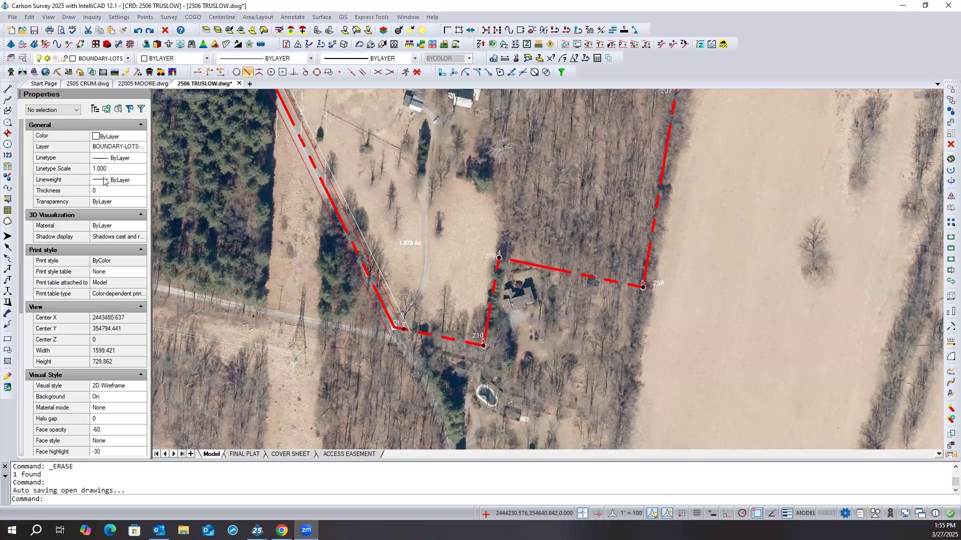
- Draw a 2D polyline about 67.31 long along the boundary line between points 210 and 209, ending at point 209
{"action": "left_click", "coordinate": [8, 100]}
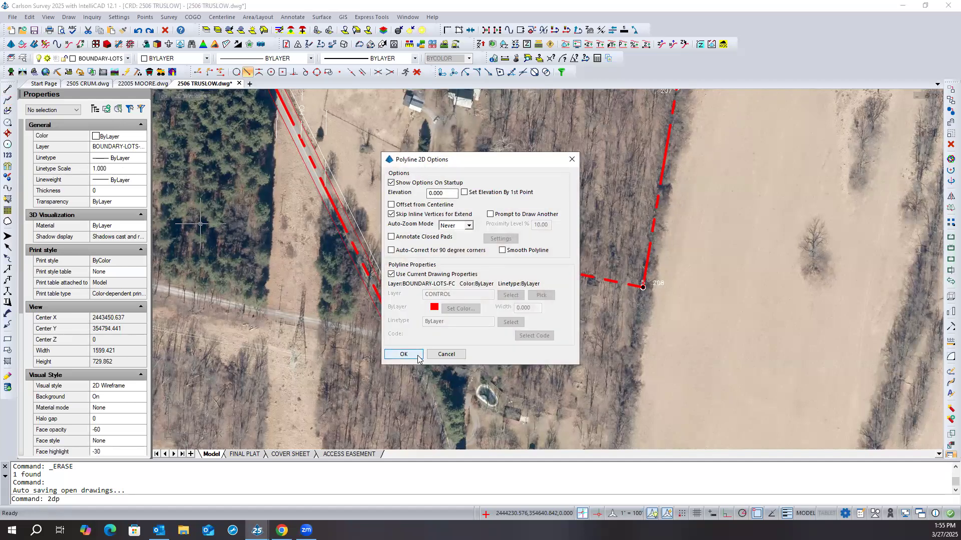
{"action": "left_click", "coordinate": [413, 355]}
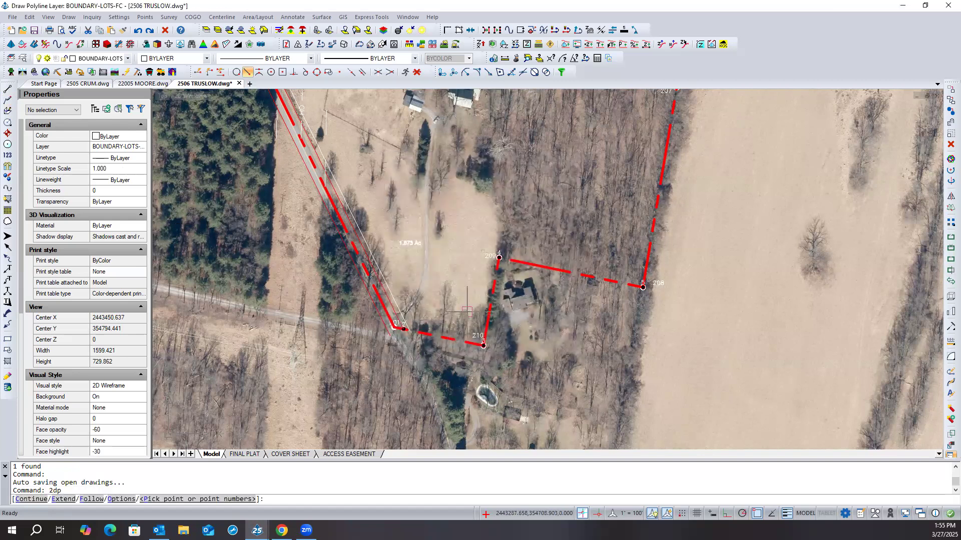
{"action": "right_click", "coordinate": [485, 291], "text": "shift"}
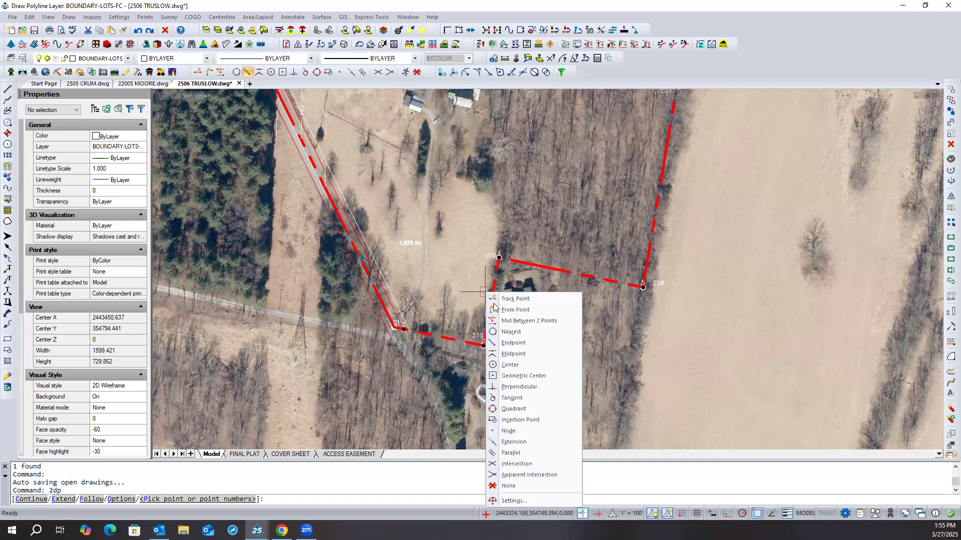
{"action": "left_click", "coordinate": [512, 332]}
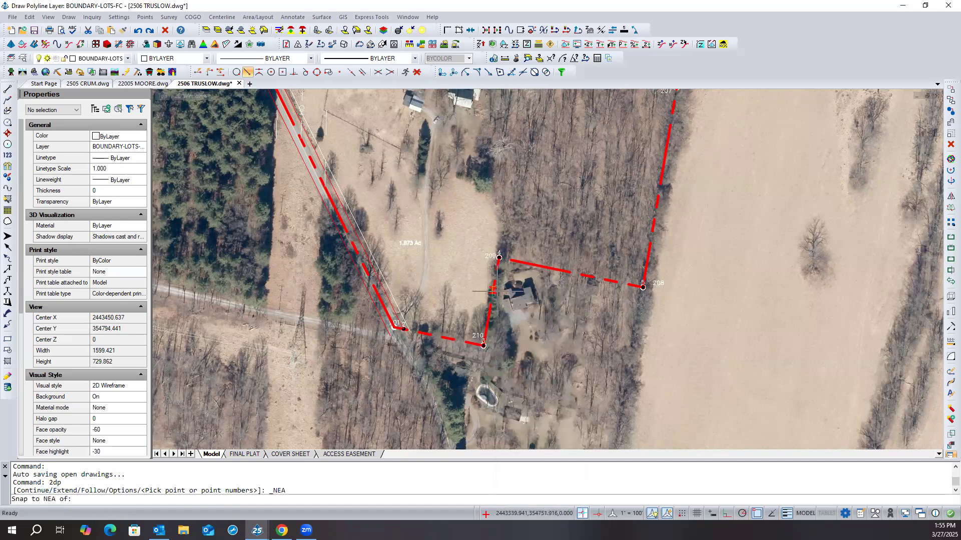
{"action": "left_click", "coordinate": [493, 290]}
{"action": "left_click", "coordinate": [498, 257]}
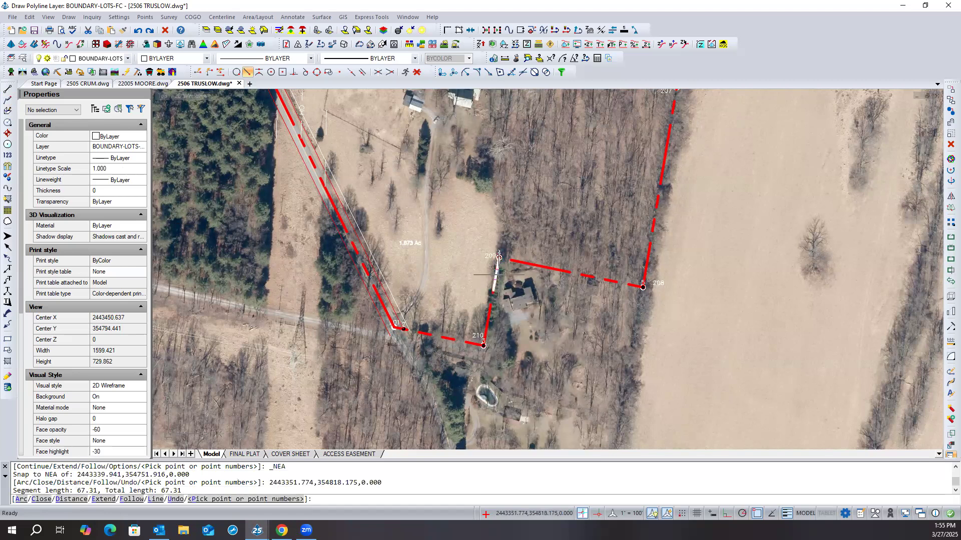
{"action": "key", "text": "Escape"}
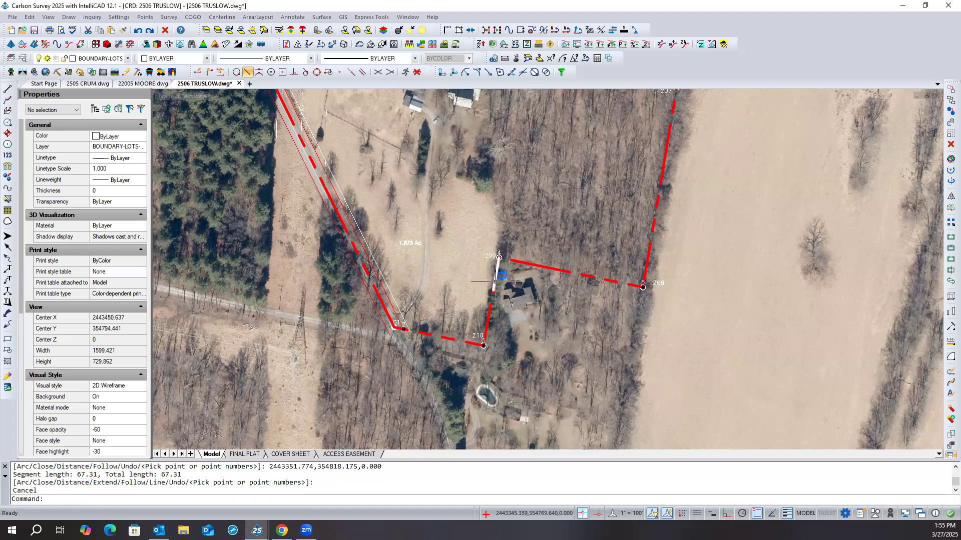
- Move the new BOUNDARY-LOTS-FC polyline from its lower endpoint to point 209, so it continues the boundary line beyond that point
{"action": "left_click", "coordinate": [502, 276]}
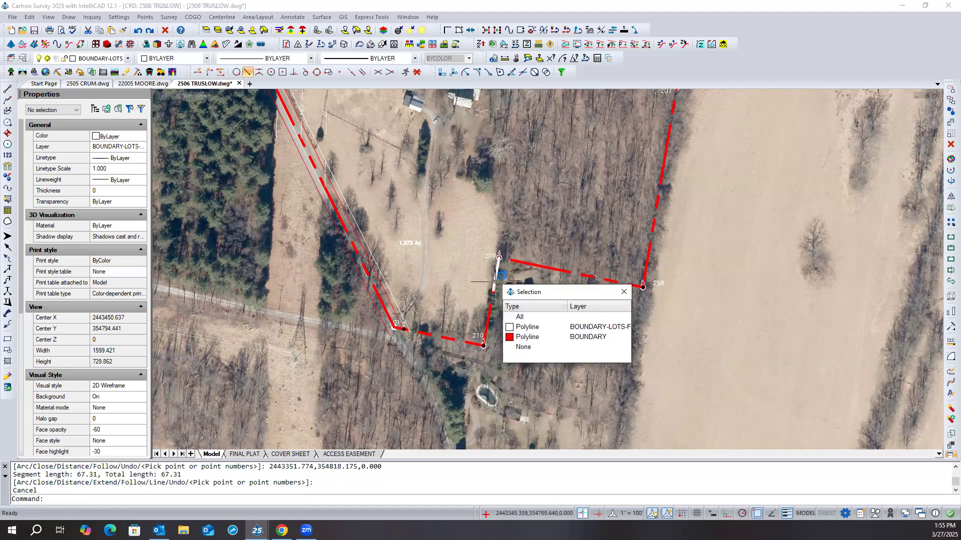
{"action": "left_click", "coordinate": [524, 332]}
{"action": "right_click", "coordinate": [477, 294]}
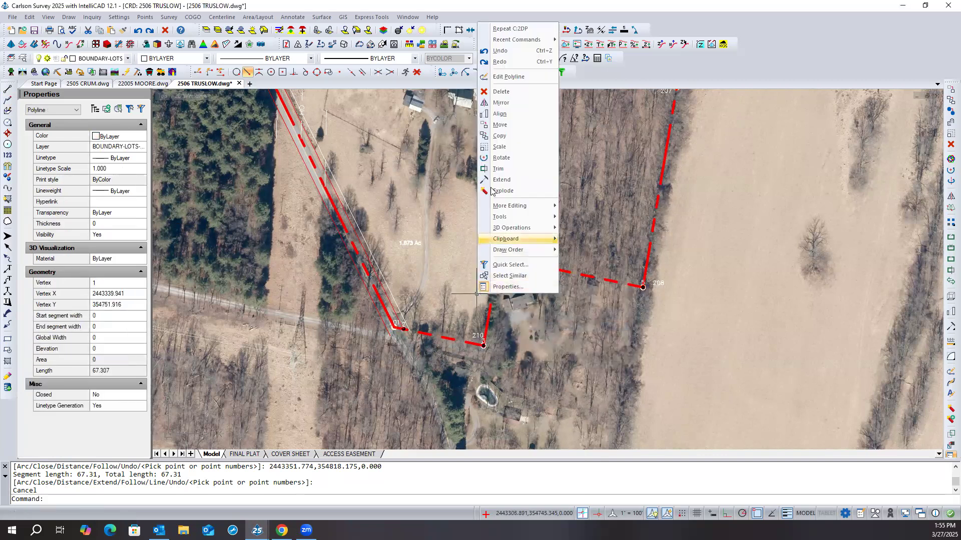
{"action": "left_click", "coordinate": [495, 125]}
{"action": "left_click", "coordinate": [493, 290]}
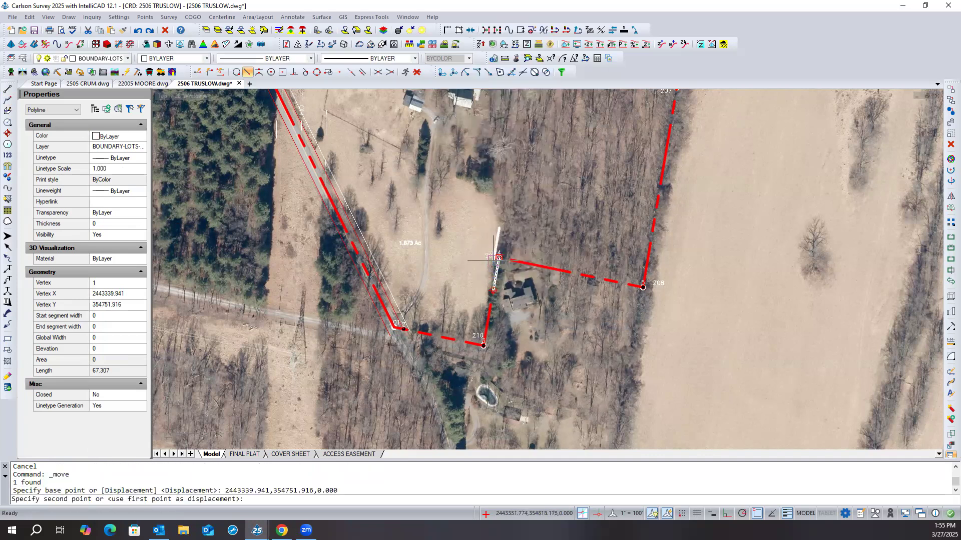
{"action": "left_click", "coordinate": [497, 258]}
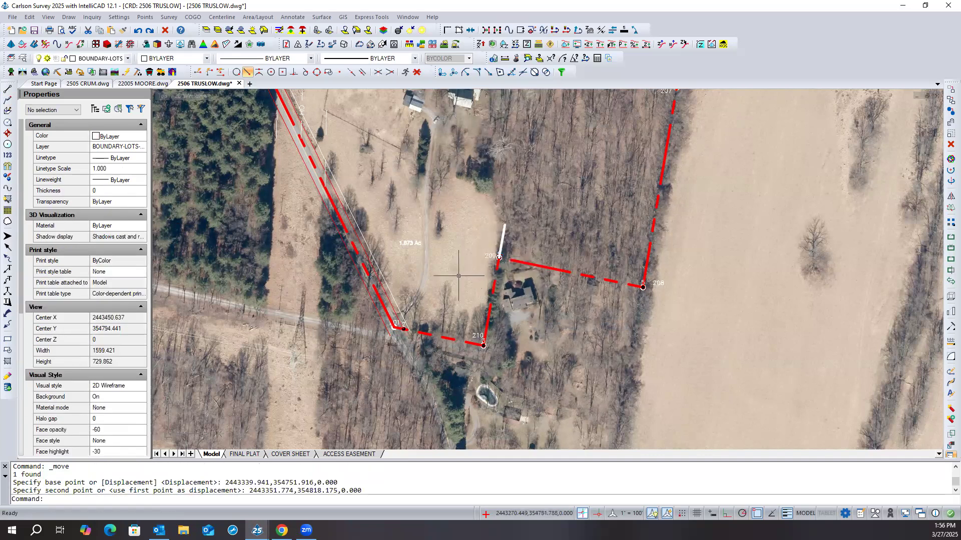
{"action": "key", "text": "Escape"}
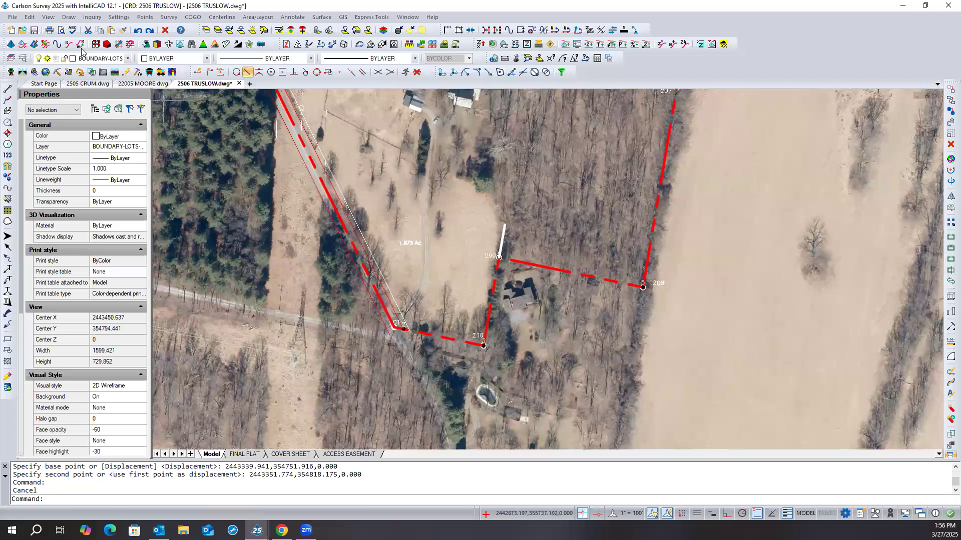
- Try to lengthen the short polyline at its point 209 end to a total length of 100
{"action": "left_click", "coordinate": [30, 17]}
{"action": "mouse_move", "coordinate": [59, 117]}
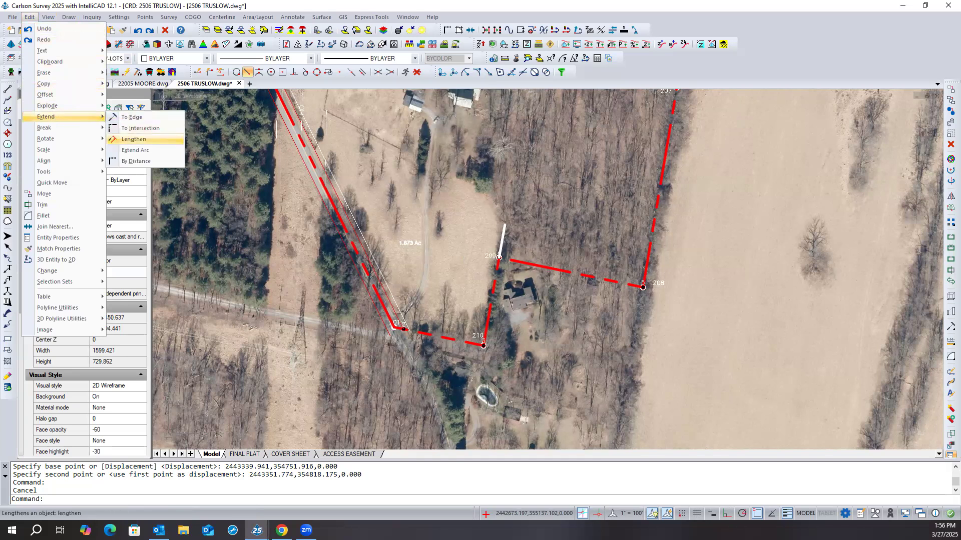
{"action": "left_click", "coordinate": [132, 139]}
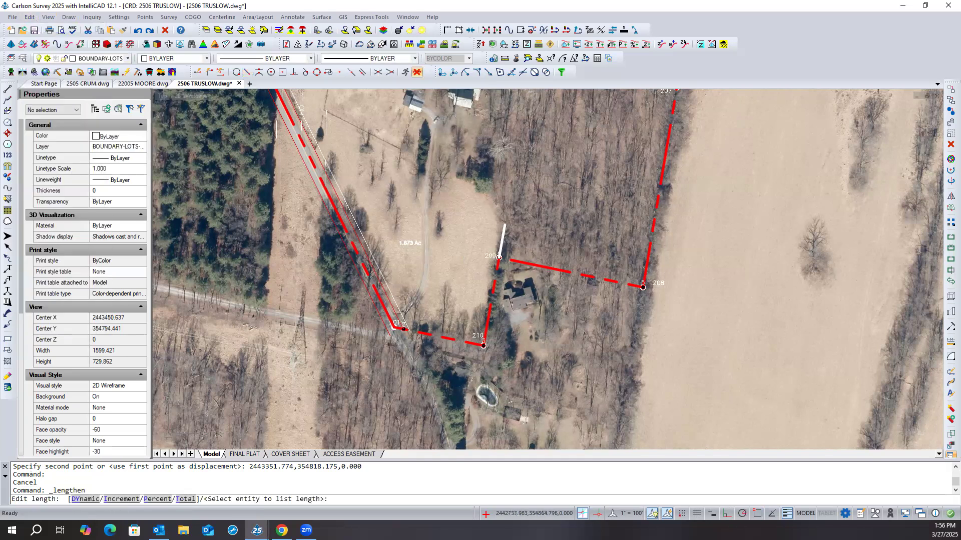
{"action": "type", "text": "t"}
{"action": "key", "text": "Return"}
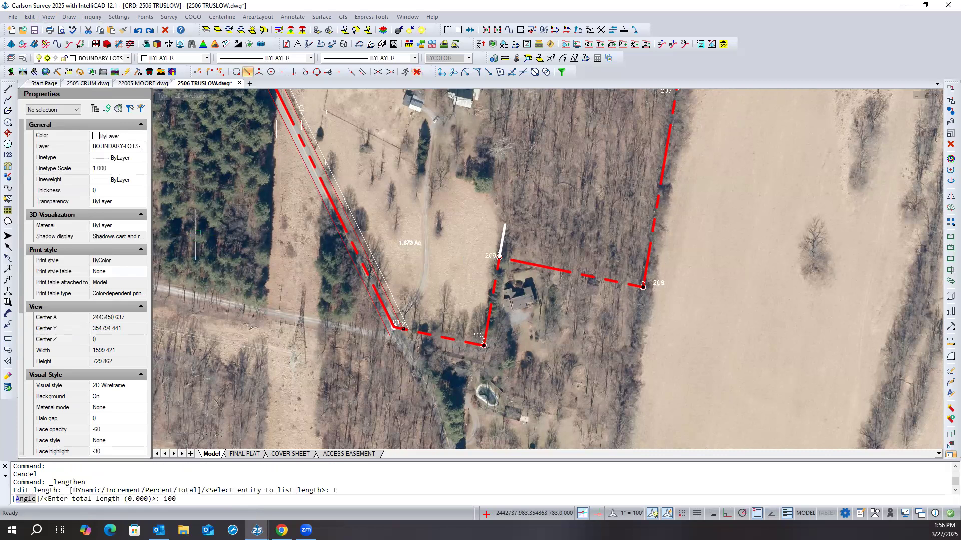
{"action": "type", "text": "100"}
{"action": "key", "text": "Return"}
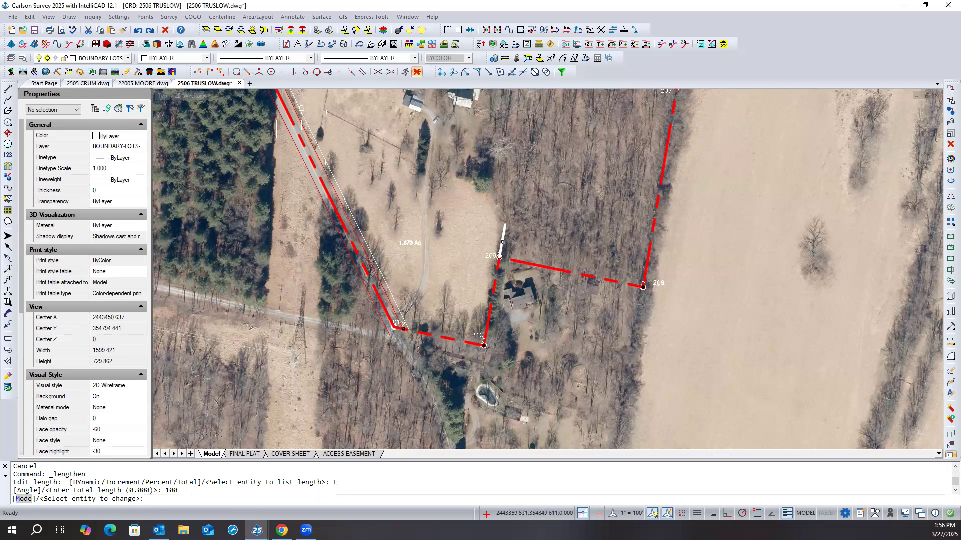
{"action": "left_click", "coordinate": [501, 242]}
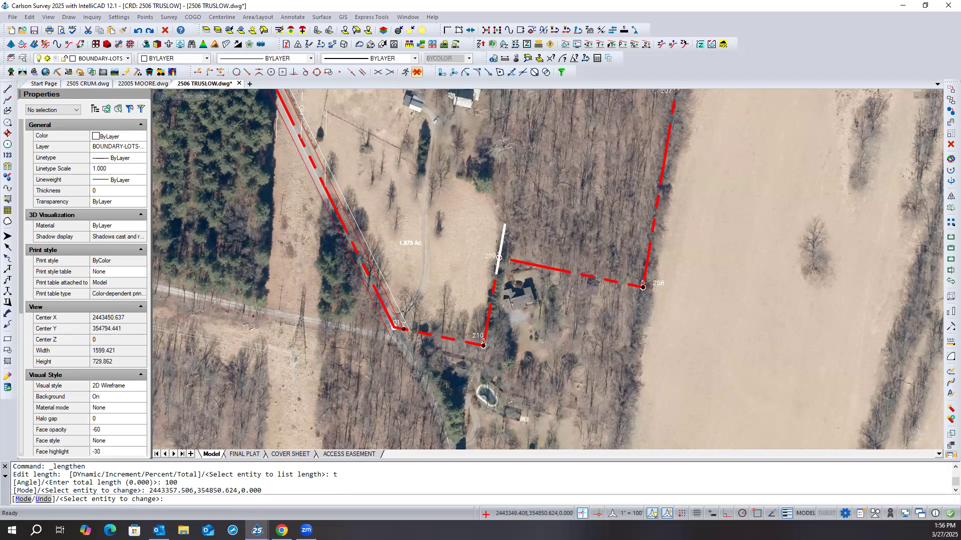
{"action": "key", "text": "Escape"}
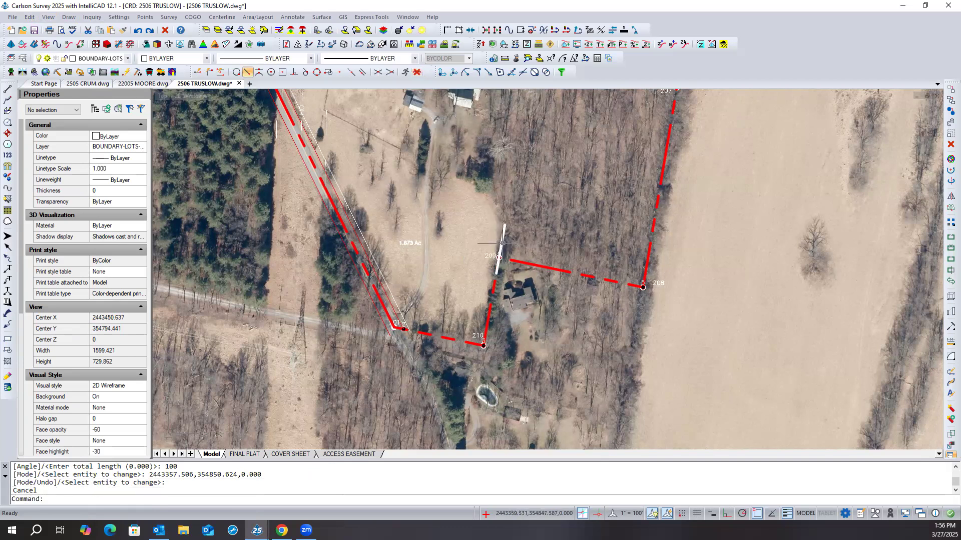
- Try to move the lengthened polyline from its lower endpoint back up to point 209
{"action": "left_click", "coordinate": [502, 244]}
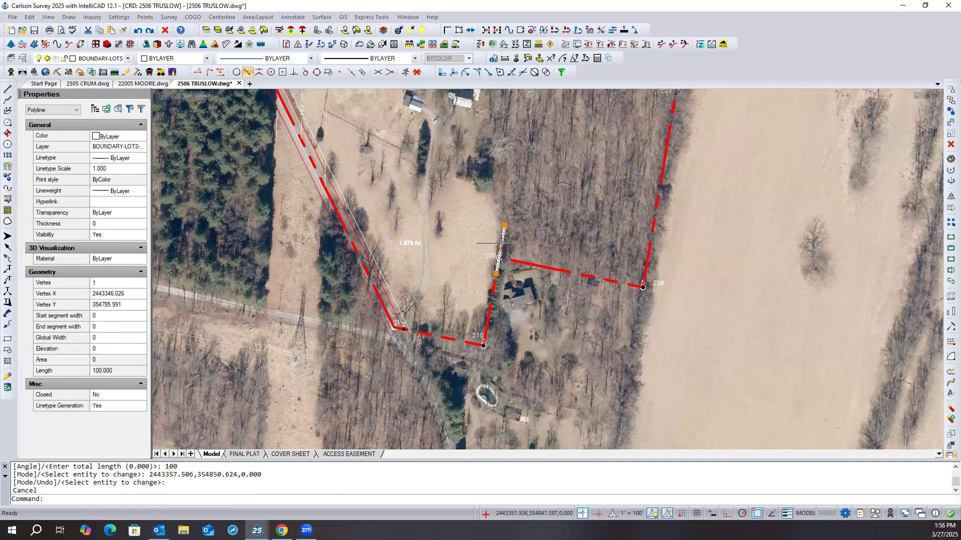
{"action": "right_click", "coordinate": [486, 263], "text": "shift"}
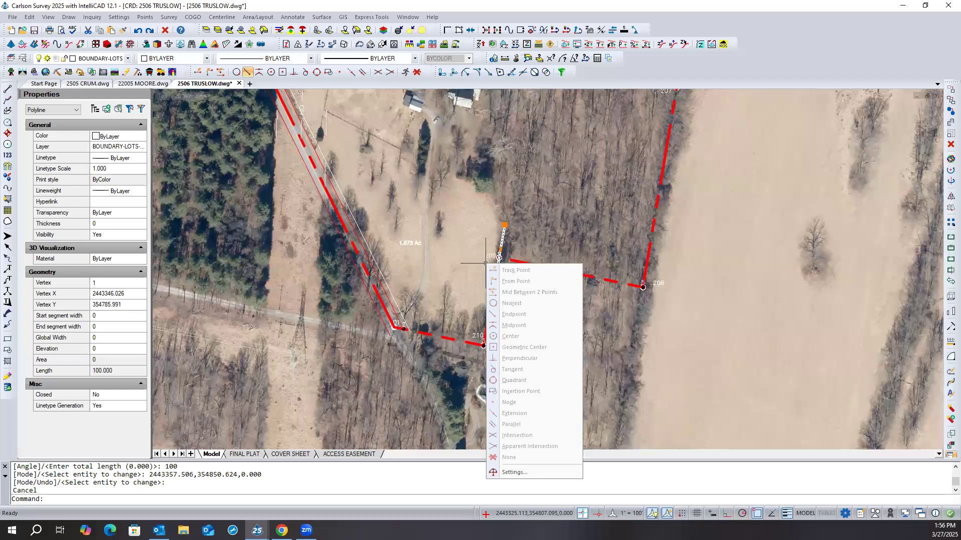
{"action": "left_click", "coordinate": [474, 266]}
{"action": "right_click", "coordinate": [473, 266]}
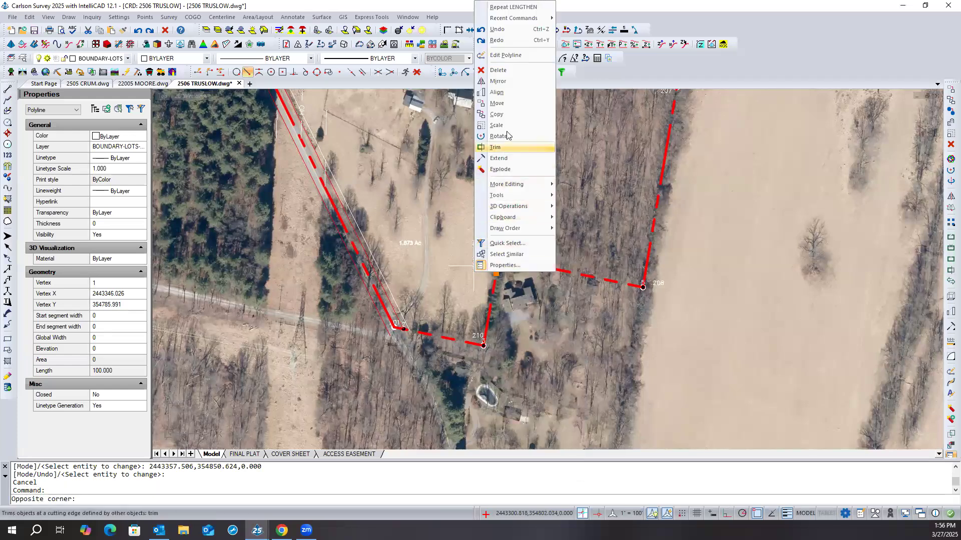
{"action": "left_click", "coordinate": [505, 104]}
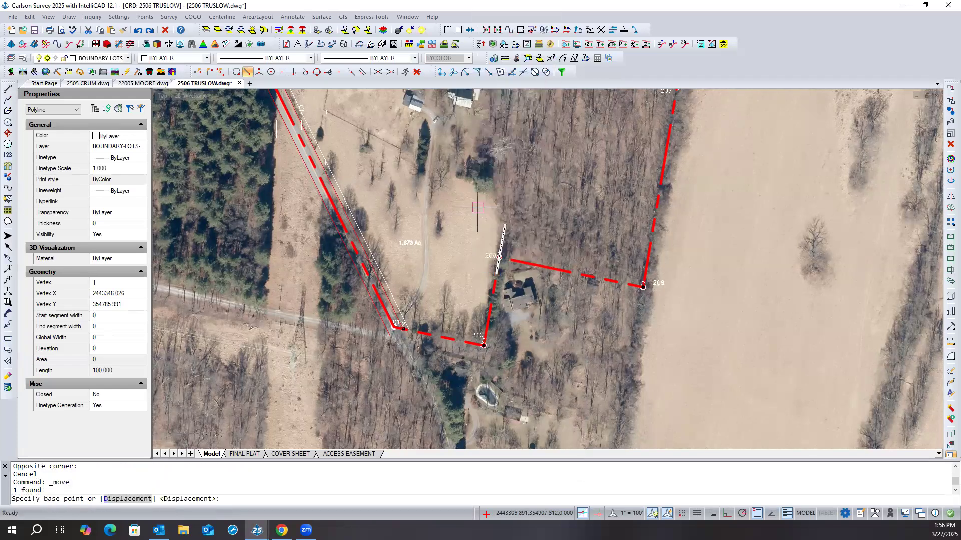
{"action": "left_click", "coordinate": [495, 250]}
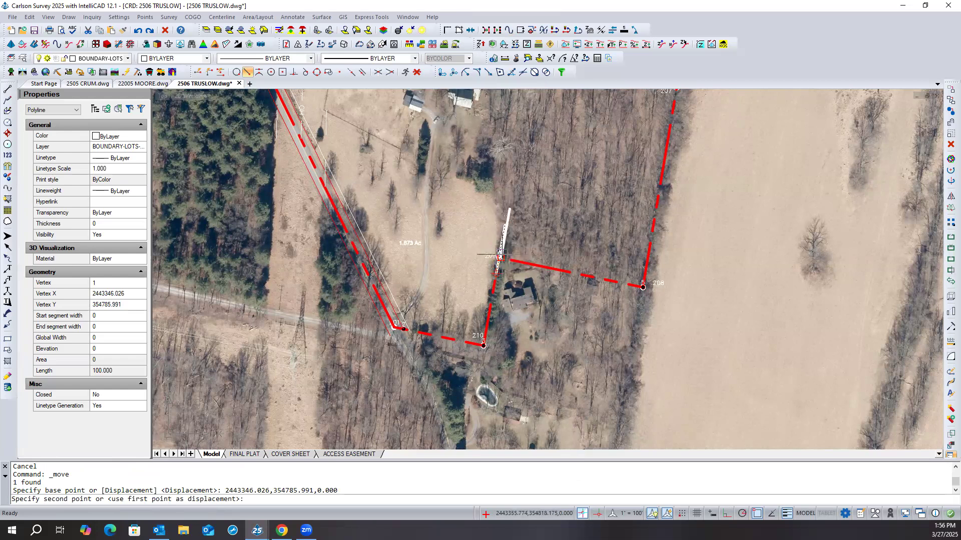
{"action": "left_click", "coordinate": [499, 257]}
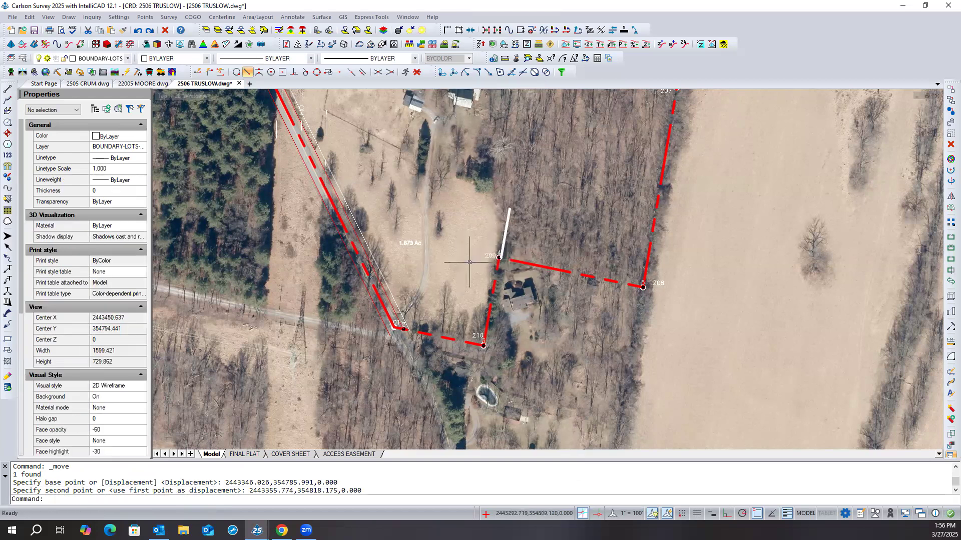
- Undo the last move and the lengthening of the polyline at point 209
{"action": "scroll", "coordinate": [496, 251], "scroll_direction": "up", "scroll_amount": 2}
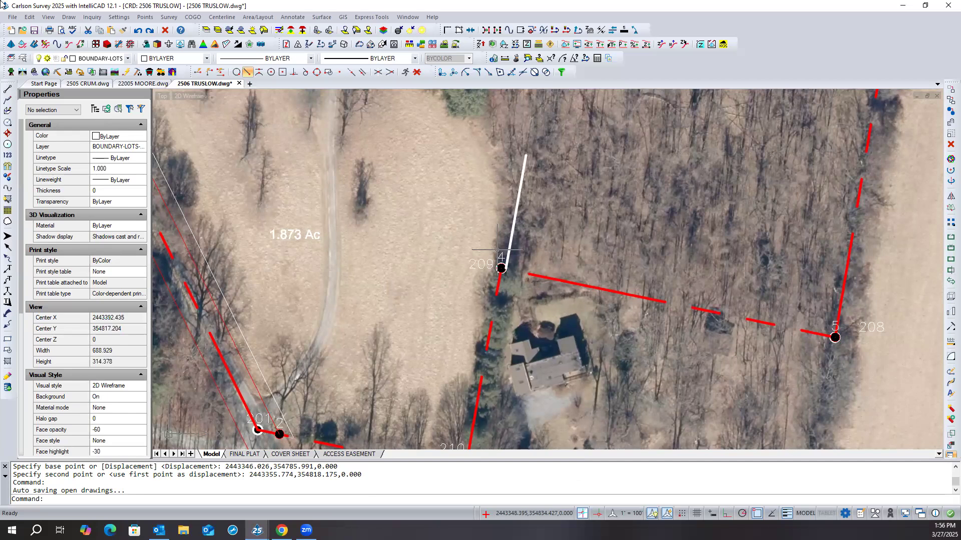
{"action": "left_click", "coordinate": [138, 30]}
{"action": "left_click", "coordinate": [138, 30]}
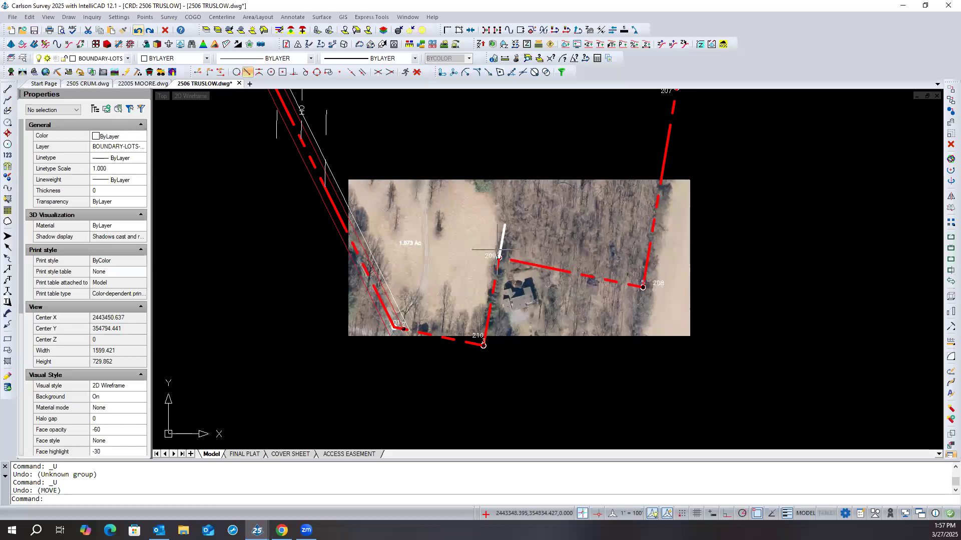
- Lengthen the polyline at its upper end, away from point 209, to a total length of 100
{"action": "left_click", "coordinate": [32, 19]}
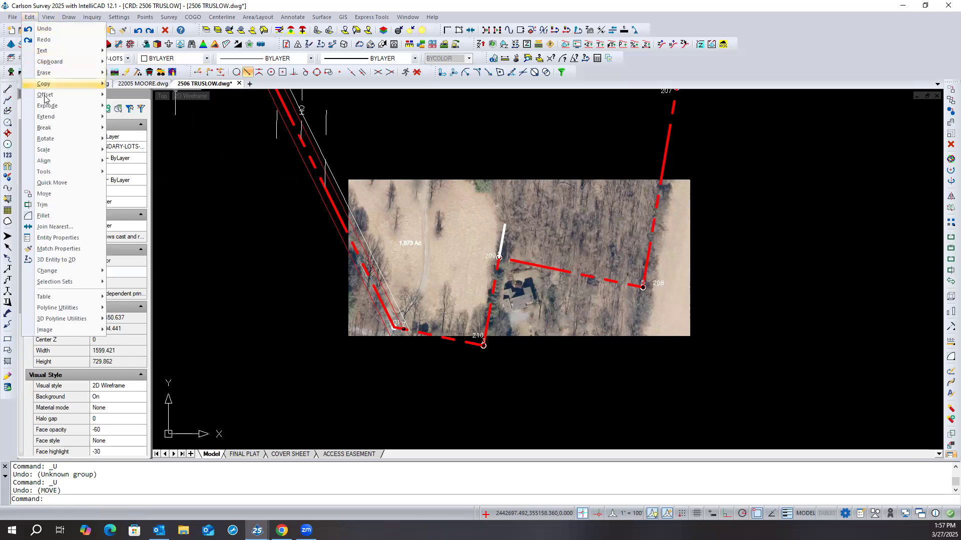
{"action": "mouse_move", "coordinate": [49, 118]}
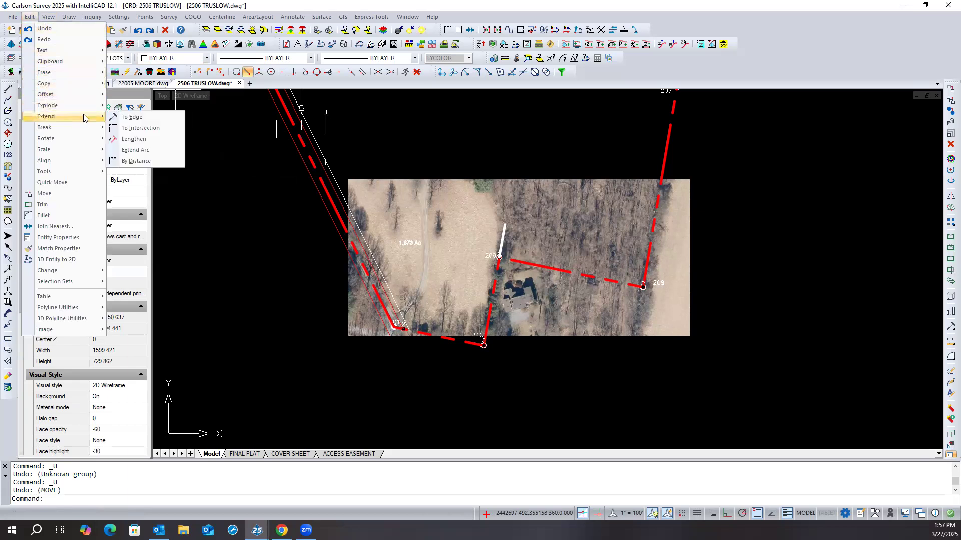
{"action": "left_click", "coordinate": [133, 140]}
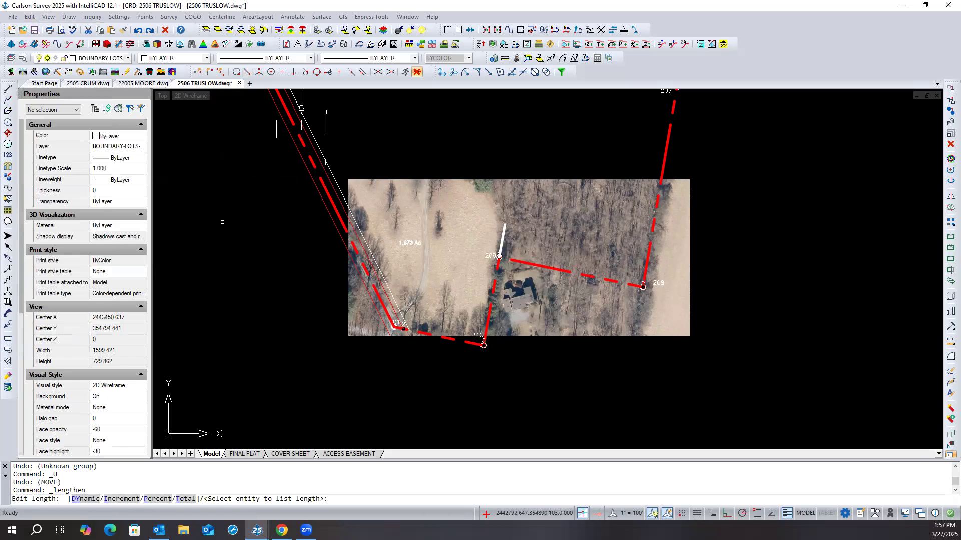
{"action": "type", "text": "t"}
{"action": "key", "text": "Return"}
{"action": "key", "text": "Return"}
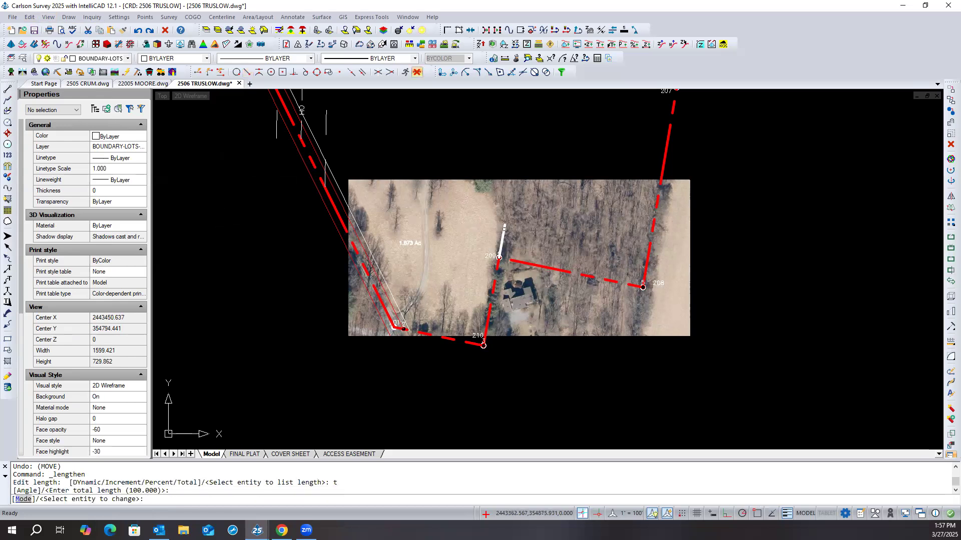
{"action": "left_click", "coordinate": [504, 228]}
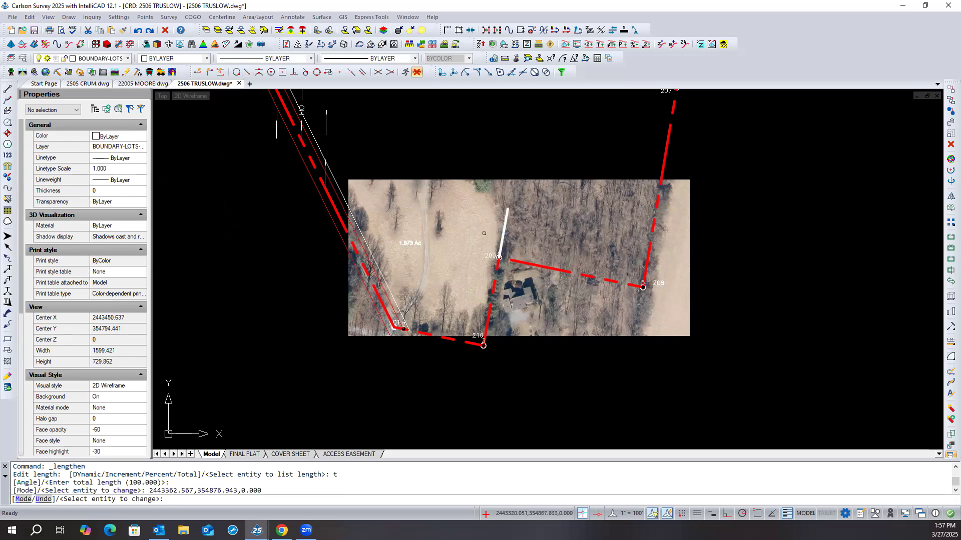
{"action": "scroll", "coordinate": [469, 242], "scroll_direction": "down", "scroll_amount": 2}
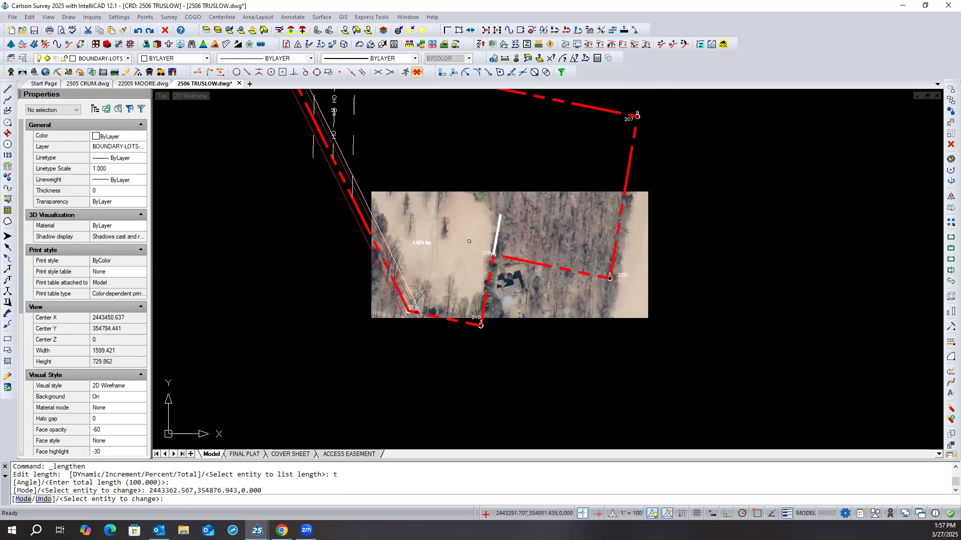
{"action": "scroll", "coordinate": [469, 242], "scroll_direction": "up", "scroll_amount": 4}
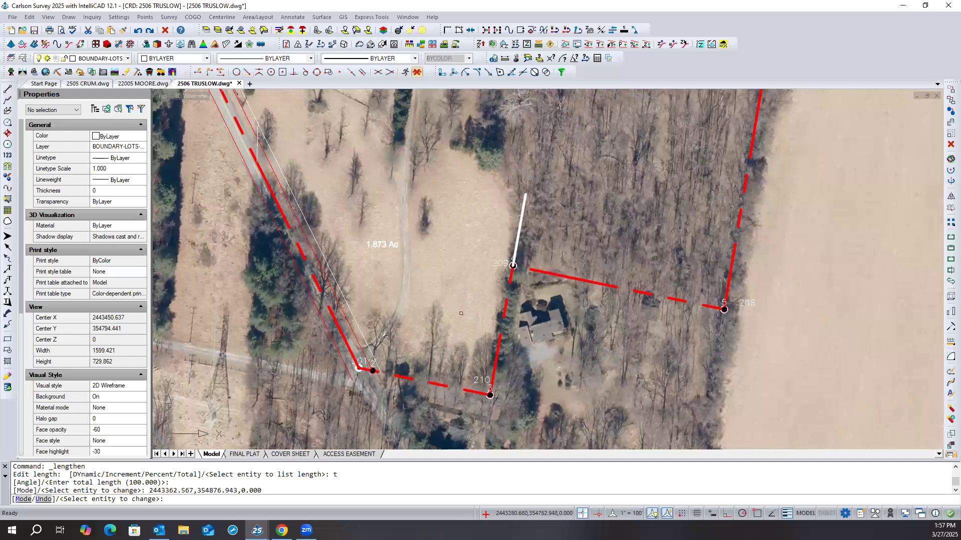
{"action": "key", "text": "Escape"}
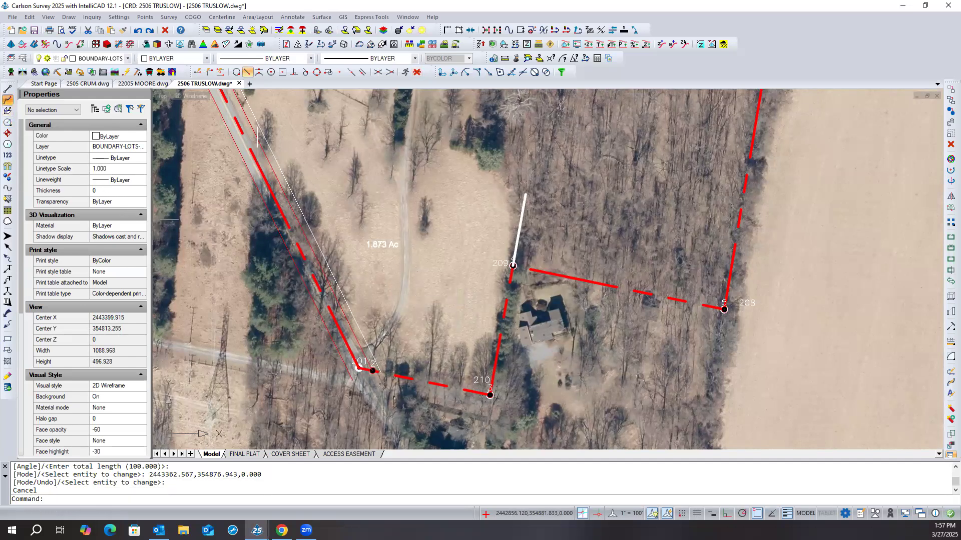
- Draw a 2D polyline with the current drawing properties along the southern boundary from the roadside corner to point 210
{"action": "left_click", "coordinate": [8, 100]}
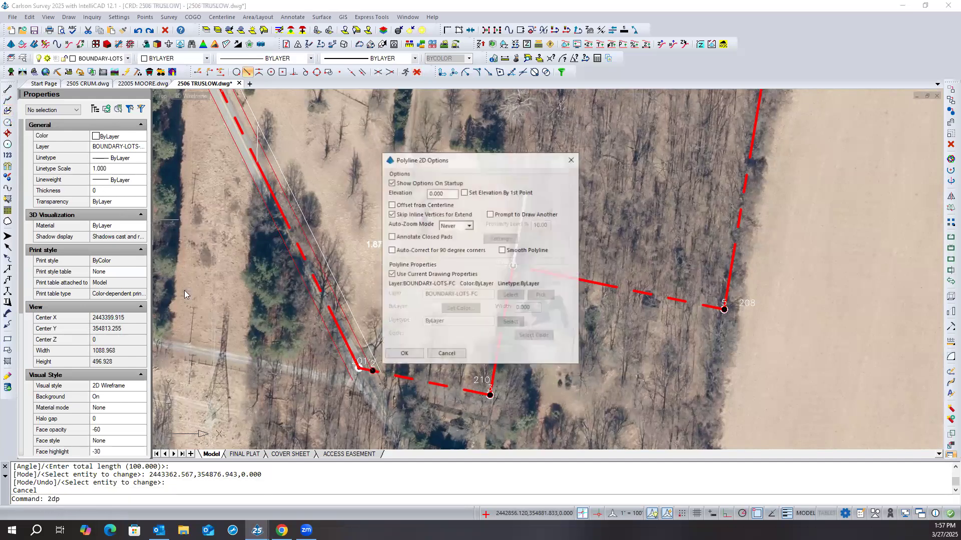
{"action": "left_click", "coordinate": [403, 356]}
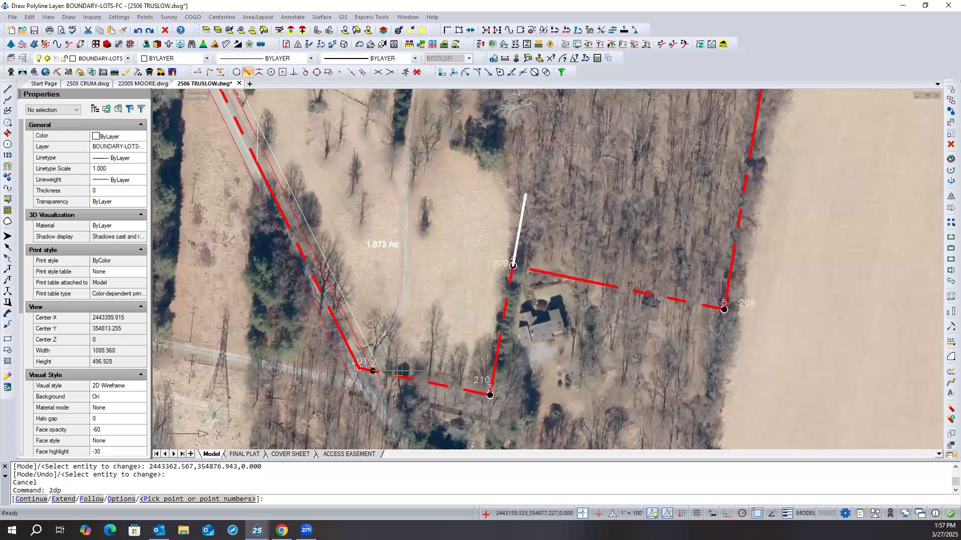
{"action": "left_click", "coordinate": [360, 369]}
{"action": "left_click", "coordinate": [488, 381]}
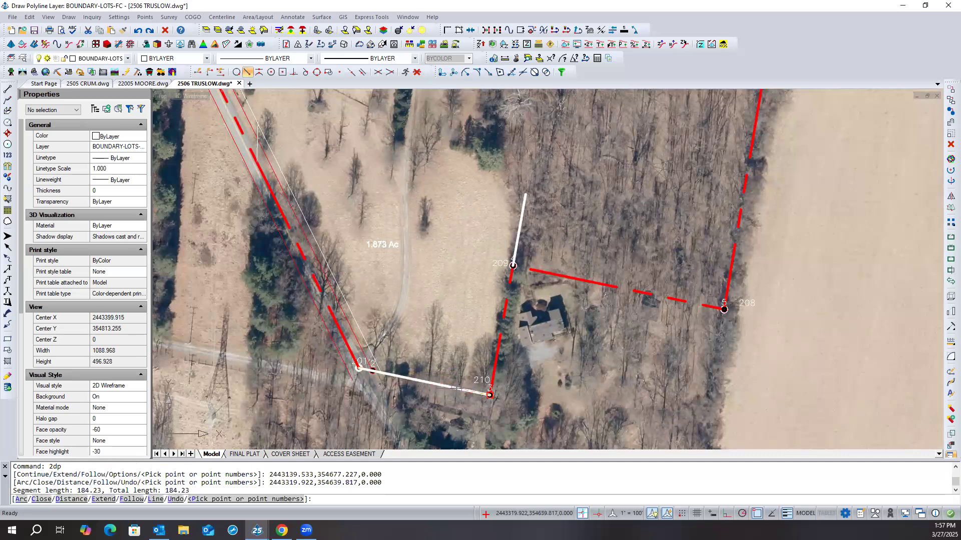
{"action": "key", "text": "Escape"}
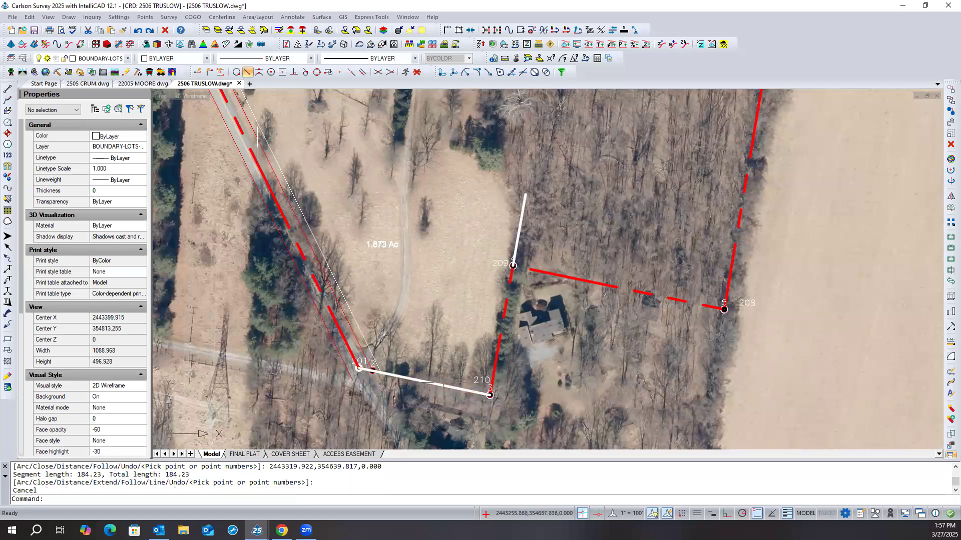
- Move the new BOUNDARY-LOTS polyline from its endpoint at point 210 to the upper end of the line projected from point 209
{"action": "left_click", "coordinate": [444, 385]}
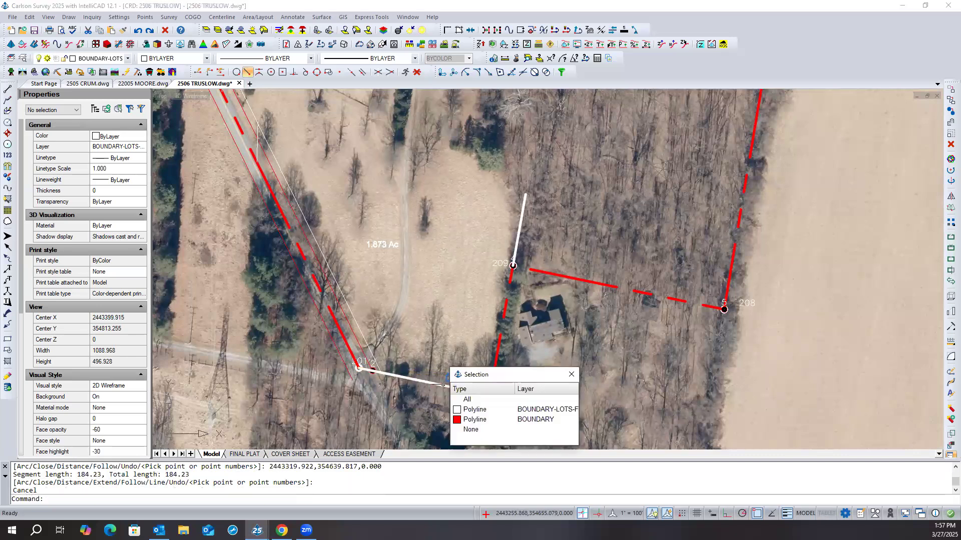
{"action": "left_click", "coordinate": [463, 409]}
{"action": "right_click", "coordinate": [438, 344]}
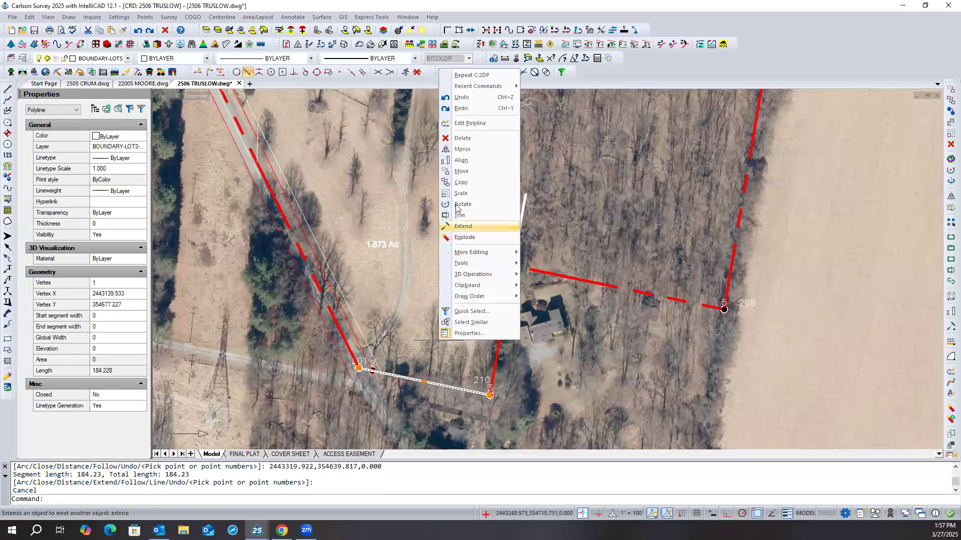
{"action": "left_click", "coordinate": [462, 172]}
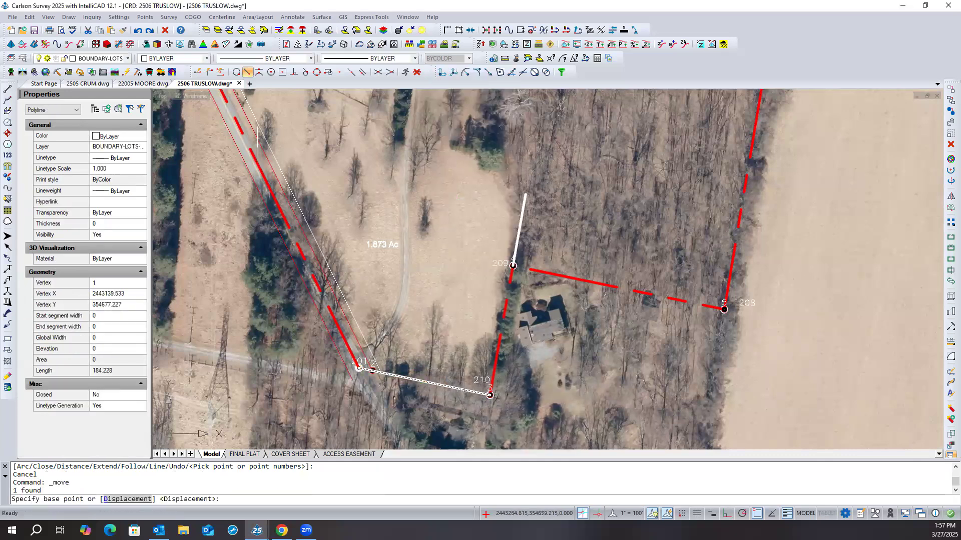
{"action": "left_click", "coordinate": [490, 395]}
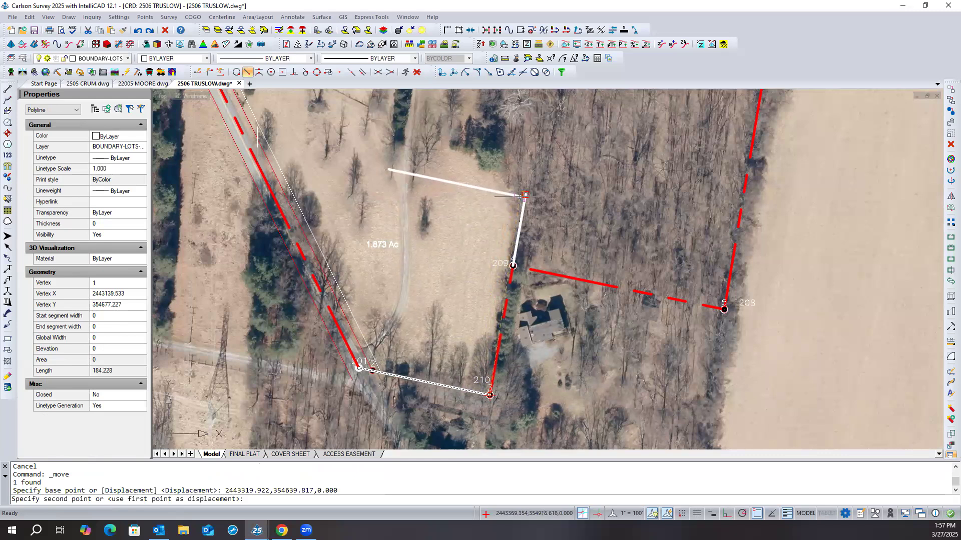
{"action": "left_click", "coordinate": [524, 194]}
{"action": "key", "text": "Escape"}
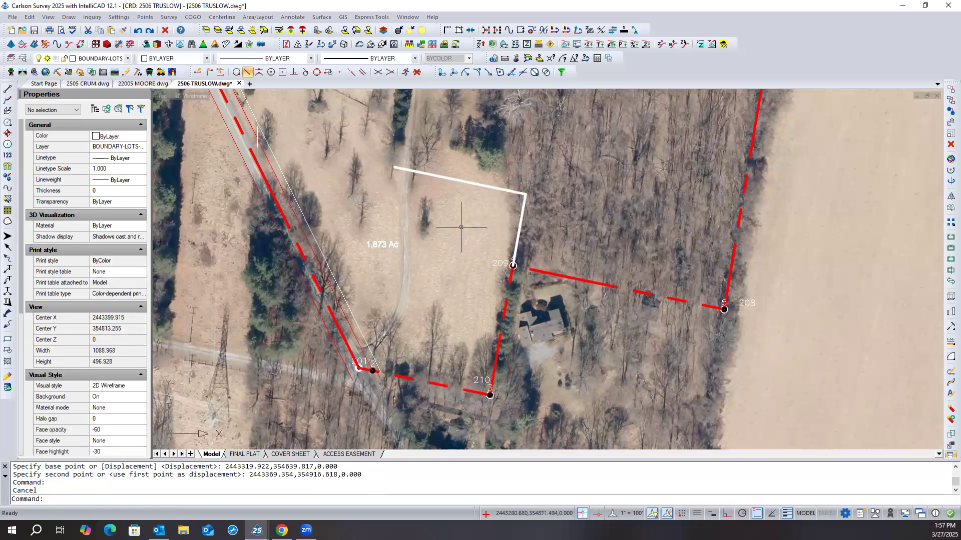
- Extend the moved polyline's west end to the red boundary line along the road and save the drawing
{"action": "right_click", "coordinate": [460, 228], "text": "shift"}
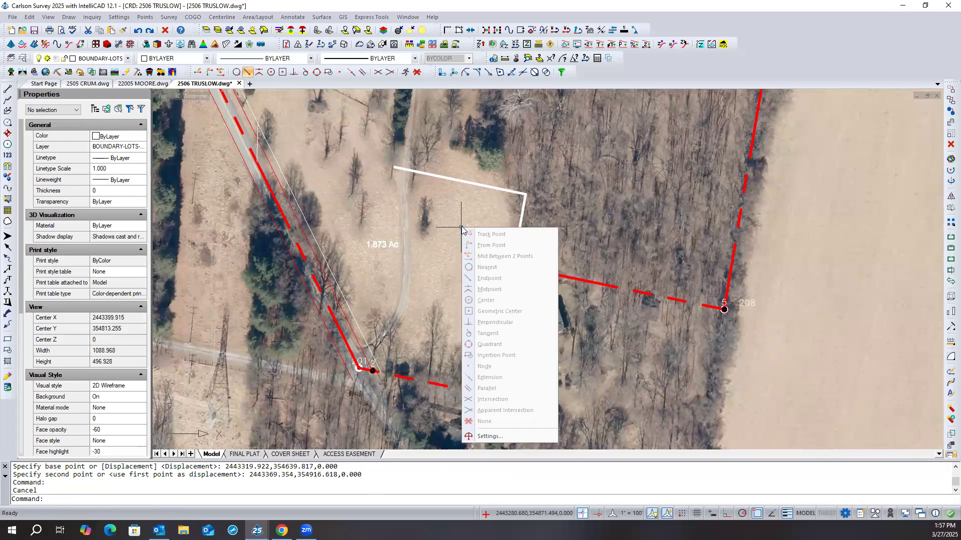
{"action": "key", "text": "Escape"}
{"action": "right_click", "coordinate": [461, 229]}
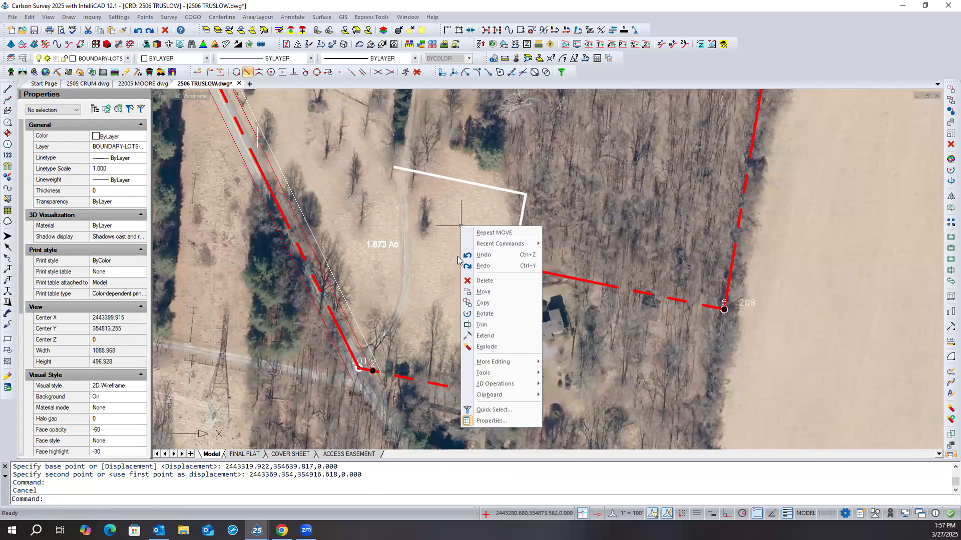
{"action": "left_click", "coordinate": [484, 336]}
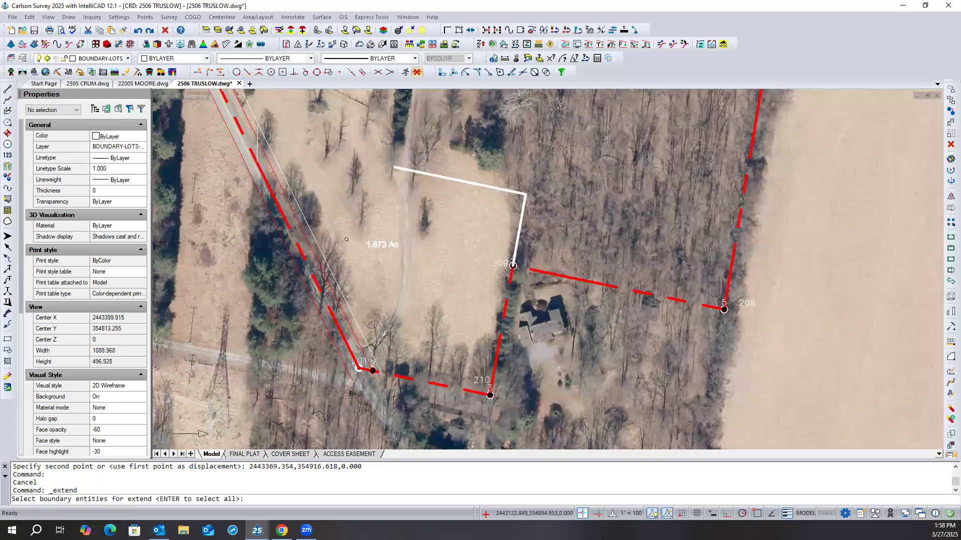
{"action": "left_click", "coordinate": [274, 195]}
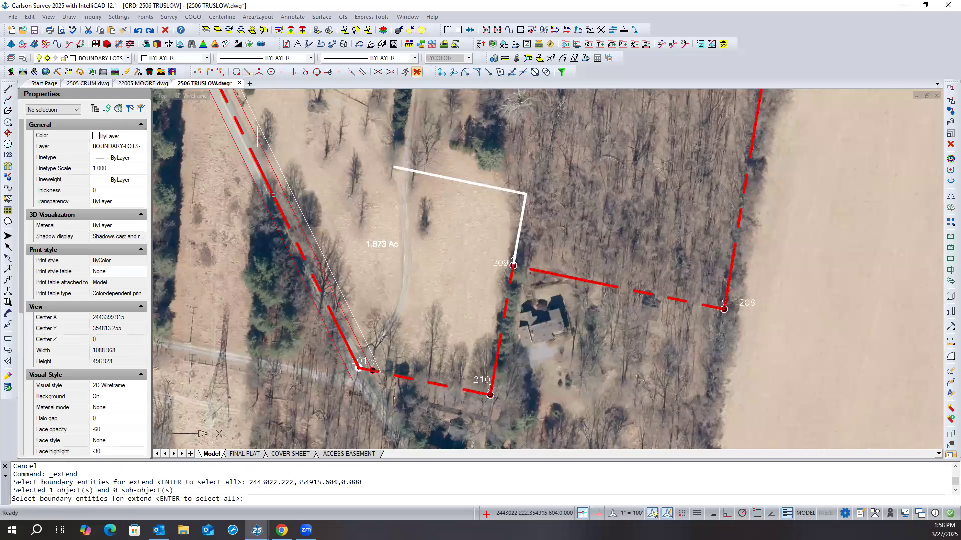
{"action": "key", "text": "Return"}
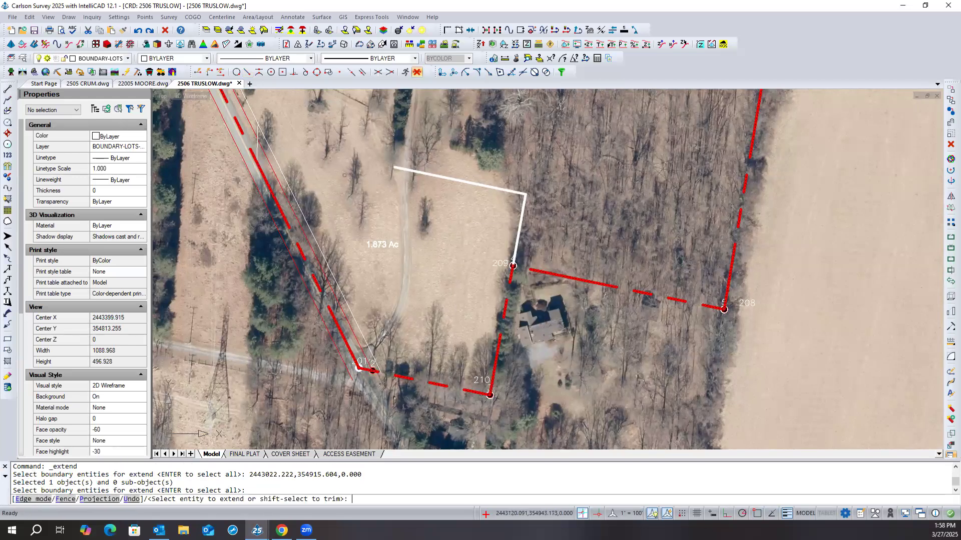
{"action": "left_click", "coordinate": [401, 169]}
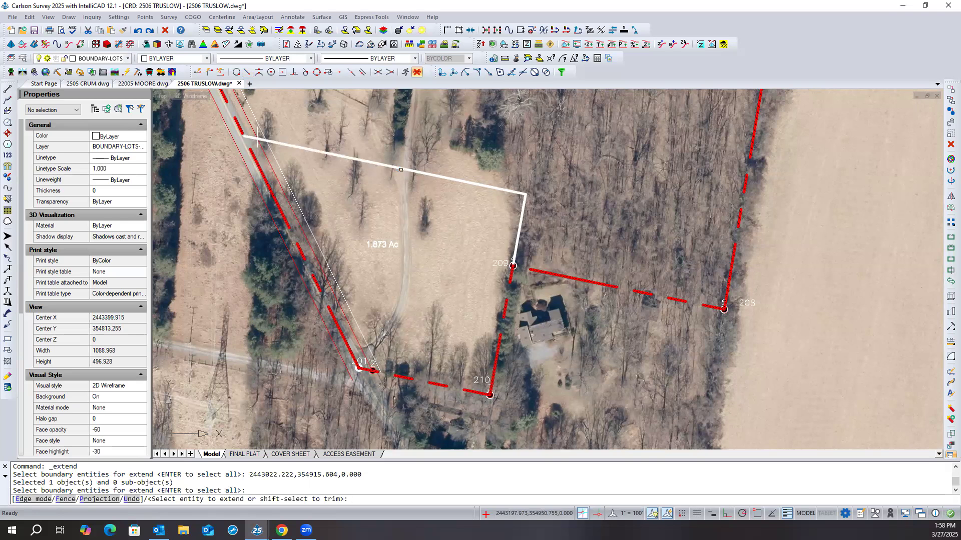
{"action": "key", "text": "Escape"}
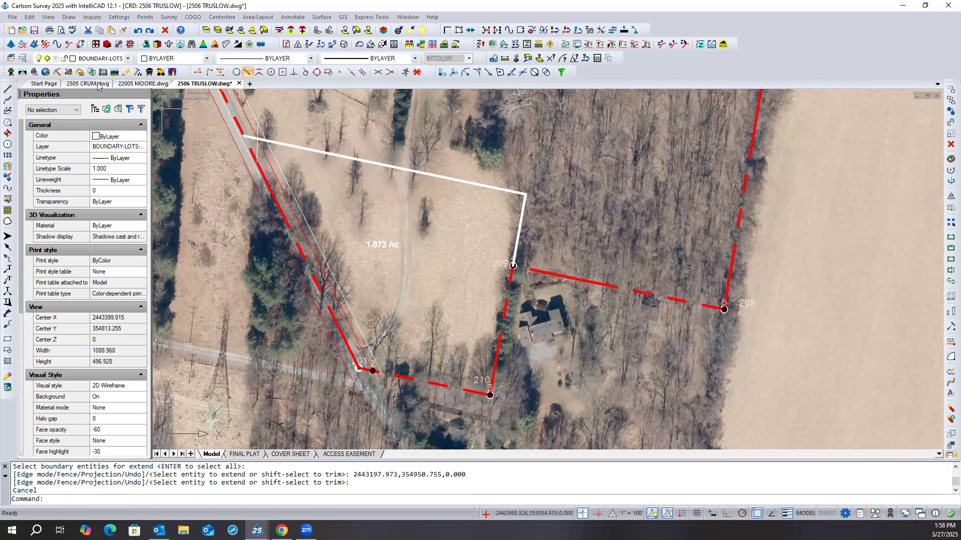
{"action": "left_click", "coordinate": [34, 31]}
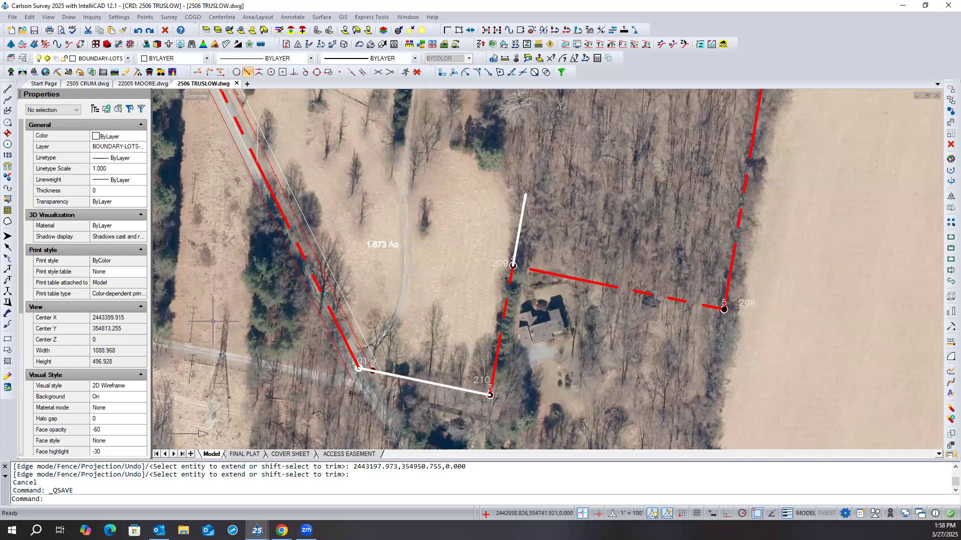
- Regenerate the whole drawing display
{"action": "type", "text": "rea"}
{"action": "key", "text": "Return"}
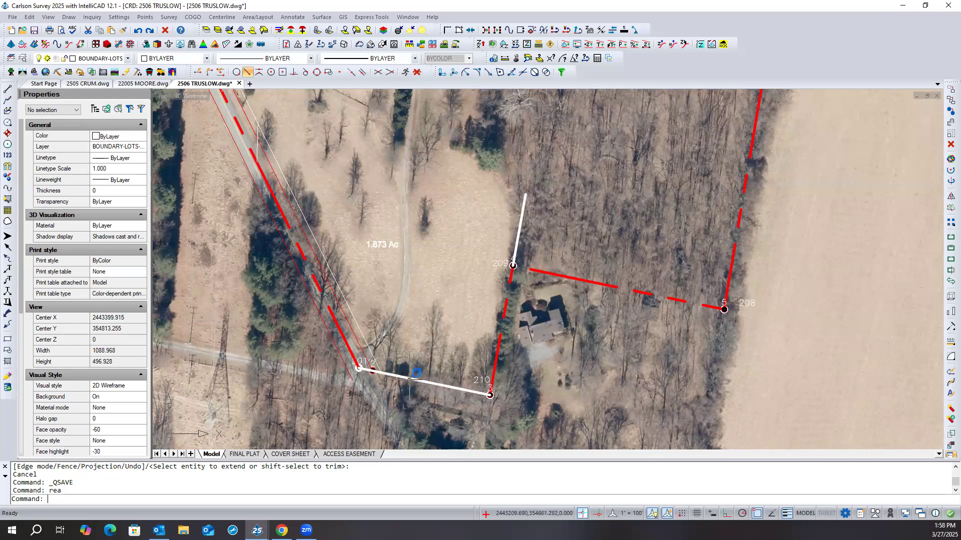
{"action": "left_click", "coordinate": [424, 339]}
{"action": "left_click", "coordinate": [420, 340]}
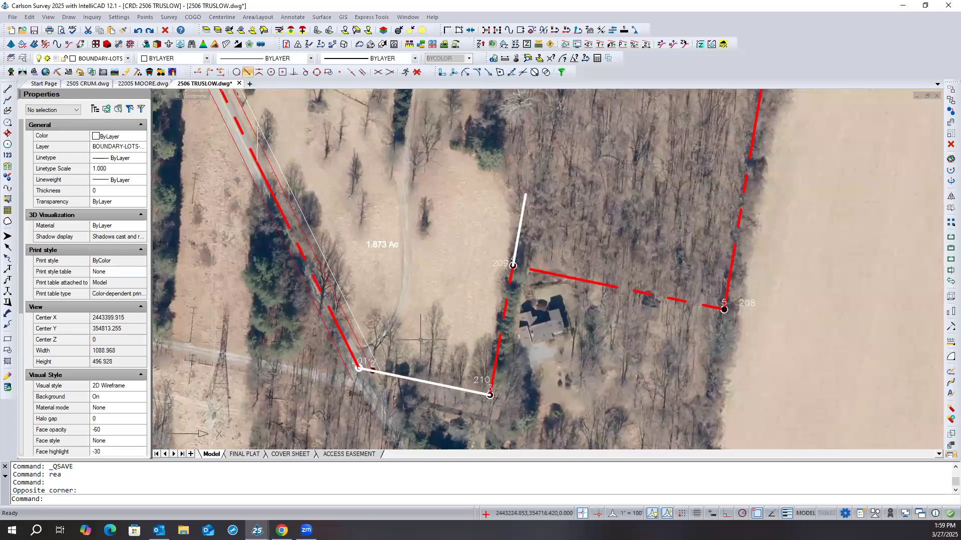
- Move the white polyline on the southern boundary from point 210 to the free end of the 100 line above point 209
{"action": "left_click", "coordinate": [419, 380]}
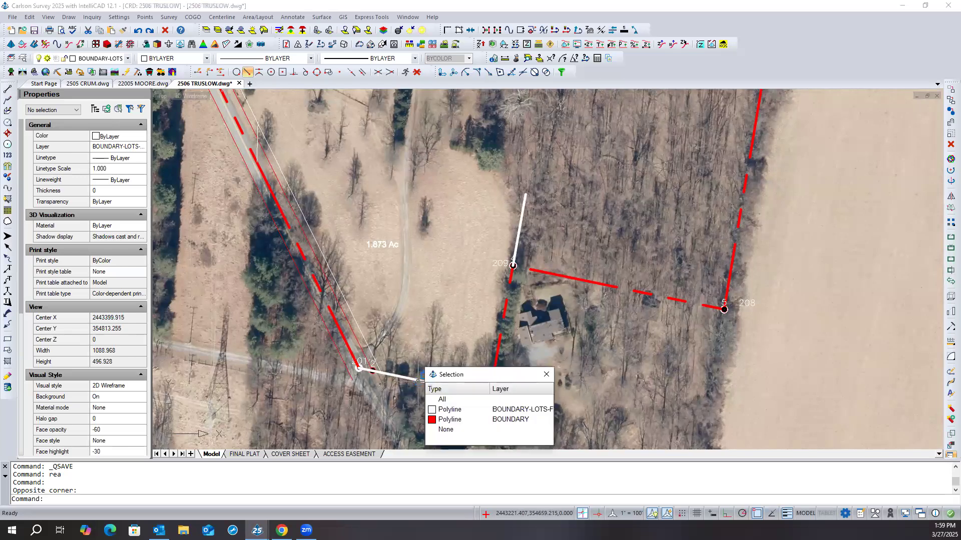
{"action": "left_click", "coordinate": [451, 410]}
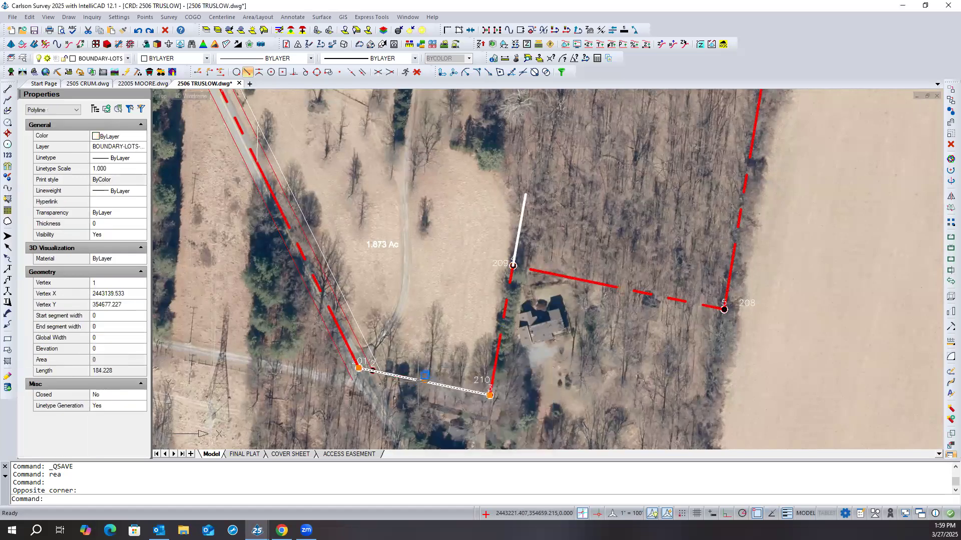
{"action": "type", "text": "m"}
{"action": "key", "text": "Return"}
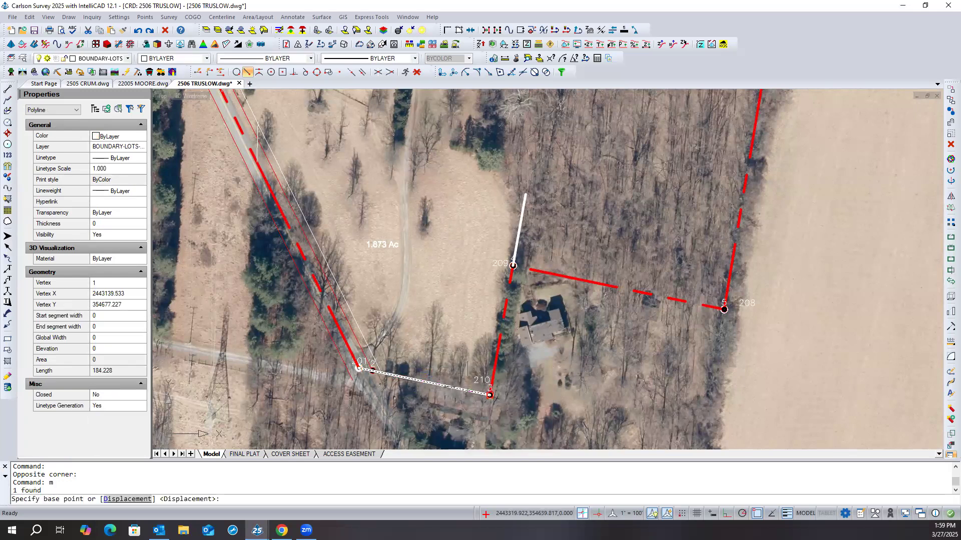
{"action": "left_click", "coordinate": [489, 394]}
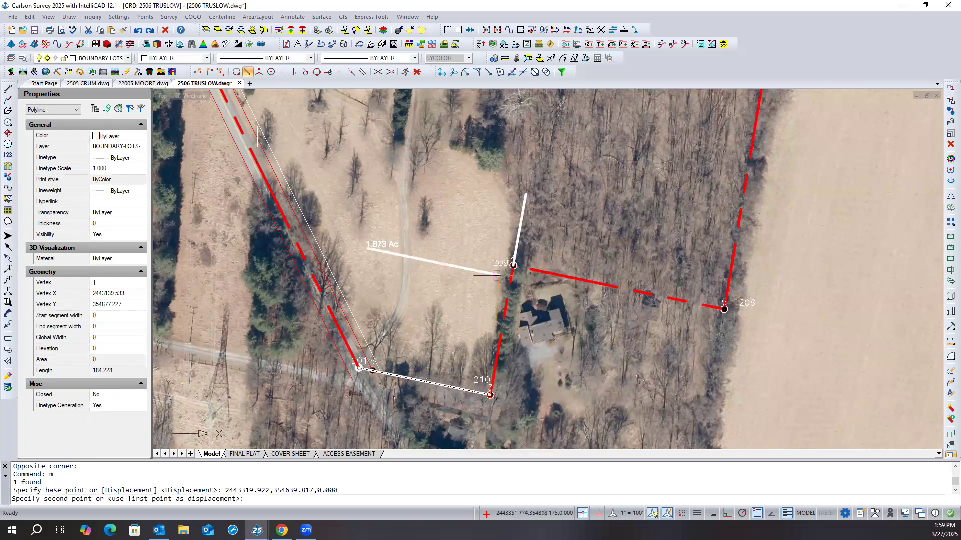
{"action": "left_click", "coordinate": [526, 194]}
{"action": "right_click", "coordinate": [520, 208]}
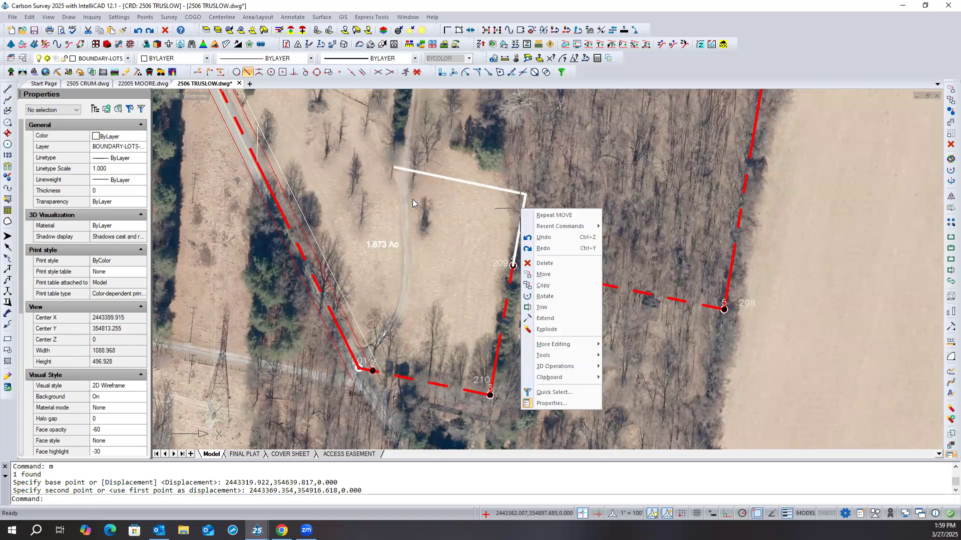
{"action": "key", "text": "Escape"}
{"action": "type", "text": "TR"}
{"action": "key", "text": "Return"}
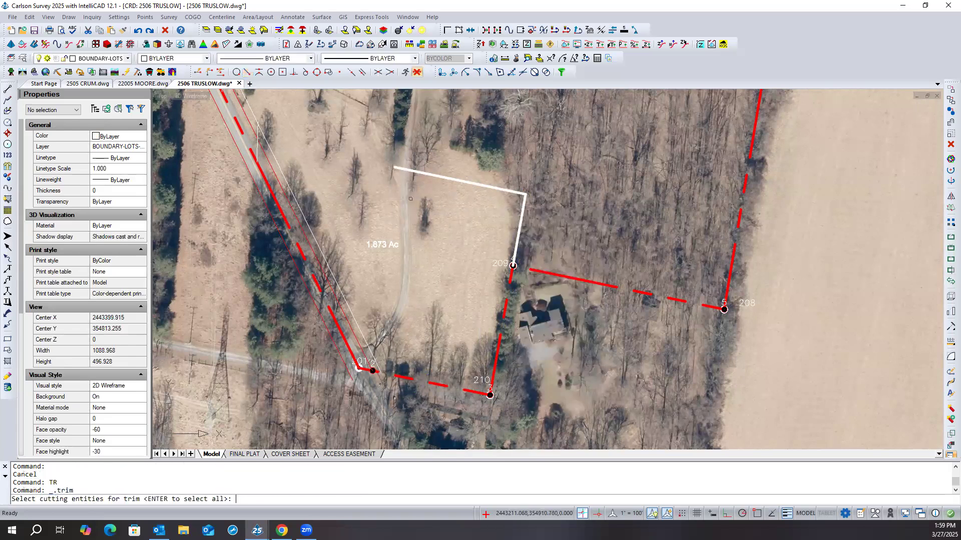
{"action": "left_click", "coordinate": [405, 169]}
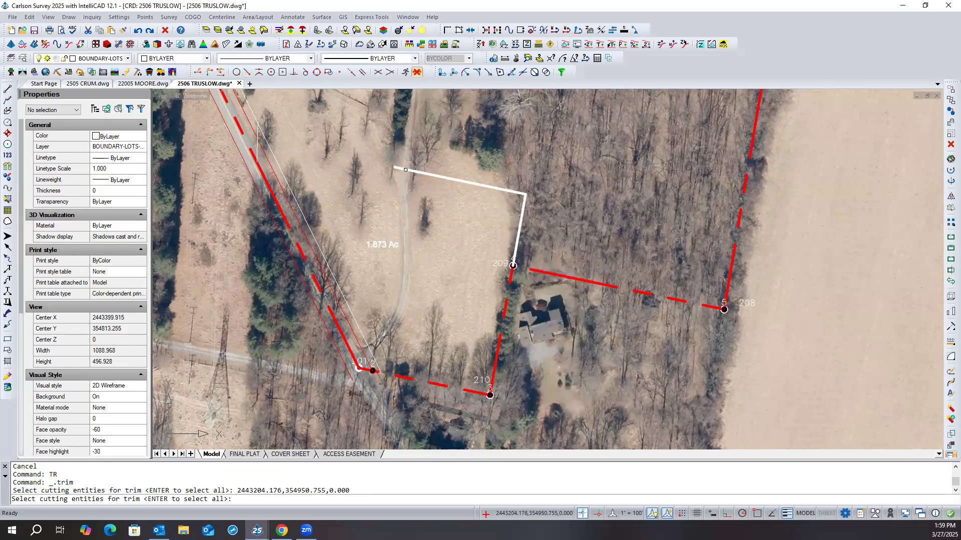
{"action": "left_click", "coordinate": [397, 168]}
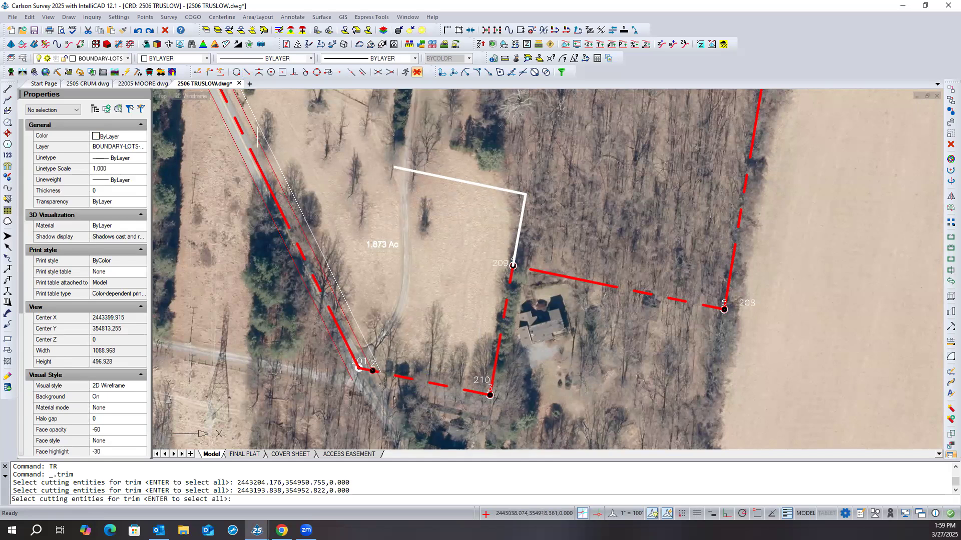
{"action": "key", "text": "Escape"}
{"action": "key", "text": "Escape"}
{"action": "type", "text": "trim"}
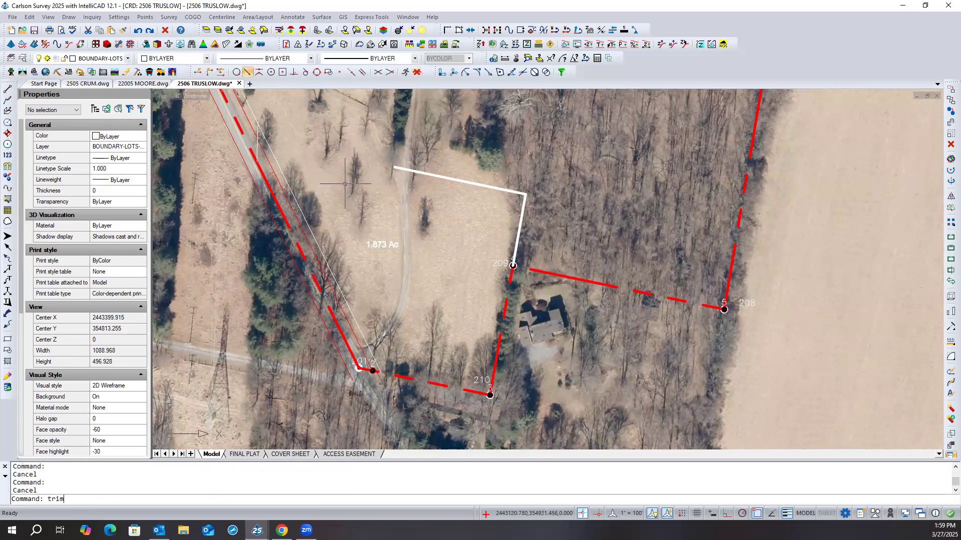
{"action": "key", "text": "Return"}
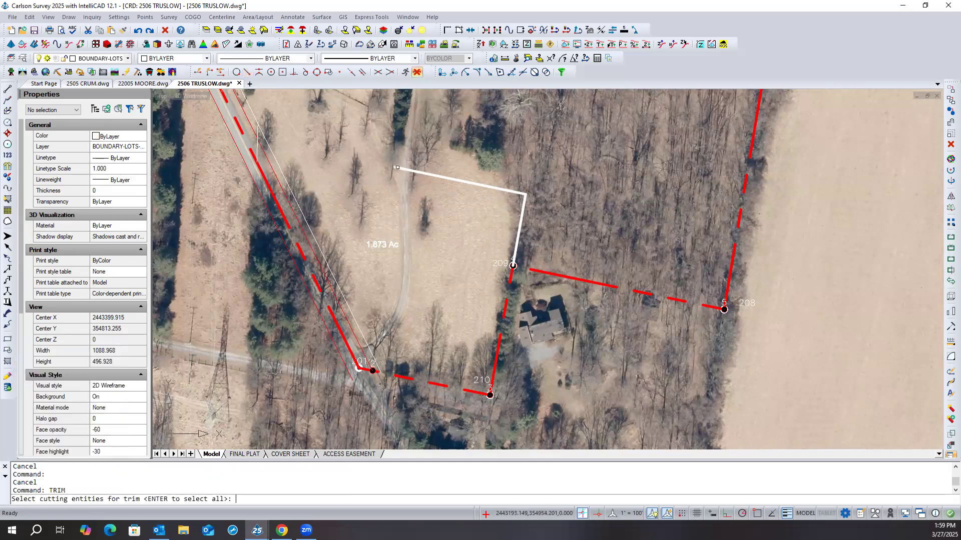
{"action": "left_click", "coordinate": [397, 167]}
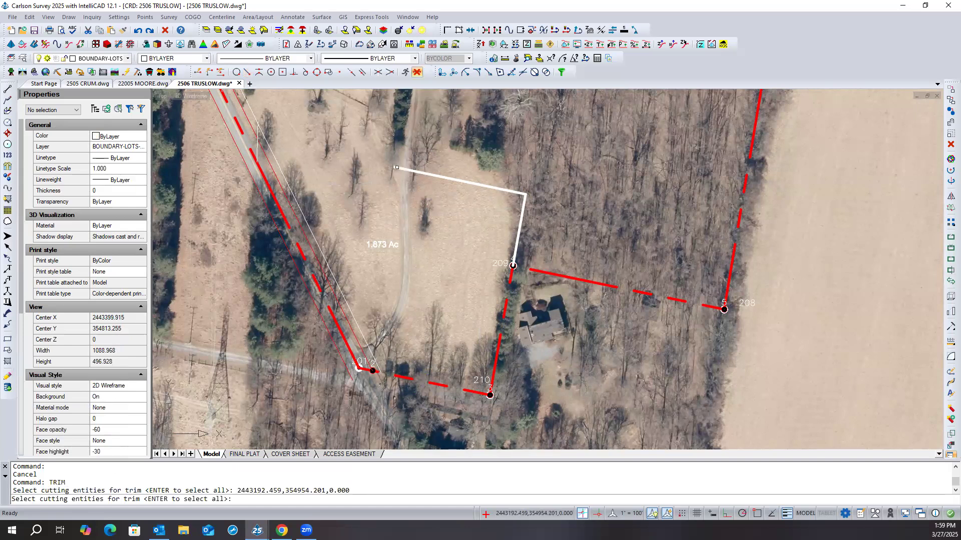
{"action": "key", "text": "Escape"}
{"action": "key", "text": "Escape"}
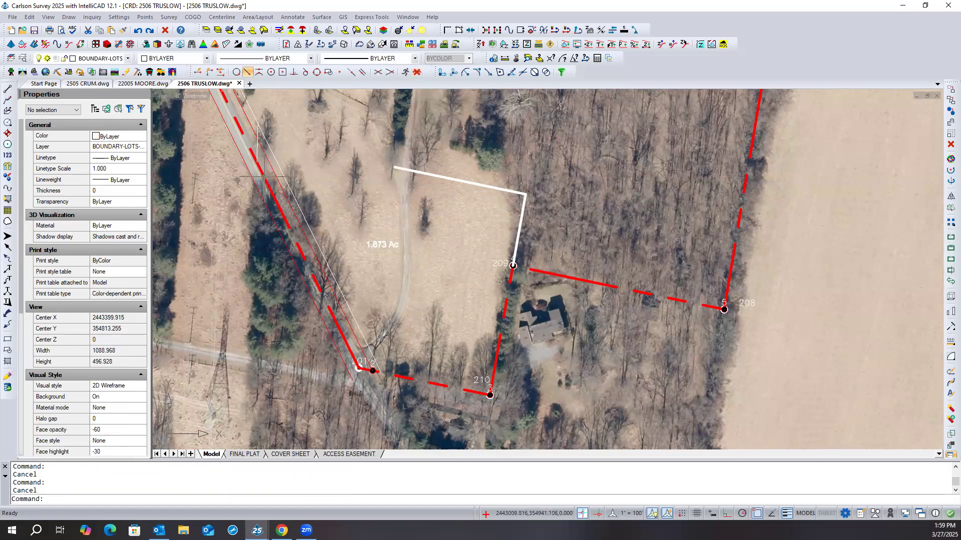
- Extend the west end of the moved polyline to the red roadside boundary, using the boundary polyline as the limit
{"action": "left_click", "coordinate": [265, 176]}
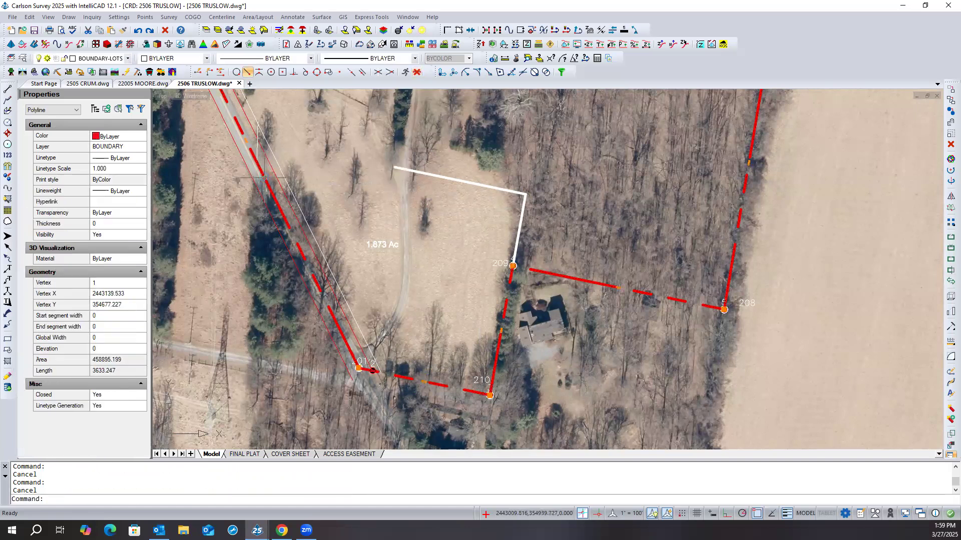
{"action": "right_click", "coordinate": [313, 169]}
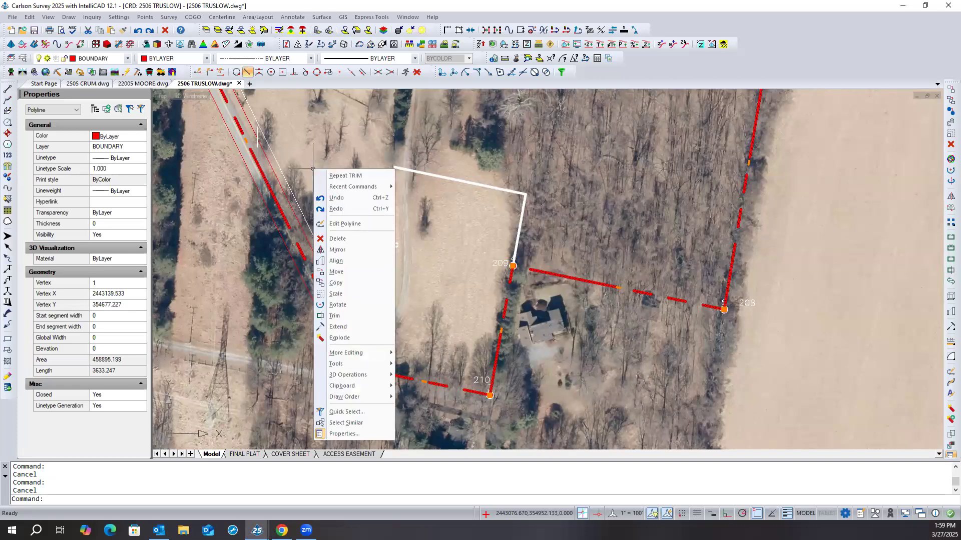
{"action": "left_click", "coordinate": [338, 327]}
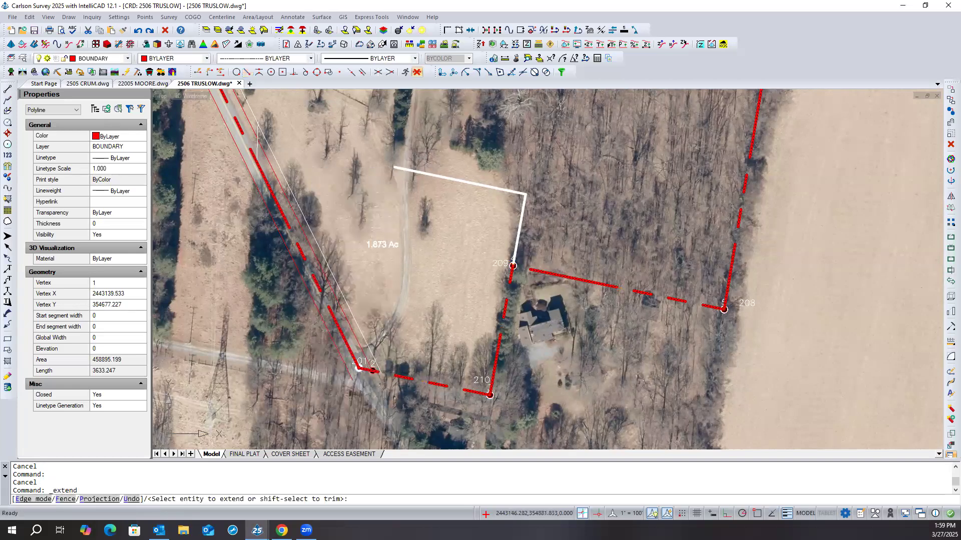
{"action": "left_click", "coordinate": [399, 167]}
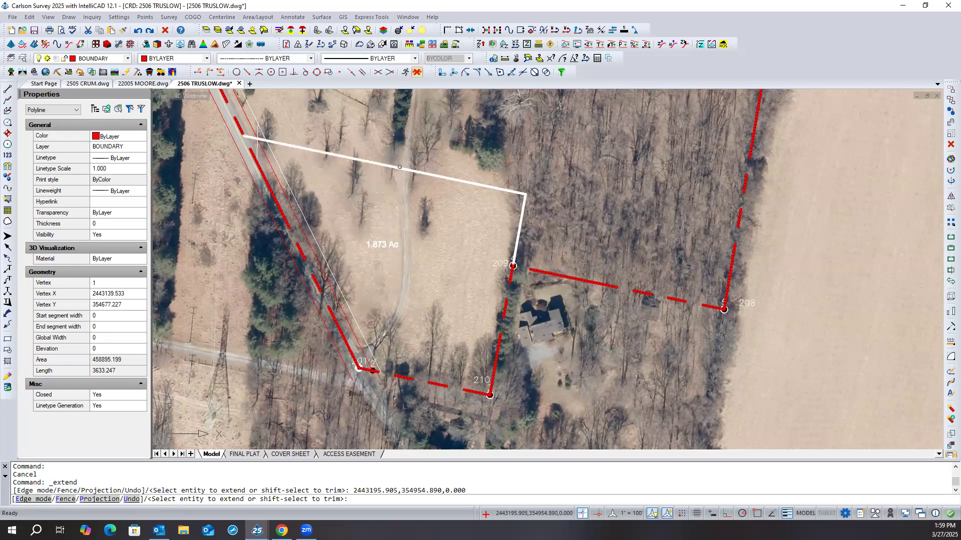
- Finish the extension, regenerate the whole drawing display and save the drawing
{"action": "key", "text": "Return"}
{"action": "middle_click_drag", "start_coordinate": [383, 189], "coordinate": [421, 195]}
{"action": "type", "text": "rea"}
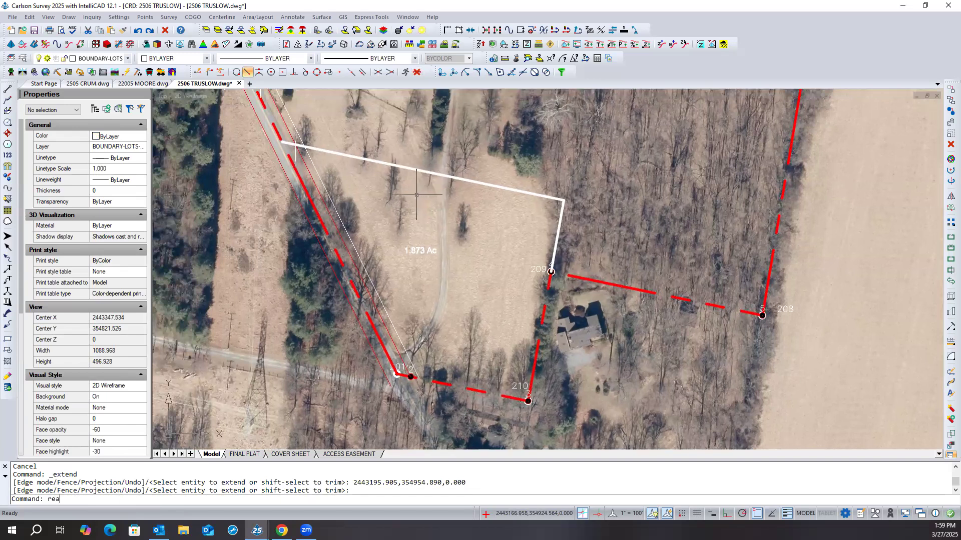
{"action": "key", "text": "Return"}
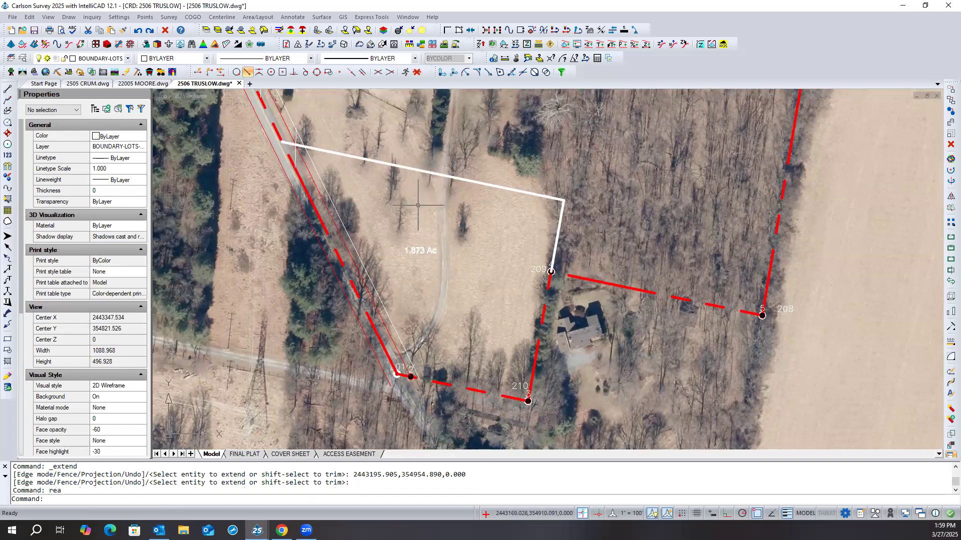
{"action": "left_click", "coordinate": [14, 20]}
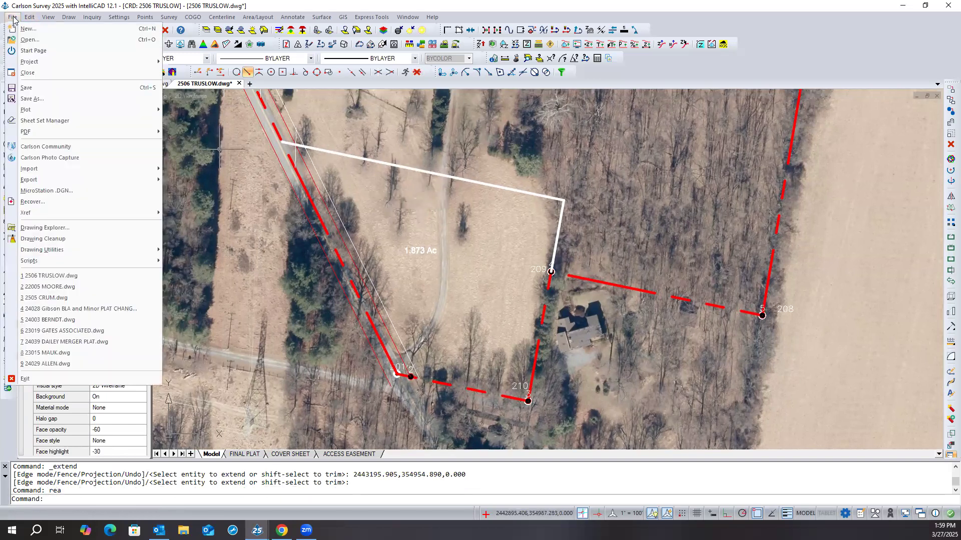
{"action": "left_click", "coordinate": [47, 89]}
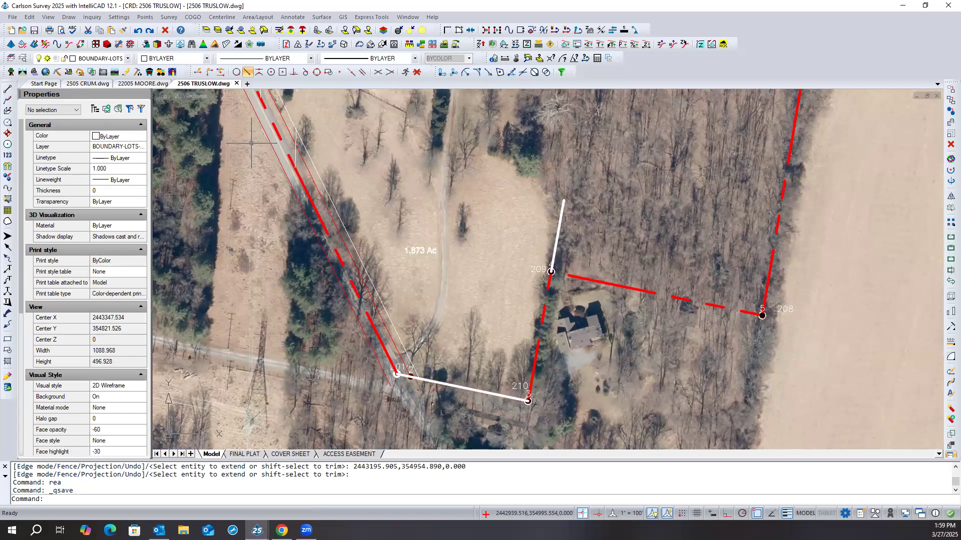
- Undo the last changes so the white polyline goes back to the southern boundary
{"action": "type", "text": "u"}
{"action": "key", "text": "Return"}
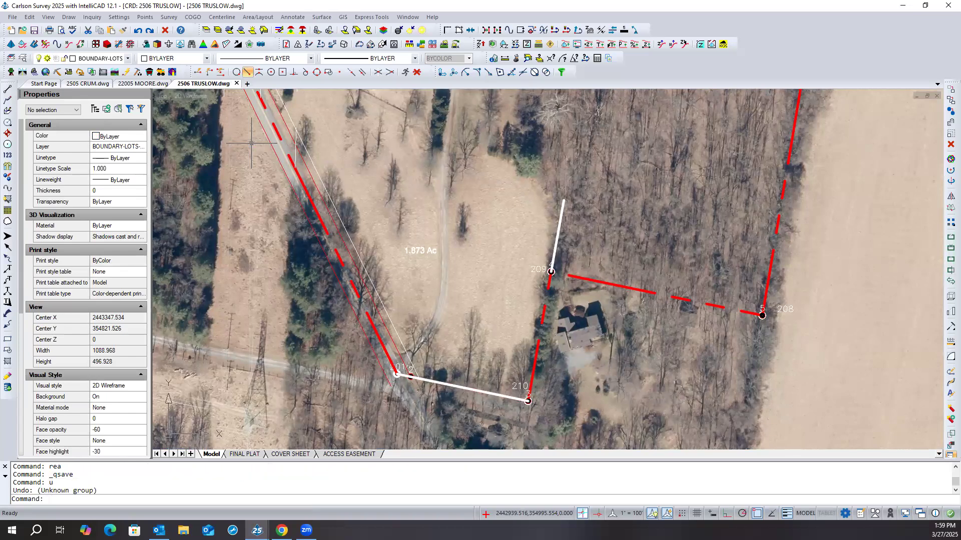
{"action": "key", "text": "ctrl+z"}
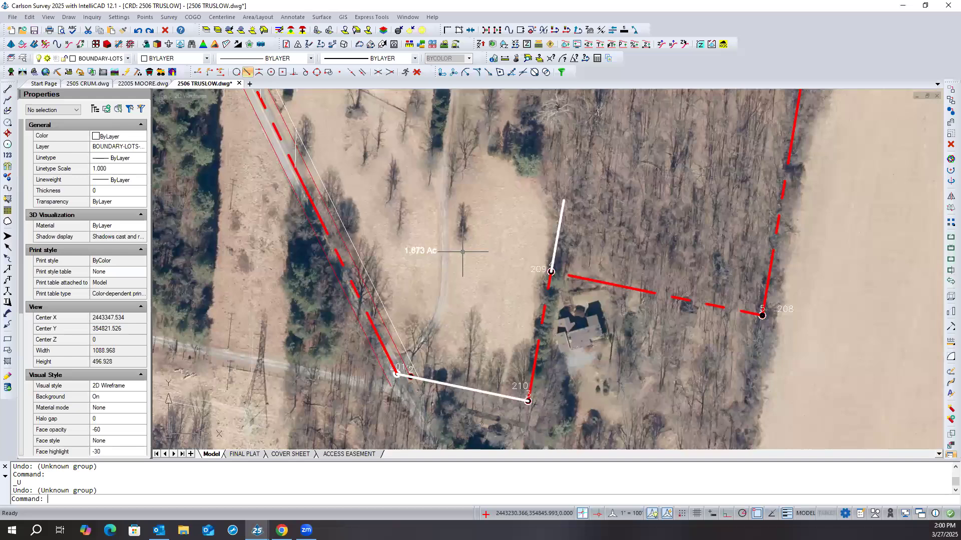
{"action": "type", "text": "u"}
{"action": "key", "text": "Return"}
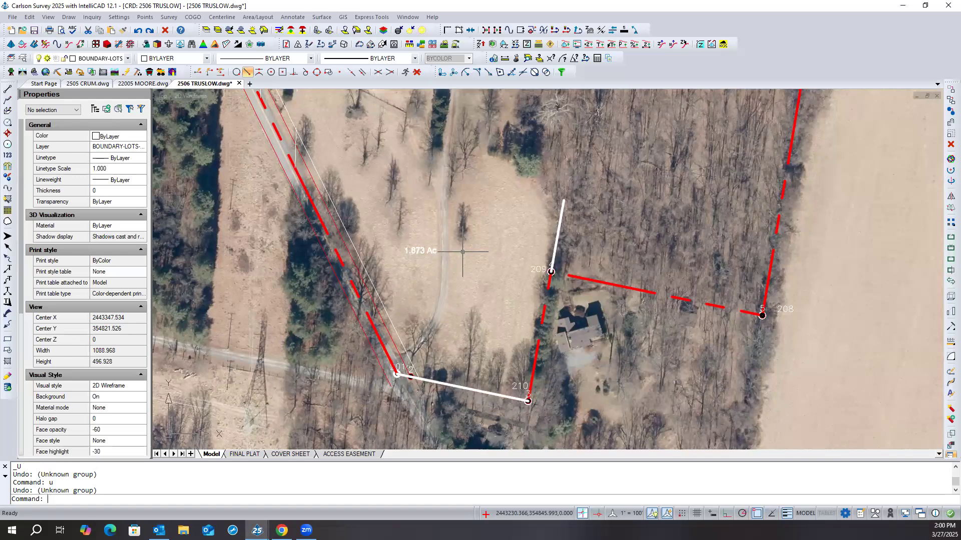
{"action": "key", "text": "ctrl+z"}
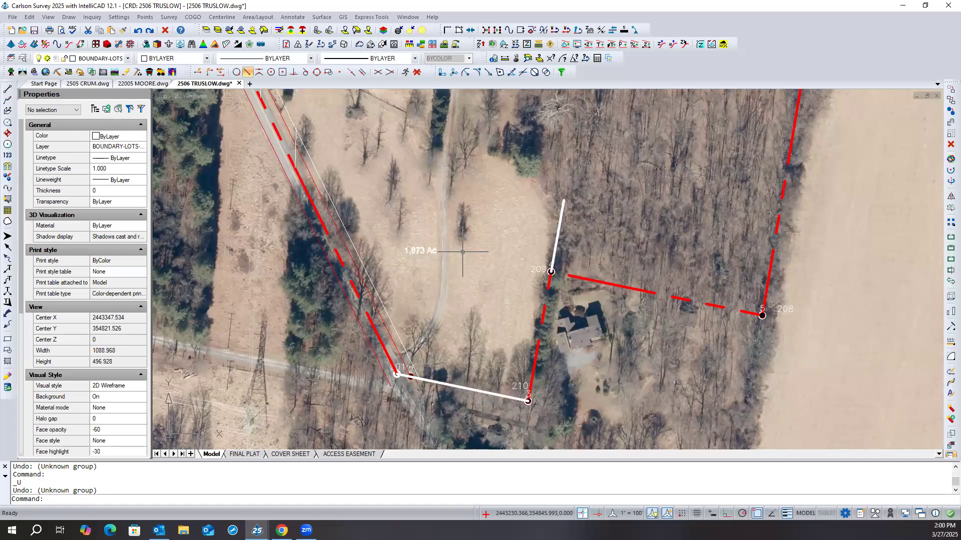
{"action": "key", "text": "Escape"}
{"action": "key", "text": "Escape"}
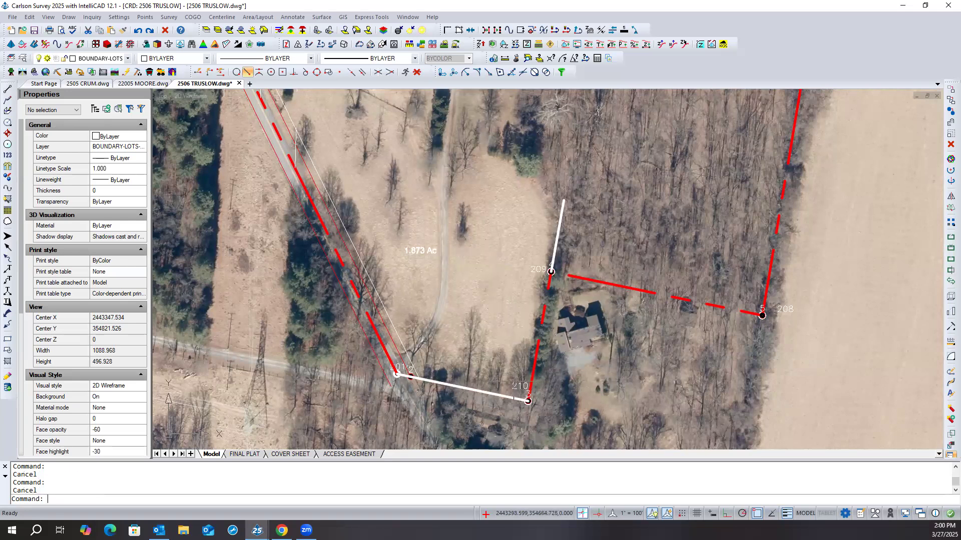
- Examine the properties of the white polyline on the southern boundary and of the white line above point 209
{"action": "left_click", "coordinate": [499, 395]}
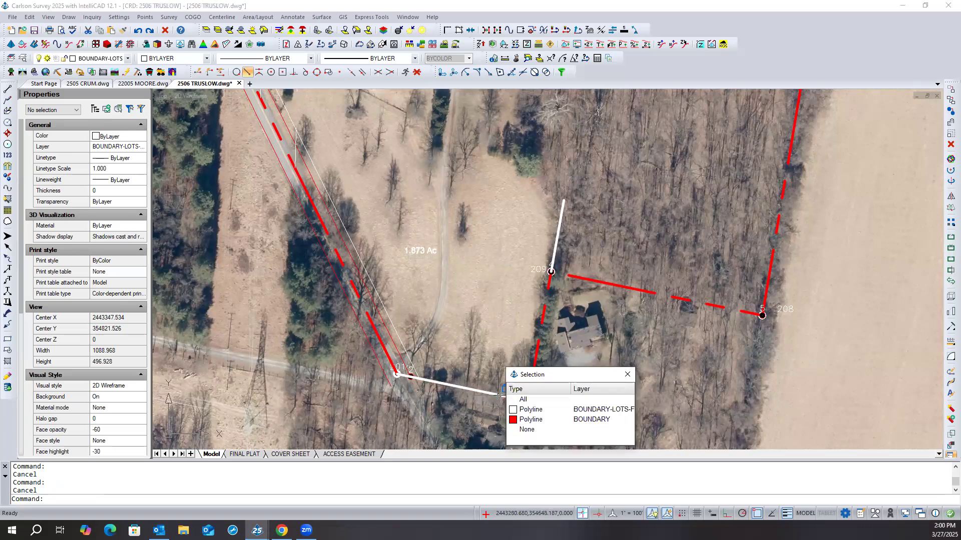
{"action": "left_click", "coordinate": [530, 410]}
{"action": "left_click", "coordinate": [532, 413]}
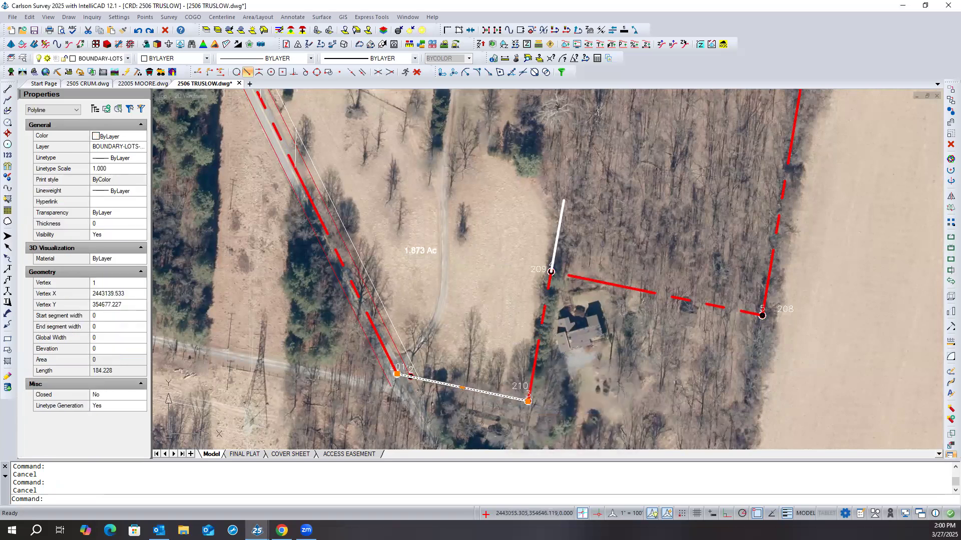
{"action": "key", "text": "Escape"}
{"action": "left_click", "coordinate": [559, 225]}
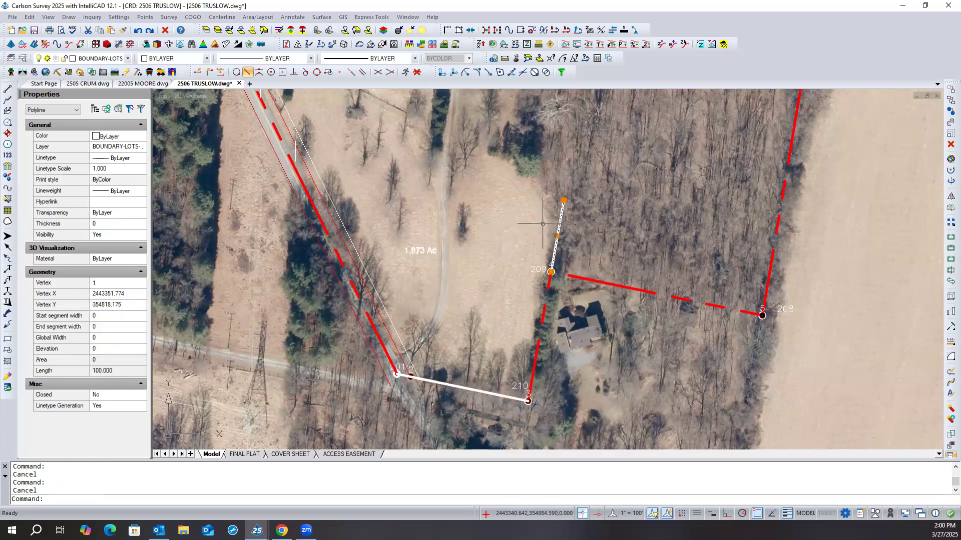
{"action": "key", "text": "Escape"}
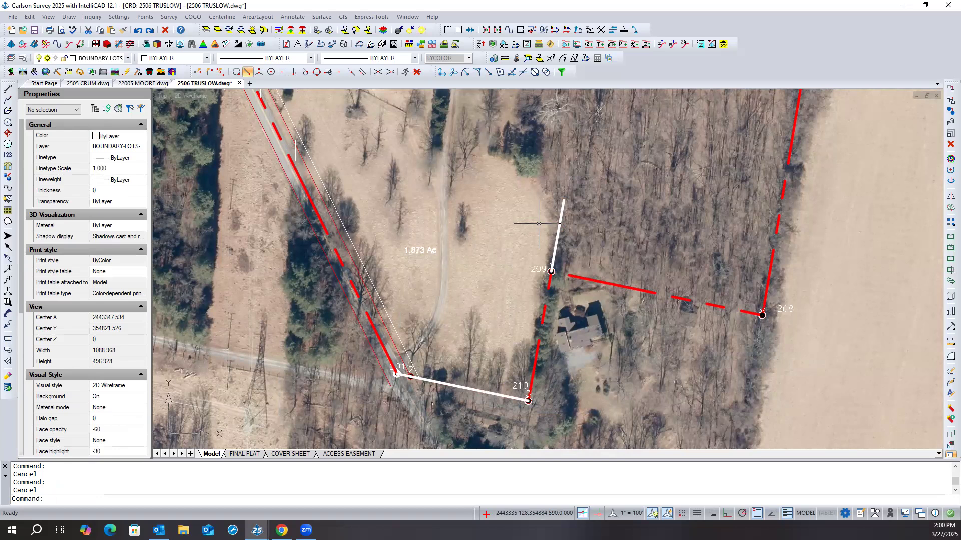
- Move the white polyline on the southern boundary from its east end to the free end of the 100 line above point 209
{"action": "middle_click", "coordinate": [474, 241]}
{"action": "middle_click", "coordinate": [474, 242]}
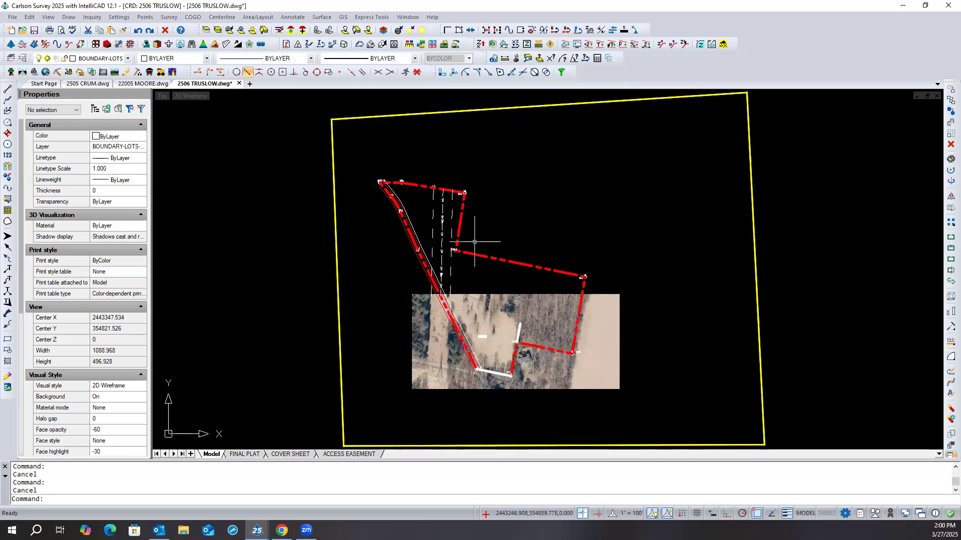
{"action": "left_click", "coordinate": [267, 233]}
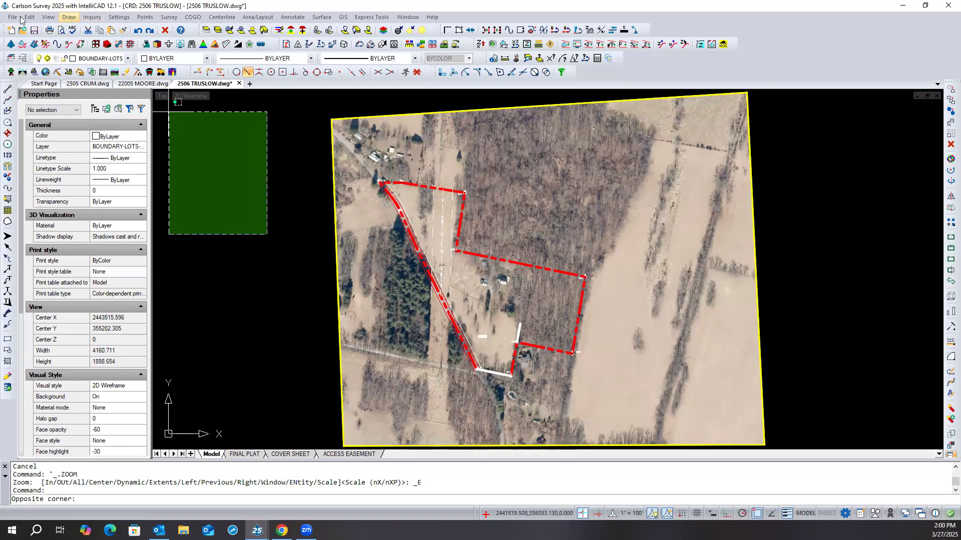
{"action": "left_click", "coordinate": [218, 173]}
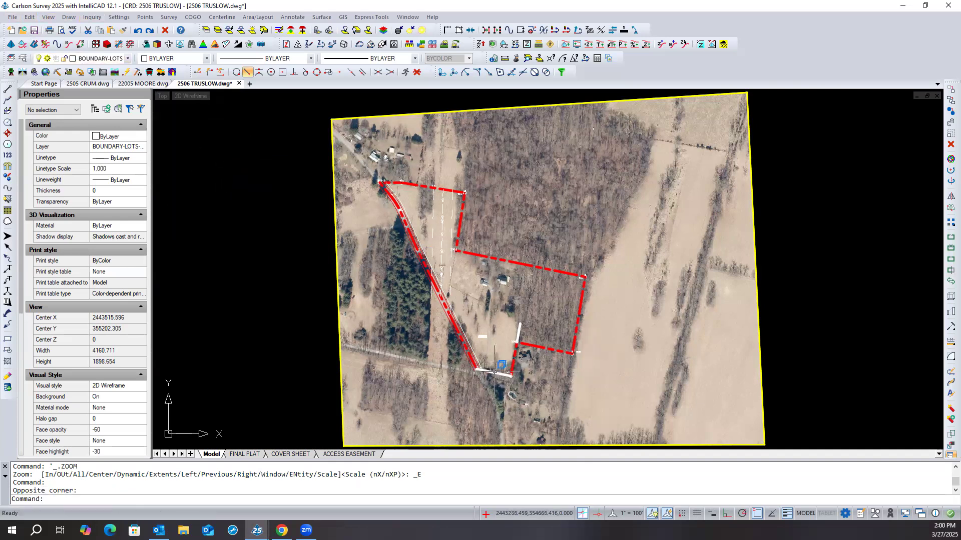
{"action": "left_click", "coordinate": [501, 366]}
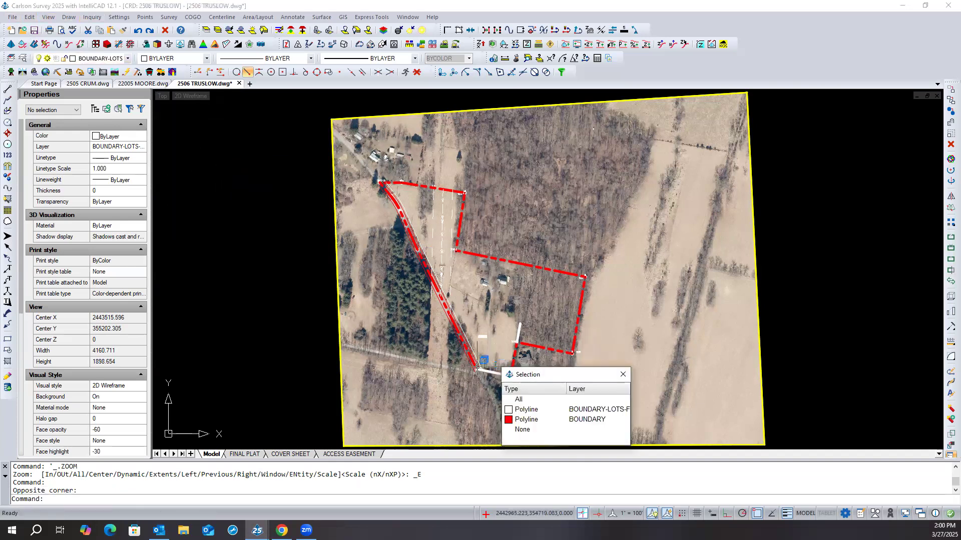
{"action": "left_click", "coordinate": [525, 409]}
{"action": "type", "text": "m"}
{"action": "key", "text": "Return"}
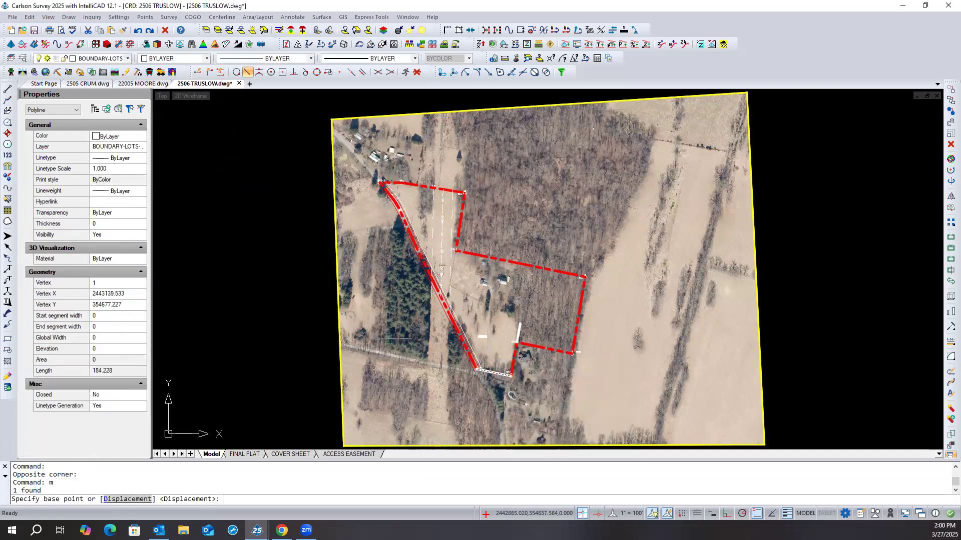
{"action": "left_click", "coordinate": [511, 375]}
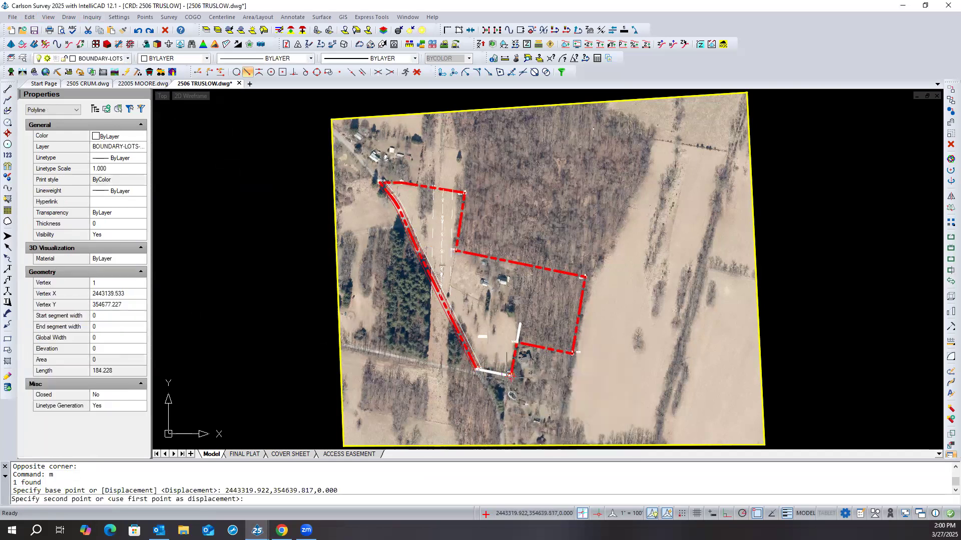
{"action": "left_click", "coordinate": [519, 322]}
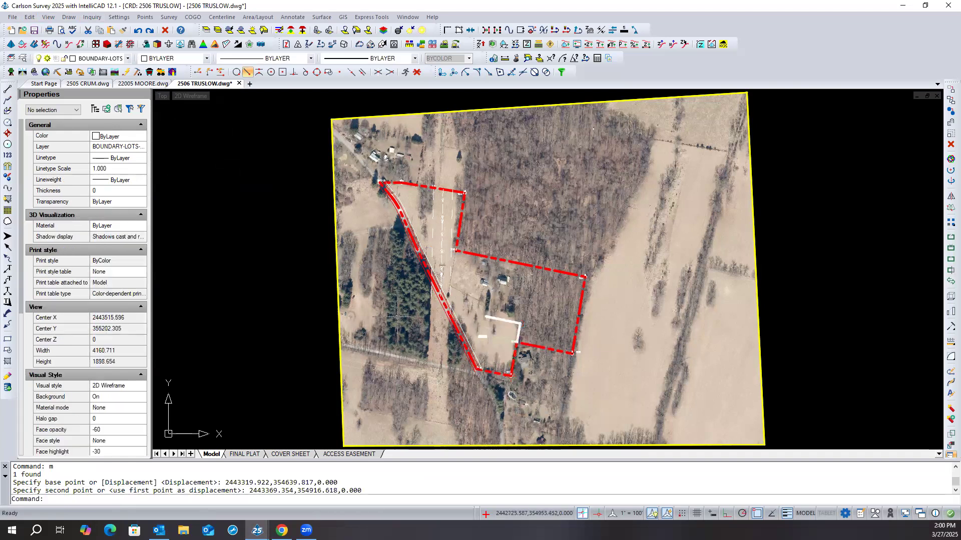
- Extend the west end of the moved white polyline to the roadside boundary, using the red boundary polyline as the limit
{"action": "left_click", "coordinate": [447, 309]}
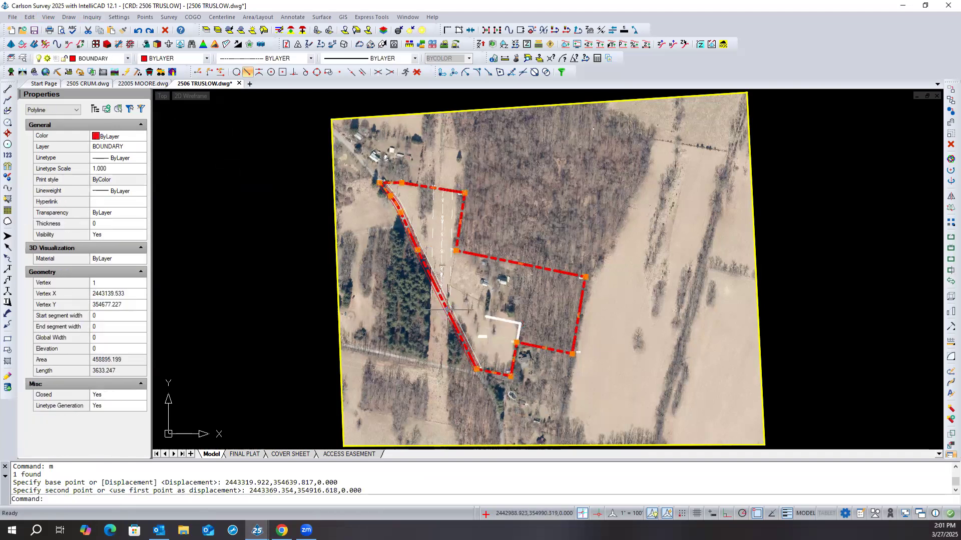
{"action": "right_click", "coordinate": [327, 299]}
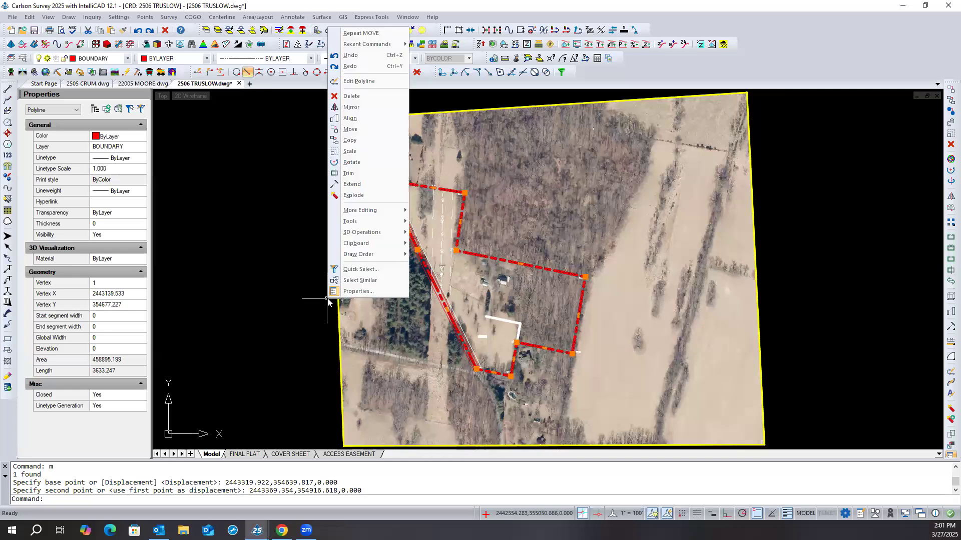
{"action": "left_click", "coordinate": [352, 185]}
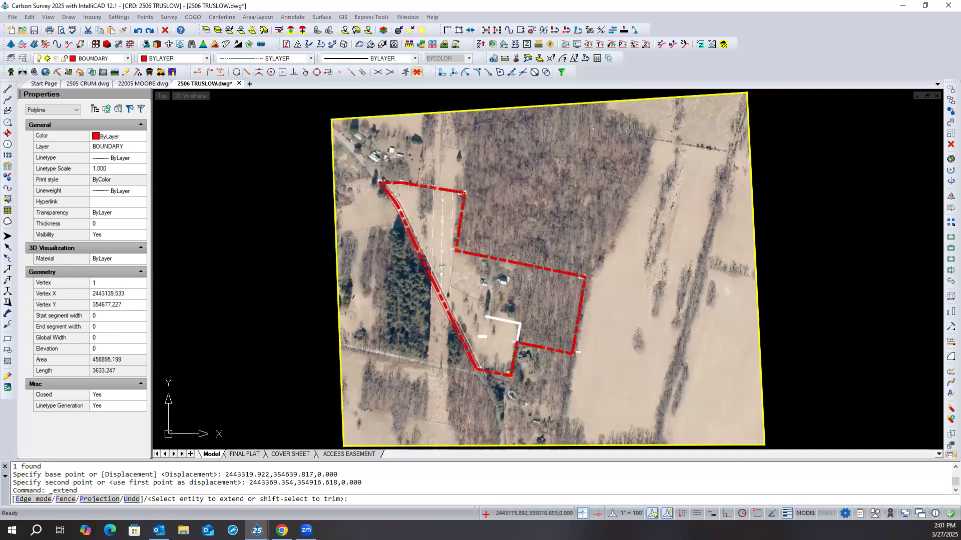
{"action": "left_click", "coordinate": [488, 317]}
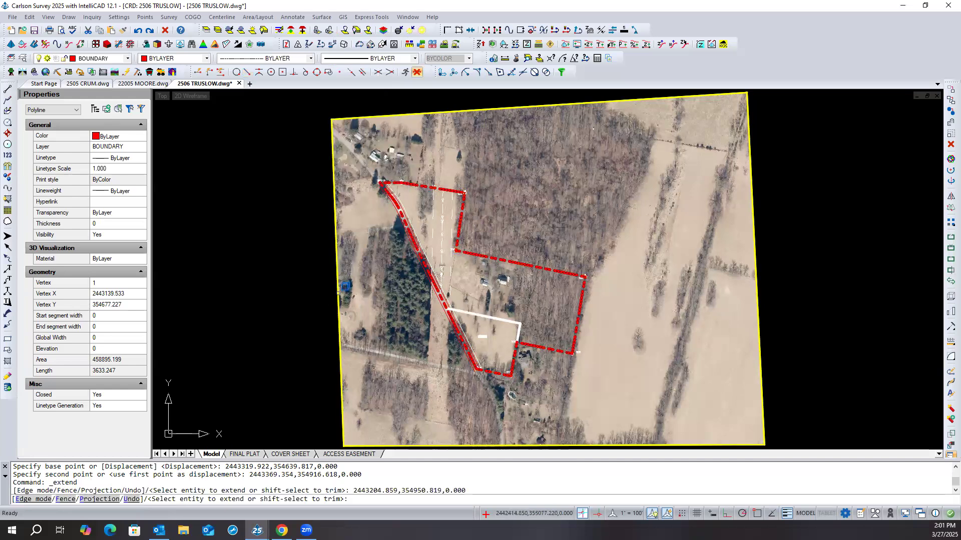
{"action": "key", "text": "Return"}
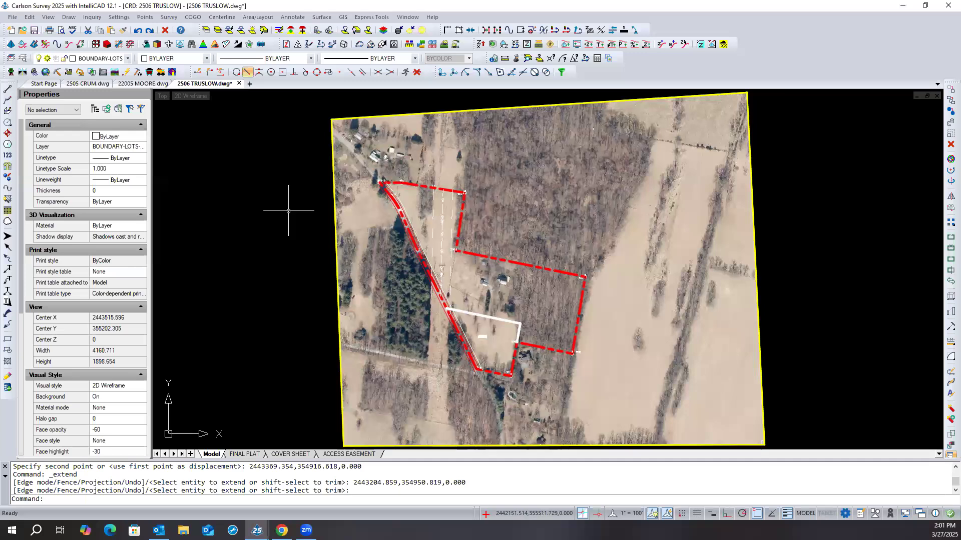
{"action": "left_click", "coordinate": [292, 150]}
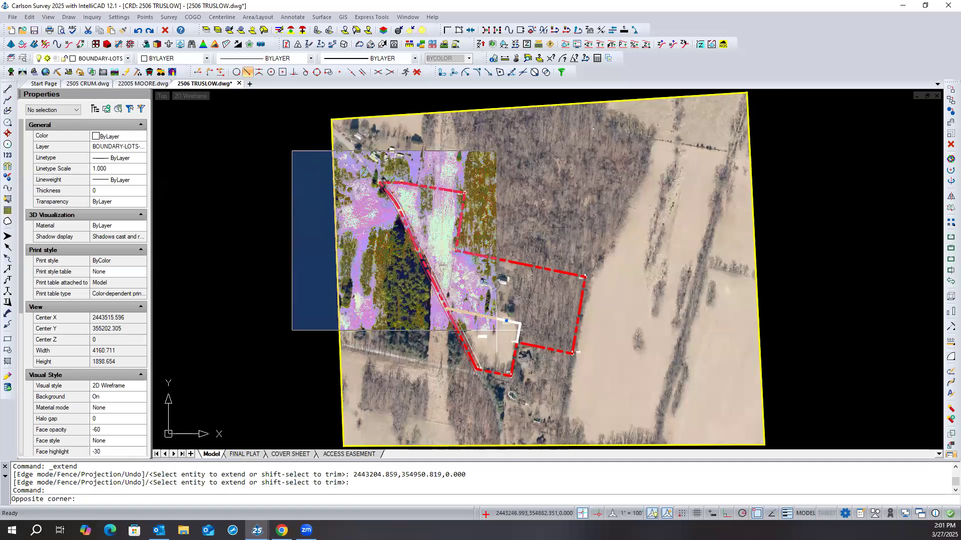
{"action": "left_click", "coordinate": [244, 120]}
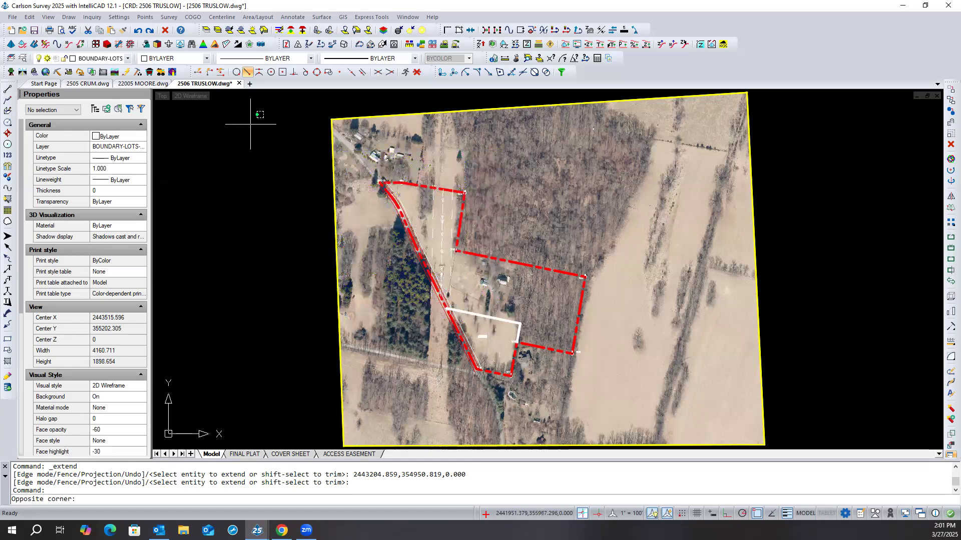
- Write the red boundary polyline and the two white lot lines to a separate drawing file named temp with WBLOCK, retaining the originals
{"action": "left_click", "coordinate": [417, 186]}
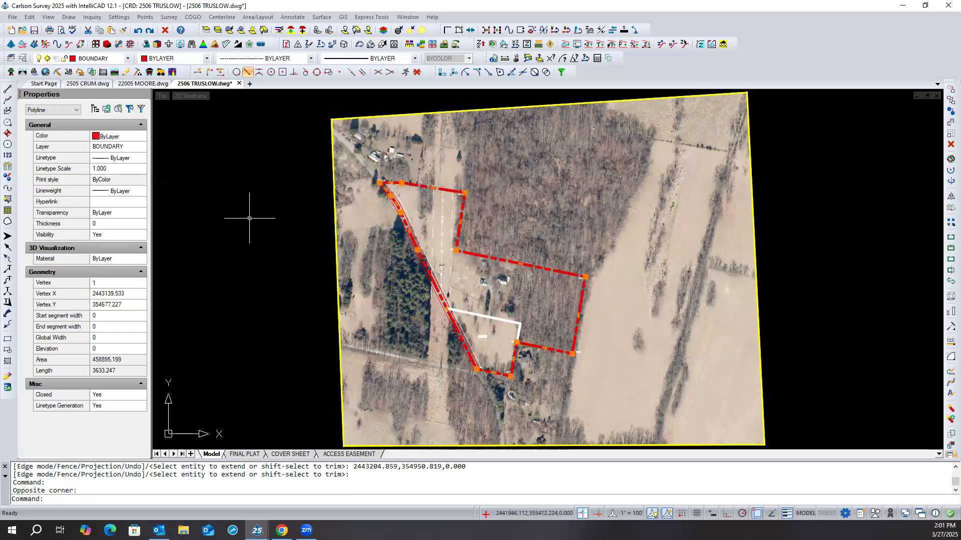
{"action": "mouse_move", "coordinate": [447, 309]}
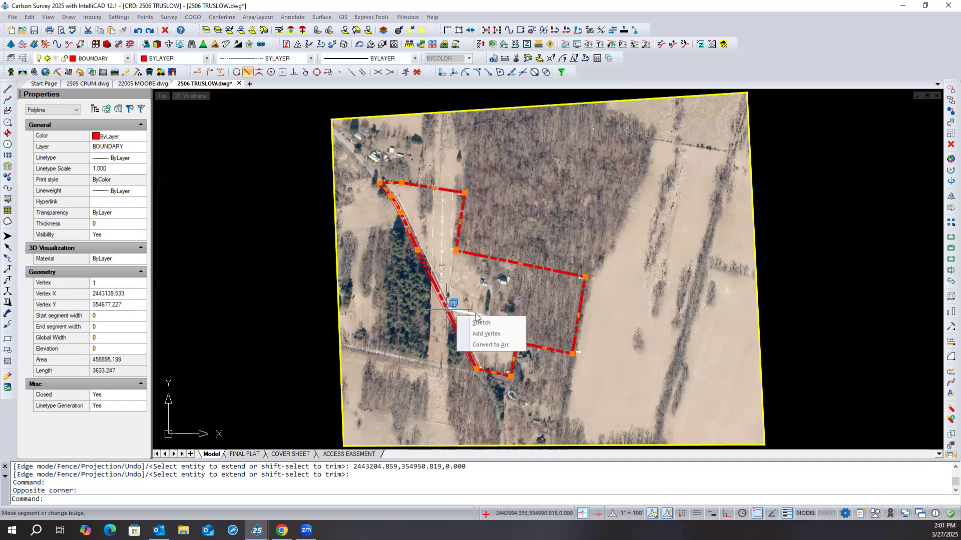
{"action": "left_click", "coordinate": [482, 323]}
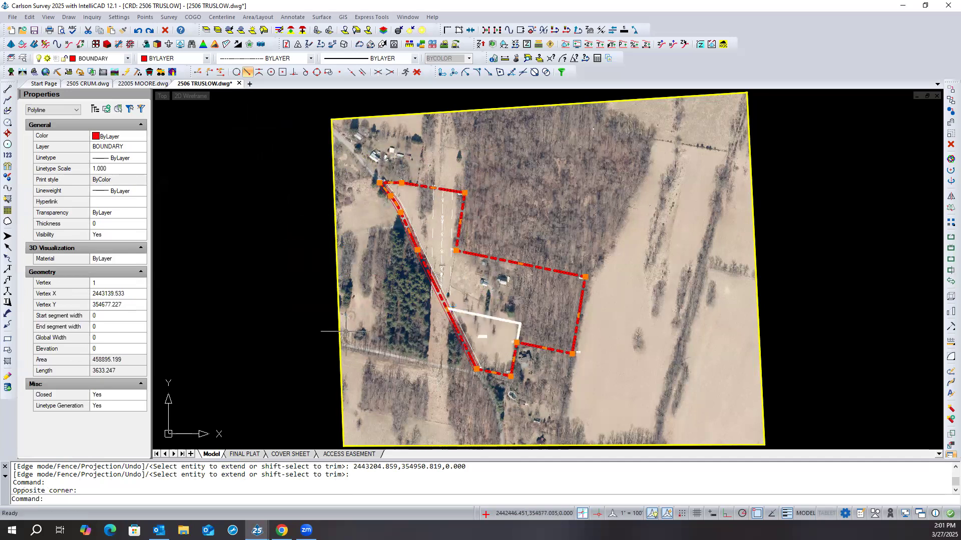
{"action": "left_click", "coordinate": [520, 323]}
{"action": "left_click", "coordinate": [518, 332]}
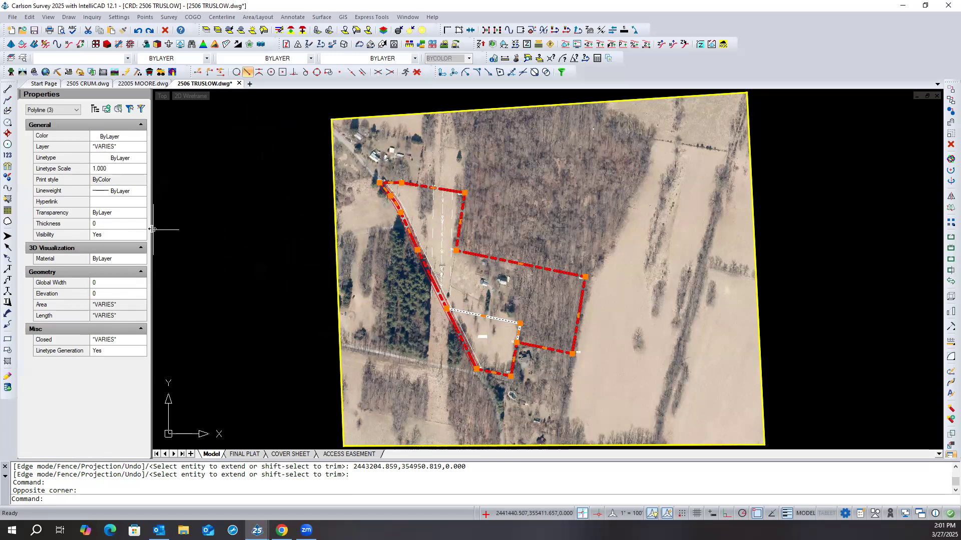
{"action": "type", "text": "WBLOCK"}
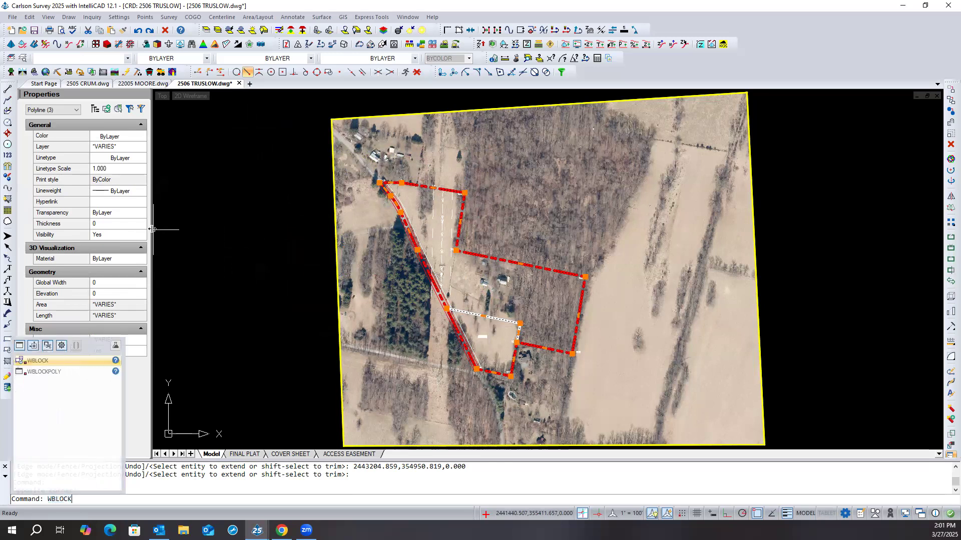
{"action": "key", "text": "Return"}
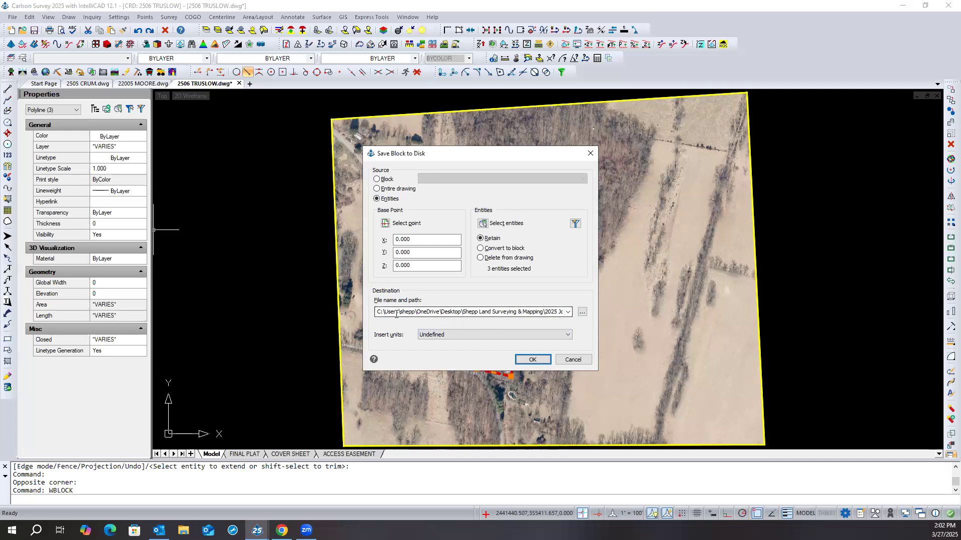
{"action": "left_click", "coordinate": [582, 311]}
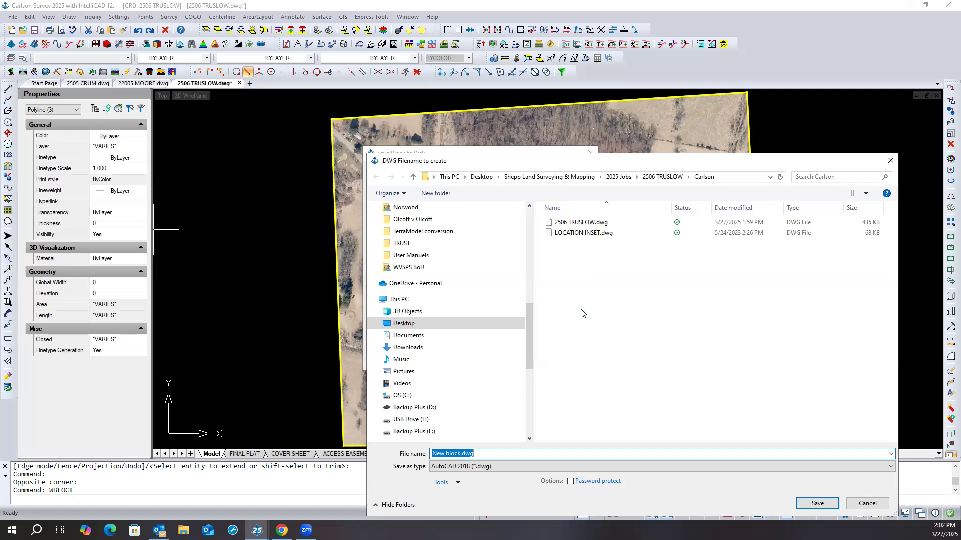
{"action": "type", "text": "temp"}
{"action": "key", "text": "Return"}
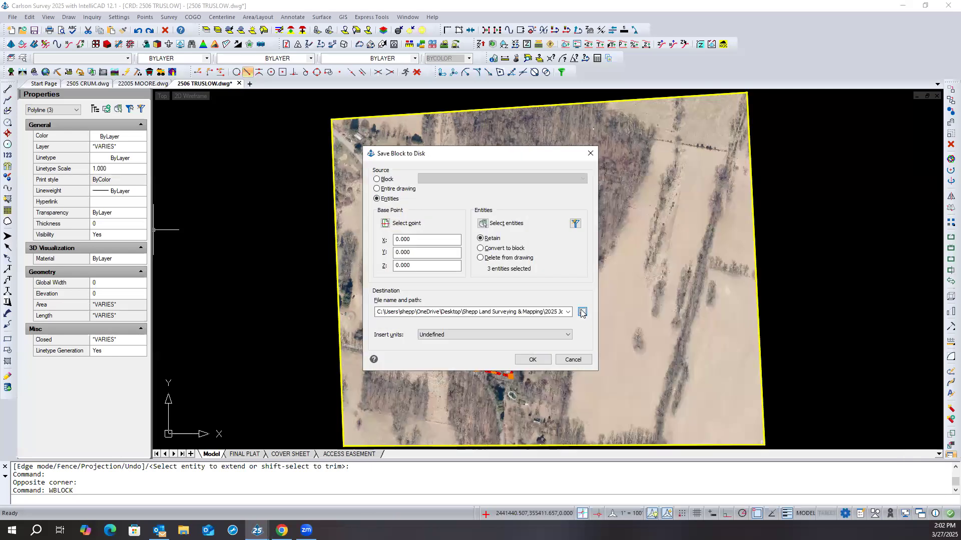
{"action": "left_click", "coordinate": [534, 357]}
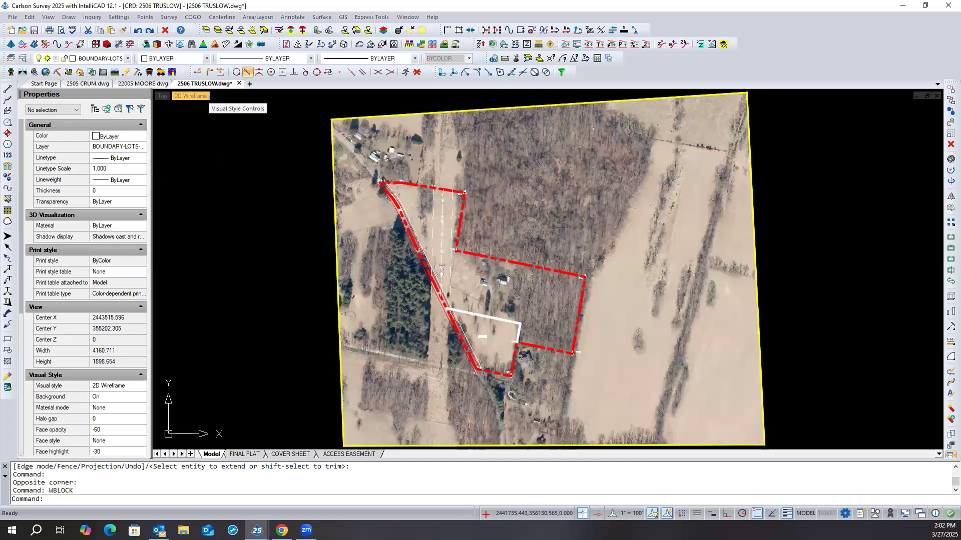
{"action": "left_click", "coordinate": [497, 319]}
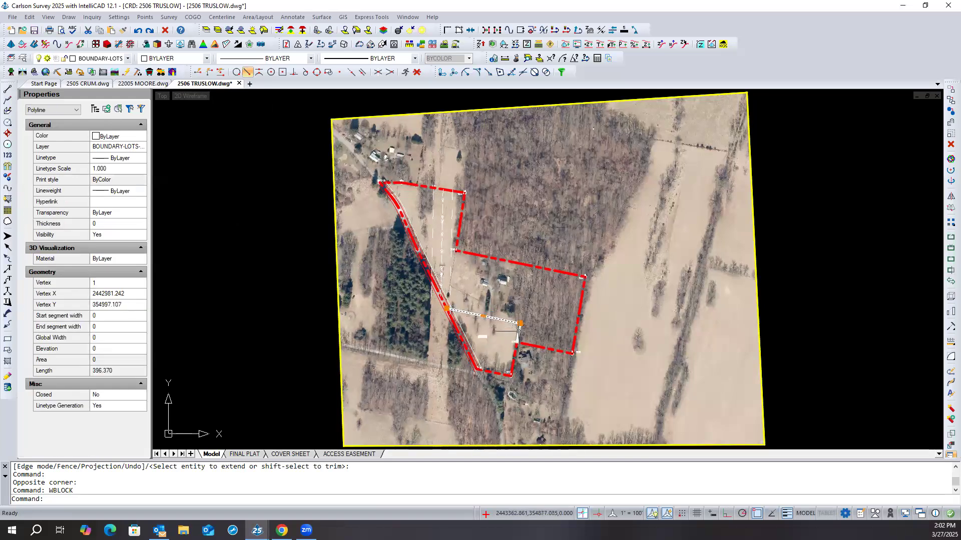
{"action": "left_click", "coordinate": [518, 331]}
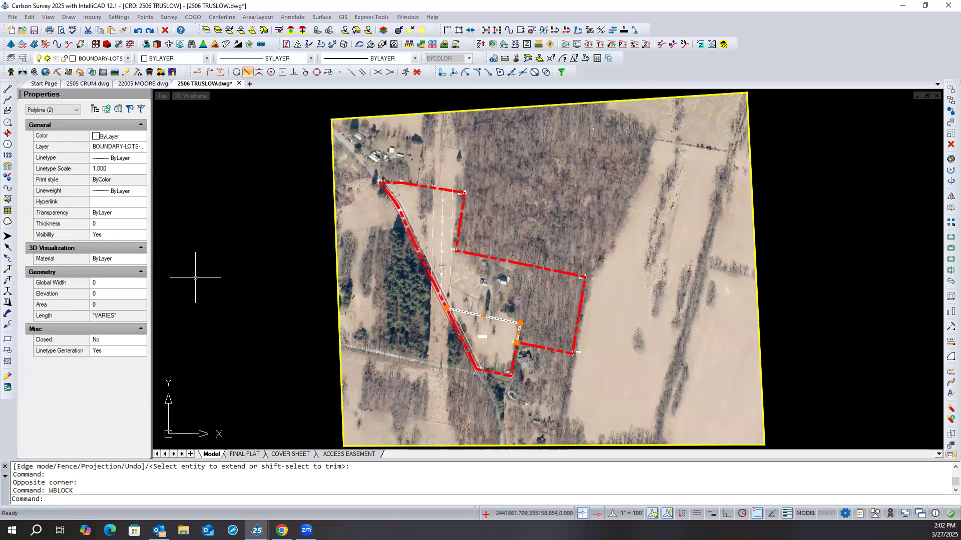
{"action": "key", "text": "Escape"}
{"action": "key", "text": "Escape"}
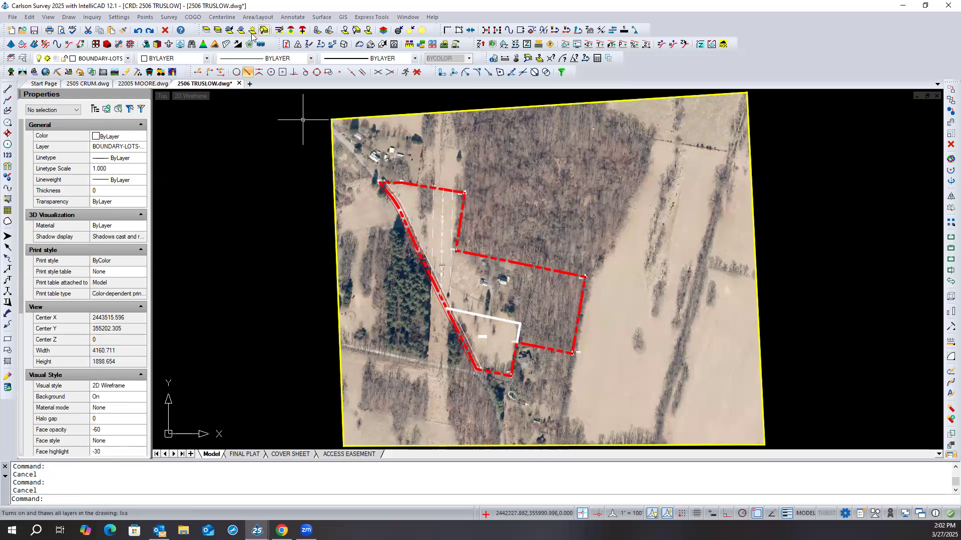
- Freeze the GEO_IMAGE layer by picking the yellow aerial image frame, and fit the remaining linework in view
{"action": "left_click", "coordinate": [230, 30]}
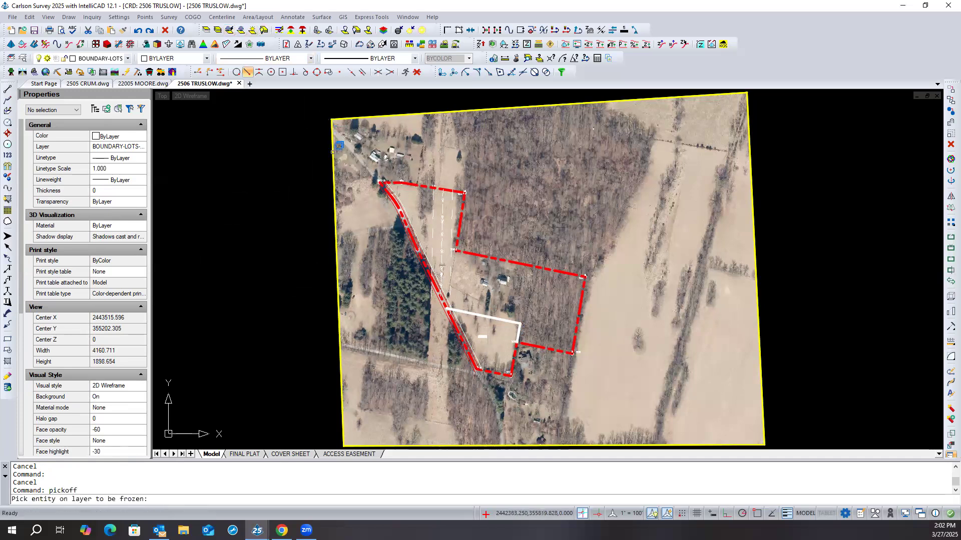
{"action": "left_click", "coordinate": [332, 152]}
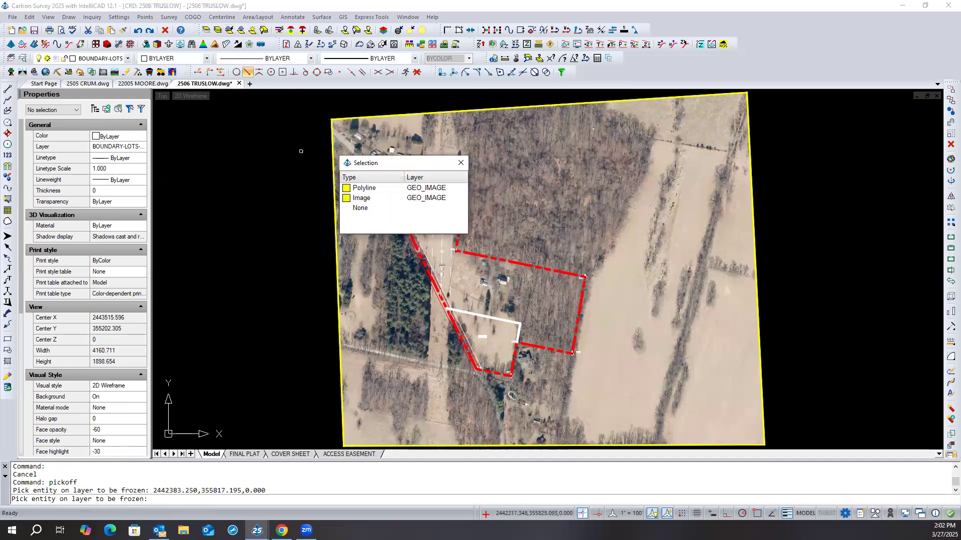
{"action": "left_click", "coordinate": [381, 191]}
{"action": "key", "text": "Return"}
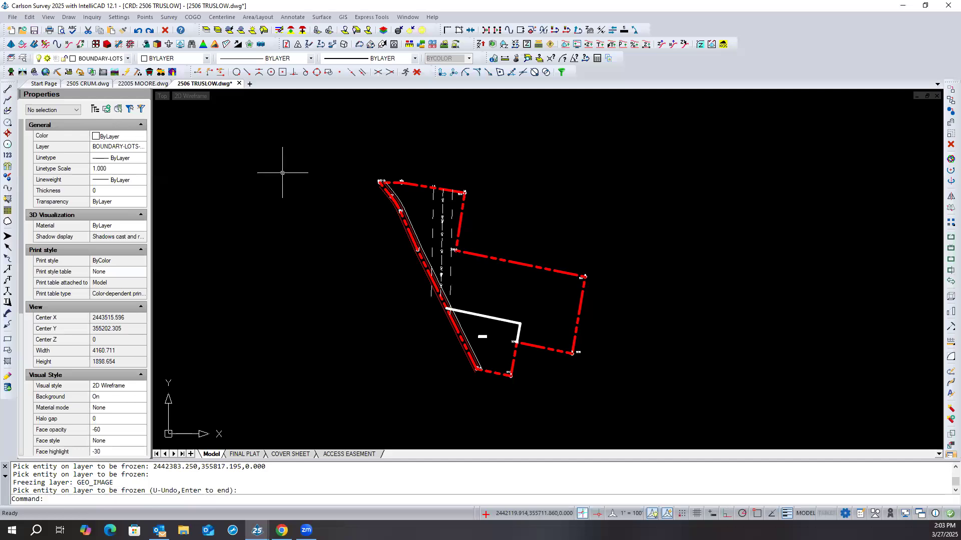
{"action": "middle_click", "coordinate": [272, 170]}
{"action": "middle_click", "coordinate": [272, 170]}
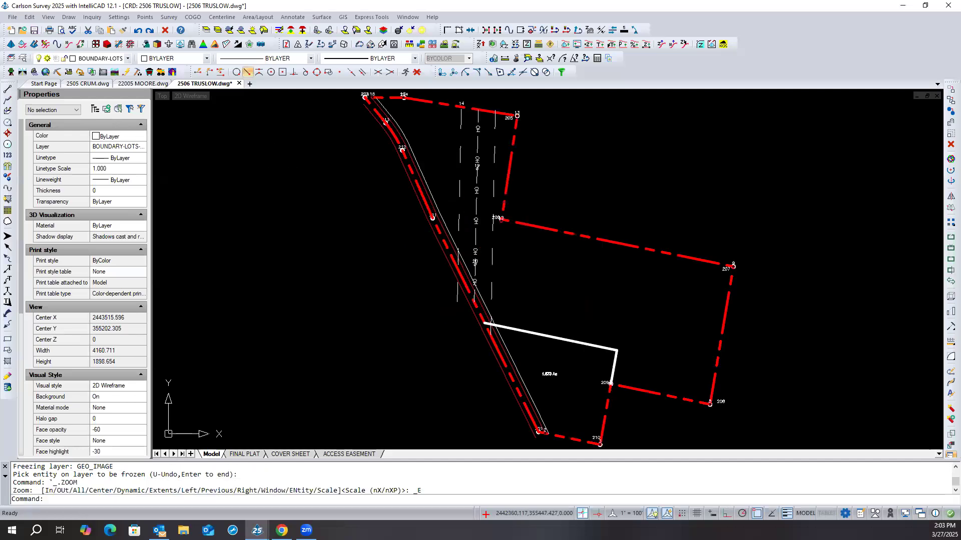
{"action": "scroll", "coordinate": [270, 192], "scroll_direction": "down", "scroll_amount": 1}
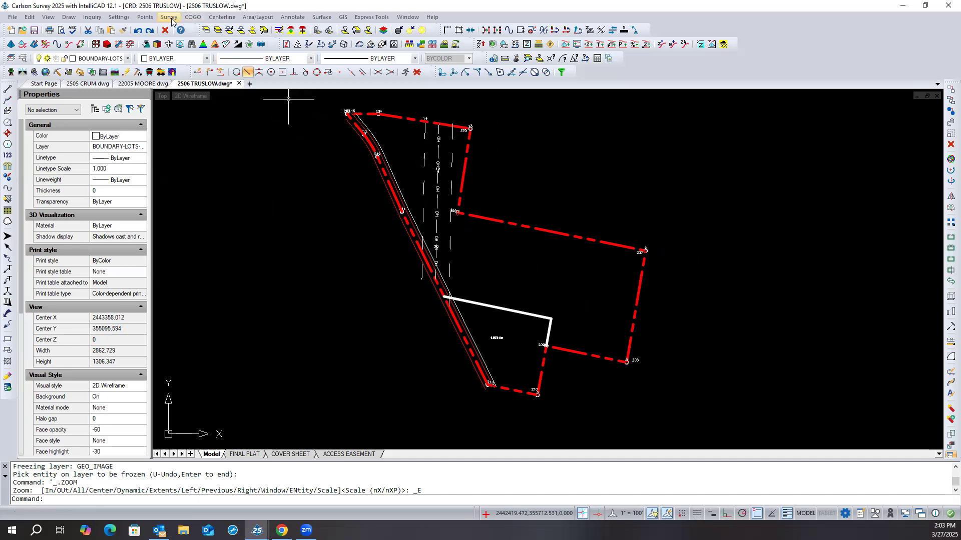
- Generate a List Points report covering all points in the coordinate file
{"action": "left_click", "coordinate": [145, 17]}
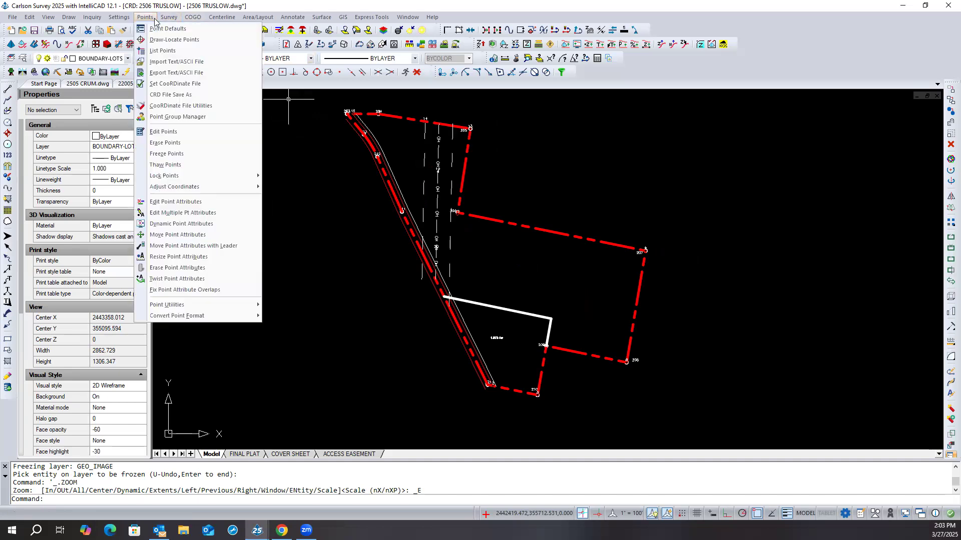
{"action": "left_click", "coordinate": [183, 52]}
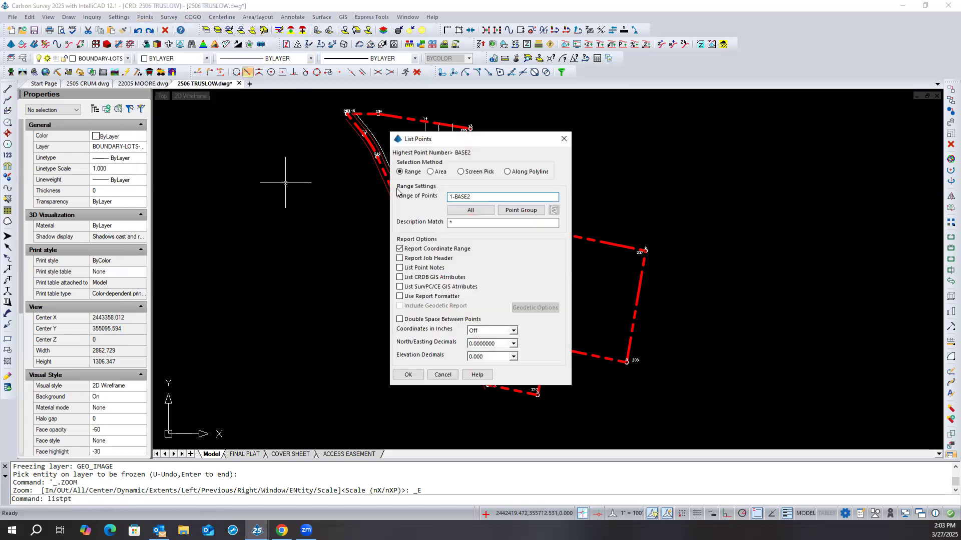
{"action": "left_click", "coordinate": [470, 210]}
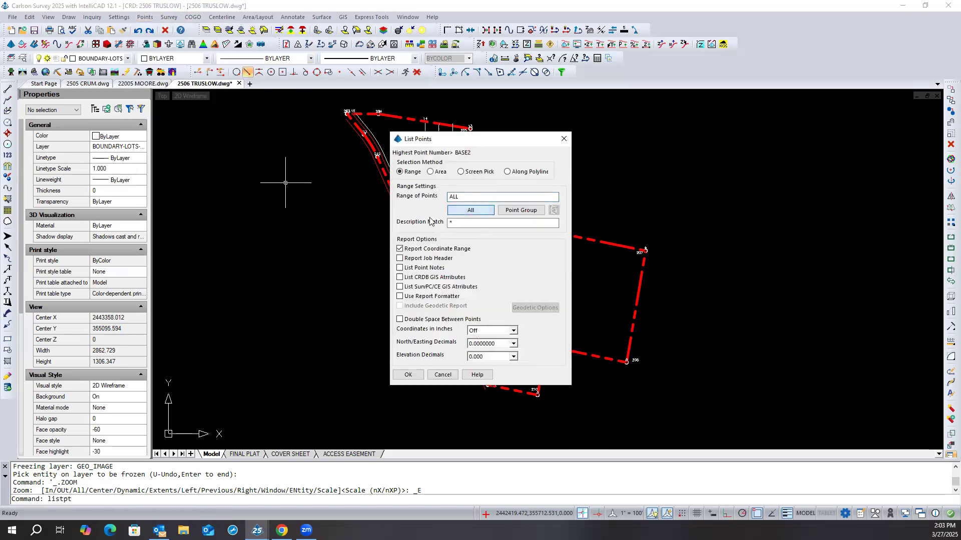
{"action": "left_click", "coordinate": [408, 375]}
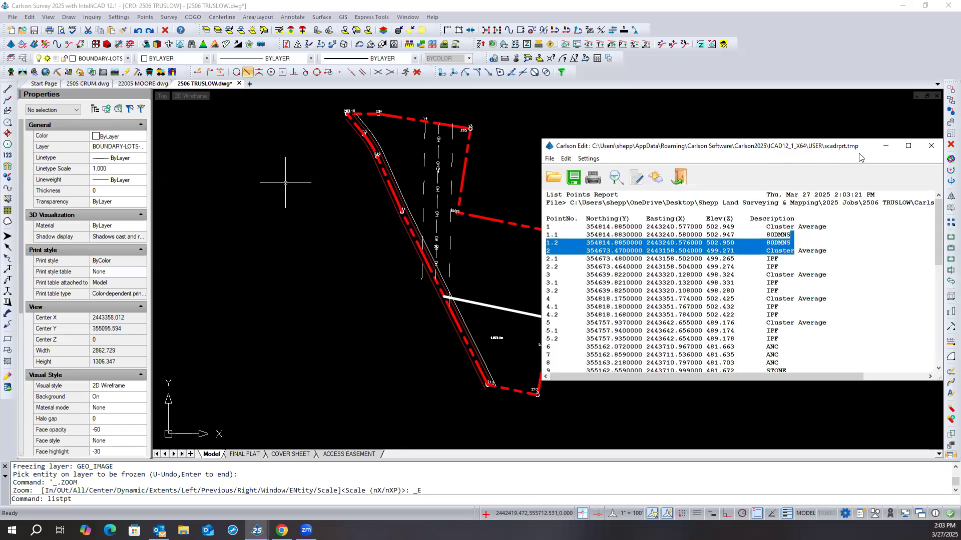
- Look through the point numbers, coordinates and descriptions in the points report and close it
{"action": "left_click_drag", "start_coordinate": [854, 146], "coordinate": [746, 142]}
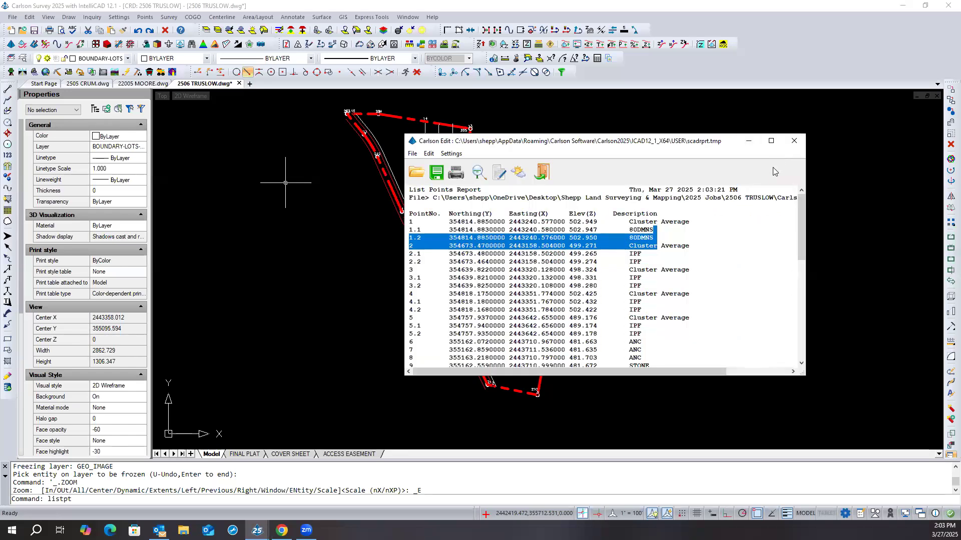
{"action": "left_click_drag", "start_coordinate": [639, 149], "coordinate": [661, 144]}
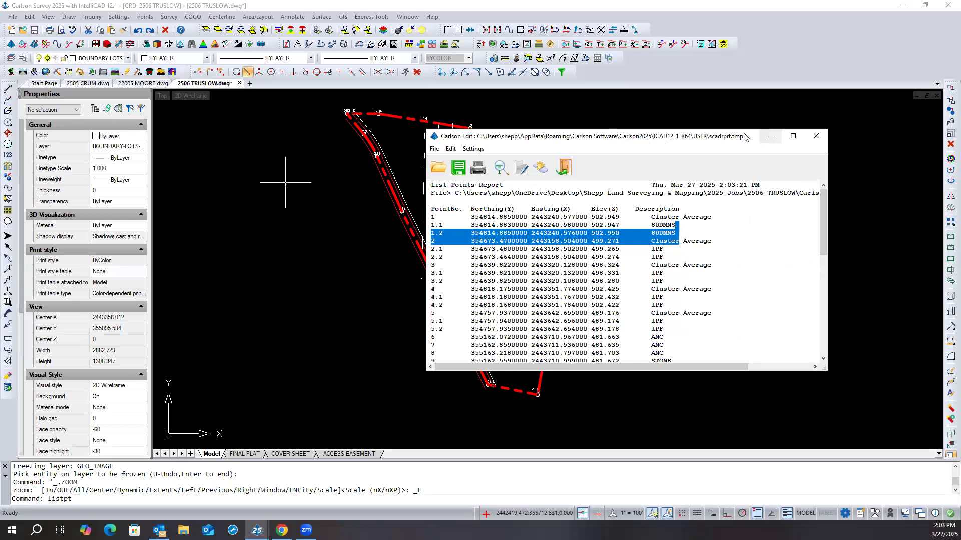
{"action": "left_click_drag", "start_coordinate": [744, 138], "coordinate": [177, 142]}
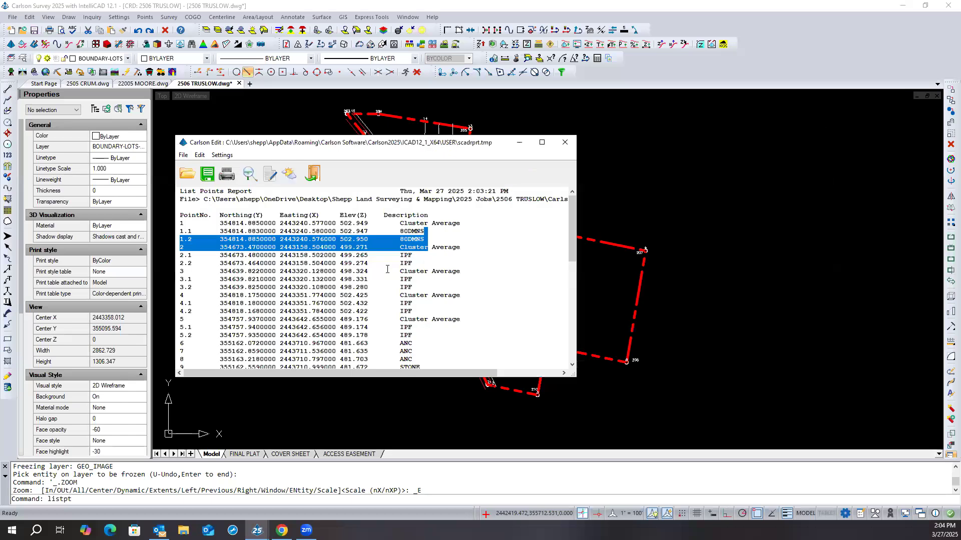
{"action": "left_click", "coordinate": [360, 261]}
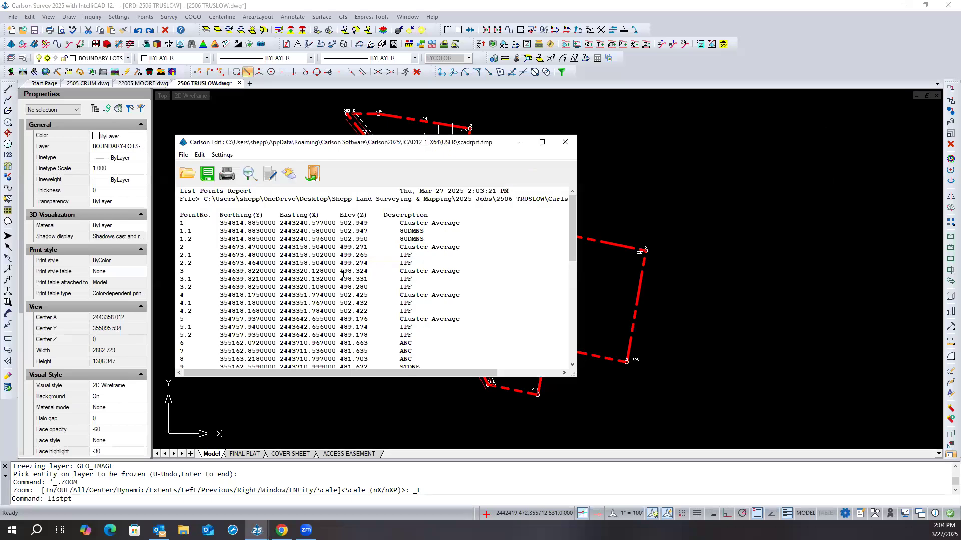
{"action": "left_click_drag", "start_coordinate": [572, 217], "coordinate": [456, 169]}
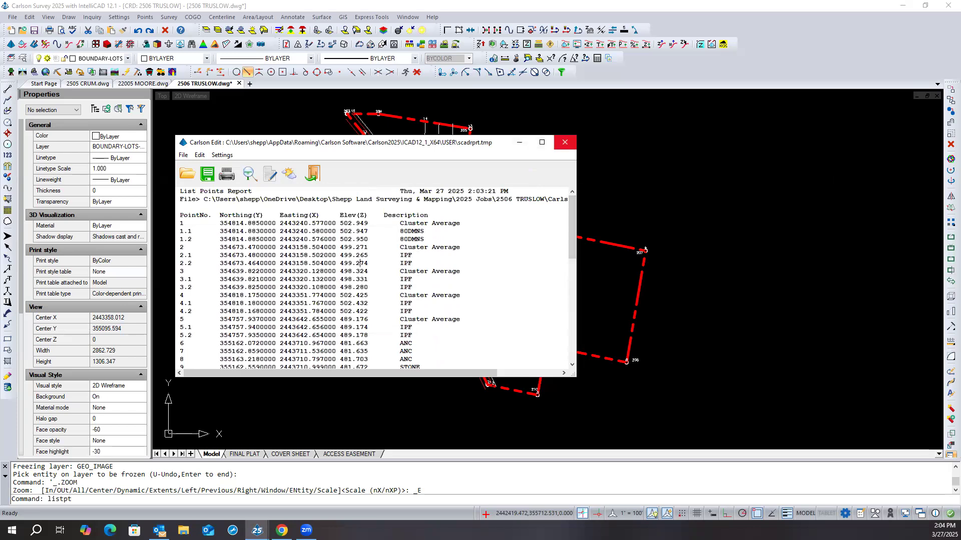
{"action": "left_click", "coordinate": [565, 142]}
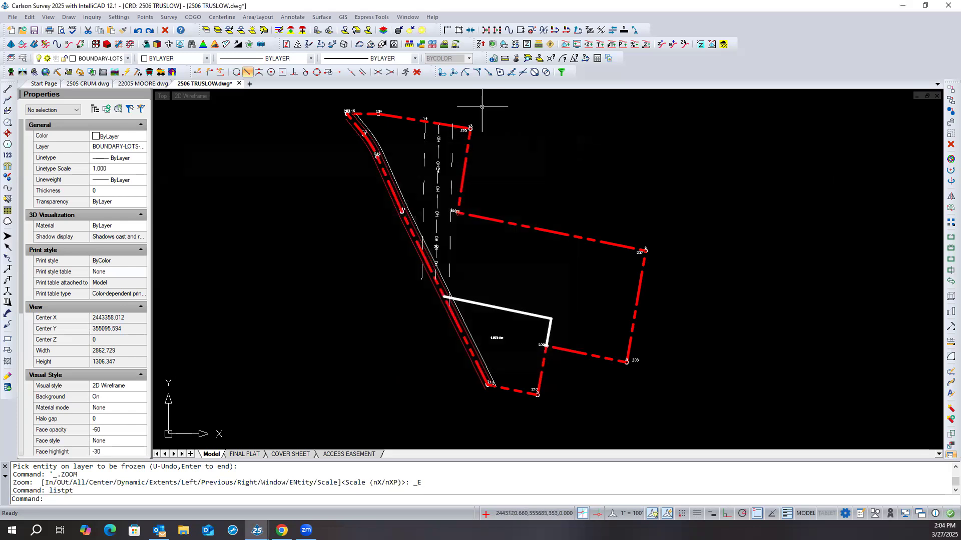
- Redisplay the last report, review the point list again, and return to the full boundary drawing
{"action": "scroll", "coordinate": [435, 108], "scroll_direction": "up", "scroll_amount": 3}
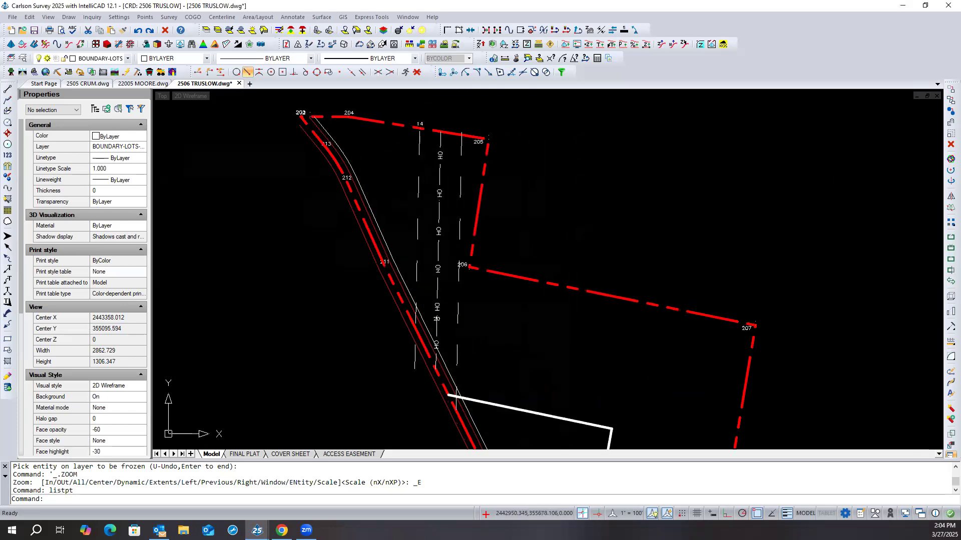
{"action": "right_click", "coordinate": [435, 108]}
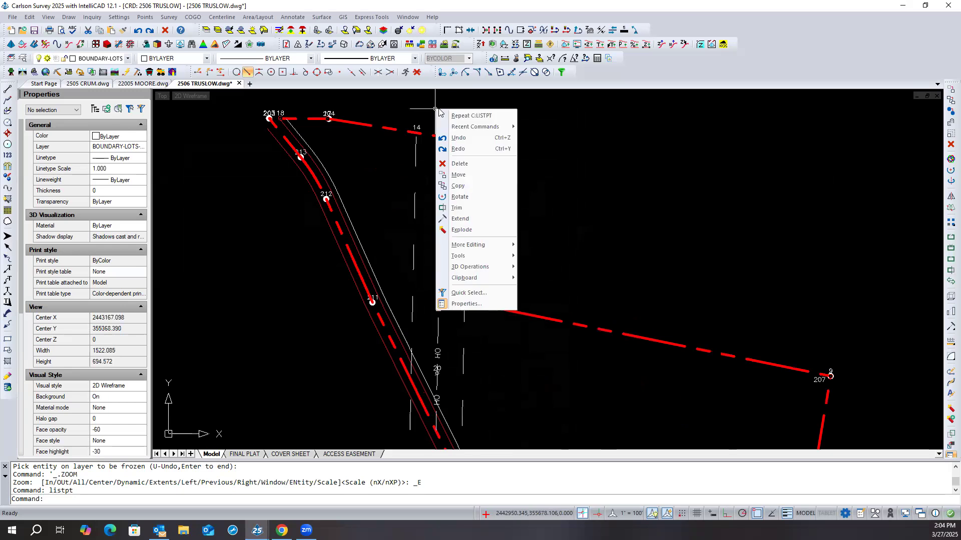
{"action": "left_click", "coordinate": [94, 18]}
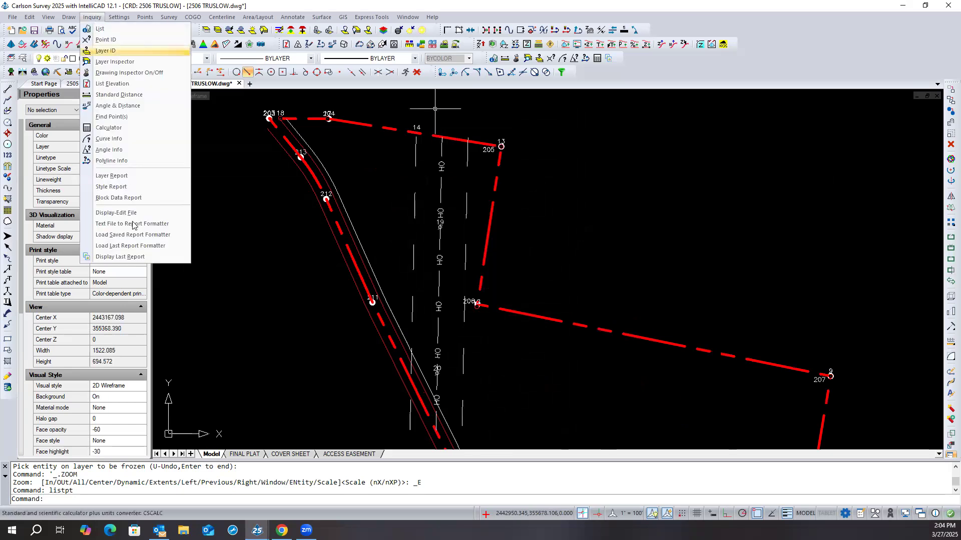
{"action": "left_click", "coordinate": [143, 257]}
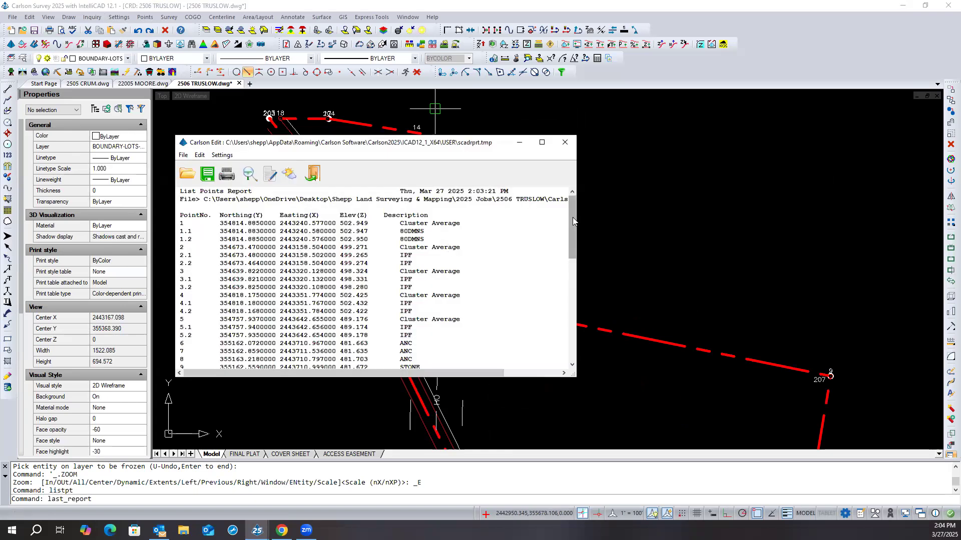
{"action": "left_click_drag", "start_coordinate": [572, 223], "coordinate": [570, 189]}
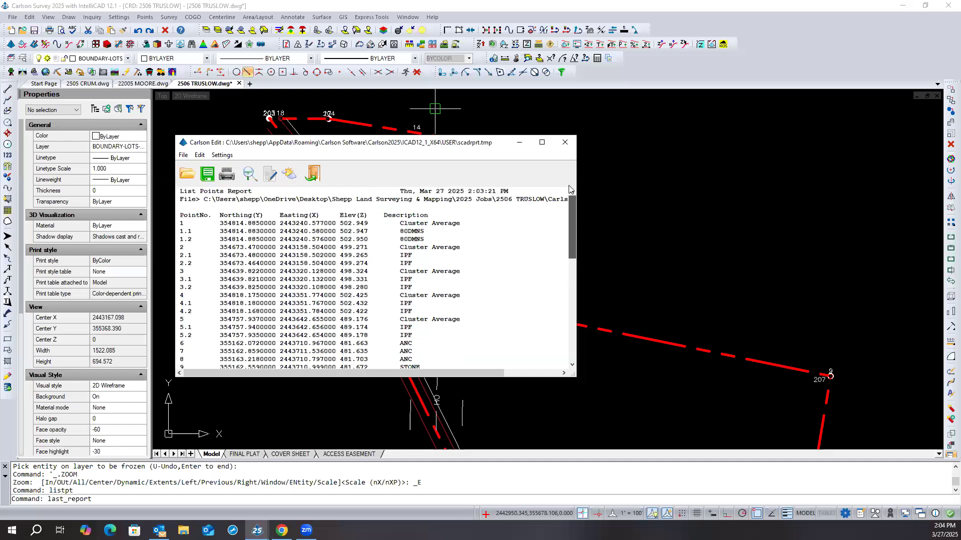
{"action": "left_click", "coordinate": [564, 142]}
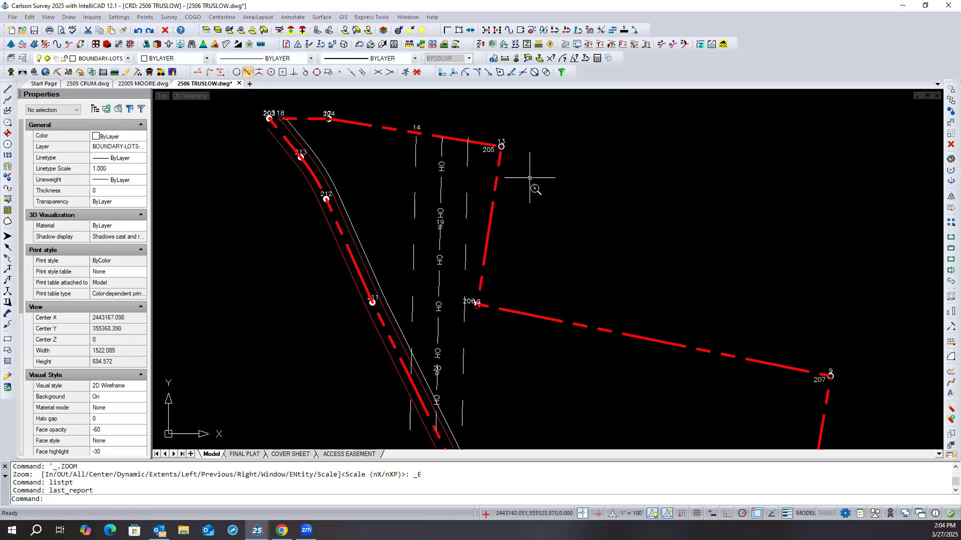
{"action": "scroll", "coordinate": [532, 188], "scroll_direction": "down", "scroll_amount": 3}
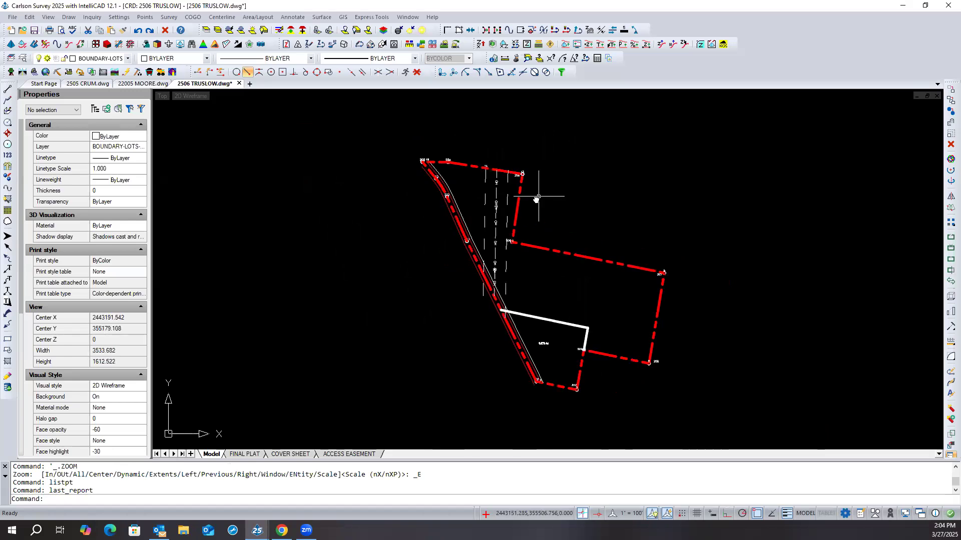
{"action": "scroll", "coordinate": [533, 197], "scroll_direction": "down", "scroll_amount": 1}
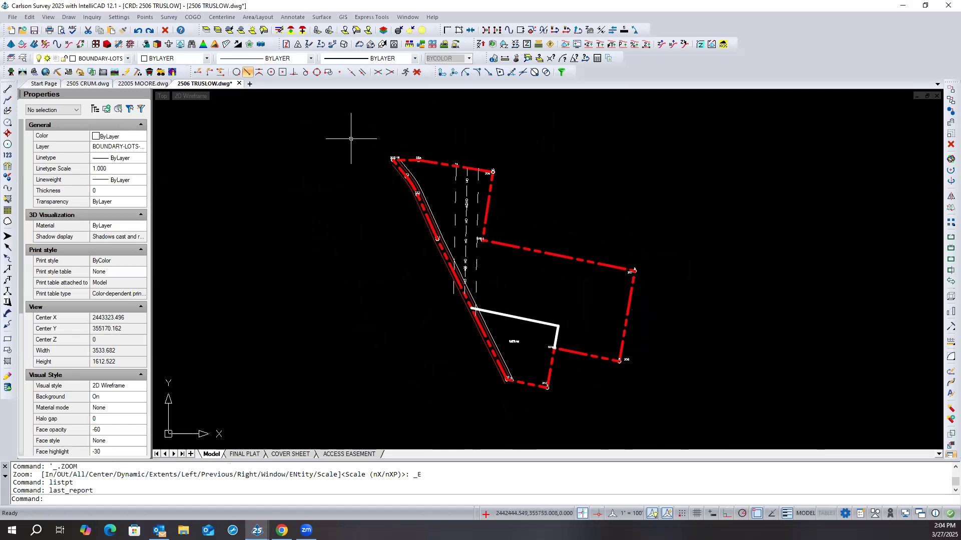
- Erase everything outside a window drawn around the whole boundary linework
{"action": "left_click", "coordinate": [29, 17]}
{"action": "mouse_move", "coordinate": [61, 78]}
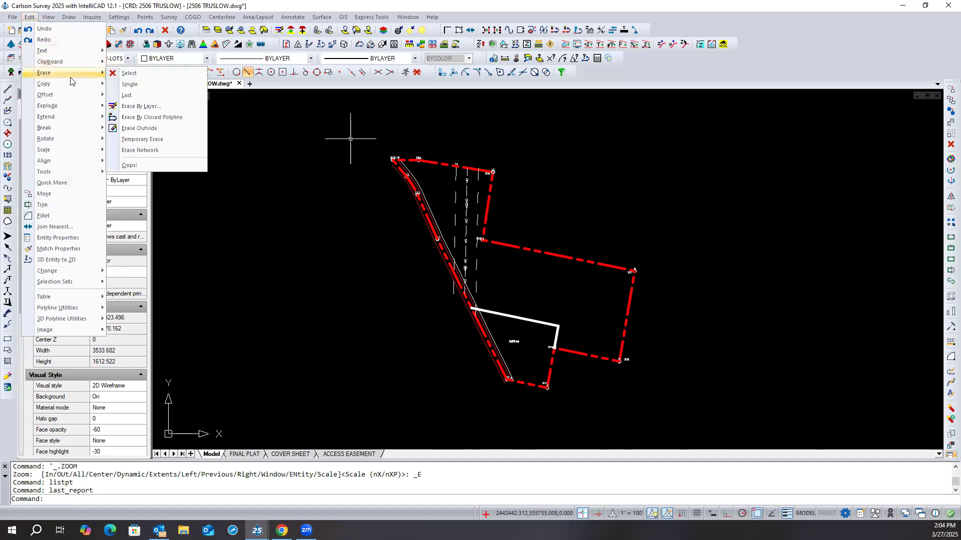
{"action": "left_click", "coordinate": [148, 133]}
{"action": "left_click", "coordinate": [355, 140]}
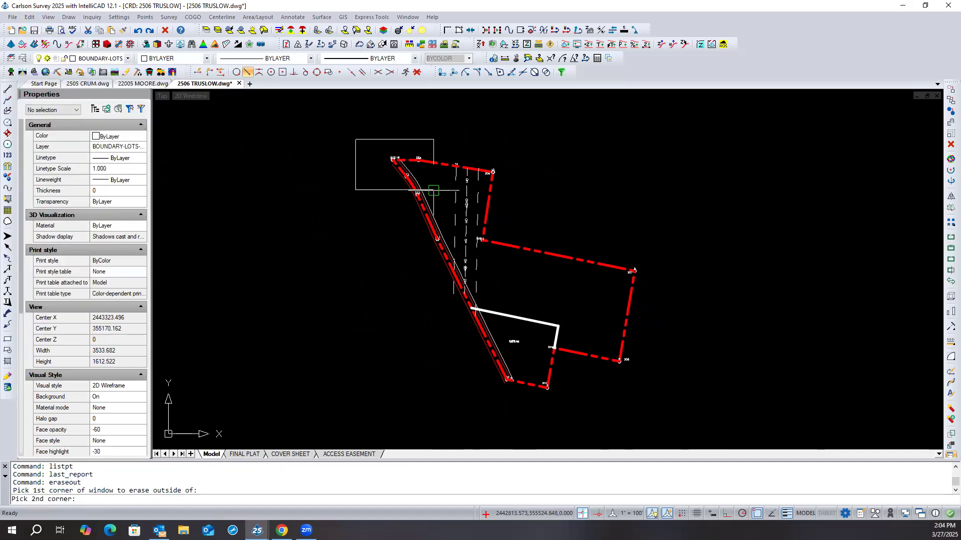
{"action": "left_click", "coordinate": [675, 405]}
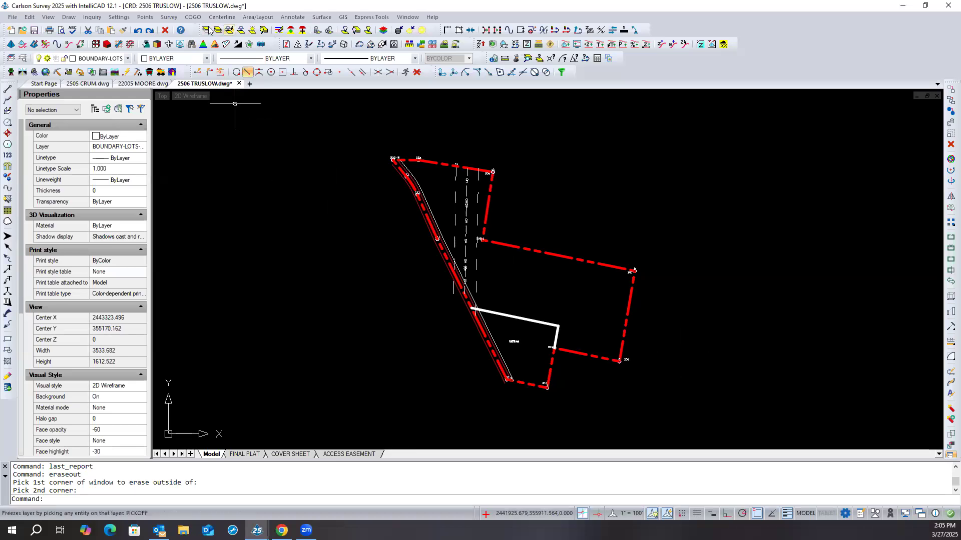
- Turn all layers back on, and freeze the GEO_IMAGE layer again by picking the yellow aerial image frame
{"action": "left_click", "coordinate": [252, 32]}
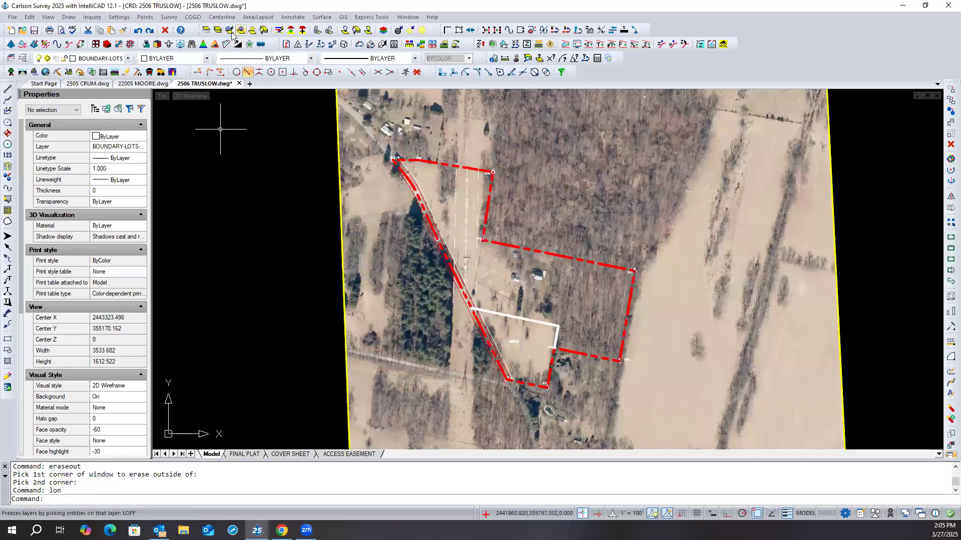
{"action": "left_click", "coordinate": [247, 71]}
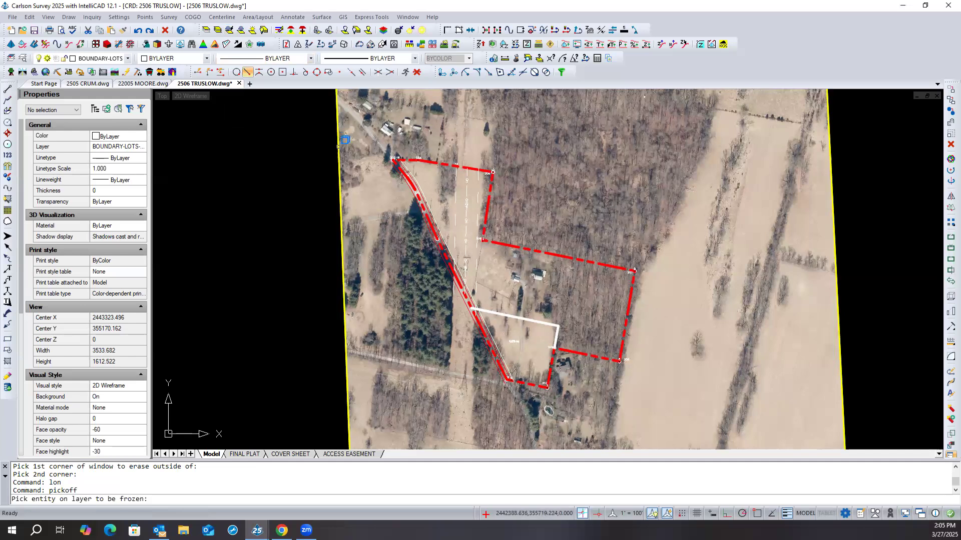
{"action": "left_click", "coordinate": [340, 143]}
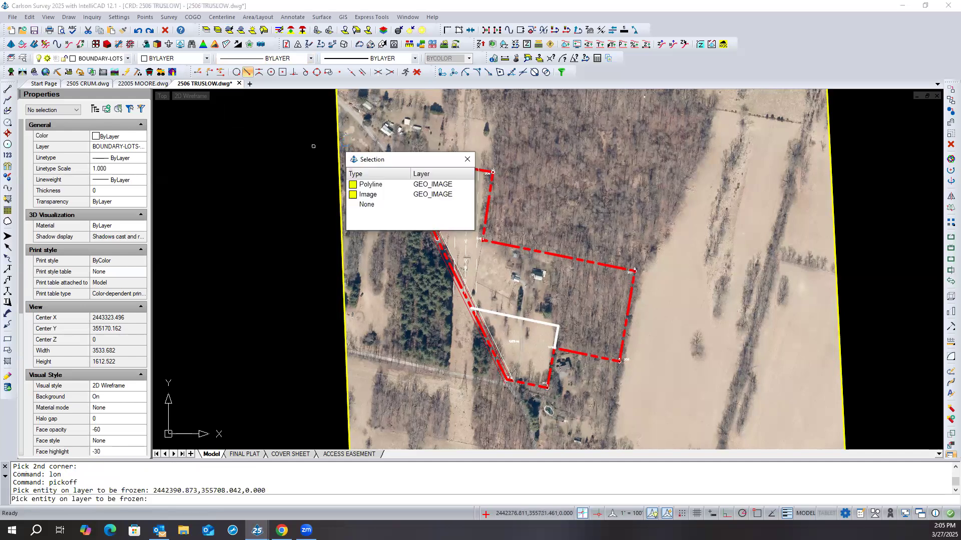
{"action": "left_click", "coordinate": [370, 194]}
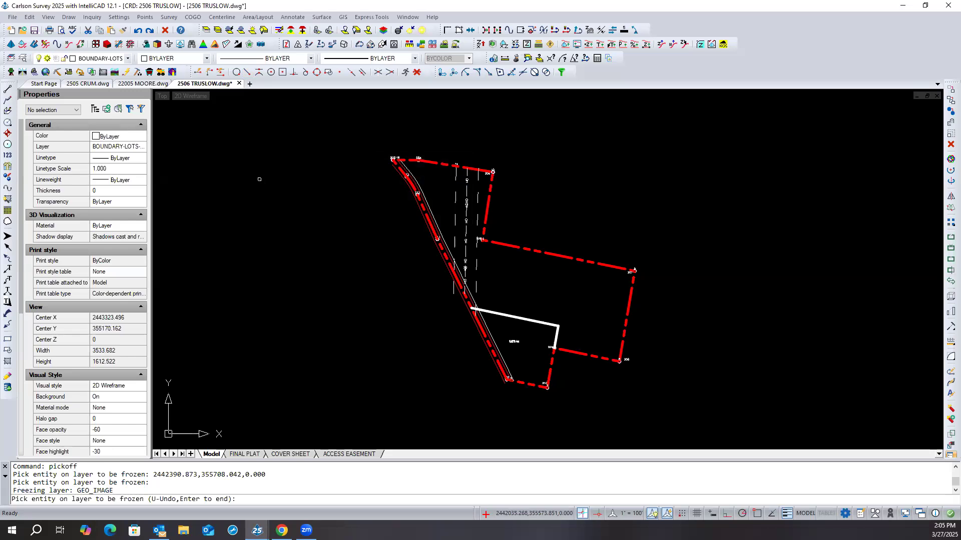
{"action": "key", "text": "Return"}
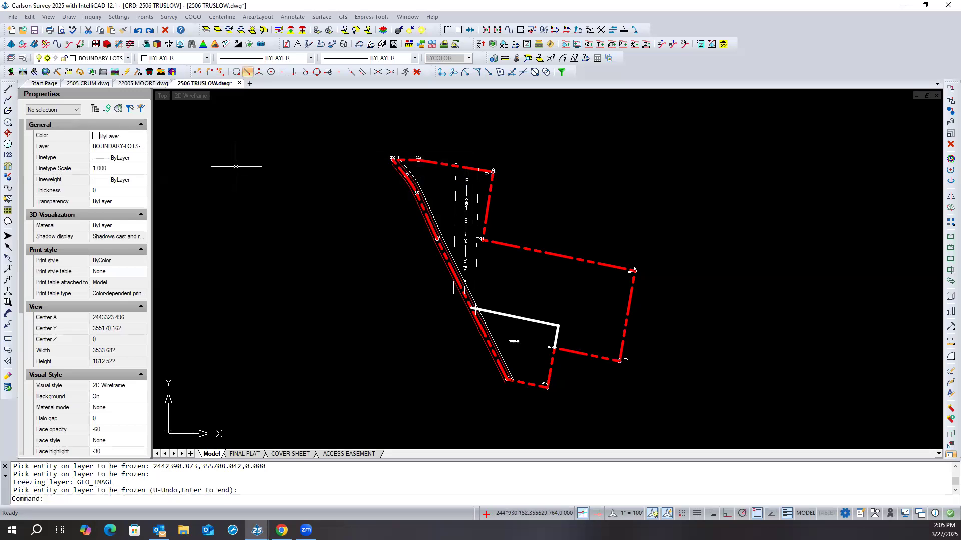
- Load Drawing Cleanup's default options, scan the drawing for its elevation range, and turn off Set Elevations Outside Range to Zero
{"action": "left_click", "coordinate": [11, 18]}
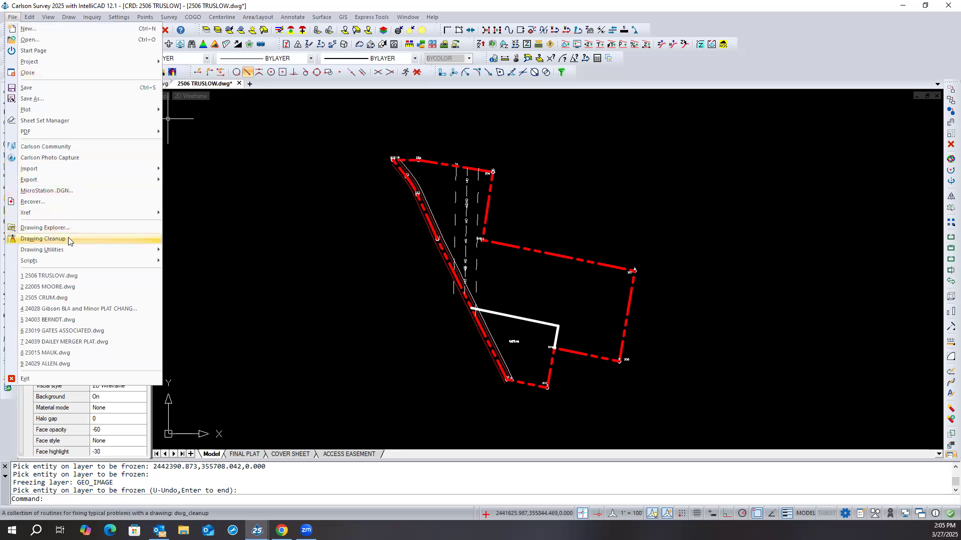
{"action": "left_click", "coordinate": [43, 239]}
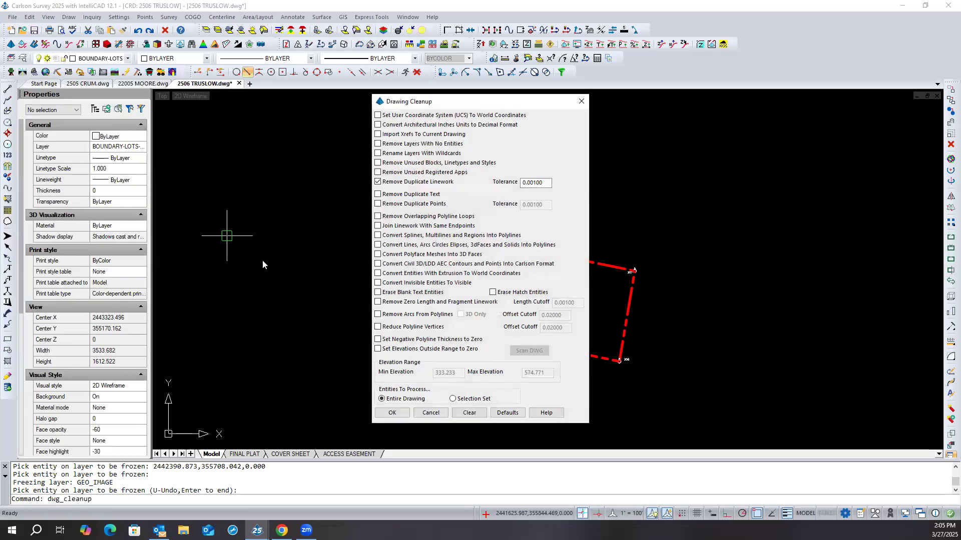
{"action": "left_click", "coordinate": [502, 413]}
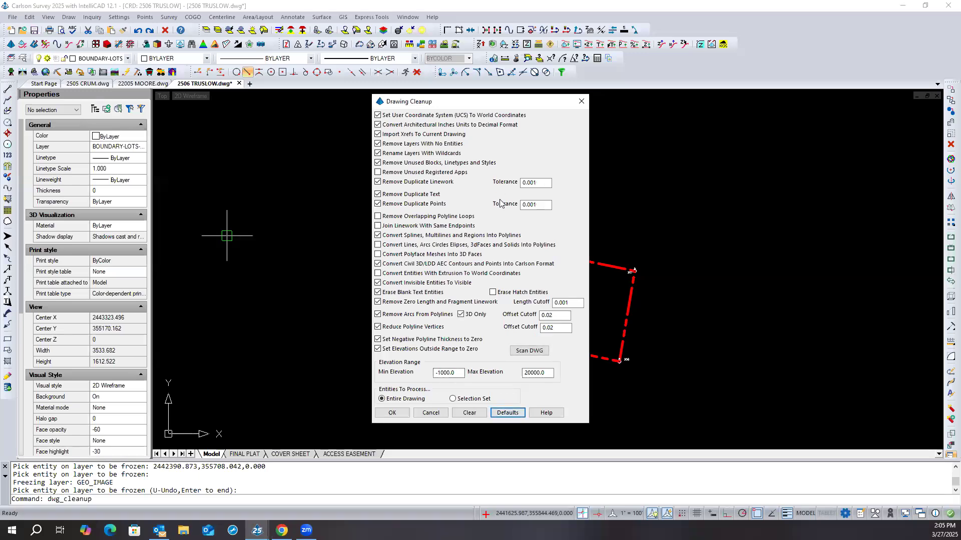
{"action": "left_click", "coordinate": [524, 352]}
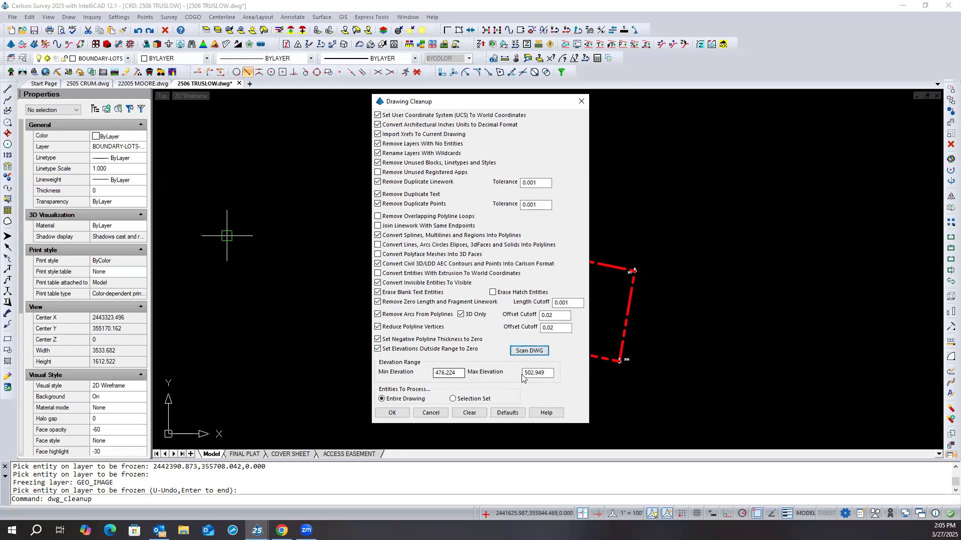
{"action": "left_click", "coordinate": [385, 349]}
{"action": "left_click", "coordinate": [384, 349]}
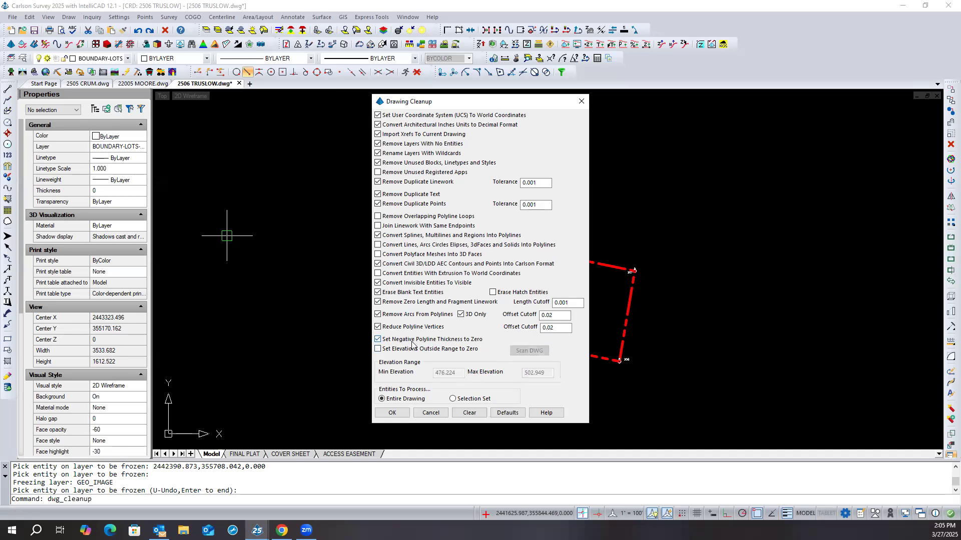
- Exclude polyline vertex reduction, include line/arc and extrusion conversion, overlapping-loop and unused registered app removal, and run the cleanup on the entire drawing
{"action": "left_click", "coordinate": [378, 327]}
{"action": "left_click", "coordinate": [389, 245]}
{"action": "left_click", "coordinate": [400, 219]}
{"action": "left_click", "coordinate": [395, 174]}
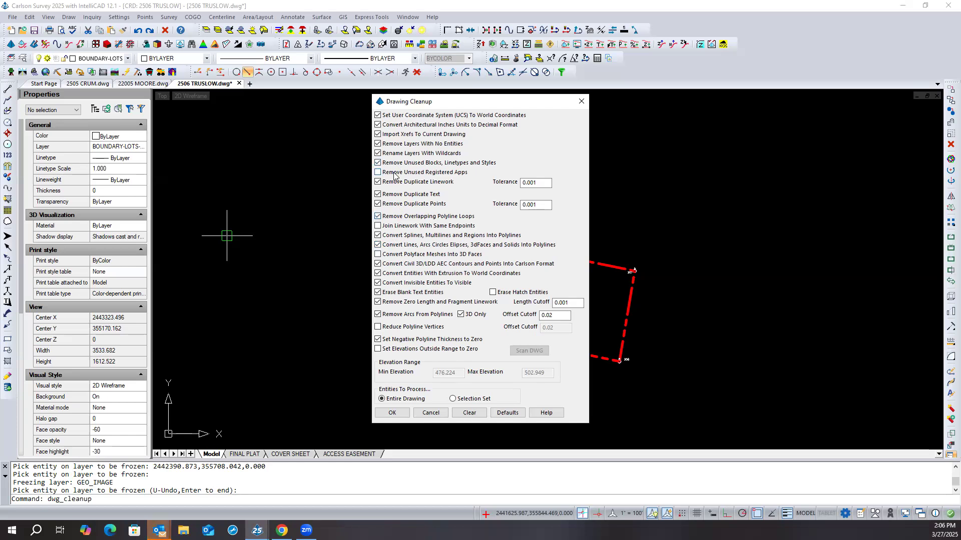
{"action": "left_click", "coordinate": [393, 413]}
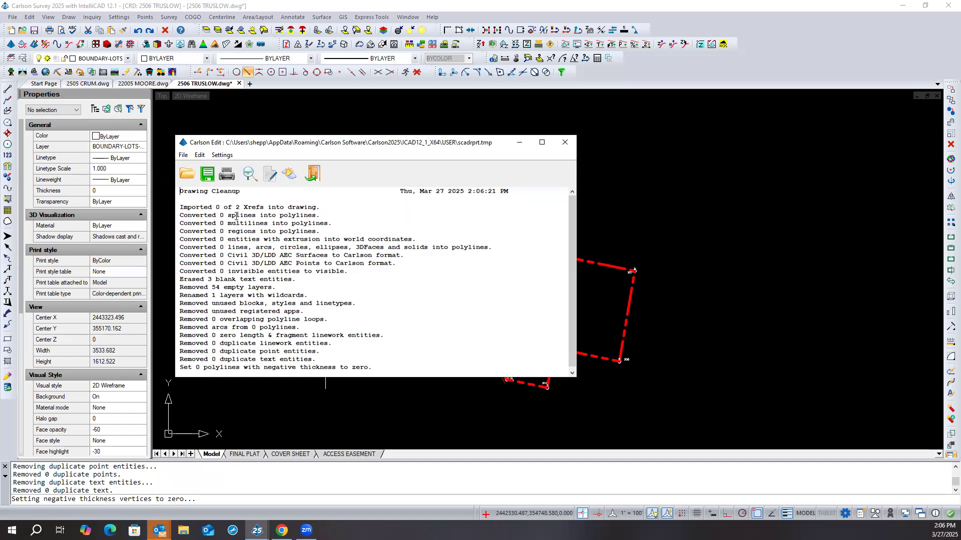
{"action": "left_click", "coordinate": [313, 175]}
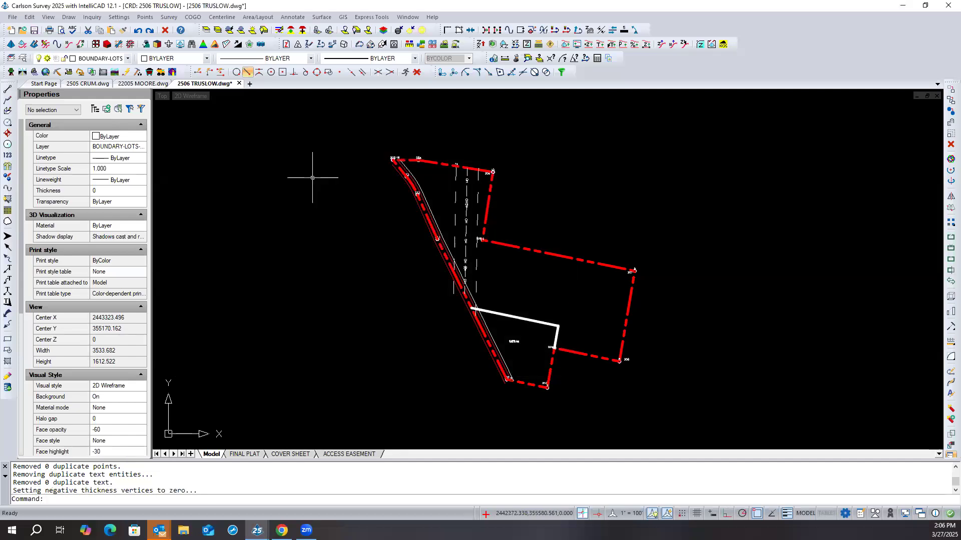
{"action": "left_click", "coordinate": [239, 83]}
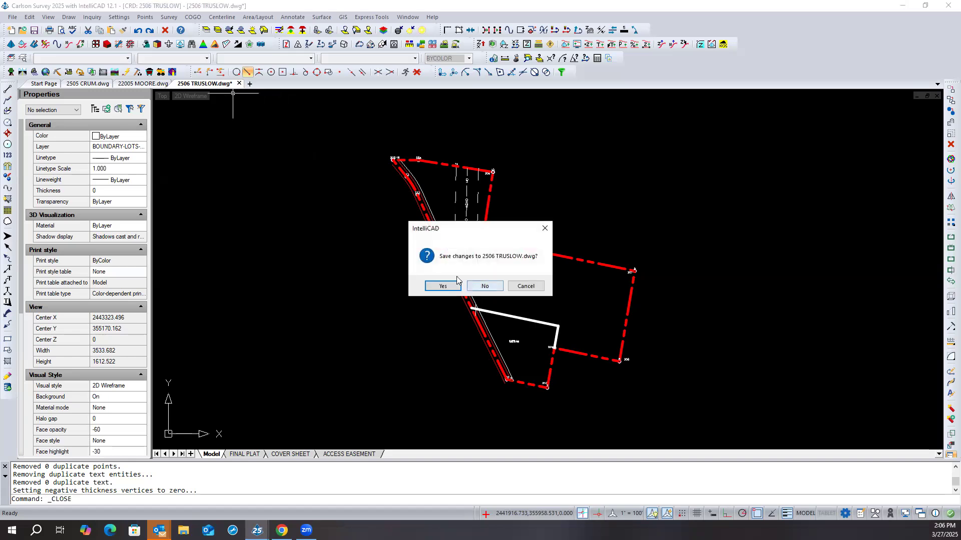
{"action": "left_click", "coordinate": [455, 284]}
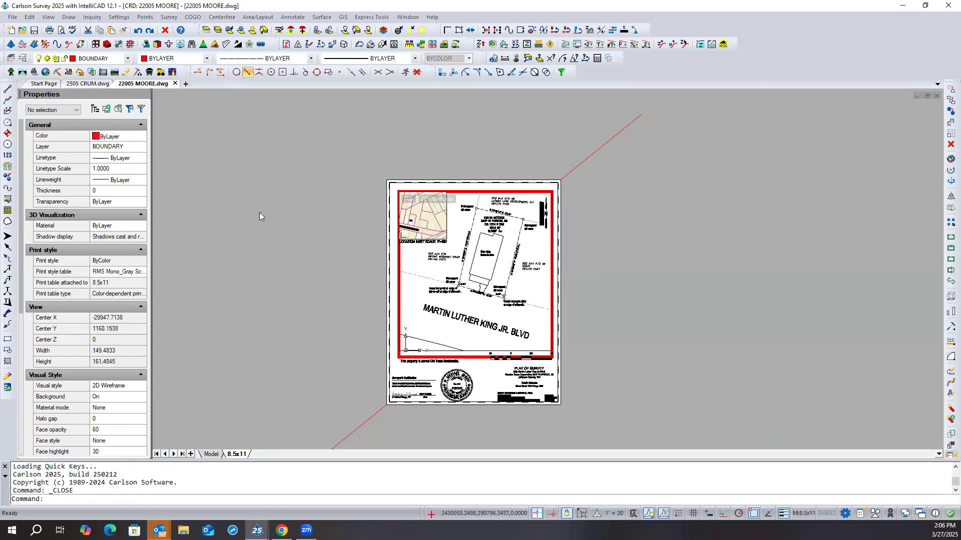
{"action": "left_click", "coordinate": [13, 18]}
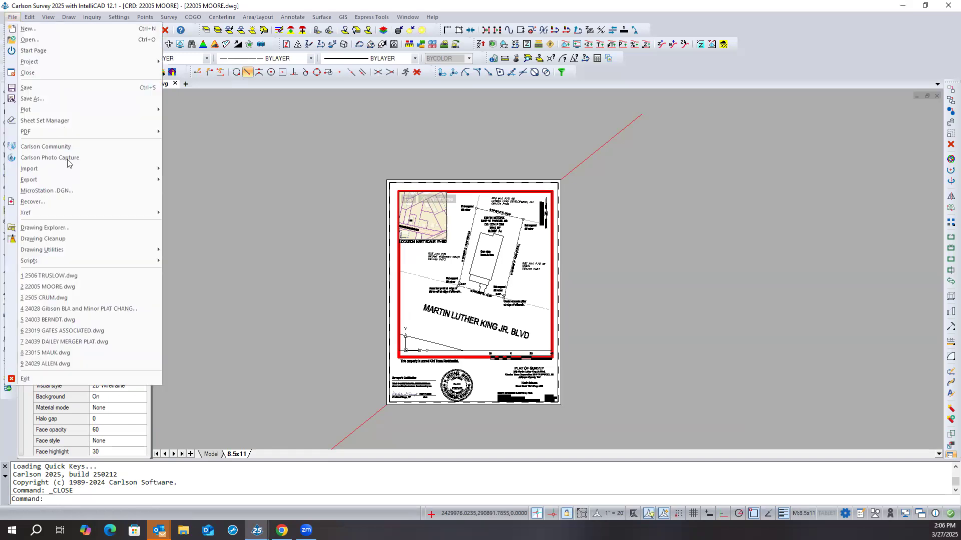
{"action": "left_click", "coordinate": [82, 279]}
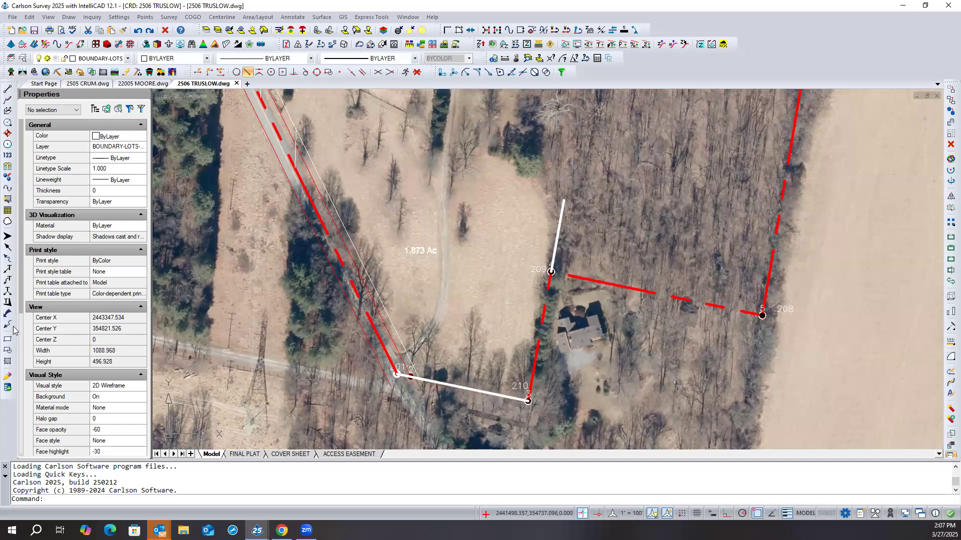
- Freeze the GEO_IMAGE layer in the reopened drawing by picking the aerial image's yellow frame
{"action": "scroll", "coordinate": [403, 289], "scroll_direction": "down", "scroll_amount": 2}
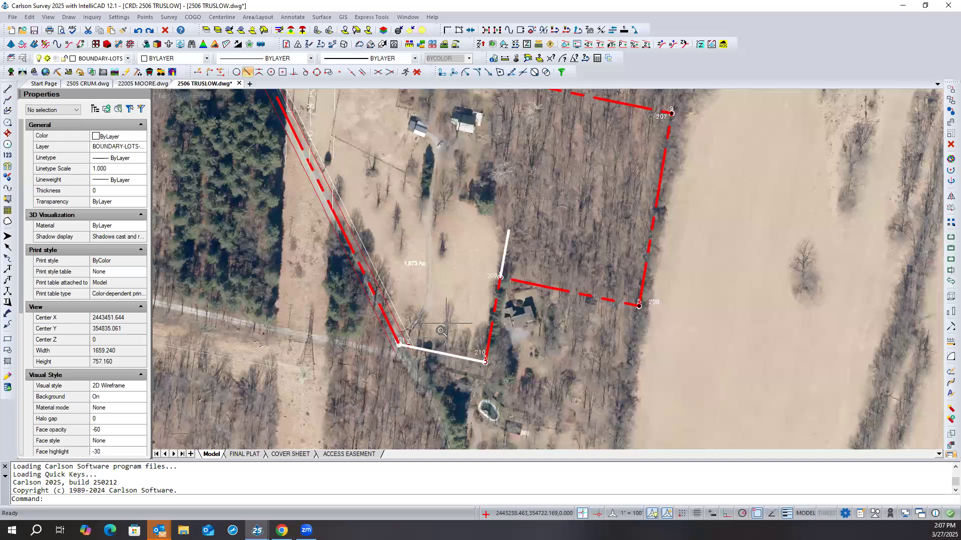
{"action": "scroll", "coordinate": [440, 334], "scroll_direction": "down", "scroll_amount": 1}
{"action": "scroll", "coordinate": [440, 334], "scroll_direction": "down", "scroll_amount": 2}
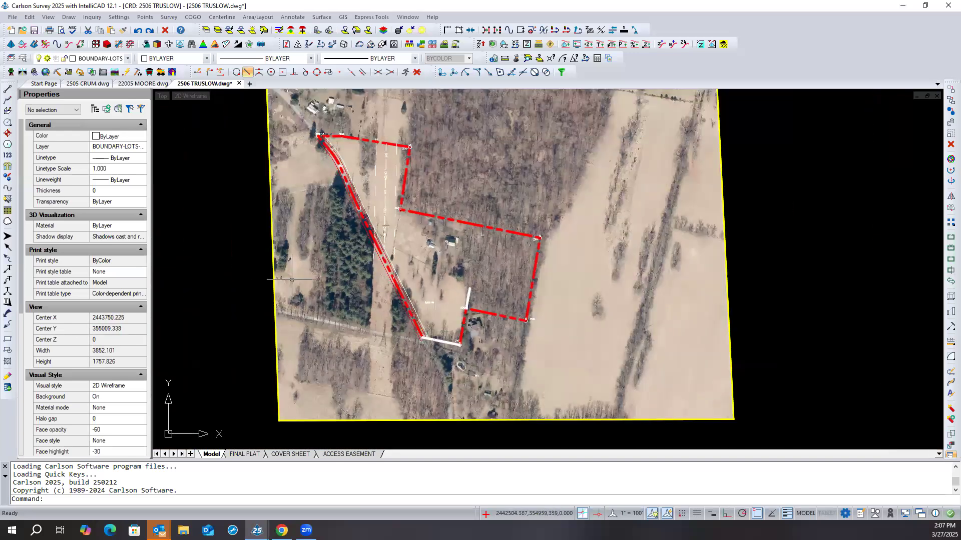
{"action": "left_click", "coordinate": [249, 31]}
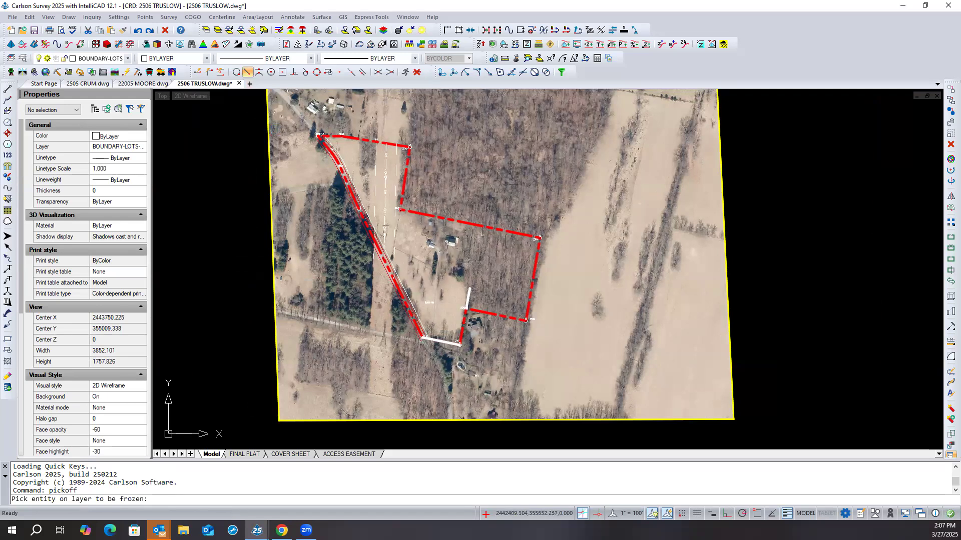
{"action": "left_click", "coordinate": [272, 142]}
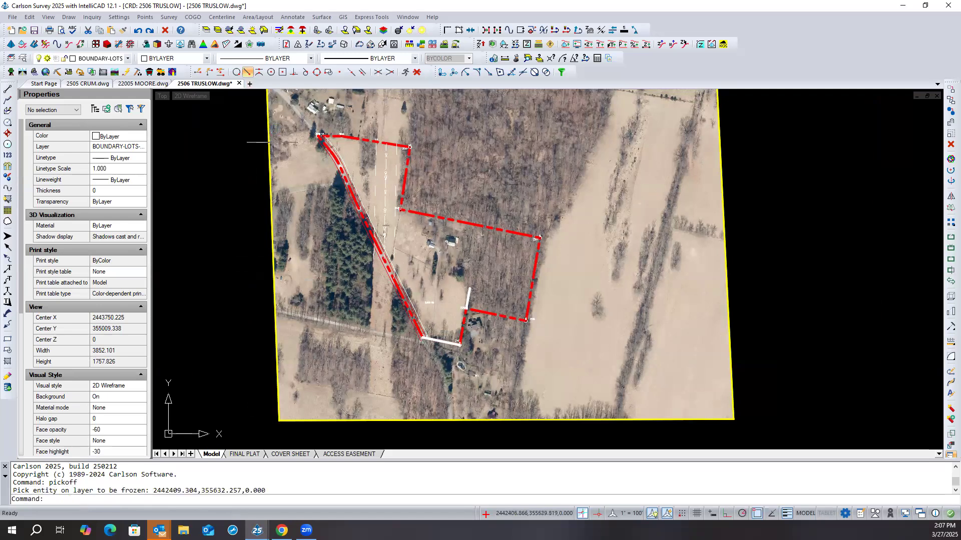
{"action": "left_click", "coordinate": [248, 31]}
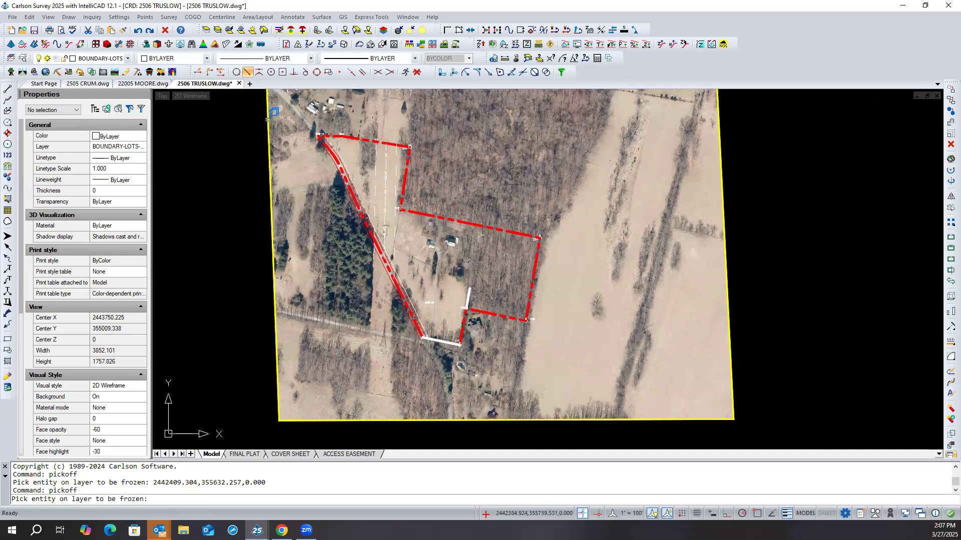
{"action": "left_click", "coordinate": [276, 115]}
{"action": "left_click", "coordinate": [298, 165]}
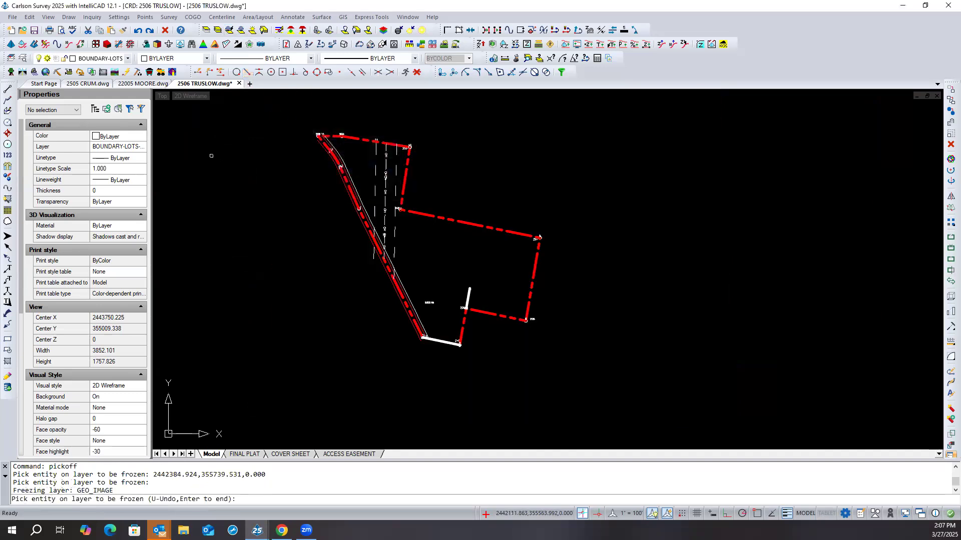
{"action": "key", "text": "Return"}
{"action": "scroll", "coordinate": [336, 239], "scroll_direction": "down", "scroll_amount": 1}
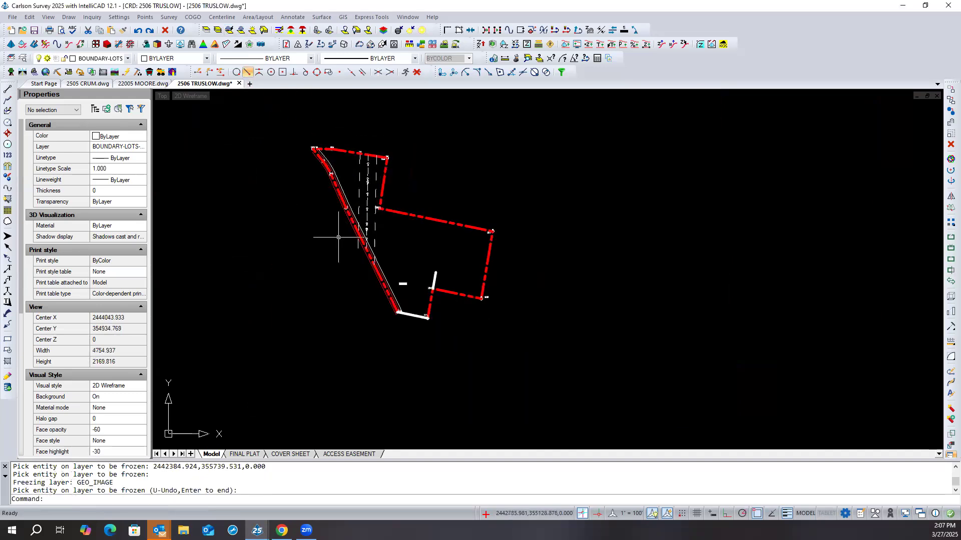
- Erase everything outside a window around the reopened drawing's boundary linework, and fit the remaining linework in view
{"action": "left_click", "coordinate": [29, 19]}
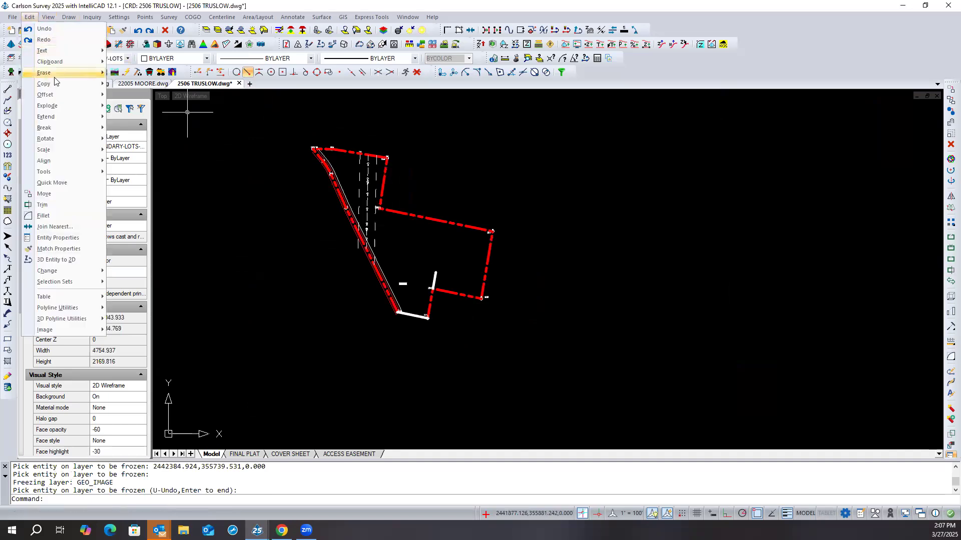
{"action": "mouse_move", "coordinate": [99, 74]}
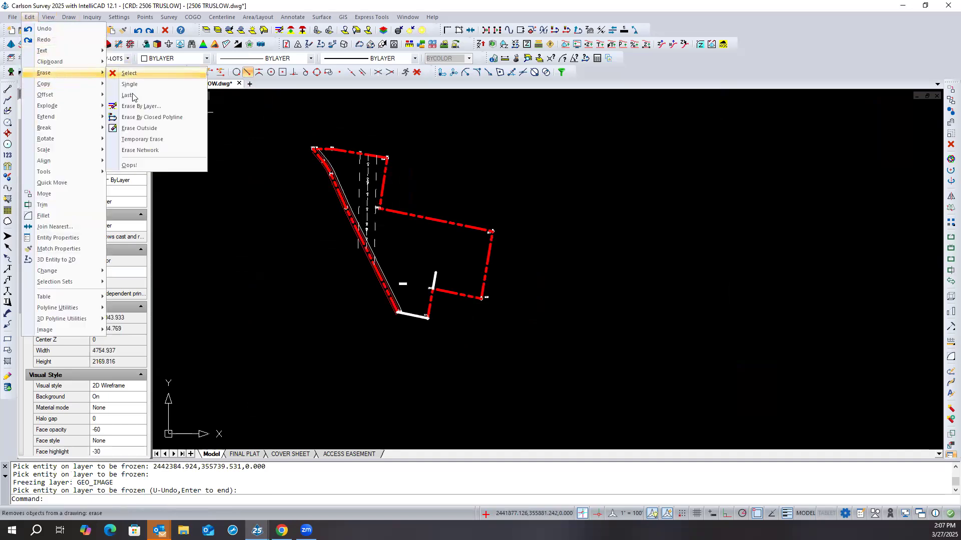
{"action": "left_click", "coordinate": [140, 128]}
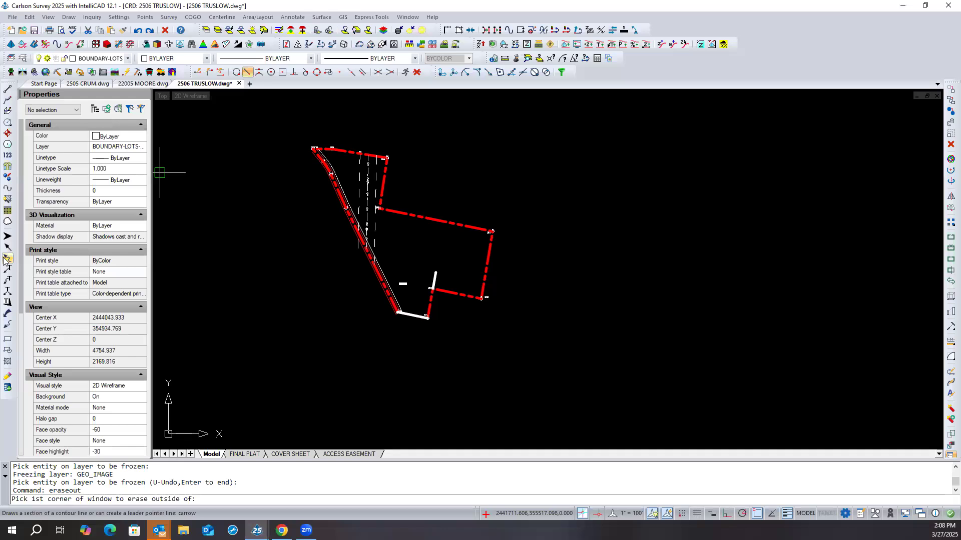
{"action": "left_click", "coordinate": [258, 123]}
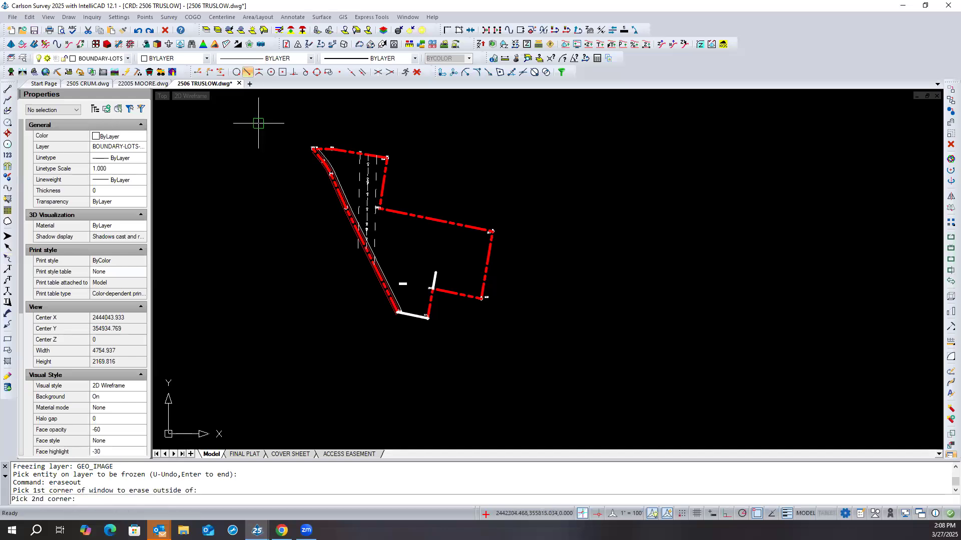
{"action": "left_click", "coordinate": [534, 348]}
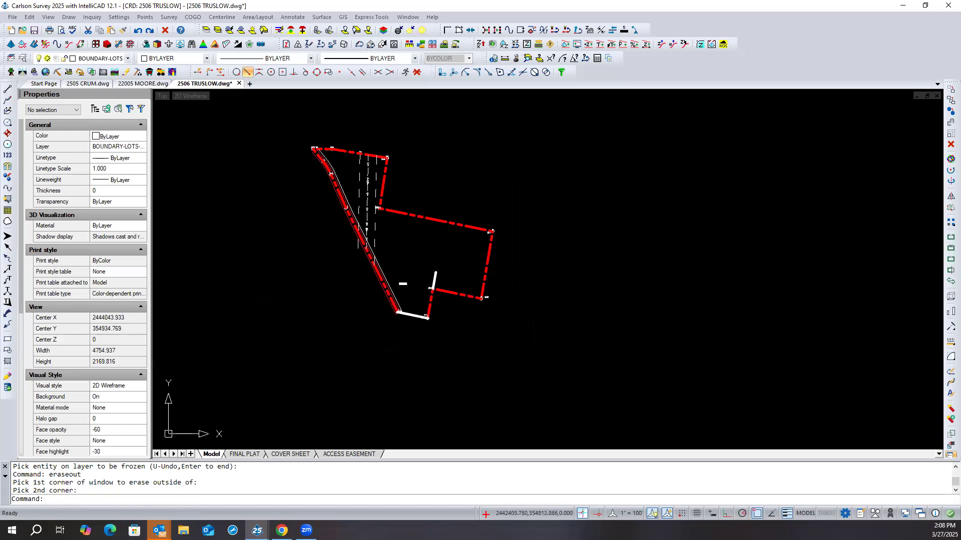
{"action": "middle_click", "coordinate": [275, 290]}
{"action": "middle_click", "coordinate": [275, 289]}
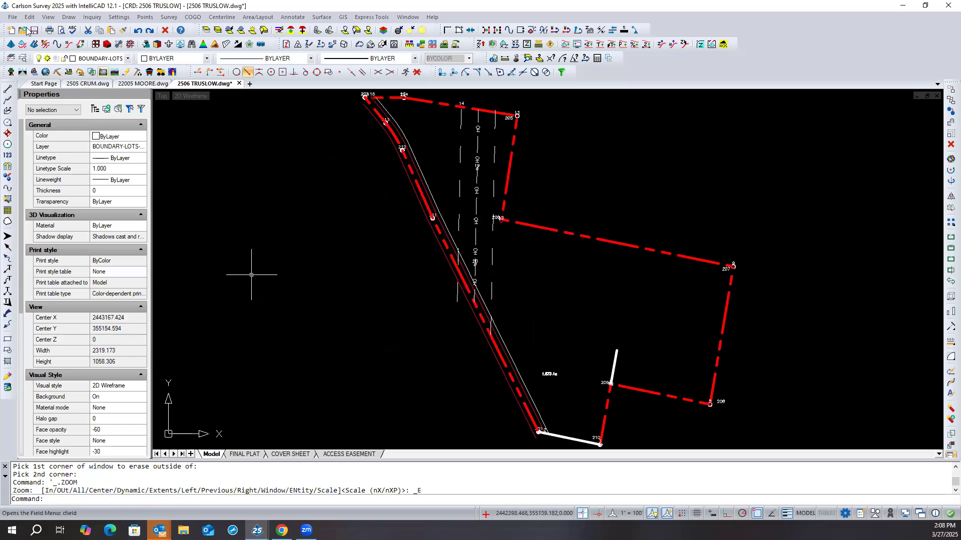
- Run Drawing Cleanup on the entire drawing, excluding UCS, unit, xref, empty-layer, wildcard-layer and unused block/linetype/style options, and close the report
{"action": "left_click", "coordinate": [12, 17]}
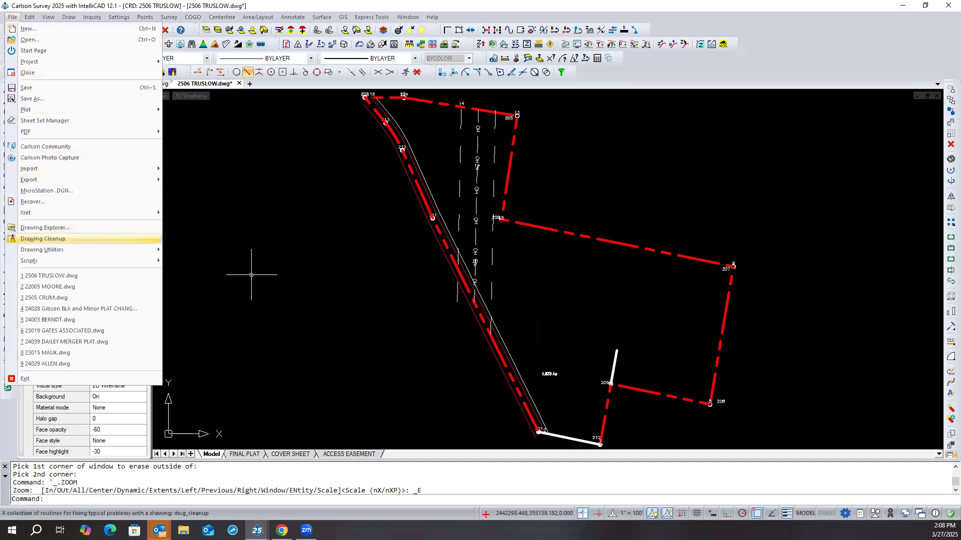
{"action": "left_click", "coordinate": [47, 240]}
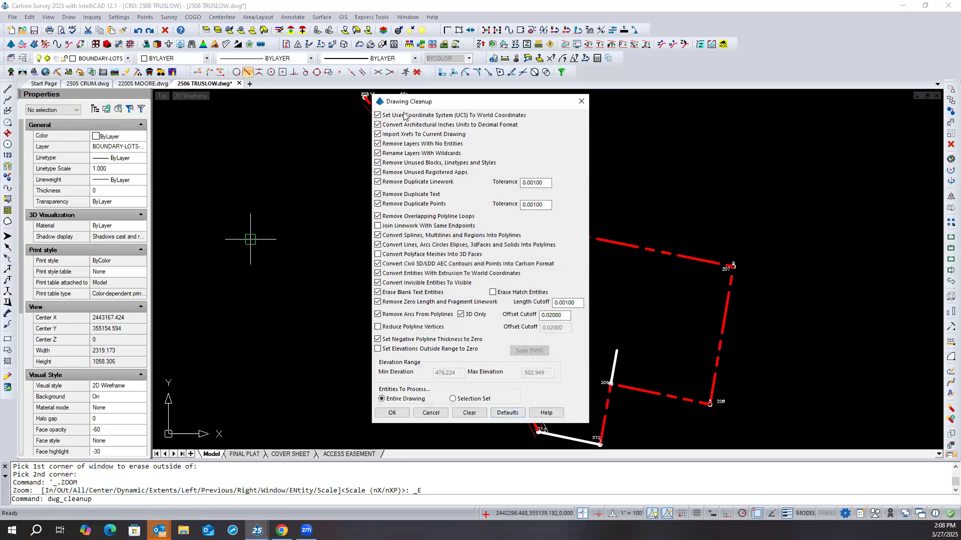
{"action": "left_click", "coordinate": [378, 135]}
{"action": "left_click", "coordinate": [378, 124]}
{"action": "left_click", "coordinate": [378, 116]}
{"action": "left_click", "coordinate": [378, 144]}
{"action": "left_click", "coordinate": [378, 154]}
{"action": "left_click", "coordinate": [379, 163]}
{"action": "left_click", "coordinate": [391, 412]}
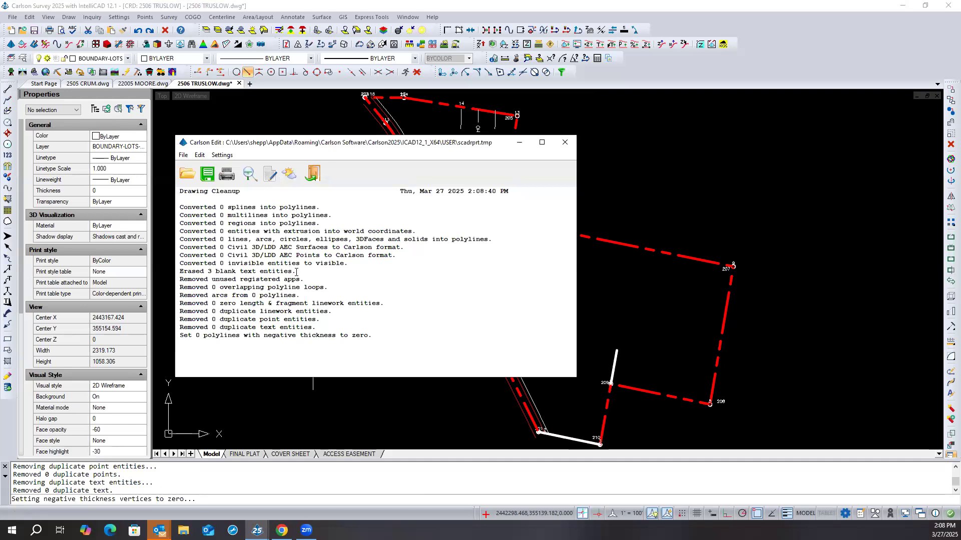
{"action": "left_click", "coordinate": [312, 174]}
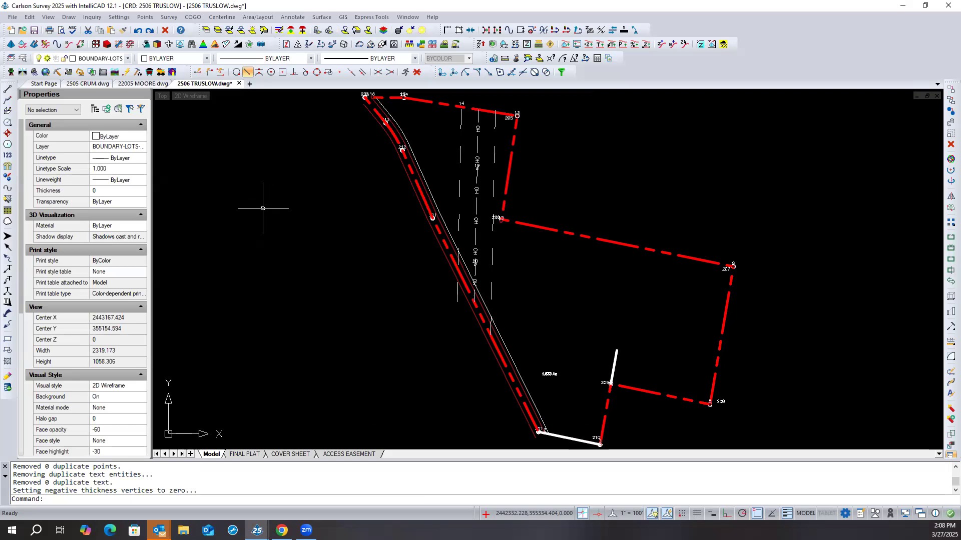
- Move the white BOUNDARY-LOTS polyline from the southern boundary line to the free end of the short white lot line above point 209
{"action": "scroll", "coordinate": [262, 208], "scroll_direction": "down", "scroll_amount": 1}
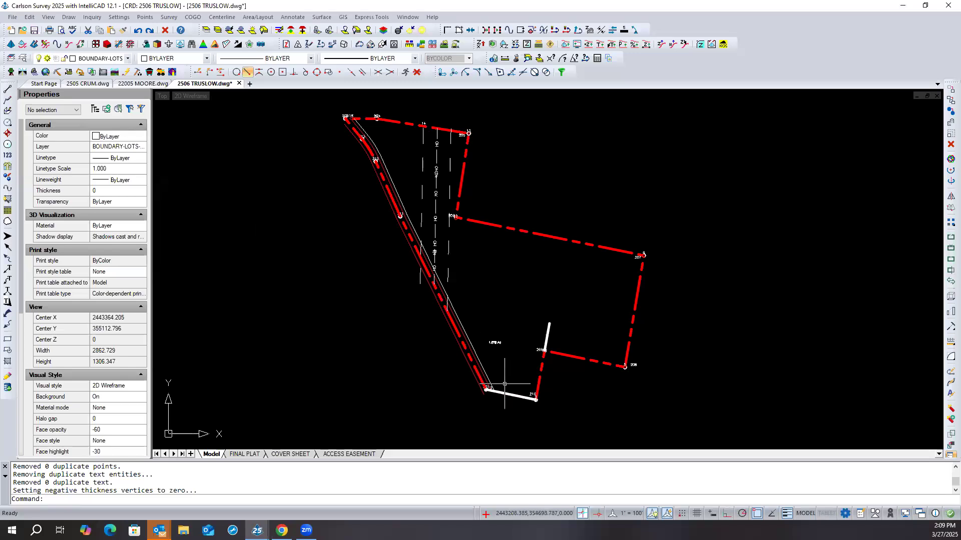
{"action": "left_click", "coordinate": [518, 396]}
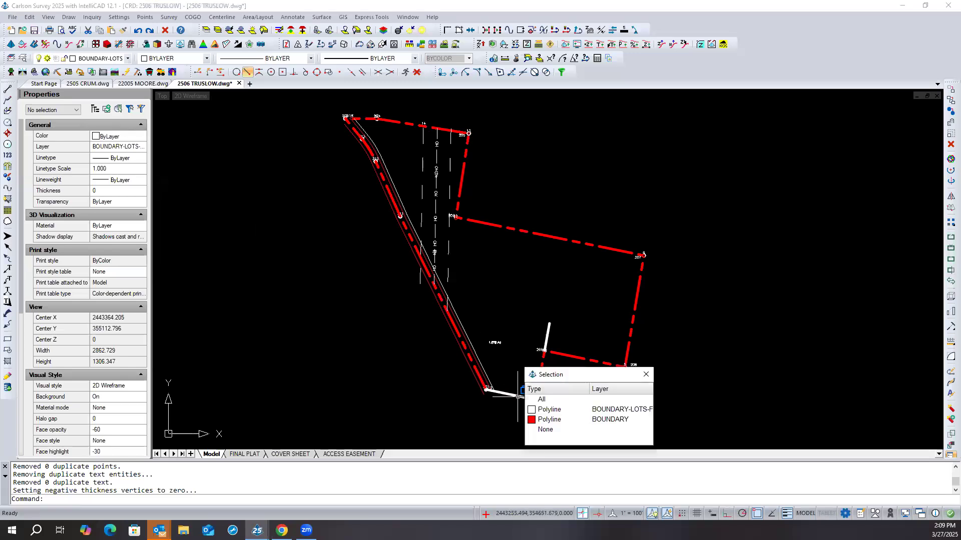
{"action": "left_click", "coordinate": [548, 409]}
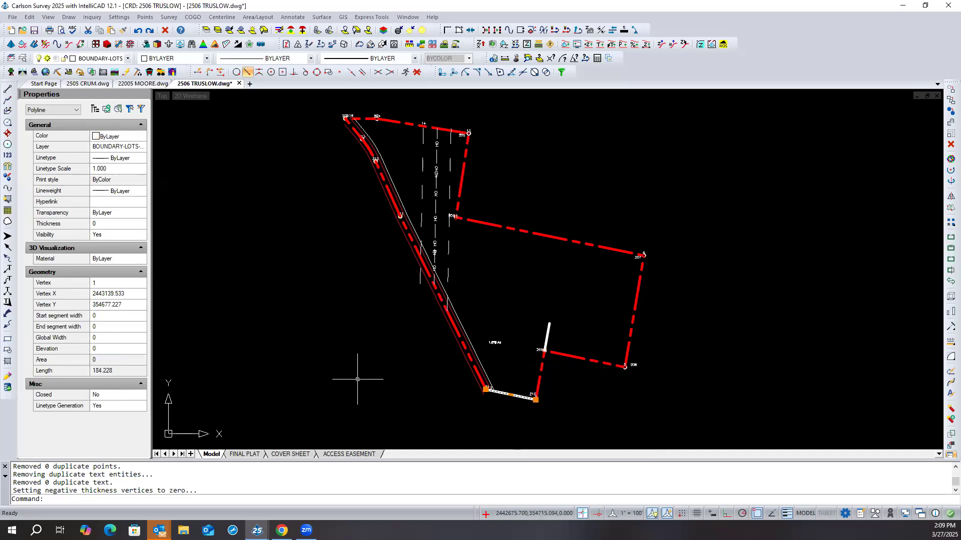
{"action": "type", "text": "m"}
{"action": "key", "text": "Return"}
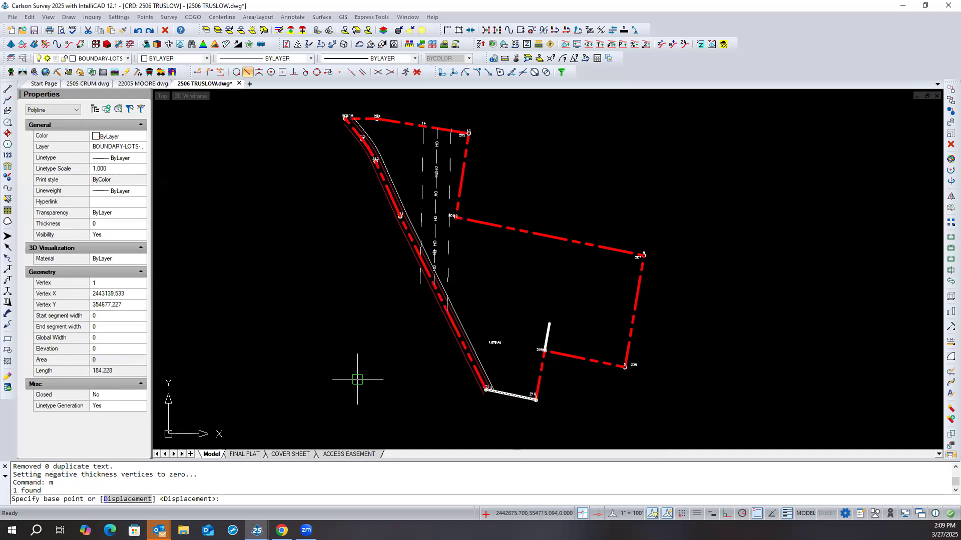
{"action": "left_click", "coordinate": [523, 395]}
{"action": "left_click", "coordinate": [549, 331]}
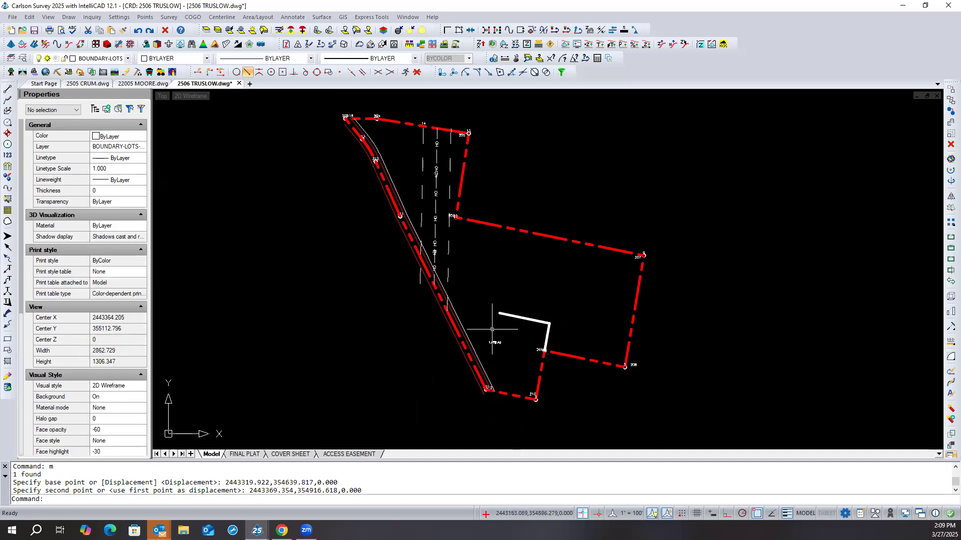
- Extend the moved white lot line west to the slanted red boundary line, and save the drawing
{"action": "left_click", "coordinate": [456, 331]}
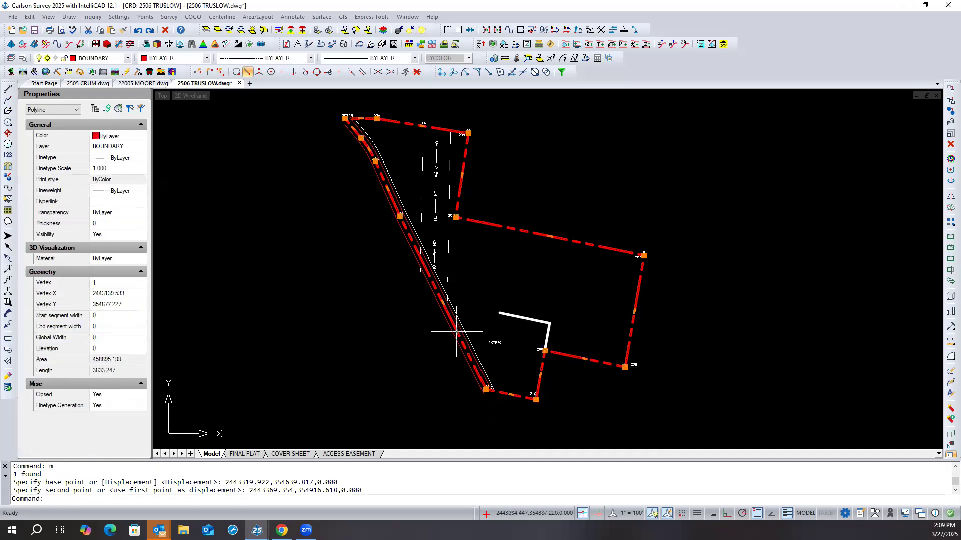
{"action": "right_click", "coordinate": [331, 315]}
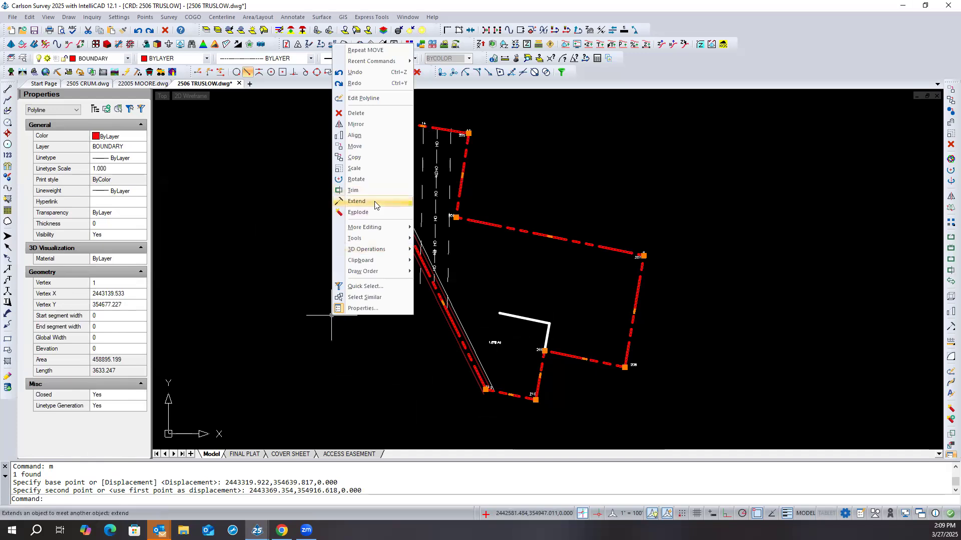
{"action": "left_click", "coordinate": [356, 201]}
{"action": "left_click", "coordinate": [504, 308]}
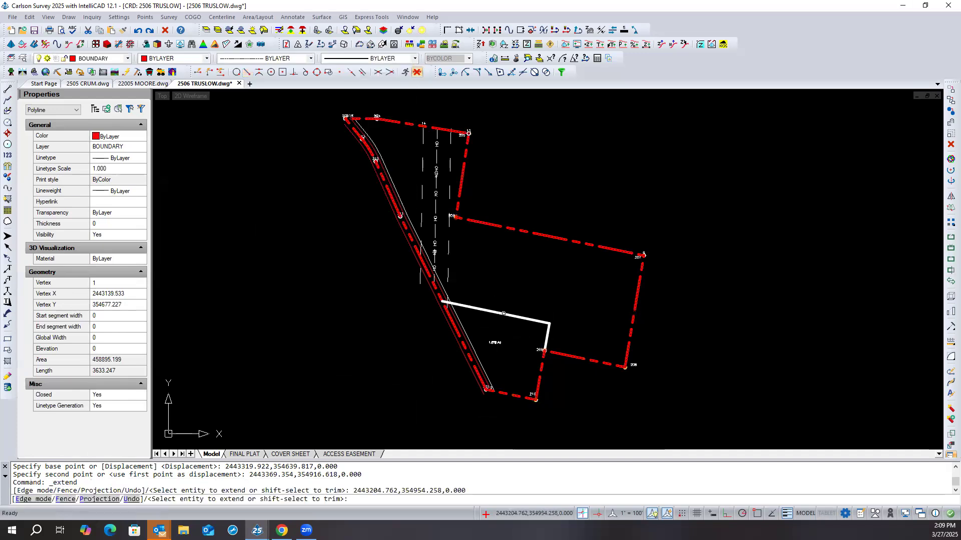
{"action": "key", "text": "Return"}
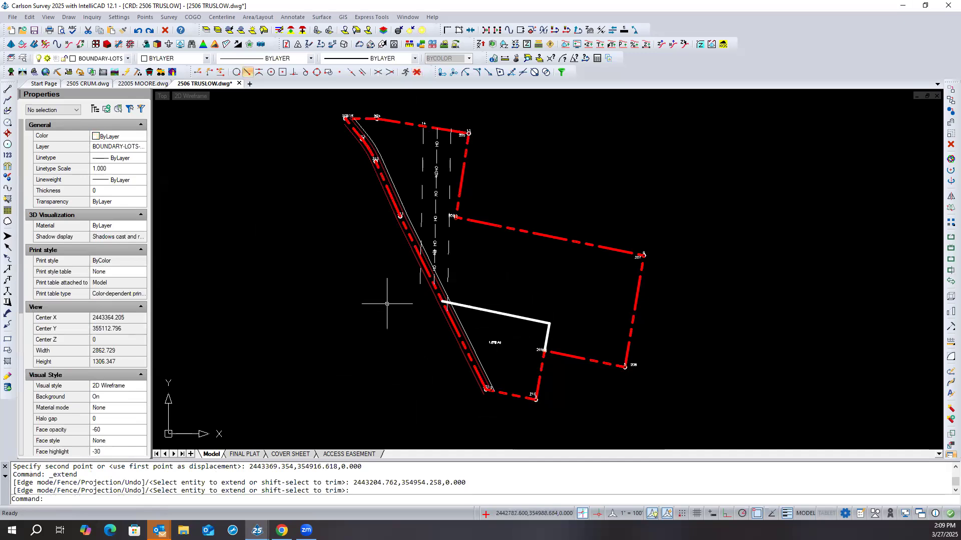
{"action": "key", "text": "ctrl+s"}
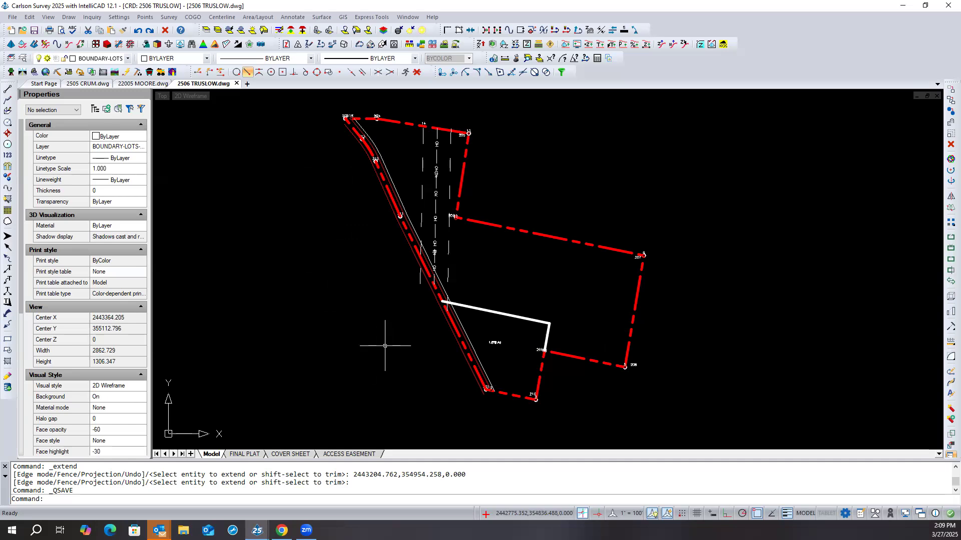
- Erase everything outside a window drawn around the whole boundary linework
{"action": "left_click", "coordinate": [31, 18]}
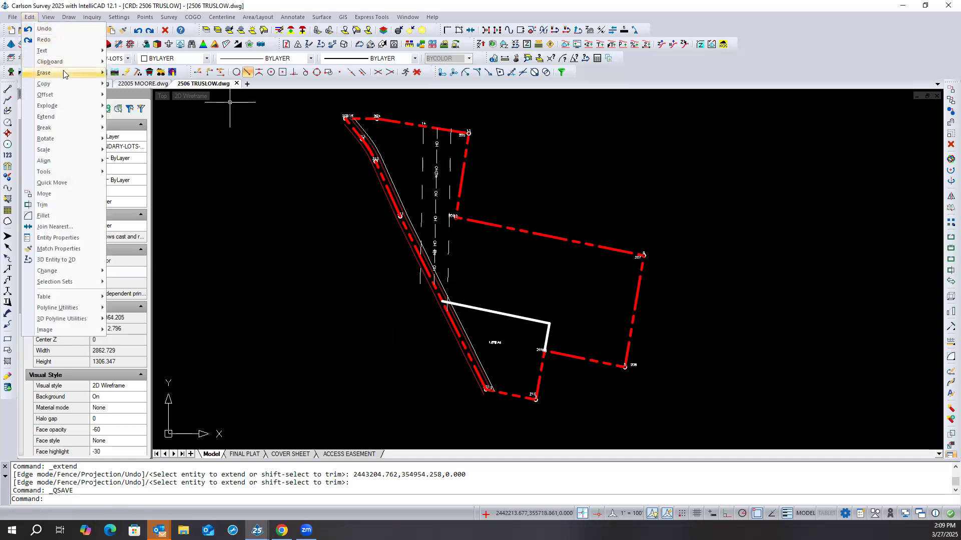
{"action": "mouse_move", "coordinate": [66, 74]}
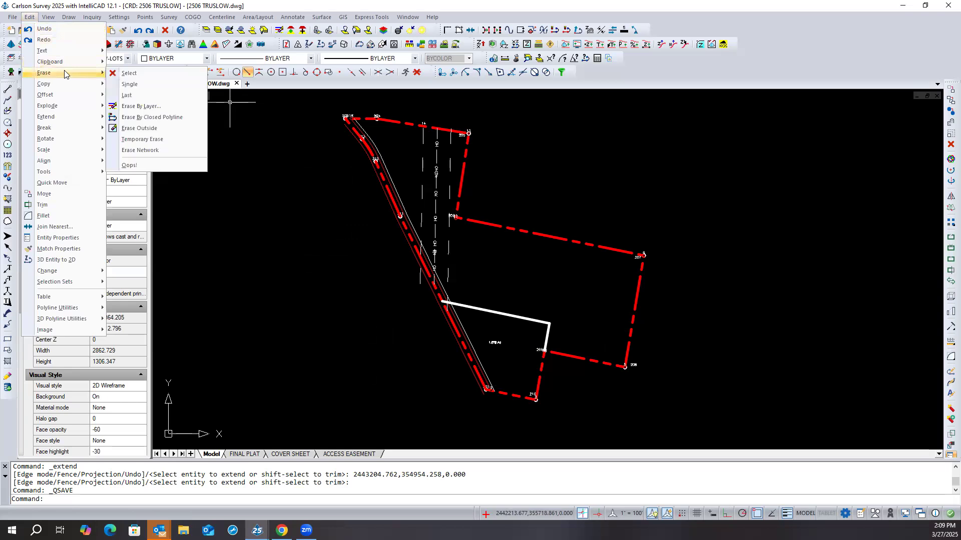
{"action": "left_click", "coordinate": [156, 128]}
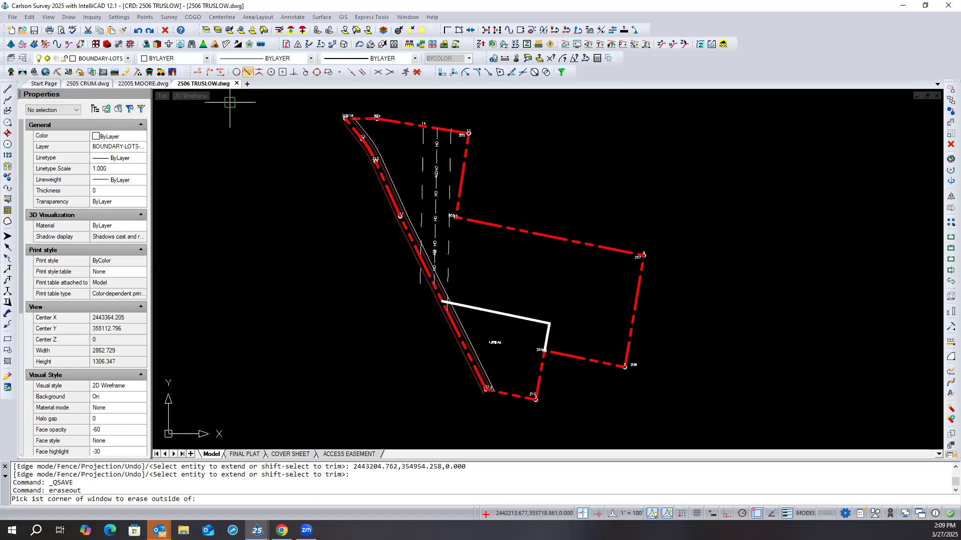
{"action": "left_click", "coordinate": [260, 101]}
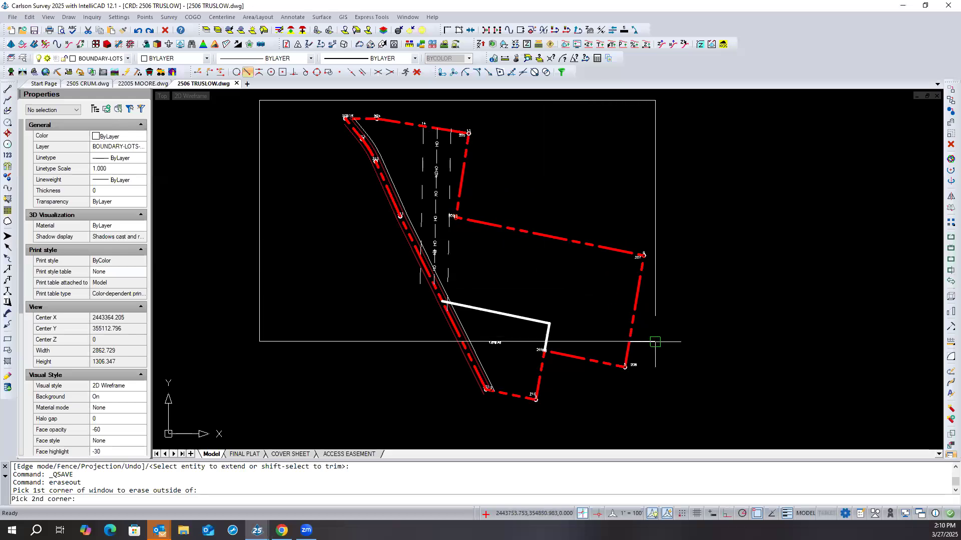
{"action": "left_click", "coordinate": [694, 419]}
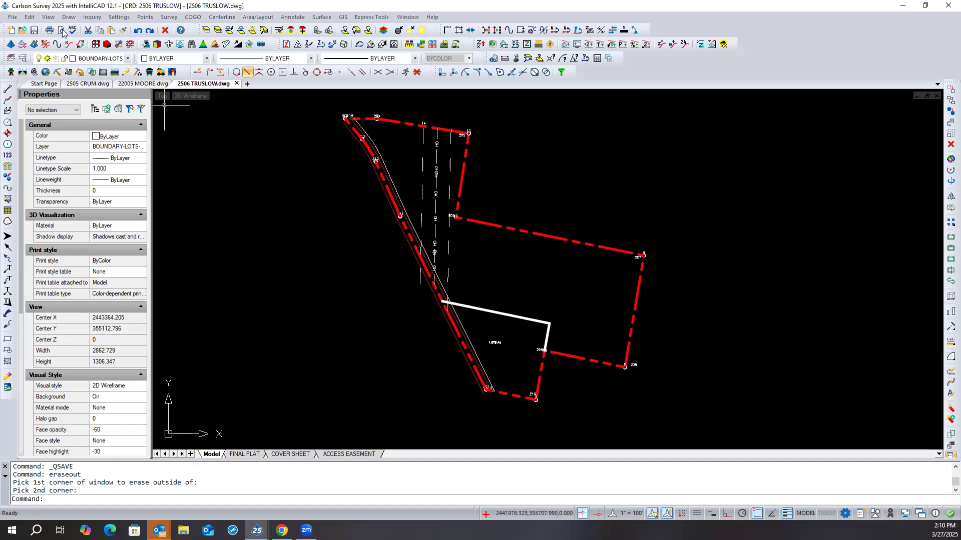
- Open Drawing Cleanup, clear all of its options, and restore the default settings
{"action": "left_click", "coordinate": [13, 18]}
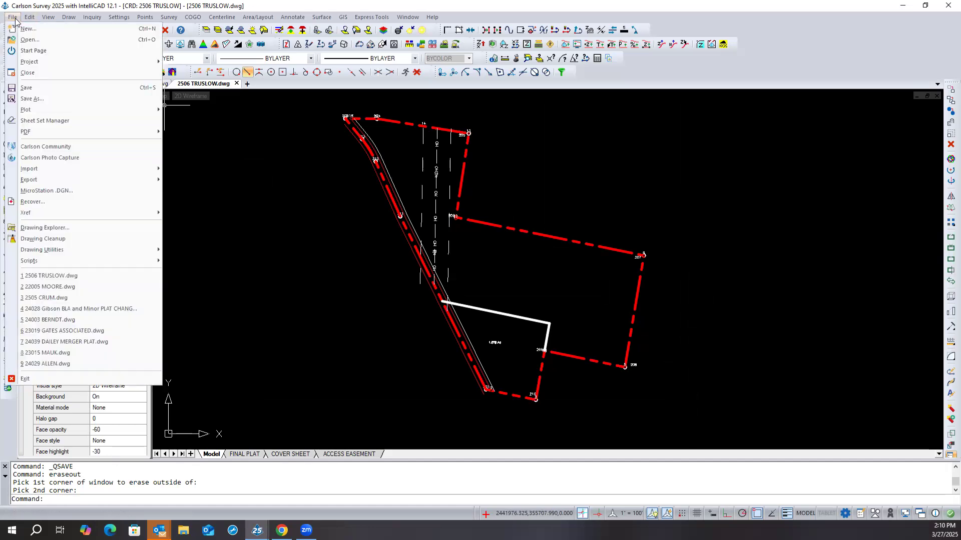
{"action": "left_click", "coordinate": [72, 240]}
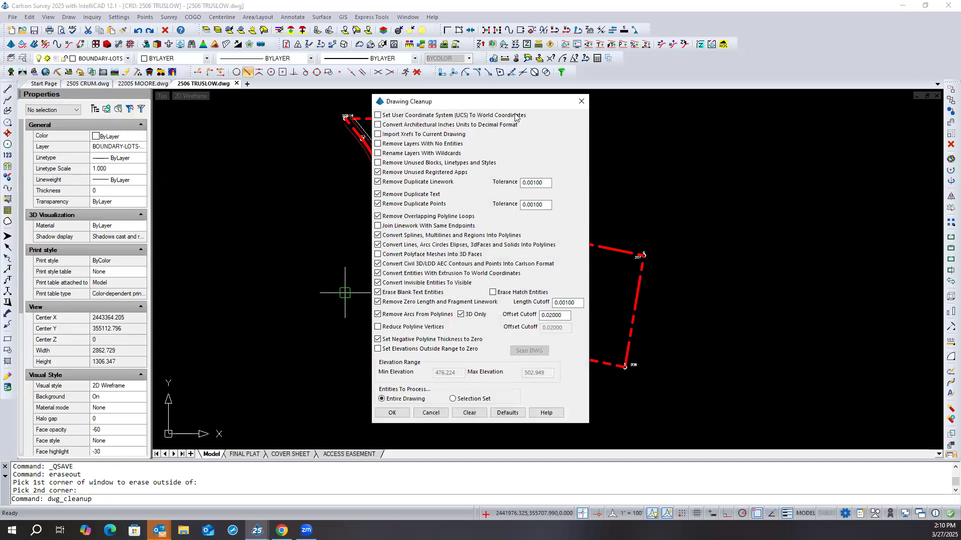
{"action": "mouse_move", "coordinate": [512, 102]}
{"action": "left_mouse_down"}
{"action": "mouse_move", "coordinate": [314, 130]}
{"action": "mouse_move", "coordinate": [313, 113]}
{"action": "left_mouse_up"}
{"action": "left_click", "coordinate": [279, 425]}
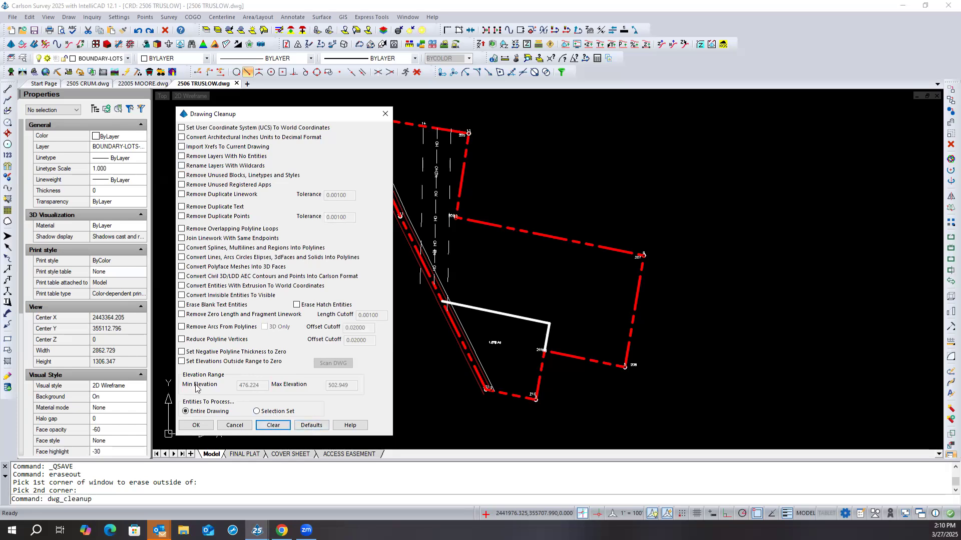
{"action": "left_click", "coordinate": [310, 426]}
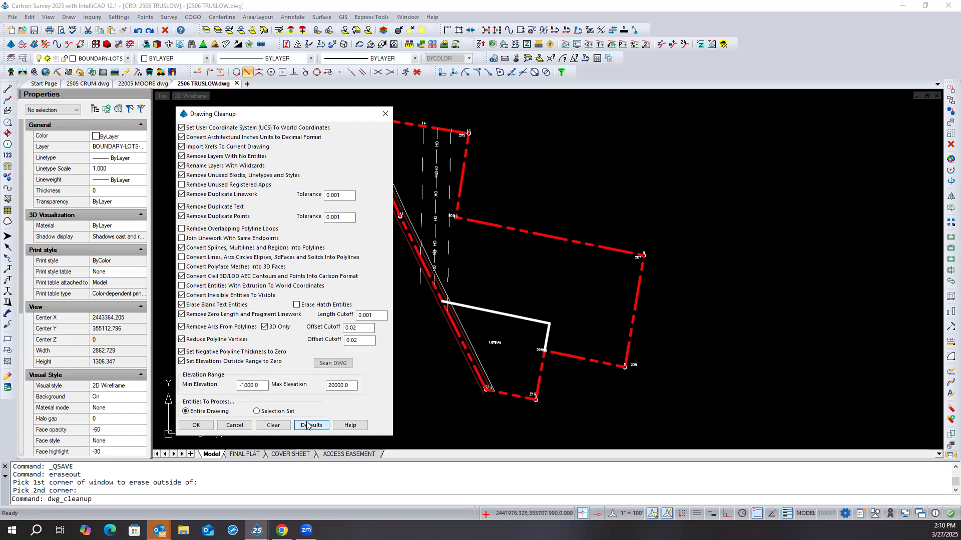
- Exclude the UCS, architectural unit, xref import, empty layer, wildcard layer renaming and unused block, linetype and style options from the cleanup
{"action": "left_click", "coordinate": [183, 127]}
{"action": "left_click", "coordinate": [181, 127]}
{"action": "left_click", "coordinate": [182, 137]}
{"action": "left_click", "coordinate": [182, 147]}
{"action": "left_click", "coordinate": [182, 156]}
{"action": "left_click", "coordinate": [182, 166]}
{"action": "left_click", "coordinate": [182, 175]}
- Include overlapping-loop removal, polyface mesh and extrusion conversion, exclude vertex reduction and out-of-range elevation zeroing, and cancel the cleanup
{"action": "left_click", "coordinate": [182, 230]}
{"action": "left_click", "coordinate": [182, 267]}
{"action": "left_click", "coordinate": [182, 258]}
{"action": "left_click", "coordinate": [182, 258]}
{"action": "left_click", "coordinate": [195, 285]}
{"action": "left_click", "coordinate": [195, 340]}
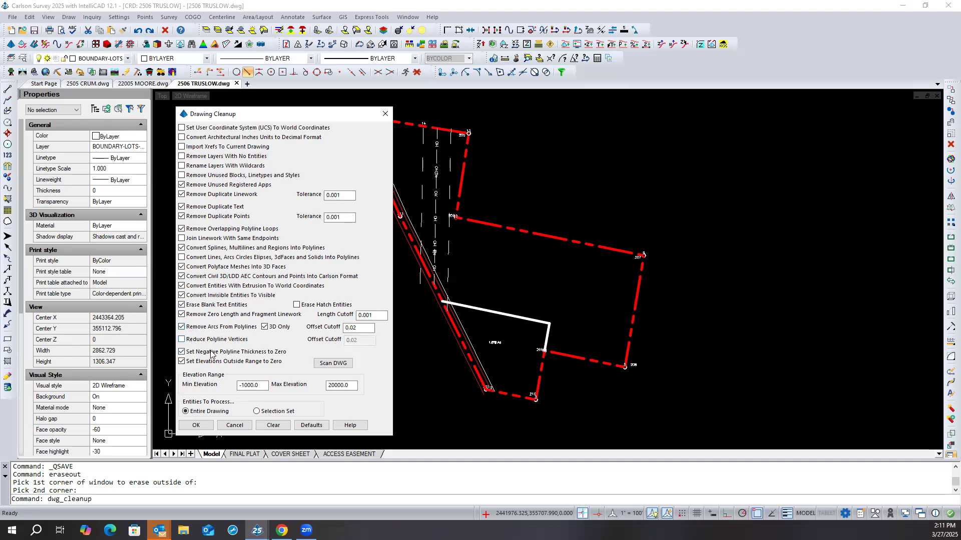
{"action": "left_click", "coordinate": [182, 361]}
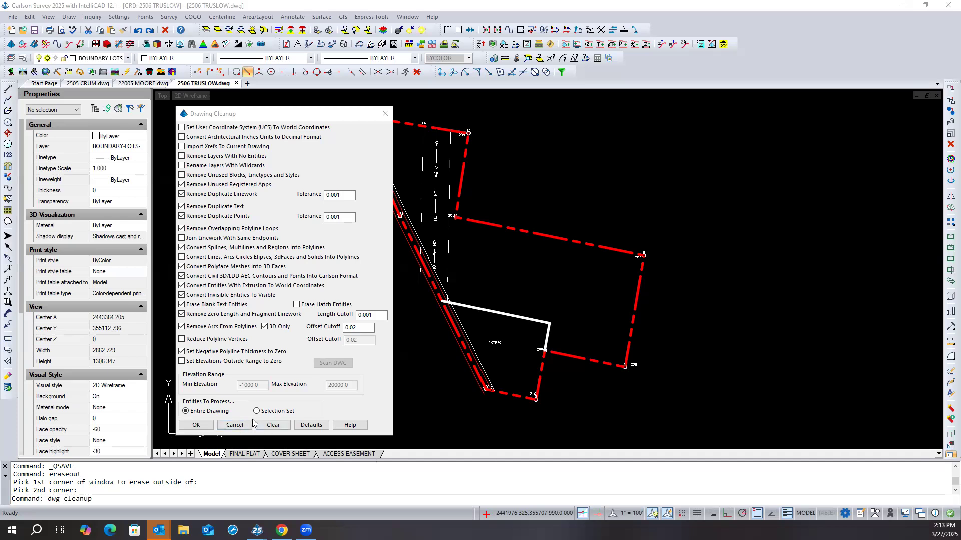
{"action": "left_click", "coordinate": [235, 425]}
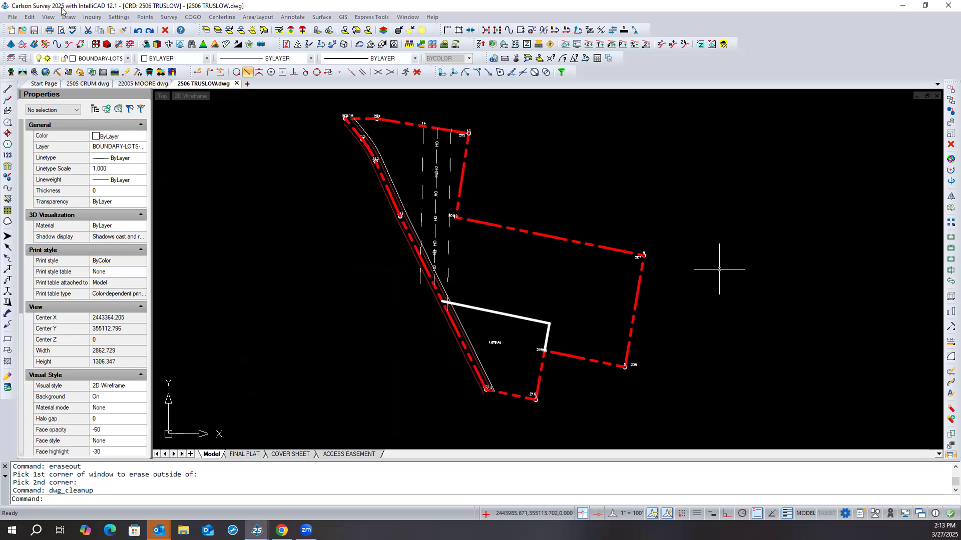
- Review the unused layers and other items available to Purge, and close it without purging anything
{"action": "left_click", "coordinate": [11, 18]}
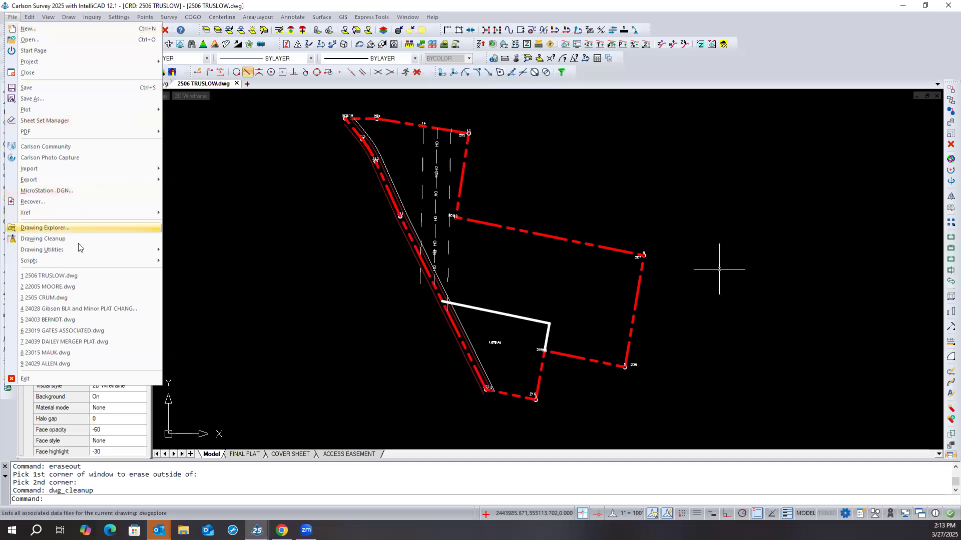
{"action": "mouse_move", "coordinate": [79, 249]}
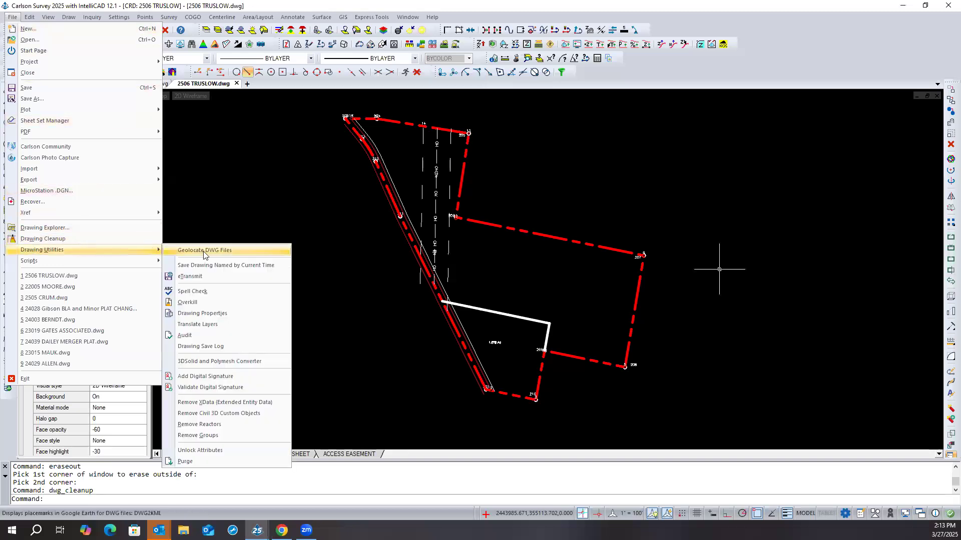
{"action": "left_click", "coordinate": [195, 463]}
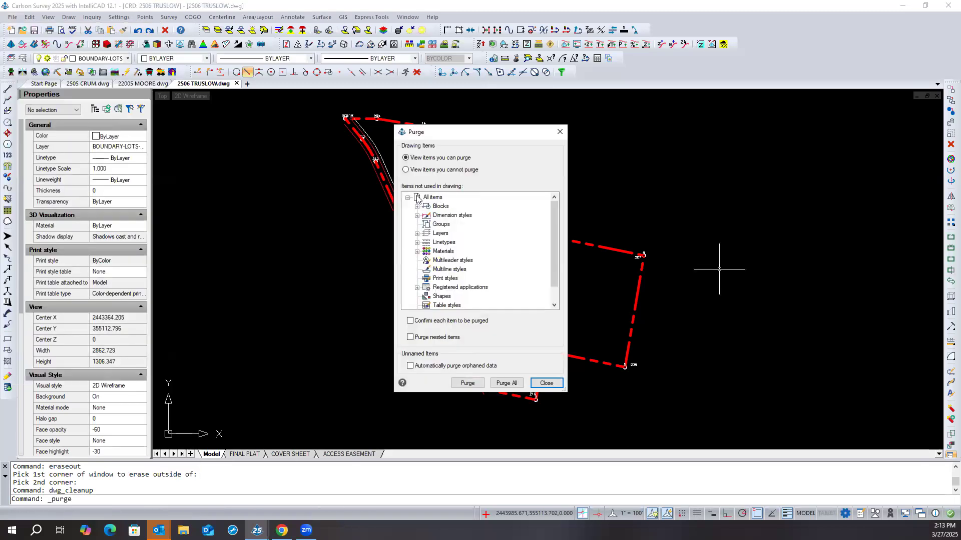
{"action": "left_click", "coordinate": [410, 337]}
{"action": "left_click", "coordinate": [418, 335]}
{"action": "left_click", "coordinate": [417, 234]}
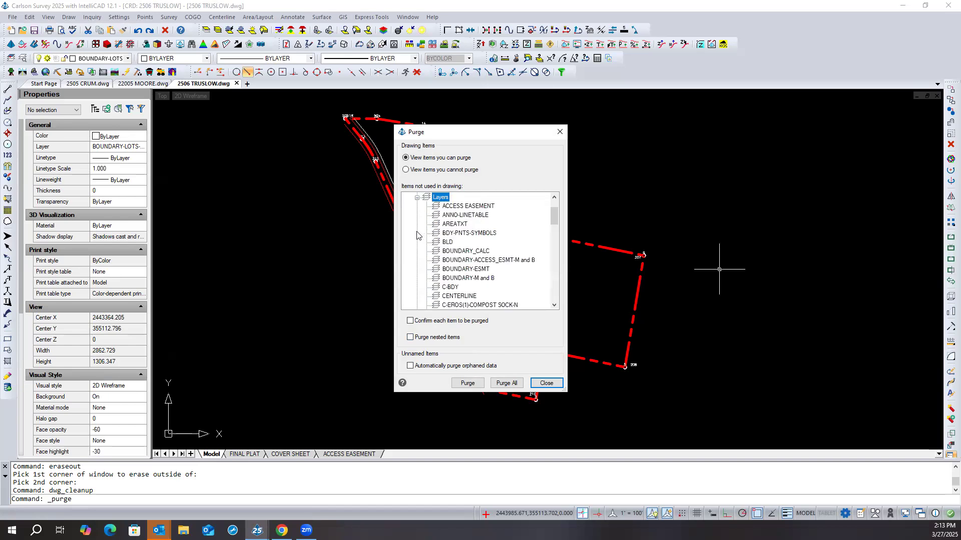
{"action": "left_click", "coordinate": [417, 197]}
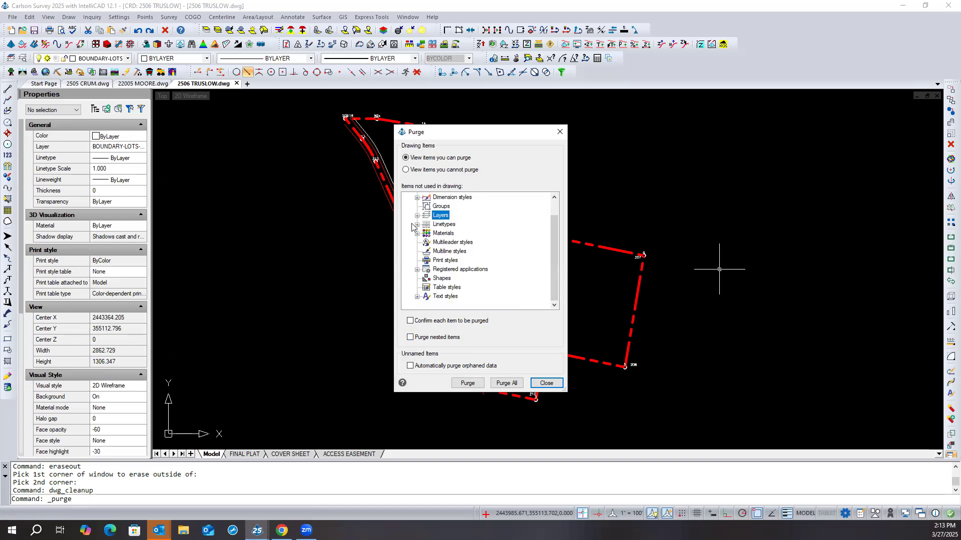
{"action": "scroll", "coordinate": [420, 255], "scroll_direction": "up", "scroll_amount": 1}
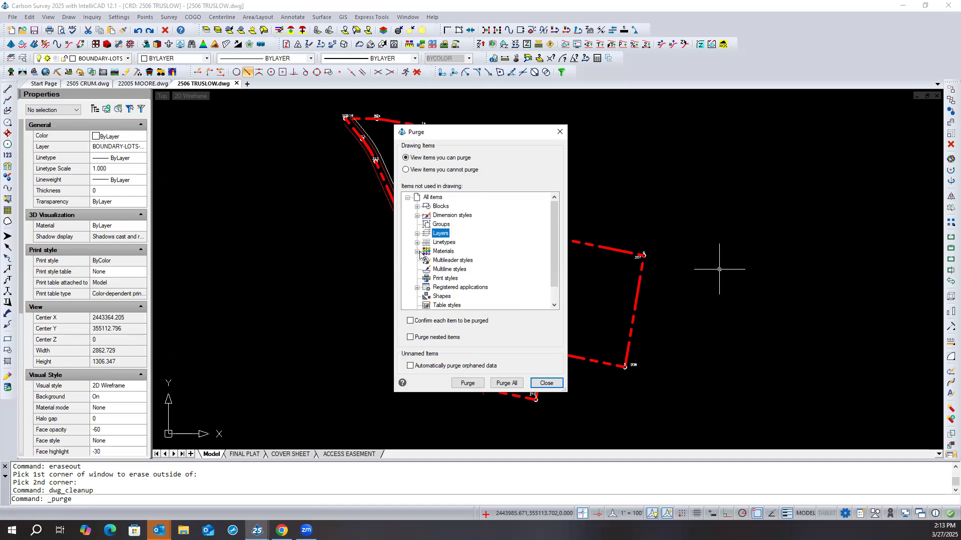
{"action": "left_click", "coordinate": [546, 383]}
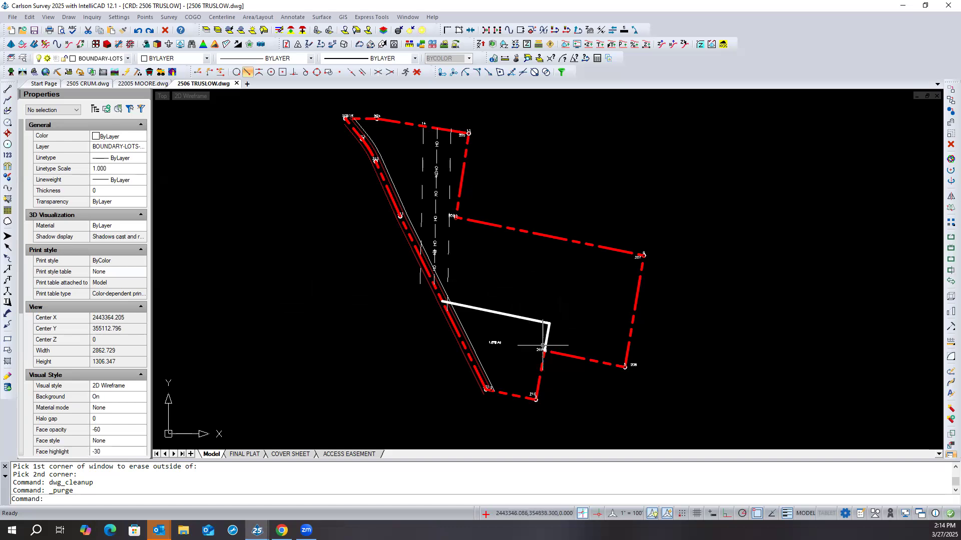
- Make the layer of the white lot line the current layer by picking that line
{"action": "scroll", "coordinate": [546, 344], "scroll_direction": "up", "scroll_amount": 3}
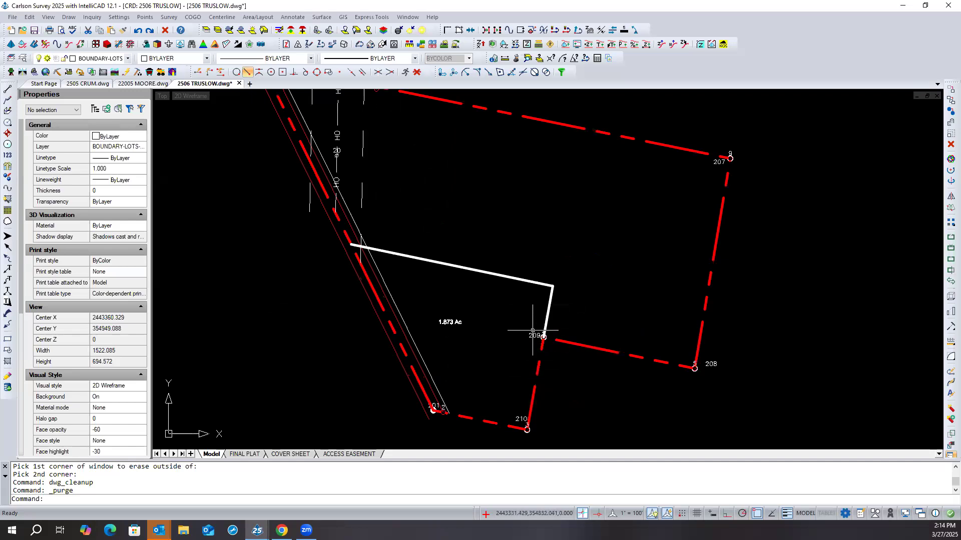
{"action": "left_click", "coordinate": [560, 276]}
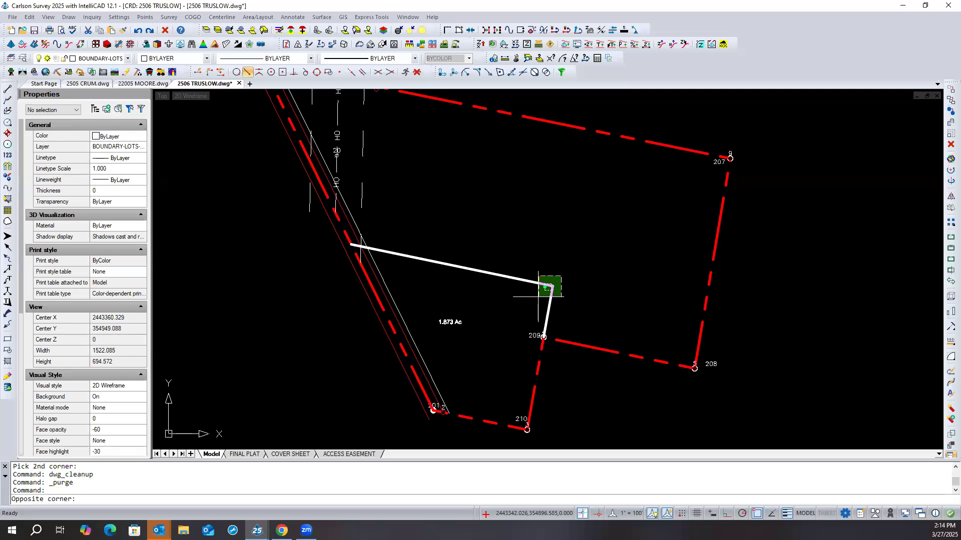
{"action": "left_click", "coordinate": [561, 254]}
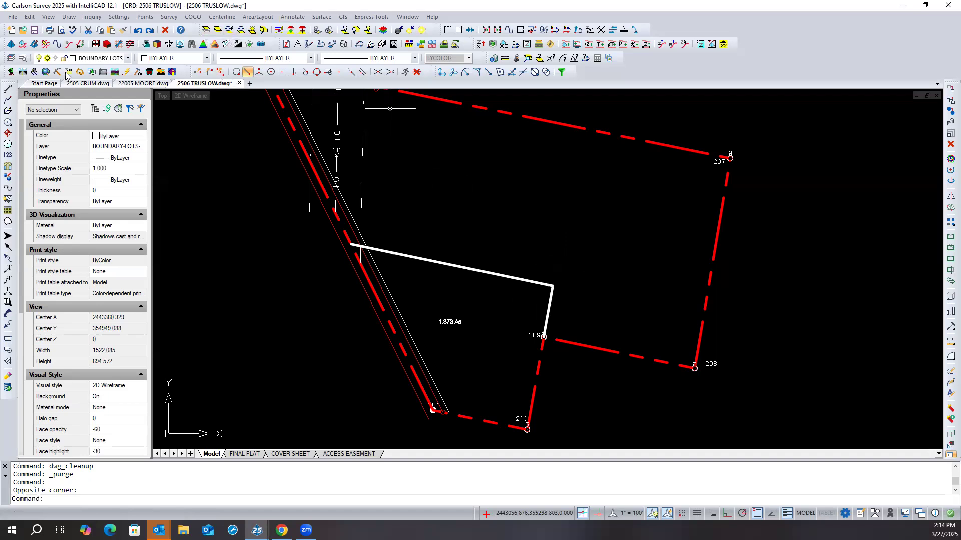
{"action": "left_click", "coordinate": [10, 59]}
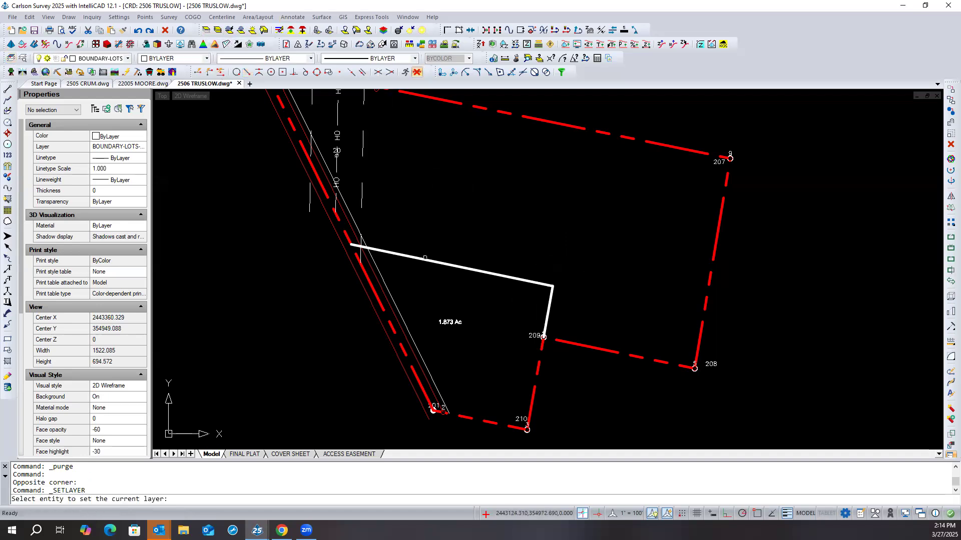
{"action": "left_click", "coordinate": [425, 260]}
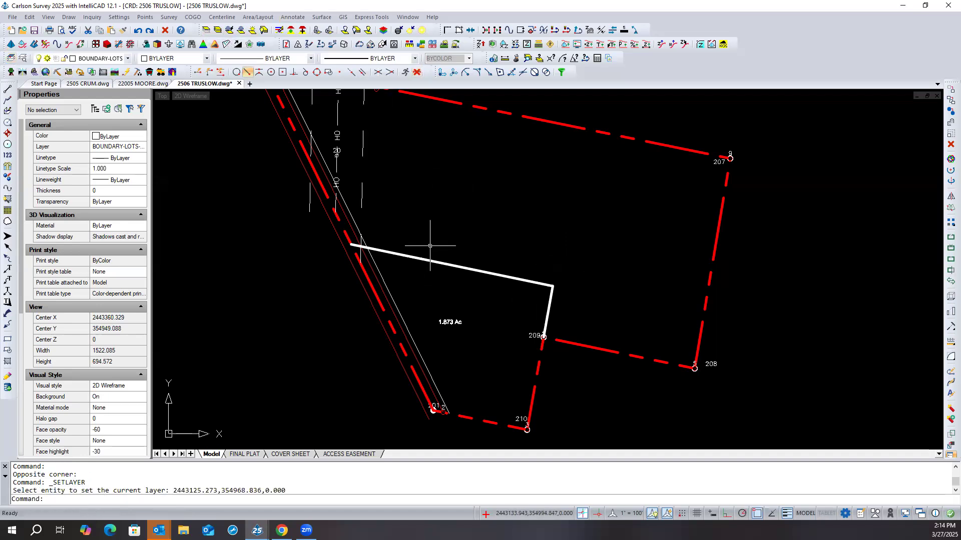
- Erase the two white lot-line polylines running from point 209 to the western boundary
{"action": "left_click", "coordinate": [572, 274]}
{"action": "left_click", "coordinate": [536, 294]}
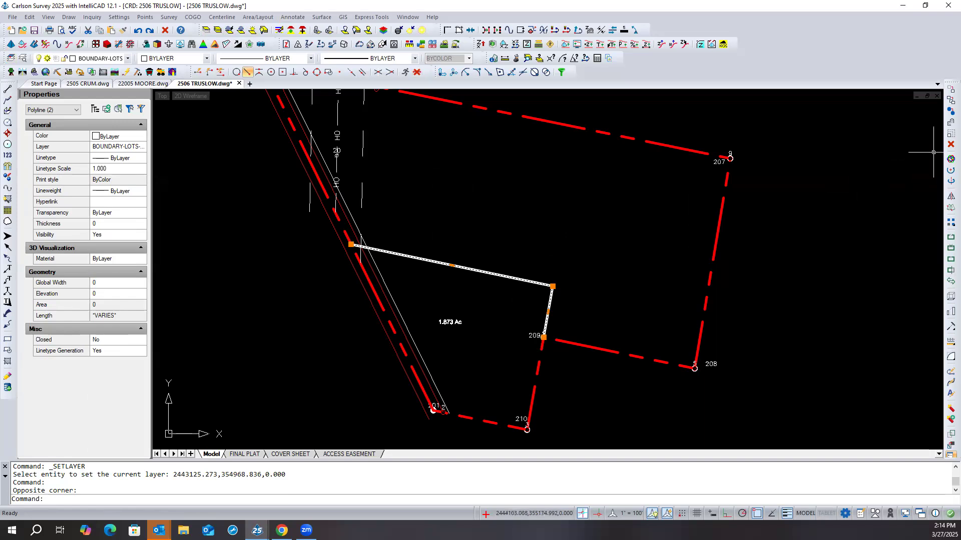
{"action": "key", "text": "Delete"}
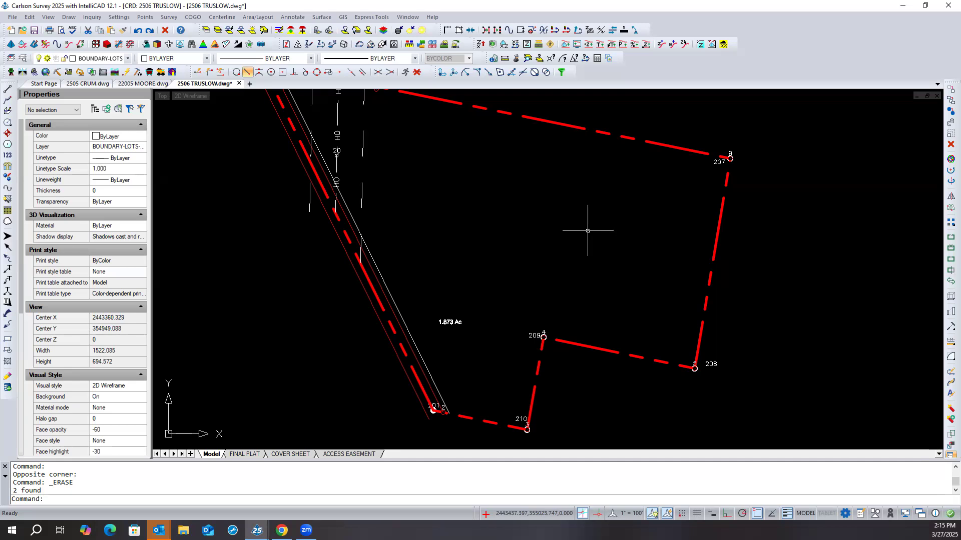
{"action": "type", "text": "2dp"}
{"action": "key", "text": "Return"}
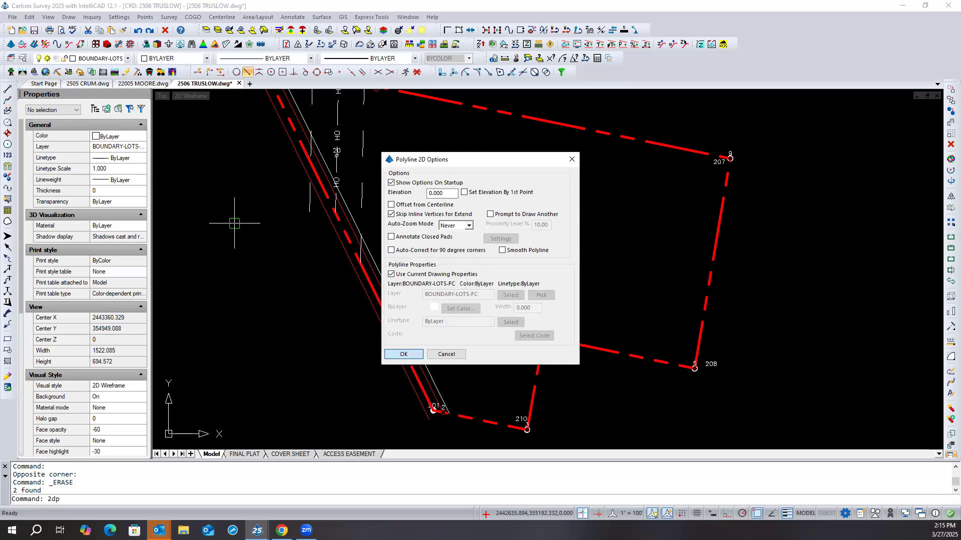
{"action": "left_click", "coordinate": [402, 354]}
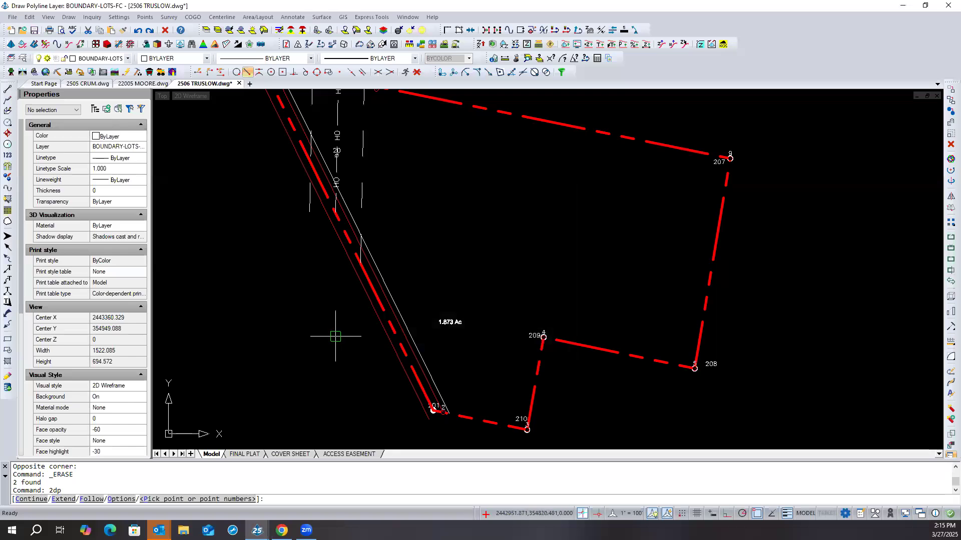
{"action": "left_click", "coordinate": [542, 351]}
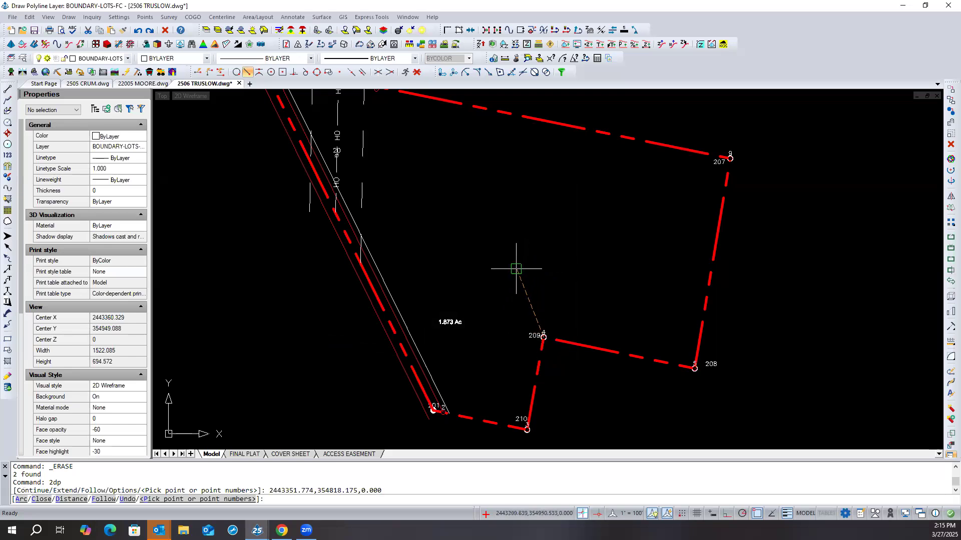
{"action": "type", "text": "d"}
{"action": "key", "text": "Return"}
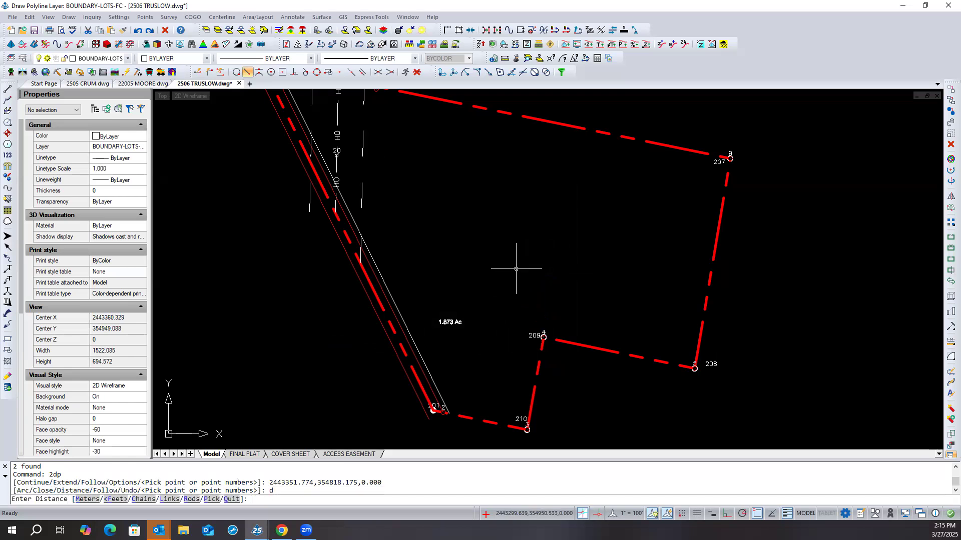
{"action": "type", "text": "100"}
{"action": "key", "text": "Return"}
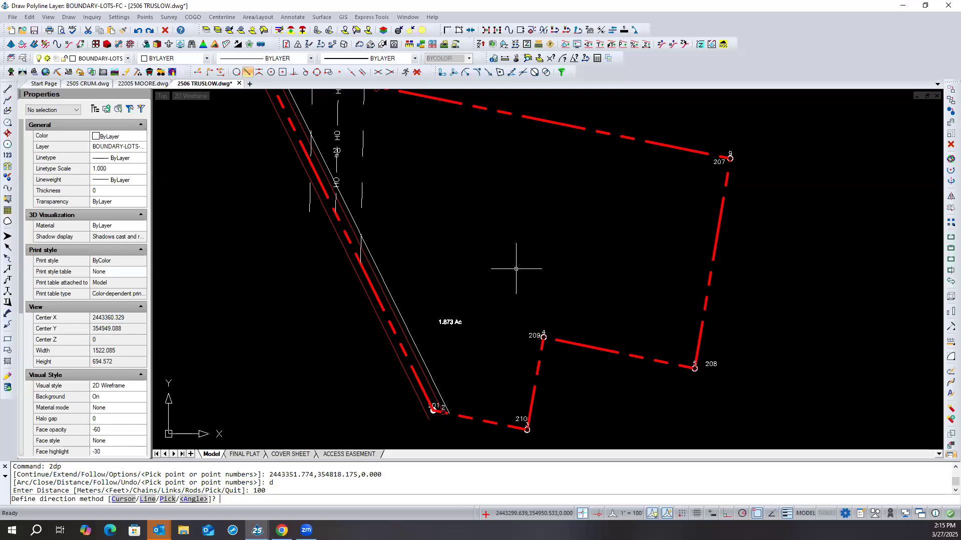
{"action": "key", "text": "Escape"}
{"action": "key", "text": "Escape"}
- Start a 2D polyline at point 209 with the current drawing properties
{"action": "right_click", "coordinate": [502, 255]}
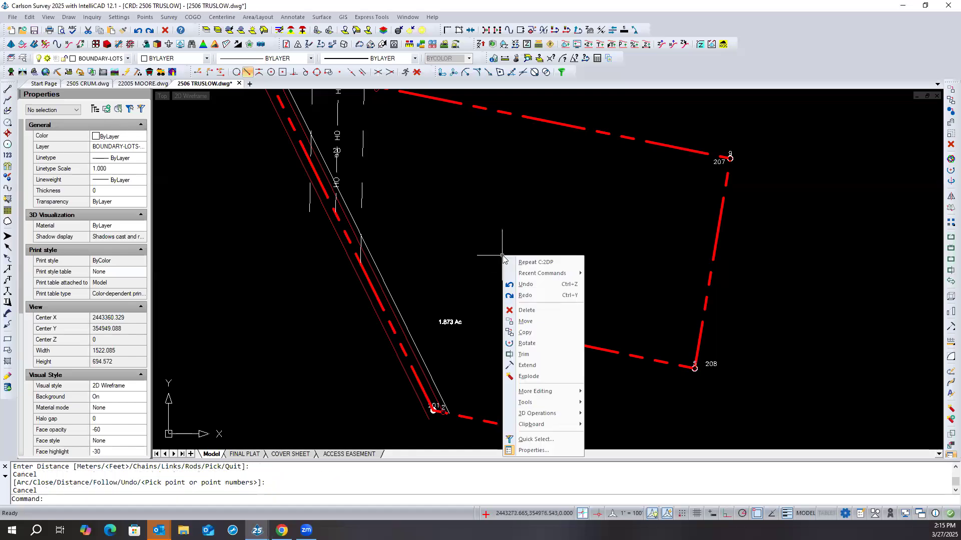
{"action": "left_click", "coordinate": [522, 262]}
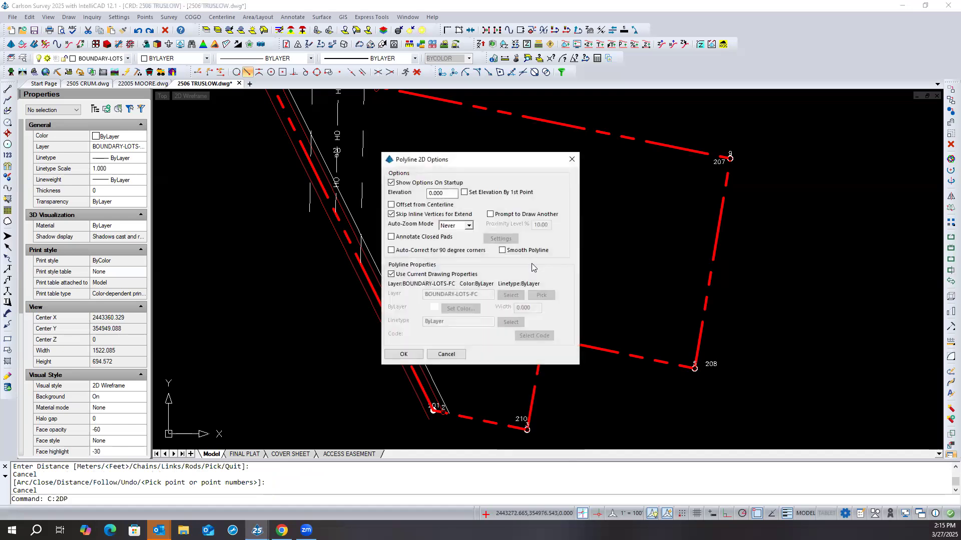
{"action": "left_click", "coordinate": [403, 354]}
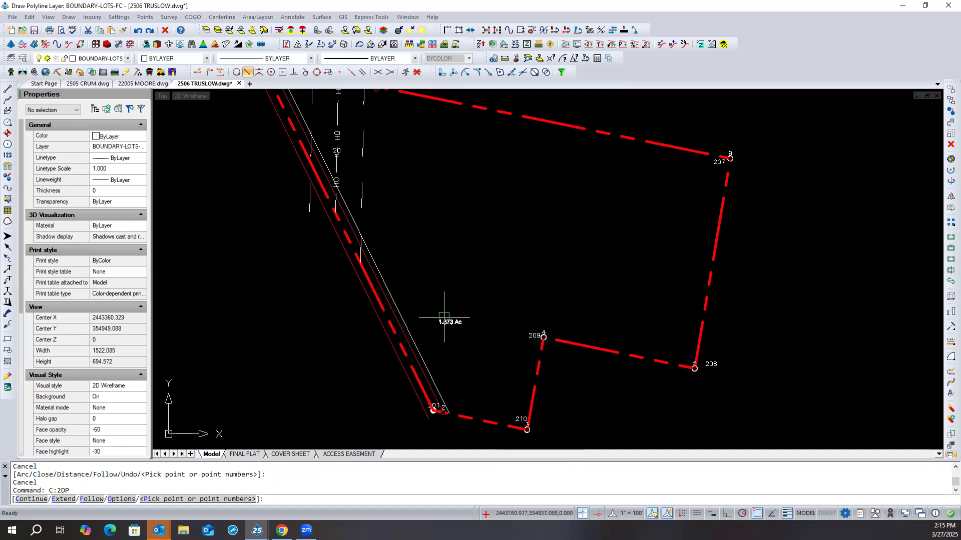
{"action": "left_click", "coordinate": [533, 337]}
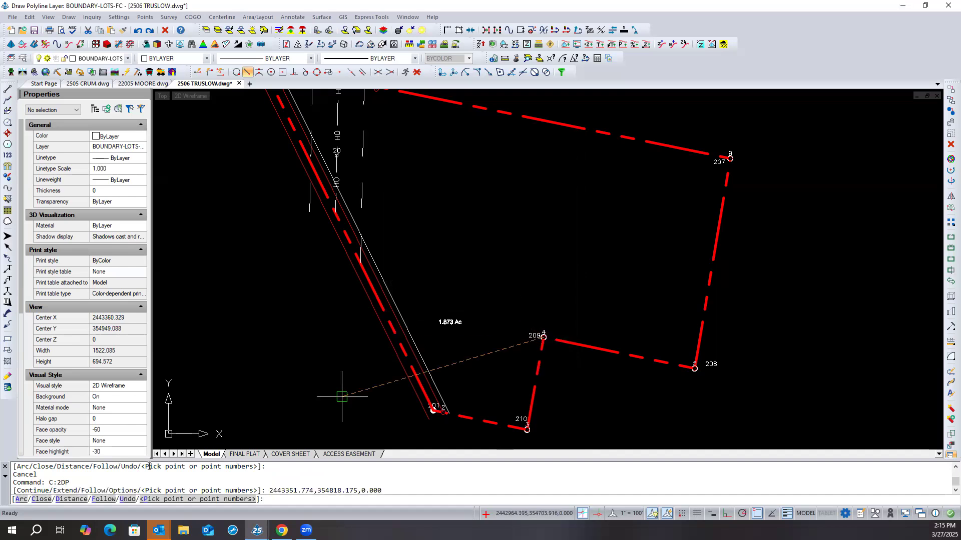
- Try a 100 ft segment parallel to line 209–210, picking that line near point 210, and undo the segment
{"action": "left_click", "coordinate": [69, 500]}
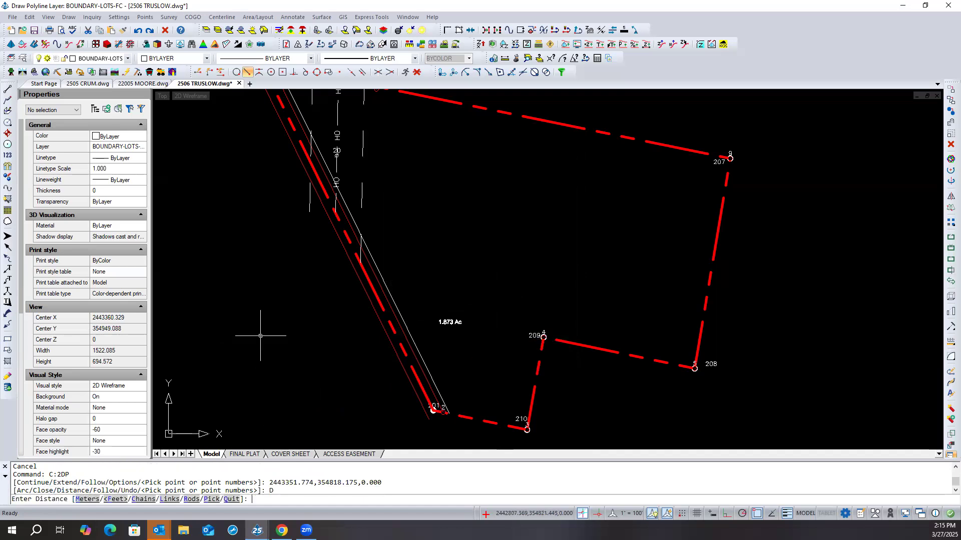
{"action": "type", "text": "100"}
{"action": "key", "text": "Return"}
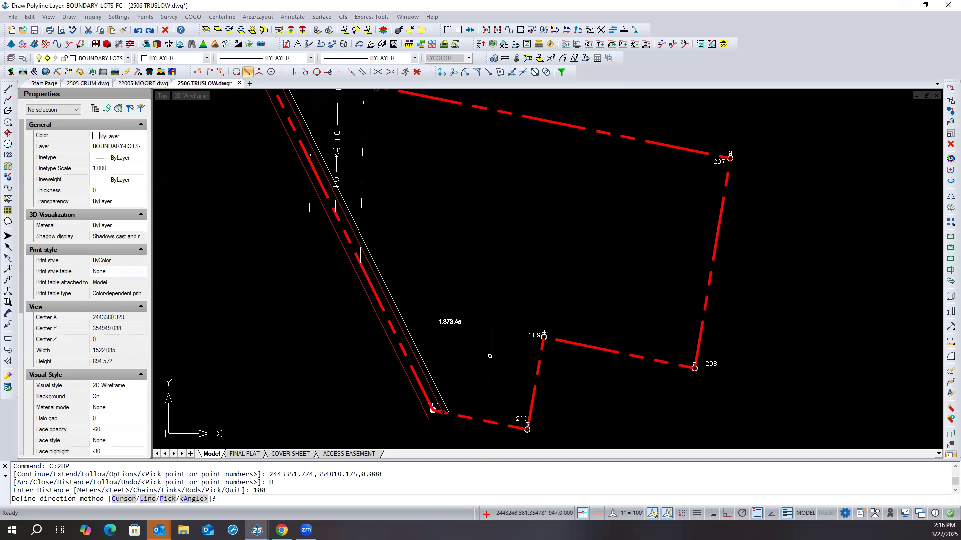
{"action": "type", "text": "l"}
{"action": "key", "text": "Return"}
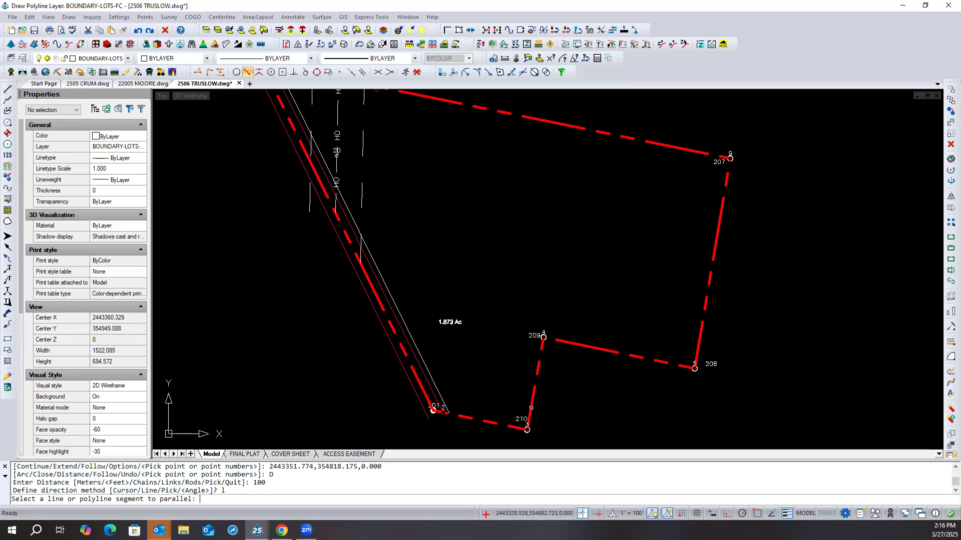
{"action": "left_click", "coordinate": [531, 408]}
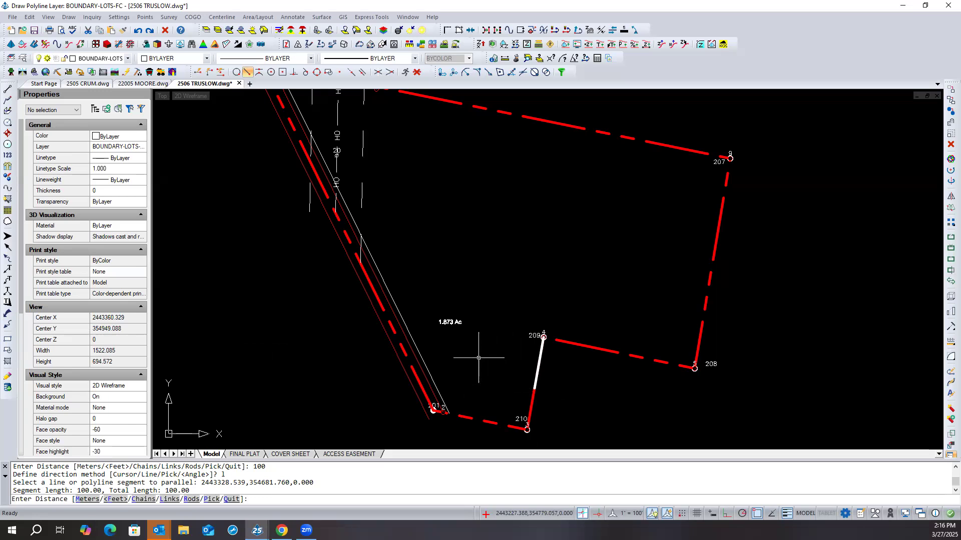
{"action": "type", "text": "q"}
{"action": "key", "text": "Return"}
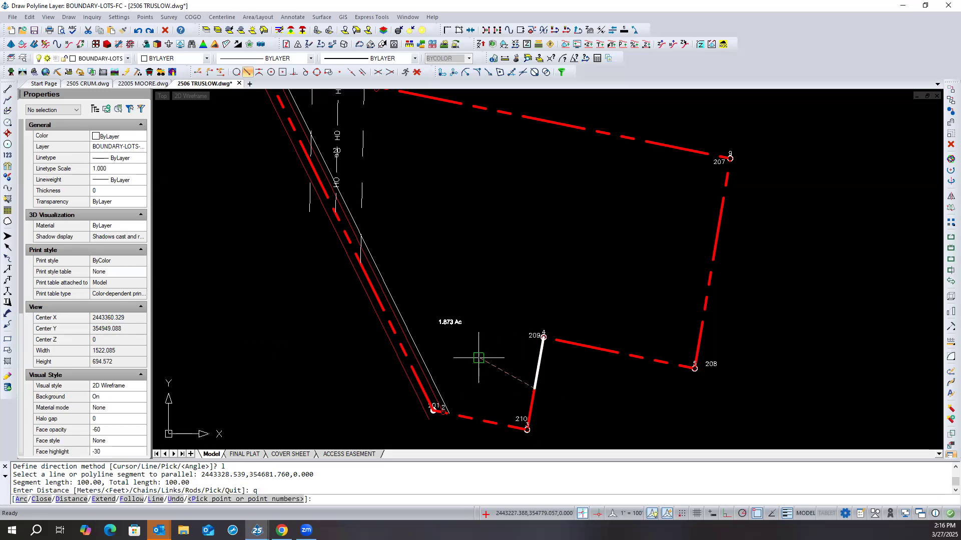
{"action": "type", "text": "u"}
{"action": "key", "text": "Return"}
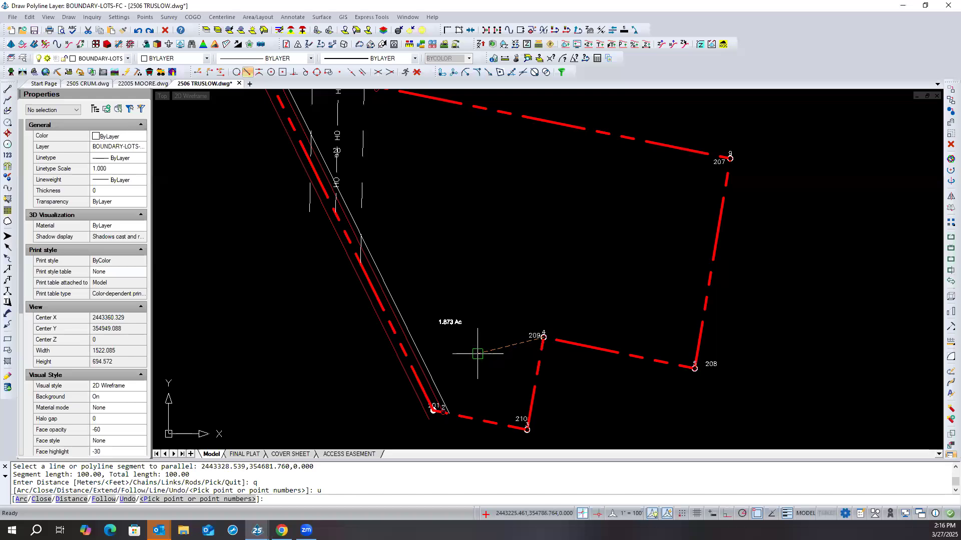
- Add a 100 ft polyline segment from point 209 parallel to line 209–210, picking that line near point 209, and end distance entry
{"action": "type", "text": "d"}
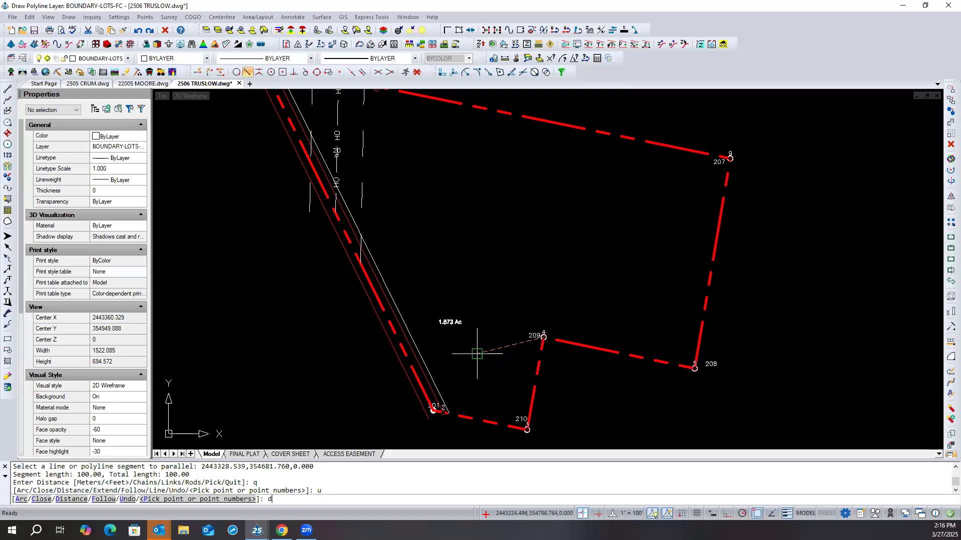
{"action": "key", "text": "Return"}
{"action": "type", "text": "100"}
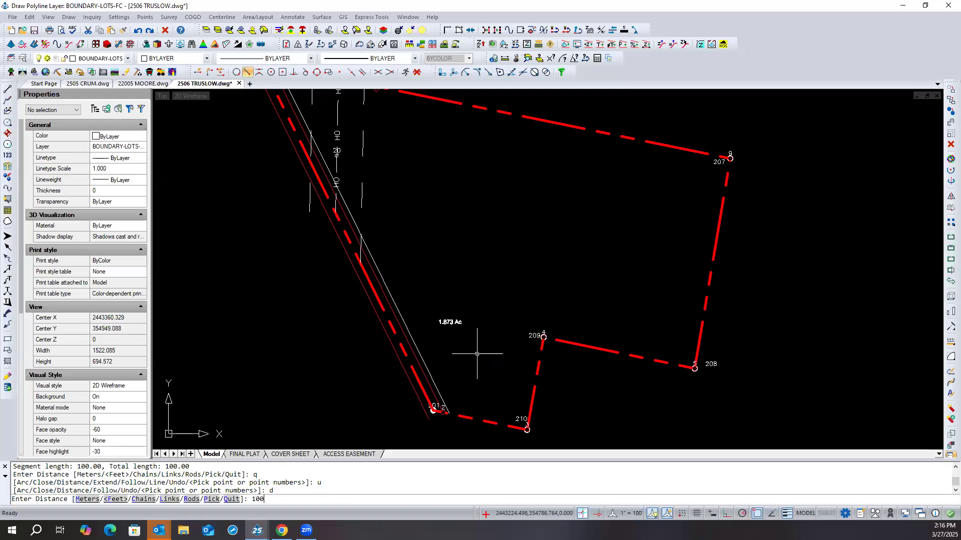
{"action": "key", "text": "Return"}
{"action": "type", "text": "l"}
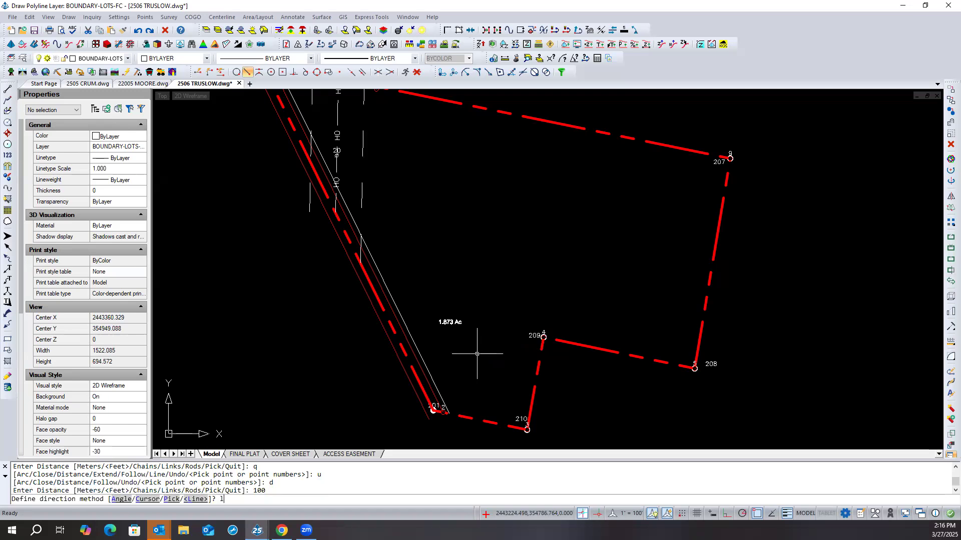
{"action": "key", "text": "Return"}
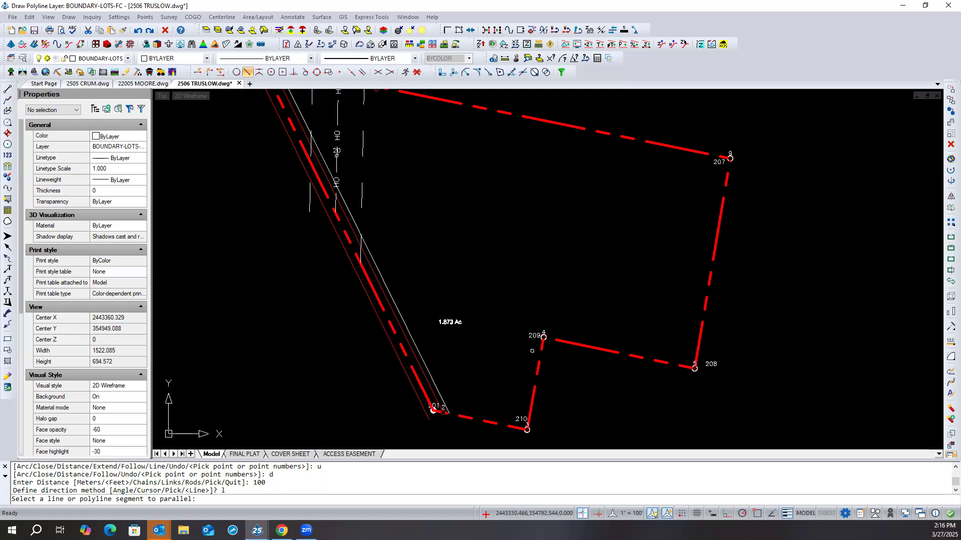
{"action": "left_click", "coordinate": [541, 349]}
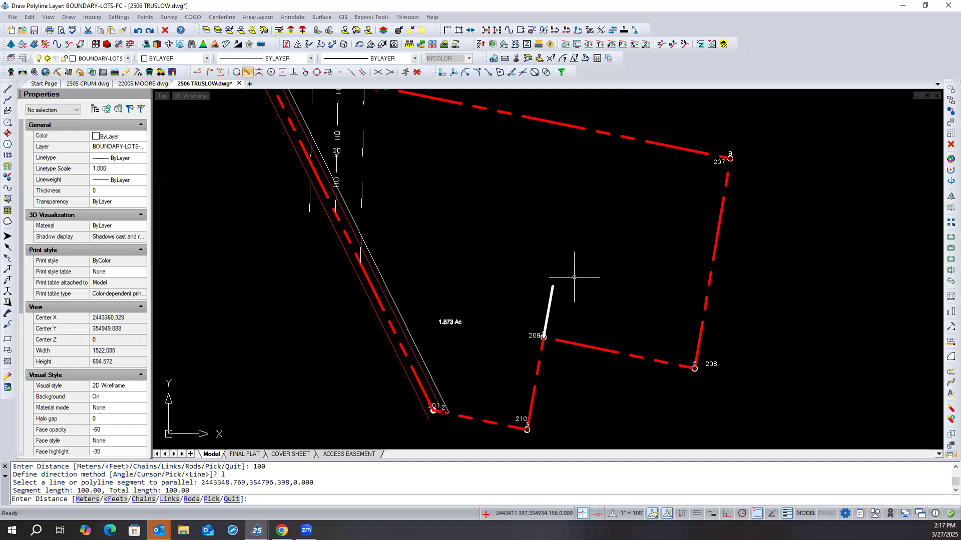
{"action": "type", "text": "q"}
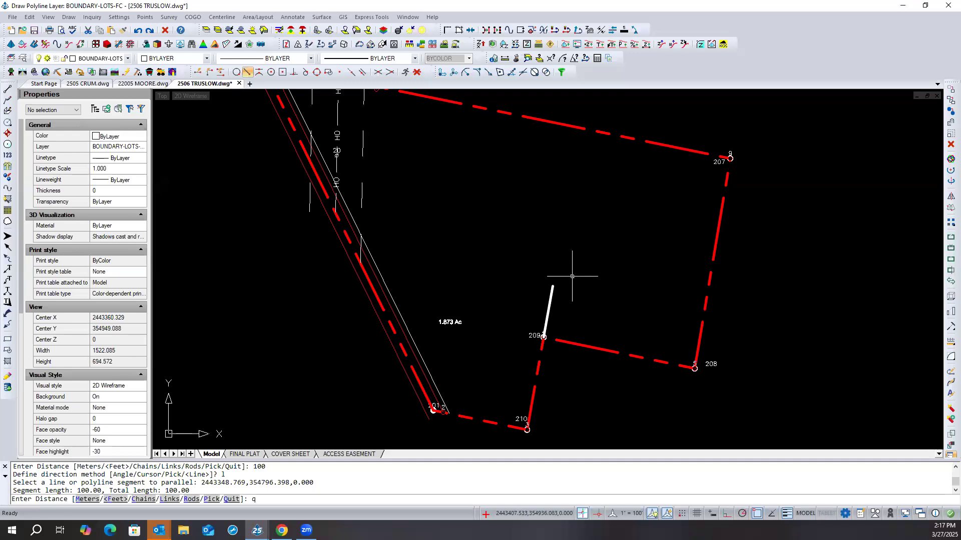
{"action": "key", "text": "Return"}
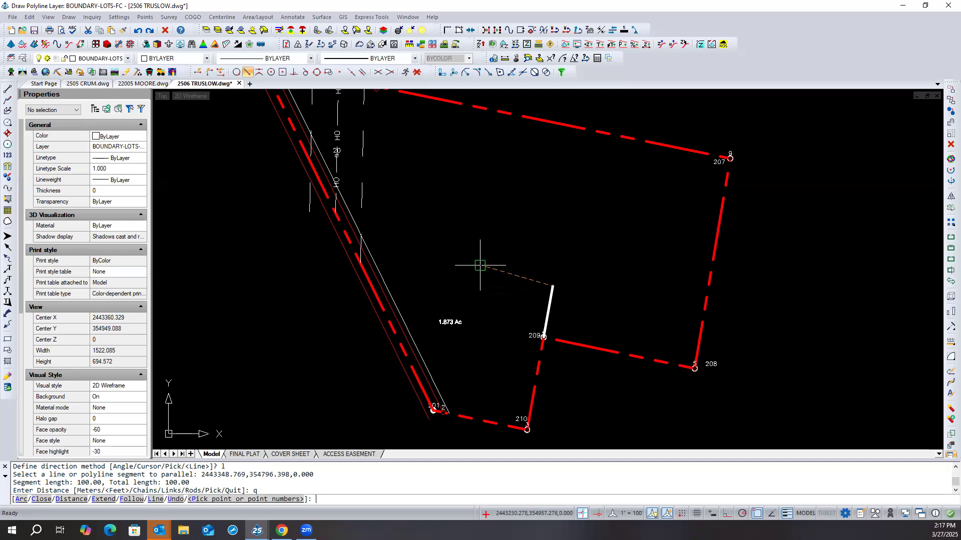
- Try to continue the polyline with the Line option at picked distances of about 490 ft and 516 ft, undoing each segment
{"action": "left_click", "coordinate": [155, 499]}
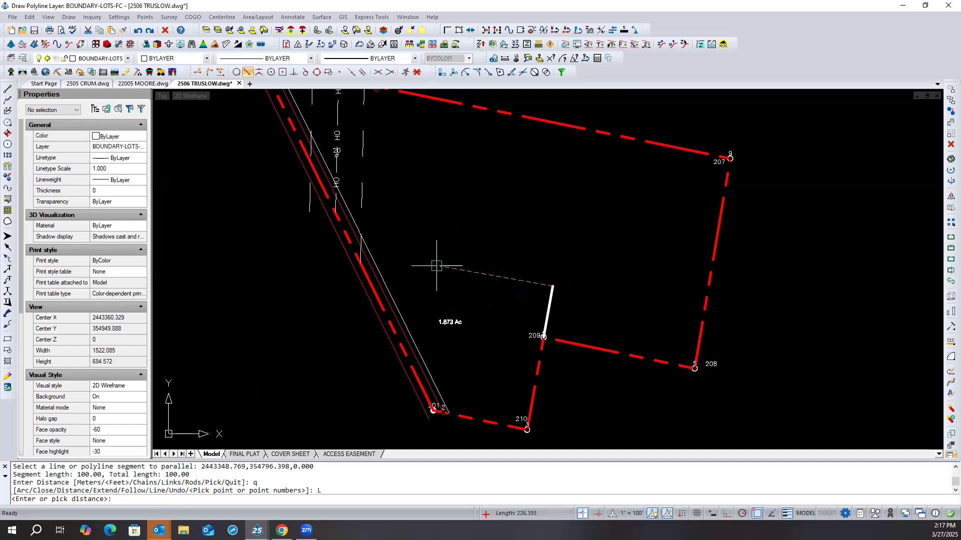
{"action": "left_click", "coordinate": [302, 243]}
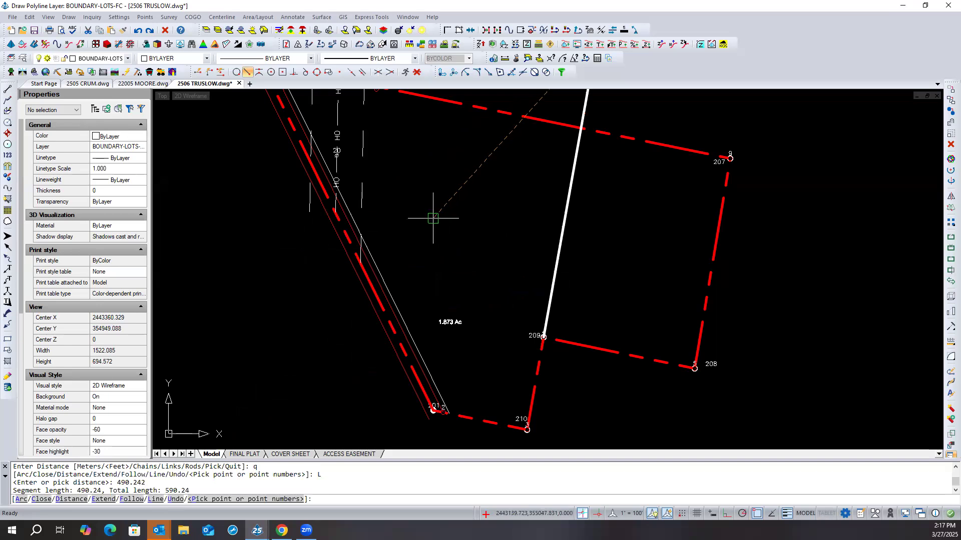
{"action": "type", "text": "u"}
{"action": "key", "text": "Return"}
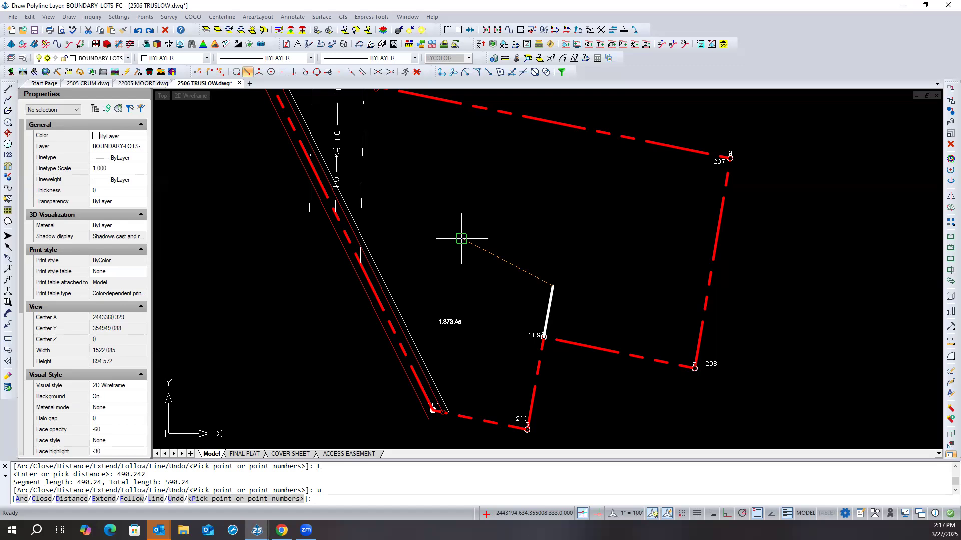
{"action": "left_click", "coordinate": [156, 499]}
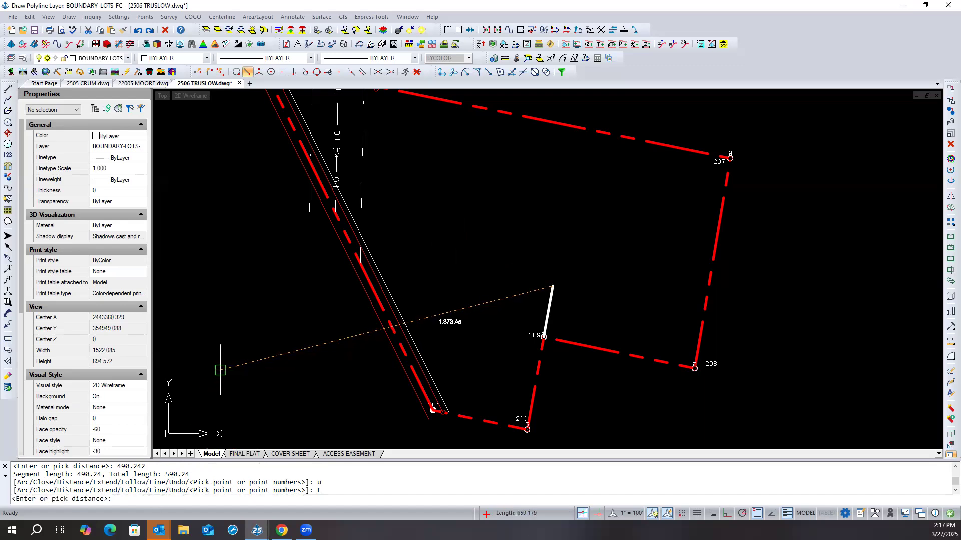
{"action": "left_click", "coordinate": [285, 298]}
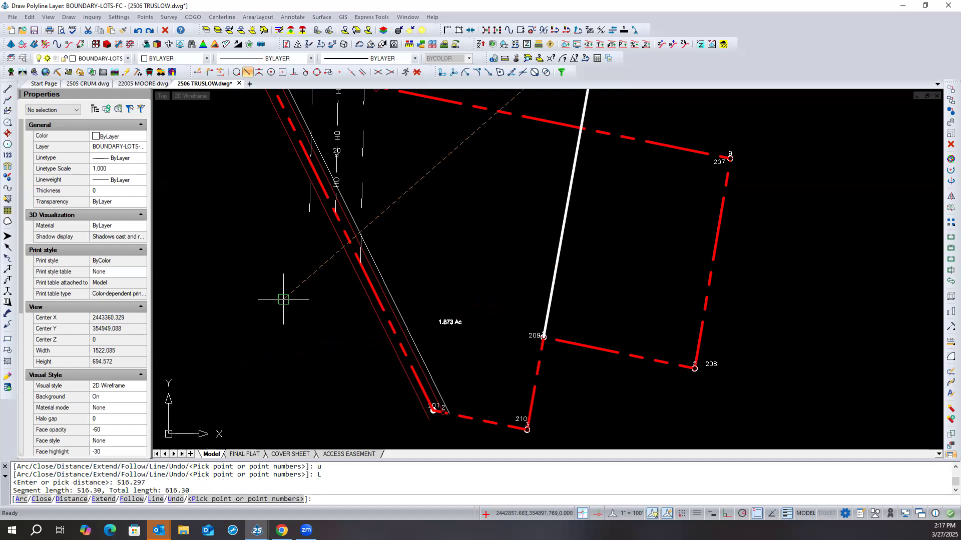
{"action": "type", "text": "u"}
{"action": "key", "text": "Return"}
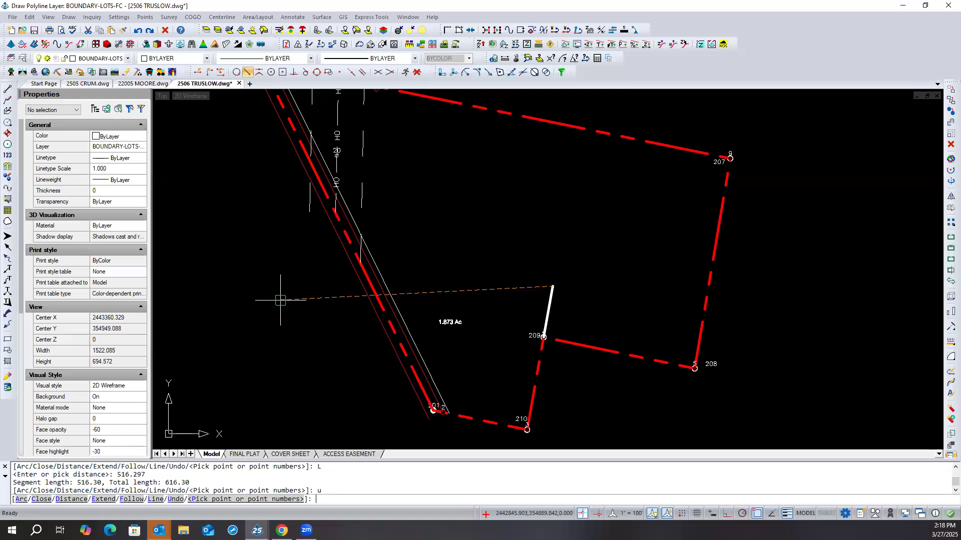
- Add a 100 ft polyline segment parallel to line 201–210 by the Distance and Line options, and end the 2D polyline
{"action": "type", "text": "d"}
{"action": "key", "text": "Return"}
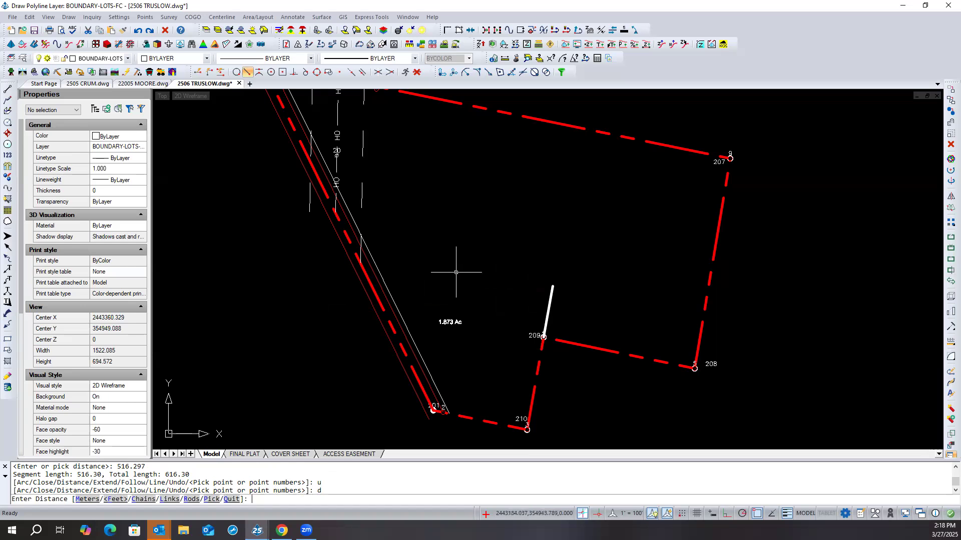
{"action": "type", "text": "100"}
{"action": "key", "text": "Return"}
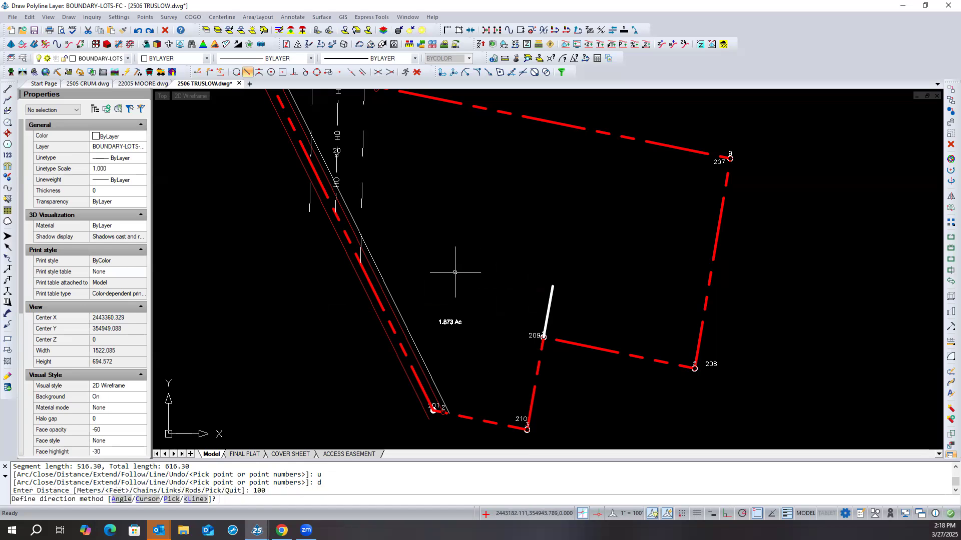
{"action": "type", "text": "l"}
{"action": "key", "text": "Return"}
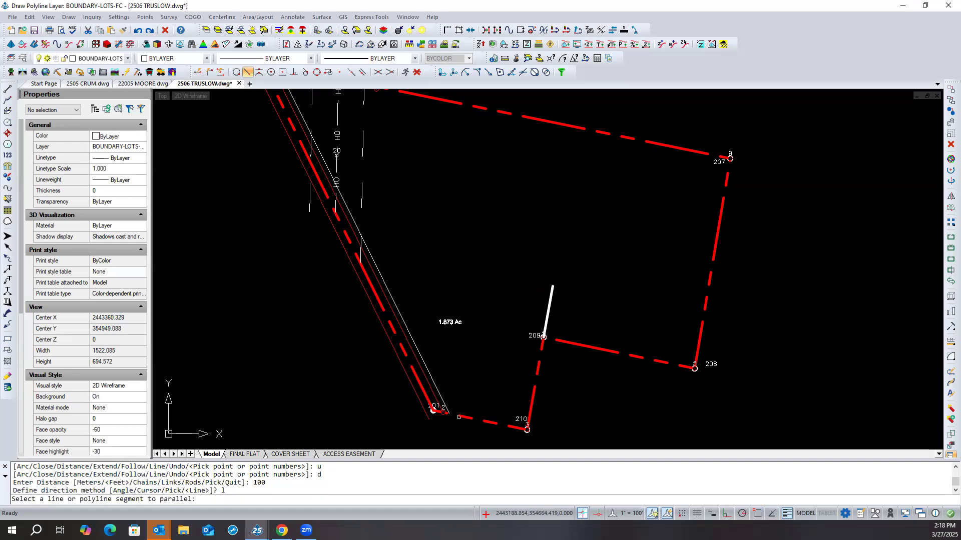
{"action": "left_click", "coordinate": [459, 417]}
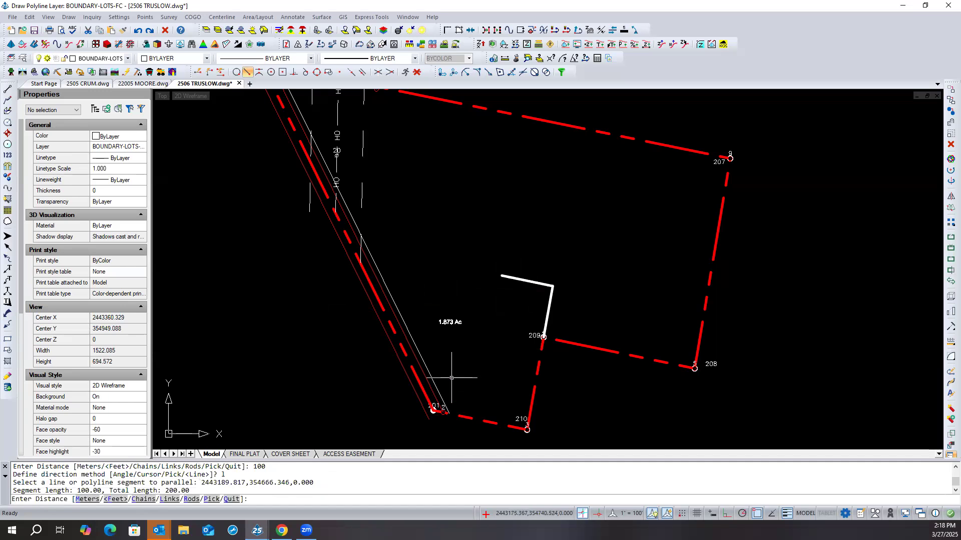
{"action": "type", "text": "q"}
{"action": "key", "text": "Return"}
{"action": "key", "text": "Return"}
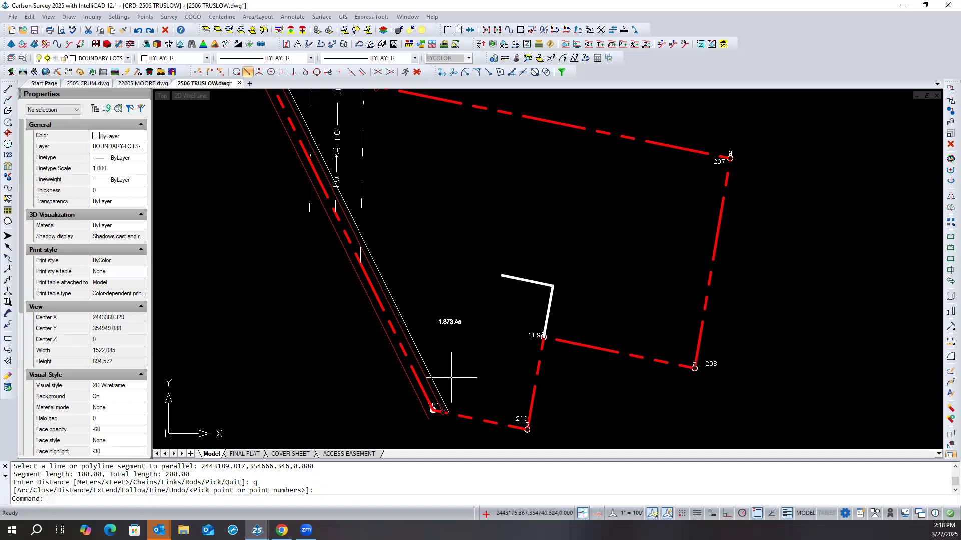
- Extend the open end of the white lot line to the red boundary running north from point 201
{"action": "left_click", "coordinate": [382, 305]}
{"action": "right_click", "coordinate": [381, 307]}
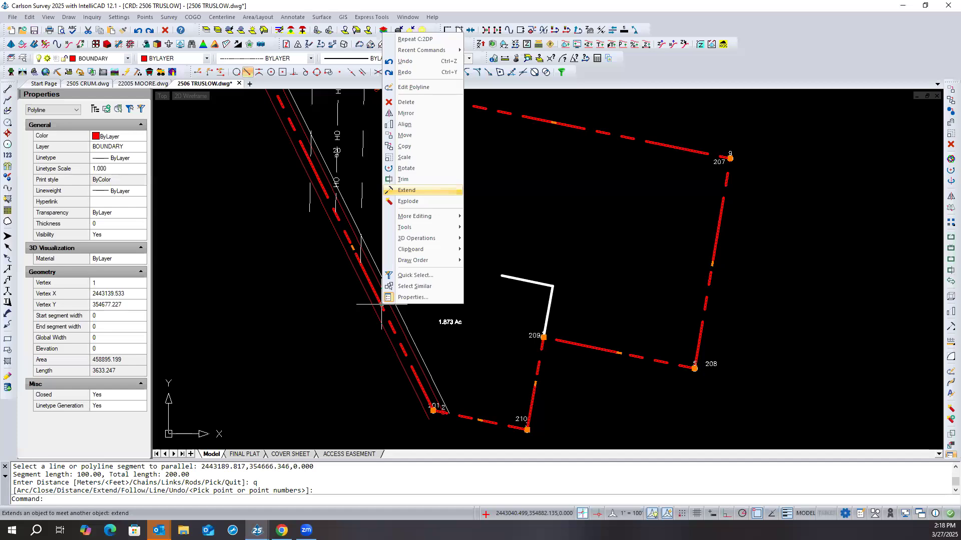
{"action": "left_click", "coordinate": [413, 190]}
{"action": "left_click", "coordinate": [503, 276]}
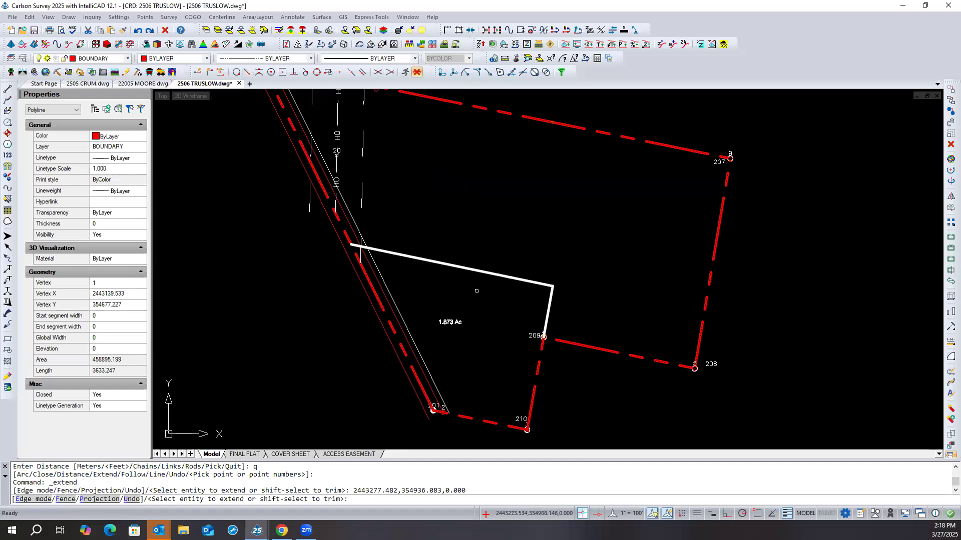
{"action": "key", "text": "Return"}
- Erase the white lot-line polyline that starts at point 209
{"action": "left_click", "coordinate": [567, 279]}
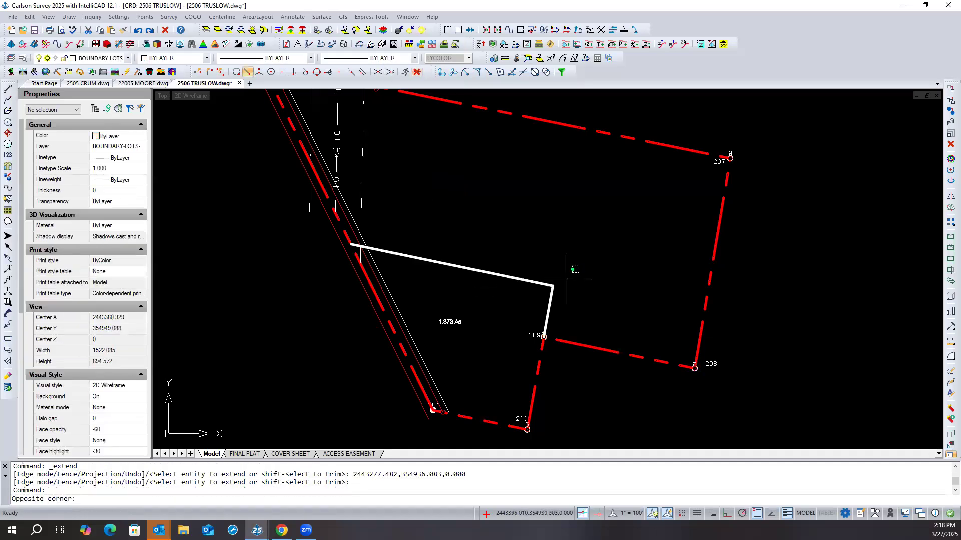
{"action": "left_click", "coordinate": [539, 297]}
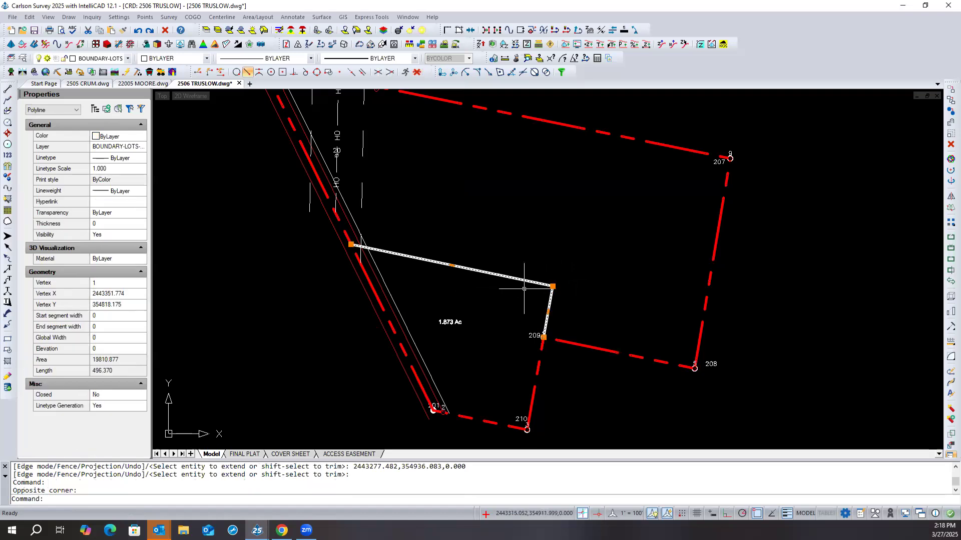
{"action": "key", "text": "Delete"}
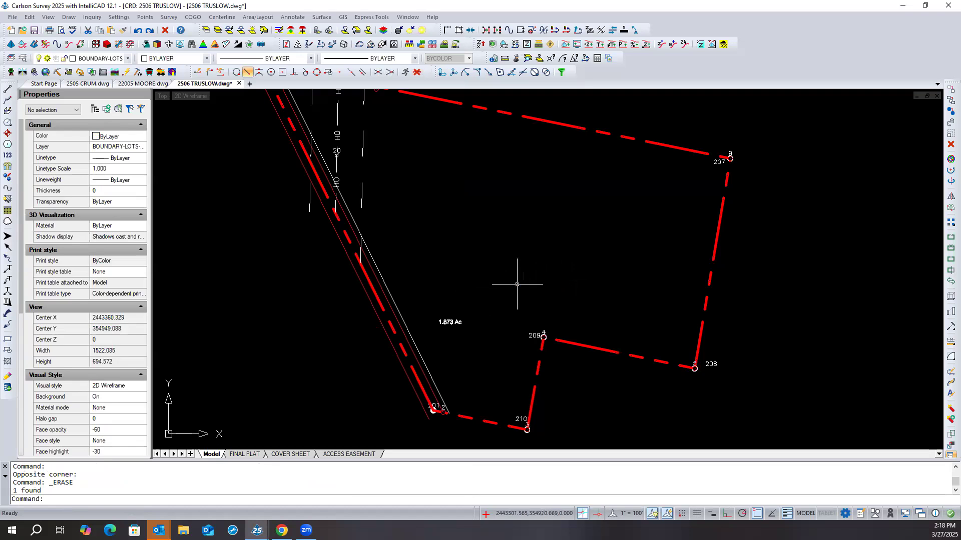
- Start a new 2D polyline at point 209 and try a 100 ft segment with the Parallel snap on line 209–210
{"action": "left_click", "coordinate": [7, 100]}
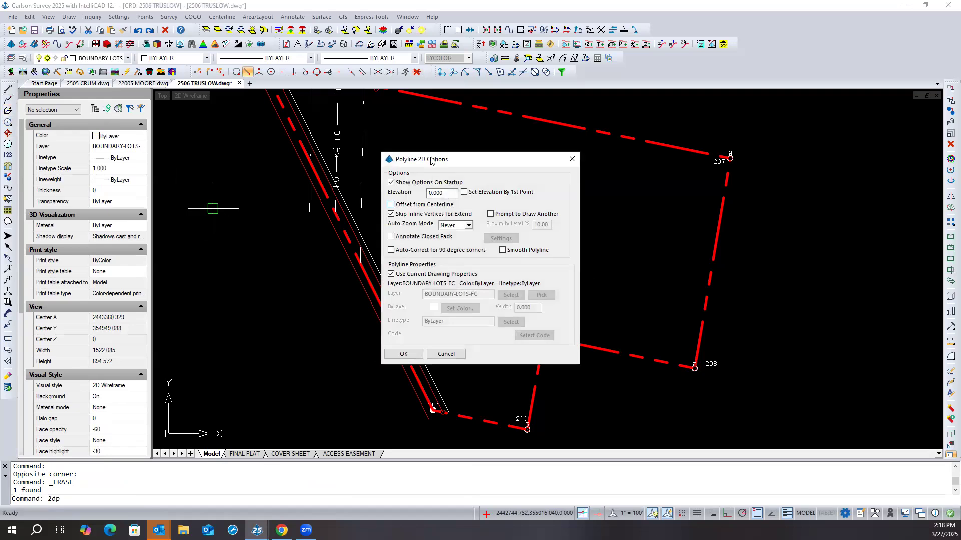
{"action": "left_click", "coordinate": [404, 353]}
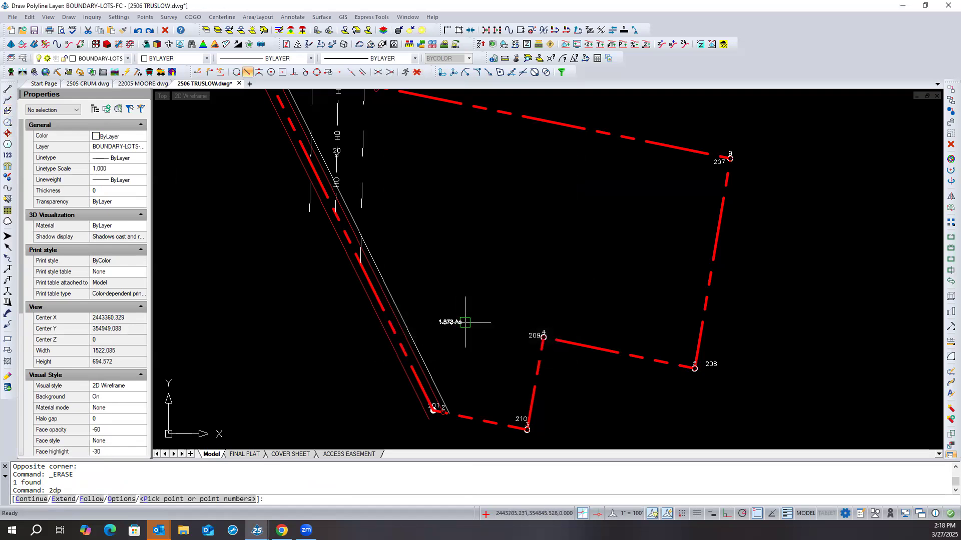
{"action": "left_click", "coordinate": [543, 346]}
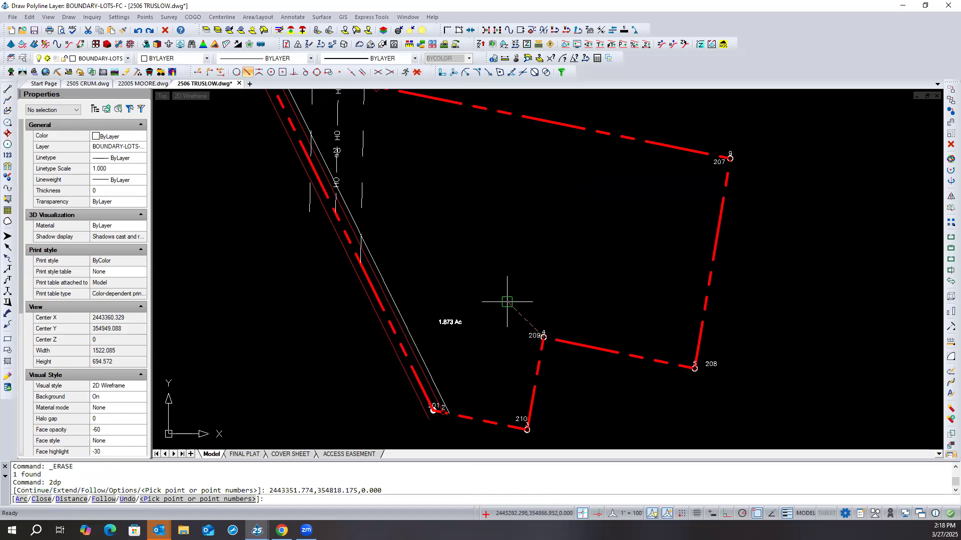
{"action": "left_click", "coordinate": [364, 75]}
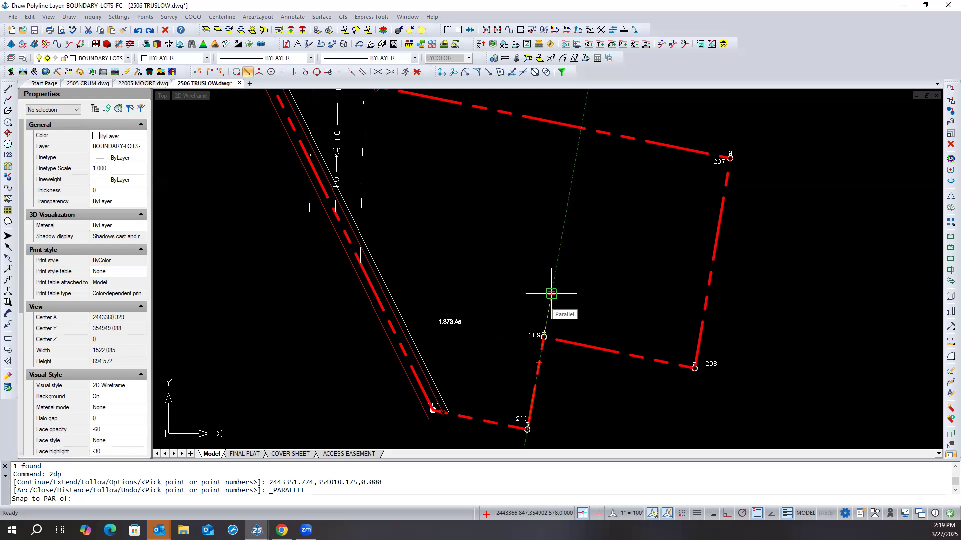
{"action": "type", "text": "1"}
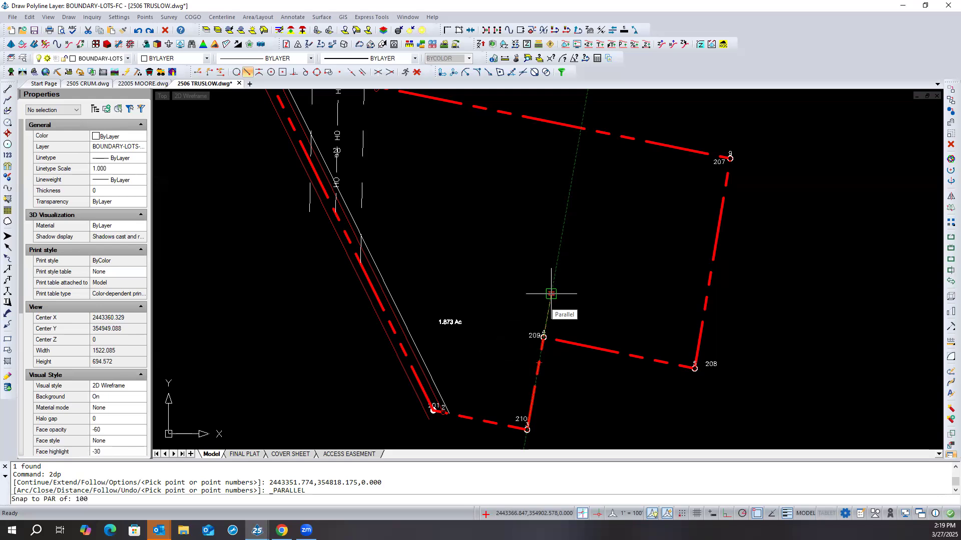
{"action": "type", "text": "00"}
{"action": "key", "text": "Return"}
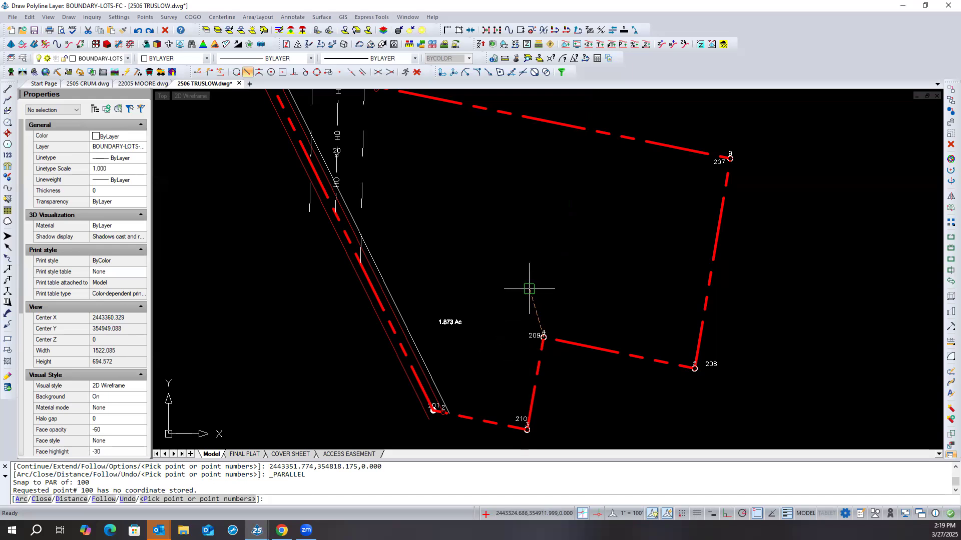
- Try a segment of about 24 ft from point 209 toward 210 with the Parallel snap, and undo it
{"action": "left_click", "coordinate": [363, 73]}
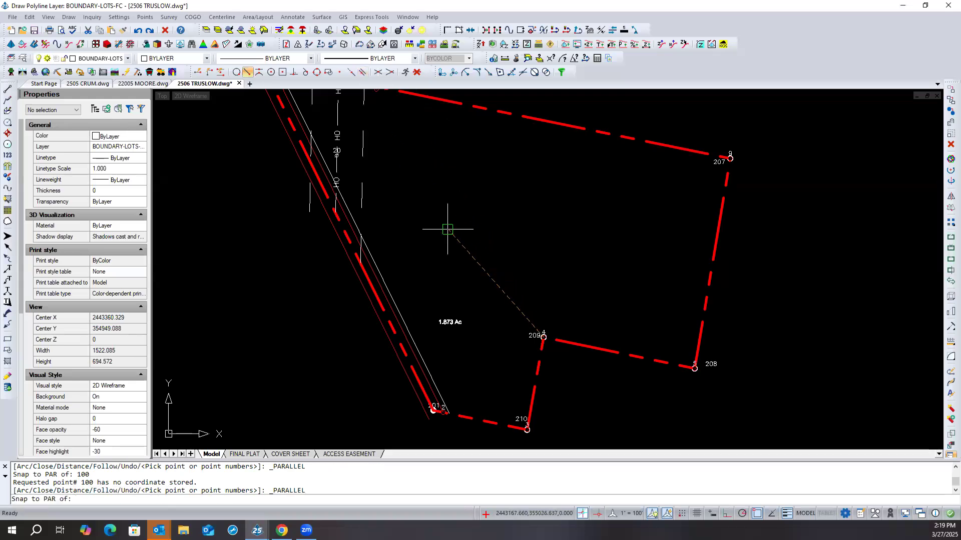
{"action": "left_click", "coordinate": [540, 350]}
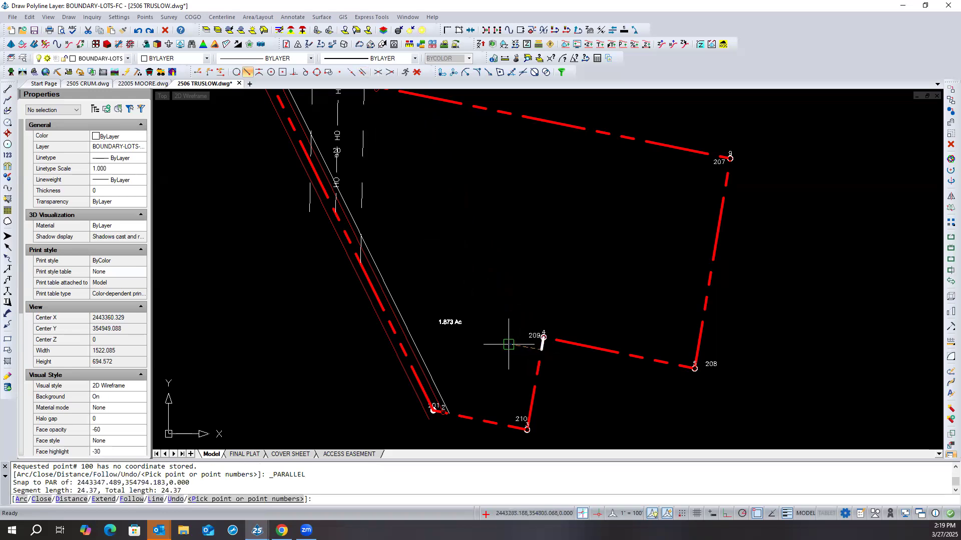
{"action": "type", "text": "u"}
{"action": "key", "text": "Return"}
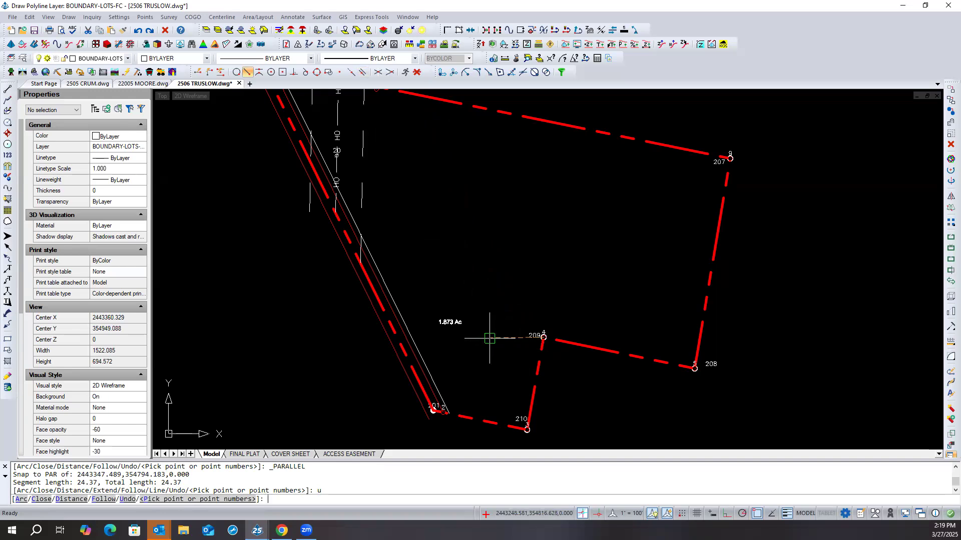
- Try a segment of about 67 ft from point 209 with the Parallel snap on line 209–210, and cancel and undo the polyline
{"action": "right_click", "coordinate": [489, 338], "text": "shift"}
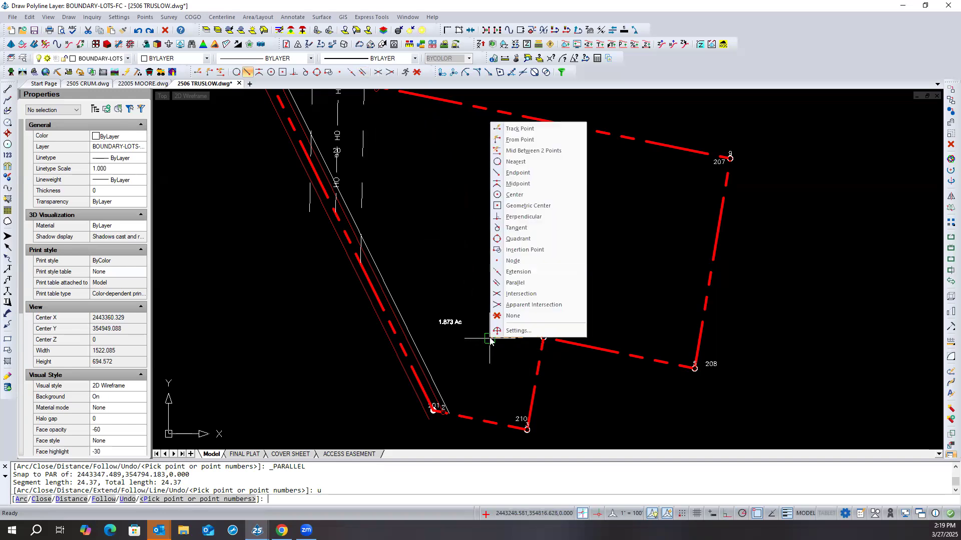
{"action": "left_click", "coordinate": [515, 283]}
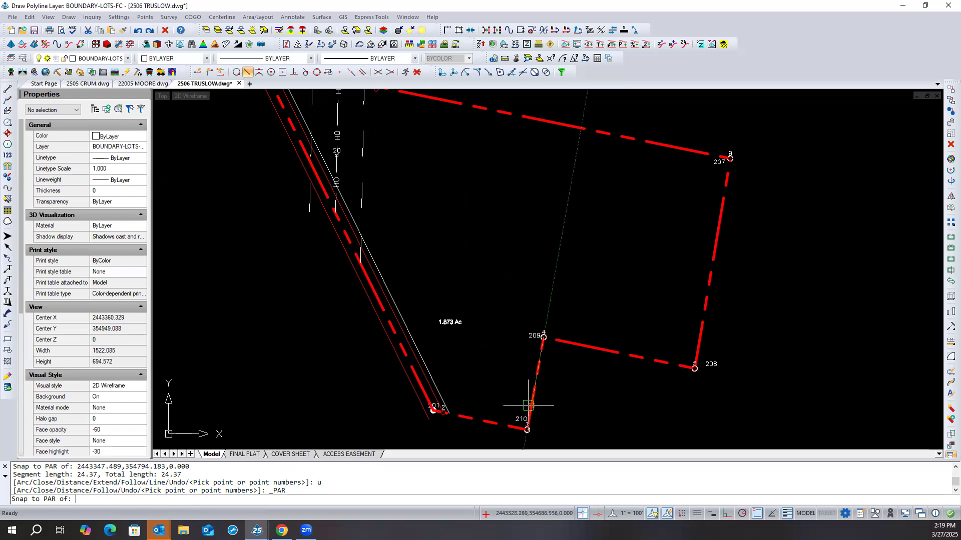
{"action": "left_click", "coordinate": [549, 303]}
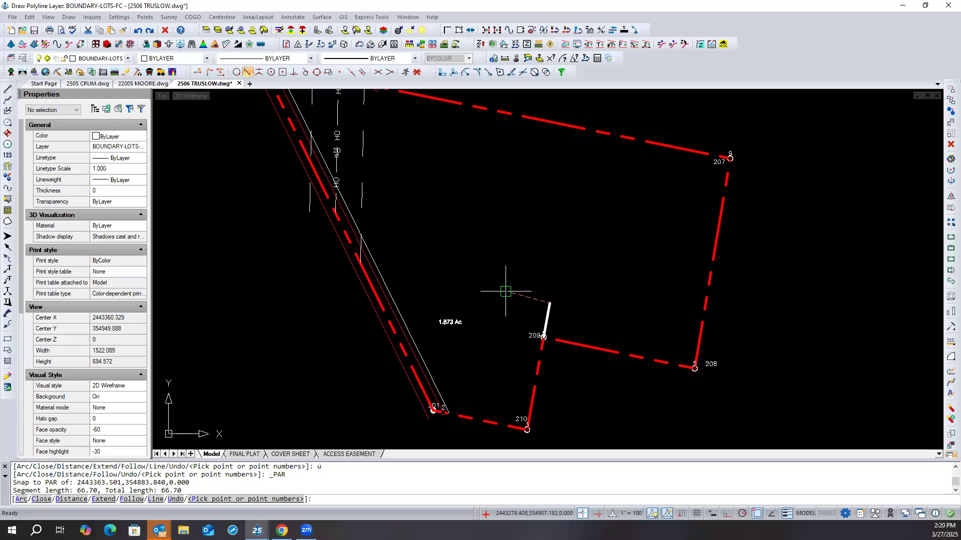
{"action": "key", "text": "Escape"}
{"action": "type", "text": "u"}
{"action": "key", "text": "Return"}
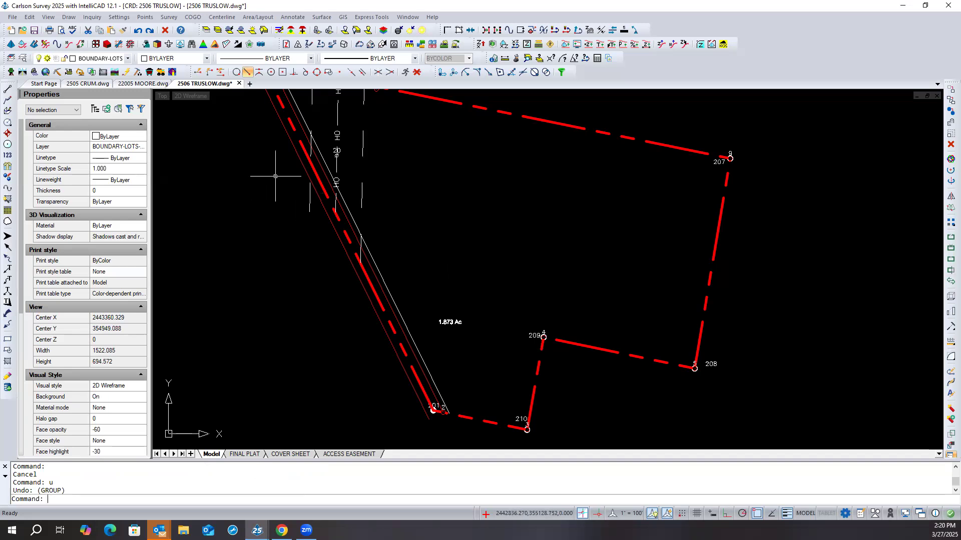
- Start a standard polyline (PLINE) at point 209 and draw a 100 ft segment with the Parallel snap on line 209–210
{"action": "type", "text": "pl"}
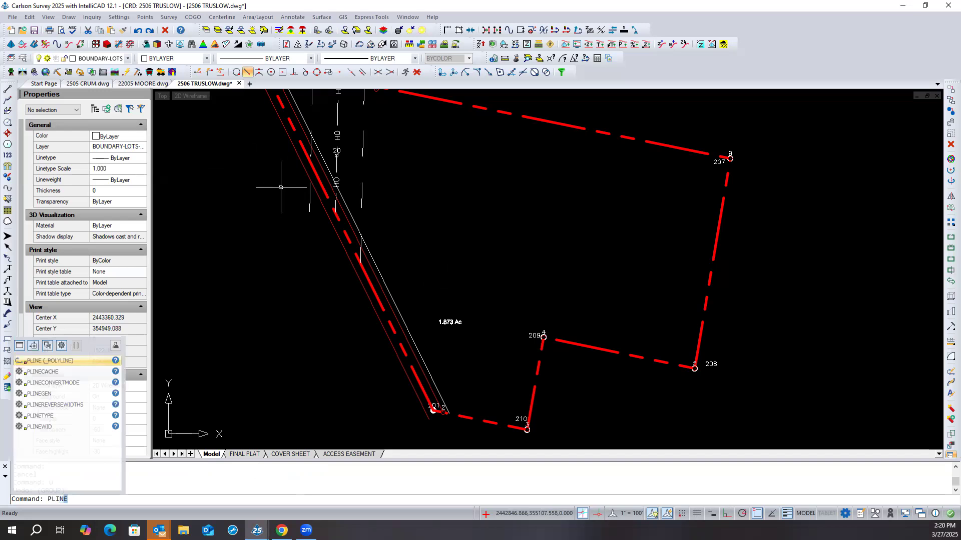
{"action": "key", "text": "Return"}
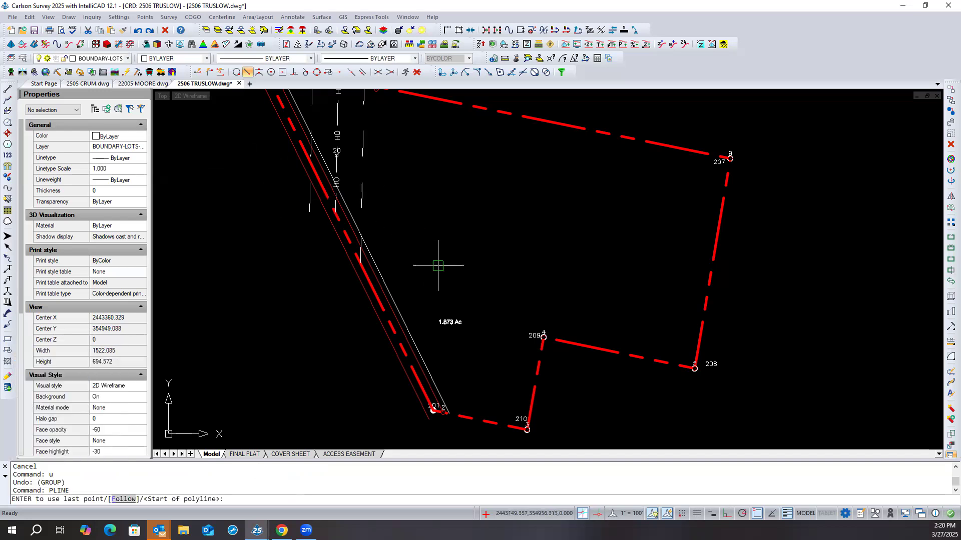
{"action": "left_click", "coordinate": [542, 336]}
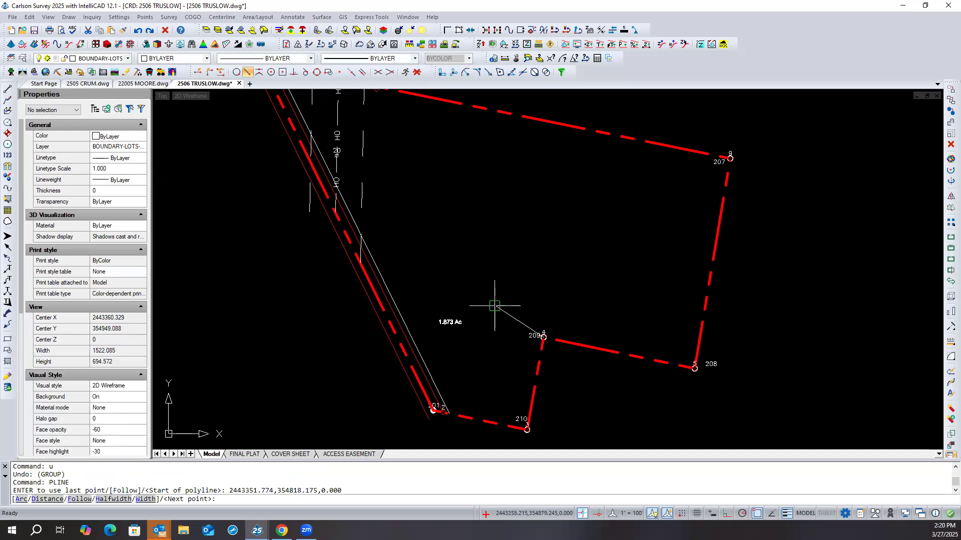
{"action": "left_click", "coordinate": [362, 72]}
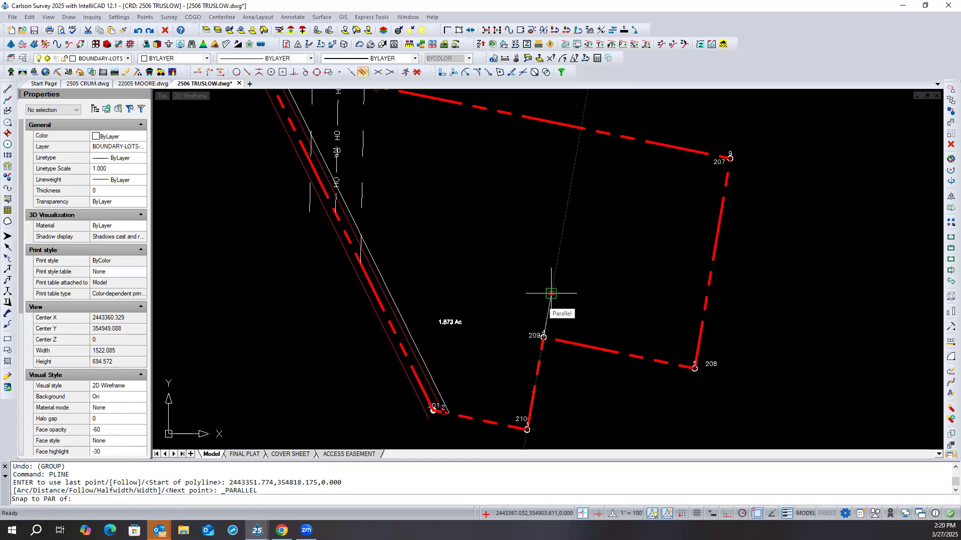
{"action": "type", "text": "100"}
{"action": "key", "text": "Return"}
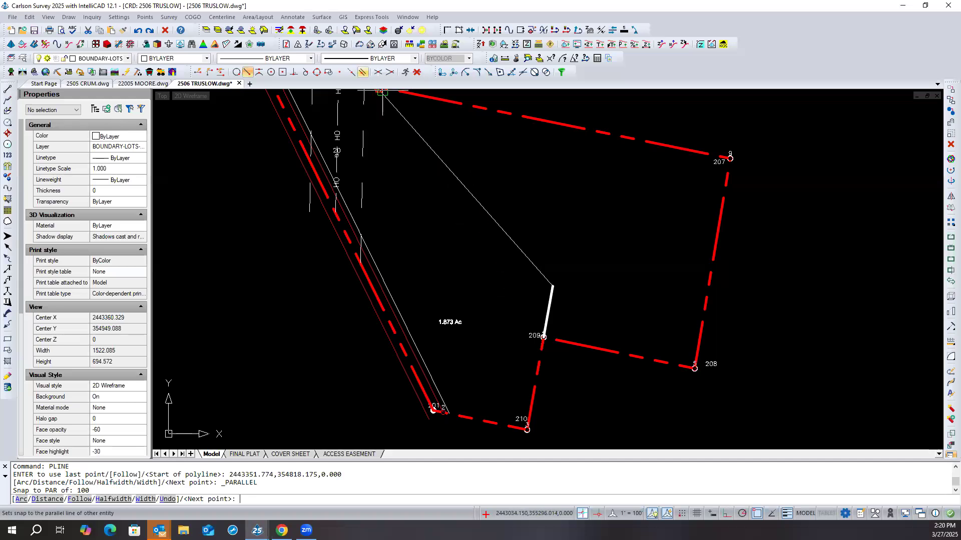
- Continue the polyline westward with a segment snapped parallel to line 201–210, ending it short of the boundary
{"action": "left_click", "coordinate": [363, 72]}
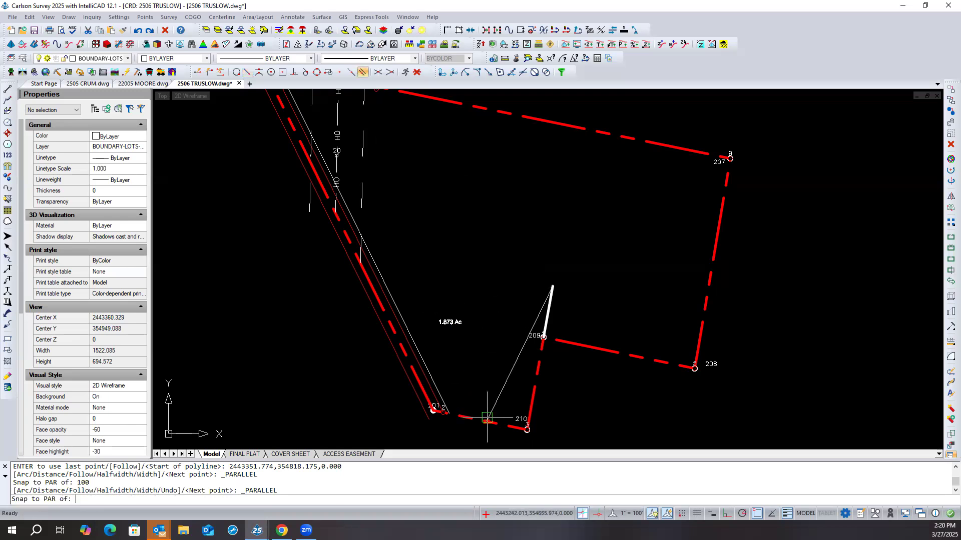
{"action": "right_click", "coordinate": [440, 263], "text": "shift"}
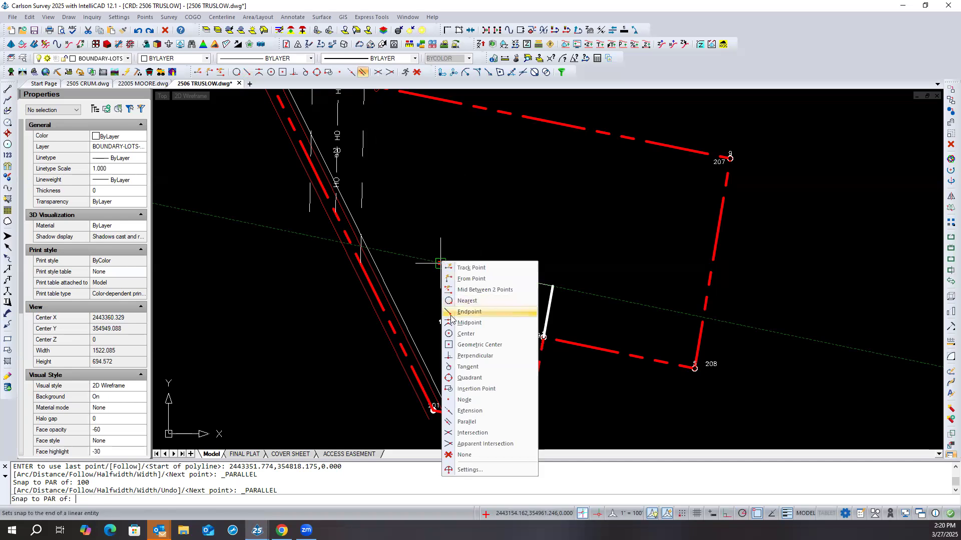
{"action": "left_click", "coordinate": [467, 300]}
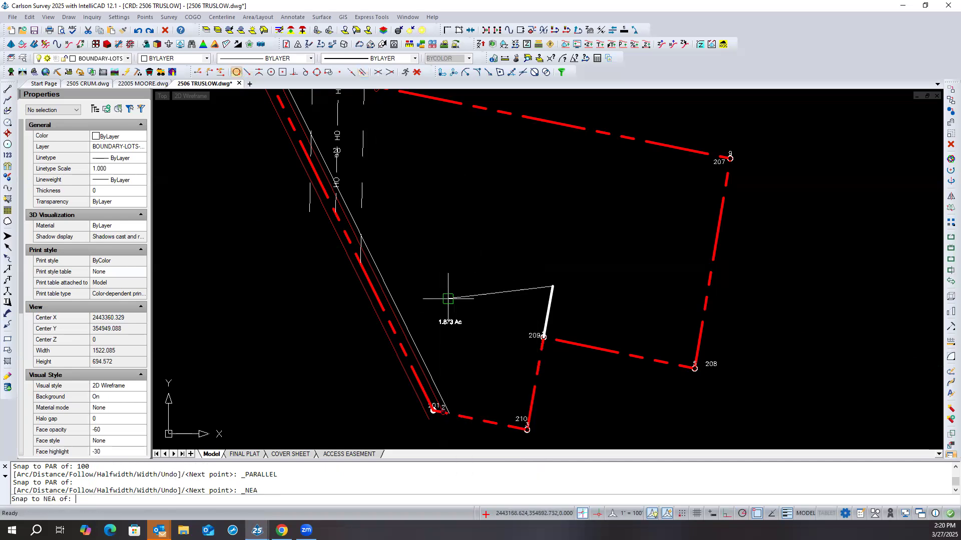
{"action": "right_click", "coordinate": [425, 262], "text": "shift"}
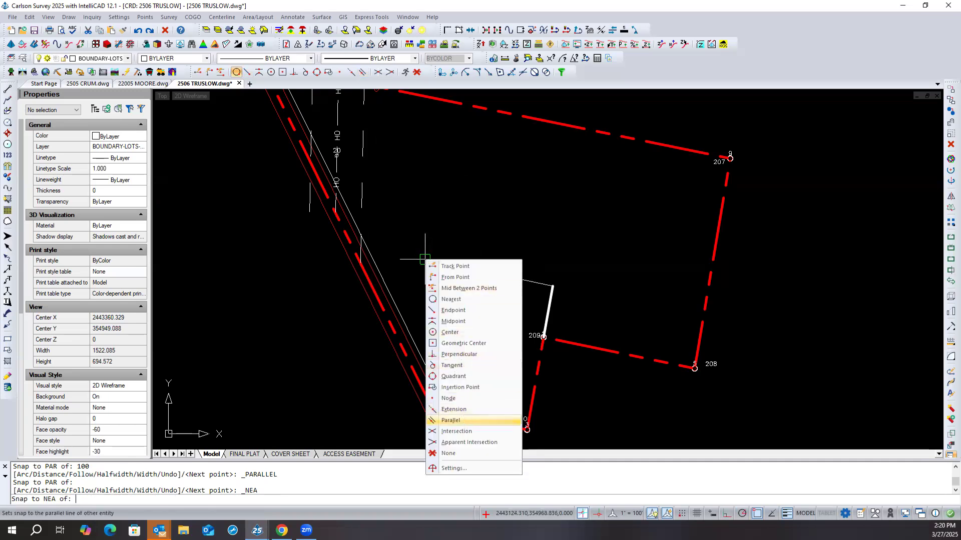
{"action": "left_click", "coordinate": [450, 420]}
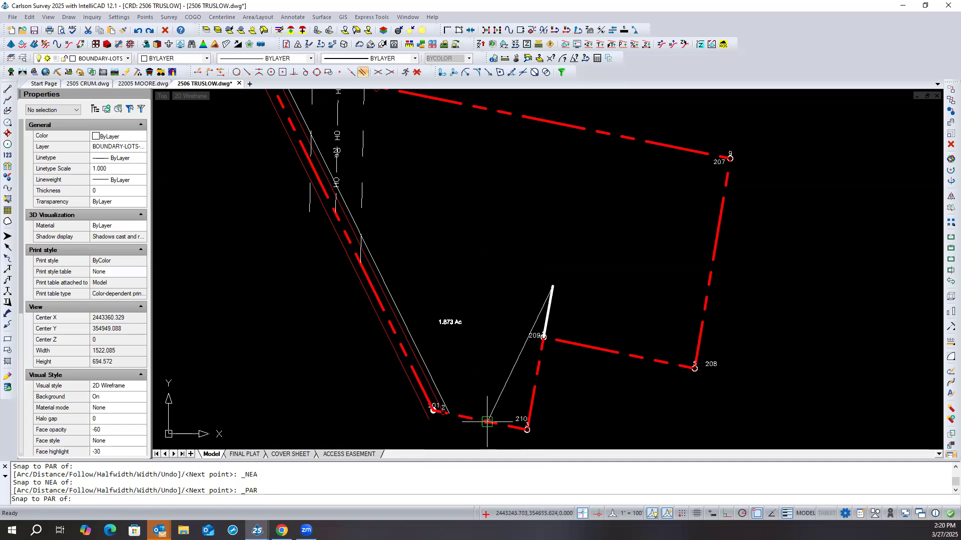
{"action": "mouse_move", "coordinate": [488, 422]}
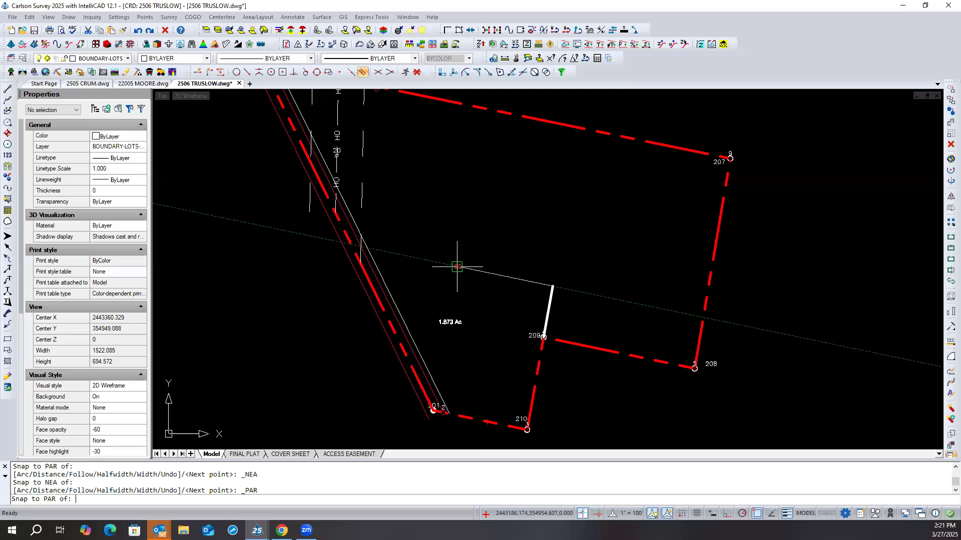
{"action": "left_click", "coordinate": [449, 265]}
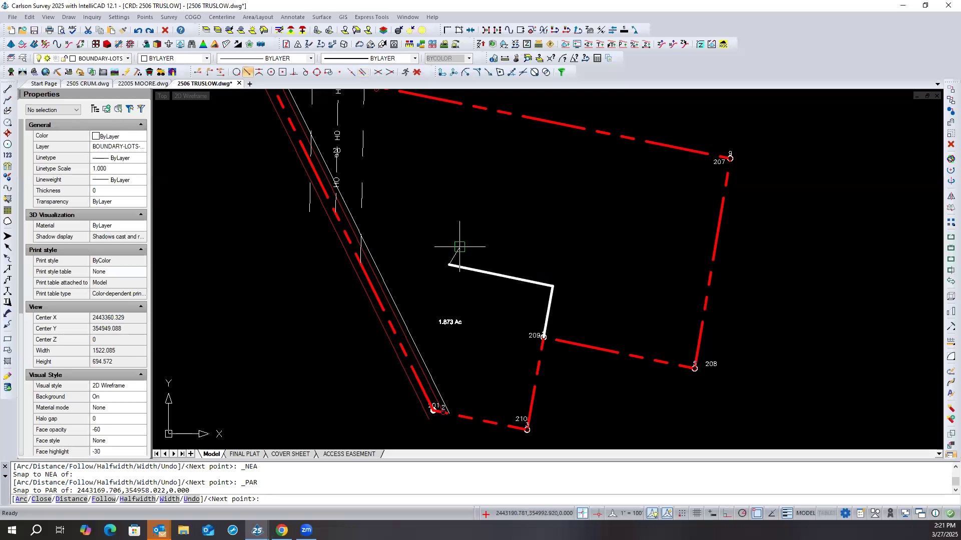
- End the two-segment standard polyline drawn from point 209 and erase it
{"action": "key", "text": "Return"}
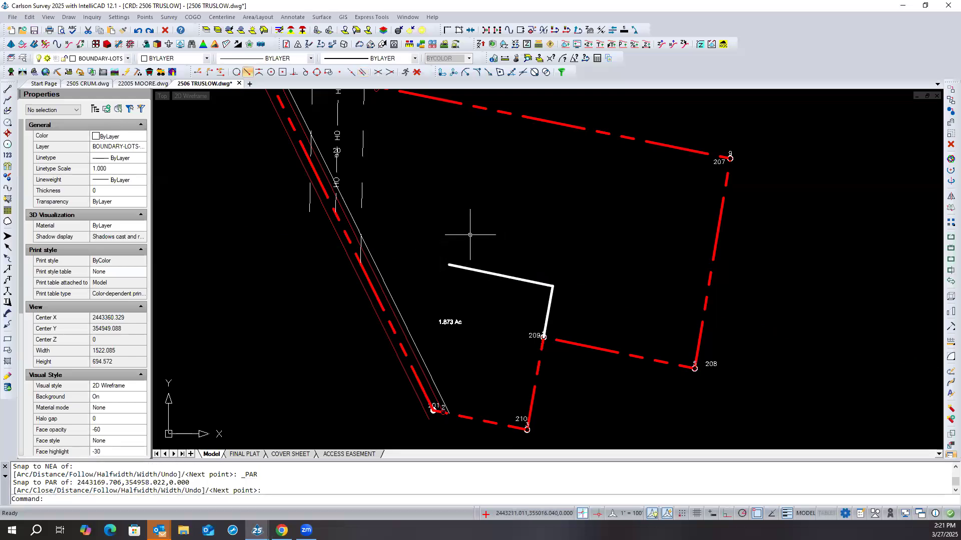
{"action": "left_click", "coordinate": [571, 262]}
{"action": "left_click", "coordinate": [538, 324]}
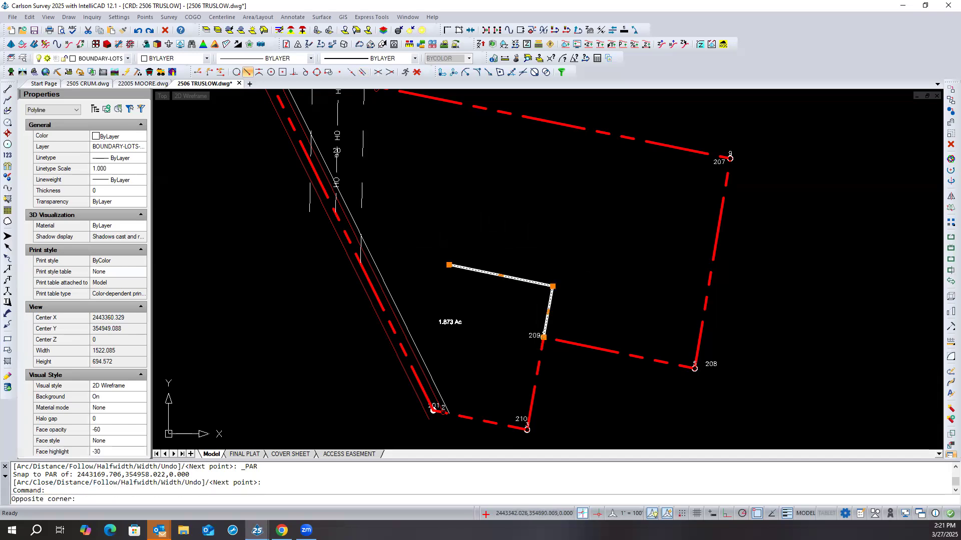
{"action": "key", "text": "Delete"}
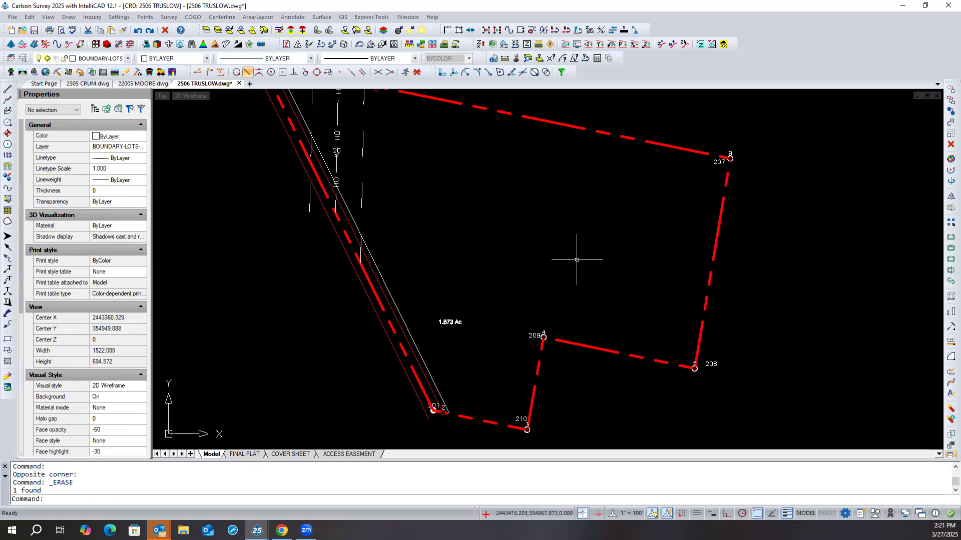
- Try a 2D Polyline (2dp) segment of about 94 ft from point 209 with the Parallel snap on line 209–210, and erase it
{"action": "type", "text": "2dp"}
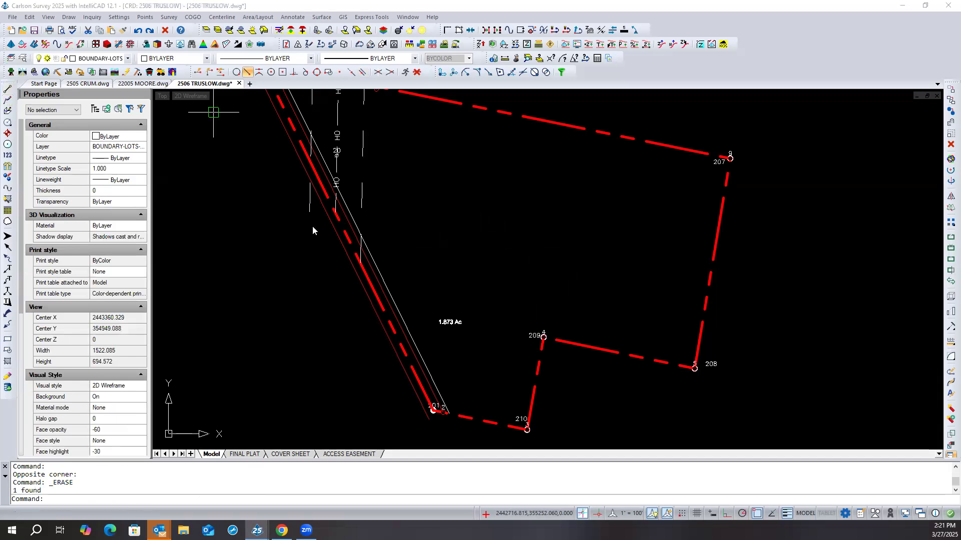
{"action": "key", "text": "Return"}
{"action": "left_click", "coordinate": [403, 354]}
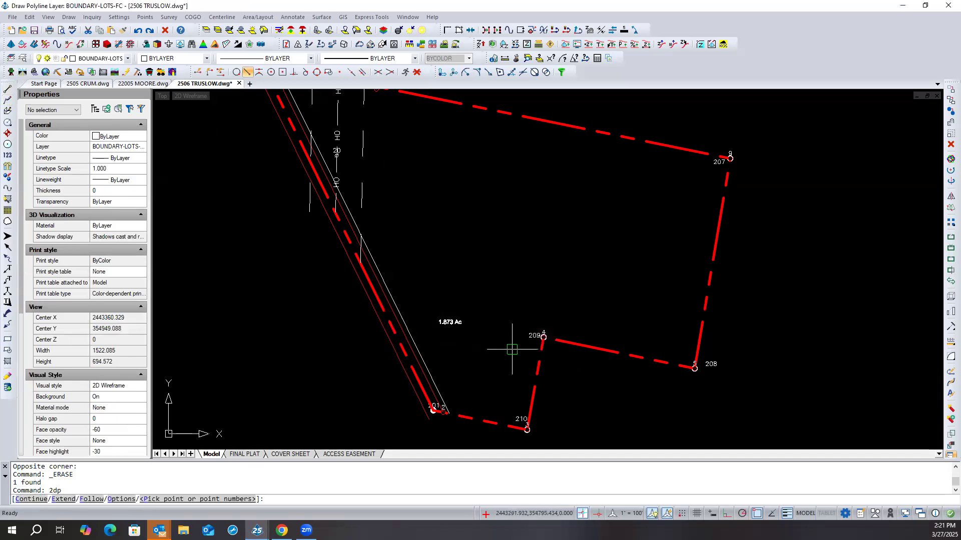
{"action": "left_click", "coordinate": [539, 350]}
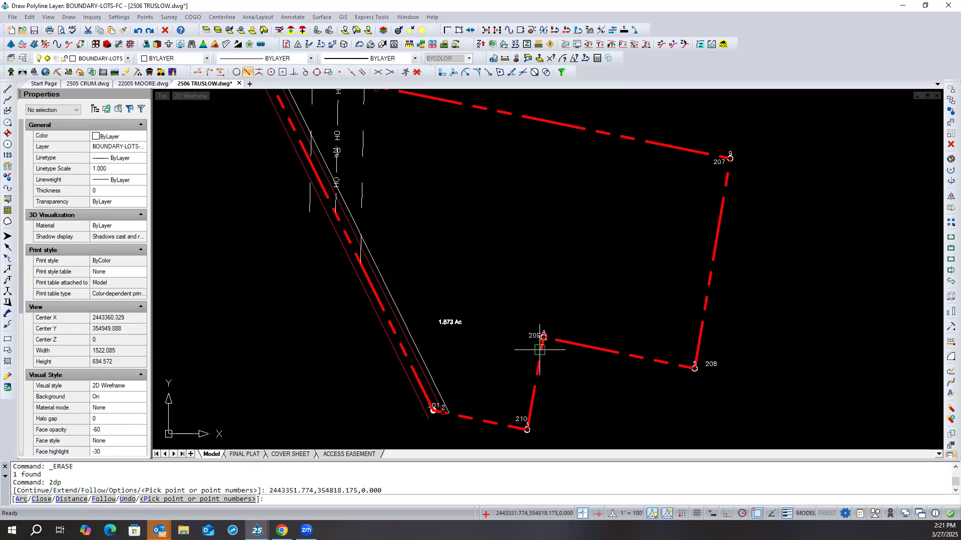
{"action": "left_click", "coordinate": [363, 72]}
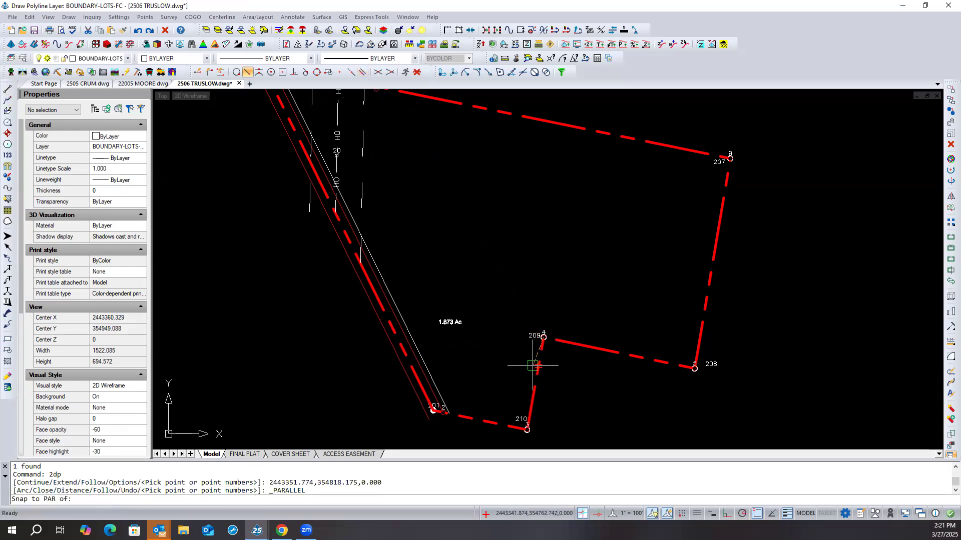
{"action": "left_click", "coordinate": [551, 289]}
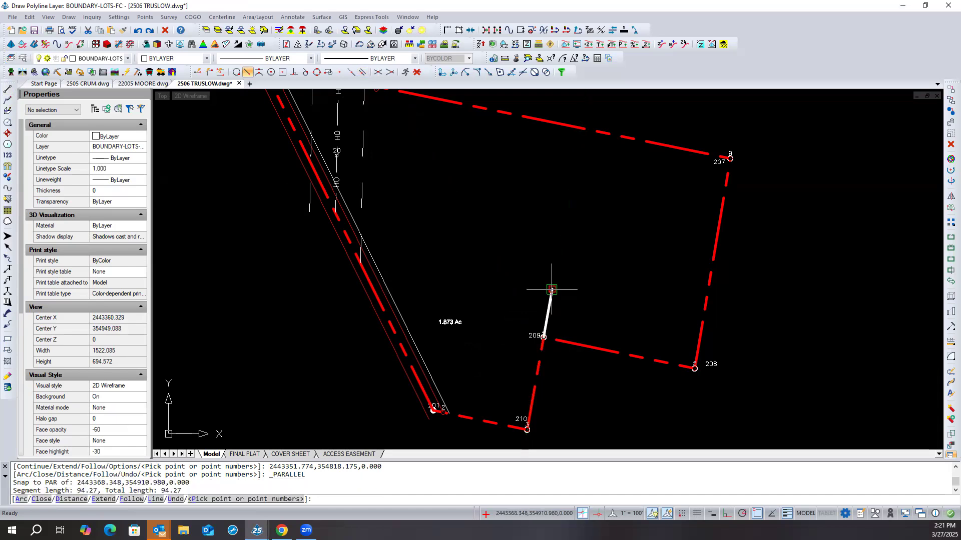
{"action": "key", "text": "Return"}
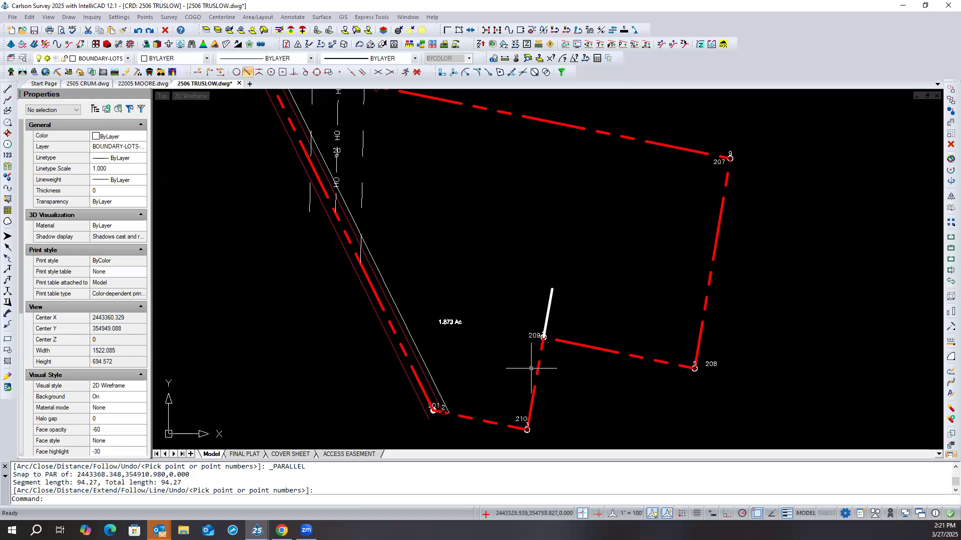
{"action": "left_click", "coordinate": [550, 303]}
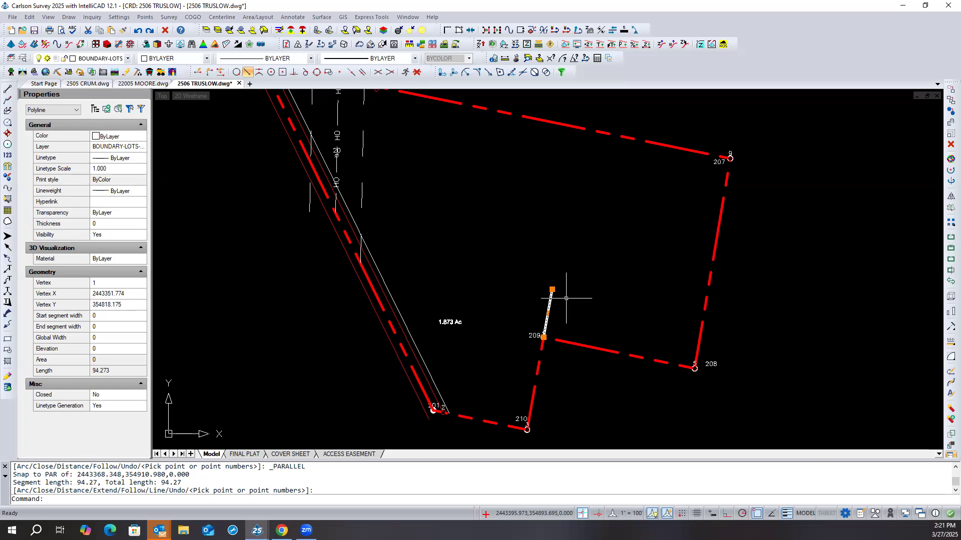
{"action": "key", "text": "Delete"}
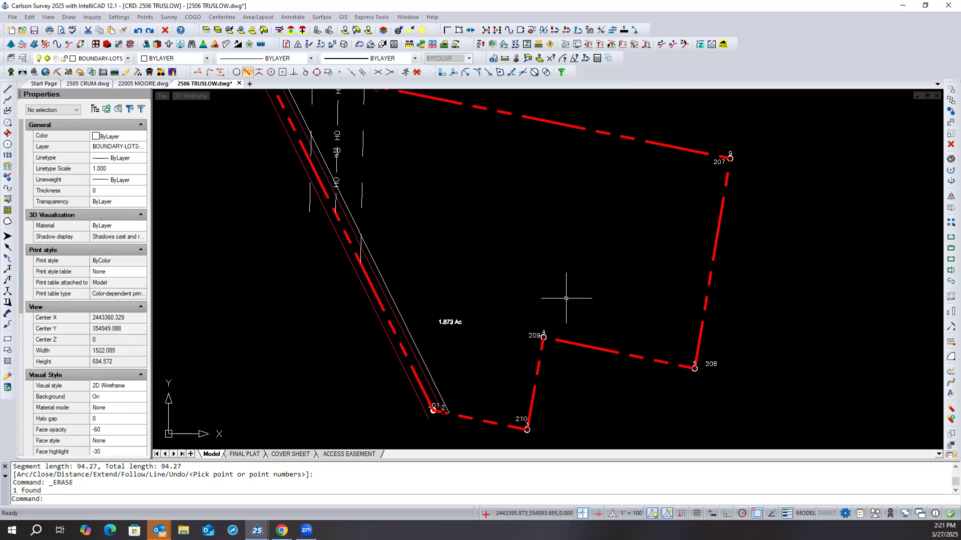
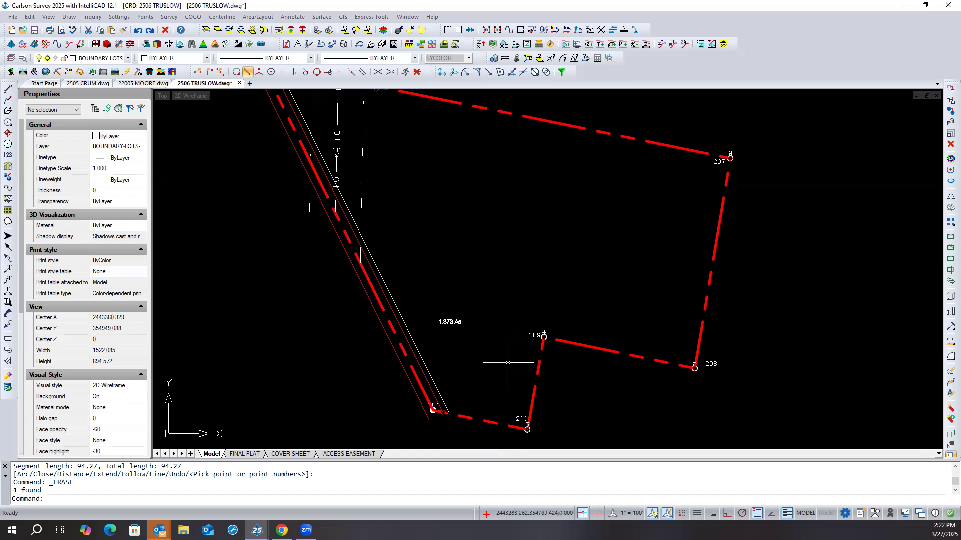
- Start a 2D Polyline at point 209 and draw a 100 ft segment by Distance, using the Line direction parallel to line 209–210
{"action": "left_click", "coordinate": [8, 99]}
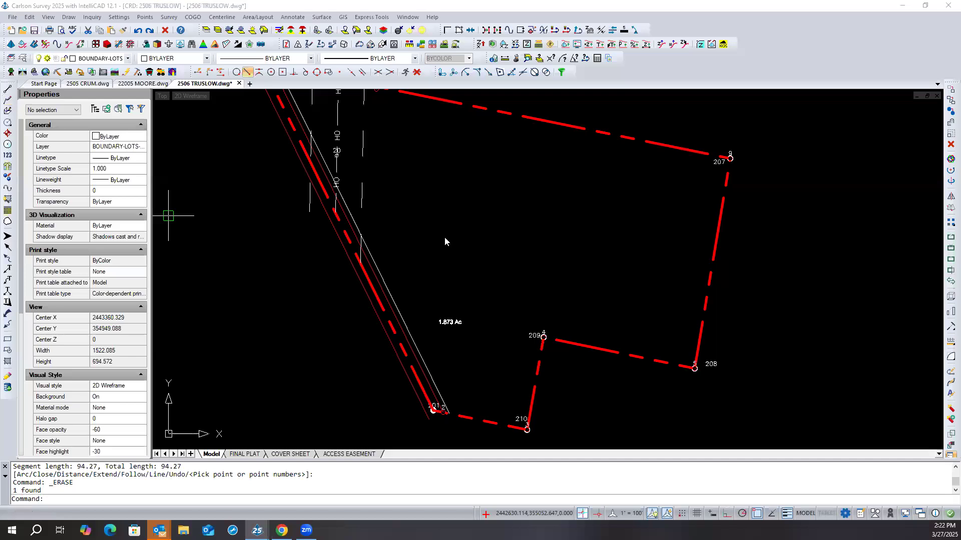
{"action": "left_click", "coordinate": [401, 354]}
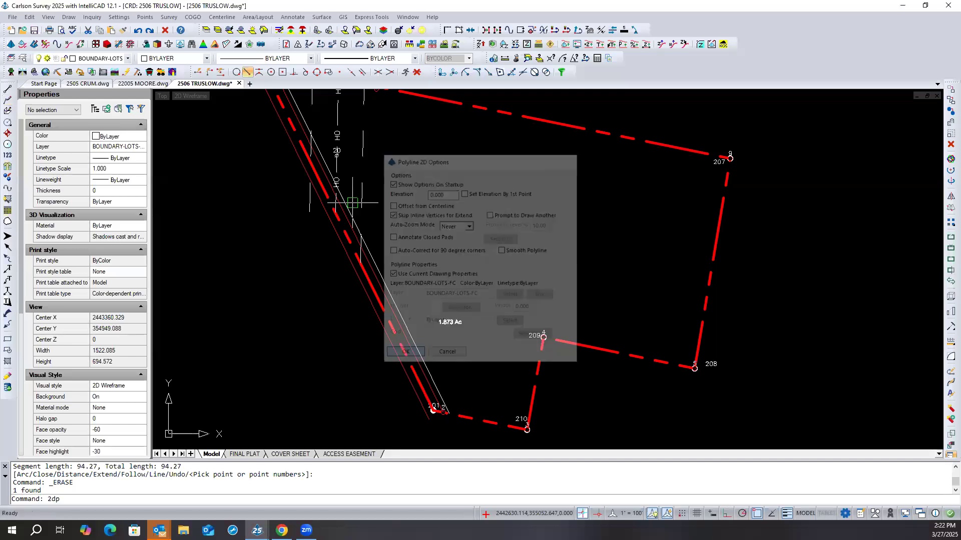
{"action": "left_click", "coordinate": [543, 353]}
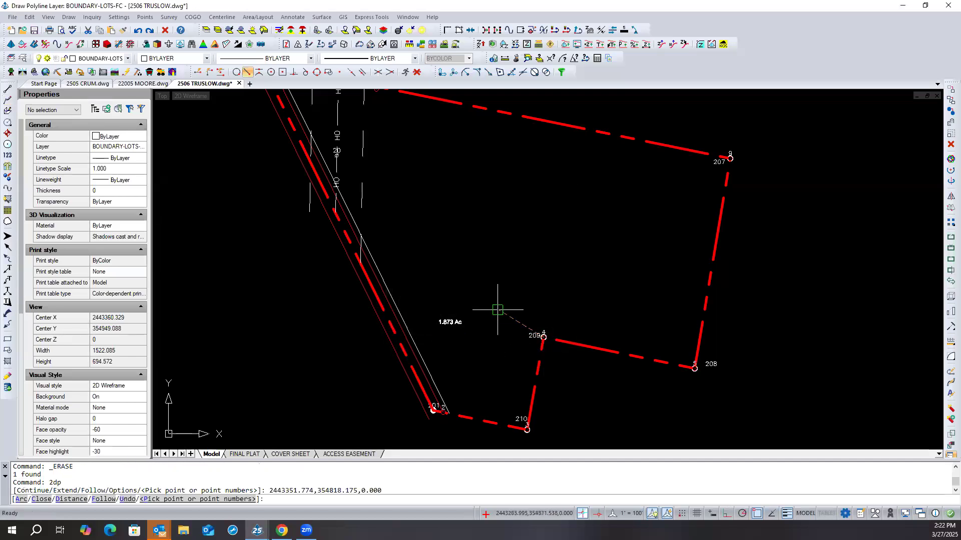
{"action": "type", "text": "d"}
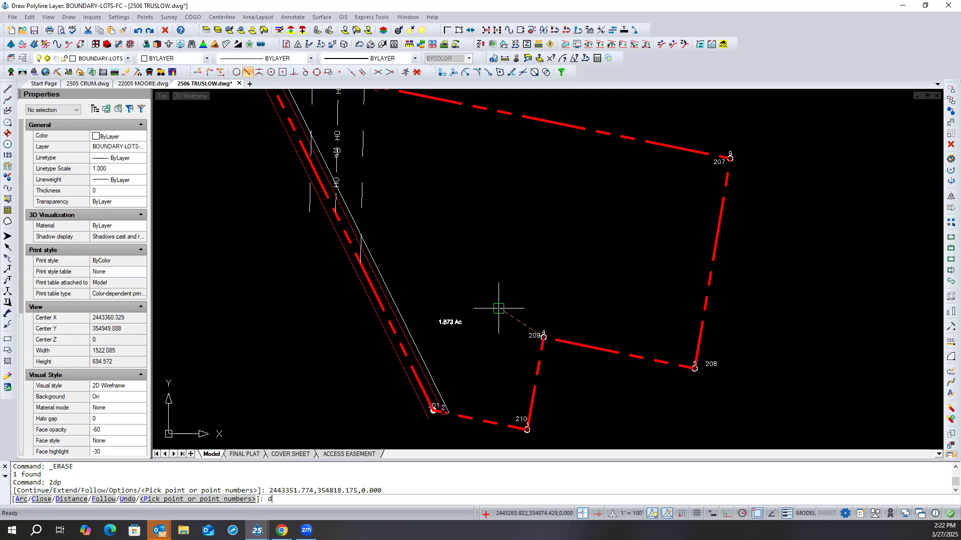
{"action": "key", "text": "Return"}
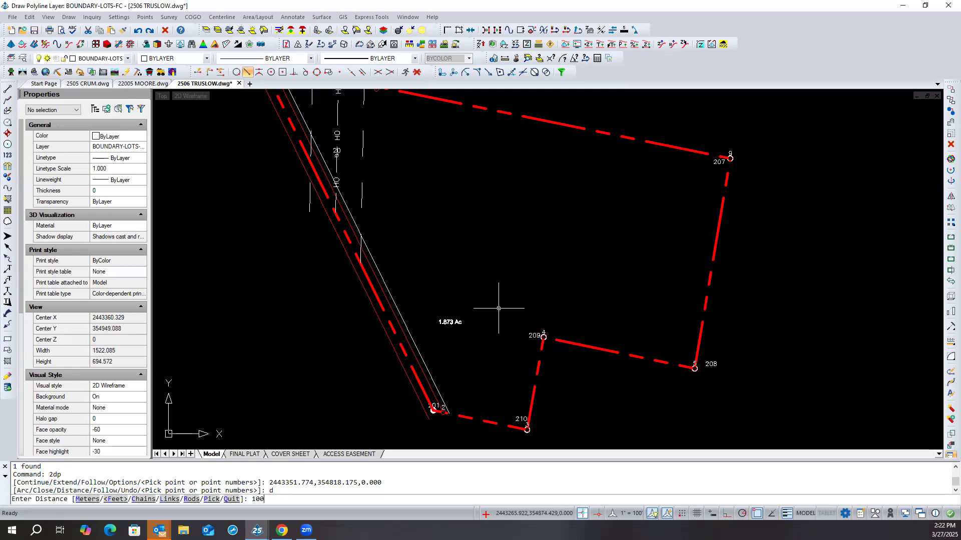
{"action": "type", "text": "100"}
{"action": "key", "text": "Return"}
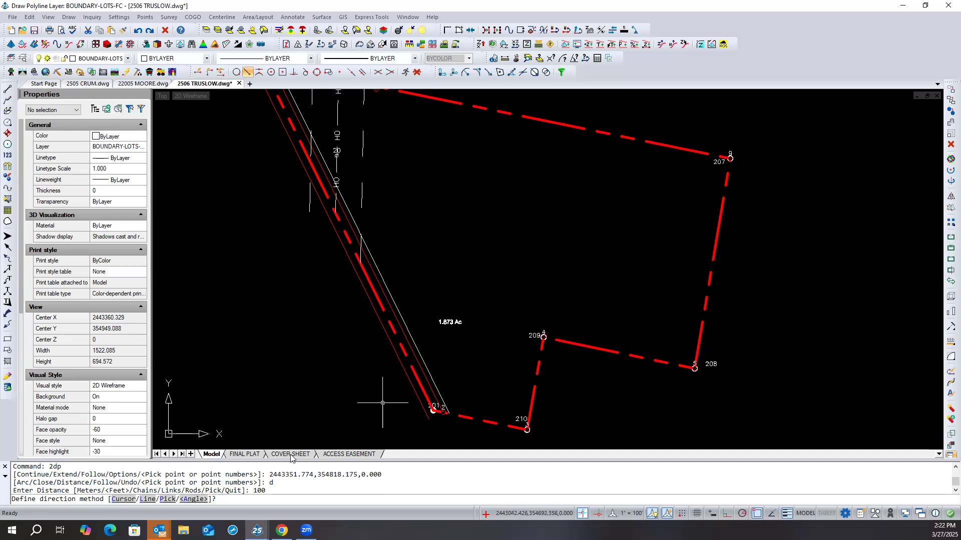
{"action": "type", "text": "L"}
{"action": "key", "text": "Return"}
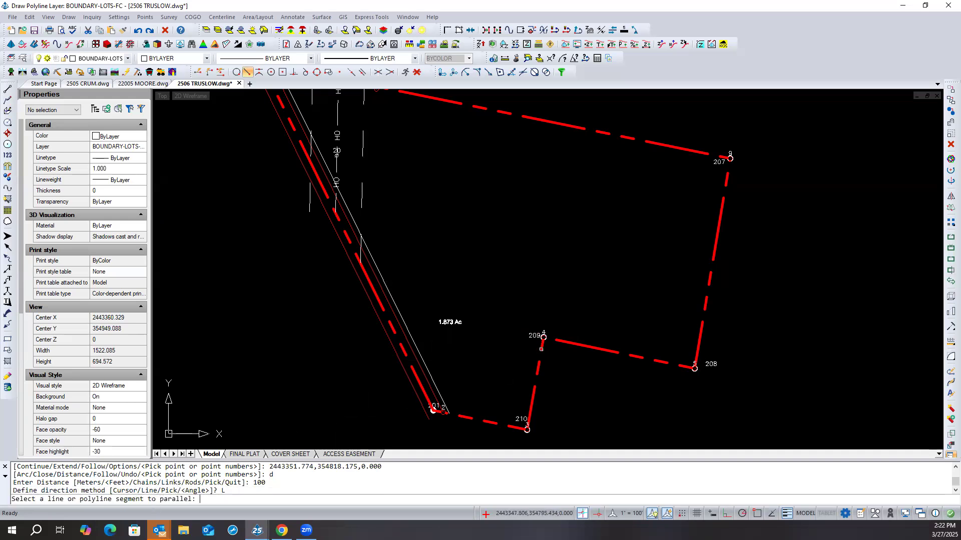
{"action": "left_click", "coordinate": [541, 348]}
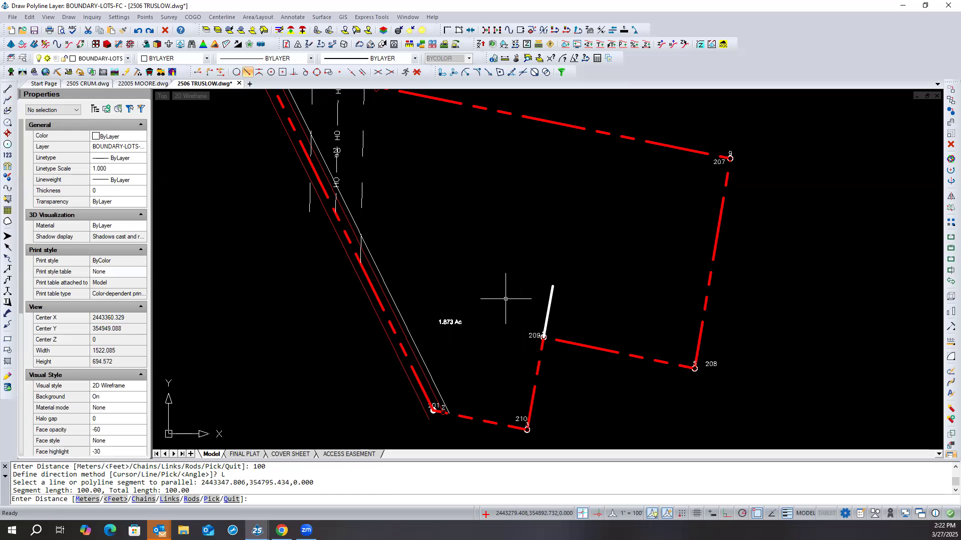
- Continue the 2D Polyline westward with a 100 ft segment parallel to line 201–210, and end the polyline
{"action": "type", "text": "d"}
{"action": "key", "text": "Return"}
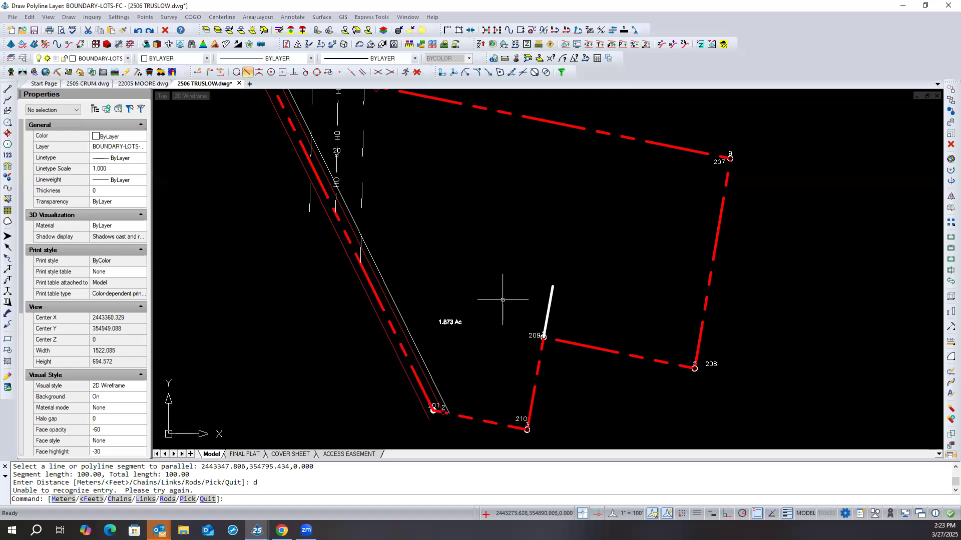
{"action": "key", "text": "Return"}
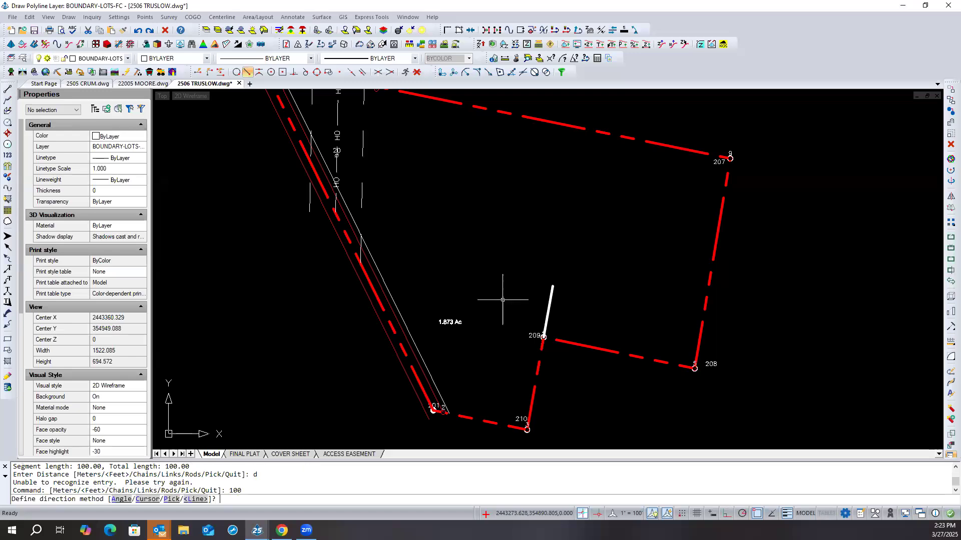
{"action": "type", "text": "L"}
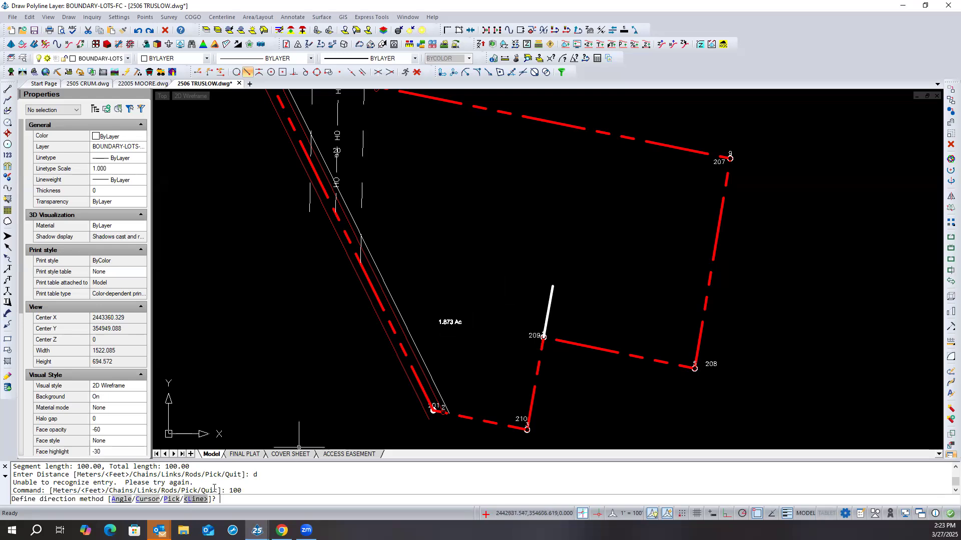
{"action": "key", "text": "Return"}
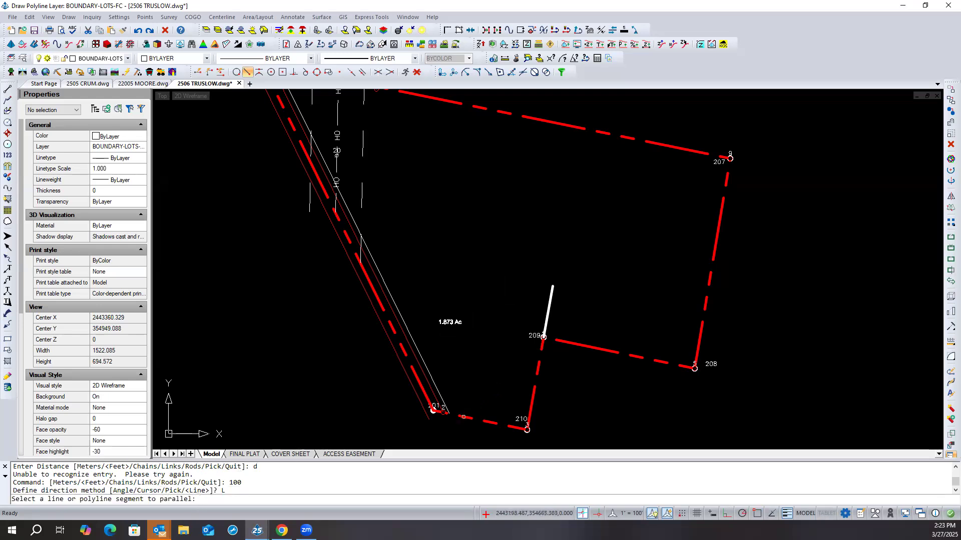
{"action": "left_click", "coordinate": [460, 416]}
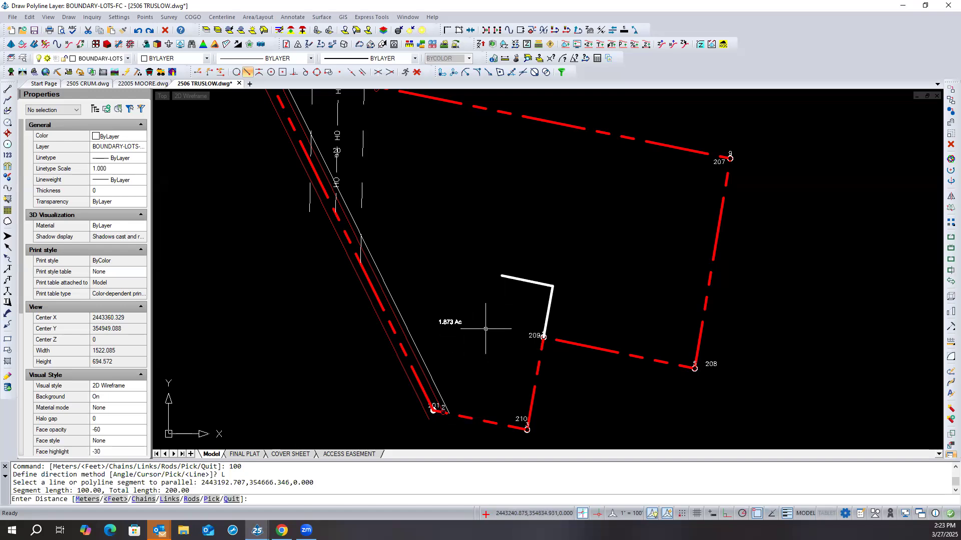
{"action": "type", "text": "q"}
{"action": "key", "text": "Return"}
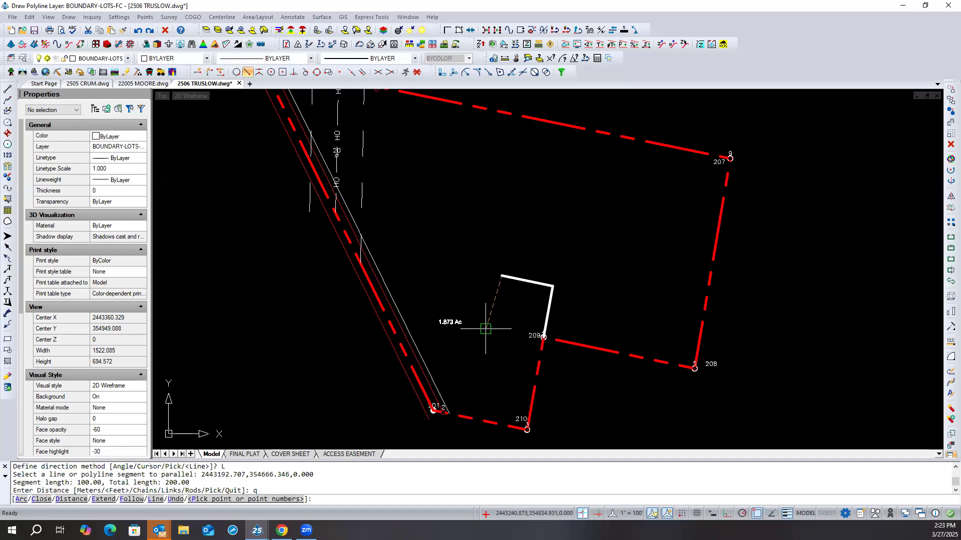
{"action": "key", "text": "Return"}
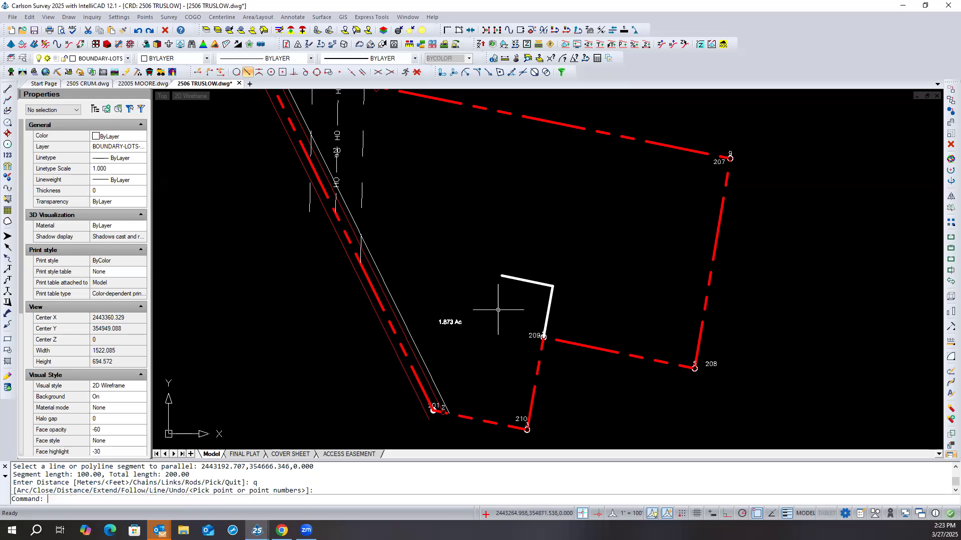
- Extend the new polyline's west segment to the western boundary line and check the extended polyline by selecting it
{"action": "left_click", "coordinate": [383, 300]}
{"action": "right_click", "coordinate": [421, 260]}
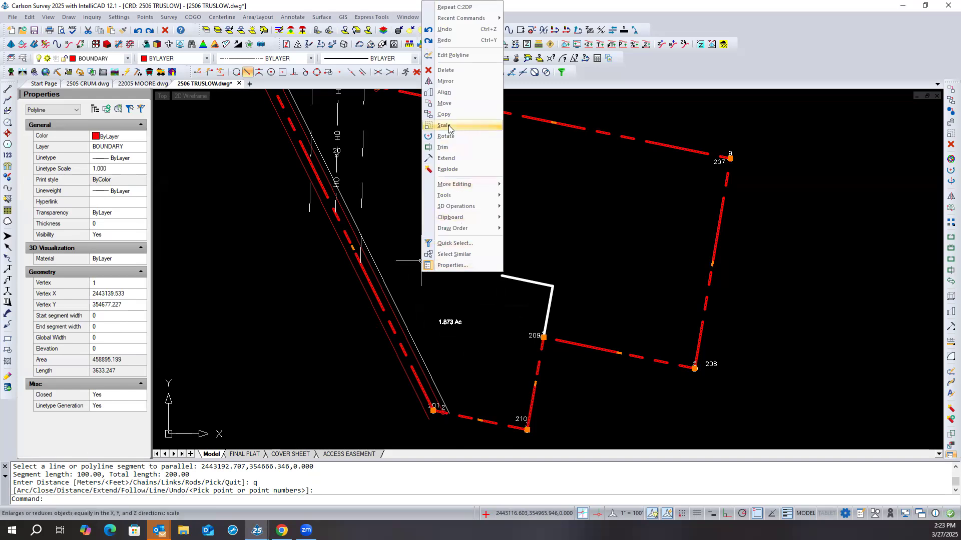
{"action": "left_click", "coordinate": [447, 159]}
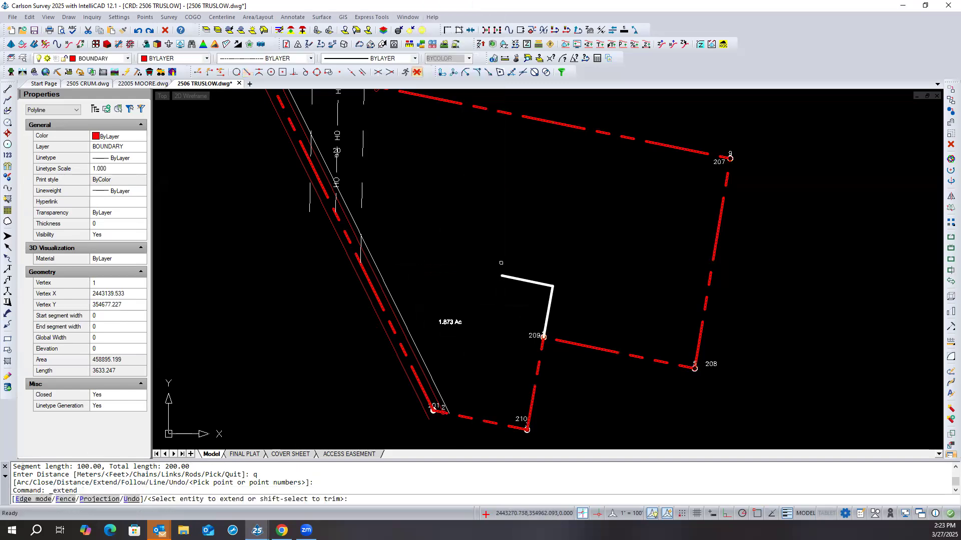
{"action": "left_click", "coordinate": [502, 276]}
{"action": "key", "text": "Return"}
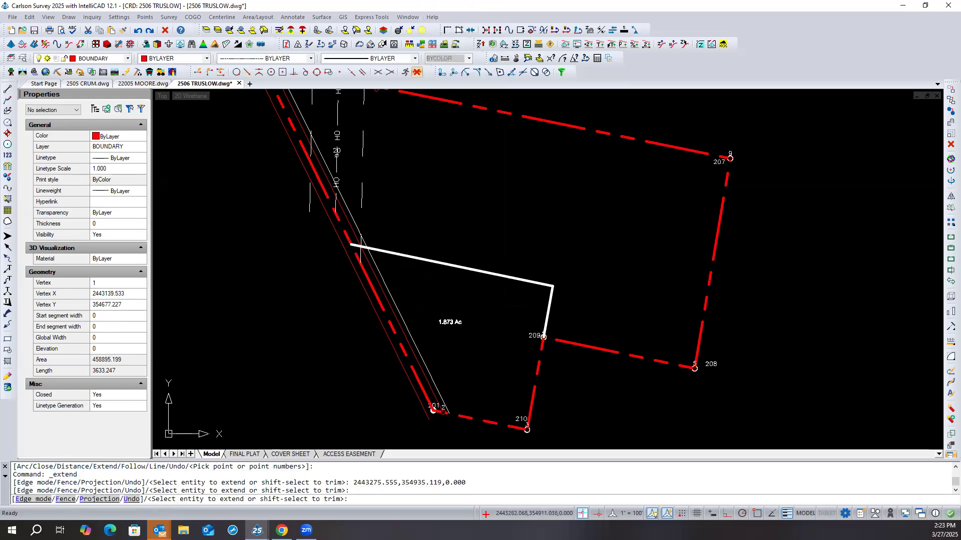
{"action": "left_click", "coordinate": [550, 297]}
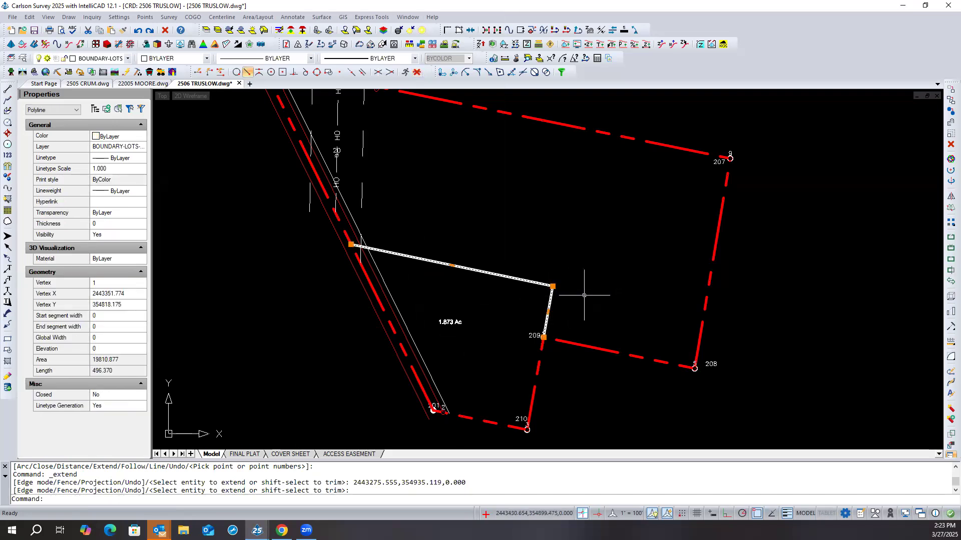
{"action": "key", "text": "Escape"}
{"action": "key", "text": "Escape"}
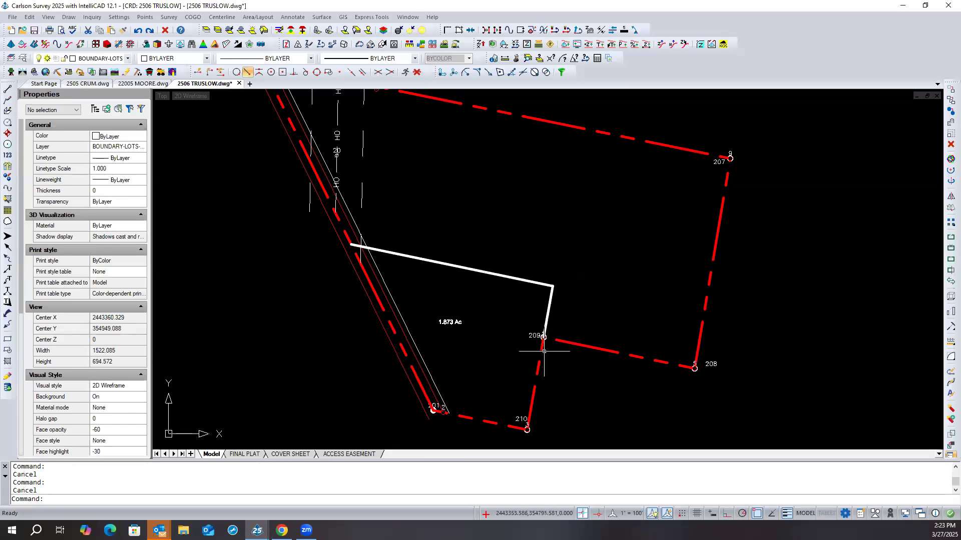
- Erase the two-segment 2D polyline running from point 209 to the western boundary
{"action": "left_click", "coordinate": [562, 281]}
{"action": "left_click", "coordinate": [537, 292]}
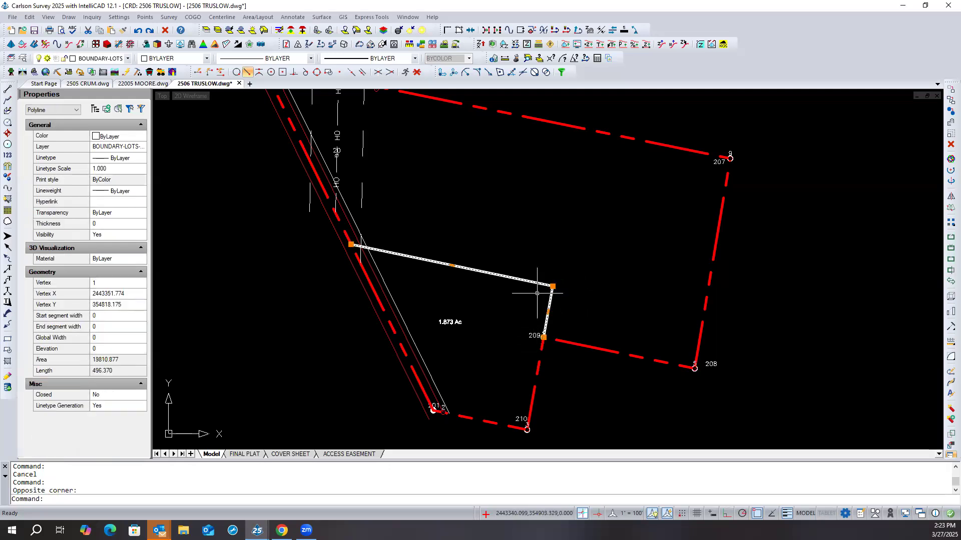
{"action": "key", "text": "Delete"}
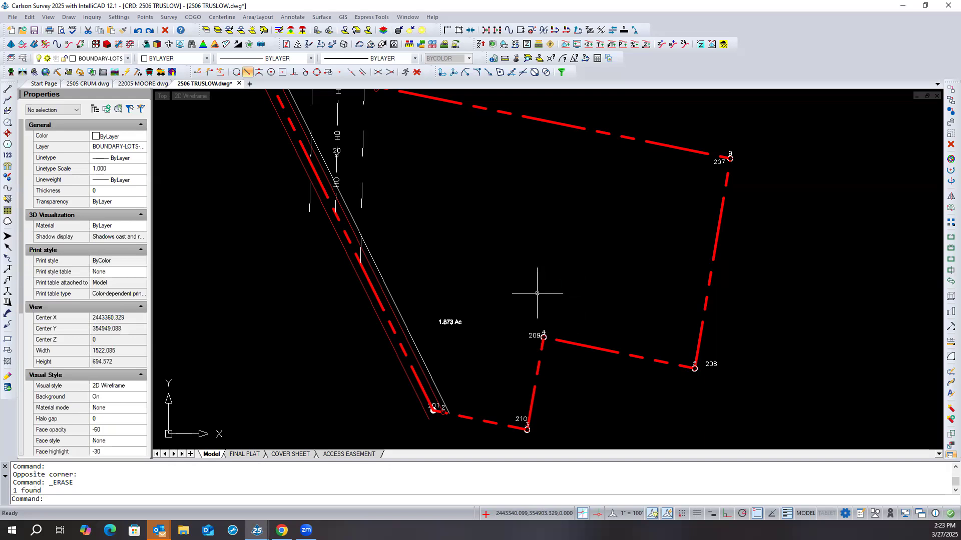
- Draw a single-segment 2D Polyline from point 209, 100 ft long and parallel to line 209–210, and end it
{"action": "right_click", "coordinate": [422, 304]}
{"action": "mouse_move", "coordinate": [478, 319]}
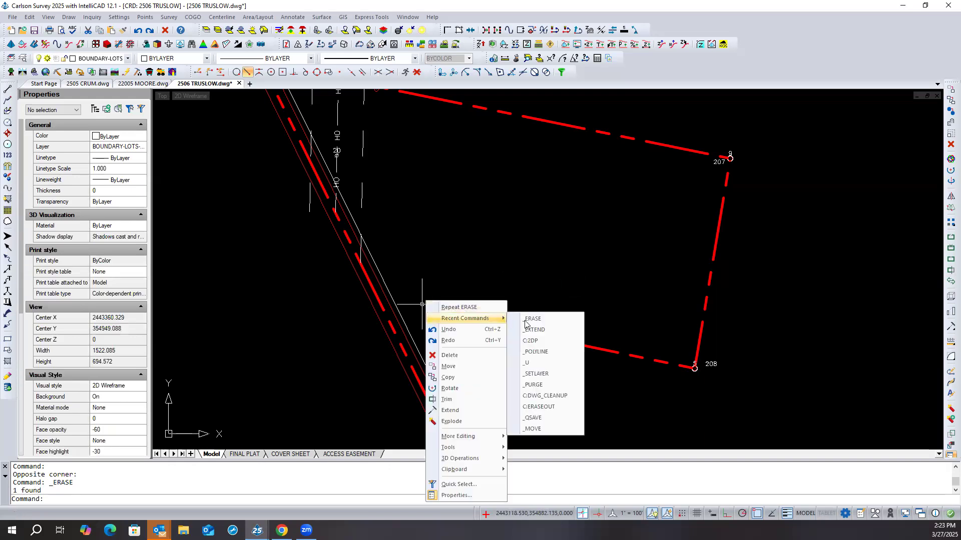
{"action": "left_click", "coordinate": [557, 345]}
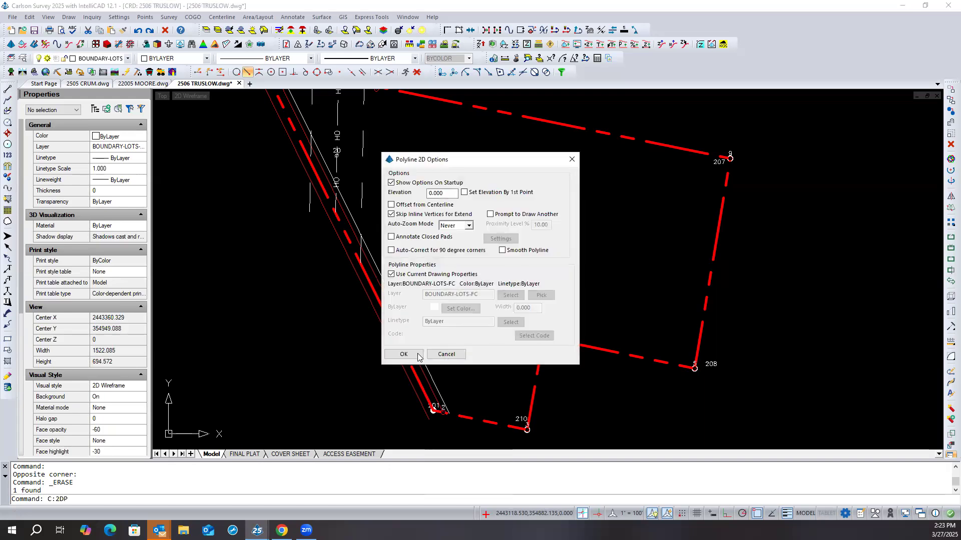
{"action": "left_click", "coordinate": [403, 353]}
{"action": "left_click", "coordinate": [543, 337]}
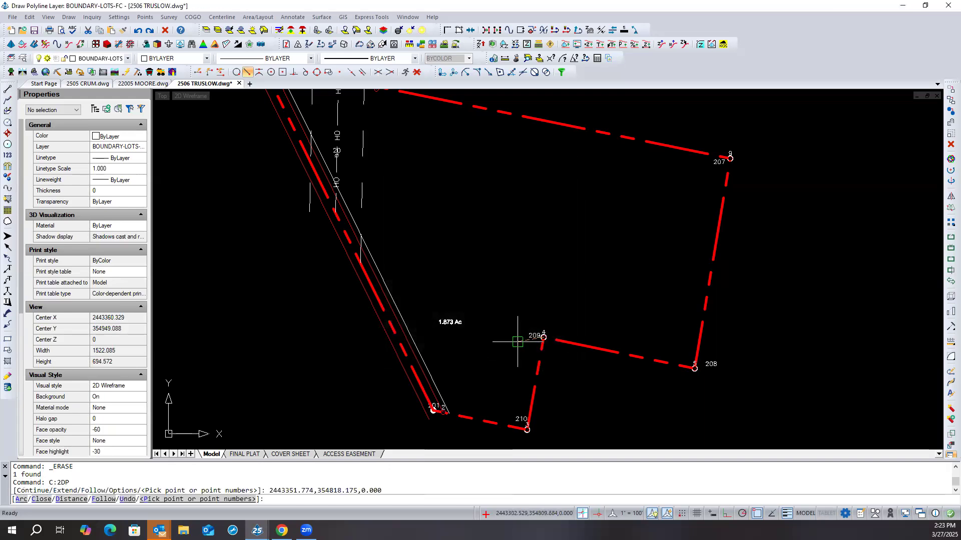
{"action": "type", "text": "d"}
{"action": "key", "text": "Return"}
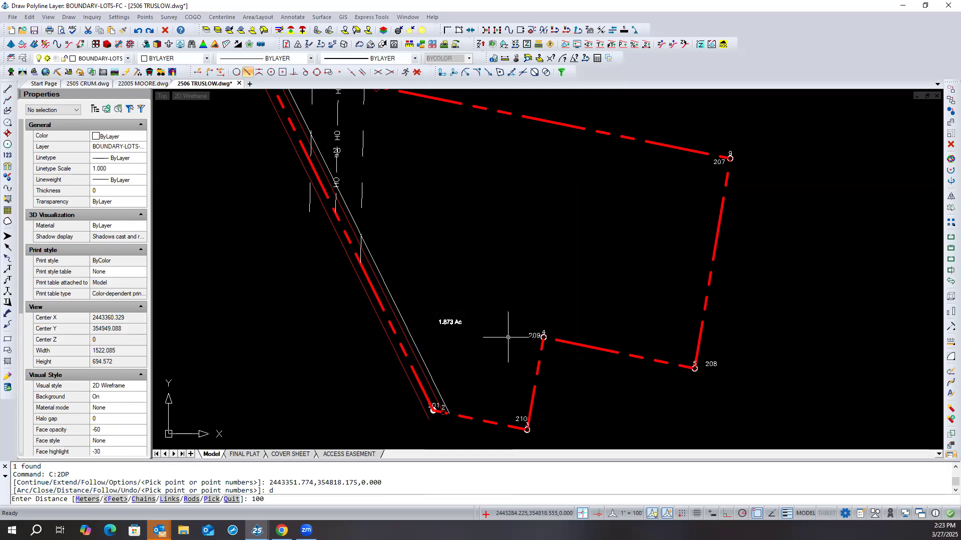
{"action": "key", "text": "Return"}
{"action": "key", "text": "Return"}
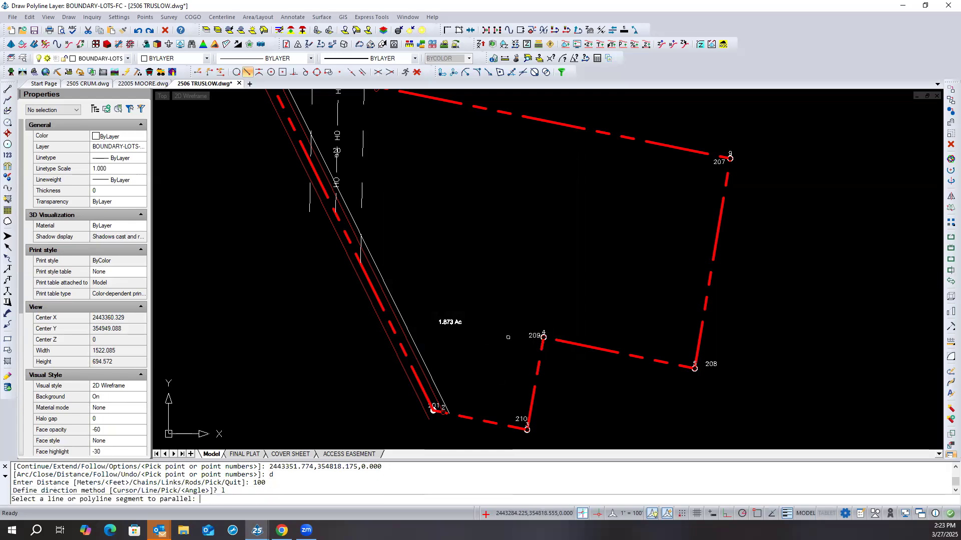
{"action": "left_click", "coordinate": [542, 349]}
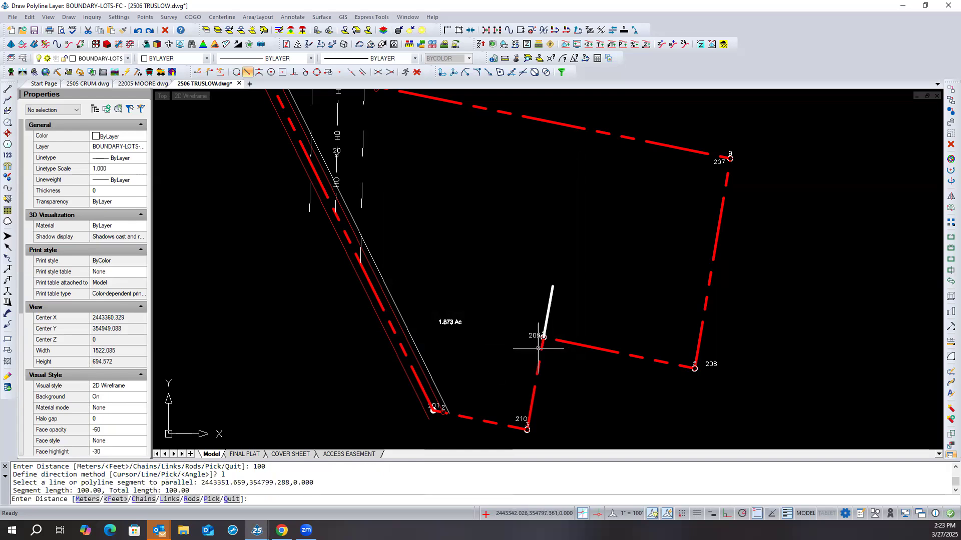
{"action": "key", "text": "Return"}
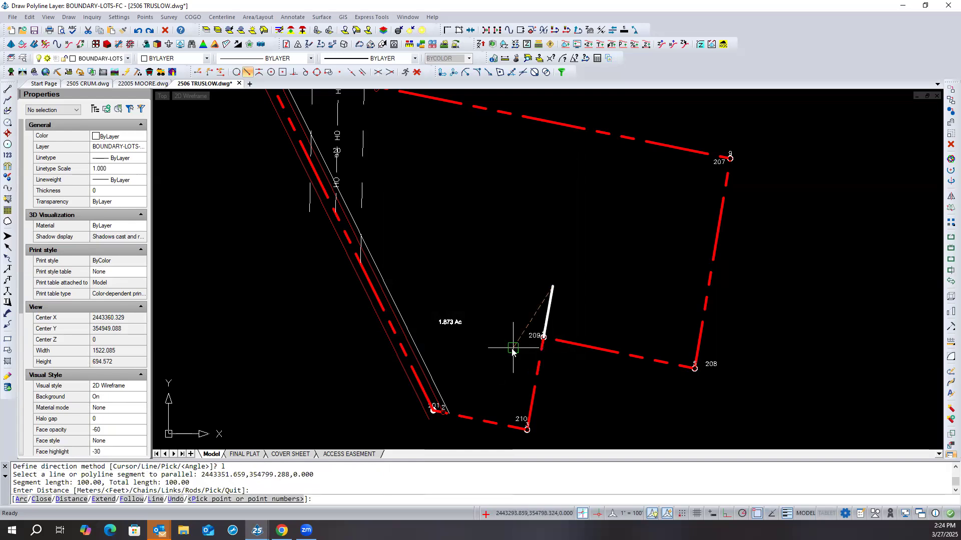
{"action": "key", "text": "Return"}
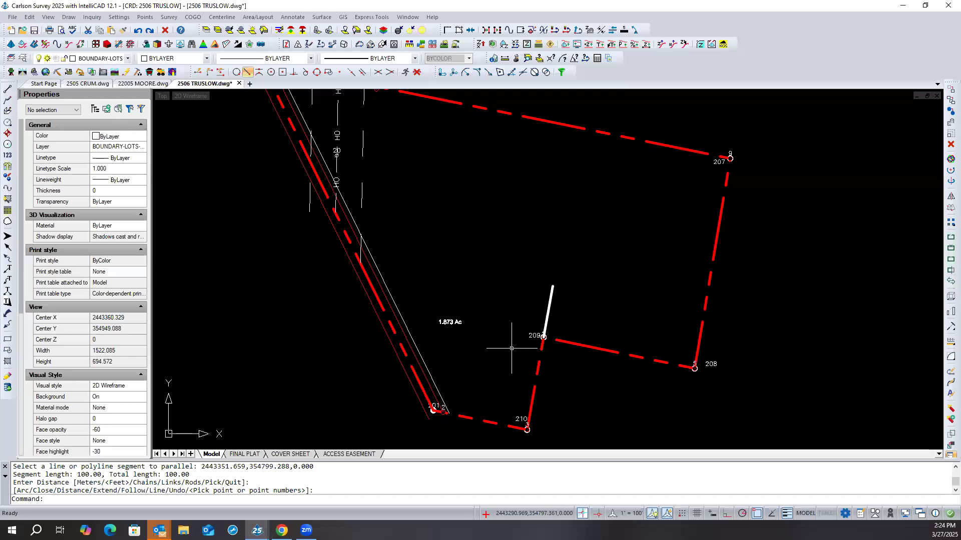
- Draw a separate 2D Polyline from the north end of the new 100 ft segment, 100 ft long and parallel to line 201–210, and end it
{"action": "key", "text": "Return"}
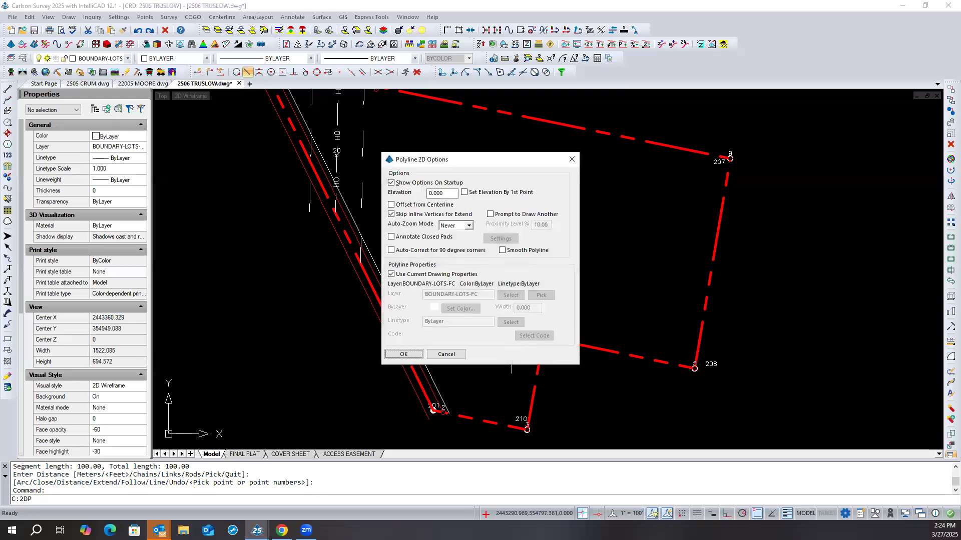
{"action": "key", "text": "Return"}
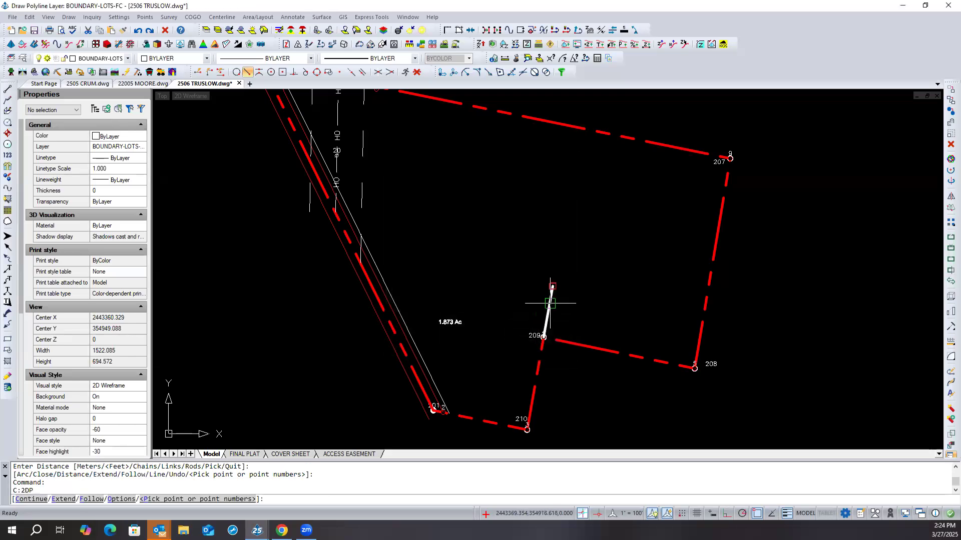
{"action": "left_click", "coordinate": [552, 287]}
{"action": "type", "text": "d"}
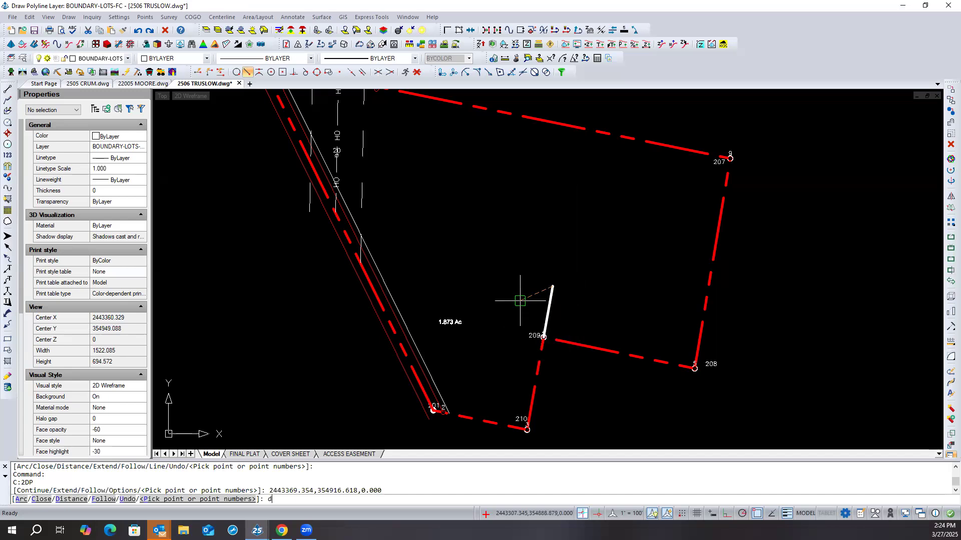
{"action": "key", "text": "Return"}
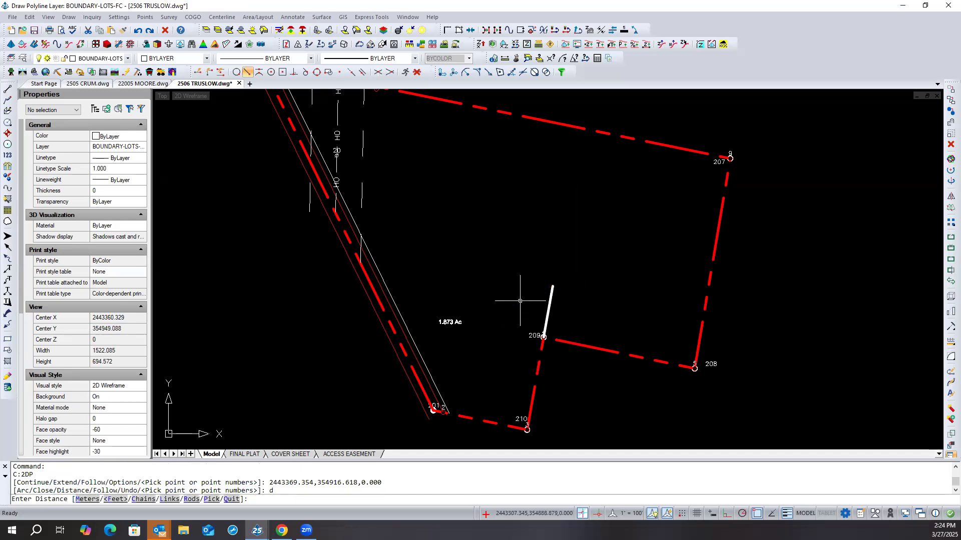
{"action": "type", "text": "100"}
{"action": "key", "text": "Return"}
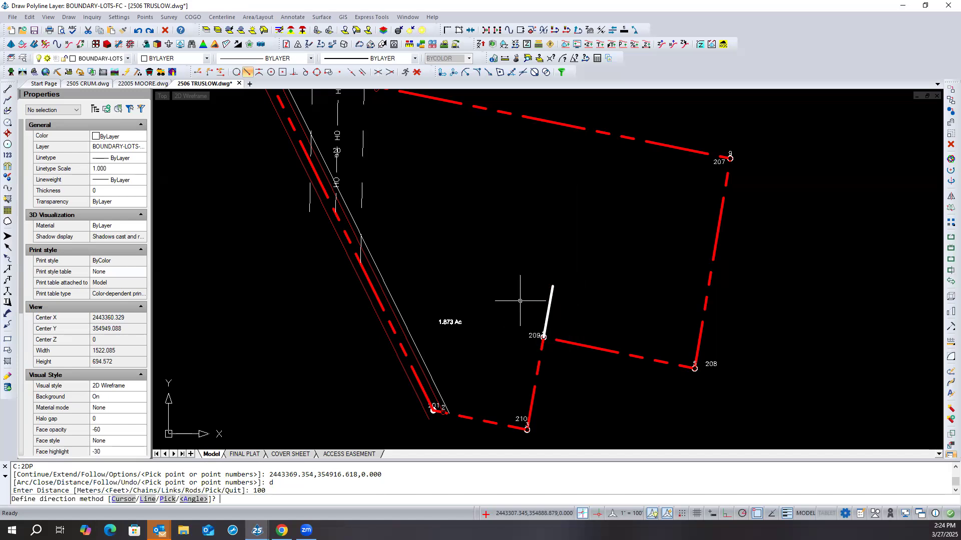
{"action": "type", "text": "L"}
{"action": "key", "text": "Return"}
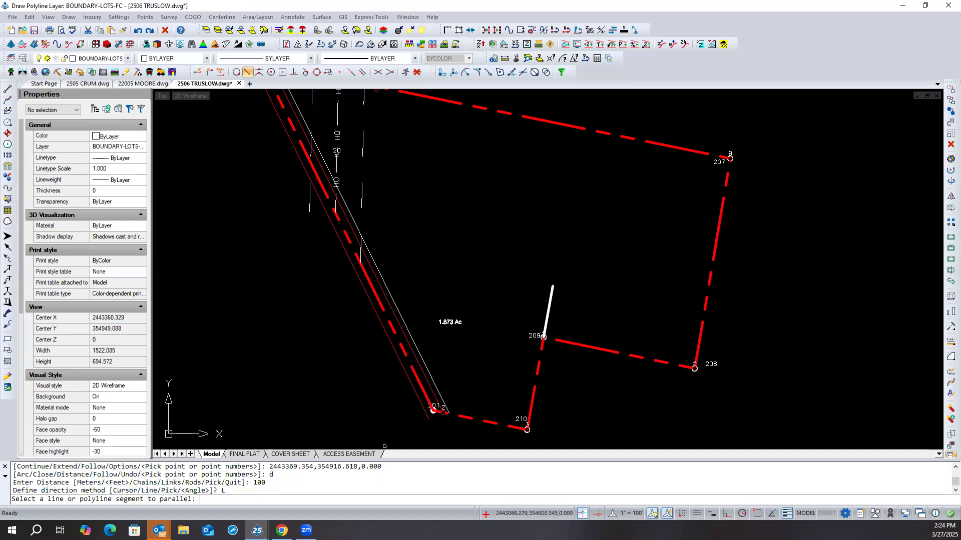
{"action": "left_click", "coordinate": [460, 420]}
{"action": "key", "text": "Return"}
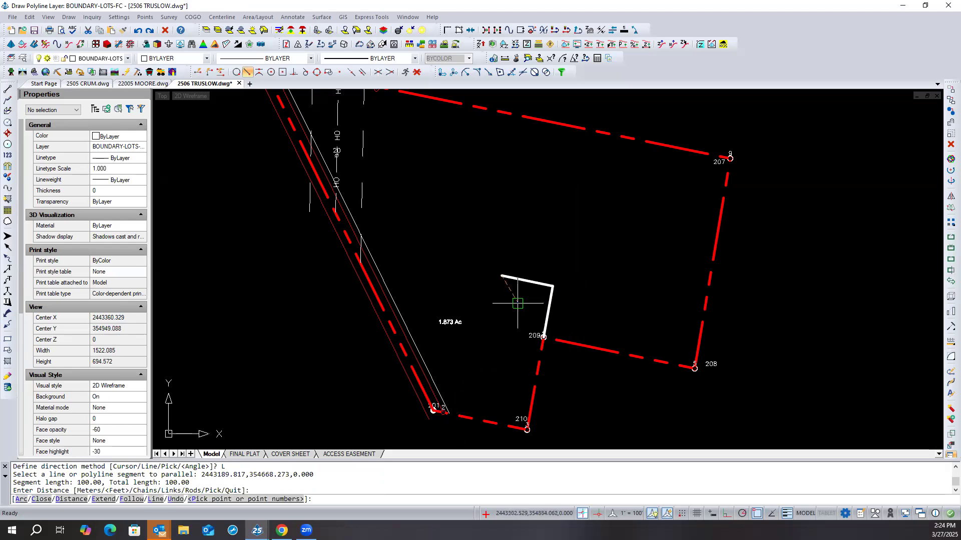
{"action": "key", "text": "Return"}
- Select the new west segment alone and then together with the segment from point 209 to check whether they are separate polylines
{"action": "left_click", "coordinate": [523, 280]}
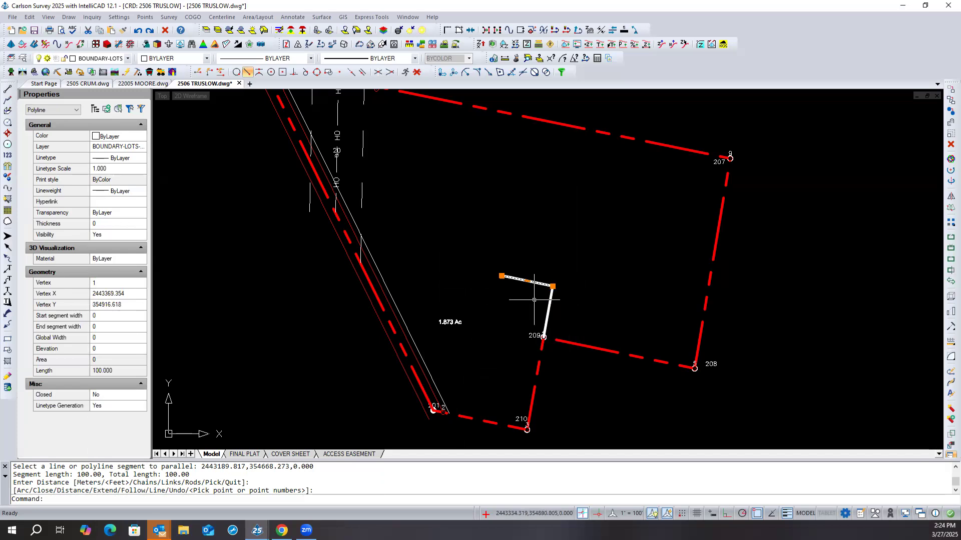
{"action": "key", "text": "Escape"}
{"action": "key", "text": "Escape"}
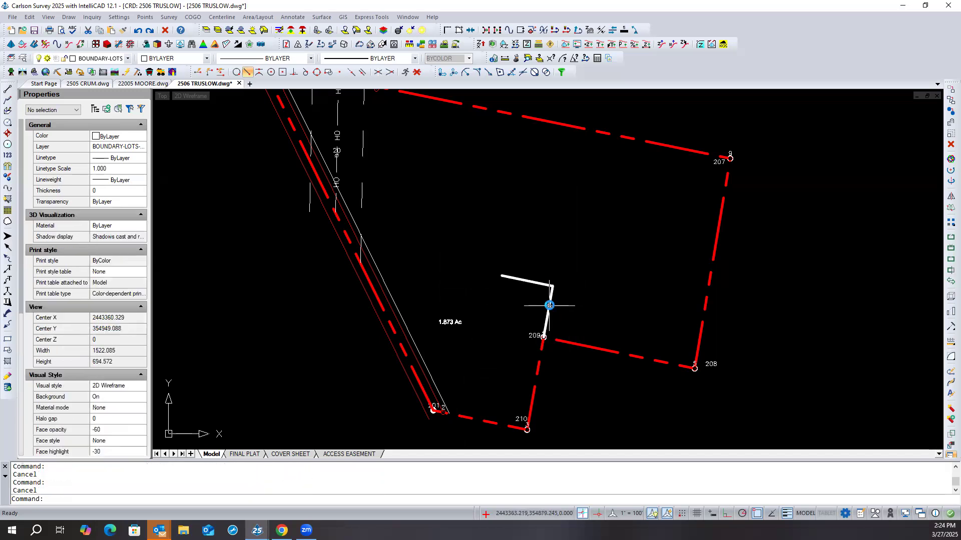
{"action": "left_click", "coordinate": [550, 304]}
{"action": "left_click", "coordinate": [584, 279]}
{"action": "left_click", "coordinate": [532, 298]}
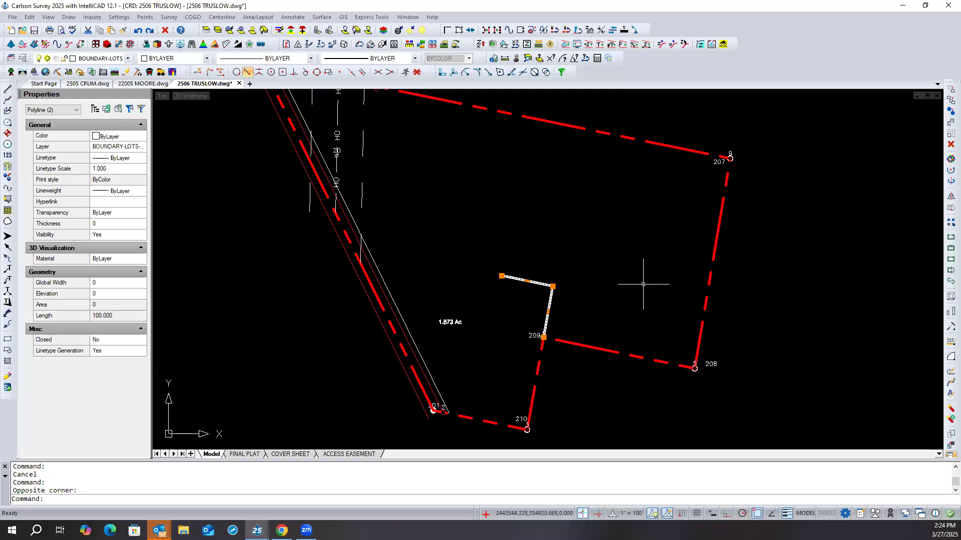
{"action": "key", "text": "Escape"}
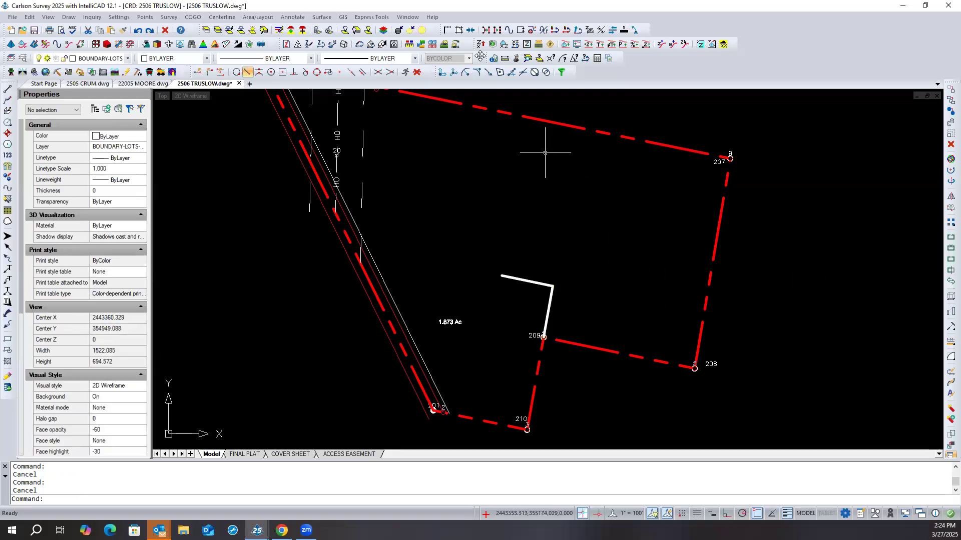
- Join the two new 100 ft polylines at their shared corner with Join Nearest, and check the result by selecting it
{"action": "left_click", "coordinate": [470, 31]}
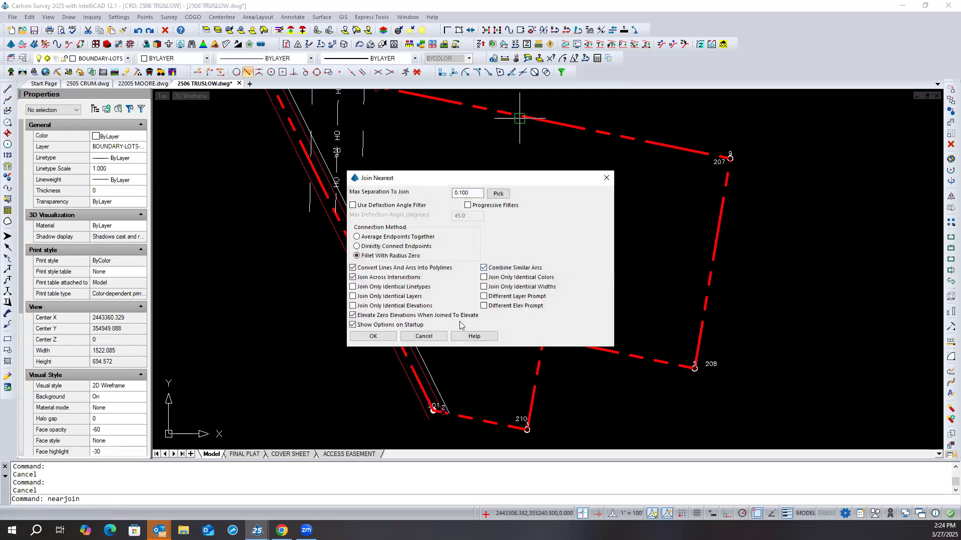
{"action": "left_click", "coordinate": [376, 338]}
{"action": "left_click", "coordinate": [580, 272]}
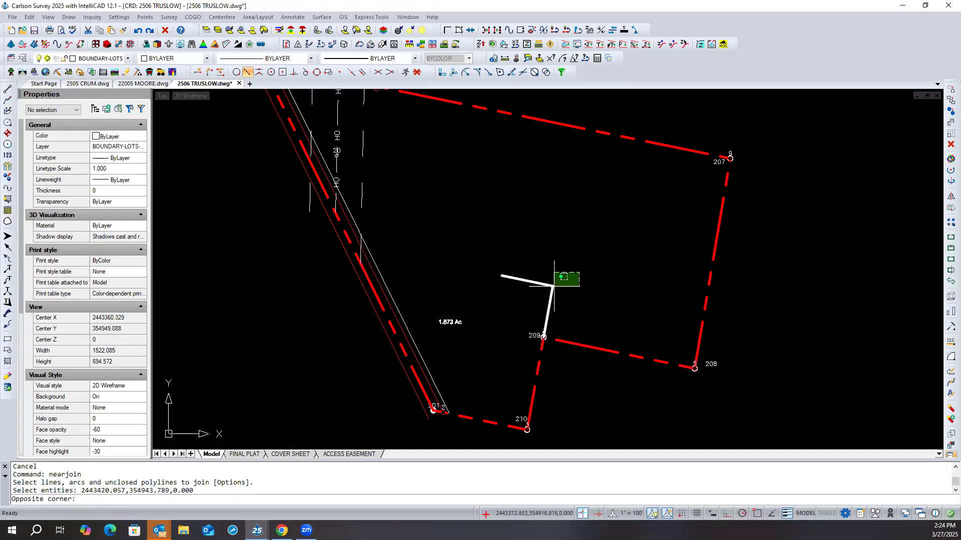
{"action": "left_click", "coordinate": [533, 296]}
{"action": "key", "text": "Return"}
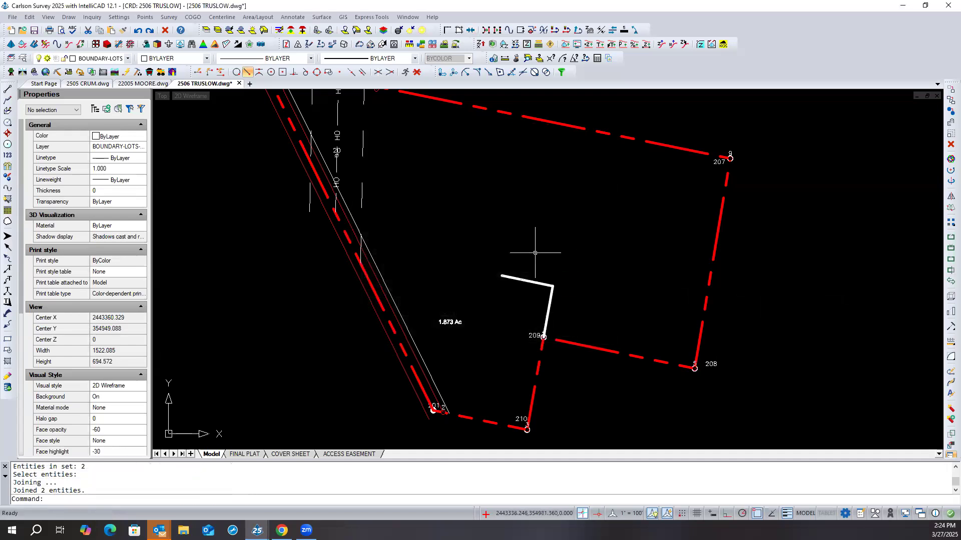
{"action": "left_click", "coordinate": [530, 281]}
{"action": "key", "text": "Escape"}
{"action": "key", "text": "Escape"}
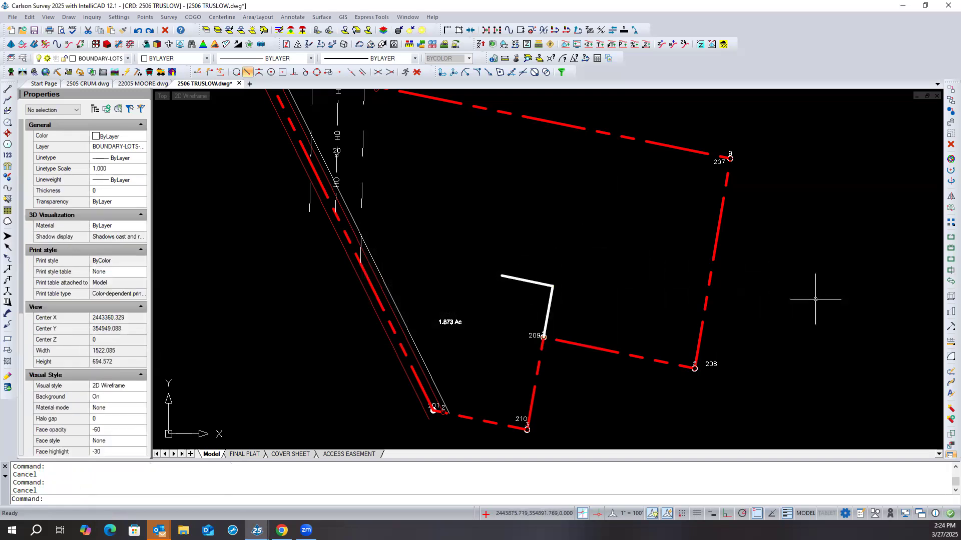
- Explode the joined polyline north of point 209 and check the west segment's entity type
{"action": "left_click", "coordinate": [951, 409]}
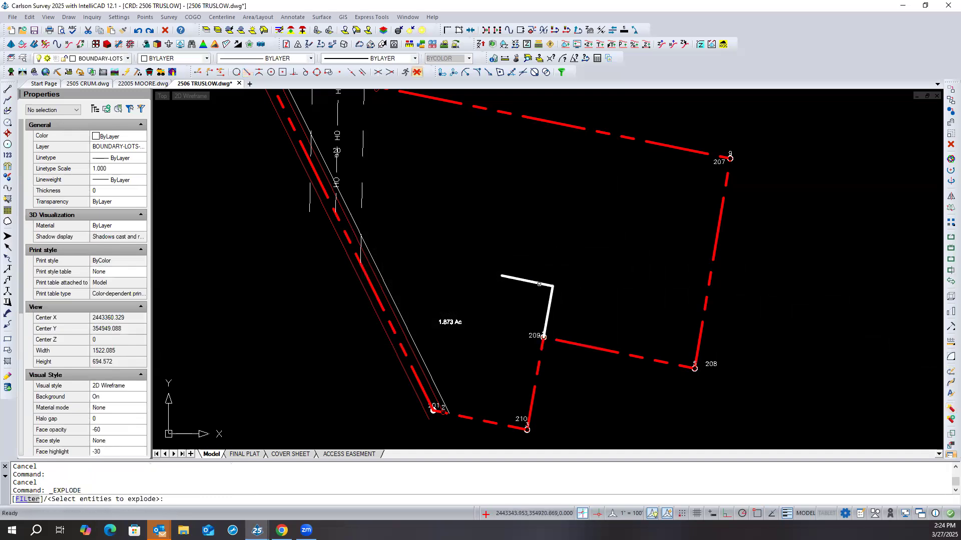
{"action": "left_click", "coordinate": [539, 284]}
{"action": "key", "text": "Return"}
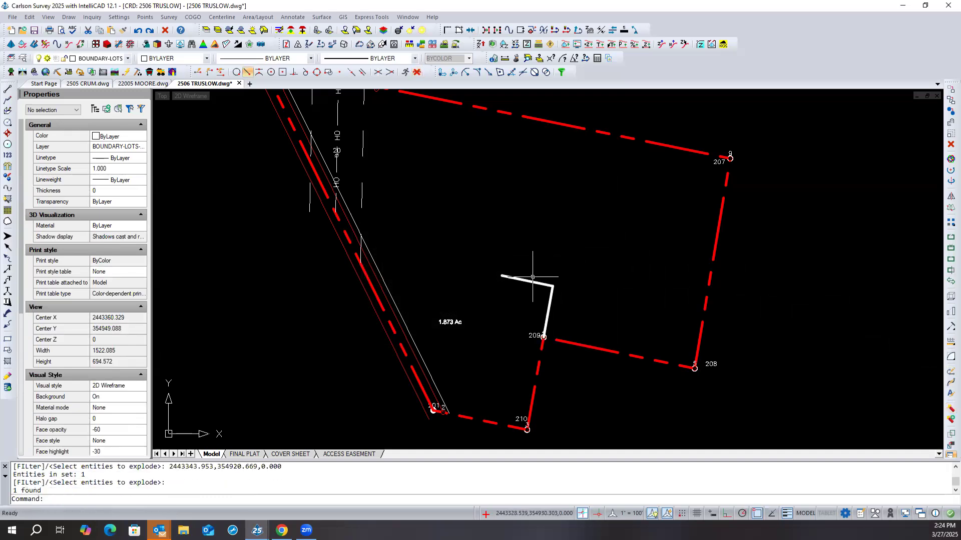
{"action": "left_click", "coordinate": [530, 279]}
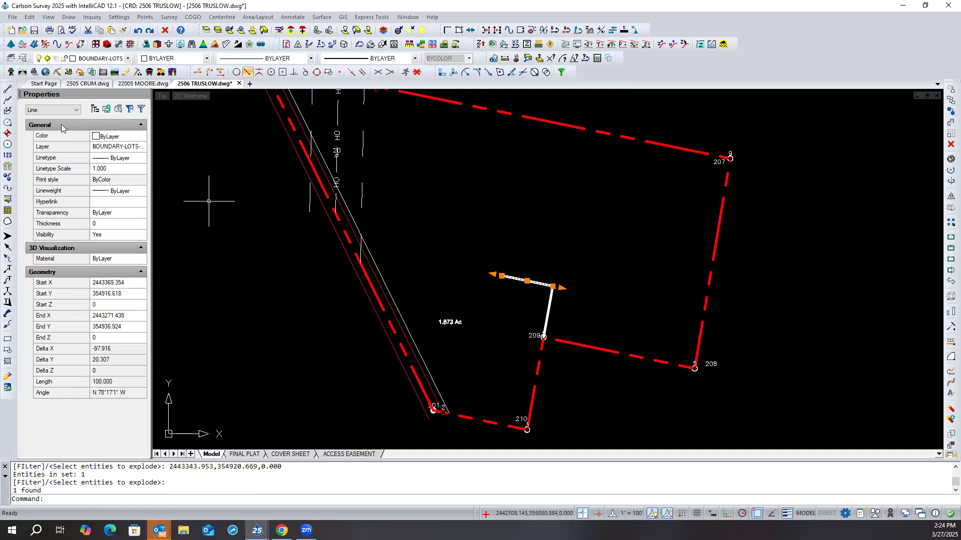
{"action": "left_click", "coordinate": [45, 112]}
{"action": "left_click", "coordinate": [47, 120]}
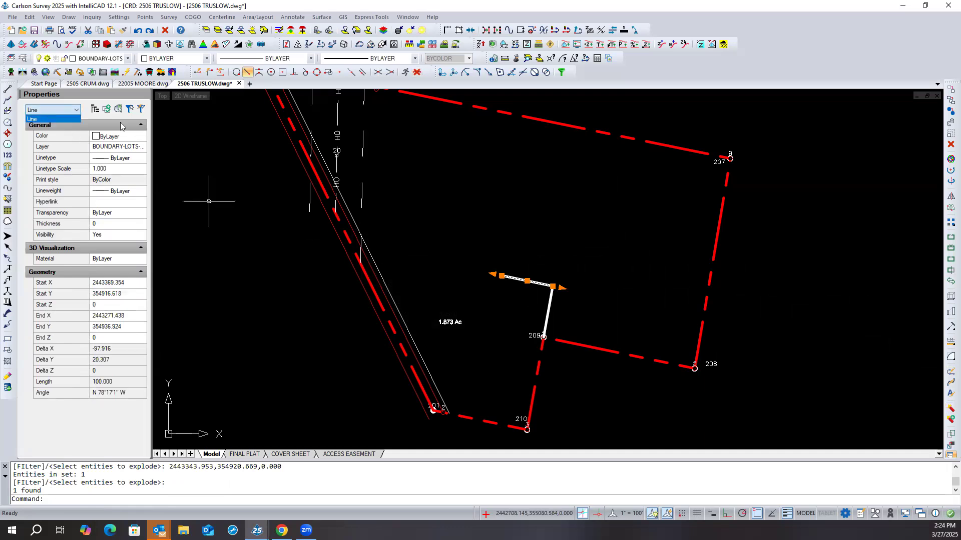
{"action": "key", "text": "Escape"}
{"action": "key", "text": "Escape"}
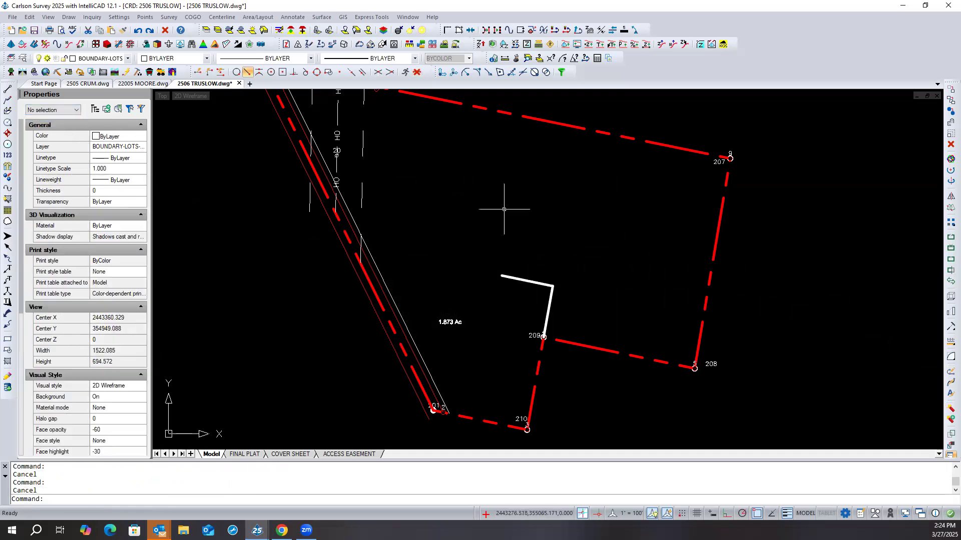
- Convert the two exploded lines north of point 209 with Entities to Polylines, and check each one by selecting it
{"action": "left_click", "coordinate": [30, 16]}
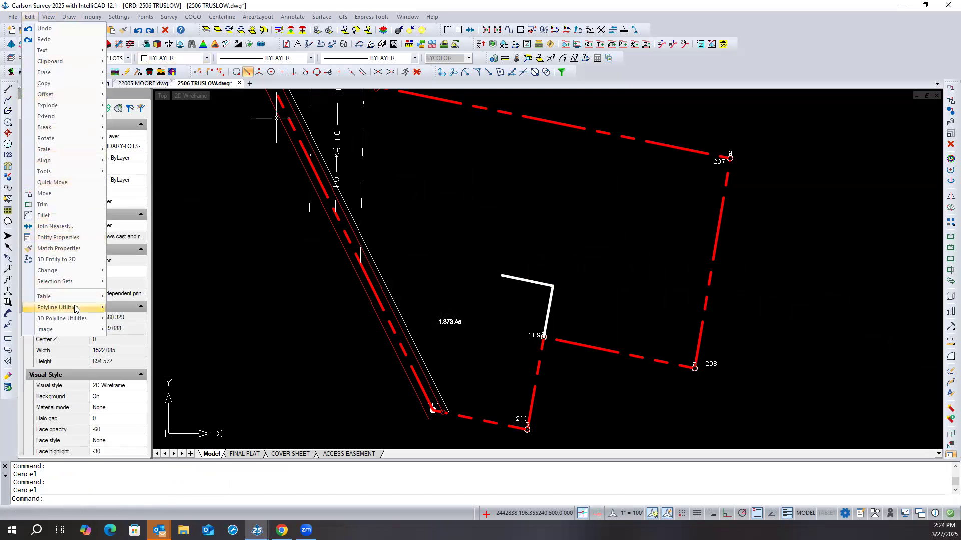
{"action": "mouse_move", "coordinate": [74, 305]}
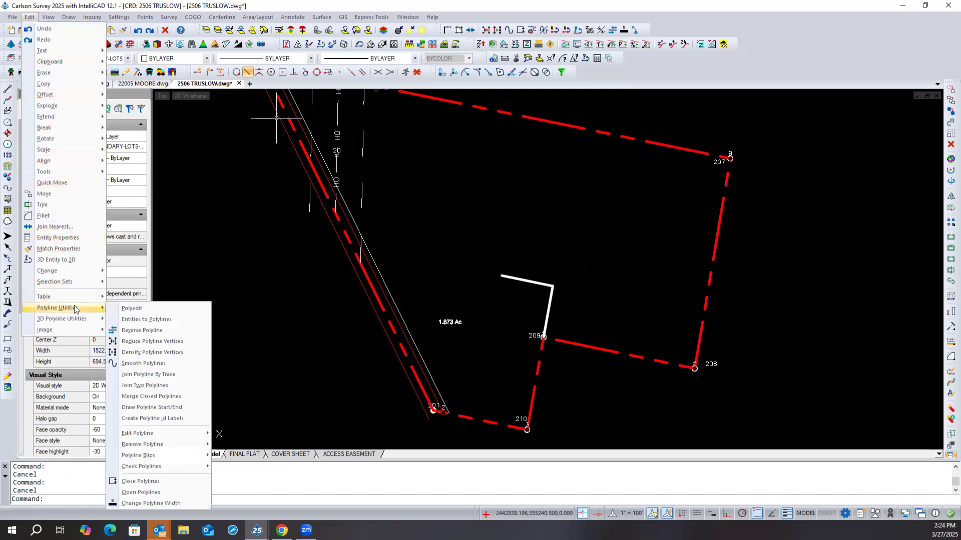
{"action": "left_click", "coordinate": [170, 320]}
{"action": "left_click", "coordinate": [566, 269]}
{"action": "left_click", "coordinate": [540, 296]}
{"action": "key", "text": "Return"}
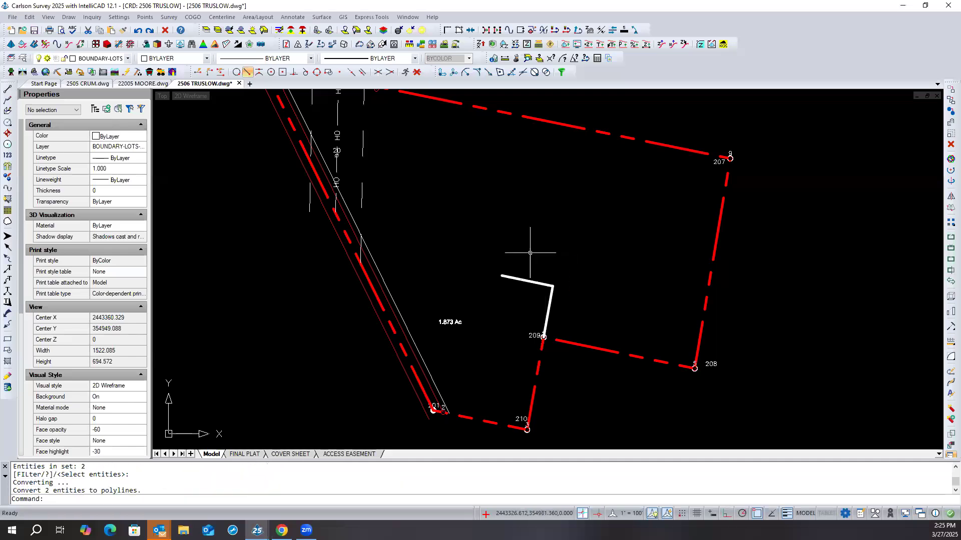
{"action": "left_click", "coordinate": [533, 281]}
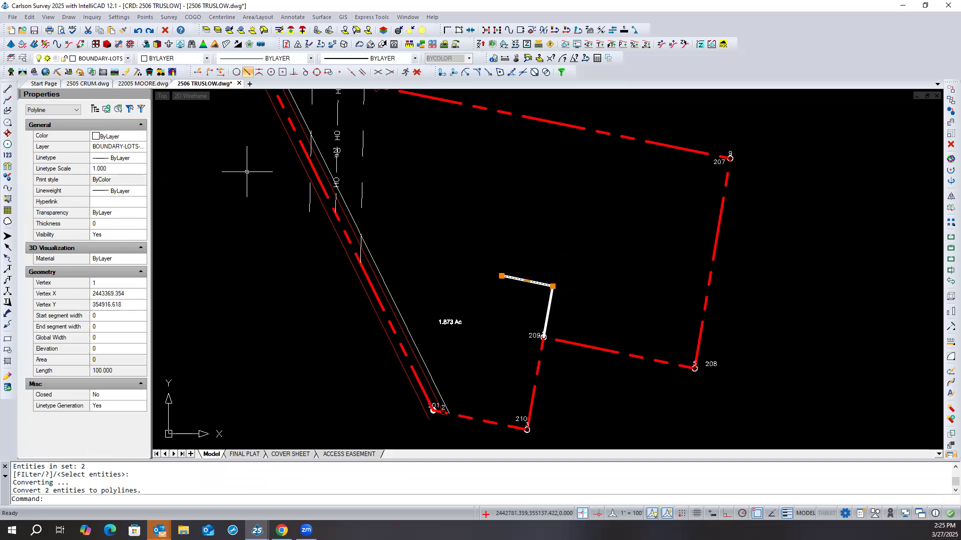
{"action": "key", "text": "Escape"}
{"action": "key", "text": "Escape"}
{"action": "left_click", "coordinate": [551, 297]}
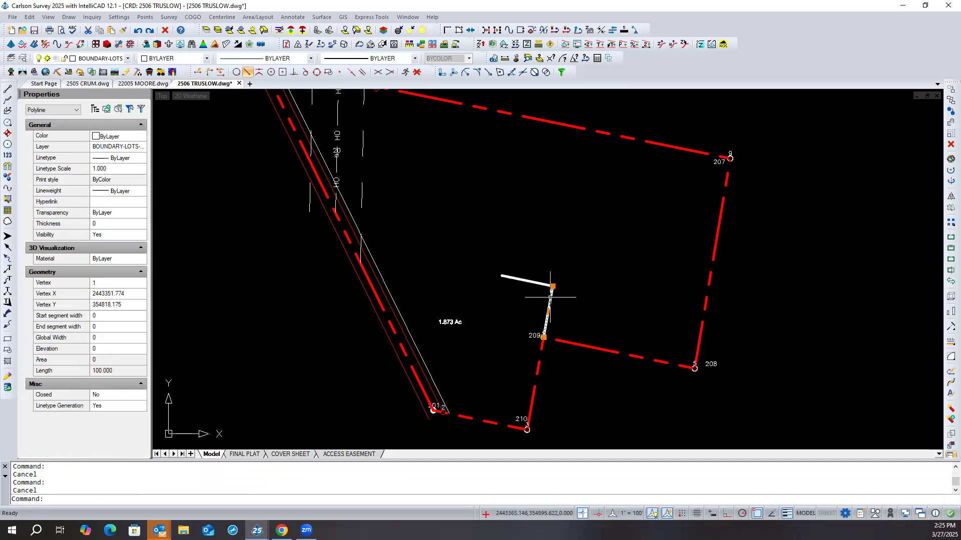
{"action": "key", "text": "Escape"}
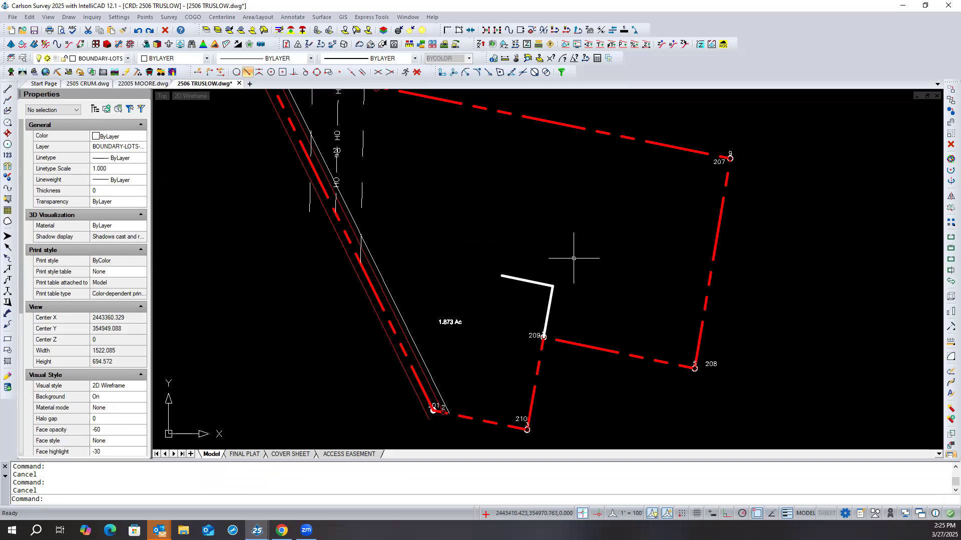
- Extend the west segment to the western boundary line, and check the segment at point 209 by selecting it
{"action": "left_click", "coordinate": [372, 286]}
{"action": "right_click", "coordinate": [423, 218]}
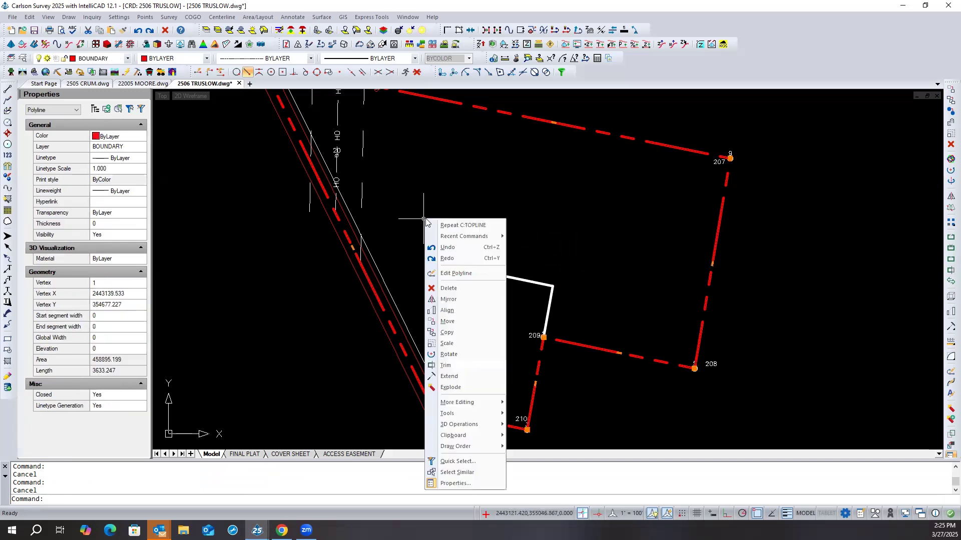
{"action": "left_click", "coordinate": [465, 378]}
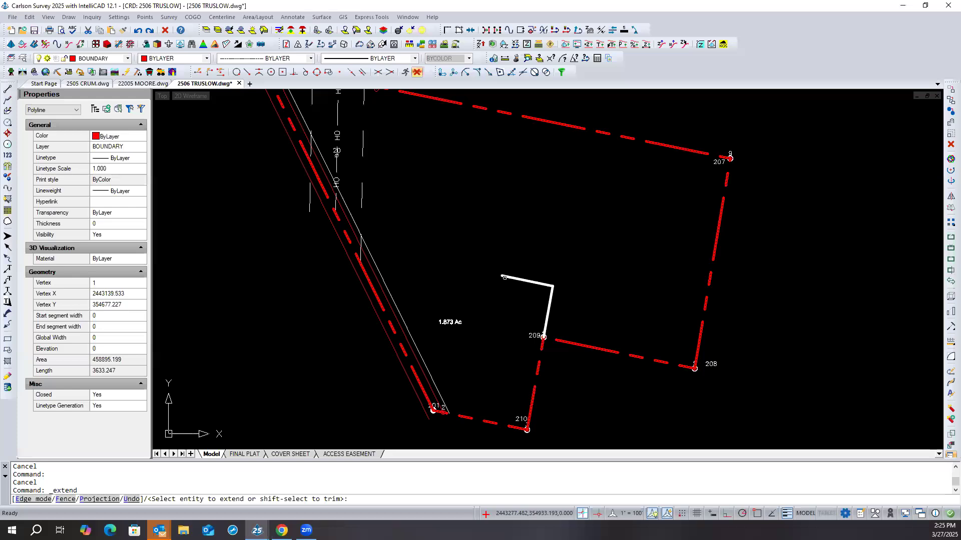
{"action": "left_click", "coordinate": [504, 276]}
{"action": "key", "text": "Return"}
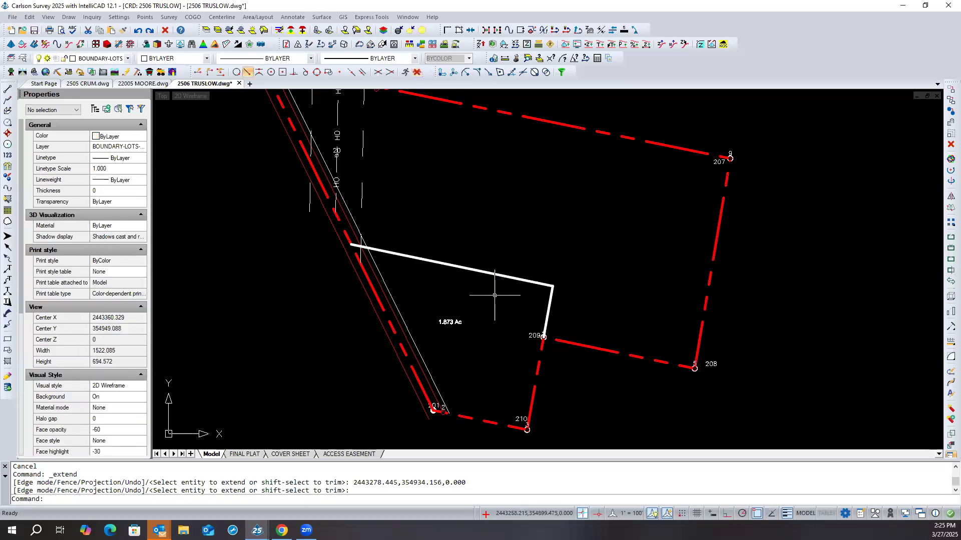
{"action": "scroll", "coordinate": [514, 318], "scroll_direction": "down", "scroll_amount": 2}
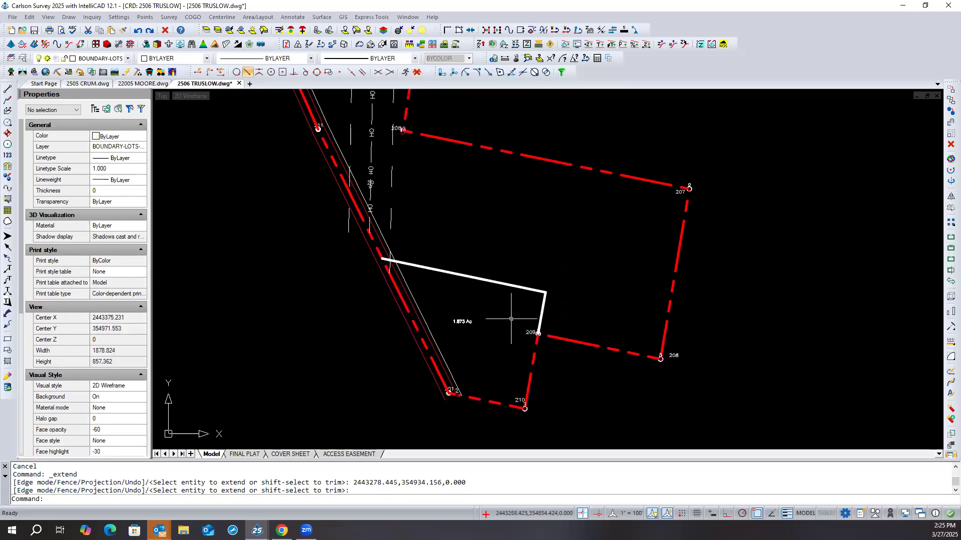
{"action": "left_click", "coordinate": [544, 305]}
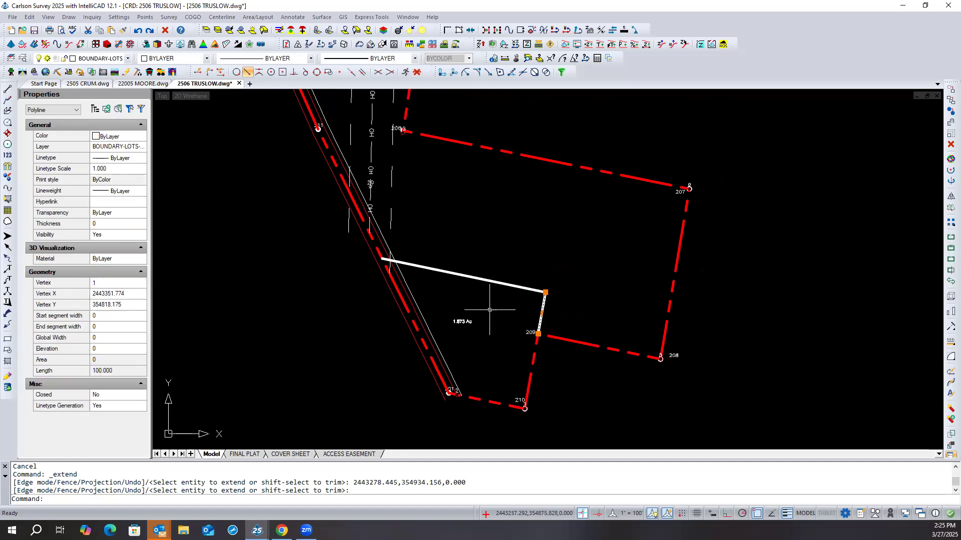
{"action": "key", "text": "Escape"}
{"action": "key", "text": "Escape"}
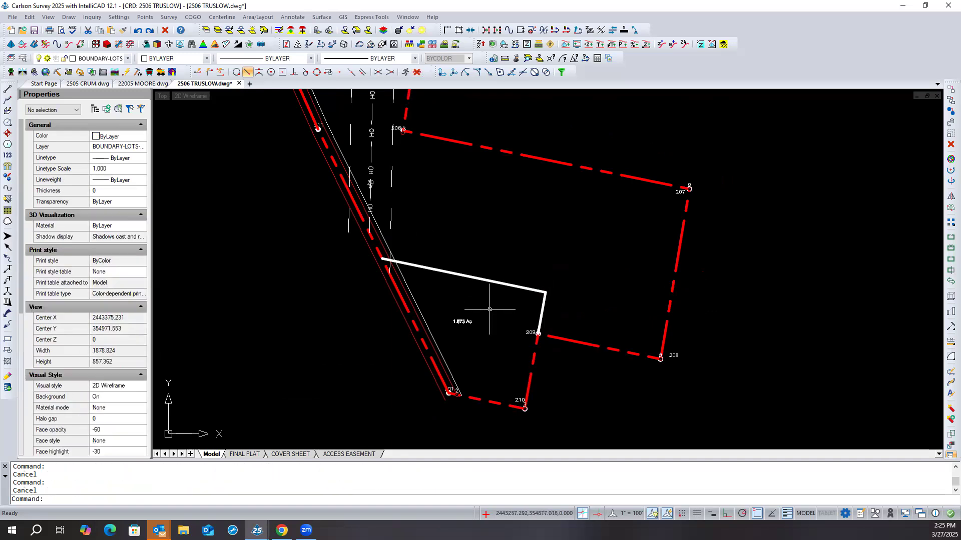
- Join the extended west segment and the segment from point 209 with Join Nearest, and save the drawing
{"action": "left_click", "coordinate": [470, 30]}
{"action": "left_click", "coordinate": [392, 335]}
{"action": "left_click", "coordinate": [575, 277]}
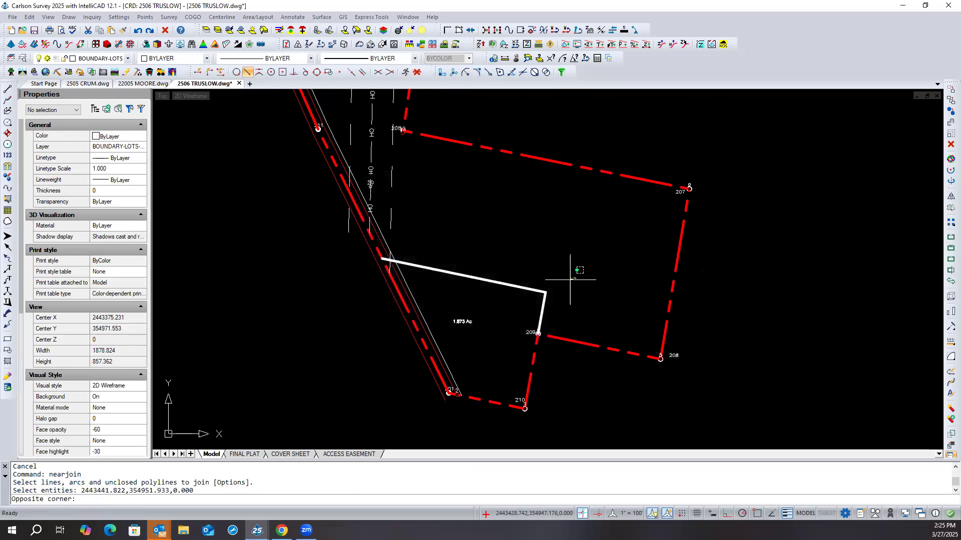
{"action": "left_click", "coordinate": [527, 302]}
{"action": "key", "text": "Return"}
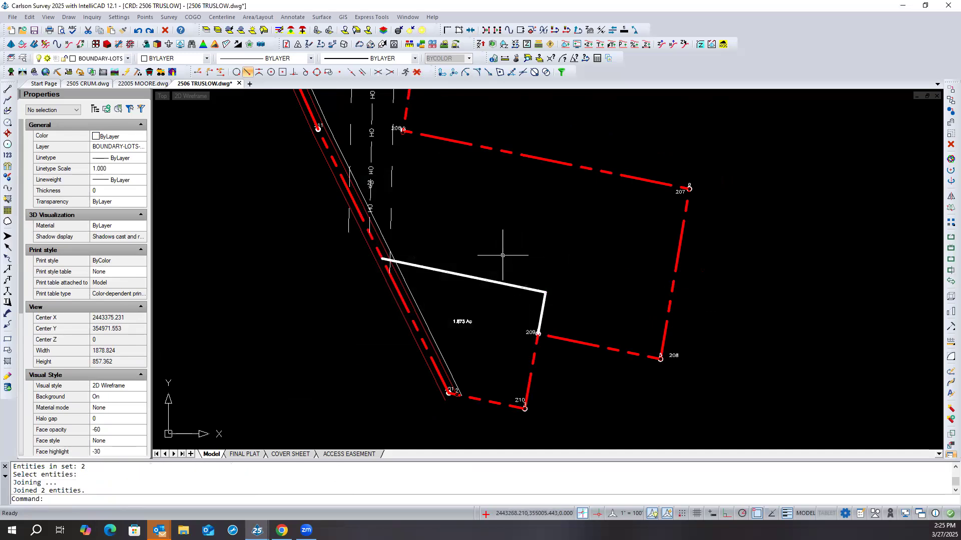
{"action": "left_click", "coordinate": [34, 30]}
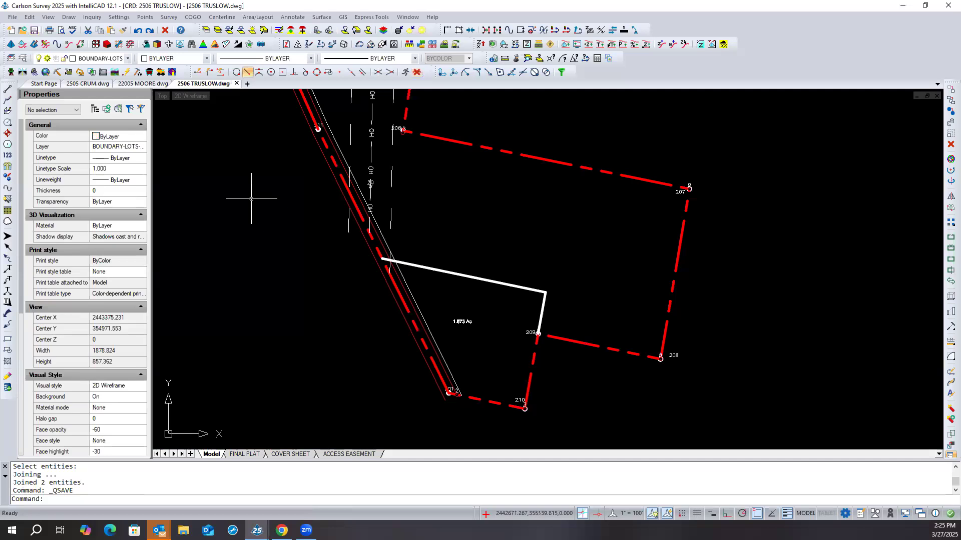
{"action": "left_click", "coordinate": [438, 269]}
{"action": "key", "text": "Escape"}
{"action": "key", "text": "Escape"}
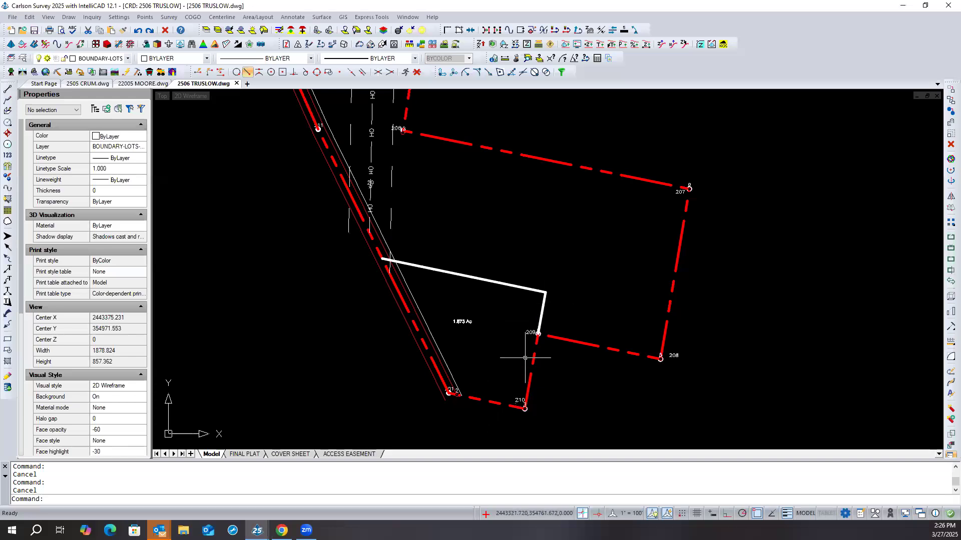
{"action": "scroll", "coordinate": [551, 295], "scroll_direction": "up", "scroll_amount": 3}
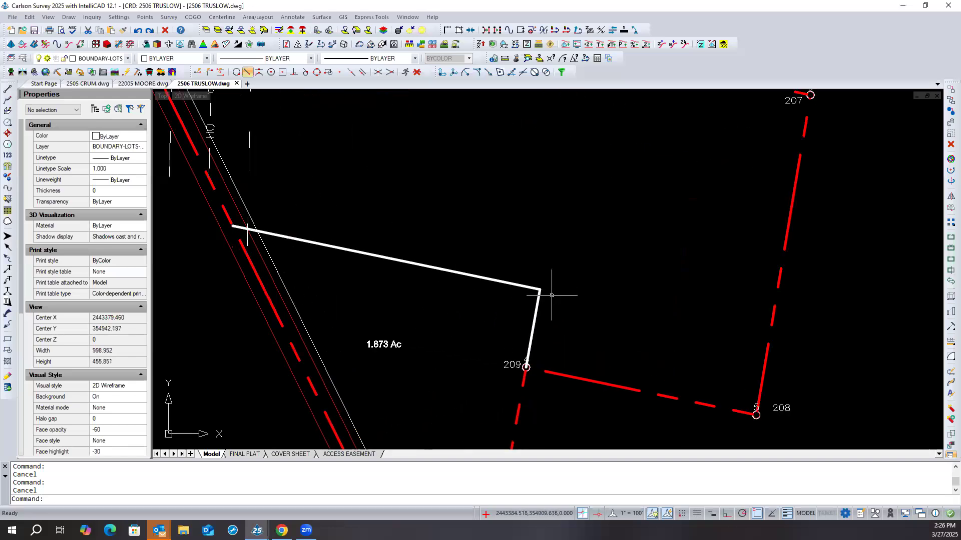
{"action": "scroll", "coordinate": [531, 261], "scroll_direction": "down", "scroll_amount": 2}
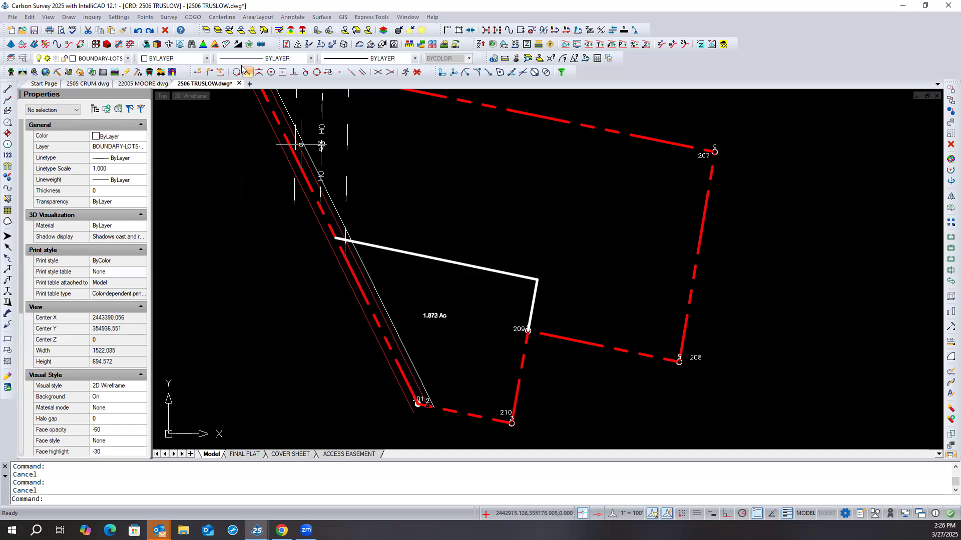
- Isolate the layers of the western boundary line and the joined lot line
{"action": "left_click", "coordinate": [205, 30]}
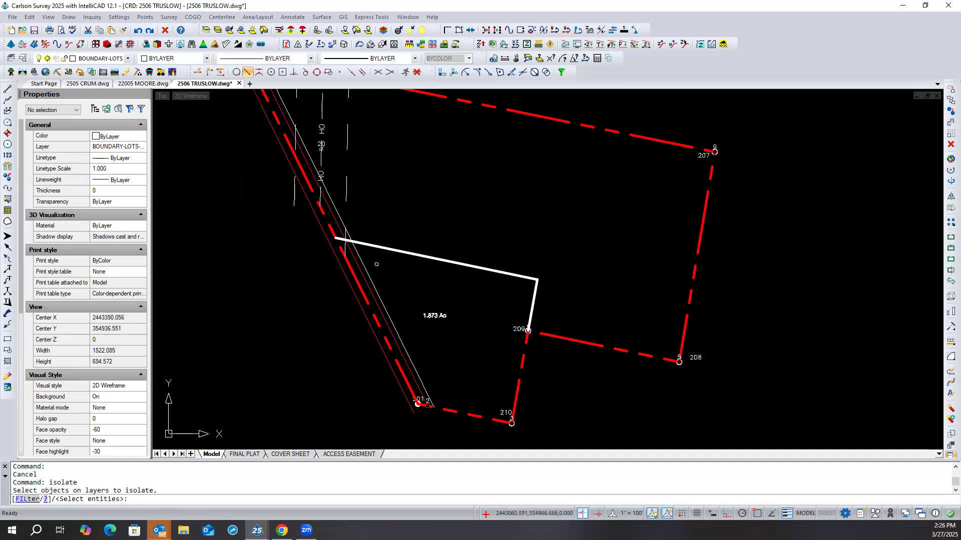
{"action": "left_click", "coordinate": [355, 281]}
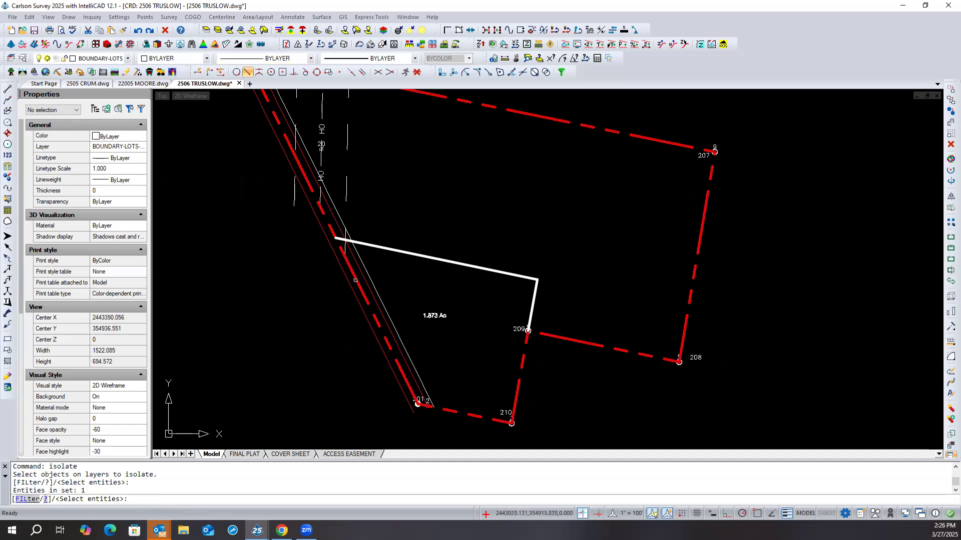
{"action": "left_click", "coordinate": [390, 249]}
{"action": "key", "text": "Return"}
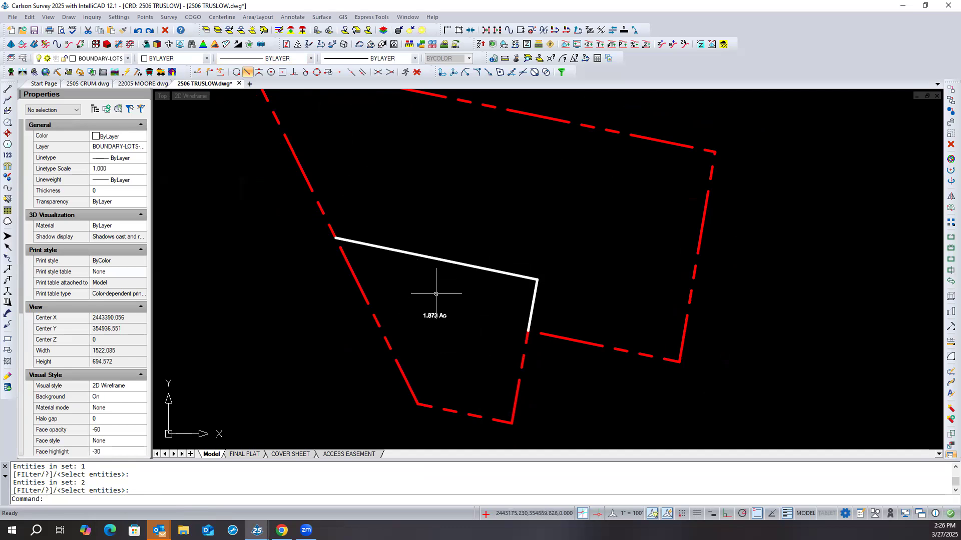
{"action": "left_click", "coordinate": [272, 19]}
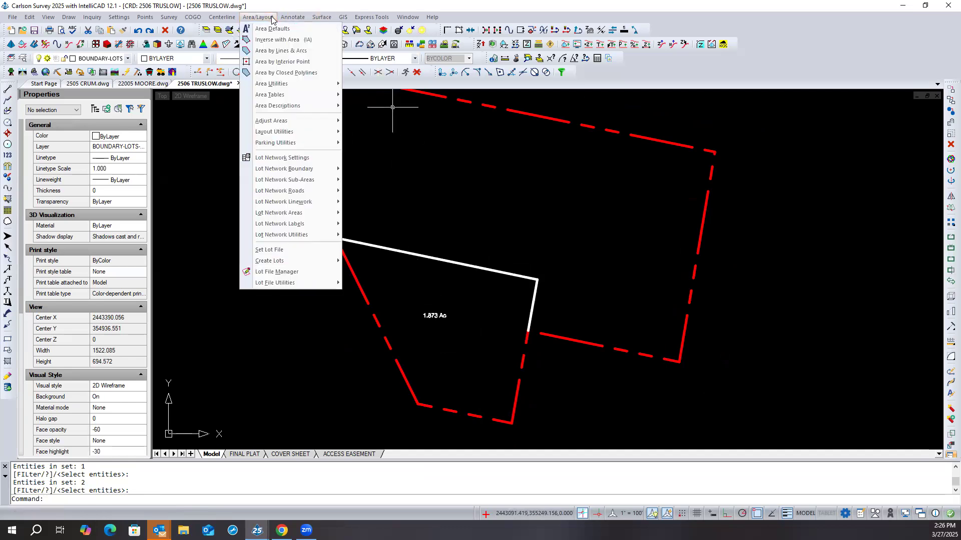
{"action": "left_click", "coordinate": [282, 62]}
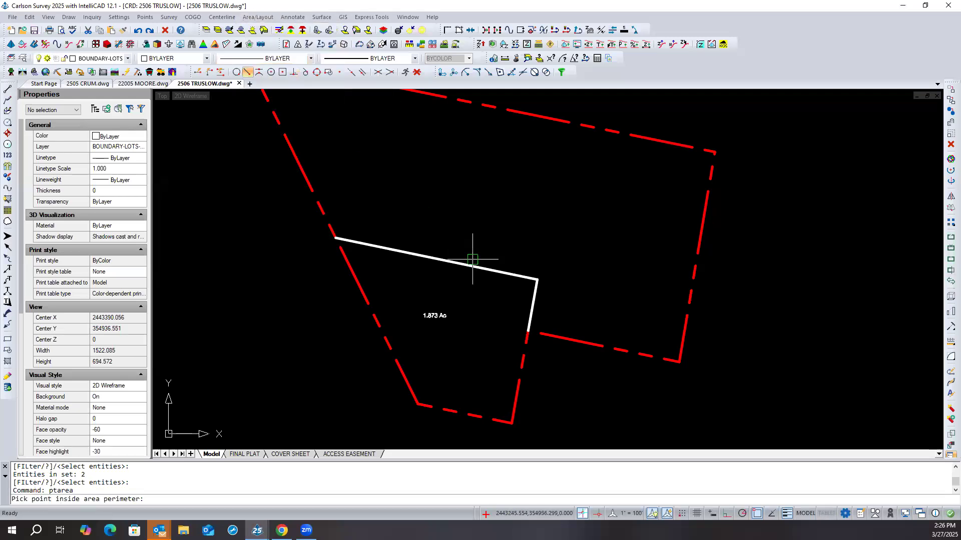
{"action": "left_click", "coordinate": [469, 298]}
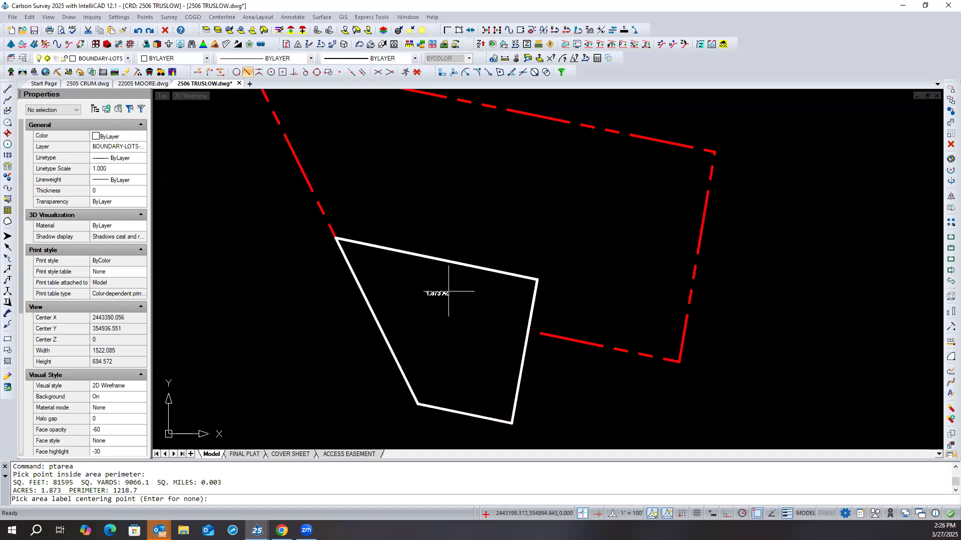
{"action": "type", "text": "lot"}
{"action": "key", "text": "Return"}
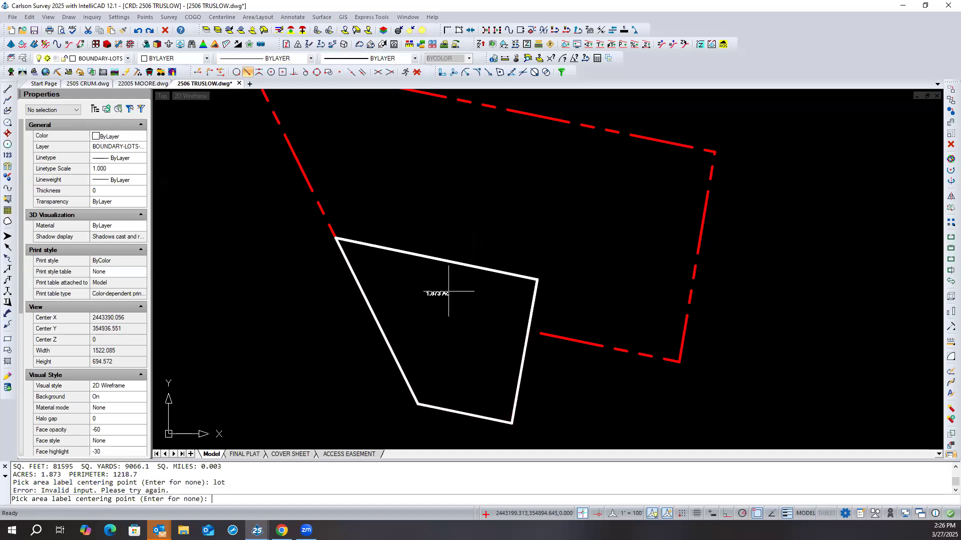
{"action": "type", "text": "1"}
{"action": "key", "text": "Return"}
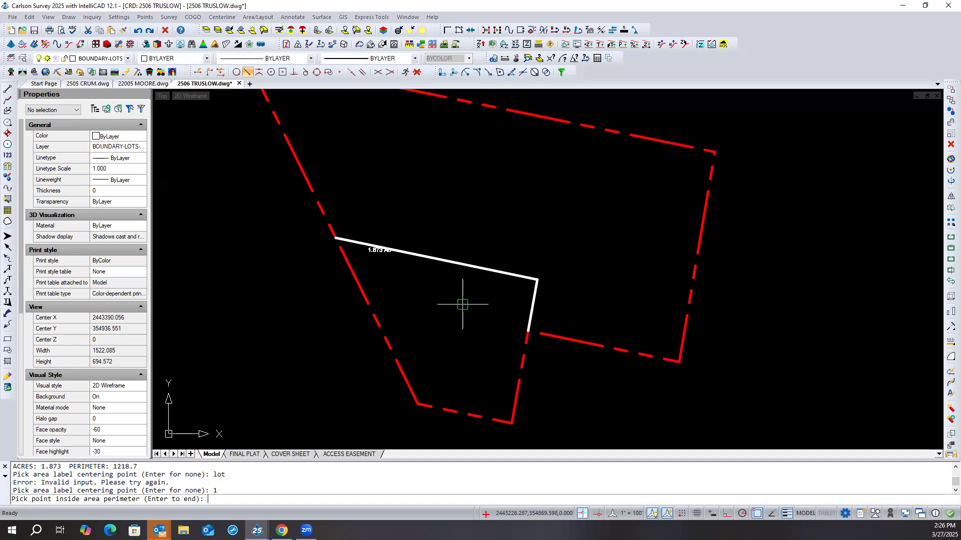
{"action": "key", "text": "Escape"}
{"action": "key", "text": "Escape"}
{"action": "type", "text": "u"}
{"action": "key", "text": "Return"}
- Compute the southern lot's area with Area by Interior Point and place its area label near the middle of the lot
{"action": "right_click", "coordinate": [462, 303]}
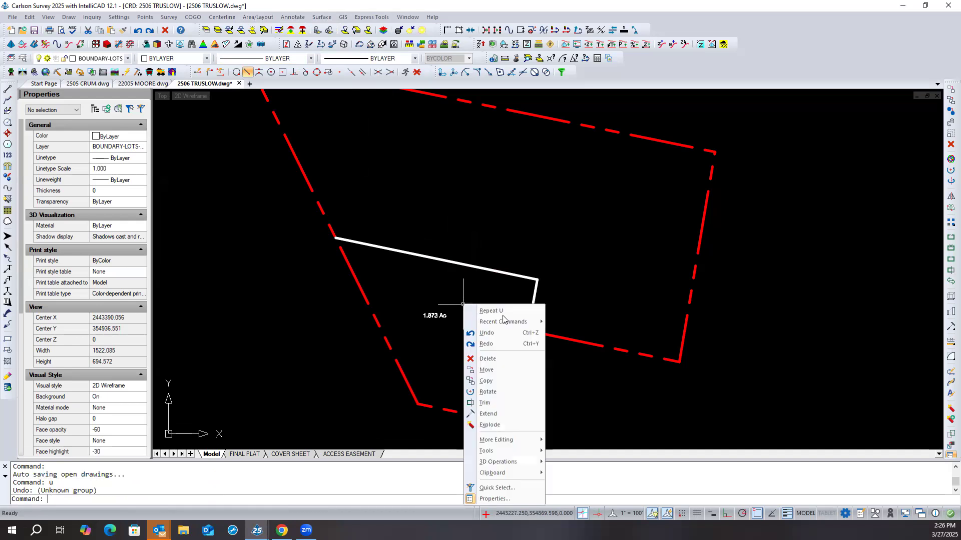
{"action": "mouse_move", "coordinate": [534, 325]}
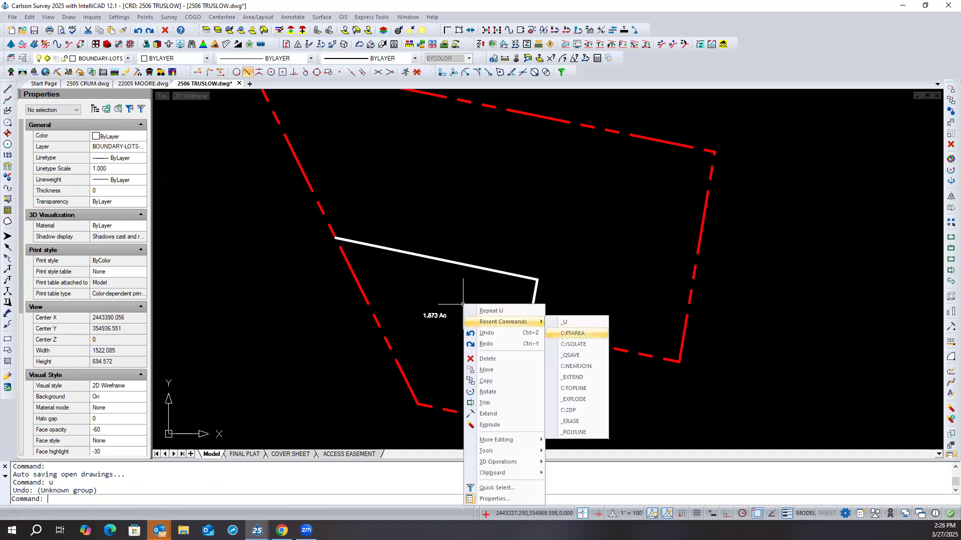
{"action": "left_click", "coordinate": [584, 334]}
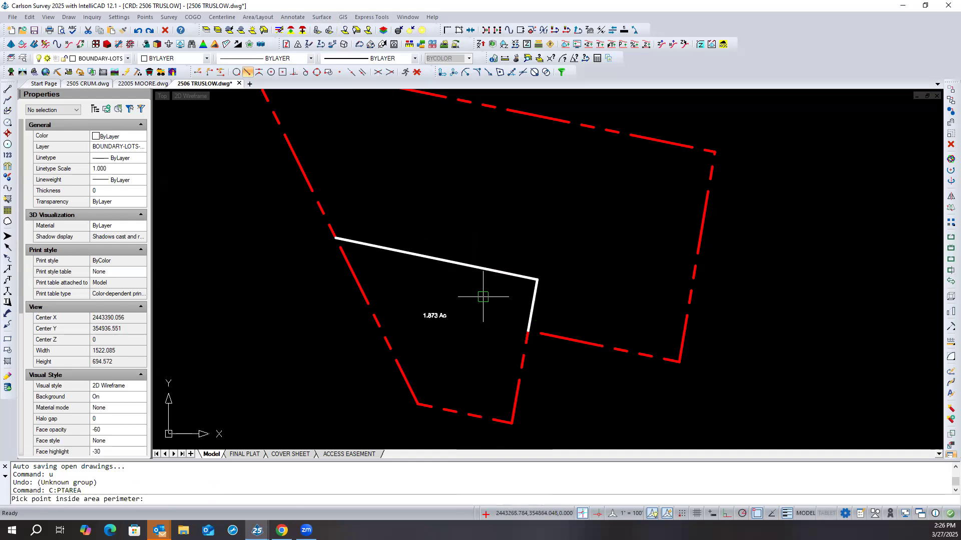
{"action": "left_click", "coordinate": [483, 297]}
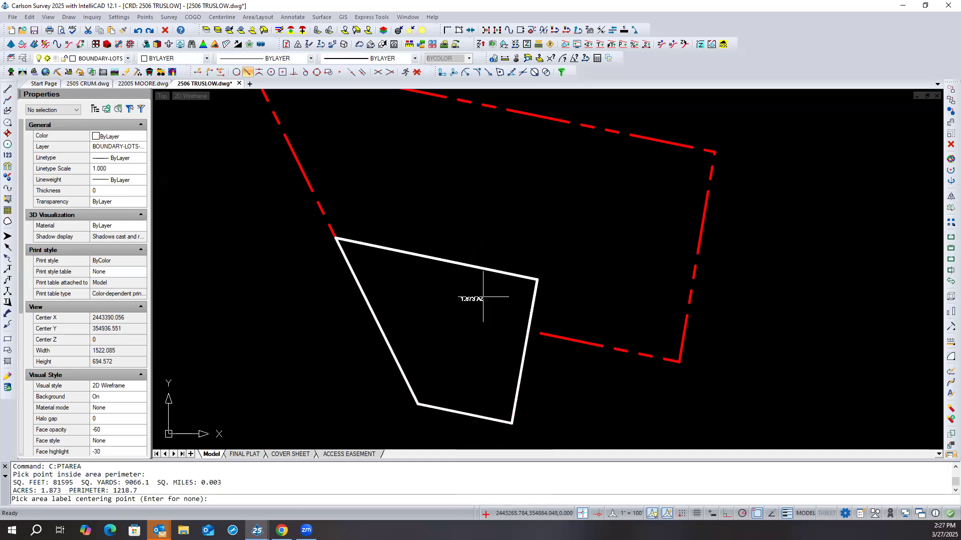
{"action": "left_click", "coordinate": [453, 317]}
{"action": "scroll", "coordinate": [446, 324], "scroll_direction": "up", "scroll_amount": 2}
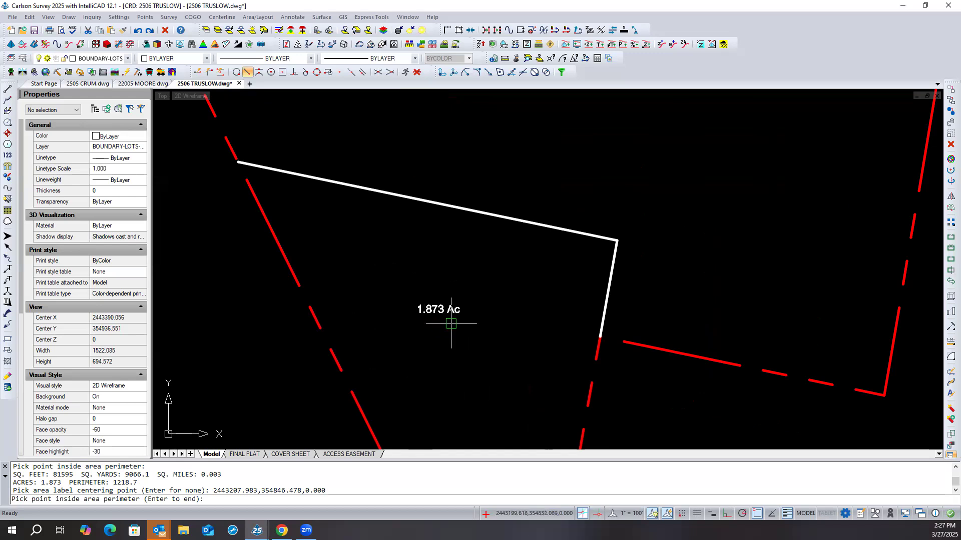
{"action": "scroll", "coordinate": [454, 322], "scroll_direction": "down", "scroll_amount": 1}
{"action": "scroll", "coordinate": [436, 327], "scroll_direction": "down", "scroll_amount": 1}
{"action": "scroll", "coordinate": [436, 326], "scroll_direction": "up", "scroll_amount": 1}
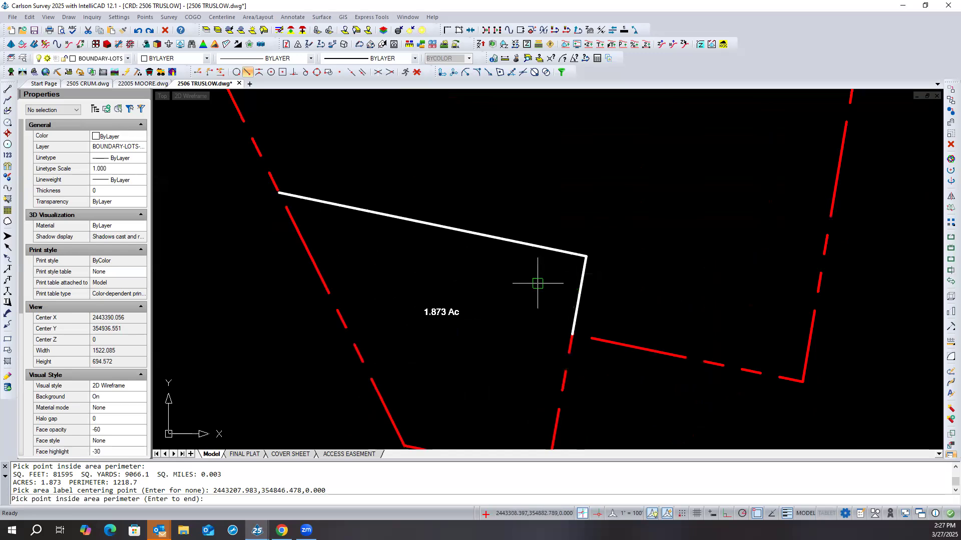
- Start Sliding Side Area by points and define the southern lot's perimeter through its four corners, closing at the southeast corner
{"action": "left_click", "coordinate": [270, 17]}
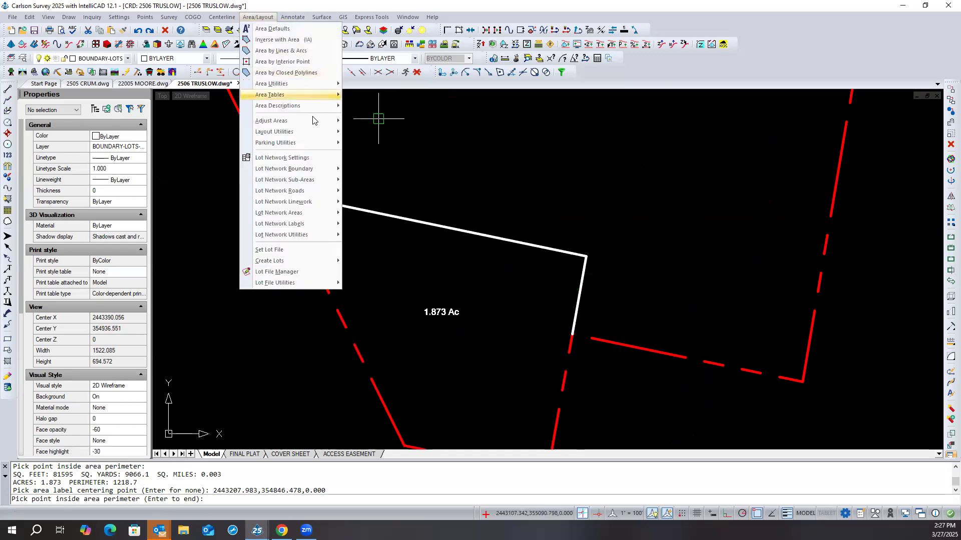
{"action": "mouse_move", "coordinate": [313, 121]}
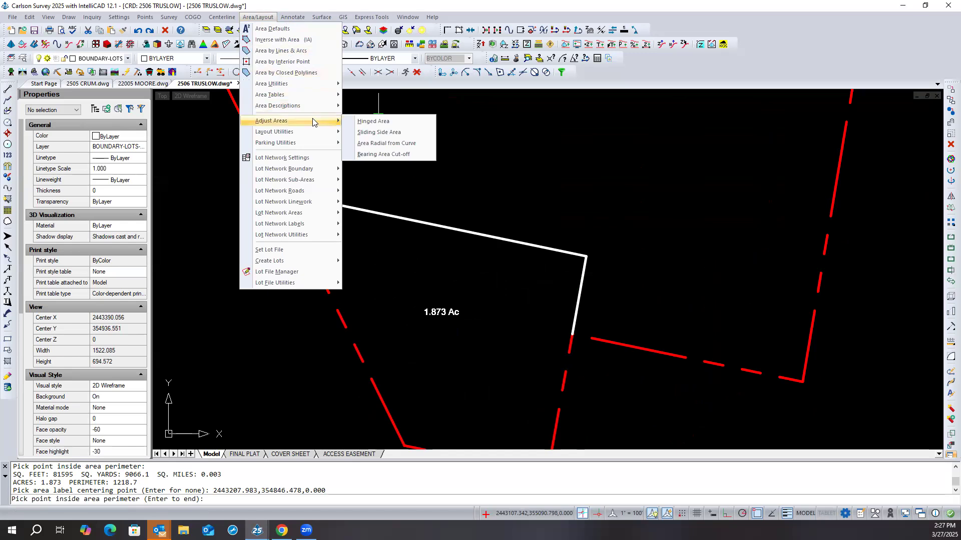
{"action": "left_click", "coordinate": [406, 133]}
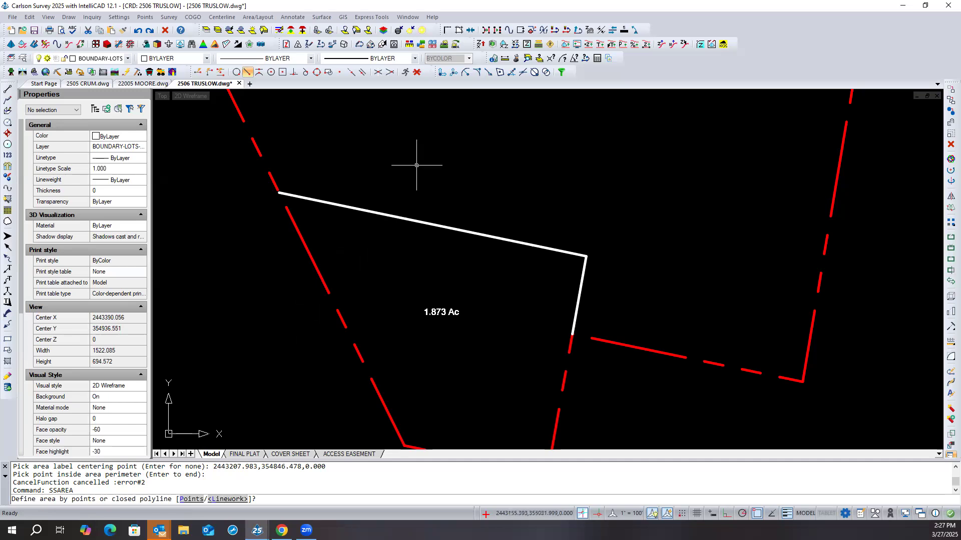
{"action": "left_click", "coordinate": [192, 498]}
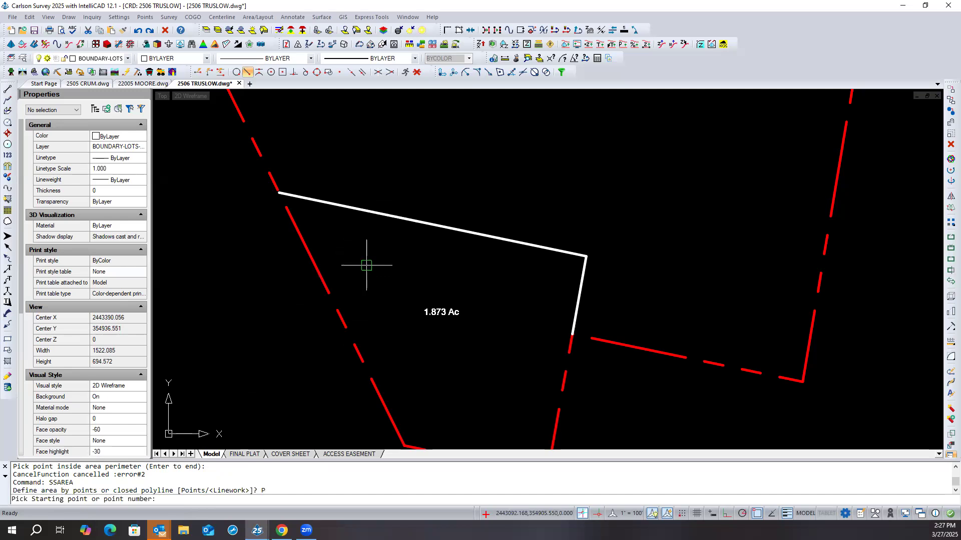
{"action": "scroll", "coordinate": [407, 207], "scroll_direction": "down", "scroll_amount": 2}
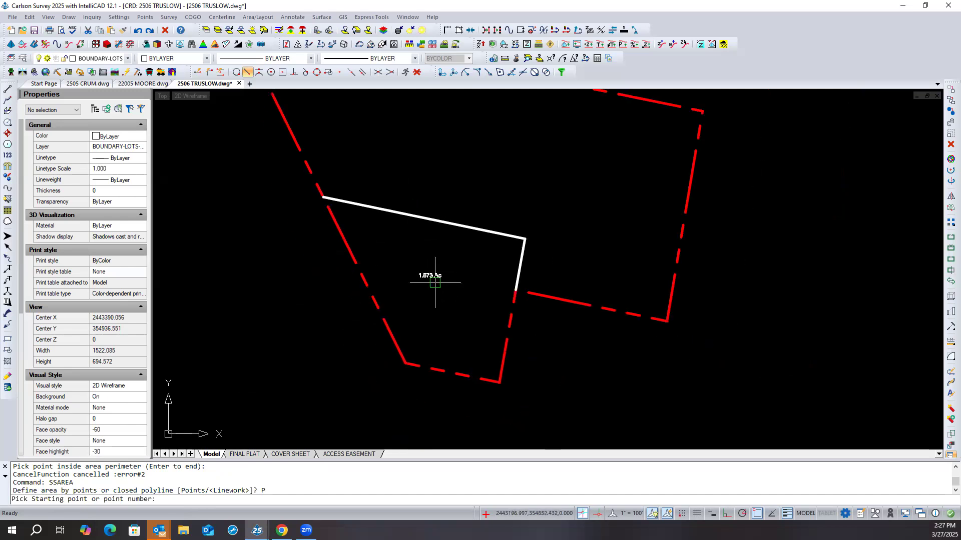
{"action": "left_click", "coordinate": [503, 374]}
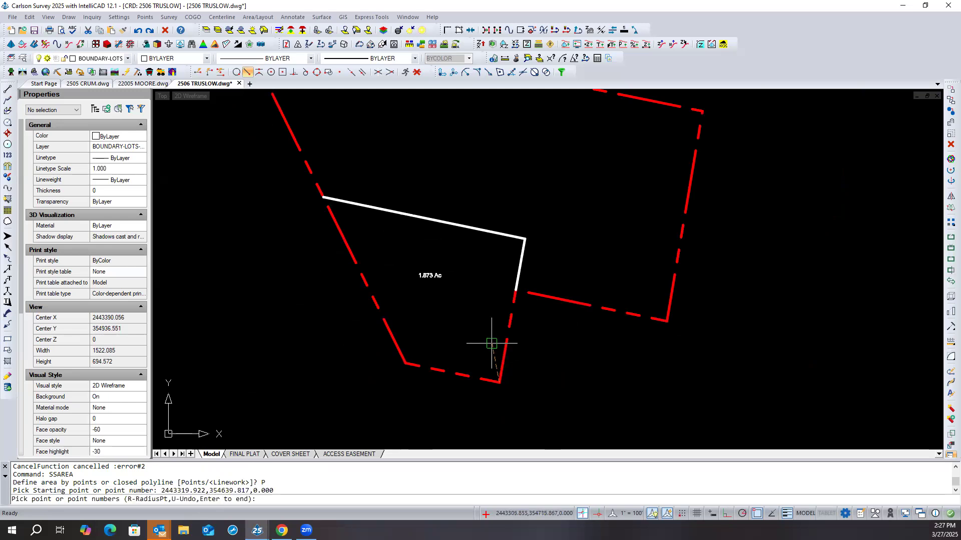
{"action": "left_click", "coordinate": [522, 249]}
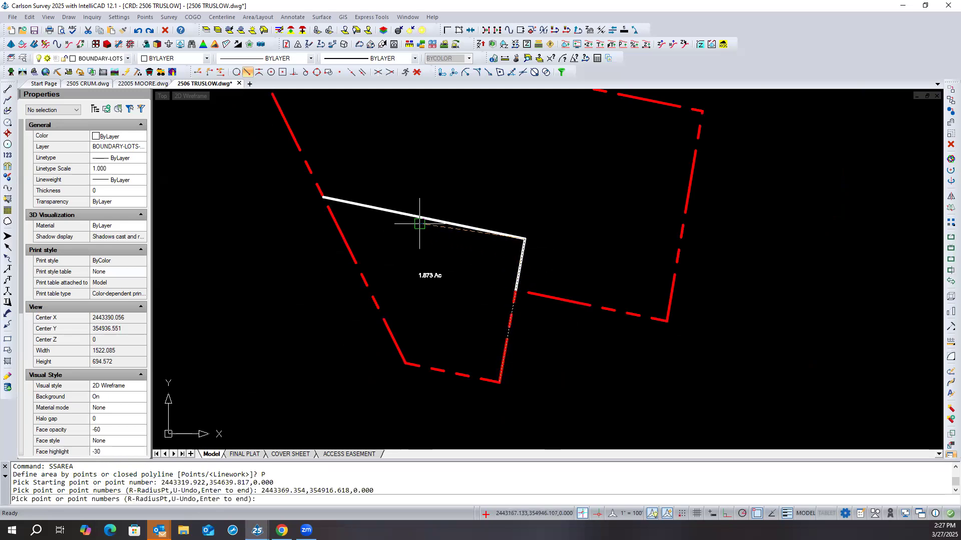
{"action": "left_click", "coordinate": [353, 202]}
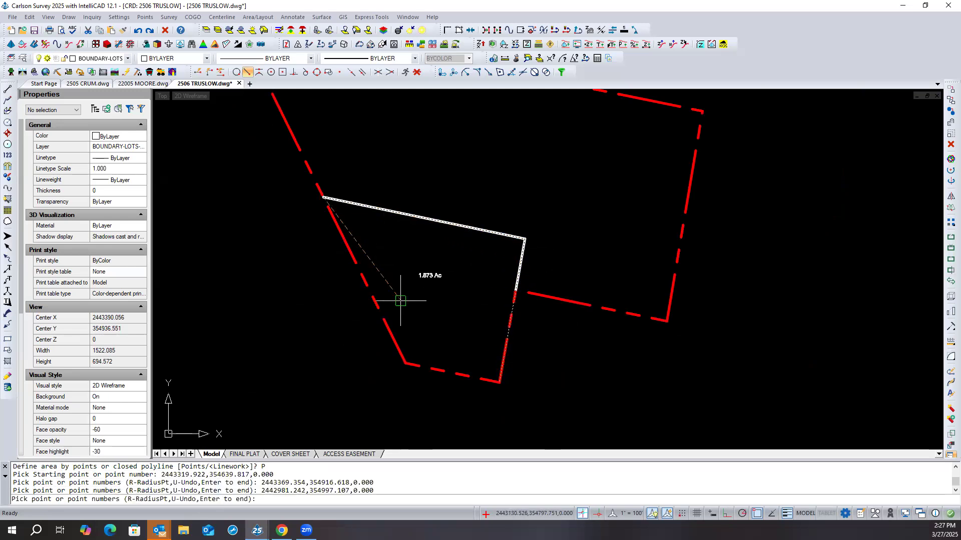
{"action": "left_click", "coordinate": [397, 343]}
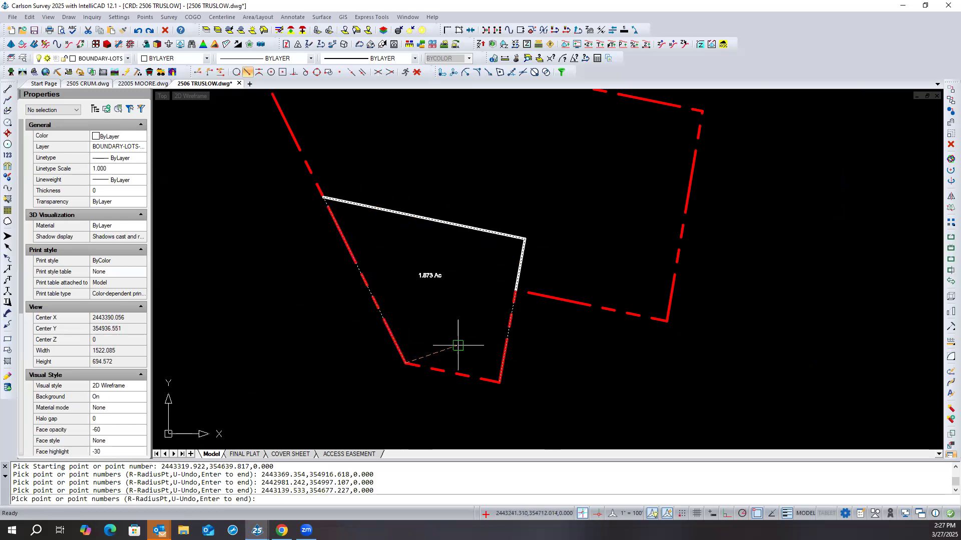
{"action": "left_click", "coordinate": [500, 371]}
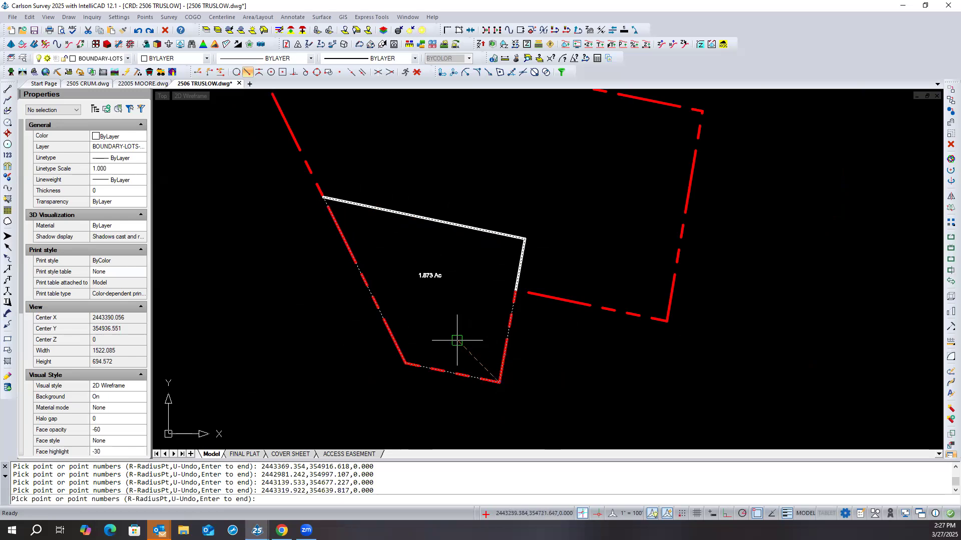
{"action": "key", "text": "Return"}
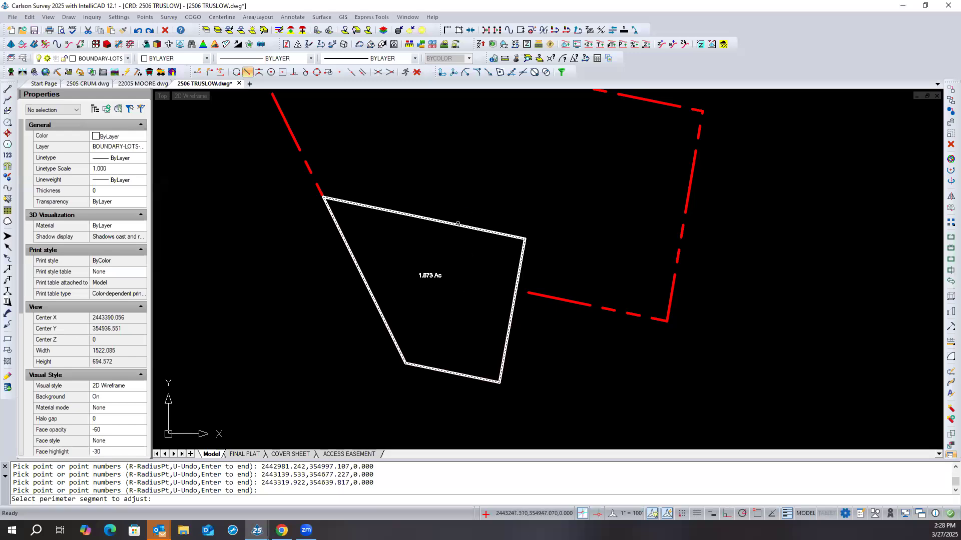
- Adjust the lot's north segment parallel to the selected line for a target area of 2 acres
{"action": "left_click", "coordinate": [458, 225]}
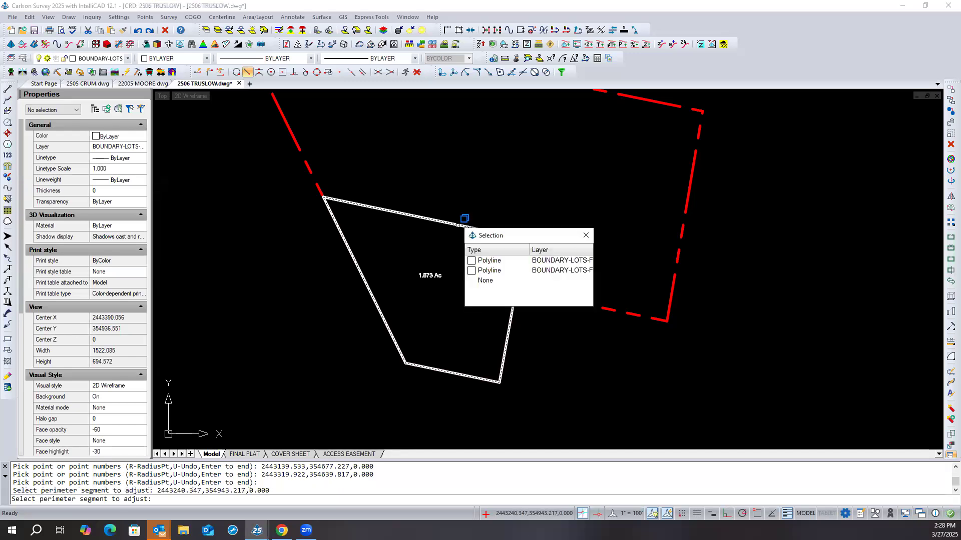
{"action": "left_click", "coordinate": [482, 260]}
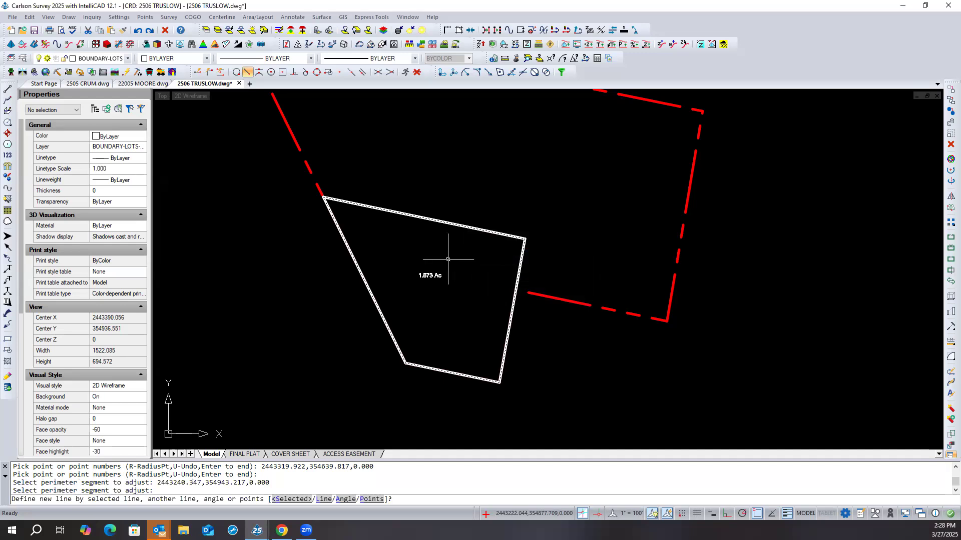
{"action": "type", "text": "s"}
{"action": "key", "text": "Return"}
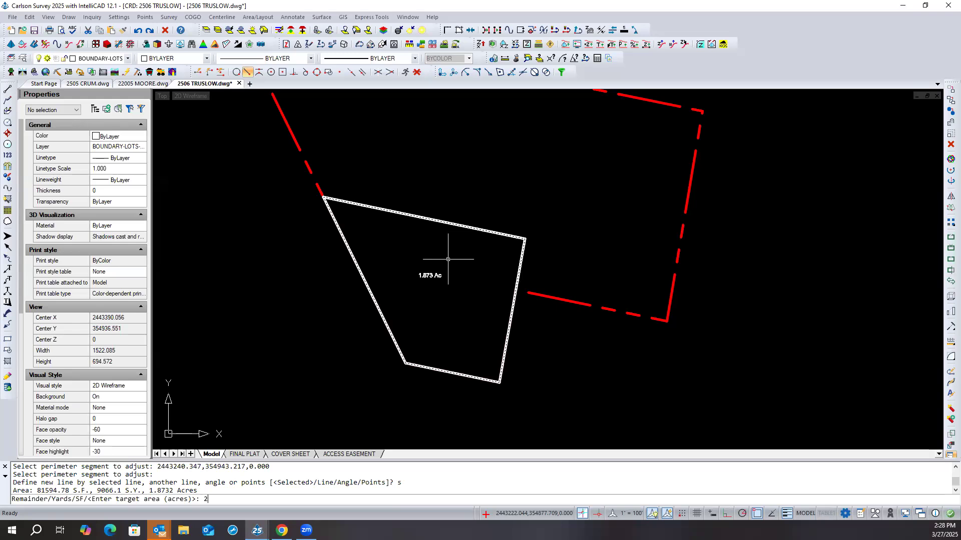
{"action": "key", "text": "Return"}
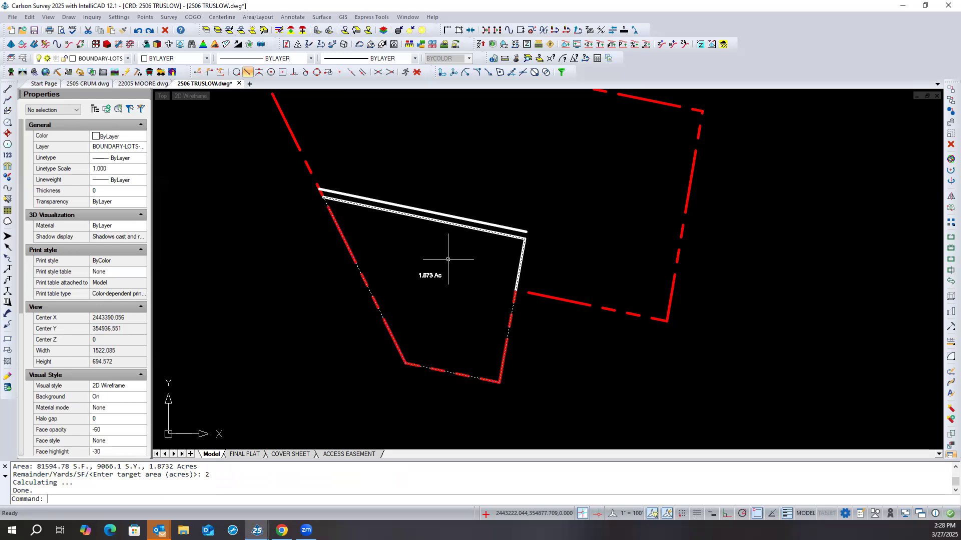
{"action": "key", "text": "Escape"}
{"action": "key", "text": "Escape"}
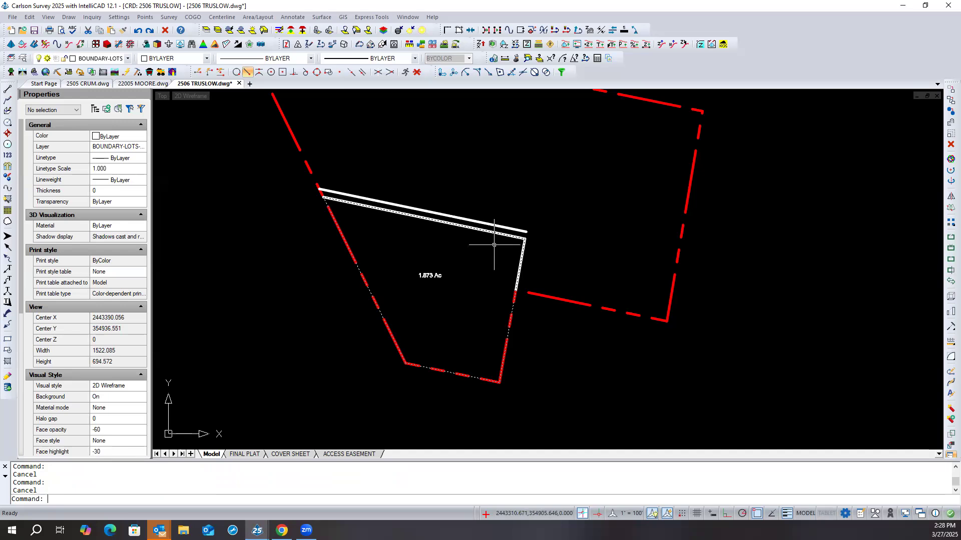
- Regenerate the drawing to clear the perimeter markers, and restore the layers frozen by the isolation
{"action": "type", "text": "rea"}
{"action": "key", "text": "Return"}
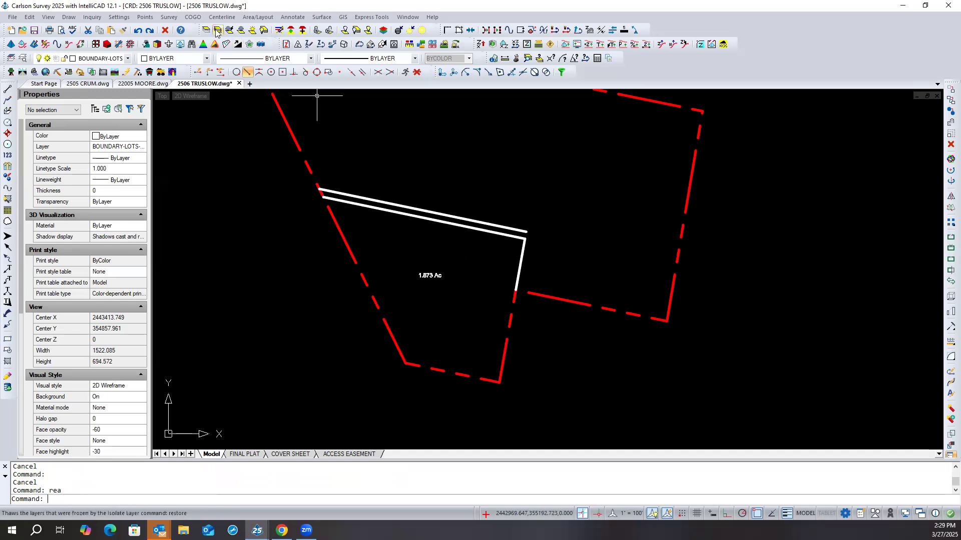
{"action": "left_click", "coordinate": [298, 44]}
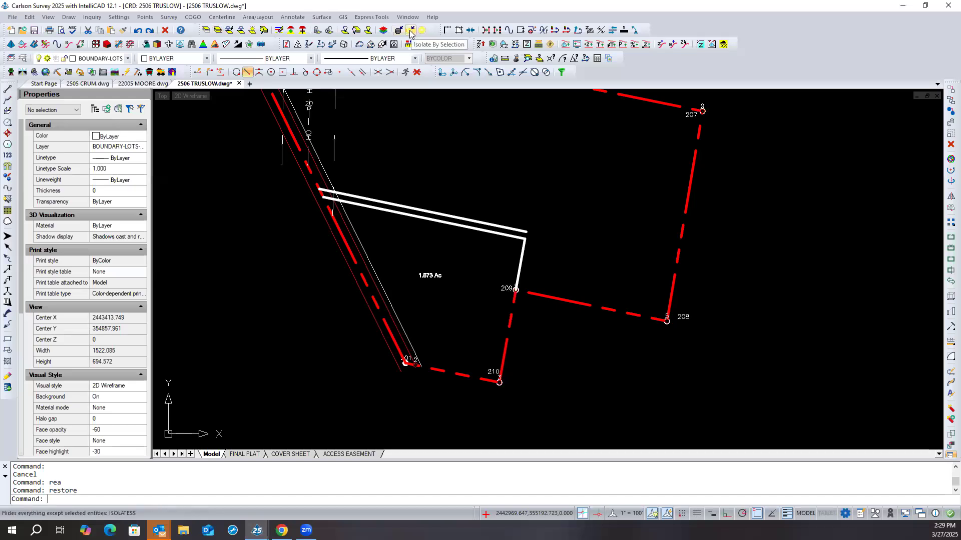
- Isolate the slid northern lot line together with the red boundary polyline, hiding everything else
{"action": "left_click", "coordinate": [411, 33]}
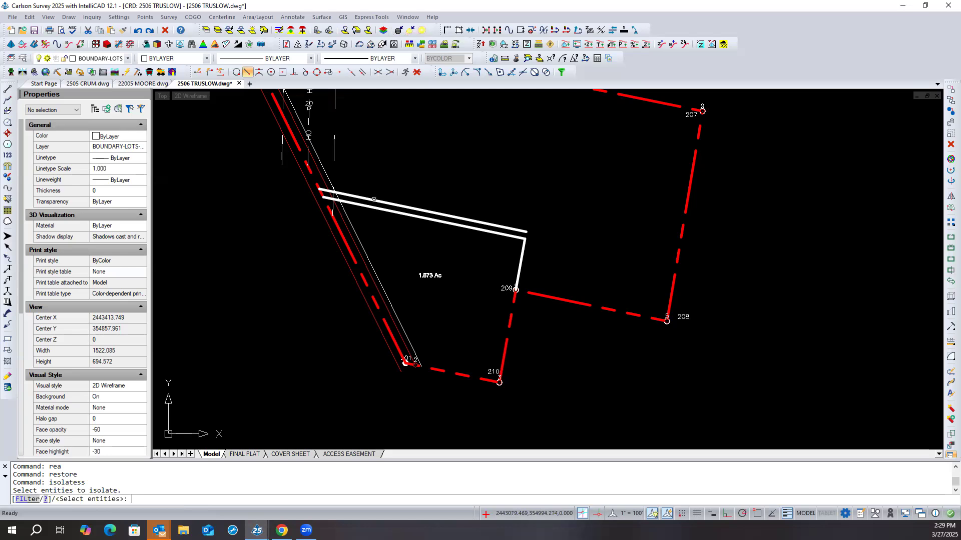
{"action": "left_click", "coordinate": [375, 200]}
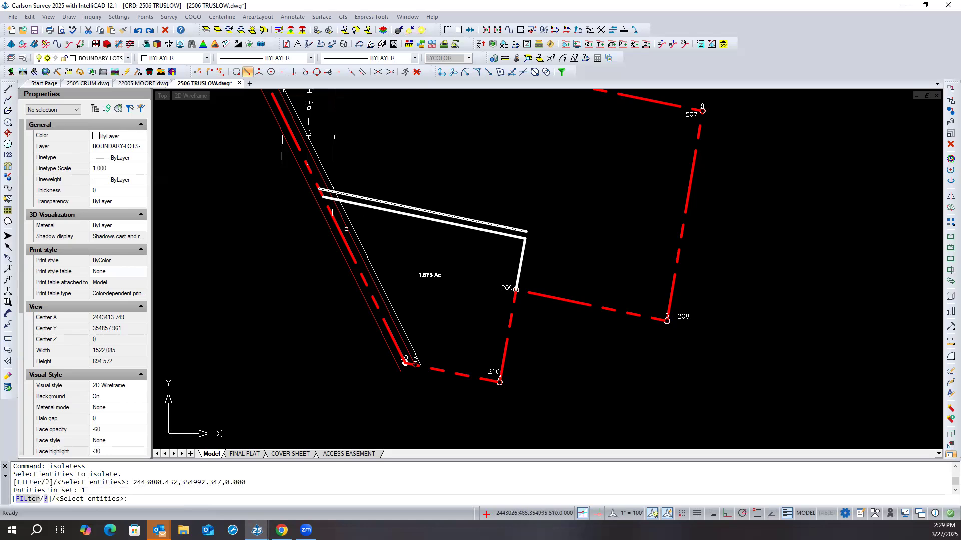
{"action": "left_click", "coordinate": [343, 236]}
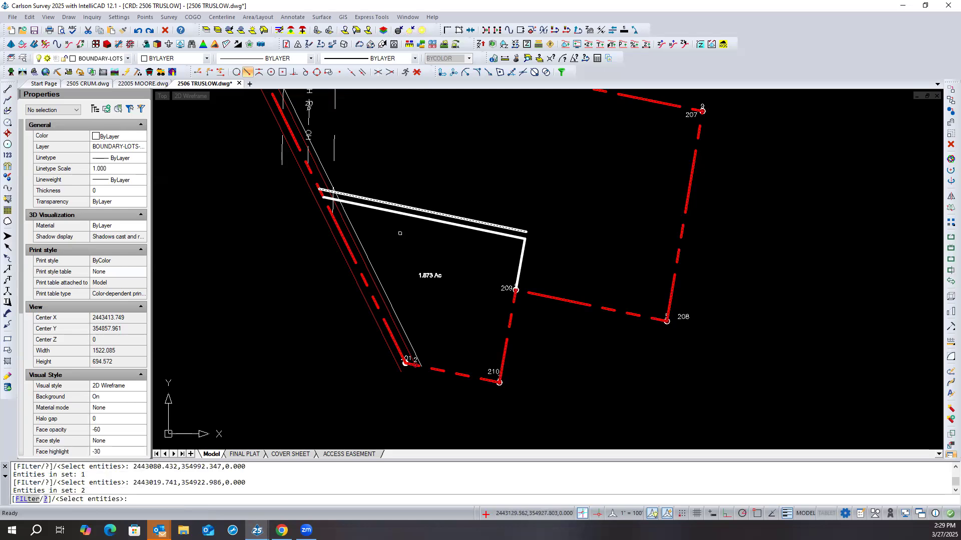
{"action": "key", "text": "Return"}
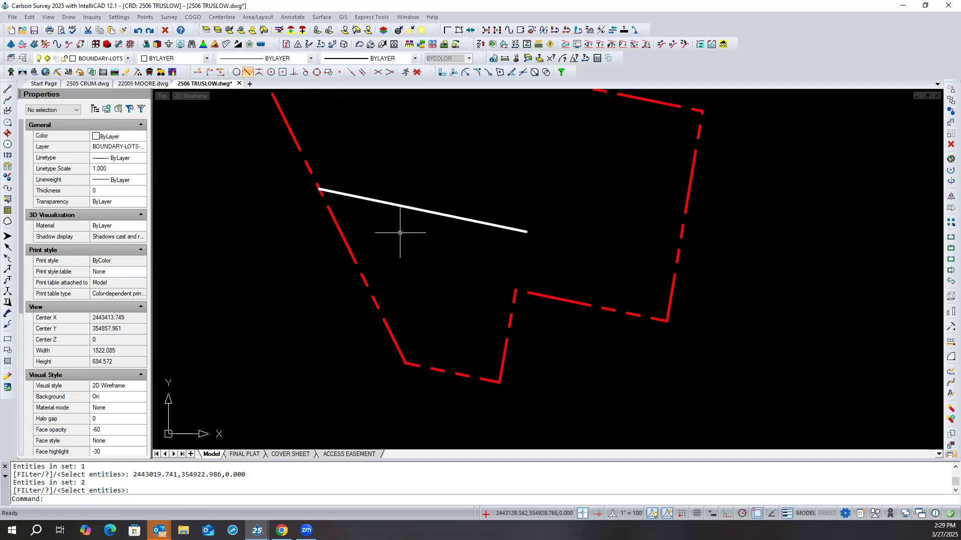
- Continue the slid lot line as a 2D polyline from its east end to the boundary's inner corner at point 209
{"action": "left_click", "coordinate": [7, 111]}
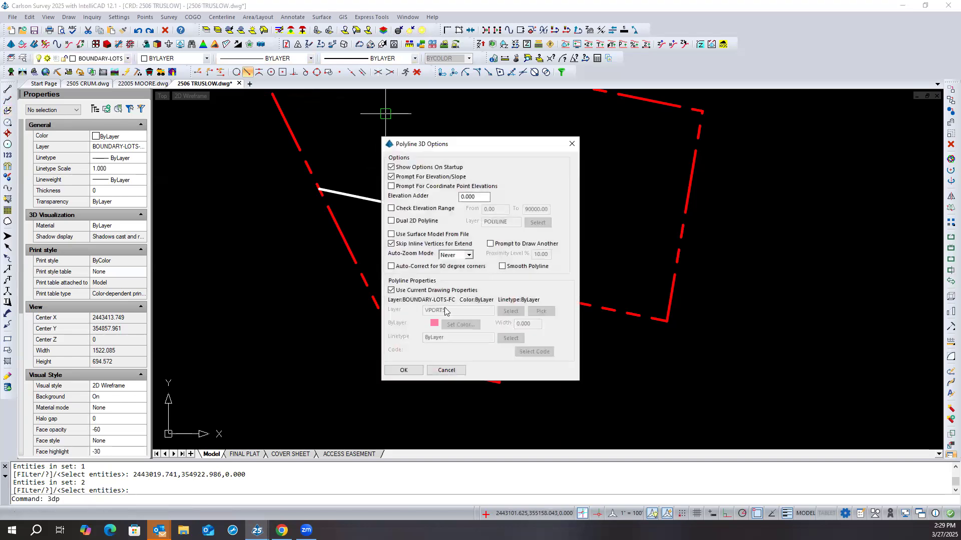
{"action": "left_click", "coordinate": [444, 371]}
{"action": "left_click", "coordinate": [7, 100]}
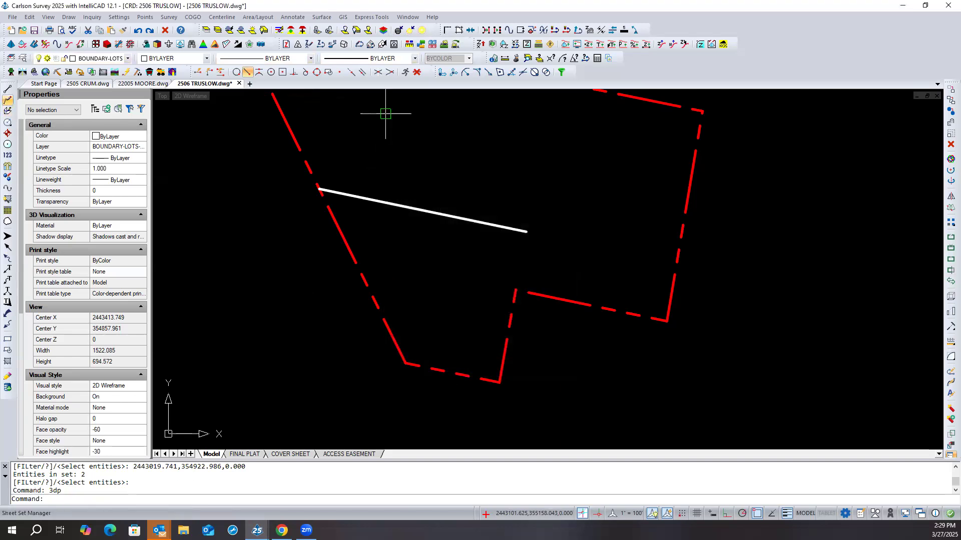
{"action": "left_click", "coordinate": [403, 354]}
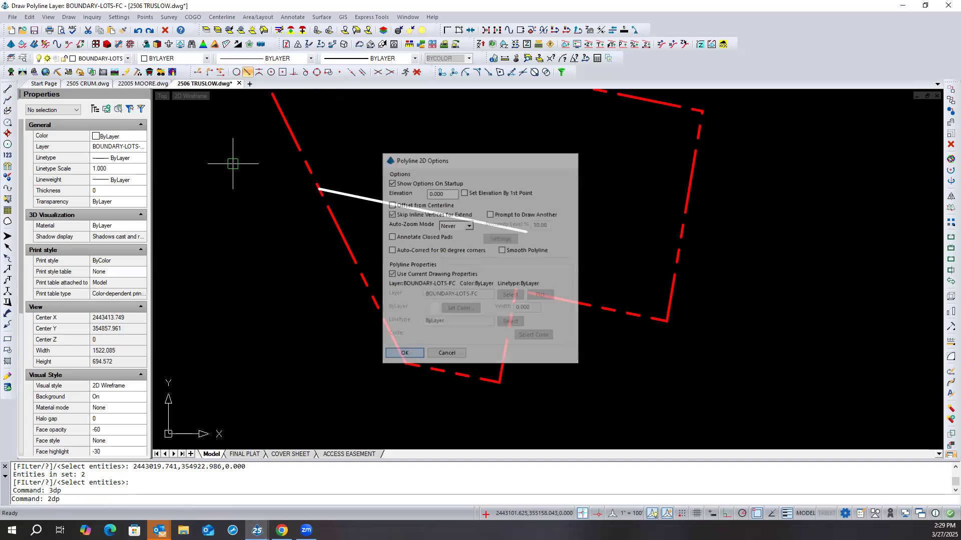
{"action": "type", "text": "C"}
{"action": "key", "text": "Return"}
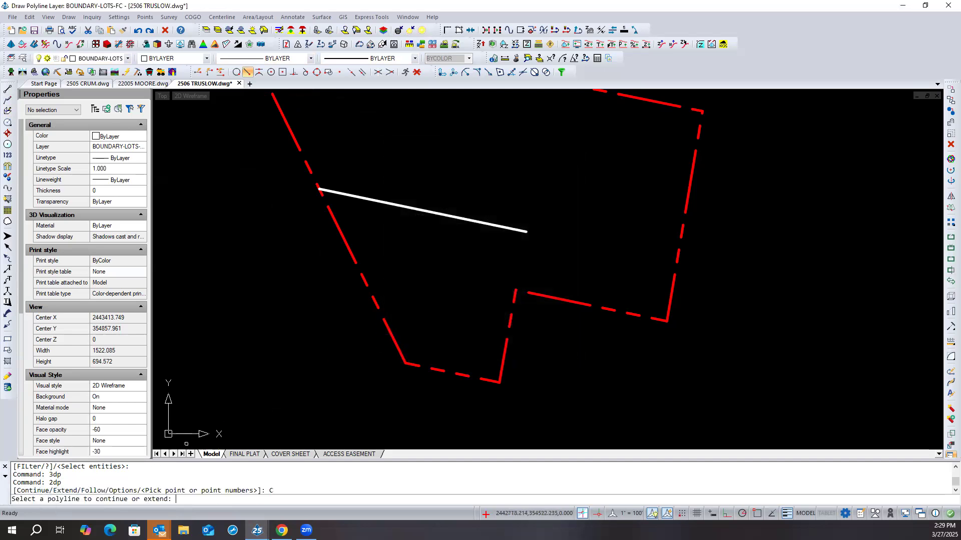
{"action": "left_click", "coordinate": [492, 226]}
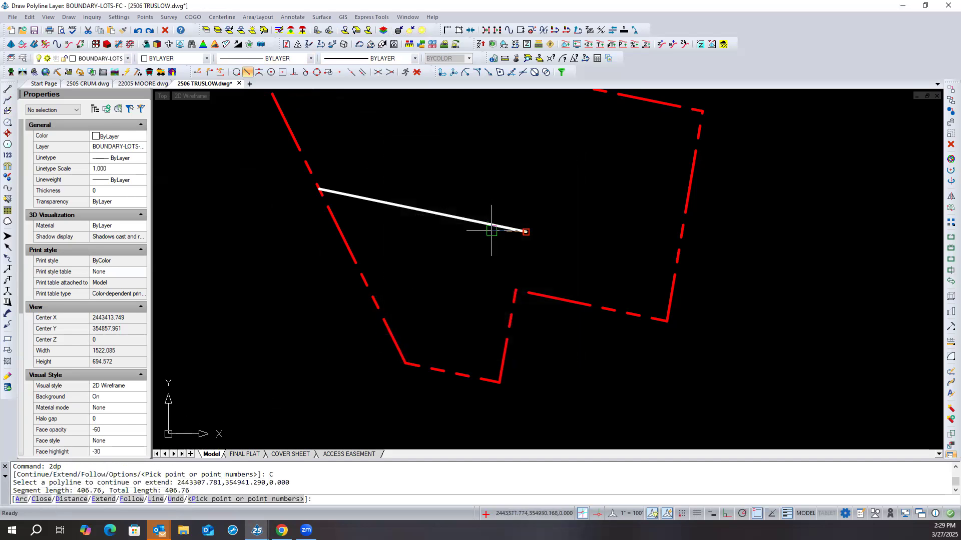
{"action": "left_click", "coordinate": [512, 299]}
{"action": "key", "text": "Return"}
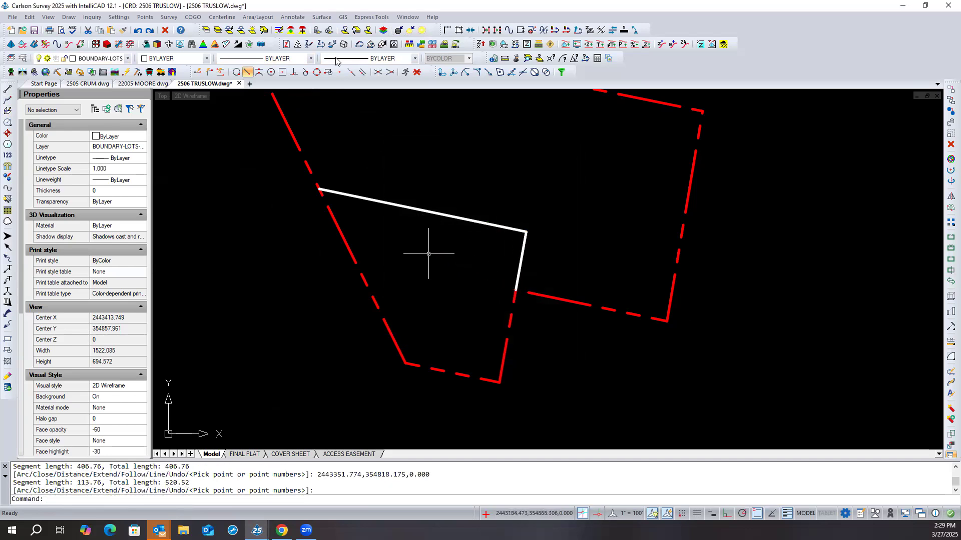
- Compute the enlarged southern lot's area with Area by Interior Point and place its area label near the middle of the lot
{"action": "left_click", "coordinate": [254, 17]}
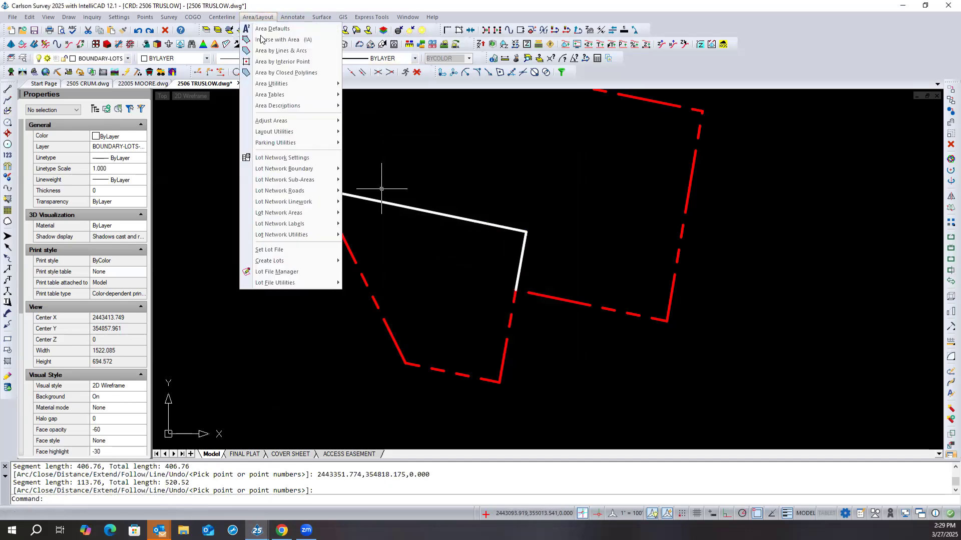
{"action": "left_click", "coordinate": [283, 62]}
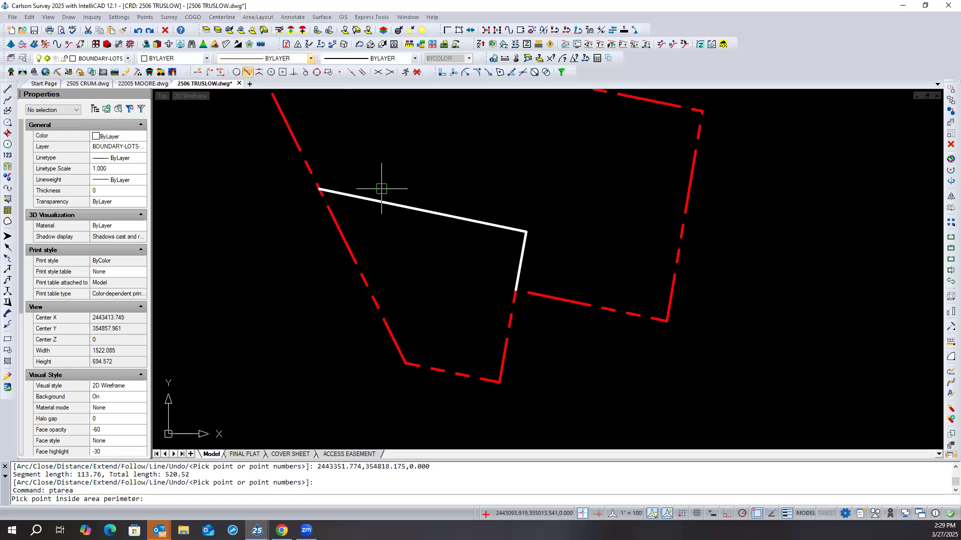
{"action": "left_click", "coordinate": [433, 273]}
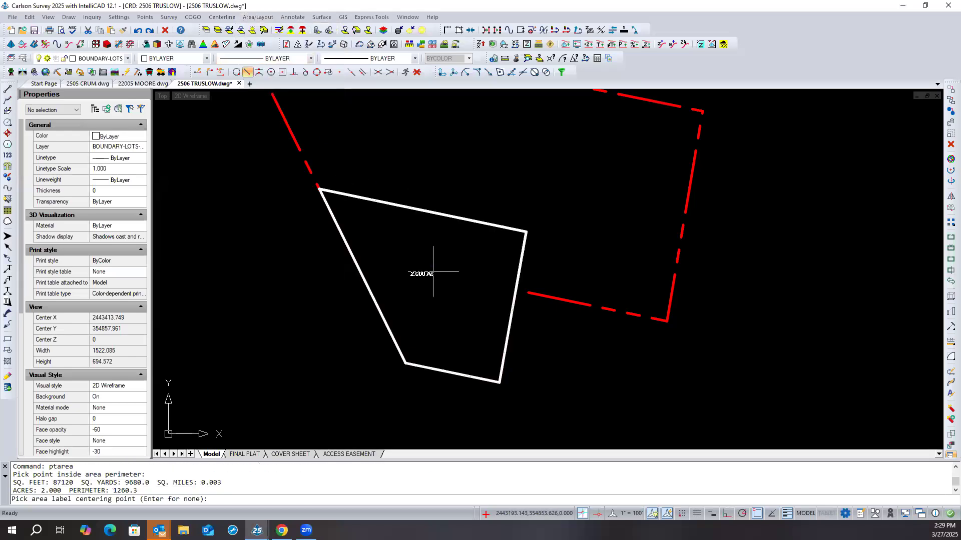
{"action": "left_click", "coordinate": [436, 268]}
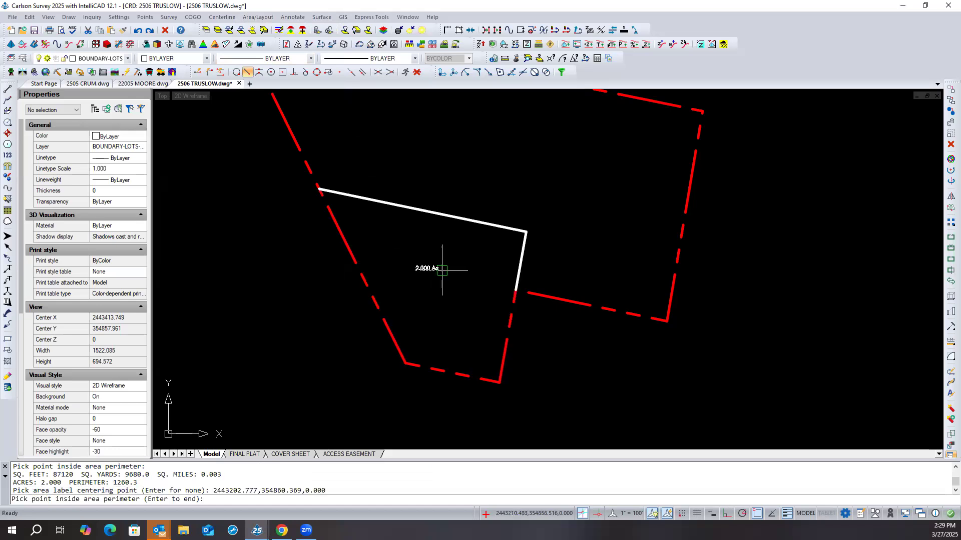
{"action": "key", "text": "Return"}
- Erase the slid lot line polyline along the lot's north and northeast sides
{"action": "scroll", "coordinate": [433, 275], "scroll_direction": "up", "scroll_amount": 3}
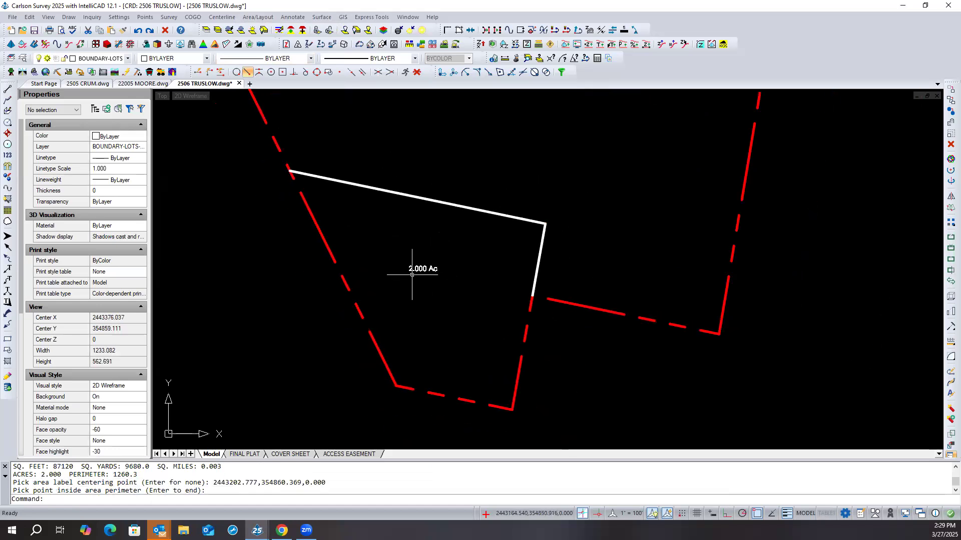
{"action": "left_click", "coordinate": [554, 214]}
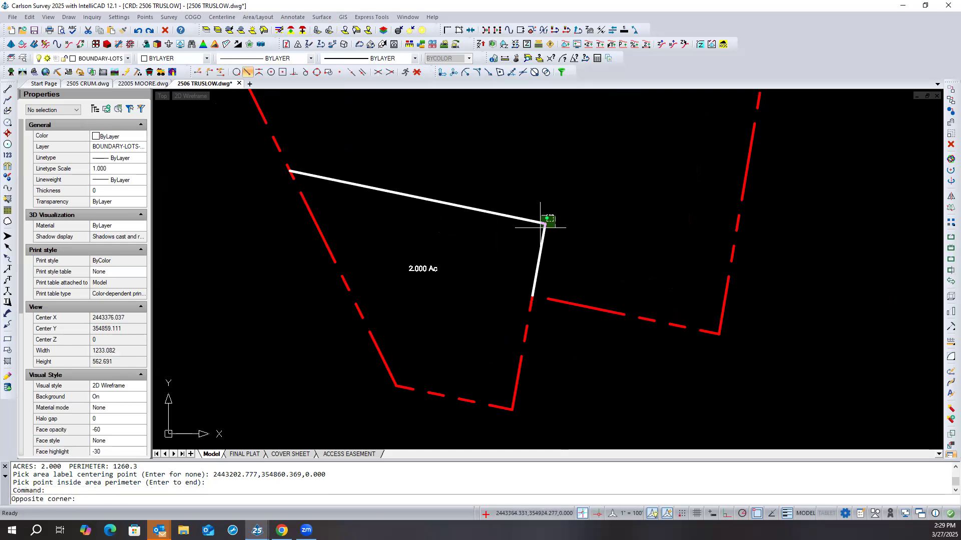
{"action": "left_click", "coordinate": [545, 224]}
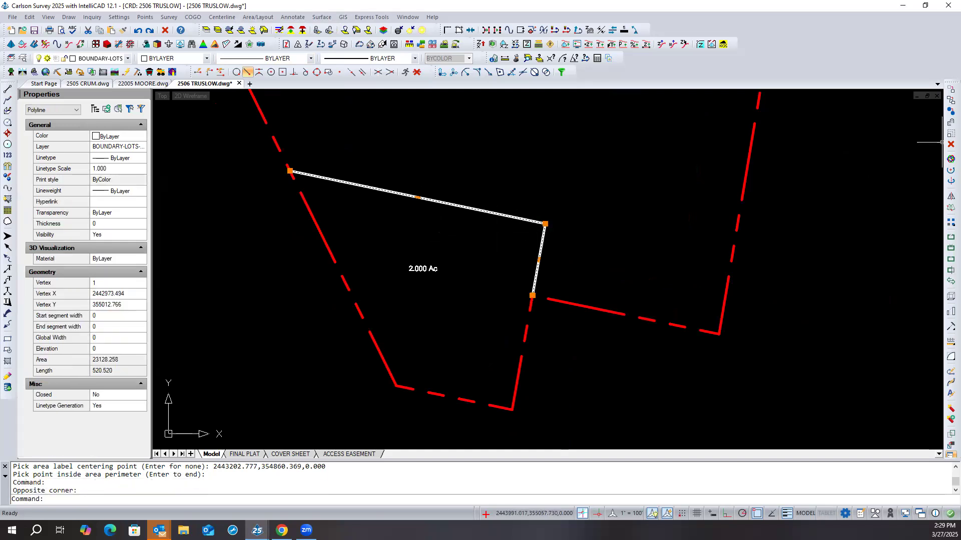
{"action": "key", "text": "Delete"}
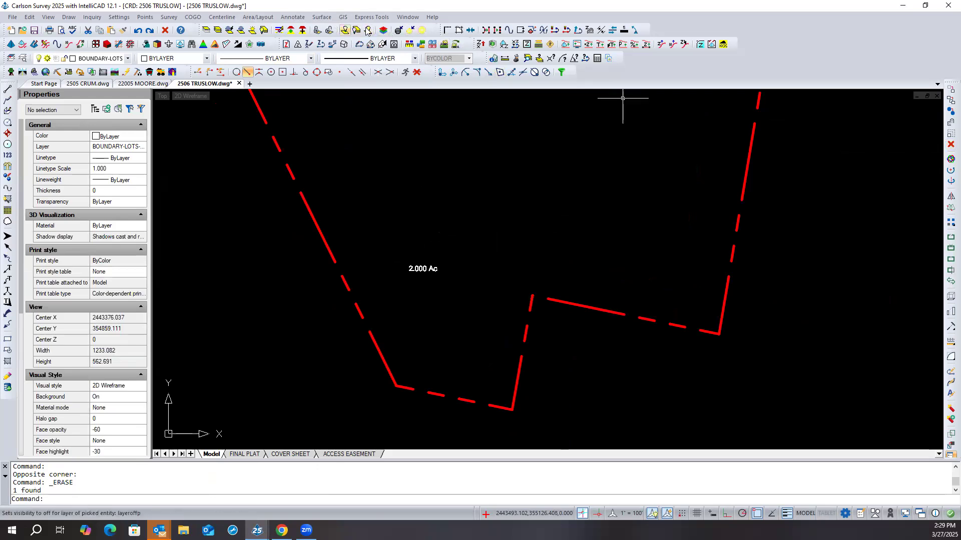
- Show the entities hidden by the isolation and erase the 2.000 Ac area label
{"action": "left_click", "coordinate": [422, 32]}
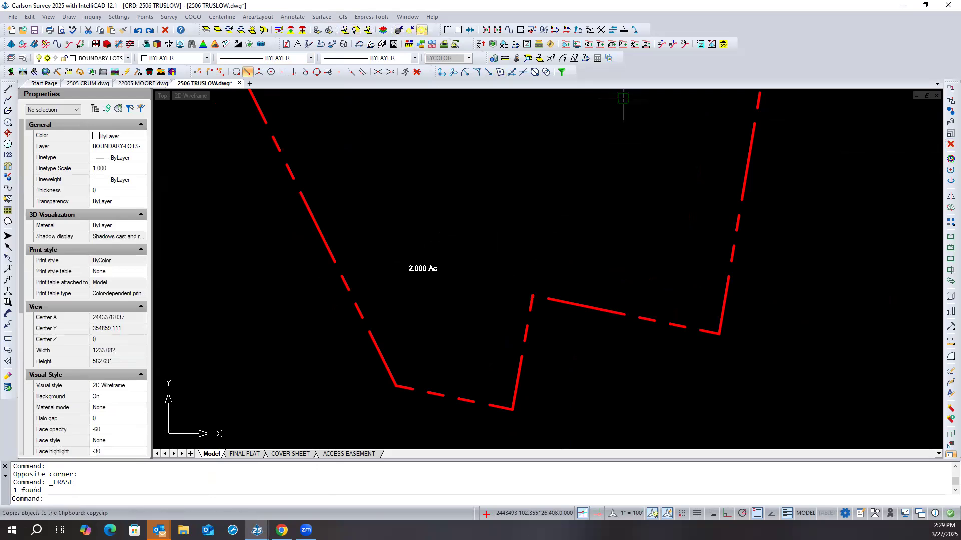
{"action": "left_click", "coordinate": [429, 269]}
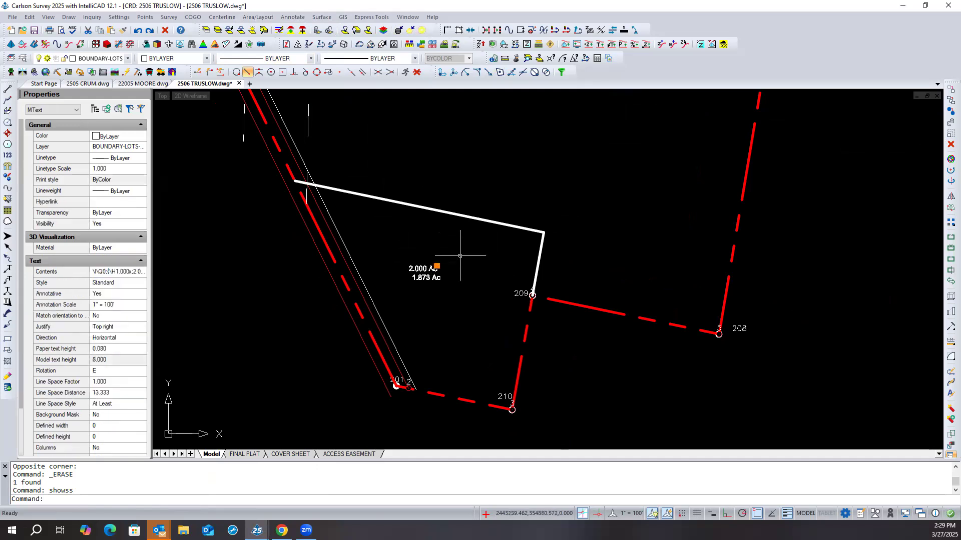
{"action": "left_click", "coordinate": [950, 144]}
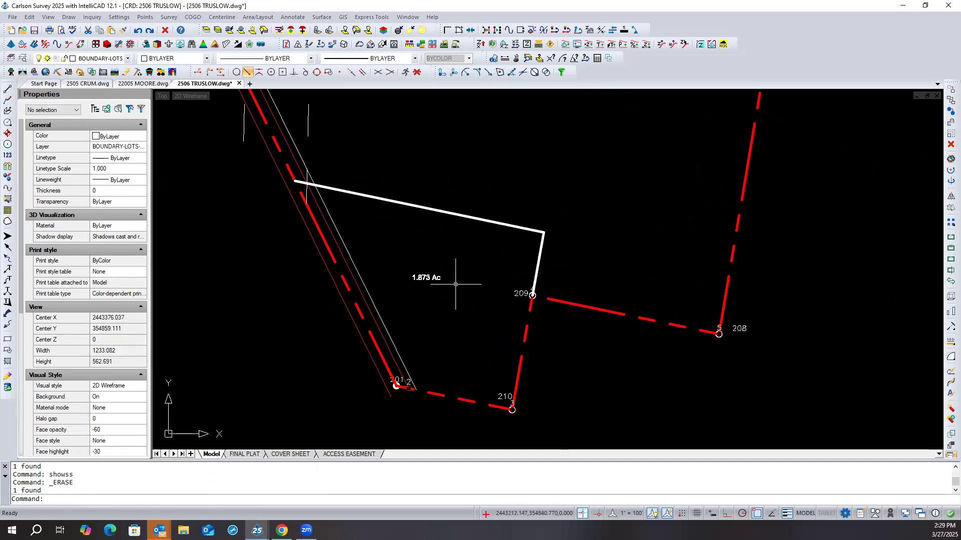
{"action": "scroll", "coordinate": [411, 263], "scroll_direction": "down", "scroll_amount": 1}
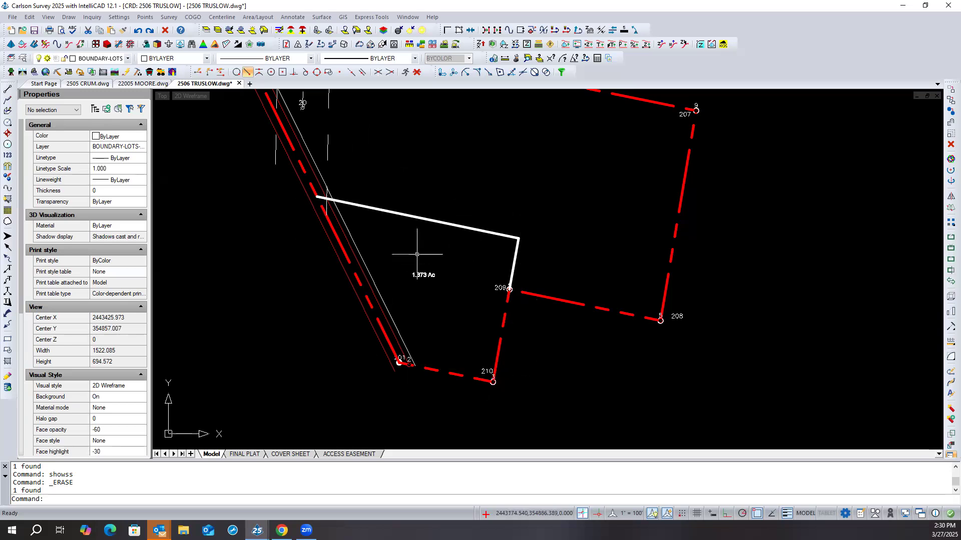
{"action": "left_click", "coordinate": [267, 19]}
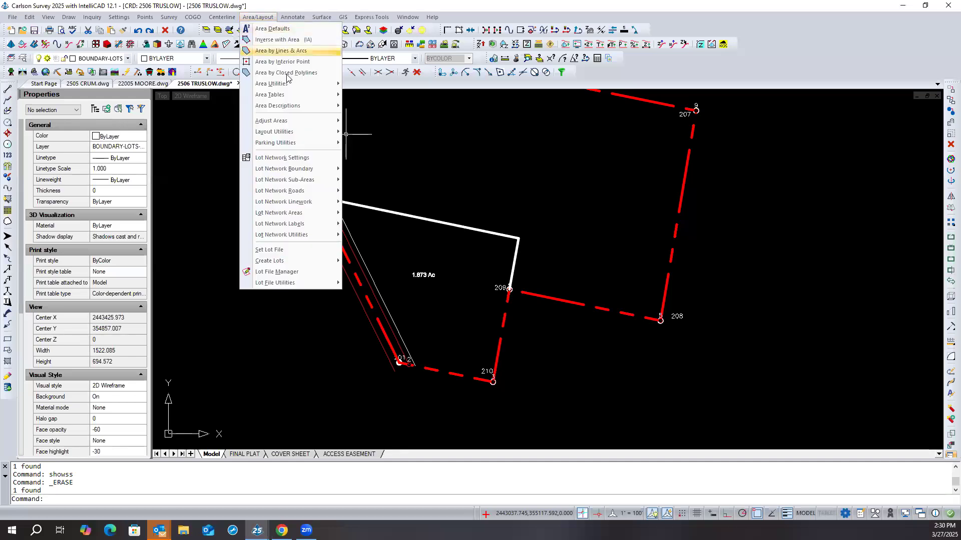
{"action": "mouse_move", "coordinate": [292, 89]}
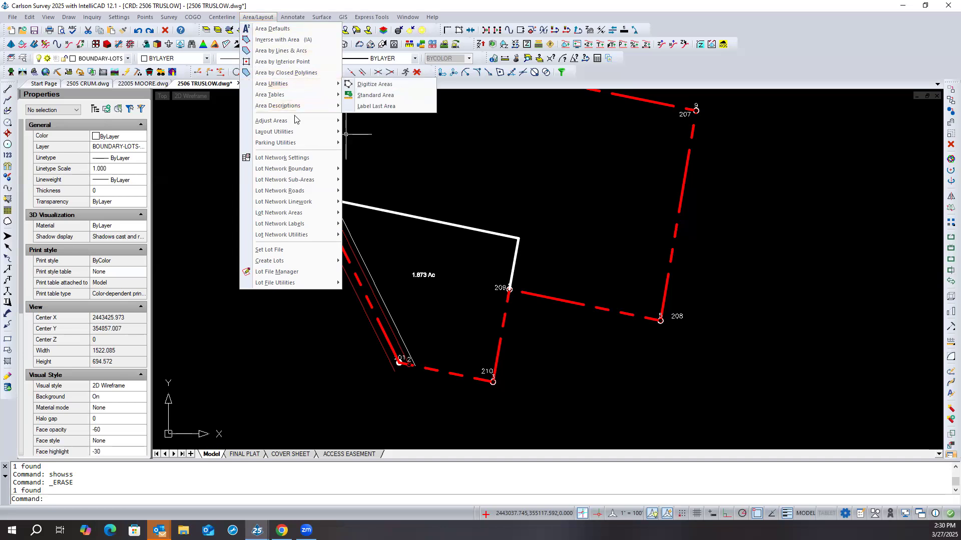
{"action": "mouse_move", "coordinate": [294, 120]}
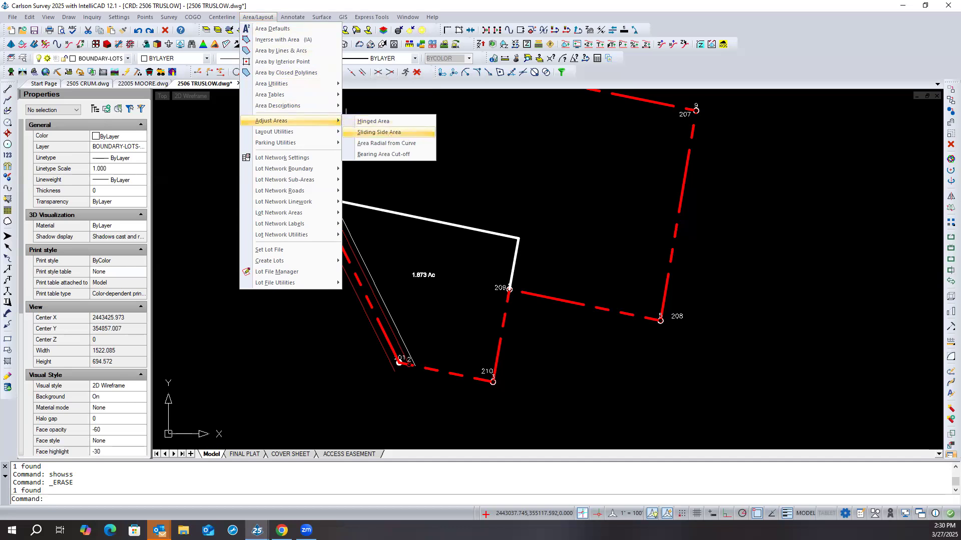
{"action": "left_click", "coordinate": [388, 132]}
{"action": "key", "text": "Return"}
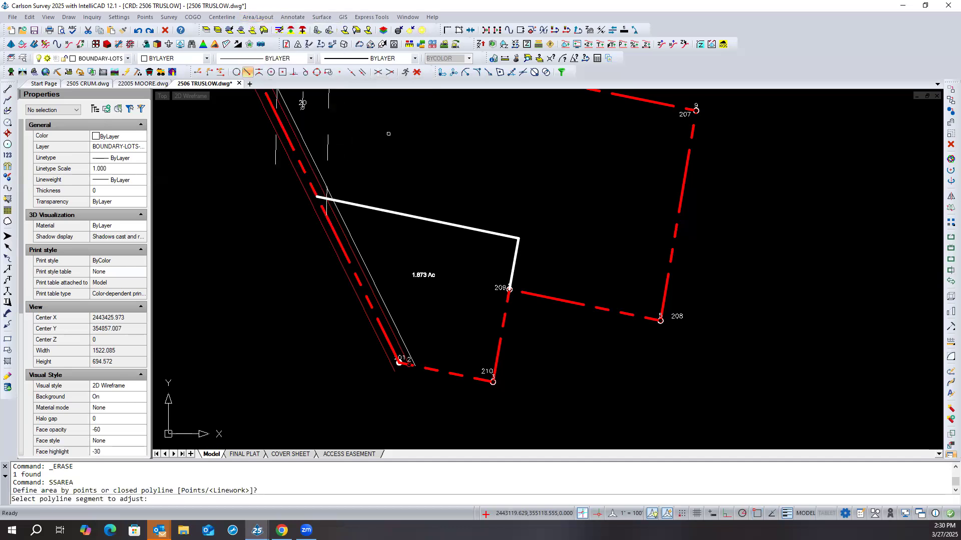
{"action": "key", "text": "Escape"}
{"action": "key", "text": "Escape"}
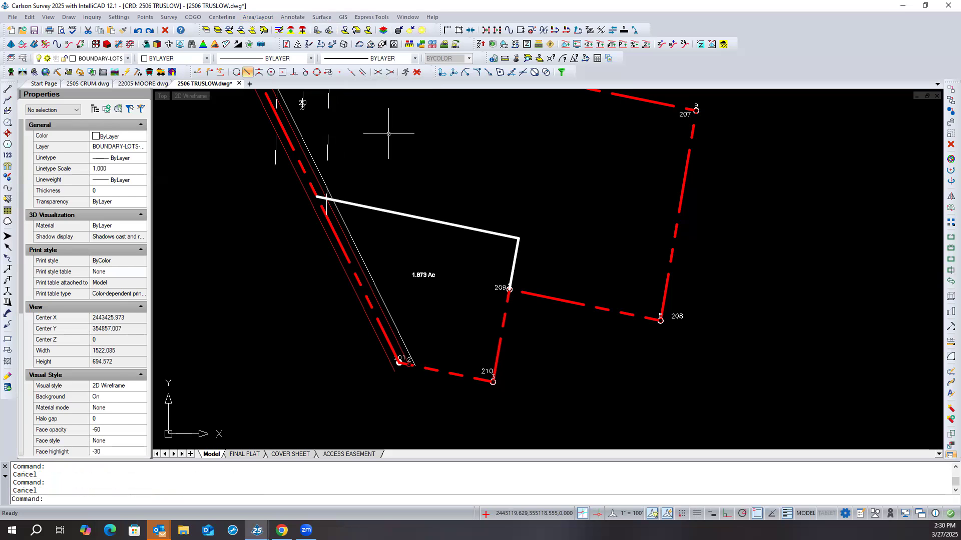
- Start Hinged Area by points and trace the southern lot's perimeter from the north line's east end through points 210 and 201 back to the start
{"action": "left_click", "coordinate": [258, 17]}
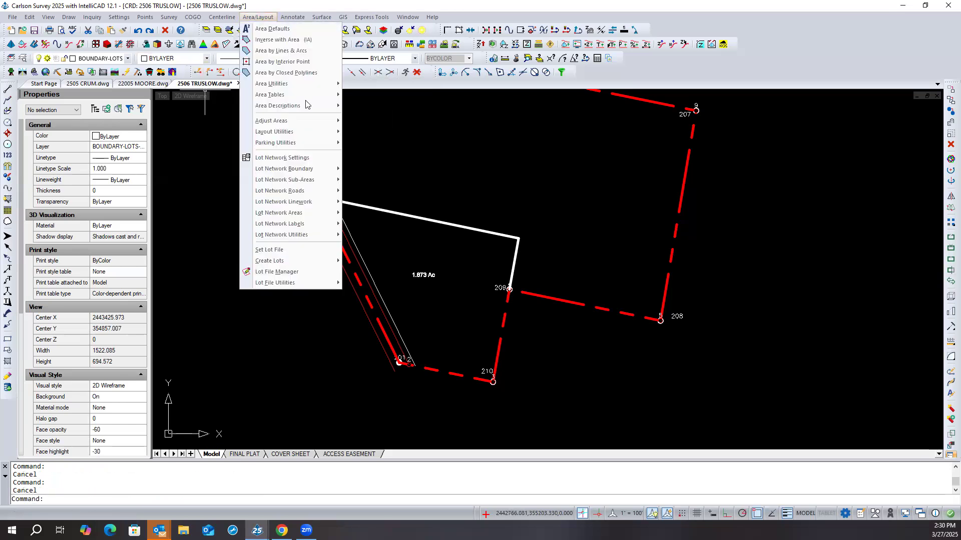
{"action": "mouse_move", "coordinate": [307, 125]}
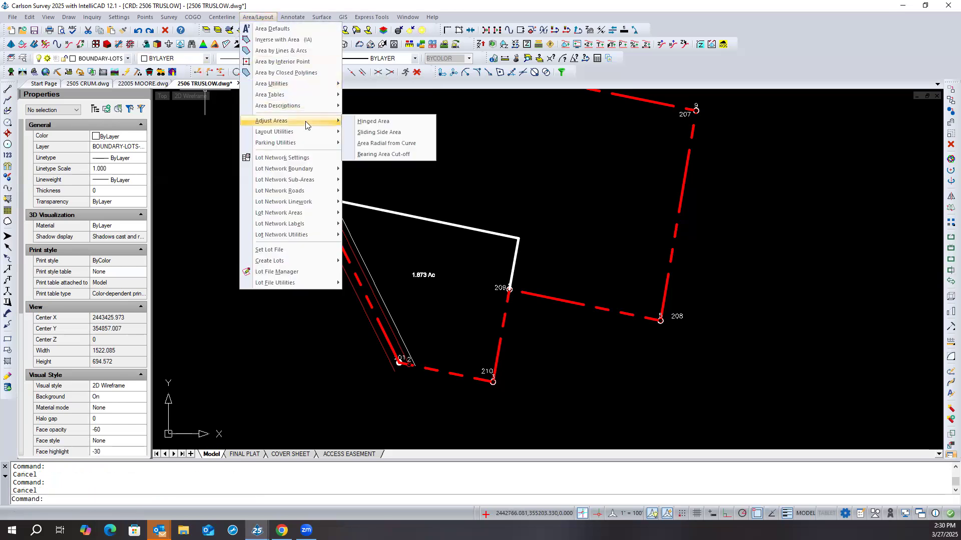
{"action": "left_click", "coordinate": [372, 121]}
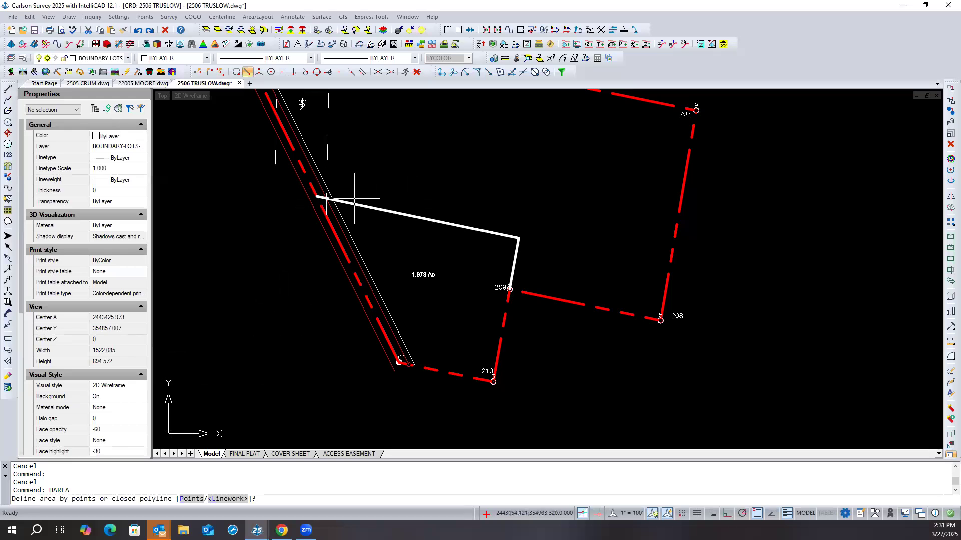
{"action": "left_click", "coordinate": [197, 499]}
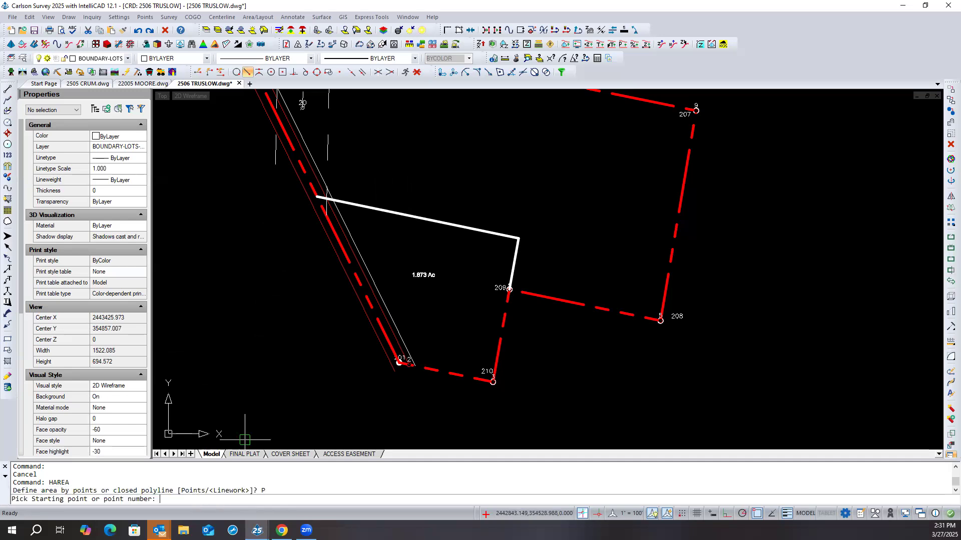
{"action": "left_click", "coordinate": [506, 240]}
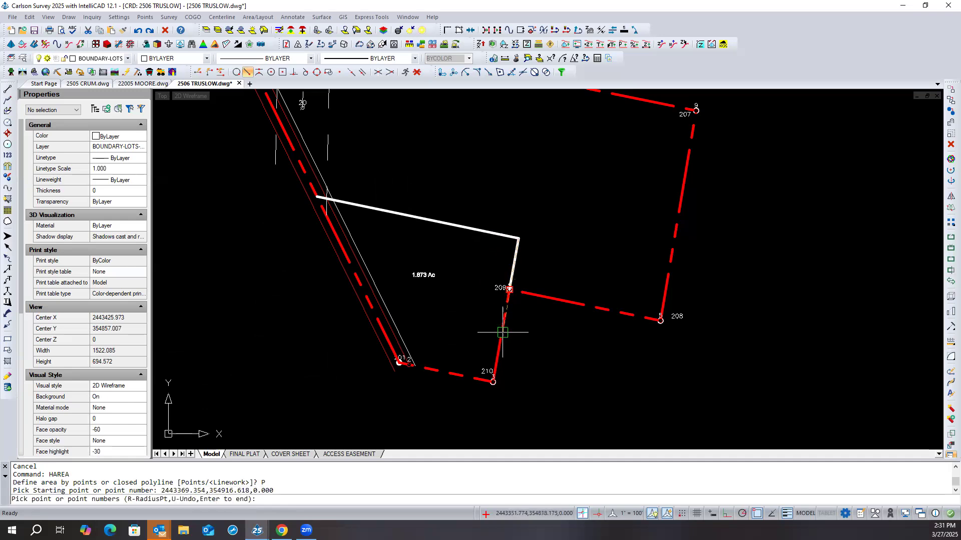
{"action": "left_click", "coordinate": [492, 381]}
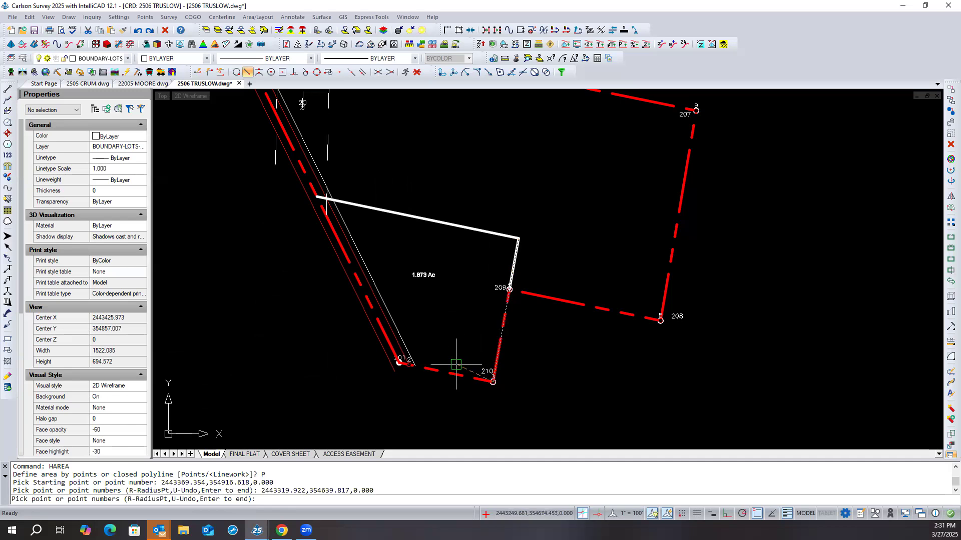
{"action": "left_click", "coordinate": [420, 367]}
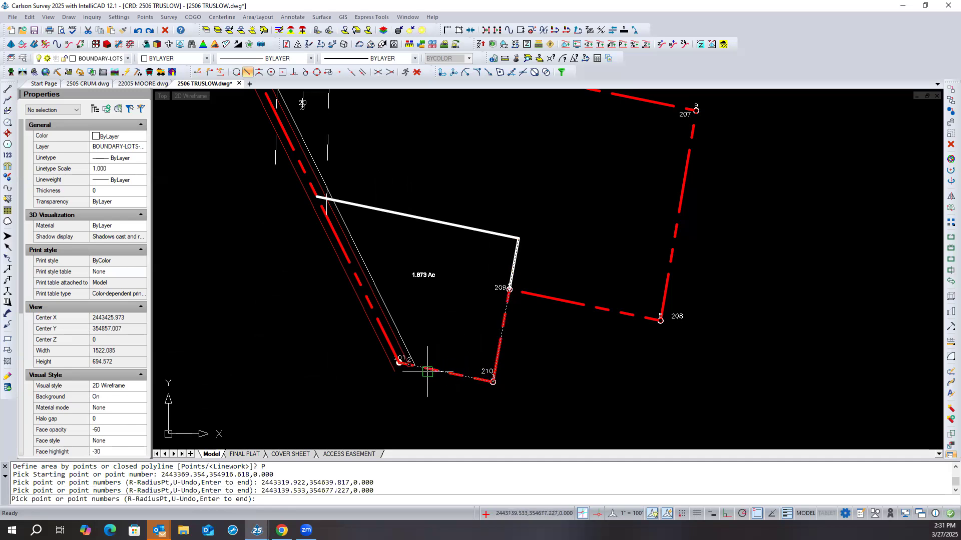
{"action": "left_click", "coordinate": [353, 205]}
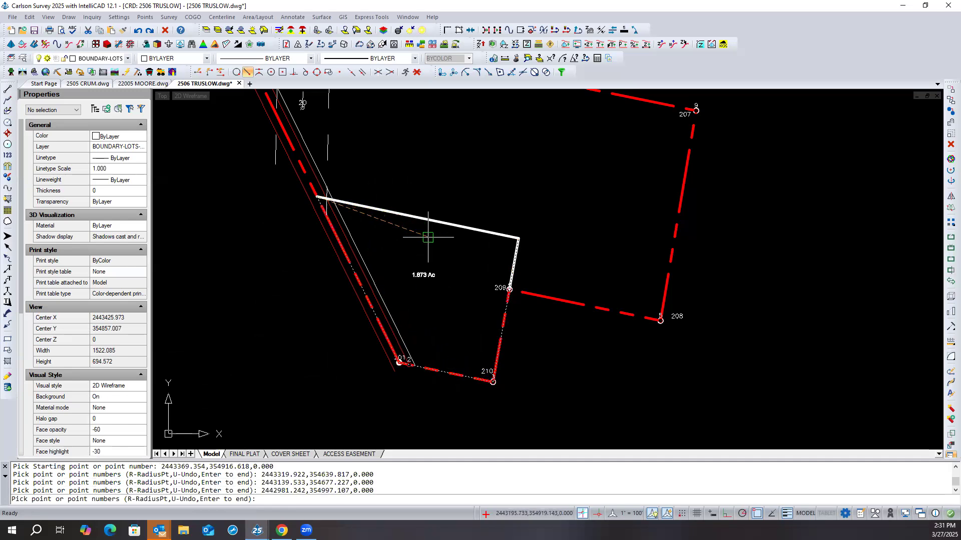
{"action": "left_click", "coordinate": [490, 231]}
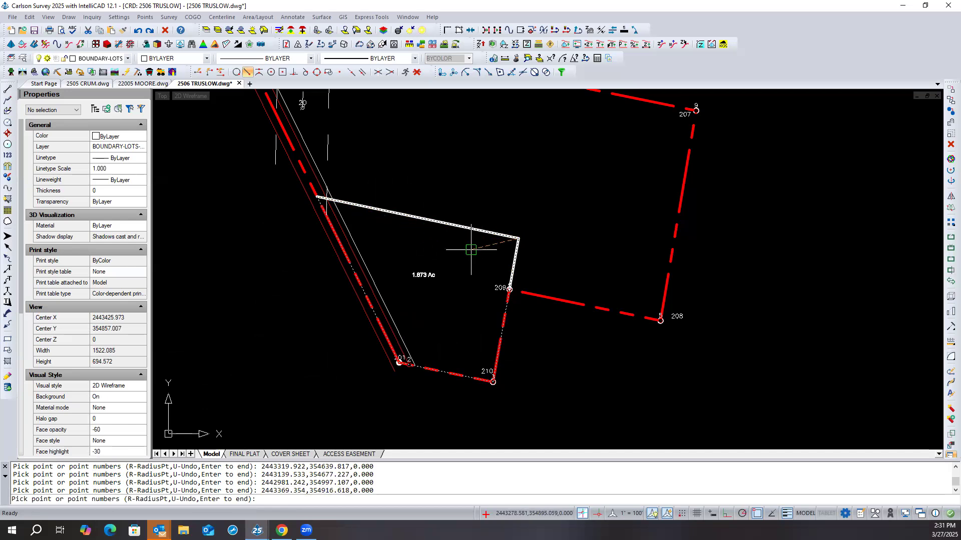
{"action": "key", "text": "Return"}
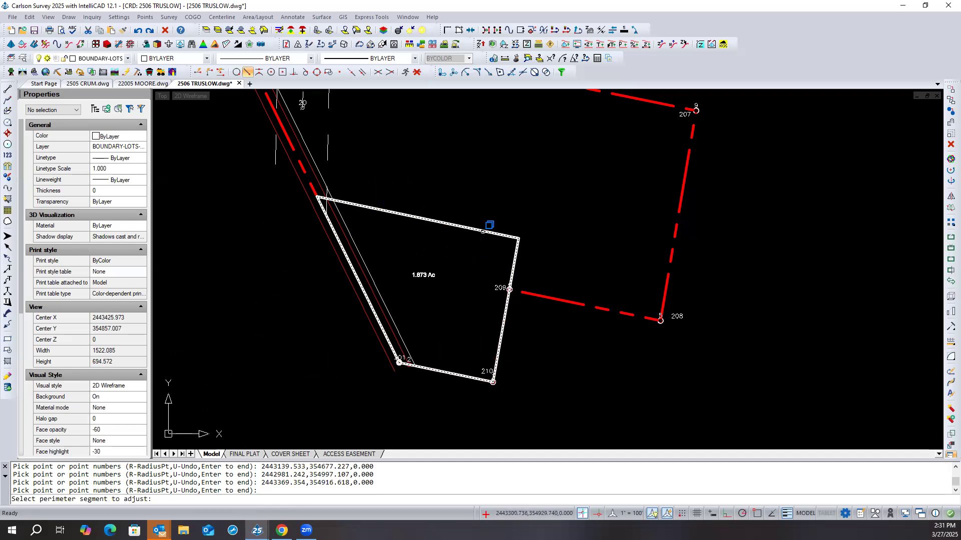
- Adjust the lot's north line about a hinge point at its east end to reach a target area of 2 acres
{"action": "left_click", "coordinate": [483, 231]}
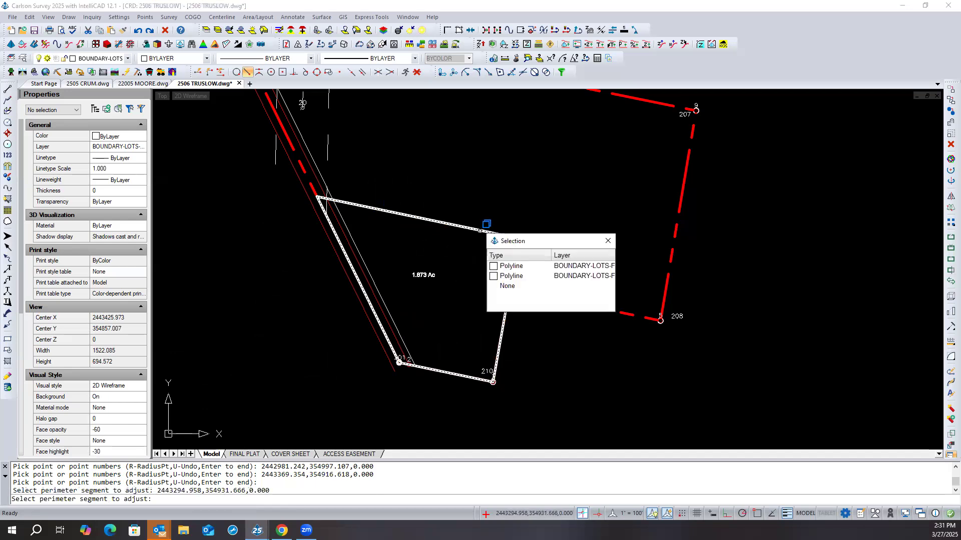
{"action": "left_click", "coordinate": [513, 267]}
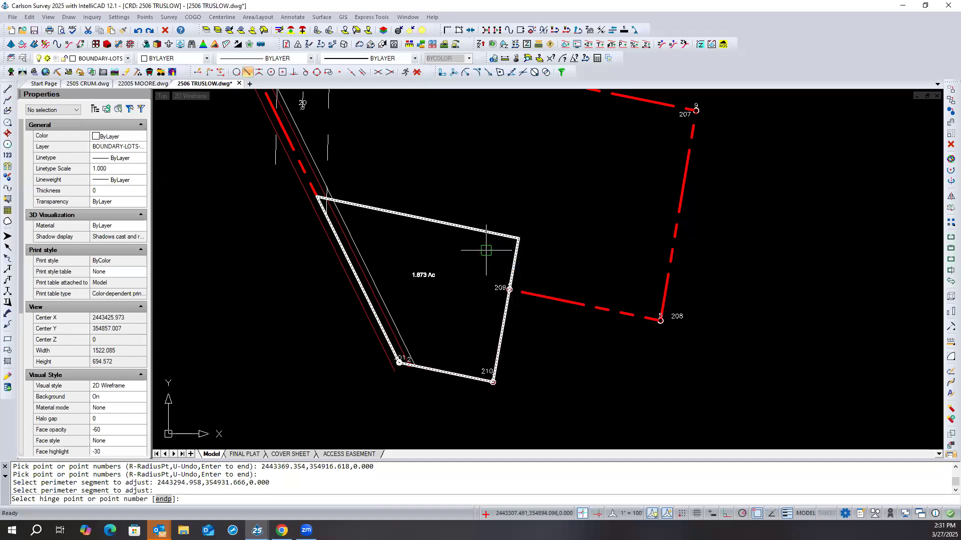
{"action": "left_click", "coordinate": [513, 246]}
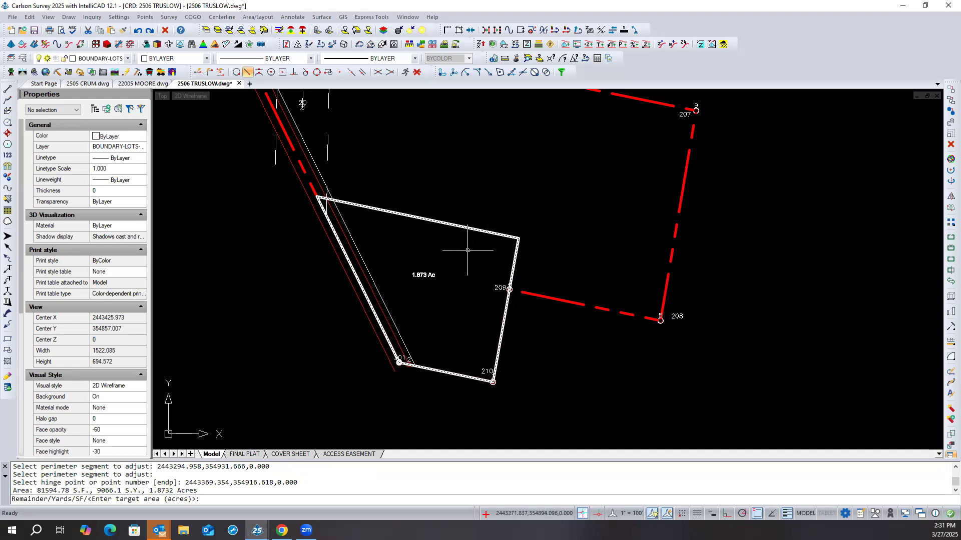
{"action": "type", "text": "2"}
{"action": "key", "text": "Return"}
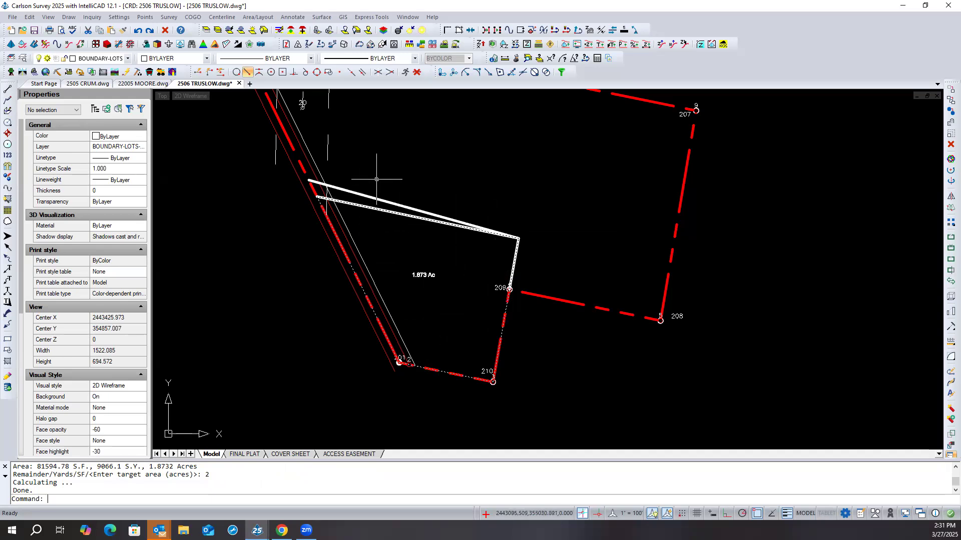
{"action": "key", "text": "Escape"}
{"action": "key", "text": "Escape"}
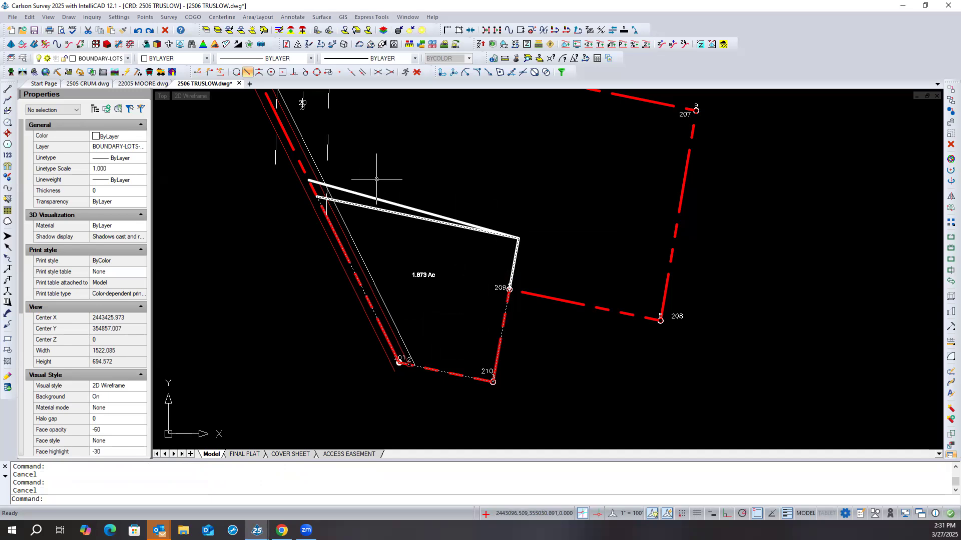
- Regenerate the drawing and erase the new hinged line above the lot's original north line
{"action": "type", "text": "rea"}
{"action": "key", "text": "Return"}
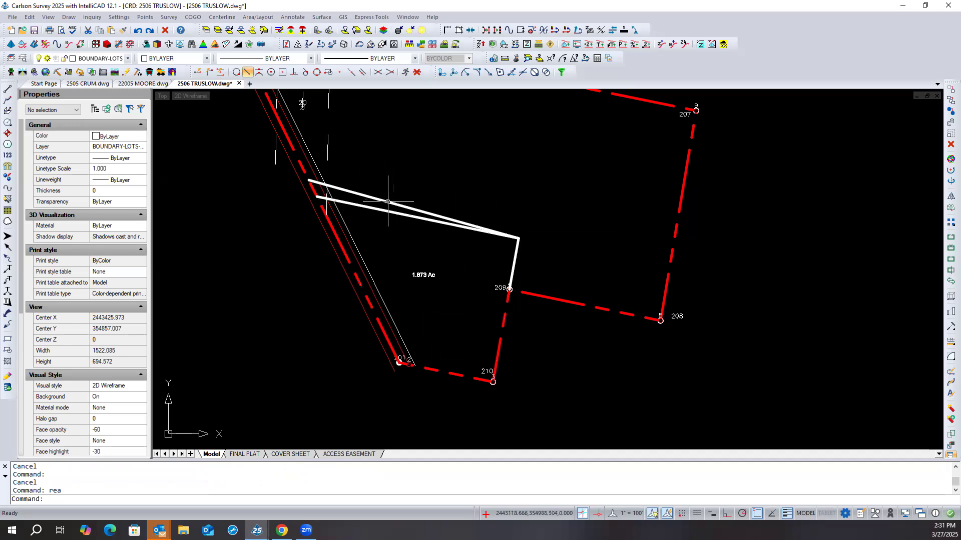
{"action": "left_click", "coordinate": [388, 201]}
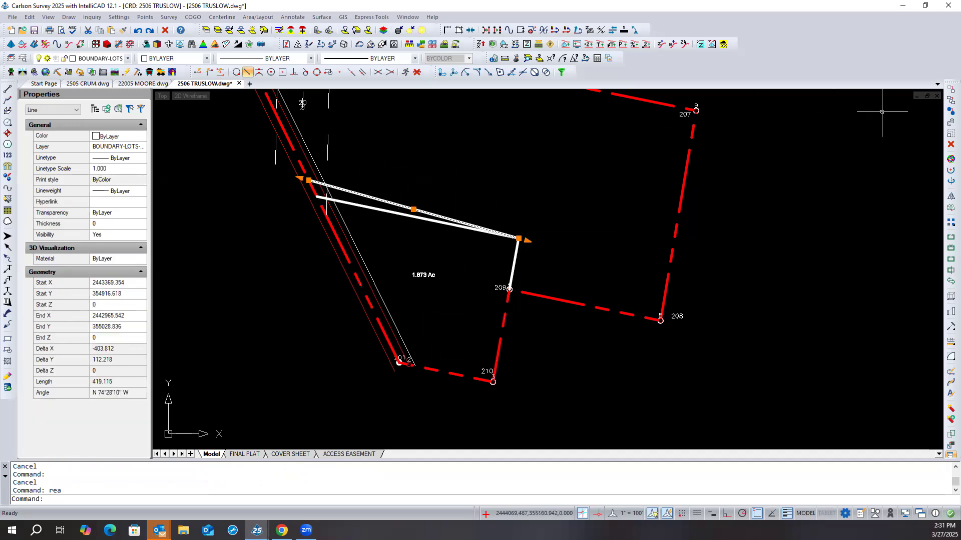
{"action": "left_click", "coordinate": [950, 145]}
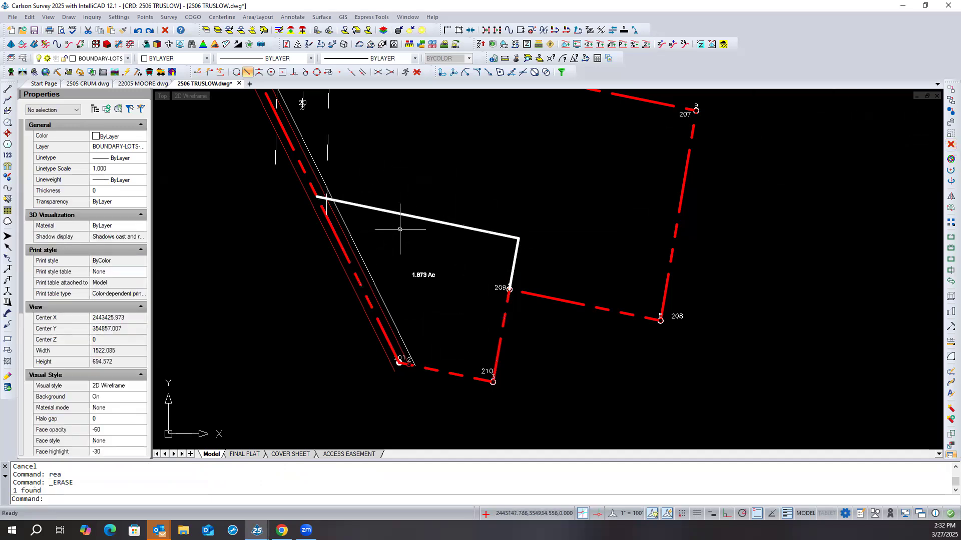
- Examine the lot line polyline and the boundary polyline around the corners at points 201, 210 and 209
{"action": "left_click", "coordinate": [420, 218]}
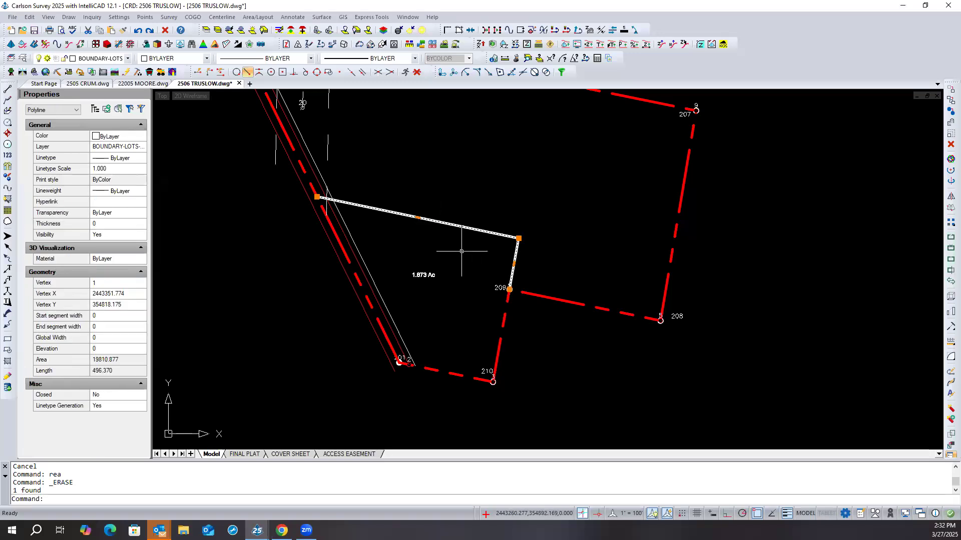
{"action": "key", "text": "Escape"}
{"action": "key", "text": "Escape"}
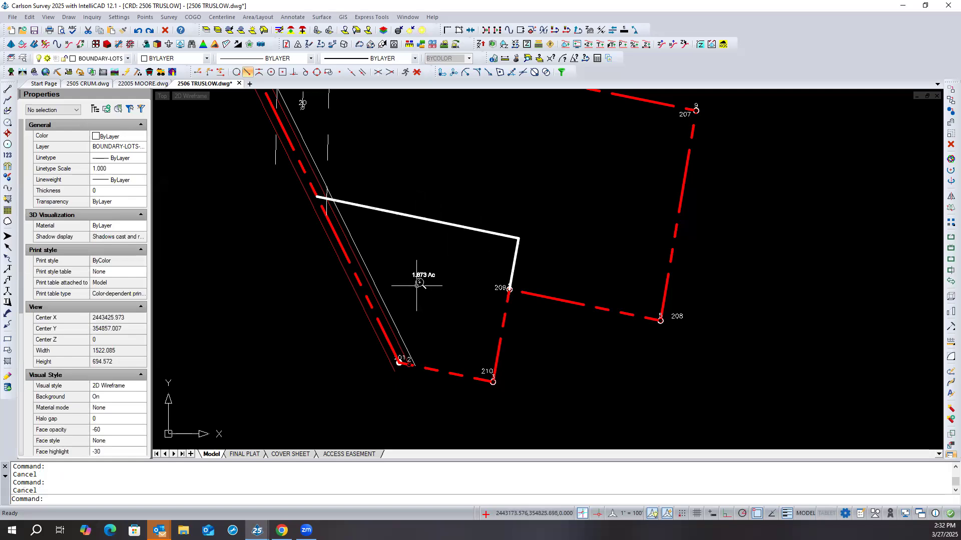
{"action": "scroll", "coordinate": [417, 285], "scroll_direction": "up", "scroll_amount": 2}
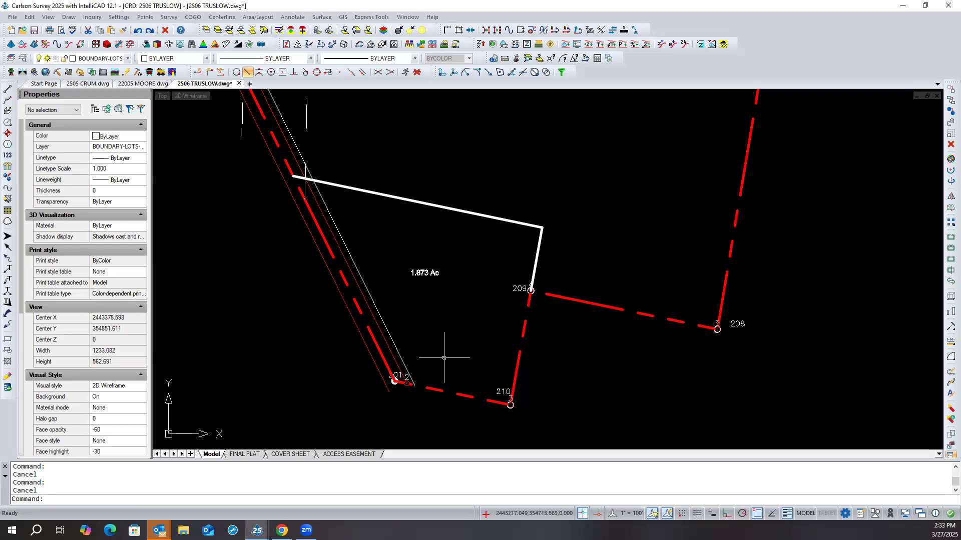
{"action": "scroll", "coordinate": [409, 403], "scroll_direction": "up", "scroll_amount": 5}
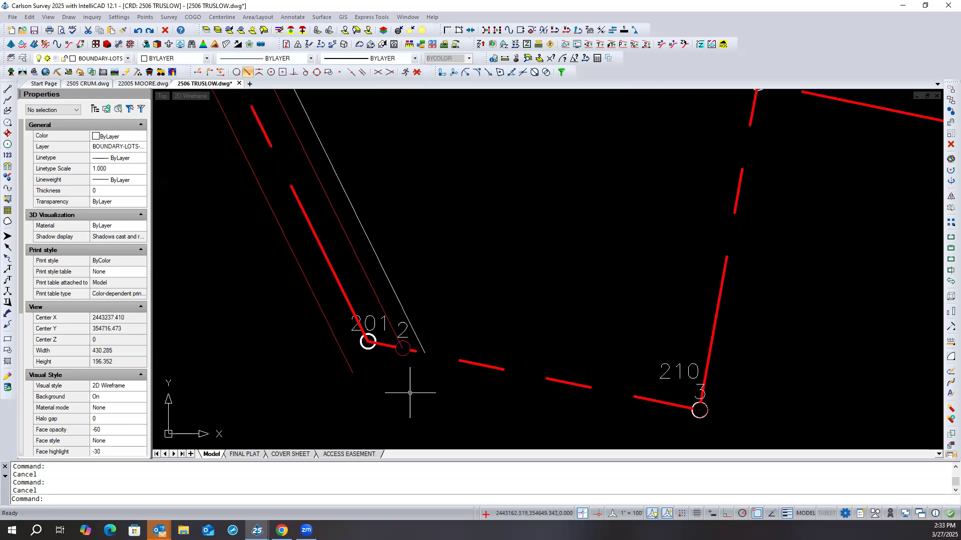
{"action": "left_click", "coordinate": [469, 361]}
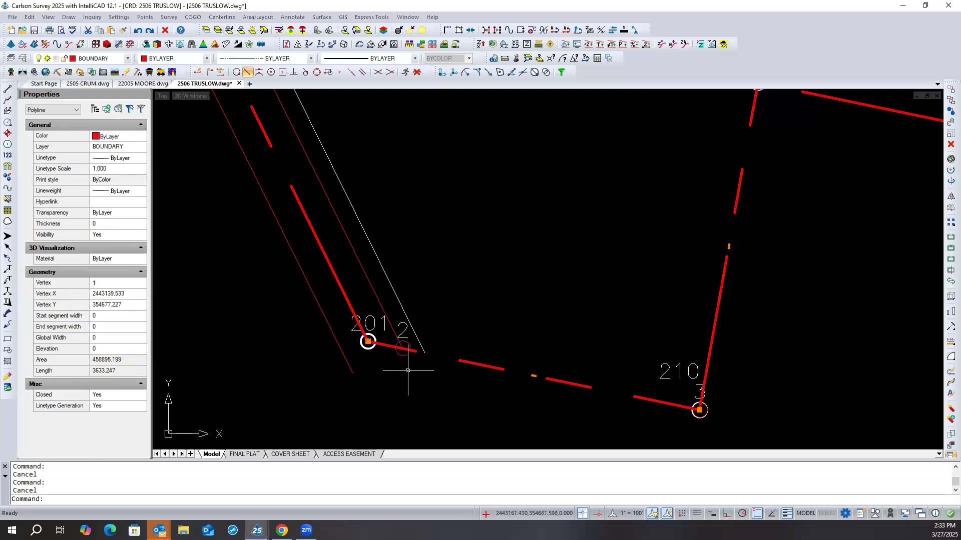
{"action": "key", "text": "Escape"}
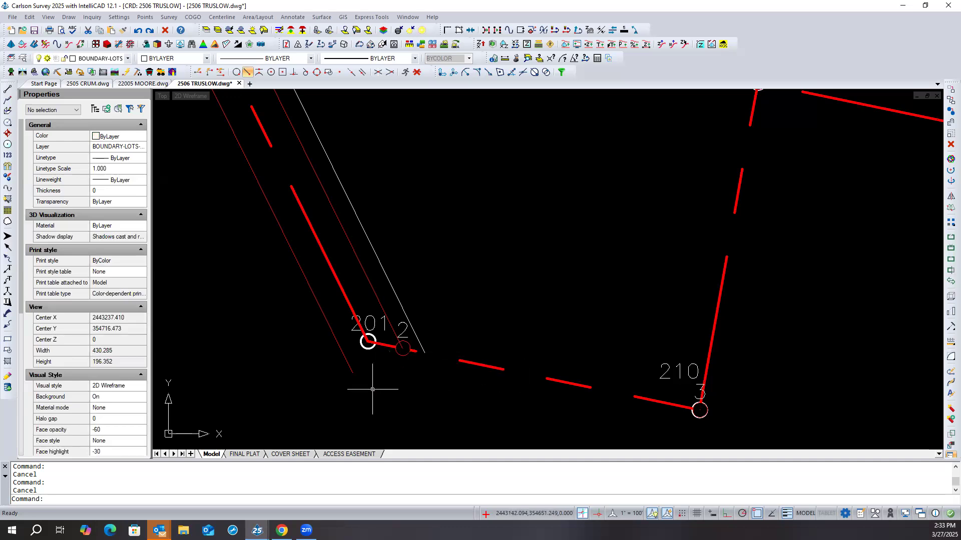
{"action": "scroll", "coordinate": [362, 394], "scroll_direction": "down", "scroll_amount": 4}
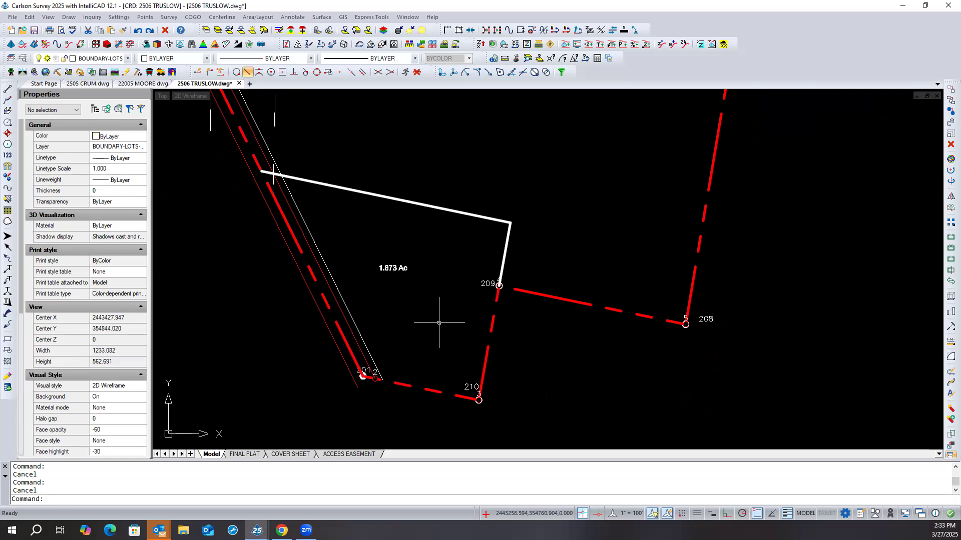
{"action": "scroll", "coordinate": [510, 283], "scroll_direction": "up", "scroll_amount": 4}
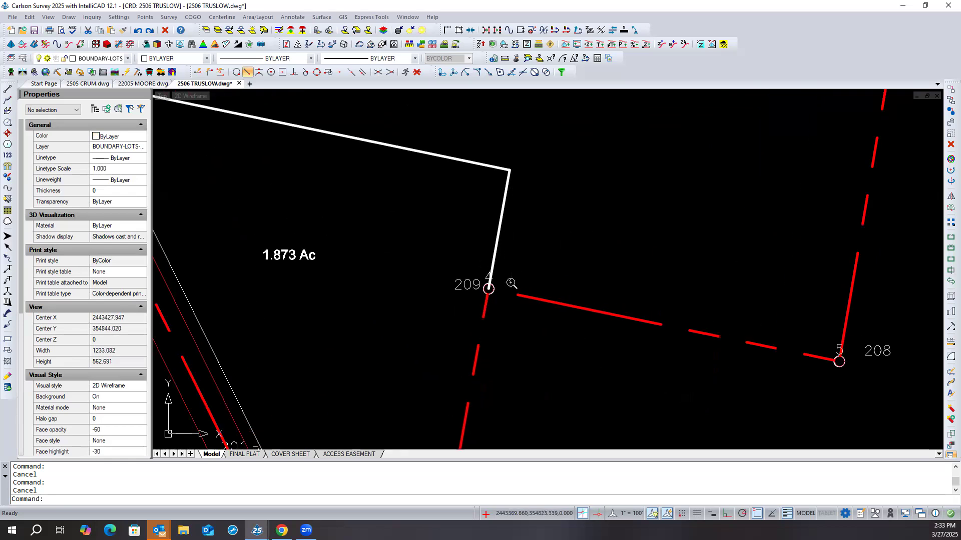
{"action": "scroll", "coordinate": [510, 282], "scroll_direction": "up", "scroll_amount": 1}
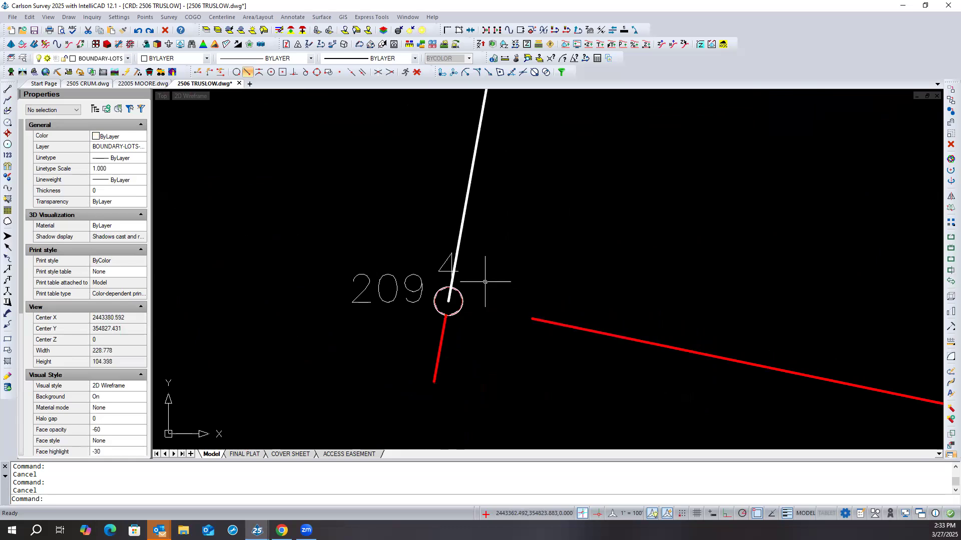
{"action": "scroll", "coordinate": [497, 272], "scroll_direction": "up", "scroll_amount": 1}
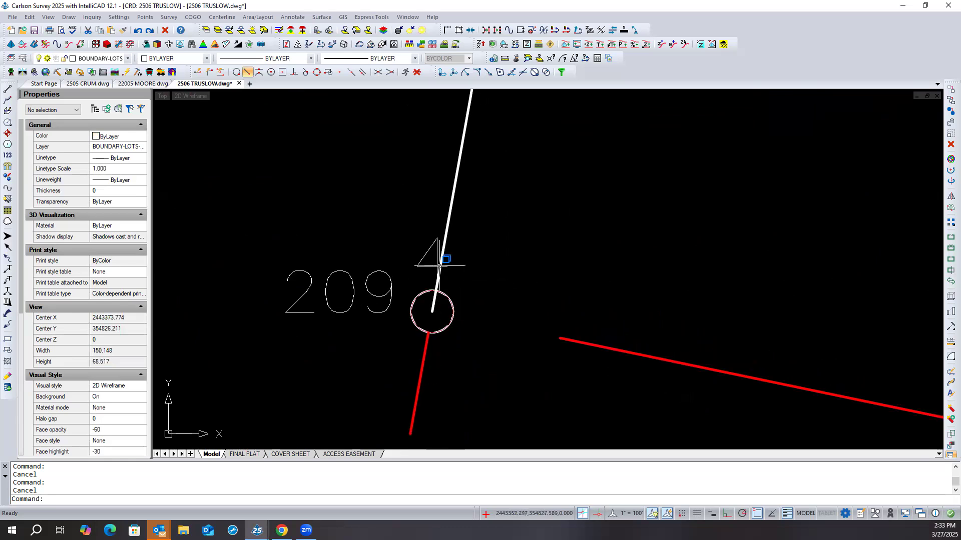
{"action": "scroll", "coordinate": [491, 302], "scroll_direction": "down", "scroll_amount": 2}
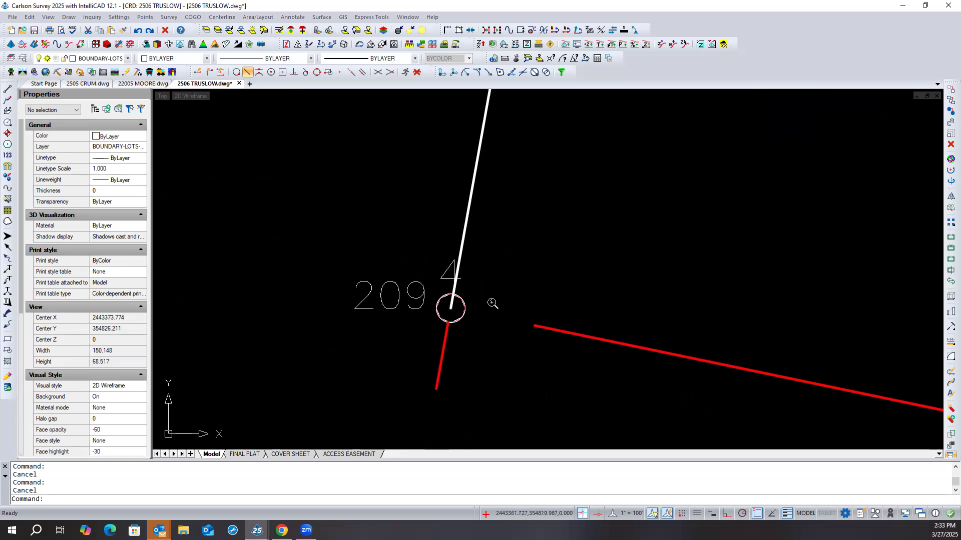
{"action": "scroll", "coordinate": [516, 308], "scroll_direction": "down", "scroll_amount": 2}
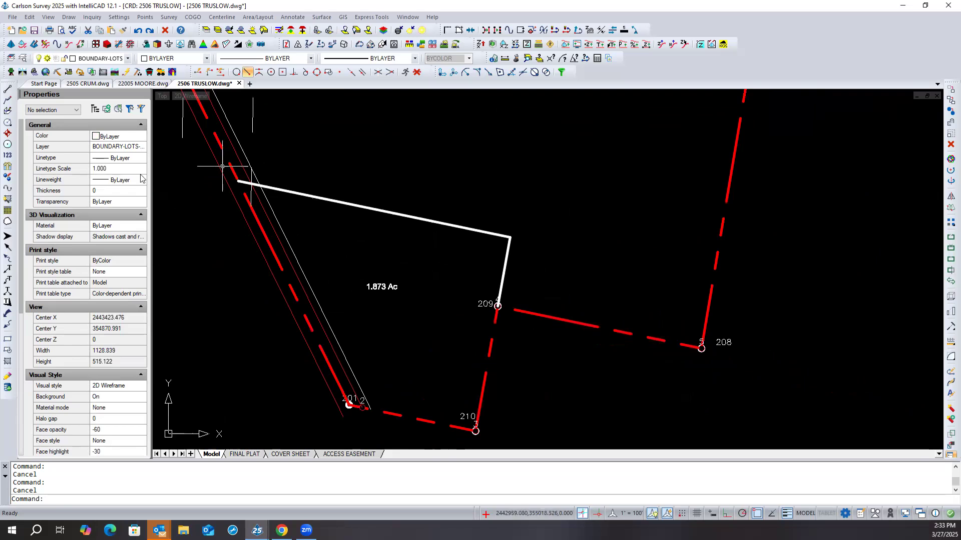
- Save and close the 2506 TRUSLOW drawing
{"action": "left_click", "coordinate": [33, 31]}
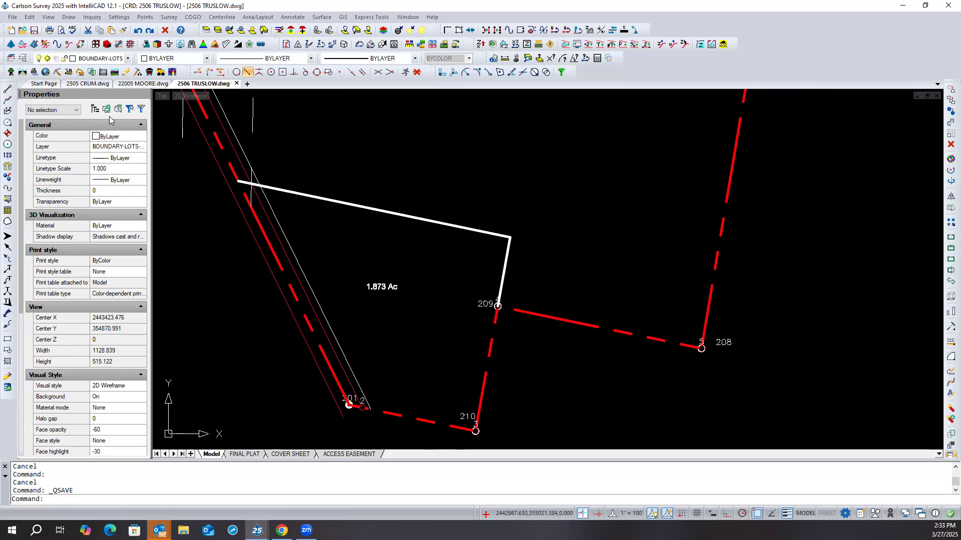
{"action": "left_click", "coordinate": [237, 83]}
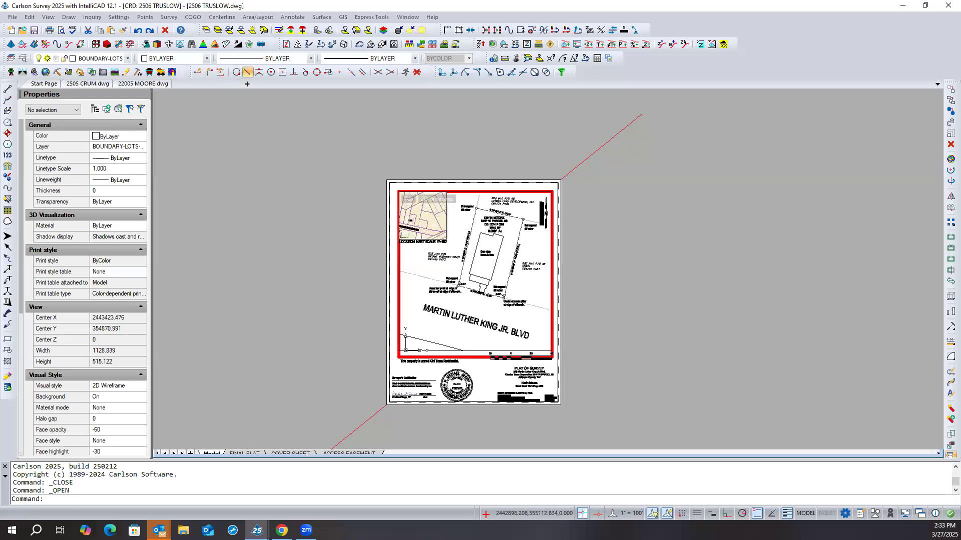
- Switch to the 2505 CRUM drawing and view its COVER SHEET and FINAL PLAT layouts
{"action": "left_click", "coordinate": [88, 84]}
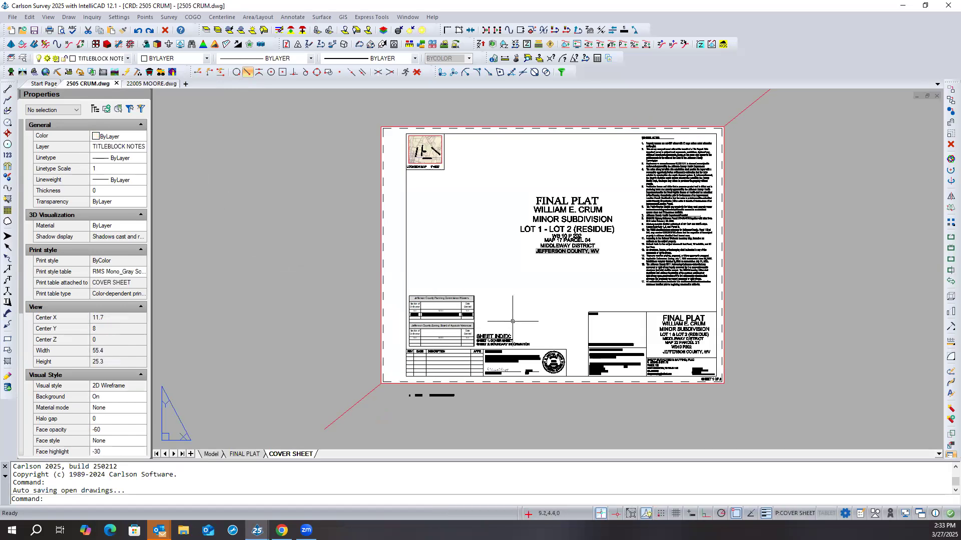
{"action": "scroll", "coordinate": [512, 319], "scroll_direction": "up", "scroll_amount": 2}
{"action": "middle_click_drag", "start_coordinate": [512, 318], "coordinate": [384, 352]}
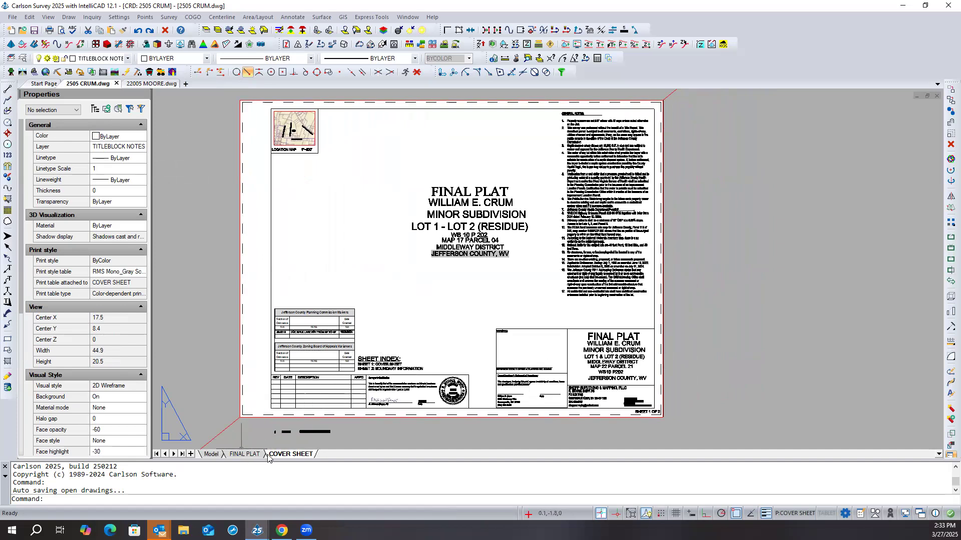
{"action": "left_click", "coordinate": [245, 454]}
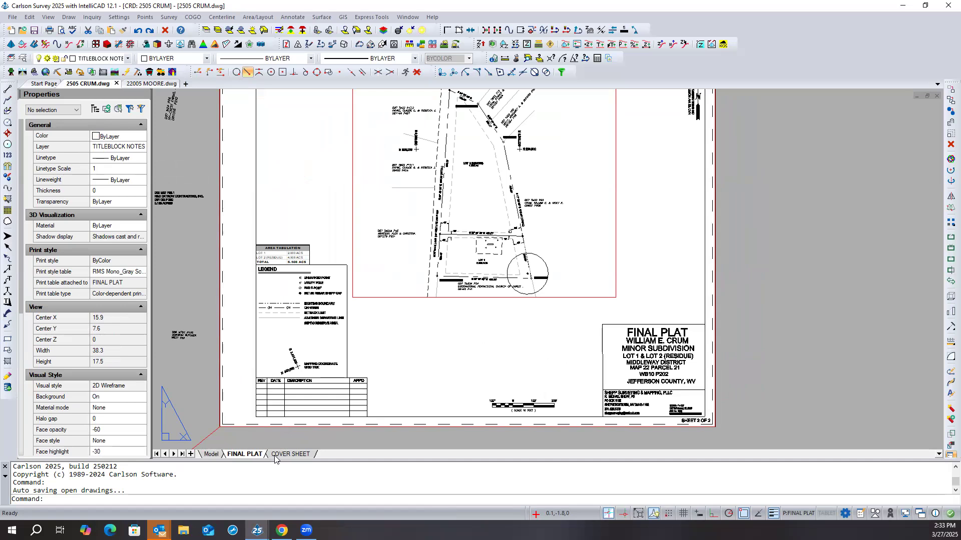
- Compare the COVER SHEET and FINAL PLAT layouts, and examine the legend's septic reserve area entry against Lot 1 on the plat
{"action": "left_click", "coordinate": [274, 456]}
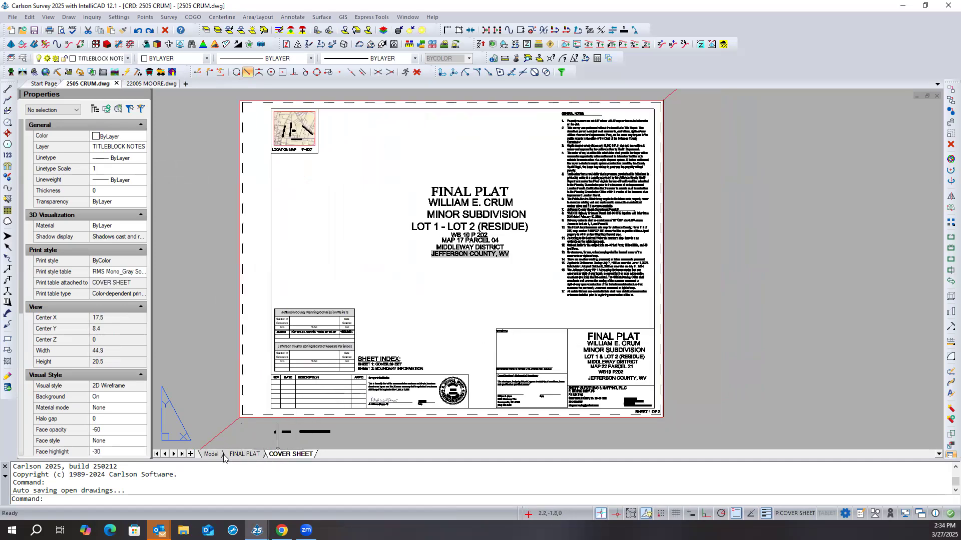
{"action": "left_click", "coordinate": [251, 455]}
{"action": "scroll", "coordinate": [270, 283], "scroll_direction": "up", "scroll_amount": 5}
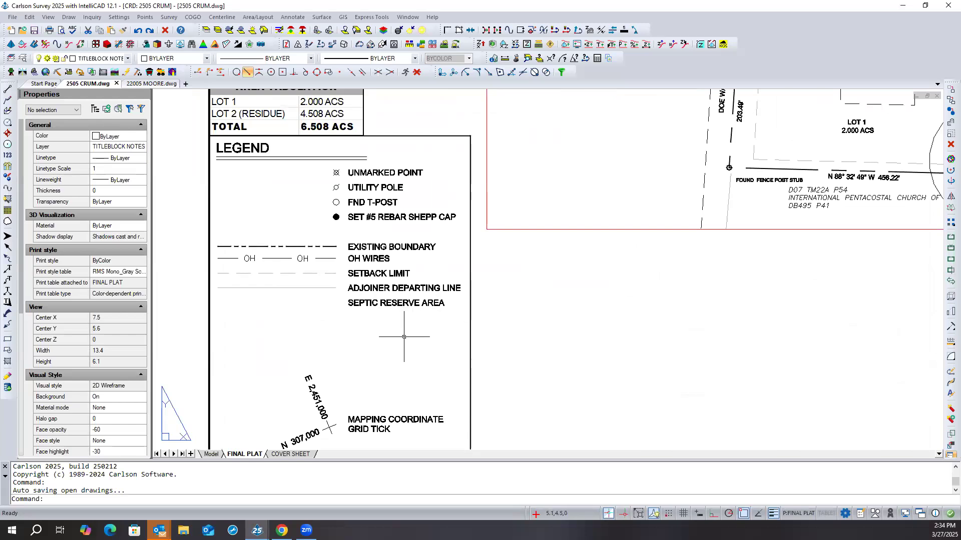
{"action": "scroll", "coordinate": [403, 337], "scroll_direction": "down", "scroll_amount": 3}
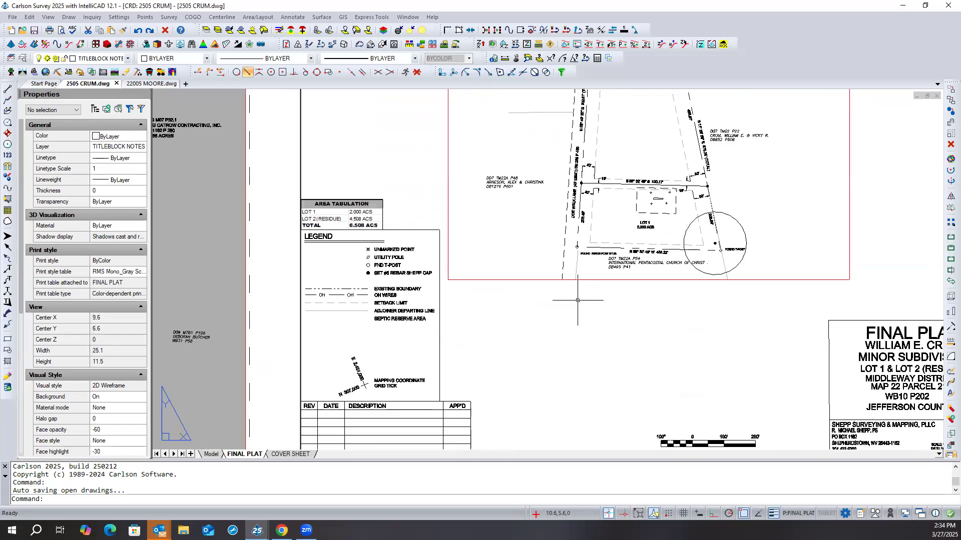
{"action": "scroll", "coordinate": [389, 326], "scroll_direction": "up", "scroll_amount": 2}
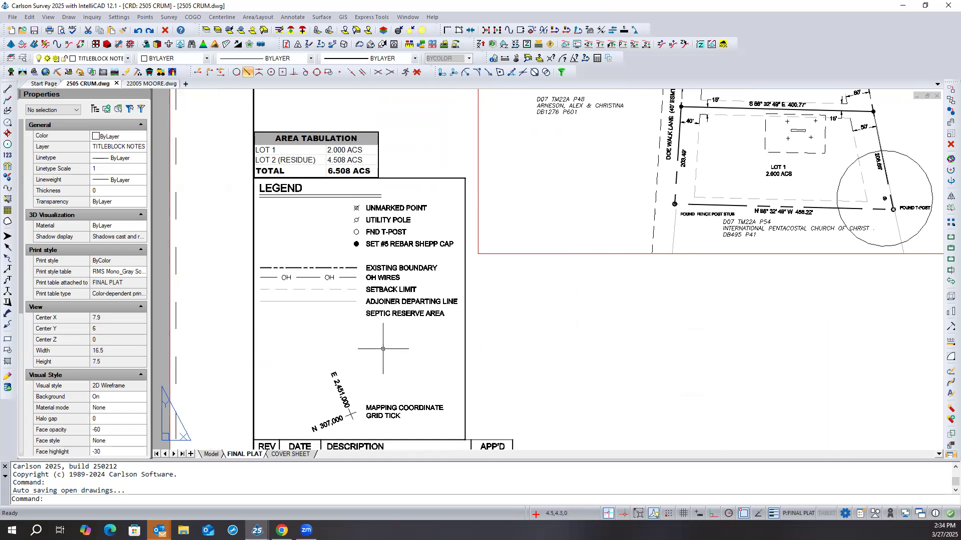
{"action": "scroll", "coordinate": [383, 348], "scroll_direction": "down", "scroll_amount": 3}
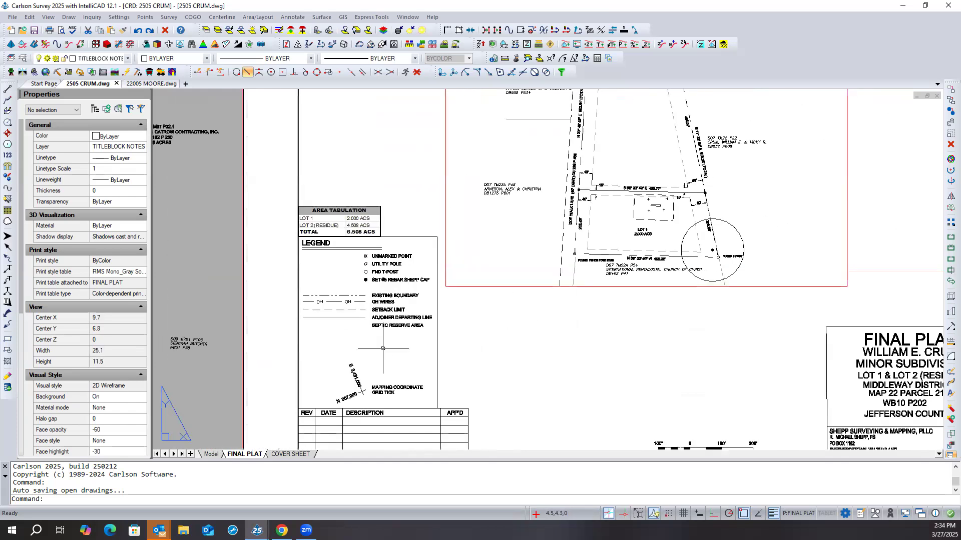
{"action": "scroll", "coordinate": [383, 349], "scroll_direction": "down", "scroll_amount": 1}
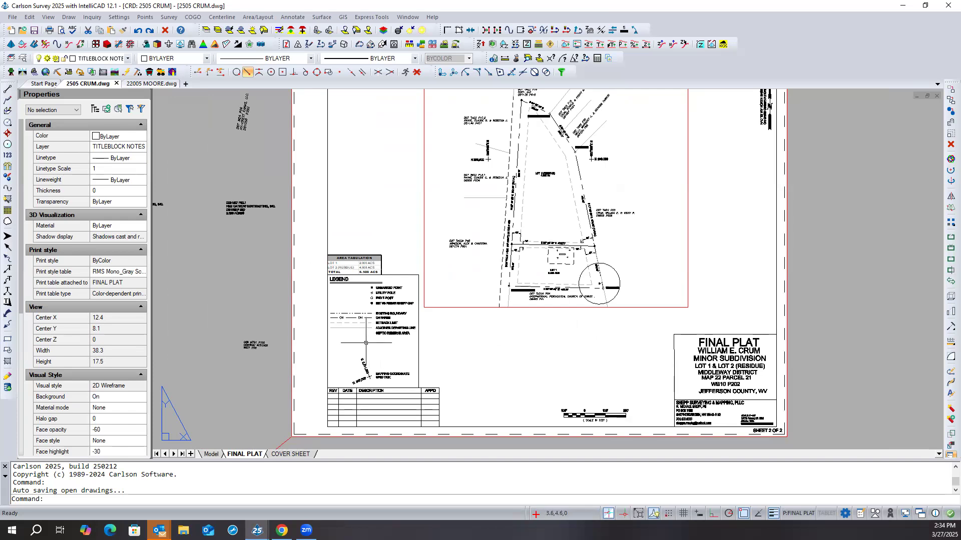
{"action": "scroll", "coordinate": [366, 343], "scroll_direction": "up", "scroll_amount": 3}
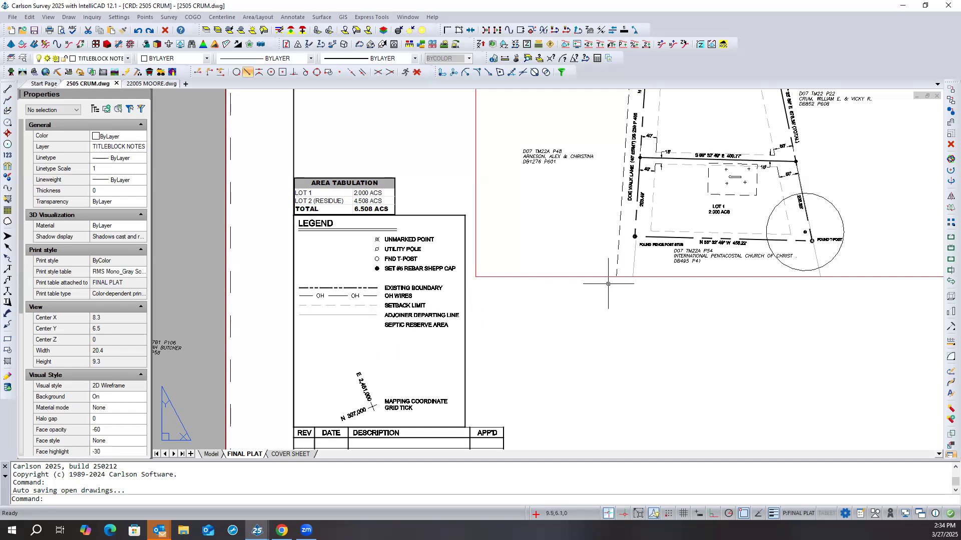
{"action": "scroll", "coordinate": [745, 212], "scroll_direction": "up", "scroll_amount": 2}
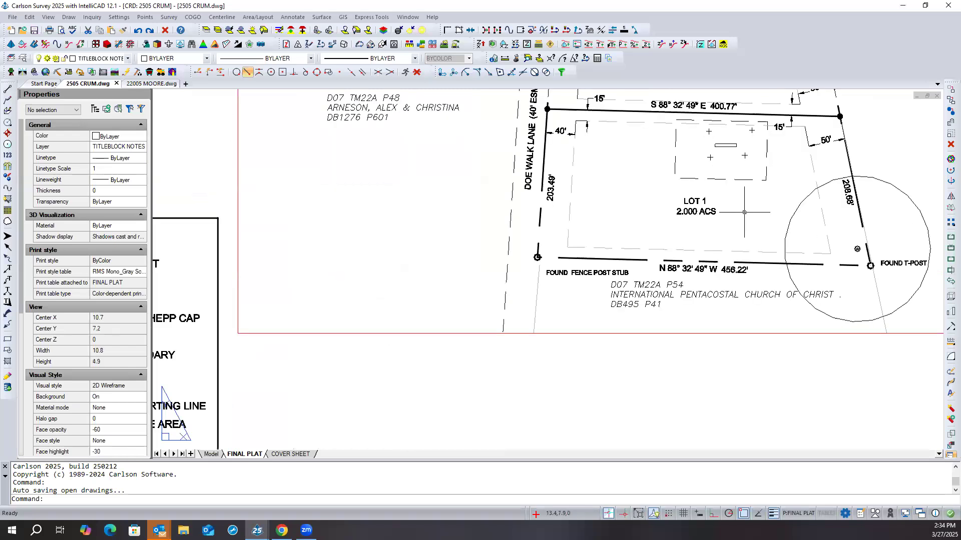
{"action": "scroll", "coordinate": [740, 210], "scroll_direction": "down", "scroll_amount": 3}
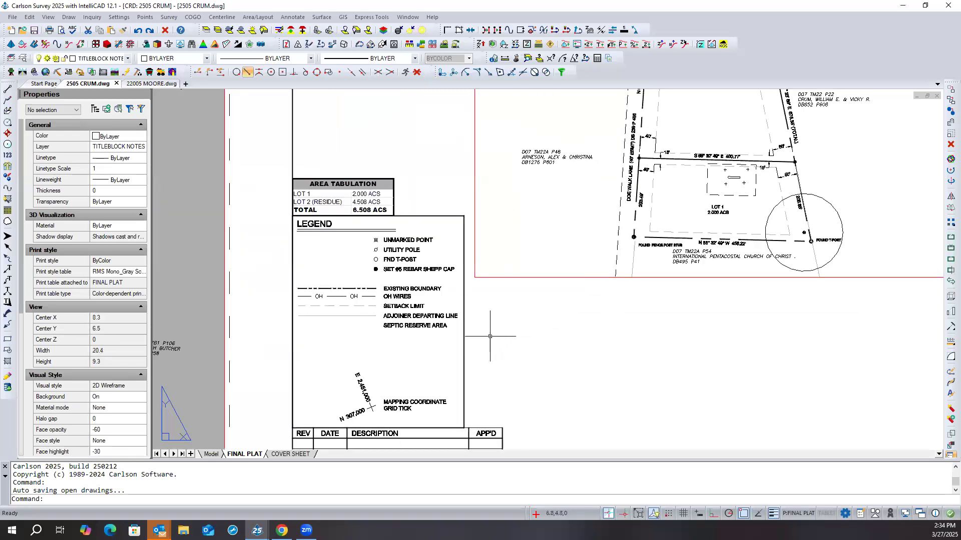
{"action": "scroll", "coordinate": [489, 333], "scroll_direction": "down", "scroll_amount": 2}
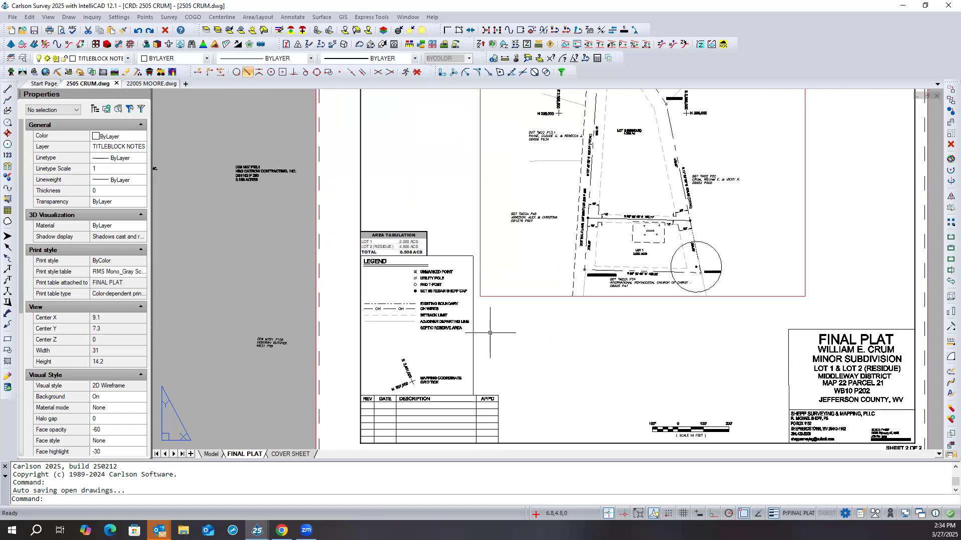
- Activate the plat viewport and check the layer of the dashed septic reserve polyline in Lot 1
{"action": "double_click", "coordinate": [503, 288]}
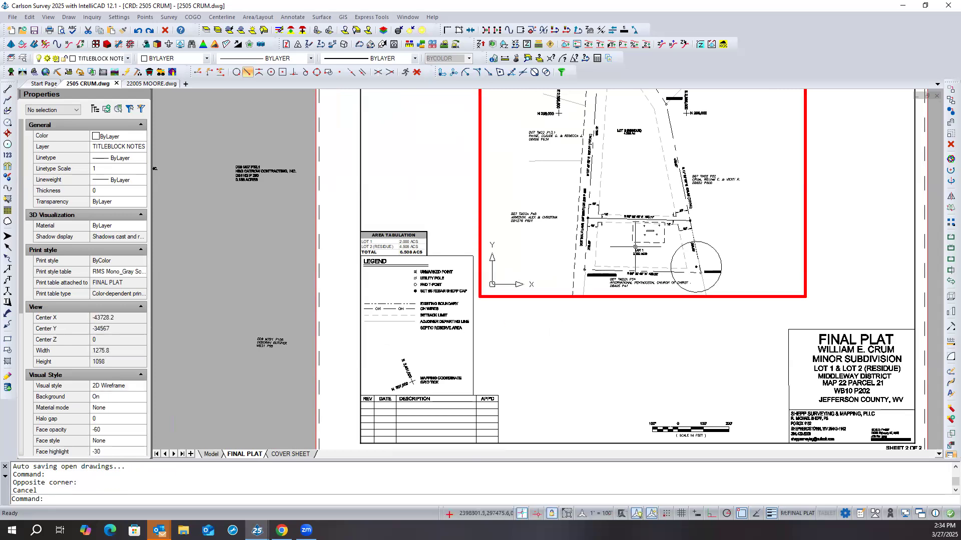
{"action": "scroll", "coordinate": [635, 247], "scroll_direction": "up", "scroll_amount": 3}
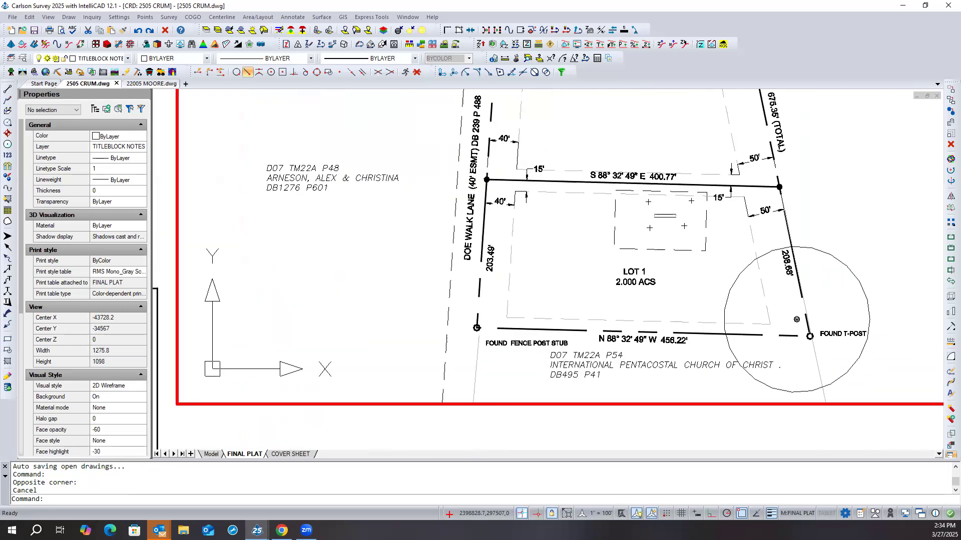
{"action": "left_click", "coordinate": [614, 233]}
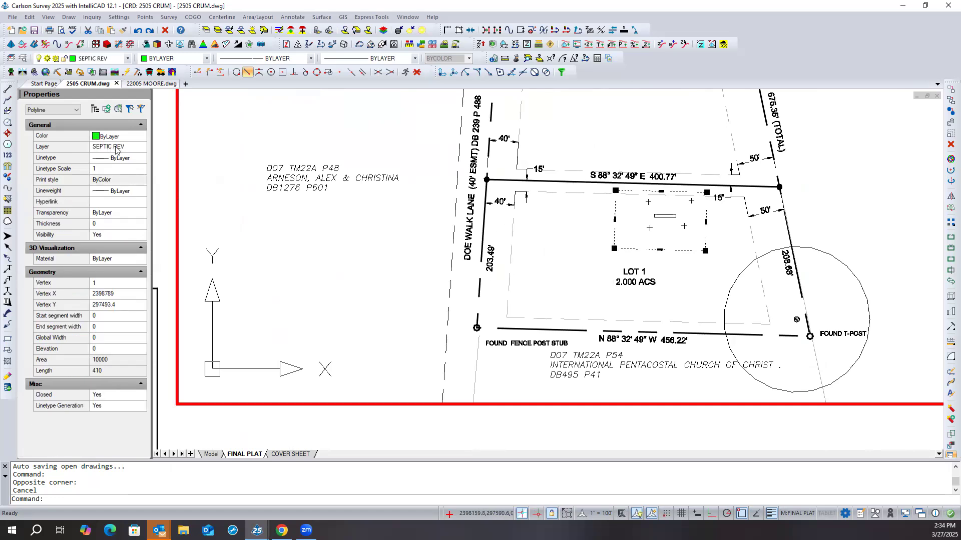
- Open the drawing's layer settings and filter the layer names by "sep"
{"action": "left_click", "coordinate": [23, 60]}
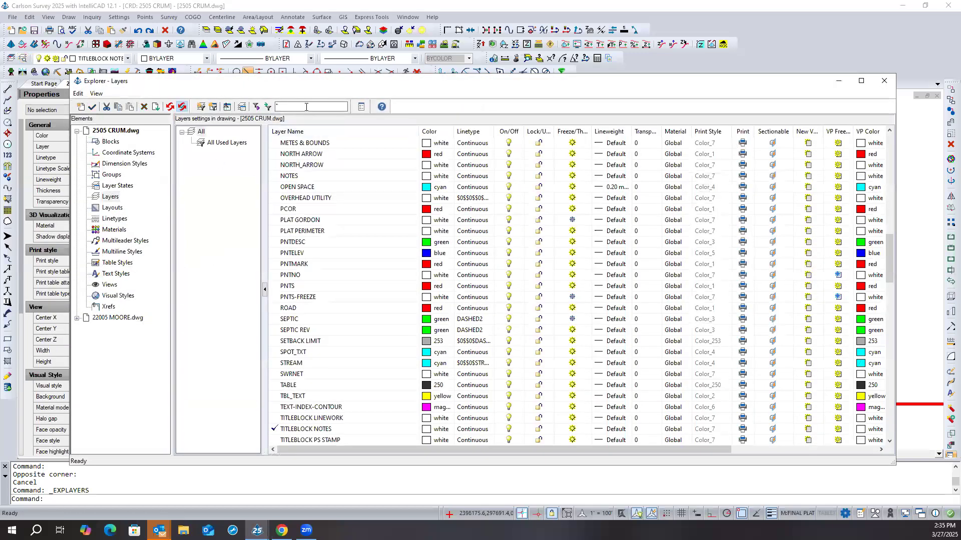
{"action": "type", "text": "dsep"}
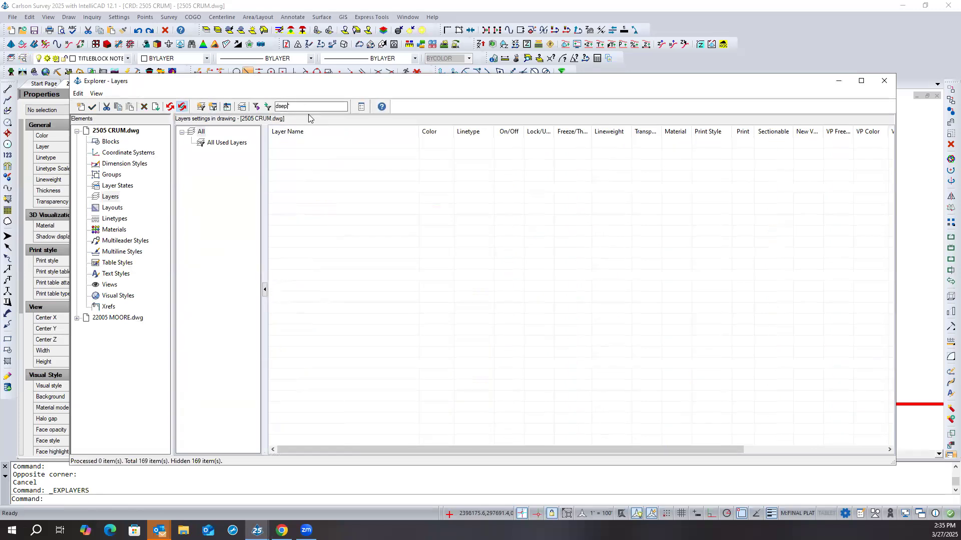
{"action": "key", "text": "BackSpace"}
{"action": "key", "text": "BackSpace"}
{"action": "key", "text": "BackSpace"}
{"action": "key", "text": "BackSpace"}
{"action": "key", "text": "BackSpace"}
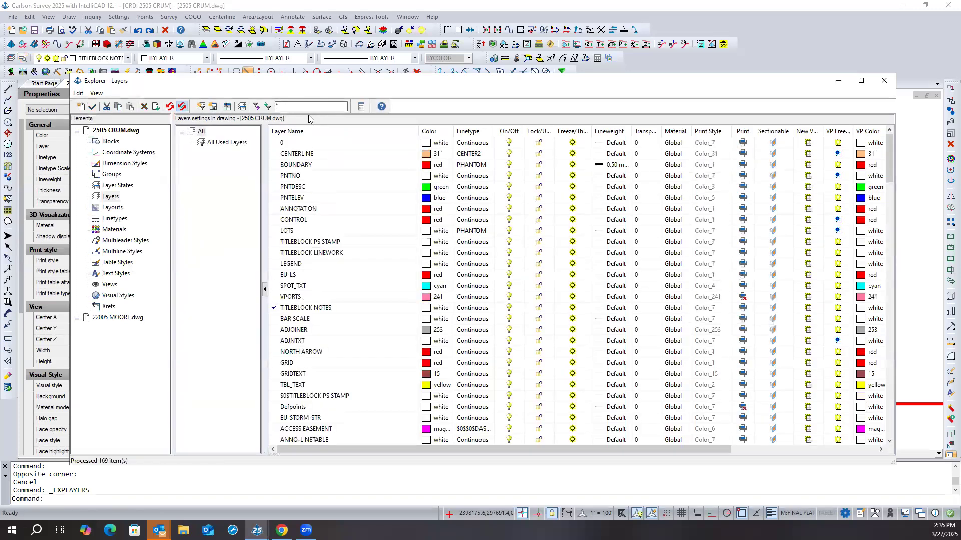
{"action": "type", "text": "sep*"}
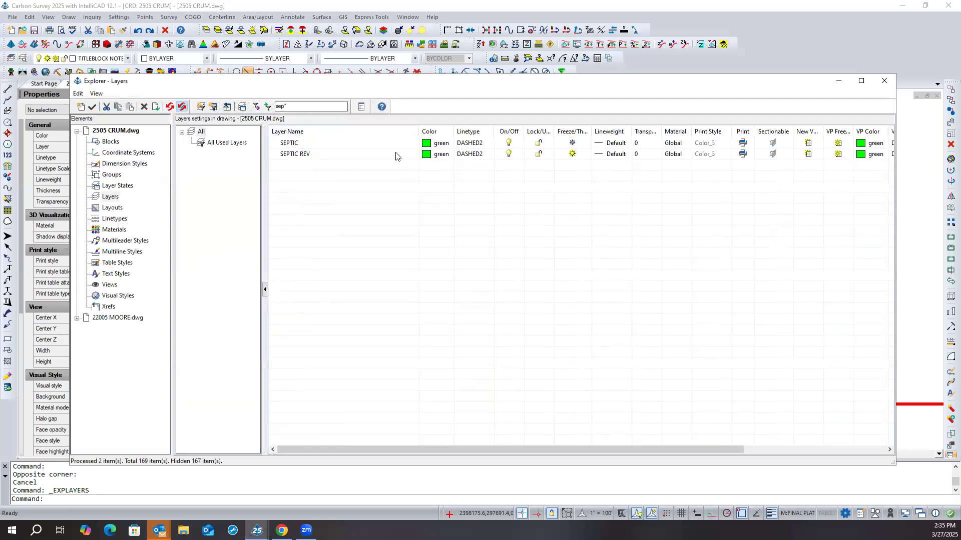
- Examine the linetypes available for the SEPTIC REV layer, then cancel the choice and close the layer settings
{"action": "left_click", "coordinate": [483, 155]}
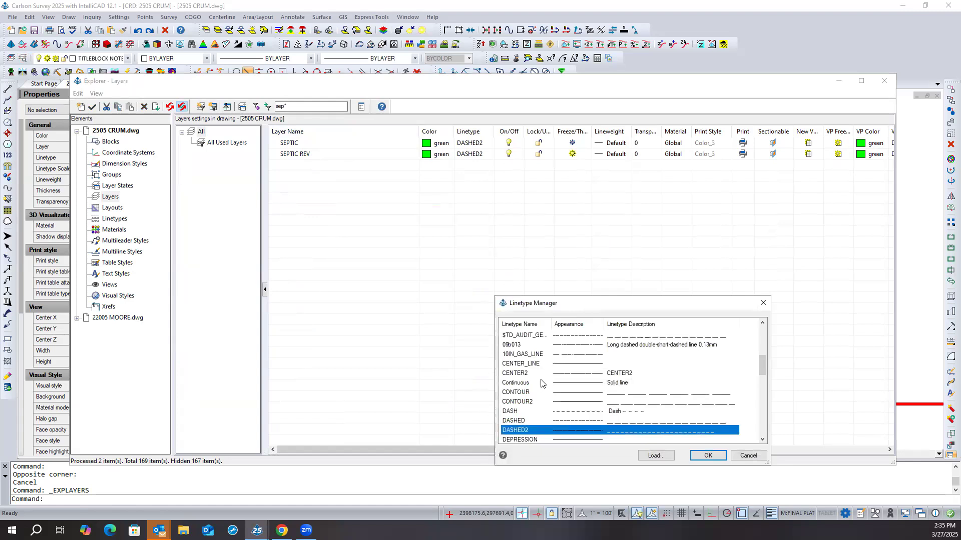
{"action": "scroll", "coordinate": [541, 380], "scroll_direction": "down", "scroll_amount": 1}
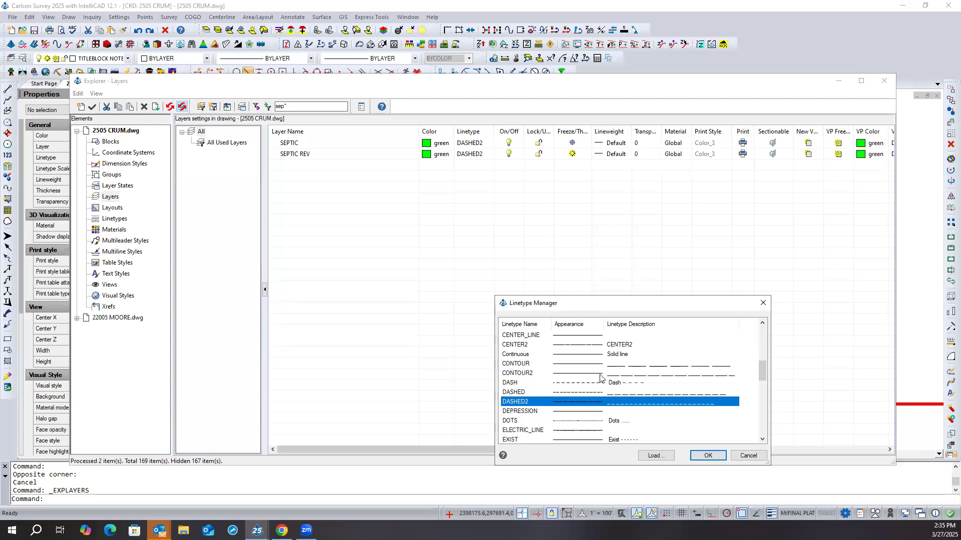
{"action": "scroll", "coordinate": [580, 370], "scroll_direction": "down", "scroll_amount": 1}
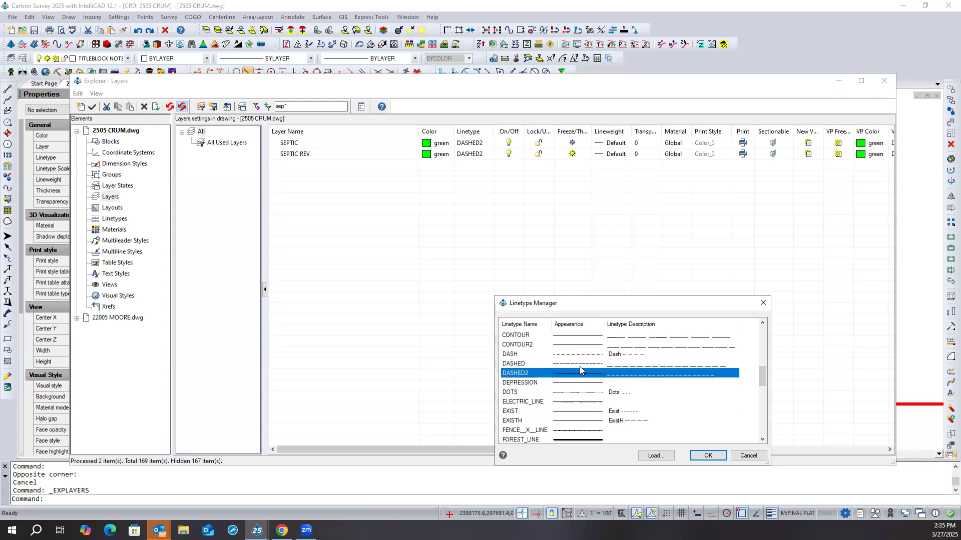
{"action": "scroll", "coordinate": [581, 370], "scroll_direction": "down", "scroll_amount": 1}
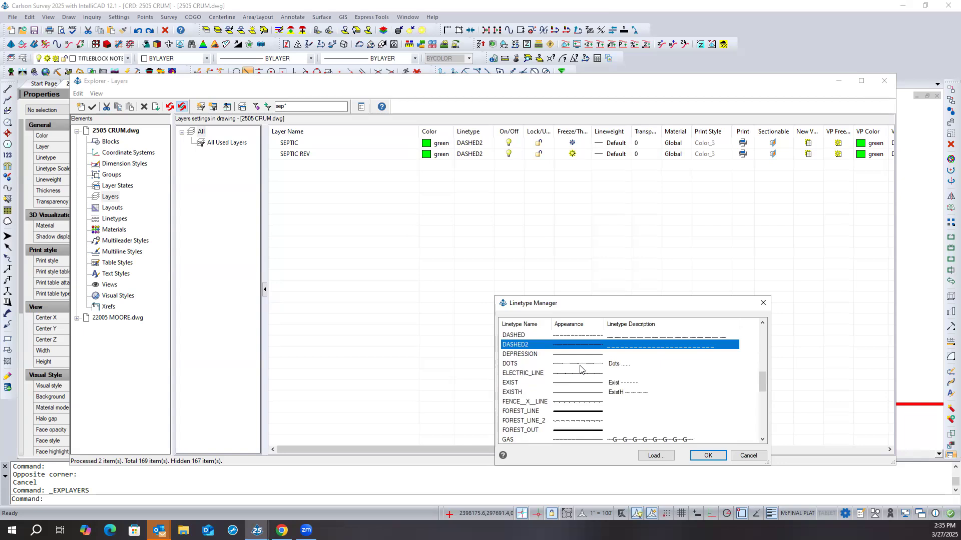
{"action": "scroll", "coordinate": [580, 370], "scroll_direction": "down", "scroll_amount": 1}
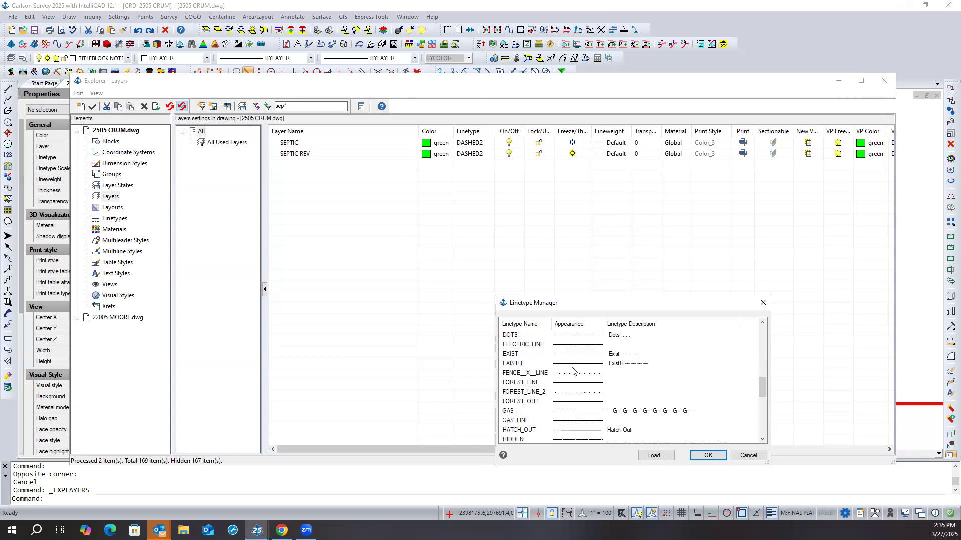
{"action": "scroll", "coordinate": [573, 370], "scroll_direction": "down", "scroll_amount": 1}
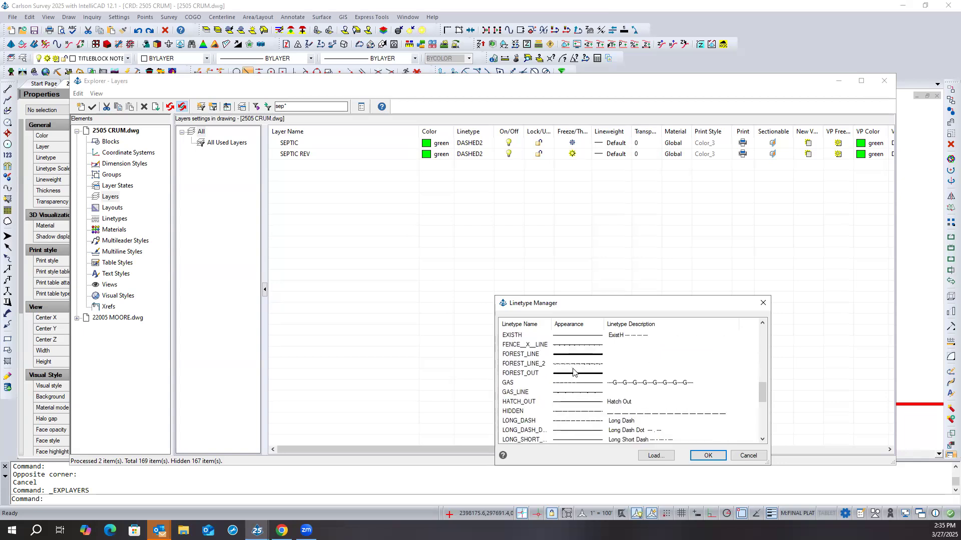
{"action": "scroll", "coordinate": [574, 384], "scroll_direction": "down", "scroll_amount": 1}
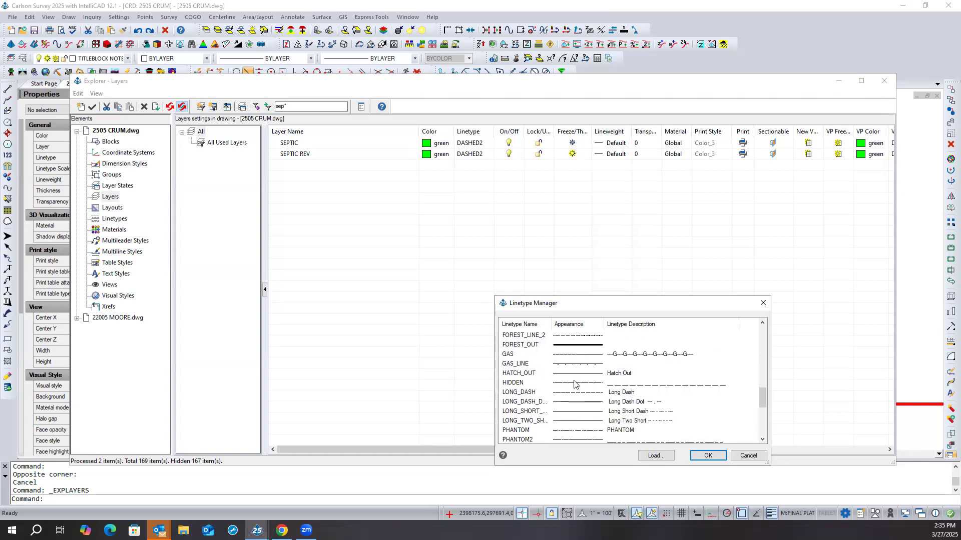
{"action": "scroll", "coordinate": [574, 384], "scroll_direction": "down", "scroll_amount": 1}
{"action": "scroll", "coordinate": [574, 384], "scroll_direction": "down", "scroll_amount": 1}
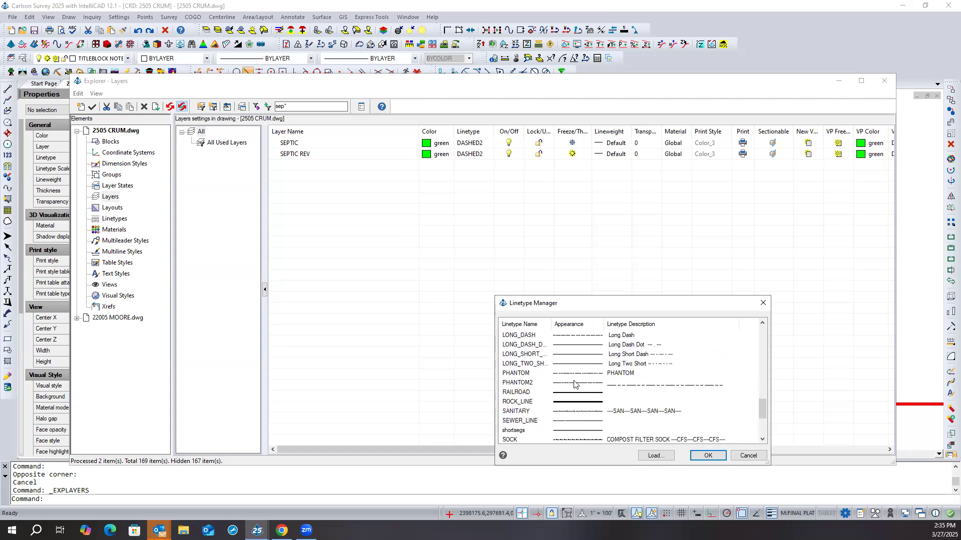
{"action": "scroll", "coordinate": [574, 385], "scroll_direction": "down", "scroll_amount": 1}
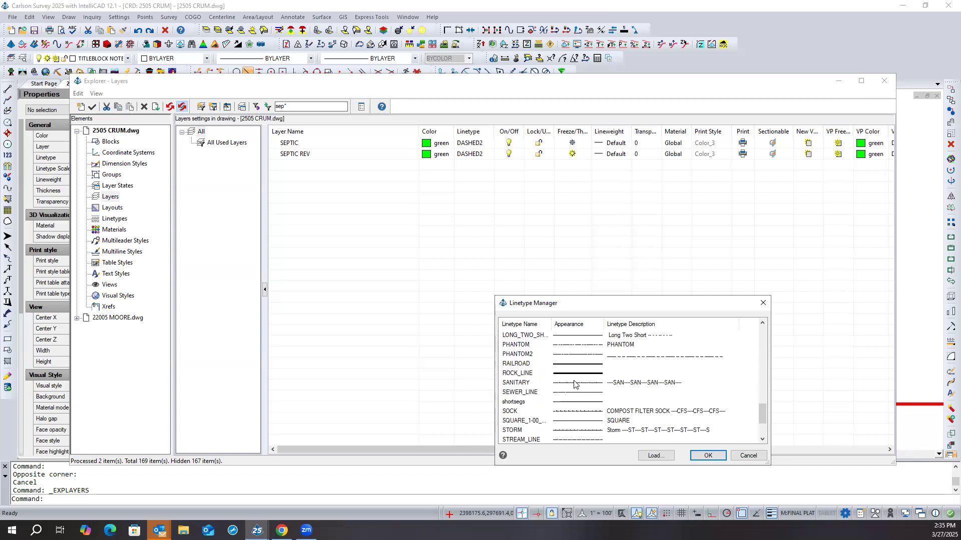
{"action": "scroll", "coordinate": [575, 378], "scroll_direction": "down", "scroll_amount": 1}
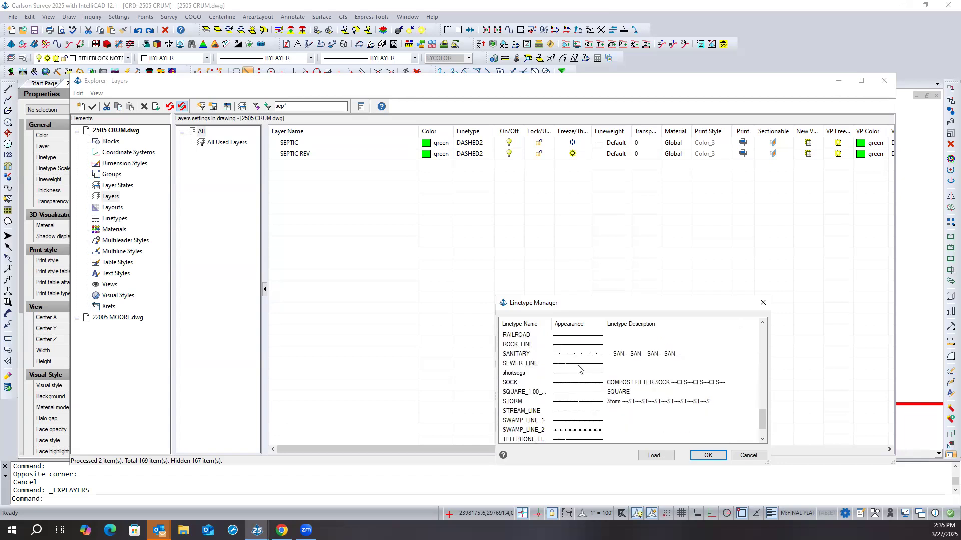
{"action": "scroll", "coordinate": [574, 384], "scroll_direction": "down", "scroll_amount": 1}
{"action": "scroll", "coordinate": [574, 384], "scroll_direction": "up", "scroll_amount": 6}
{"action": "scroll", "coordinate": [574, 385], "scroll_direction": "up", "scroll_amount": 3}
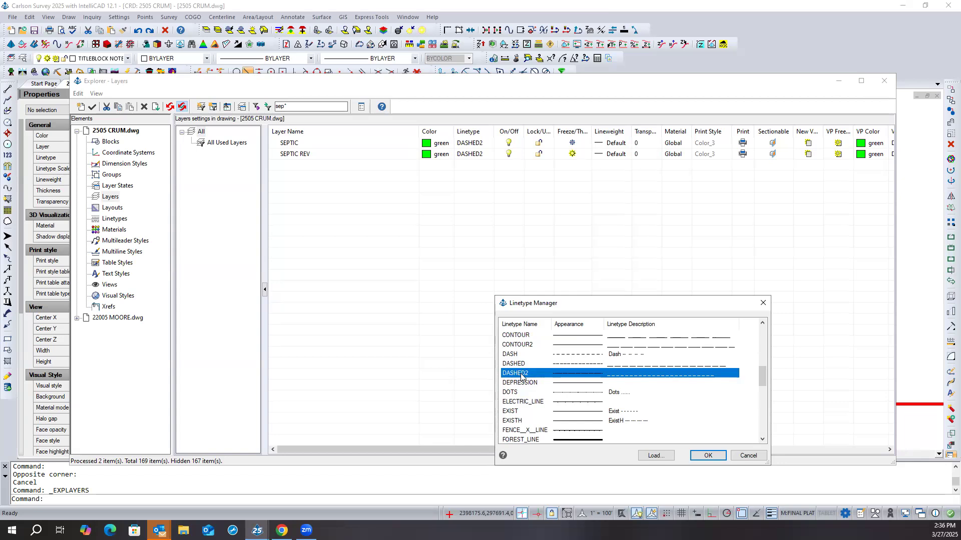
{"action": "left_click", "coordinate": [748, 455]}
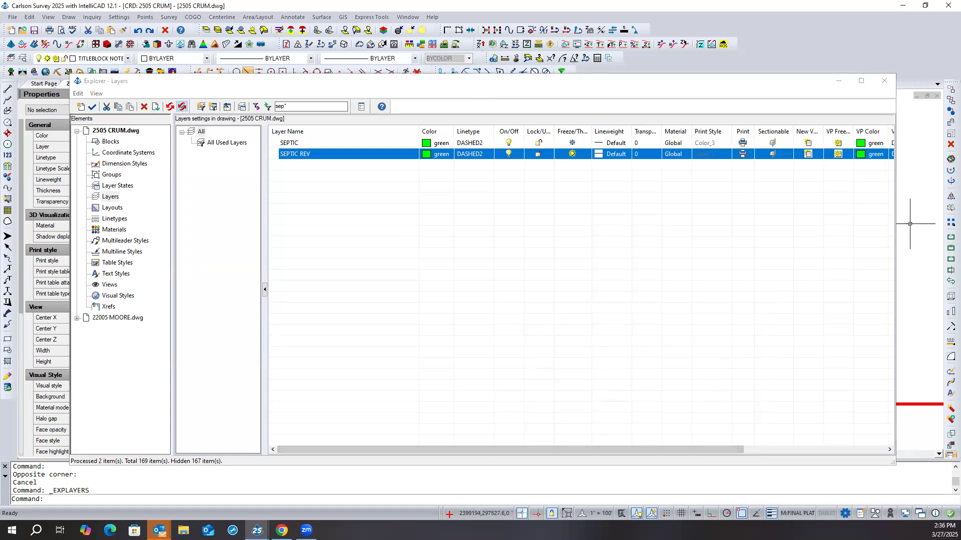
{"action": "left_click", "coordinate": [884, 80]}
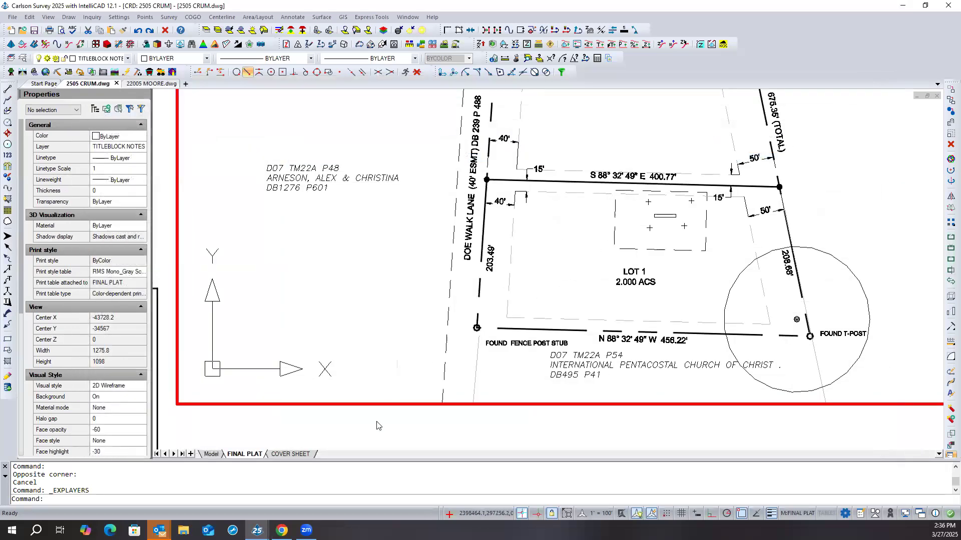
{"action": "type", "text": "LSP"}
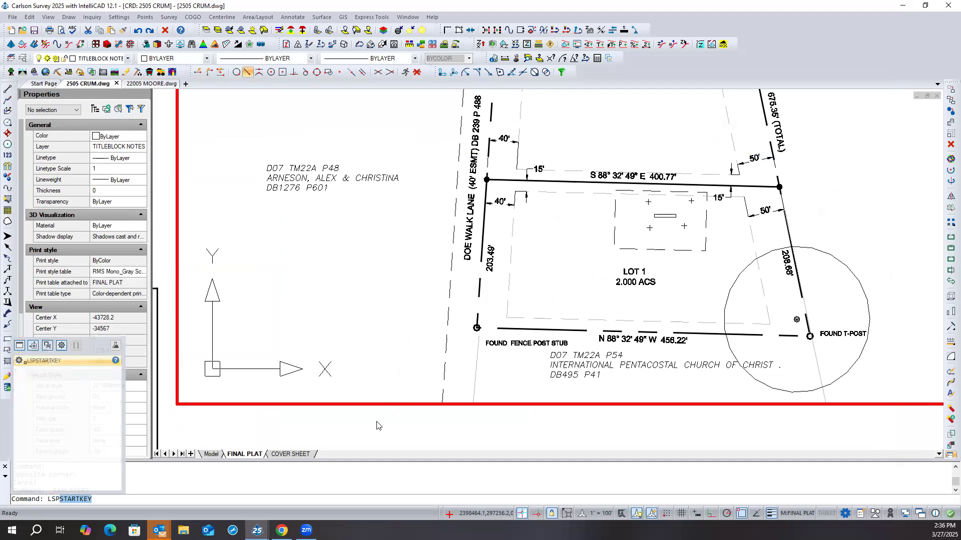
{"action": "key", "text": "BackSpace"}
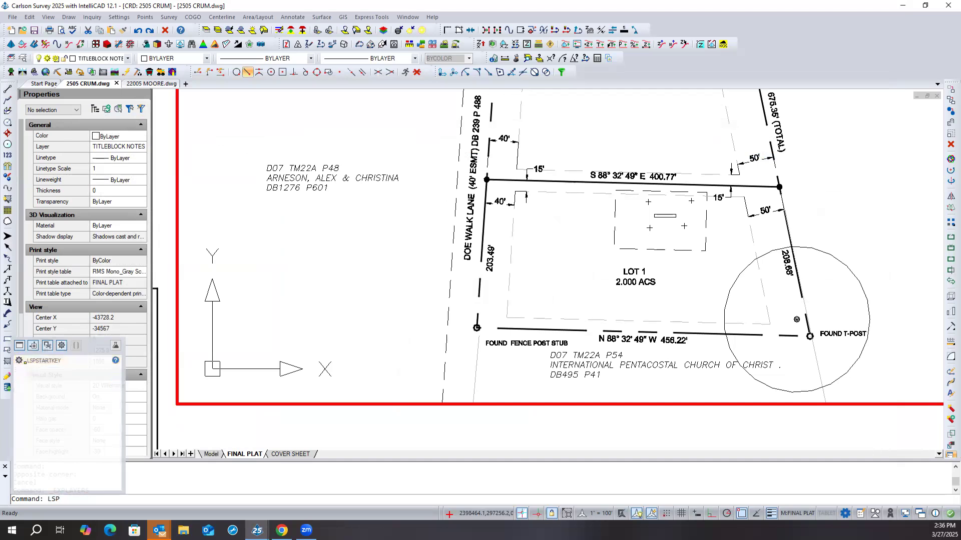
{"action": "key", "text": "BackSpace"}
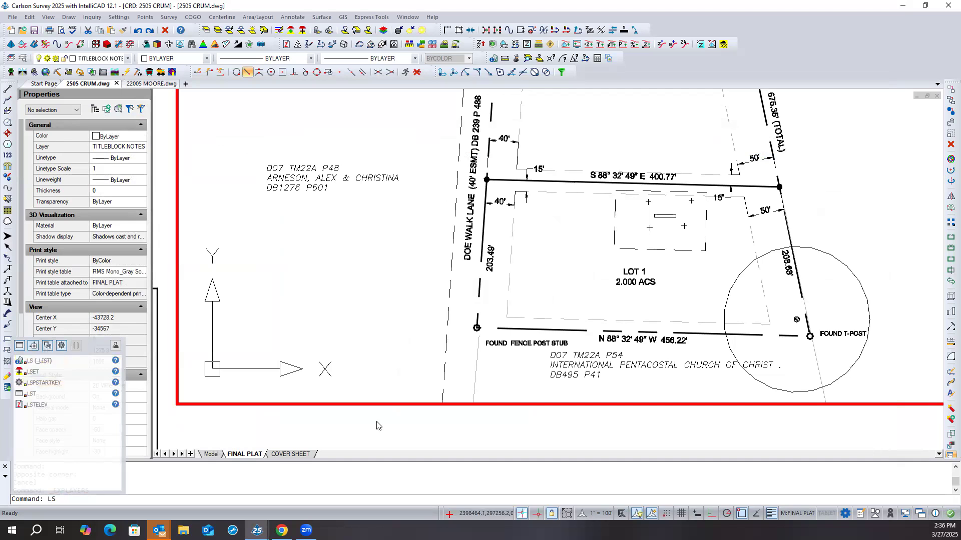
{"action": "type", "text": "1"}
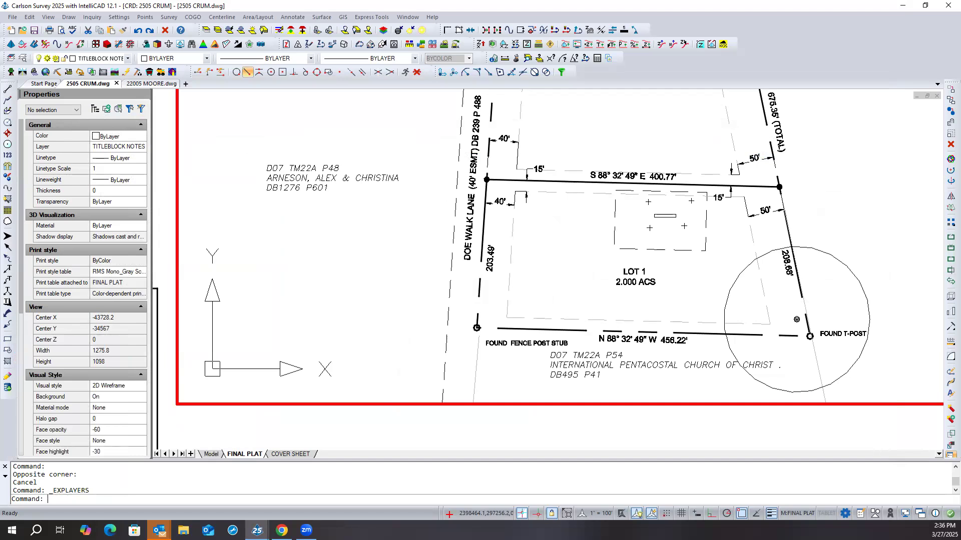
{"action": "type", "text": "PSLTSCALE"}
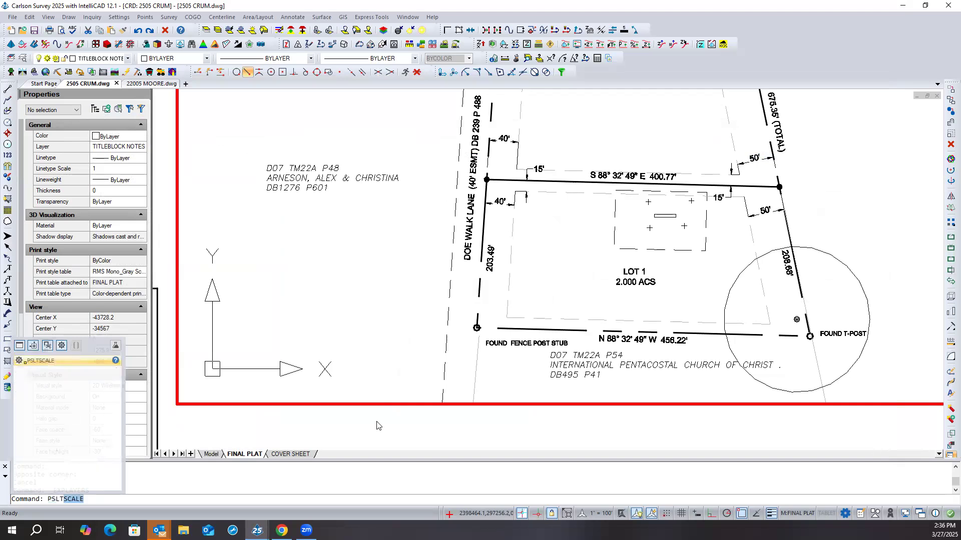
- Check the PSLTSCALE and MSLTSCALE linetype scaling variables, keeping their current values
{"action": "key", "text": "Return"}
{"action": "key", "text": "Return"}
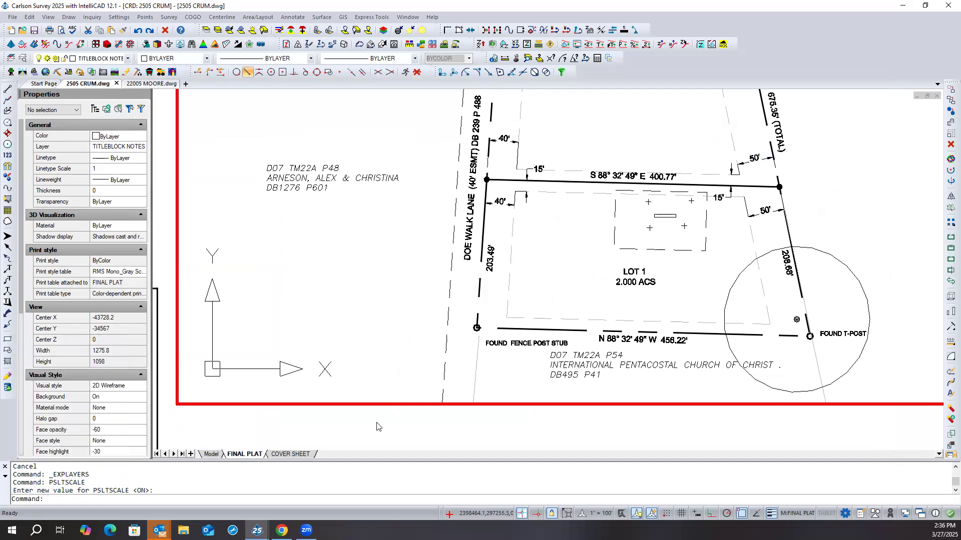
{"action": "type", "text": "msltscale"}
{"action": "key", "text": "Return"}
{"action": "key", "text": "Return"}
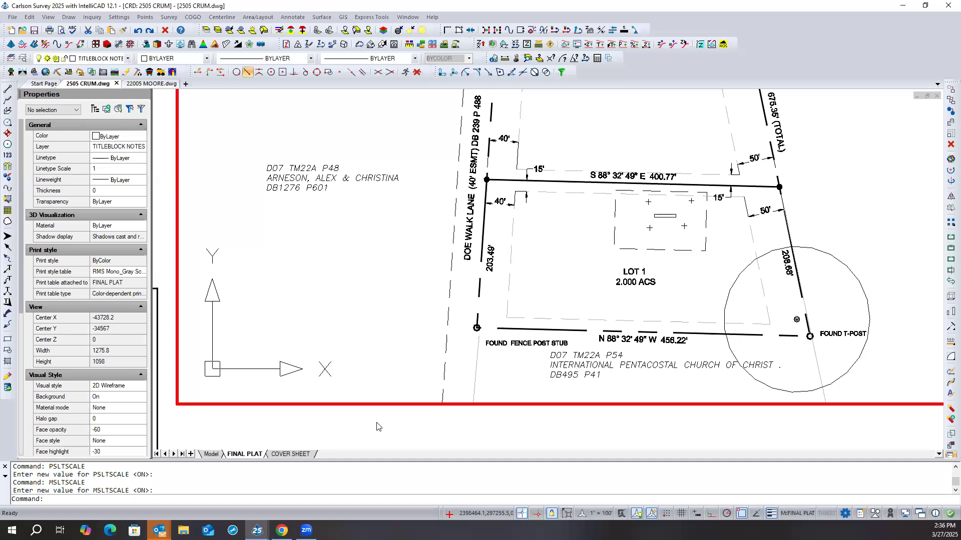
- Set the global linetype scale LTSCALE to 1
{"action": "type", "text": "ltscale"}
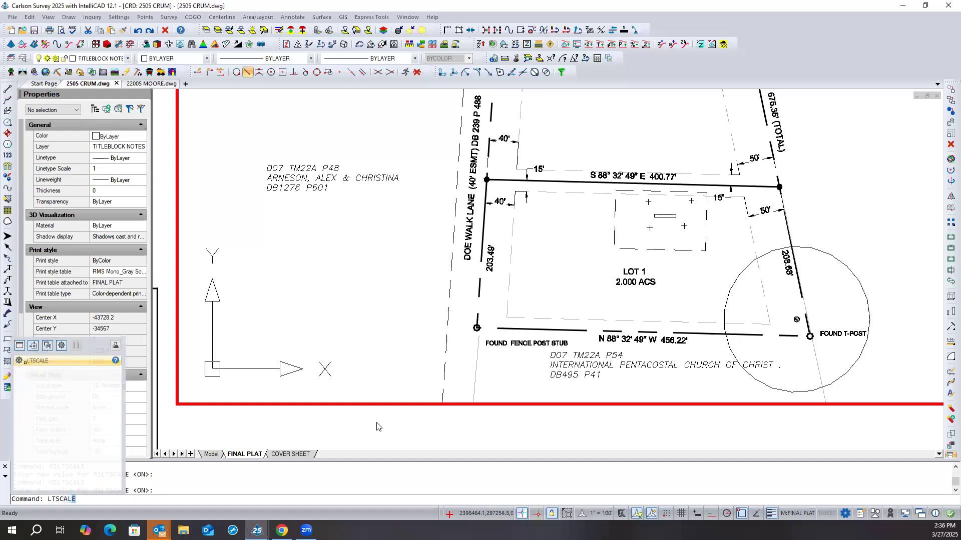
{"action": "key", "text": "Return"}
{"action": "type", "text": "1"}
{"action": "key", "text": "Return"}
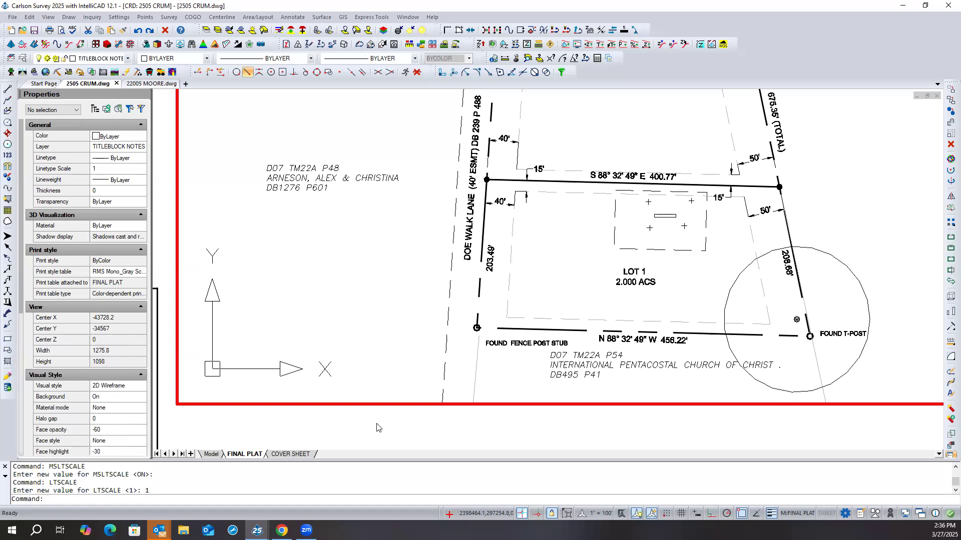
- Check the layer of the dashed easement line along Doe Walk Lane and read its full linetype name in the layer settings
{"action": "left_click", "coordinate": [450, 289]}
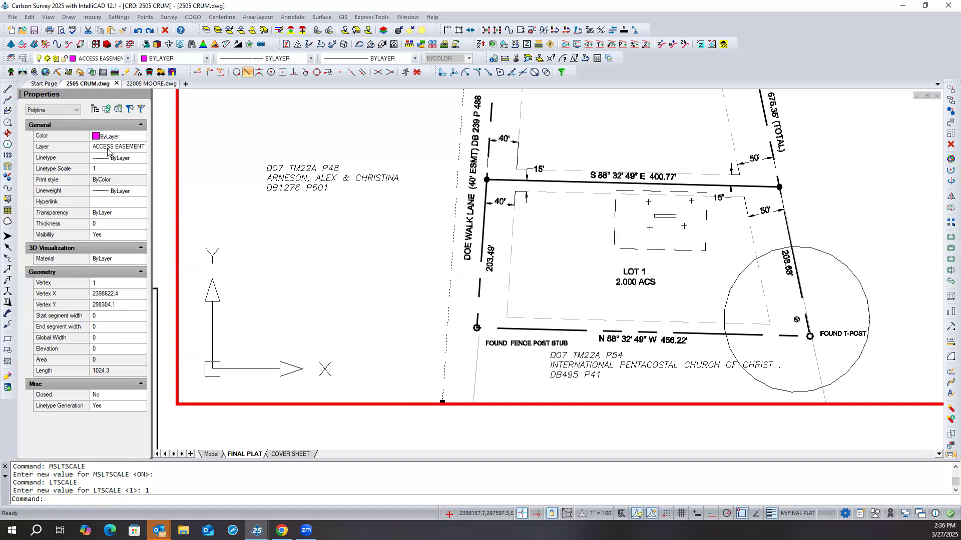
{"action": "left_click", "coordinate": [23, 59]}
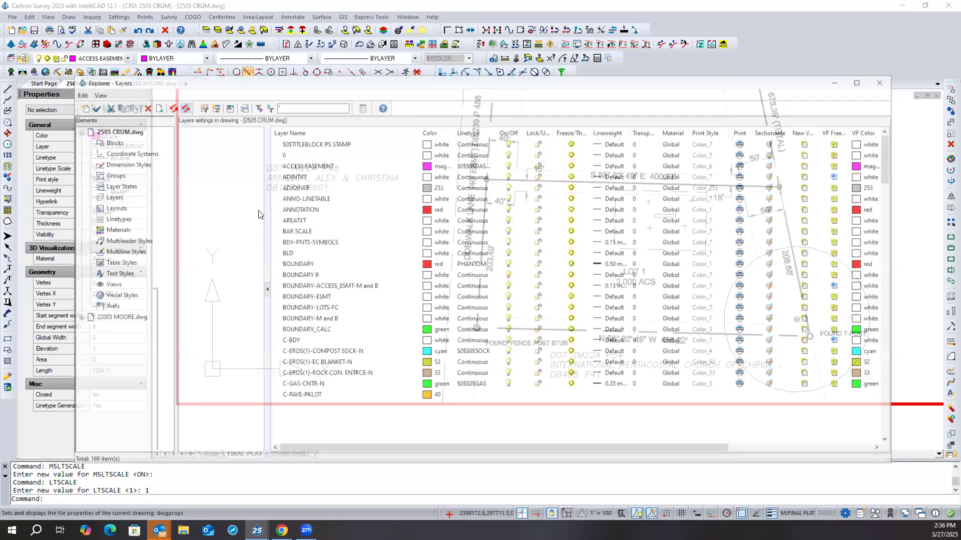
{"action": "scroll", "coordinate": [301, 220], "scroll_direction": "up", "scroll_amount": 15}
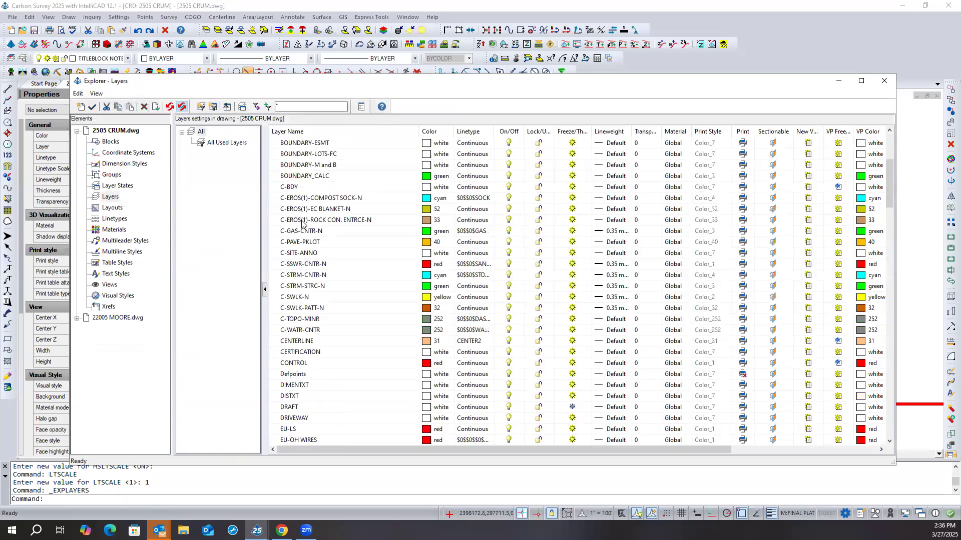
{"action": "scroll", "coordinate": [301, 224], "scroll_direction": "up", "scroll_amount": 5}
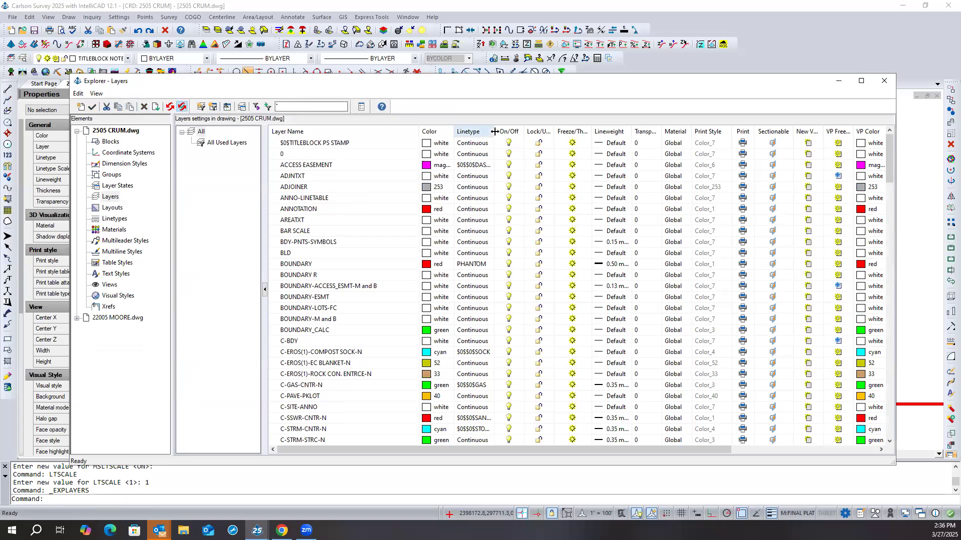
{"action": "left_click_drag", "start_coordinate": [493, 131], "coordinate": [538, 131]}
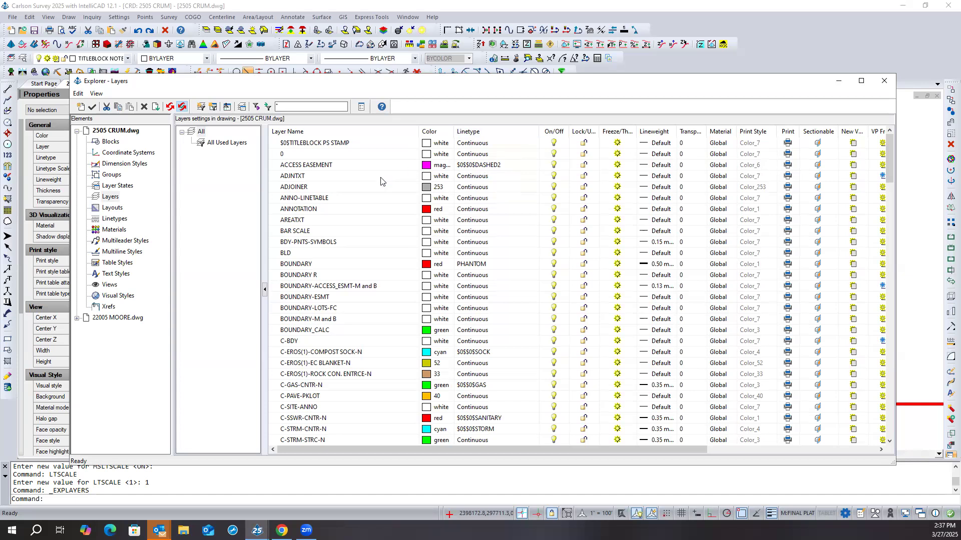
- Filter the layer names by "sep*" and open an enlarged list of linetypes for the SEPTIC REV layer
{"action": "scroll", "coordinate": [381, 181], "scroll_direction": "down", "scroll_amount": 1}
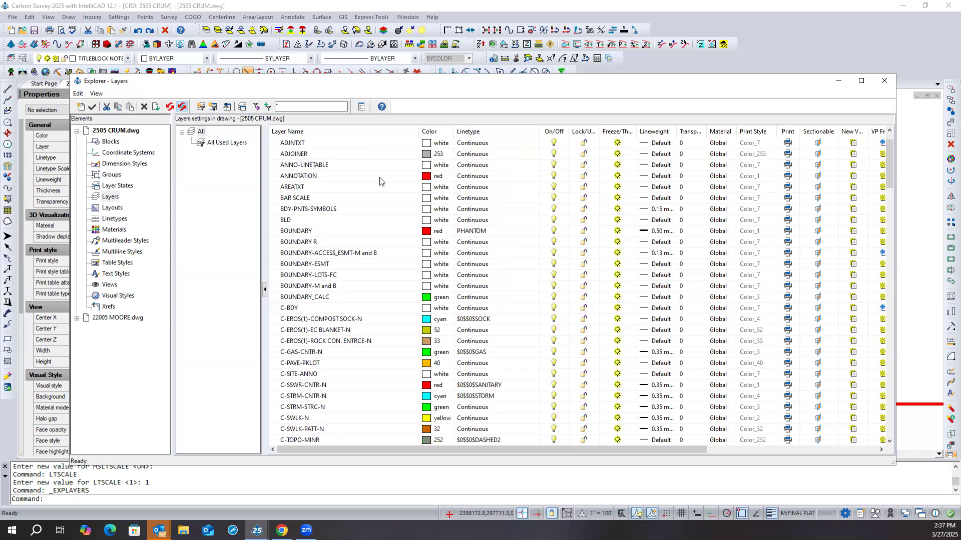
{"action": "scroll", "coordinate": [381, 181], "scroll_direction": "down", "scroll_amount": 1}
{"action": "scroll", "coordinate": [382, 181], "scroll_direction": "down", "scroll_amount": 8}
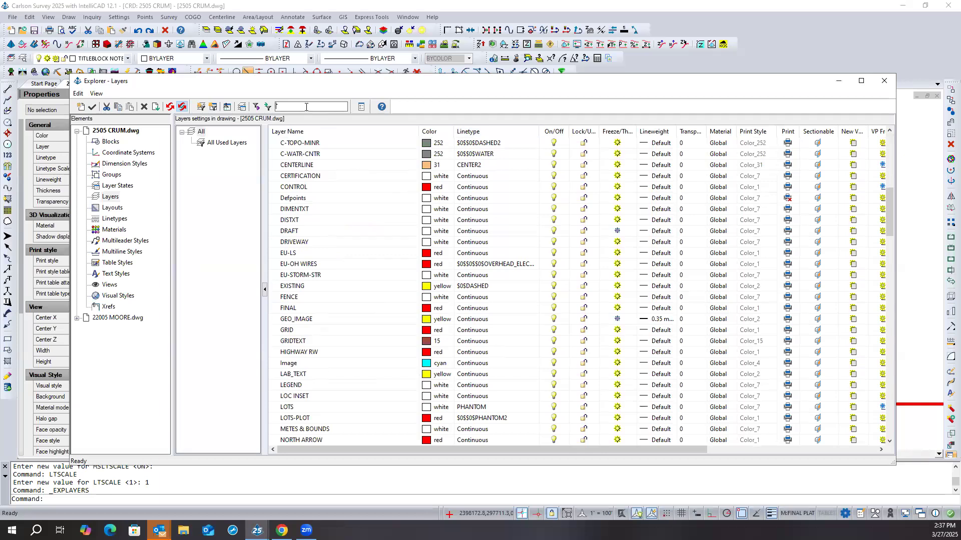
{"action": "type", "text": "sep*"}
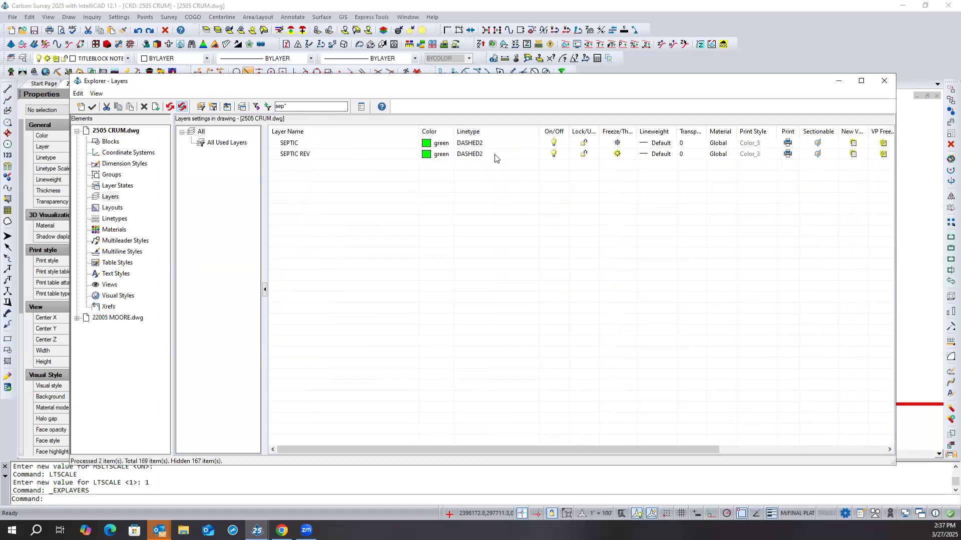
{"action": "left_click", "coordinate": [492, 154]}
{"action": "left_click_drag", "start_coordinate": [568, 306], "coordinate": [383, 188]}
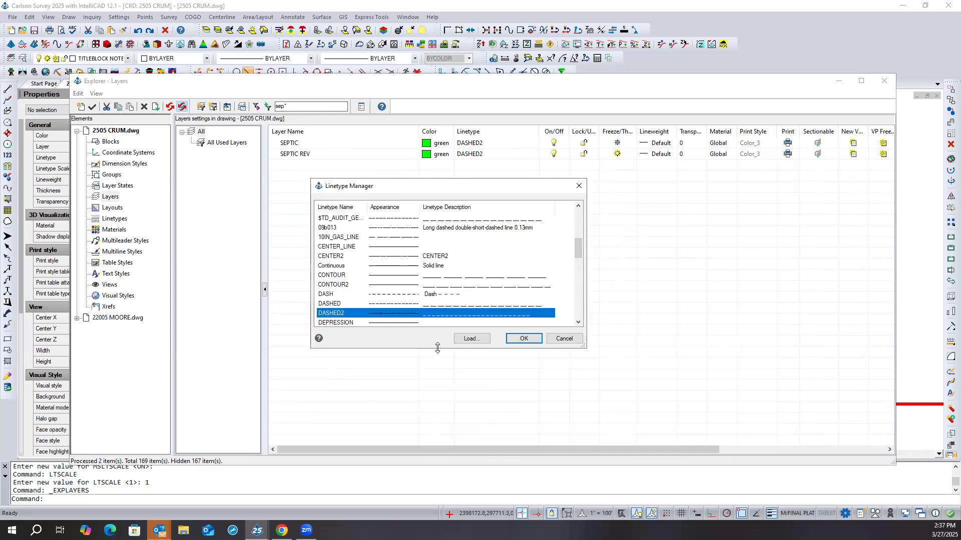
{"action": "left_click_drag", "start_coordinate": [437, 348], "coordinate": [444, 413]}
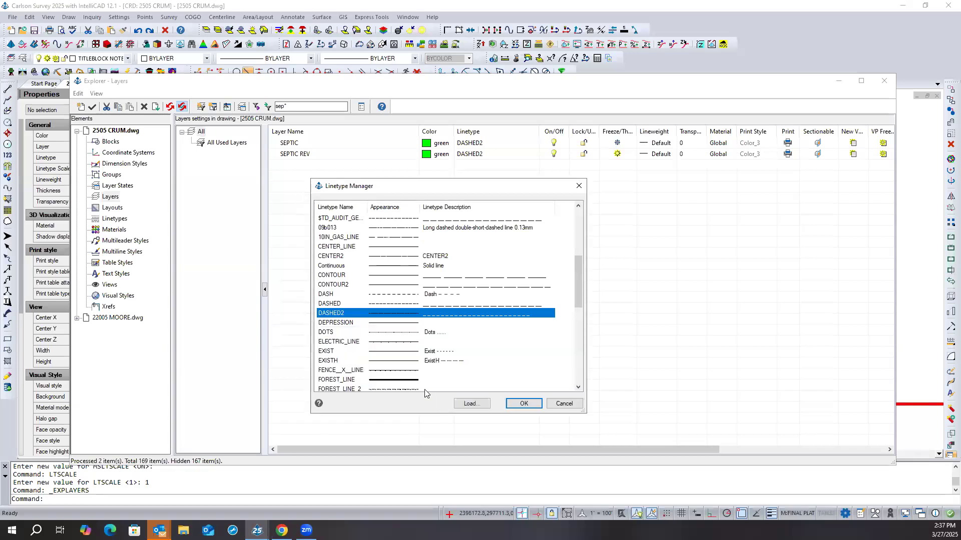
{"action": "left_click", "coordinate": [338, 304]}
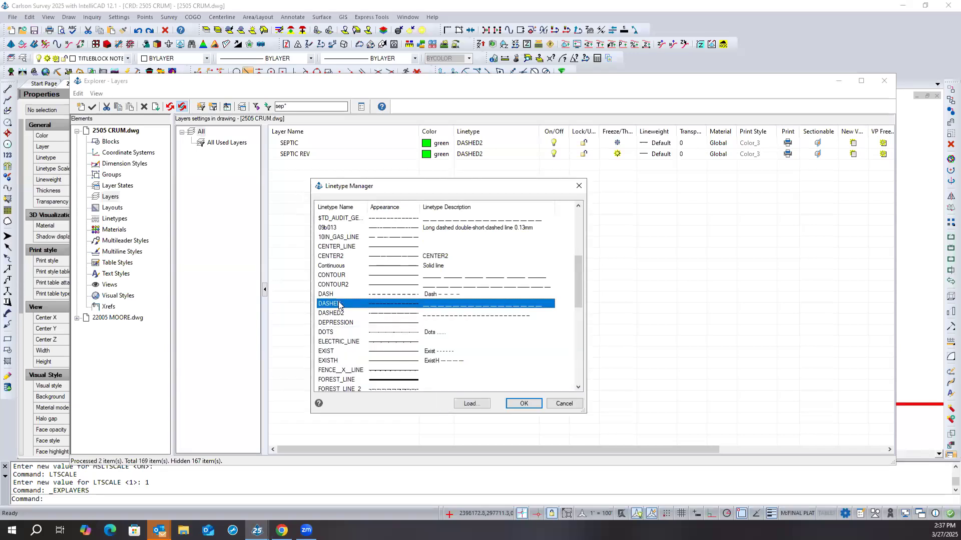
- Load the DASHED4 linetype, assign it to the SEPTIC REV layer, and close the layer settings
{"action": "left_click", "coordinate": [470, 404]}
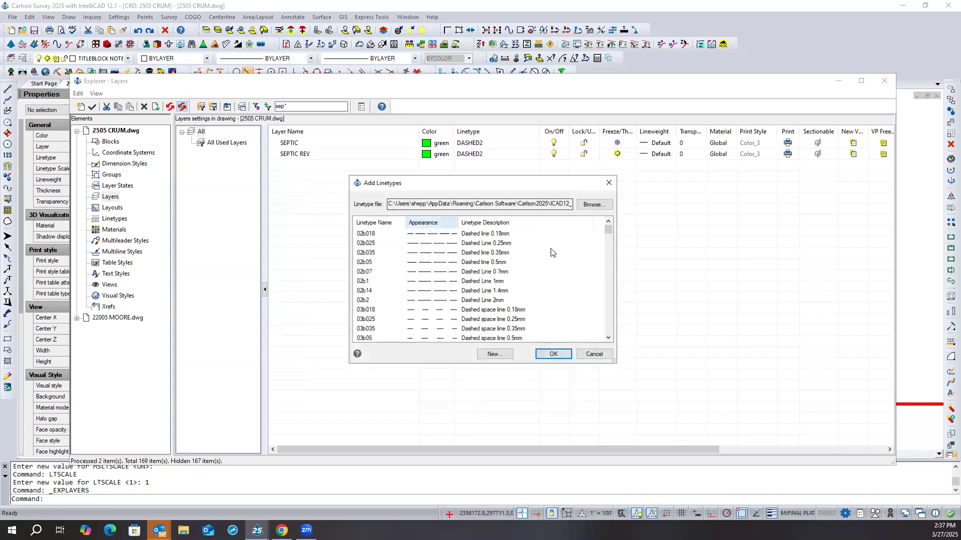
{"action": "left_click_drag", "start_coordinate": [607, 232], "coordinate": [610, 288]}
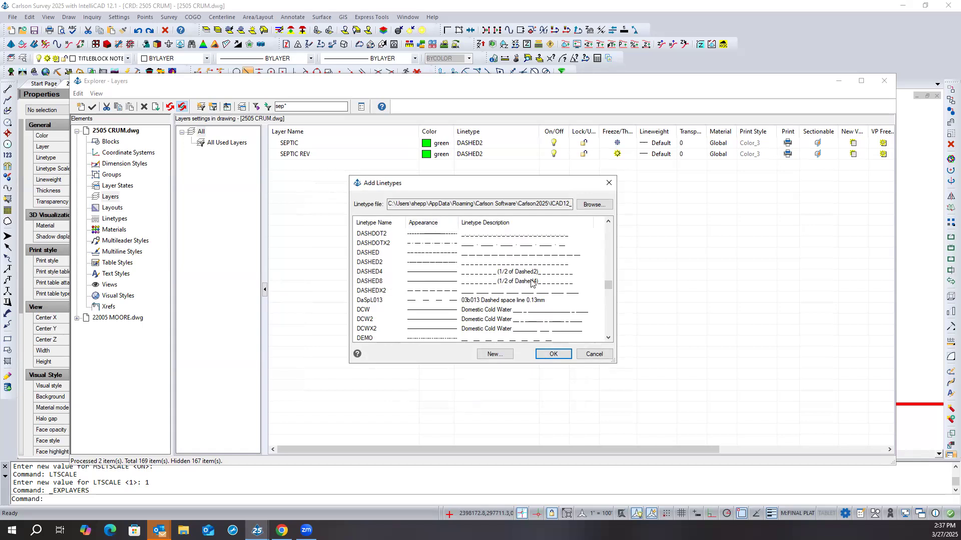
{"action": "left_click", "coordinate": [378, 273]}
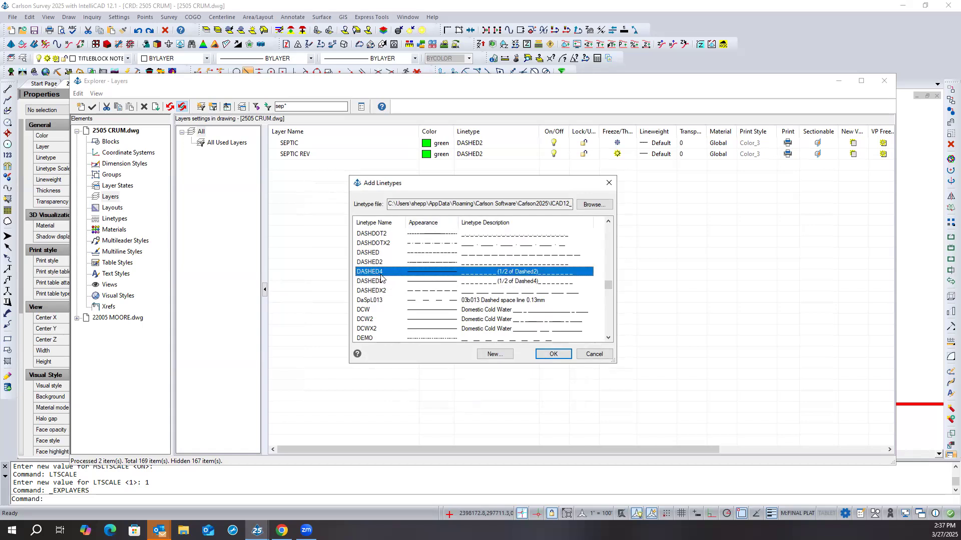
{"action": "left_click", "coordinate": [552, 354]}
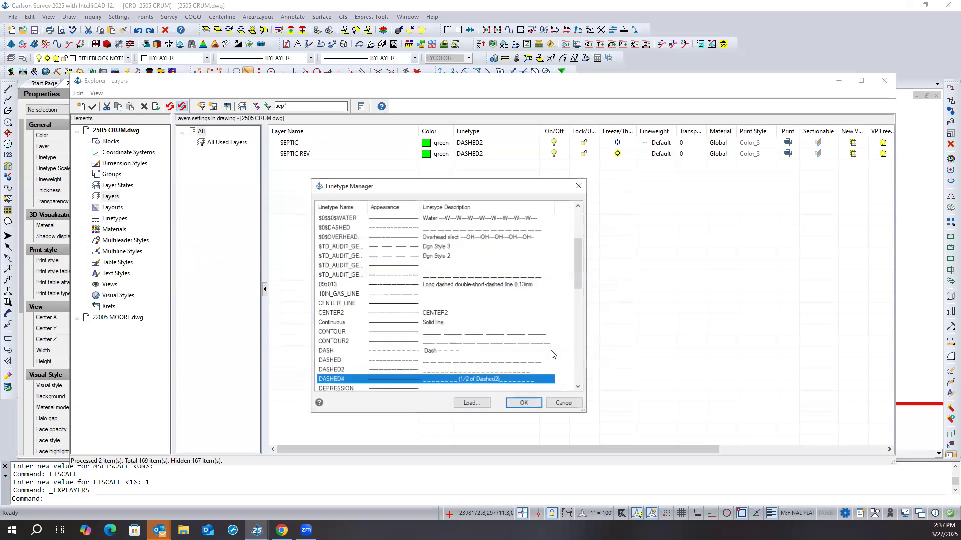
{"action": "left_click", "coordinate": [513, 403]}
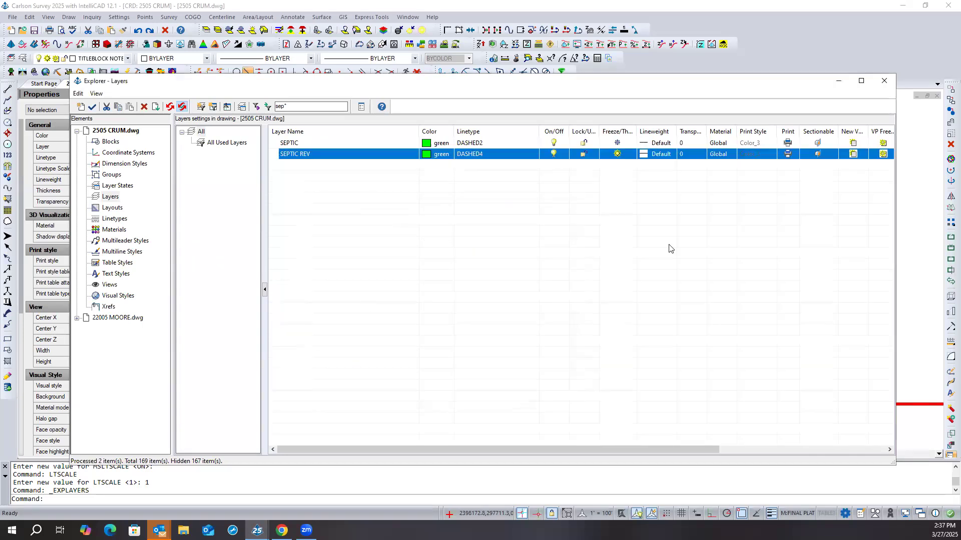
{"action": "left_click", "coordinate": [885, 83]}
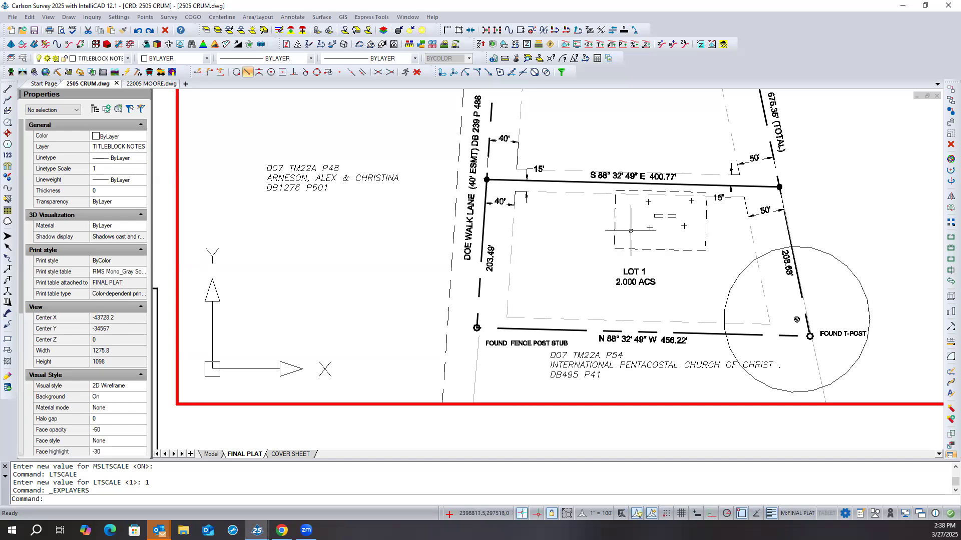
- Examine the dashed linework across the final plat and check the layer of Lot 2's setback line, then clear the selection
{"action": "scroll", "coordinate": [544, 284], "scroll_direction": "down", "scroll_amount": 1}
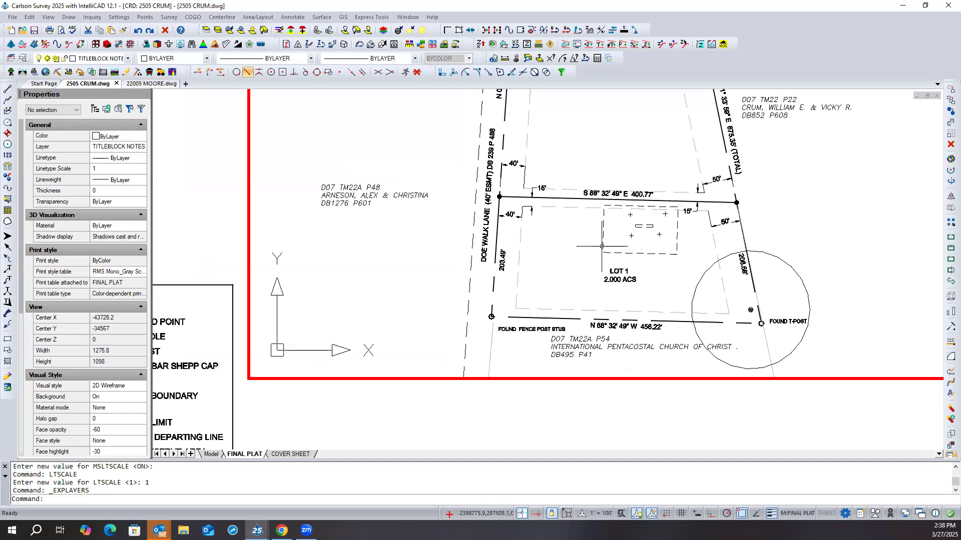
{"action": "scroll", "coordinate": [531, 305], "scroll_direction": "down", "scroll_amount": 2}
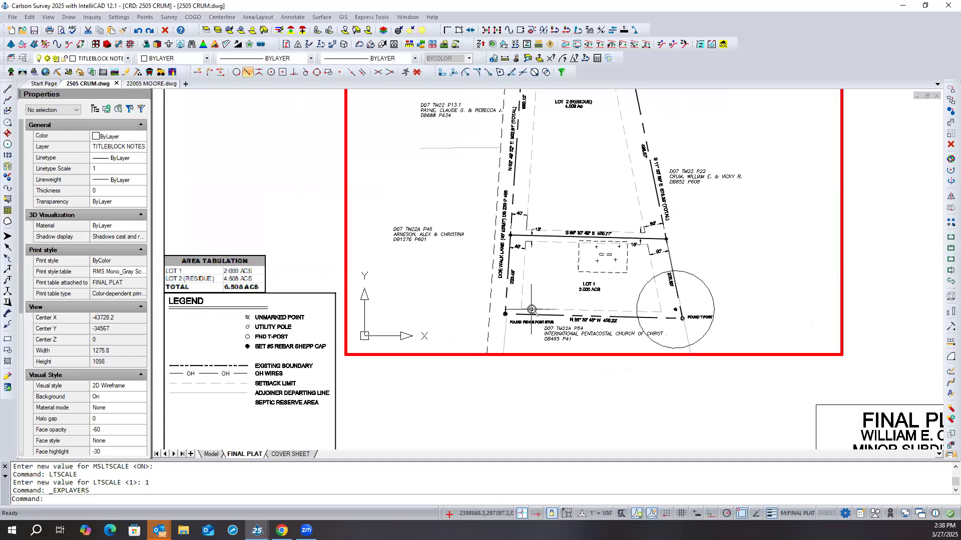
{"action": "scroll", "coordinate": [531, 308], "scroll_direction": "down", "scroll_amount": 1}
{"action": "scroll", "coordinate": [531, 309], "scroll_direction": "down", "scroll_amount": 1}
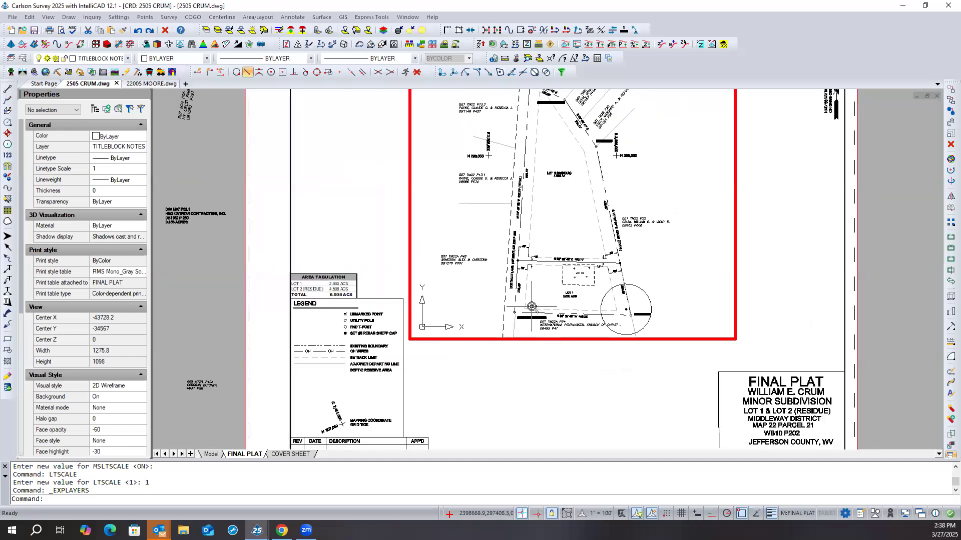
{"action": "scroll", "coordinate": [532, 309], "scroll_direction": "down", "scroll_amount": 1}
{"action": "scroll", "coordinate": [543, 133], "scroll_direction": "up", "scroll_amount": 1}
{"action": "scroll", "coordinate": [542, 132], "scroll_direction": "up", "scroll_amount": 2}
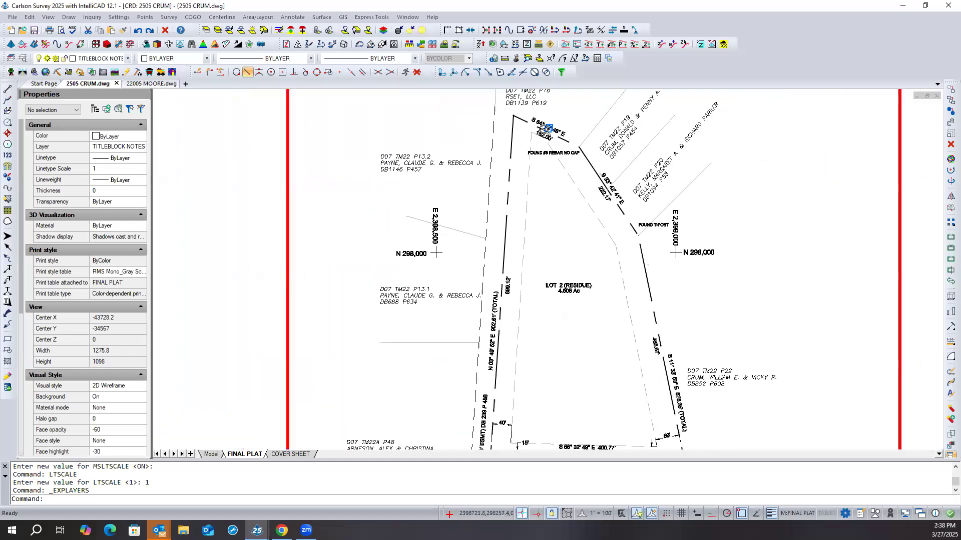
{"action": "scroll", "coordinate": [525, 133], "scroll_direction": "up", "scroll_amount": 1}
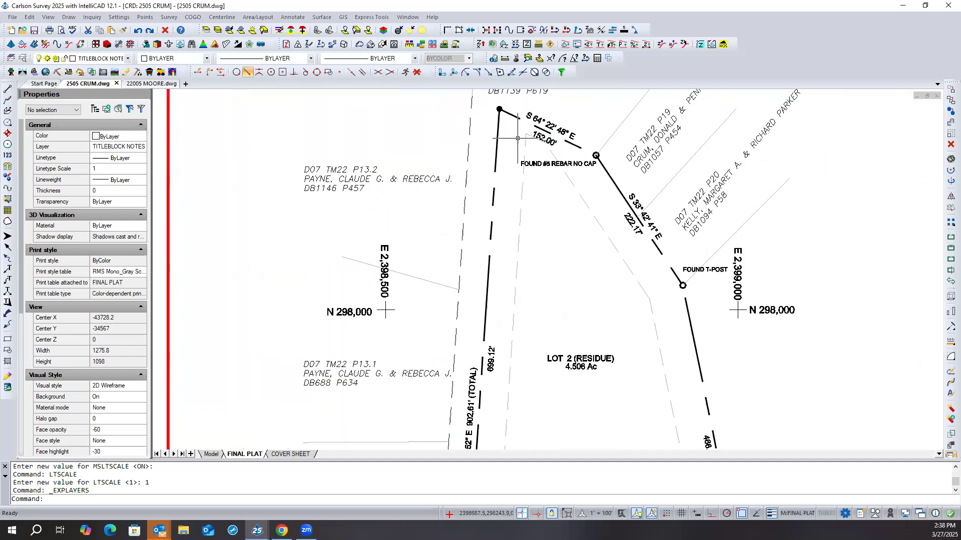
{"action": "left_click", "coordinate": [525, 139]}
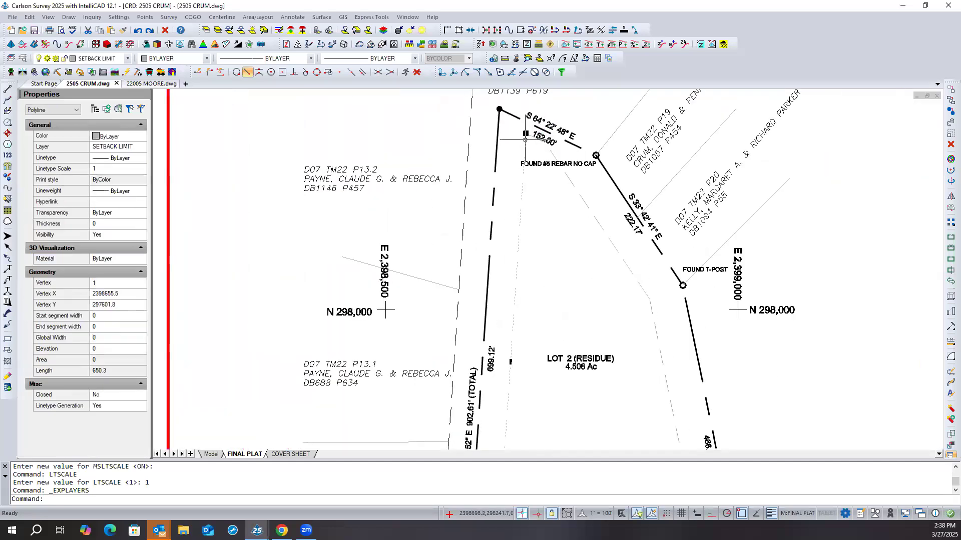
{"action": "key", "text": "Escape"}
{"action": "key", "text": "Escape"}
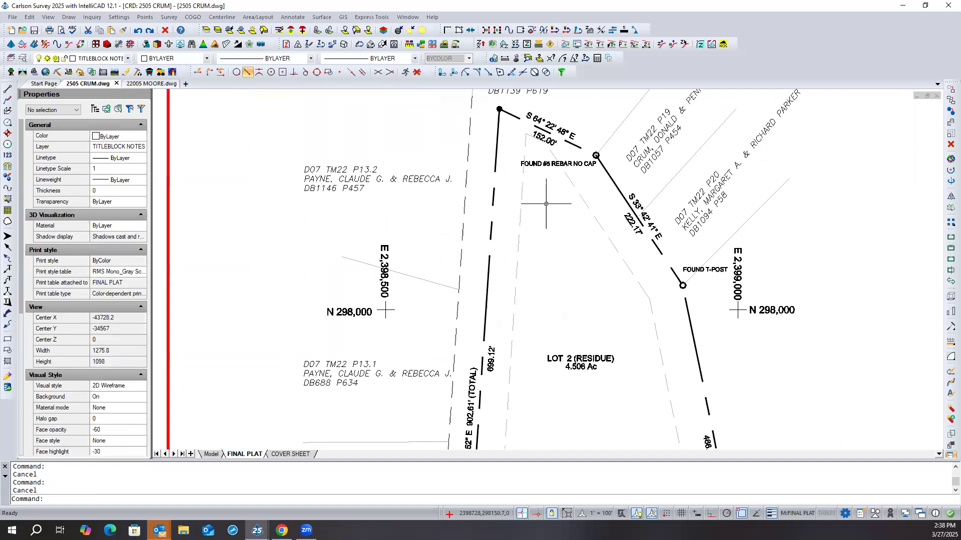
- Set Linetype Generation to No for the dashed septic reserve polyline in Lot 1, then deselect it
{"action": "scroll", "coordinate": [504, 128], "scroll_direction": "down", "scroll_amount": 3}
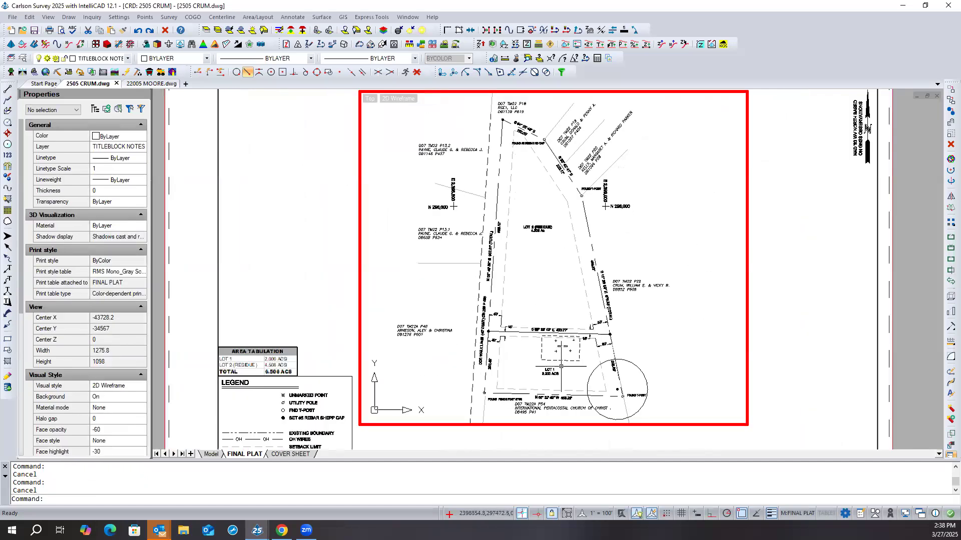
{"action": "scroll", "coordinate": [570, 361], "scroll_direction": "up", "scroll_amount": 6}
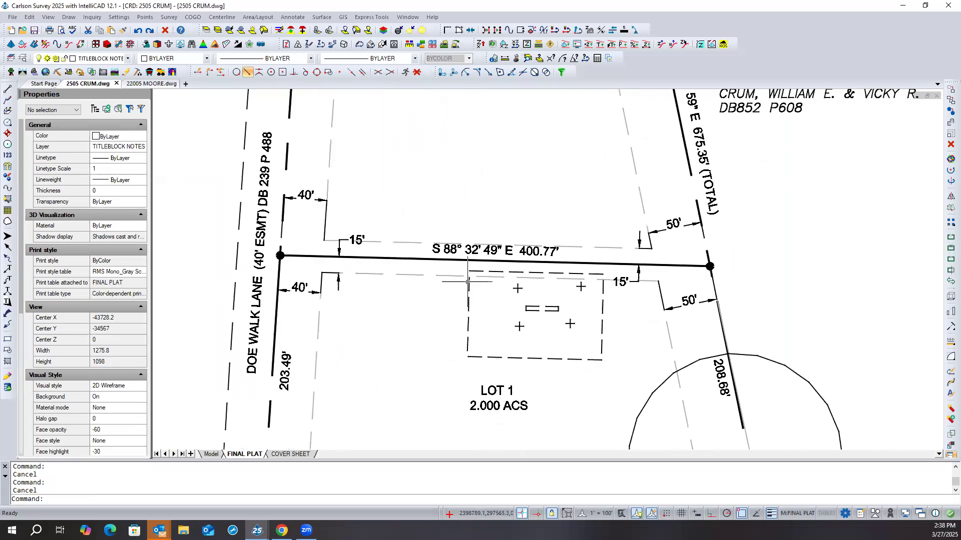
{"action": "left_click", "coordinate": [468, 302]}
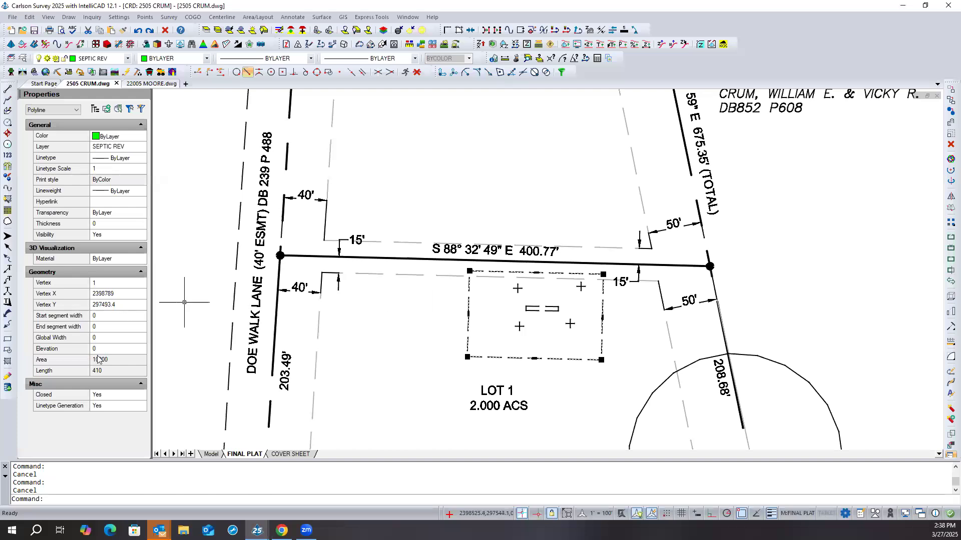
{"action": "left_click", "coordinate": [107, 408]}
{"action": "left_click", "coordinate": [119, 409]}
{"action": "left_click", "coordinate": [102, 417]}
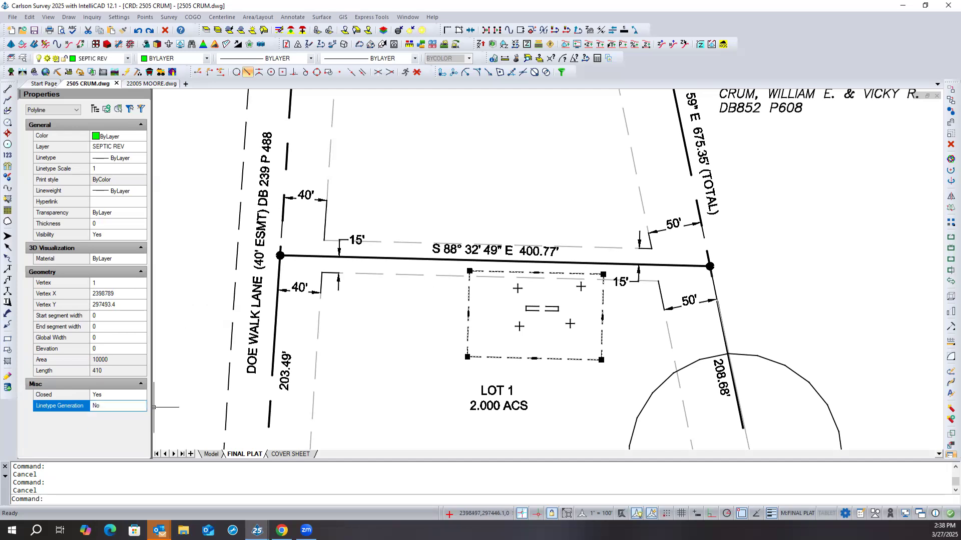
{"action": "key", "text": "Escape"}
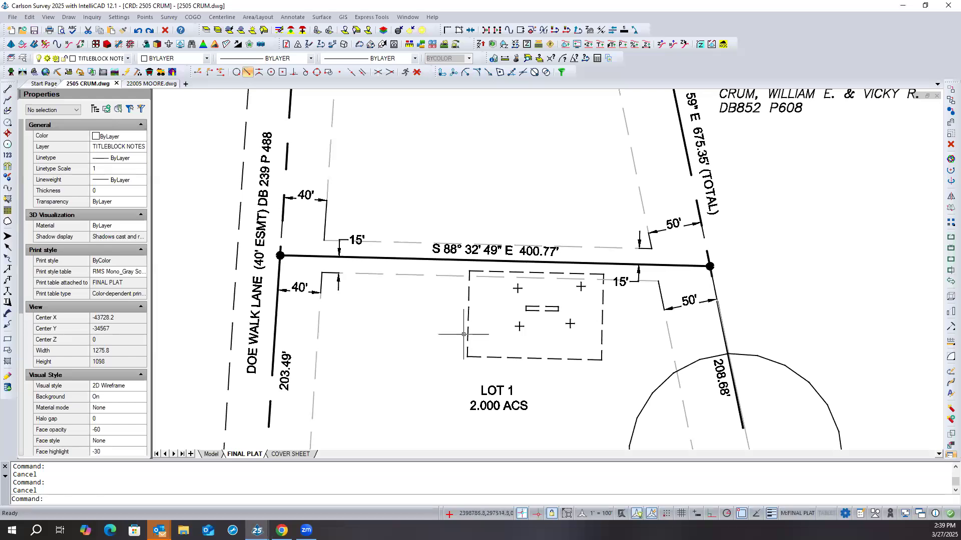
- Return to paper space and copy the legend's SETBACK LIMIT line sample down to the SEPTIC RESERVE AREA entry
{"action": "scroll", "coordinate": [487, 317], "scroll_direction": "down", "scroll_amount": 5}
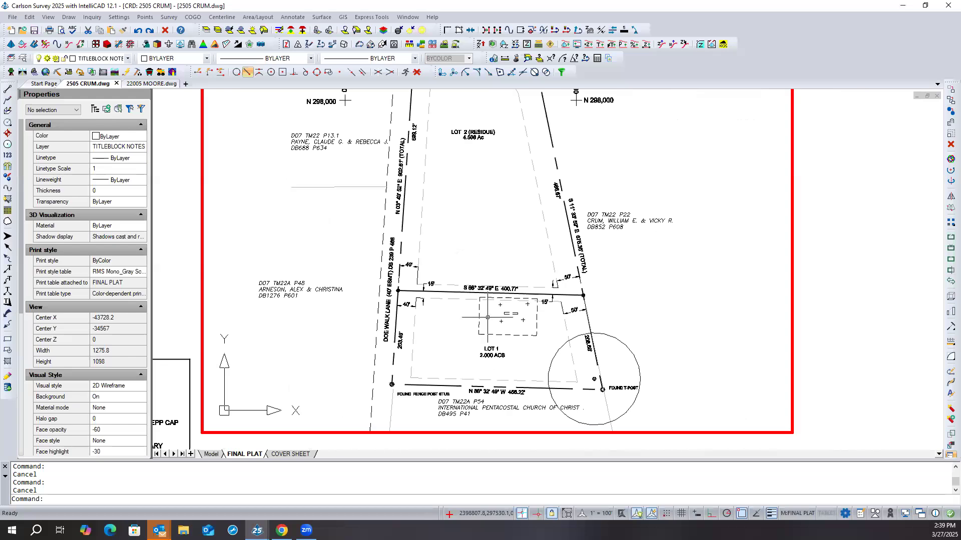
{"action": "scroll", "coordinate": [487, 317], "scroll_direction": "down", "scroll_amount": 1}
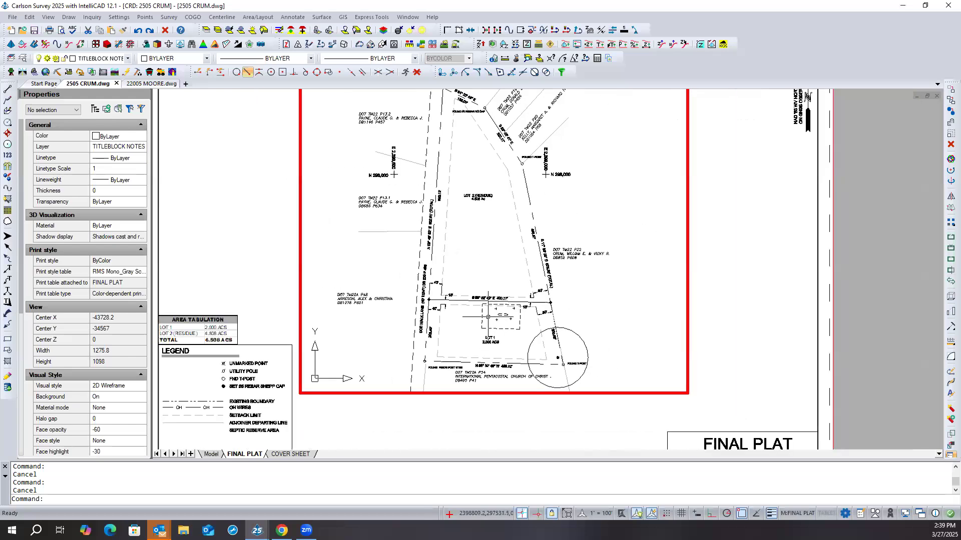
{"action": "scroll", "coordinate": [487, 317], "scroll_direction": "down", "scroll_amount": 1}
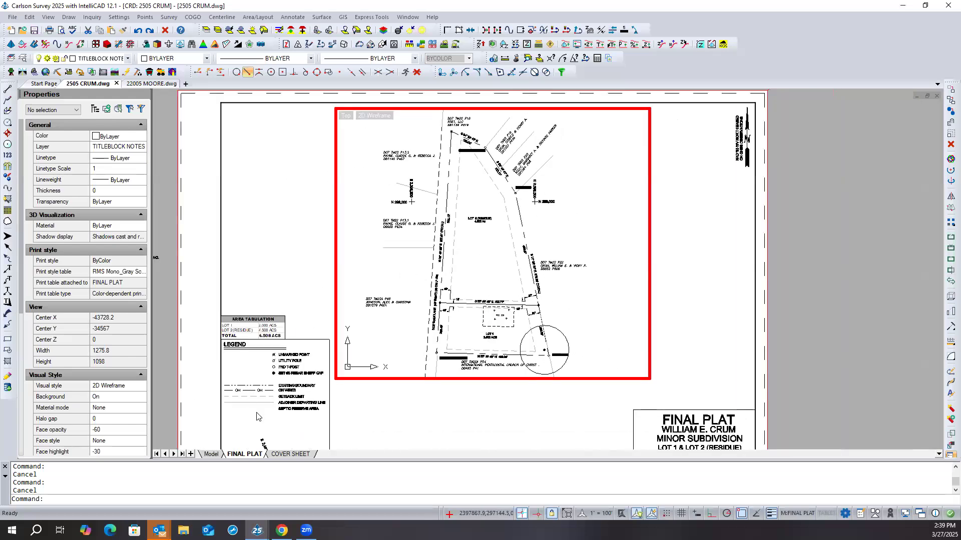
{"action": "double_click", "coordinate": [352, 402]}
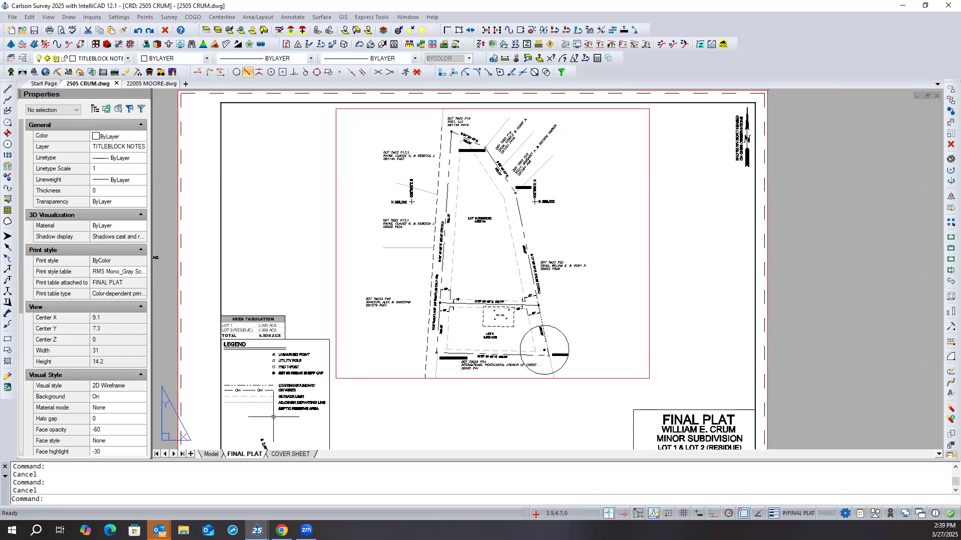
{"action": "scroll", "coordinate": [255, 413], "scroll_direction": "up", "scroll_amount": 2}
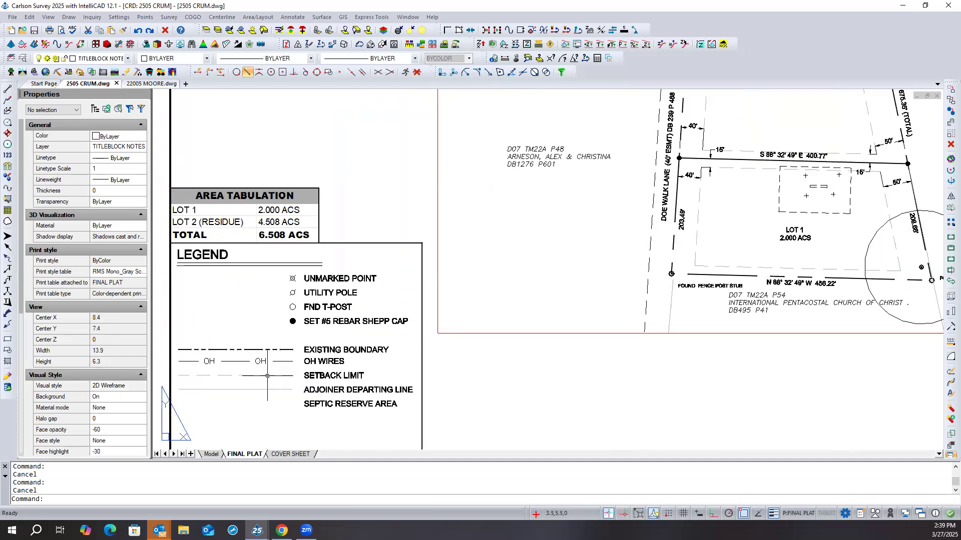
{"action": "left_click", "coordinate": [269, 375]}
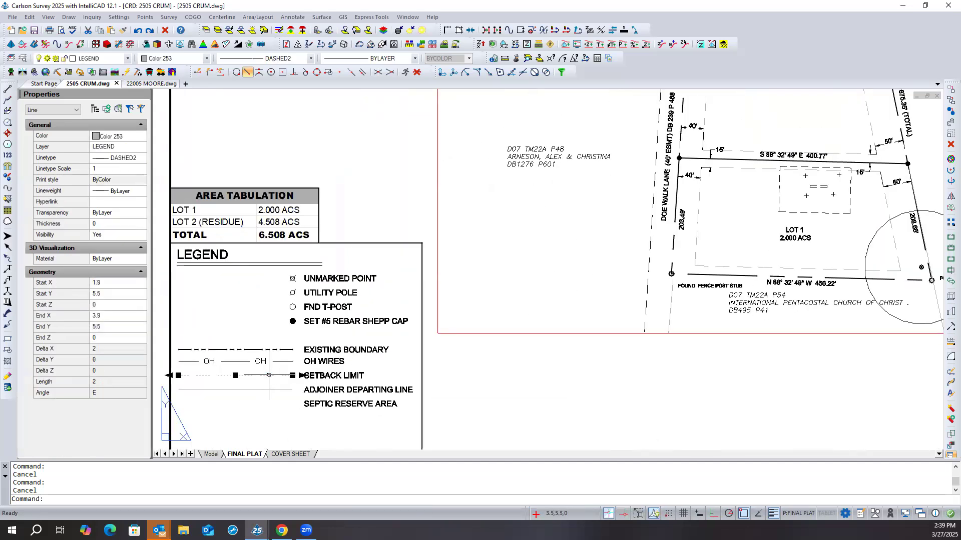
{"action": "right_click", "coordinate": [234, 311]}
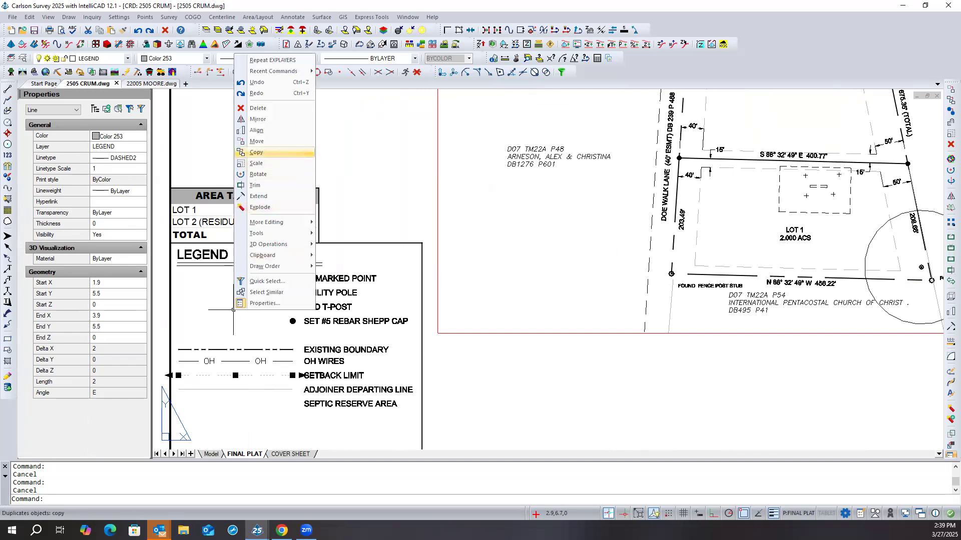
{"action": "left_click", "coordinate": [256, 152]}
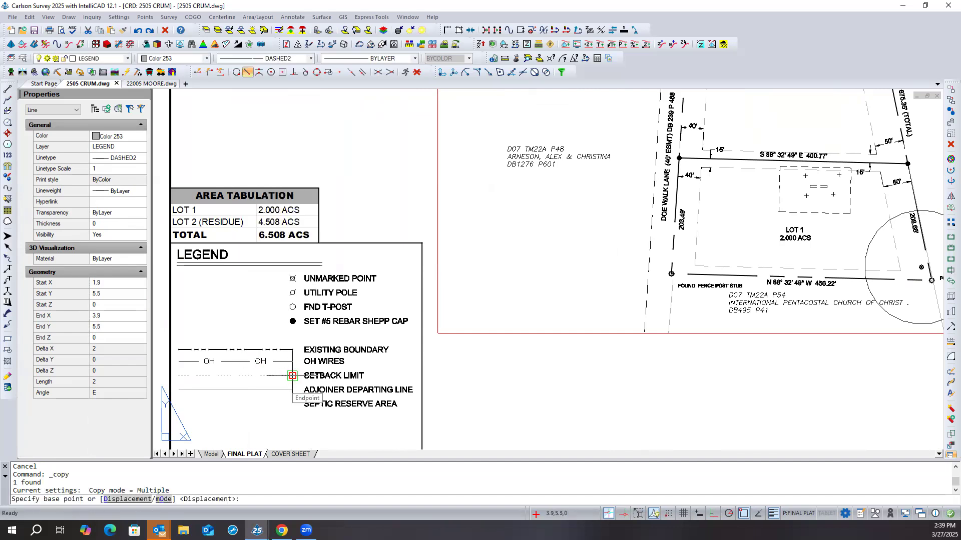
{"action": "left_click", "coordinate": [293, 361]}
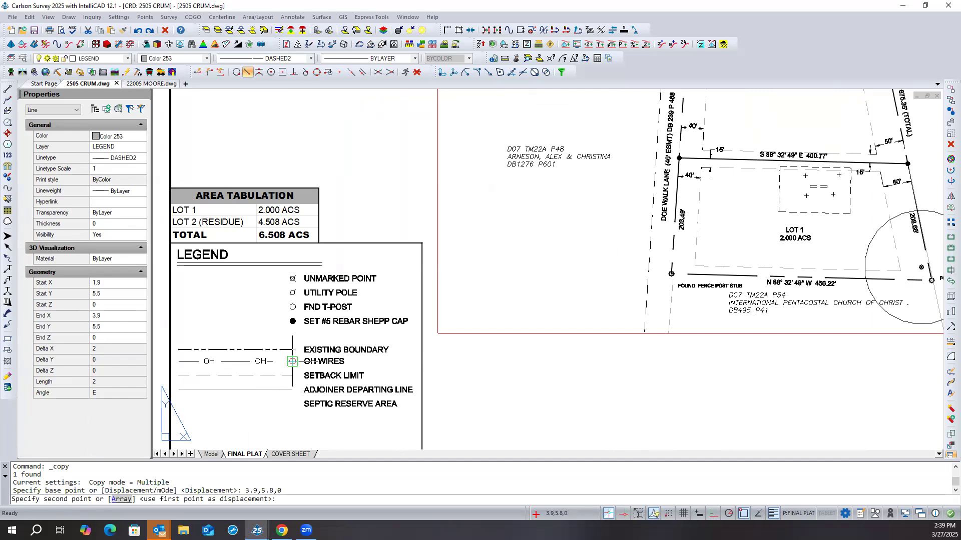
{"action": "left_click", "coordinate": [283, 388]}
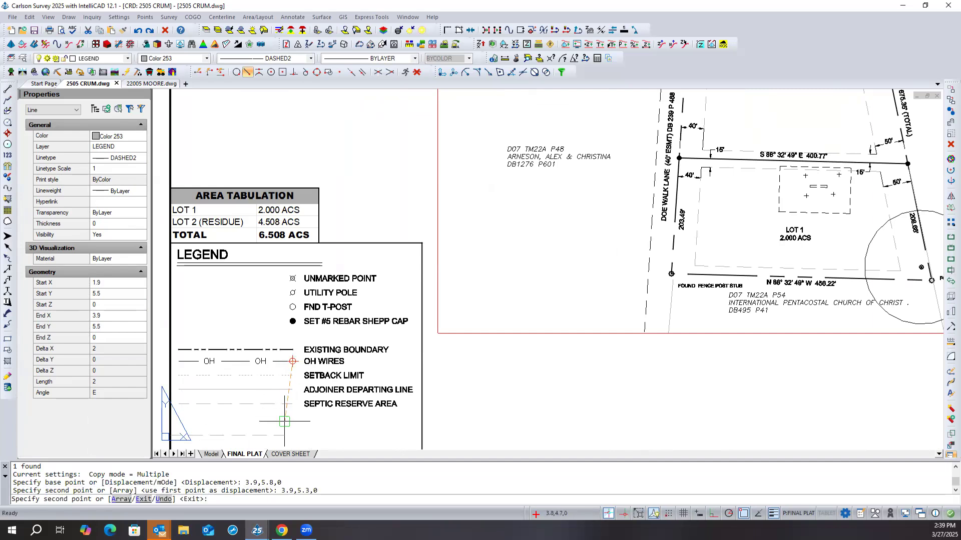
{"action": "key", "text": "Return"}
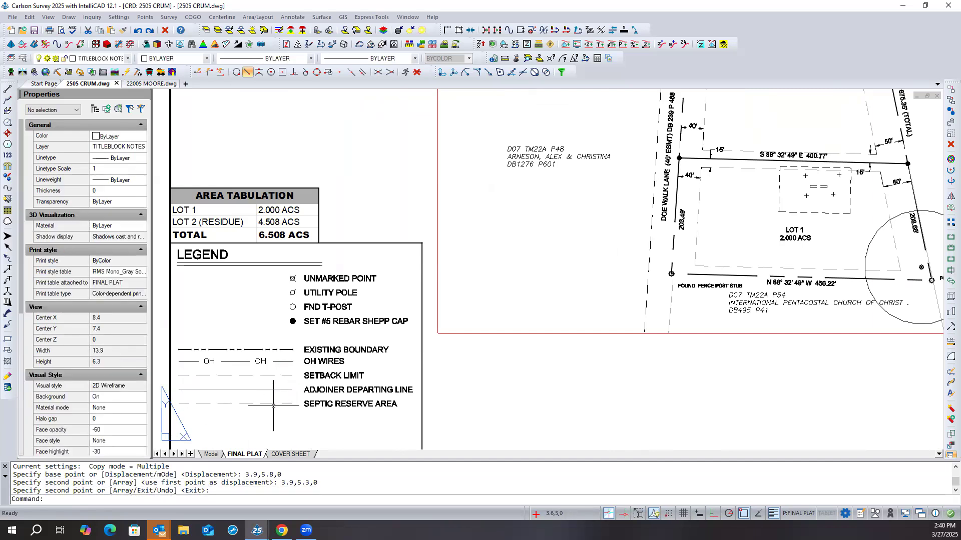
- Set the linetype of the legend's SEPTIC RESERVE AREA line sample to DASHED4
{"action": "left_click", "coordinate": [270, 404]}
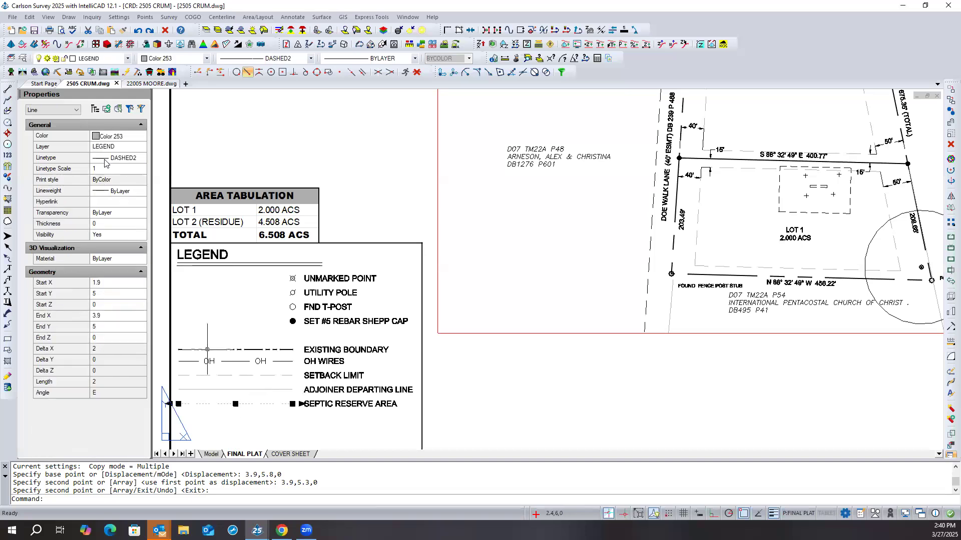
{"action": "left_click", "coordinate": [126, 158]}
{"action": "left_click", "coordinate": [125, 159]}
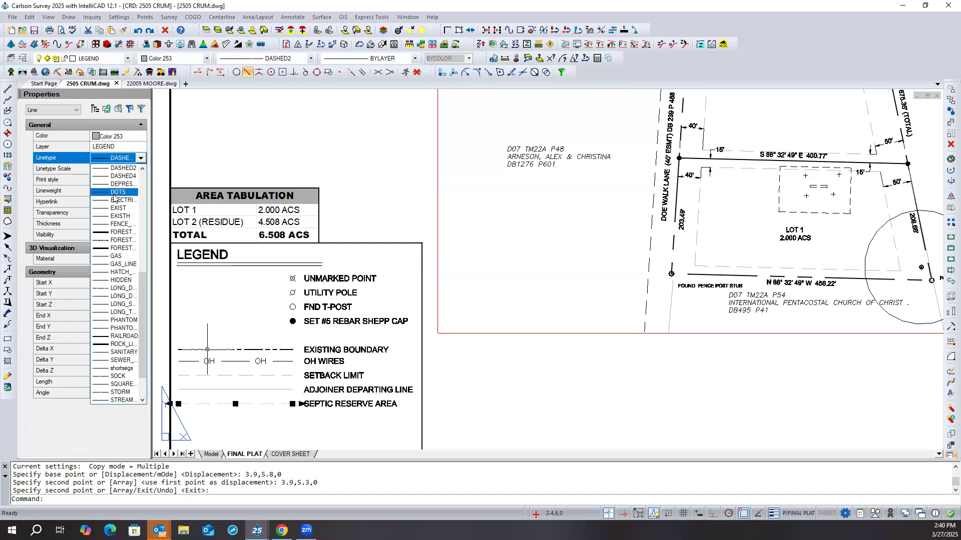
{"action": "left_click", "coordinate": [122, 175]}
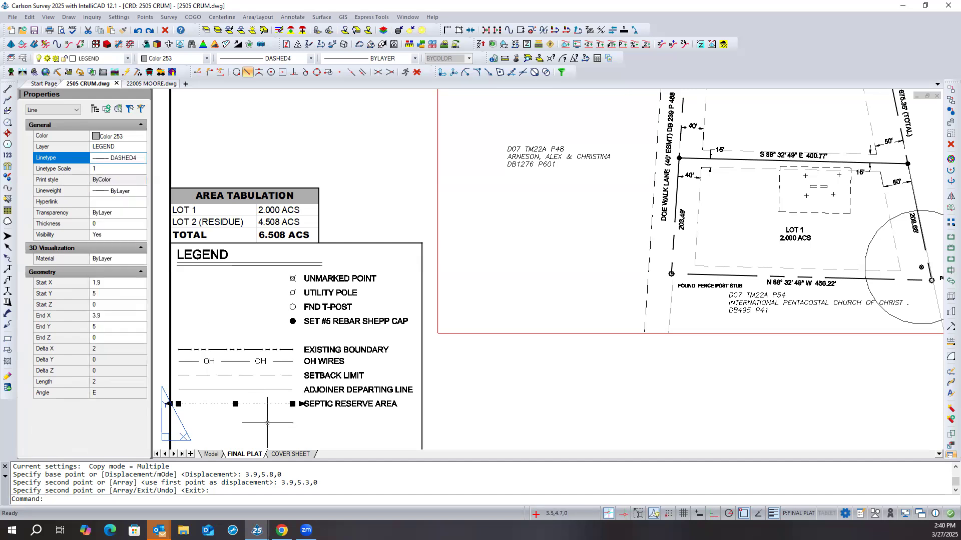
- Set the color of the SEPTIC RESERVE AREA line sample to White and deselect it
{"action": "left_click", "coordinate": [129, 137]}
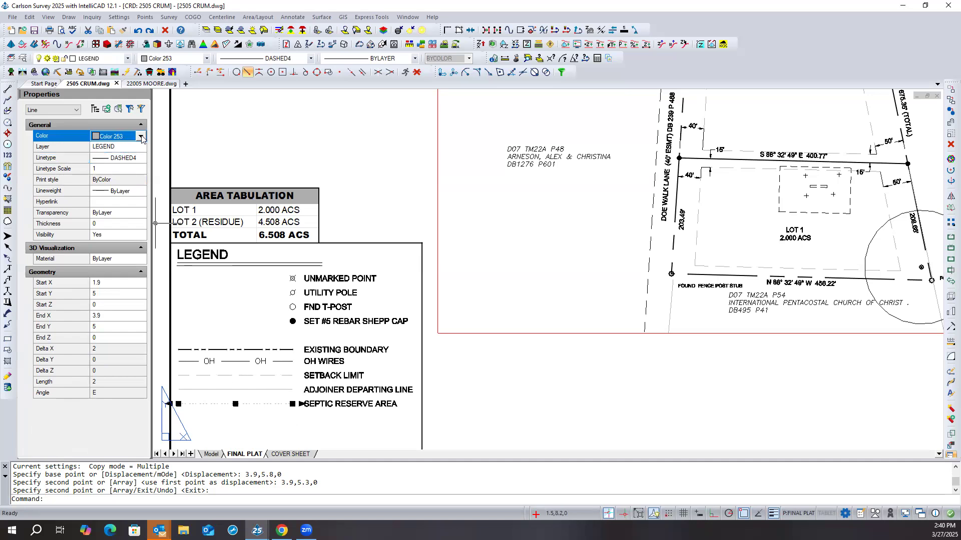
{"action": "left_click", "coordinate": [141, 137]}
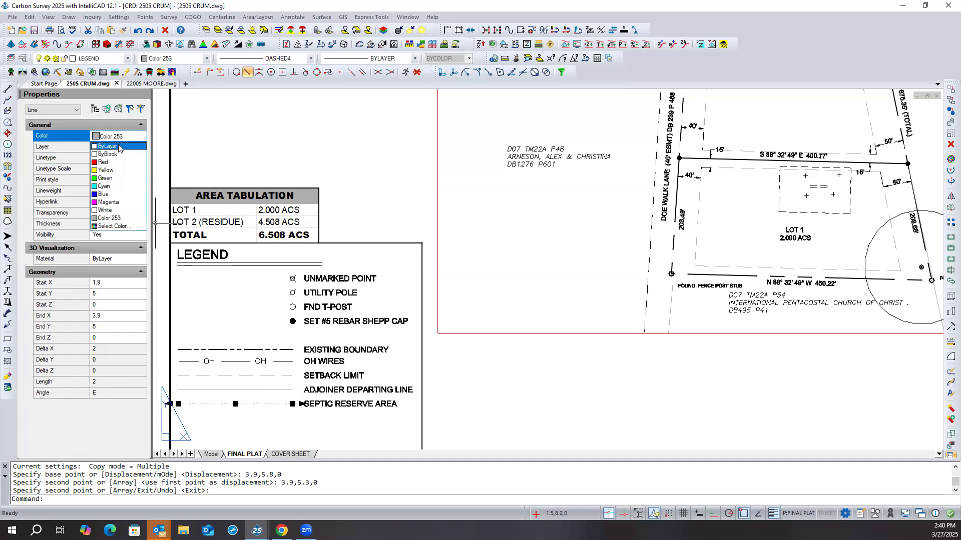
{"action": "left_click", "coordinate": [119, 146]}
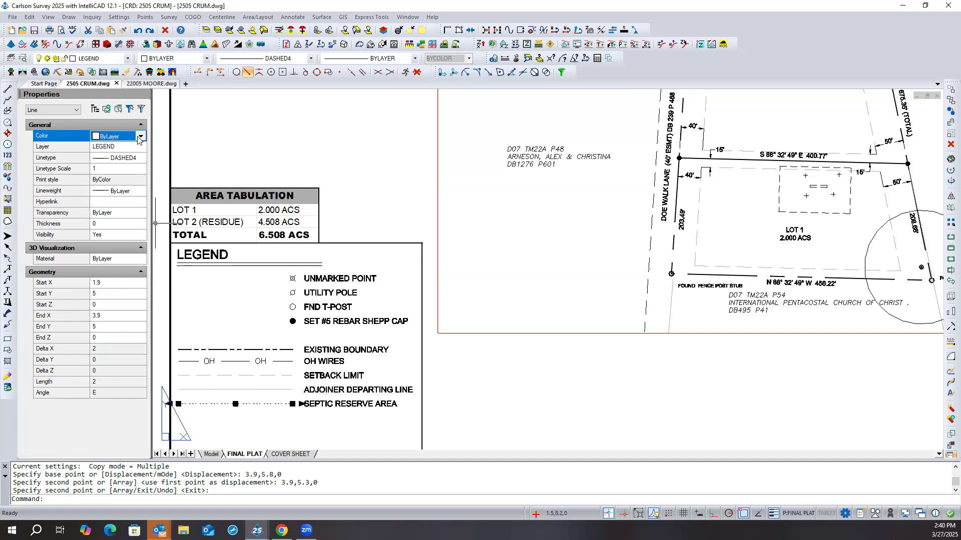
{"action": "left_click", "coordinate": [139, 139]}
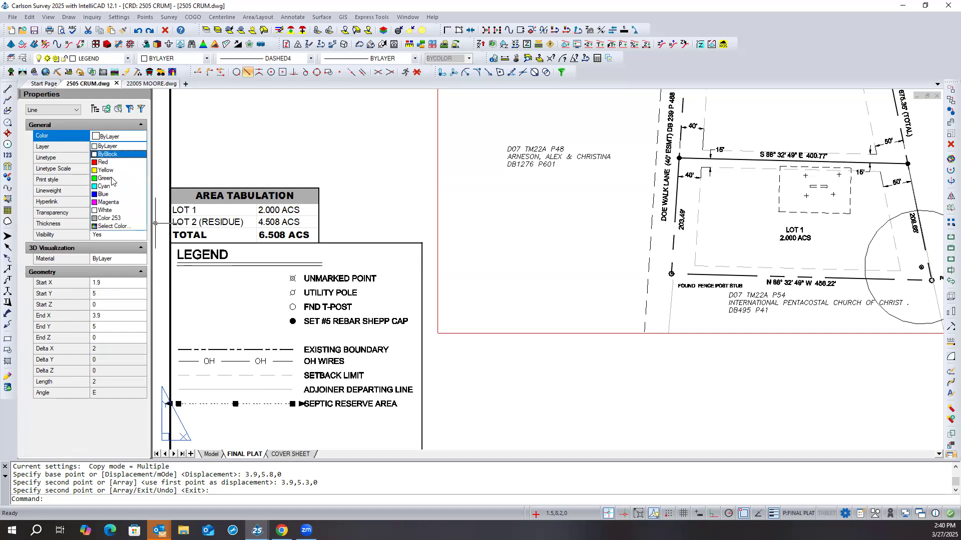
{"action": "left_click", "coordinate": [120, 211]}
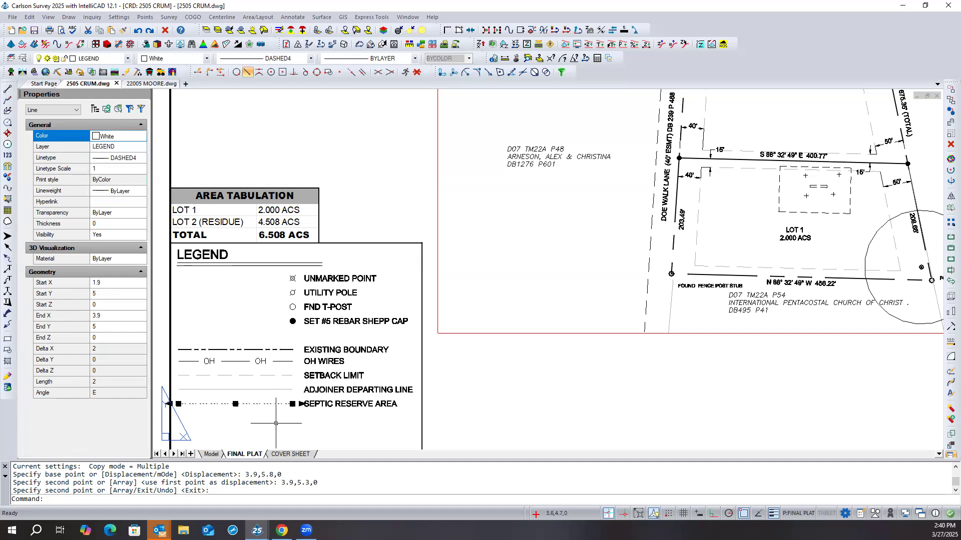
{"action": "key", "text": "Escape"}
{"action": "key", "text": "Escape"}
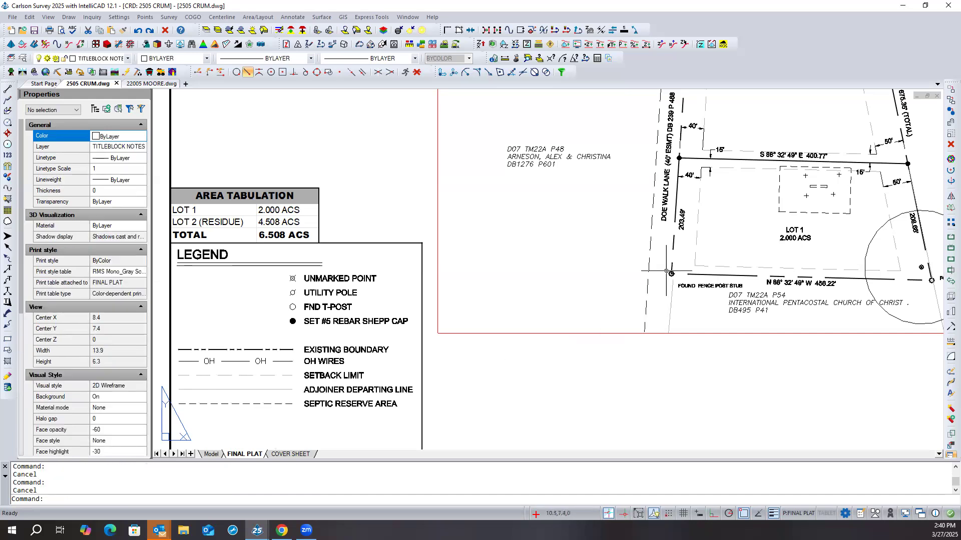
- Inside the plat viewport, check the properties of Lot 1's setback line and the dashed easement line along Doe Walk Lane, clearing each selection
{"action": "scroll", "coordinate": [700, 249], "scroll_direction": "up", "scroll_amount": 3}
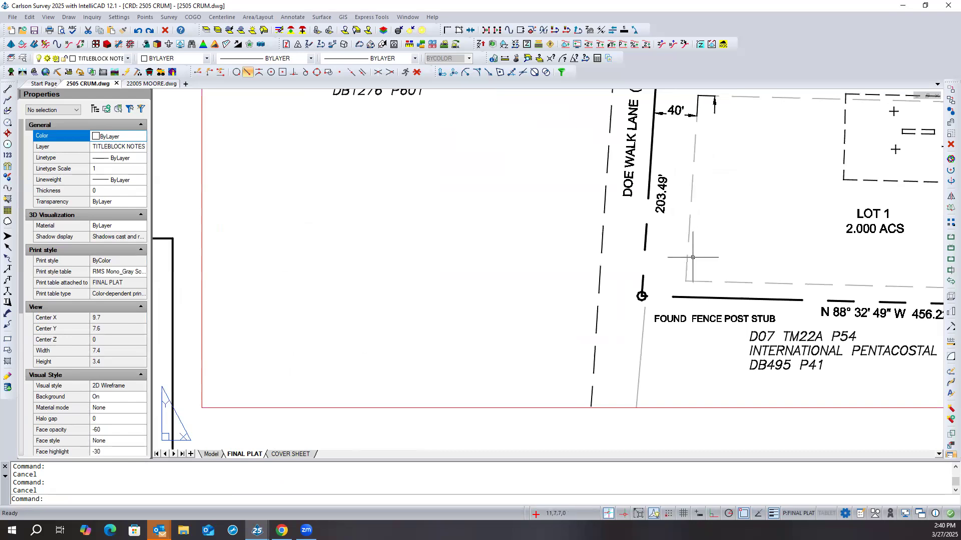
{"action": "scroll", "coordinate": [692, 257], "scroll_direction": "up", "scroll_amount": 1}
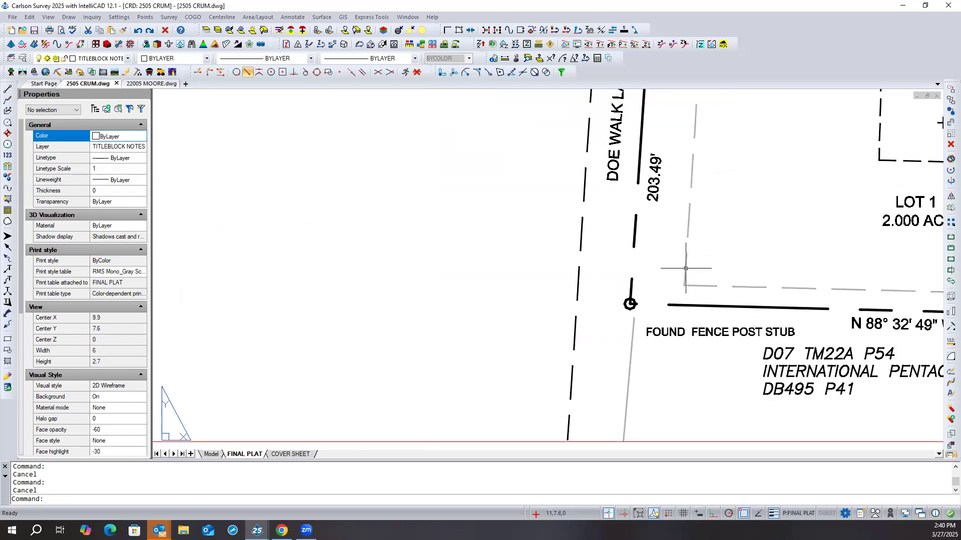
{"action": "left_click", "coordinate": [685, 268]}
{"action": "double_click", "coordinate": [685, 268]}
{"action": "left_click", "coordinate": [687, 256]}
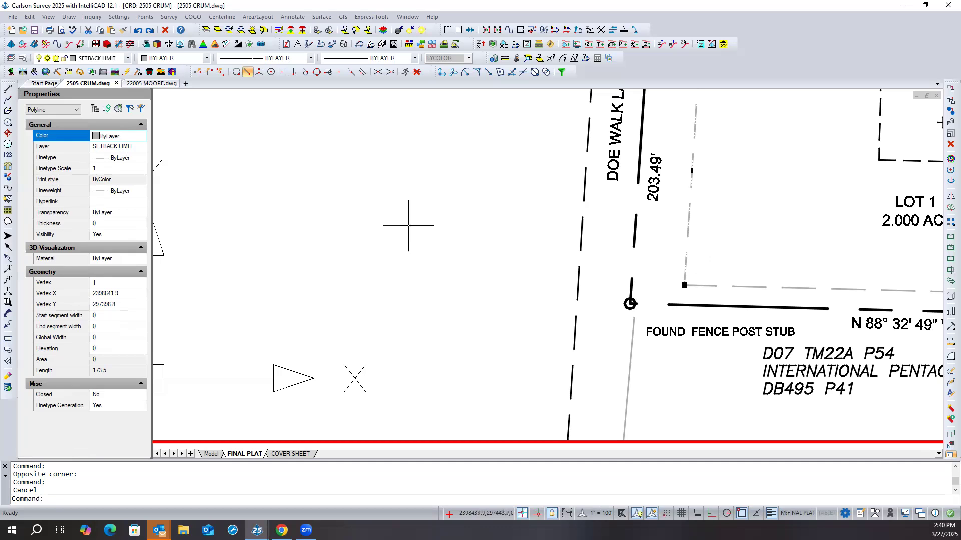
{"action": "key", "text": "Escape"}
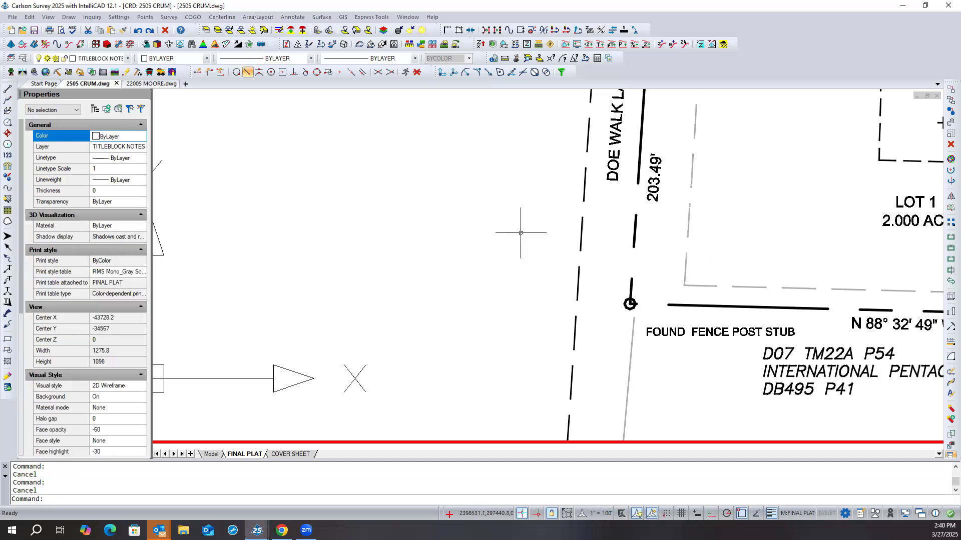
{"action": "left_click", "coordinate": [580, 226]}
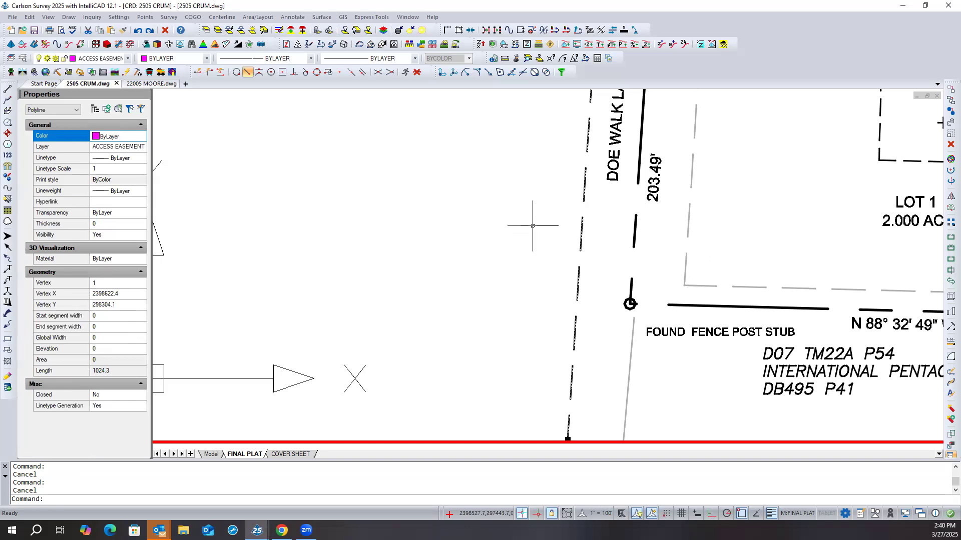
{"action": "key", "text": "Escape"}
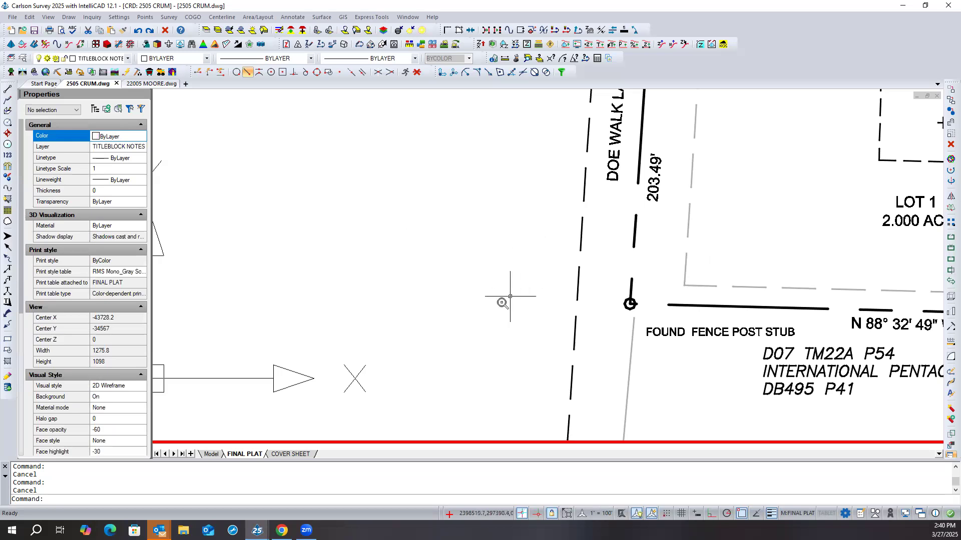
- Examine the lot linework on the final plat against the line samples in the legend
{"action": "scroll", "coordinate": [502, 303], "scroll_direction": "down", "scroll_amount": 1}
{"action": "scroll", "coordinate": [502, 303], "scroll_direction": "down", "scroll_amount": 2}
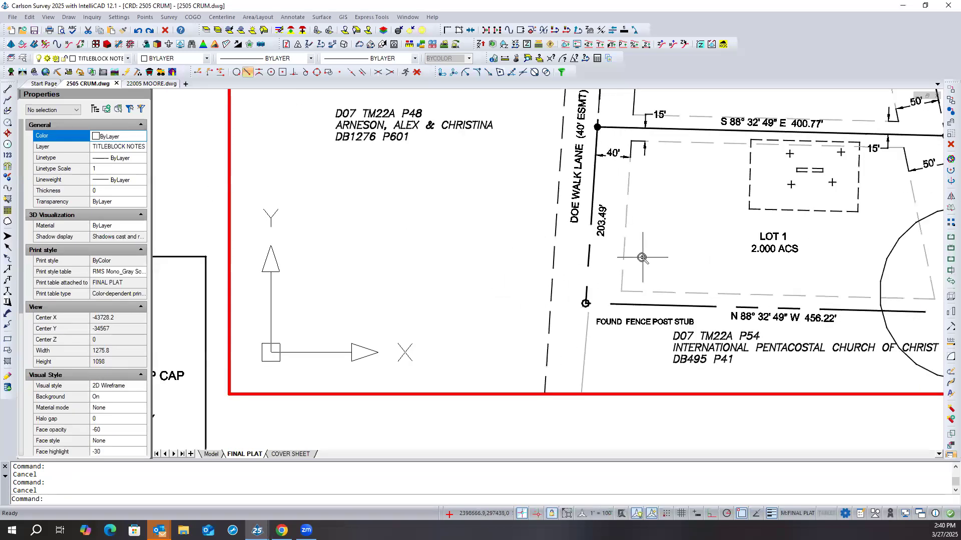
{"action": "scroll", "coordinate": [641, 259], "scroll_direction": "down", "scroll_amount": 2}
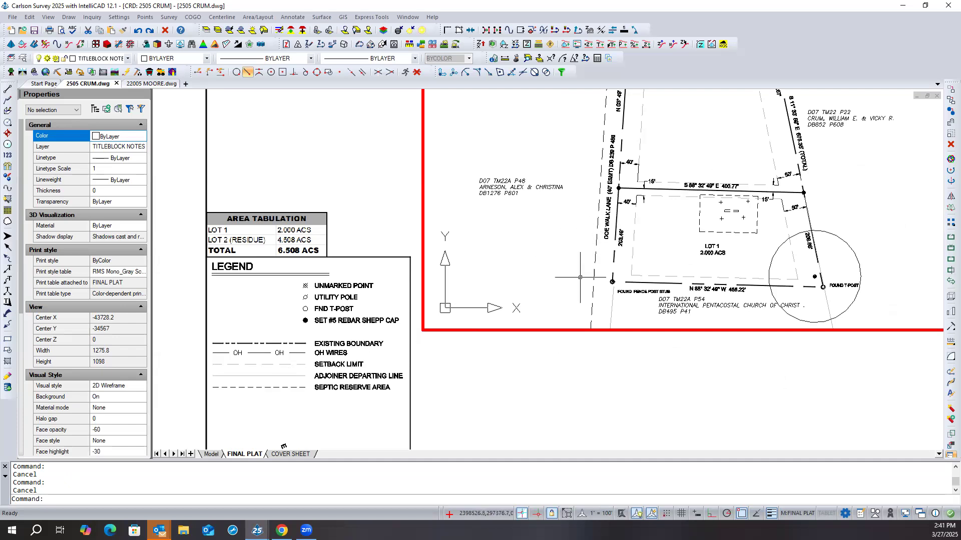
{"action": "scroll", "coordinate": [580, 280], "scroll_direction": "down", "scroll_amount": 2}
{"action": "scroll", "coordinate": [588, 182], "scroll_direction": "up", "scroll_amount": 3}
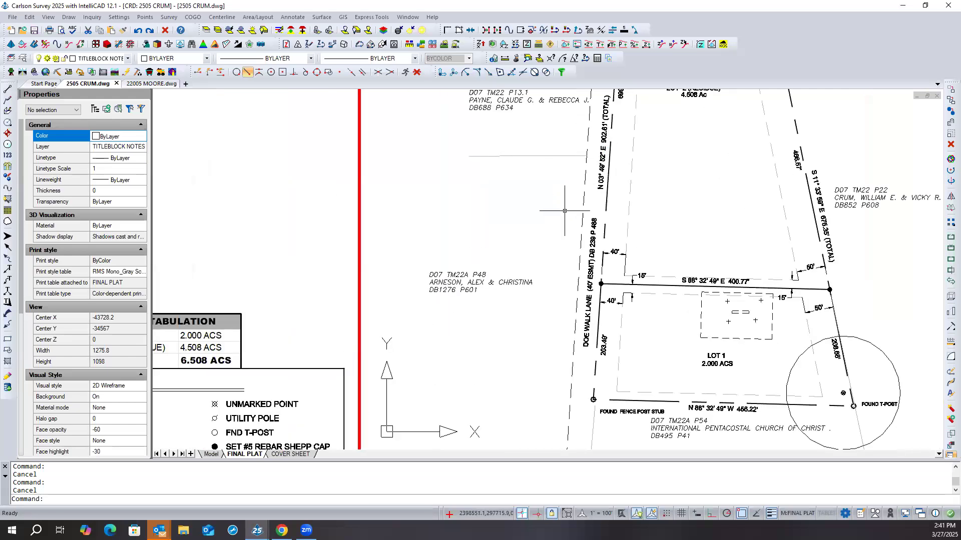
{"action": "scroll", "coordinate": [589, 281], "scroll_direction": "down", "scroll_amount": 2}
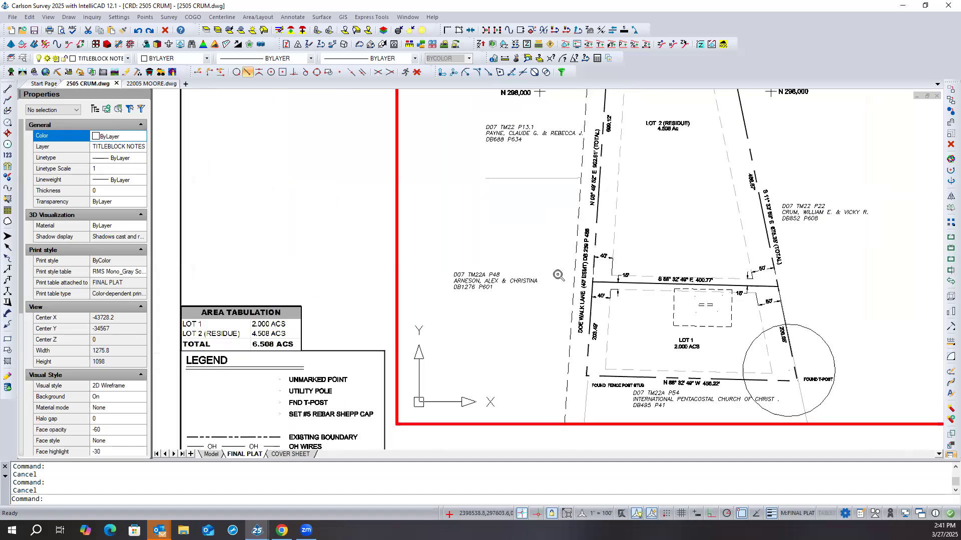
{"action": "scroll", "coordinate": [576, 278], "scroll_direction": "down", "scroll_amount": 1}
{"action": "scroll", "coordinate": [557, 274], "scroll_direction": "down", "scroll_amount": 1}
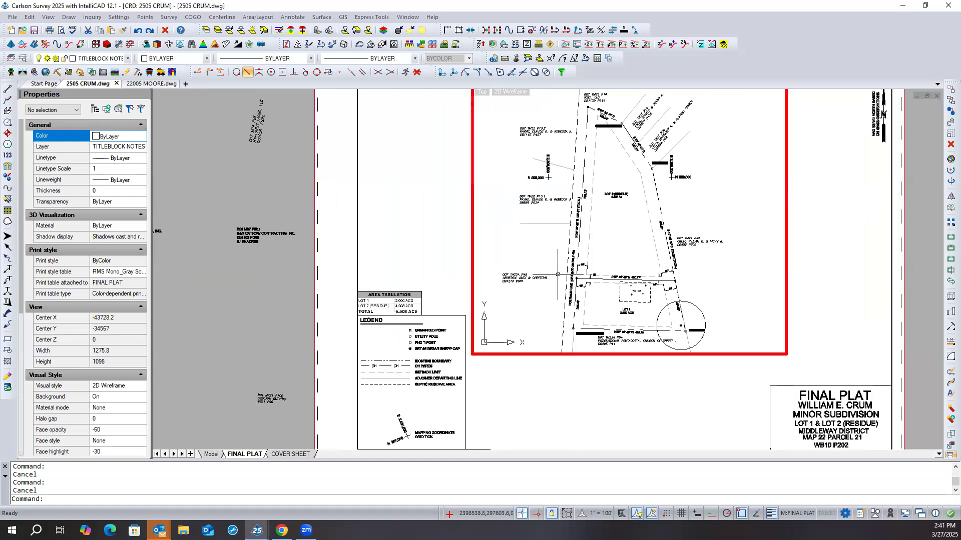
- Check the properties of the boundary polyline along Lot 2's east side in the plat viewport and clear the selection
{"action": "scroll", "coordinate": [654, 187], "scroll_direction": "up", "scroll_amount": 2}
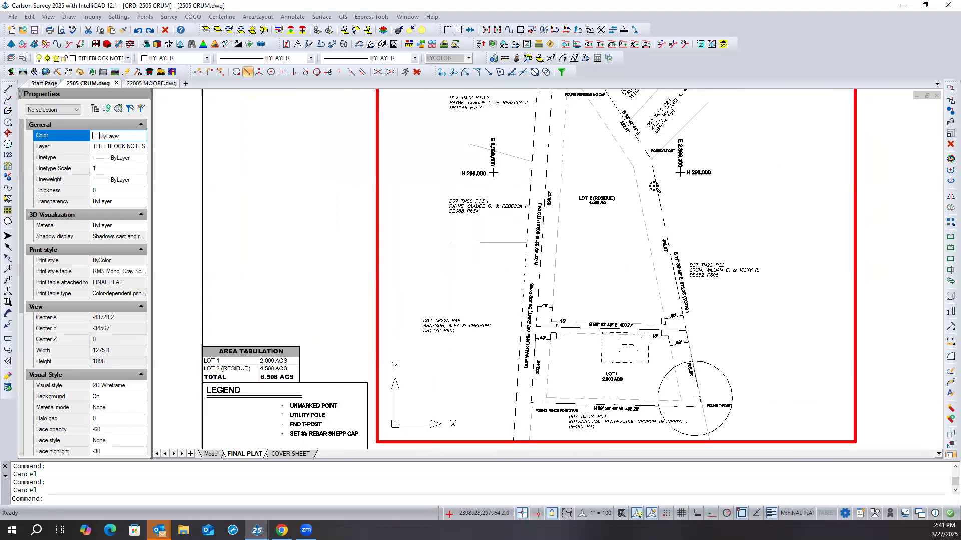
{"action": "scroll", "coordinate": [654, 187], "scroll_direction": "down", "scroll_amount": 1}
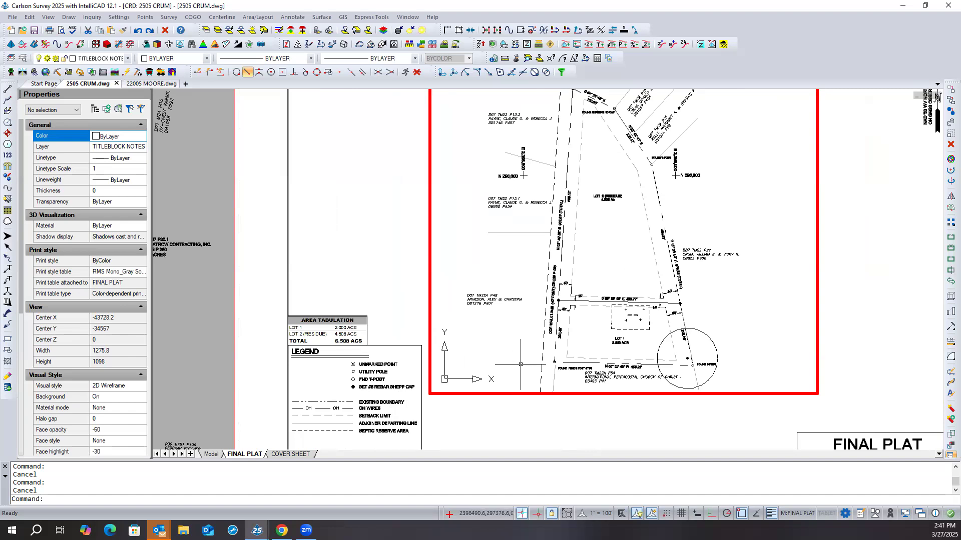
{"action": "left_click", "coordinate": [665, 201]}
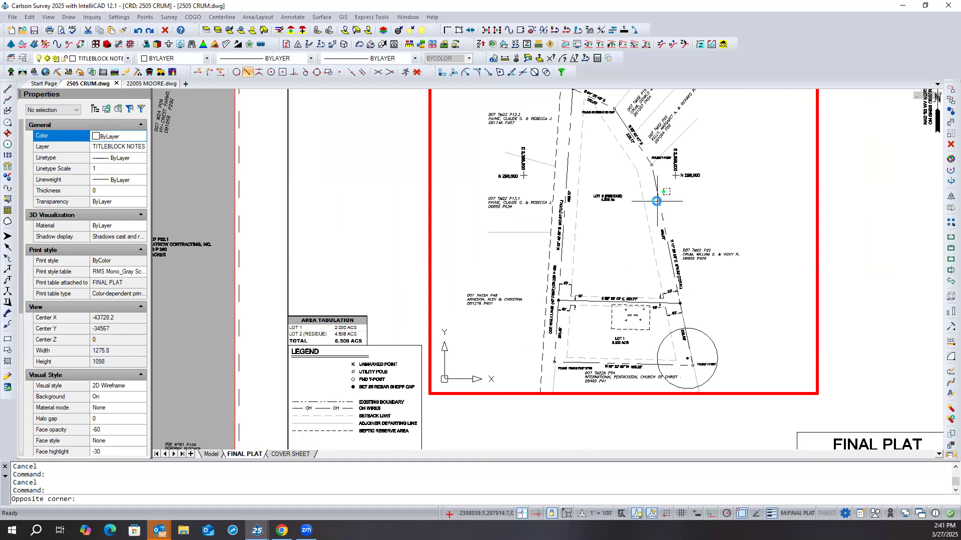
{"action": "left_click", "coordinate": [657, 201]}
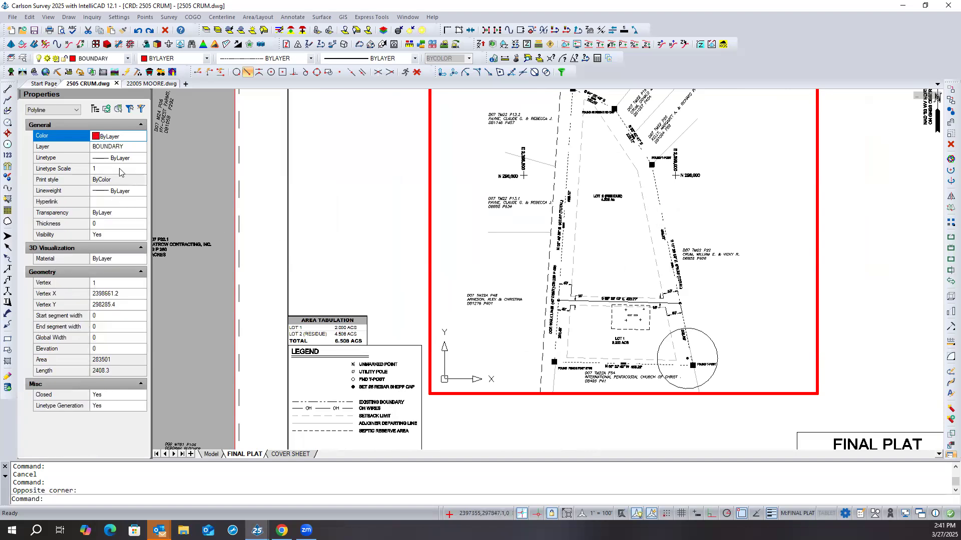
{"action": "key", "text": "Escape"}
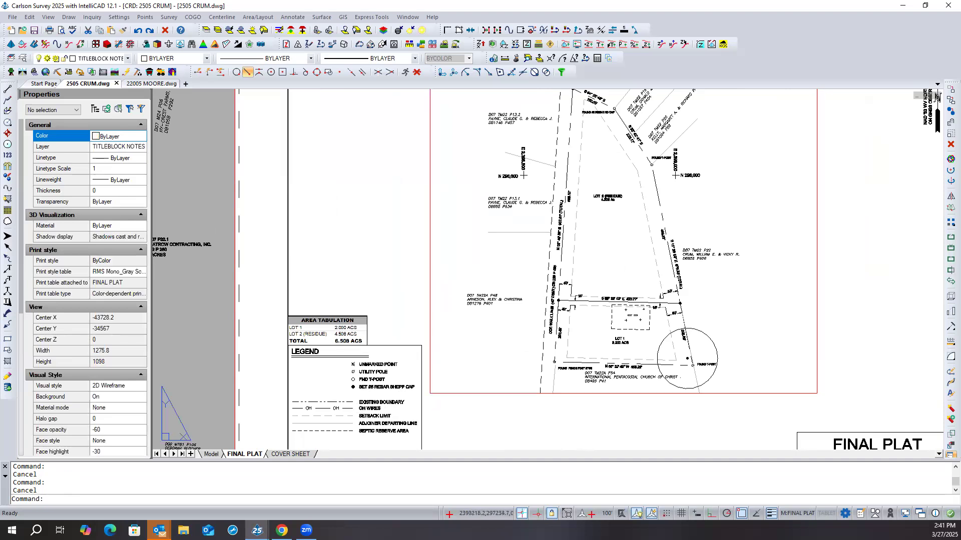
- Set the linetype scale of the legend's EXISTING BOUNDARY line sample to 0.5 and deselect it
{"action": "left_click", "coordinate": [334, 403]}
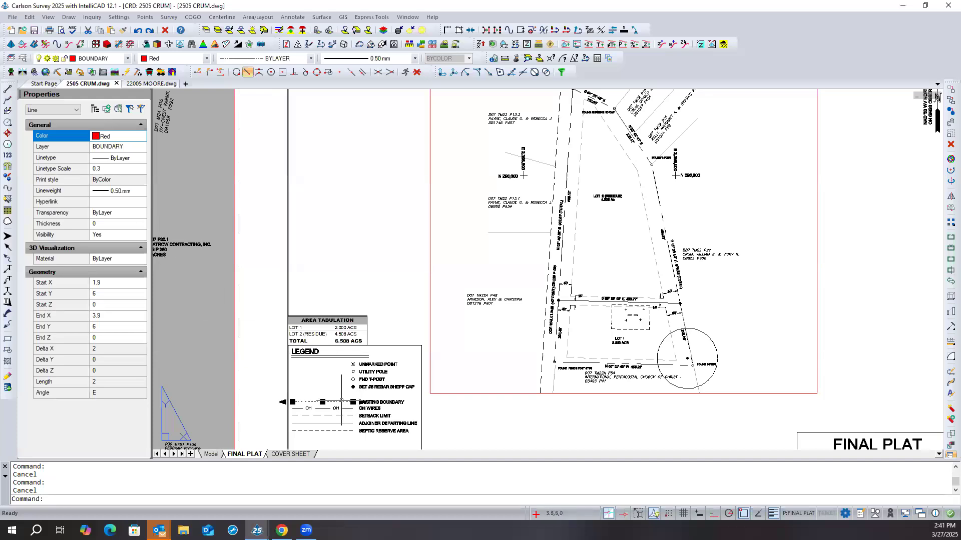
{"action": "scroll", "coordinate": [341, 401], "scroll_direction": "up", "scroll_amount": 5}
{"action": "key", "text": "Escape"}
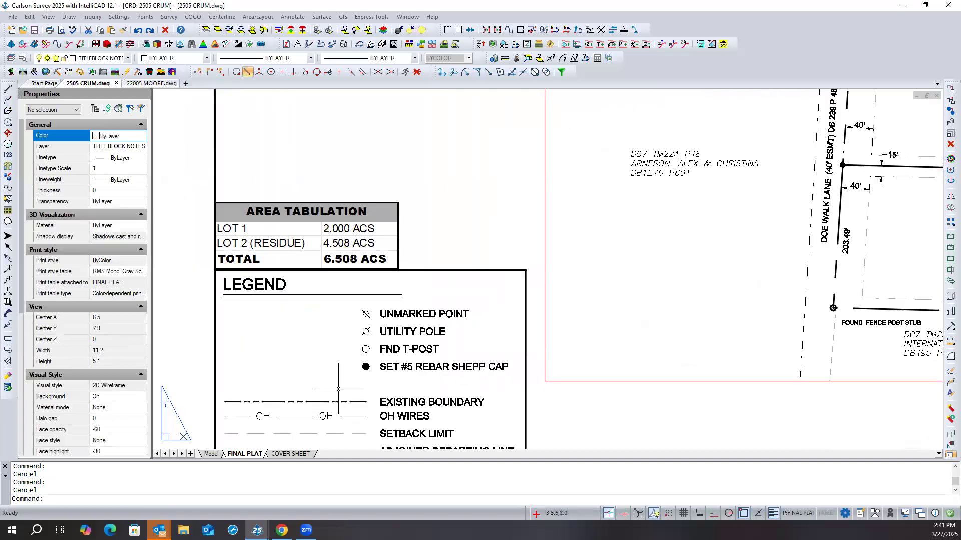
{"action": "left_click", "coordinate": [320, 402]}
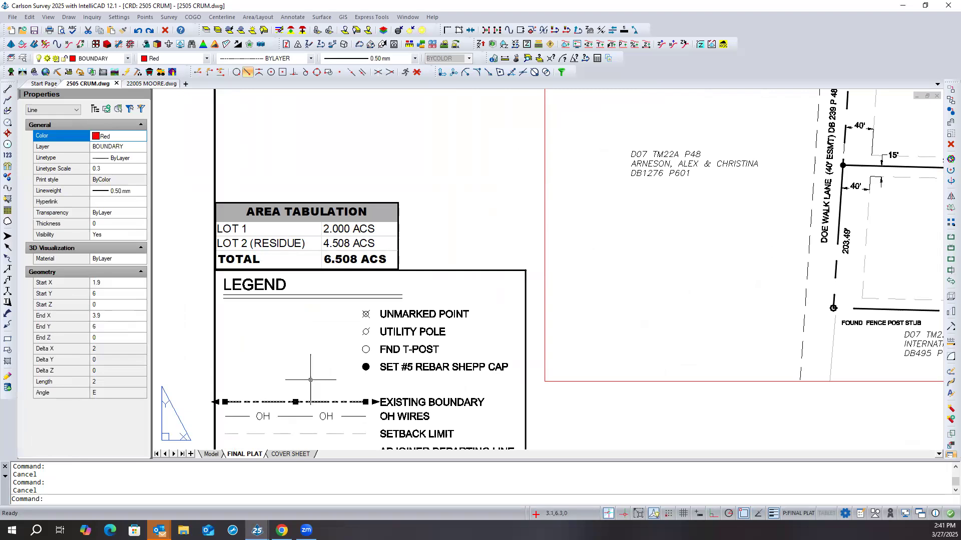
{"action": "left_click", "coordinate": [109, 168]}
{"action": "type", "text": "0.5"}
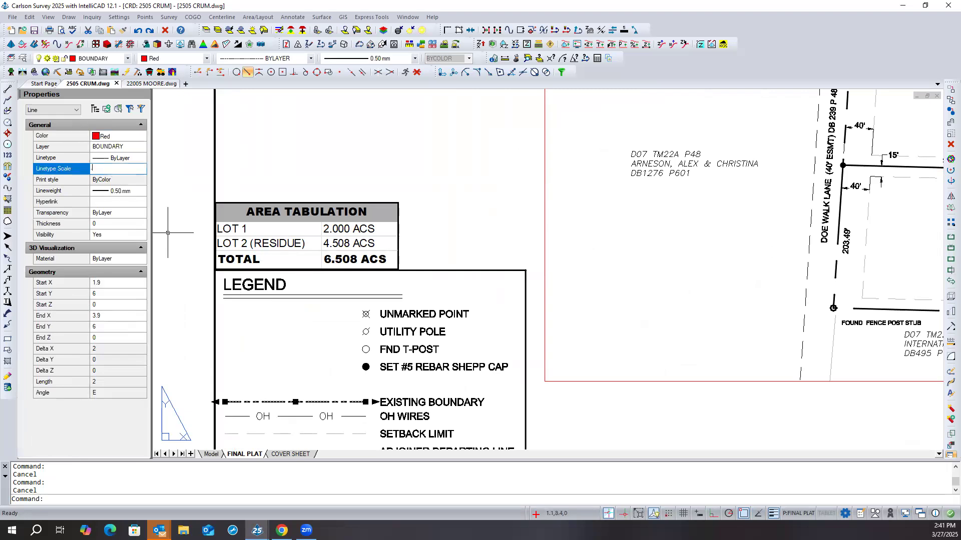
{"action": "key", "text": "Return"}
{"action": "key", "text": "Escape"}
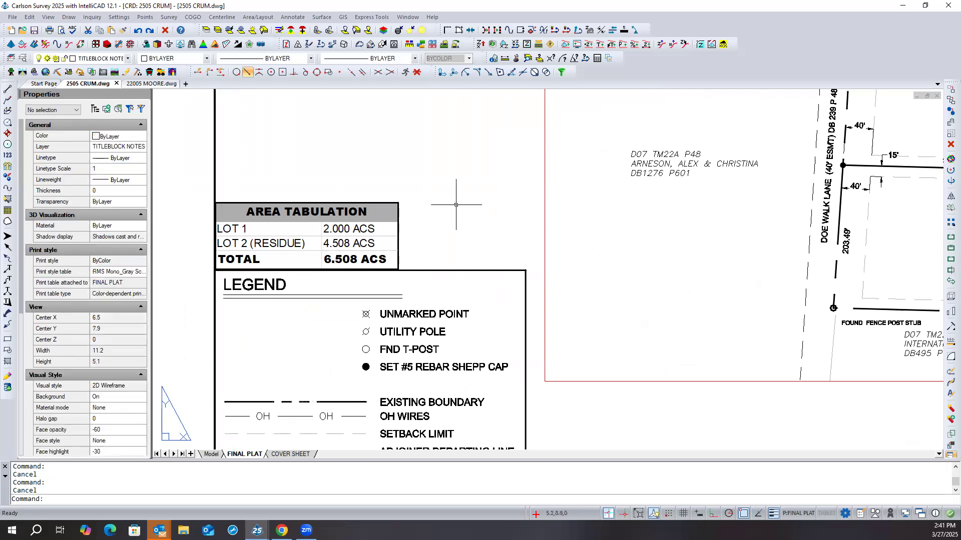
- Inside the plat viewport, set the linetype scale of the lots' outer boundary polyline to 0.5
{"action": "scroll", "coordinate": [307, 333], "scroll_direction": "down", "scroll_amount": 2}
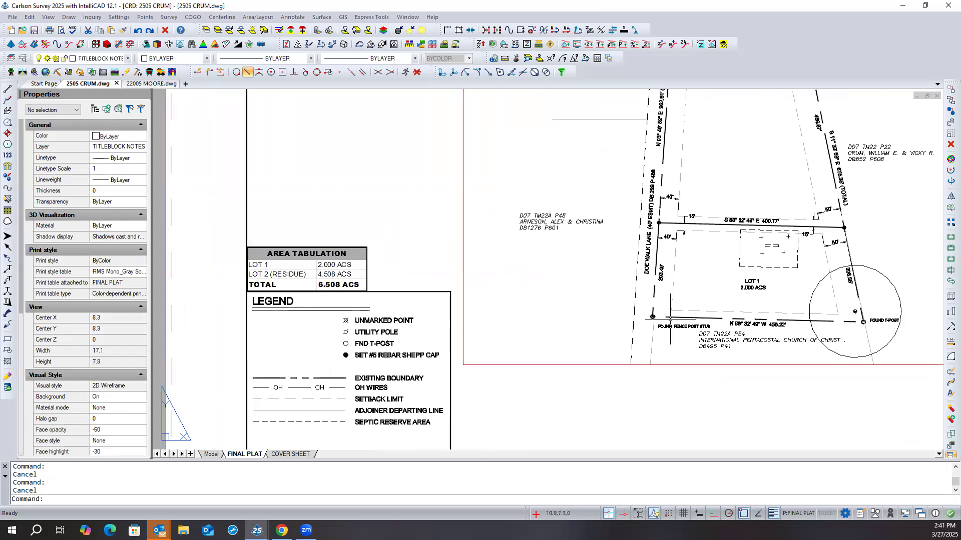
{"action": "double_click", "coordinate": [703, 307]}
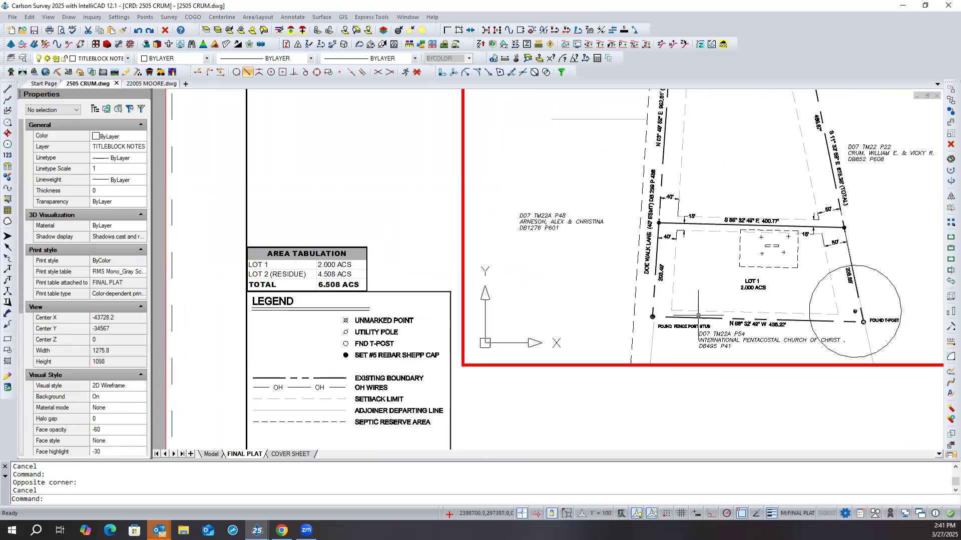
{"action": "left_click", "coordinate": [696, 317]}
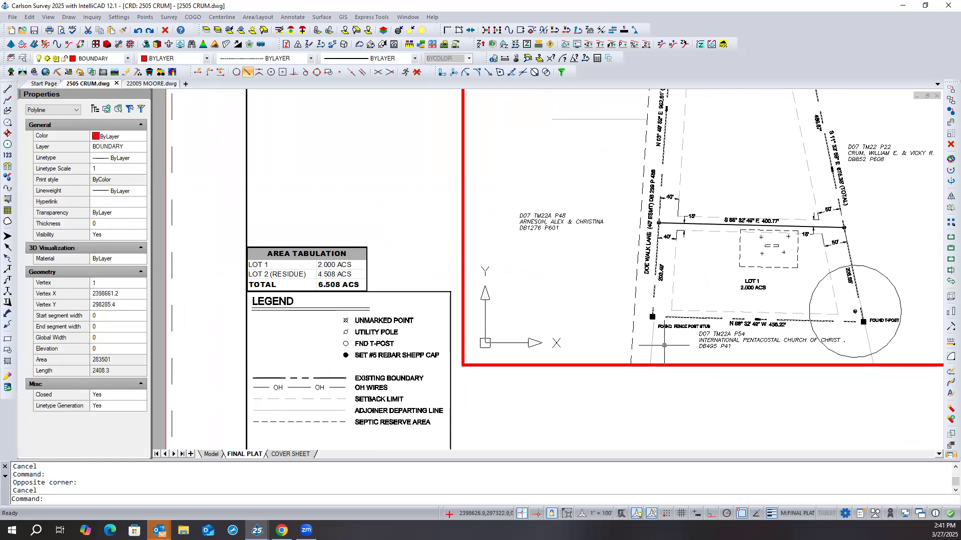
{"action": "scroll", "coordinate": [596, 356], "scroll_direction": "down", "scroll_amount": 1}
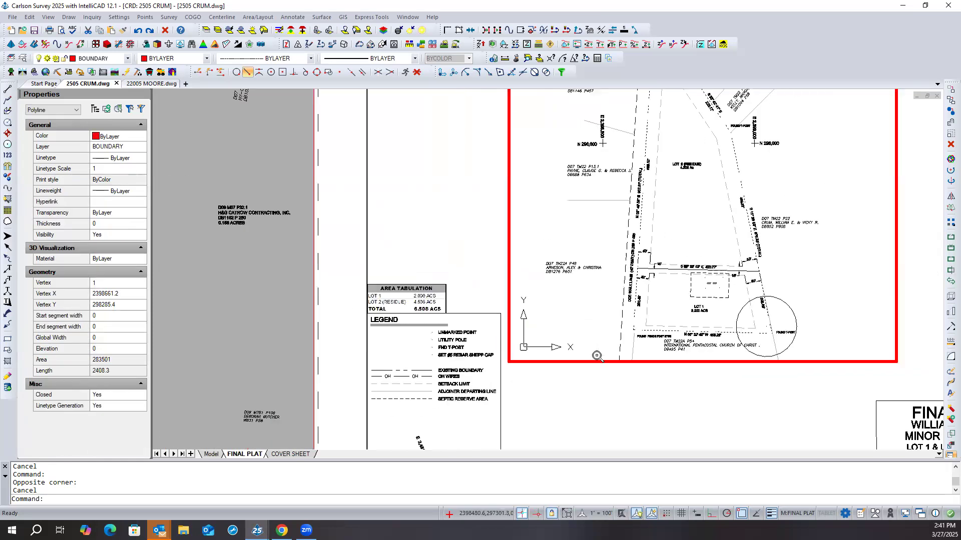
{"action": "scroll", "coordinate": [597, 356], "scroll_direction": "down", "scroll_amount": 1}
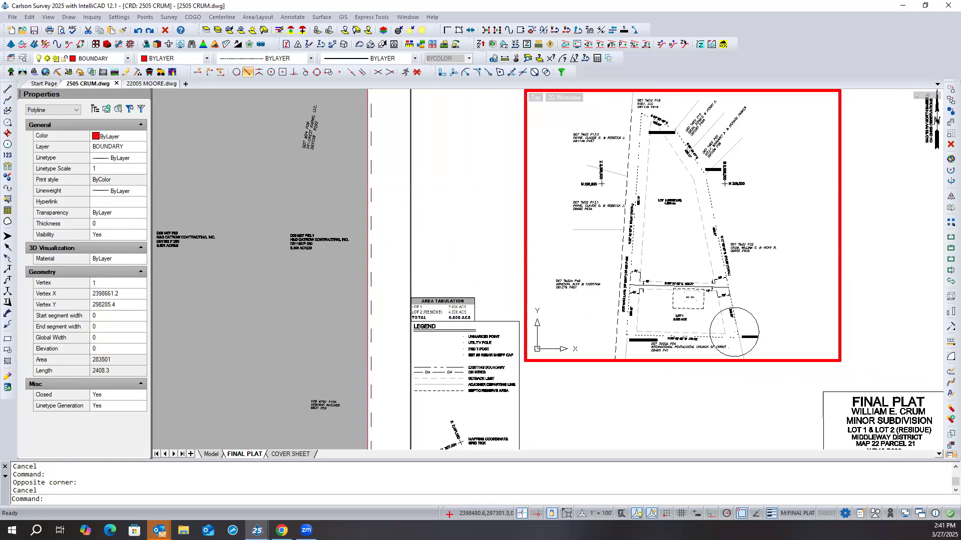
{"action": "scroll", "coordinate": [597, 356], "scroll_direction": "up", "scroll_amount": 1}
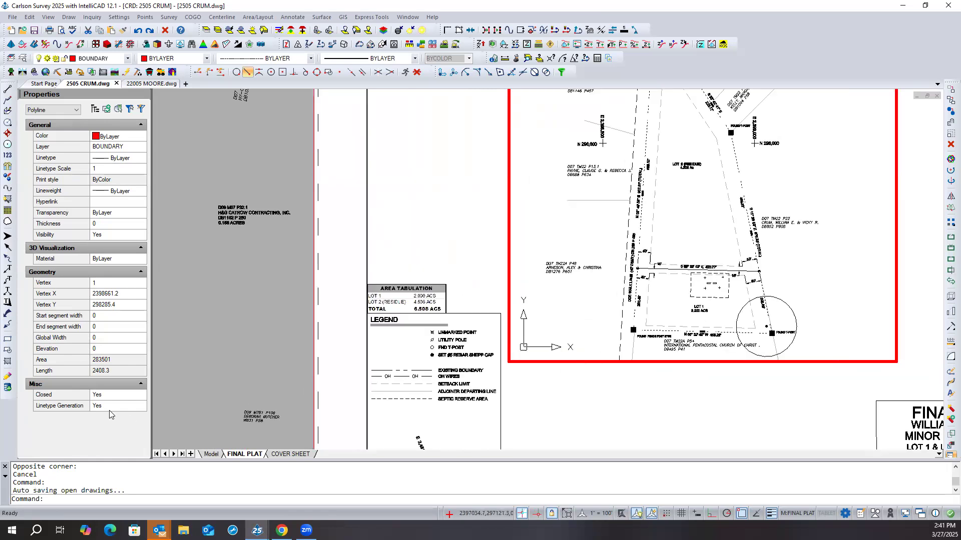
{"action": "left_click", "coordinate": [105, 169]}
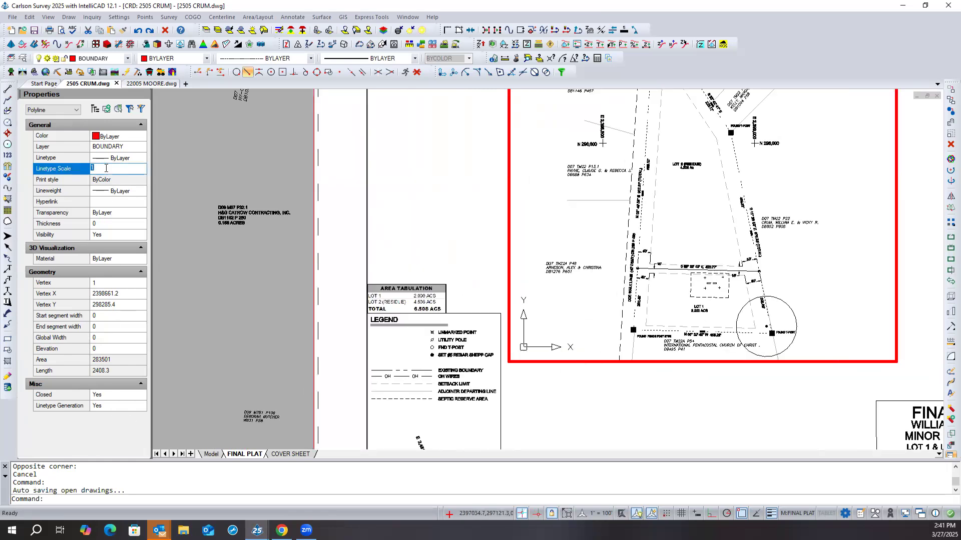
{"action": "key", "text": "Return"}
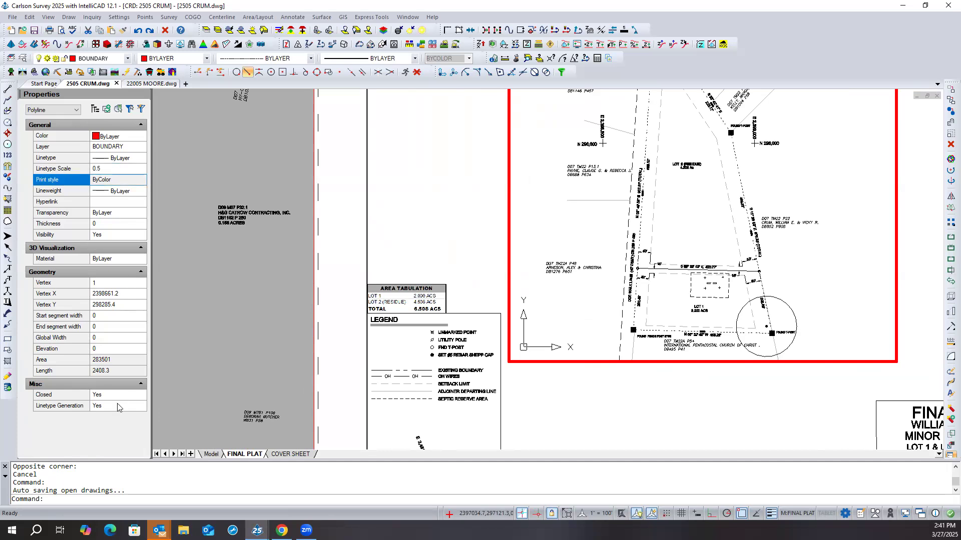
- Set the boundary polyline's linetype generation to No, deselect it and return to paper space
{"action": "left_click", "coordinate": [115, 412]}
{"action": "left_click", "coordinate": [115, 411]}
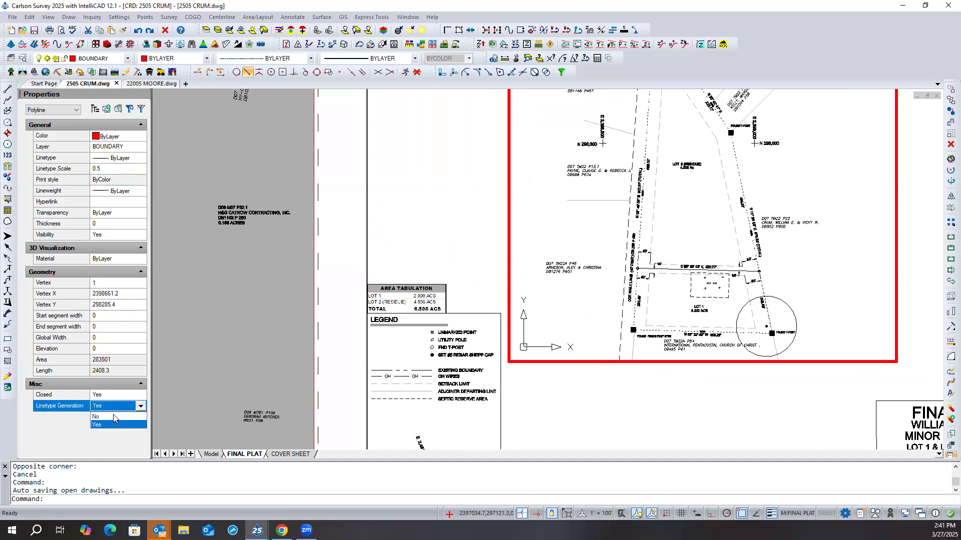
{"action": "left_click", "coordinate": [100, 417]}
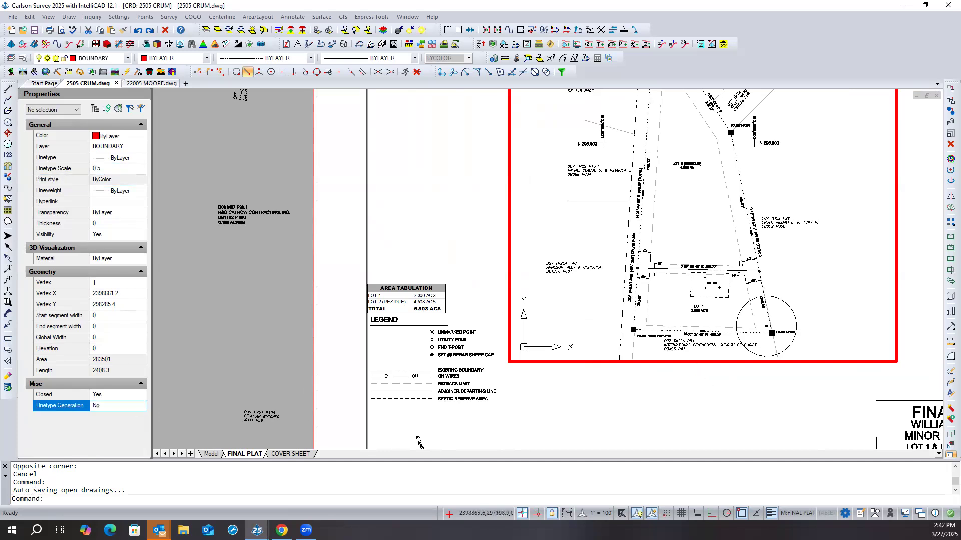
{"action": "key", "text": "Escape"}
{"action": "scroll", "coordinate": [646, 320], "scroll_direction": "up", "scroll_amount": 2}
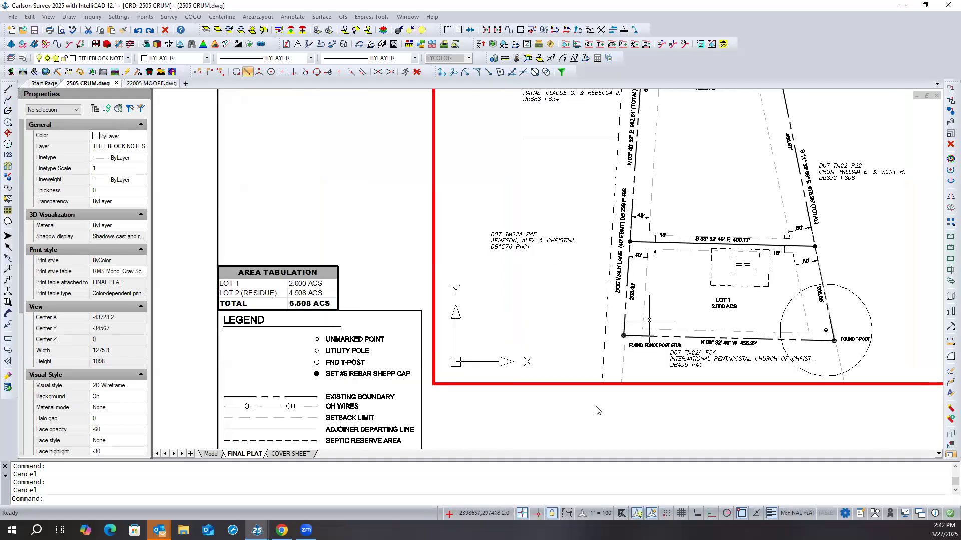
{"action": "scroll", "coordinate": [594, 413], "scroll_direction": "down", "scroll_amount": 3}
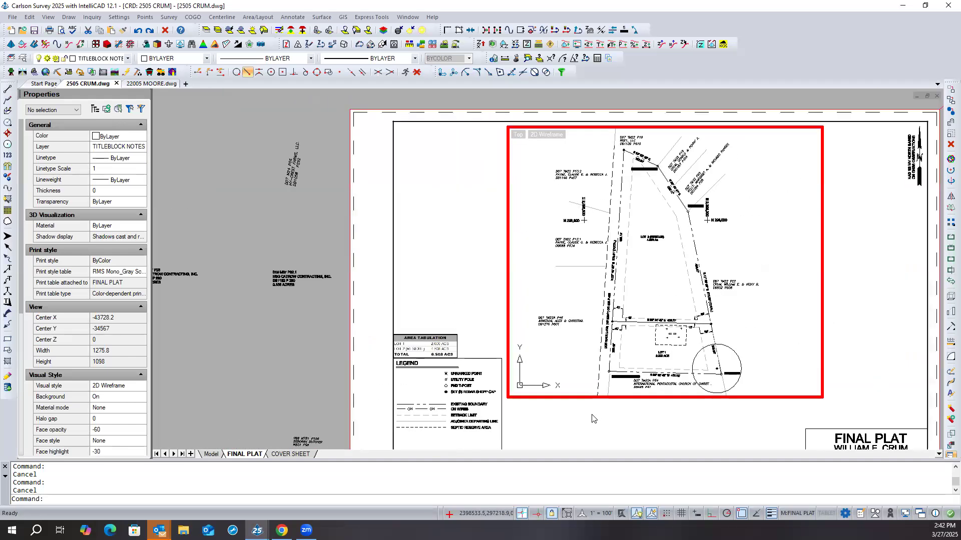
{"action": "double_click", "coordinate": [592, 421]}
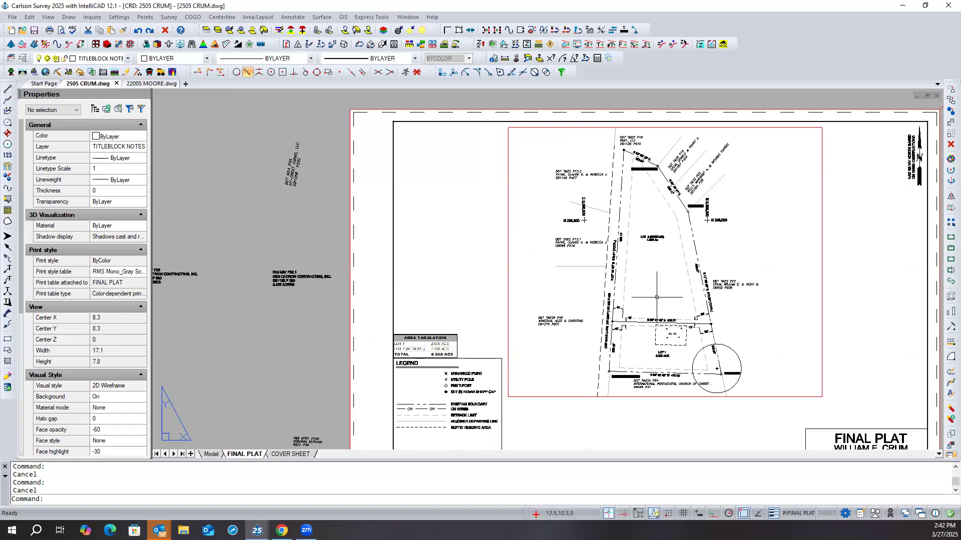
- Reactivate the plat viewport, check the boundary polyline's linetype scale, and clear the selection without changing it
{"action": "scroll", "coordinate": [647, 290], "scroll_direction": "up", "scroll_amount": 2}
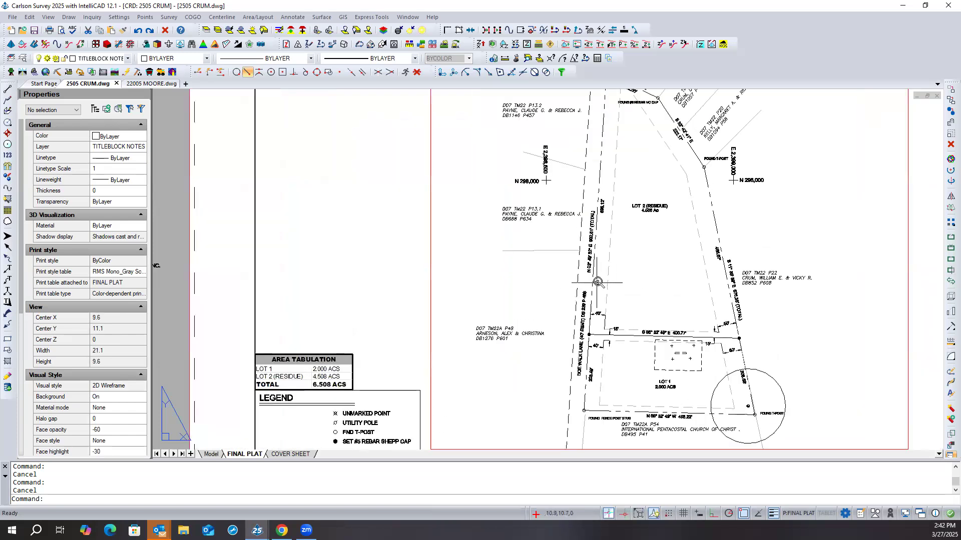
{"action": "scroll", "coordinate": [597, 281], "scroll_direction": "up", "scroll_amount": 2}
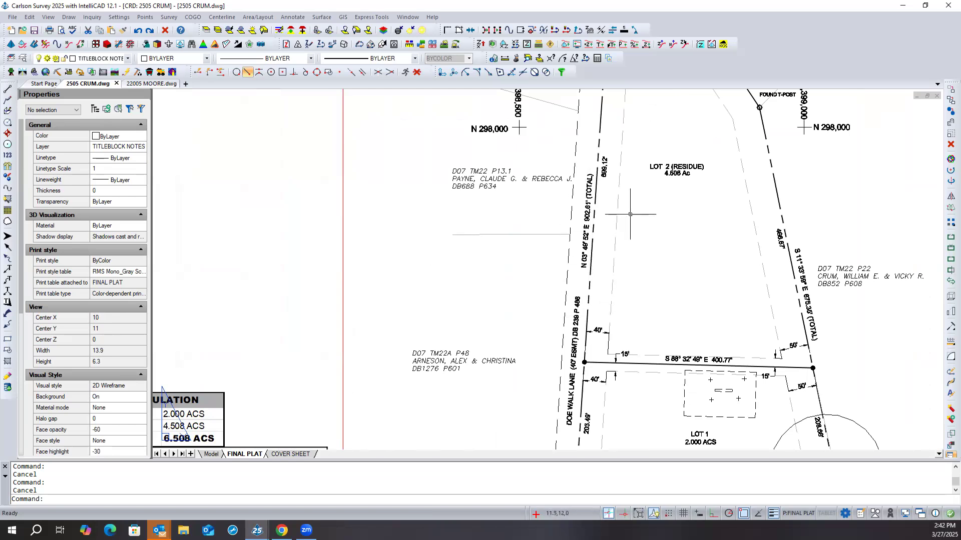
{"action": "double_click", "coordinate": [768, 179]}
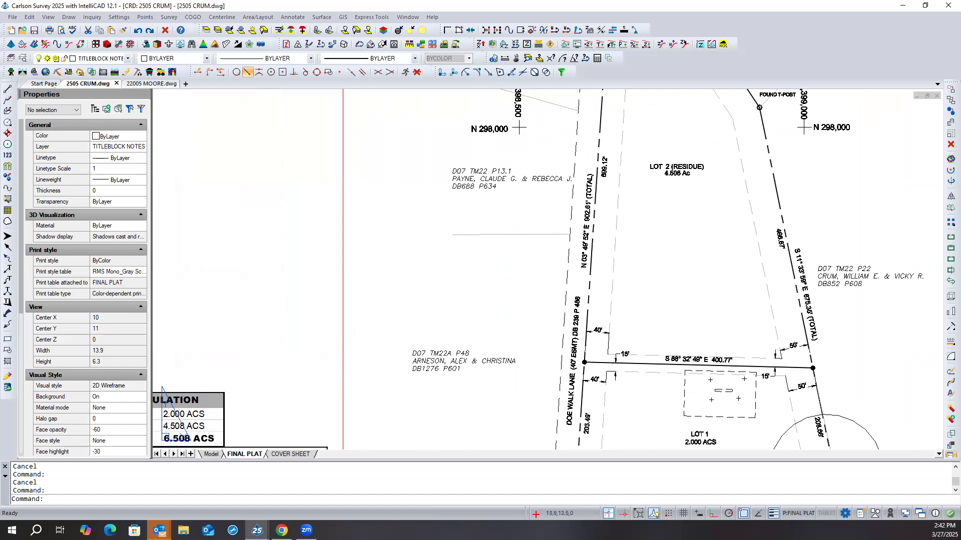
{"action": "left_click", "coordinate": [774, 181]}
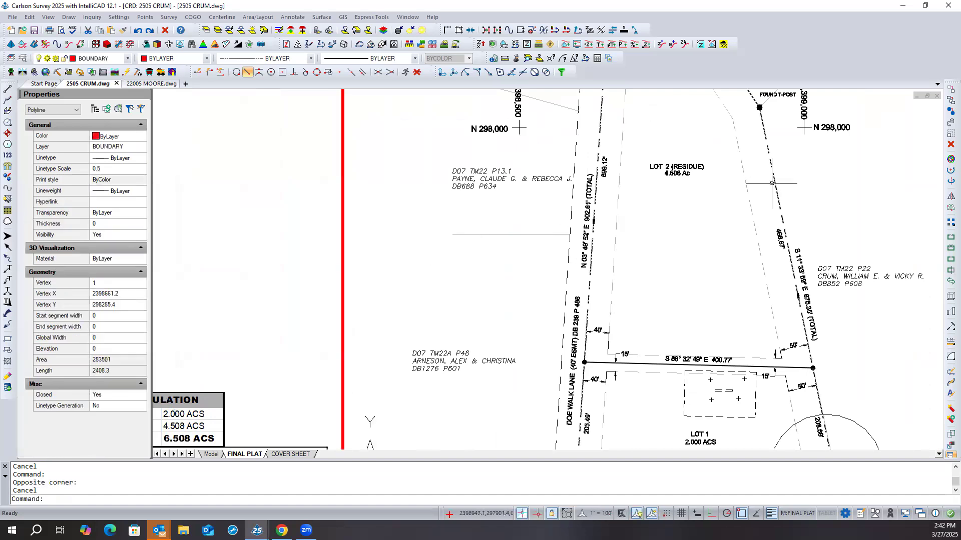
{"action": "left_click", "coordinate": [105, 170]}
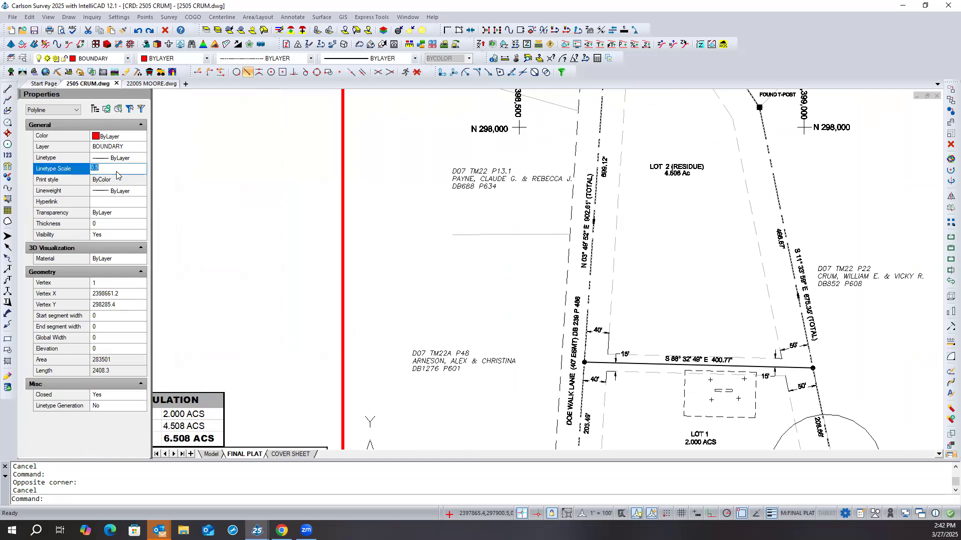
{"action": "key", "text": "Escape"}
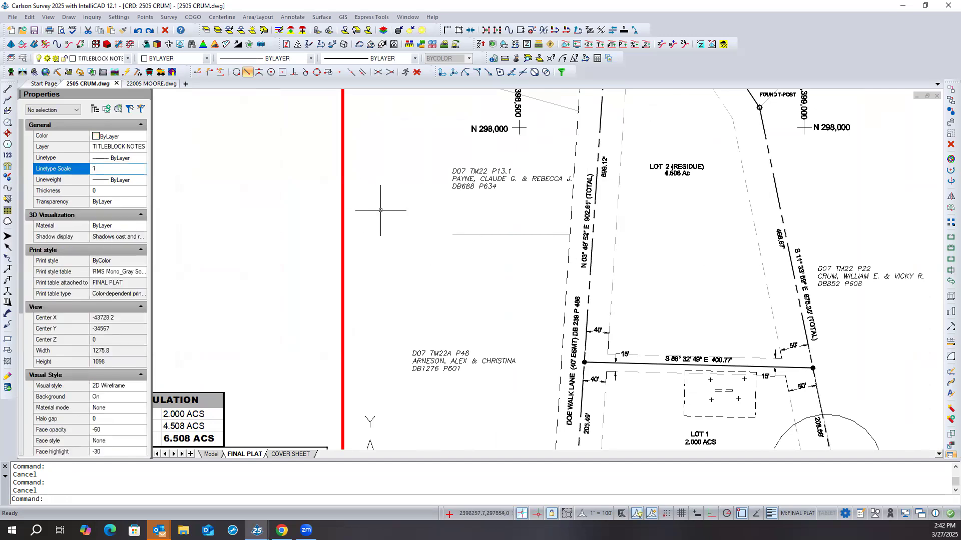
- Examine the boundary linework around Lots 1 and 2, exit the viewport, and compare it with the legend's line samples
{"action": "scroll", "coordinate": [380, 218], "scroll_direction": "down", "scroll_amount": 1}
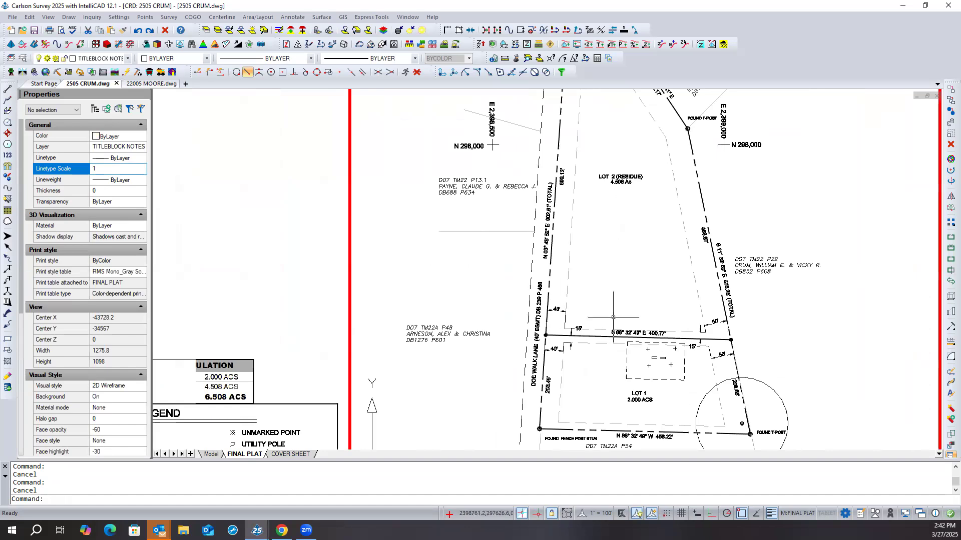
{"action": "scroll", "coordinate": [703, 356], "scroll_direction": "up", "scroll_amount": 1}
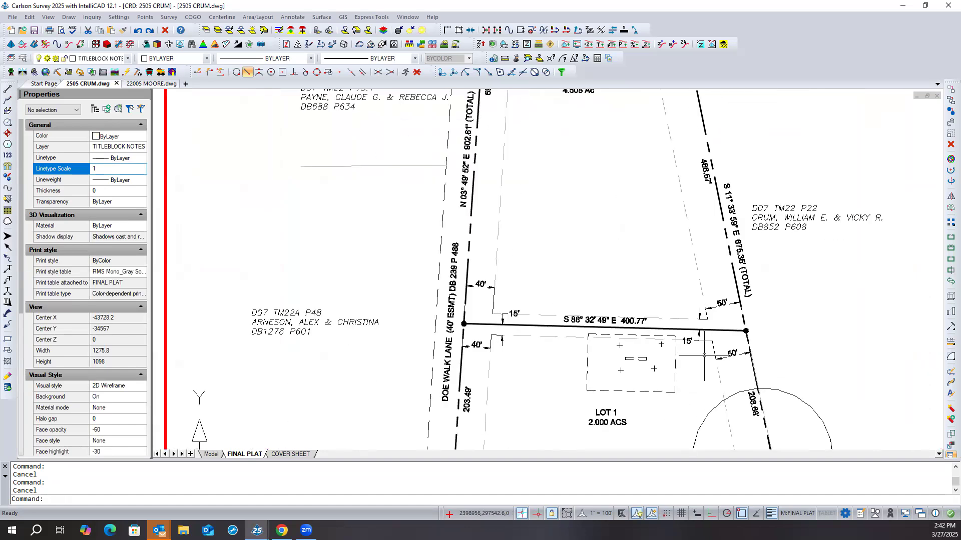
{"action": "scroll", "coordinate": [703, 356], "scroll_direction": "down", "scroll_amount": 1}
{"action": "scroll", "coordinate": [644, 295], "scroll_direction": "down", "scroll_amount": 1}
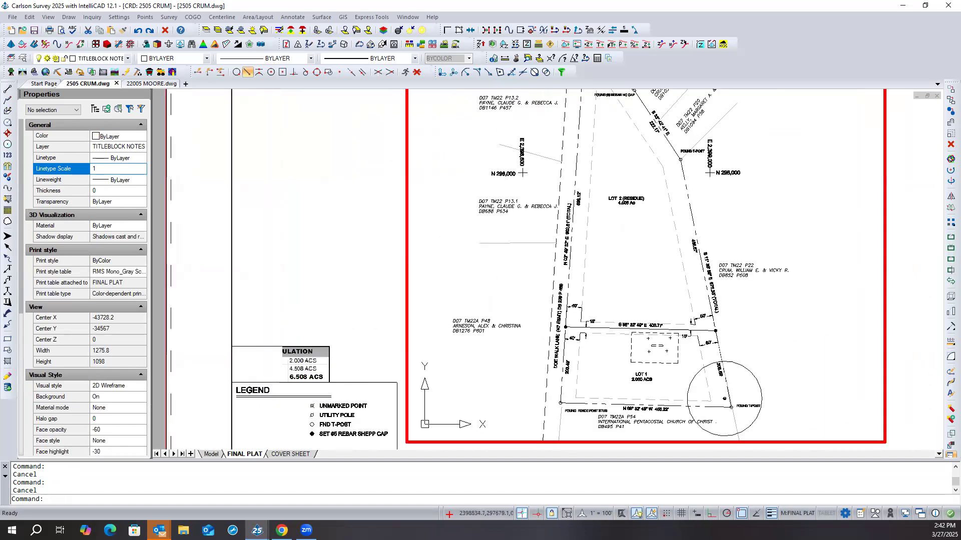
{"action": "scroll", "coordinate": [644, 296], "scroll_direction": "down", "scroll_amount": 1}
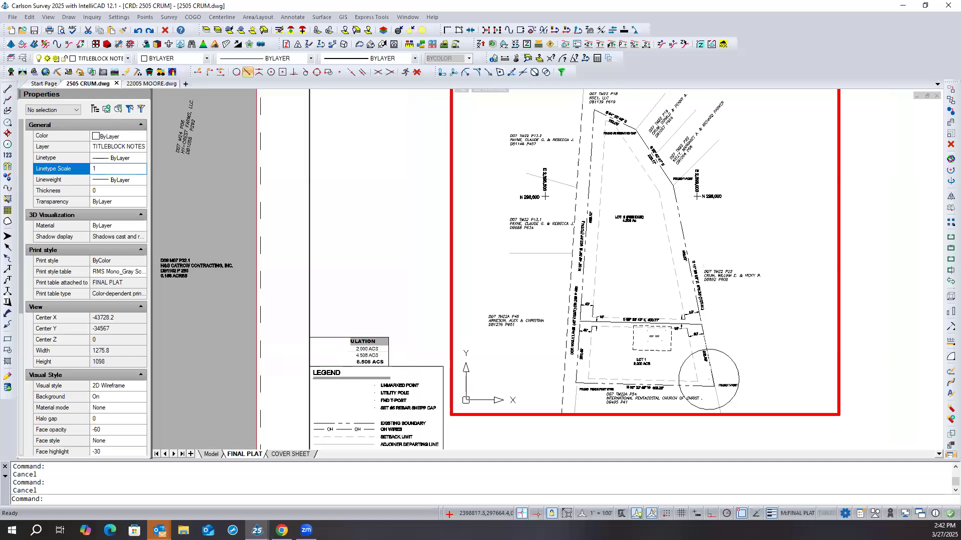
{"action": "double_click", "coordinate": [407, 274]}
{"action": "scroll", "coordinate": [493, 300], "scroll_direction": "down", "scroll_amount": 2}
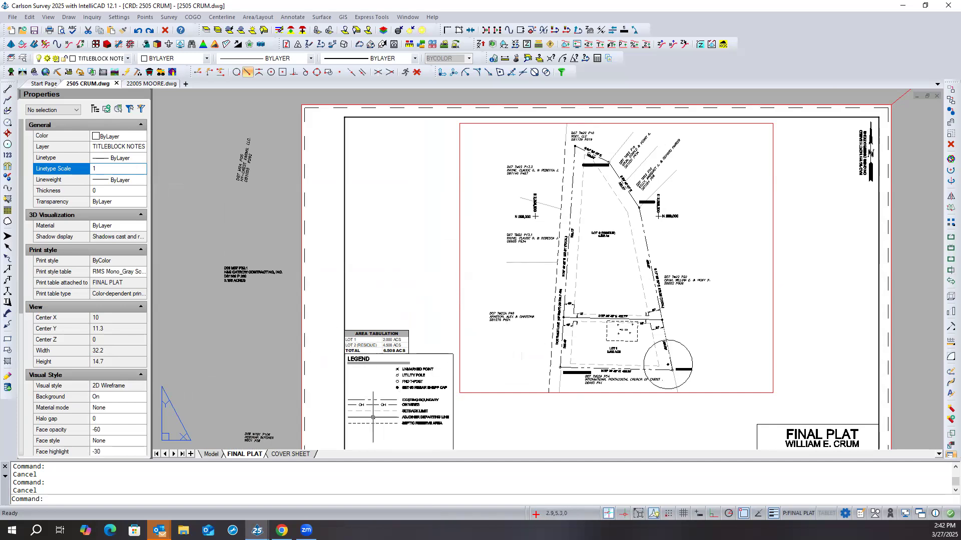
{"action": "scroll", "coordinate": [376, 408], "scroll_direction": "up", "scroll_amount": 3}
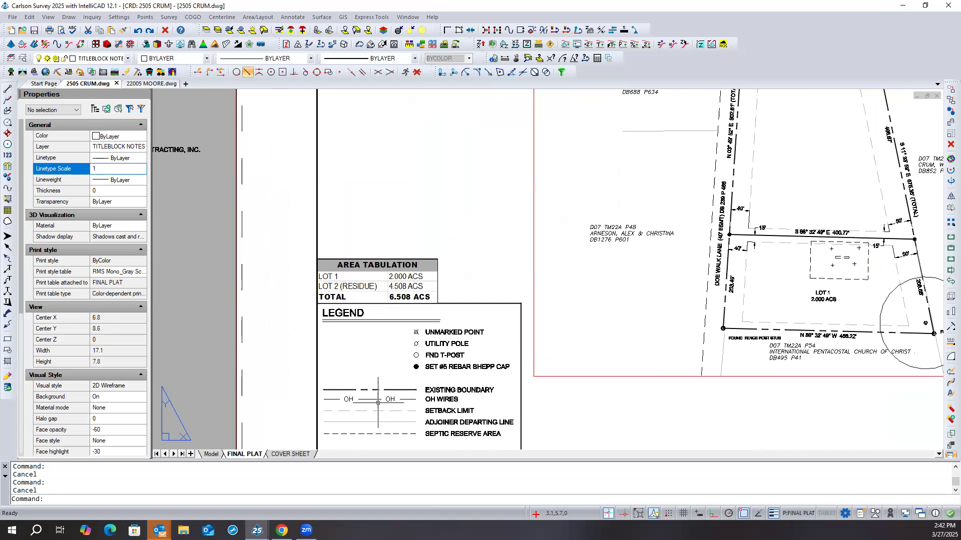
- Set the linetype scale of the legend's OH WIRES sample line to 2 and clear the selection
{"action": "left_click", "coordinate": [372, 398]}
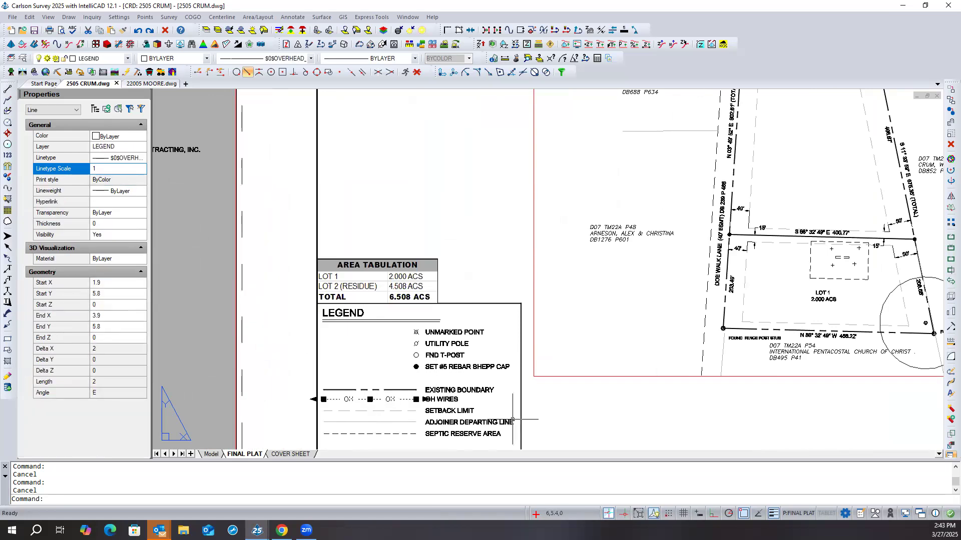
{"action": "key", "text": "Escape"}
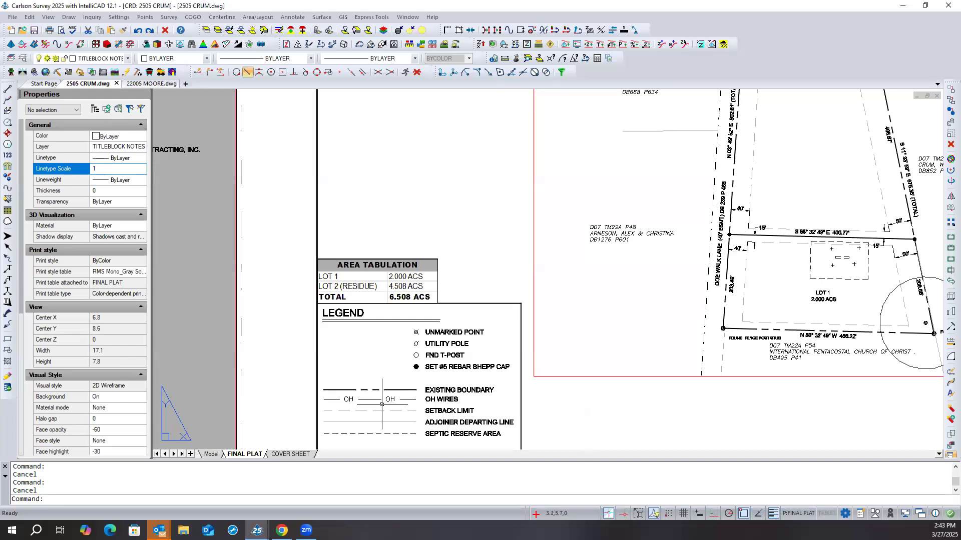
{"action": "scroll", "coordinate": [370, 402], "scroll_direction": "down", "scroll_amount": 2}
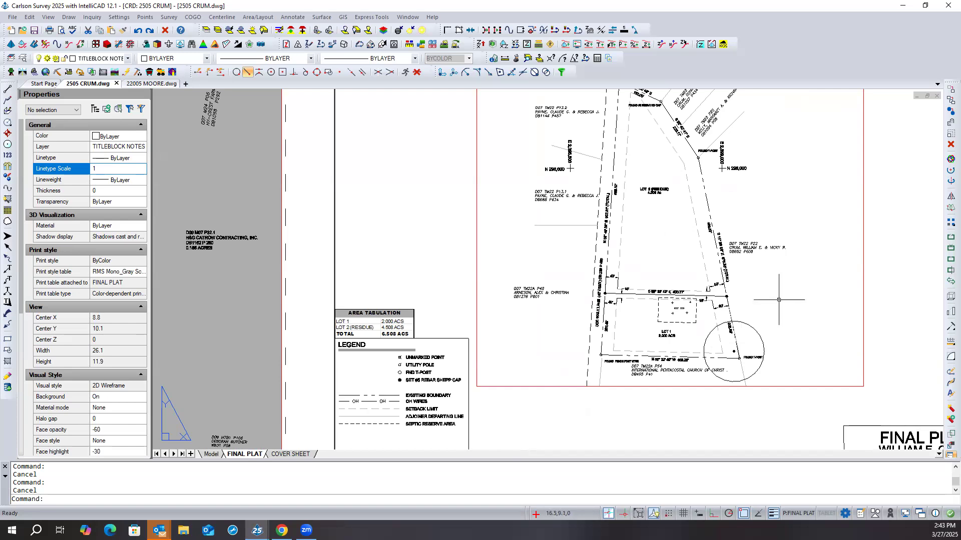
{"action": "scroll", "coordinate": [373, 403], "scroll_direction": "up", "scroll_amount": 3}
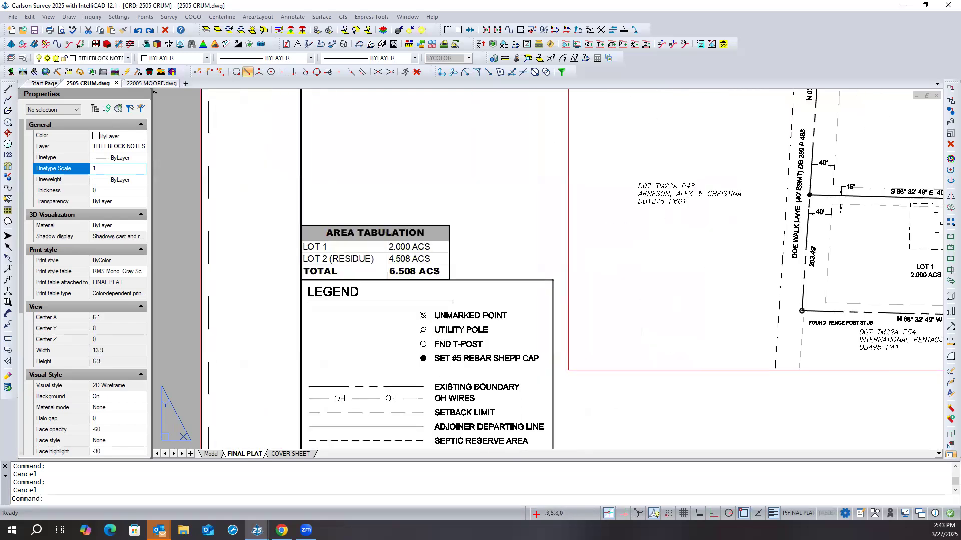
{"action": "left_click", "coordinate": [373, 399]}
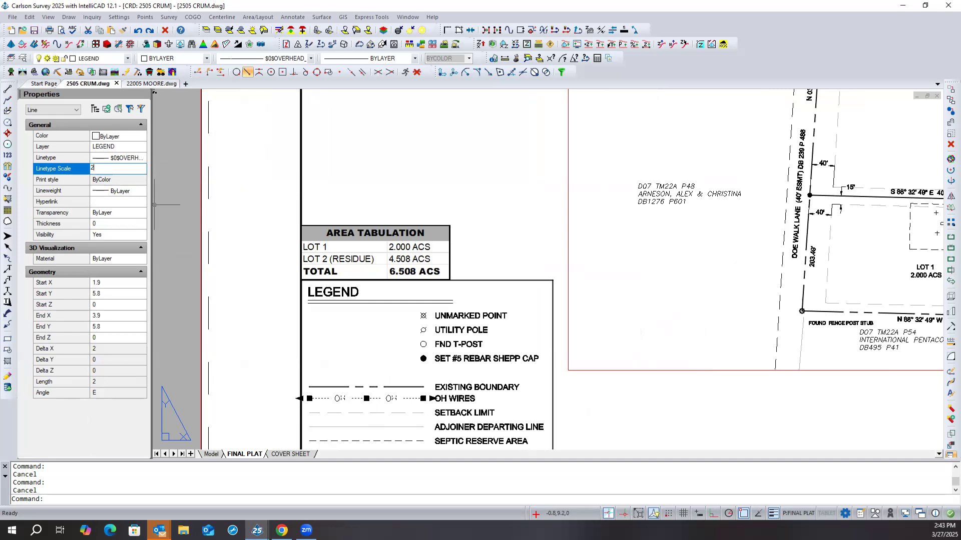
{"action": "type", "text": "2"}
{"action": "key", "text": "Return"}
{"action": "key", "text": "Escape"}
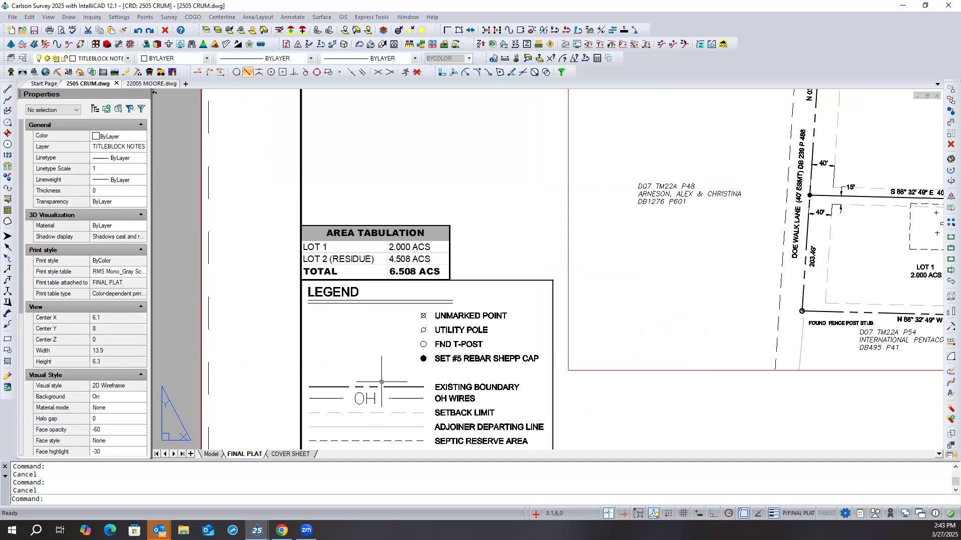
- Set the legend's OH WIRES sample line back to a linetype scale of 1 and deselect it
{"action": "left_click", "coordinate": [360, 398]}
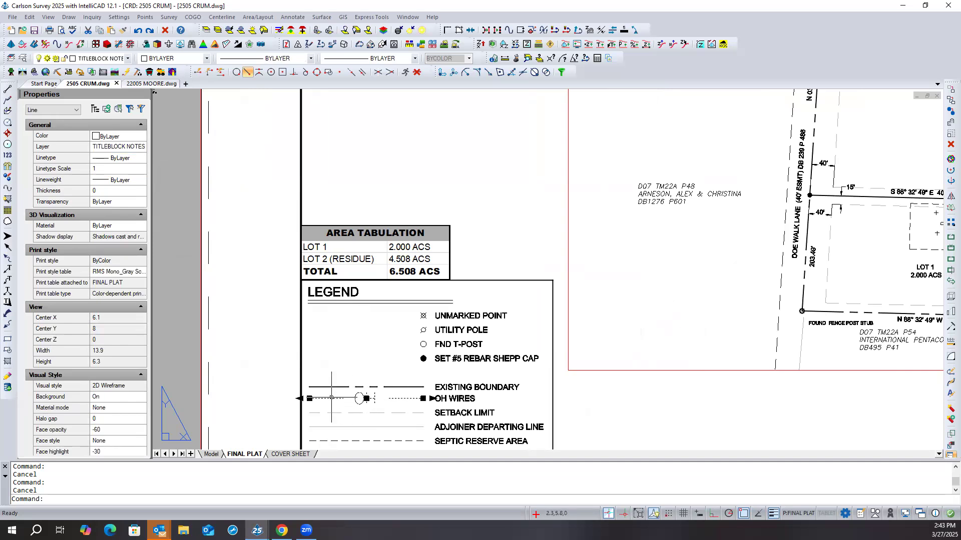
{"action": "left_click", "coordinate": [122, 167]}
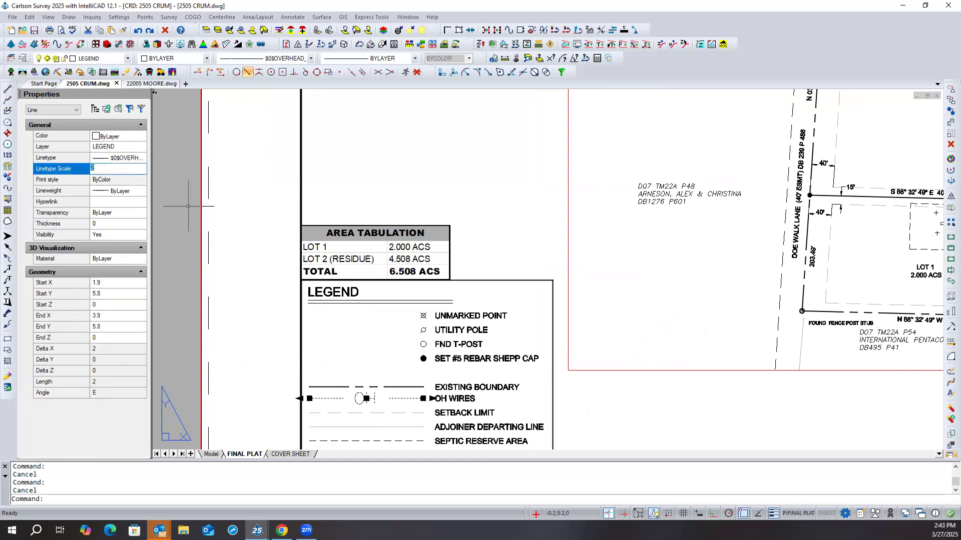
{"action": "type", "text": "1"}
{"action": "key", "text": "Return"}
{"action": "key", "text": "Escape"}
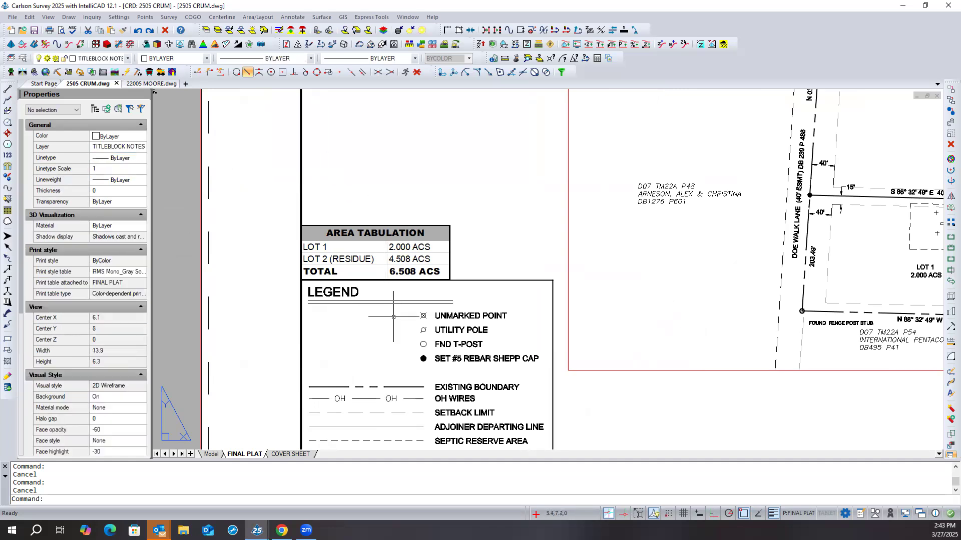
- Filter the drawing's layers by "set" and give the SETBACK LIMIT layer a lineweight of 0.35 mm
{"action": "scroll", "coordinate": [374, 338], "scroll_direction": "down", "scroll_amount": 2}
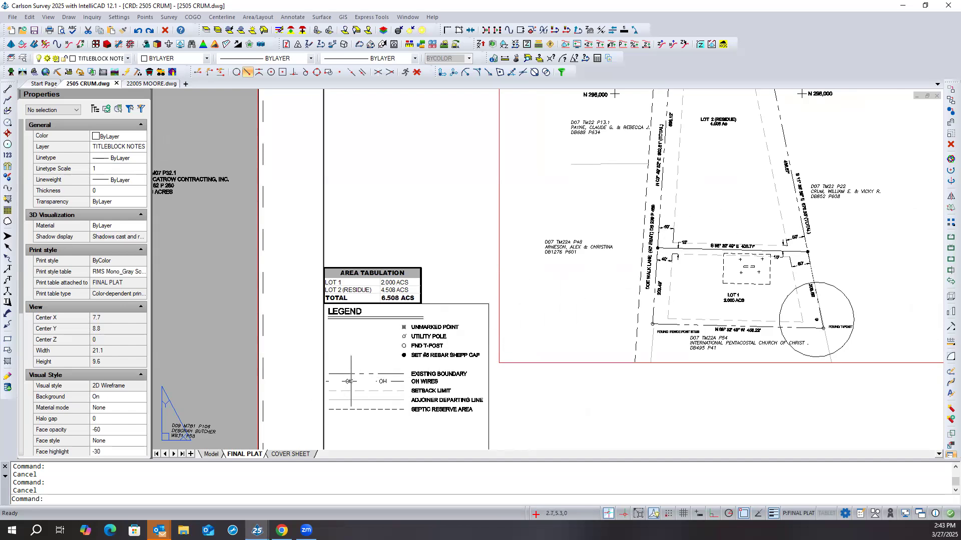
{"action": "scroll", "coordinate": [396, 411], "scroll_direction": "up", "scroll_amount": 1}
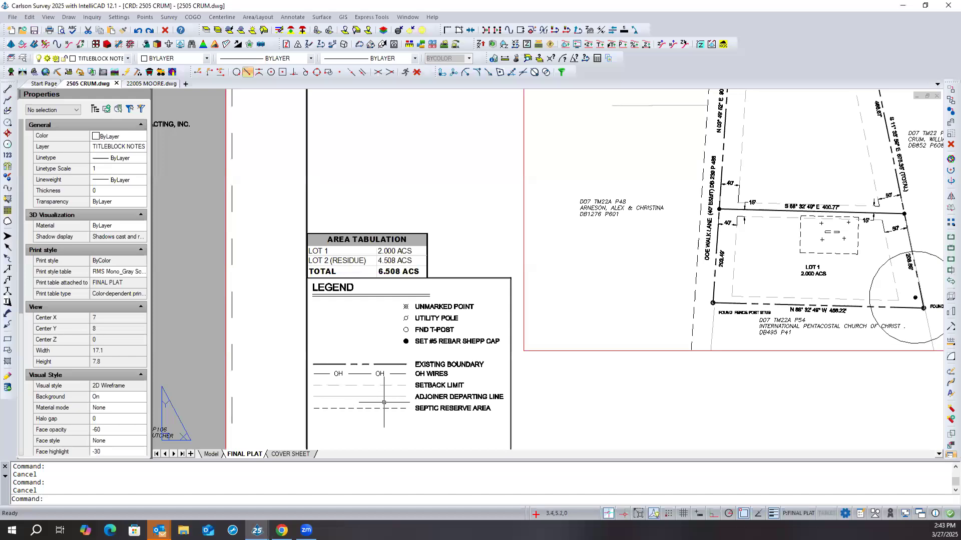
{"action": "scroll", "coordinate": [384, 402], "scroll_direction": "up", "scroll_amount": 2}
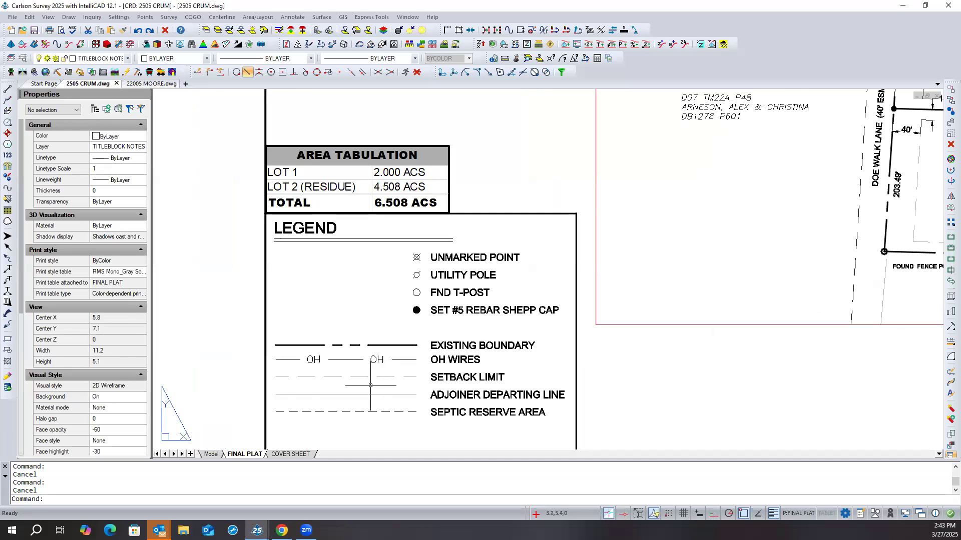
{"action": "scroll", "coordinate": [355, 385], "scroll_direction": "down", "scroll_amount": 1}
{"action": "left_click", "coordinate": [814, 264]}
{"action": "left_click", "coordinate": [814, 263]}
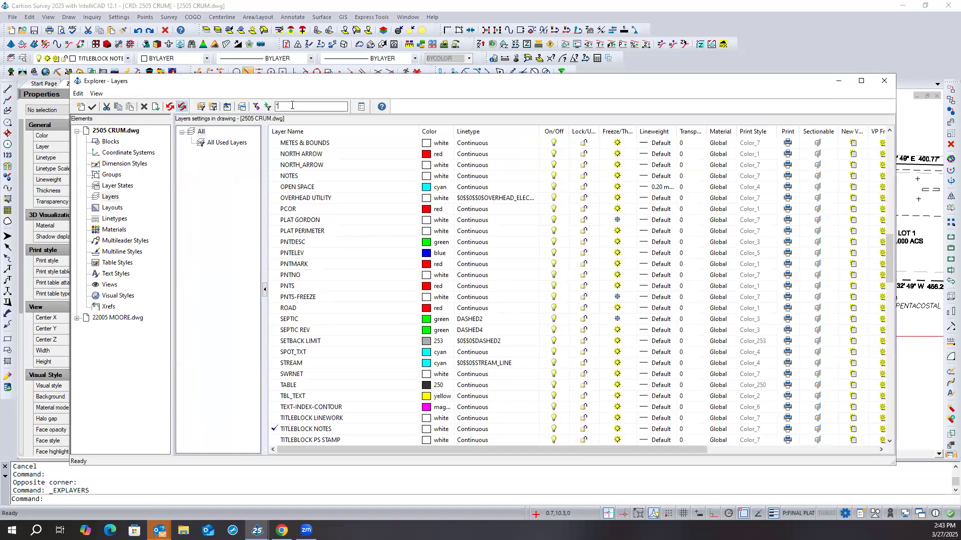
{"action": "type", "text": "set*"}
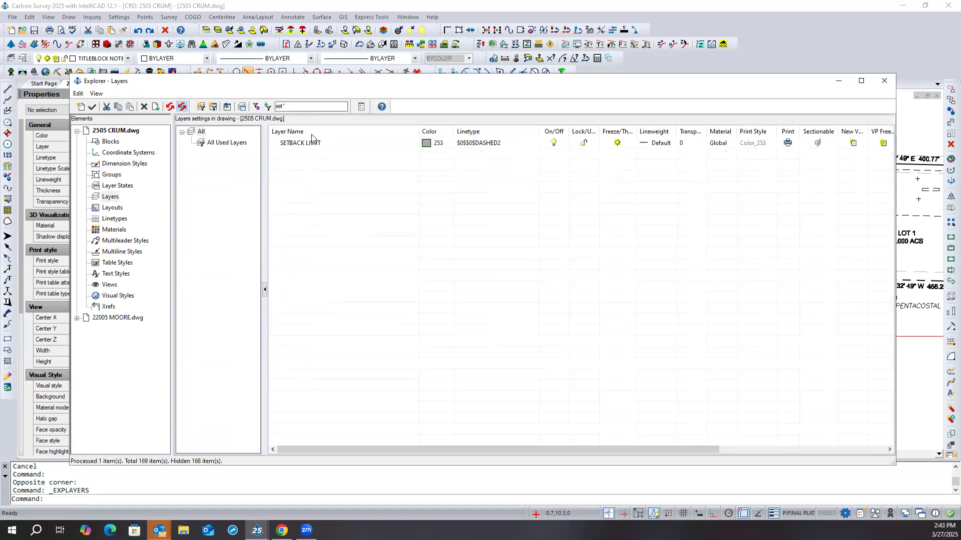
{"action": "left_click", "coordinate": [652, 144]}
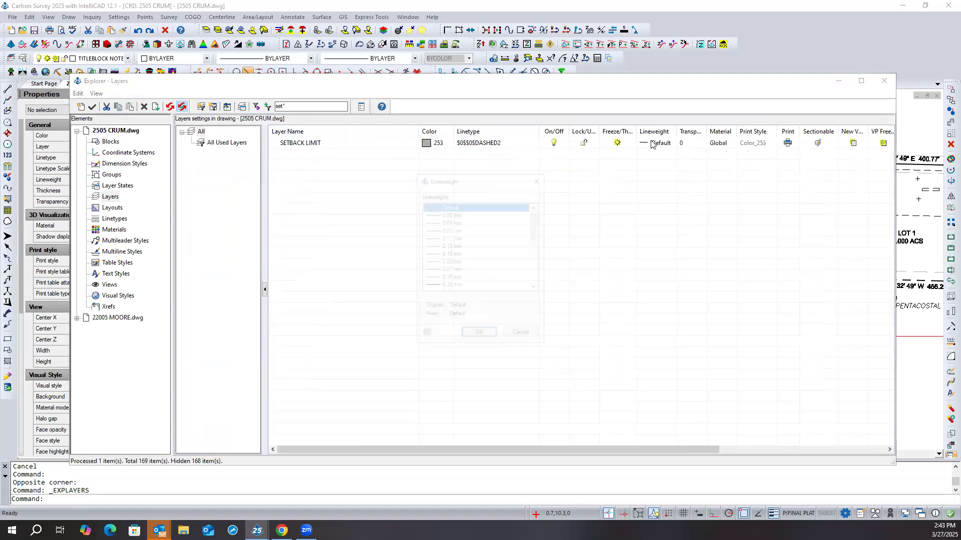
{"action": "left_click", "coordinate": [451, 286]}
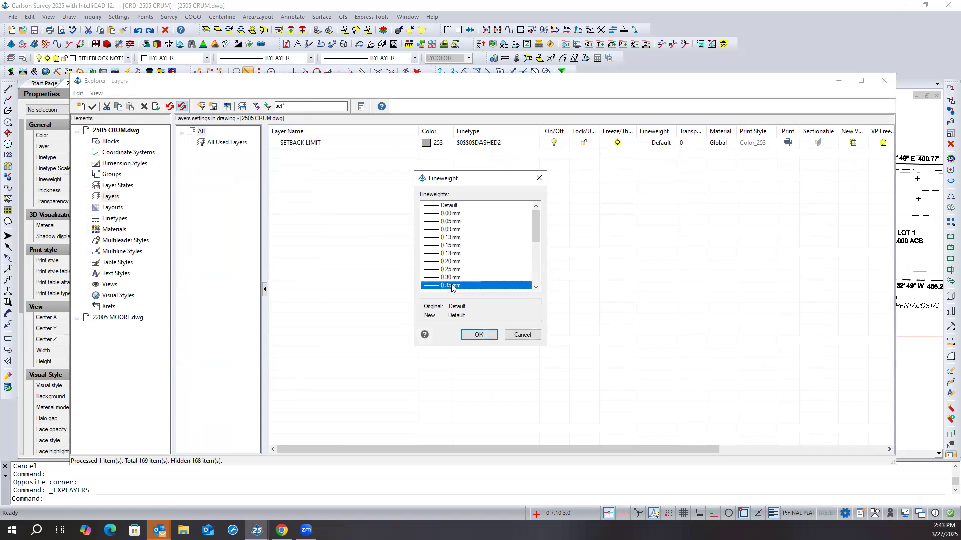
{"action": "left_click", "coordinate": [479, 335]}
{"action": "left_click", "coordinate": [884, 81]}
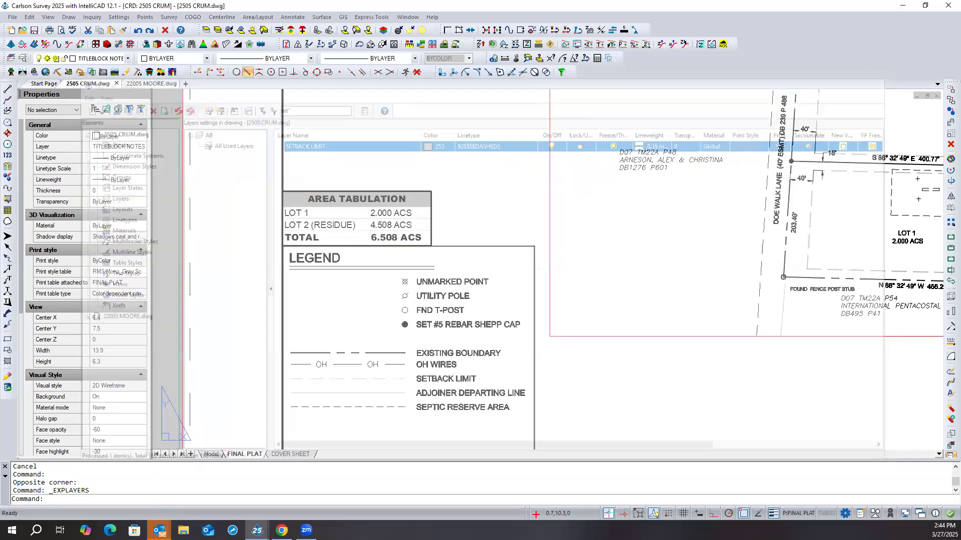
- Set the lineweight of the legend's SETBACK LIMIT sample line to 0.35 mm and deselect it
{"action": "scroll", "coordinate": [638, 244], "scroll_direction": "down", "scroll_amount": 1}
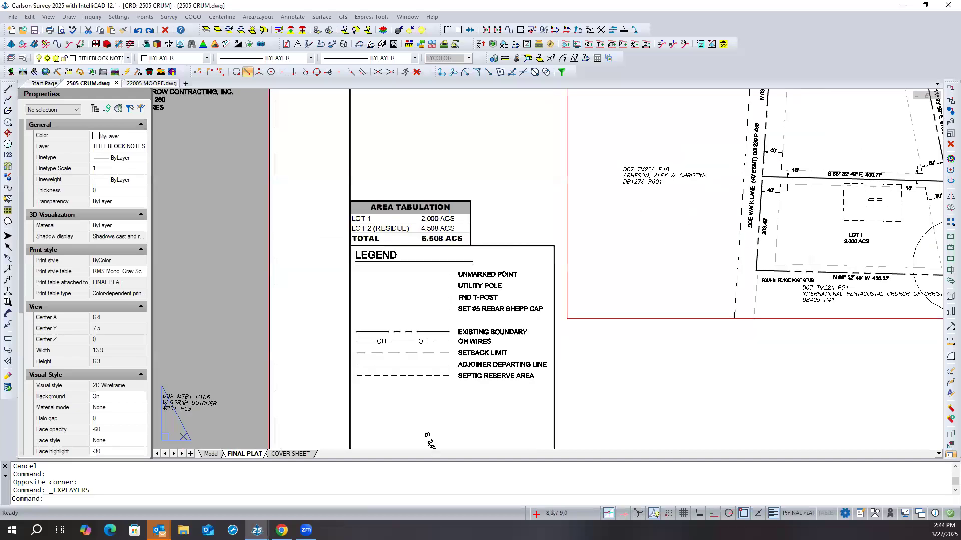
{"action": "scroll", "coordinate": [785, 251], "scroll_direction": "up", "scroll_amount": 4}
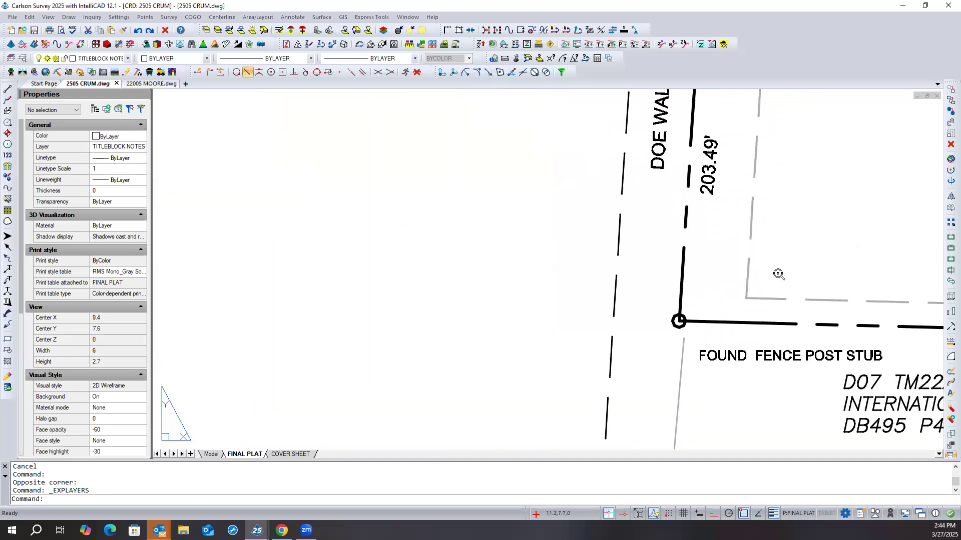
{"action": "scroll", "coordinate": [725, 265], "scroll_direction": "down", "scroll_amount": 4}
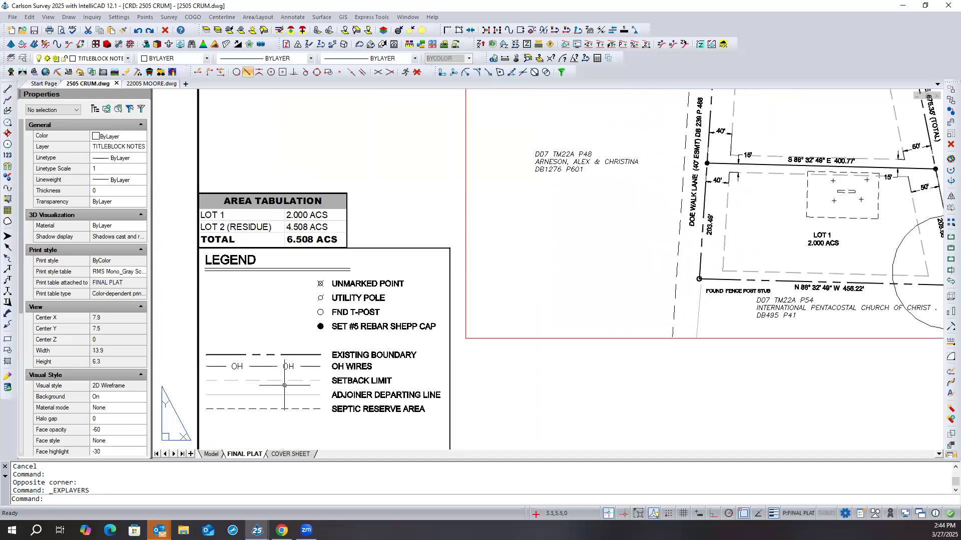
{"action": "left_click", "coordinate": [273, 381]}
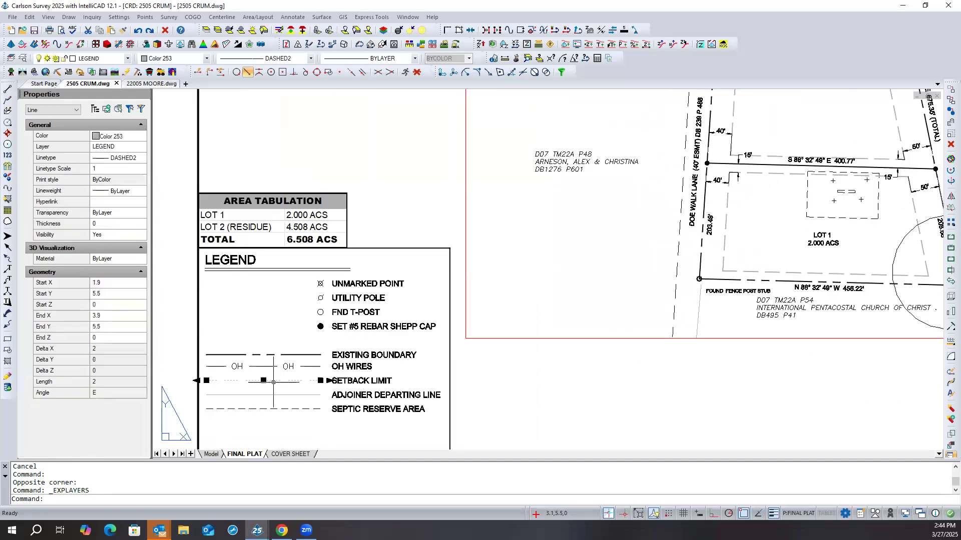
{"action": "left_click", "coordinate": [113, 192]}
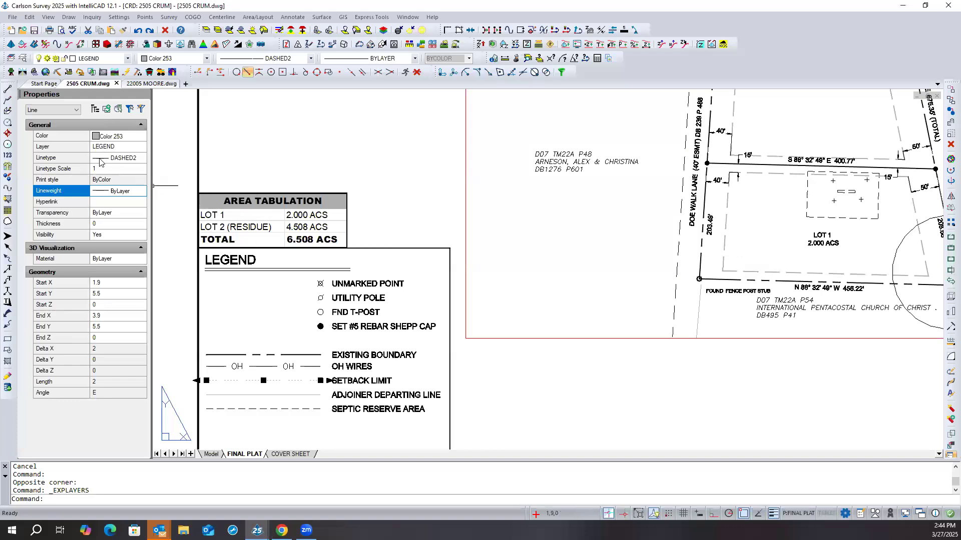
{"action": "left_click", "coordinate": [121, 194]}
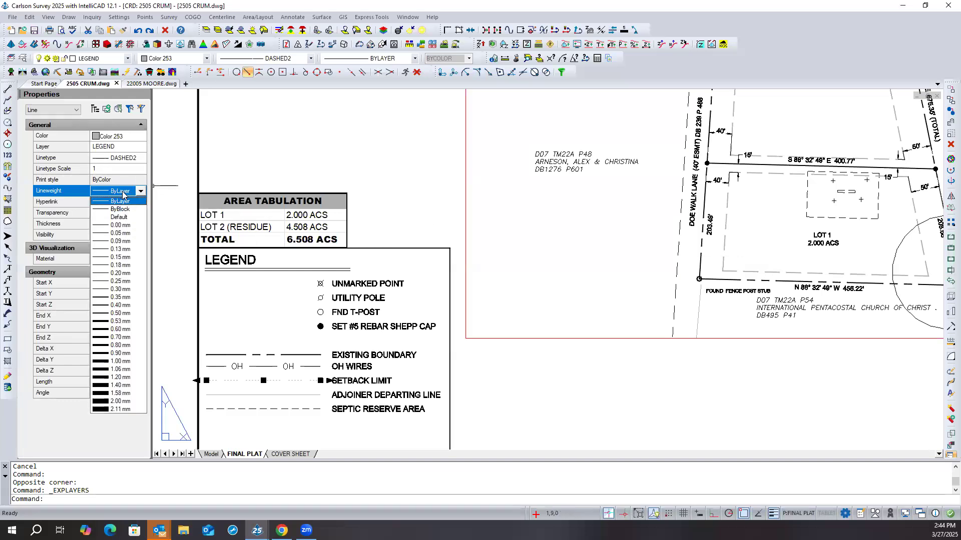
{"action": "left_click", "coordinate": [141, 298]}
{"action": "key", "text": "Escape"}
{"action": "key", "text": "Escape"}
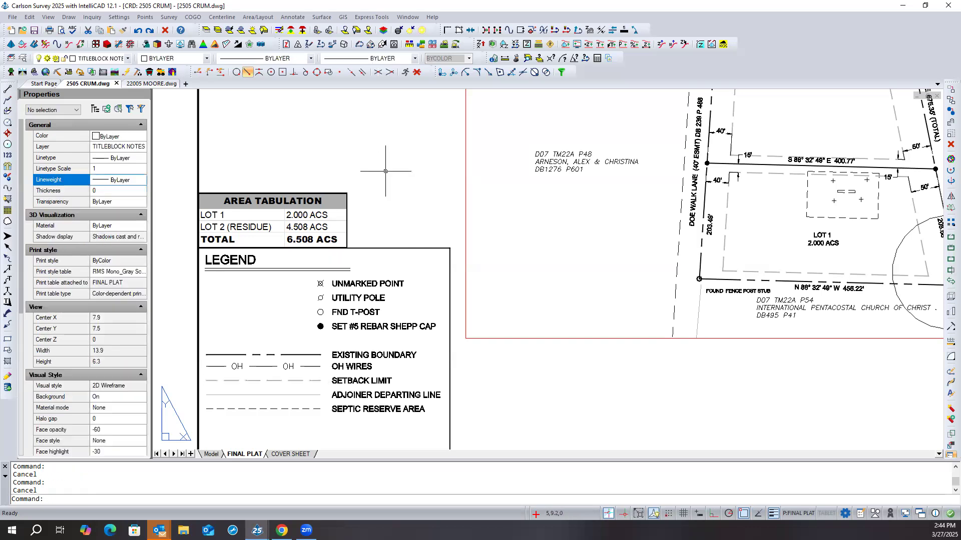
- Undo the recent setback lineweight changes
{"action": "type", "text": "u"}
{"action": "key", "text": "Return"}
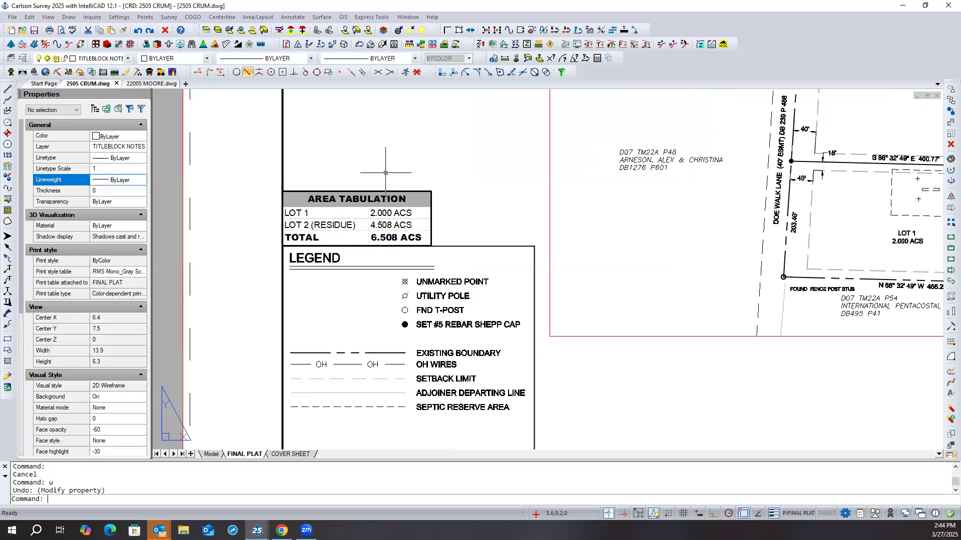
{"action": "key", "text": "ctrl+z"}
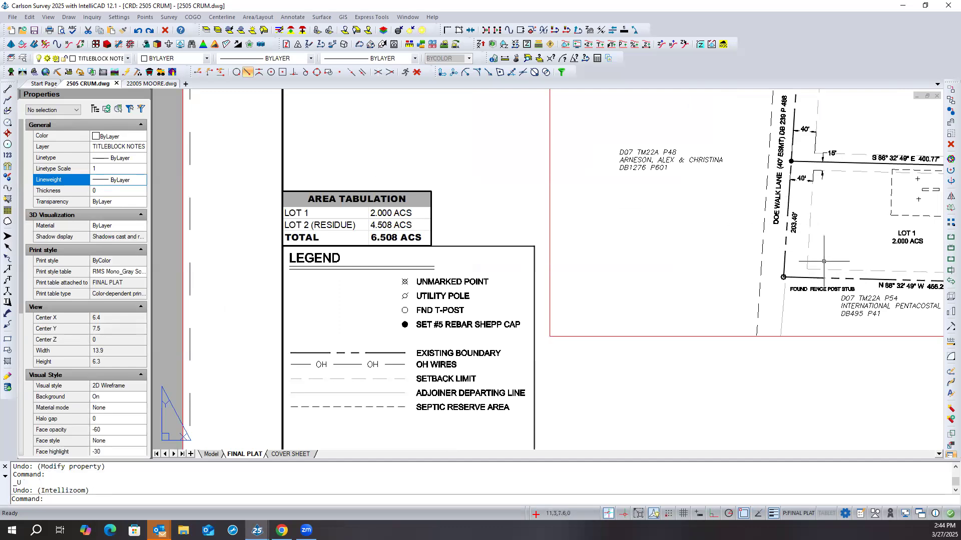
- Compare the plat linework with the legend, select the five legend line samples to inspect their properties, and clear the selection
{"action": "scroll", "coordinate": [632, 277], "scroll_direction": "down", "scroll_amount": 2}
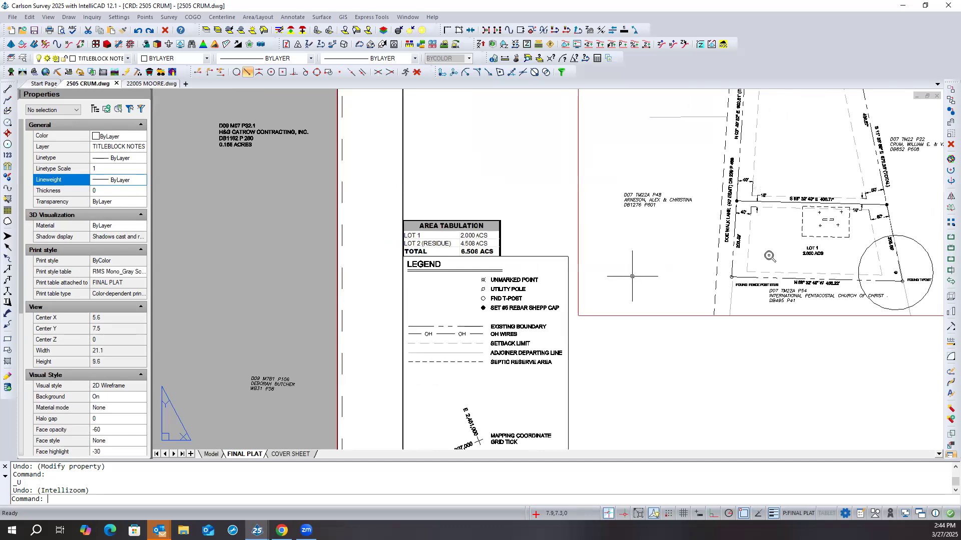
{"action": "scroll", "coordinate": [632, 276], "scroll_direction": "down", "scroll_amount": 1}
{"action": "scroll", "coordinate": [824, 202], "scroll_direction": "up", "scroll_amount": 4}
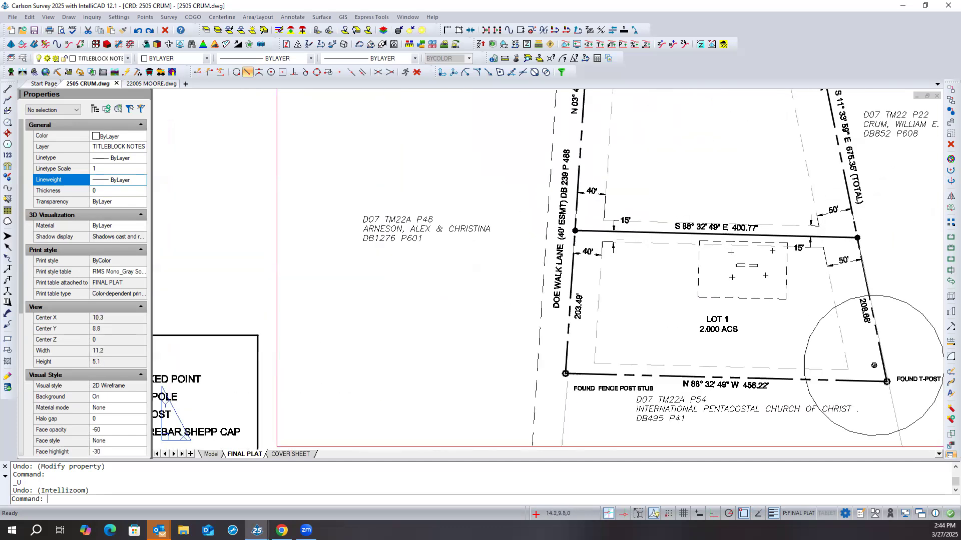
{"action": "scroll", "coordinate": [779, 278], "scroll_direction": "down", "scroll_amount": 2}
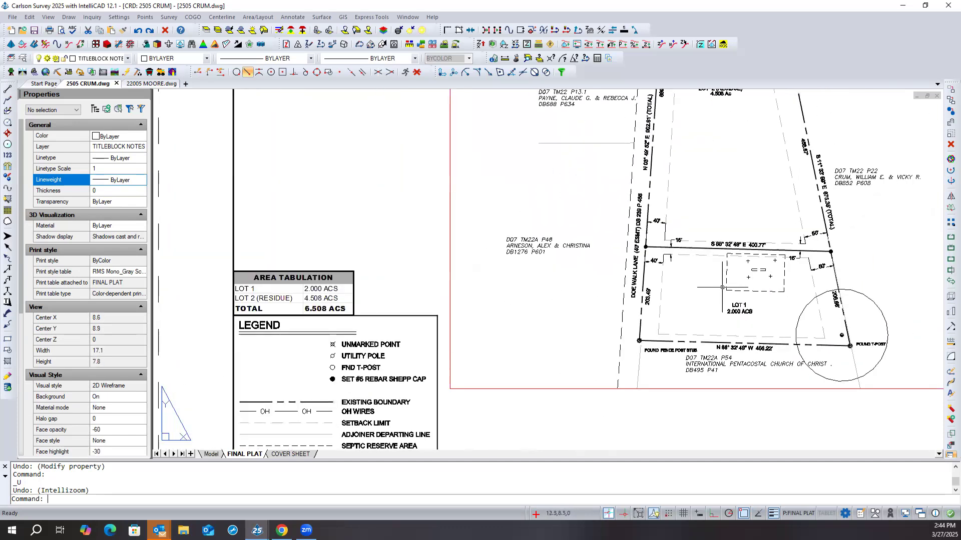
{"action": "scroll", "coordinate": [506, 293], "scroll_direction": "down", "scroll_amount": 1}
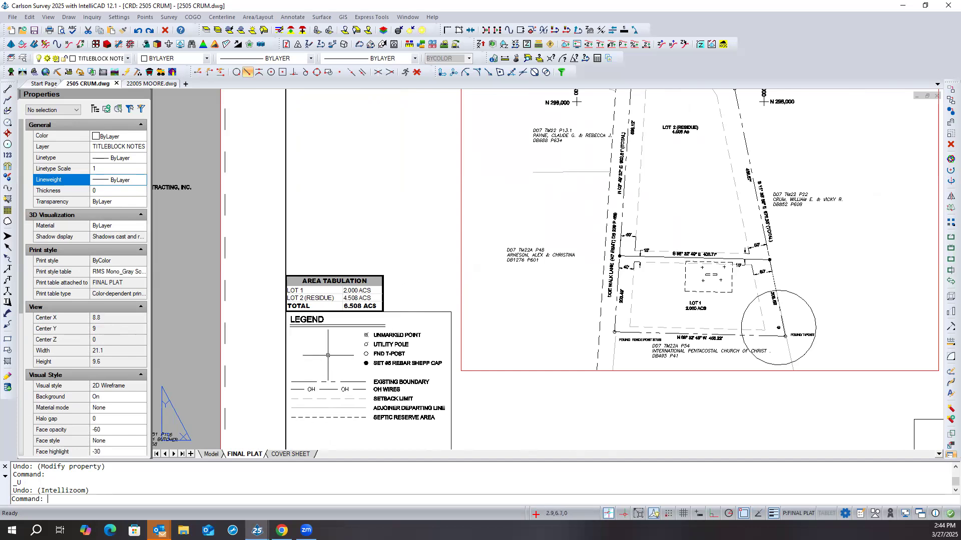
{"action": "left_click", "coordinate": [327, 375]}
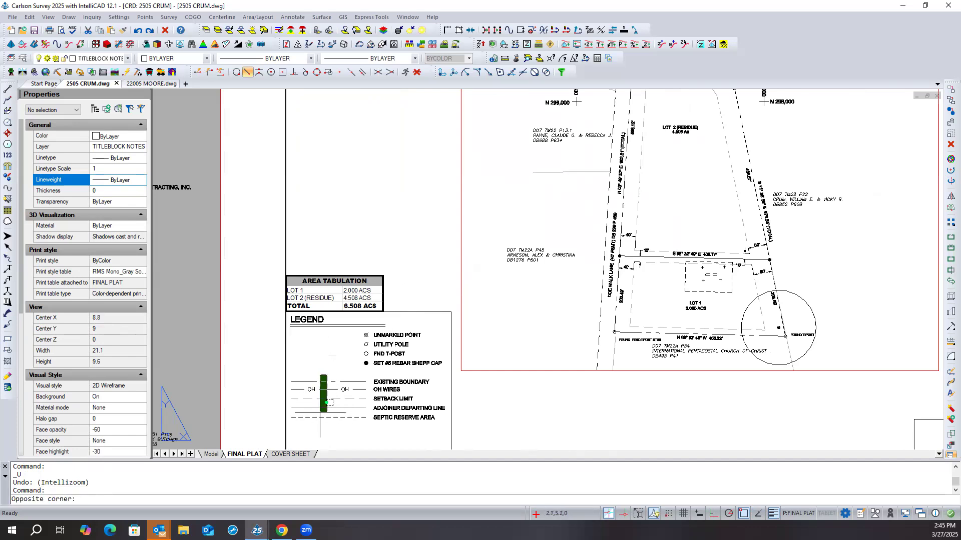
{"action": "left_click", "coordinate": [315, 425]}
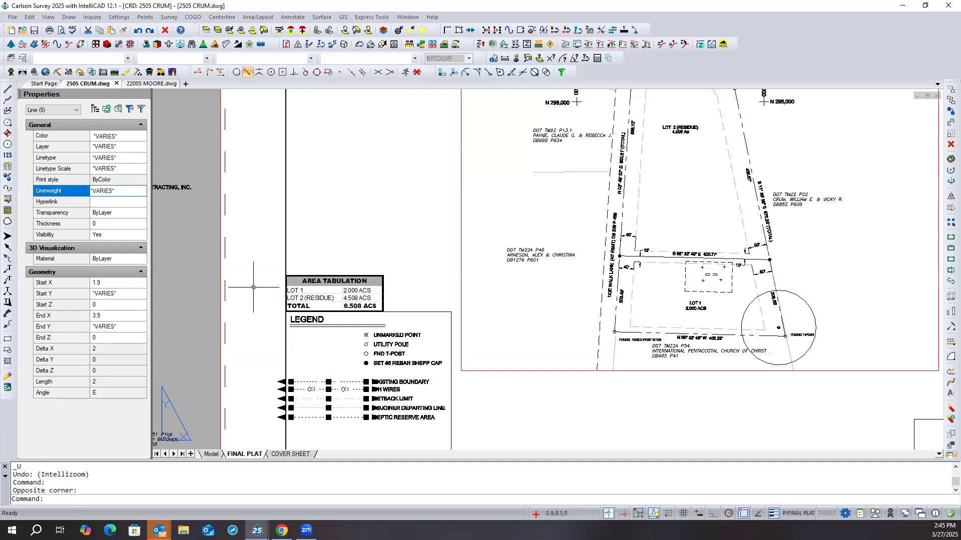
{"action": "key", "text": "Escape"}
{"action": "key", "text": "Escape"}
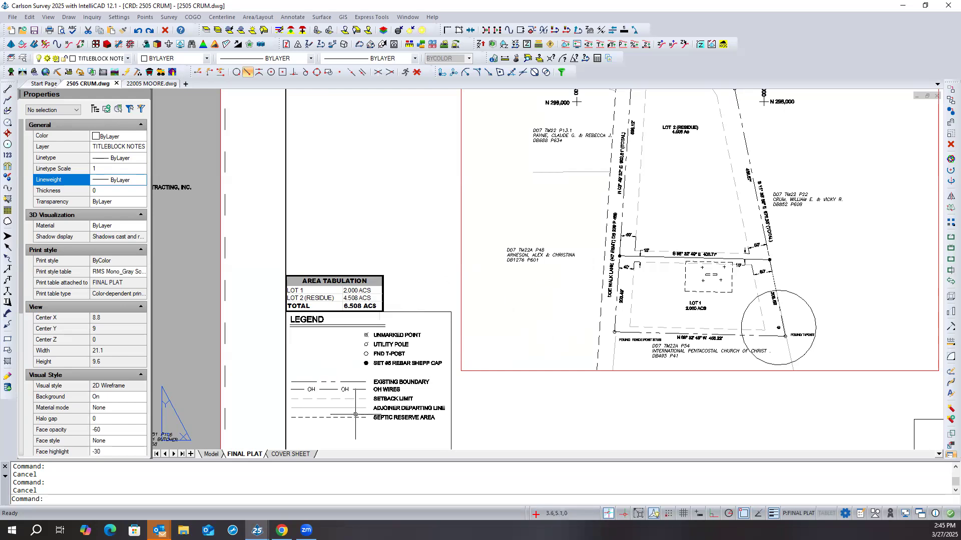
{"action": "scroll", "coordinate": [367, 380], "scroll_direction": "down", "scroll_amount": 2}
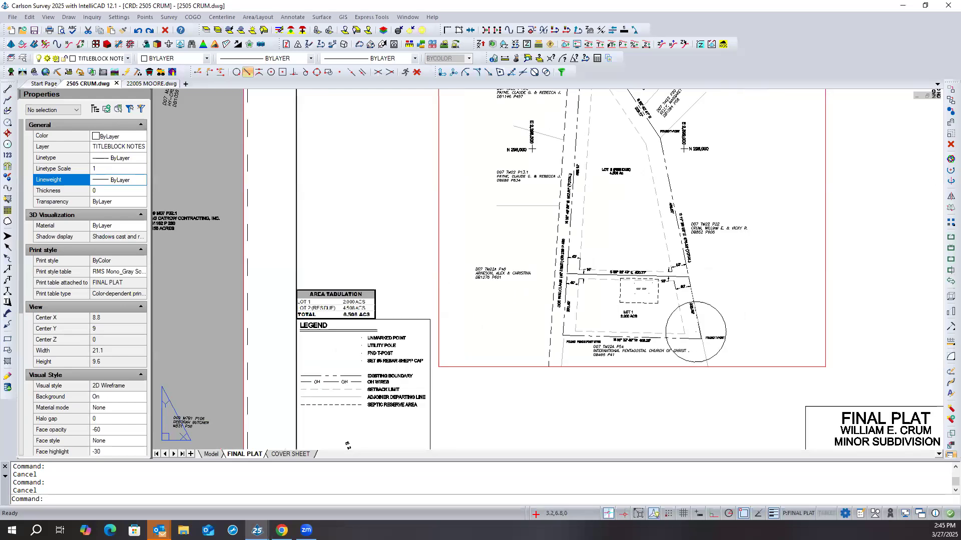
{"action": "scroll", "coordinate": [361, 361], "scroll_direction": "down", "scroll_amount": 1}
{"action": "scroll", "coordinate": [360, 362], "scroll_direction": "down", "scroll_amount": 1}
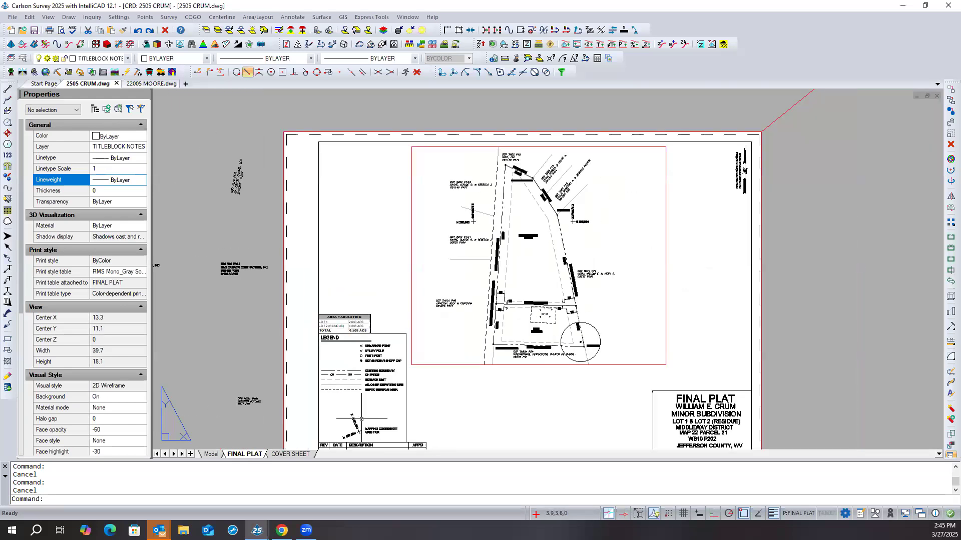
- Compare the legend's line samples with the plat linework on the FINAL PLAT layout and save the drawing
{"action": "scroll", "coordinate": [374, 435], "scroll_direction": "up", "scroll_amount": 2}
{"action": "scroll", "coordinate": [374, 435], "scroll_direction": "up", "scroll_amount": 1}
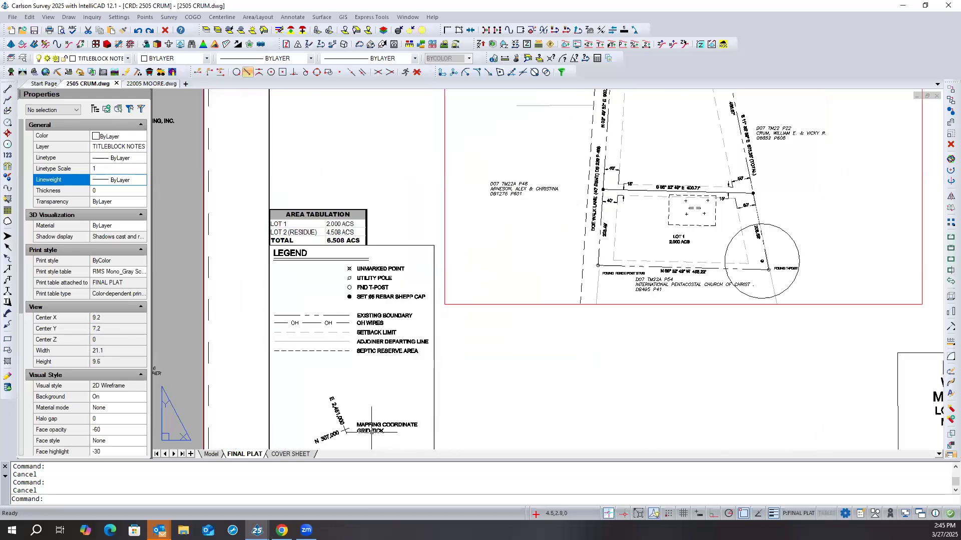
{"action": "scroll", "coordinate": [350, 425], "scroll_direction": "up", "scroll_amount": 1}
{"action": "middle_click_drag", "start_coordinate": [368, 351], "coordinate": [371, 346]}
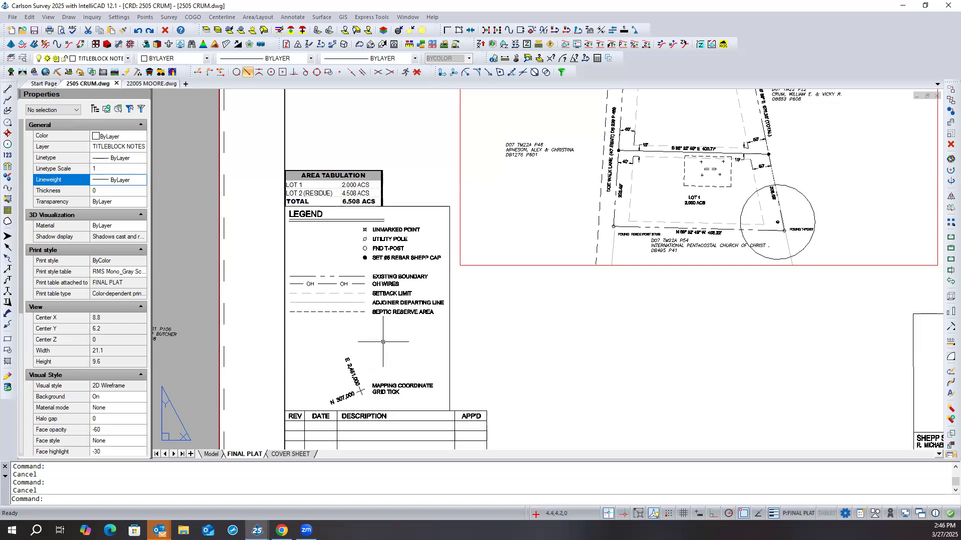
{"action": "scroll", "coordinate": [350, 344], "scroll_direction": "down", "scroll_amount": 2}
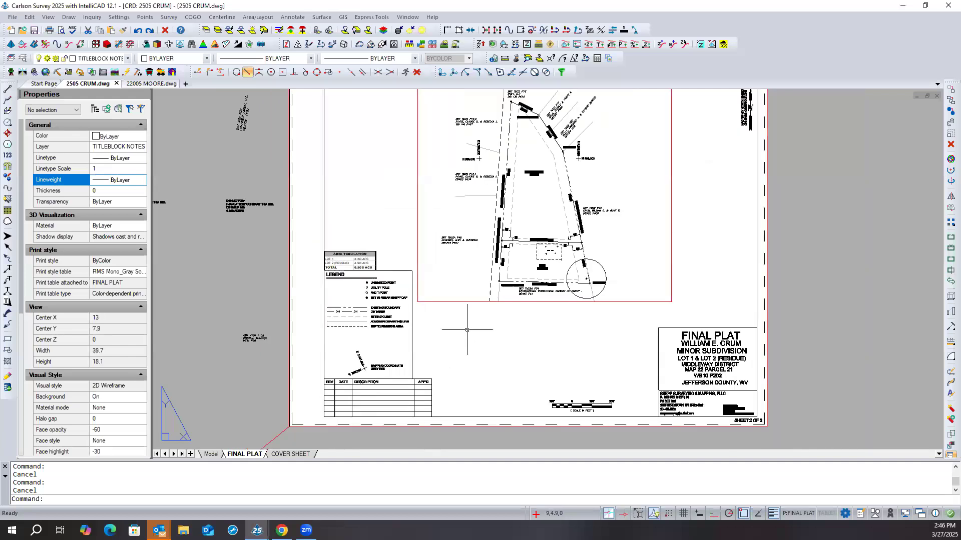
{"action": "scroll", "coordinate": [467, 329], "scroll_direction": "down", "scroll_amount": 3}
{"action": "scroll", "coordinate": [454, 352], "scroll_direction": "up", "scroll_amount": 2}
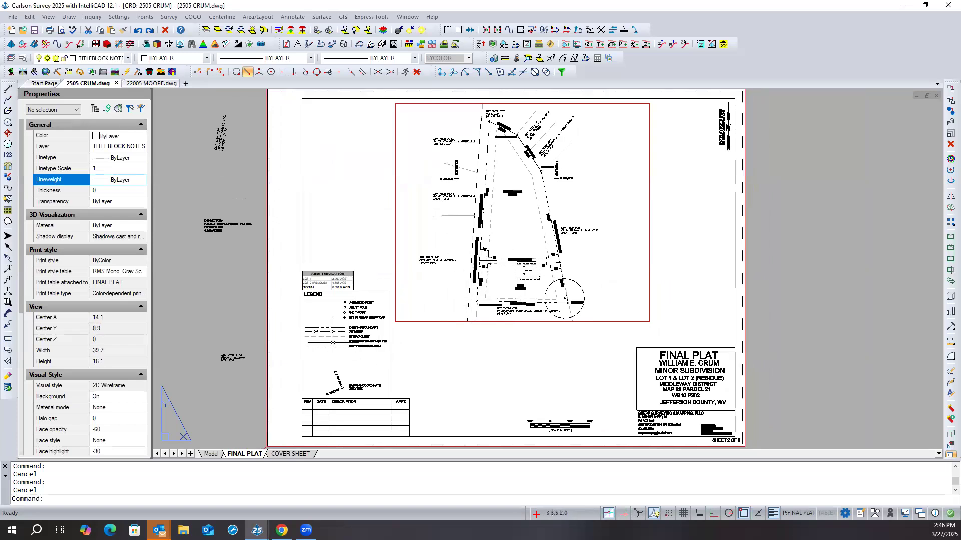
{"action": "left_click", "coordinate": [35, 31]}
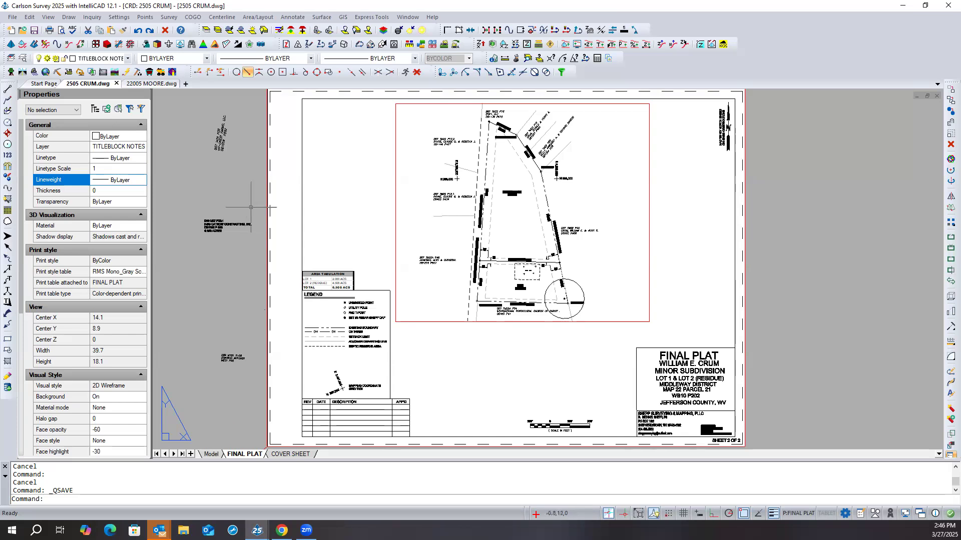
- Switch from the FINAL PLAT layout to model space and thaw and turn on all layers
{"action": "scroll", "coordinate": [260, 198], "scroll_direction": "down", "scroll_amount": 2}
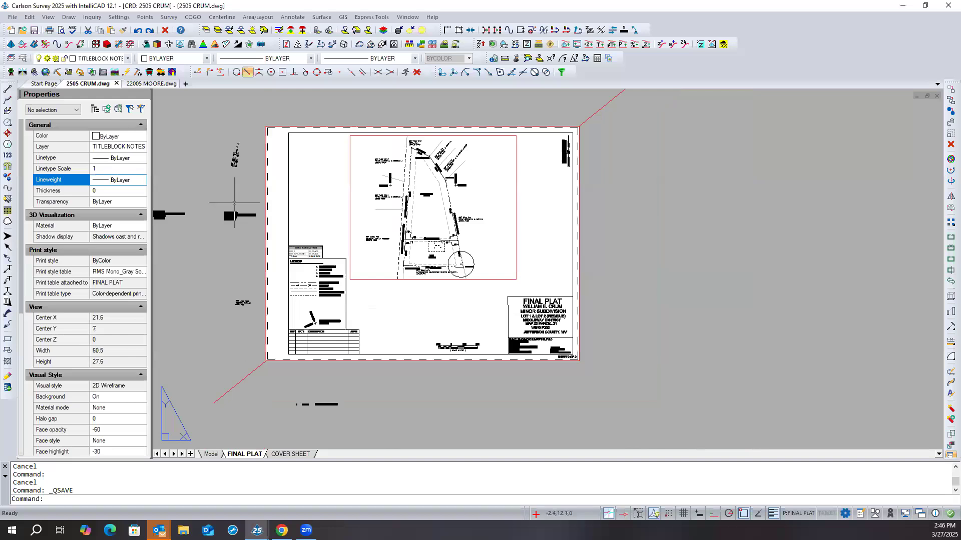
{"action": "scroll", "coordinate": [510, 268], "scroll_direction": "down", "scroll_amount": 1}
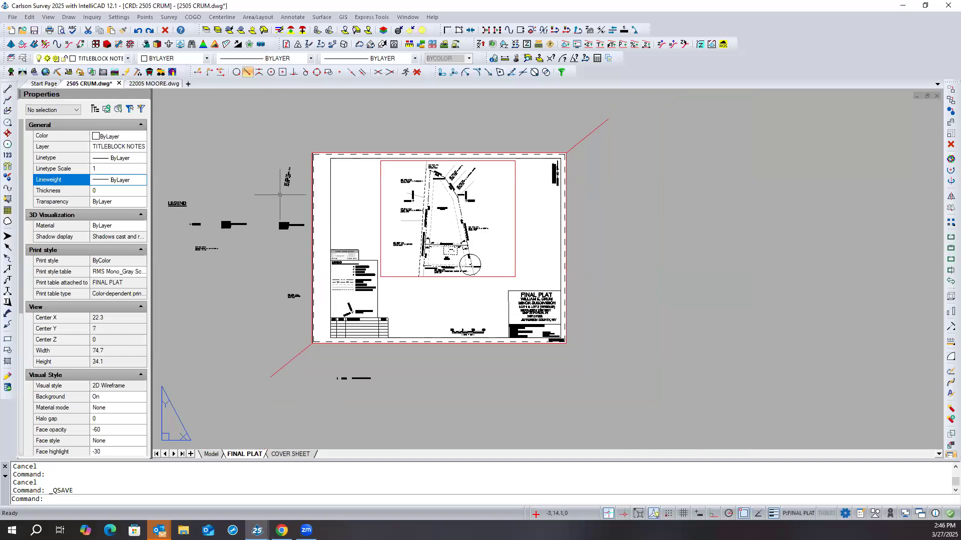
{"action": "middle_click_drag", "start_coordinate": [280, 194], "coordinate": [324, 209]}
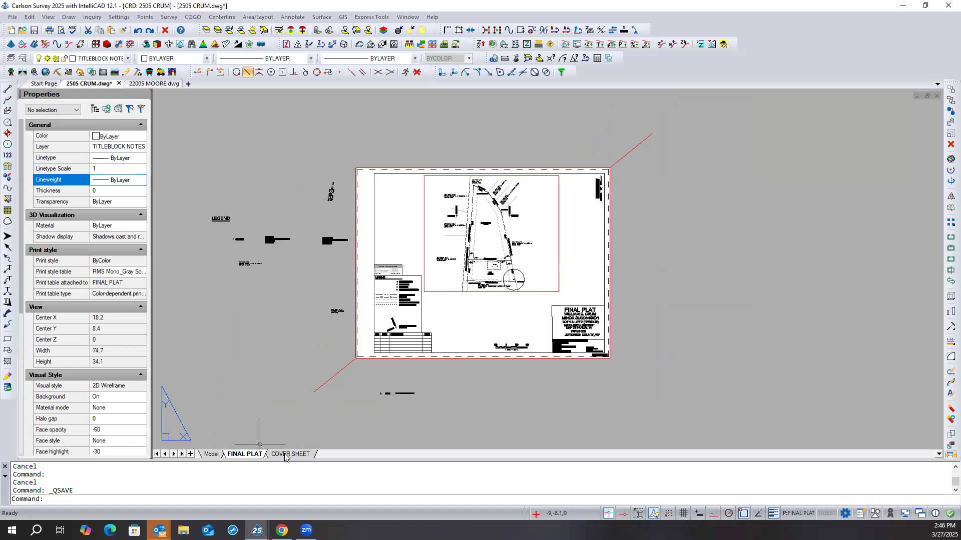
{"action": "left_click", "coordinate": [211, 454]}
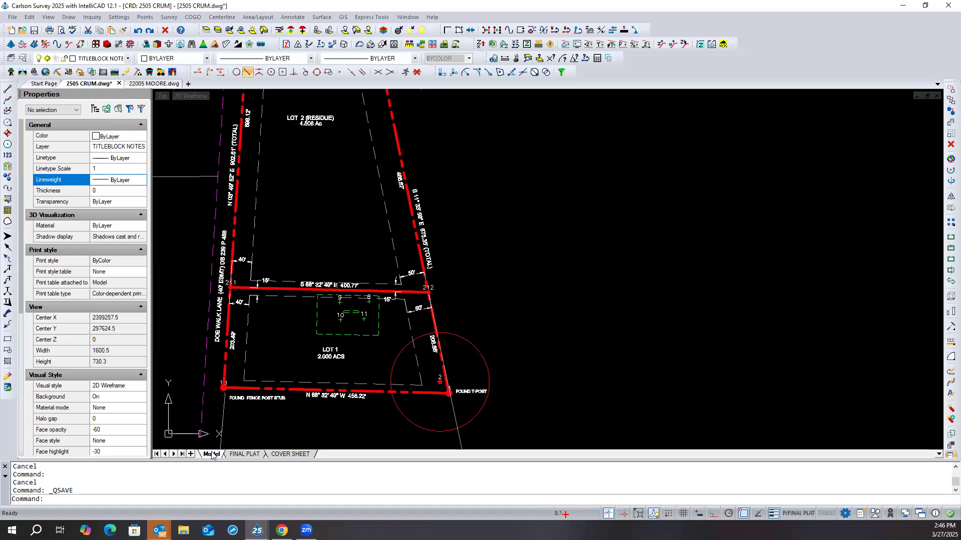
{"action": "scroll", "coordinate": [547, 368], "scroll_direction": "down", "scroll_amount": 2}
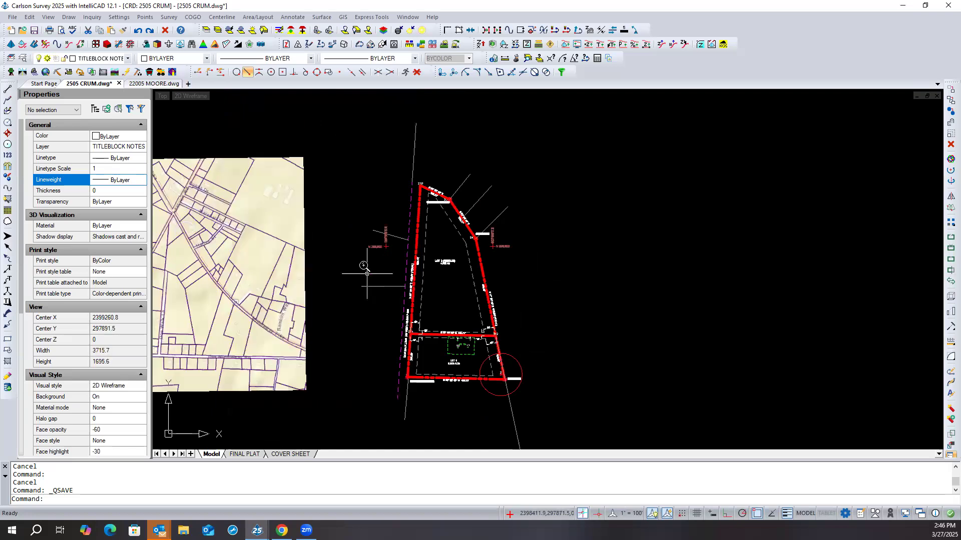
{"action": "scroll", "coordinate": [545, 375], "scroll_direction": "down", "scroll_amount": 3}
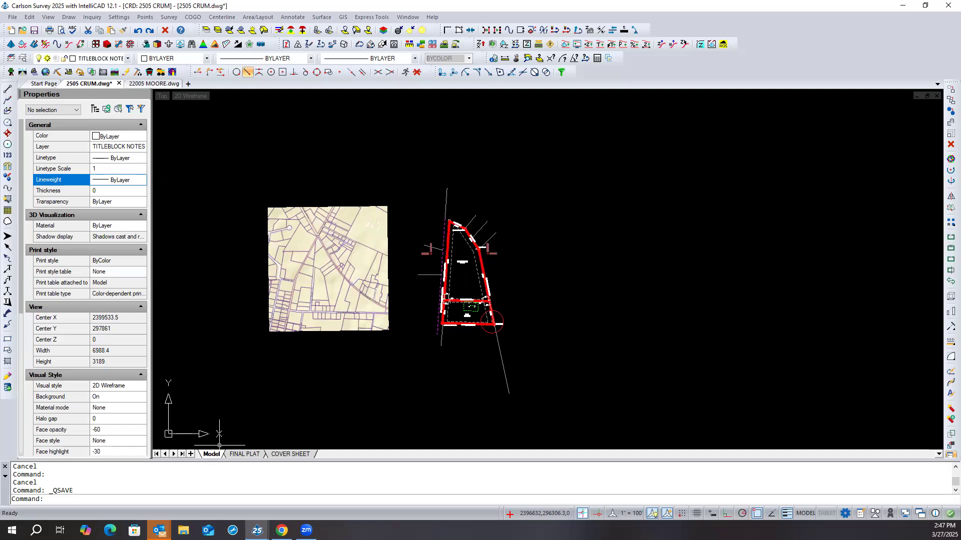
{"action": "left_click", "coordinate": [44, 20]}
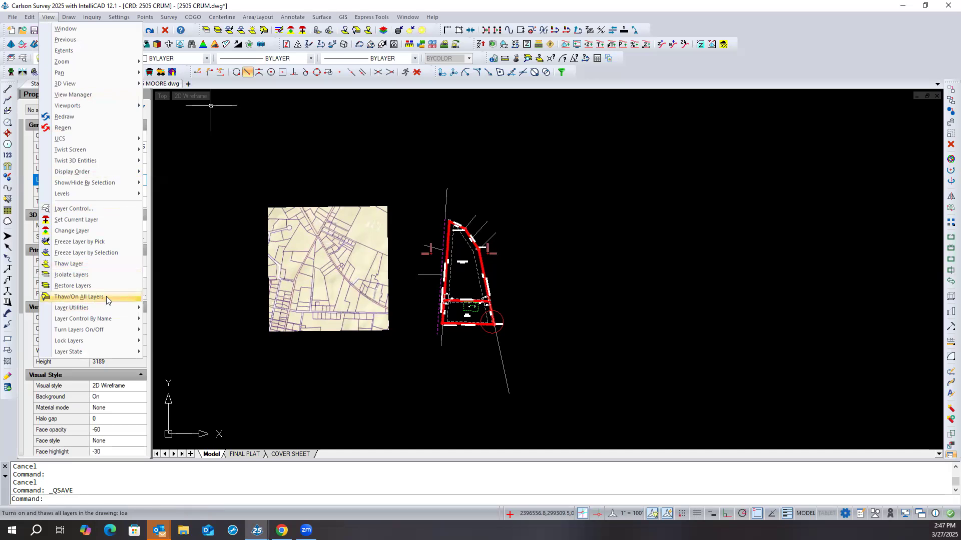
{"action": "left_click", "coordinate": [79, 296]}
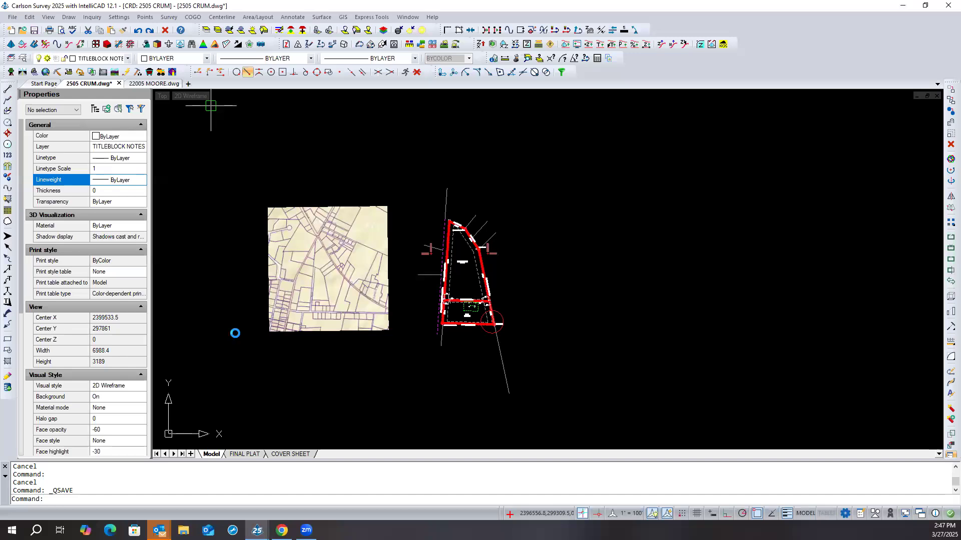
- Find the stray point on the GEO_IMAGE layer at the origin (0,0) and erase it
{"action": "middle_click", "coordinate": [236, 333]}
{"action": "middle_click", "coordinate": [235, 333]}
{"action": "middle_click", "coordinate": [235, 334]}
{"action": "middle_click", "coordinate": [236, 333]}
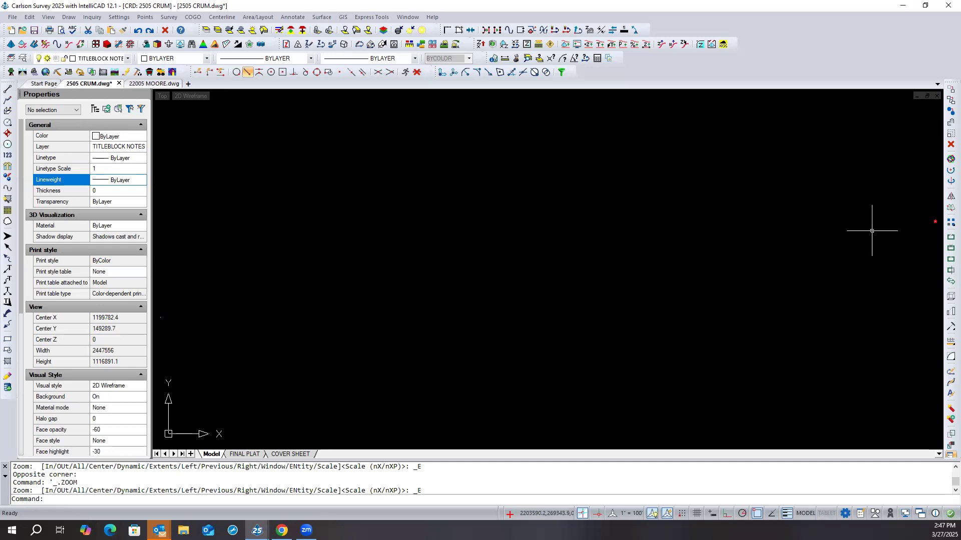
{"action": "scroll", "coordinate": [472, 310], "scroll_direction": "down", "scroll_amount": 1}
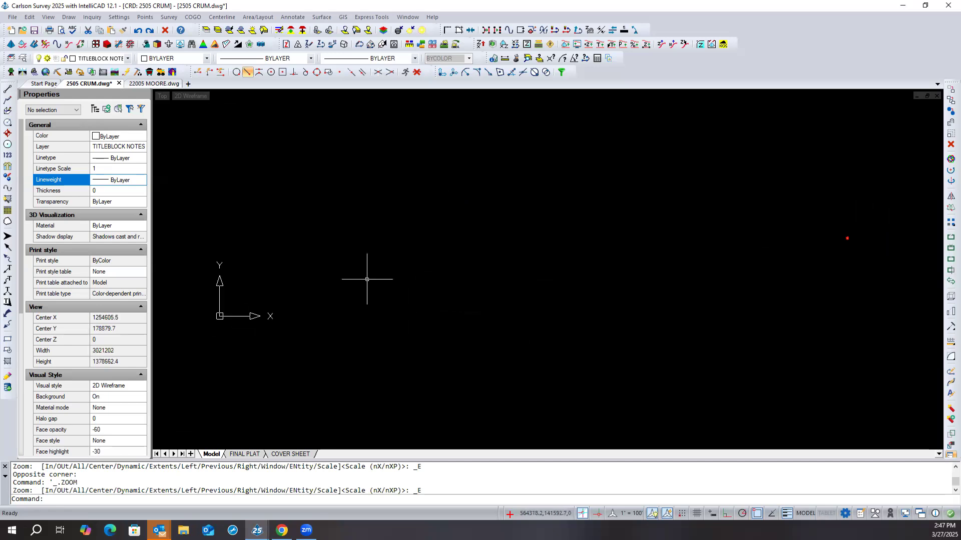
{"action": "left_click", "coordinate": [329, 242]}
{"action": "left_click", "coordinate": [199, 344]}
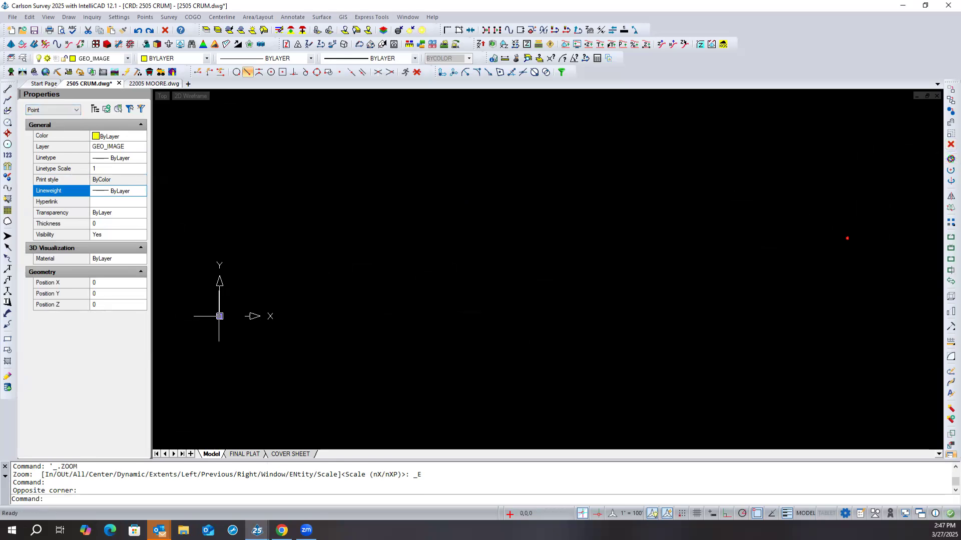
{"action": "left_click", "coordinate": [950, 144]}
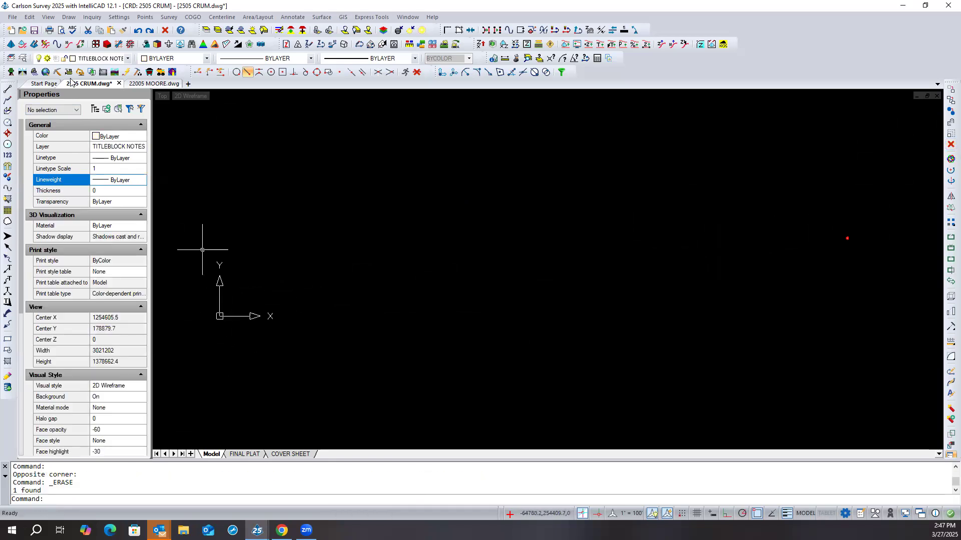
- Check the drawing extents for remaining stray objects around the origin, using selection windows
{"action": "middle_click", "coordinate": [807, 197]}
{"action": "middle_click", "coordinate": [807, 197]}
{"action": "scroll", "coordinate": [778, 214], "scroll_direction": "down", "scroll_amount": 2}
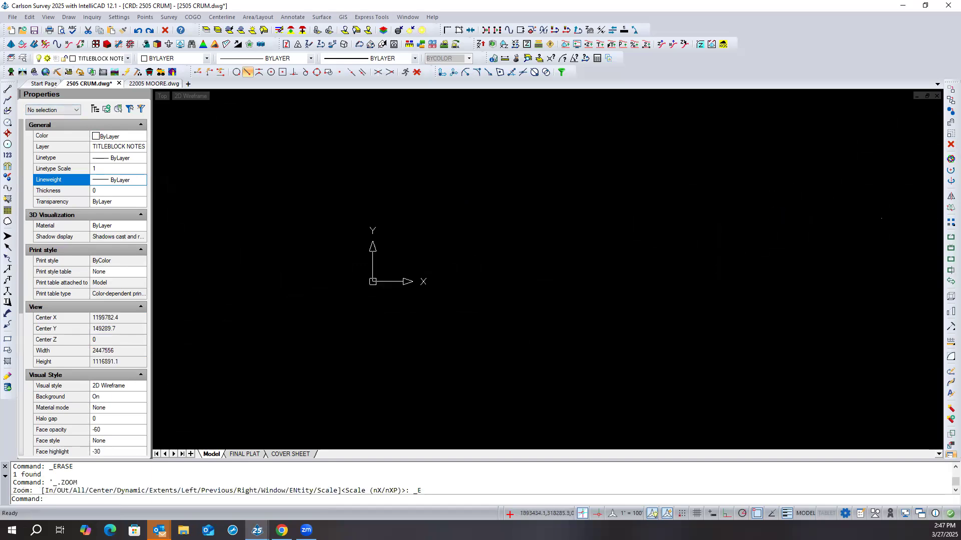
{"action": "left_click", "coordinate": [418, 251]}
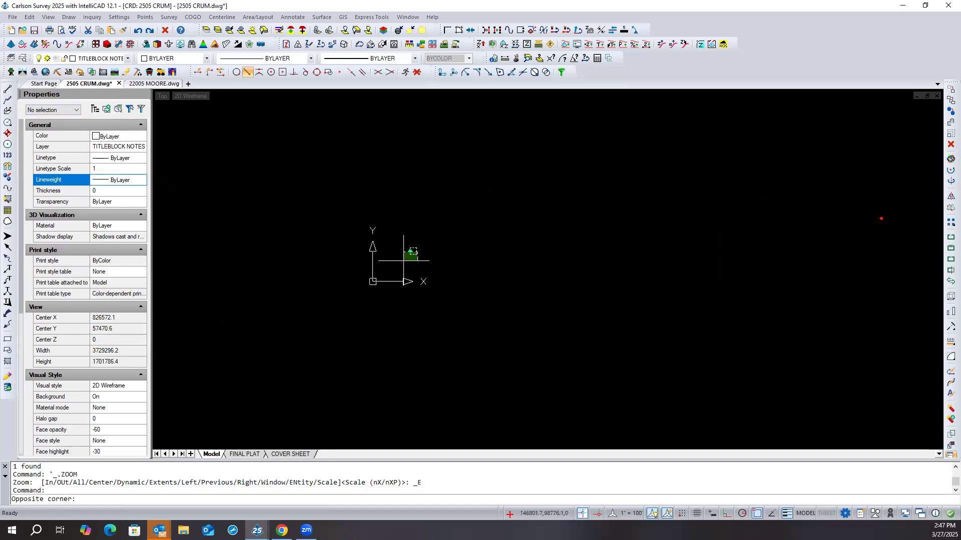
{"action": "left_click", "coordinate": [314, 325]}
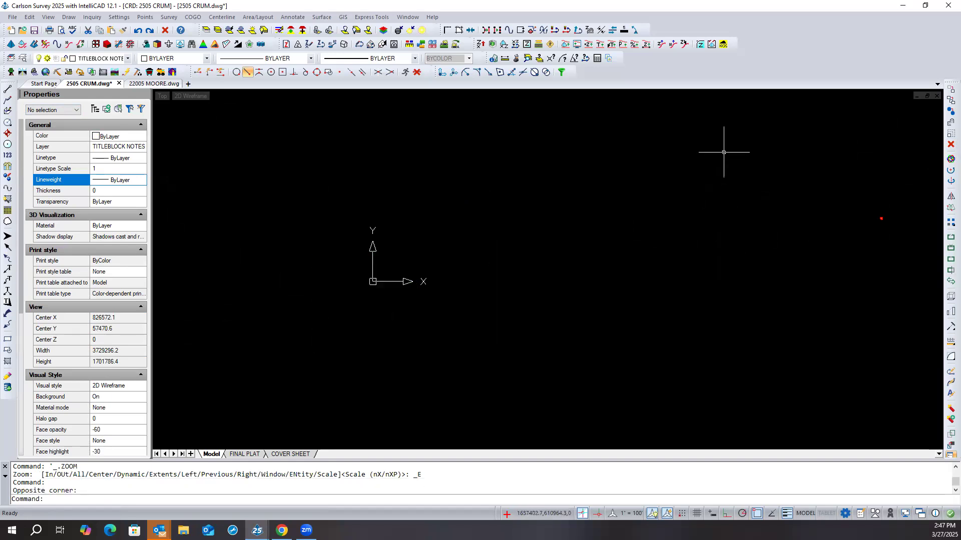
{"action": "left_click", "coordinate": [841, 111]}
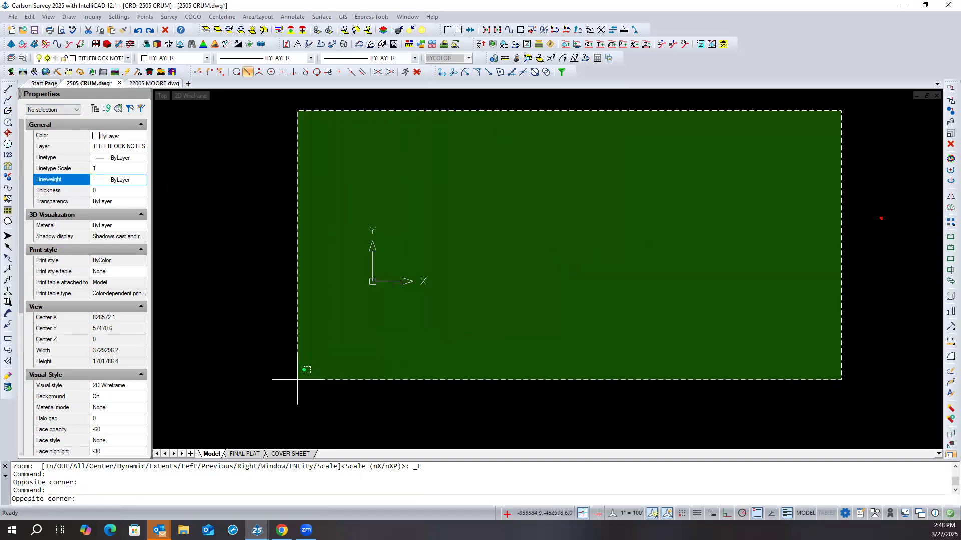
{"action": "left_click", "coordinate": [181, 434]}
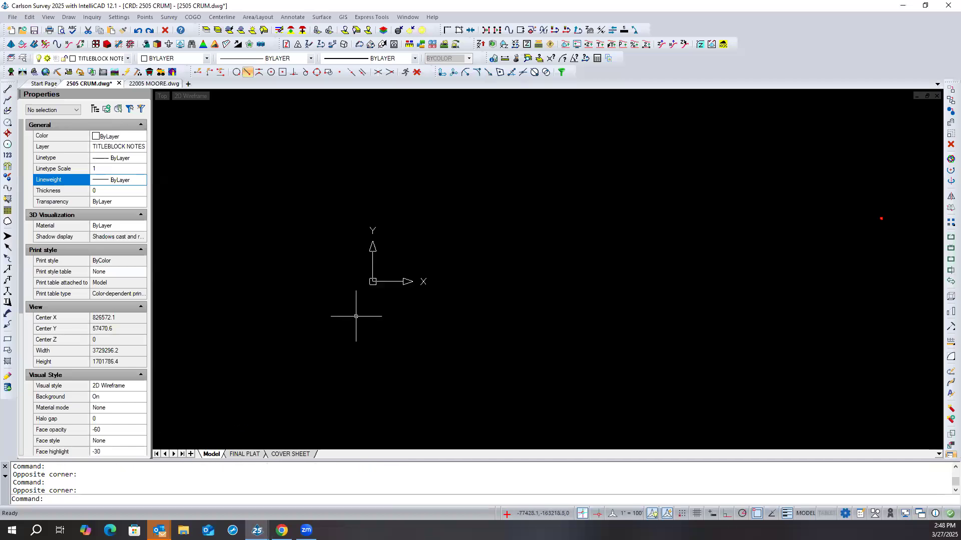
{"action": "middle_click", "coordinate": [333, 304]}
{"action": "middle_click", "coordinate": [333, 304]}
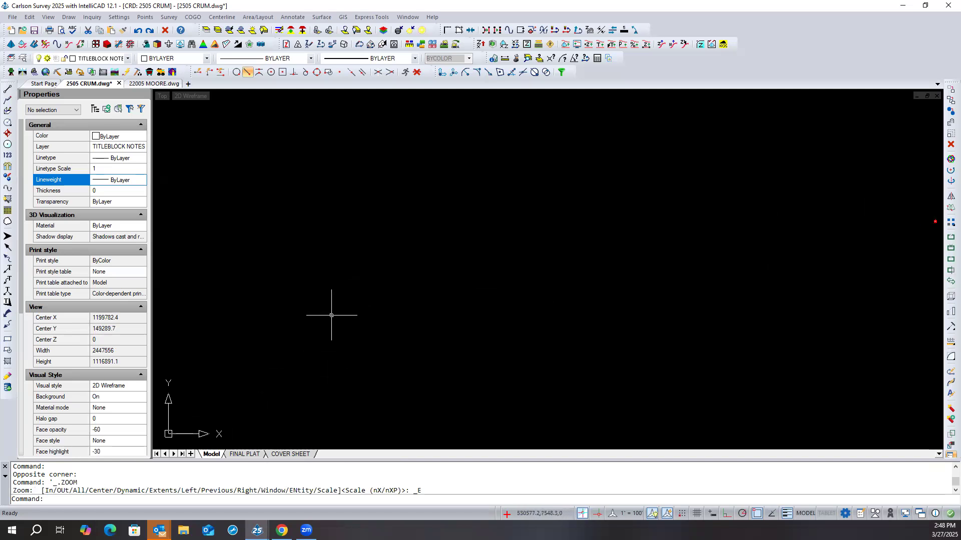
{"action": "middle_click_drag", "start_coordinate": [387, 285], "coordinate": [405, 253]}
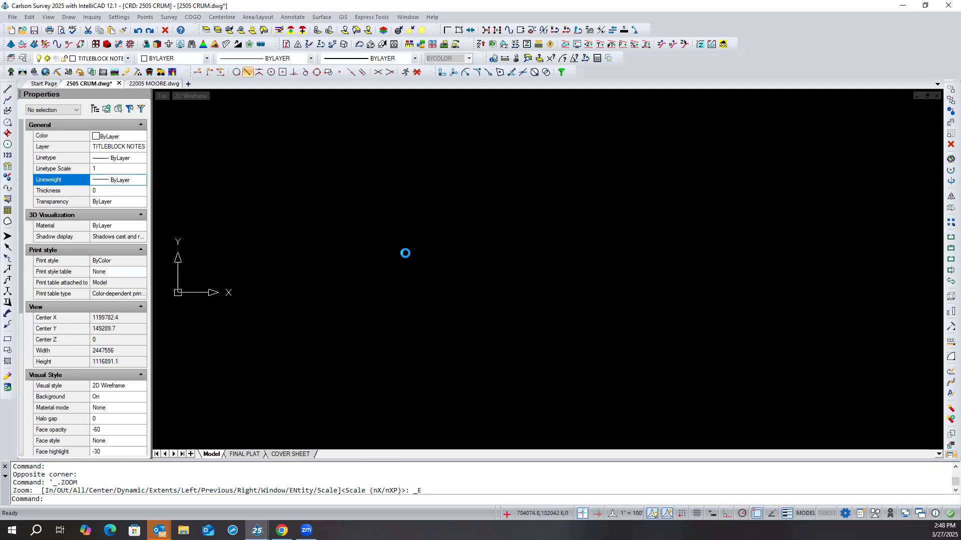
{"action": "scroll", "coordinate": [406, 254], "scroll_direction": "down", "scroll_amount": 2}
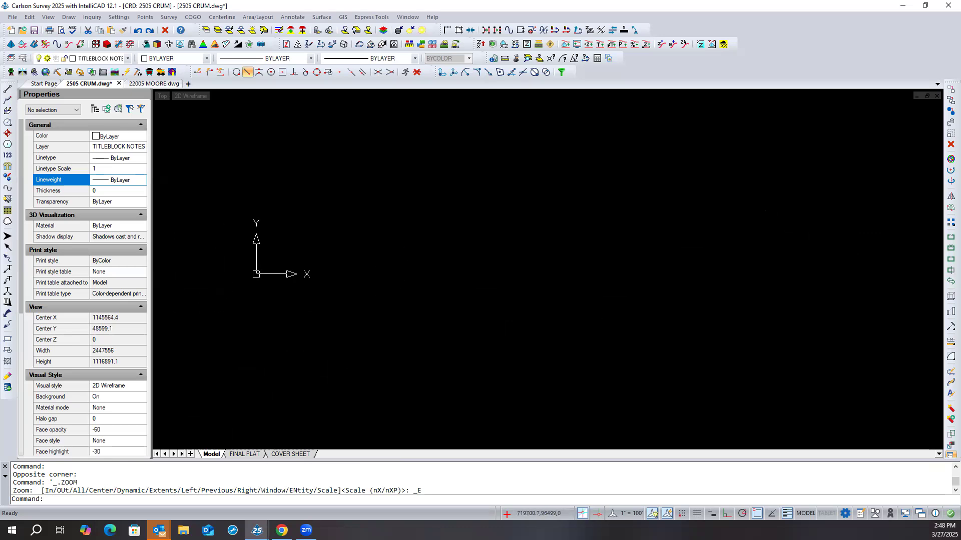
{"action": "left_click", "coordinate": [458, 153]}
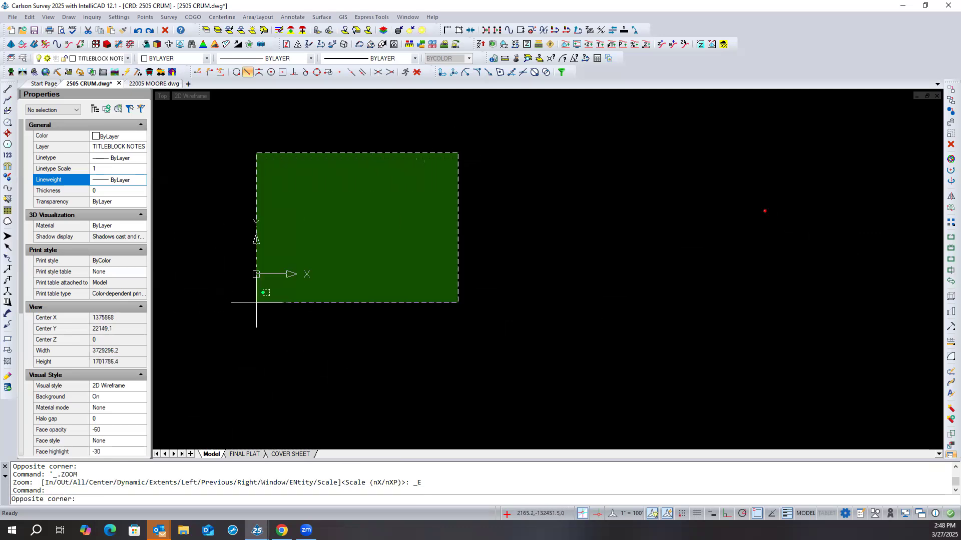
{"action": "left_click", "coordinate": [174, 403]}
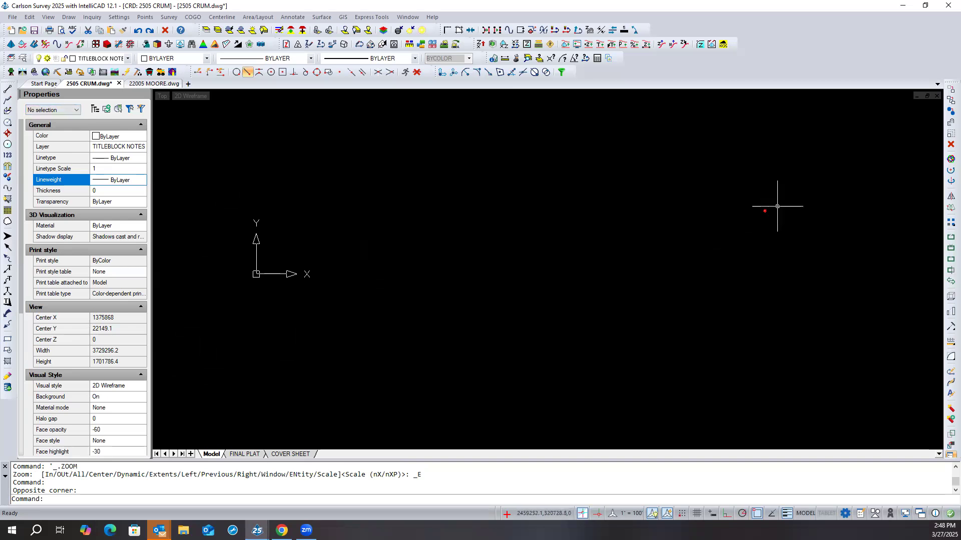
- Use Erase Outside to remove everything beyond a window enclosing the parcel map and the aerial image with the survey
{"action": "scroll", "coordinate": [774, 207], "scroll_direction": "up", "scroll_amount": 1}
{"action": "scroll", "coordinate": [776, 209], "scroll_direction": "up", "scroll_amount": 1}
{"action": "scroll", "coordinate": [776, 211], "scroll_direction": "up", "scroll_amount": 2}
{"action": "scroll", "coordinate": [690, 226], "scroll_direction": "up", "scroll_amount": 5}
{"action": "scroll", "coordinate": [683, 227], "scroll_direction": "up", "scroll_amount": 7}
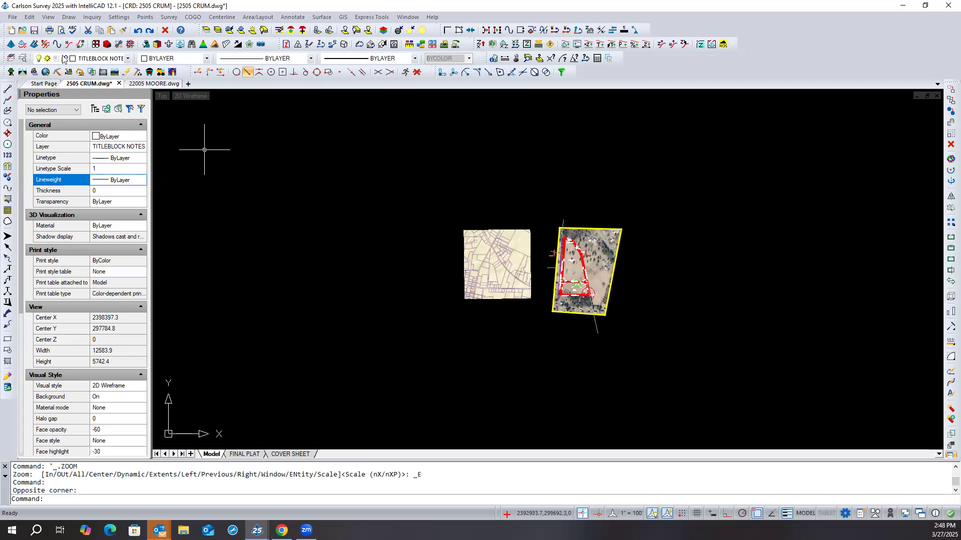
{"action": "left_click", "coordinate": [31, 18]}
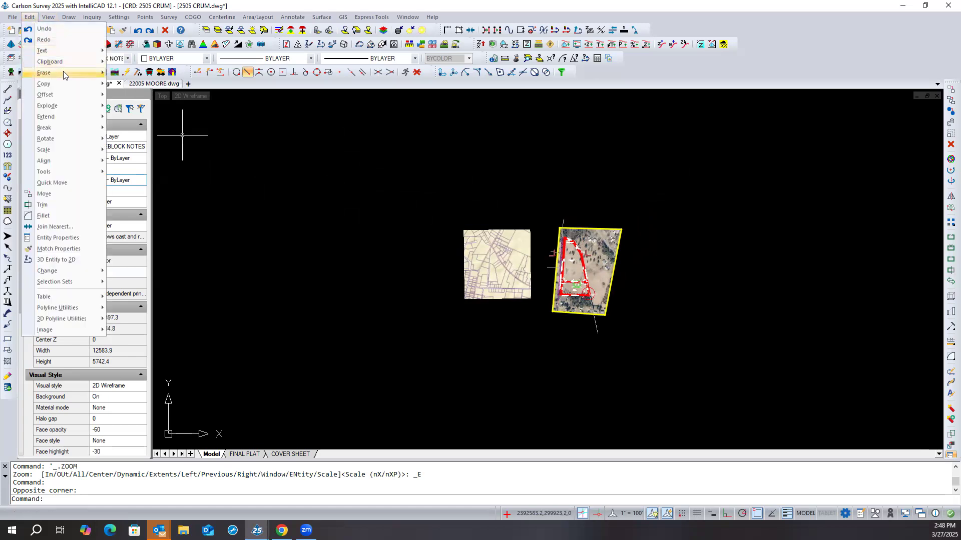
{"action": "mouse_move", "coordinate": [63, 74]}
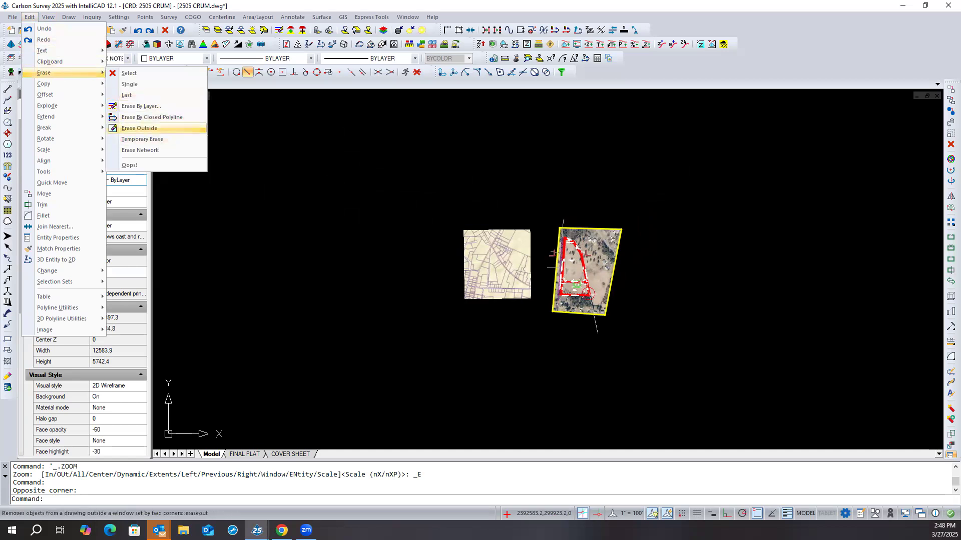
{"action": "left_click", "coordinate": [140, 128]}
{"action": "left_click", "coordinate": [417, 199]}
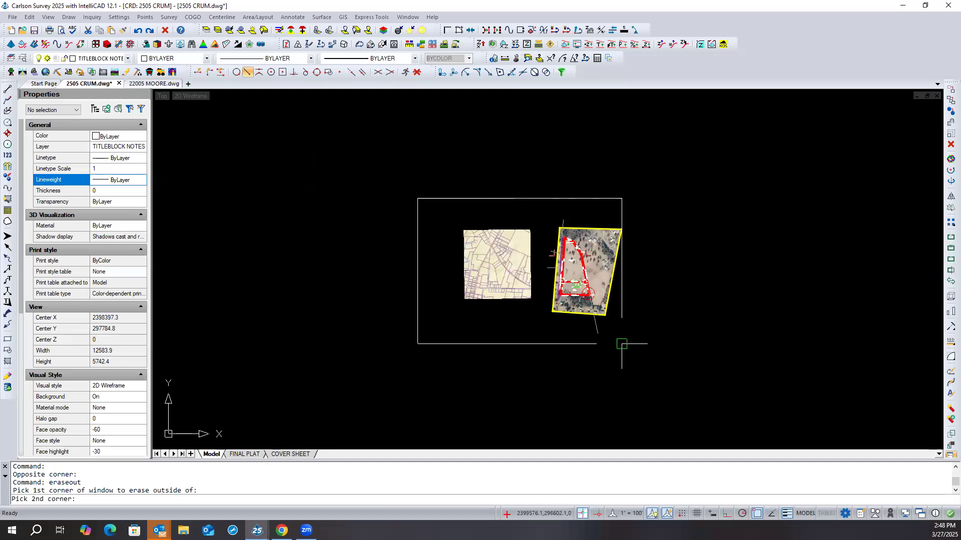
{"action": "left_click", "coordinate": [651, 360]}
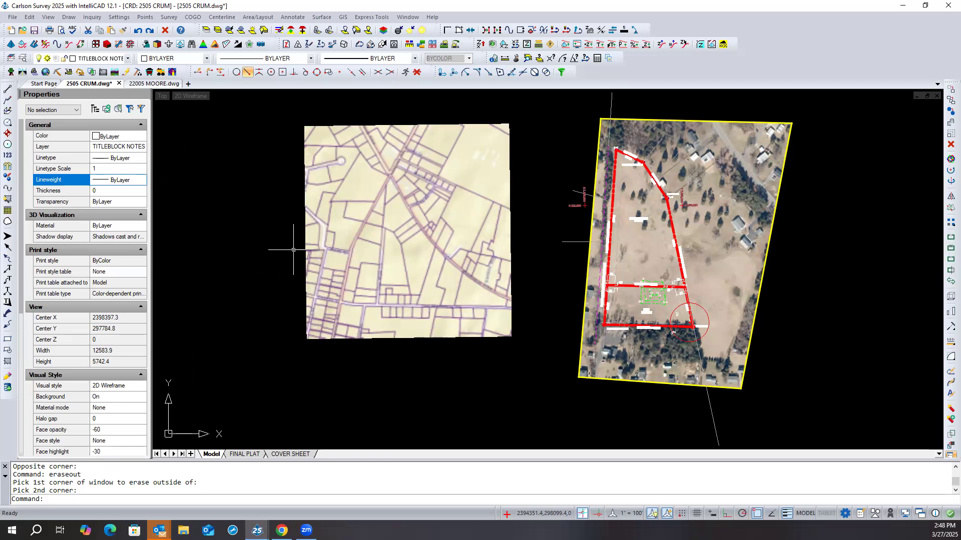
- Erase everything in model space, using one selection window around the parcel map and the aerial image with the survey
{"action": "scroll", "coordinate": [296, 249], "scroll_direction": "down", "scroll_amount": 2}
{"action": "left_click", "coordinate": [269, 272]}
{"action": "scroll", "coordinate": [409, 322], "scroll_direction": "down", "scroll_amount": 1}
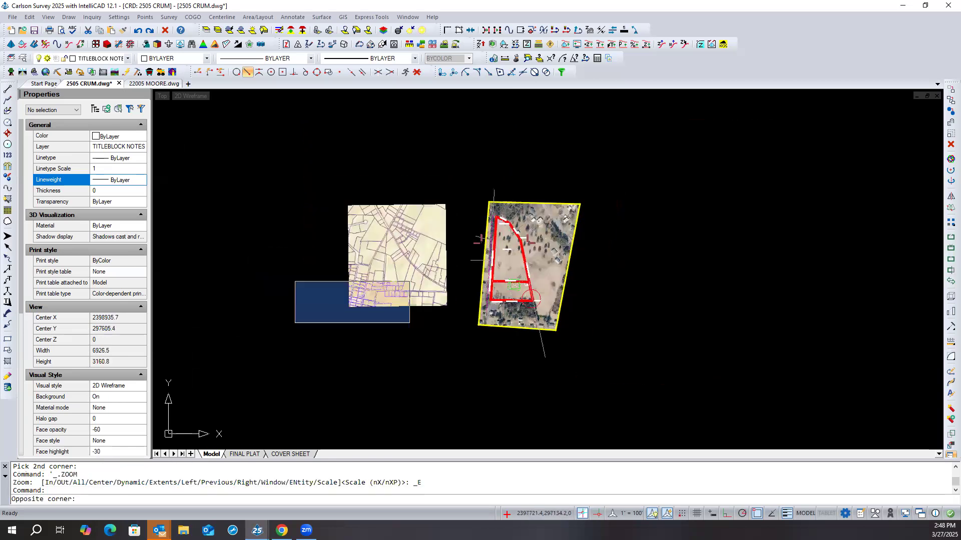
{"action": "left_click", "coordinate": [325, 321]}
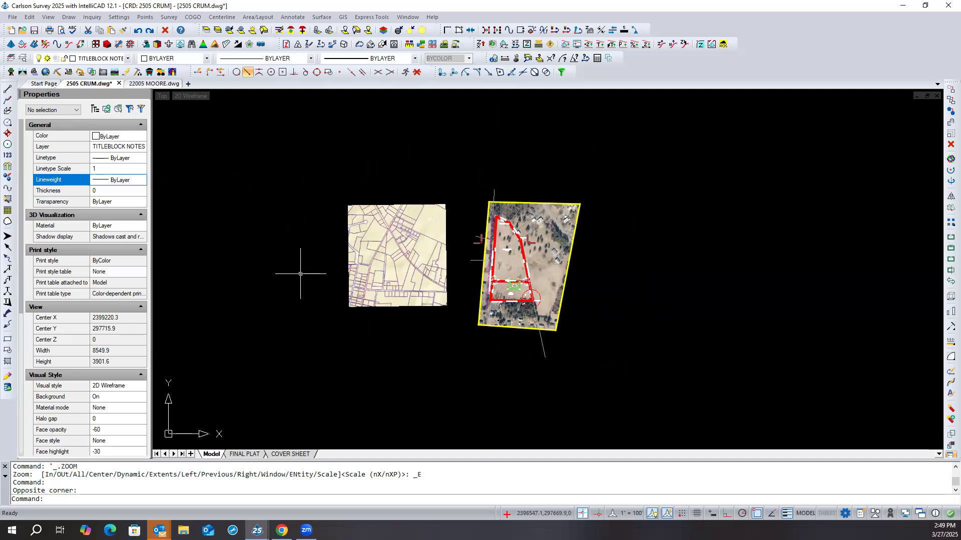
{"action": "left_click", "coordinate": [303, 149]}
{"action": "left_click", "coordinate": [659, 380]}
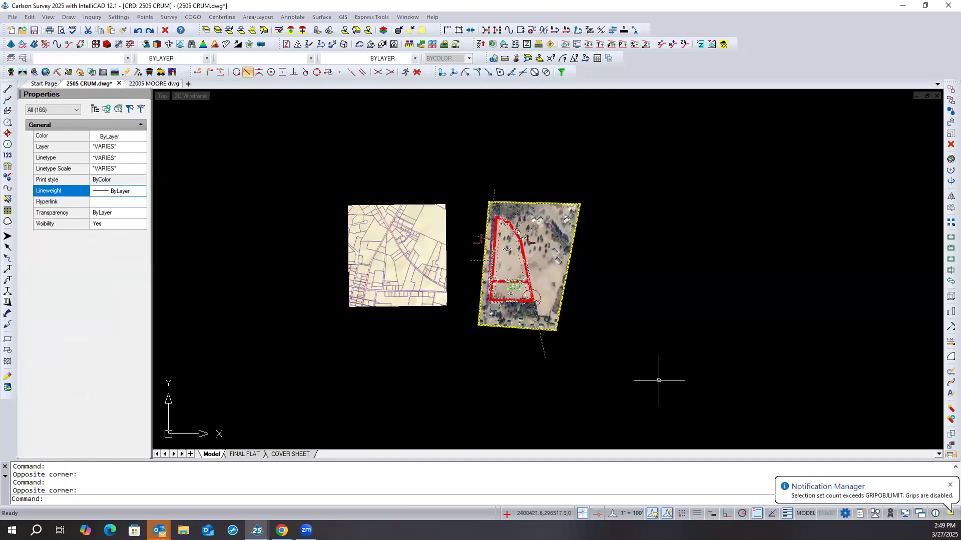
{"action": "left_click", "coordinate": [947, 144]}
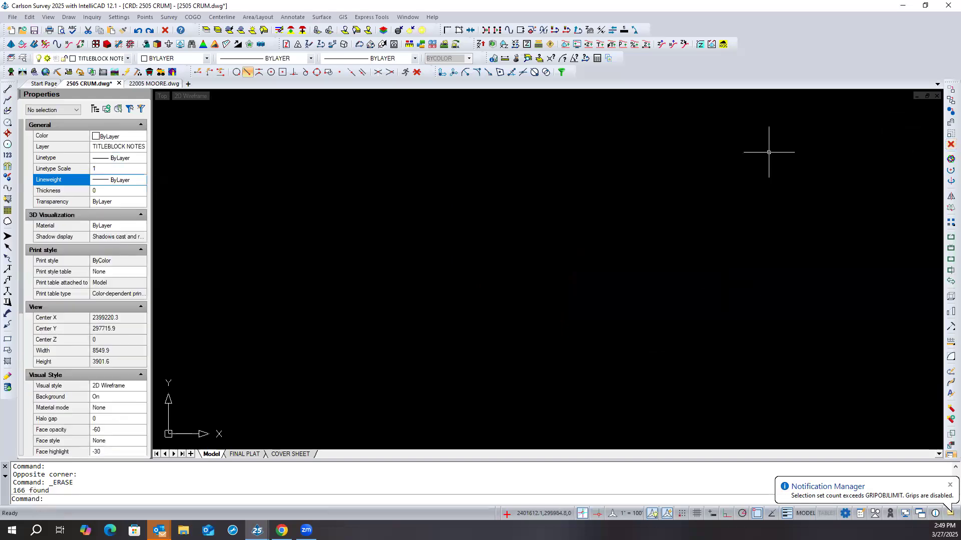
{"action": "middle_click", "coordinate": [321, 195]}
{"action": "middle_click", "coordinate": [321, 196]}
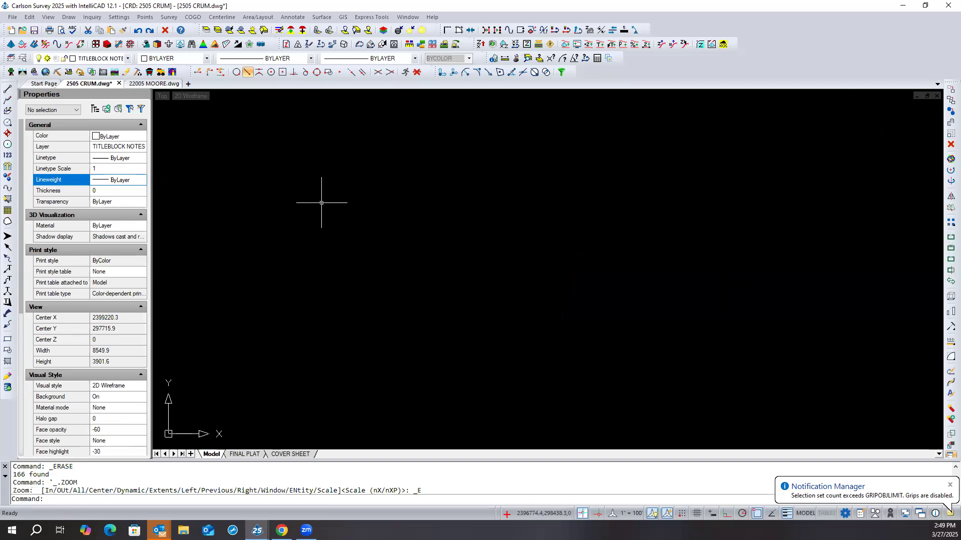
{"action": "scroll", "coordinate": [322, 201], "scroll_direction": "down", "scroll_amount": 1}
{"action": "type", "text": "a"}
{"action": "key", "text": "BackSpace"}
{"action": "type", "text": "sel"}
{"action": "key", "text": "Return"}
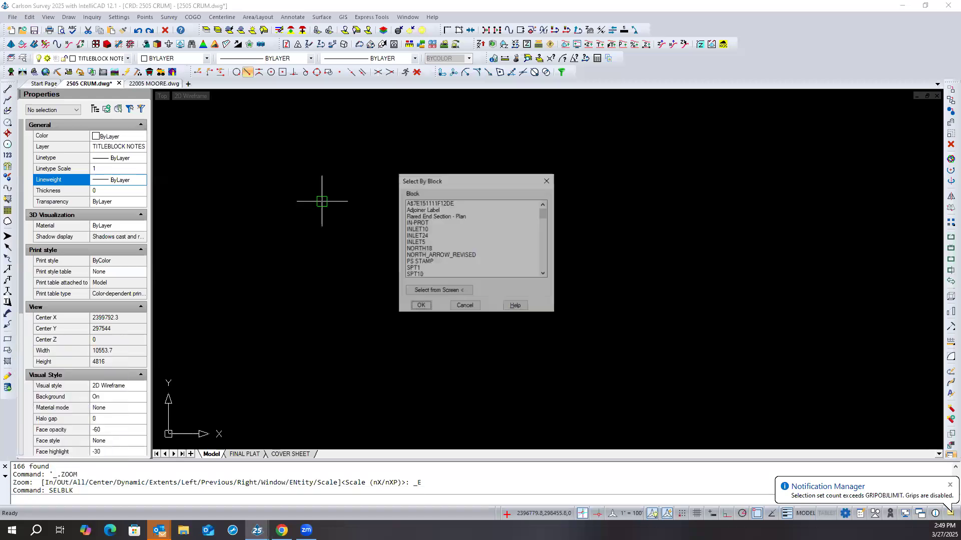
{"action": "key", "text": "Escape"}
{"action": "key", "text": "Escape"}
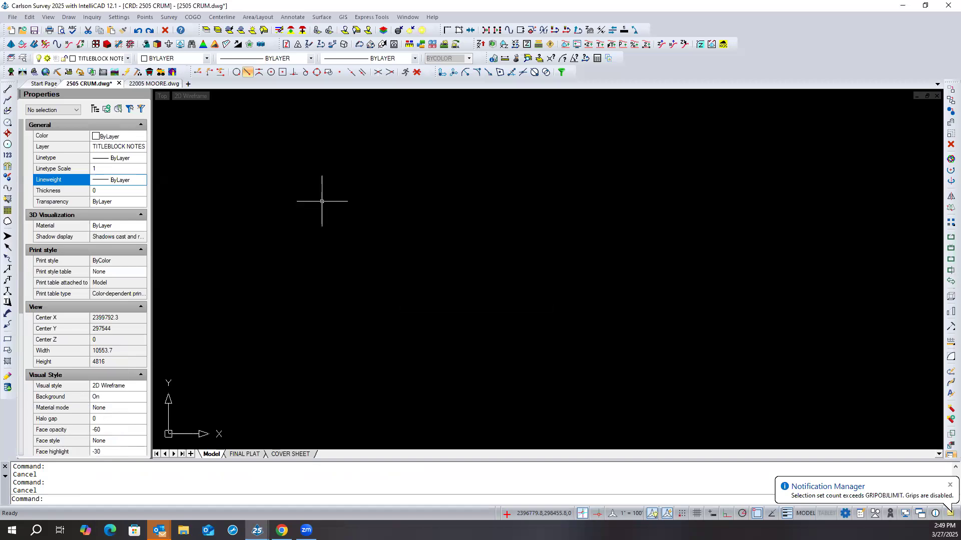
- Check model space for leftover objects by running Select with the all option, leaving nothing selected
{"action": "type", "text": "sel"}
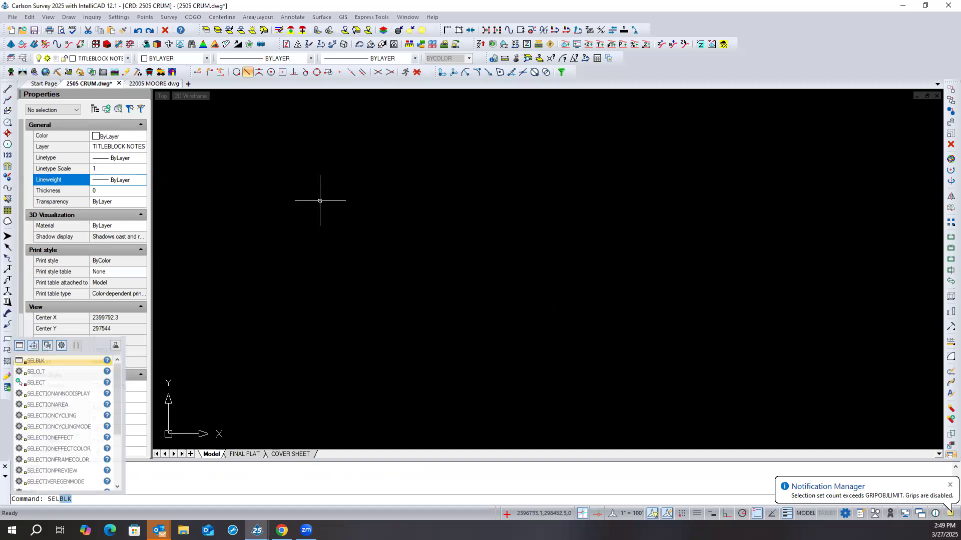
{"action": "type", "text": "ec"}
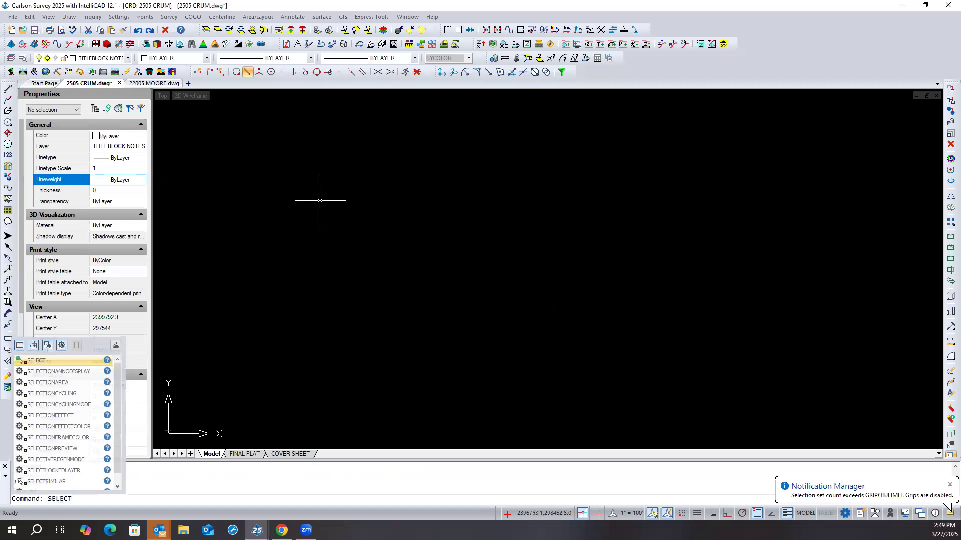
{"action": "key", "text": "Return"}
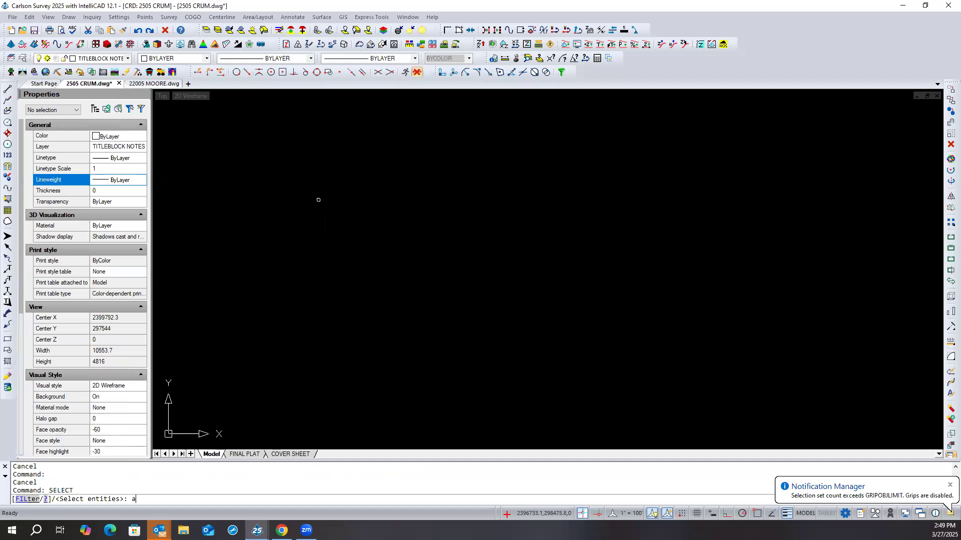
{"action": "key", "text": "Return"}
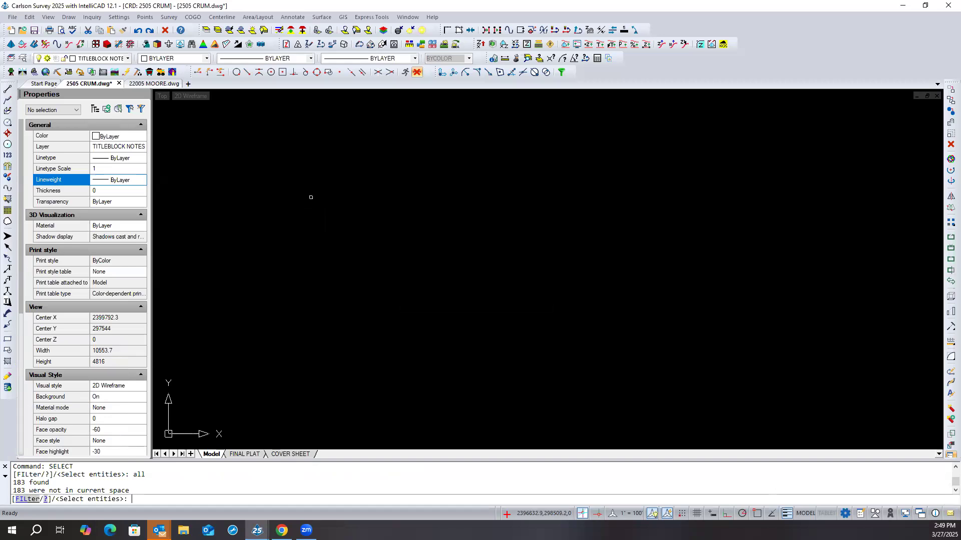
{"action": "key", "text": "Escape"}
{"action": "key", "text": "Escape"}
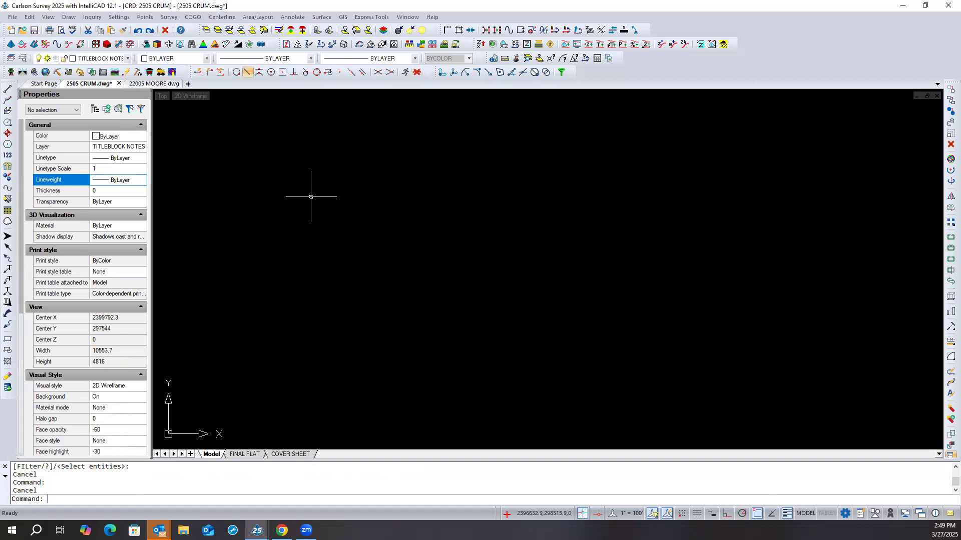
{"action": "scroll", "coordinate": [320, 223], "scroll_direction": "down", "scroll_amount": 1}
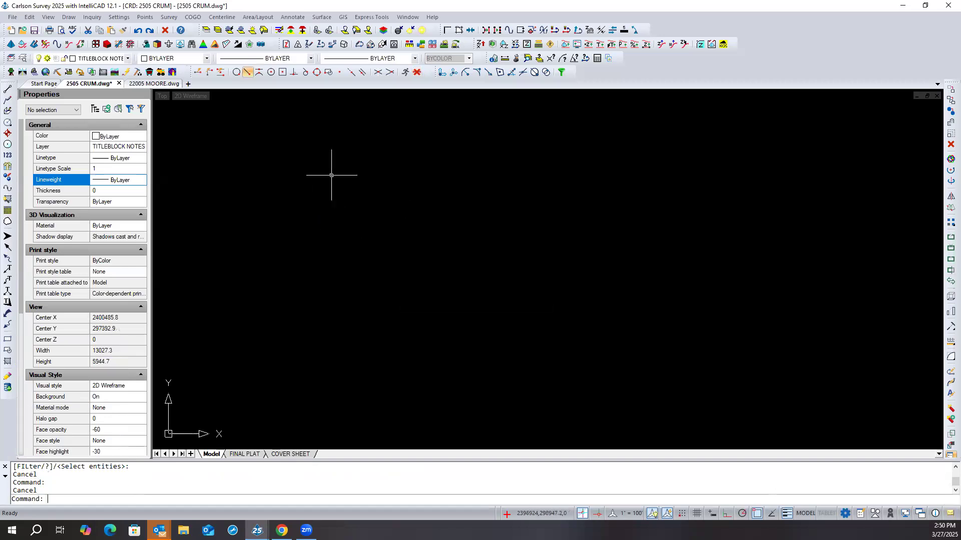
- In the FINAL PLAT layout, move the adjoiner labels from the viewport about 18.3 units horizontally, off the sheet's right edge
{"action": "left_click", "coordinate": [244, 454]}
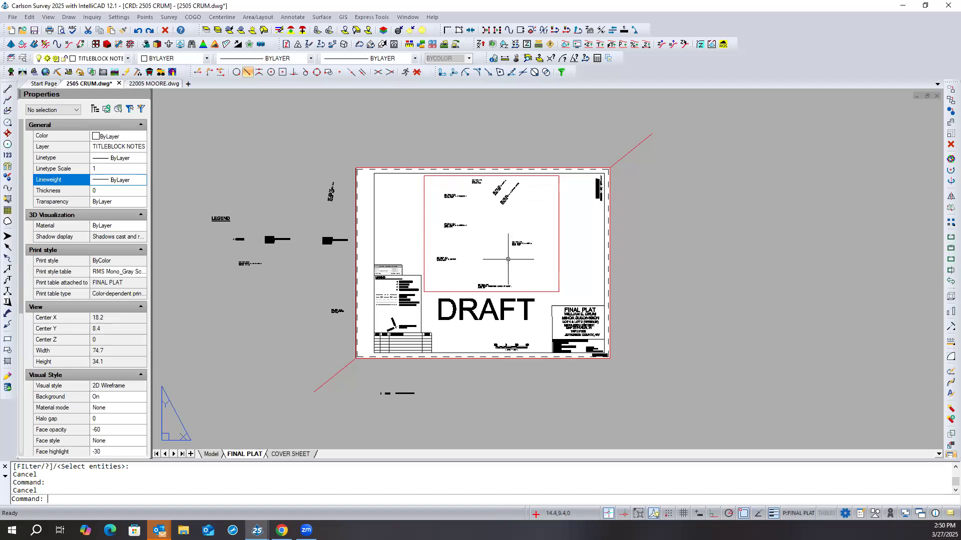
{"action": "scroll", "coordinate": [506, 195], "scroll_direction": "up", "scroll_amount": 4}
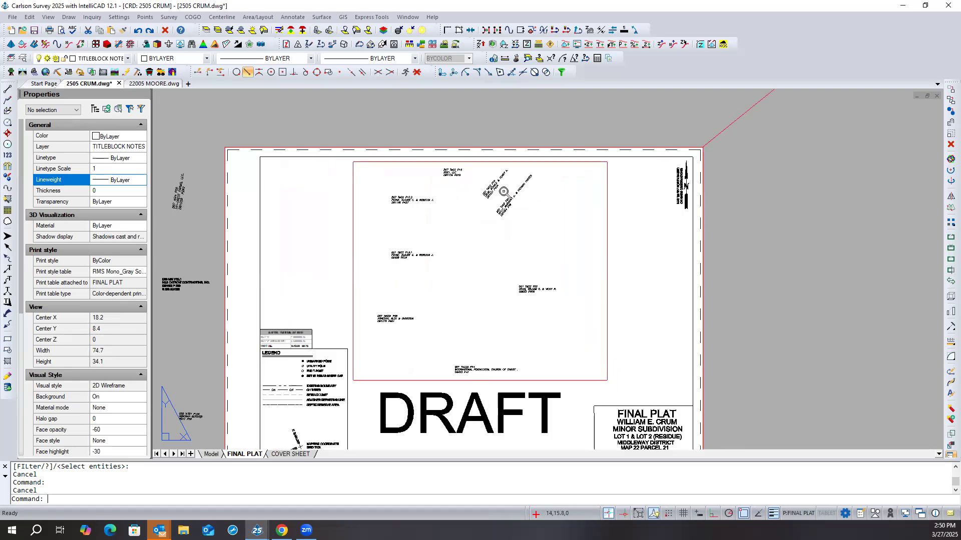
{"action": "scroll", "coordinate": [388, 280], "scroll_direction": "up", "scroll_amount": 2}
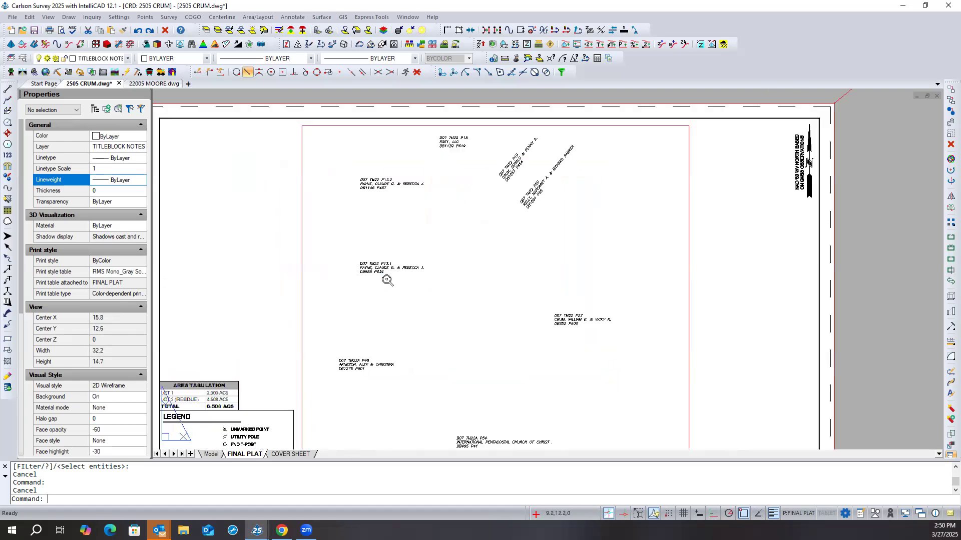
{"action": "scroll", "coordinate": [387, 281], "scroll_direction": "down", "scroll_amount": 3}
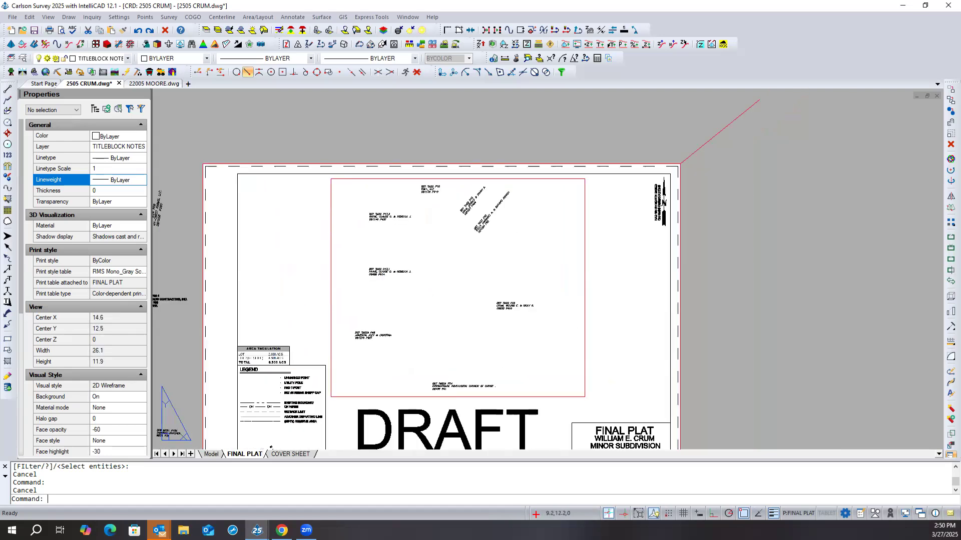
{"action": "left_click", "coordinate": [532, 389]}
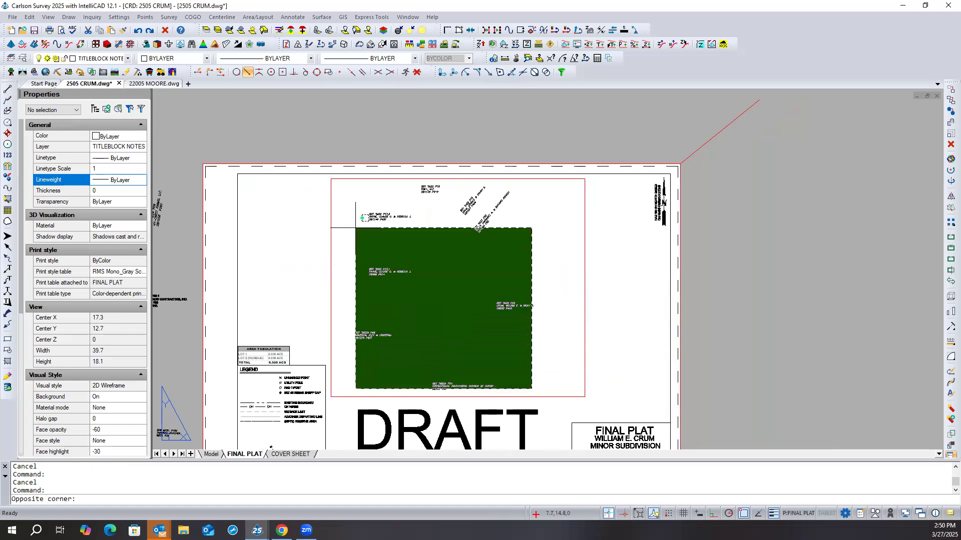
{"action": "left_click", "coordinate": [351, 182]}
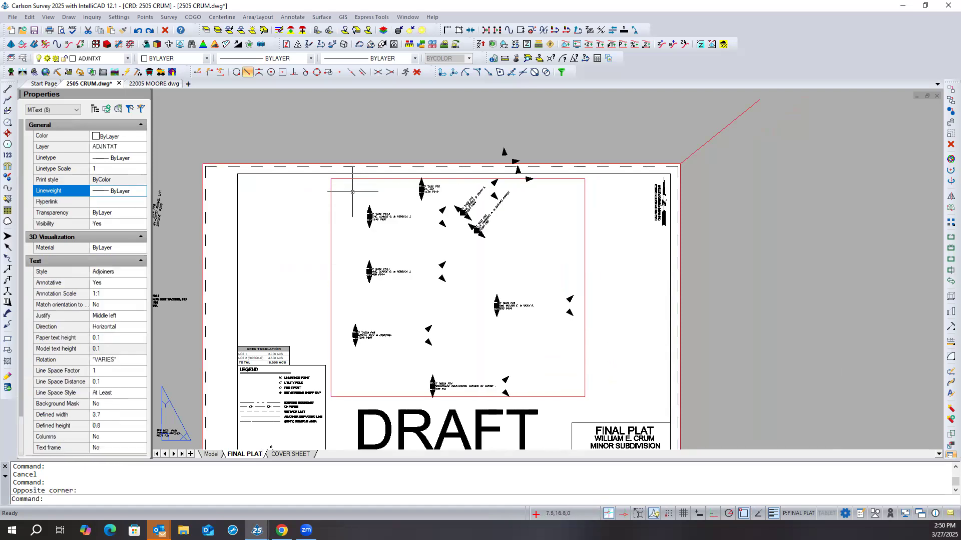
{"action": "right_click", "coordinate": [297, 224]}
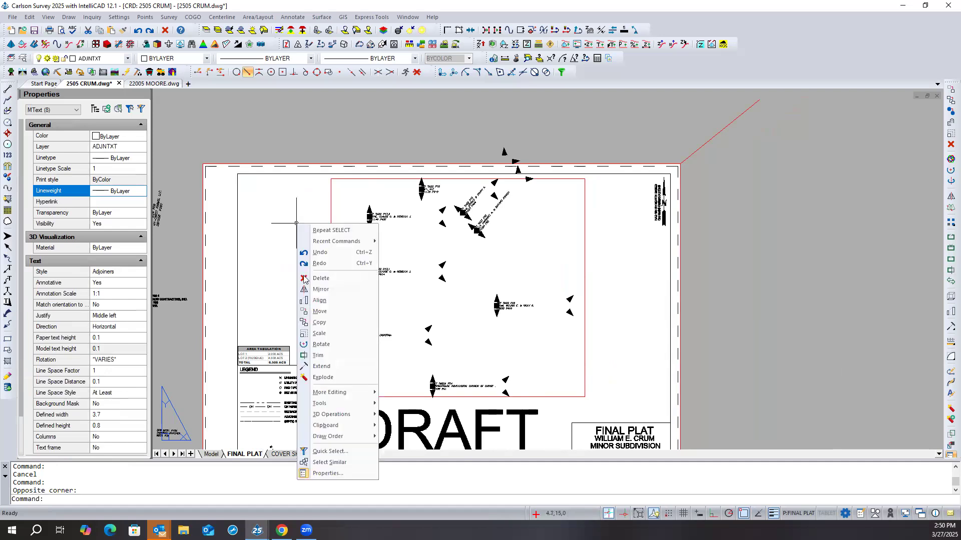
{"action": "left_click", "coordinate": [319, 311]}
{"action": "scroll", "coordinate": [411, 337], "scroll_direction": "down", "scroll_amount": 2}
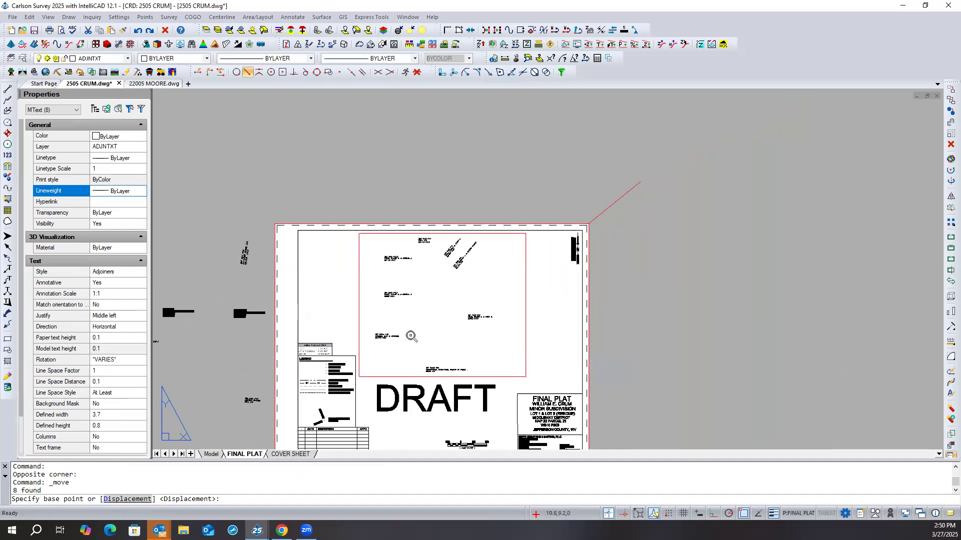
{"action": "left_click", "coordinate": [389, 313]}
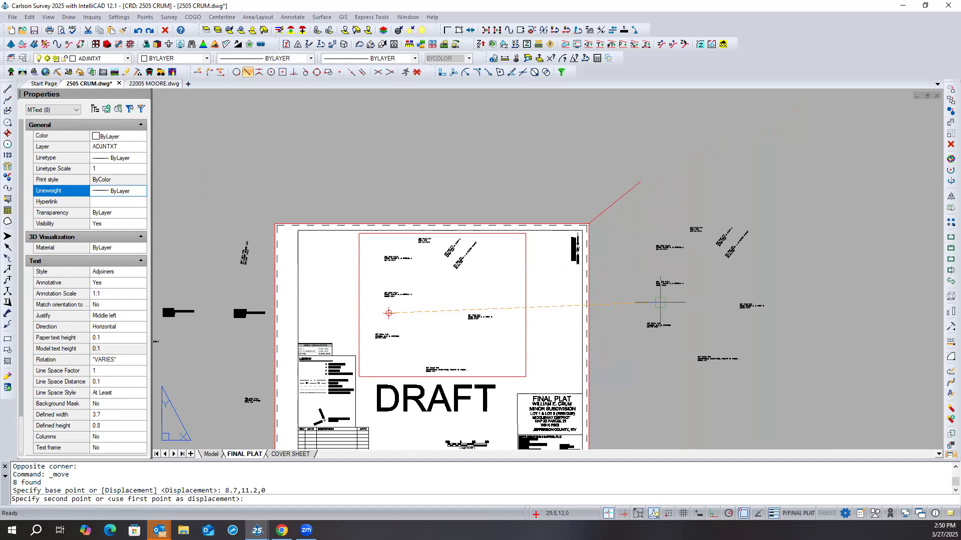
{"action": "left_click", "coordinate": [627, 313]}
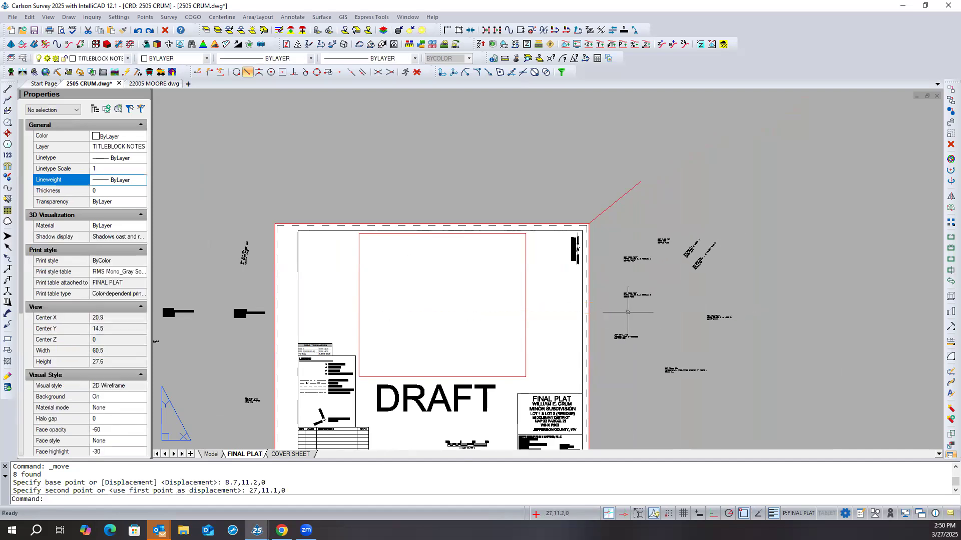
- Examine the cleared FINAL PLAT sheet and the properties of its main viewport, leaving the viewport deselected
{"action": "scroll", "coordinate": [599, 243], "scroll_direction": "up", "scroll_amount": 2}
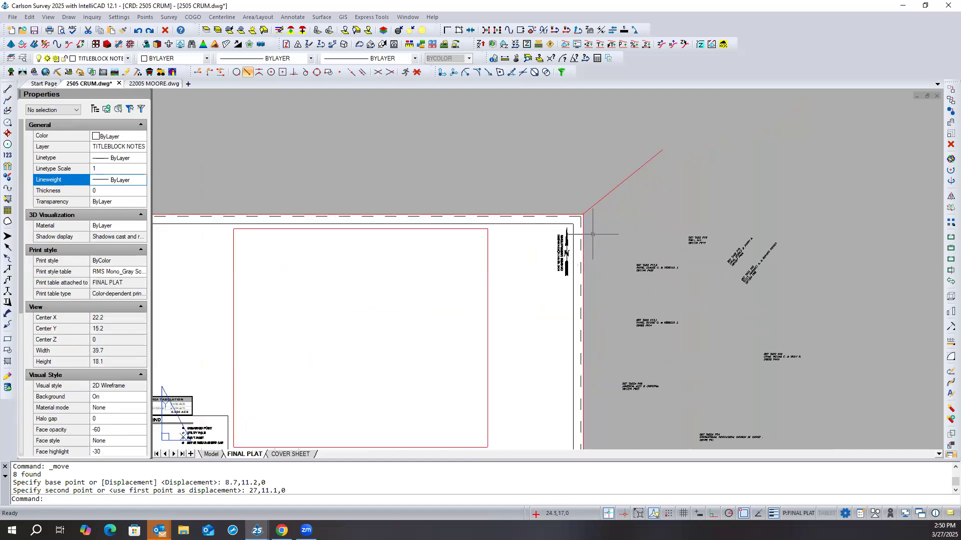
{"action": "scroll", "coordinate": [592, 233], "scroll_direction": "down", "scroll_amount": 1}
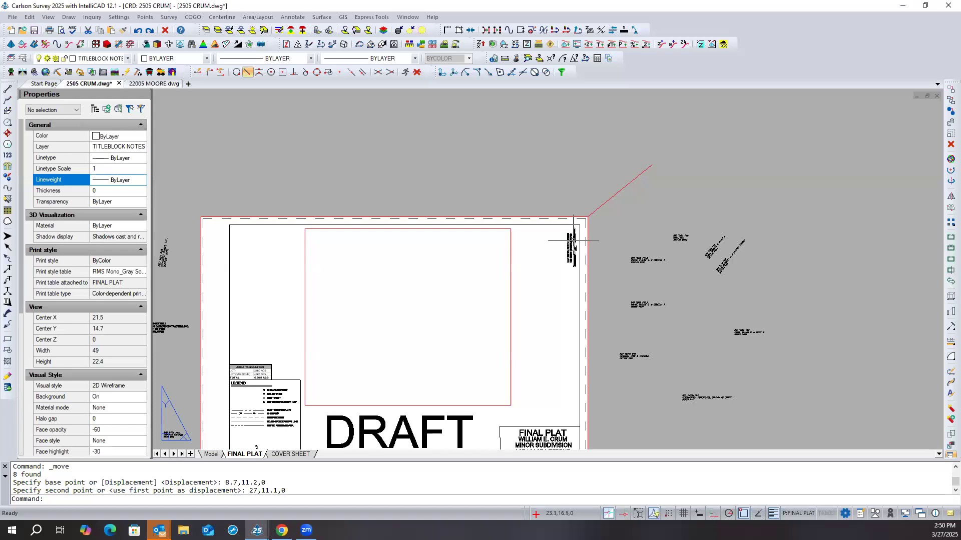
{"action": "scroll", "coordinate": [573, 240], "scroll_direction": "down", "scroll_amount": 1}
{"action": "scroll", "coordinate": [595, 235], "scroll_direction": "down", "scroll_amount": 1}
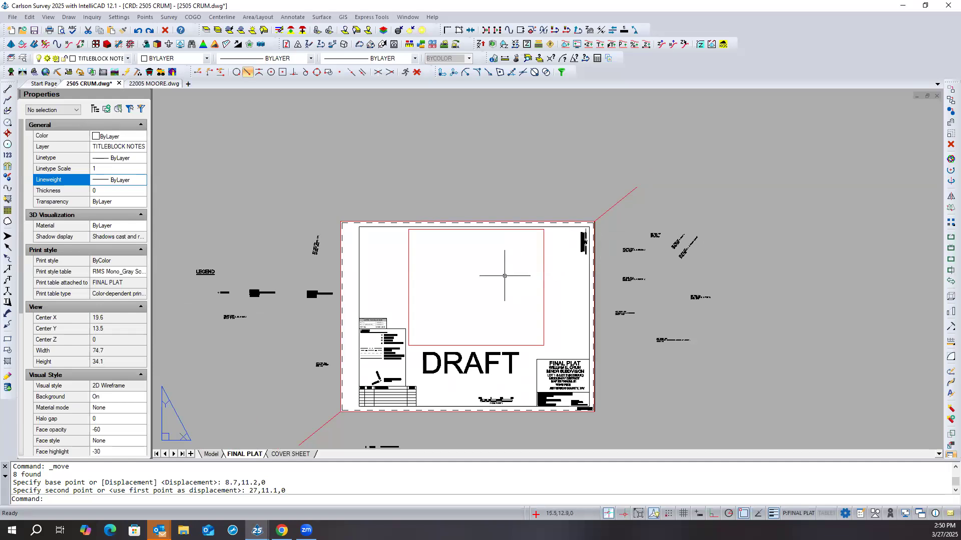
{"action": "left_click", "coordinate": [542, 264]}
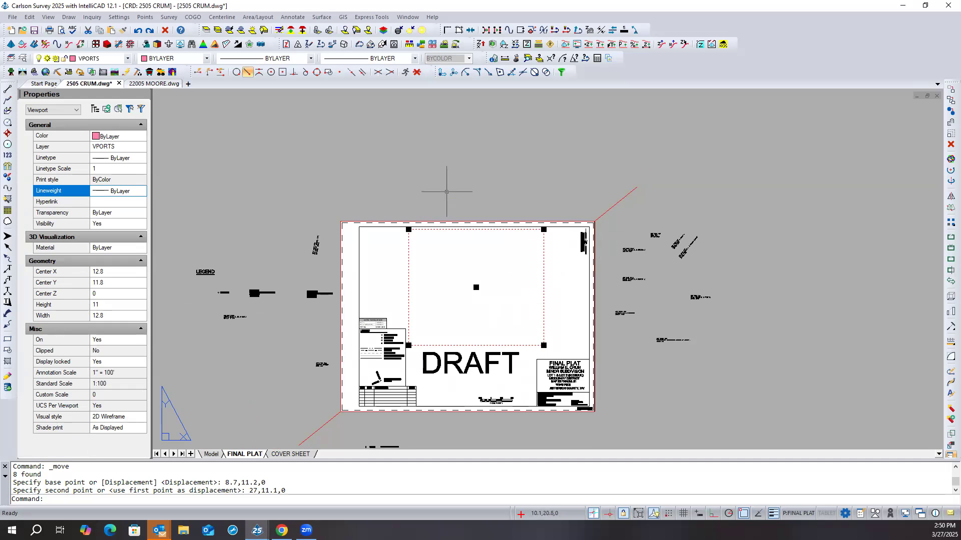
{"action": "key", "text": "Escape"}
{"action": "key", "text": "Escape"}
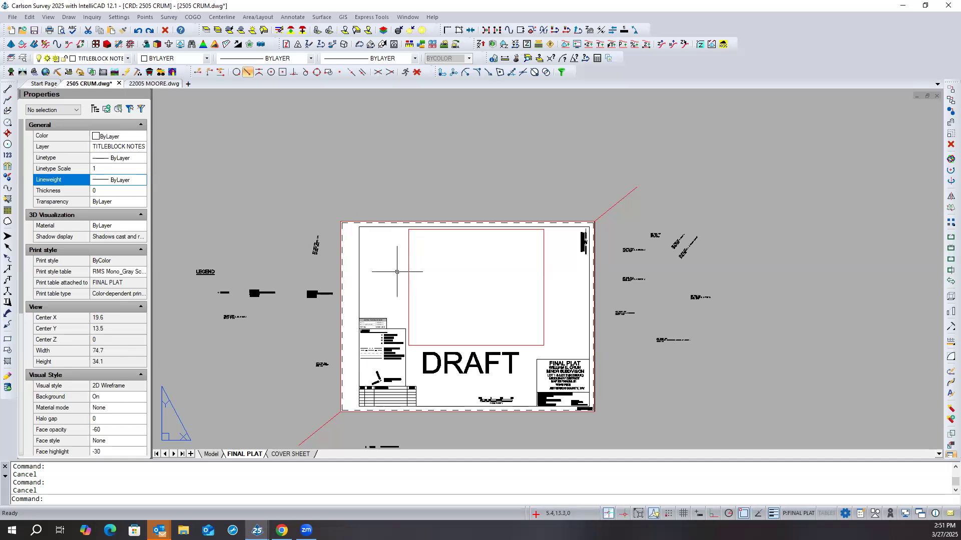
- In the COVER SHEET layout, move the road and SITE labels inside the location map about 2.6 units left, outside its frame
{"action": "left_click", "coordinate": [297, 454]}
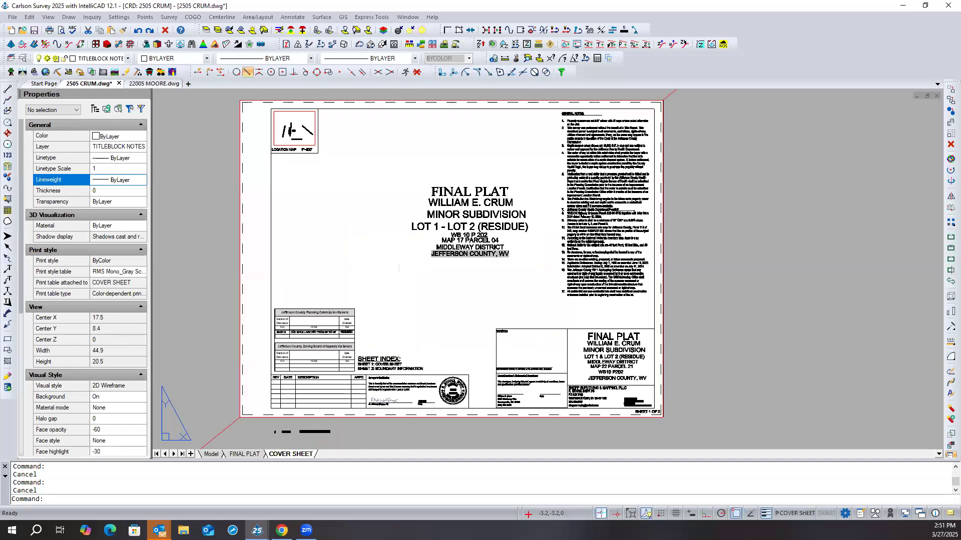
{"action": "scroll", "coordinate": [354, 212], "scroll_direction": "down", "scroll_amount": 1}
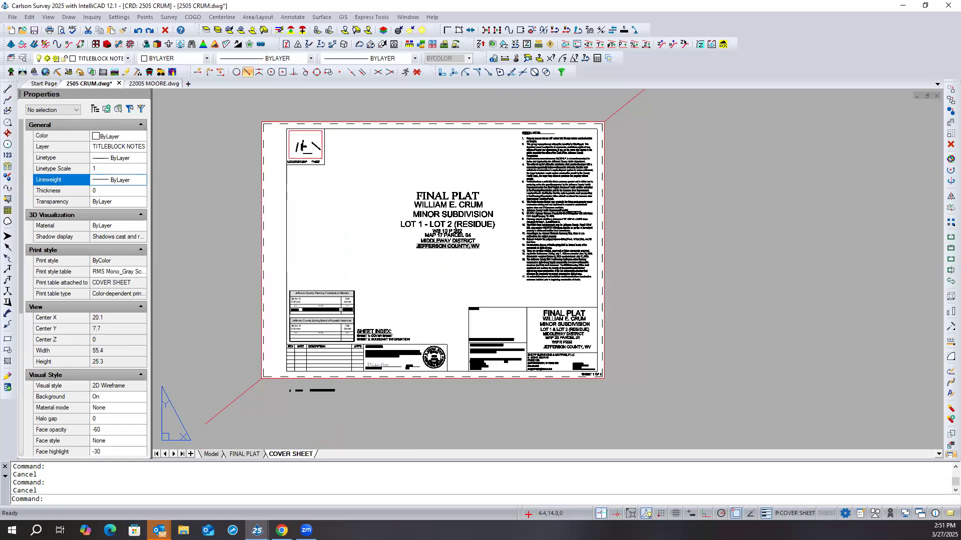
{"action": "scroll", "coordinate": [300, 132], "scroll_direction": "up", "scroll_amount": 3}
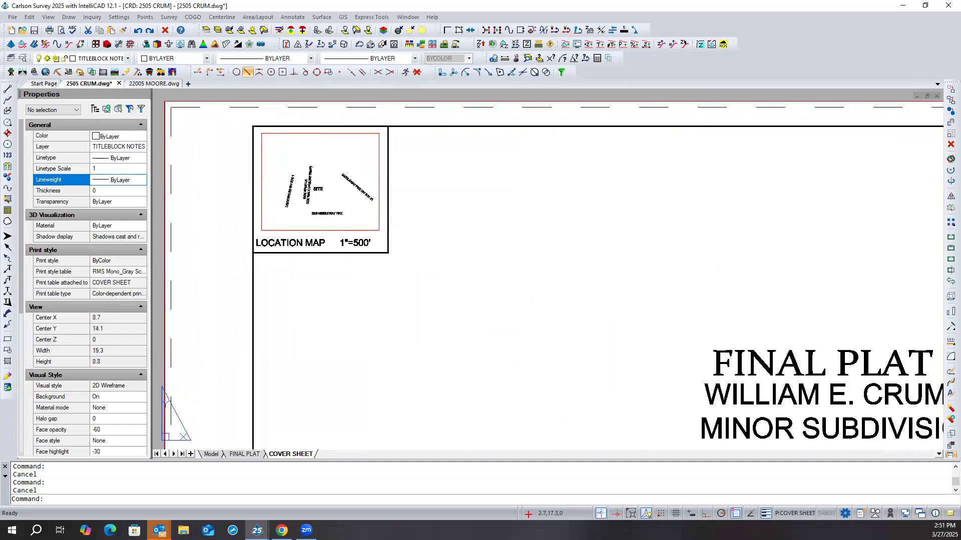
{"action": "left_click", "coordinate": [282, 153]}
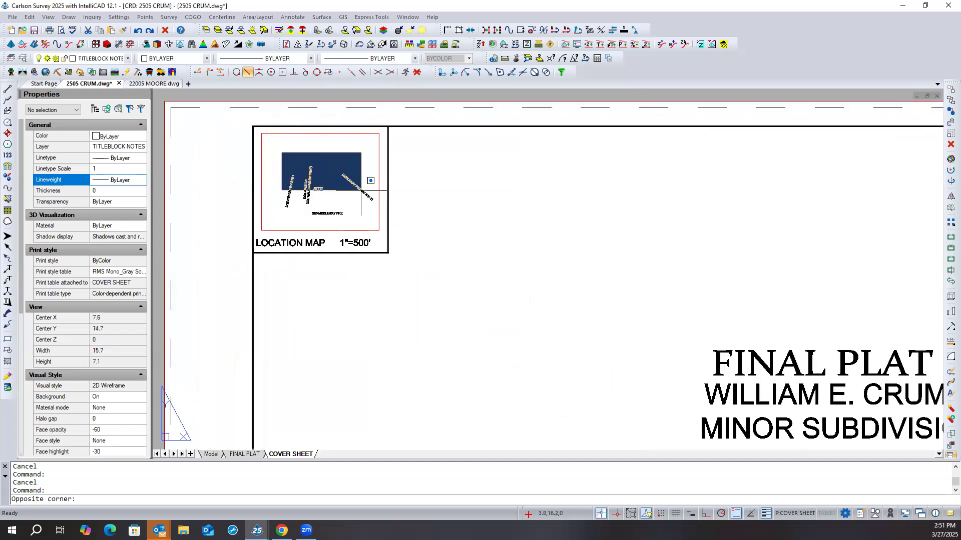
{"action": "left_click", "coordinate": [367, 216]}
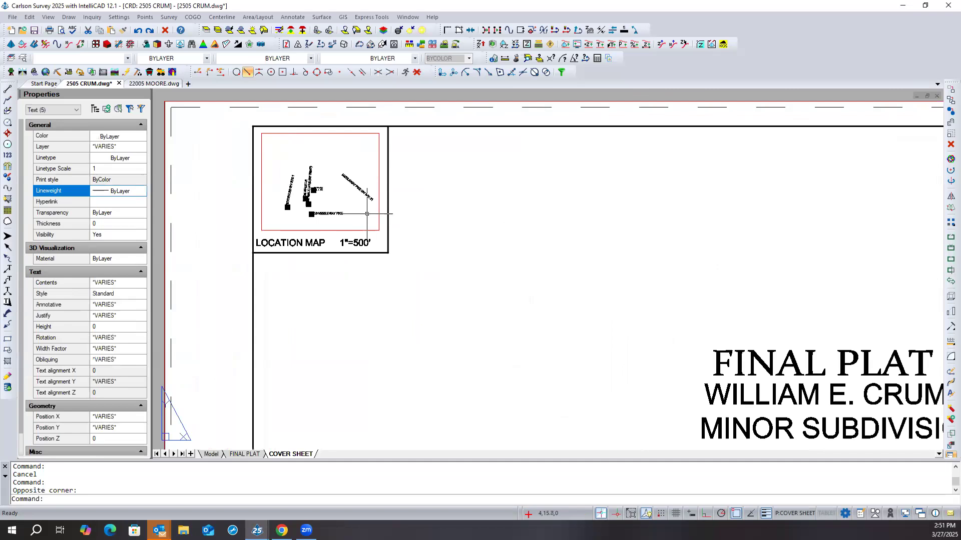
{"action": "right_click", "coordinate": [426, 175]}
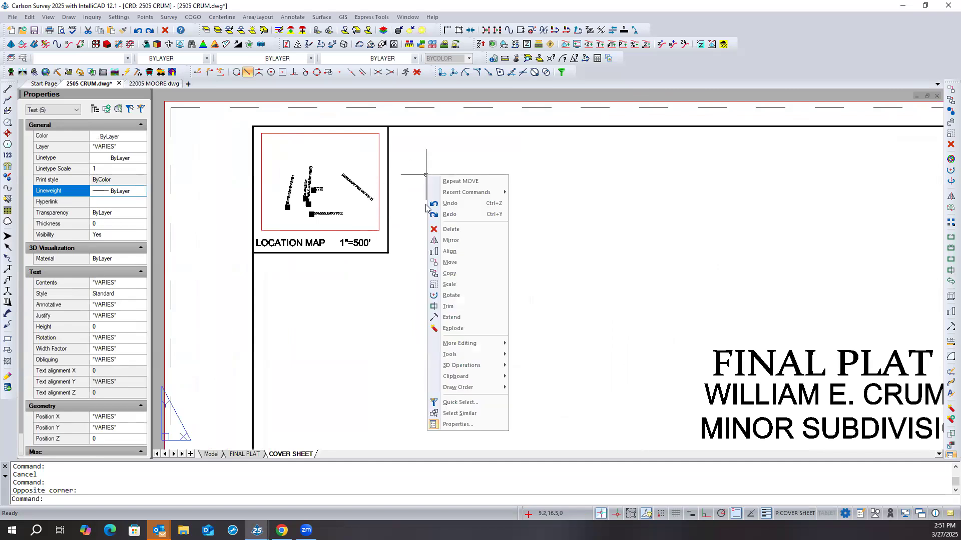
{"action": "left_click", "coordinate": [448, 262]}
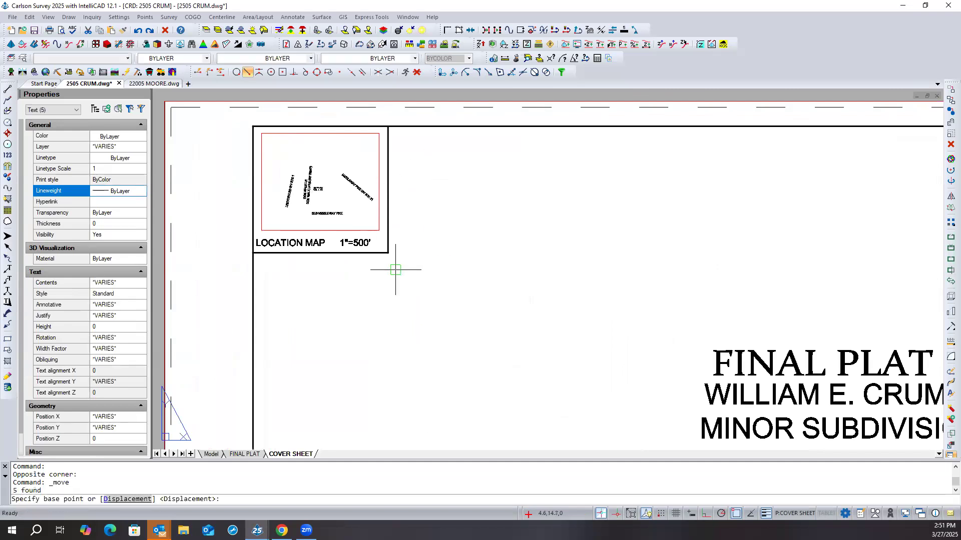
{"action": "left_click", "coordinate": [393, 272]}
{"action": "scroll", "coordinate": [392, 273], "scroll_direction": "down", "scroll_amount": 2}
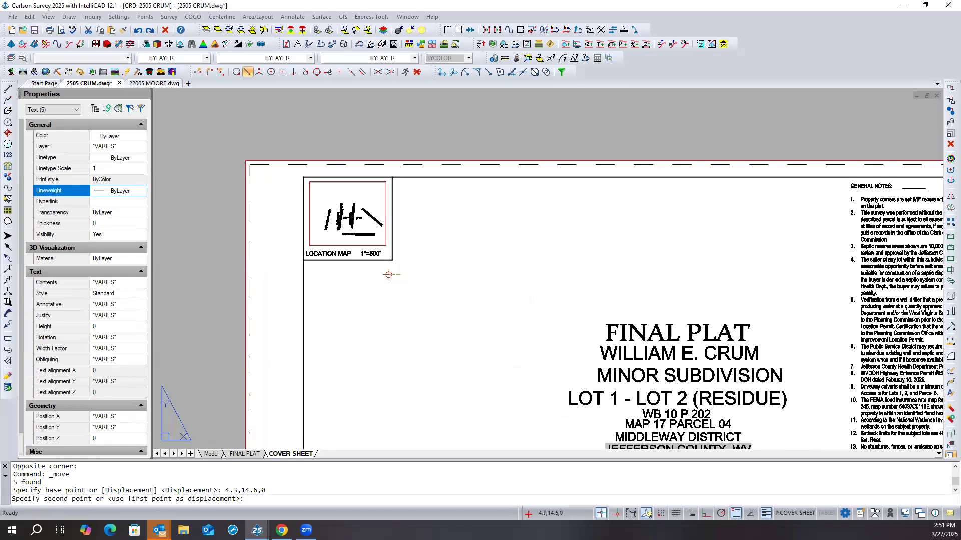
{"action": "left_click", "coordinate": [321, 264]}
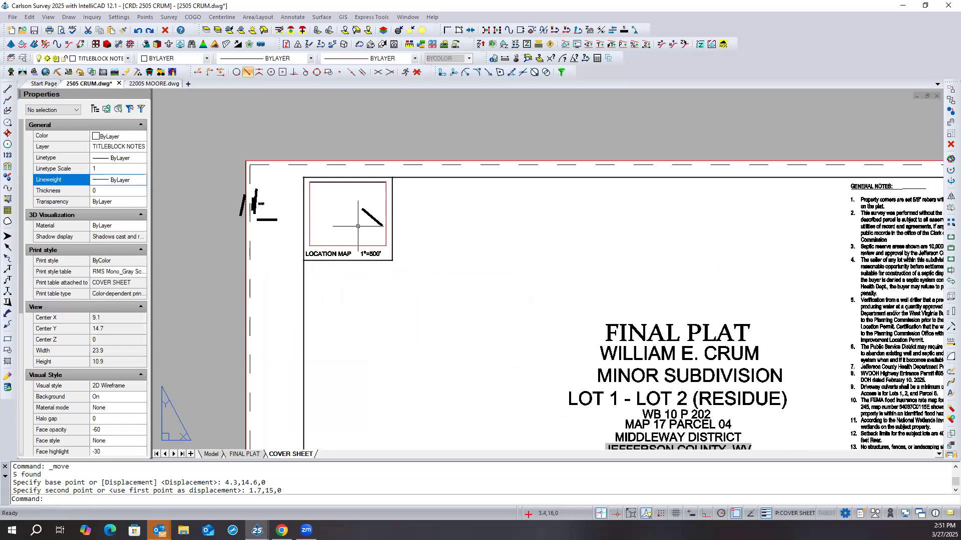
- Try to move the remaining MIDDLEWAY PIKE label out of the location map about 3.9 units left, and undo that move
{"action": "left_click", "coordinate": [373, 218]}
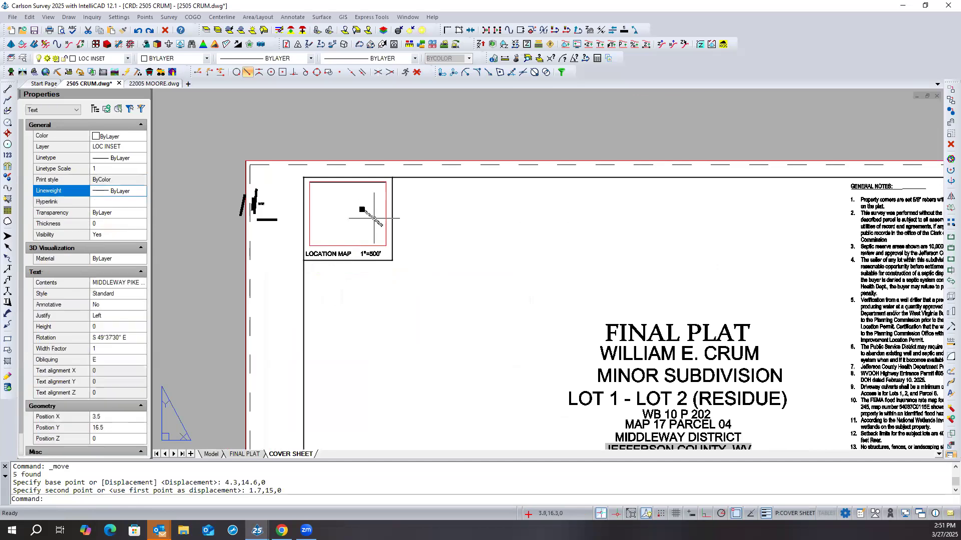
{"action": "right_click", "coordinate": [374, 218]}
{"action": "left_click", "coordinate": [414, 322]}
{"action": "left_click", "coordinate": [430, 271]}
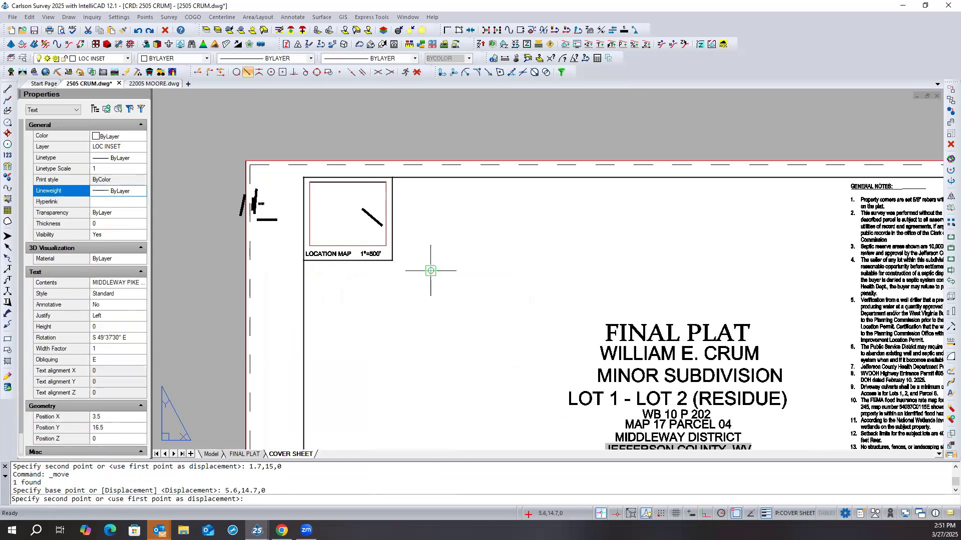
{"action": "left_click", "coordinate": [339, 256]}
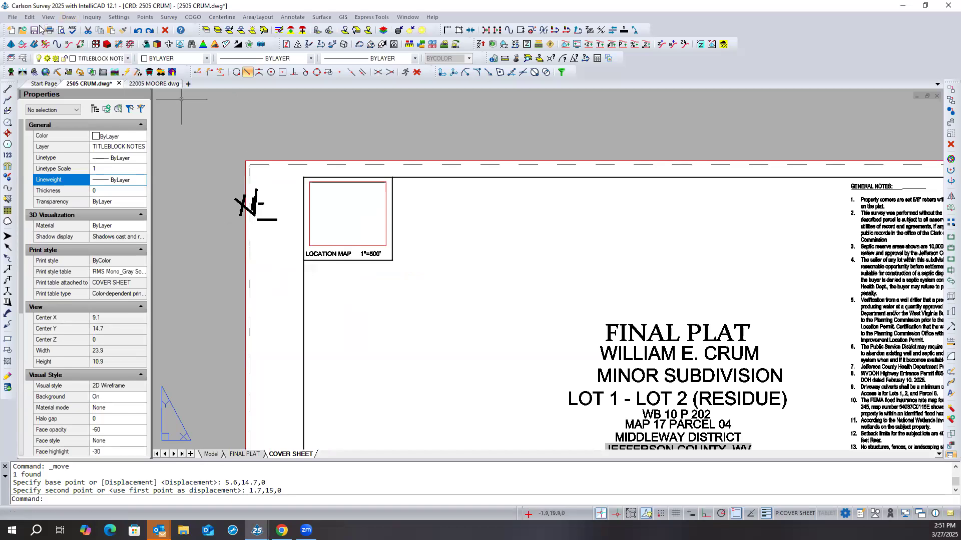
{"action": "left_click", "coordinate": [138, 33]}
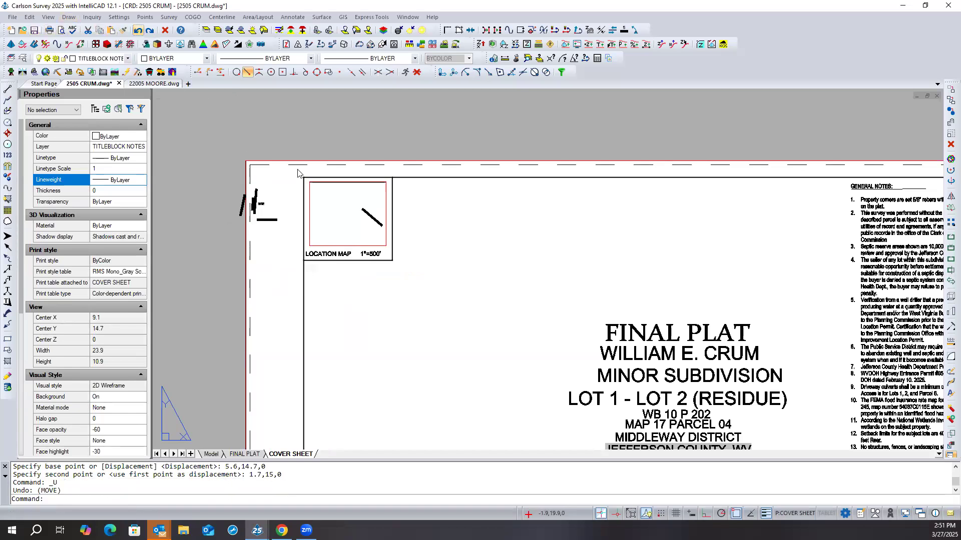
- Move the MIDDLEWAY PIKE label about 2.6 units left, out of the location map and beside the other road labels
{"action": "left_click", "coordinate": [366, 212]}
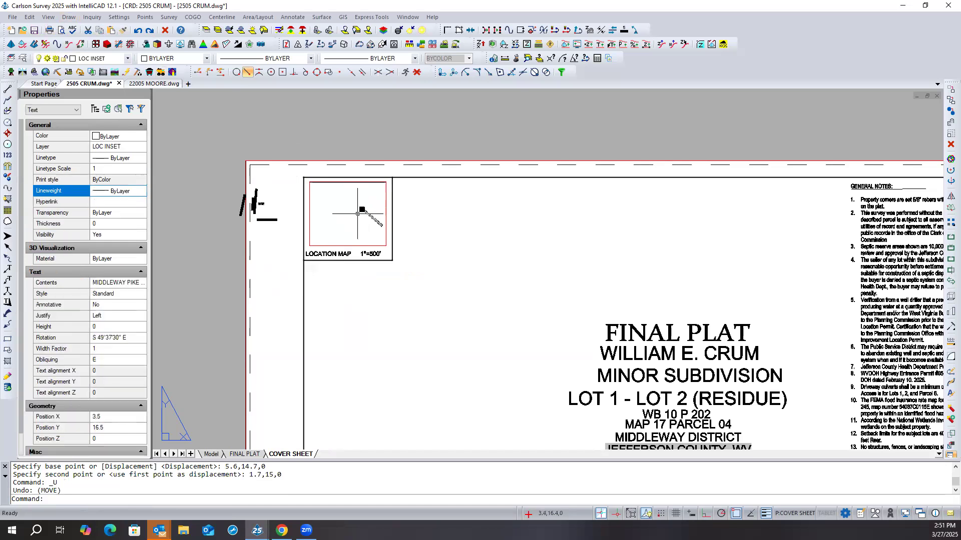
{"action": "right_click", "coordinate": [355, 221]}
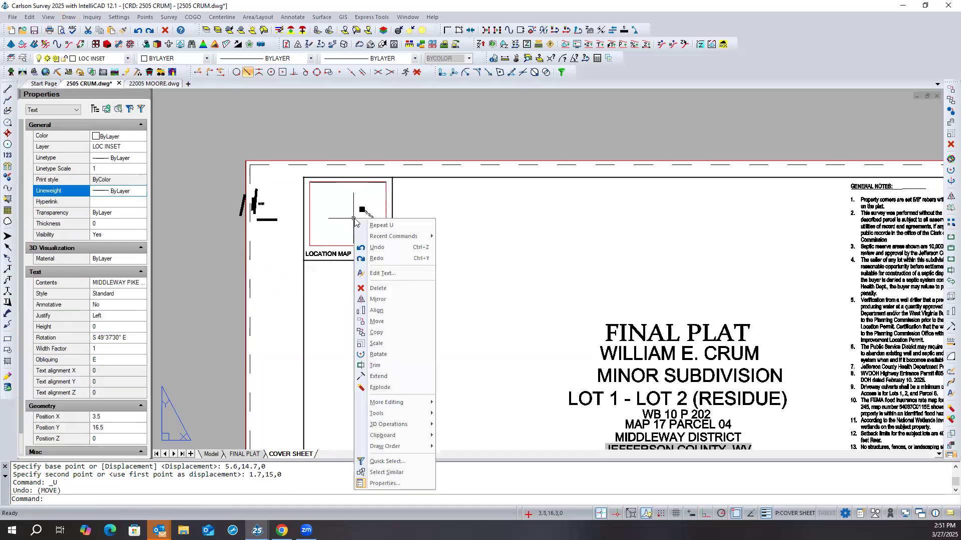
{"action": "left_click", "coordinate": [376, 321]}
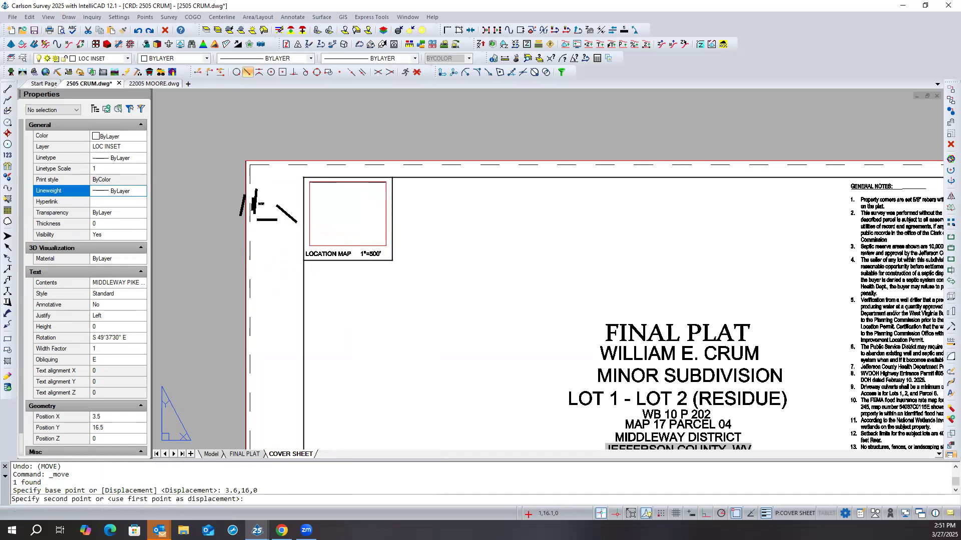
{"action": "left_click", "coordinate": [280, 224]}
{"action": "scroll", "coordinate": [281, 233], "scroll_direction": "up", "scroll_amount": 1}
{"action": "scroll", "coordinate": [281, 233], "scroll_direction": "up", "scroll_amount": 1}
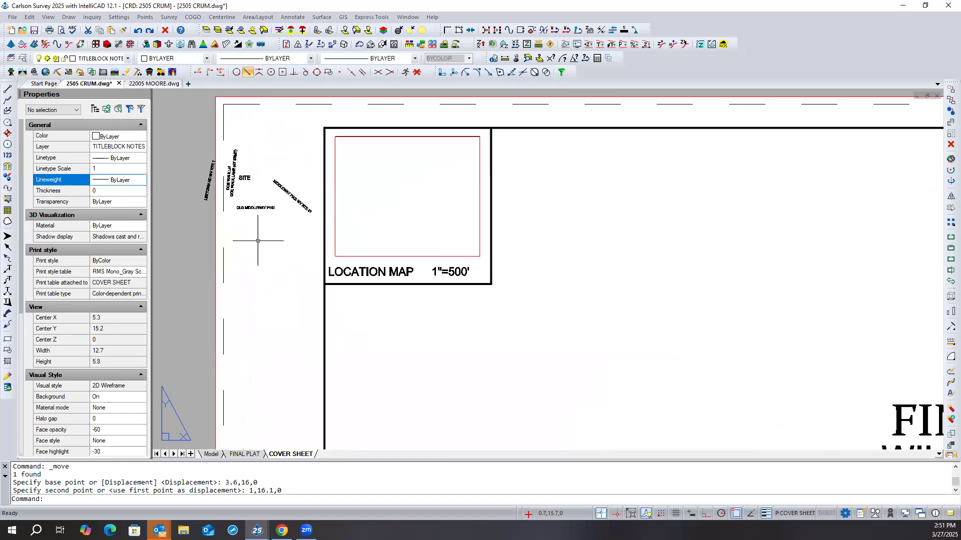
- Change the scale text beside LOCATION MAP to the placeholder 1"=xxx' and finish text editing
{"action": "scroll", "coordinate": [256, 241], "scroll_direction": "down", "scroll_amount": 1}
{"action": "double_click", "coordinate": [415, 266]}
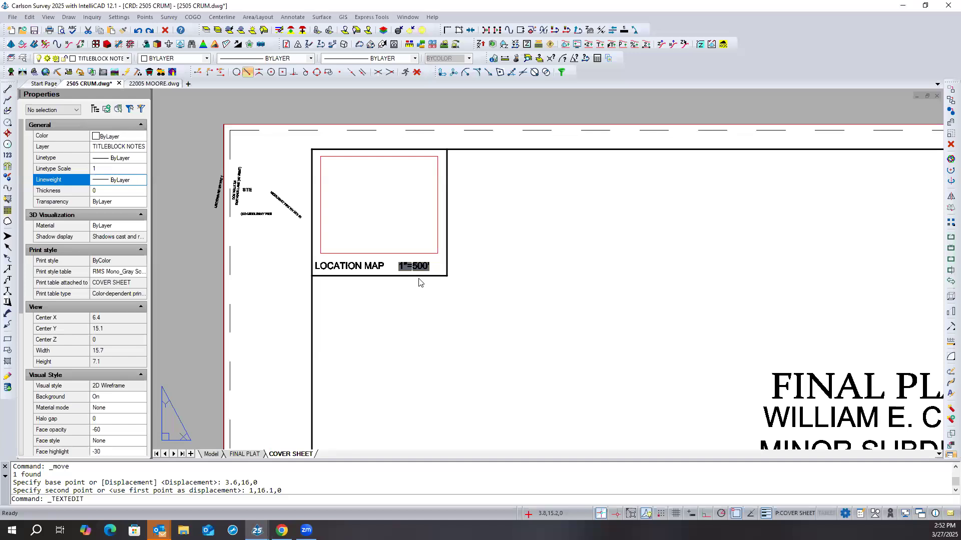
{"action": "key", "text": "shift+Left"}
{"action": "key", "text": "shift+Left"}
{"action": "key", "text": "shift+Left"}
{"action": "type", "text": "xxx"}
{"action": "left_click", "coordinate": [426, 297]}
{"action": "scroll", "coordinate": [429, 265], "scroll_direction": "up", "scroll_amount": 3}
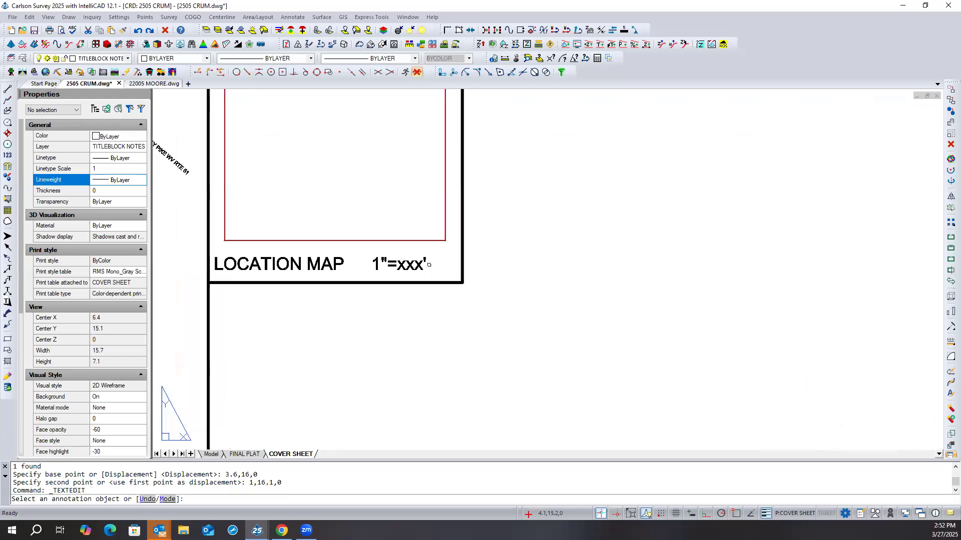
{"action": "scroll", "coordinate": [413, 302], "scroll_direction": "down", "scroll_amount": 1}
{"action": "key", "text": "Return"}
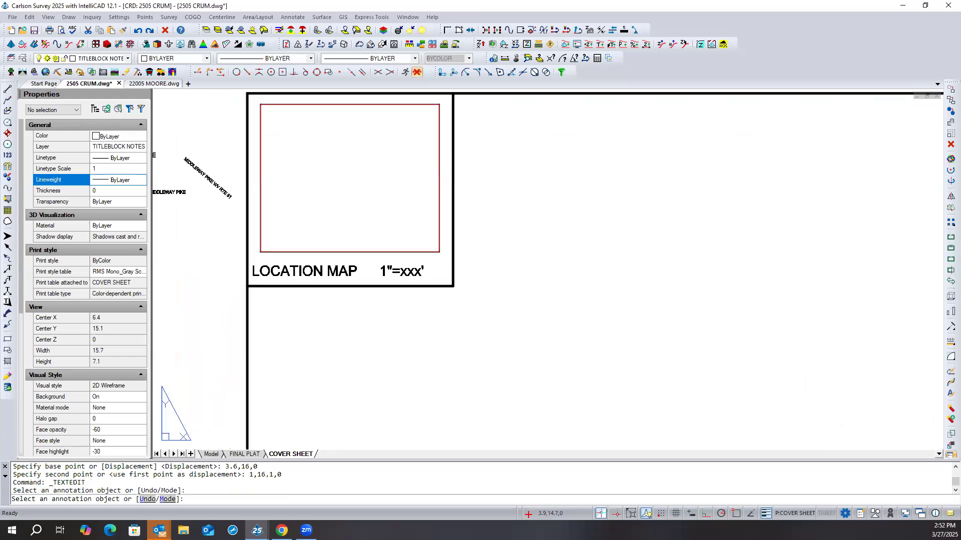
- In general note 8 on the cover sheet, replace the WVDOH Highway Entrance Permit number with the placeholder ---
{"action": "middle_click_drag", "start_coordinate": [655, 338], "coordinate": [232, 297]}
{"action": "scroll", "coordinate": [232, 297], "scroll_direction": "up", "scroll_amount": 1}
{"action": "scroll", "coordinate": [395, 296], "scroll_direction": "down", "scroll_amount": 1}
{"action": "scroll", "coordinate": [395, 296], "scroll_direction": "down", "scroll_amount": 3}
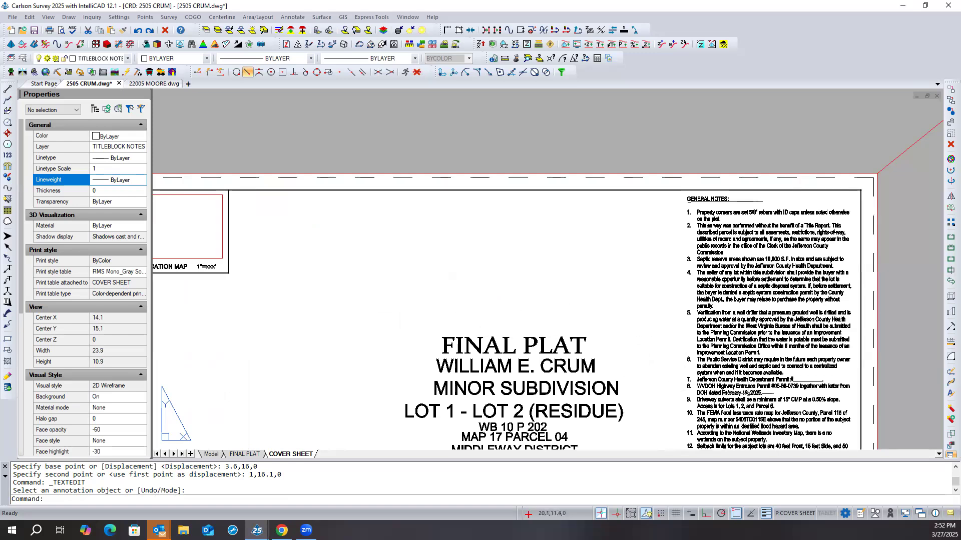
{"action": "scroll", "coordinate": [756, 388], "scroll_direction": "up", "scroll_amount": 3}
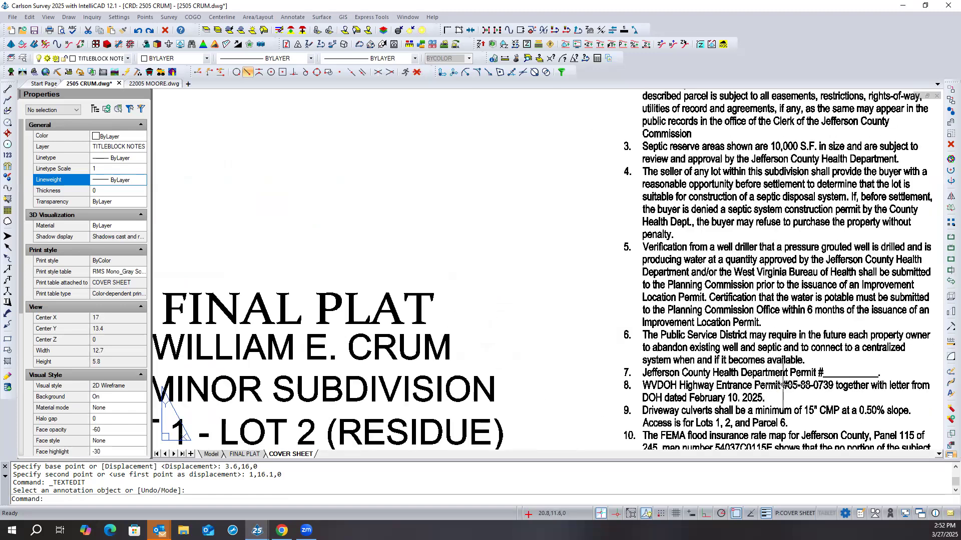
{"action": "left_click", "coordinate": [783, 385]}
{"action": "double_click", "coordinate": [783, 385]}
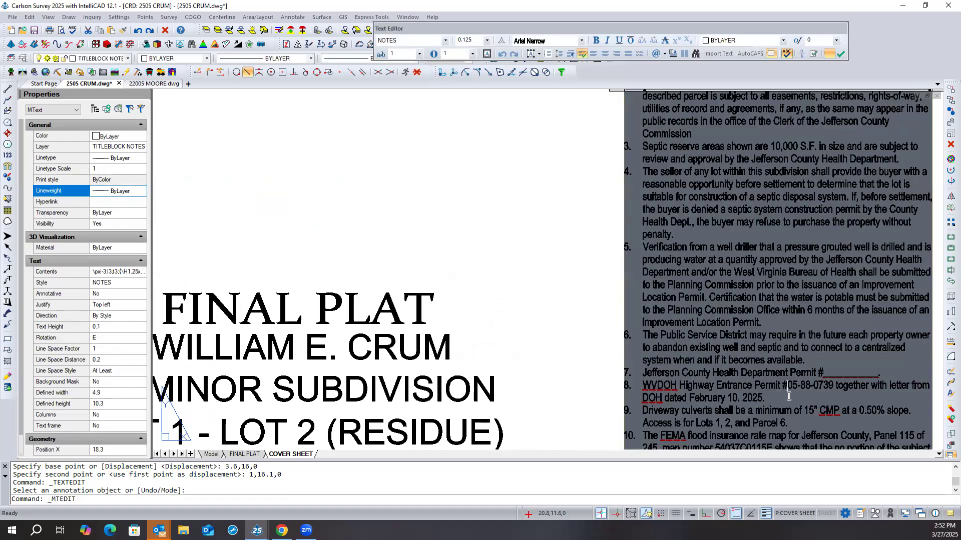
{"action": "key", "text": "BackSpace"}
{"action": "key", "text": "BackSpace"}
{"action": "key", "text": "BackSpace"}
{"action": "key", "text": "BackSpace"}
{"action": "key", "text": "BackSpace"}
{"action": "key", "text": "BackSpace"}
{"action": "key", "text": "BackSpace"}
{"action": "key", "text": "BackSpace"}
{"action": "key", "text": "BackSpace"}
{"action": "key", "text": "BackSpace"}
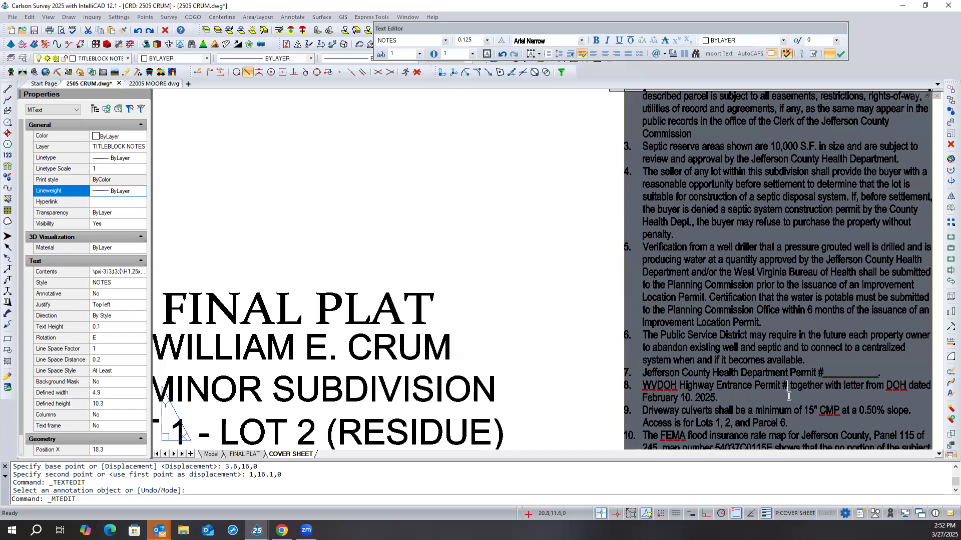
{"action": "type", "text": "---"}
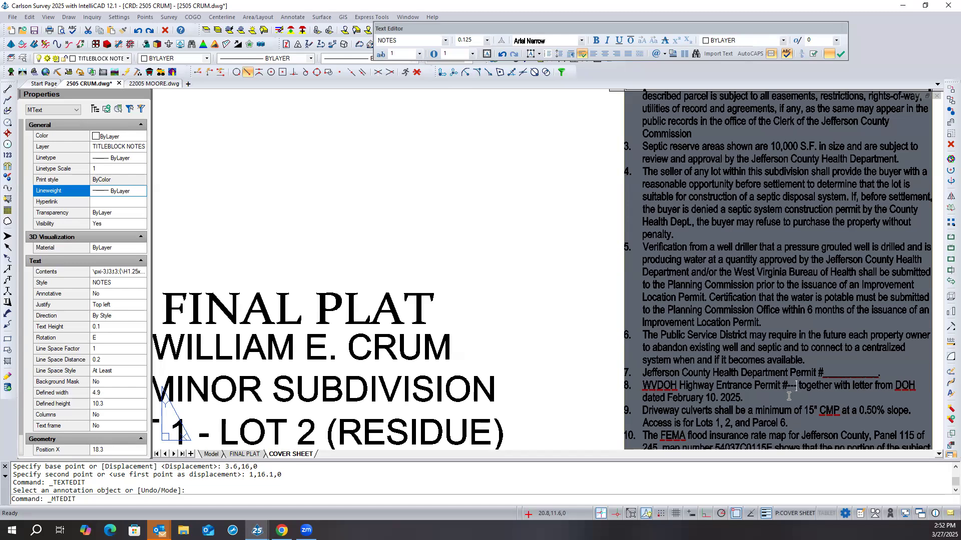
- Delete the rest of note 8 after the permit placeholder, including the DOH letter reference and its date
{"action": "key", "text": "Delete"}
{"action": "key", "text": "Delete"}
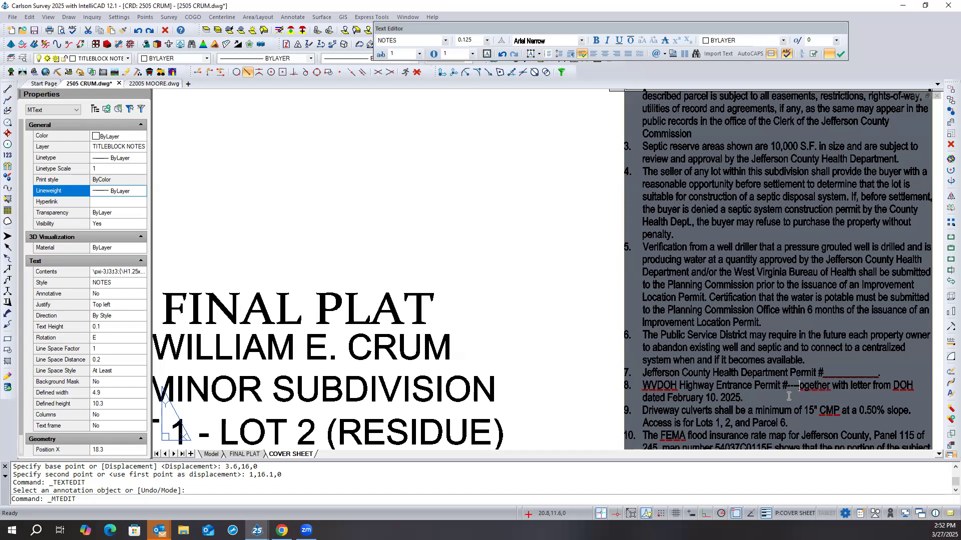
{"action": "type", "text": "t"}
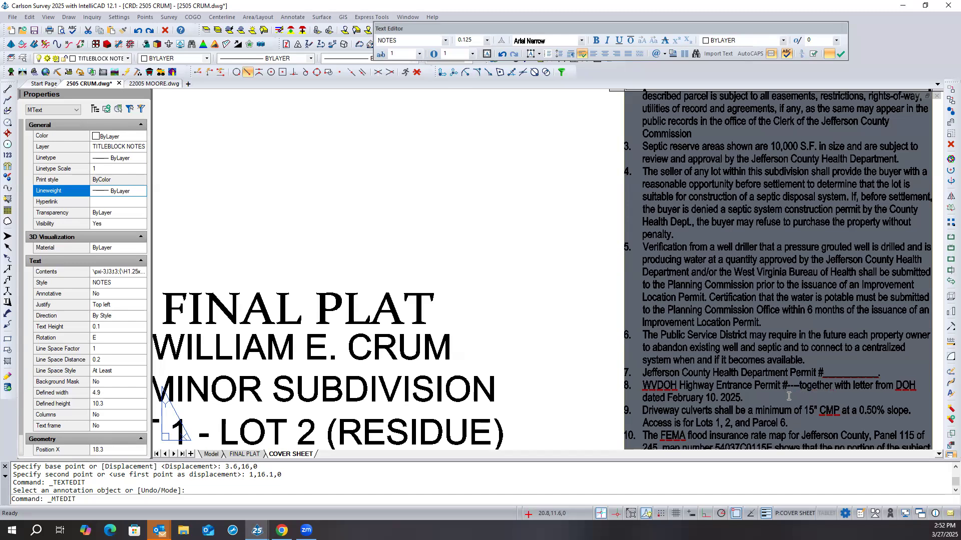
{"action": "key", "text": "Delete"}
{"action": "key", "text": "BackSpace"}
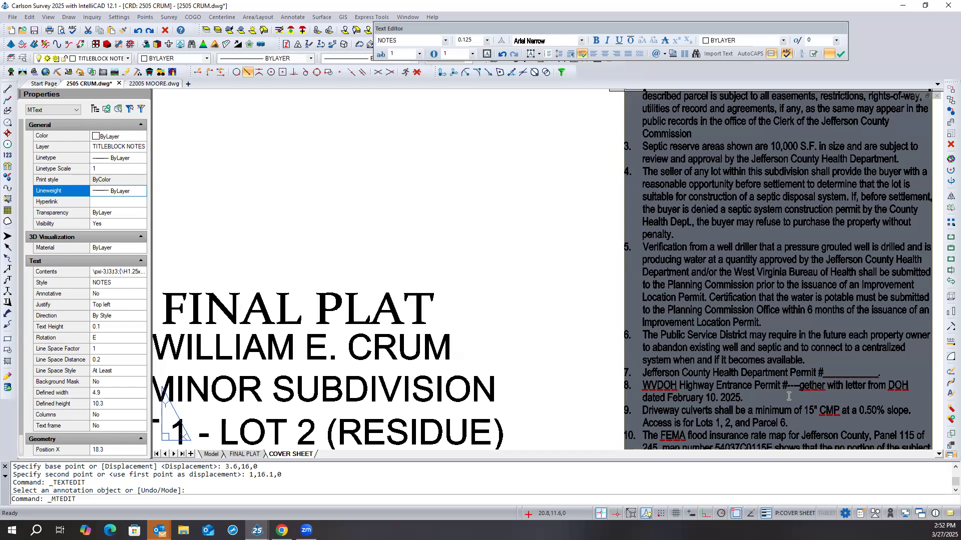
{"action": "key", "text": "Delete"}
{"action": "key", "text": "Delete"}
{"action": "key", "text": "Delete"}
{"action": "key", "text": "Delete"}
{"action": "key", "text": "Delete"}
{"action": "key", "text": "Delete"}
{"action": "key", "text": "Delete"}
{"action": "key", "text": "Delete"}
{"action": "key", "text": "Delete"}
{"action": "key", "text": "Delete"}
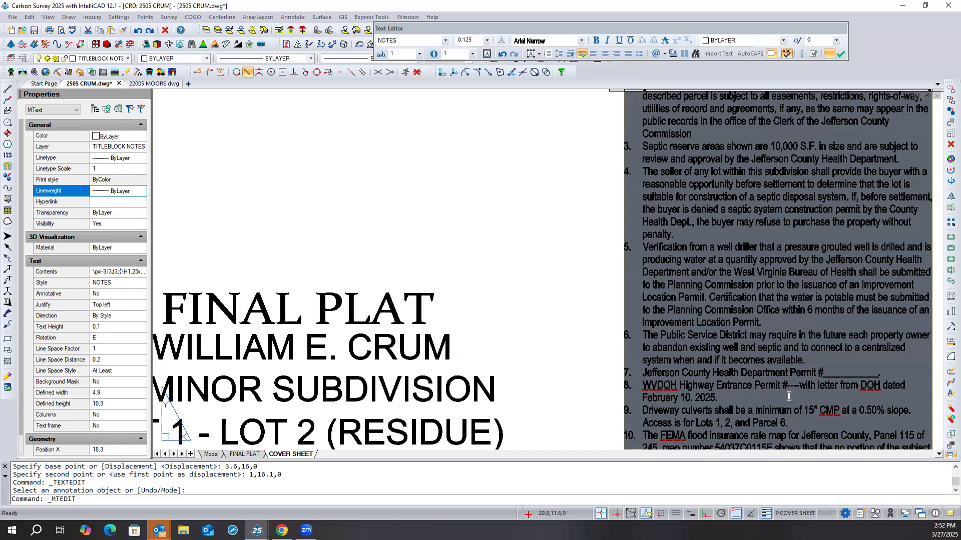
{"action": "key", "text": "Delete"}
{"action": "key", "text": "Delete"}
{"action": "key", "text": "Delete"}
{"action": "key", "text": "Delete"}
{"action": "key", "text": "Delete"}
{"action": "key", "text": "Delete"}
{"action": "key", "text": "Delete"}
{"action": "key", "text": "Delete"}
{"action": "key", "text": "Delete"}
{"action": "key", "text": "Delete"}
{"action": "key", "text": "Delete"}
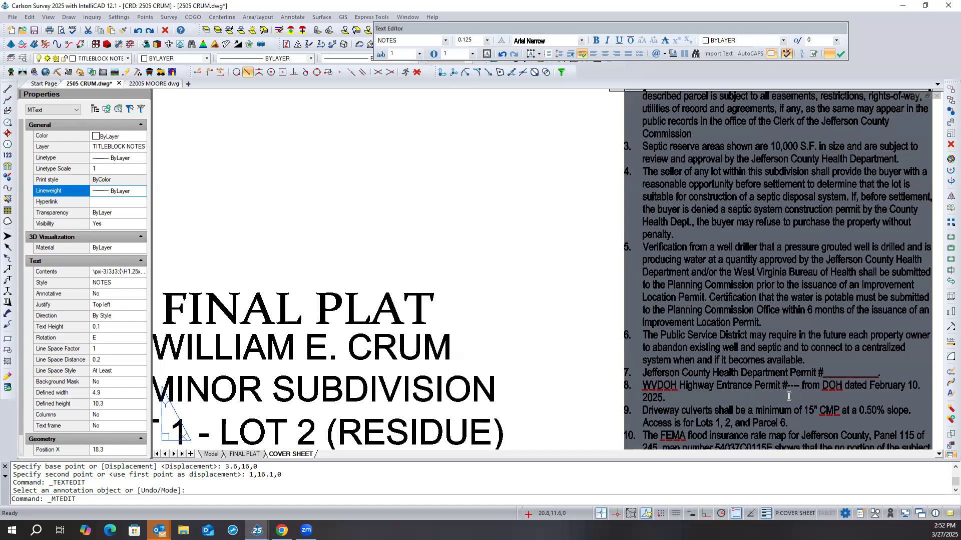
{"action": "key", "text": "Delete"}
{"action": "key", "text": "Delete"}
{"action": "key", "text": "Delete"}
{"action": "key", "text": "Delete"}
{"action": "key", "text": "Delete"}
{"action": "key", "text": "Delete"}
{"action": "key", "text": "Delete"}
{"action": "key", "text": "Delete"}
{"action": "key", "text": "Delete"}
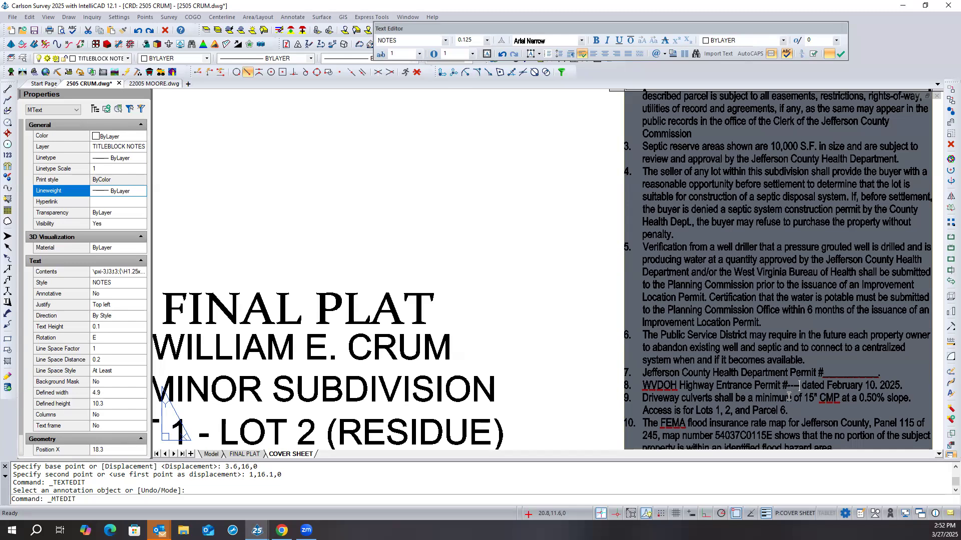
{"action": "key", "text": "Delete"}
{"action": "key", "text": "Delete"}
{"action": "key", "text": "Delete"}
{"action": "key", "text": "Delete"}
{"action": "key", "text": "Delete"}
{"action": "key", "text": "Delete"}
{"action": "key", "text": "Delete"}
{"action": "key", "text": "Delete"}
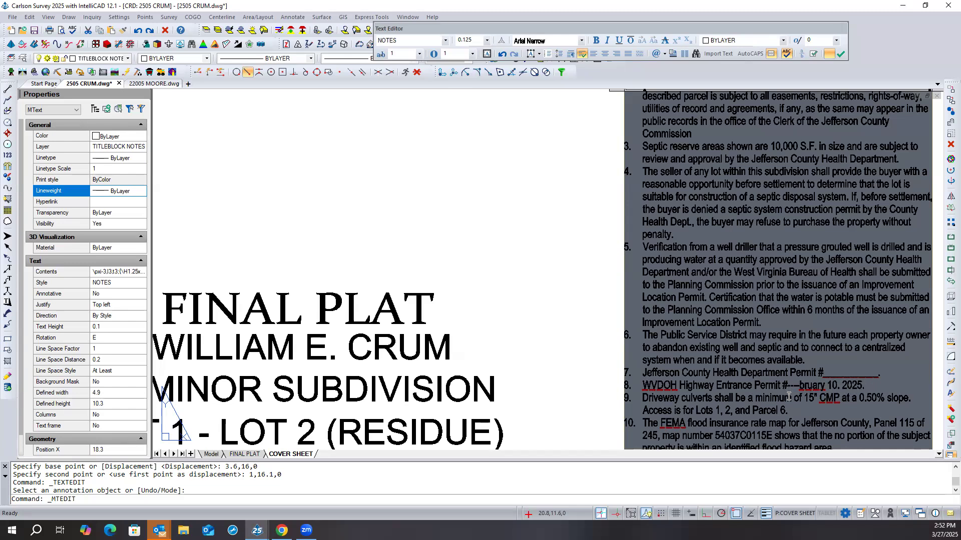
{"action": "key", "text": "Delete"}
{"action": "key", "text": "Delete"}
{"action": "key", "text": "Delete"}
{"action": "key", "text": "Delete"}
{"action": "key", "text": "Delete"}
{"action": "key", "text": "Delete"}
{"action": "key", "text": "Delete"}
{"action": "key", "text": "Delete"}
{"action": "key", "text": "Delete"}
{"action": "key", "text": "Delete"}
{"action": "key", "text": "Delete"}
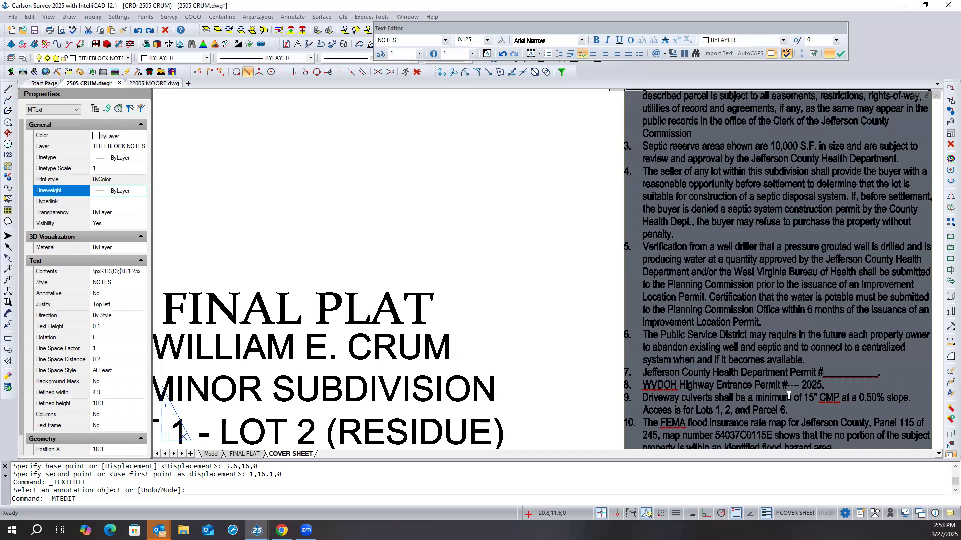
{"action": "key", "text": "Delete"}
{"action": "key", "text": "Delete"}
- Enter an underscored blank line for the permit number in note 8 and save the edited general notes
{"action": "type", "text": "___________"}
{"action": "left_click", "coordinate": [841, 54]}
- Regenerate the whole drawing with REA so the waiver and variance tables on the cover sheet redraw
{"action": "scroll", "coordinate": [707, 206], "scroll_direction": "down", "scroll_amount": 5}
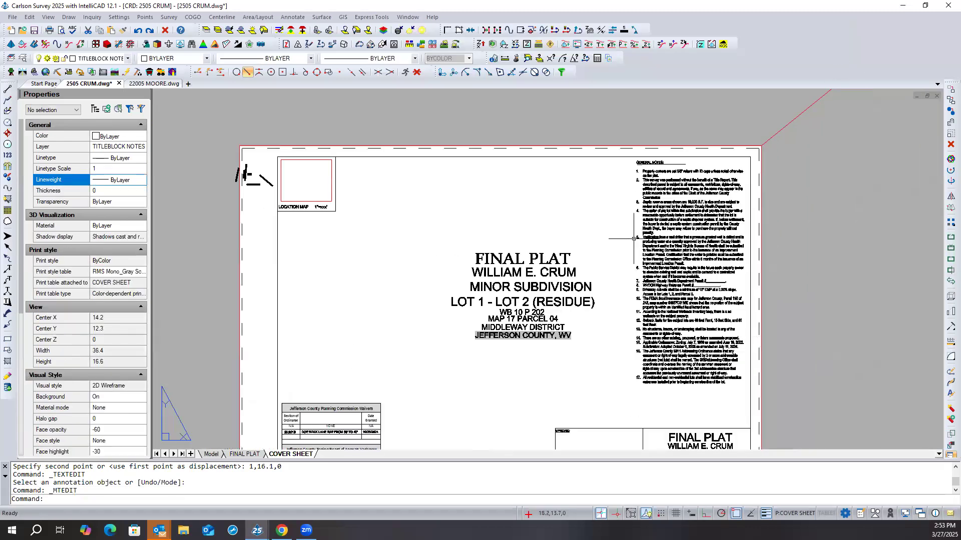
{"action": "mouse_move", "coordinate": [457, 360]}
{"action": "middle_mouse_down"}
{"action": "mouse_move", "coordinate": [479, 302]}
{"action": "mouse_move", "coordinate": [474, 273]}
{"action": "middle_mouse_up"}
{"action": "scroll", "coordinate": [473, 273], "scroll_direction": "up", "scroll_amount": 1}
{"action": "middle_click_drag", "start_coordinate": [461, 325], "coordinate": [477, 273]}
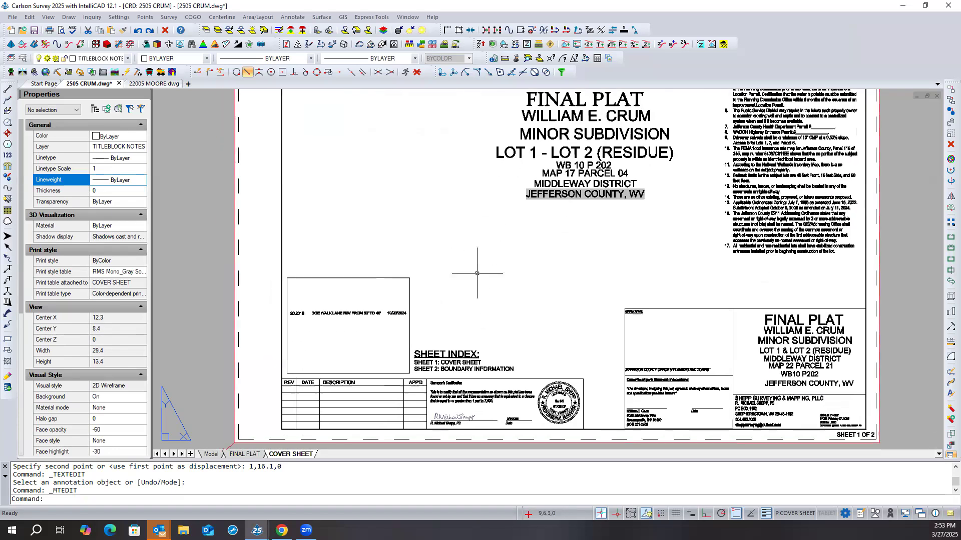
{"action": "scroll", "coordinate": [476, 277], "scroll_direction": "up", "scroll_amount": 4}
{"action": "scroll", "coordinate": [476, 278], "scroll_direction": "down", "scroll_amount": 4}
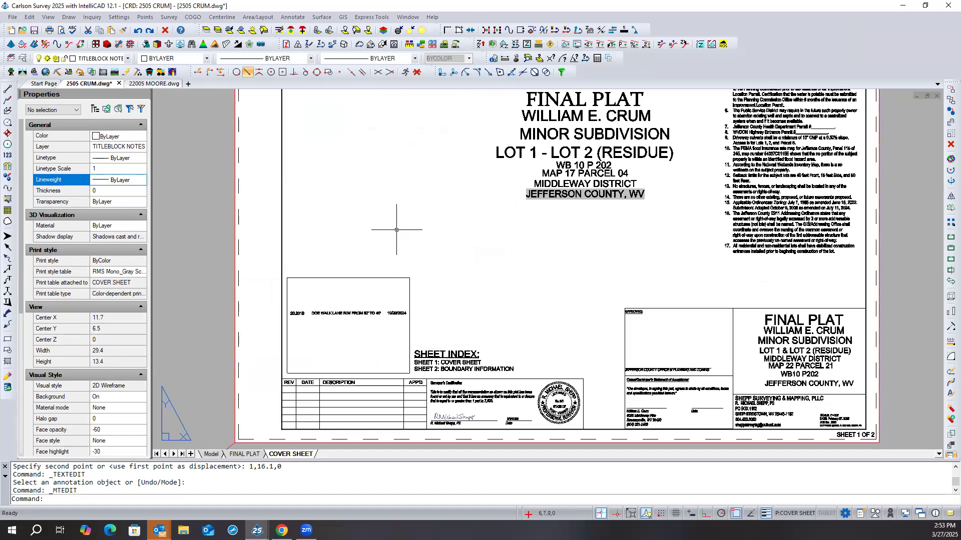
{"action": "scroll", "coordinate": [334, 320], "scroll_direction": "up", "scroll_amount": 4}
{"action": "type", "text": "REa"}
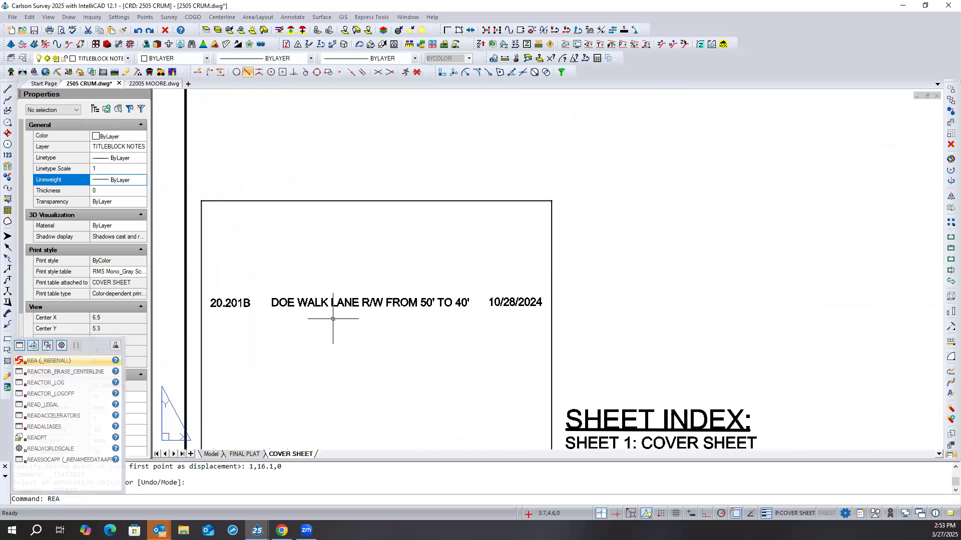
{"action": "key", "text": "Return"}
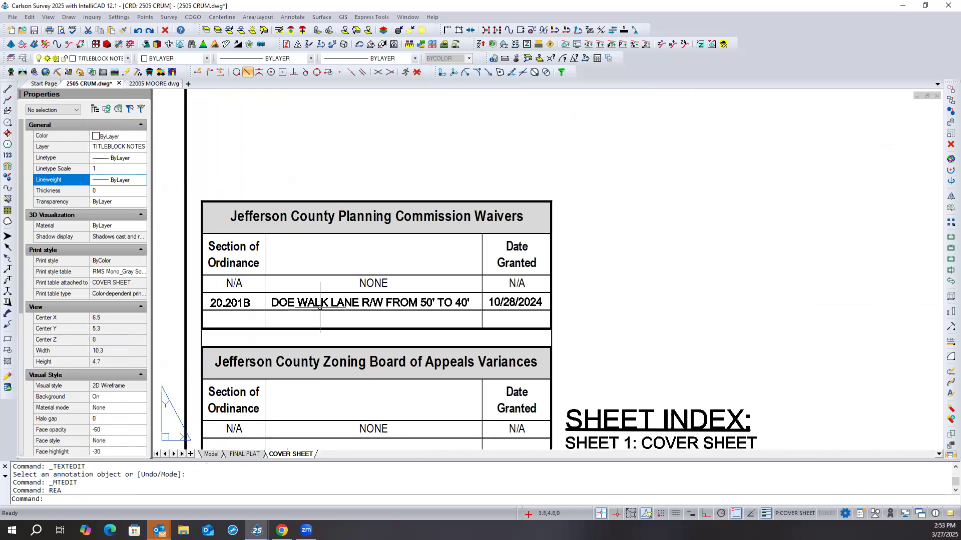
- Erase the 20.201B section number, the Doe Walk Lane description and the grant date from the Planning Commission Waivers table
{"action": "scroll", "coordinate": [325, 310], "scroll_direction": "down", "scroll_amount": 3}
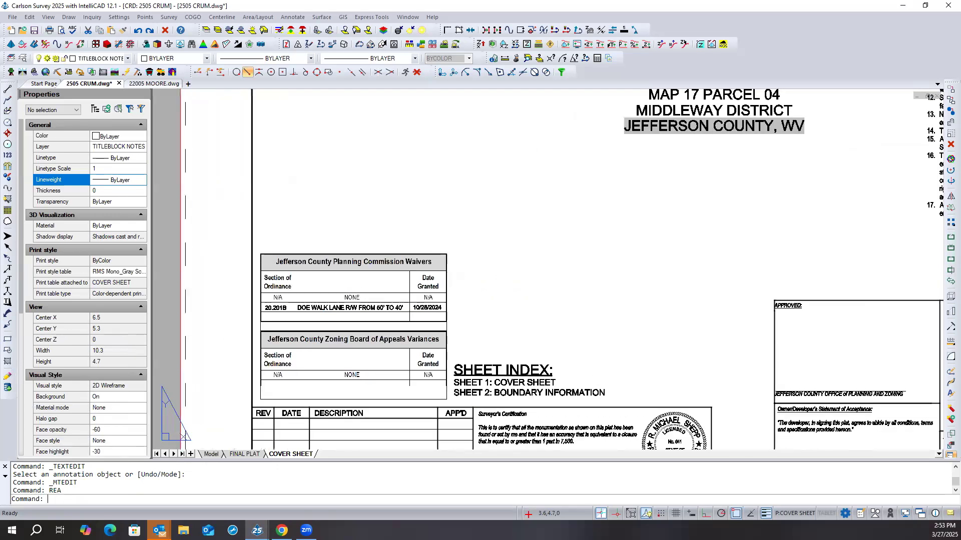
{"action": "left_click", "coordinate": [329, 307]}
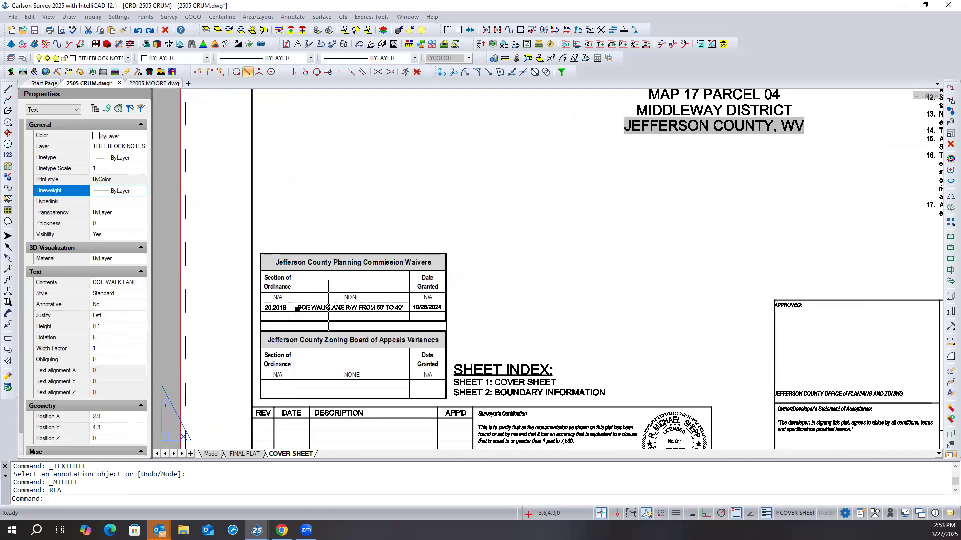
{"action": "left_click", "coordinate": [425, 308]}
{"action": "left_click", "coordinate": [276, 308]}
{"action": "key", "text": "Delete"}
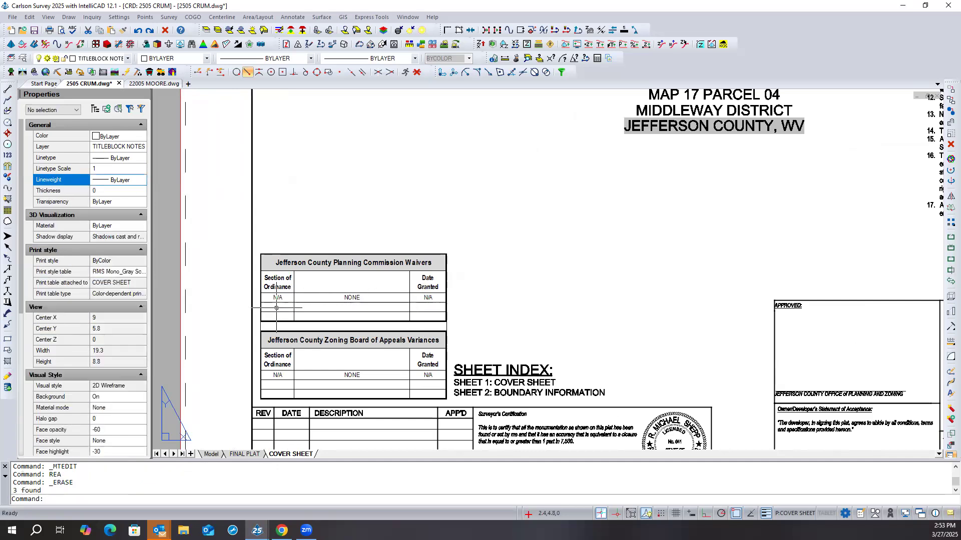
{"action": "scroll", "coordinate": [278, 308], "scroll_direction": "down", "scroll_amount": 5}
{"action": "scroll", "coordinate": [280, 308], "scroll_direction": "up", "scroll_amount": 3}
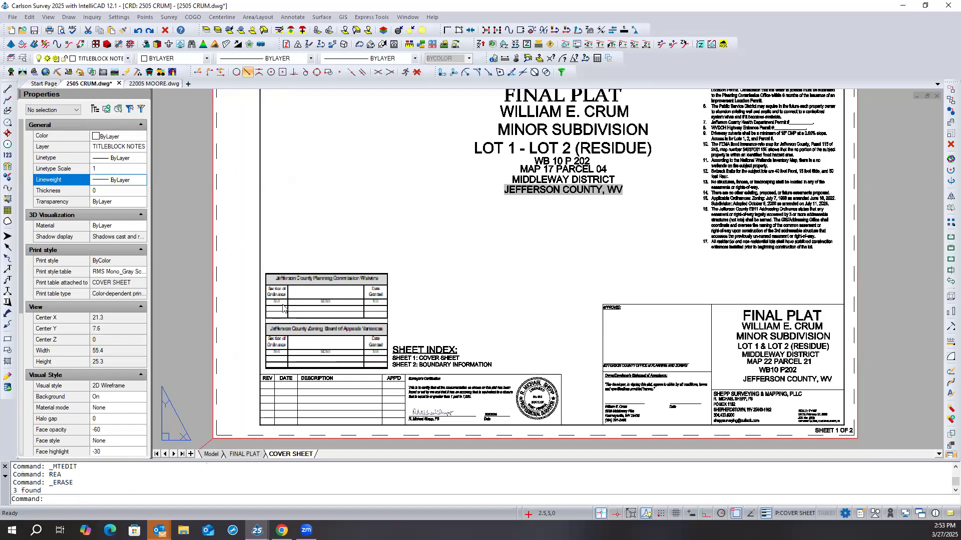
{"action": "scroll", "coordinate": [280, 305], "scroll_direction": "up", "scroll_amount": 1}
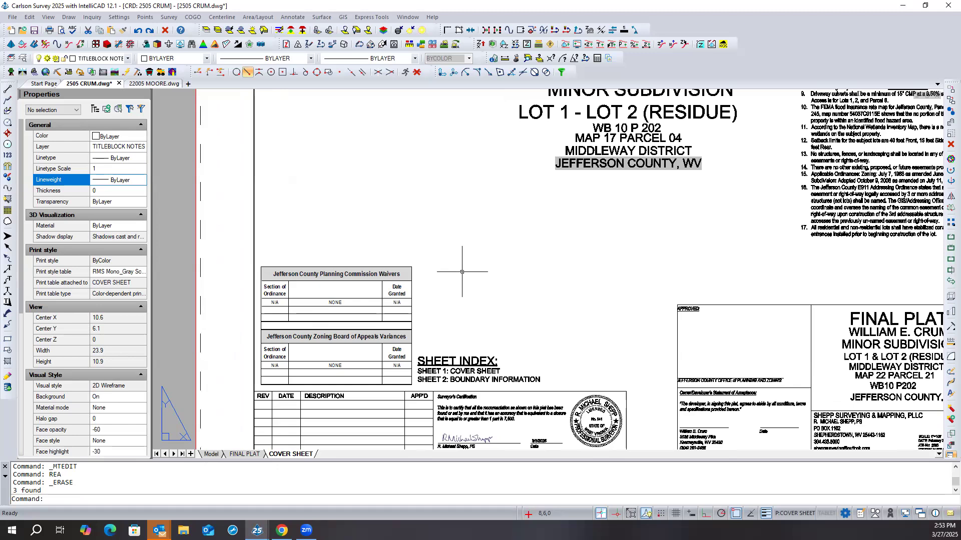
- Create a new coordinate file named junk in the CADD resources folder and set it as the current one
{"action": "left_click", "coordinate": [144, 17]}
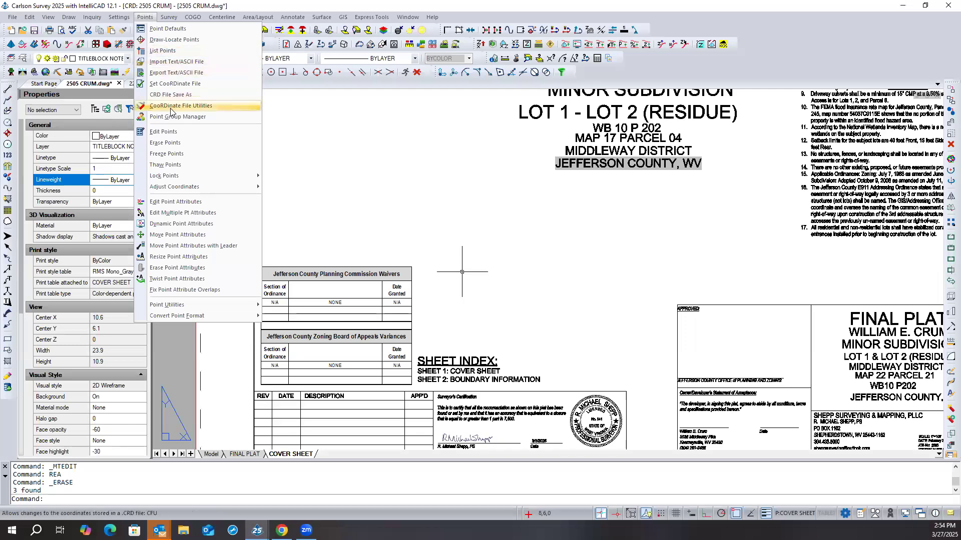
{"action": "left_click", "coordinate": [175, 84]}
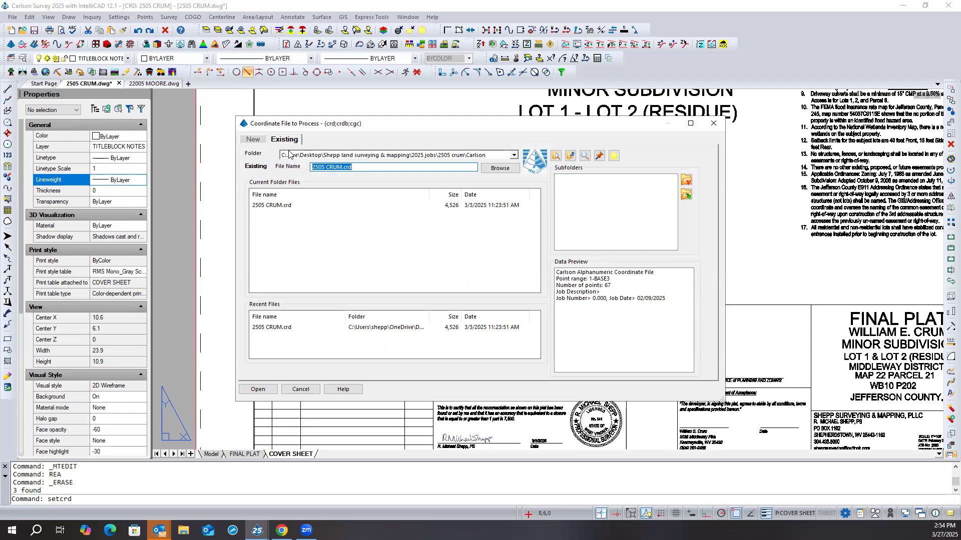
{"action": "left_click", "coordinate": [261, 143]}
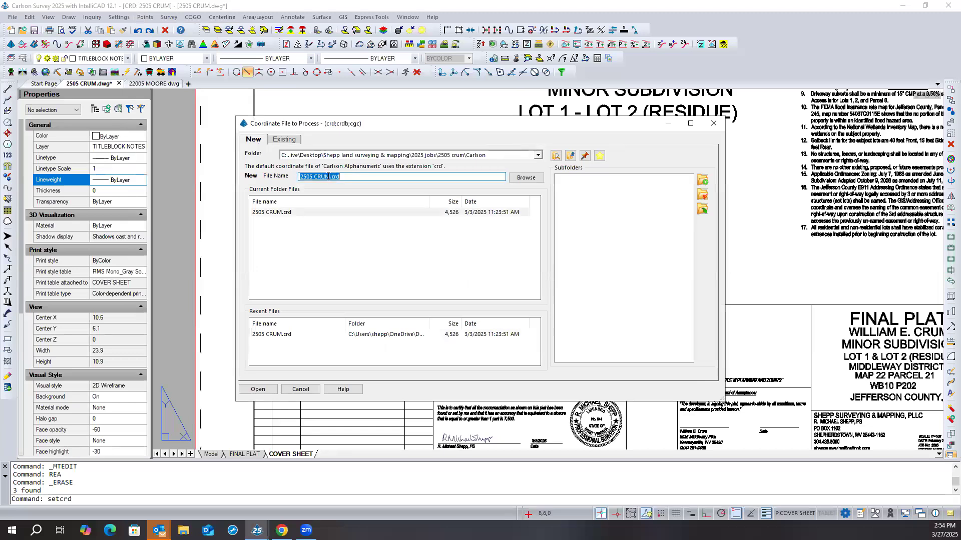
{"action": "type", "text": "junk"}
{"action": "left_click", "coordinate": [538, 156]}
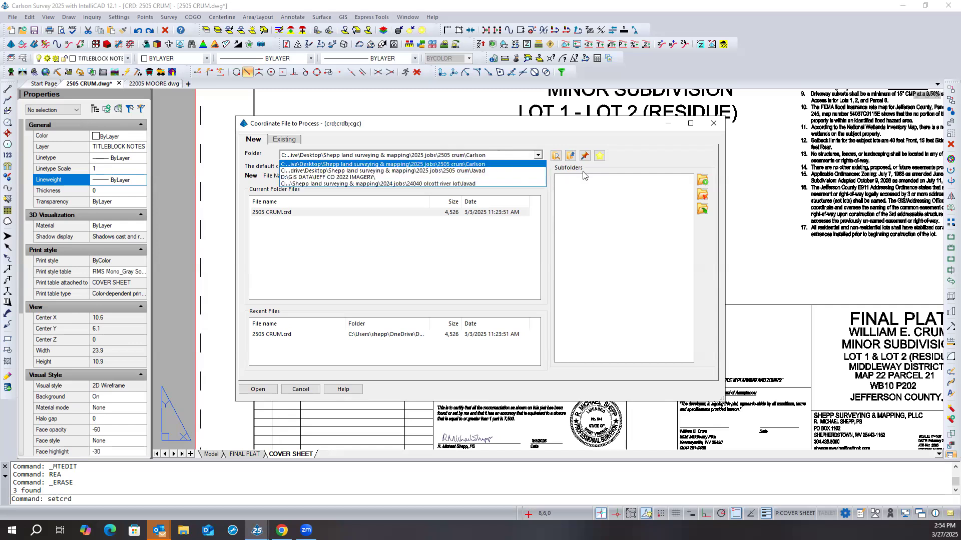
{"action": "left_click", "coordinate": [572, 186]}
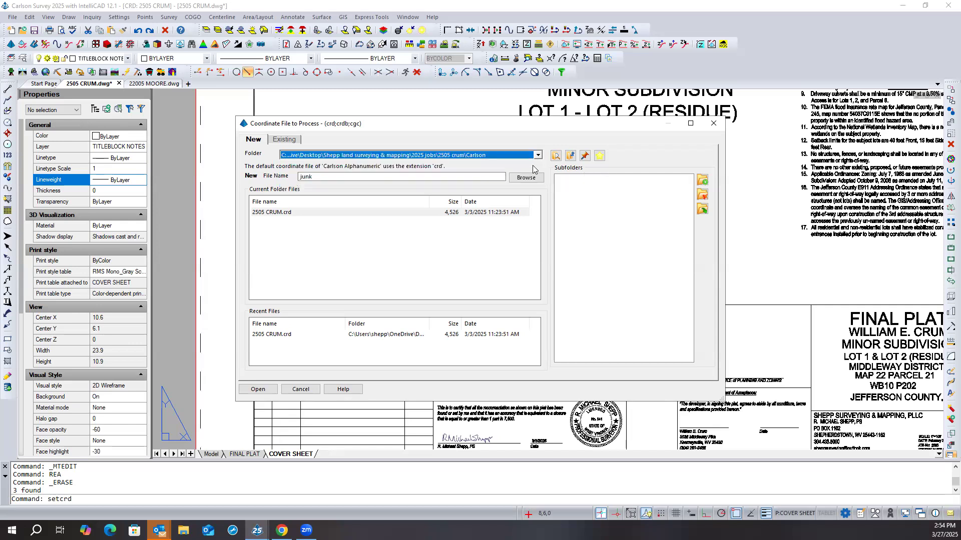
{"action": "left_click", "coordinate": [571, 156]}
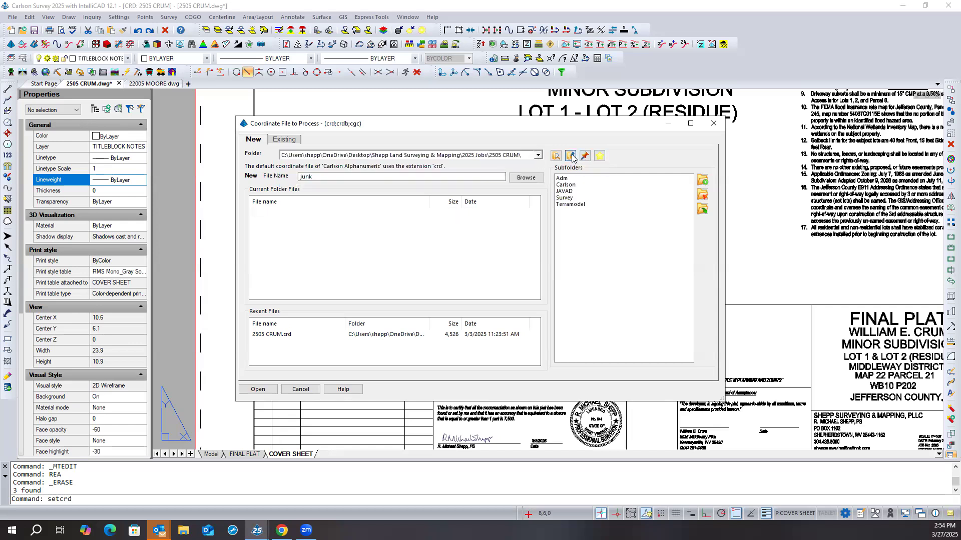
{"action": "left_click", "coordinate": [572, 156]}
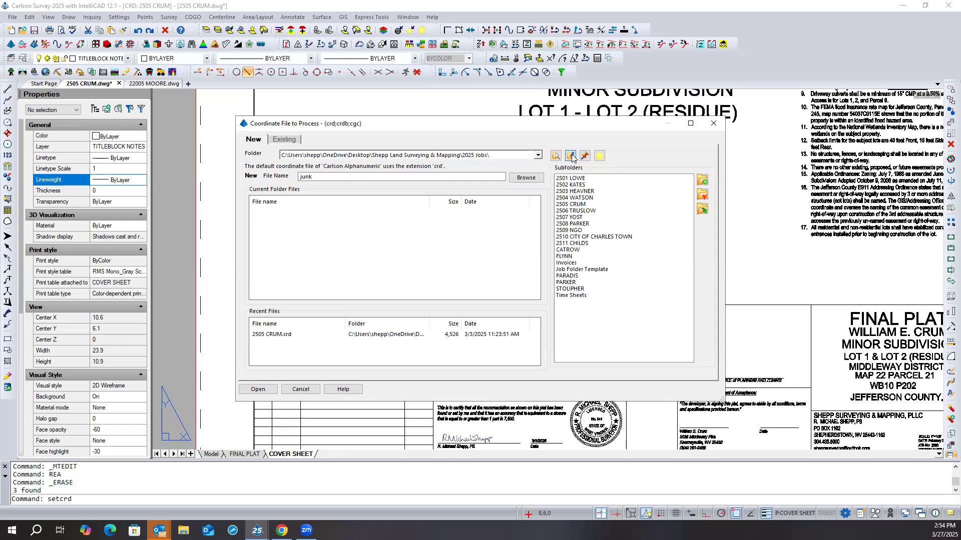
{"action": "left_click", "coordinate": [571, 157]}
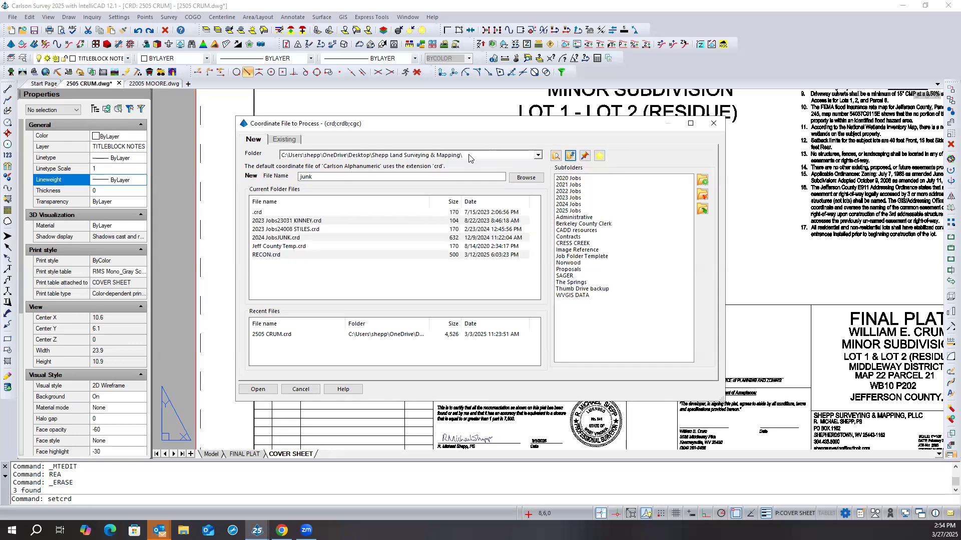
{"action": "double_click", "coordinate": [575, 230]}
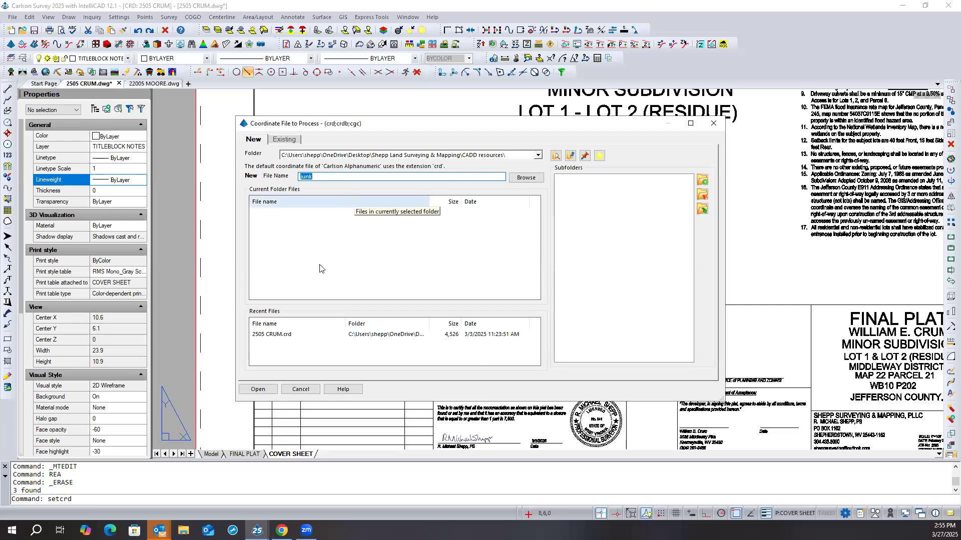
{"action": "left_click", "coordinate": [258, 389]}
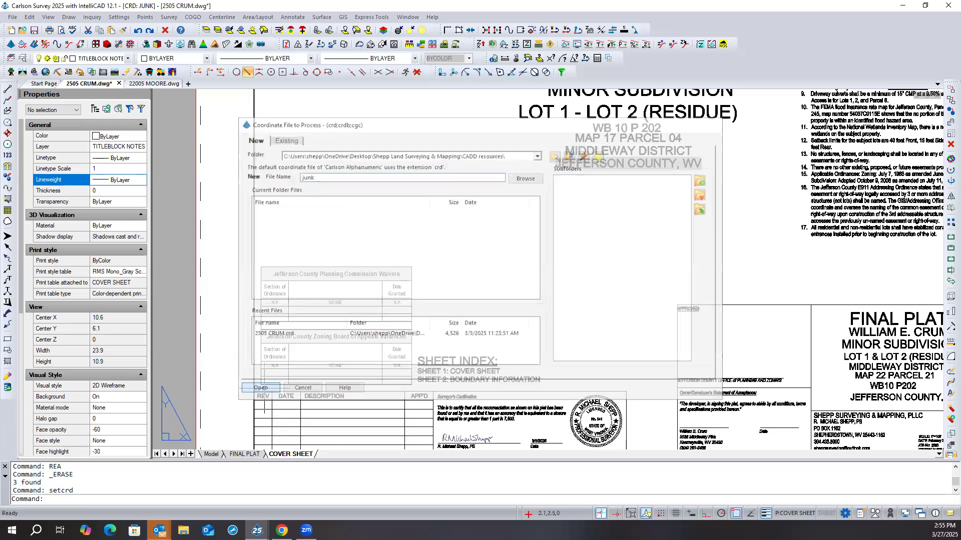
- List all points in the junk coordinate file to check its contents, and close the report
{"action": "left_click", "coordinate": [146, 18]}
{"action": "left_click", "coordinate": [162, 50]}
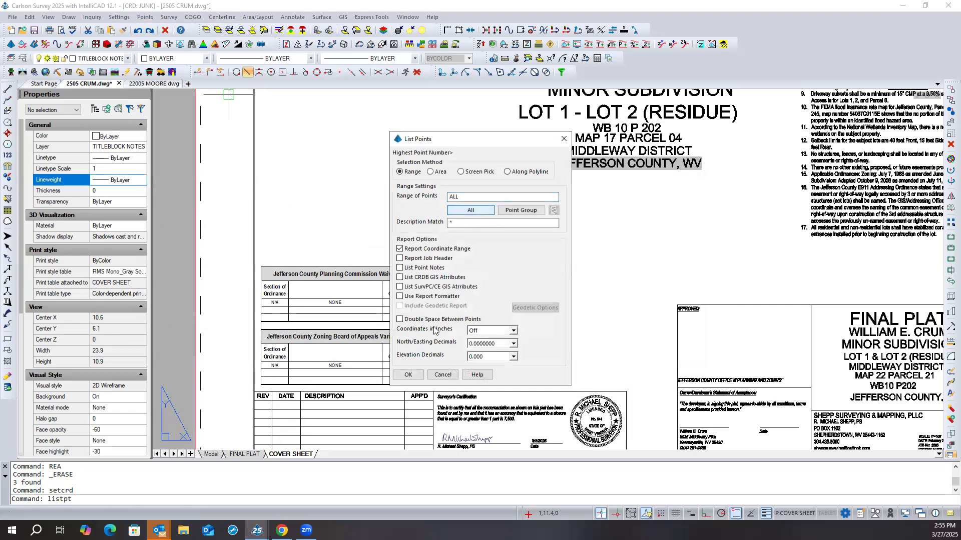
{"action": "left_click", "coordinate": [408, 375]}
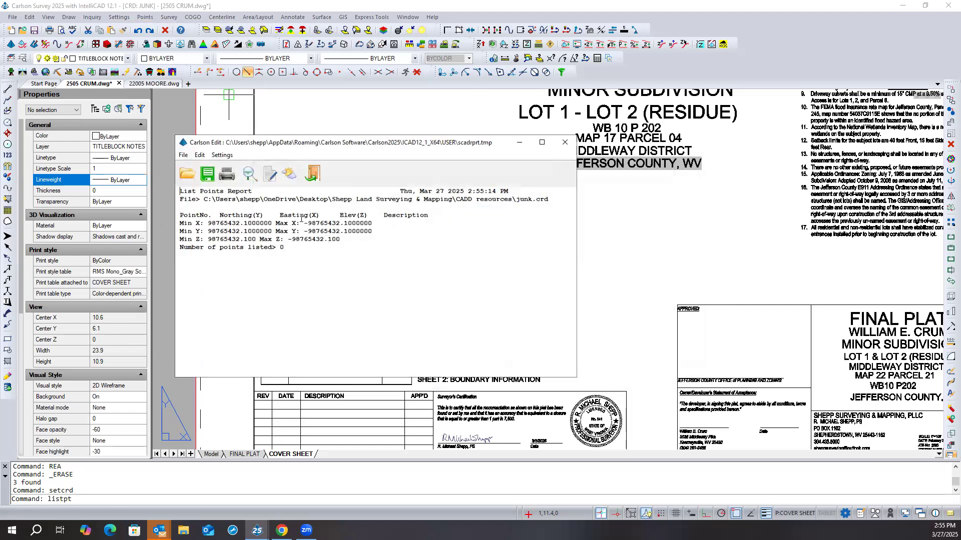
{"action": "left_click", "coordinate": [313, 177]}
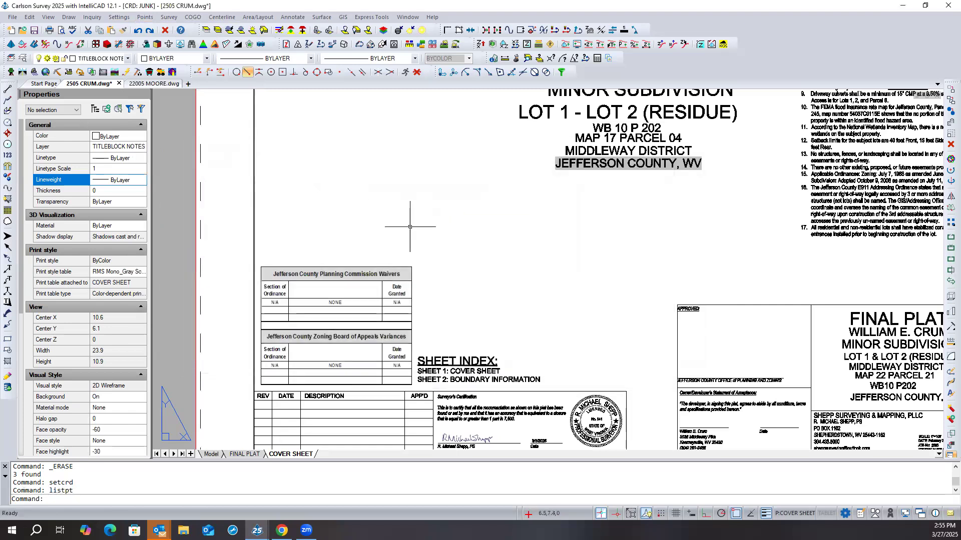
- Move the six loose text objects beside the location map about 1.8 units outward, clear of the sheet's edge
{"action": "scroll", "coordinate": [351, 240], "scroll_direction": "down", "scroll_amount": 2}
{"action": "middle_click_drag", "start_coordinate": [416, 243], "coordinate": [388, 295]}
{"action": "scroll", "coordinate": [412, 244], "scroll_direction": "down", "scroll_amount": 1}
{"action": "scroll", "coordinate": [388, 295], "scroll_direction": "down", "scroll_amount": 1}
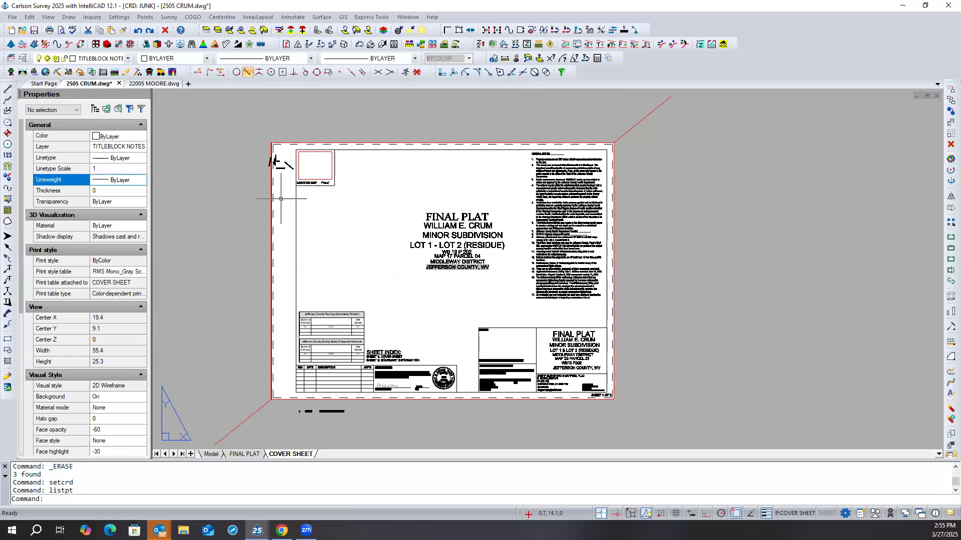
{"action": "scroll", "coordinate": [267, 193], "scroll_direction": "up", "scroll_amount": 1}
{"action": "scroll", "coordinate": [262, 191], "scroll_direction": "up", "scroll_amount": 3}
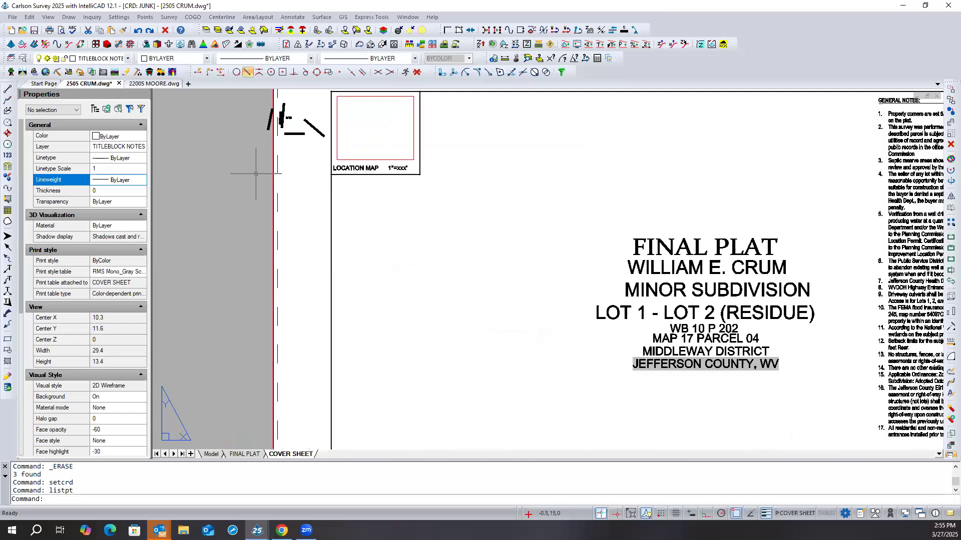
{"action": "left_click", "coordinate": [254, 163]}
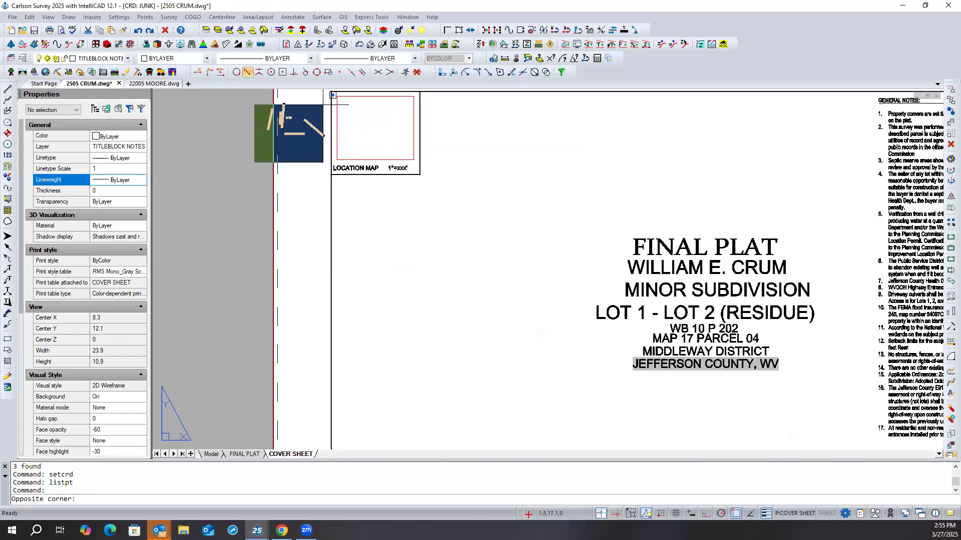
{"action": "left_click", "coordinate": [325, 99]}
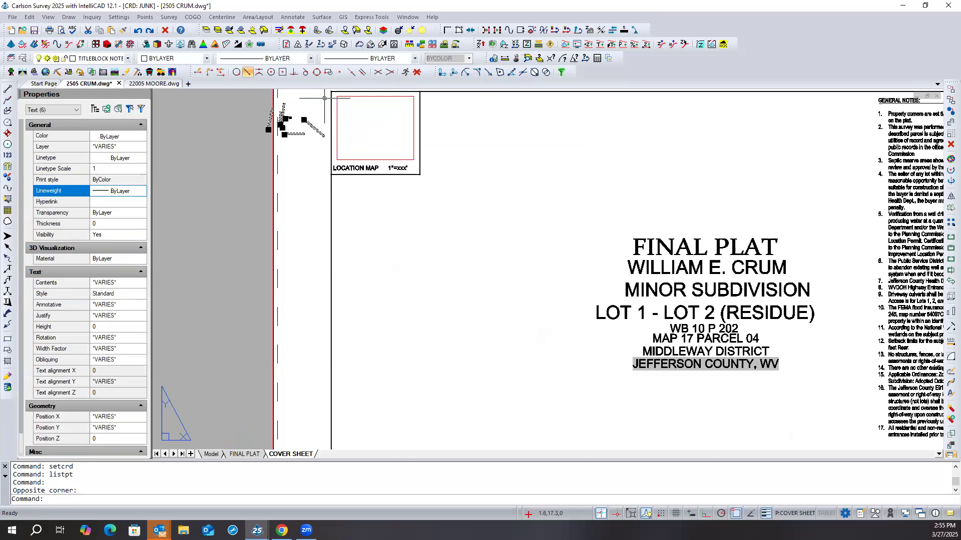
{"action": "right_click", "coordinate": [243, 182]}
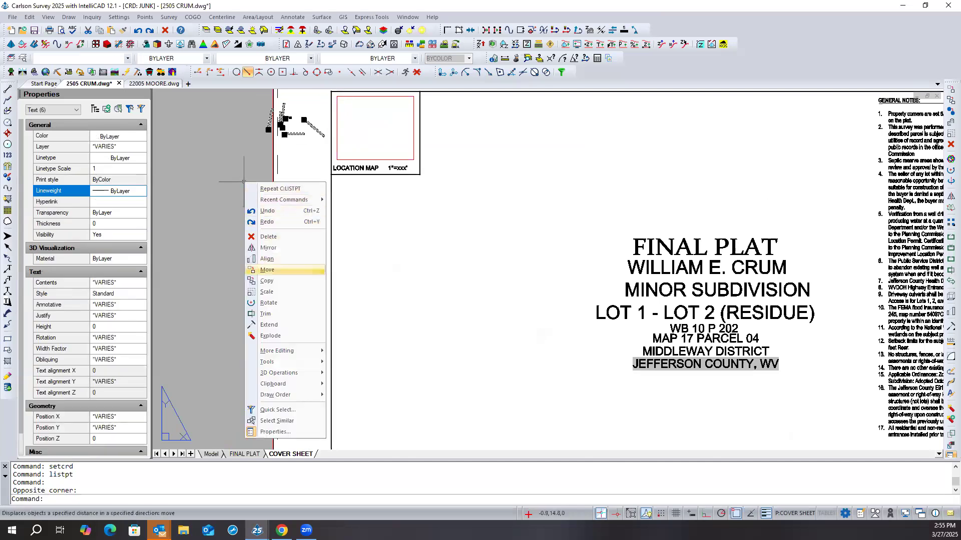
{"action": "left_click", "coordinate": [259, 271]}
{"action": "left_click", "coordinate": [247, 262]}
{"action": "left_click", "coordinate": [193, 273]}
- Select the cover sheet's outer border polyline to inspect its properties, and clear the selection
{"action": "scroll", "coordinate": [196, 281], "scroll_direction": "down", "scroll_amount": 2}
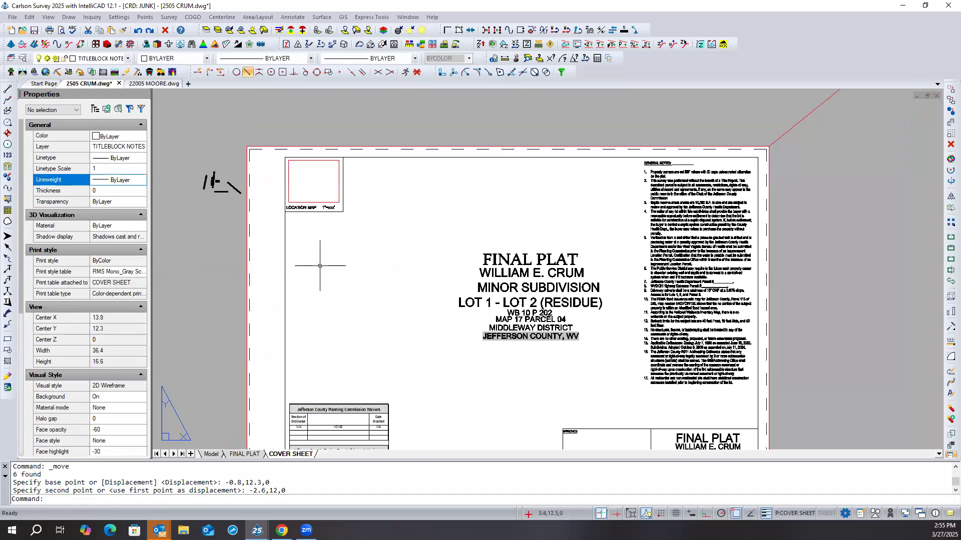
{"action": "left_click", "coordinate": [311, 146]}
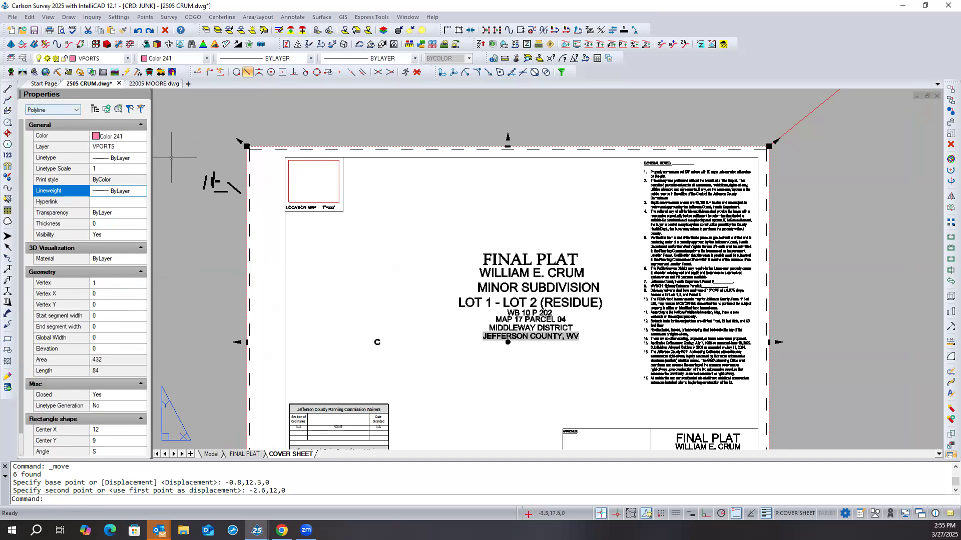
{"action": "scroll", "coordinate": [326, 129], "scroll_direction": "down", "scroll_amount": 2}
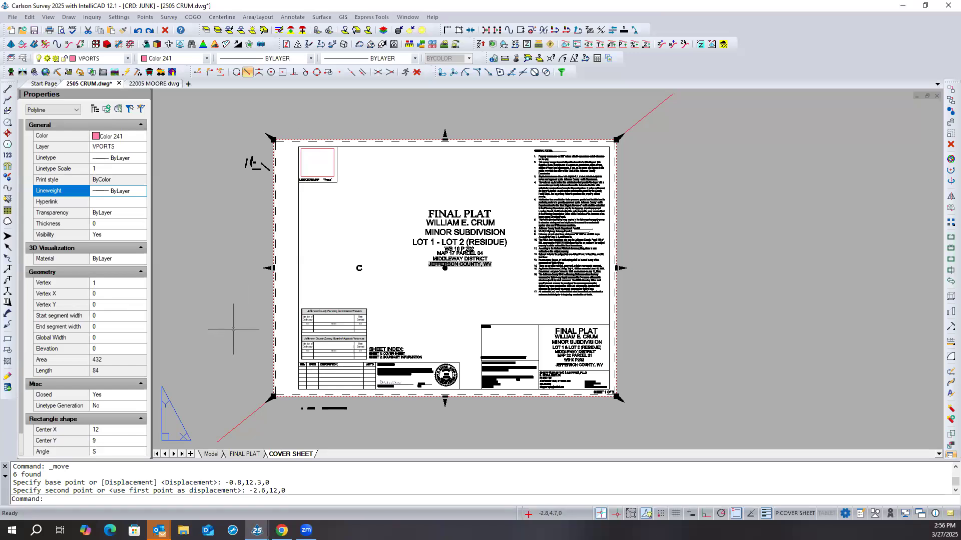
{"action": "key", "text": "Escape"}
{"action": "key", "text": "Escape"}
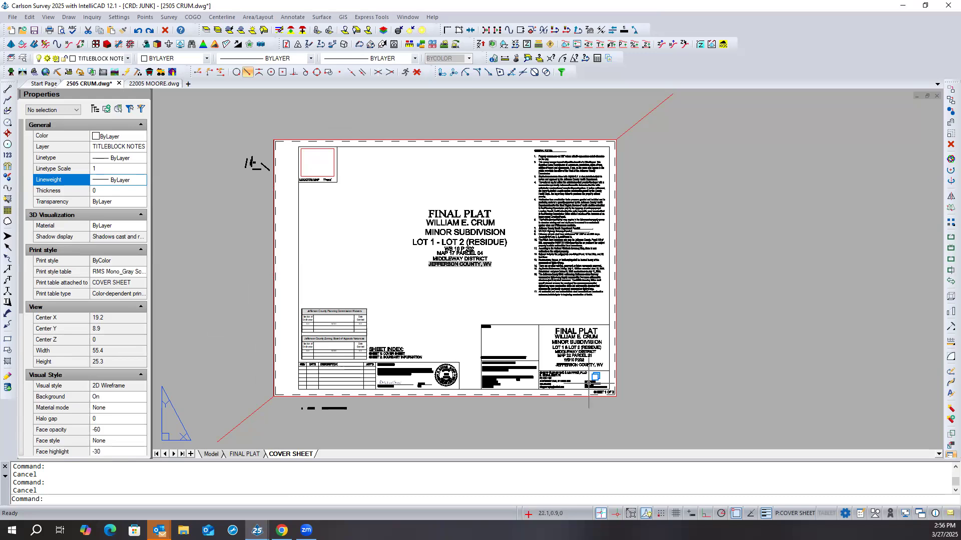
- Examine the scale, date, job number and copyright lines in the cover sheet's title block
{"action": "scroll", "coordinate": [580, 386], "scroll_direction": "up", "scroll_amount": 5}
{"action": "scroll", "coordinate": [574, 373], "scroll_direction": "up", "scroll_amount": 2}
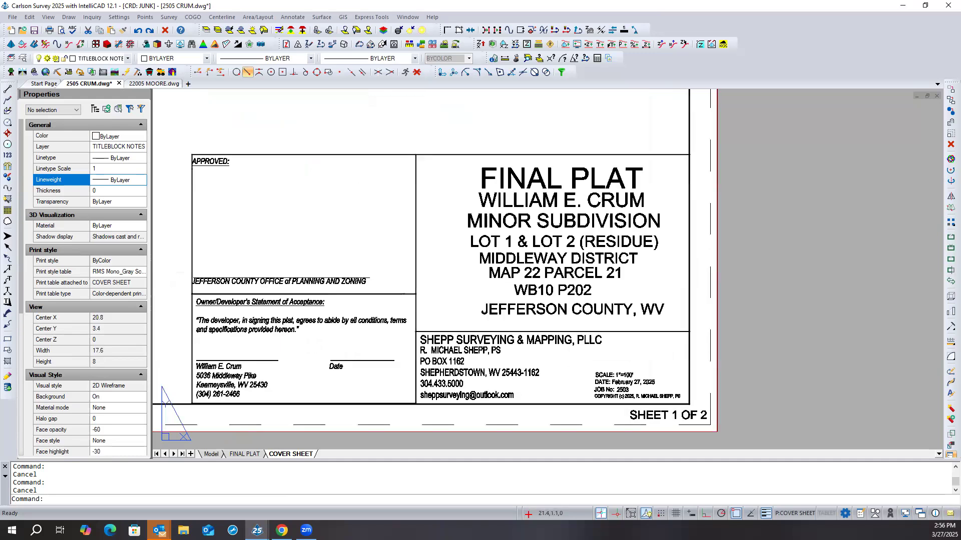
{"action": "scroll", "coordinate": [574, 374], "scroll_direction": "up", "scroll_amount": 2}
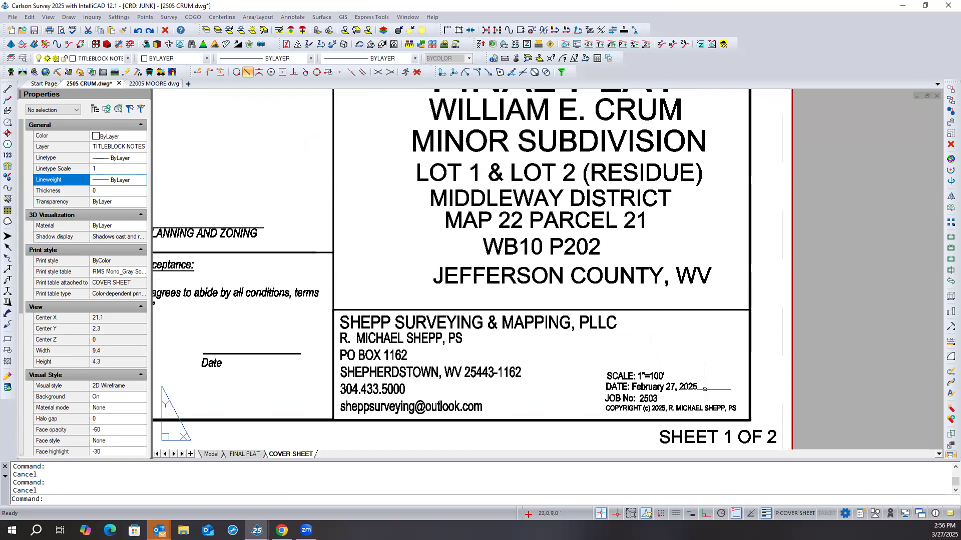
{"action": "scroll", "coordinate": [704, 389], "scroll_direction": "down", "scroll_amount": 3}
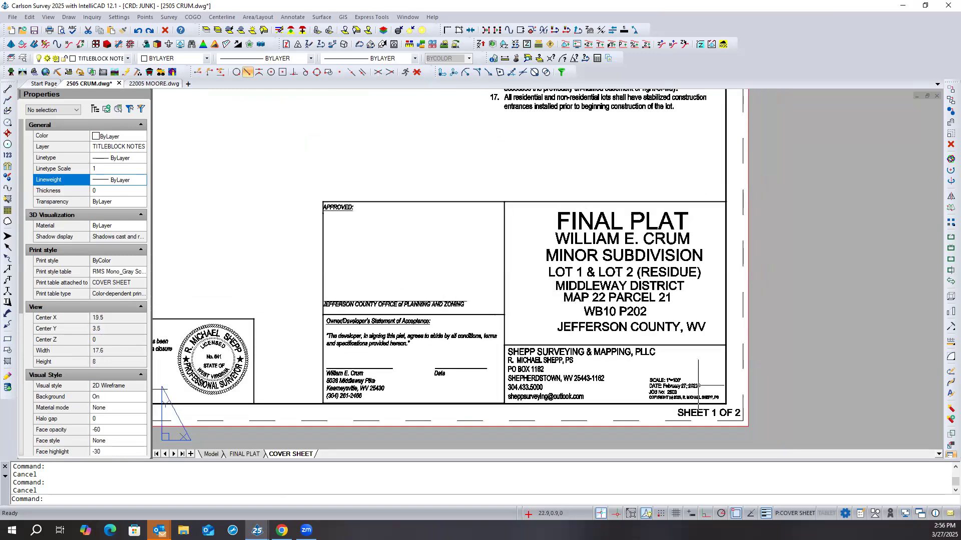
- Move the COVER SHEET layout one position ahead so it comes before the FINAL PLAT layout
{"action": "scroll", "coordinate": [698, 386], "scroll_direction": "down", "scroll_amount": 1}
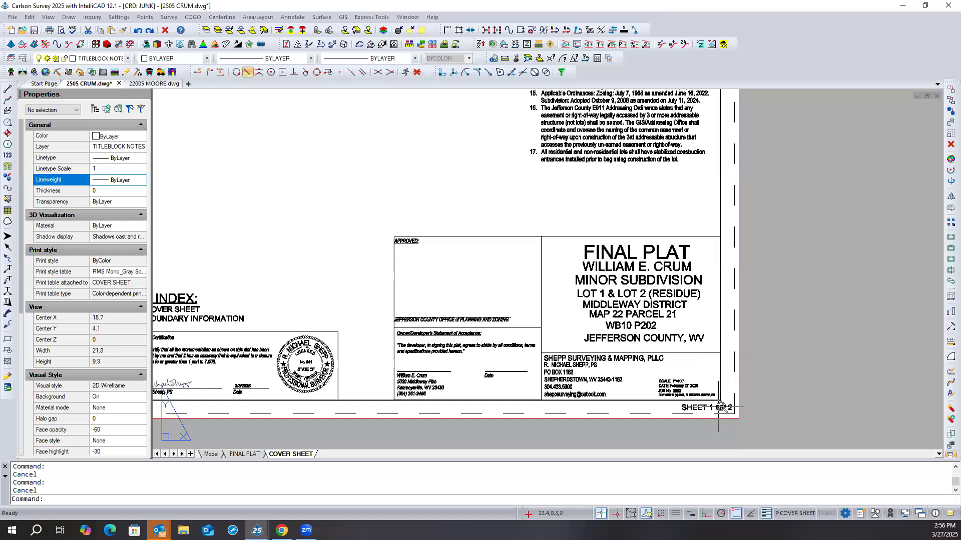
{"action": "scroll", "coordinate": [718, 407], "scroll_direction": "up", "scroll_amount": 3}
{"action": "scroll", "coordinate": [723, 406], "scroll_direction": "down", "scroll_amount": 2}
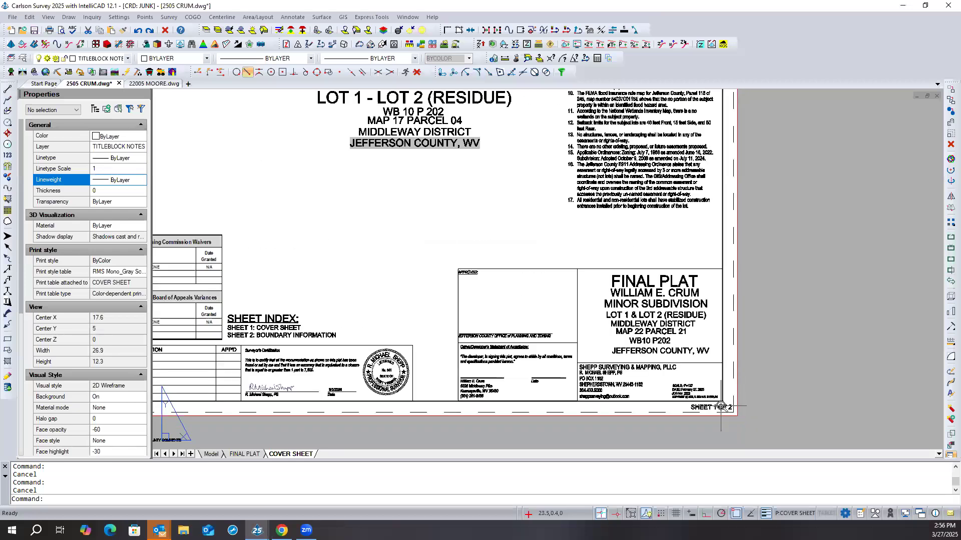
{"action": "scroll", "coordinate": [473, 313], "scroll_direction": "down", "scroll_amount": 1}
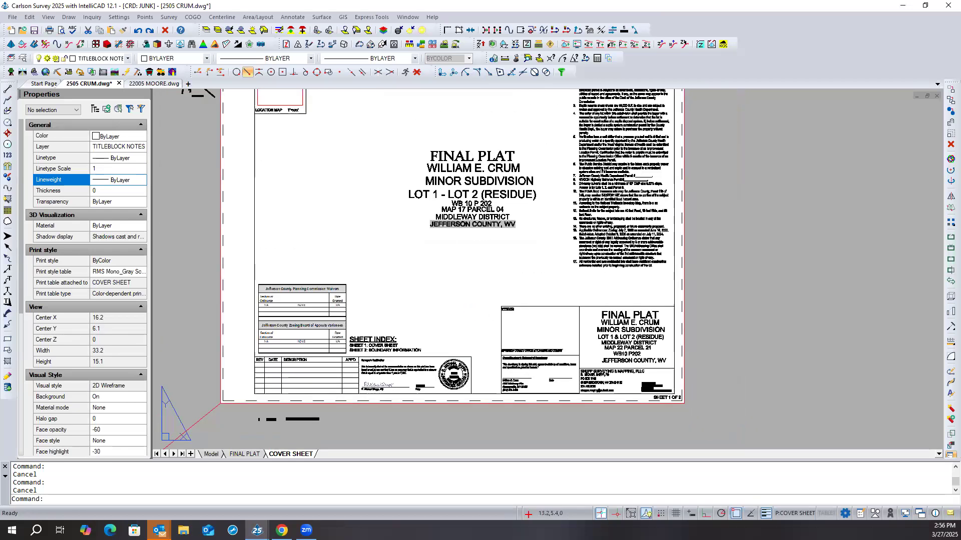
{"action": "scroll", "coordinate": [454, 295], "scroll_direction": "down", "scroll_amount": 1}
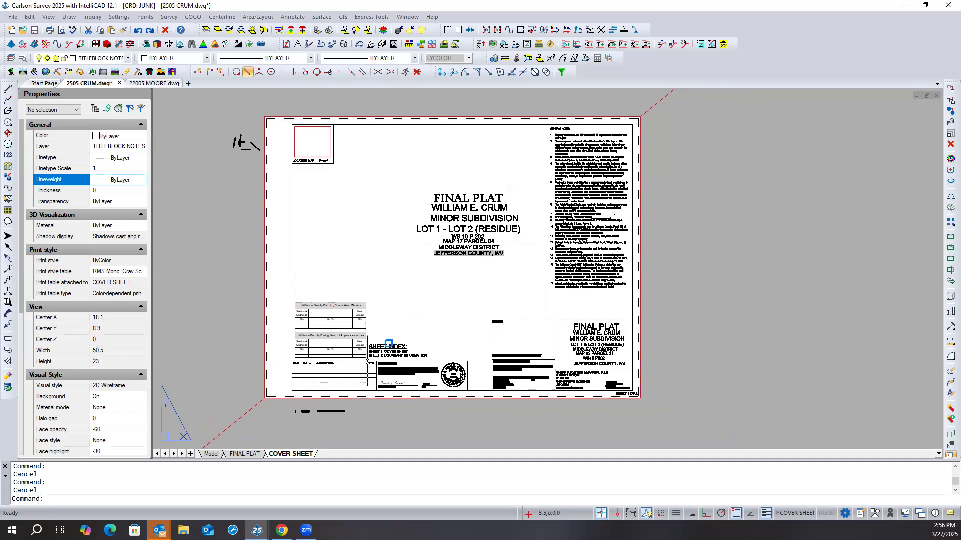
{"action": "right_click", "coordinate": [287, 455]}
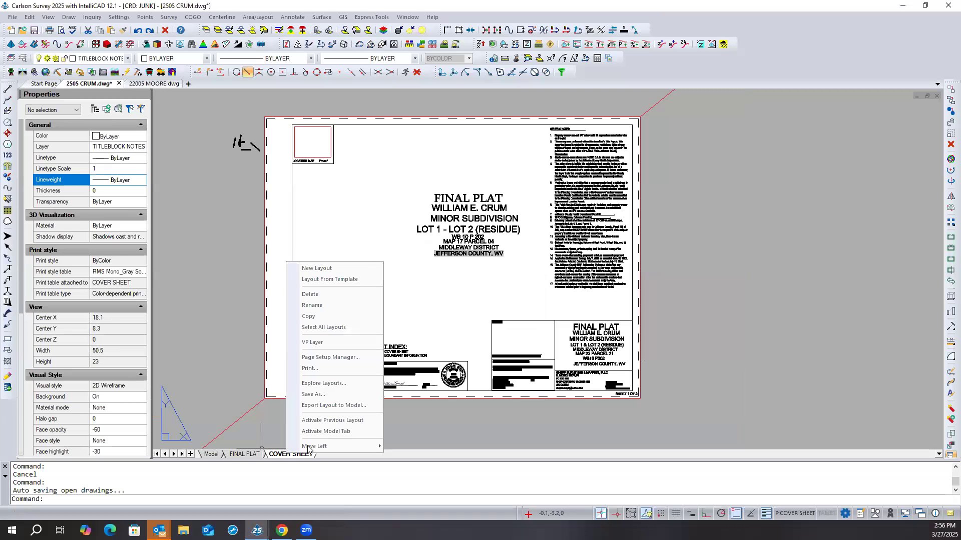
{"action": "mouse_move", "coordinate": [314, 447]}
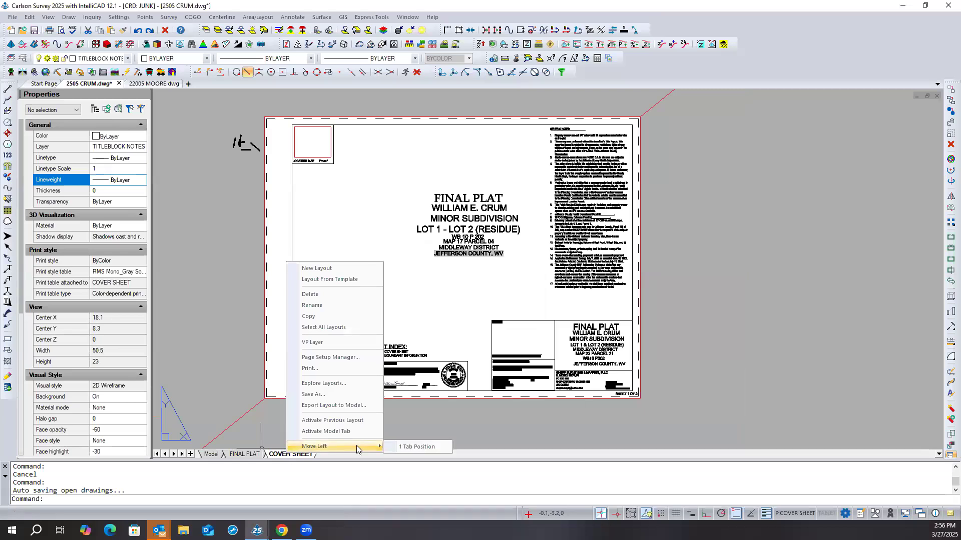
{"action": "left_click", "coordinate": [417, 447]}
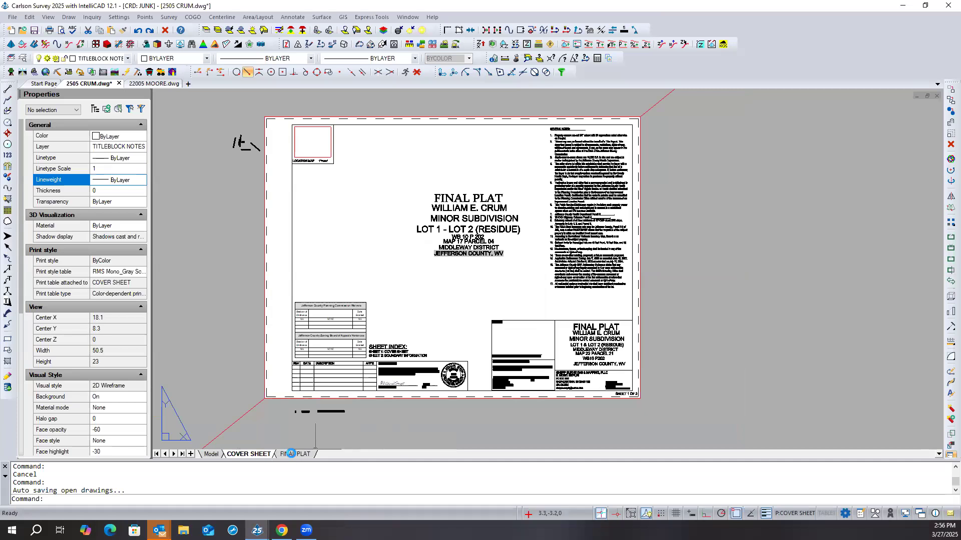
- Look through the FINAL PLAT and COVER SHEET layouts in their new order, and return to model space
{"action": "left_click", "coordinate": [295, 454]}
{"action": "left_click", "coordinate": [258, 455]}
{"action": "left_click", "coordinate": [211, 454]}
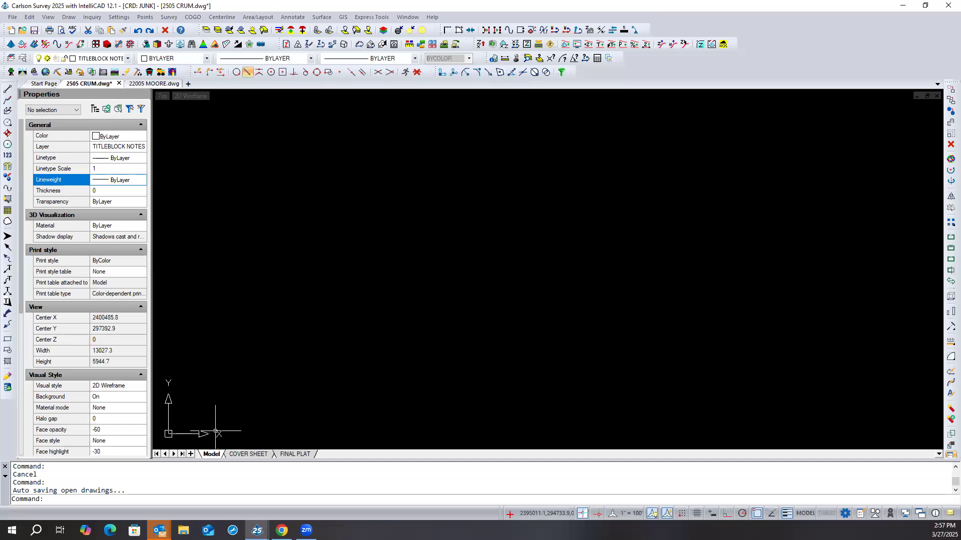
{"action": "left_click", "coordinate": [249, 454]}
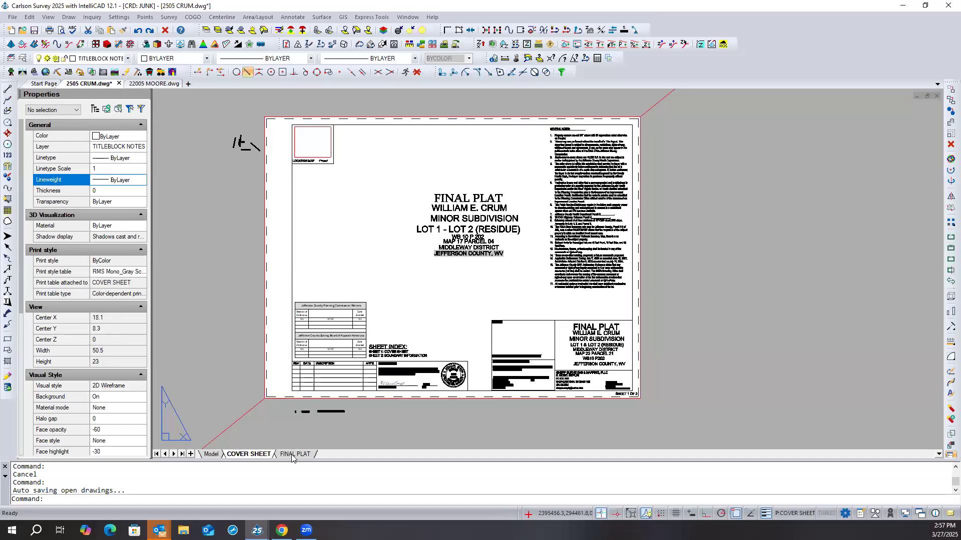
{"action": "left_click", "coordinate": [294, 454]}
{"action": "left_click", "coordinate": [259, 456]}
{"action": "left_click", "coordinate": [211, 454]}
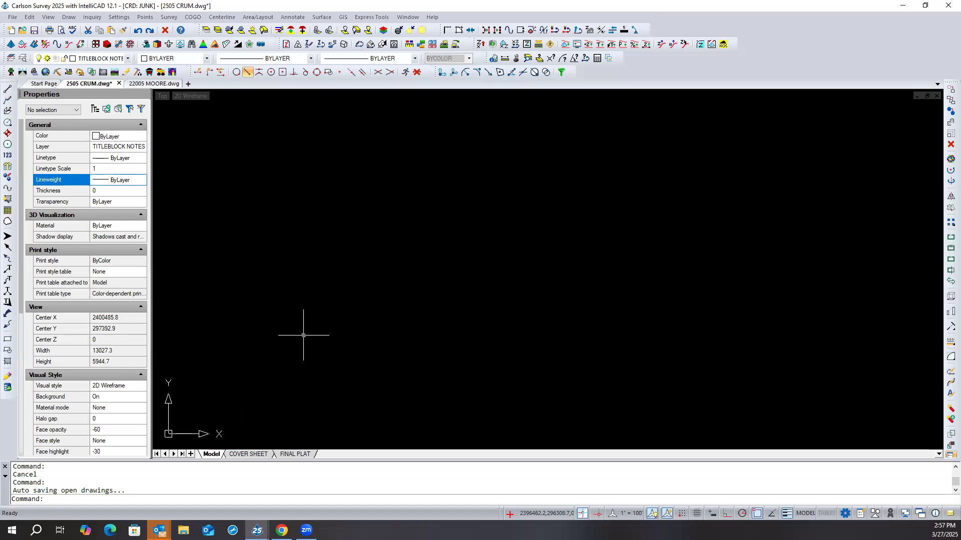
- Start saving the drawing as a new file with the AutoCAD Drawing Template (*.dwt) file type
{"action": "left_click", "coordinate": [13, 17]}
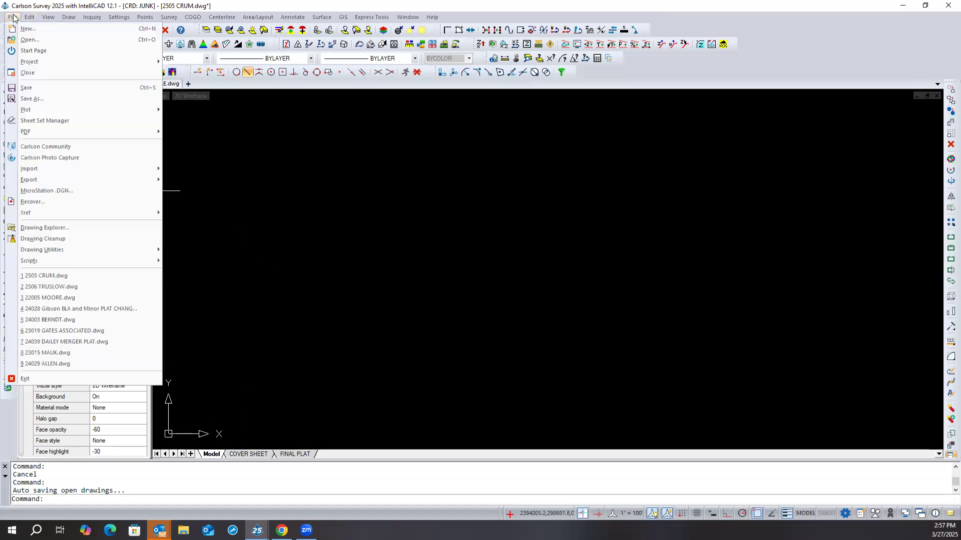
{"action": "left_click", "coordinate": [30, 99]}
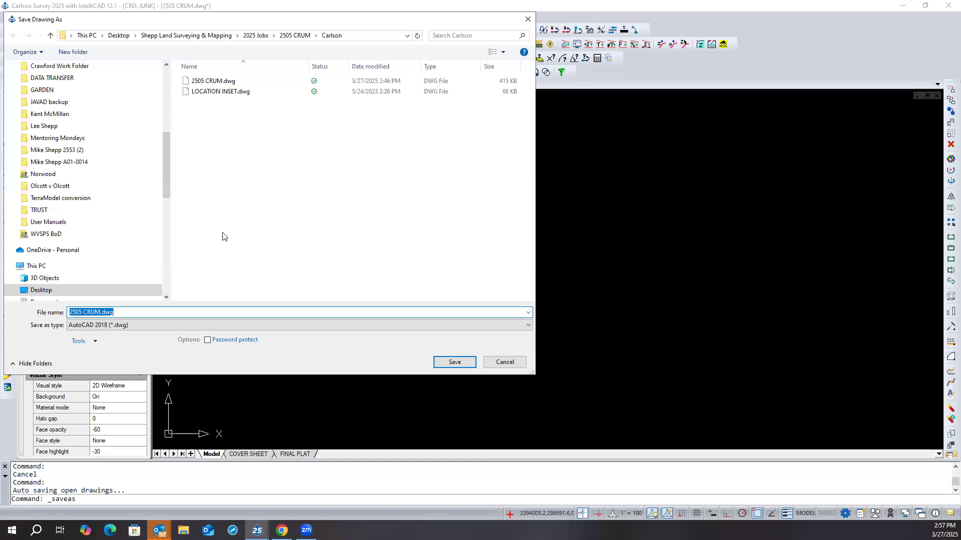
{"action": "left_click", "coordinate": [528, 326]}
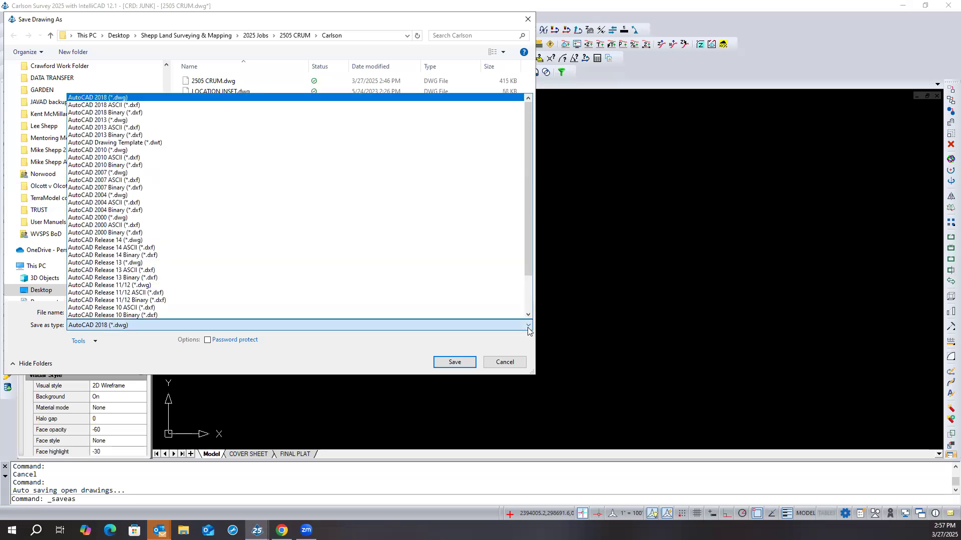
{"action": "scroll", "coordinate": [494, 297], "scroll_direction": "down", "scroll_amount": 2}
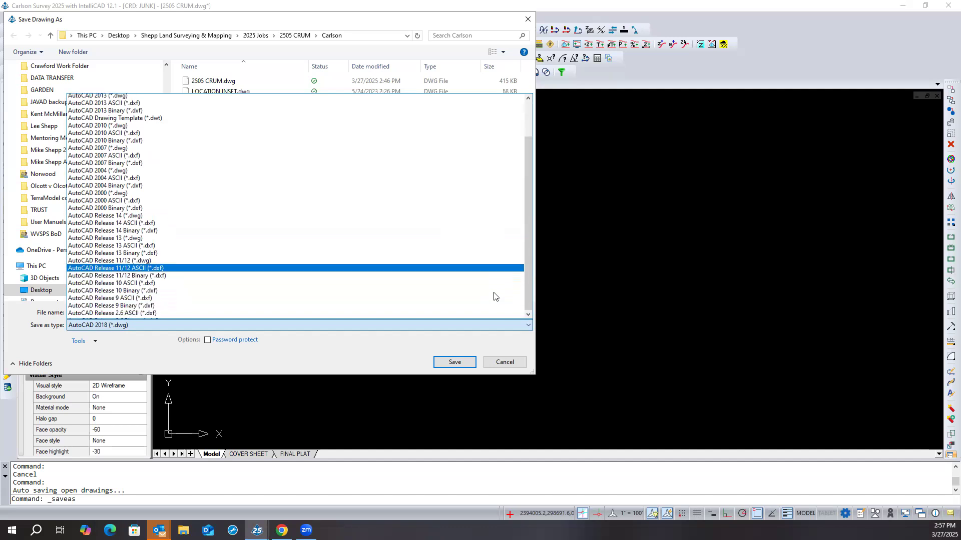
{"action": "scroll", "coordinate": [495, 297], "scroll_direction": "up", "scroll_amount": 2}
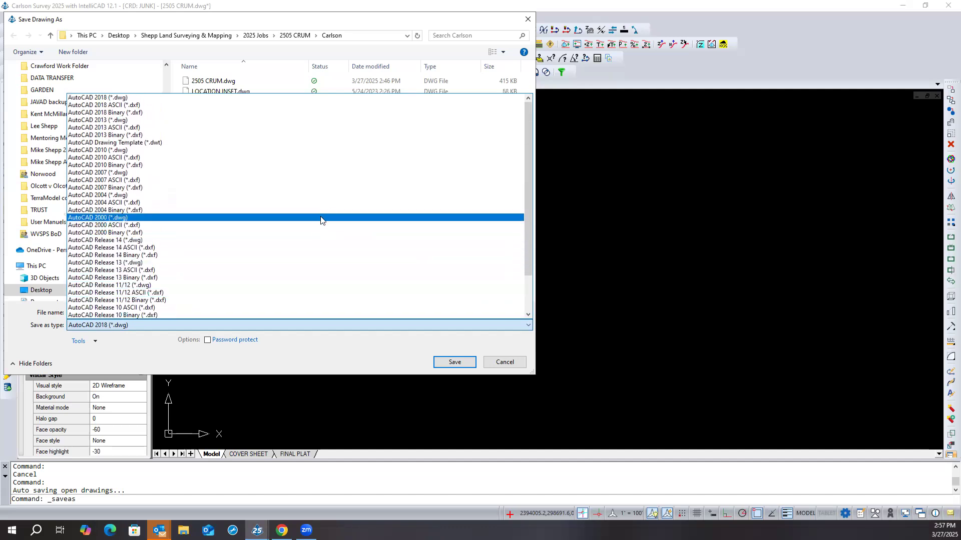
{"action": "left_click", "coordinate": [117, 144]}
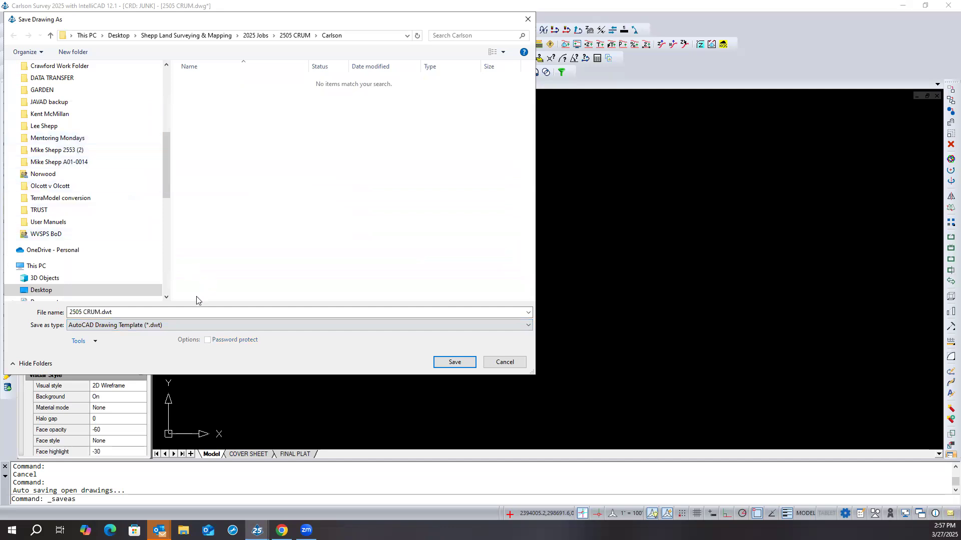
- Name the template file SHEPP TEMPLATE MS
{"action": "left_click", "coordinate": [165, 311]}
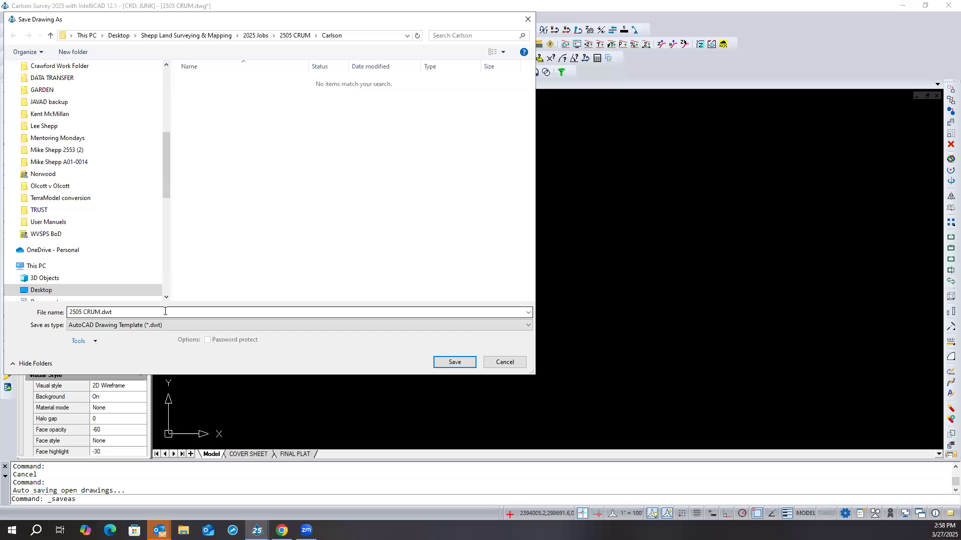
{"action": "left_click", "coordinate": [107, 312]}
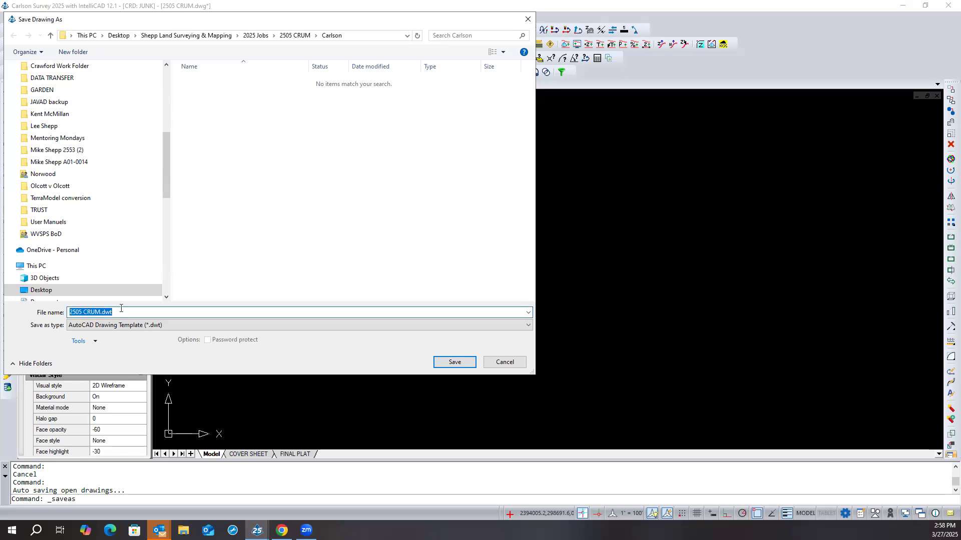
{"action": "type", "text": "SHEPP TEMPLATE MS"}
- Choose the Carlson2023\ICAD10_1_X64\SUP folder as the destination and save the template there
{"action": "left_click", "coordinate": [407, 35]}
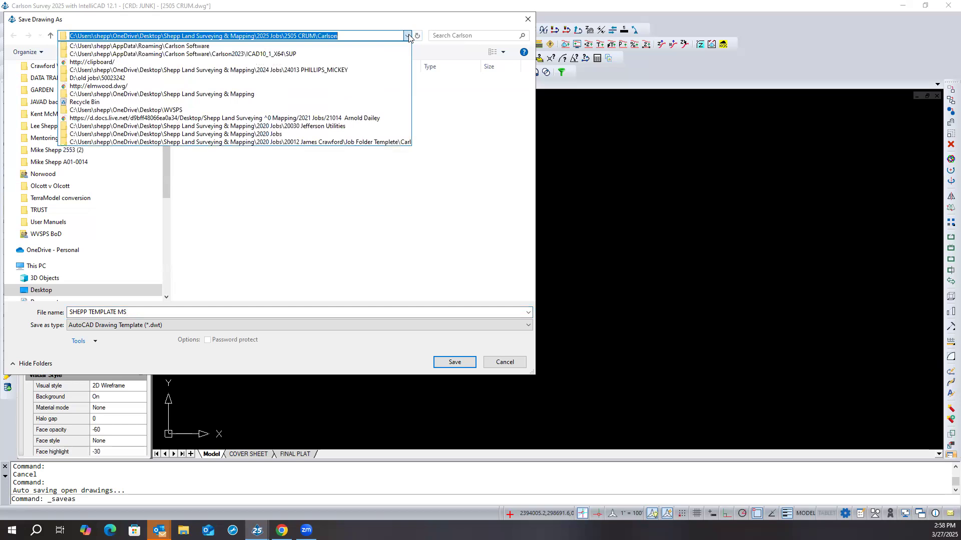
{"action": "left_click", "coordinate": [292, 54]}
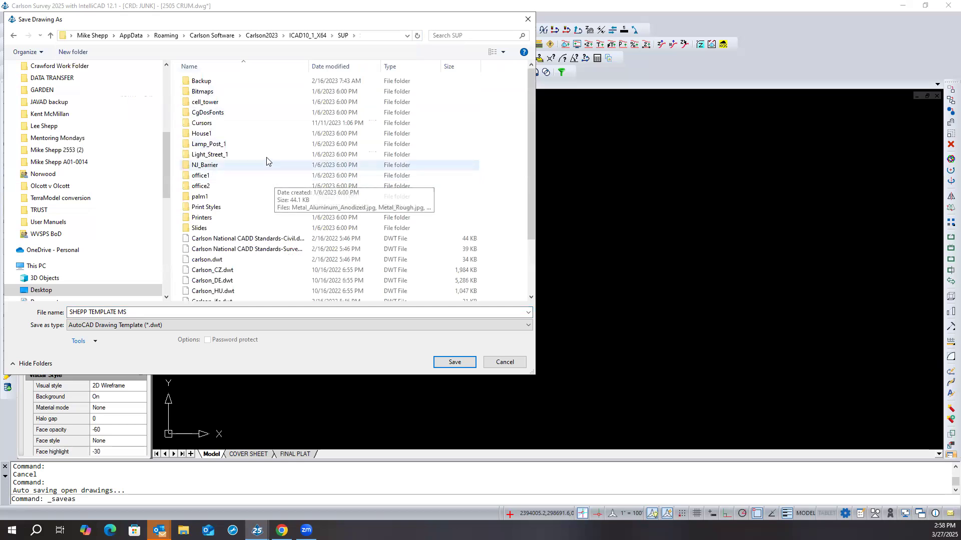
{"action": "scroll", "coordinate": [266, 161], "scroll_direction": "down", "scroll_amount": 2}
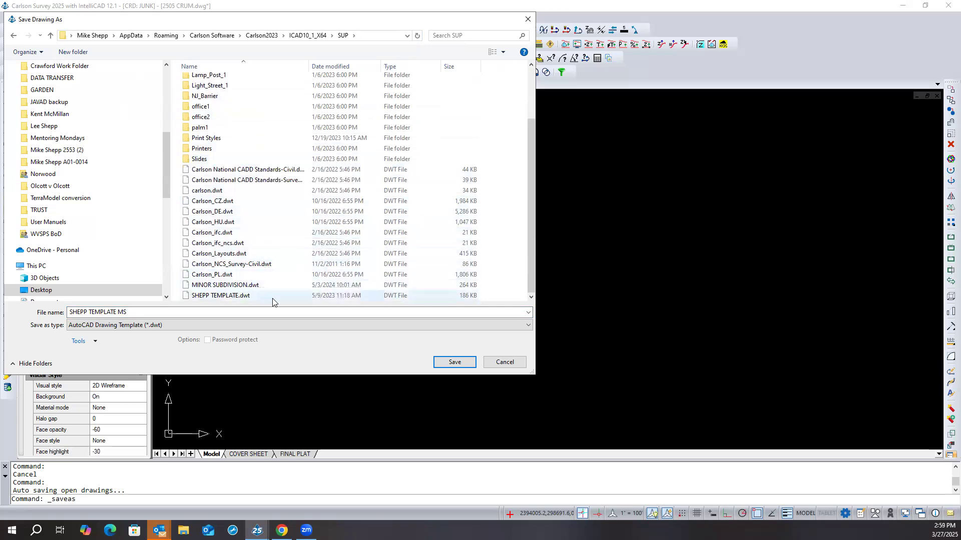
{"action": "left_click", "coordinate": [453, 362]}
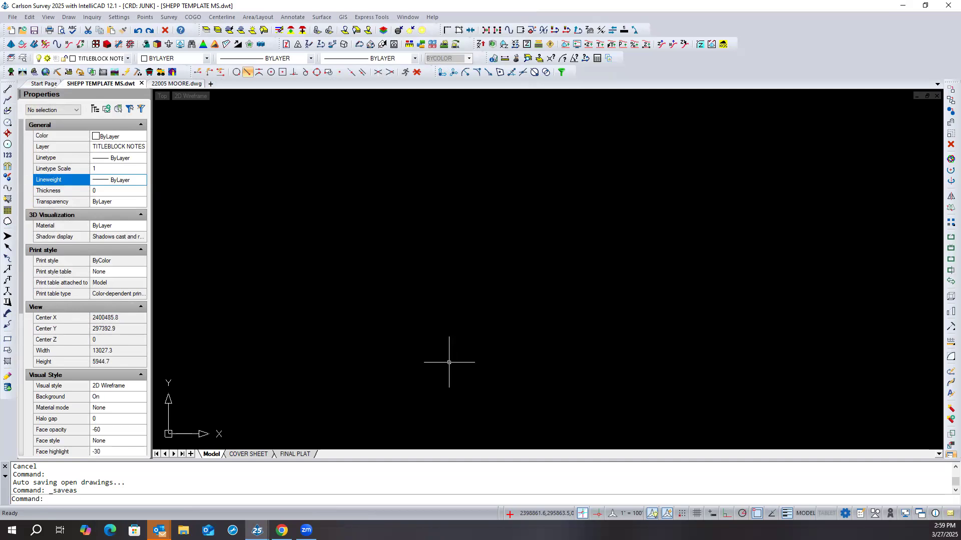
- Run VIEWRES, accepting fast zooms as Yes and a curve display quality of 20000
{"action": "type", "text": "viewres"}
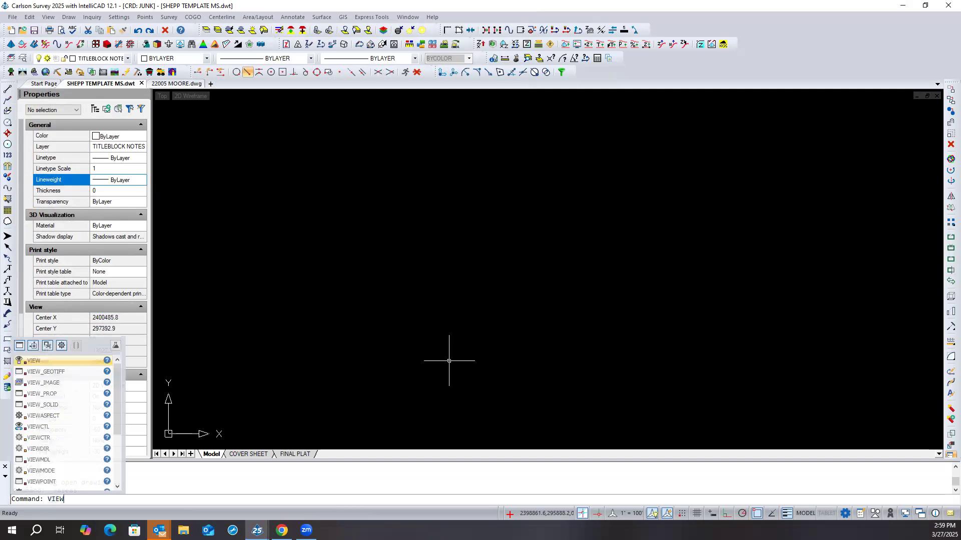
{"action": "key", "text": "Return"}
{"action": "key", "text": "Return"}
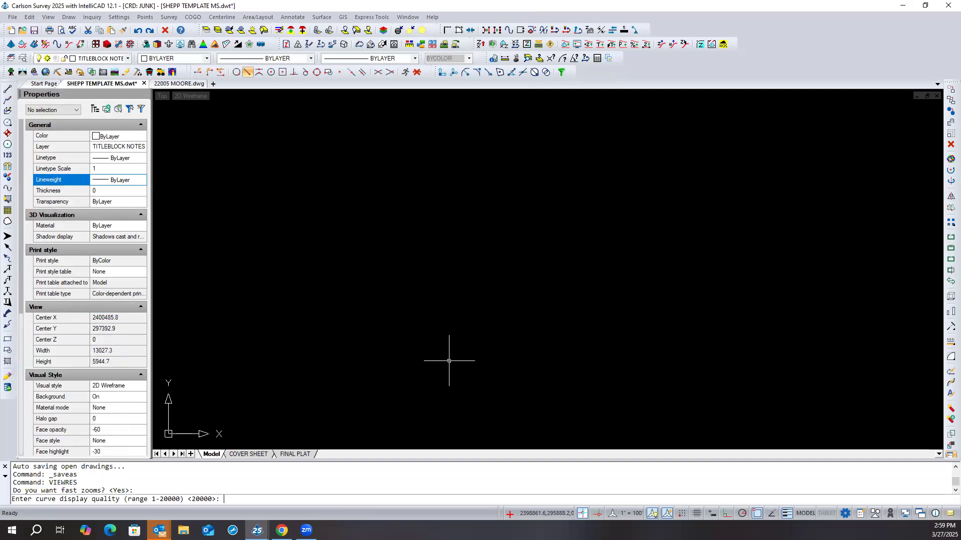
{"action": "key", "text": "Return"}
- Run PLINEGEN and LTSCALE, accepting ON for polyline linetype generation and 1 for the global linetype scale
{"action": "type", "text": "PL"}
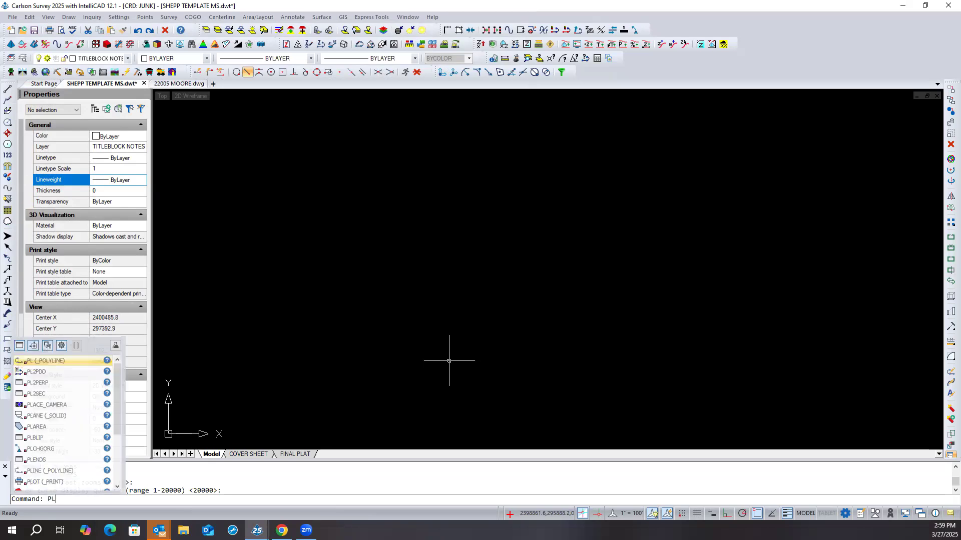
{"action": "type", "text": "INEGEN"}
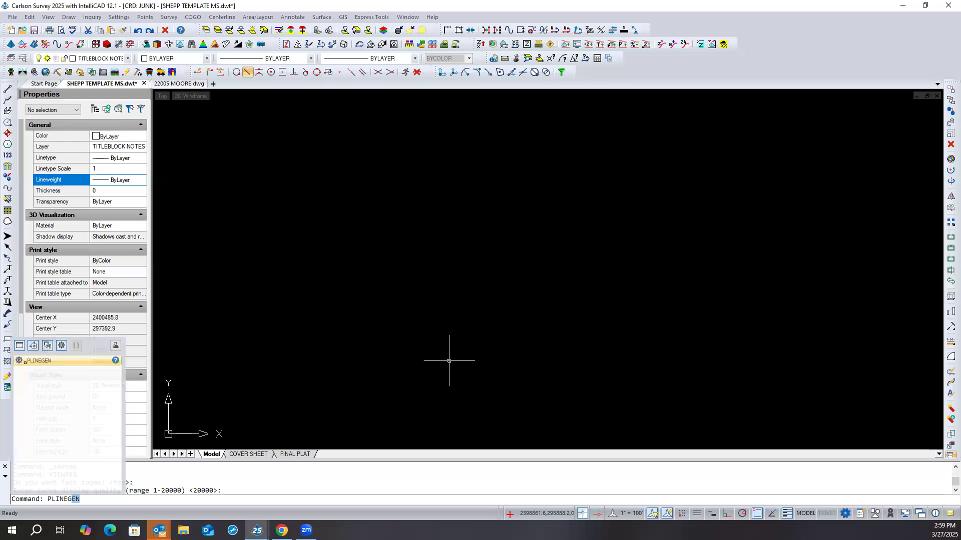
{"action": "key", "text": "Return"}
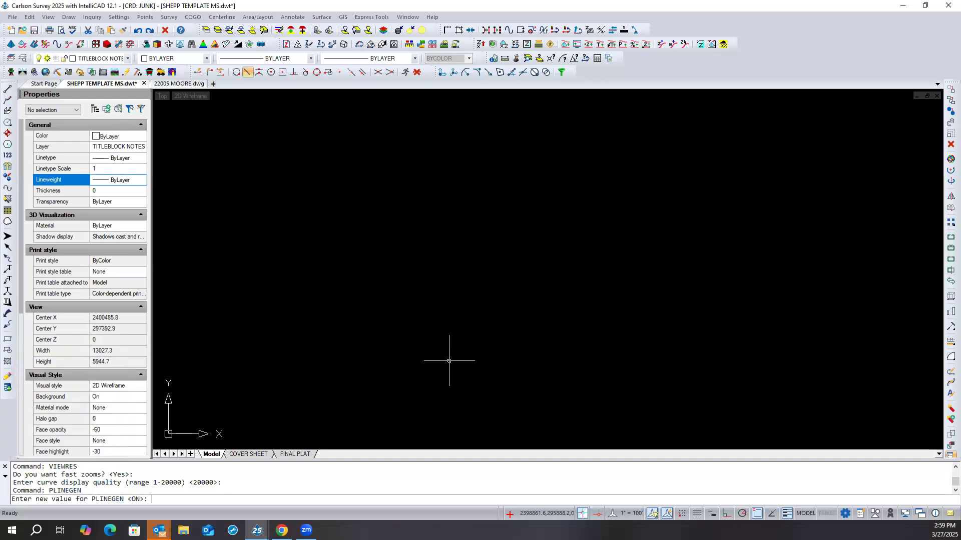
{"action": "key", "text": "Return"}
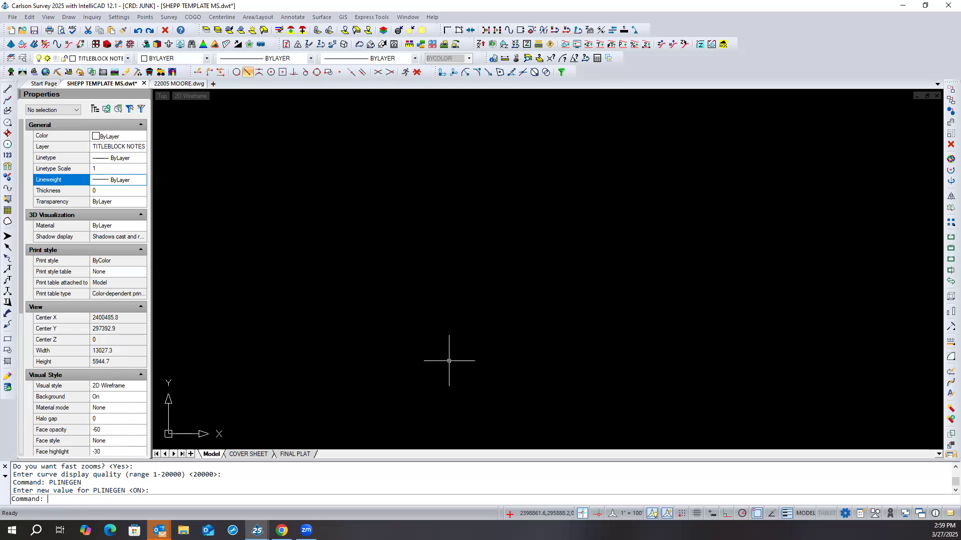
{"action": "type", "text": "ltscale"}
{"action": "key", "text": "Return"}
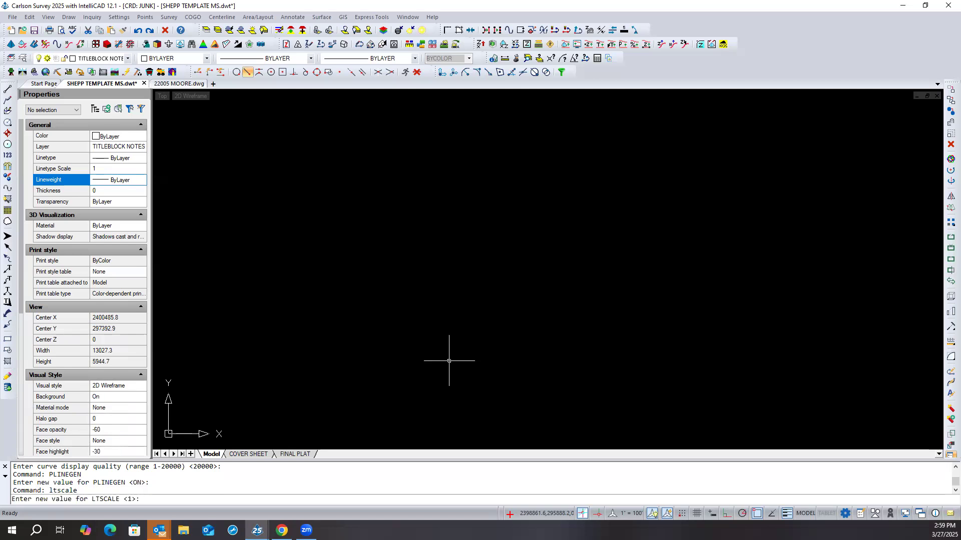
{"action": "key", "text": "Return"}
- Run MSLTSCALE and PSLTSCALE, accepting ON for both model space and paper space linetype scaling
{"action": "type", "text": "msltscale"}
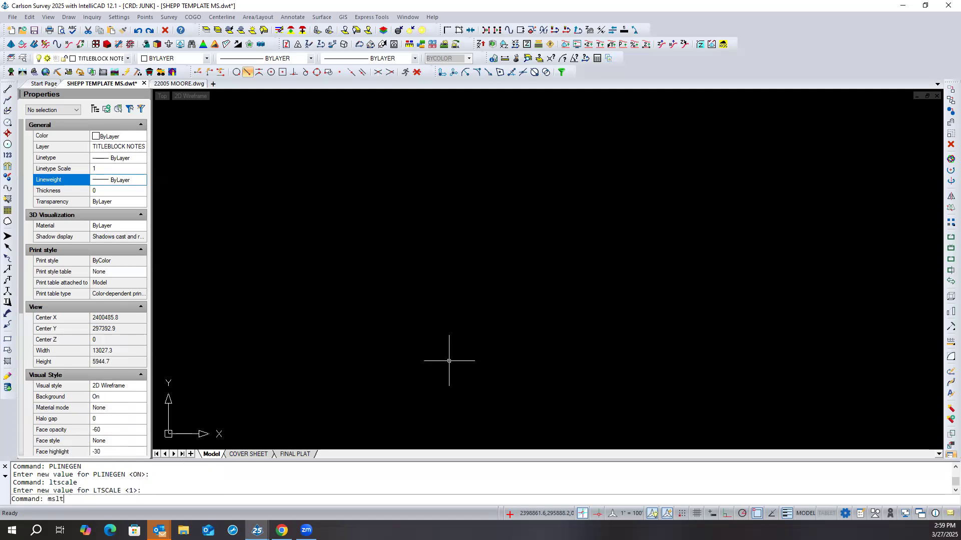
{"action": "key", "text": "Return"}
{"action": "key", "text": "Return"}
{"action": "type", "text": "psltscale"}
{"action": "key", "text": "Return"}
{"action": "key", "text": "Return"}
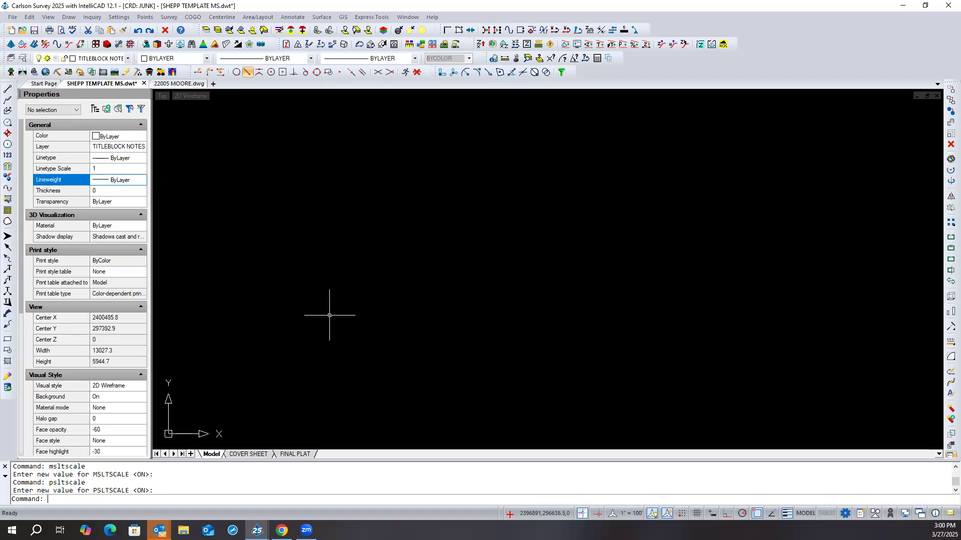
- Check the full save folder path for the drawing template file type in the Save As dialog, then close it without saving
{"action": "left_click", "coordinate": [13, 19]}
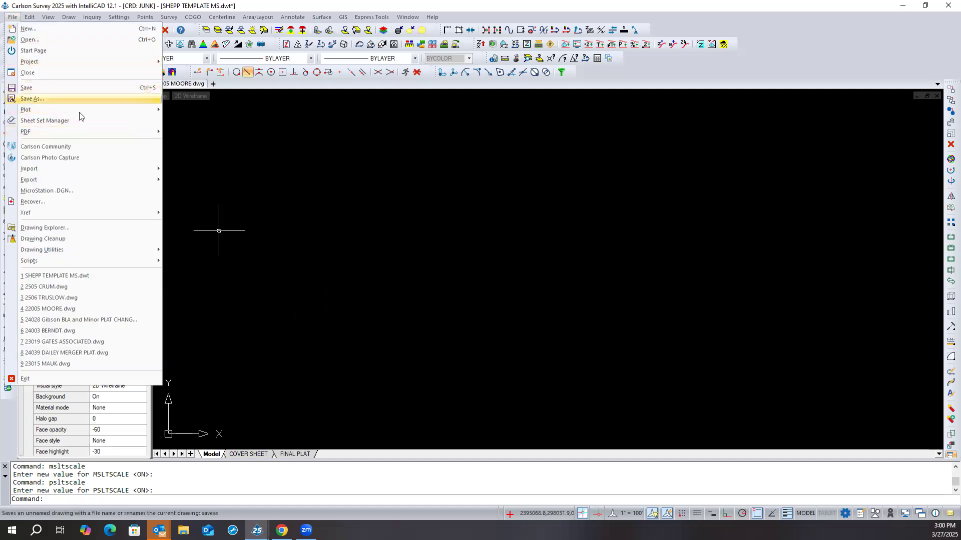
{"action": "left_click", "coordinate": [79, 99]}
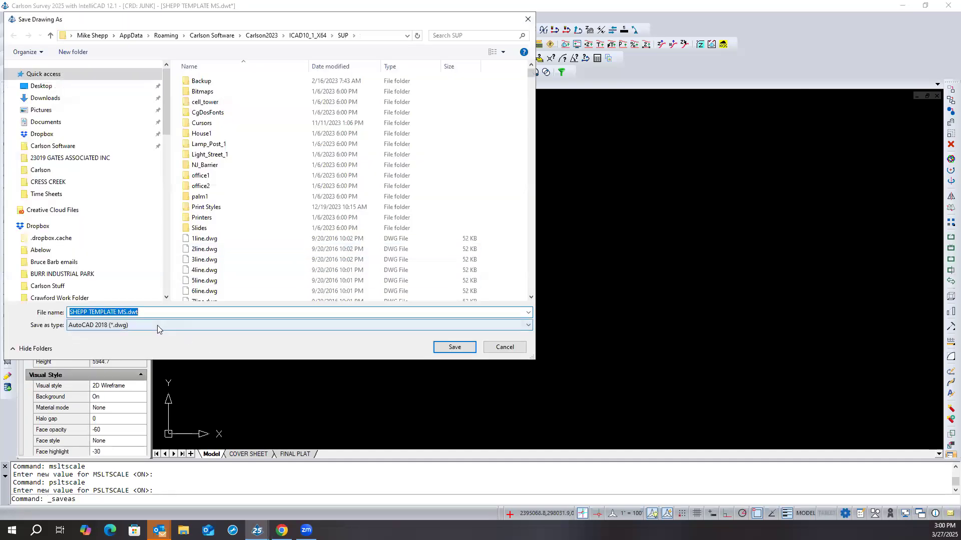
{"action": "left_click", "coordinate": [157, 325]}
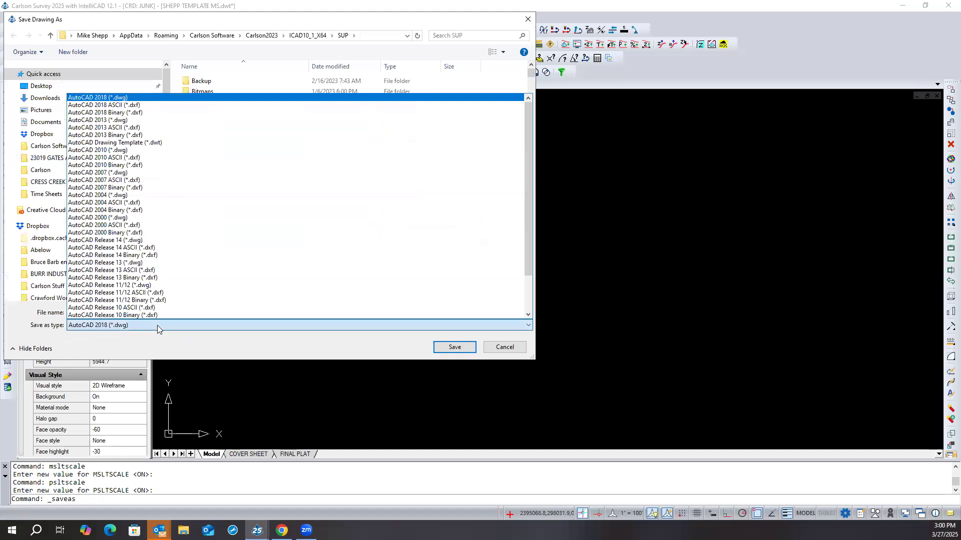
{"action": "left_click", "coordinate": [145, 144]}
{"action": "left_click", "coordinate": [109, 313]}
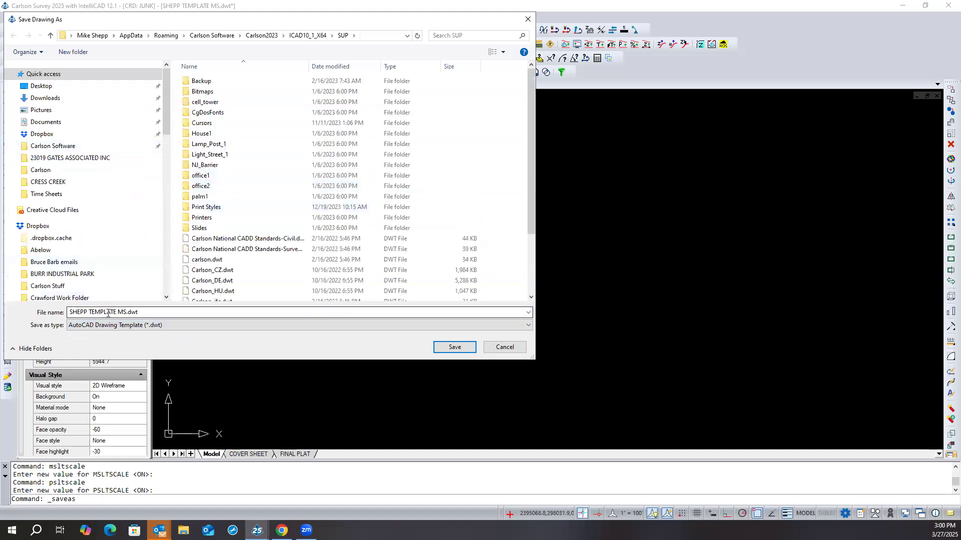
{"action": "left_click", "coordinate": [407, 36]}
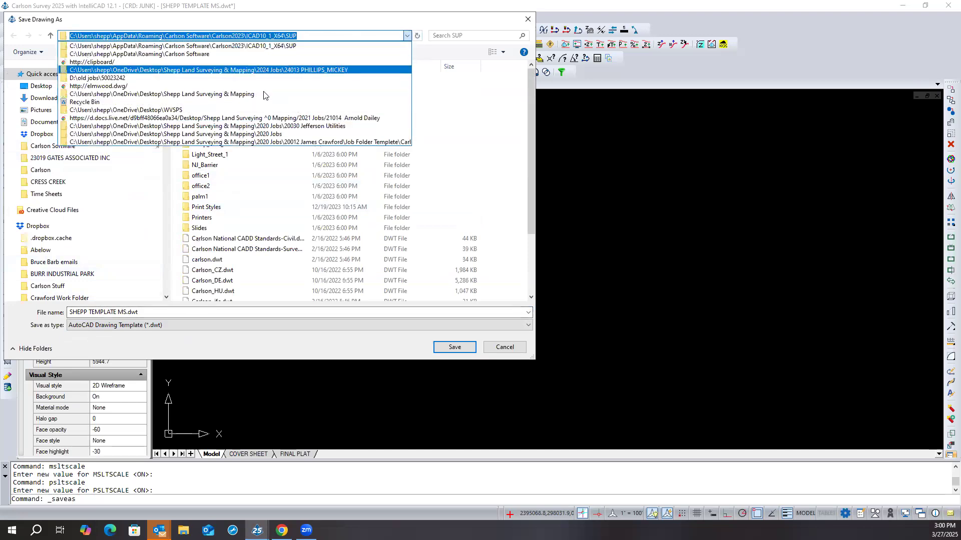
{"action": "left_click", "coordinate": [493, 348]}
{"action": "left_click", "coordinate": [493, 347]}
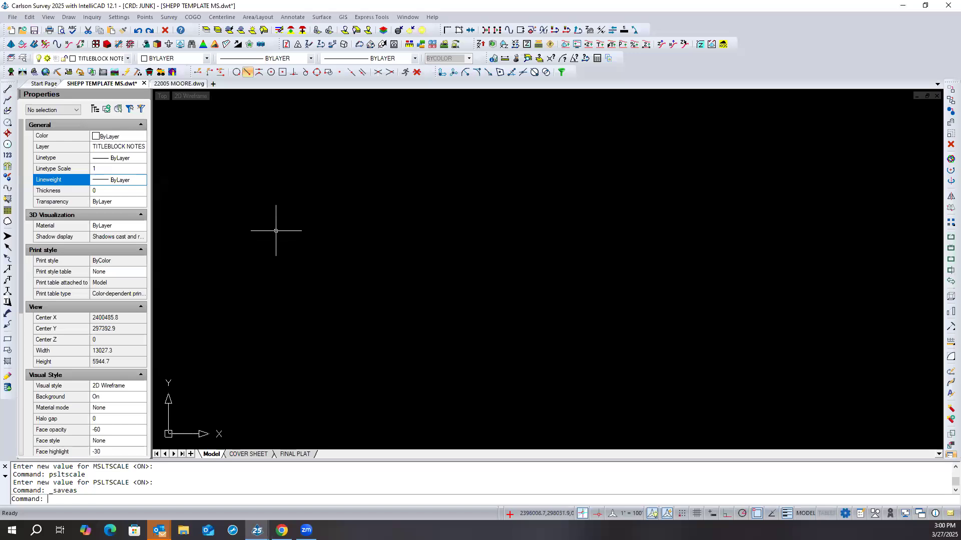
- Review the linear drawing units in the IntelliCAD drawing settings and close them without changes
{"action": "left_click", "coordinate": [126, 20]}
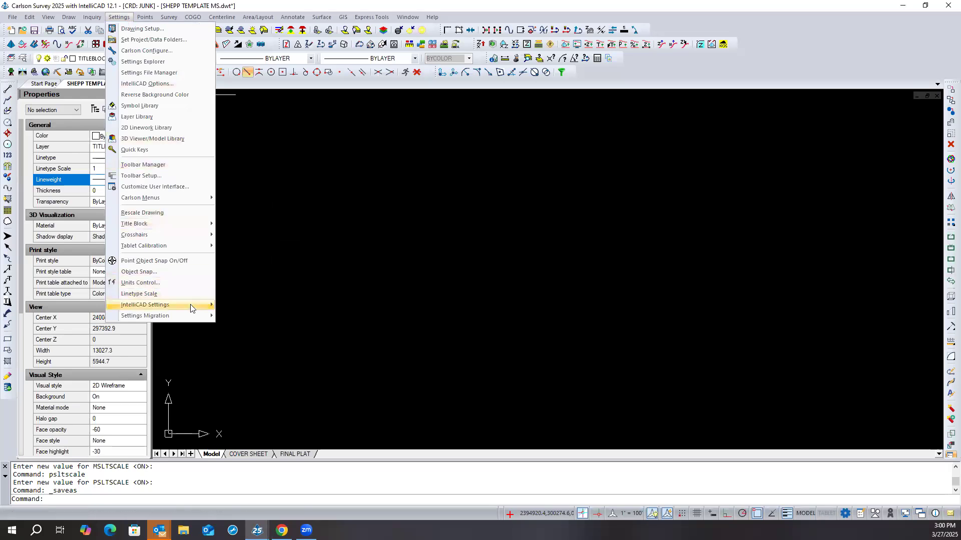
{"action": "mouse_move", "coordinate": [191, 308]}
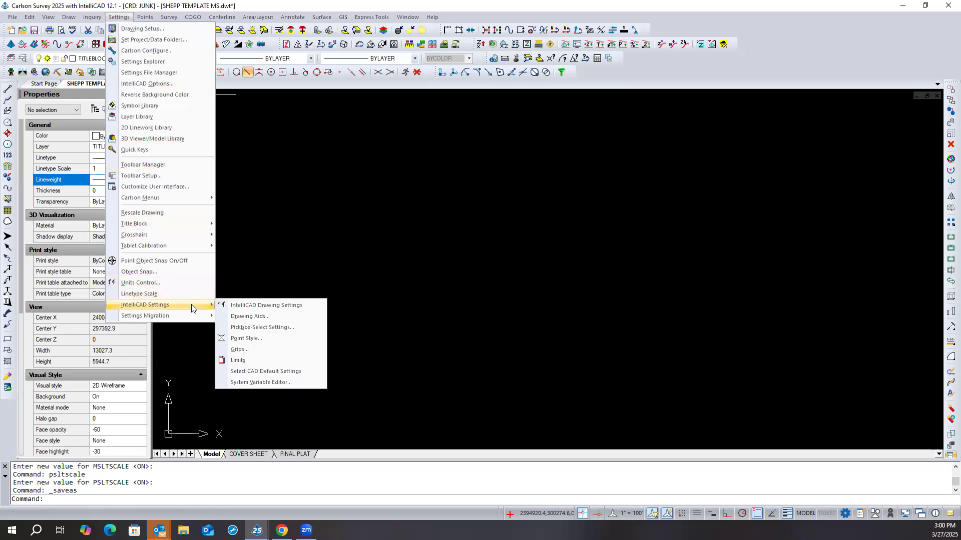
{"action": "left_click", "coordinate": [307, 307]}
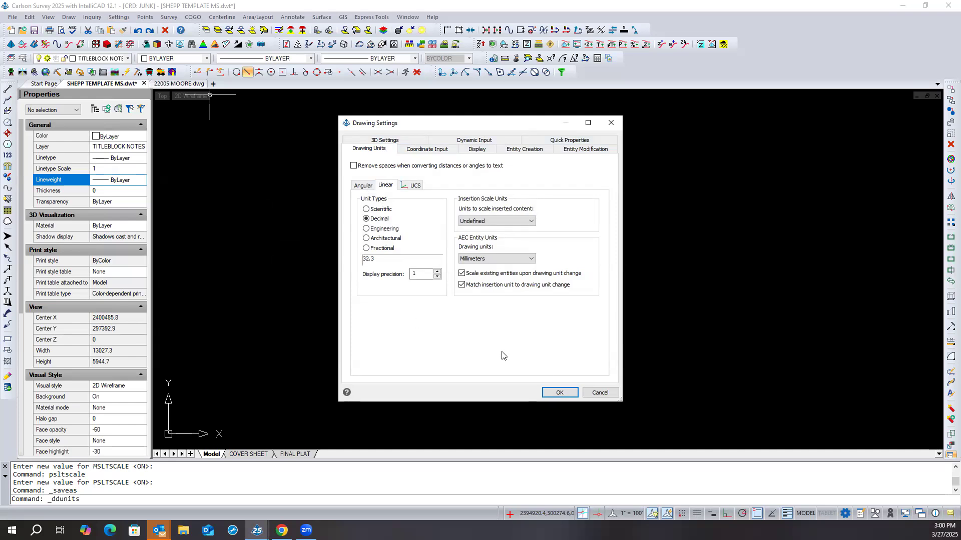
{"action": "left_click", "coordinate": [600, 392]}
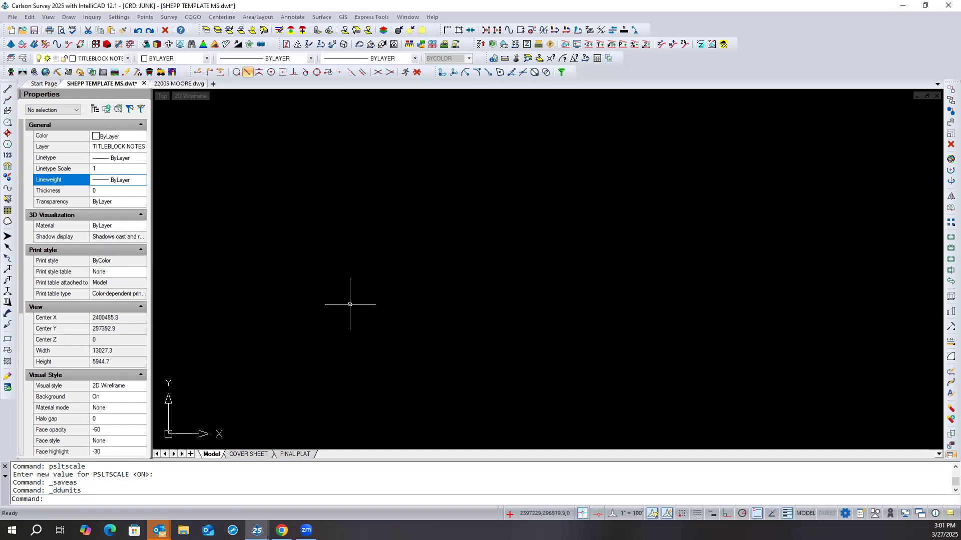
- Review the CAD default settings, including start page, grip style and selection cycling, and close them without changes
{"action": "left_click", "coordinate": [119, 16]}
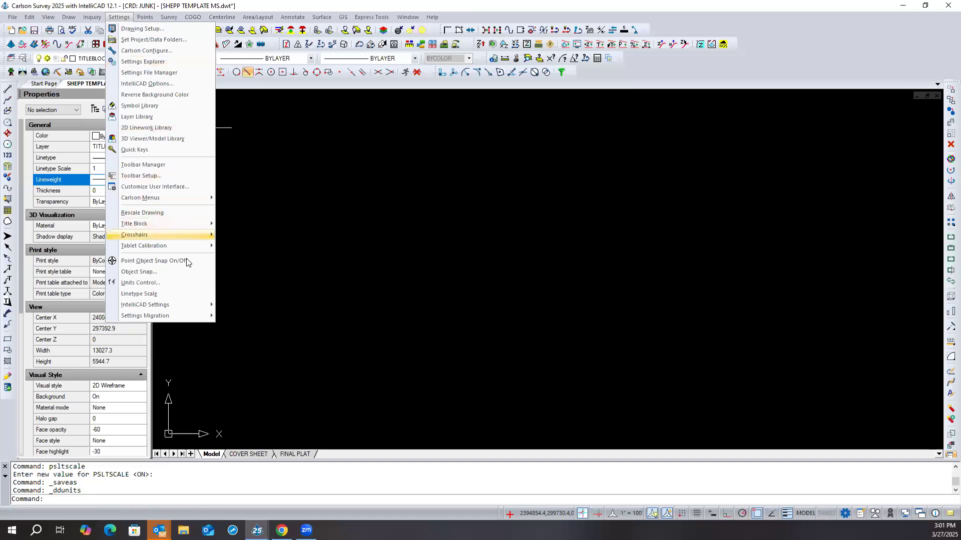
{"action": "mouse_move", "coordinate": [184, 305]}
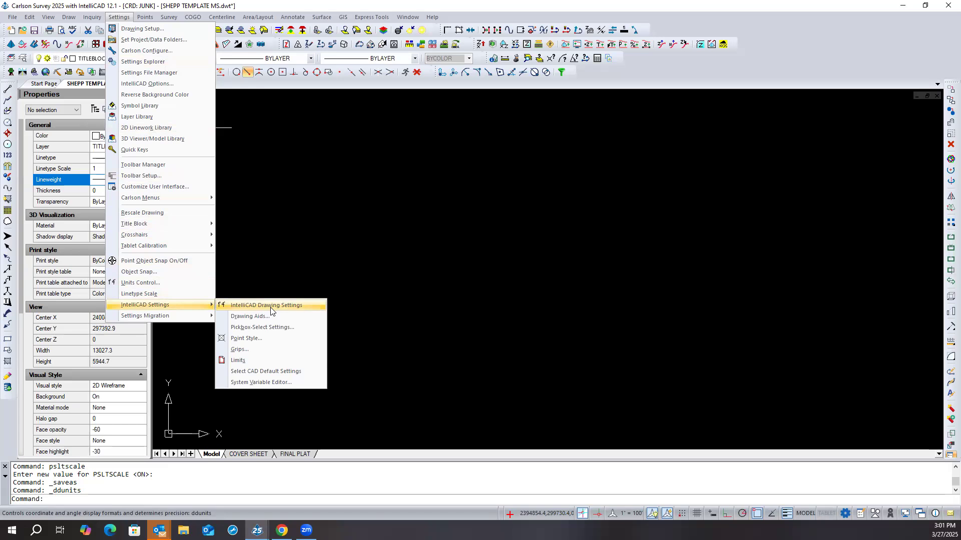
{"action": "left_click", "coordinate": [302, 369]}
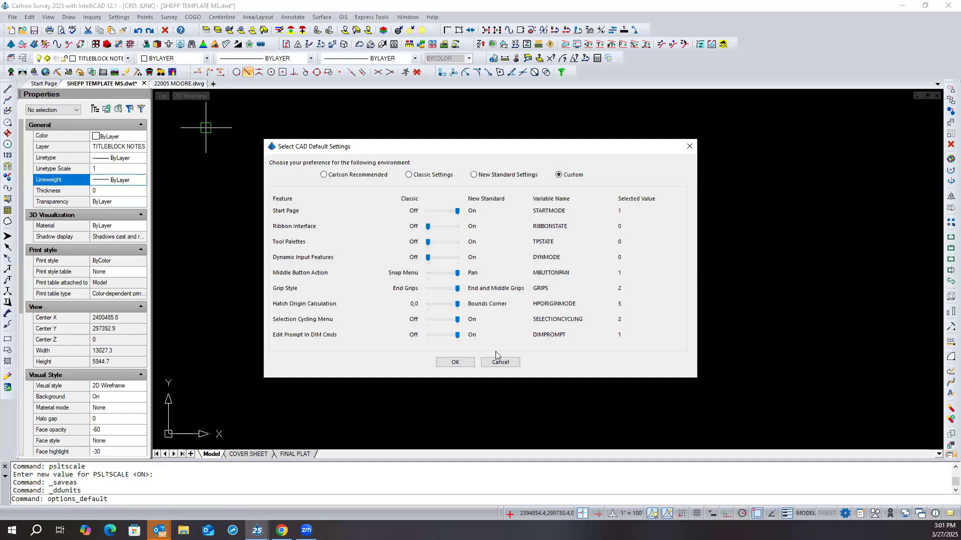
{"action": "left_click", "coordinate": [500, 362]}
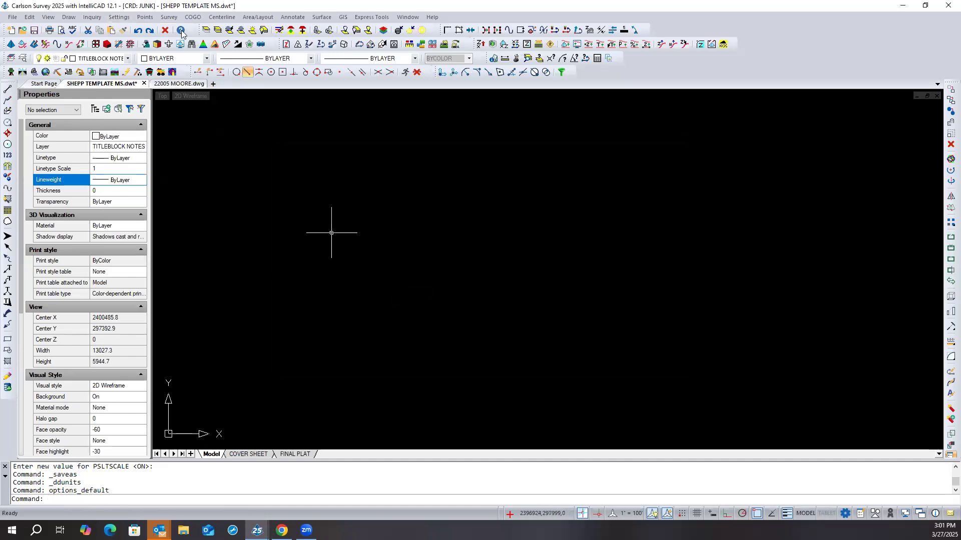
{"action": "left_click", "coordinate": [120, 17]}
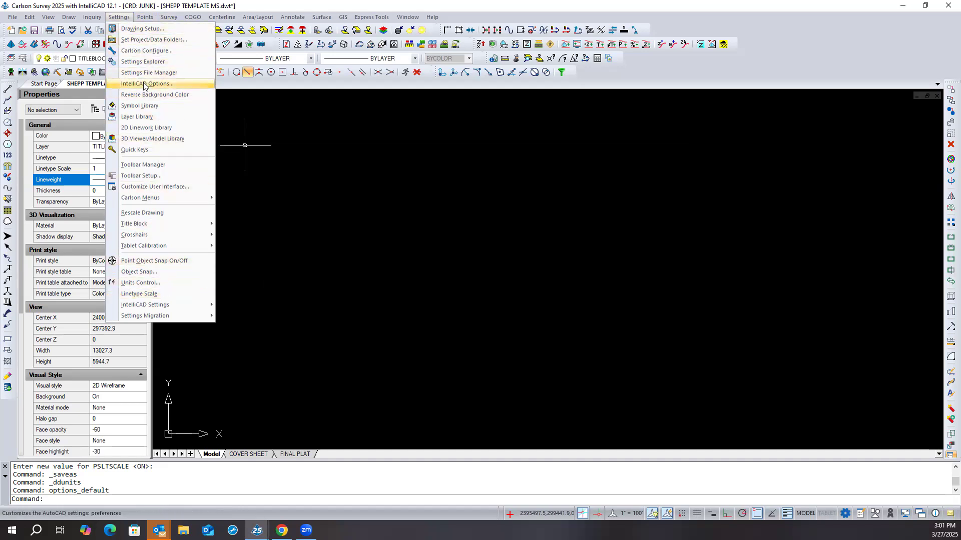
{"action": "left_click", "coordinate": [268, 121]}
{"action": "key", "text": "Escape"}
{"action": "key", "text": "Escape"}
{"action": "right_click", "coordinate": [258, 122]}
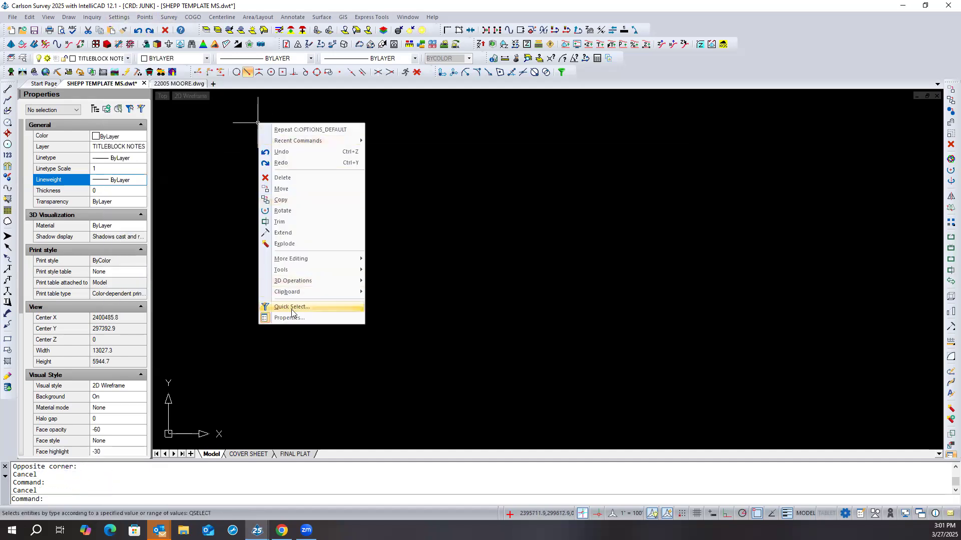
{"action": "key", "text": "Escape"}
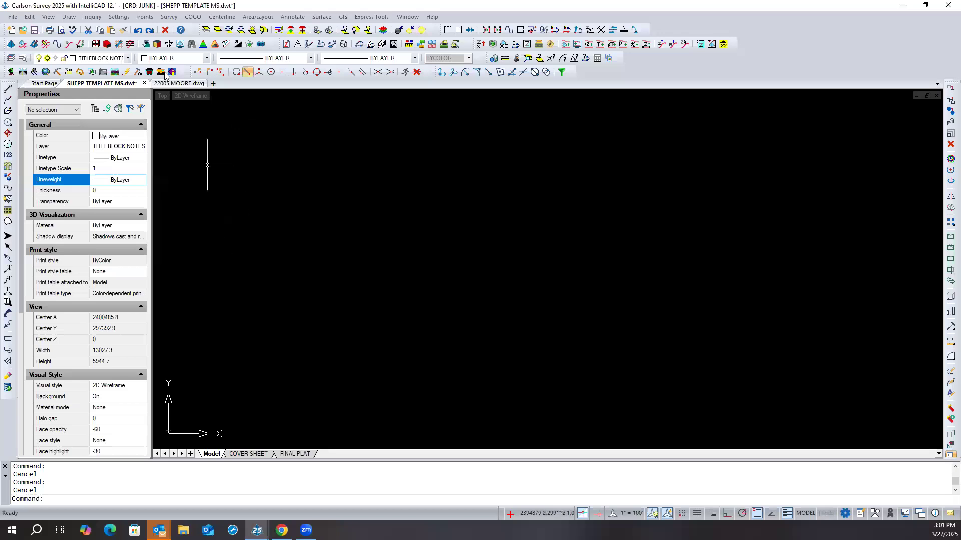
- Look through the IntelliCAD options for files, display, profiles, printing, snapping, clipboard, selection cycling and general settings
{"action": "left_click", "coordinate": [120, 17]}
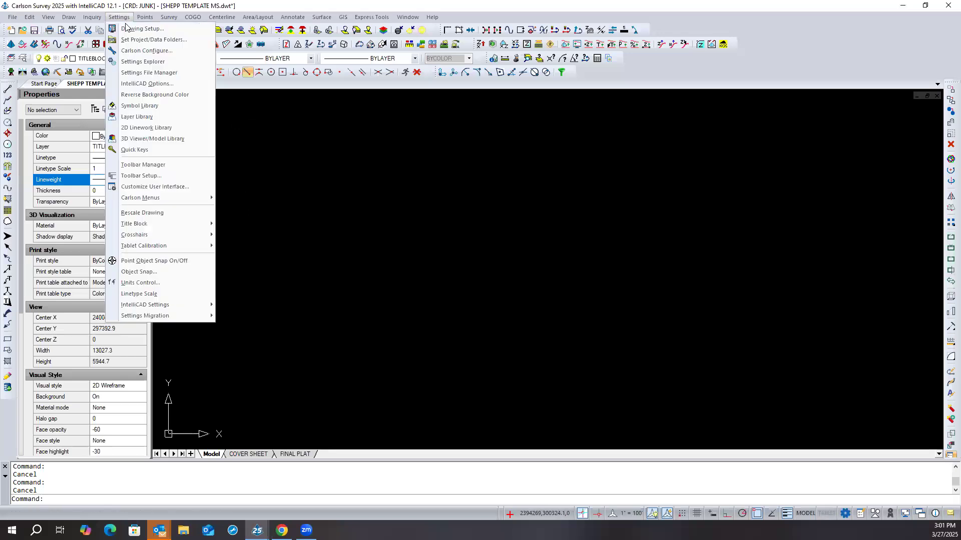
{"action": "left_click", "coordinate": [147, 84]}
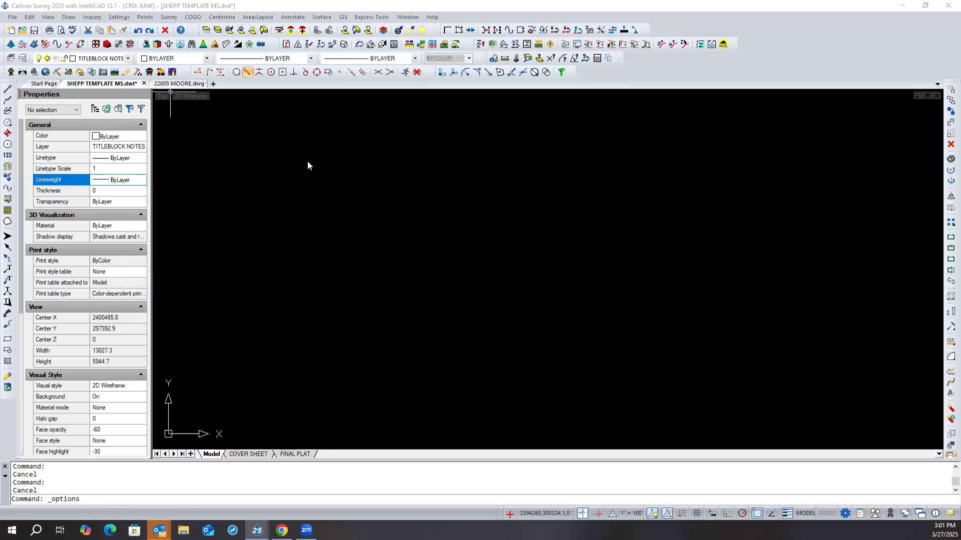
{"action": "left_click", "coordinate": [393, 141]}
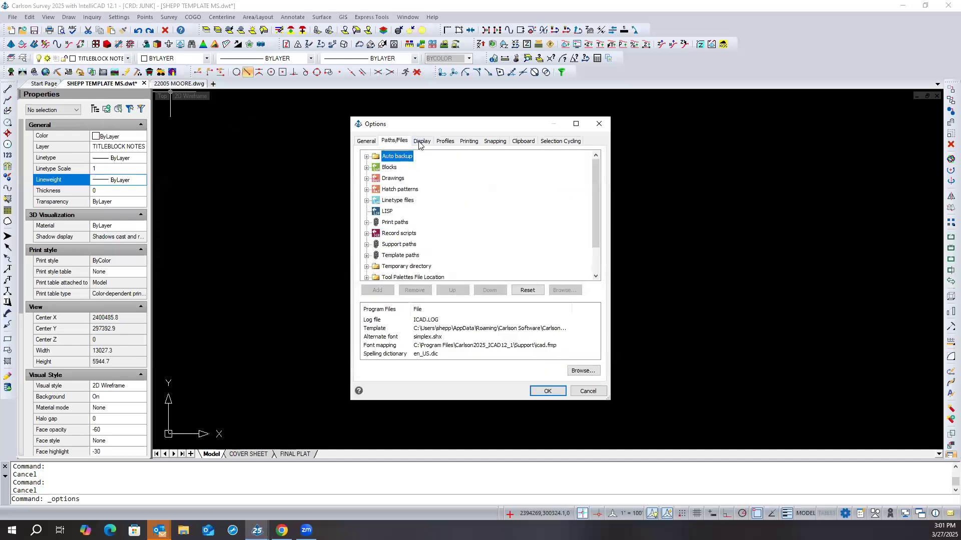
{"action": "left_click", "coordinate": [422, 141]}
{"action": "left_click", "coordinate": [445, 140]}
{"action": "left_click", "coordinate": [472, 142]}
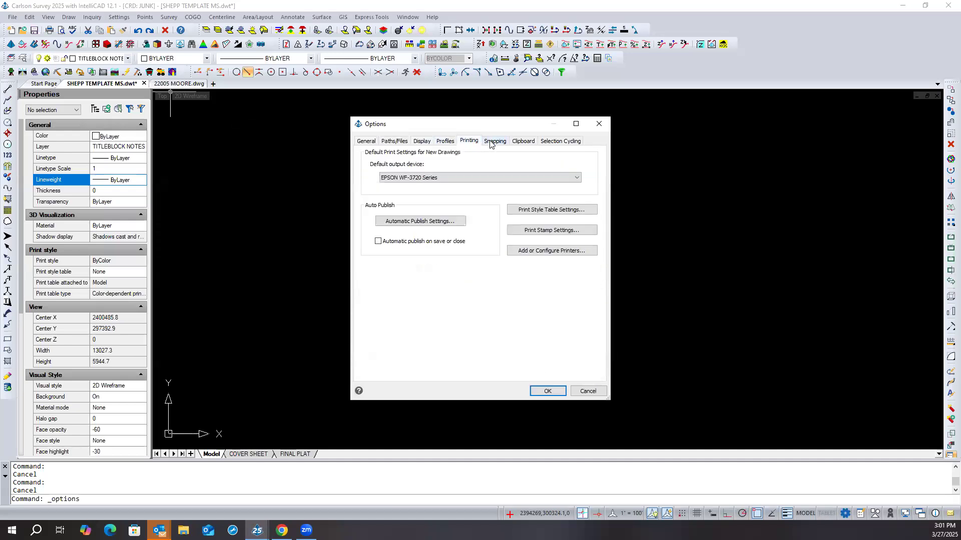
{"action": "left_click", "coordinate": [494, 141]}
{"action": "left_click", "coordinate": [523, 140]}
{"action": "left_click", "coordinate": [542, 141]}
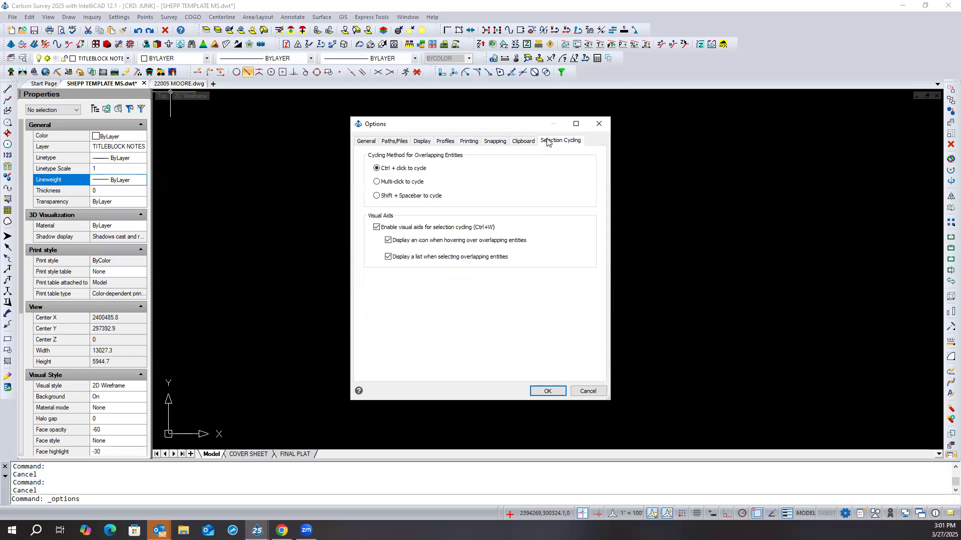
{"action": "left_click", "coordinate": [393, 141]}
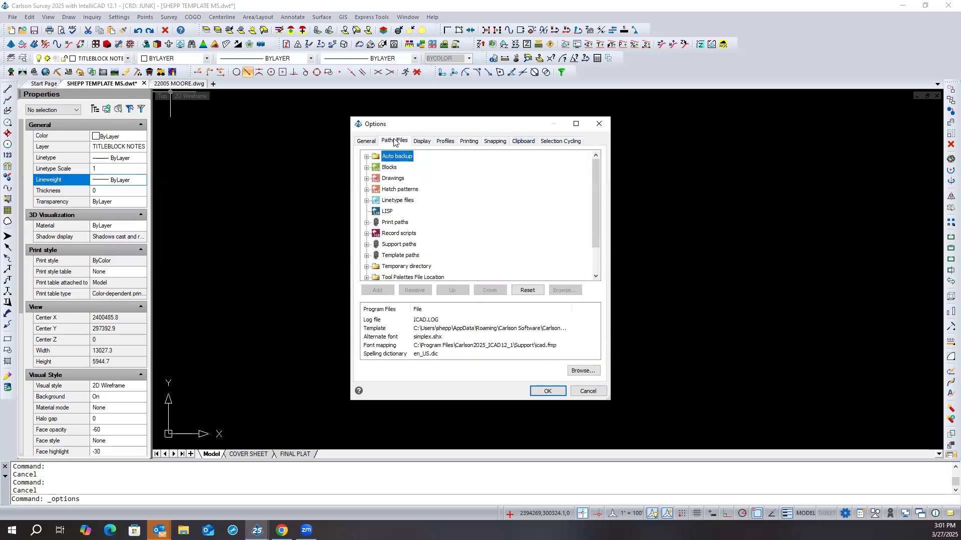
{"action": "left_click", "coordinate": [367, 143]}
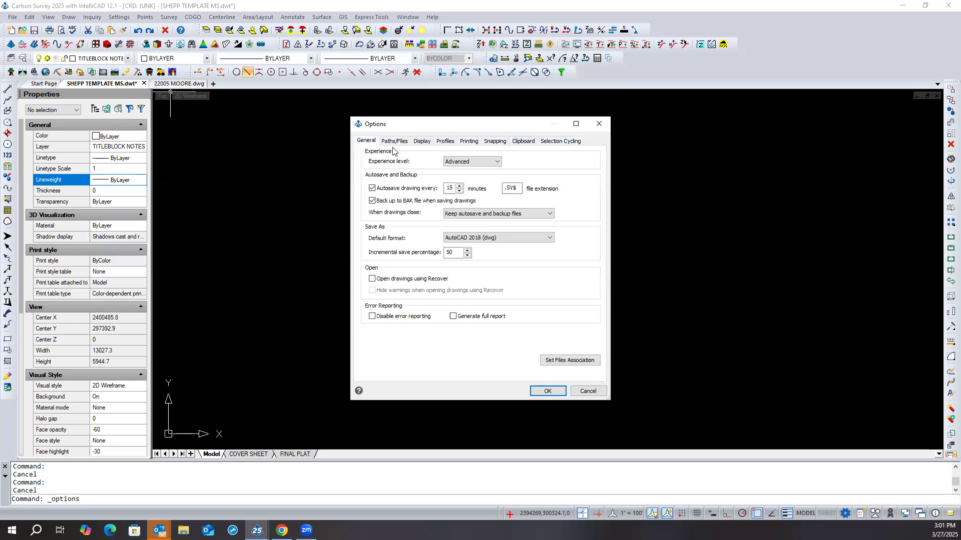
- Examine the support paths in the IntelliCAD file path options, including the customization folder entry
{"action": "left_click", "coordinate": [394, 141]}
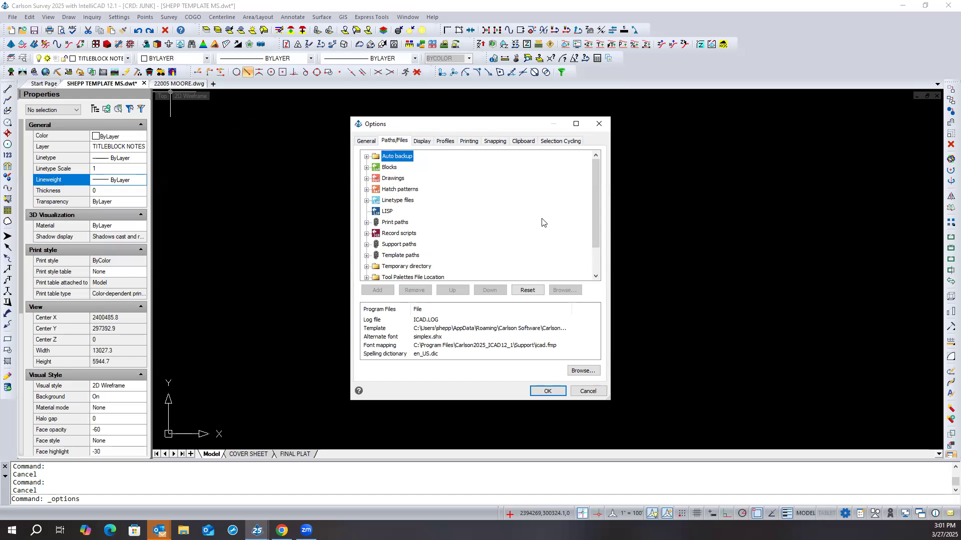
{"action": "left_click_drag", "start_coordinate": [594, 203], "coordinate": [592, 226]}
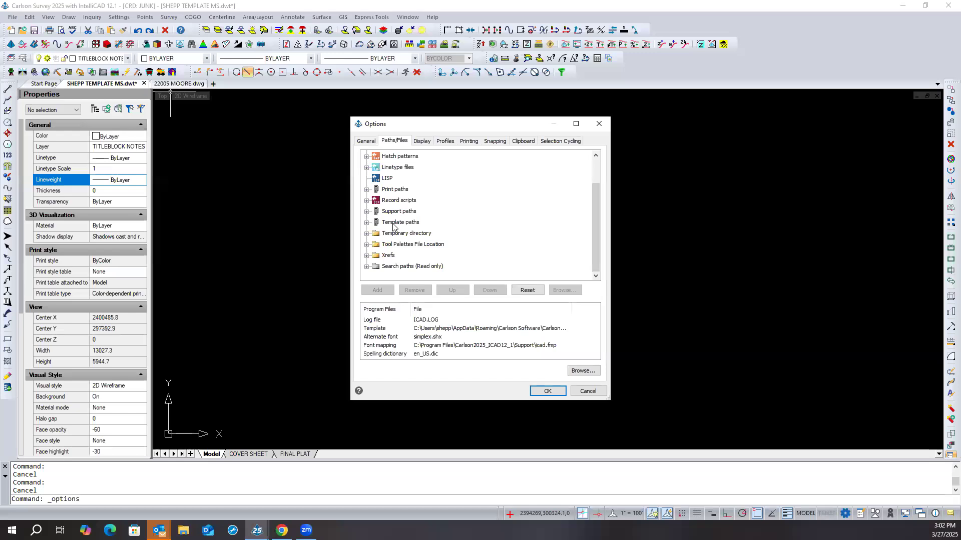
{"action": "scroll", "coordinate": [410, 239], "scroll_direction": "up", "scroll_amount": 1}
{"action": "scroll", "coordinate": [408, 238], "scroll_direction": "down", "scroll_amount": 1}
{"action": "left_click", "coordinate": [367, 212]}
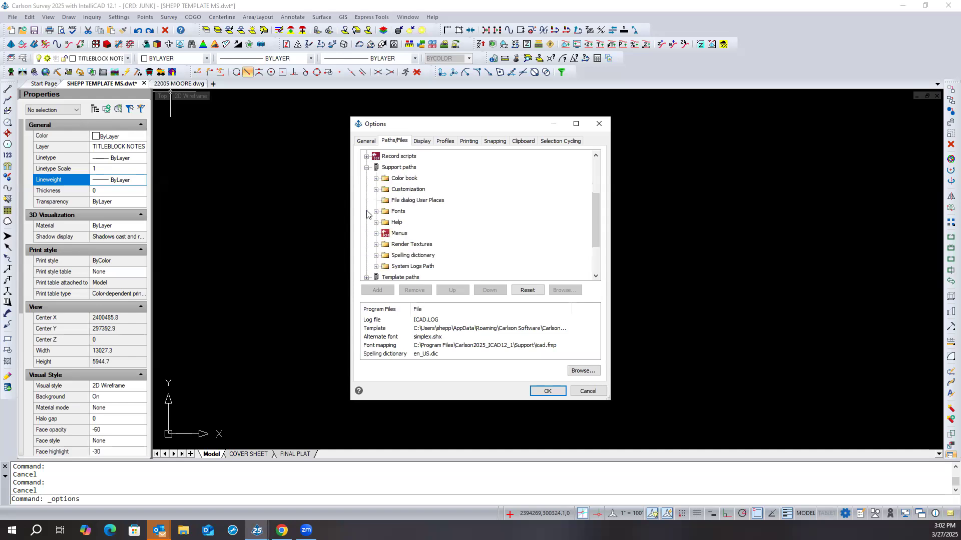
{"action": "left_click", "coordinate": [399, 168]}
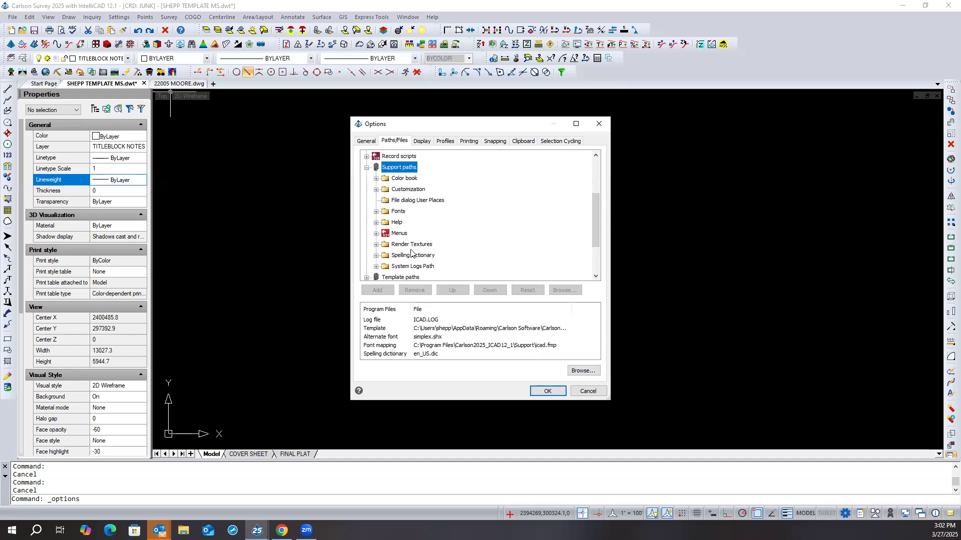
{"action": "left_click", "coordinate": [376, 189]}
{"action": "left_click", "coordinate": [376, 189]}
{"action": "left_click", "coordinate": [367, 167]}
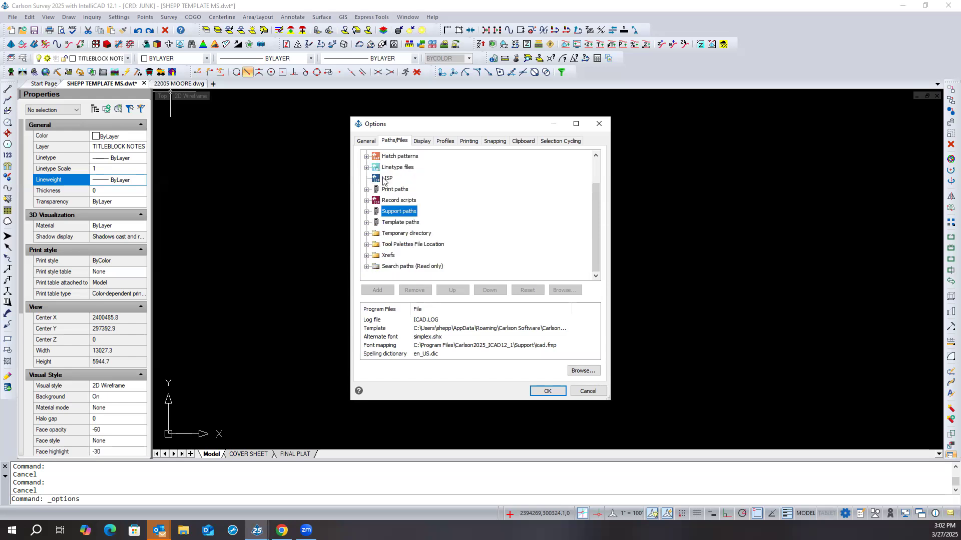
- Check the folder assigned to Templates under the template paths, then close the options without changes
{"action": "left_click", "coordinate": [418, 225]}
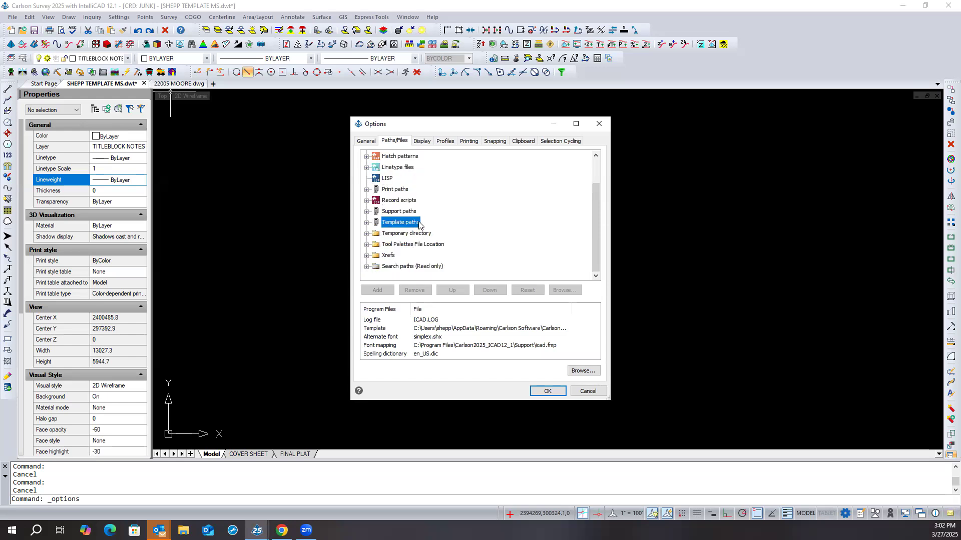
{"action": "left_click", "coordinate": [366, 222]}
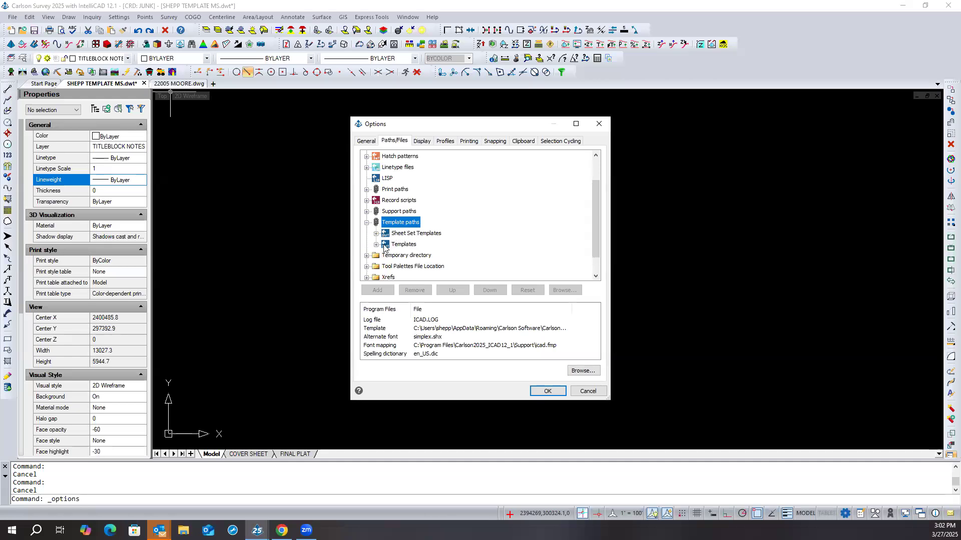
{"action": "left_click", "coordinate": [377, 245]}
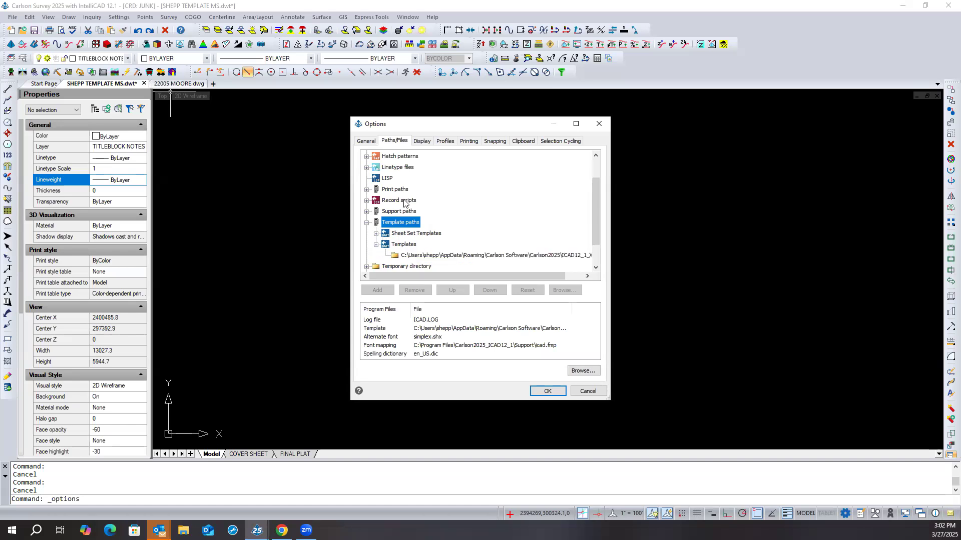
{"action": "scroll", "coordinate": [406, 204], "scroll_direction": "down", "scroll_amount": 1}
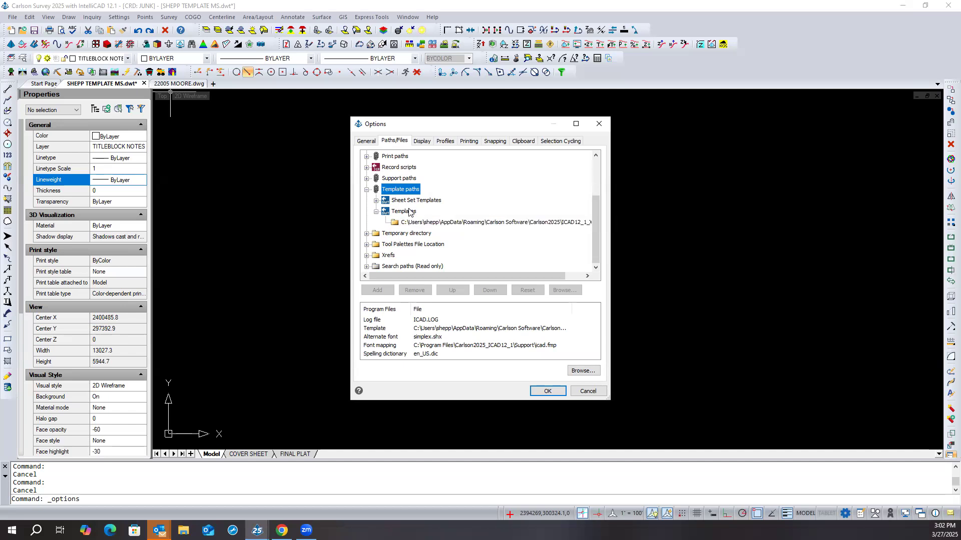
{"action": "left_click", "coordinate": [417, 224]}
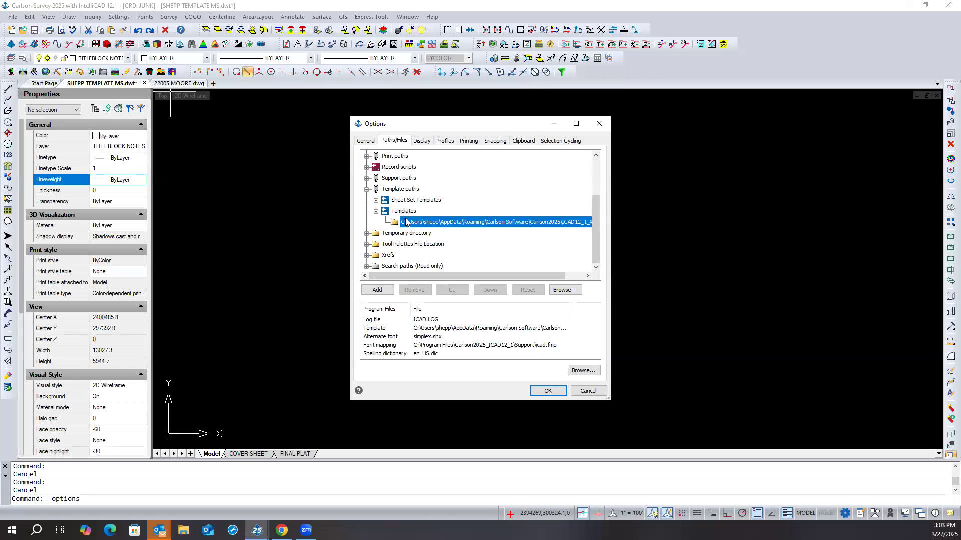
{"action": "left_click", "coordinate": [376, 213]}
{"action": "left_click", "coordinate": [589, 393]}
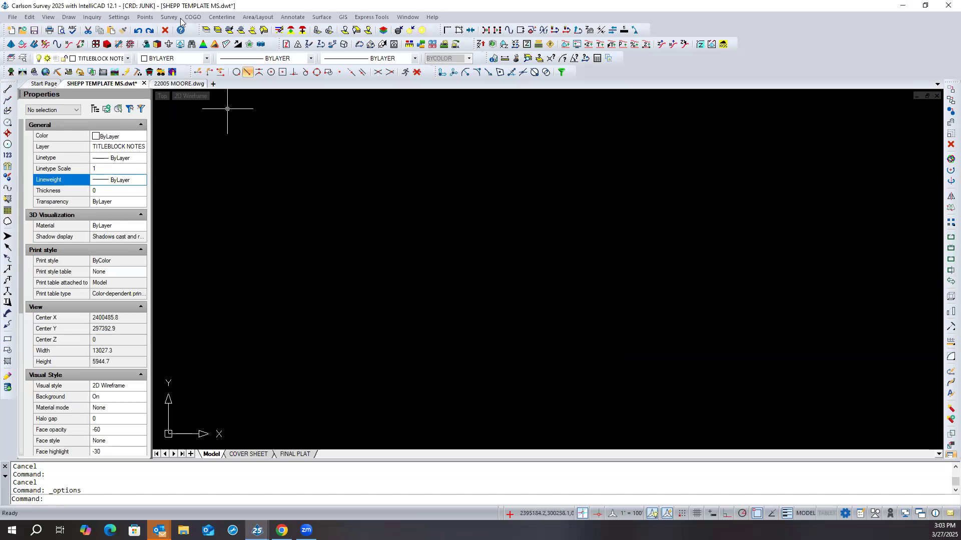
- Open the IntelliCAD file path options and look through the entries under the support paths
{"action": "left_click", "coordinate": [119, 17]}
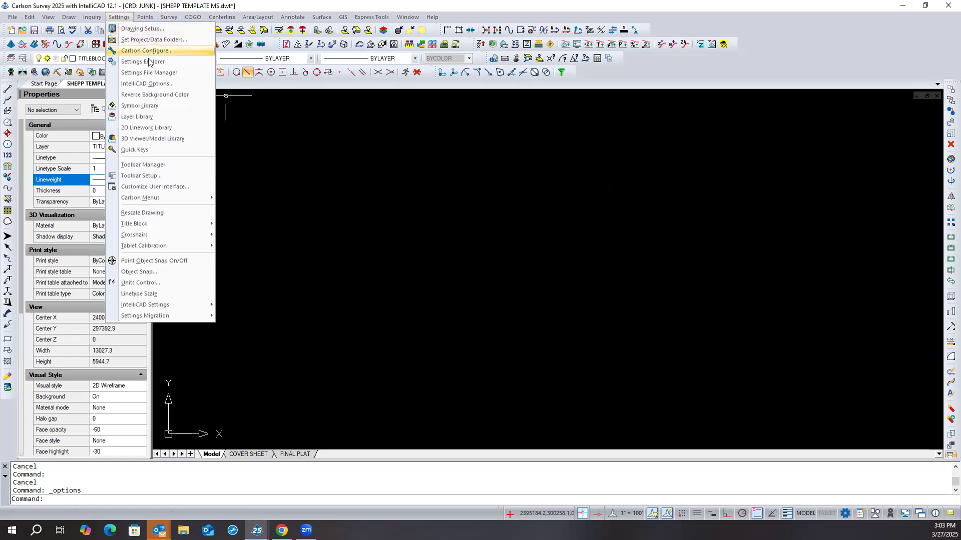
{"action": "left_click", "coordinate": [150, 84]}
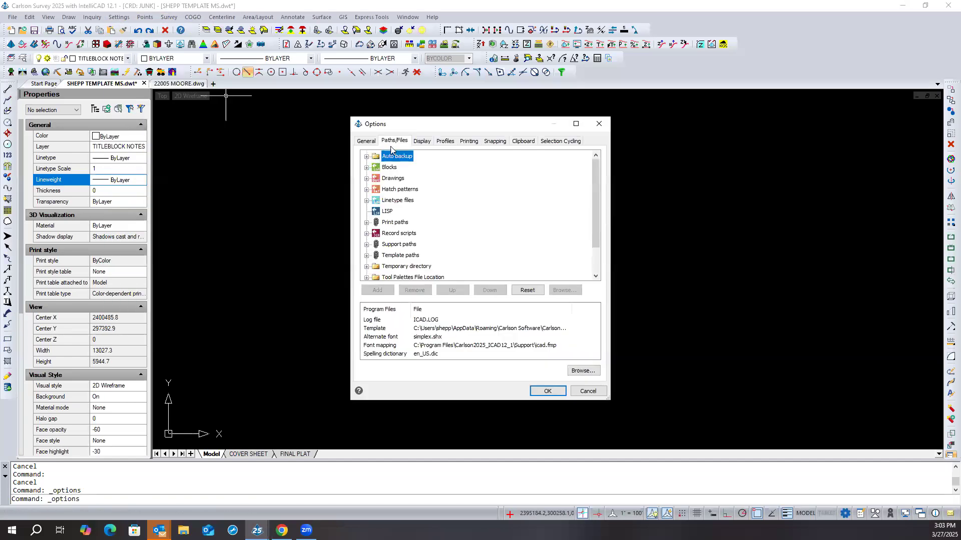
{"action": "left_click", "coordinate": [402, 140]}
{"action": "scroll", "coordinate": [372, 233], "scroll_direction": "down", "scroll_amount": 1}
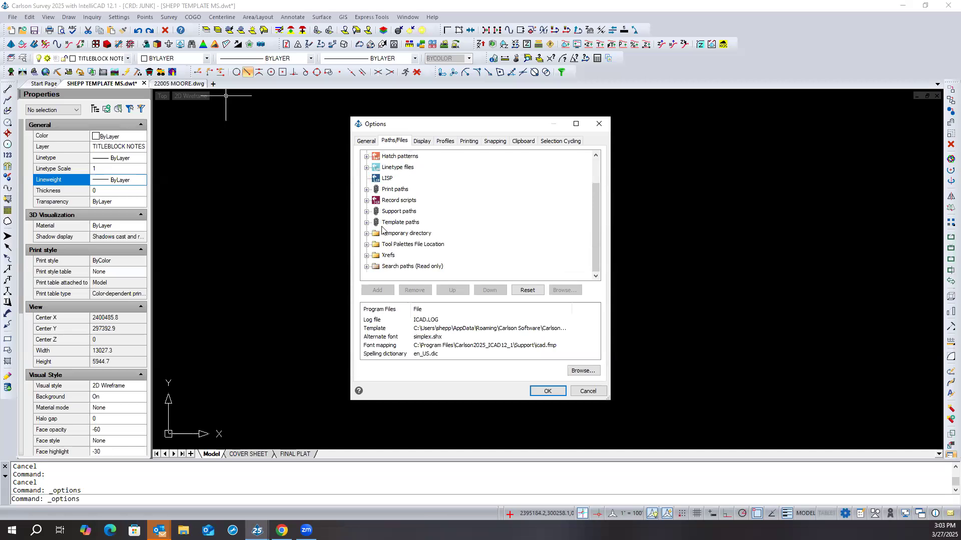
{"action": "left_click", "coordinate": [367, 211]}
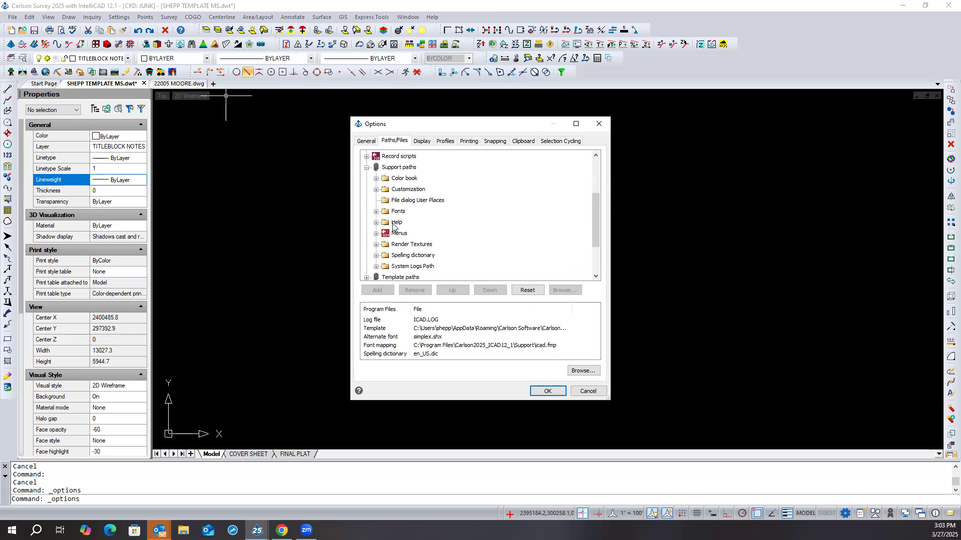
{"action": "left_click", "coordinate": [367, 167]}
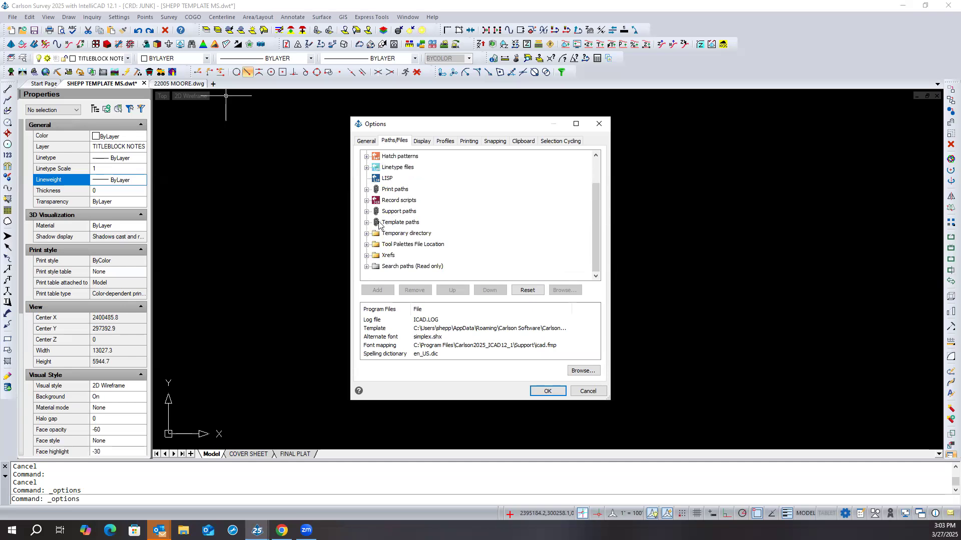
- Check the folders assigned to Sheet Set Templates and Templates under the template paths
{"action": "left_click", "coordinate": [366, 223]}
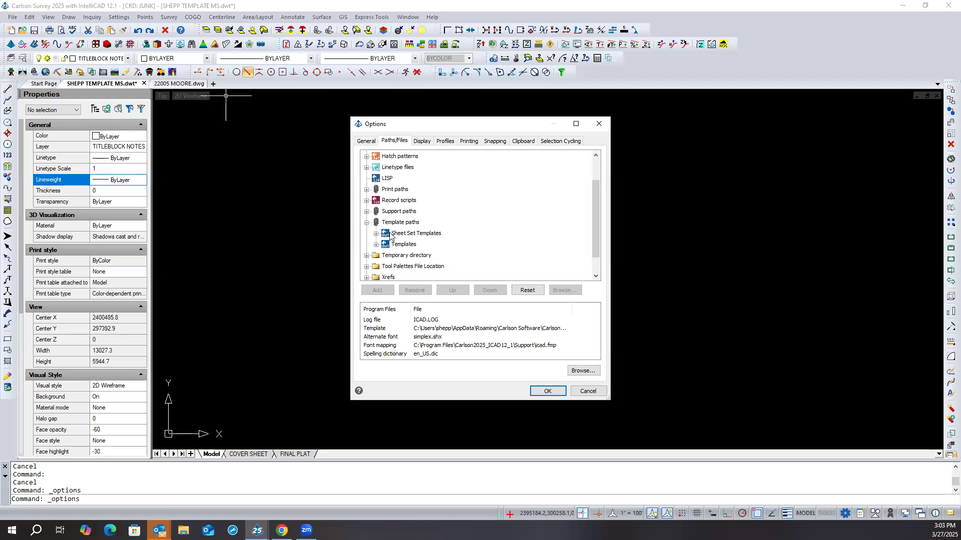
{"action": "left_click", "coordinate": [376, 234]}
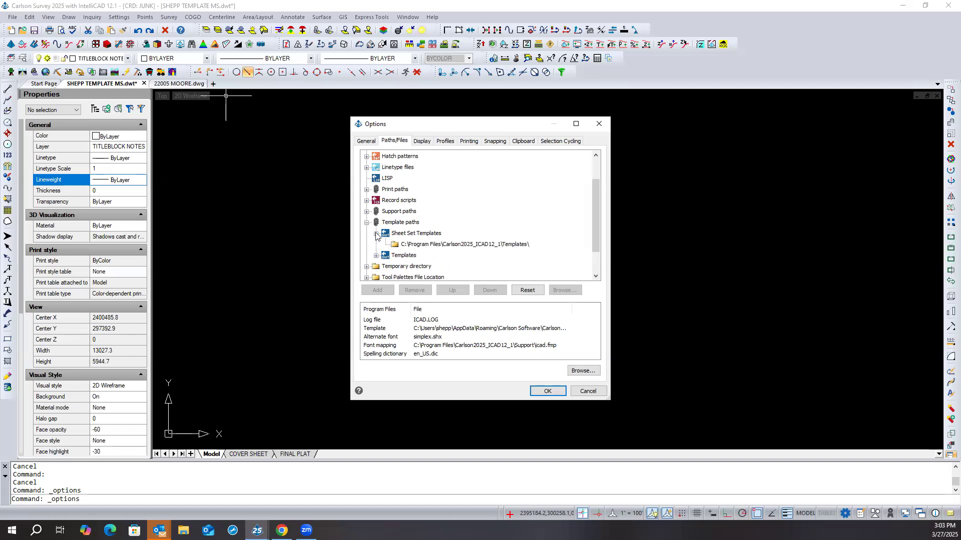
{"action": "left_click", "coordinate": [376, 234]}
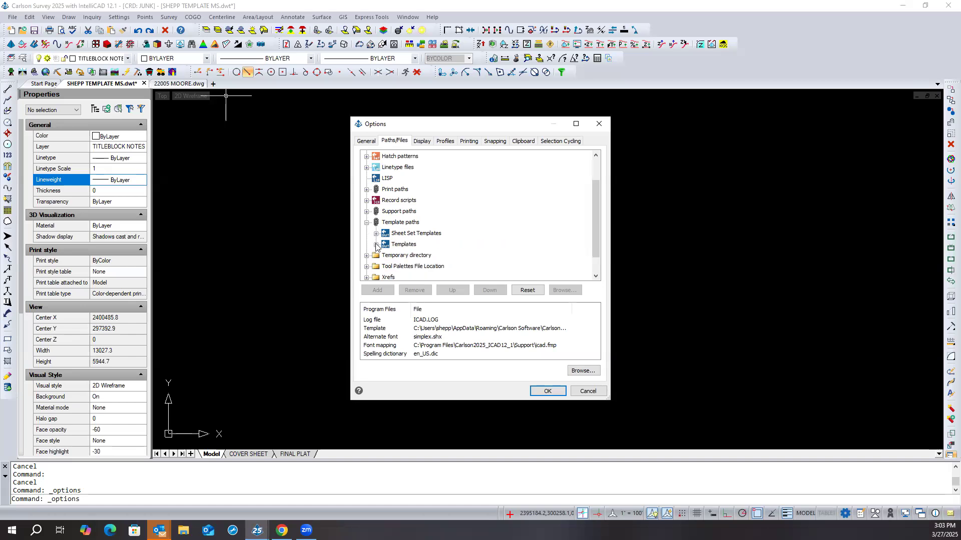
{"action": "left_click", "coordinate": [376, 245]}
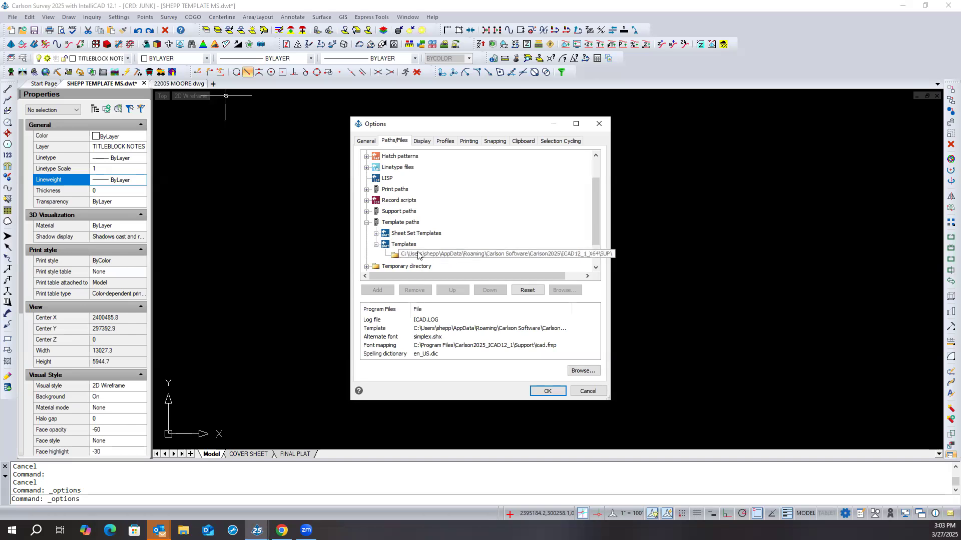
{"action": "left_click", "coordinate": [377, 245]}
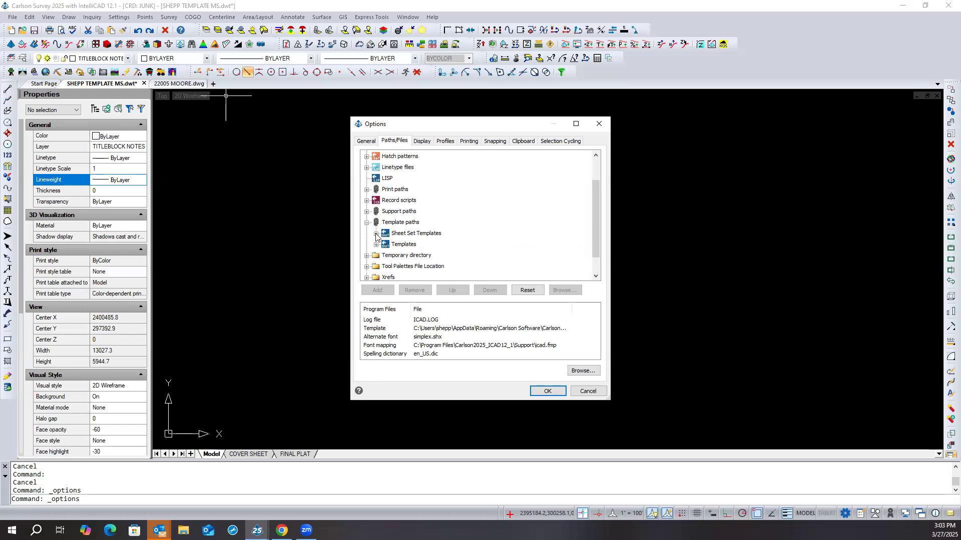
- Compare the Sheet Set Templates and Templates folder paths side by side, and close the options without changes
{"action": "left_click", "coordinate": [376, 234]}
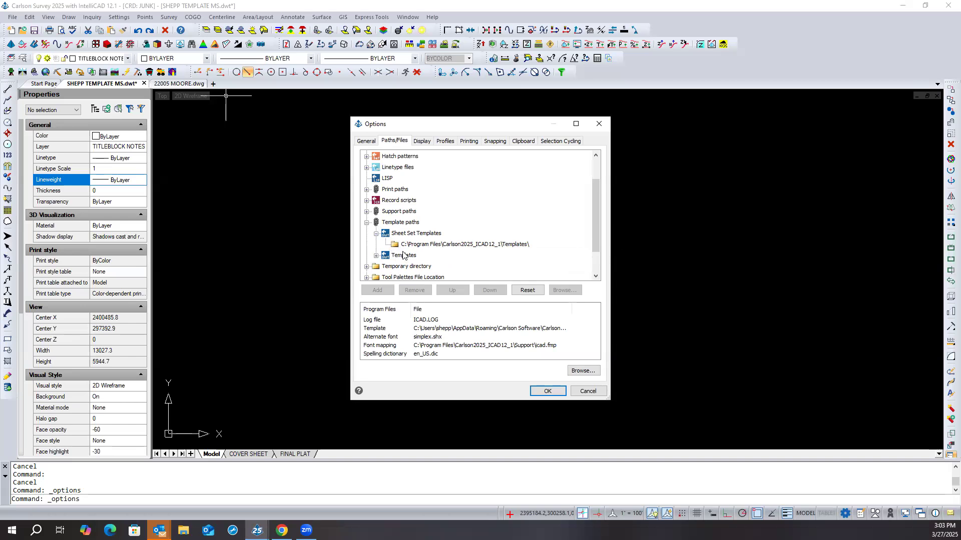
{"action": "left_click", "coordinate": [376, 255]}
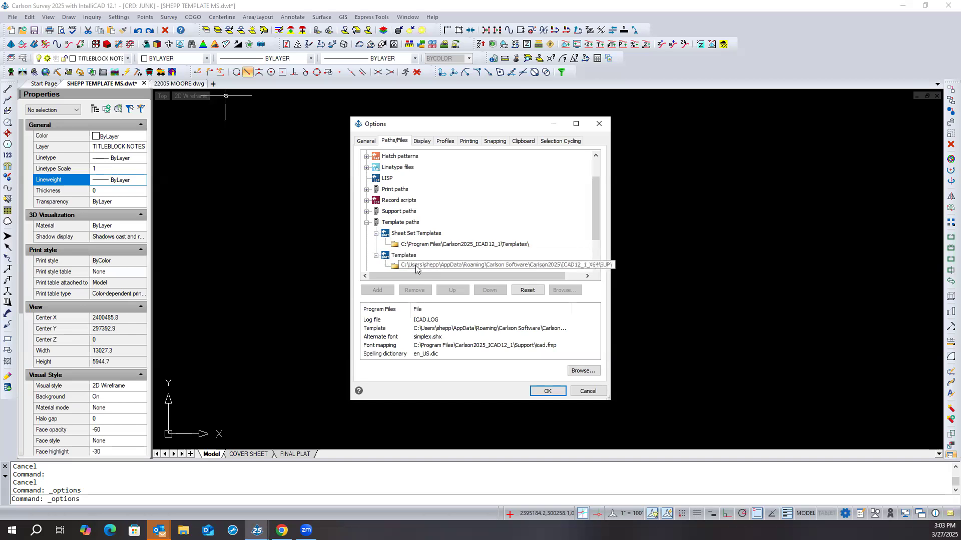
{"action": "left_click", "coordinate": [376, 256]}
{"action": "left_click", "coordinate": [375, 233]}
{"action": "left_click", "coordinate": [375, 245]}
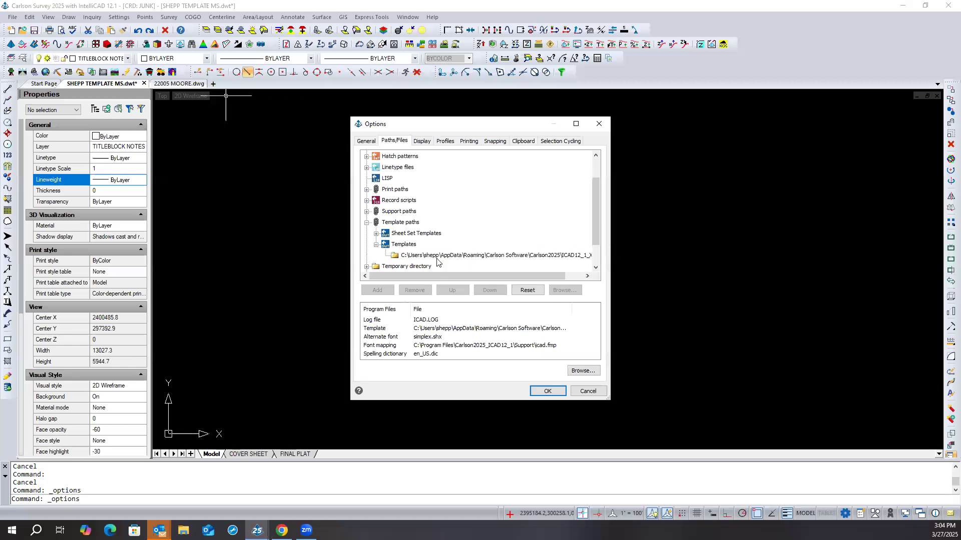
{"action": "left_click", "coordinate": [376, 245]}
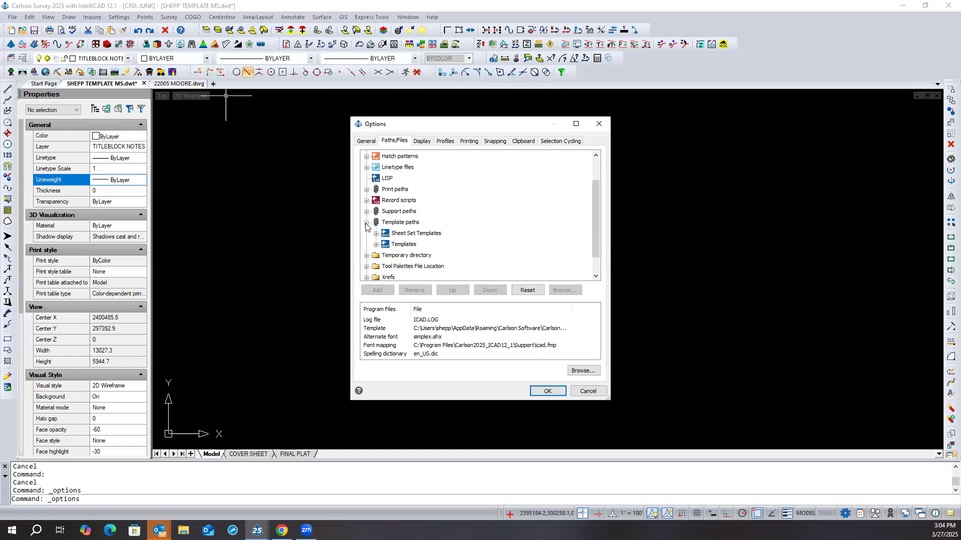
{"action": "left_click", "coordinate": [367, 223]}
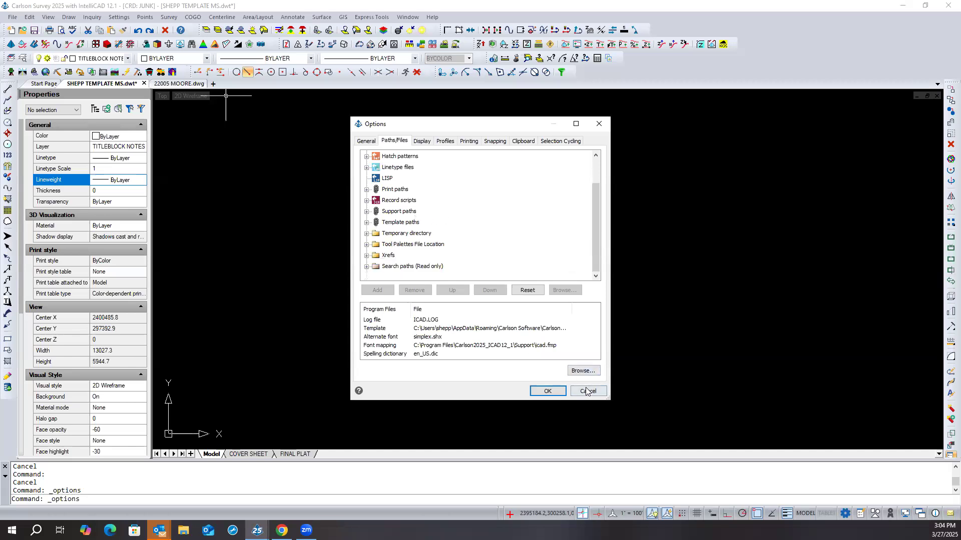
{"action": "left_click", "coordinate": [365, 141]}
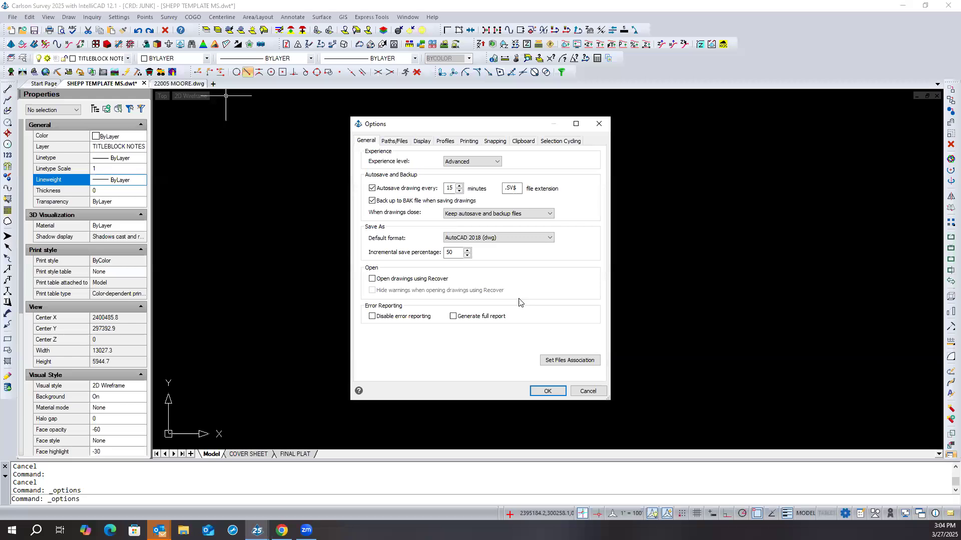
{"action": "left_click", "coordinate": [588, 391]}
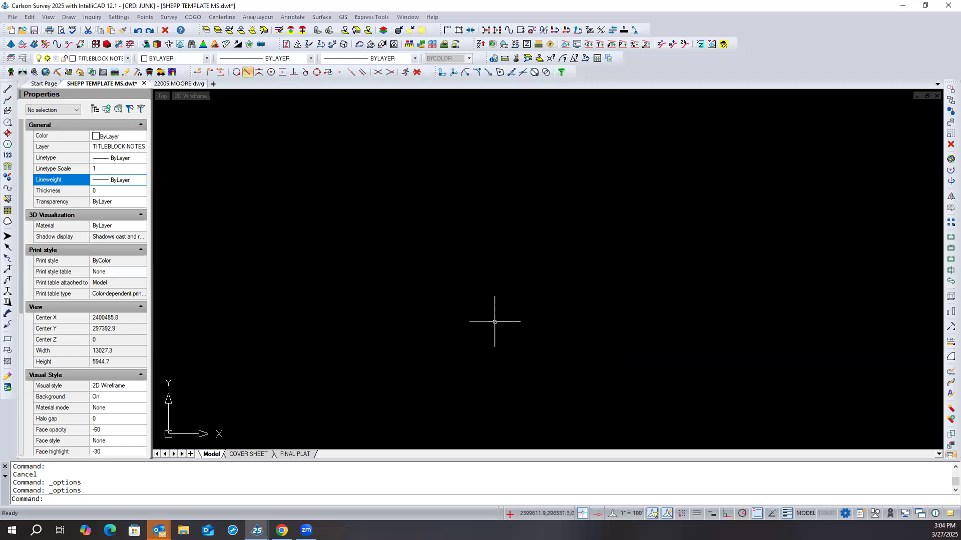
{"action": "left_click", "coordinate": [12, 17]}
{"action": "left_click", "coordinate": [32, 98]}
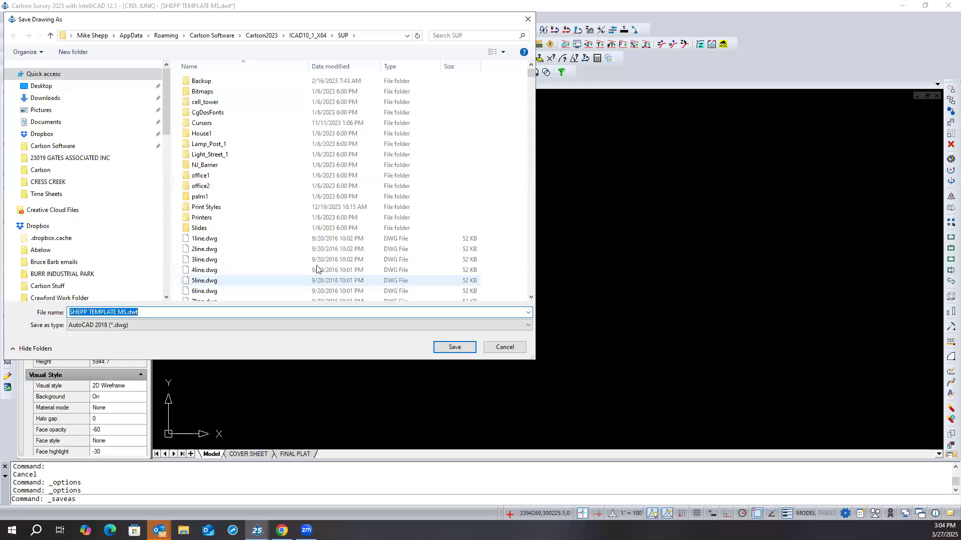
{"action": "left_click", "coordinate": [147, 326]}
{"action": "left_click", "coordinate": [131, 143]}
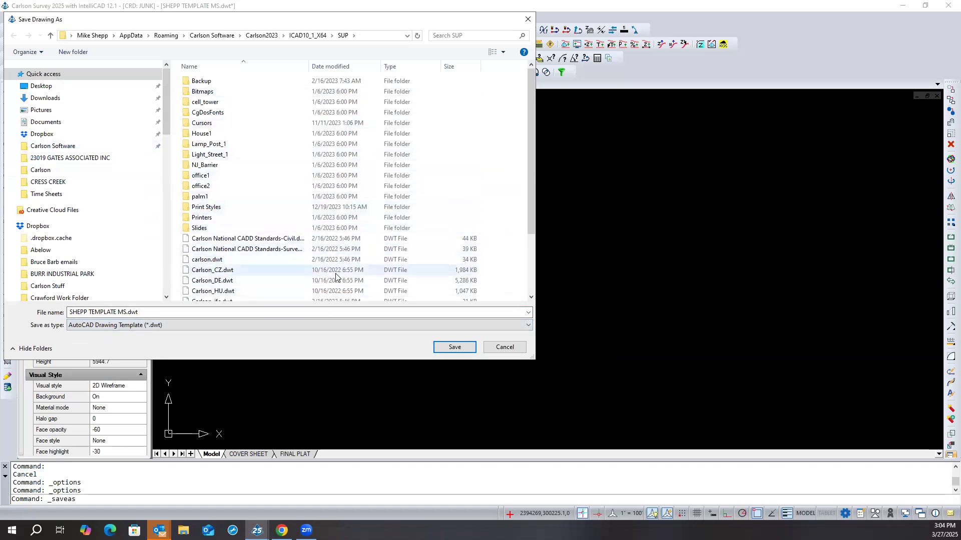
{"action": "left_click", "coordinate": [395, 33]}
{"action": "left_click", "coordinate": [407, 36]}
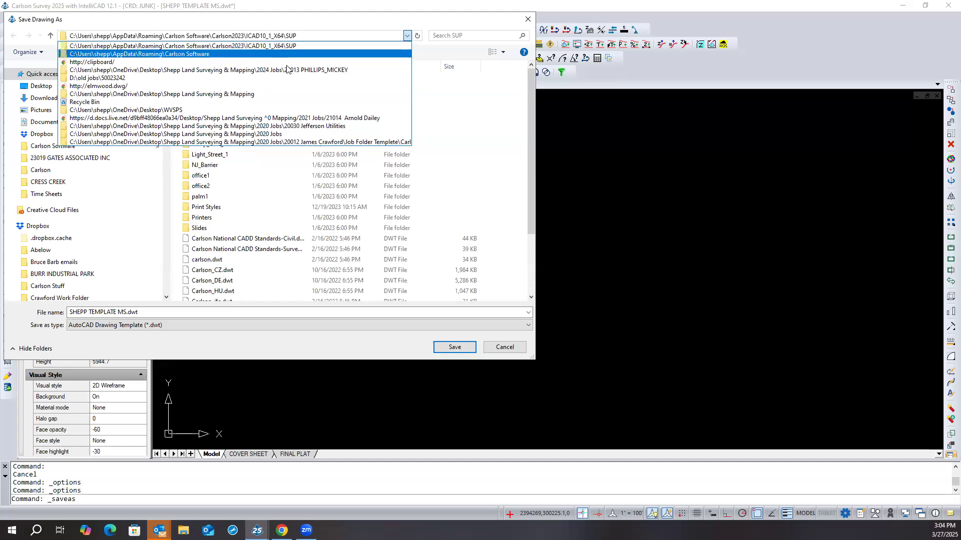
{"action": "left_click", "coordinate": [505, 347]}
{"action": "left_click", "coordinate": [504, 347]}
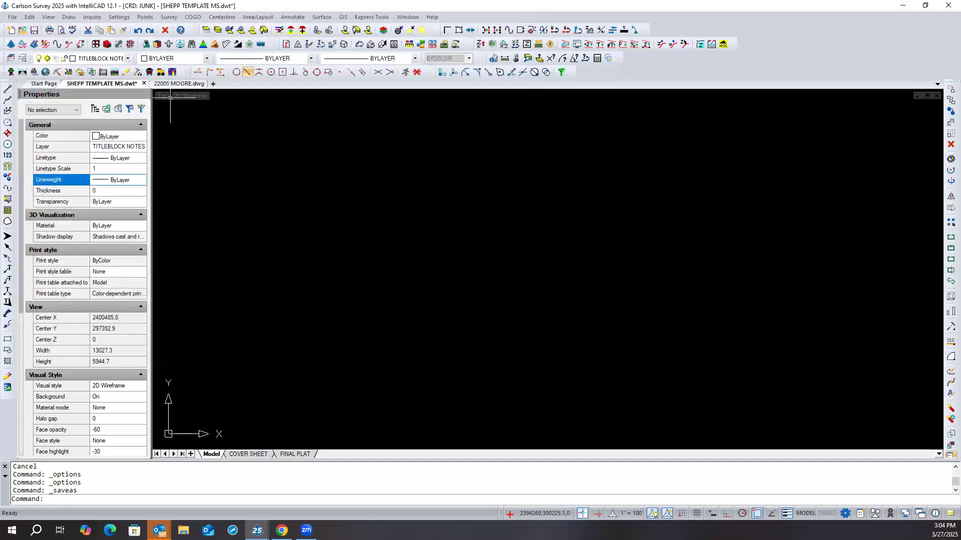
- Recheck the Templates folder path in the IntelliCAD file path options and close them without changes
{"action": "left_click", "coordinate": [118, 18]}
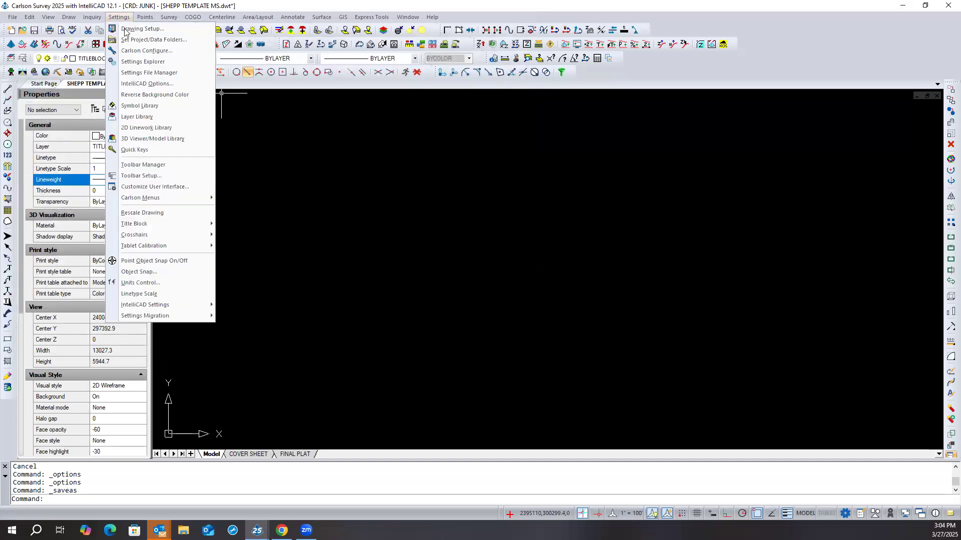
{"action": "left_click", "coordinate": [147, 84]}
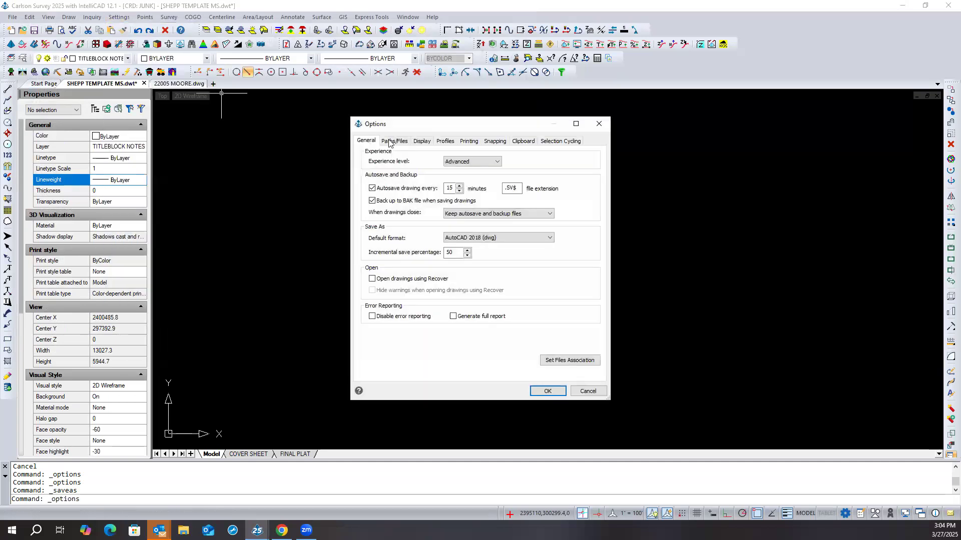
{"action": "left_click", "coordinate": [393, 142]}
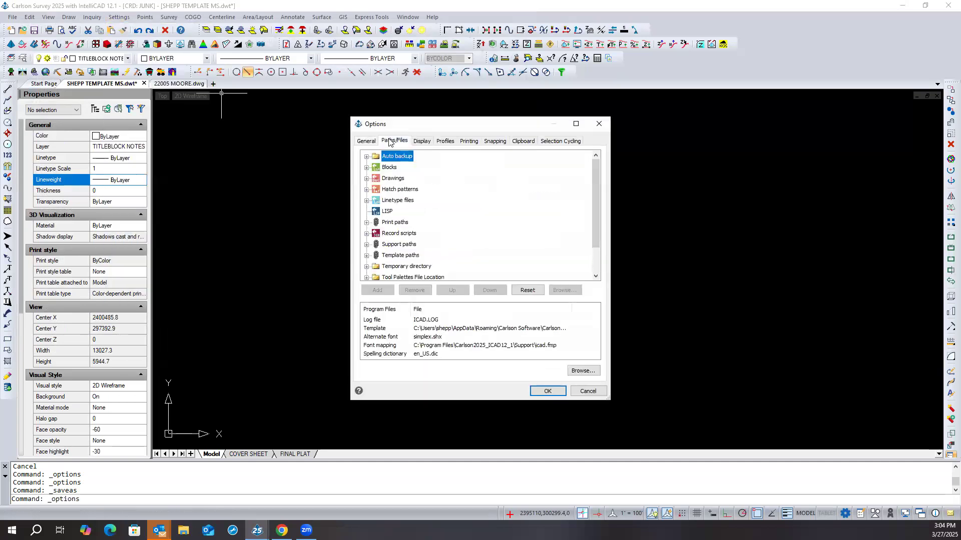
{"action": "left_click", "coordinate": [368, 255]}
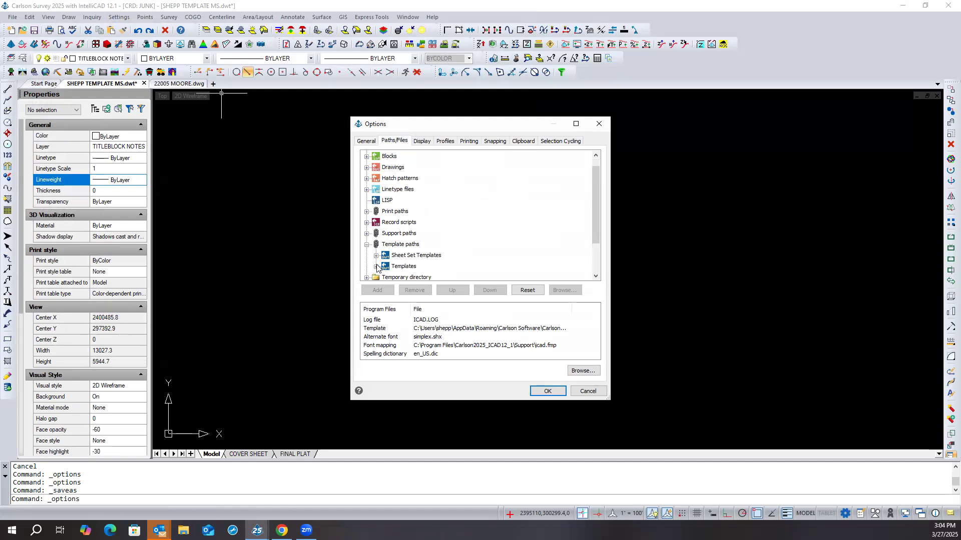
{"action": "left_click", "coordinate": [376, 266]}
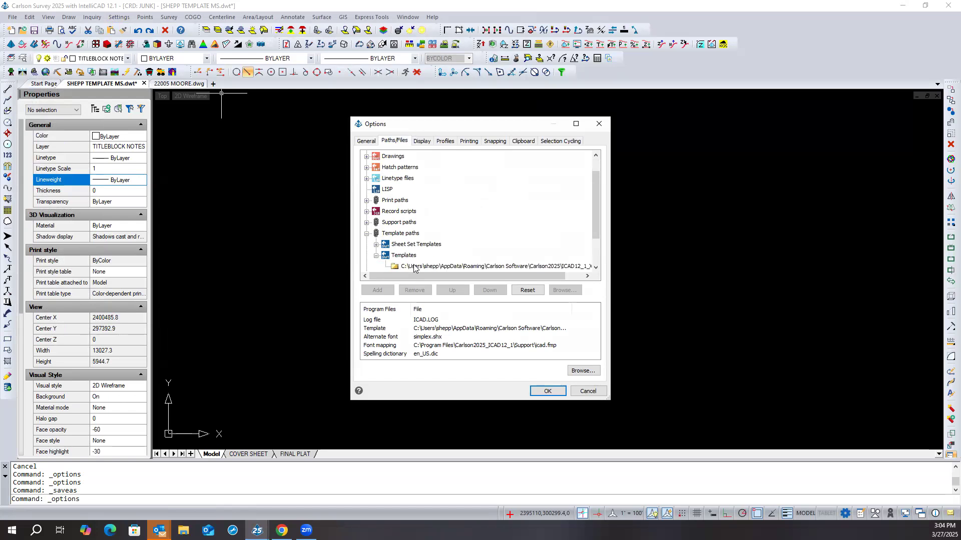
{"action": "left_click", "coordinate": [591, 393]}
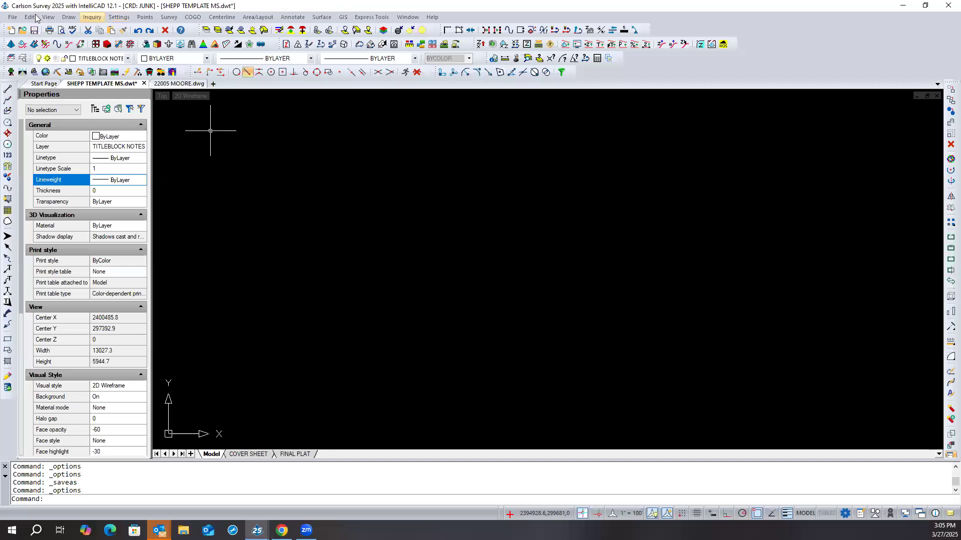
- Start saving SHEPP TEMPLATE MS.dwt as a new copy with the AutoCAD Drawing Template (*.dwt) file type
{"action": "left_click", "coordinate": [13, 17]}
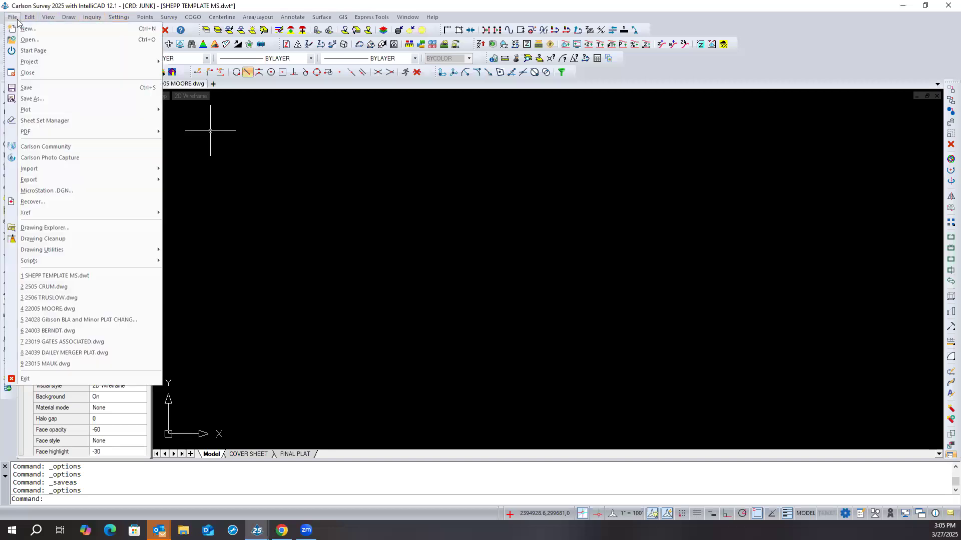
{"action": "left_click", "coordinate": [34, 101]}
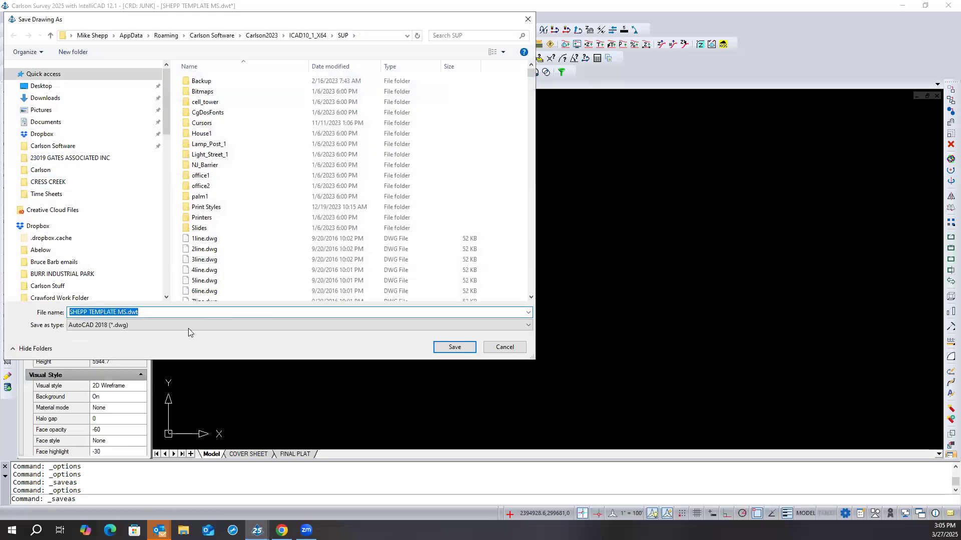
{"action": "left_click", "coordinate": [161, 325]}
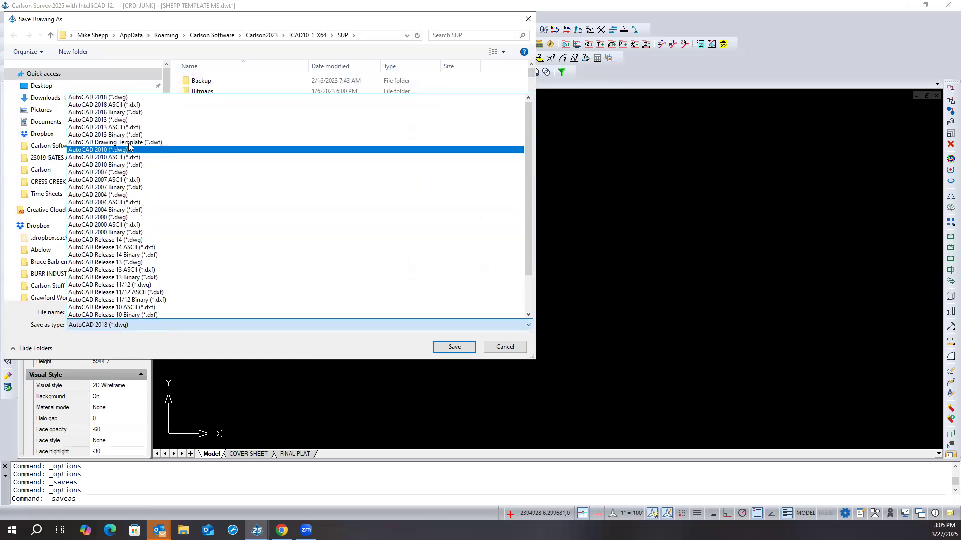
{"action": "left_click", "coordinate": [120, 142]}
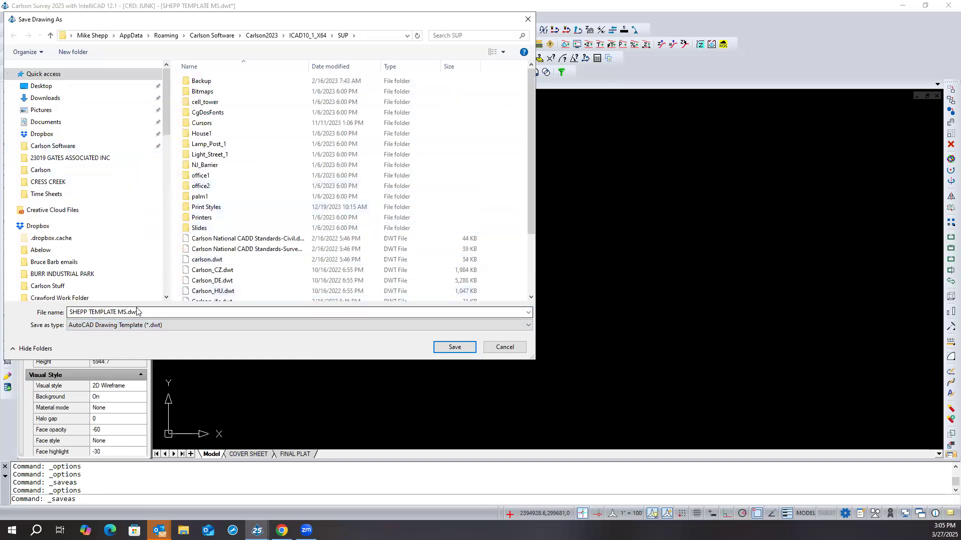
- Check the full path of the current save location and go up to the Carlson2023 folder
{"action": "left_click", "coordinate": [408, 36]}
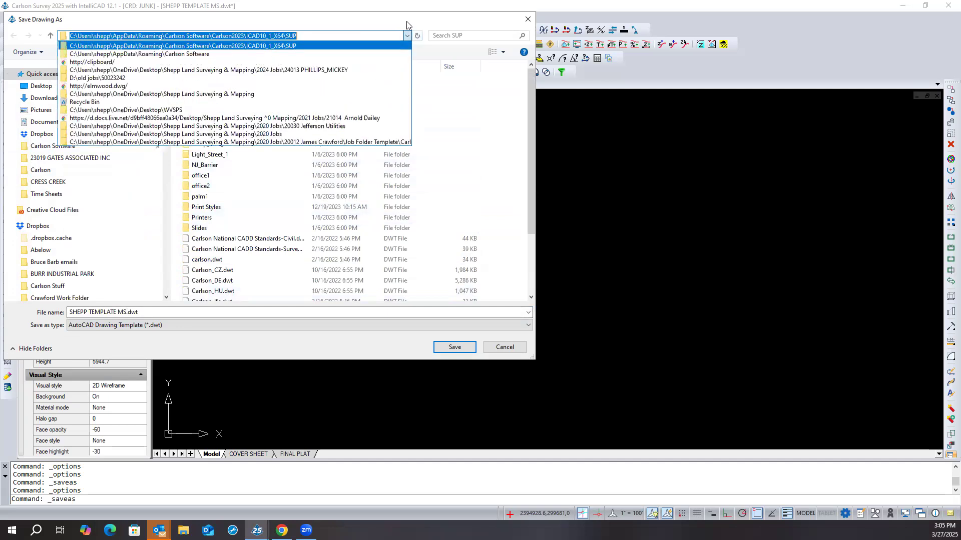
{"action": "left_click", "coordinate": [406, 34]}
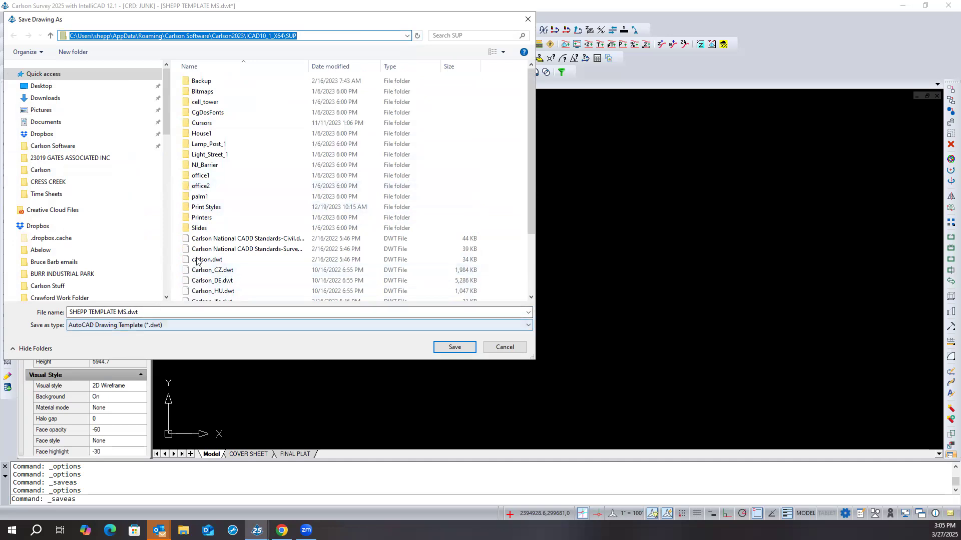
{"action": "left_click", "coordinate": [50, 36]}
{"action": "left_click", "coordinate": [51, 37]}
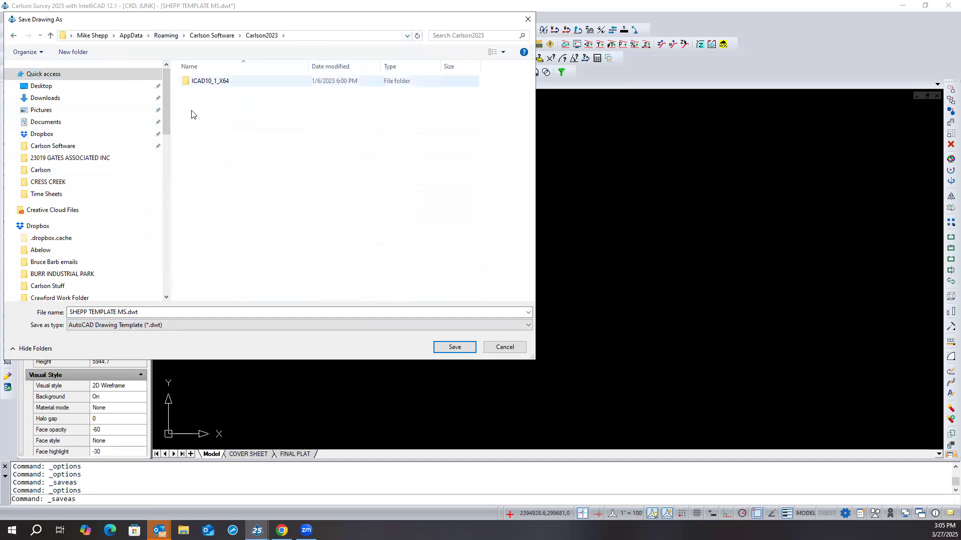
- Browse the save location to C:\Program Files\Carlson2025_ICAD12_1\Support\Templates, checking the SupTemplate folder on the way
{"action": "left_click_drag", "start_coordinate": [164, 94], "coordinate": [162, 200]}
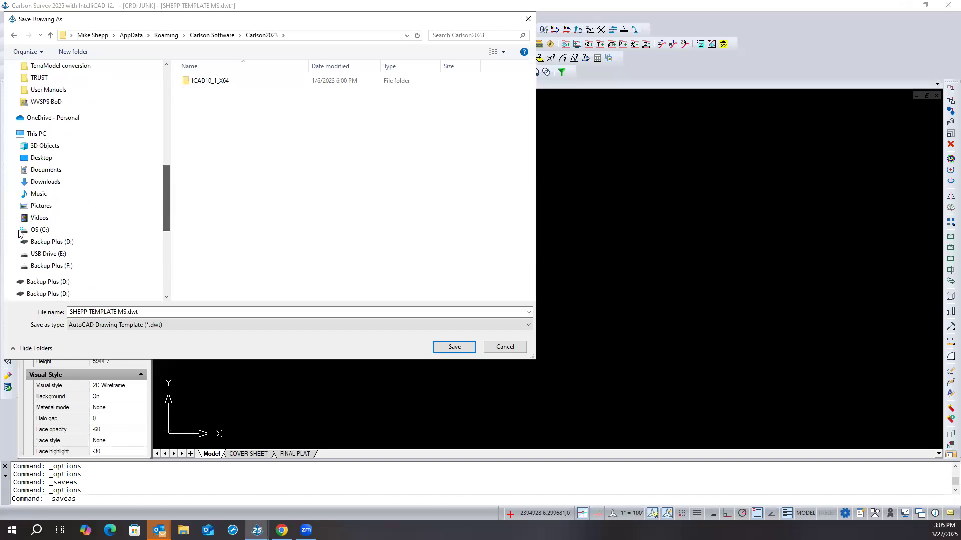
{"action": "left_click", "coordinate": [41, 241]}
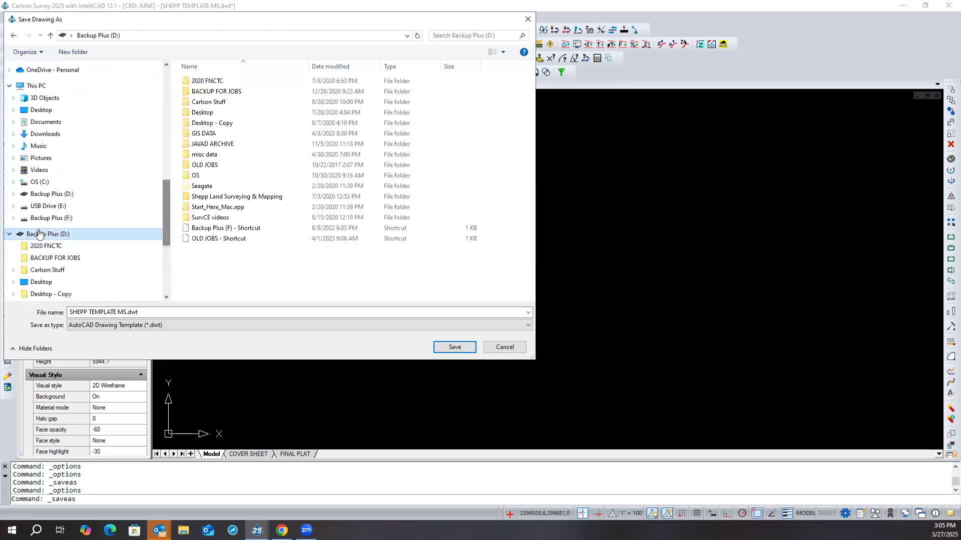
{"action": "left_click", "coordinate": [14, 182]}
{"action": "scroll", "coordinate": [44, 186], "scroll_direction": "down", "scroll_amount": 1}
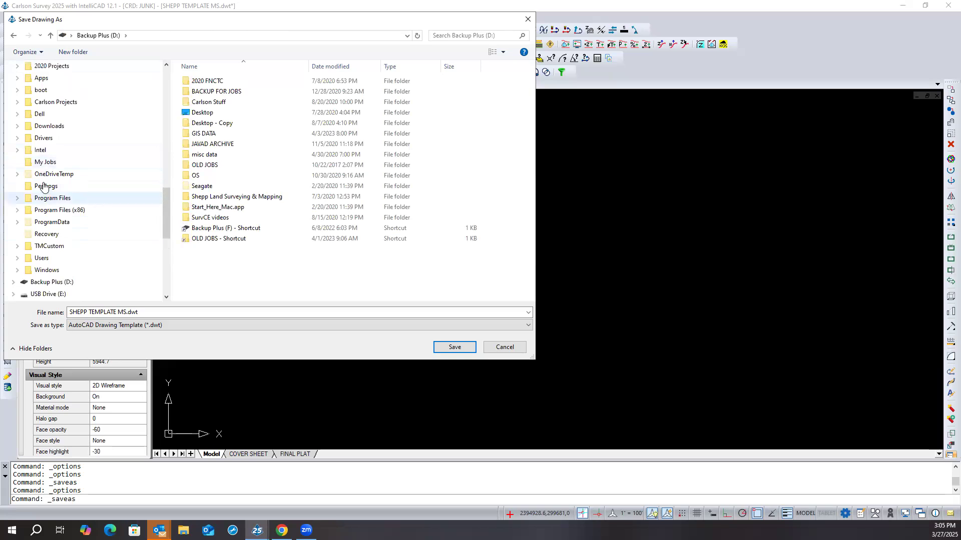
{"action": "left_click", "coordinate": [17, 198]}
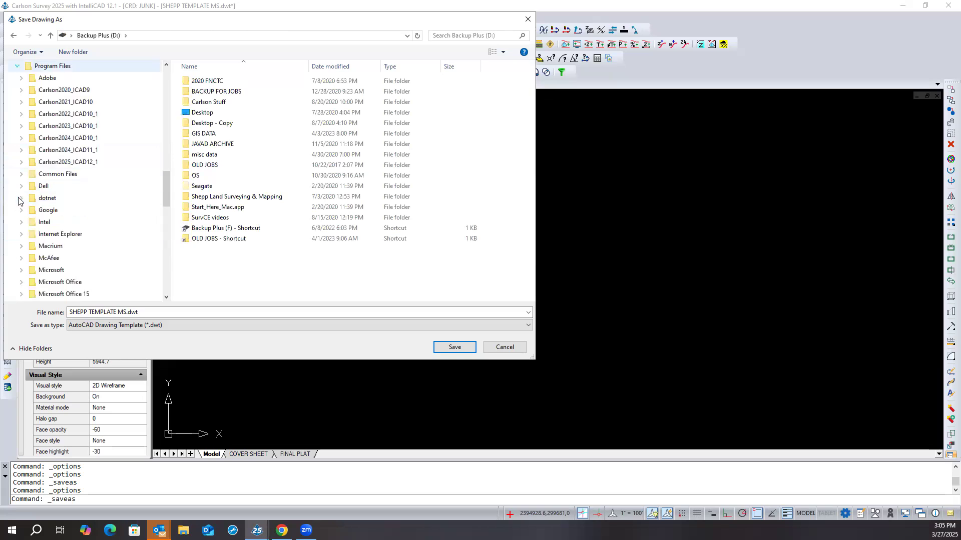
{"action": "left_click", "coordinate": [22, 162]}
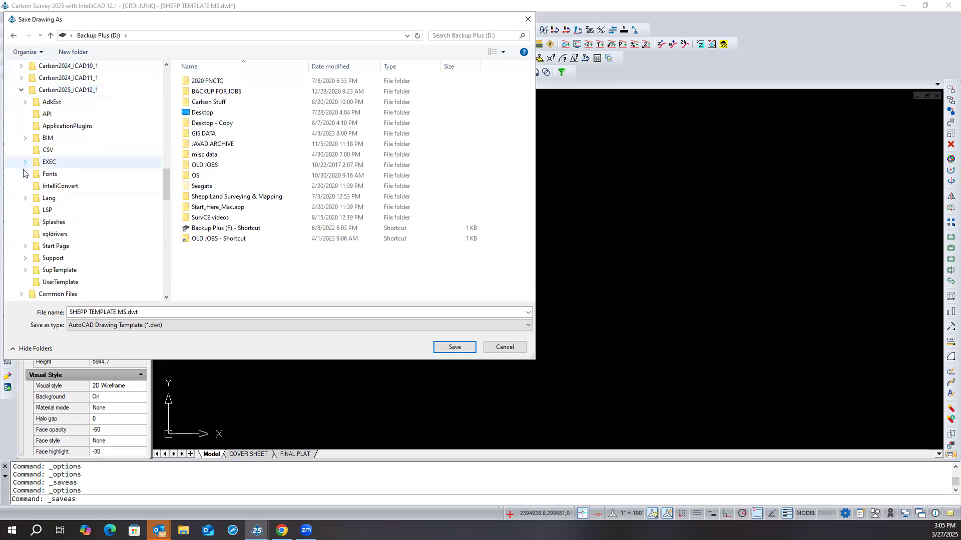
{"action": "left_click", "coordinate": [26, 270]}
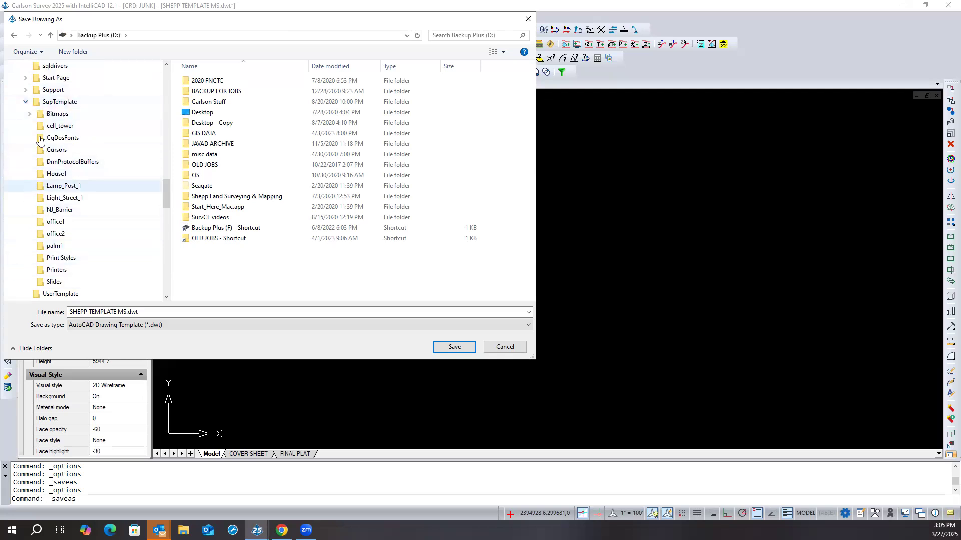
{"action": "left_click", "coordinate": [25, 91]}
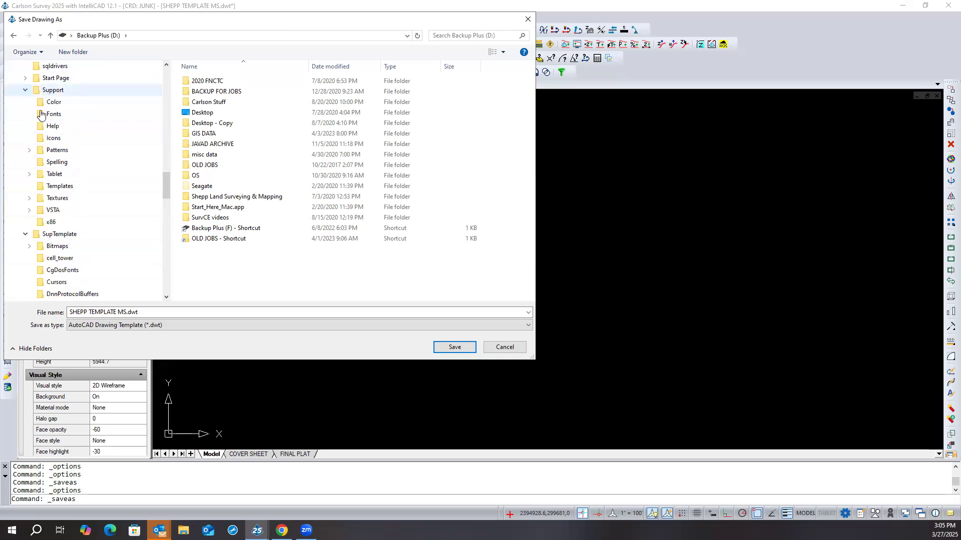
{"action": "left_click", "coordinate": [55, 186]}
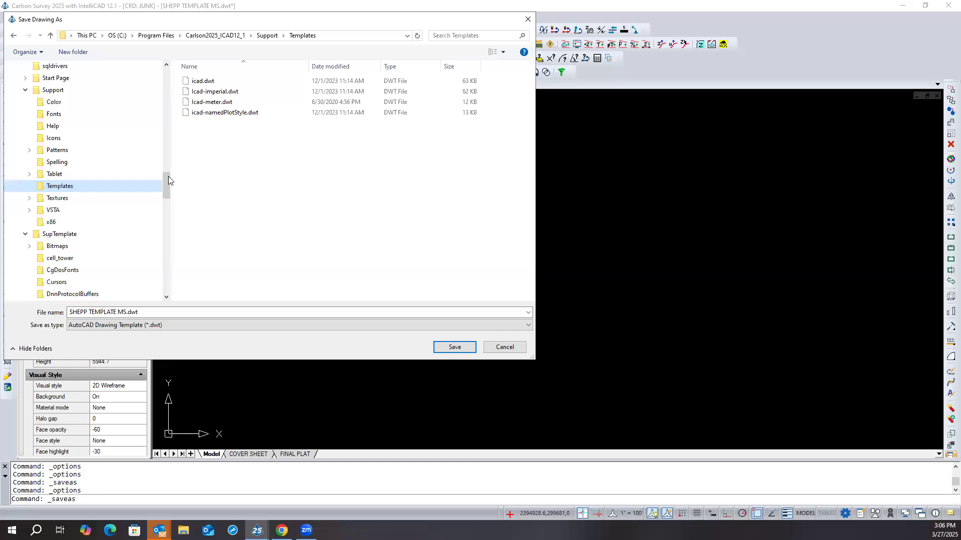
- Look through ProgramData\Carlson Software\Carlson2025\Icad12_1_X64 for a template folder, and close the save dialog
{"action": "left_click_drag", "start_coordinate": [166, 178], "coordinate": [165, 144]}
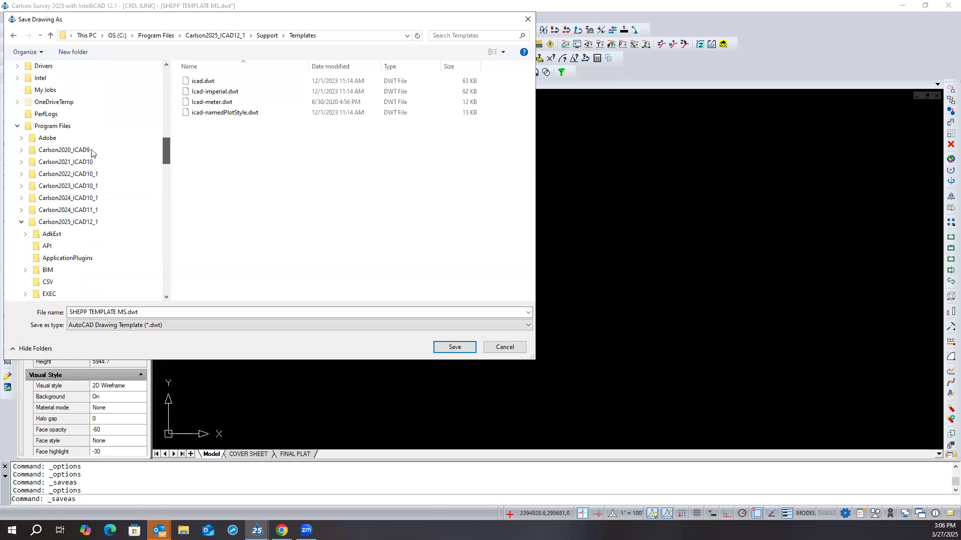
{"action": "left_click", "coordinate": [17, 126]}
{"action": "left_click", "coordinate": [17, 151]}
{"action": "scroll", "coordinate": [65, 153], "scroll_direction": "down", "scroll_amount": 1}
{"action": "scroll", "coordinate": [64, 152], "scroll_direction": "down", "scroll_amount": 1}
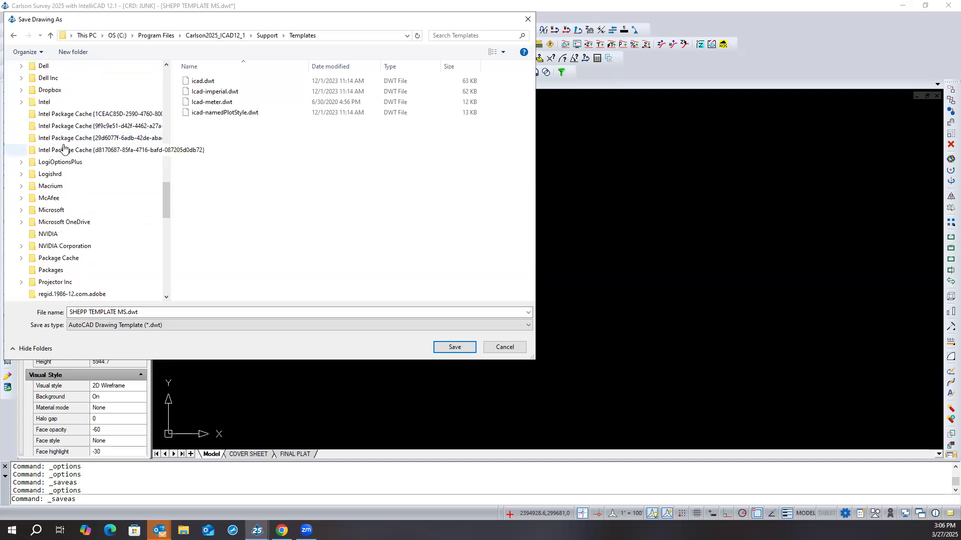
{"action": "scroll", "coordinate": [60, 130], "scroll_direction": "up", "scroll_amount": 3}
{"action": "left_click", "coordinate": [21, 91]}
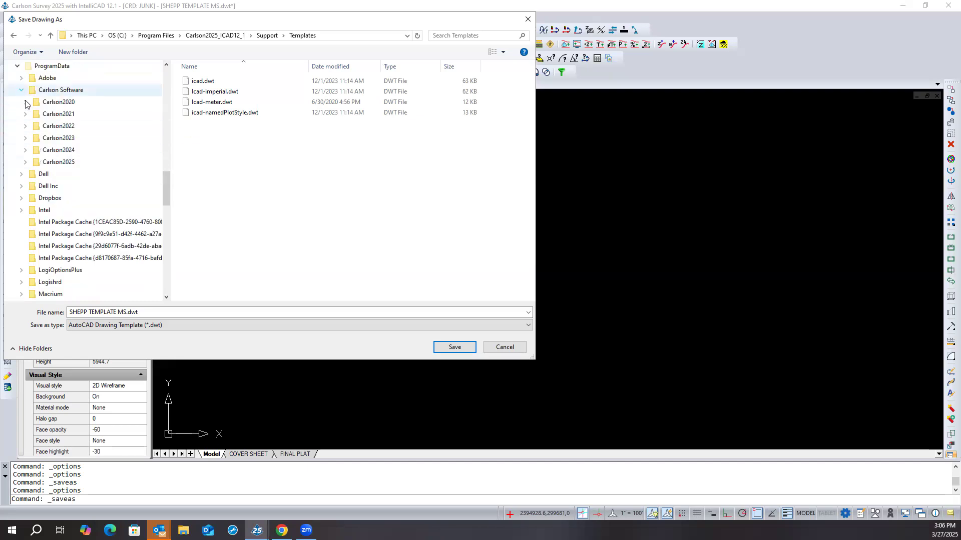
{"action": "left_click", "coordinate": [25, 163]}
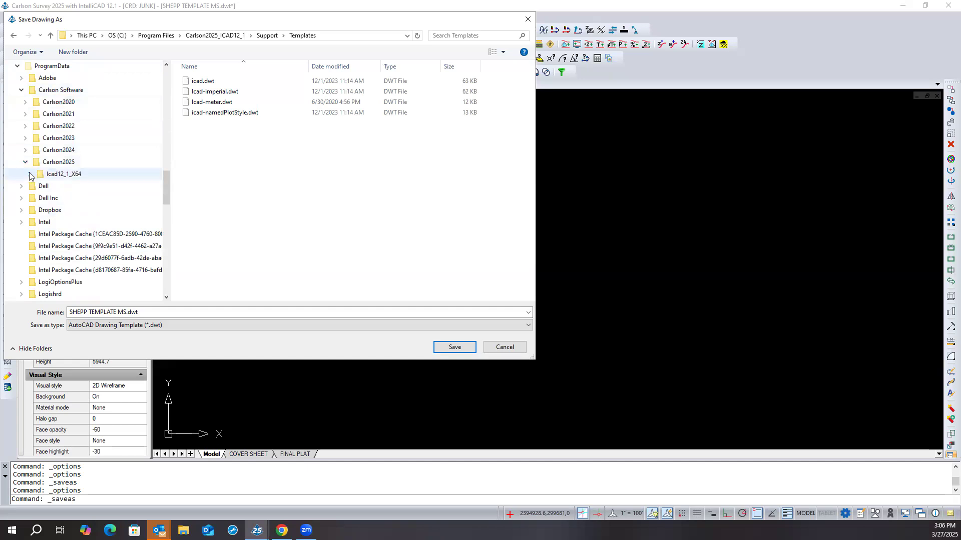
{"action": "left_click", "coordinate": [29, 173]}
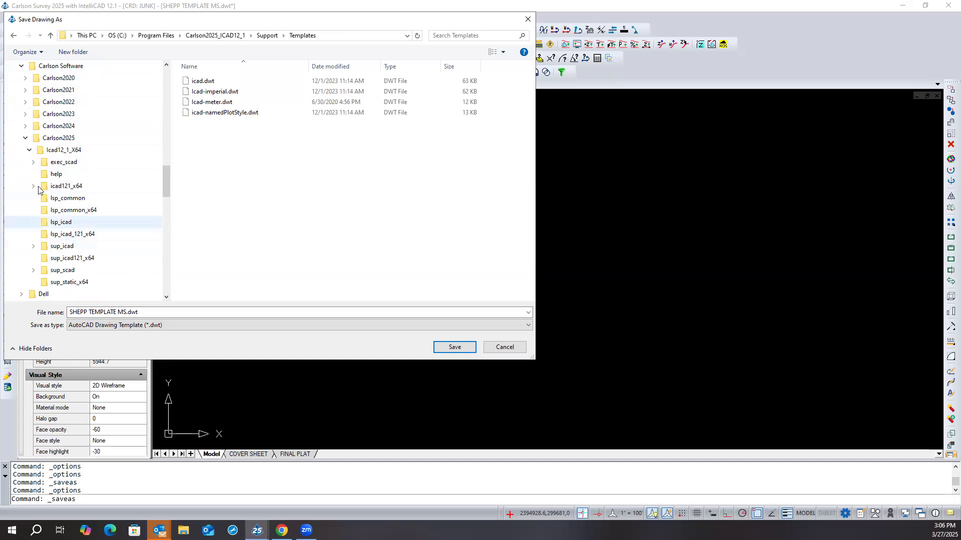
{"action": "left_click", "coordinate": [25, 138]}
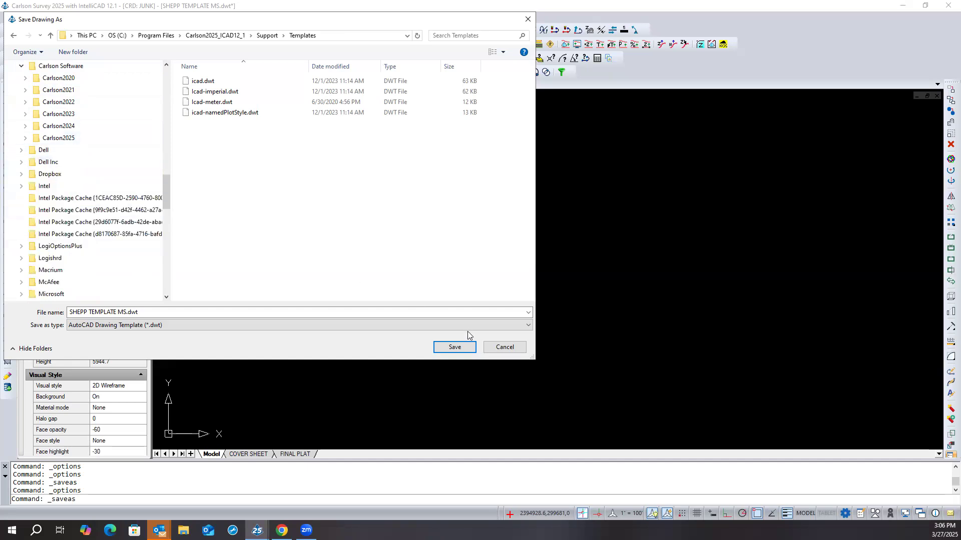
{"action": "left_click", "coordinate": [455, 346]}
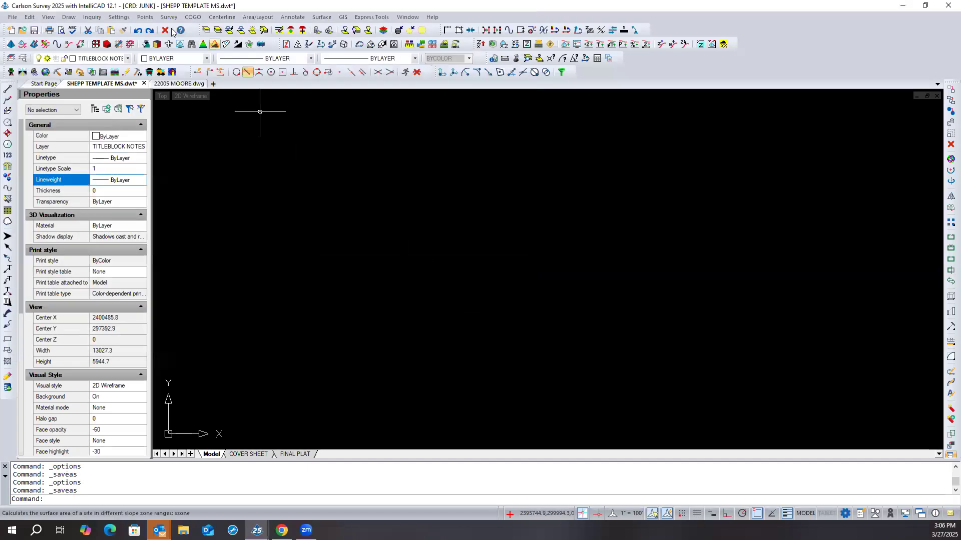
- Review the Templates entry under the IntelliCAD template paths once more and cancel the options
{"action": "left_click", "coordinate": [119, 17]}
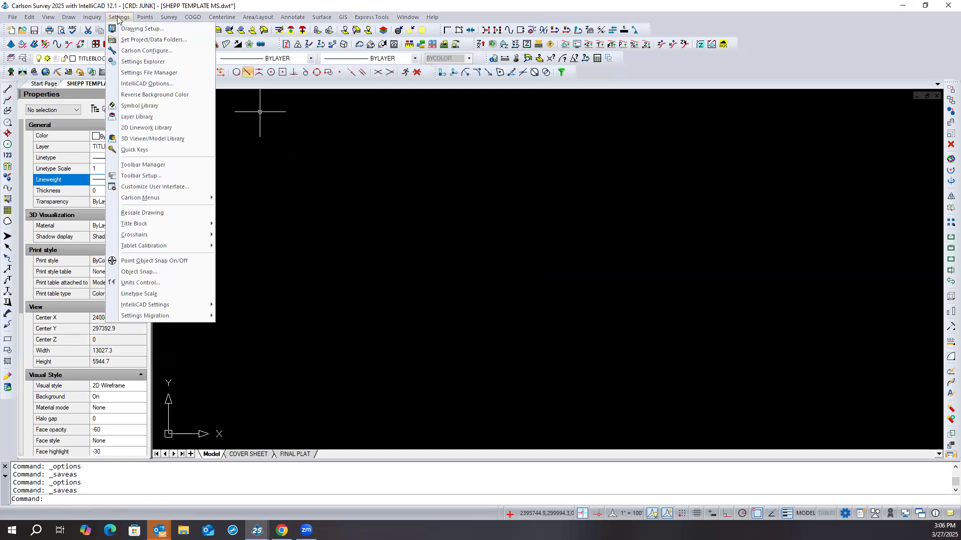
{"action": "left_click", "coordinate": [149, 84]}
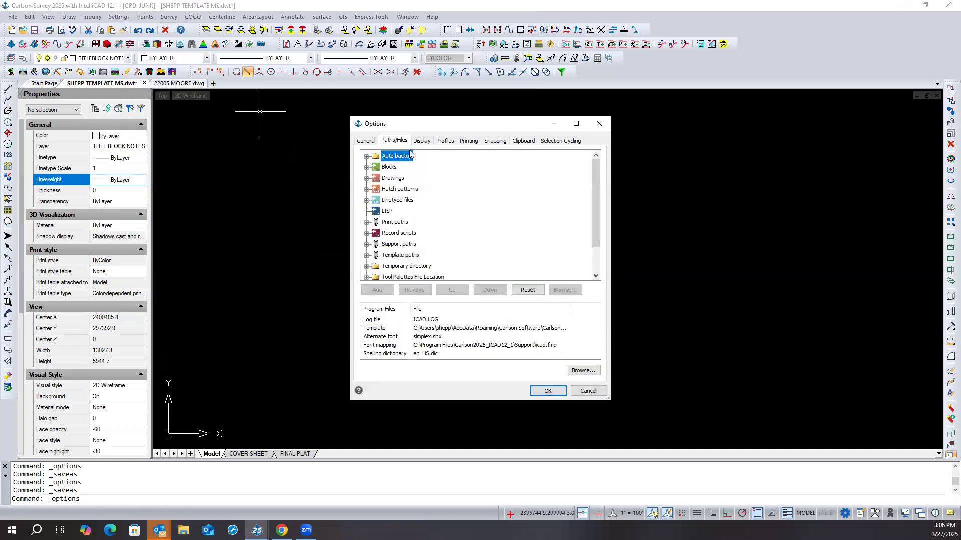
{"action": "left_click", "coordinate": [367, 256]}
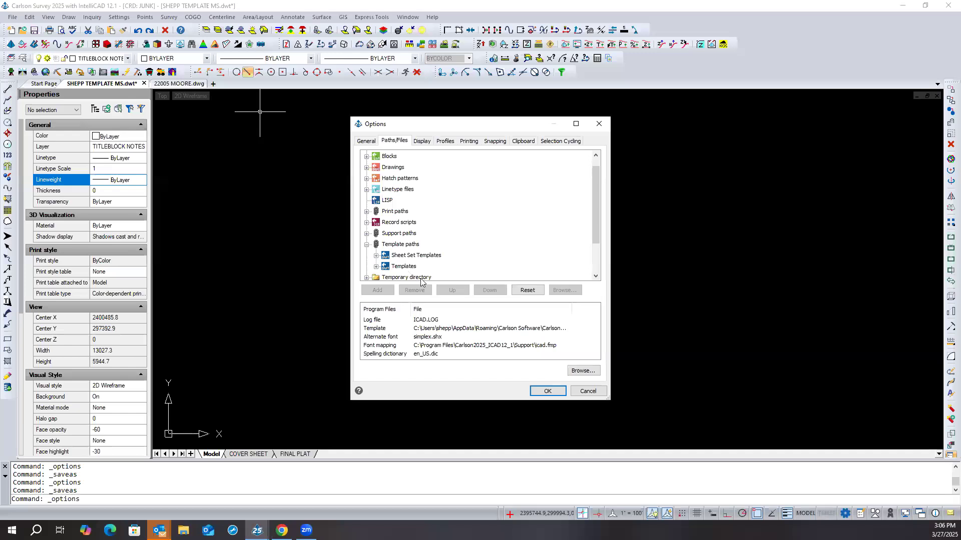
{"action": "double_click", "coordinate": [392, 269]}
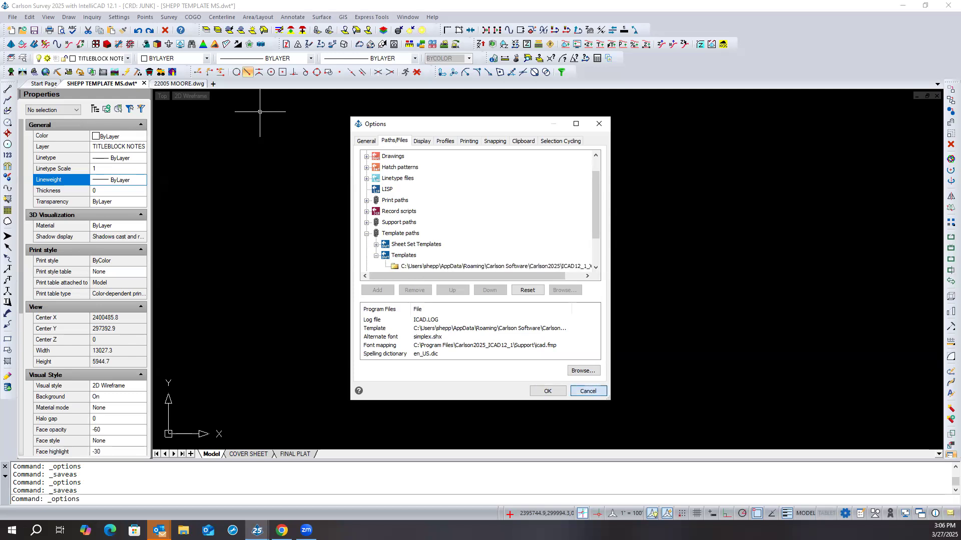
{"action": "left_click", "coordinate": [588, 391]}
- Start another Save As of SHEPP TEMPLATE MS.dwt, choosing the AutoCAD Drawing Template (*.dwt) file type
{"action": "left_click", "coordinate": [13, 17]}
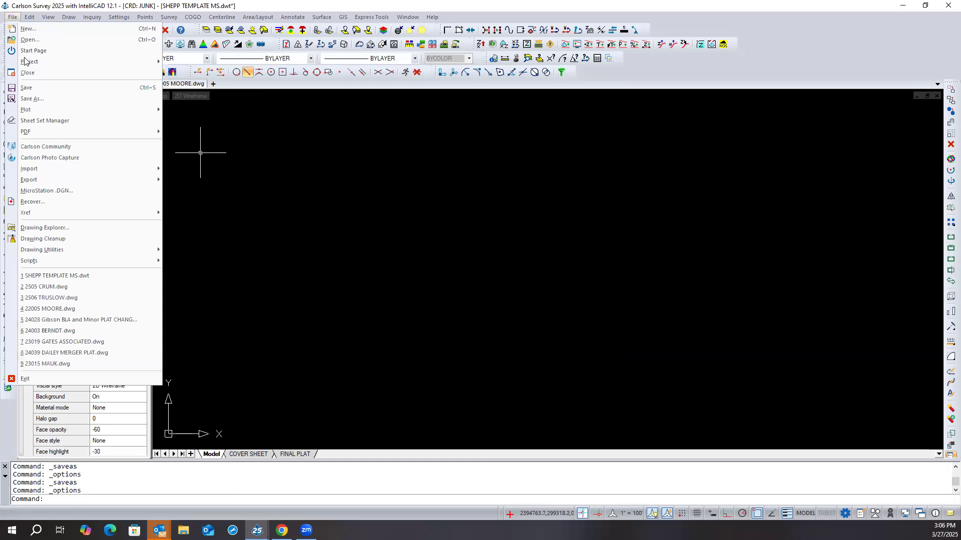
{"action": "left_click", "coordinate": [44, 100]}
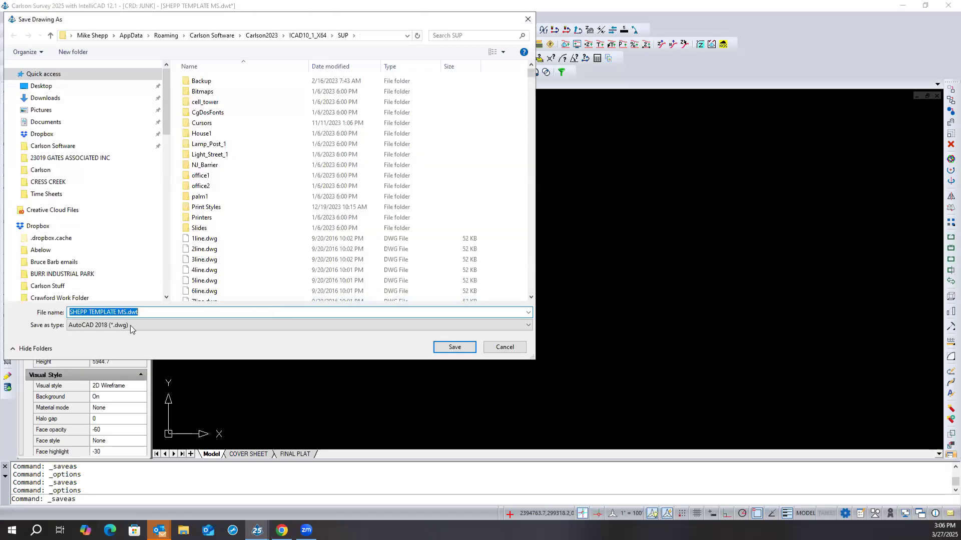
{"action": "left_click", "coordinate": [130, 325]}
{"action": "left_click", "coordinate": [116, 143]}
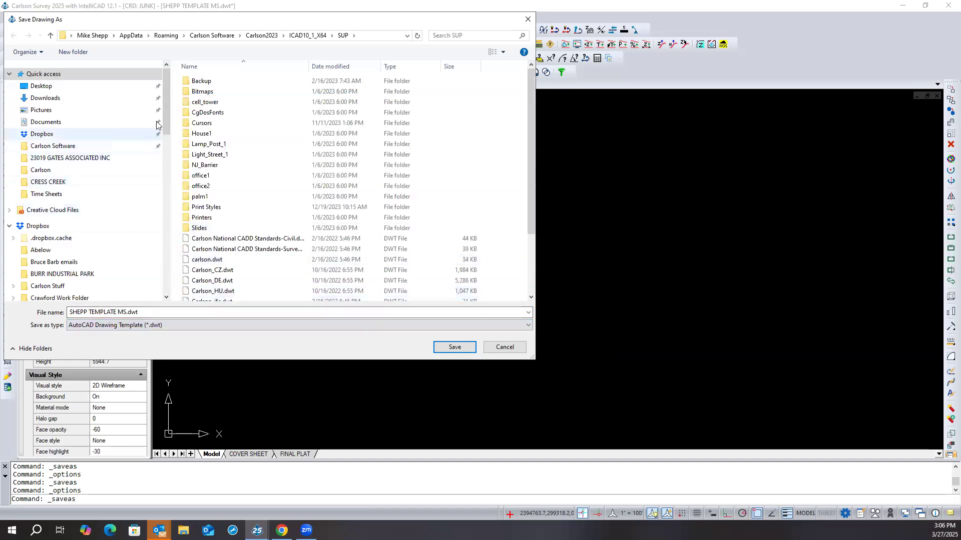
- Expand the OS (C:) drive's Users folder and the user's own profile folder in the save location tree
{"action": "scroll", "coordinate": [164, 119], "scroll_direction": "down", "scroll_amount": 5}
{"action": "scroll", "coordinate": [166, 188], "scroll_direction": "down", "scroll_amount": 4}
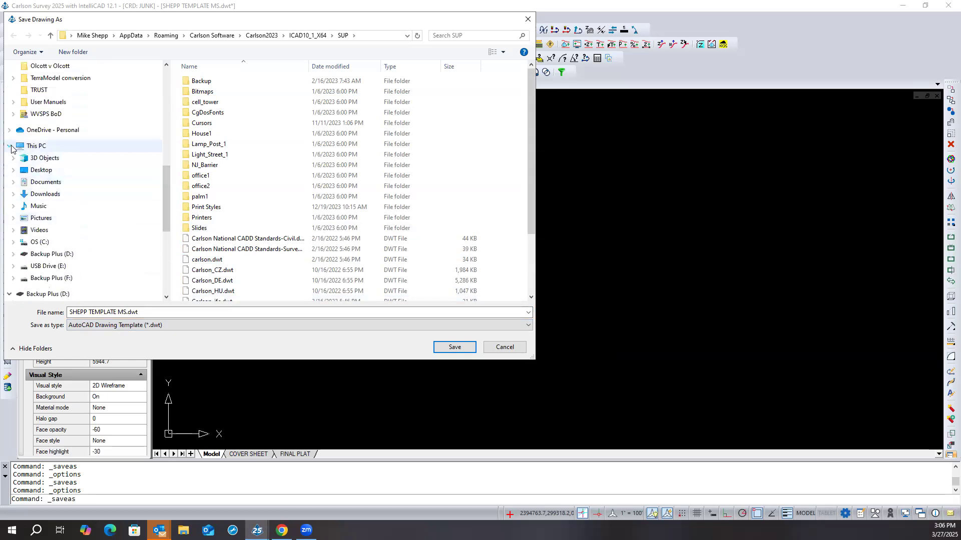
{"action": "left_click", "coordinate": [10, 146]}
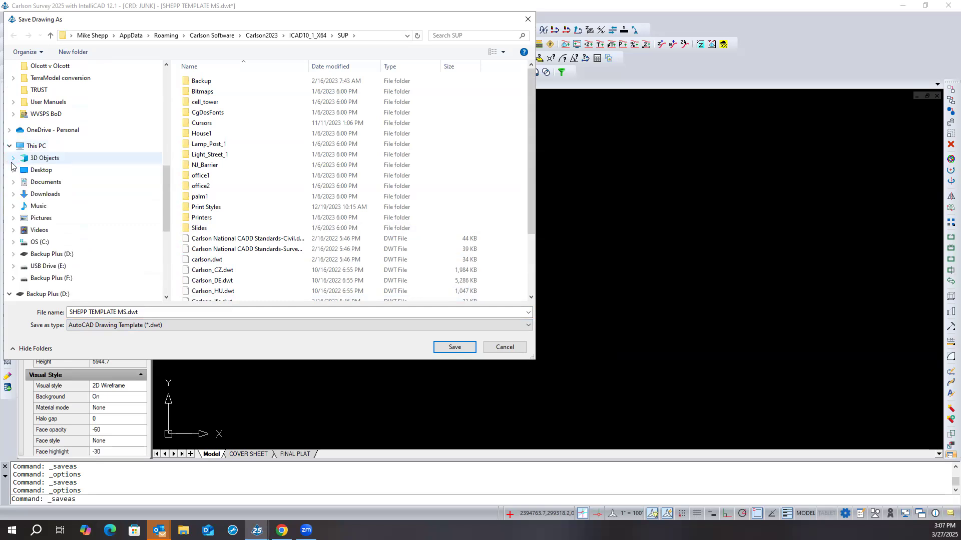
{"action": "left_click", "coordinate": [50, 241]}
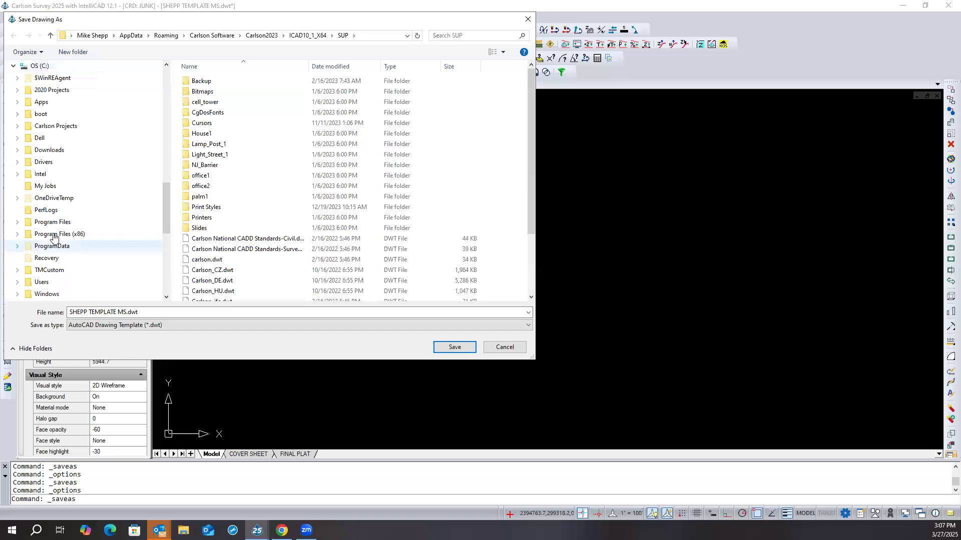
{"action": "scroll", "coordinate": [72, 226], "scroll_direction": "down", "scroll_amount": 2}
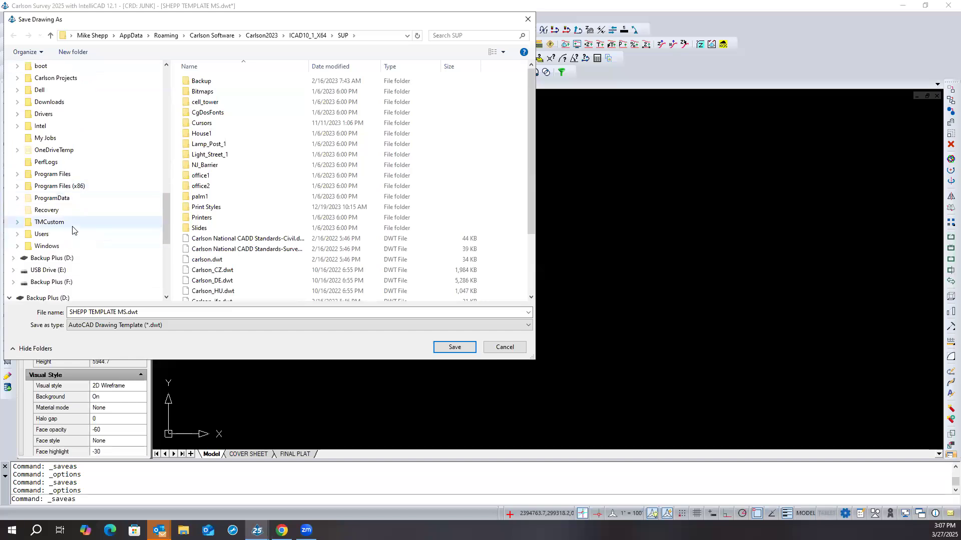
{"action": "left_click", "coordinate": [18, 234]}
{"action": "left_click", "coordinate": [21, 271]}
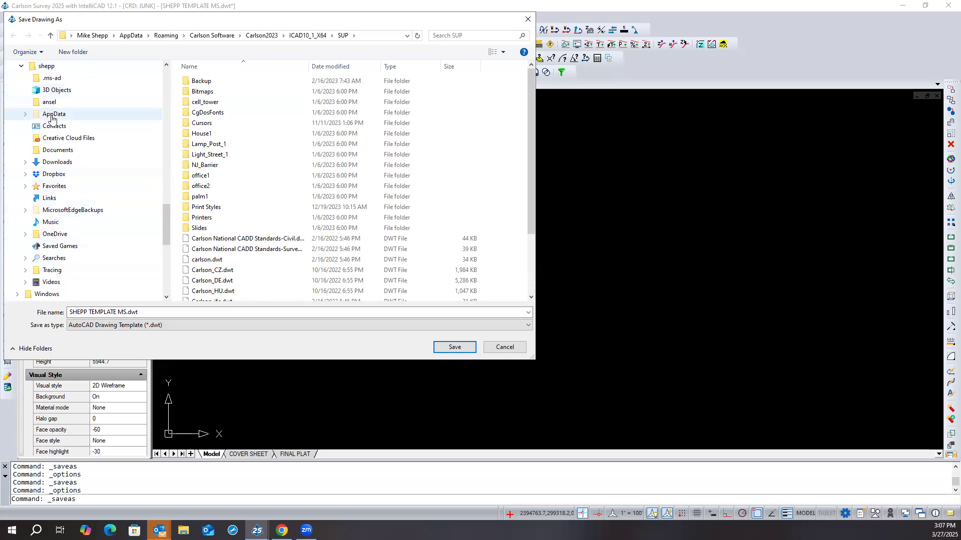
- Set the save location to AppData\Roaming\Carlson Software\Carlson2025\ICAD12_1_X64\SUP in the user's profile folder
{"action": "left_click", "coordinate": [26, 115]}
{"action": "left_click", "coordinate": [29, 114]}
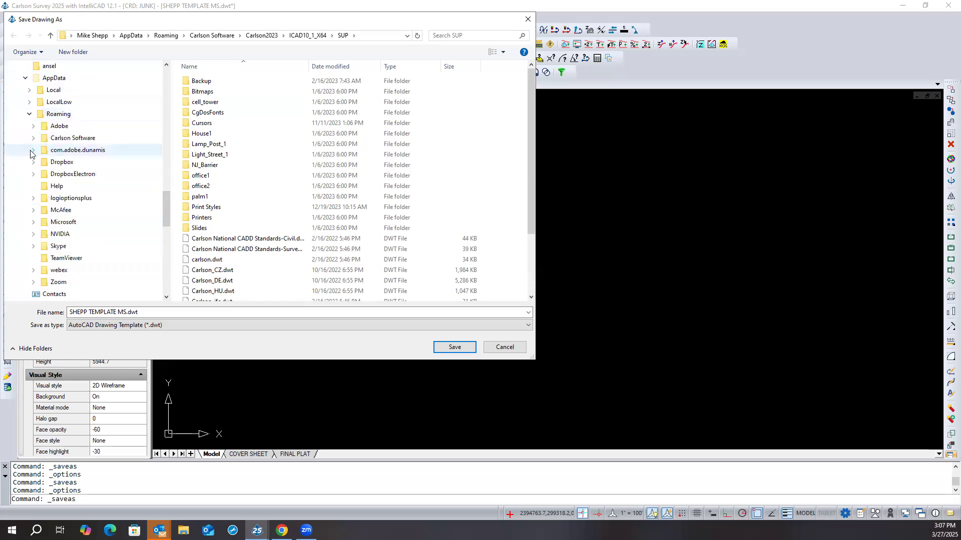
{"action": "left_click", "coordinate": [33, 139]}
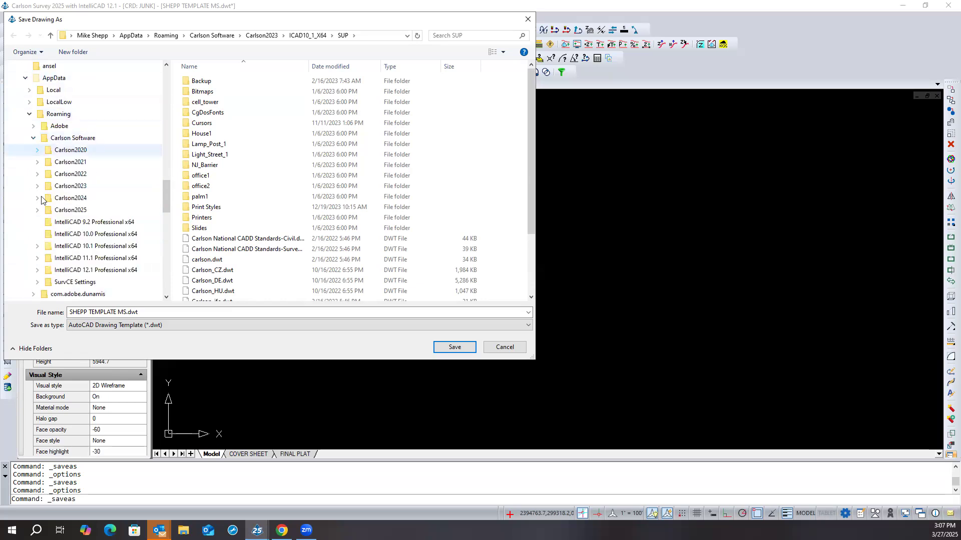
{"action": "left_click", "coordinate": [43, 209]}
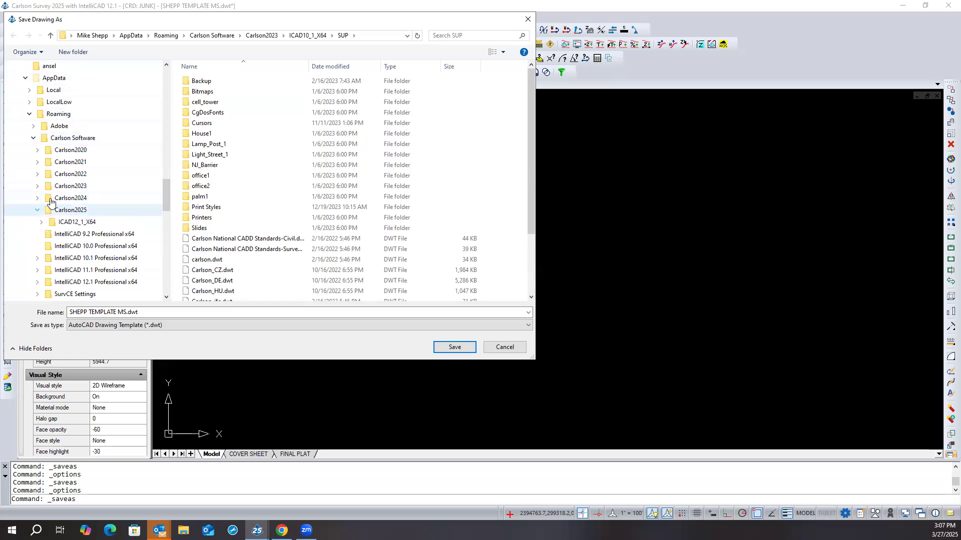
{"action": "left_click", "coordinate": [41, 223]}
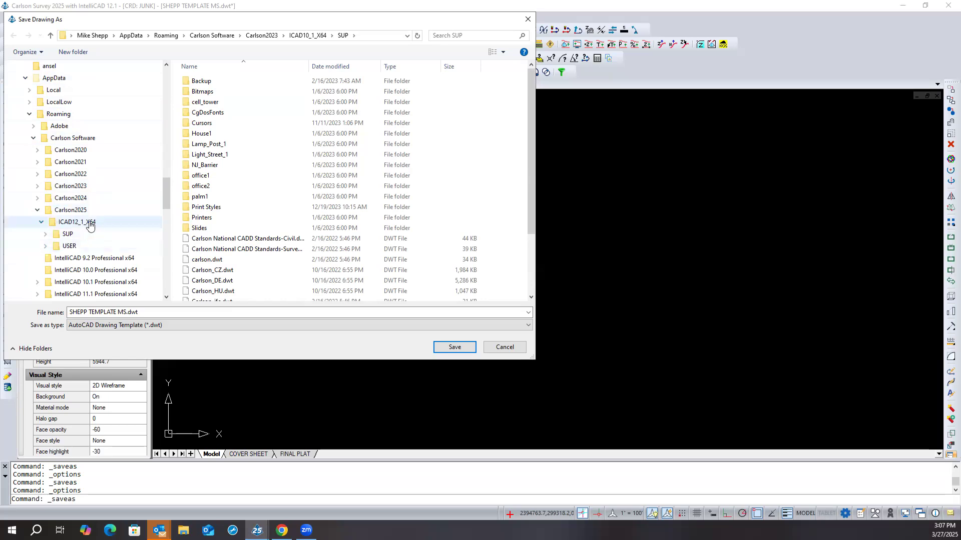
{"action": "left_click", "coordinate": [47, 236]}
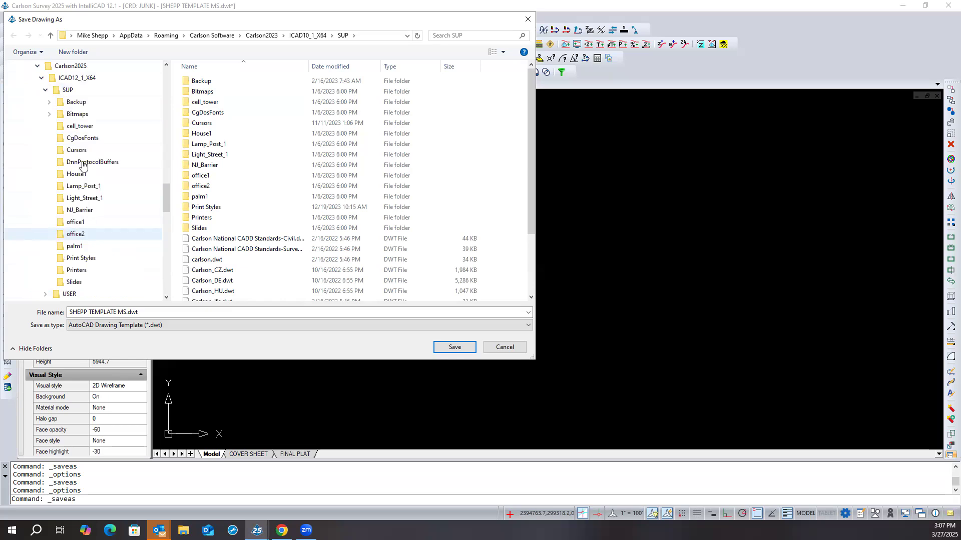
{"action": "left_click", "coordinate": [58, 93]}
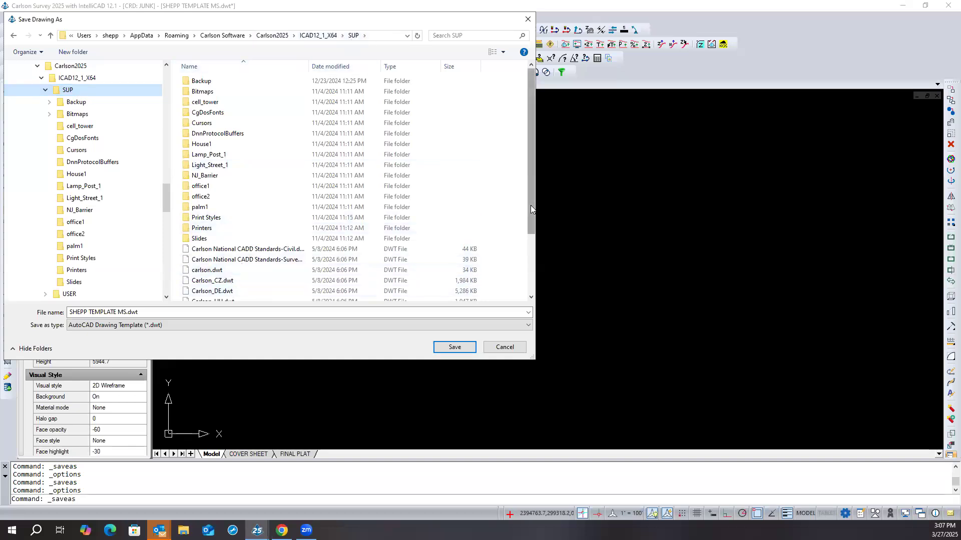
- Review the existing templates and full path of the SUP folder, and save SHEPP TEMPLATE MS.dwt there
{"action": "scroll", "coordinate": [528, 268], "scroll_direction": "down", "scroll_amount": 2}
{"action": "scroll", "coordinate": [528, 270], "scroll_direction": "down", "scroll_amount": 2}
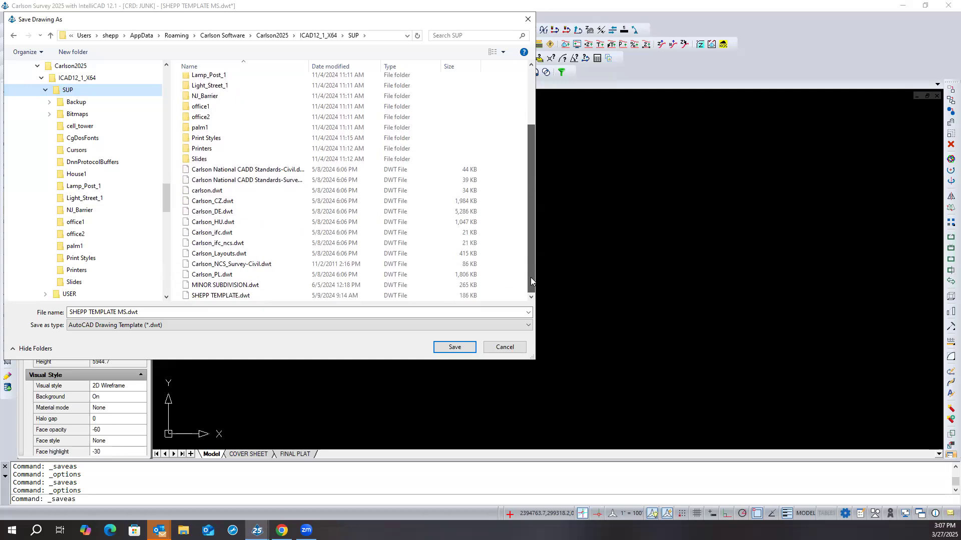
{"action": "left_click_drag", "start_coordinate": [530, 279], "coordinate": [511, 147]}
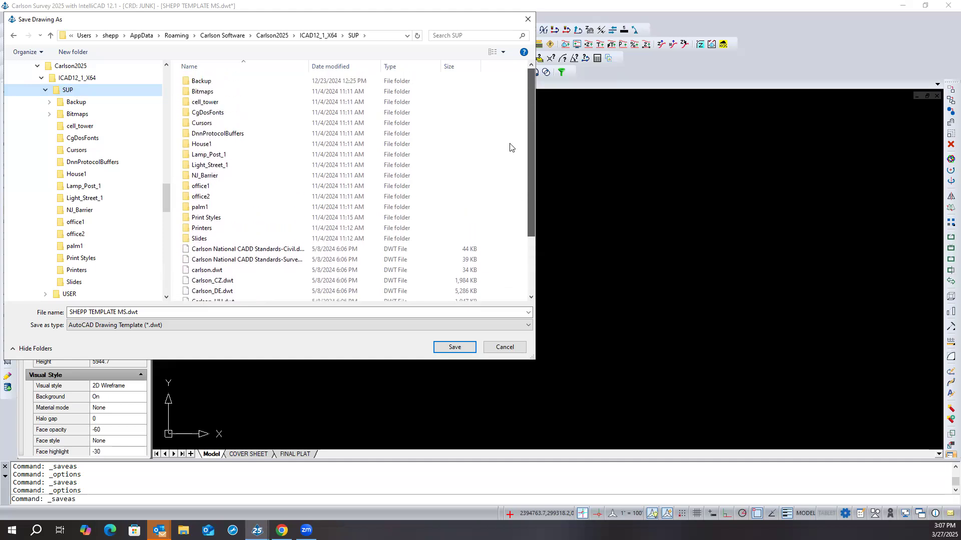
{"action": "scroll", "coordinate": [518, 270], "scroll_direction": "down", "scroll_amount": 3}
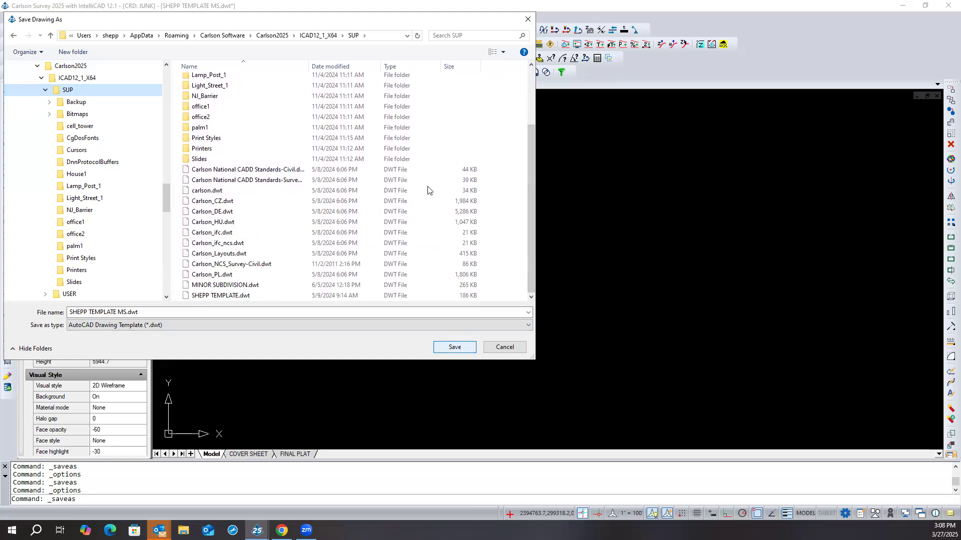
{"action": "left_click", "coordinate": [406, 35]}
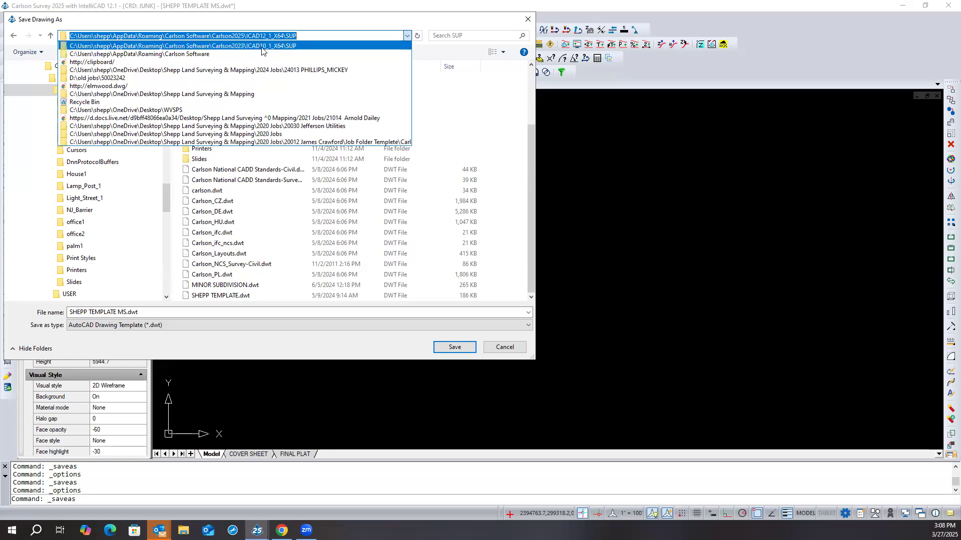
{"action": "left_click", "coordinate": [302, 35]}
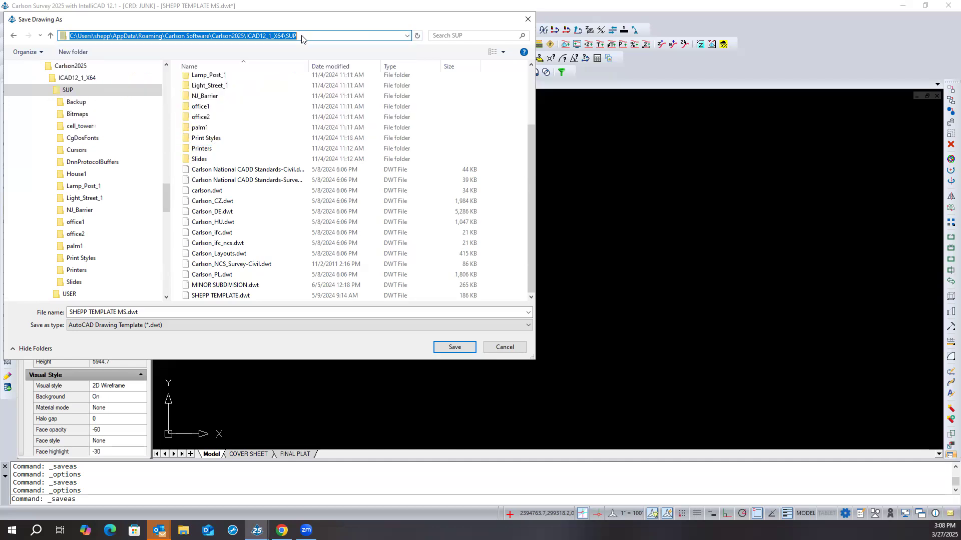
{"action": "left_click", "coordinate": [445, 347]}
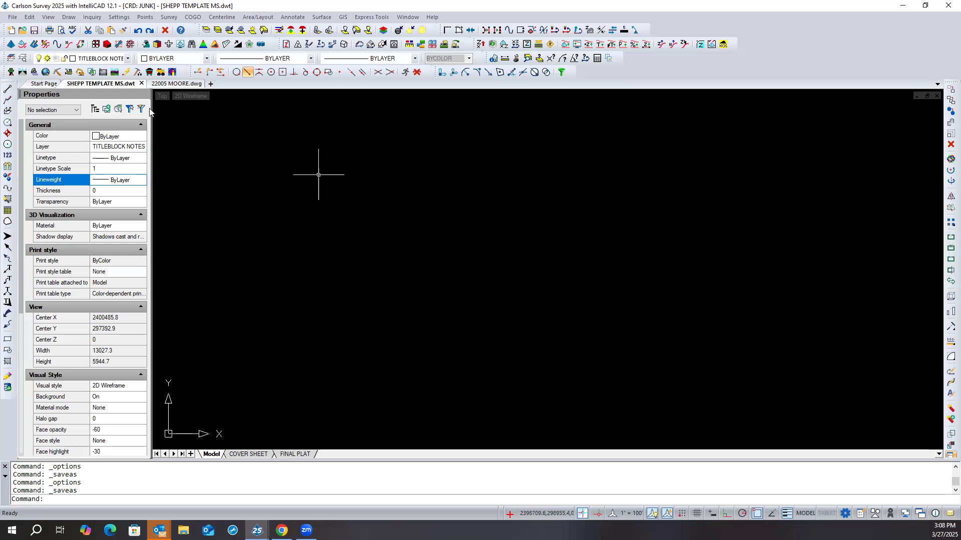
- Close the template drawing and create a new DWG drawing from the existing template SHEPP TEMPLATE MS.dwt, dismissing the DWGPREFIX message
{"action": "left_click", "coordinate": [141, 84]}
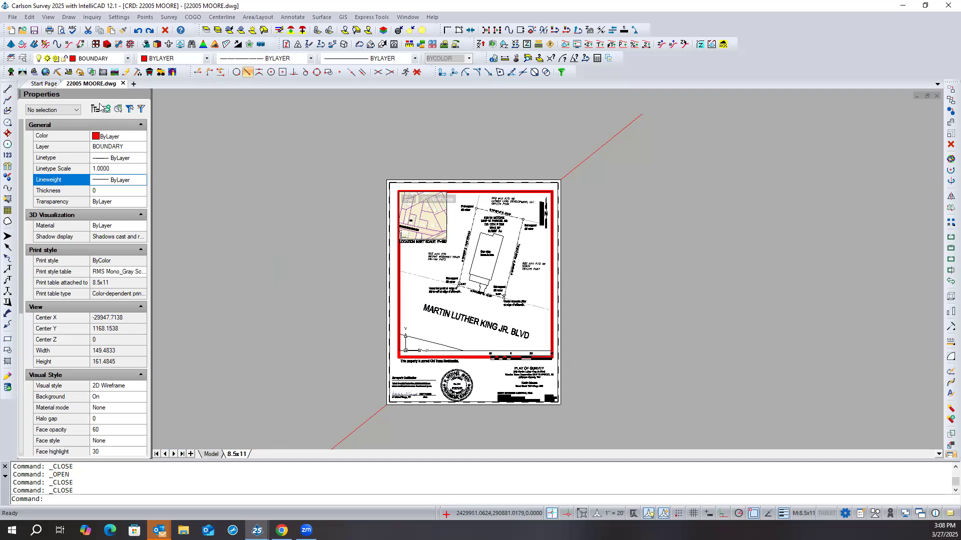
{"action": "left_click", "coordinate": [52, 84]}
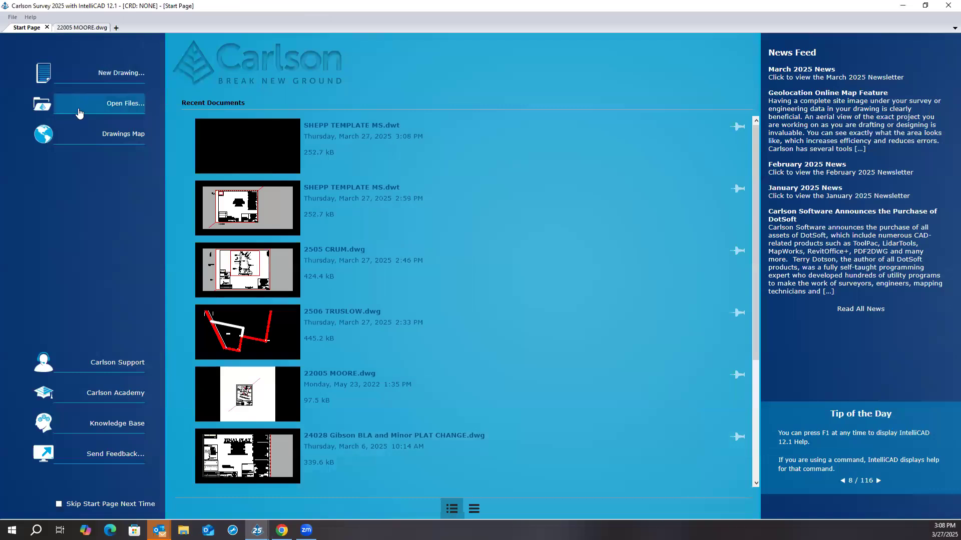
{"action": "left_click", "coordinate": [111, 72]}
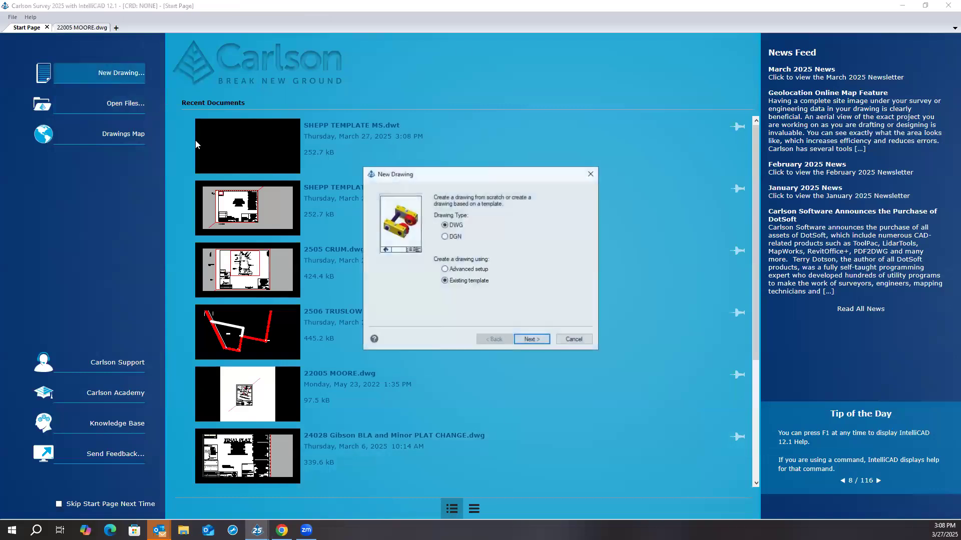
{"action": "left_click", "coordinate": [531, 340]}
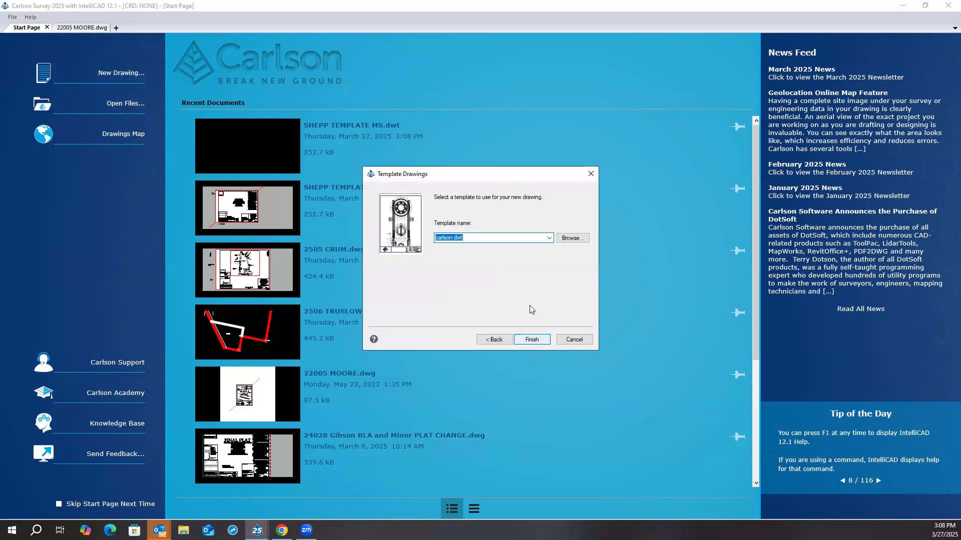
{"action": "left_click", "coordinate": [549, 238]}
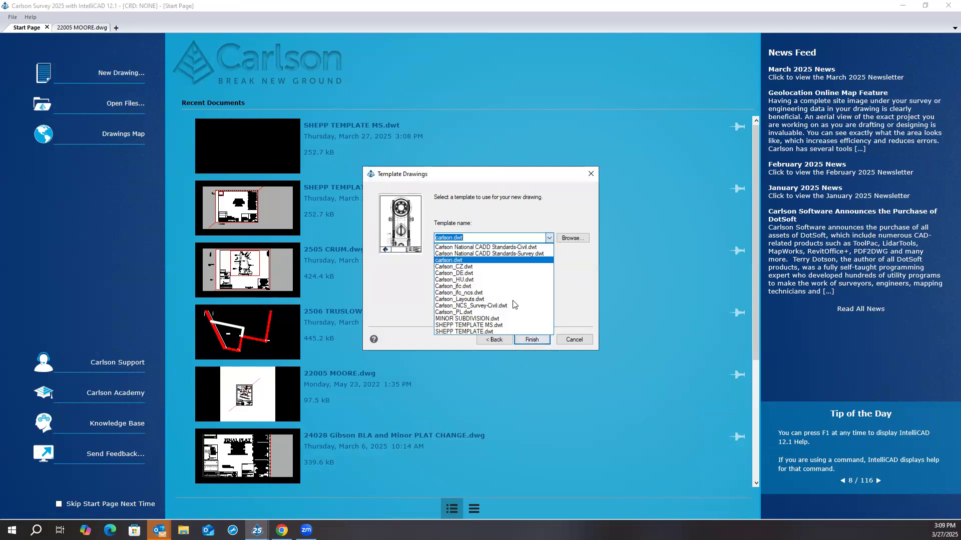
{"action": "left_click", "coordinate": [498, 326]}
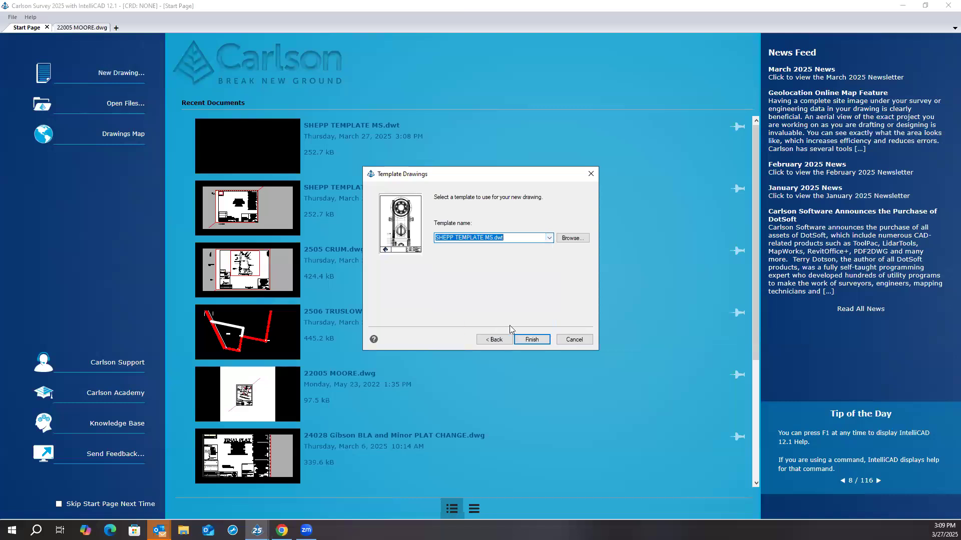
{"action": "left_click", "coordinate": [531, 340]}
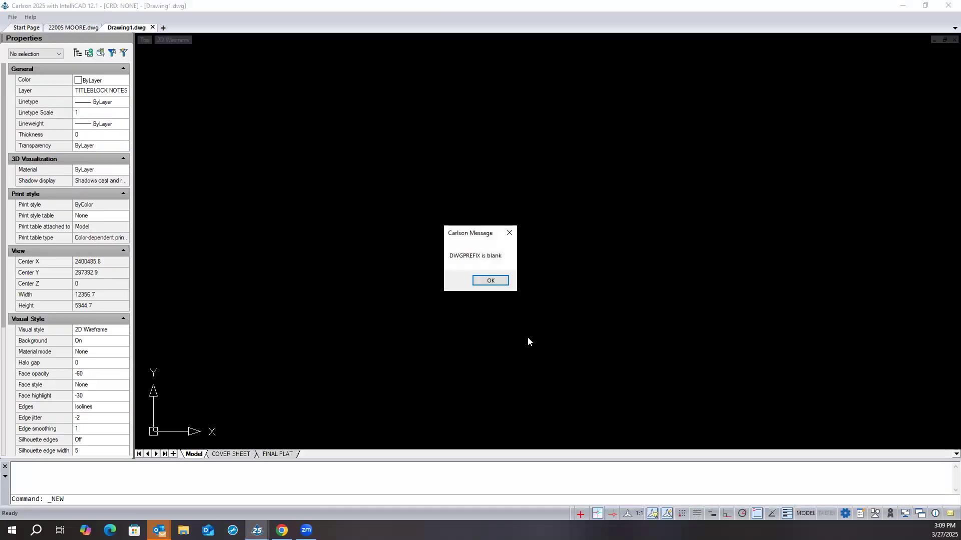
{"action": "left_click", "coordinate": [483, 280]}
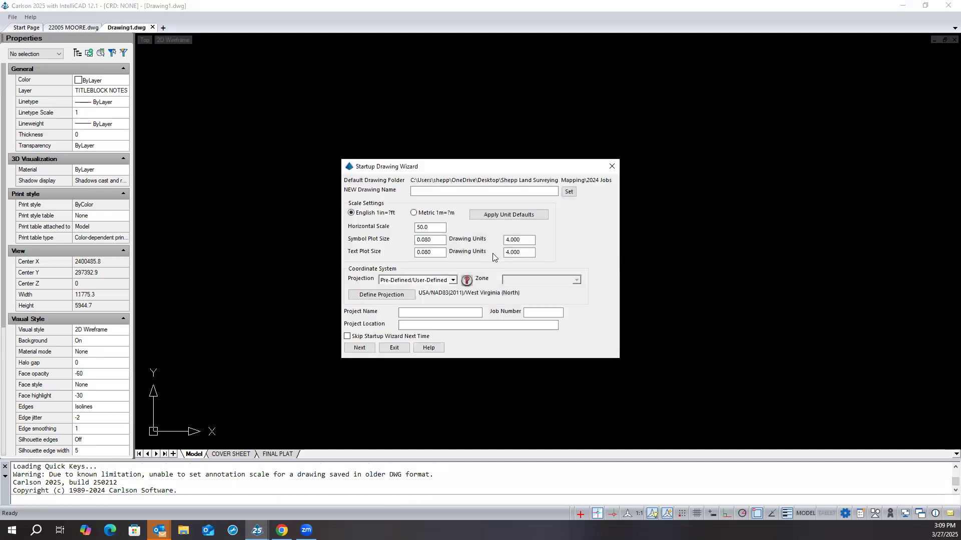
{"action": "left_click", "coordinate": [567, 192]}
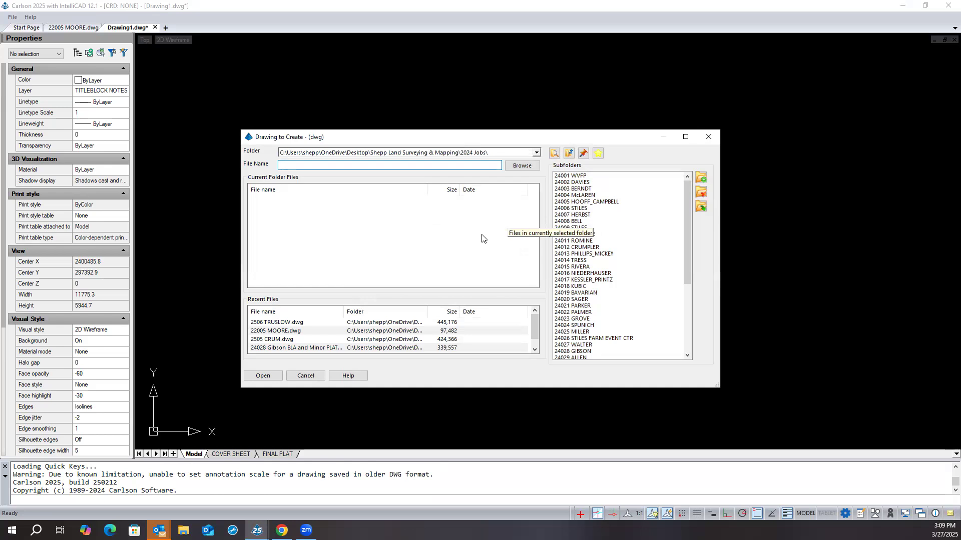
{"action": "left_click", "coordinate": [521, 166]}
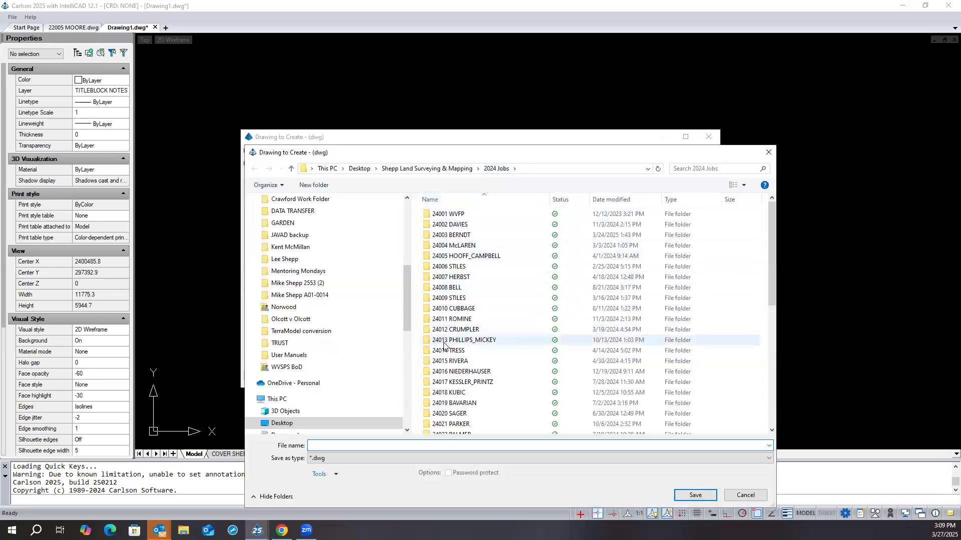
{"action": "scroll", "coordinate": [444, 341], "scroll_direction": "down", "scroll_amount": 3}
{"action": "scroll", "coordinate": [445, 345], "scroll_direction": "up", "scroll_amount": 3}
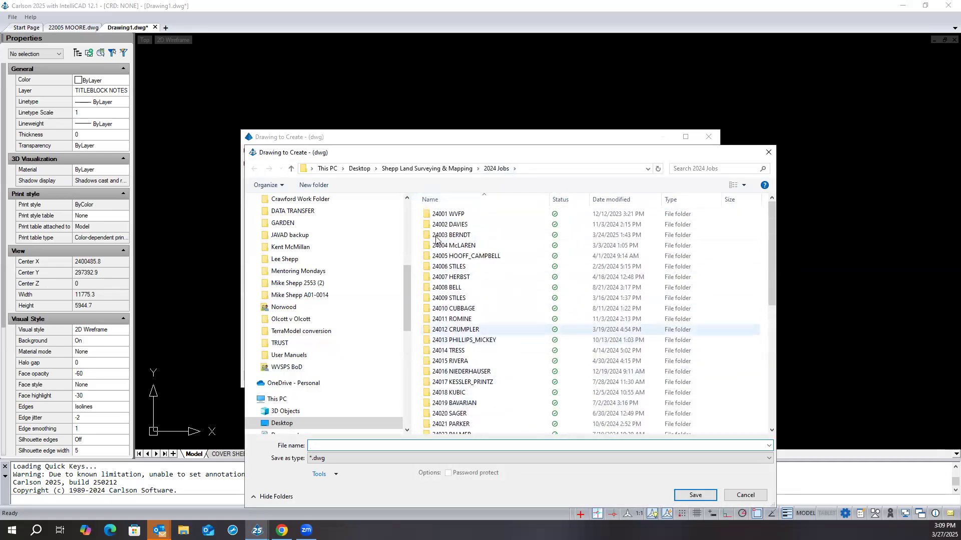
{"action": "left_click", "coordinate": [438, 169]}
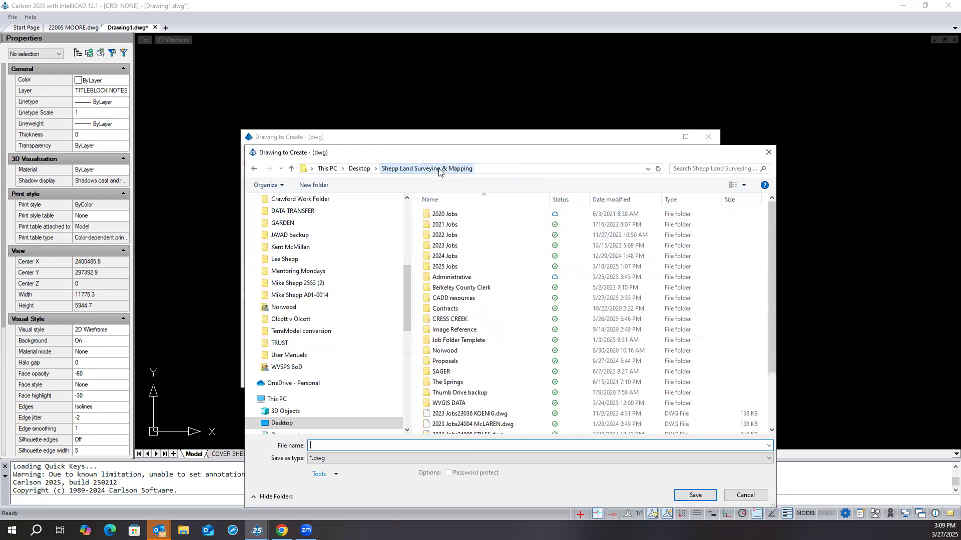
{"action": "double_click", "coordinate": [447, 268]}
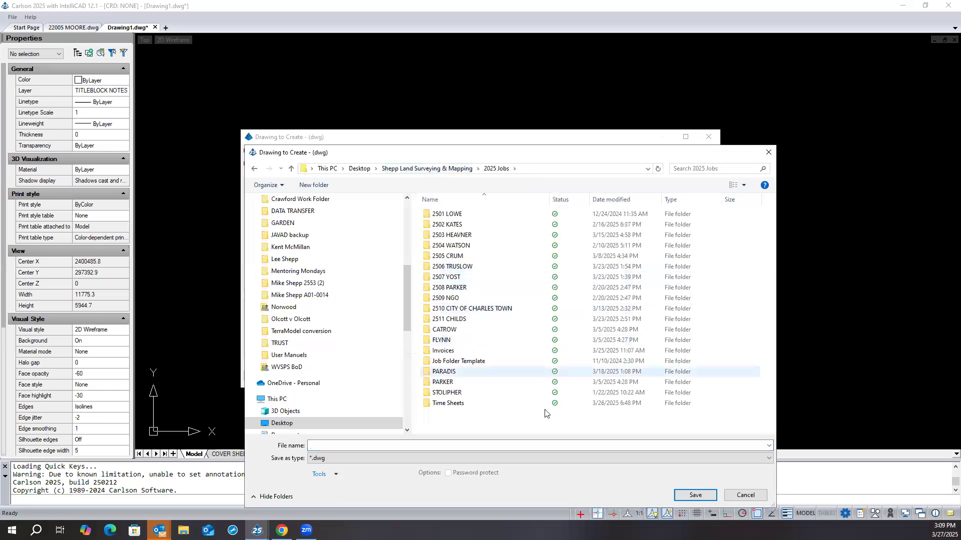
{"action": "left_click", "coordinate": [739, 500]}
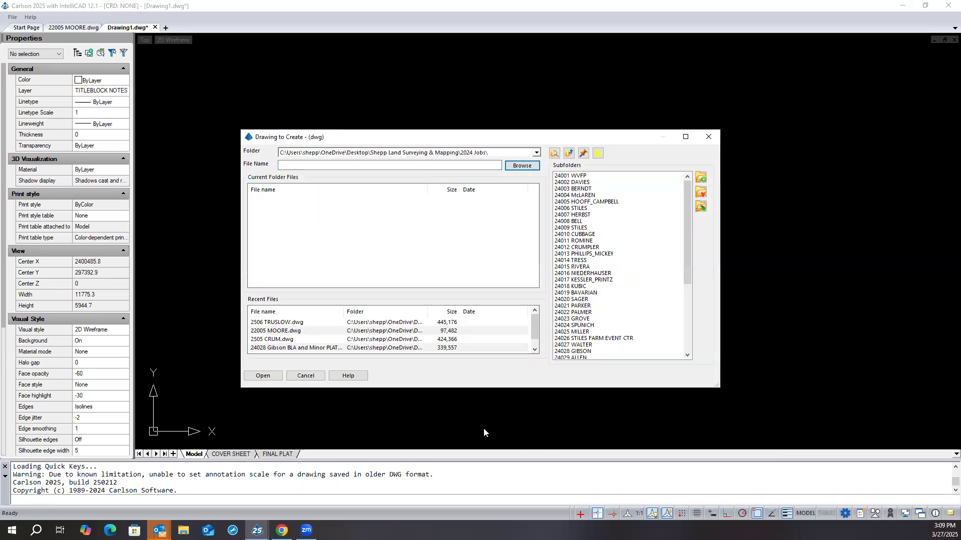
{"action": "left_click", "coordinate": [294, 375]}
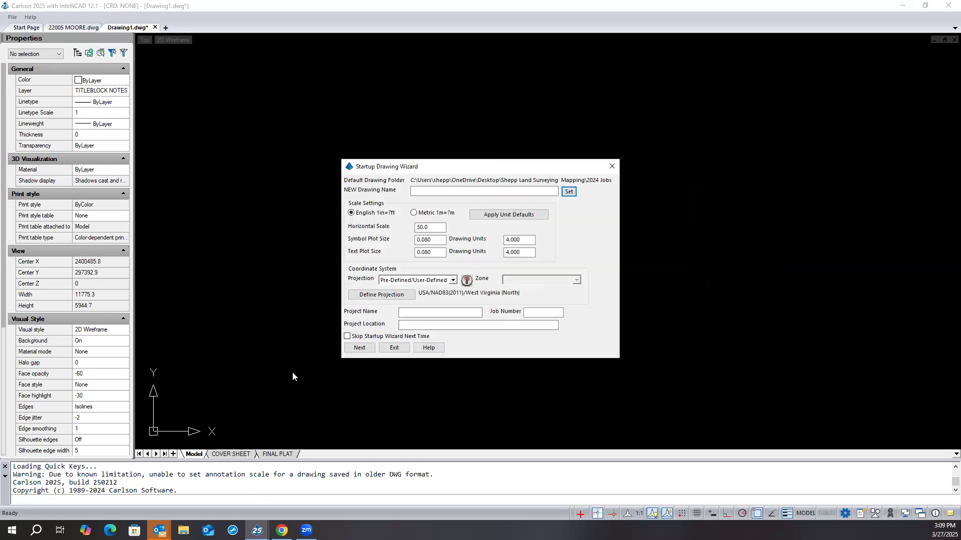
- Exit the Startup Drawing Wizard and open the Startup Settings from Carlson Configure, moving the Launch Options dialog into view
{"action": "left_click", "coordinate": [398, 349]}
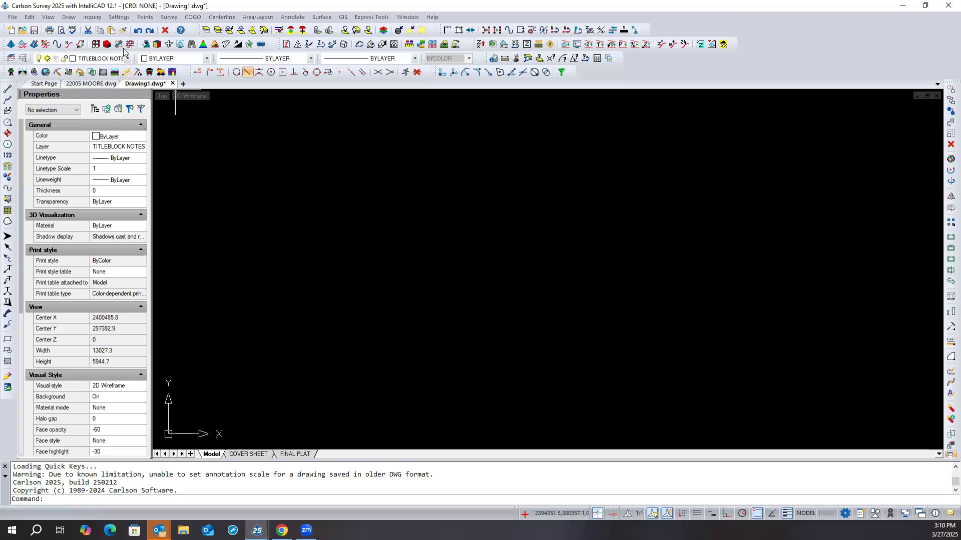
{"action": "left_click", "coordinate": [122, 17]}
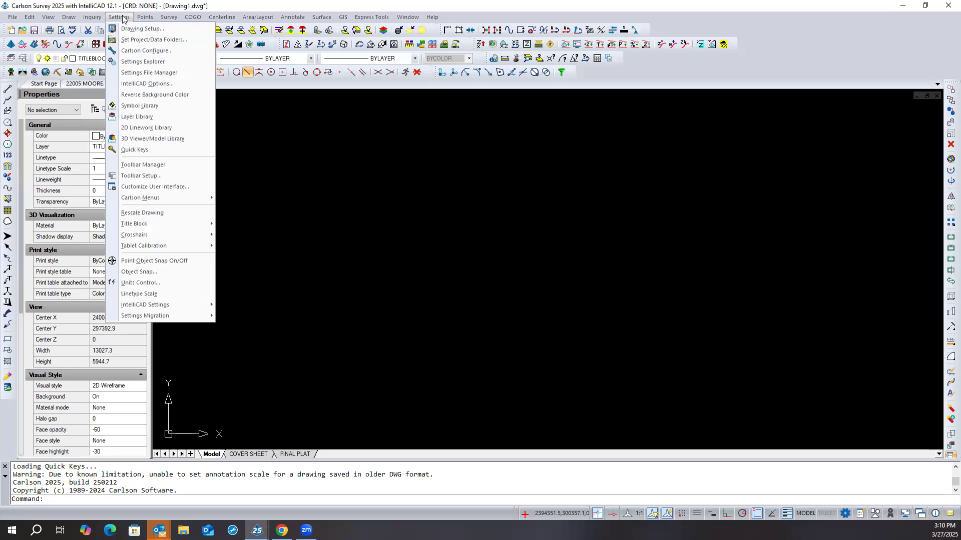
{"action": "left_click", "coordinate": [129, 52]}
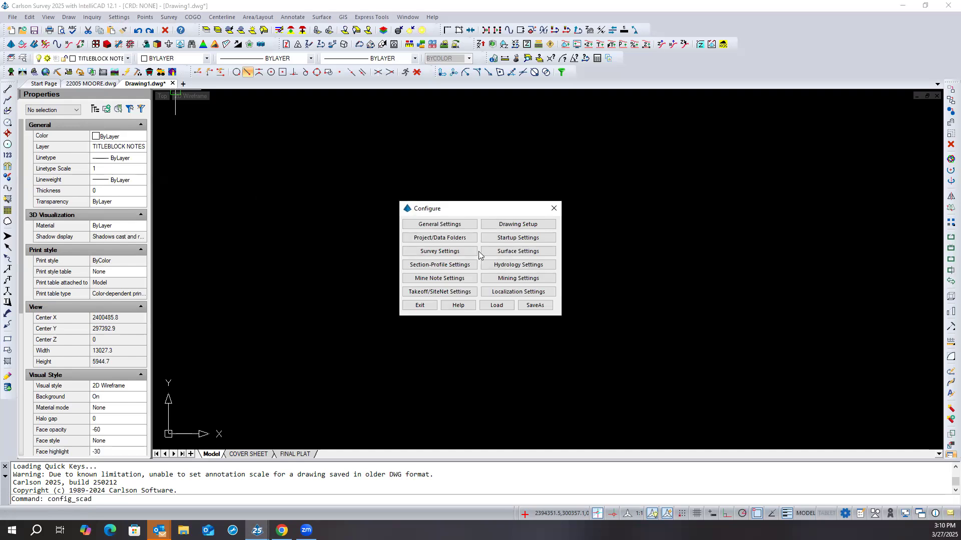
{"action": "left_click", "coordinate": [505, 239]}
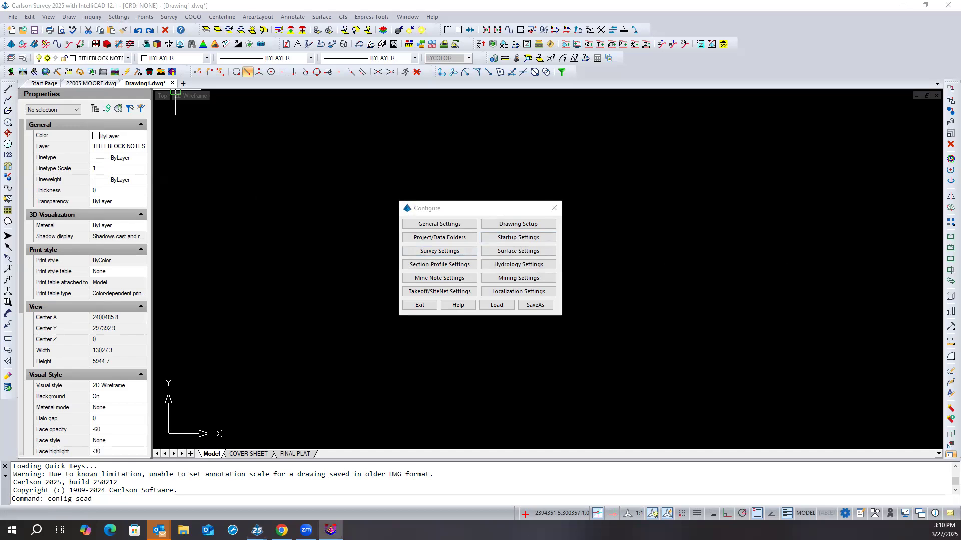
{"action": "left_click_drag", "start_coordinate": [960, 174], "coordinate": [614, 172]}
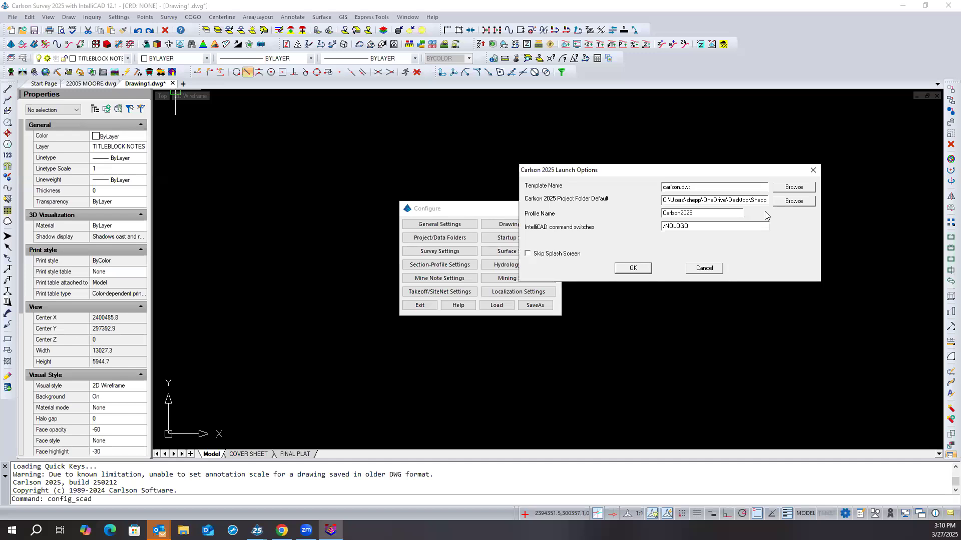
- Set the Carlson 2025 project folder default to the 2025 Jobs folder under Shepp Land Surveying & Mapping and exit Configure
{"action": "left_click", "coordinate": [778, 203]}
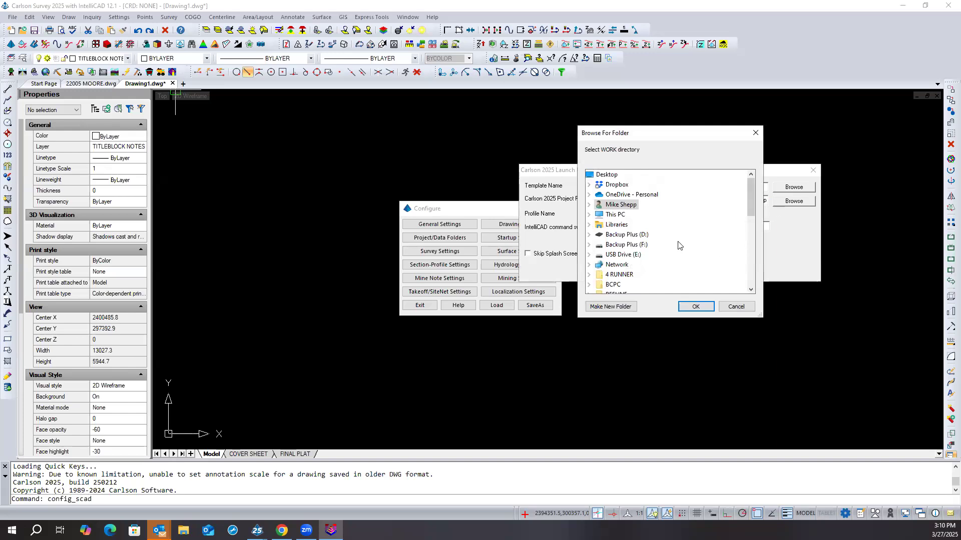
{"action": "scroll", "coordinate": [673, 243], "scroll_direction": "down", "scroll_amount": 2}
{"action": "scroll", "coordinate": [670, 242], "scroll_direction": "down", "scroll_amount": 4}
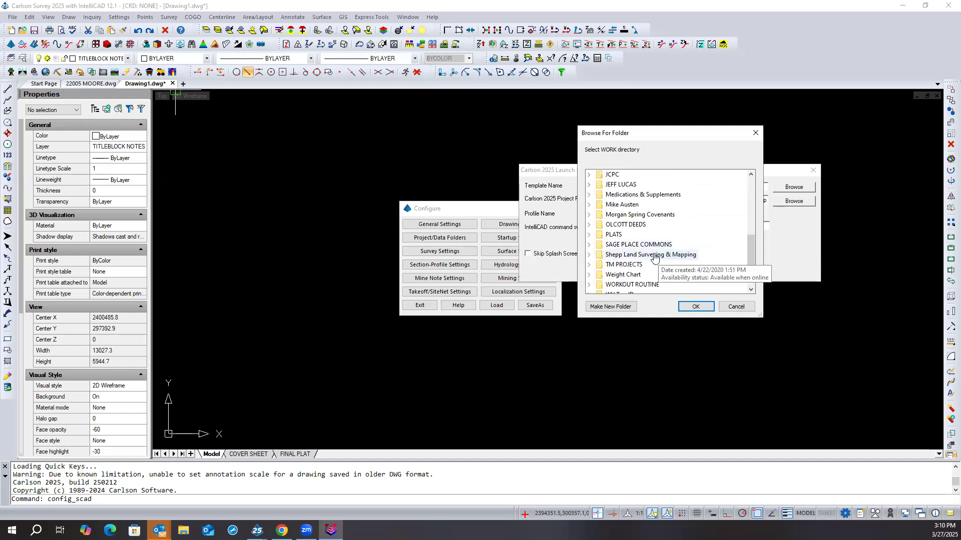
{"action": "double_click", "coordinate": [655, 256]}
{"action": "double_click", "coordinate": [644, 239]}
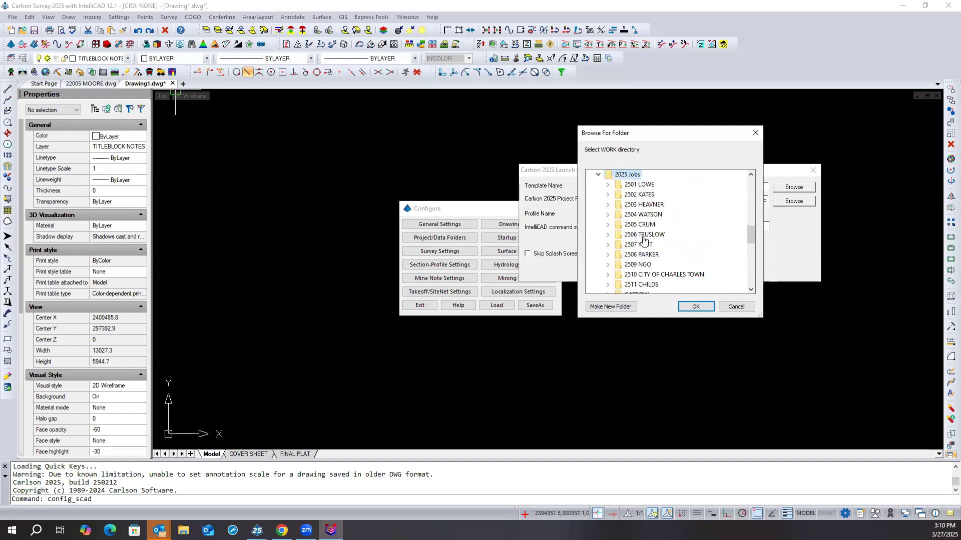
{"action": "left_click", "coordinate": [687, 307]}
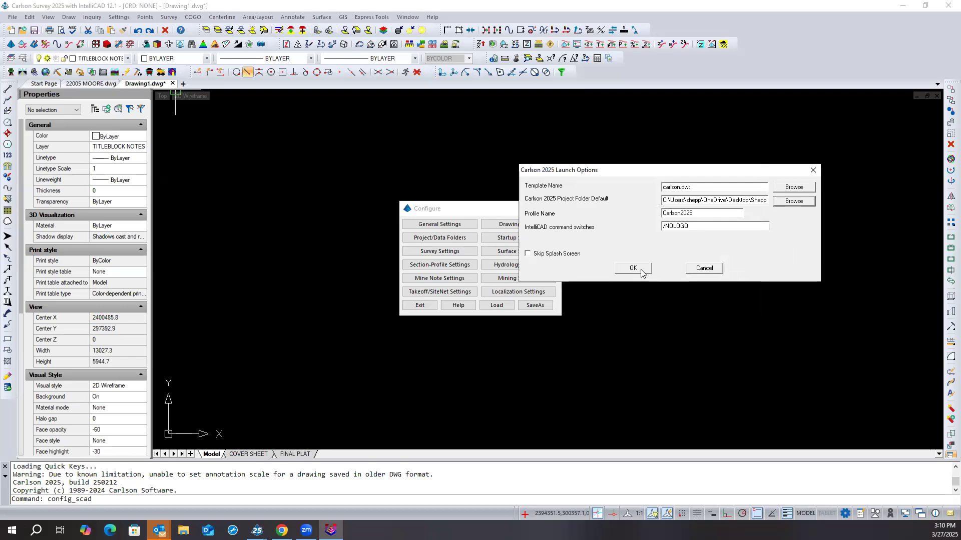
{"action": "left_click", "coordinate": [633, 268]}
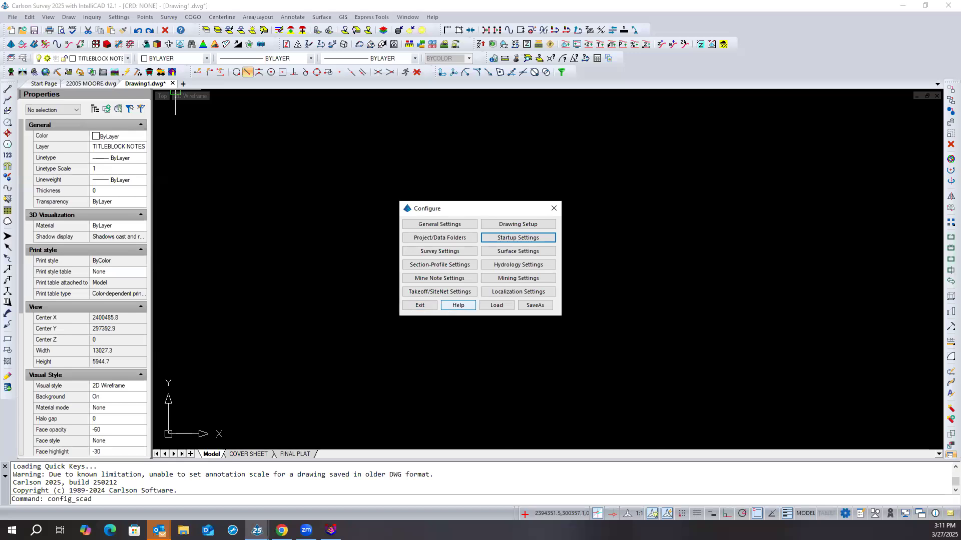
{"action": "key", "text": "Escape"}
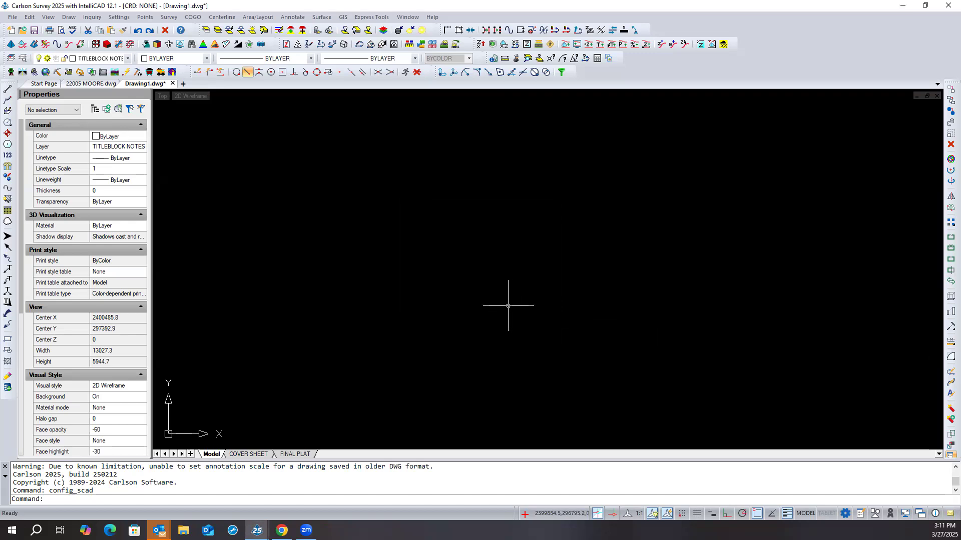
- Close Drawing1.dwg without saving and create a new DWG drawing from the existing template SHEPP TEMPLATE MS.dwt, dismissing the DWGPREFIX message
{"action": "left_click", "coordinate": [173, 83]}
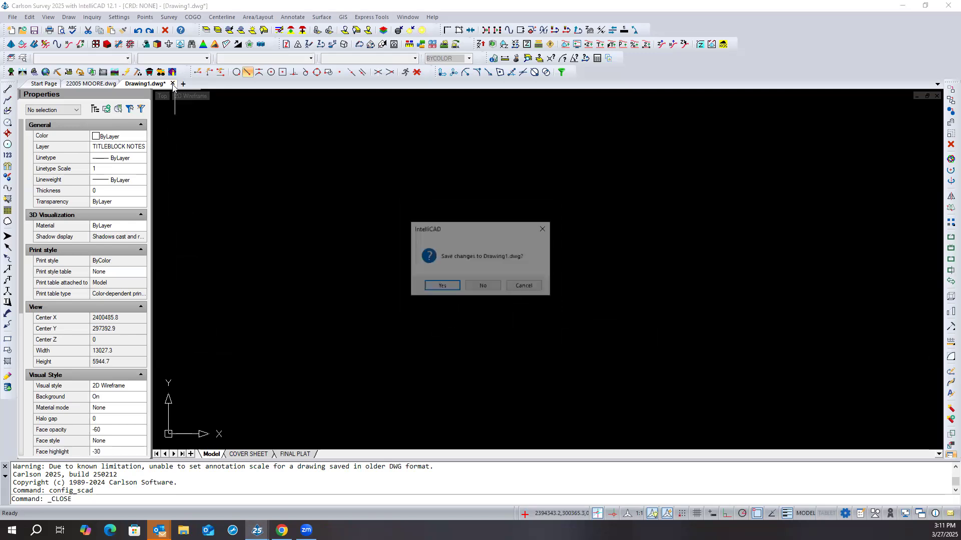
{"action": "left_click", "coordinate": [481, 287]}
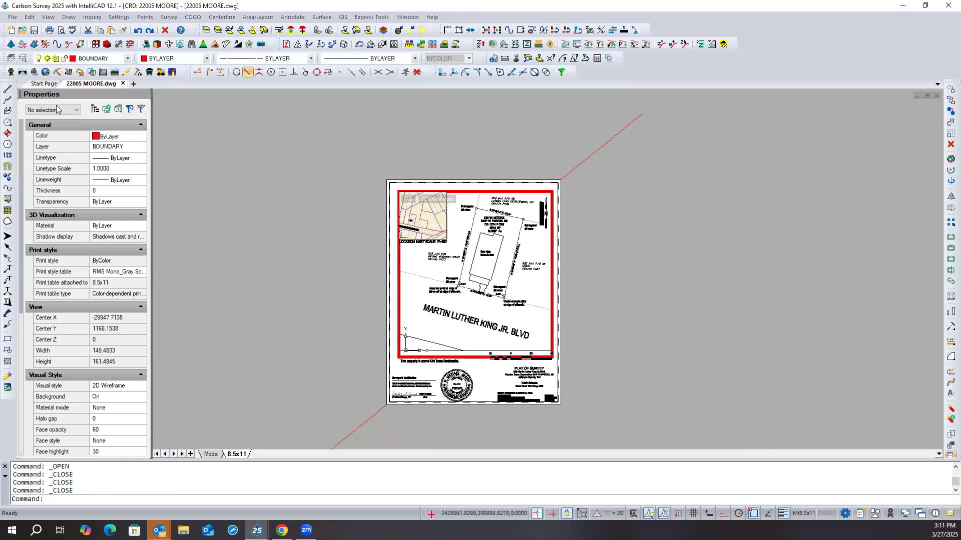
{"action": "left_click", "coordinate": [33, 84]}
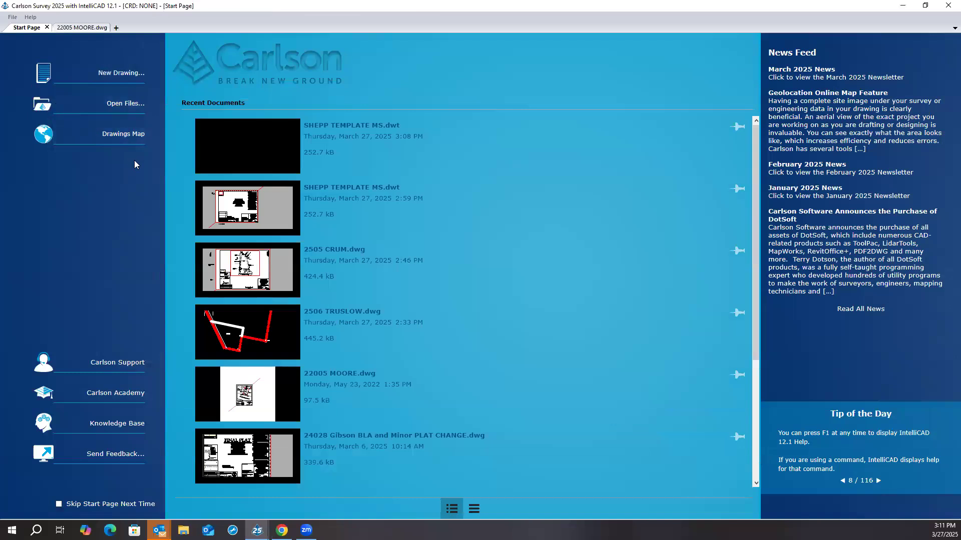
{"action": "left_click", "coordinate": [121, 74]}
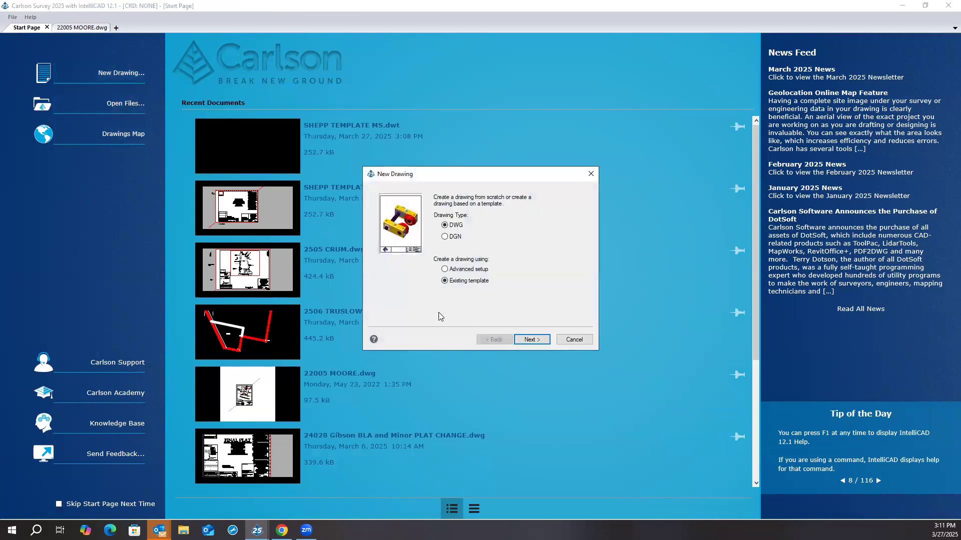
{"action": "left_click", "coordinate": [530, 339]}
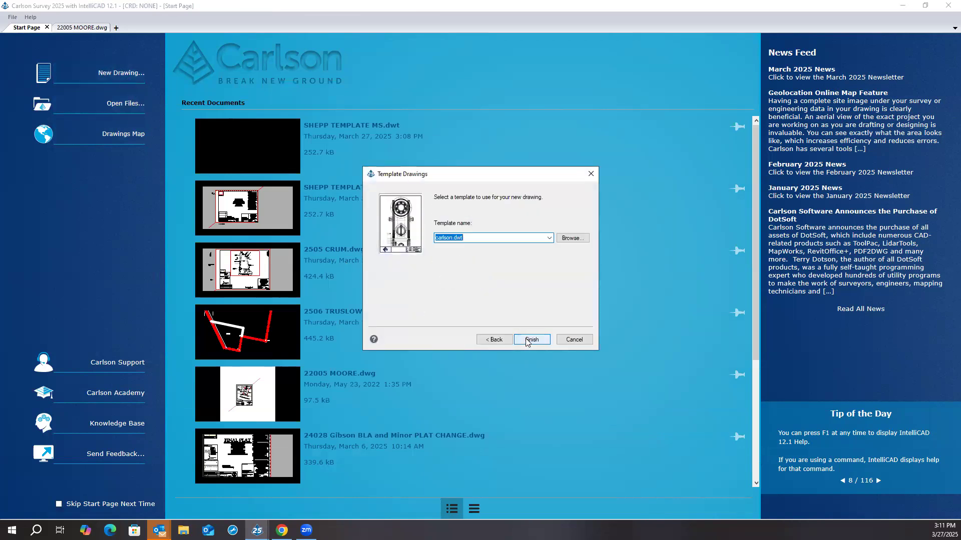
{"action": "left_click", "coordinate": [550, 238]}
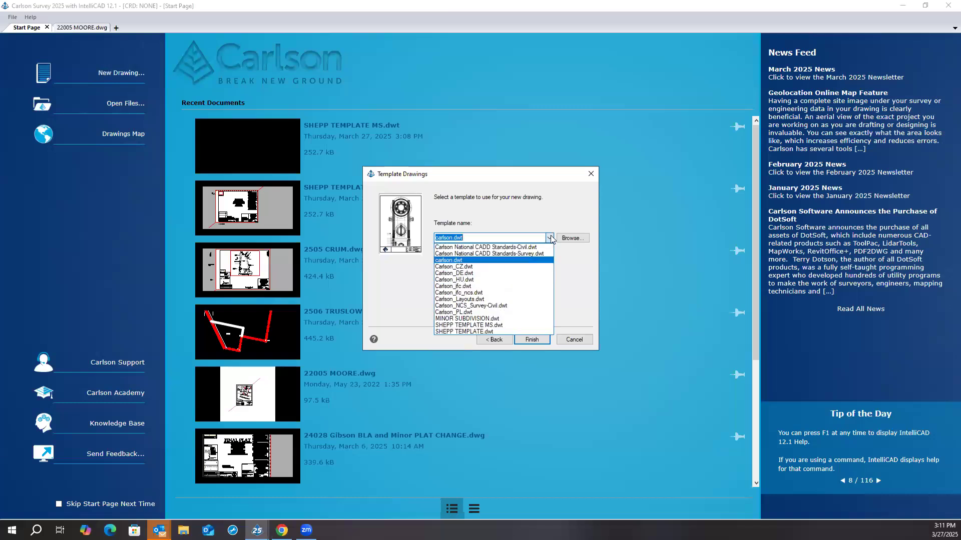
{"action": "left_click", "coordinate": [511, 326]}
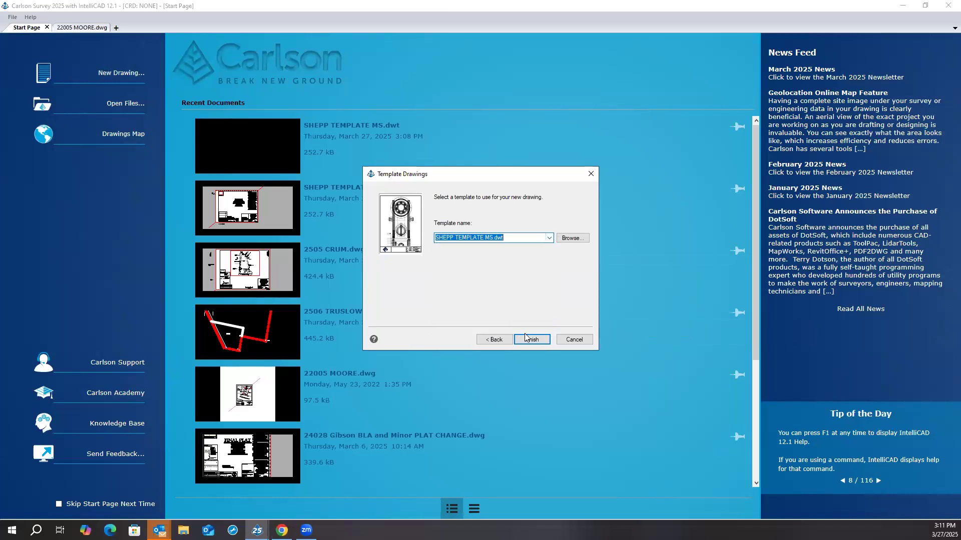
{"action": "left_click", "coordinate": [527, 339]}
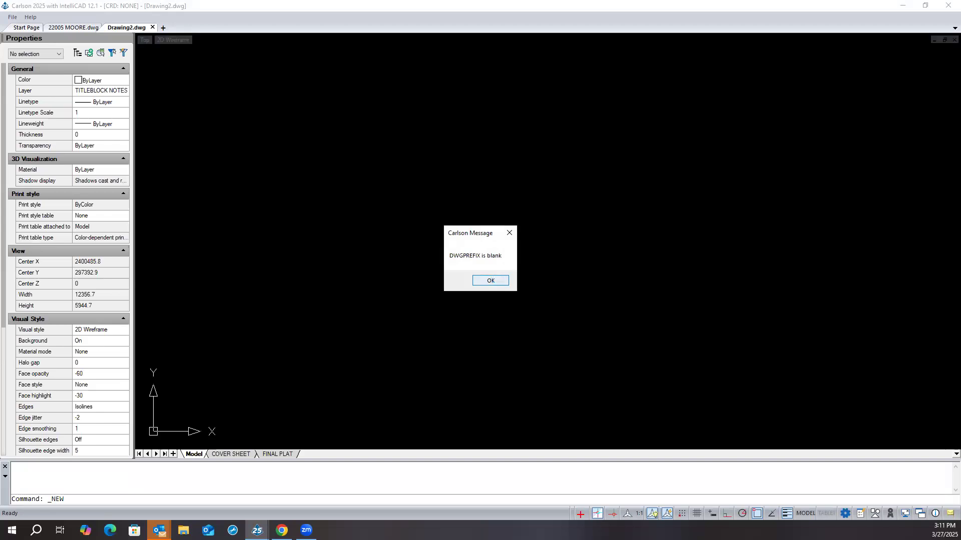
{"action": "left_click", "coordinate": [490, 281]}
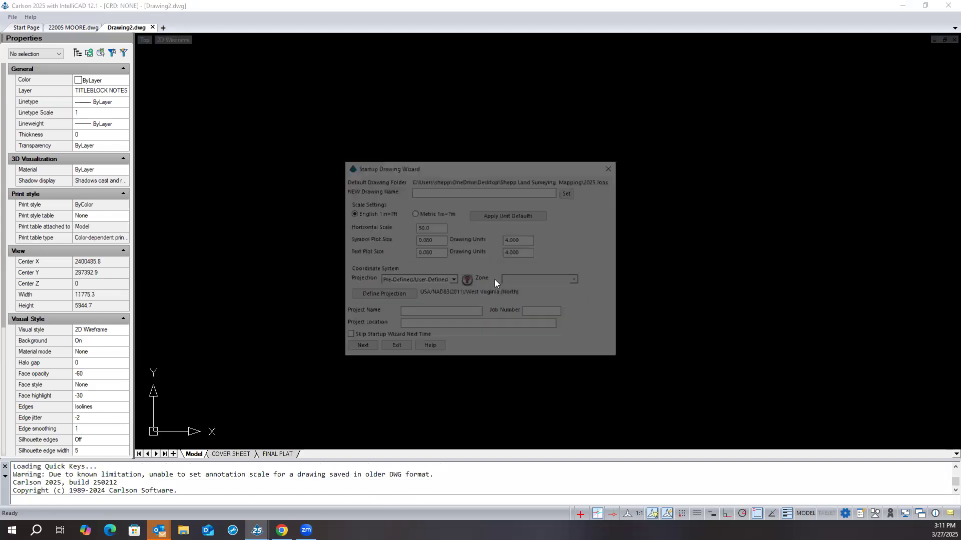
- Name the new drawing JUNK.dwg in the 2025 Jobs folder and complete the Startup Drawing Wizard without importing points
{"action": "left_click", "coordinate": [568, 193]}
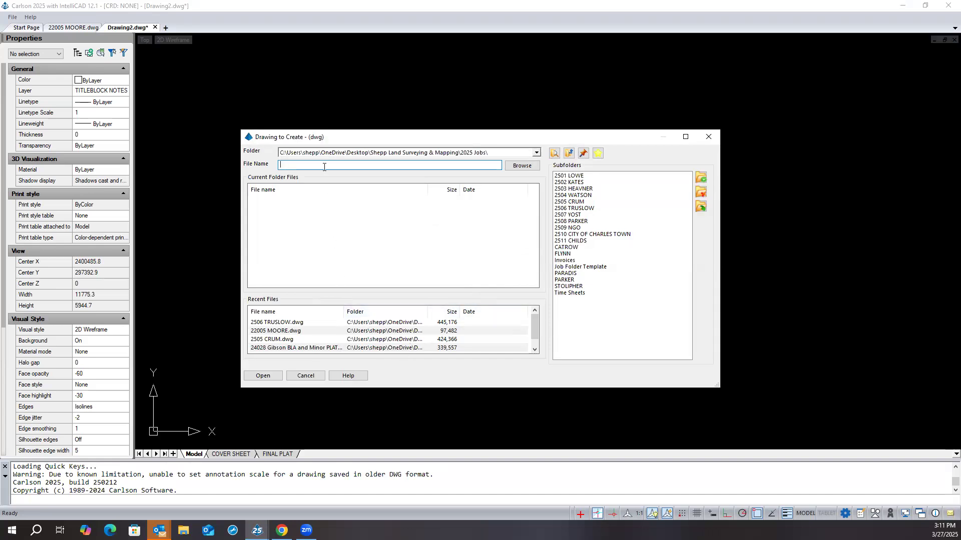
{"action": "type", "text": "JUNK"}
{"action": "left_click", "coordinate": [515, 166]}
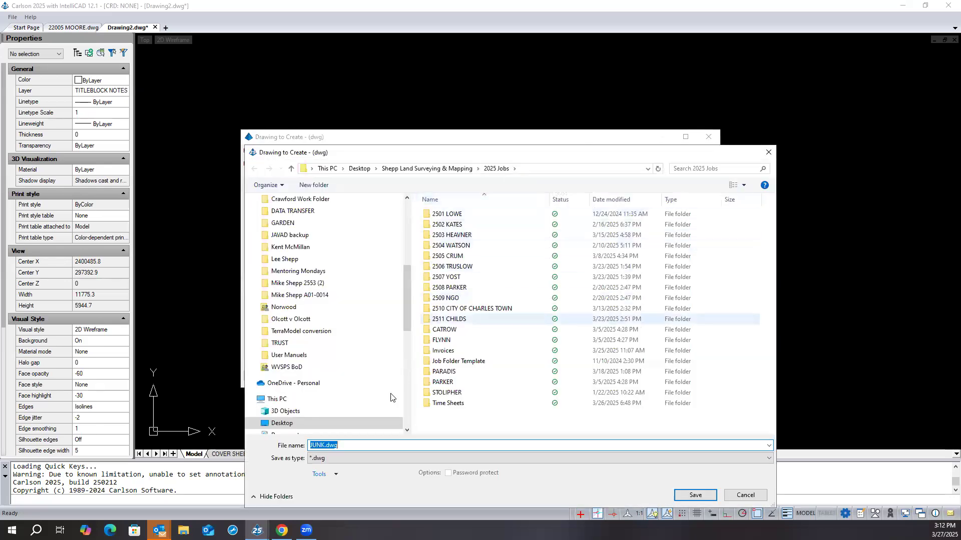
{"action": "left_click", "coordinate": [695, 496]}
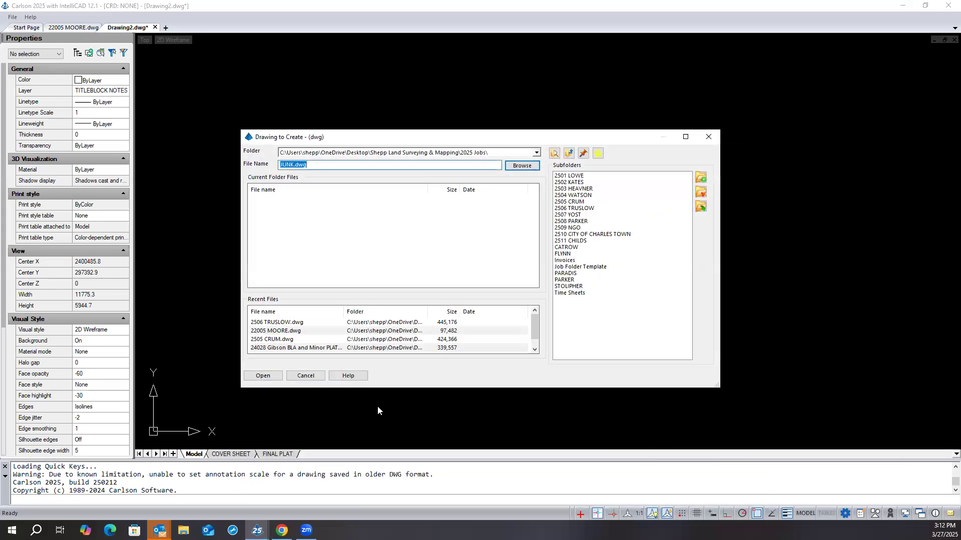
{"action": "left_click", "coordinate": [269, 376]}
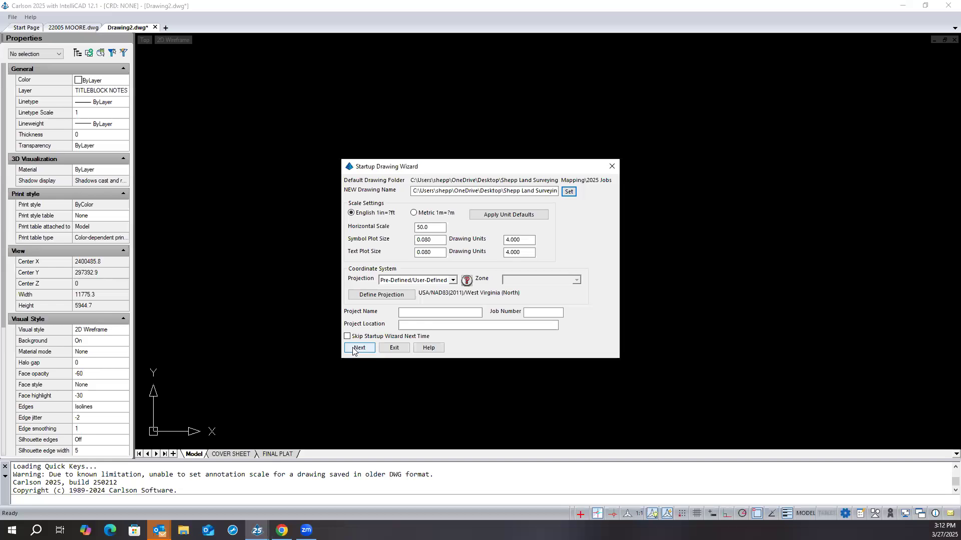
{"action": "left_click", "coordinate": [358, 348]}
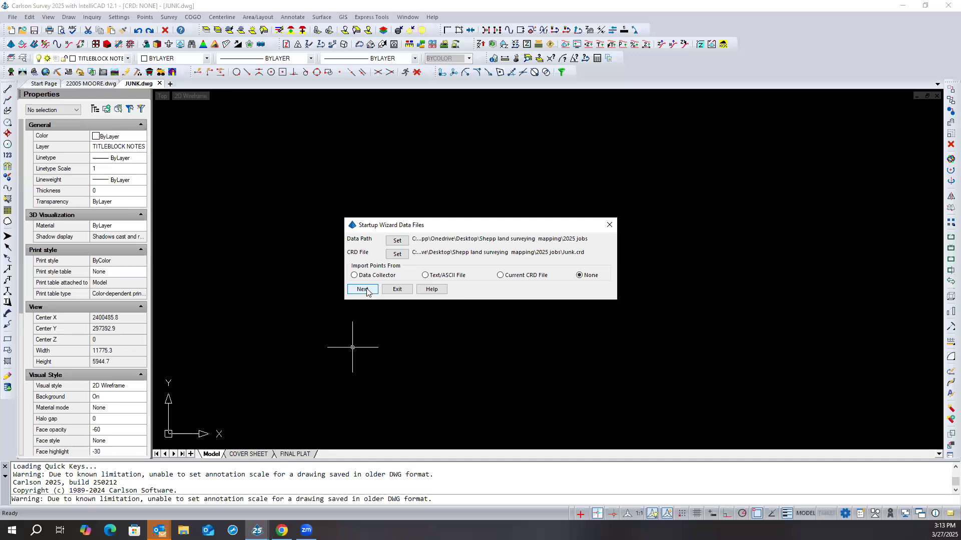
{"action": "left_click", "coordinate": [364, 289]}
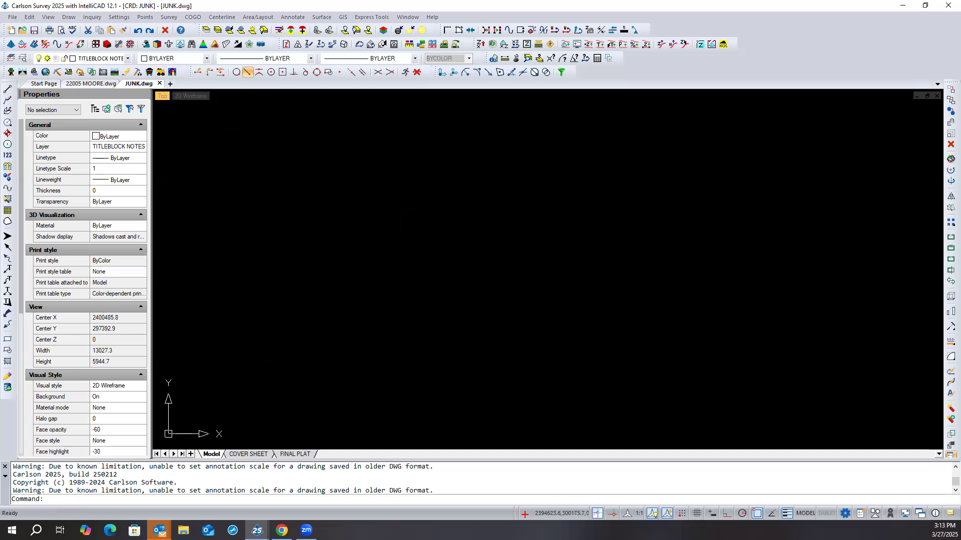
- Close JUNK.dwg and reopen SHEPP TEMPLATE MS.dwt from the recent files
{"action": "left_click", "coordinate": [159, 83]}
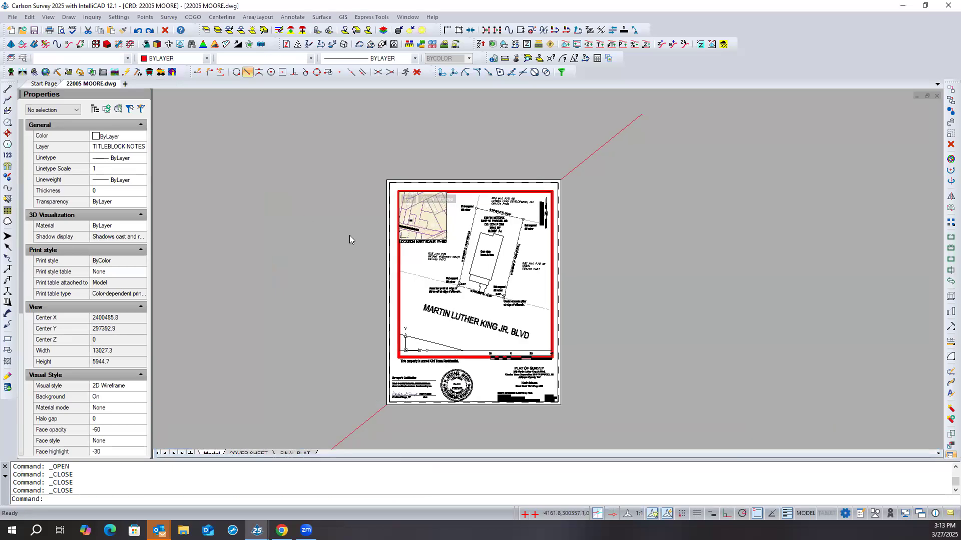
{"action": "left_click", "coordinate": [13, 17]}
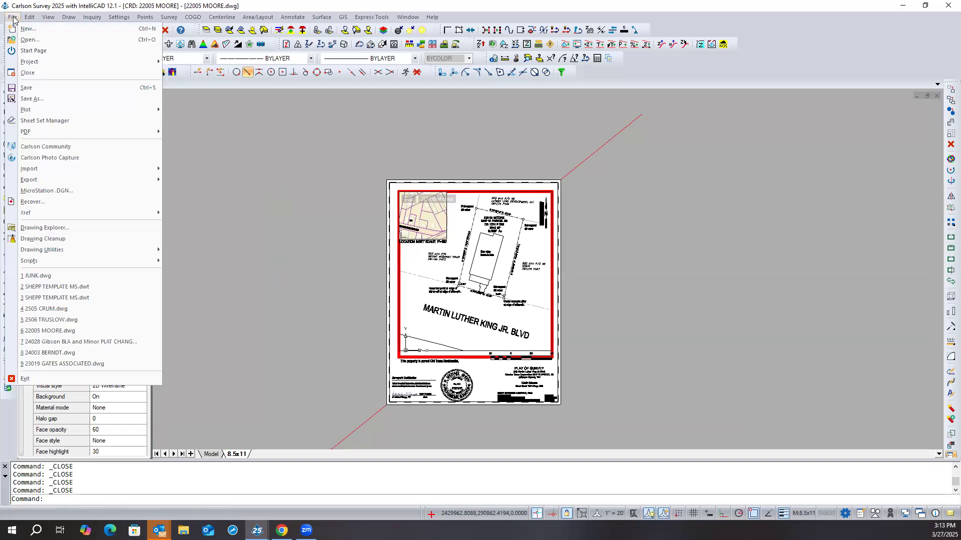
{"action": "left_click", "coordinate": [95, 291]}
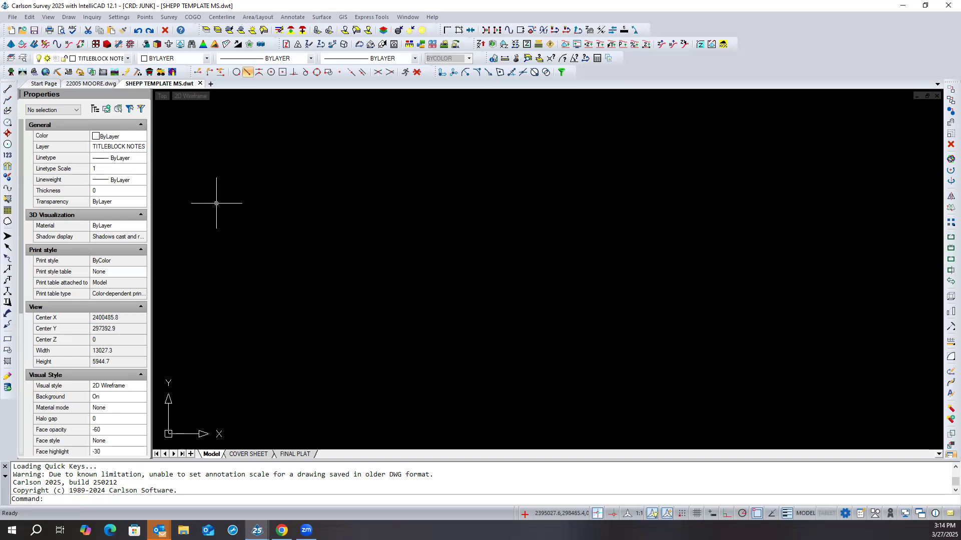
- Start saving the template under a specified name in the SUP folder, with the file type AutoCAD 2018 (*.dwg)
{"action": "left_click", "coordinate": [13, 18]}
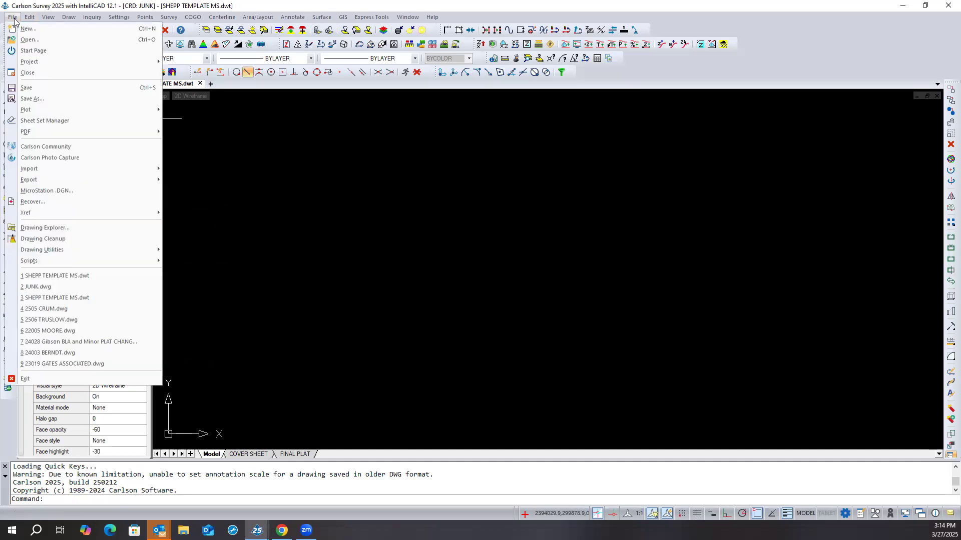
{"action": "left_click", "coordinate": [45, 99]}
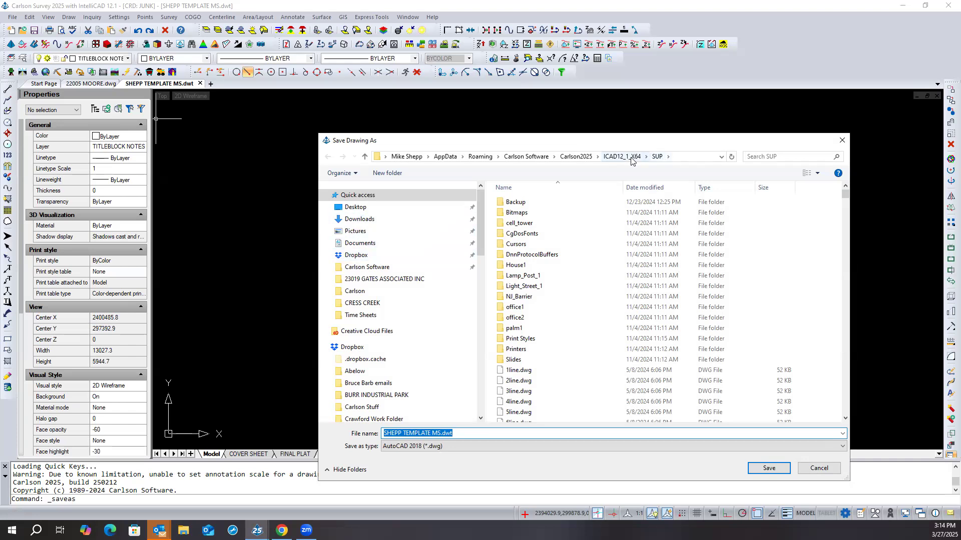
{"action": "left_click", "coordinate": [413, 447]}
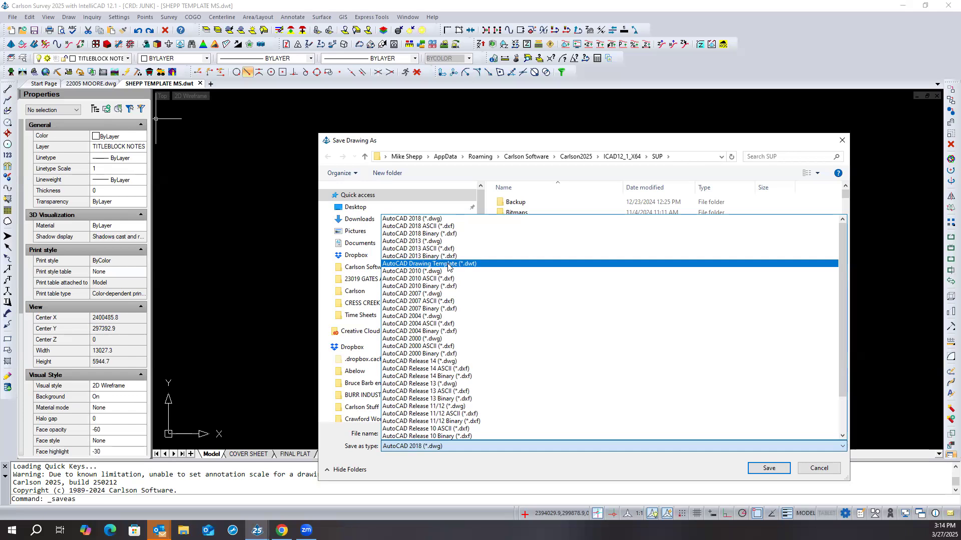
{"action": "left_click", "coordinate": [433, 220]}
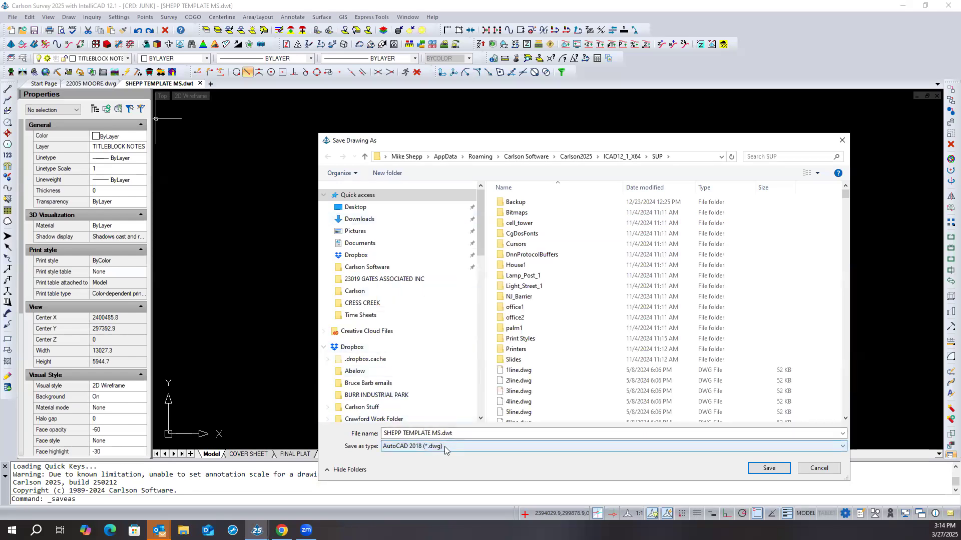
- Save the template as SHEPP TEMPLATE MS.dwt in the SUP folder, replace the existing file, and close the template
{"action": "left_click", "coordinate": [457, 432]}
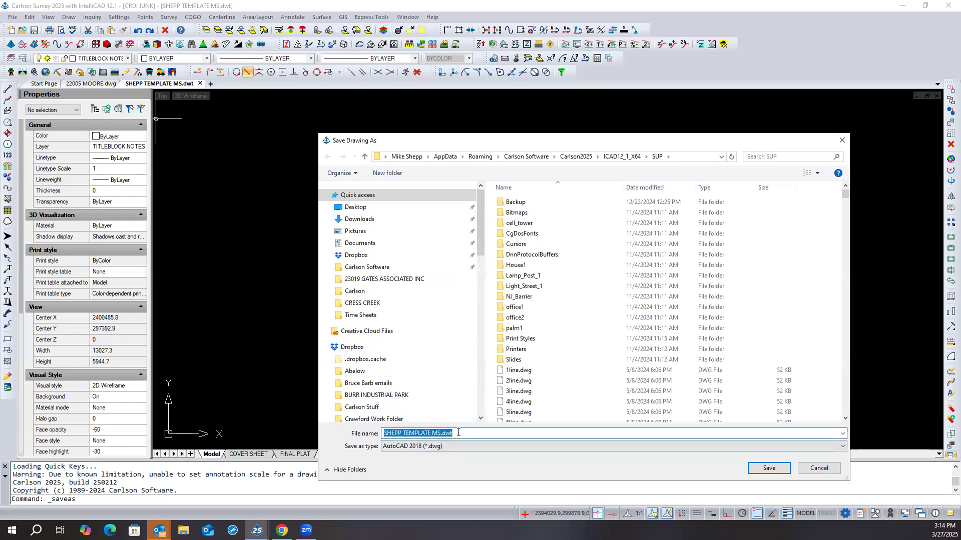
{"action": "left_click", "coordinate": [459, 434]}
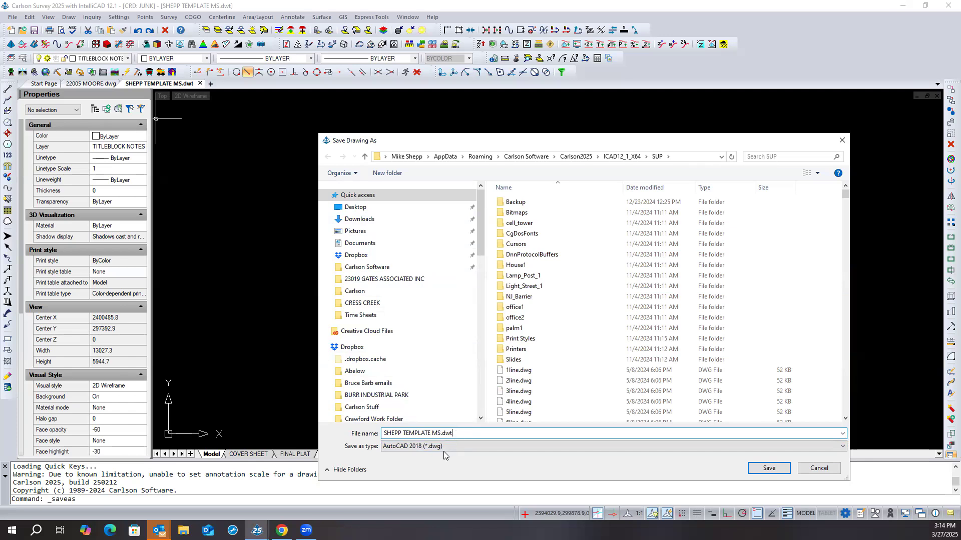
{"action": "left_click", "coordinate": [441, 446]}
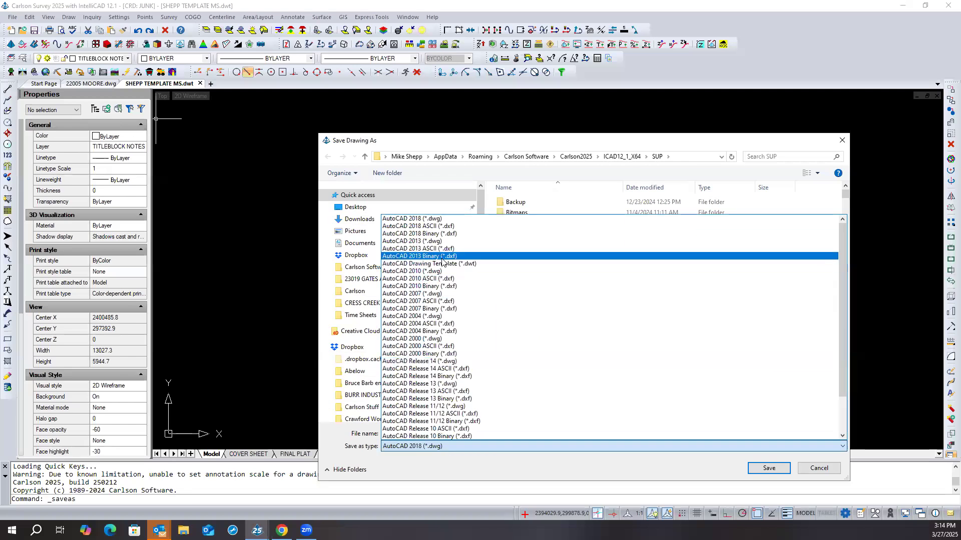
{"action": "left_click", "coordinate": [399, 464]}
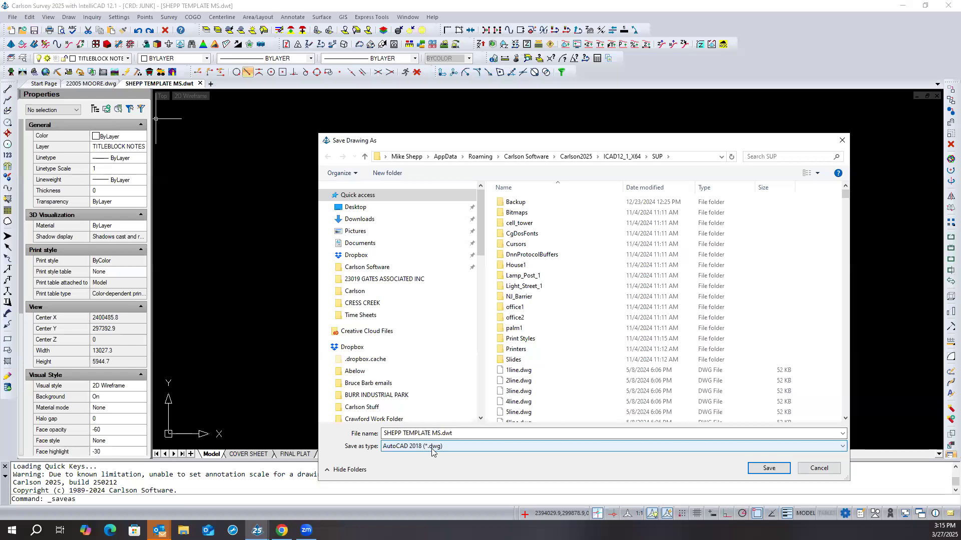
{"action": "left_click", "coordinate": [457, 434]}
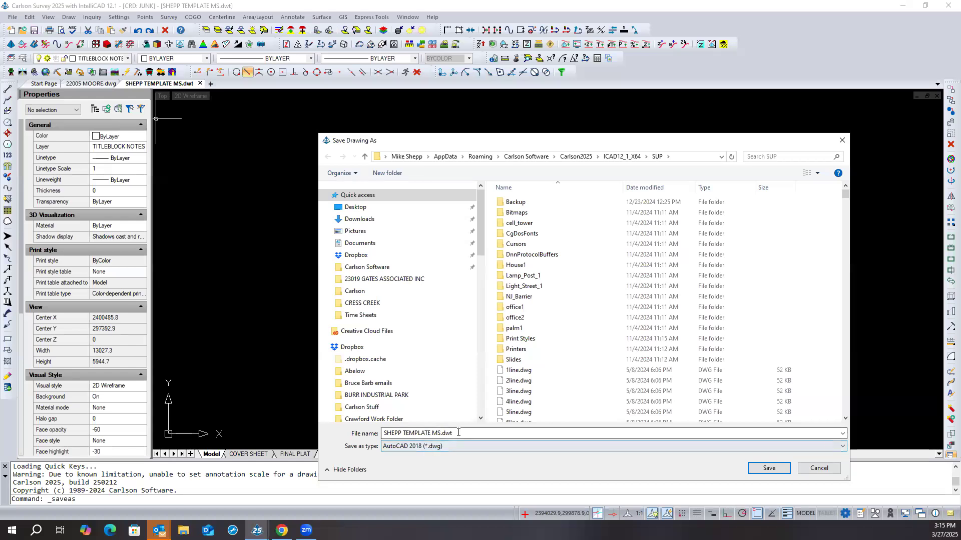
{"action": "left_click", "coordinate": [458, 433]}
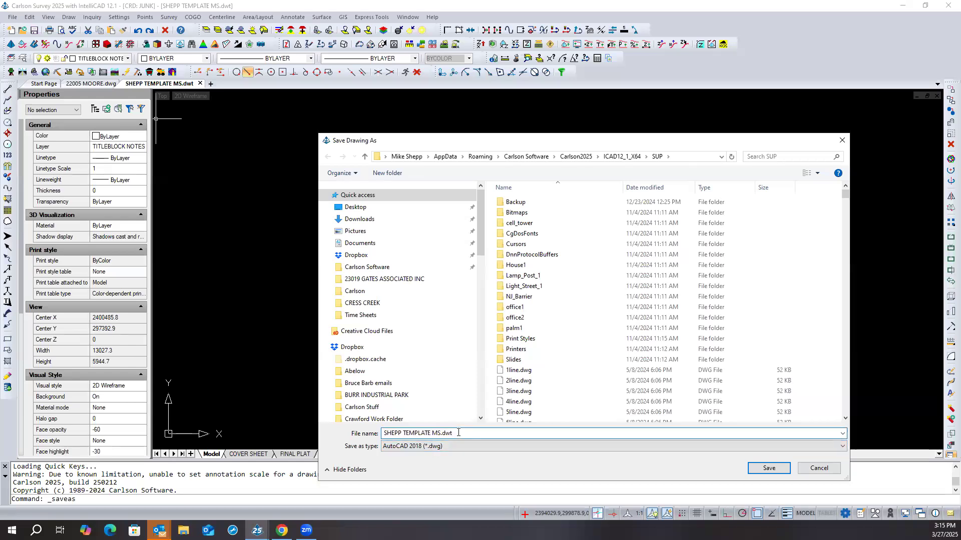
{"action": "key", "text": "BackSpace"}
{"action": "key", "text": "BackSpace"}
{"action": "left_click", "coordinate": [764, 469]}
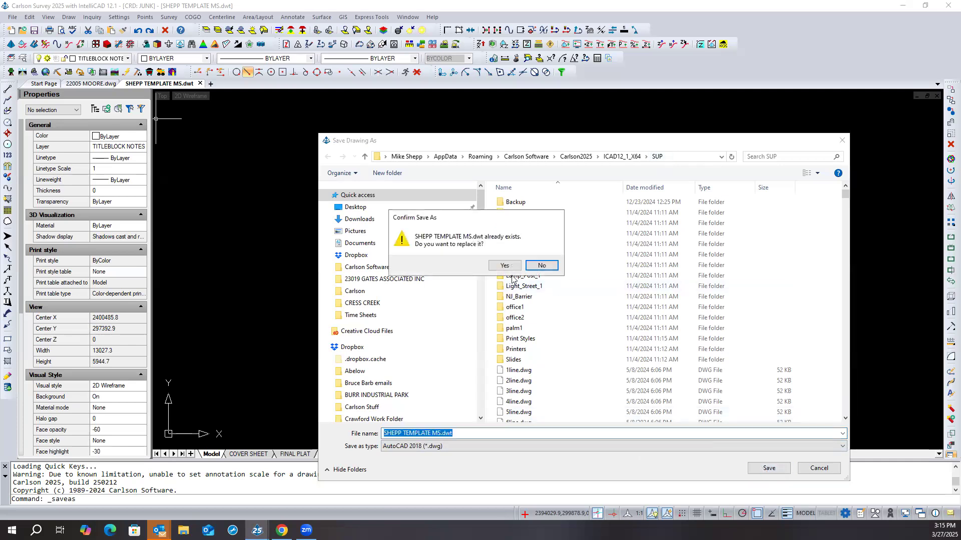
{"action": "left_click", "coordinate": [505, 266]}
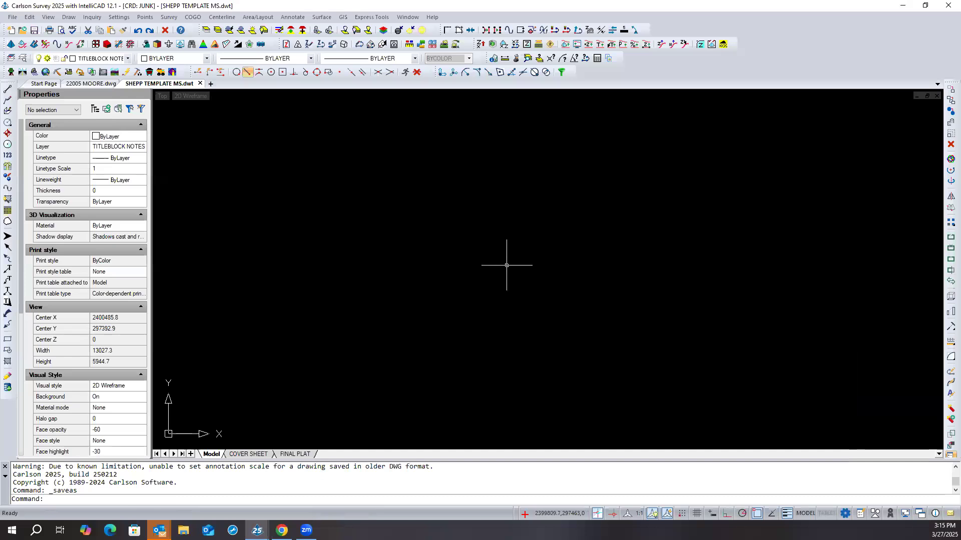
{"action": "left_click", "coordinate": [200, 84]}
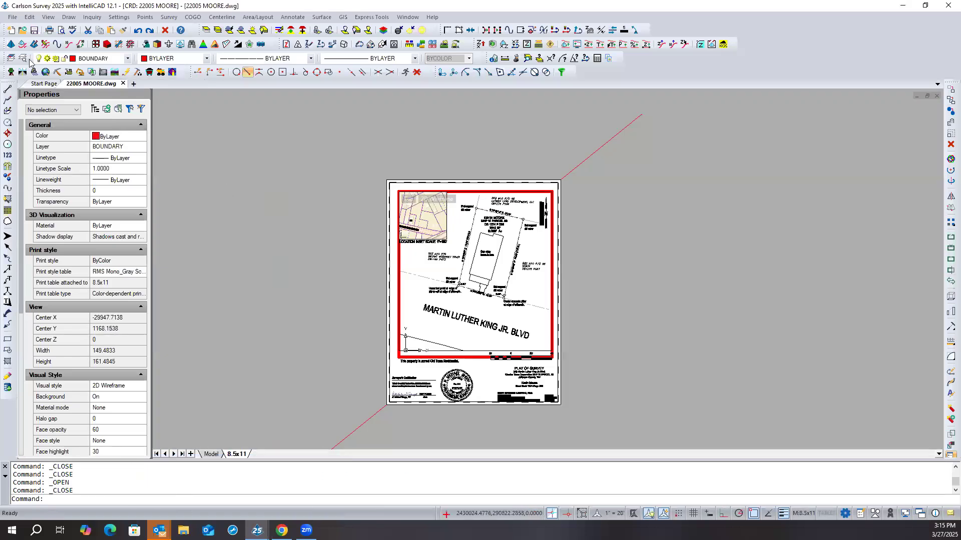
- Create a new drawing from the existing template SHEPP TEMPLATE MS.dwt and dismiss the Carlson message
{"action": "left_click", "coordinate": [43, 84]}
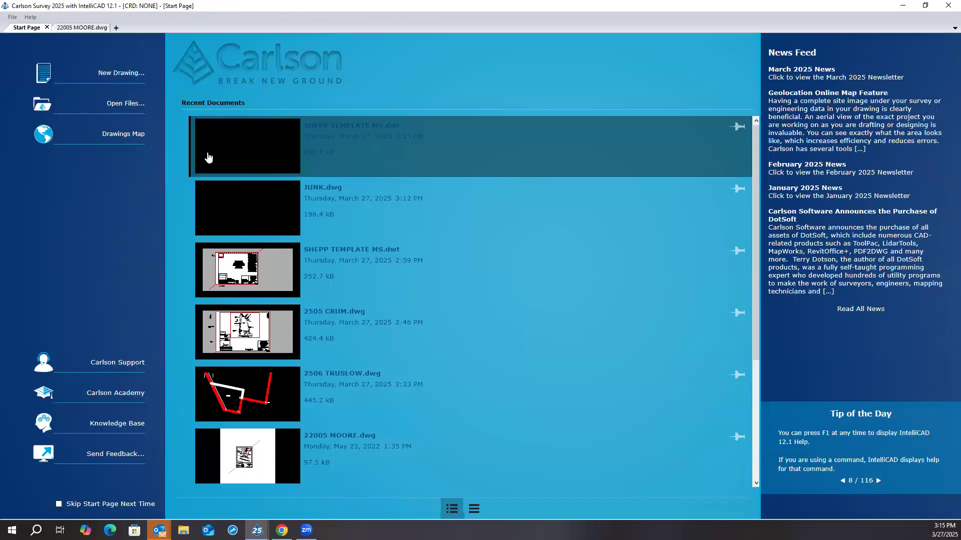
{"action": "left_click", "coordinate": [112, 75]}
{"action": "left_click", "coordinate": [533, 338]}
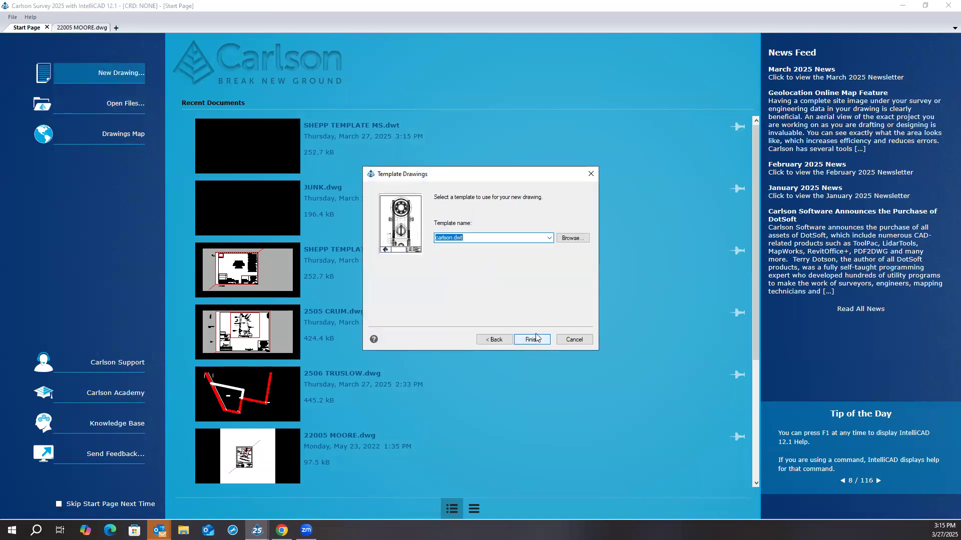
{"action": "left_click", "coordinate": [549, 238]}
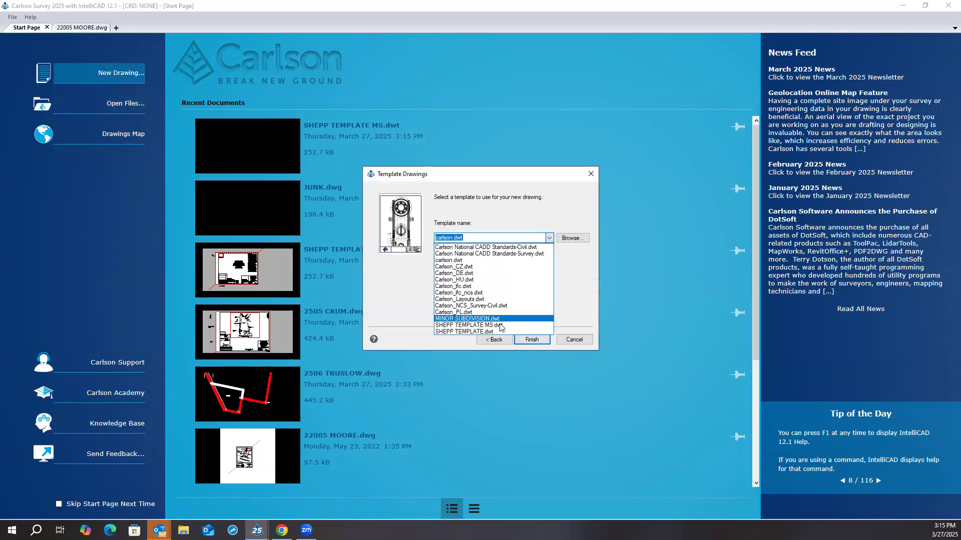
{"action": "left_click", "coordinate": [530, 325]}
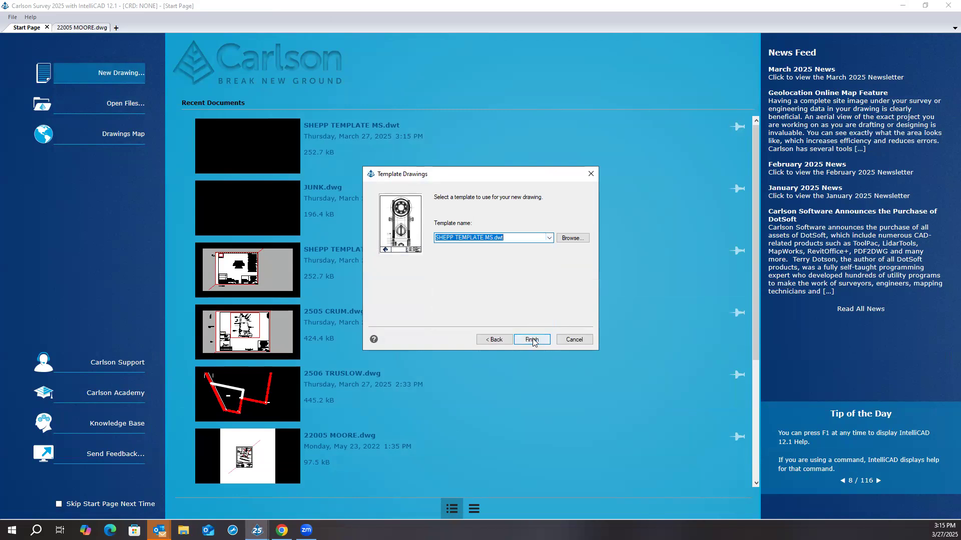
{"action": "left_click", "coordinate": [532, 339]}
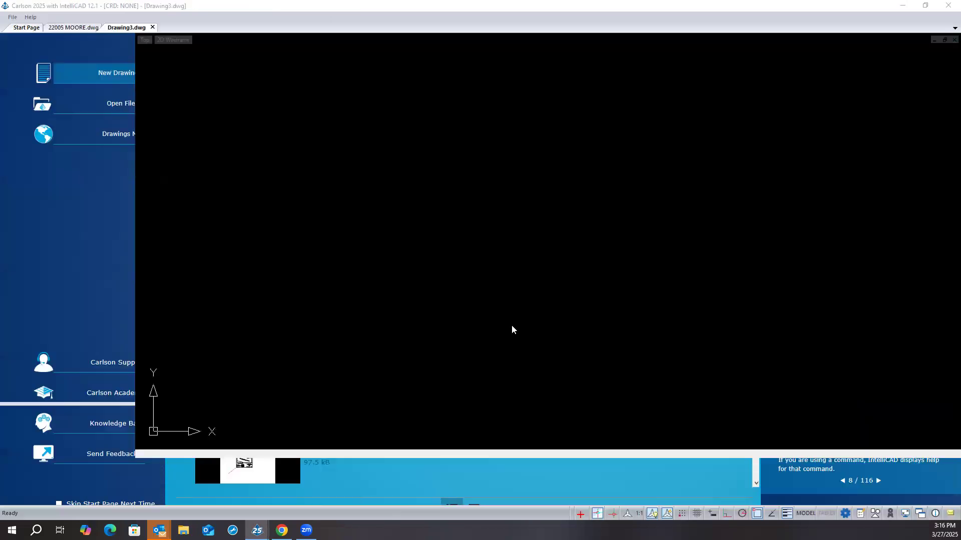
{"action": "left_click", "coordinate": [490, 281]}
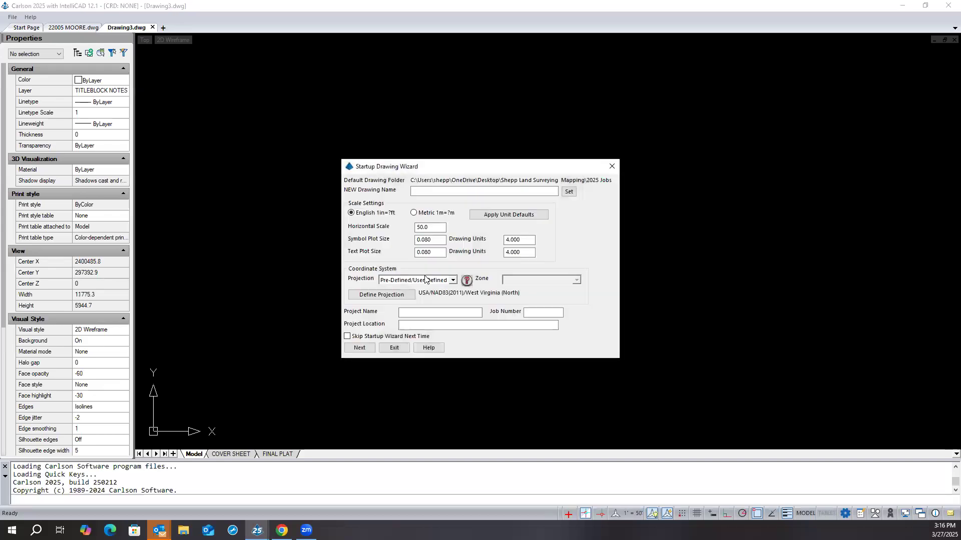
- Name the new drawing JUNK.dwg in the 2025 Jobs folder, replacing the existing file, and complete the Startup Drawing Wizard without importing points
{"action": "left_click", "coordinate": [565, 193]}
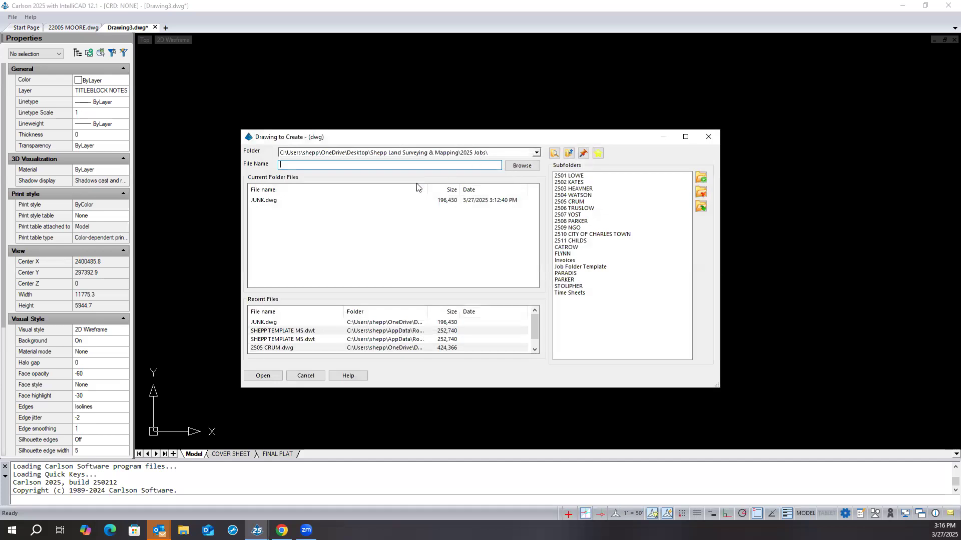
{"action": "left_click", "coordinate": [303, 203]}
{"action": "left_click", "coordinate": [303, 203]}
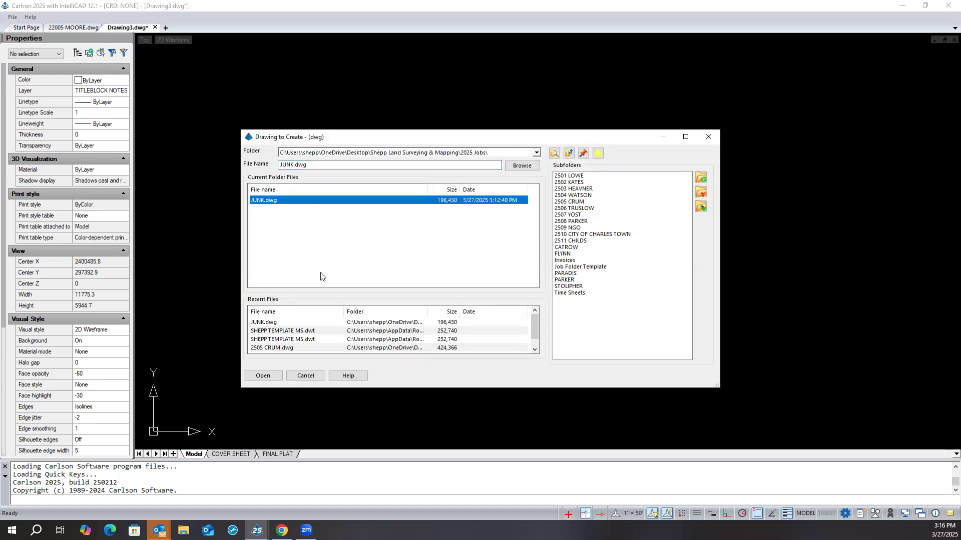
{"action": "left_click", "coordinate": [257, 376]}
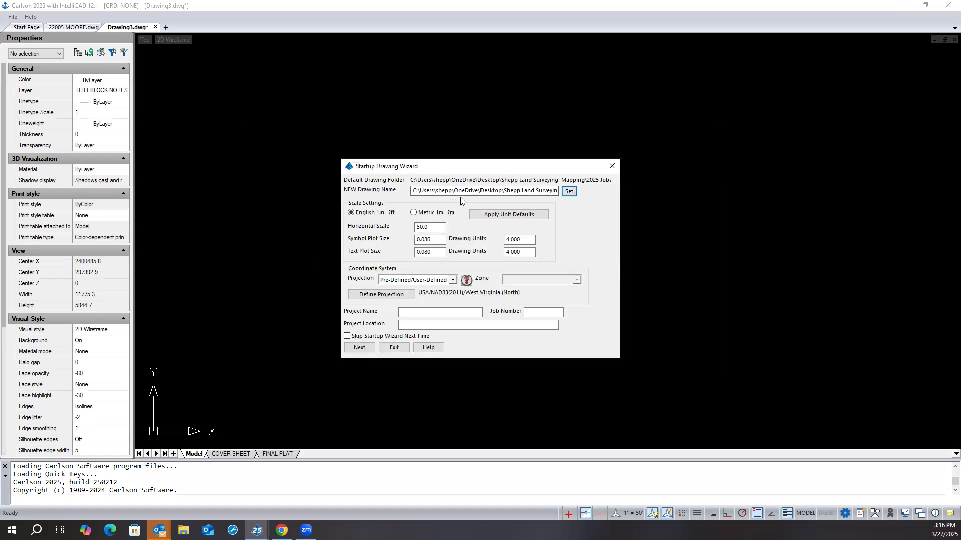
{"action": "left_click", "coordinate": [371, 347]}
{"action": "left_click", "coordinate": [445, 272]}
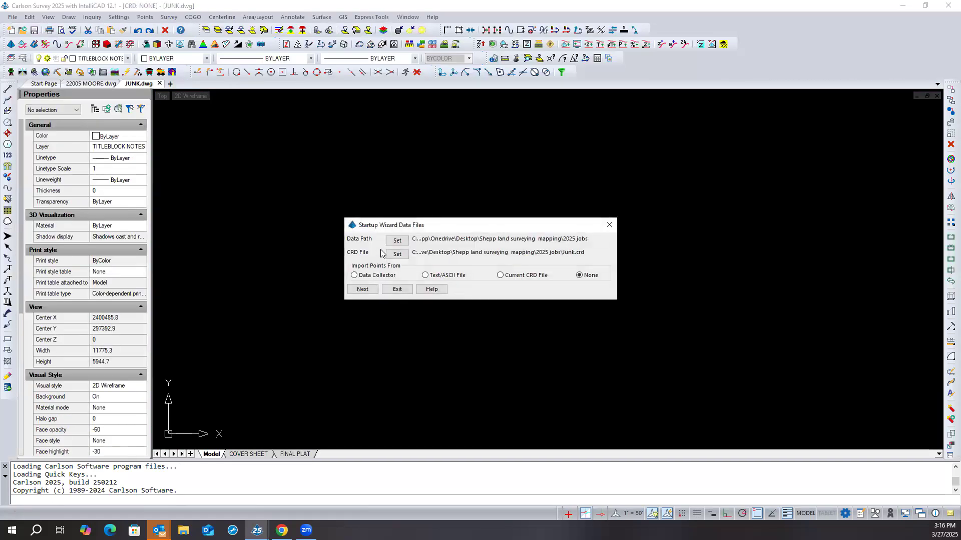
{"action": "left_click", "coordinate": [363, 290]}
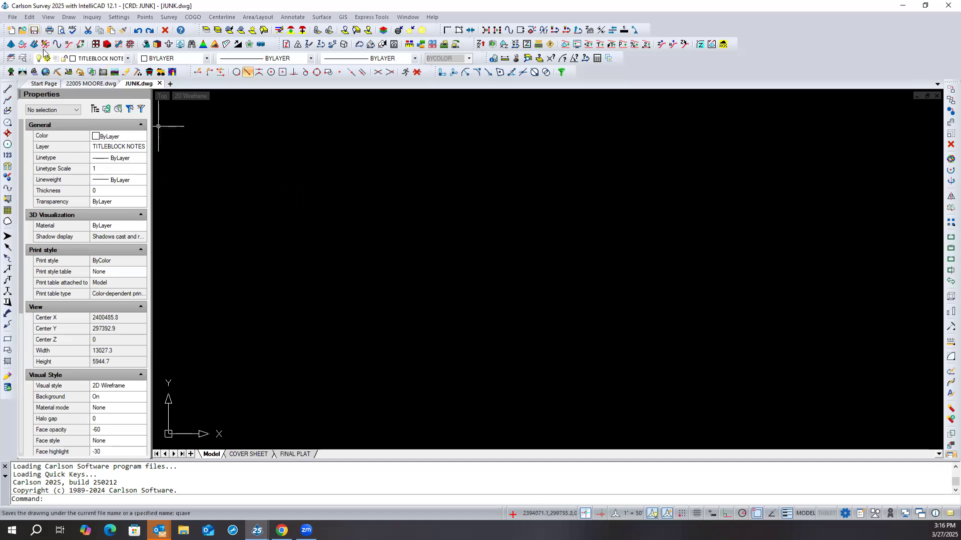
- Create another new DWG drawing from the existing template Carlson_NCS_Survey-Civil.dwt and dismiss the DWGPREFIX message
{"action": "left_click", "coordinate": [45, 83]}
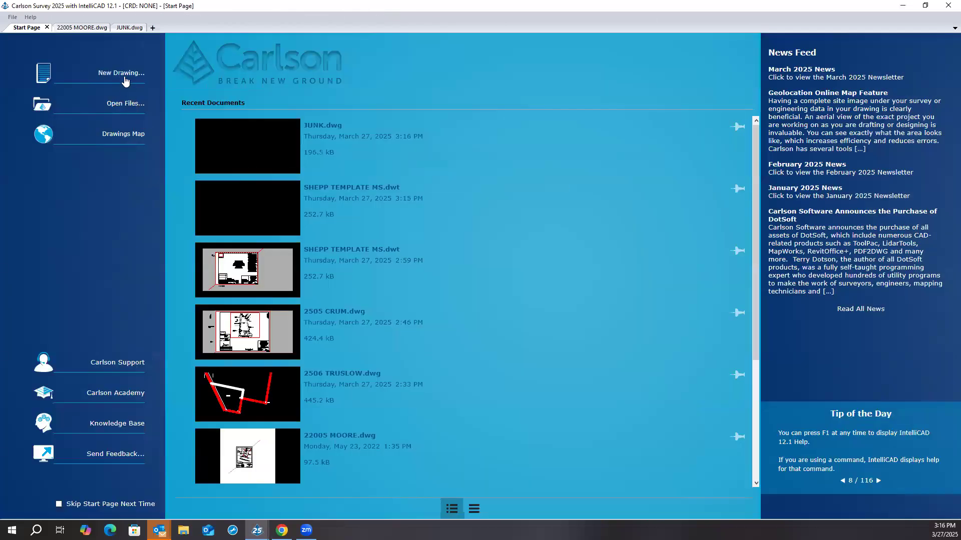
{"action": "left_click", "coordinate": [125, 81]}
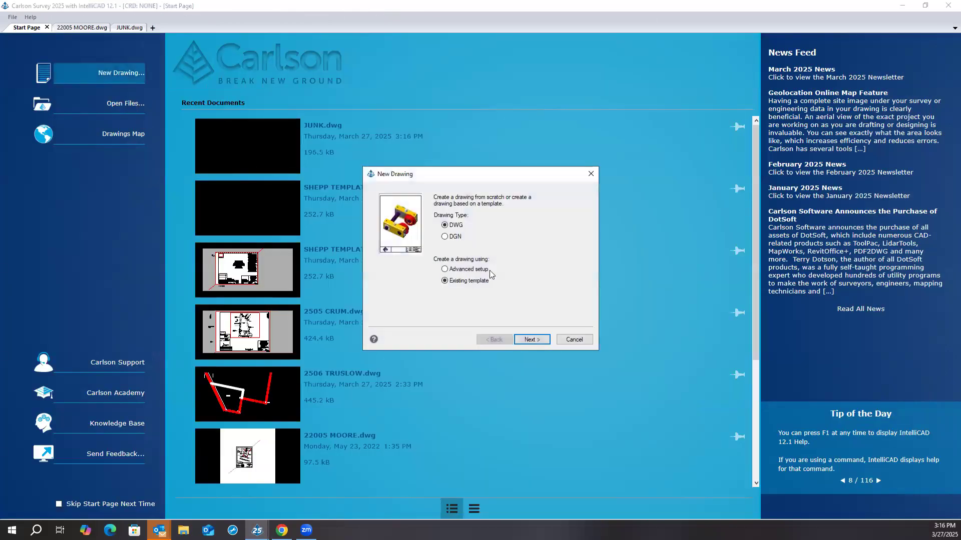
{"action": "left_click", "coordinate": [532, 339]}
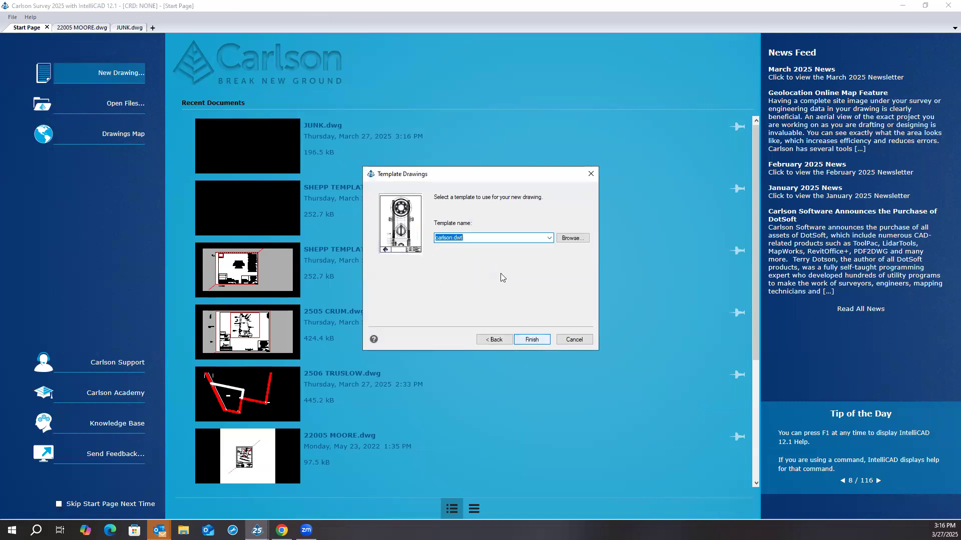
{"action": "left_click", "coordinate": [549, 238]}
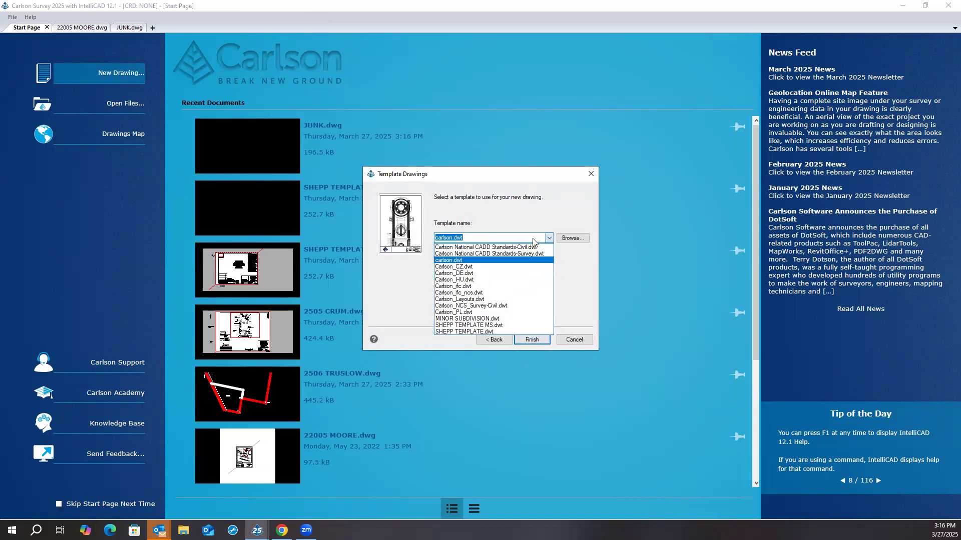
{"action": "left_click", "coordinate": [500, 306]}
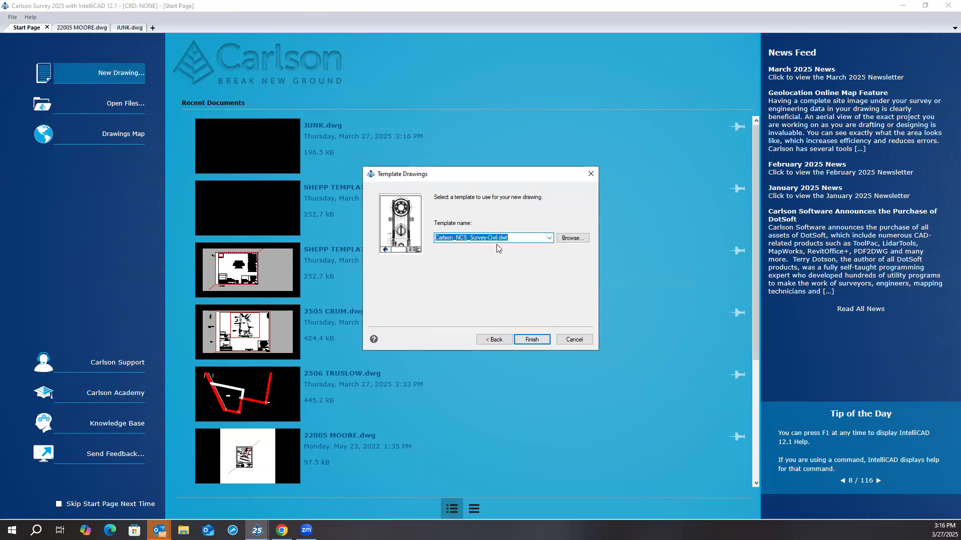
{"action": "left_click", "coordinate": [530, 340]}
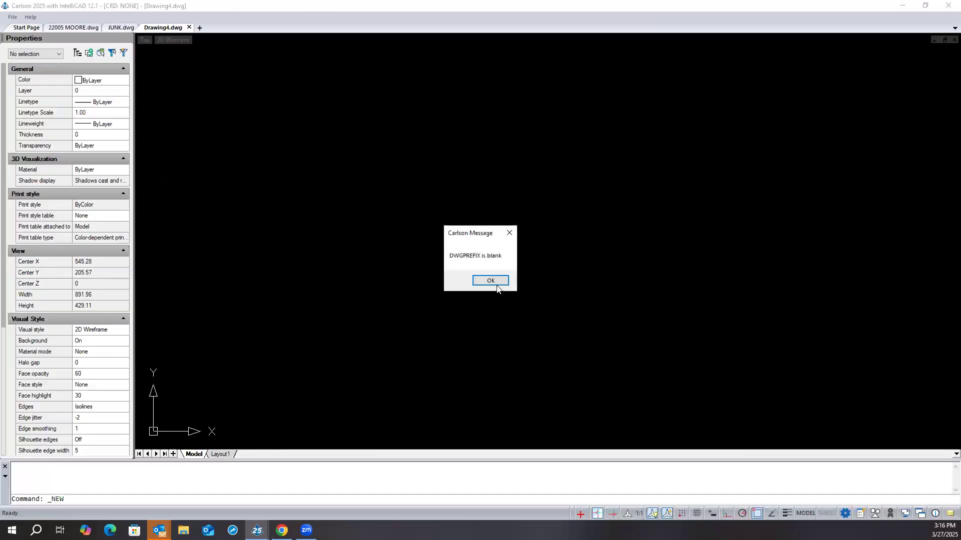
{"action": "left_click", "coordinate": [491, 281]}
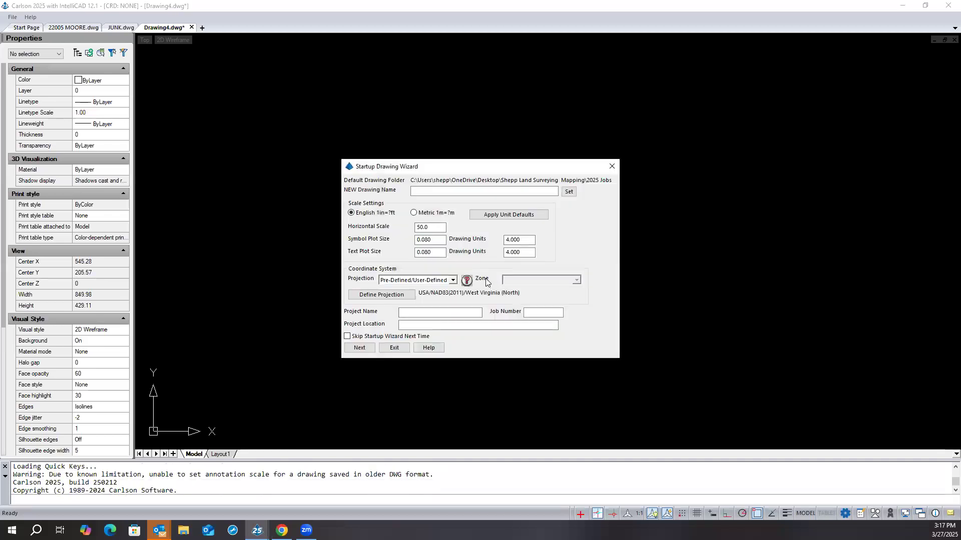
- Name the new drawing junk2 in the 2025 Jobs folder and exit the startup wizard at its data files page
{"action": "left_click", "coordinate": [568, 193]}
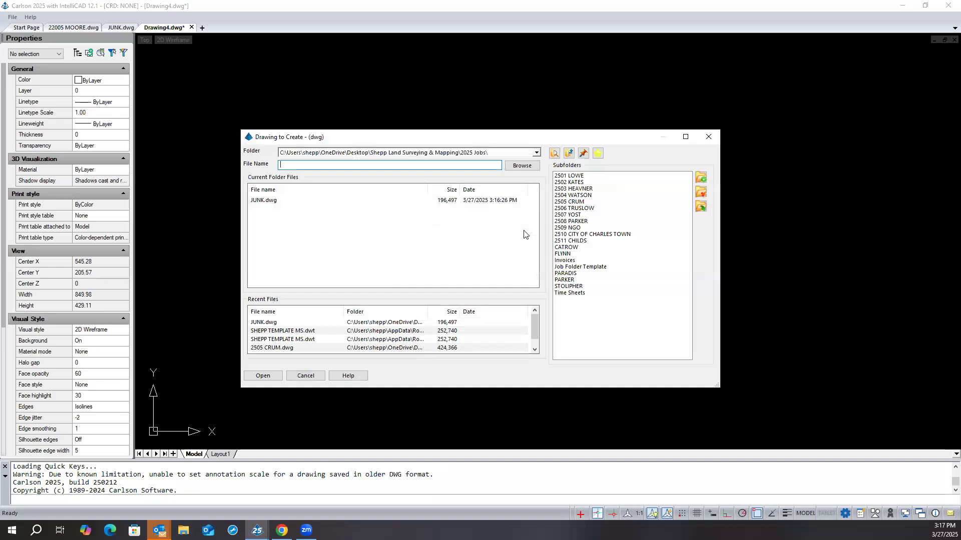
{"action": "type", "text": "junk2"}
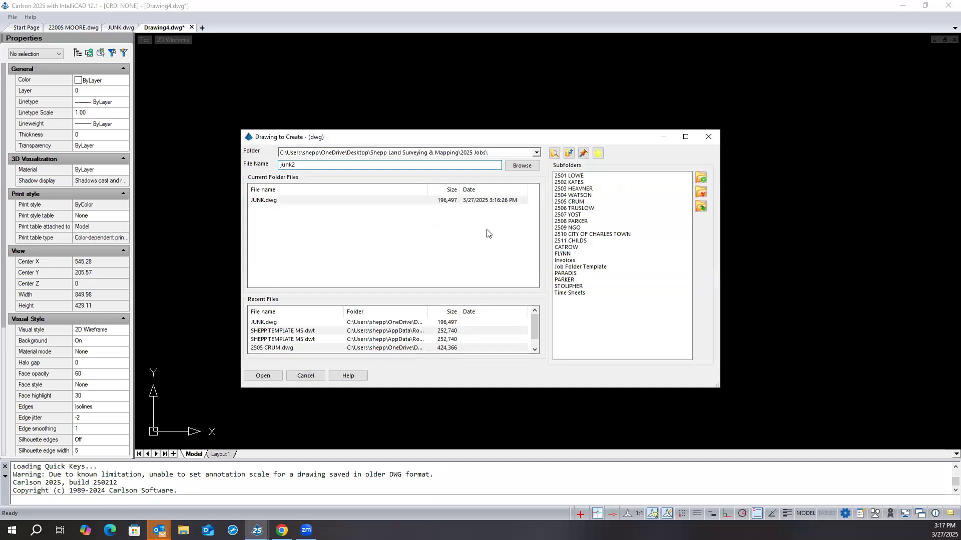
{"action": "left_click", "coordinate": [263, 376]}
{"action": "left_click", "coordinate": [359, 348]}
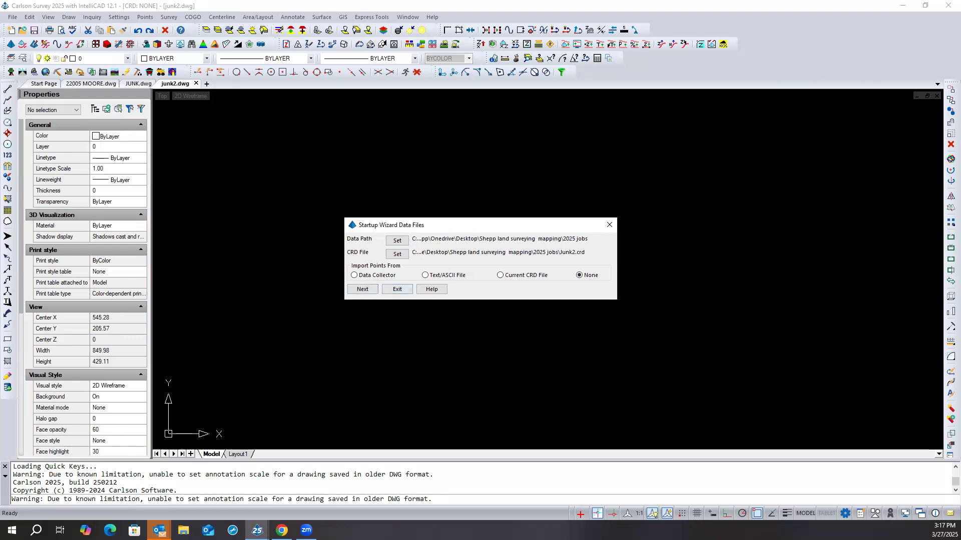
{"action": "left_click", "coordinate": [399, 289]}
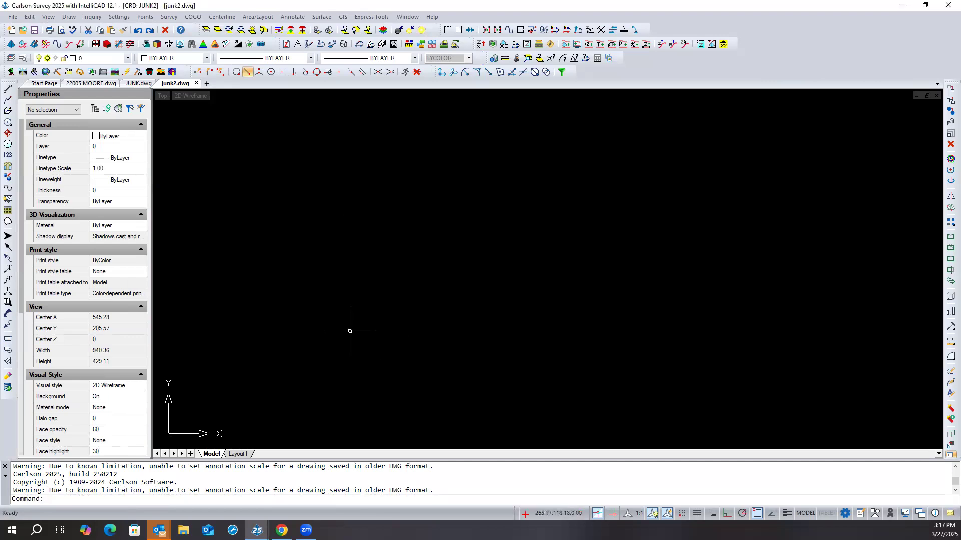
- Compare JUNK.dwg with junk2.dwg and check the annotation scales list in junk2.dwg without changing the scale
{"action": "left_click", "coordinate": [139, 84]}
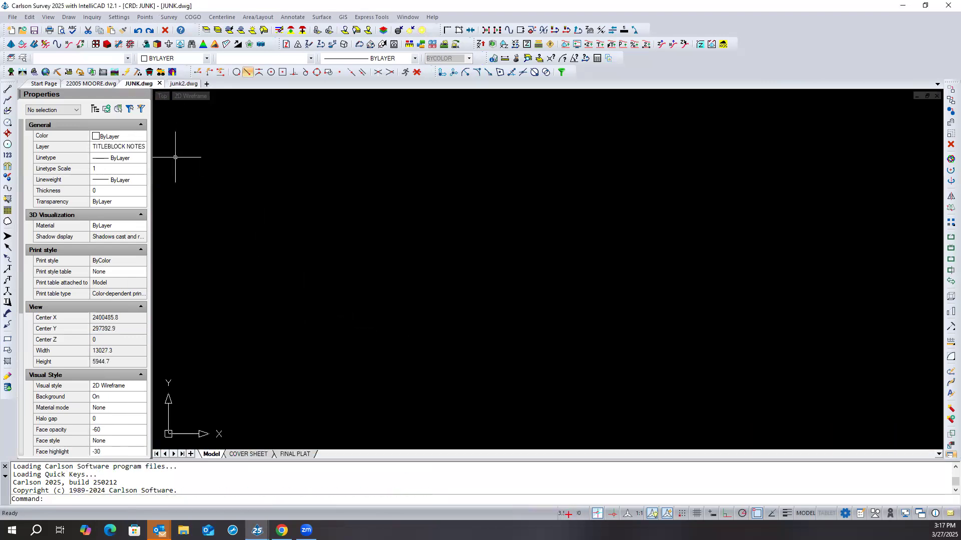
{"action": "left_click", "coordinate": [184, 84]}
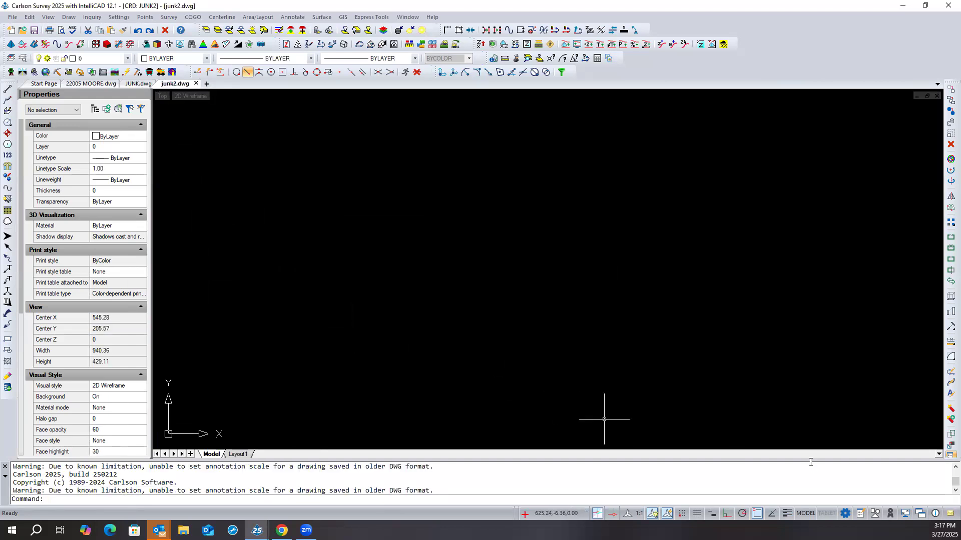
{"action": "left_click", "coordinate": [631, 516]}
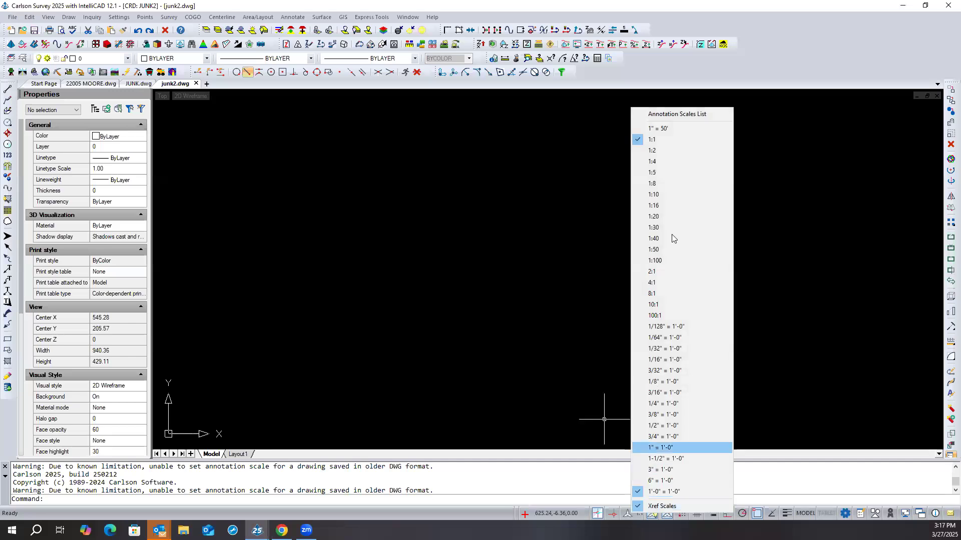
{"action": "left_click", "coordinate": [531, 207]}
{"action": "left_click", "coordinate": [499, 220]}
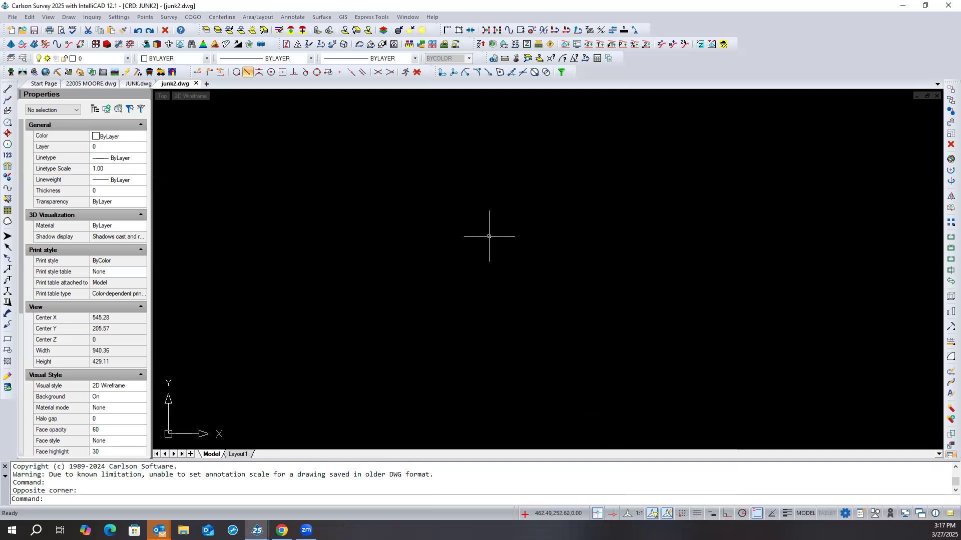
- Review the annotative scale options in Carlson's General Settings, including the scale prefix and suffix, and leave without saving changes
{"action": "left_click", "coordinate": [119, 17]}
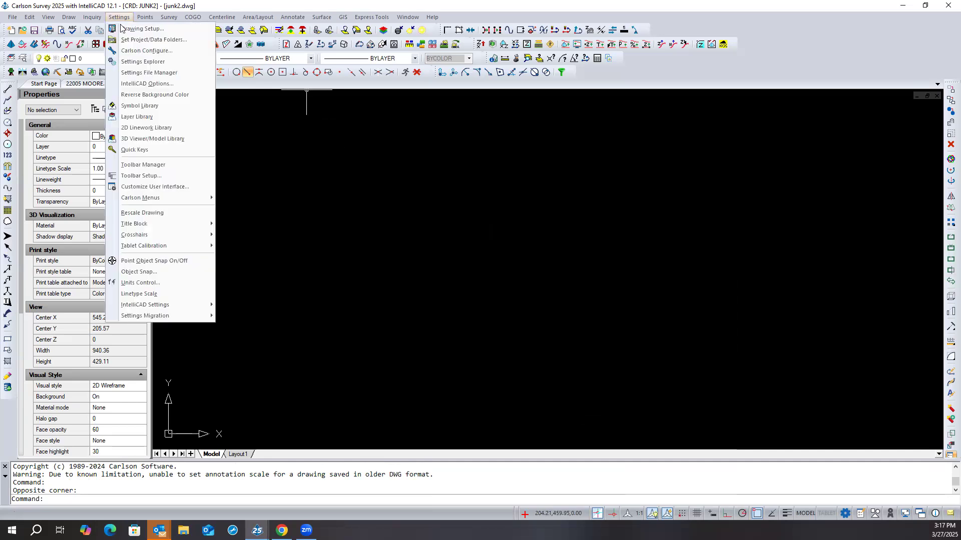
{"action": "left_click", "coordinate": [141, 51]}
{"action": "left_click", "coordinate": [419, 224]}
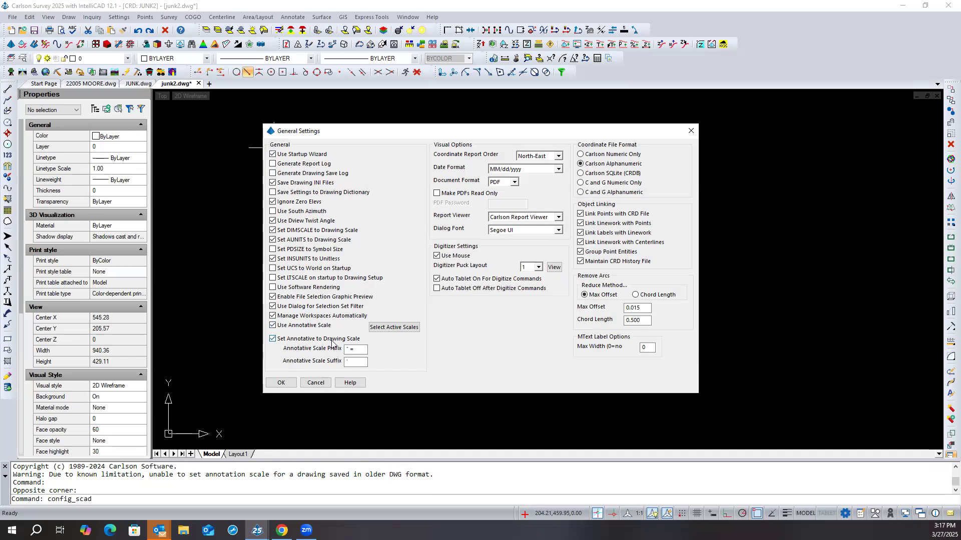
{"action": "left_click", "coordinate": [362, 360]}
{"action": "left_click", "coordinate": [314, 382]}
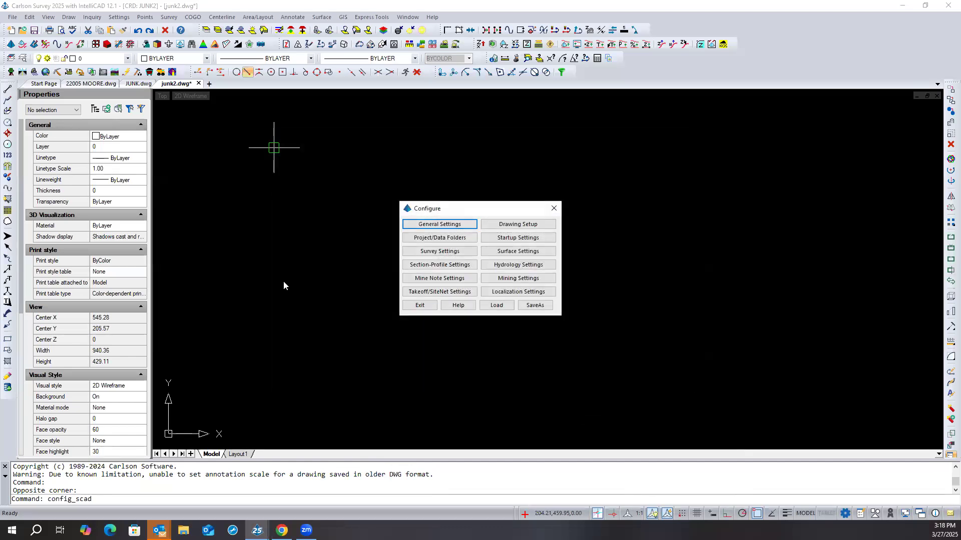
{"action": "left_click", "coordinate": [409, 304]}
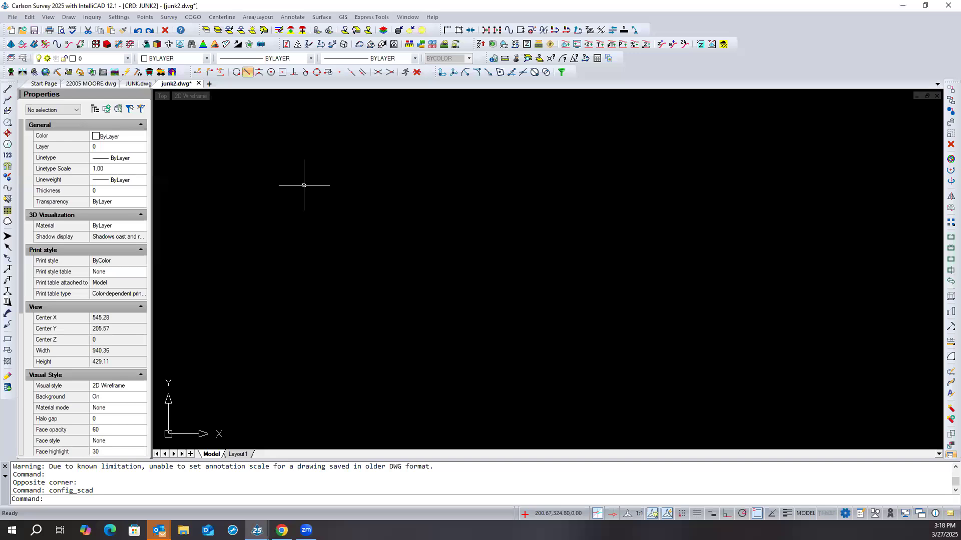
- Set junk2.dwg's horizontal scale to 30 in Drawing Setup and choose 1" = 30' as its annotation scale
{"action": "left_click", "coordinate": [129, 18]}
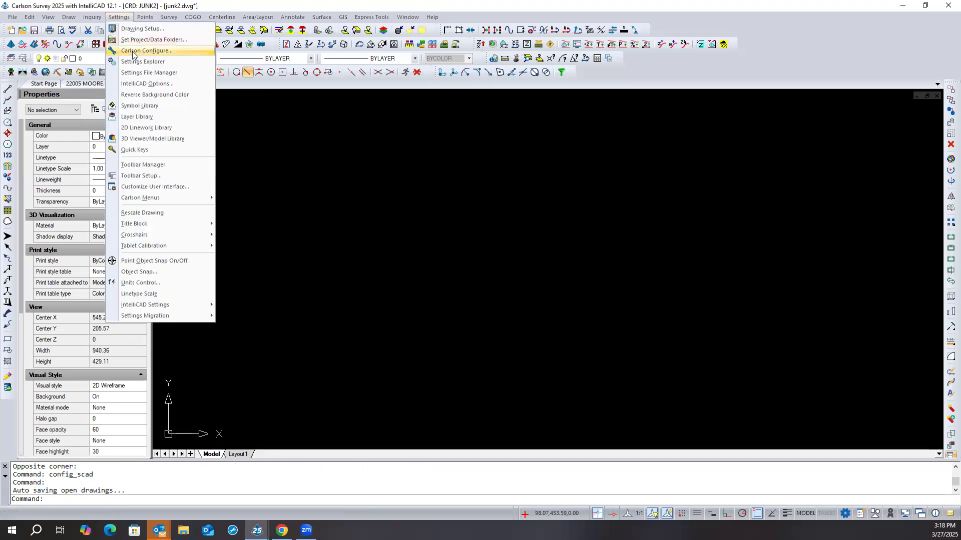
{"action": "left_click", "coordinate": [136, 28]}
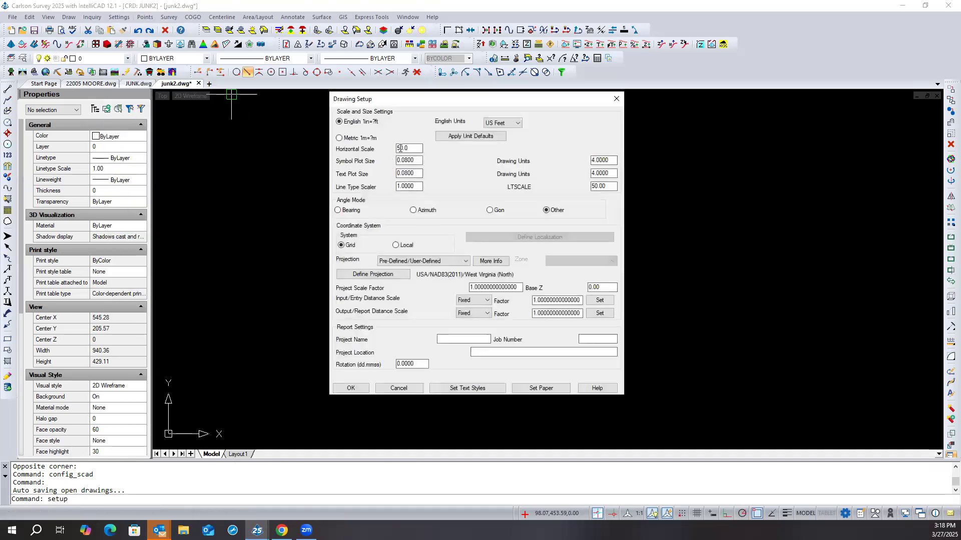
{"action": "left_click_drag", "start_coordinate": [417, 148], "coordinate": [397, 148]}
{"action": "key", "text": "Tab"}
{"action": "left_click", "coordinate": [353, 389]}
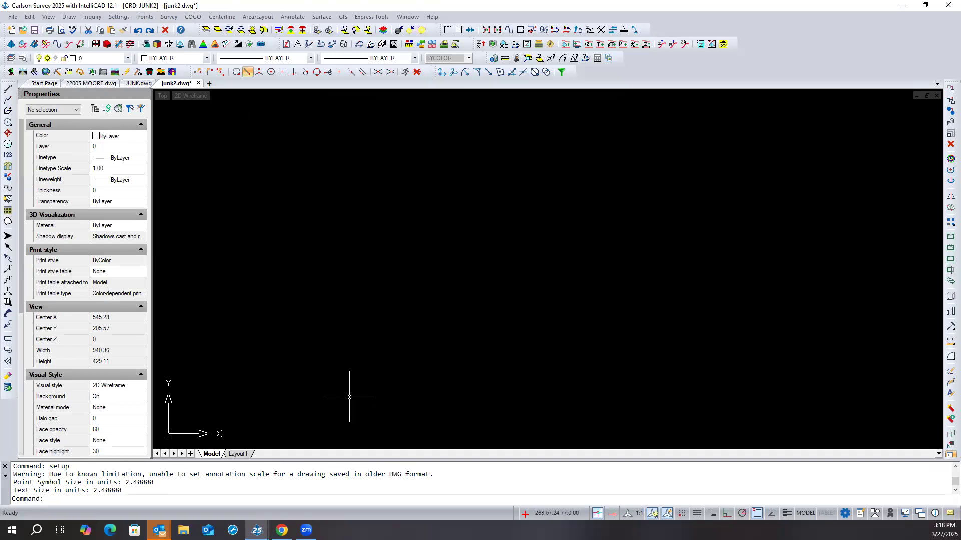
{"action": "left_click", "coordinate": [636, 514]}
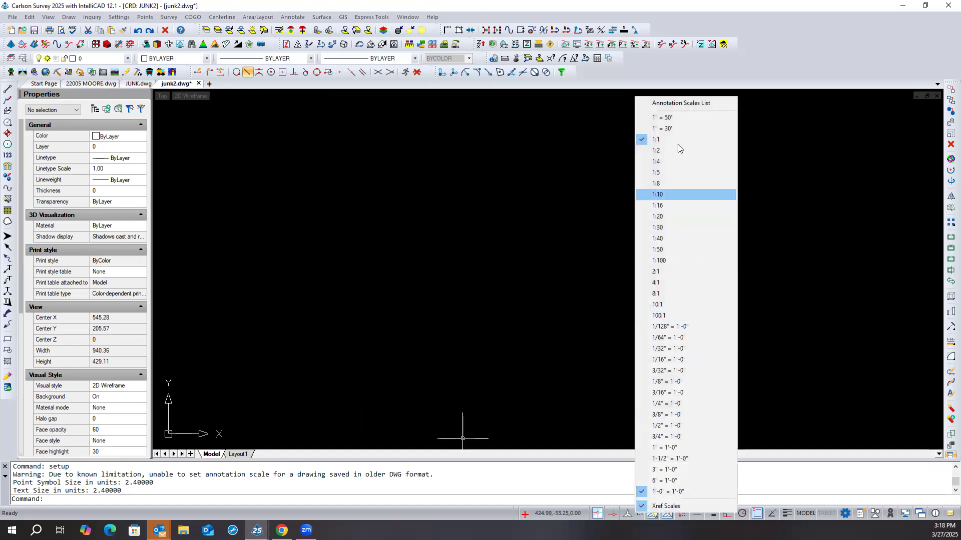
{"action": "left_click", "coordinate": [674, 129]}
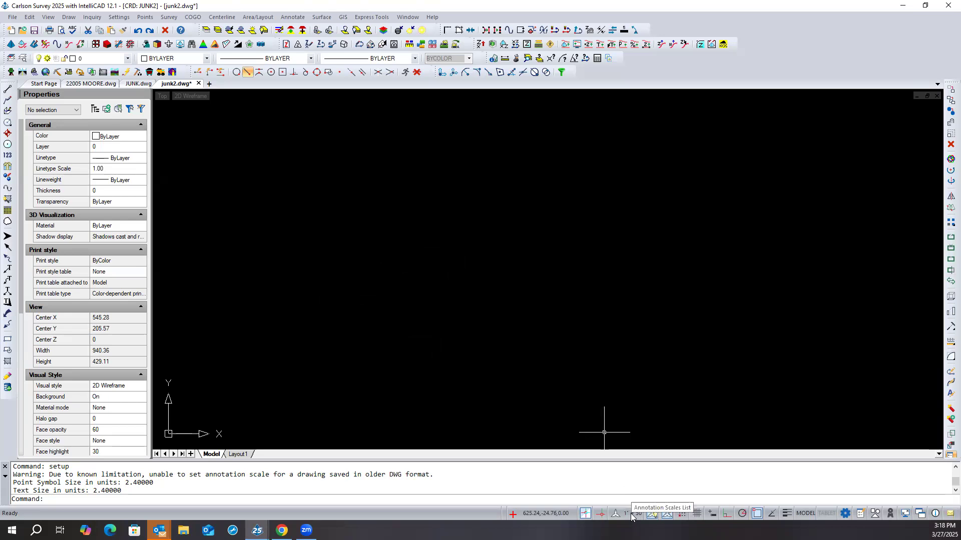
- Set junk2.dwg's horizontal scale to 50 in Drawing Setup, highlight the logged format warning, and choose 1" = 50' as annotation scale
{"action": "left_click", "coordinate": [127, 18]}
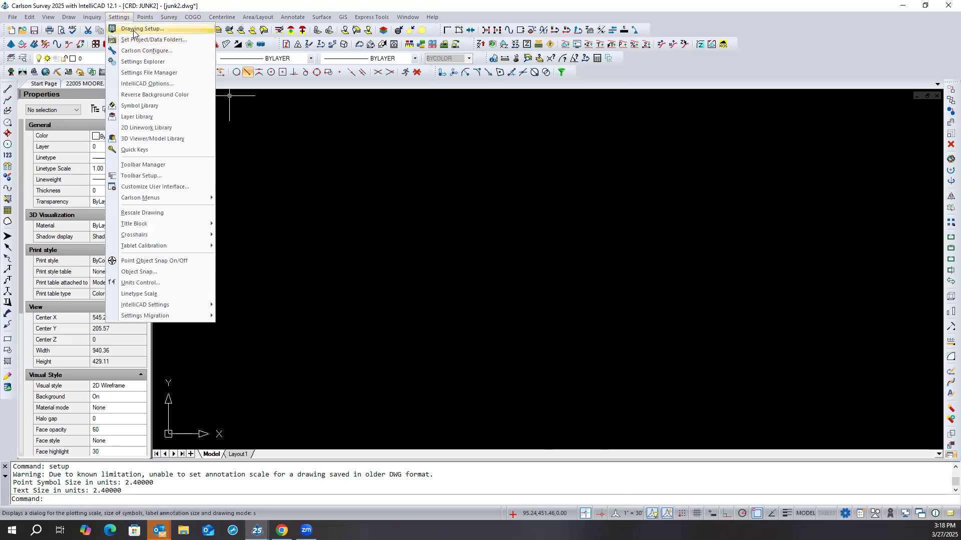
{"action": "left_click", "coordinate": [135, 39]}
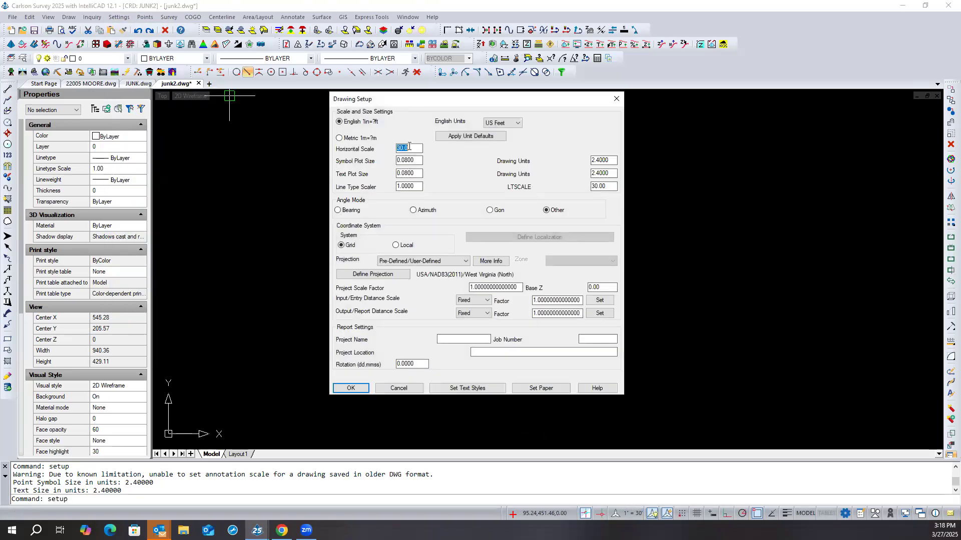
{"action": "type", "text": "50"}
{"action": "left_click", "coordinate": [350, 388]}
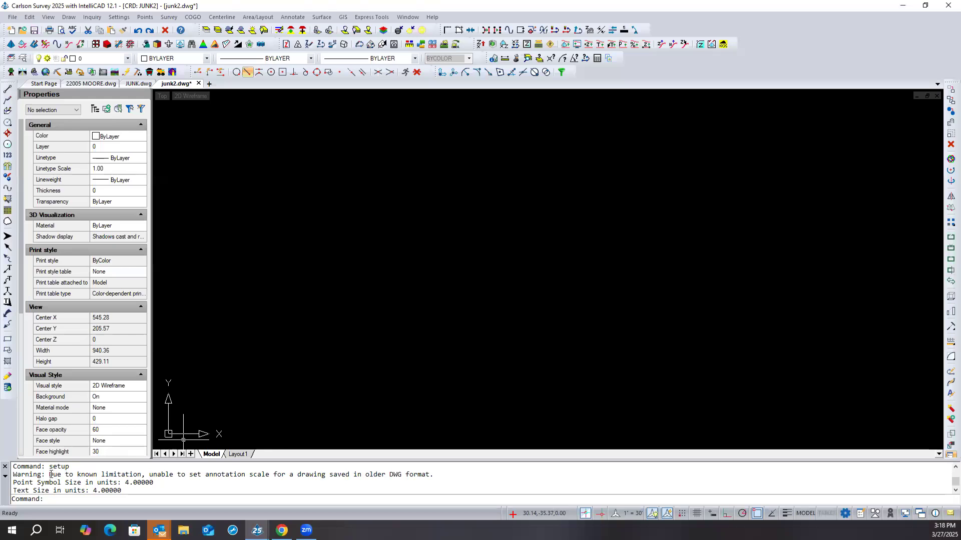
{"action": "mouse_move", "coordinate": [52, 475]}
{"action": "left_mouse_down"}
{"action": "mouse_move", "coordinate": [155, 484]}
{"action": "mouse_move", "coordinate": [439, 465]}
{"action": "left_mouse_up"}
{"action": "left_click", "coordinate": [609, 477]}
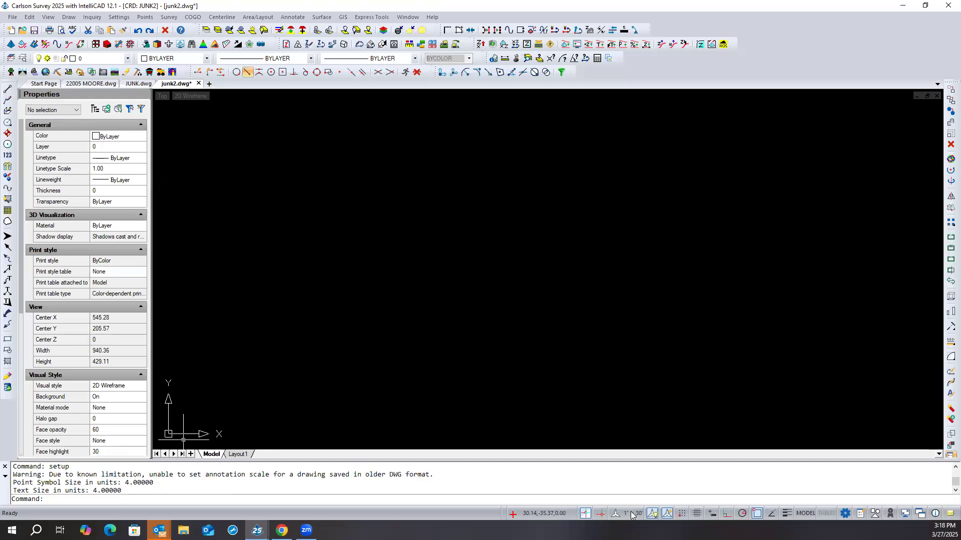
{"action": "left_click", "coordinate": [632, 513]}
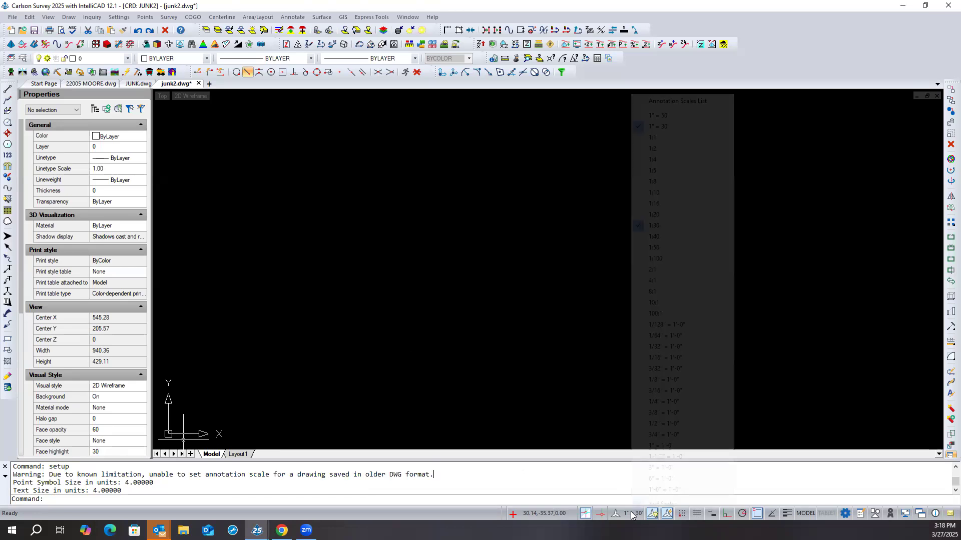
{"action": "left_click", "coordinate": [657, 115]}
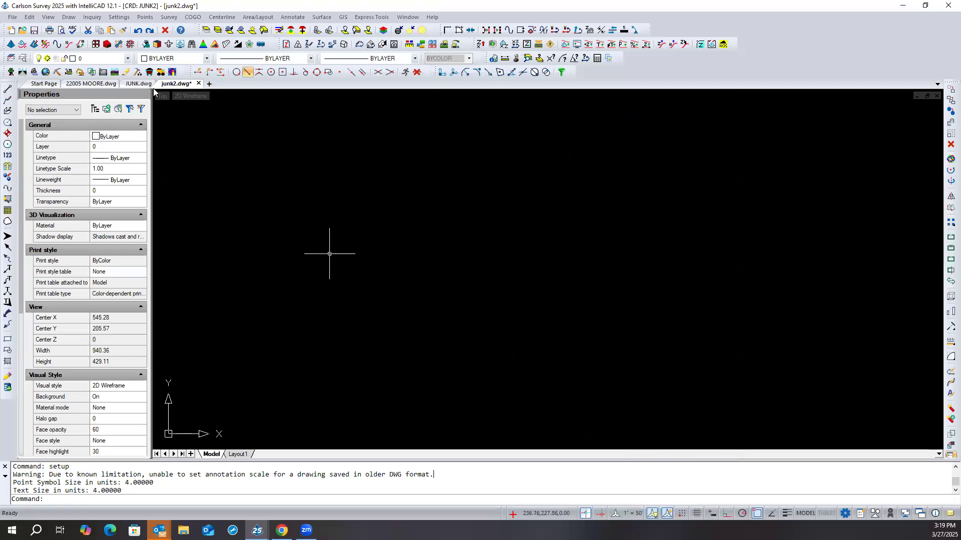
- In JUNK.dwg, set the horizontal scale to 20 in Drawing Setup and check the annotation scales list without choosing another scale
{"action": "left_click", "coordinate": [139, 84]}
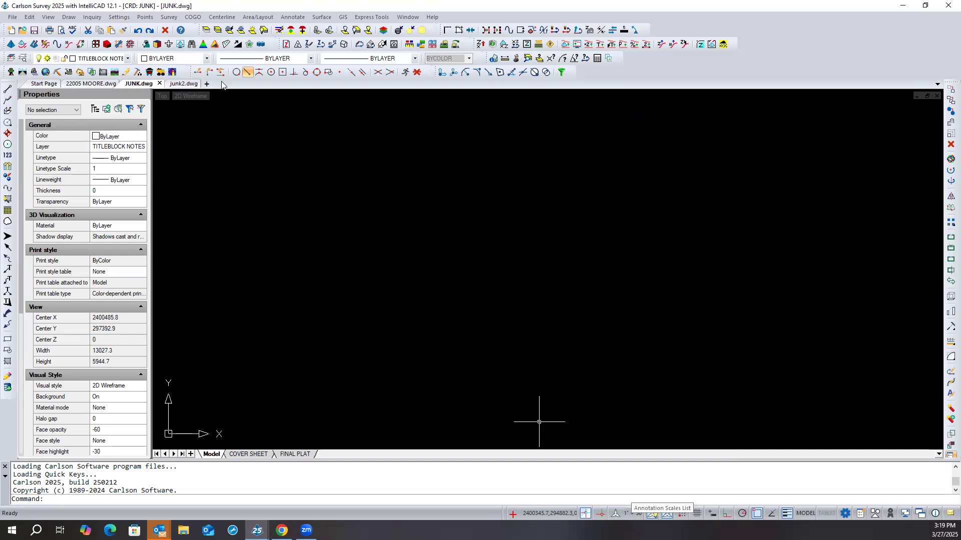
{"action": "left_click", "coordinate": [119, 18]}
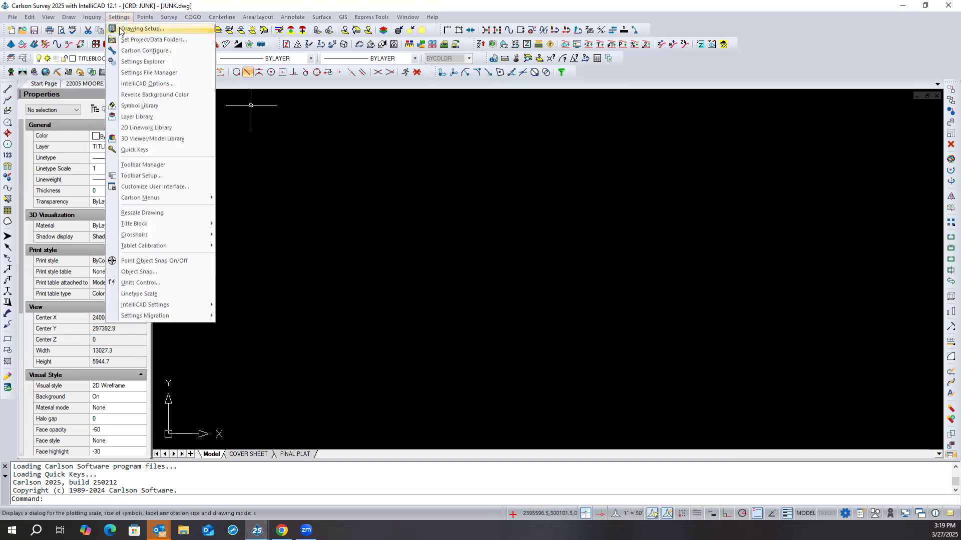
{"action": "left_click", "coordinate": [143, 29]}
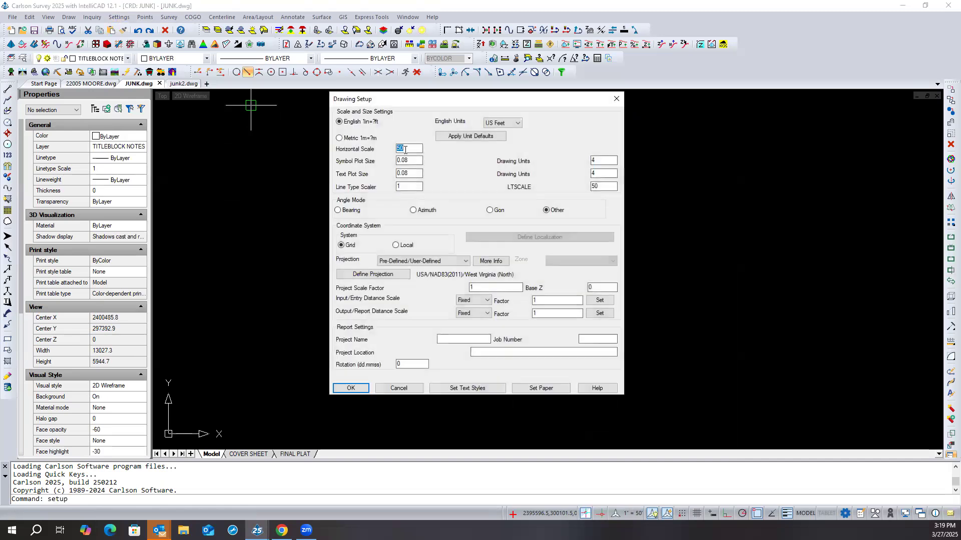
{"action": "type", "text": "20"}
{"action": "left_click", "coordinate": [350, 388]}
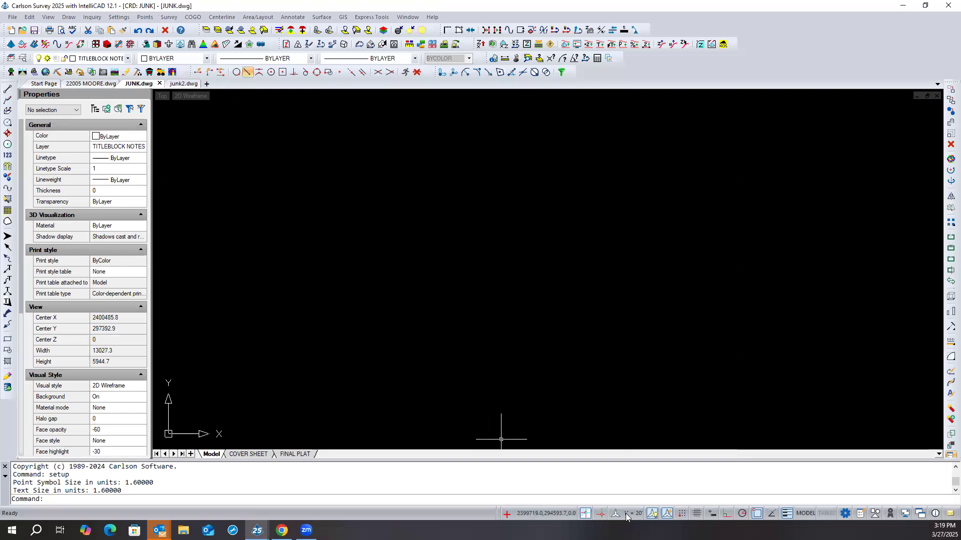
{"action": "left_click", "coordinate": [625, 514]}
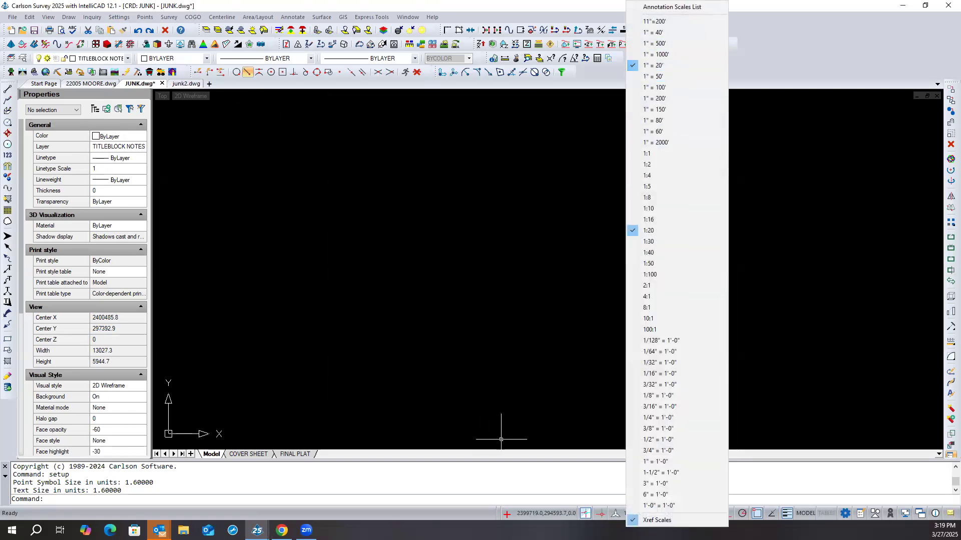
{"action": "left_click", "coordinate": [503, 122]}
{"action": "left_click", "coordinate": [434, 174]}
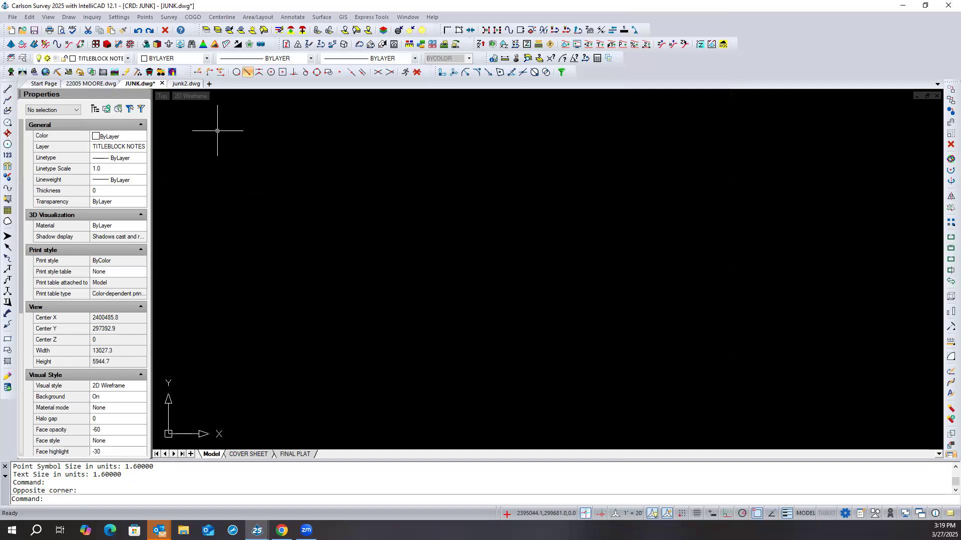
- Close JUNK.dwg and junk2.dwg without saving the changes to either drawing
{"action": "left_click", "coordinate": [162, 84]}
{"action": "left_click", "coordinate": [482, 285]}
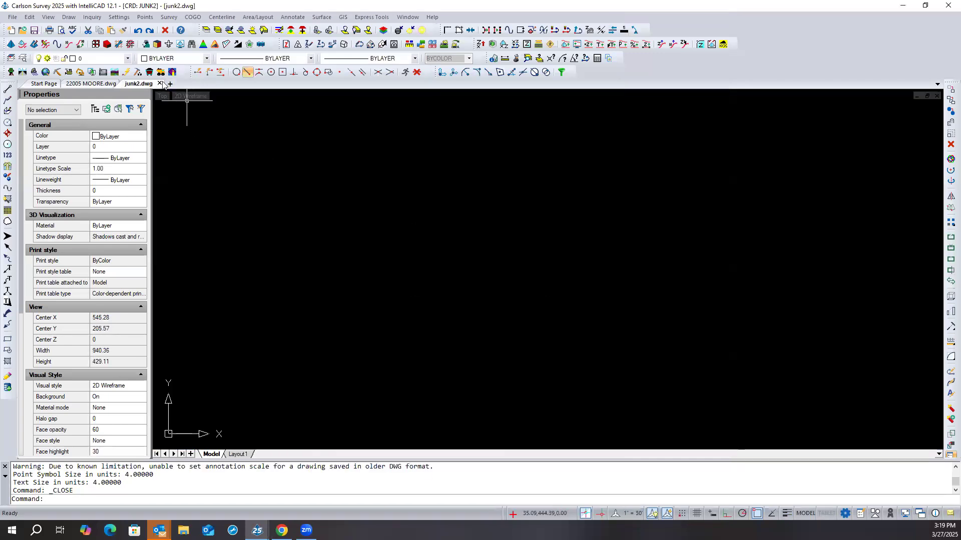
{"action": "left_click", "coordinate": [159, 84]}
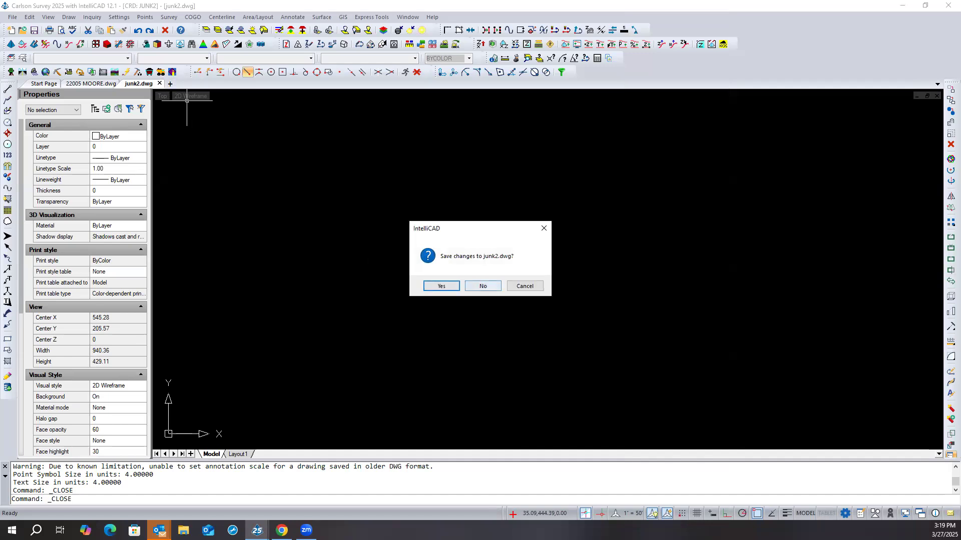
{"action": "left_click", "coordinate": [483, 285]}
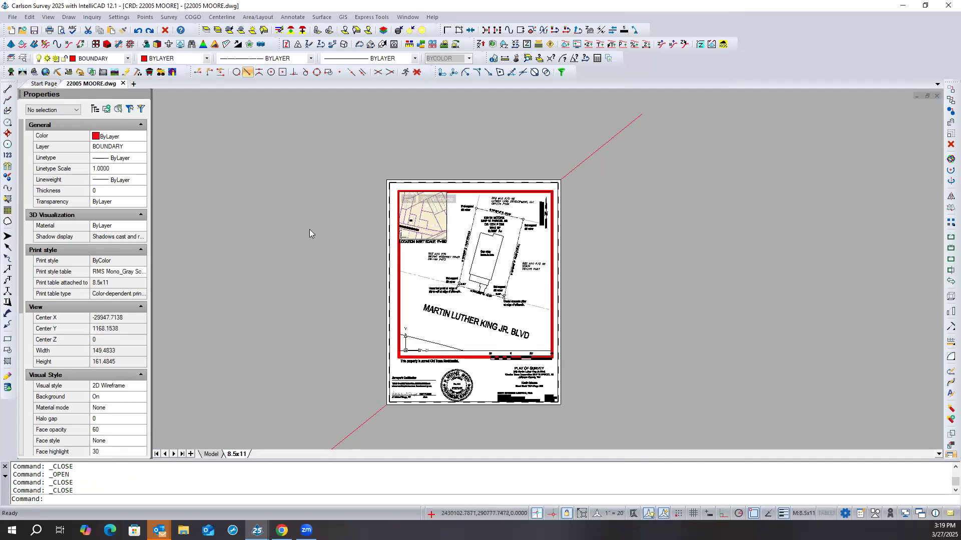
{"action": "left_click", "coordinate": [12, 17]}
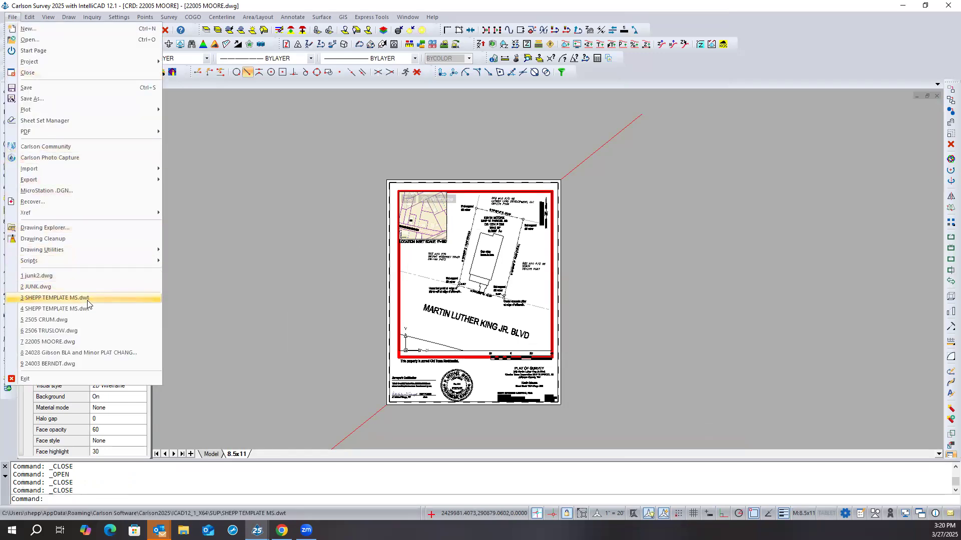
{"action": "left_click", "coordinate": [65, 331]}
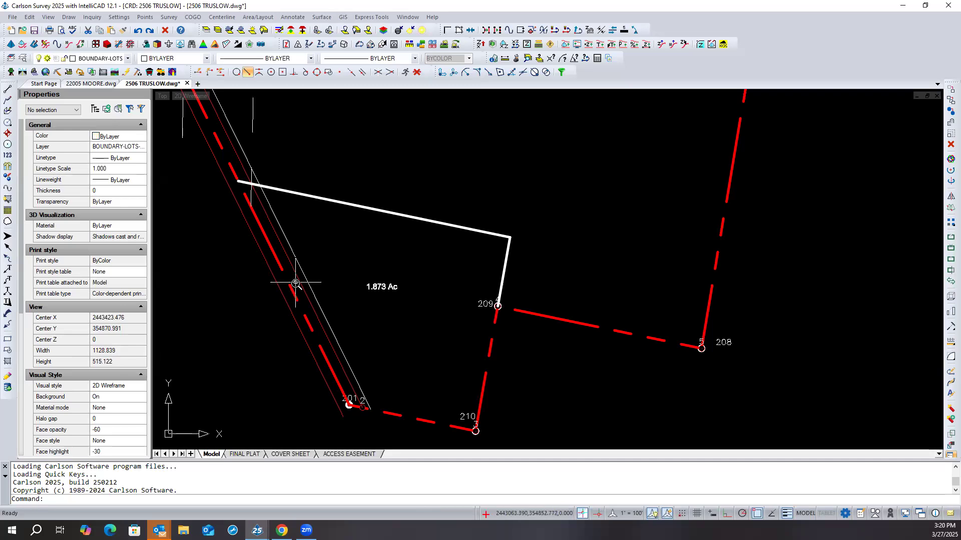
{"action": "scroll", "coordinate": [300, 282], "scroll_direction": "up", "scroll_amount": 4}
{"action": "scroll", "coordinate": [315, 283], "scroll_direction": "up", "scroll_amount": 5}
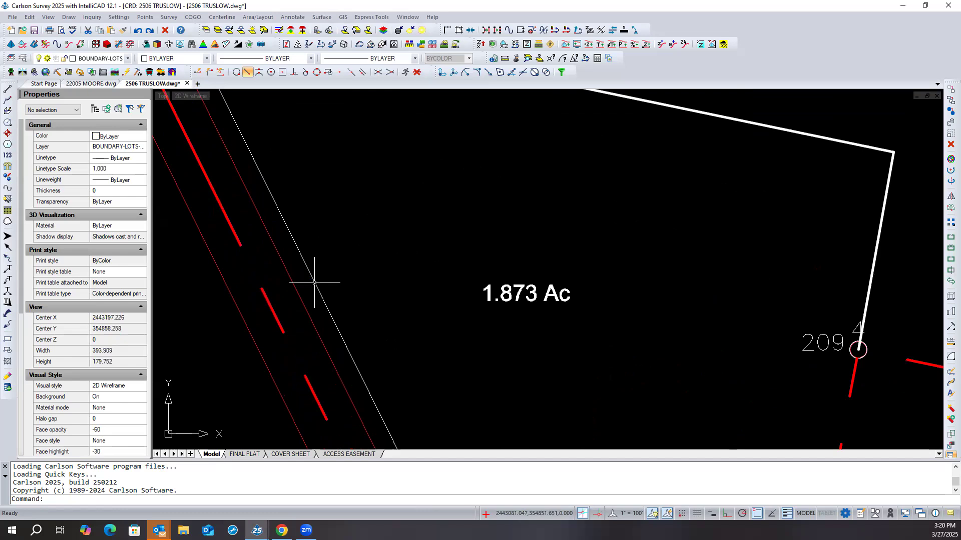
{"action": "scroll", "coordinate": [314, 282], "scroll_direction": "down", "scroll_amount": 4}
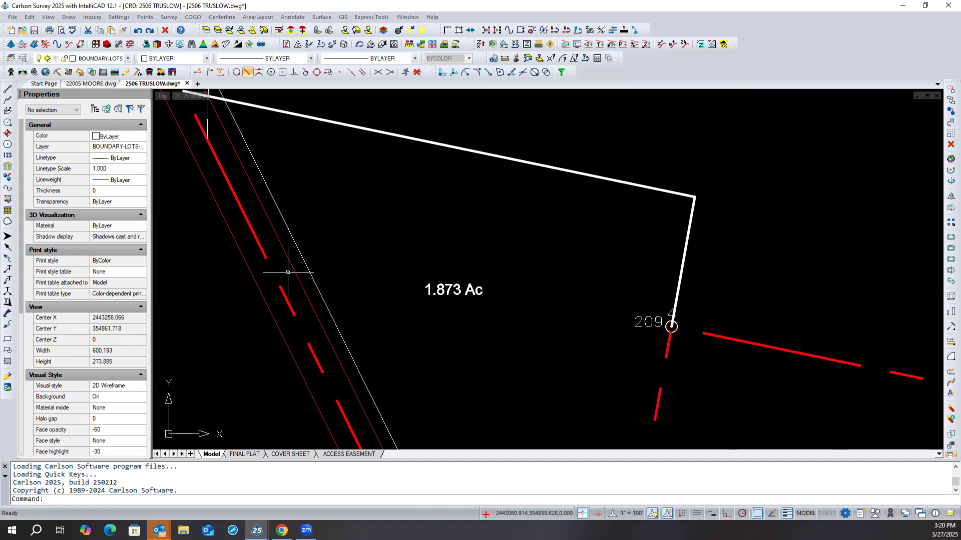
{"action": "left_click", "coordinate": [312, 258]}
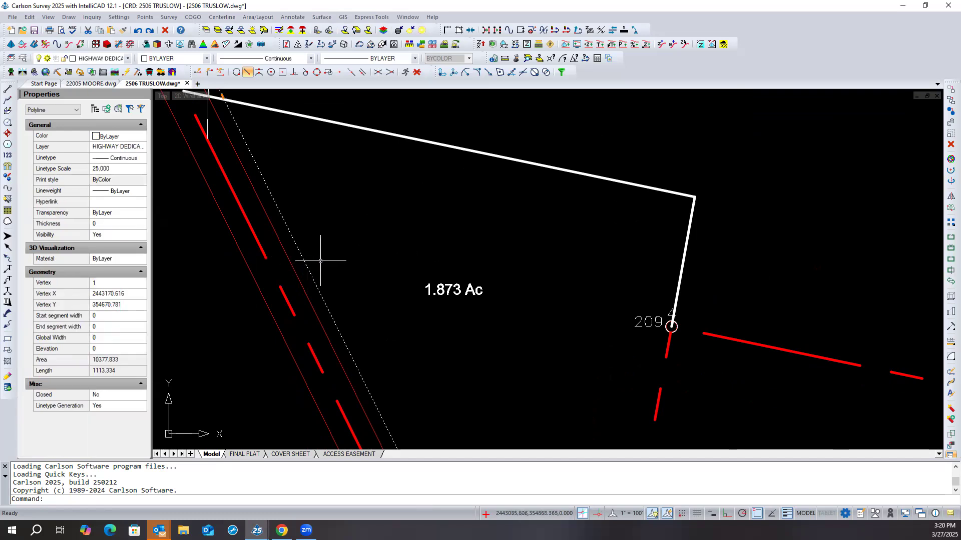
{"action": "key", "text": "Escape"}
{"action": "key", "text": "Escape"}
- Regenerate the whole drawing with REA and check the MSLTSCALE variable, keeping its current value
{"action": "type", "text": "rea"}
{"action": "key", "text": "Return"}
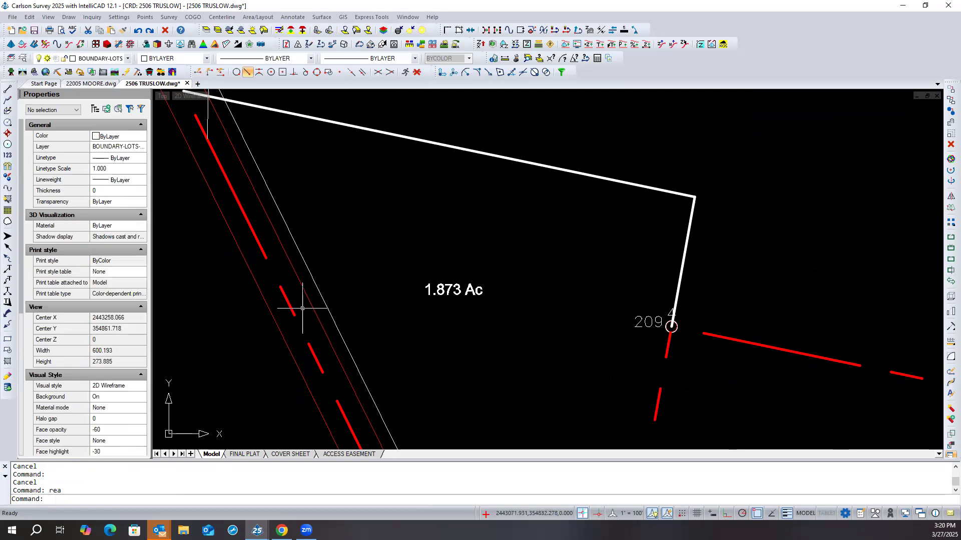
{"action": "scroll", "coordinate": [303, 308], "scroll_direction": "down", "scroll_amount": 2}
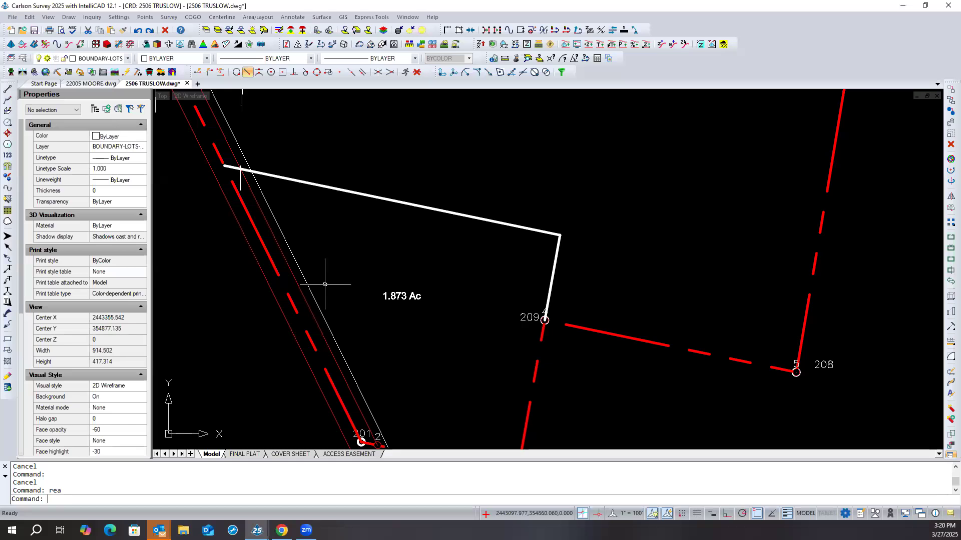
{"action": "type", "text": "msltscale"}
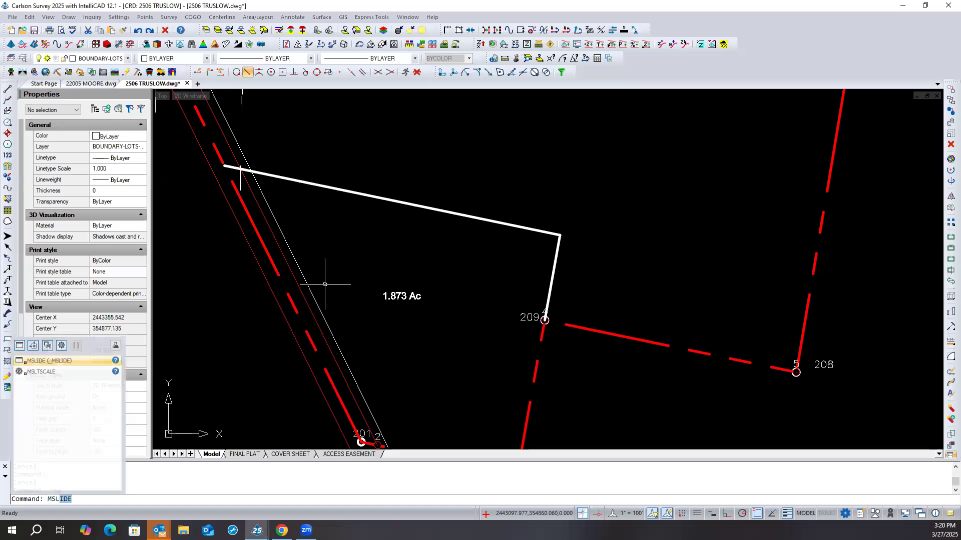
{"action": "key", "text": "Return"}
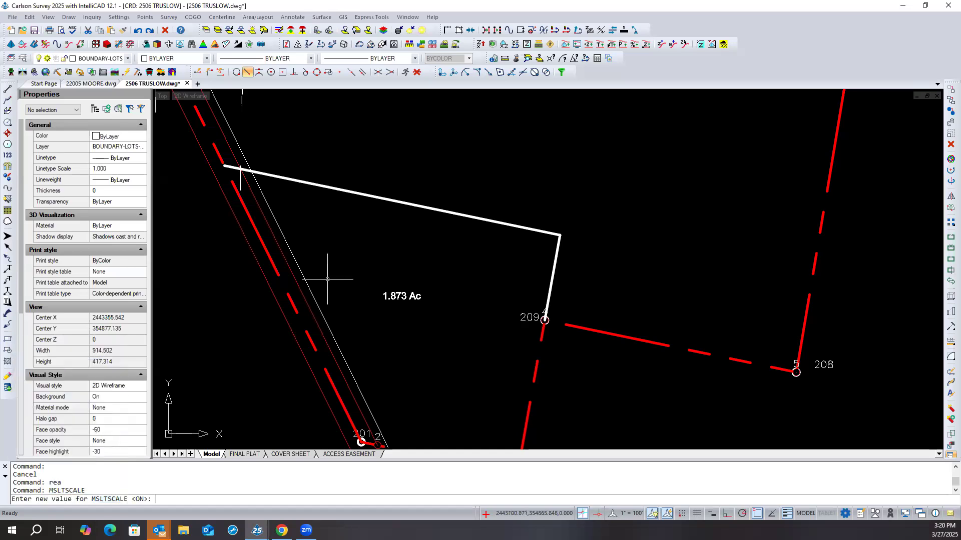
{"action": "key", "text": "Return"}
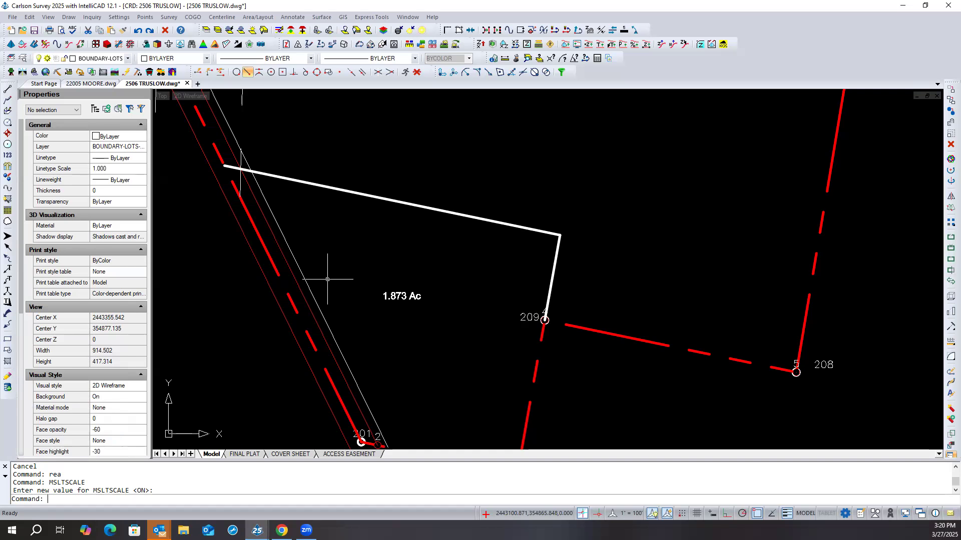
- Check the available annotation scales and the drawing's scale and LTSCALE settings in Drawing Setup, without changing them
{"action": "left_click", "coordinate": [622, 513]}
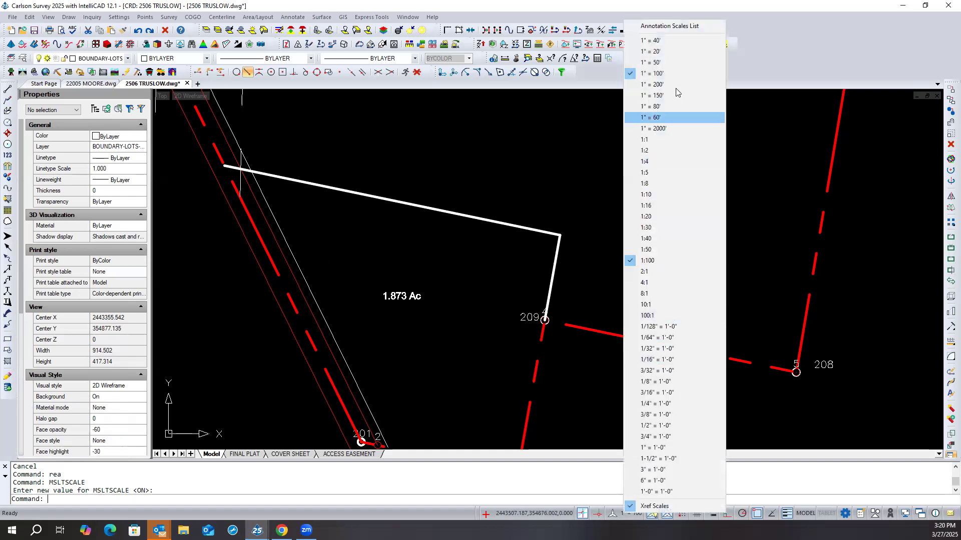
{"action": "left_click", "coordinate": [543, 145]}
{"action": "left_click", "coordinate": [540, 146]}
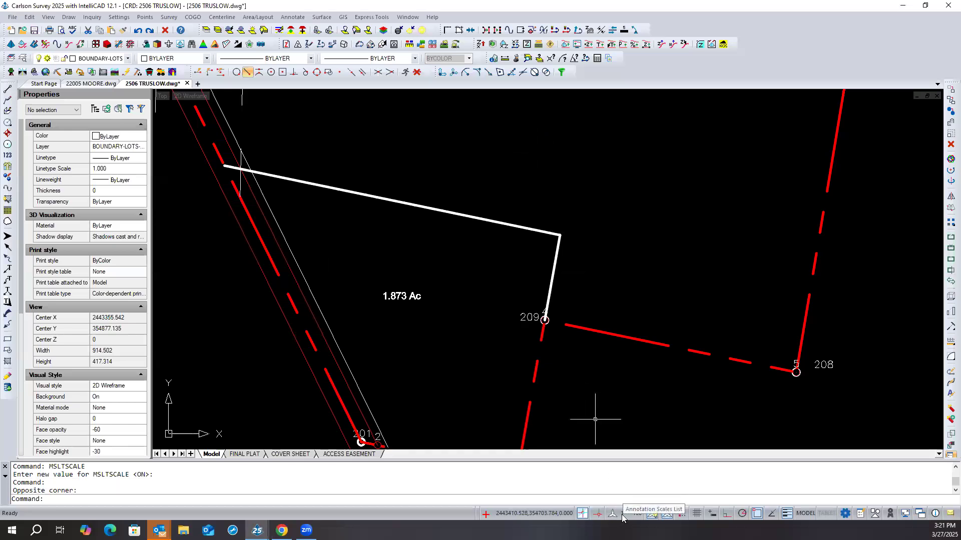
{"action": "left_click", "coordinate": [123, 20]}
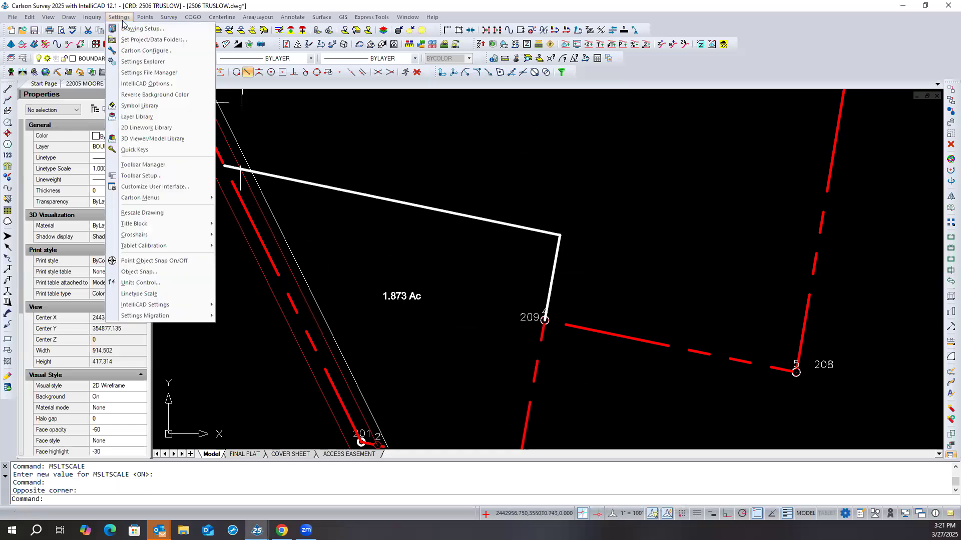
{"action": "left_click", "coordinate": [142, 29]}
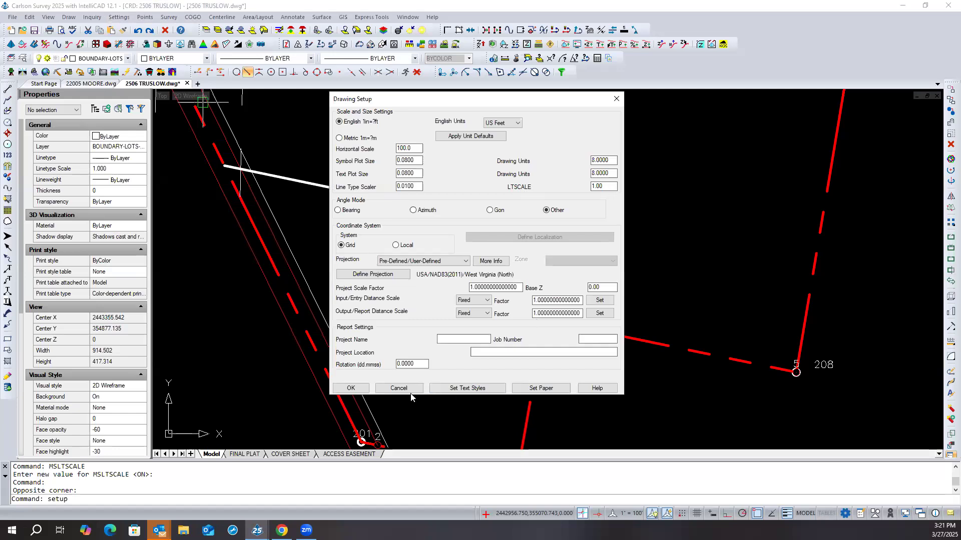
{"action": "left_click", "coordinate": [398, 388]}
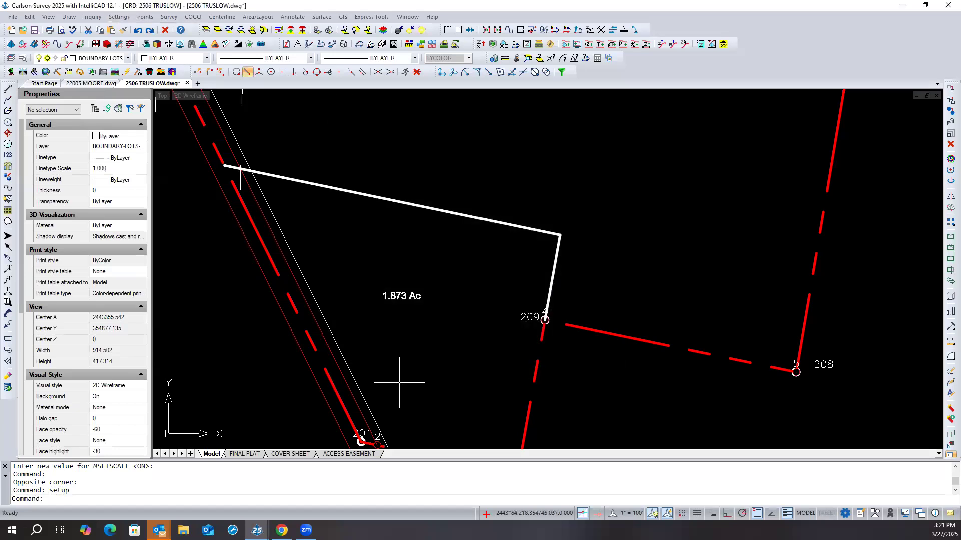
{"action": "scroll", "coordinate": [331, 326], "scroll_direction": "up", "scroll_amount": 10}
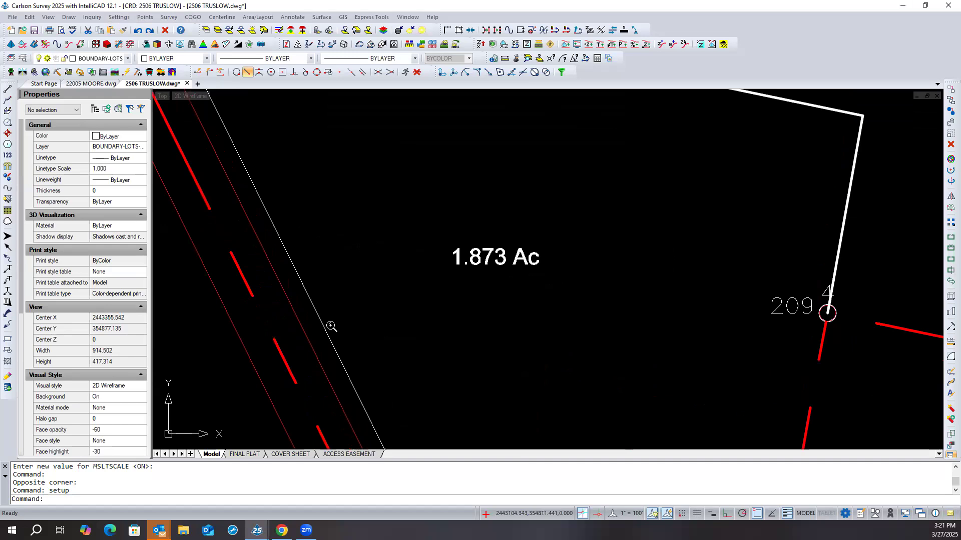
{"action": "scroll", "coordinate": [317, 330], "scroll_direction": "up", "scroll_amount": 12}
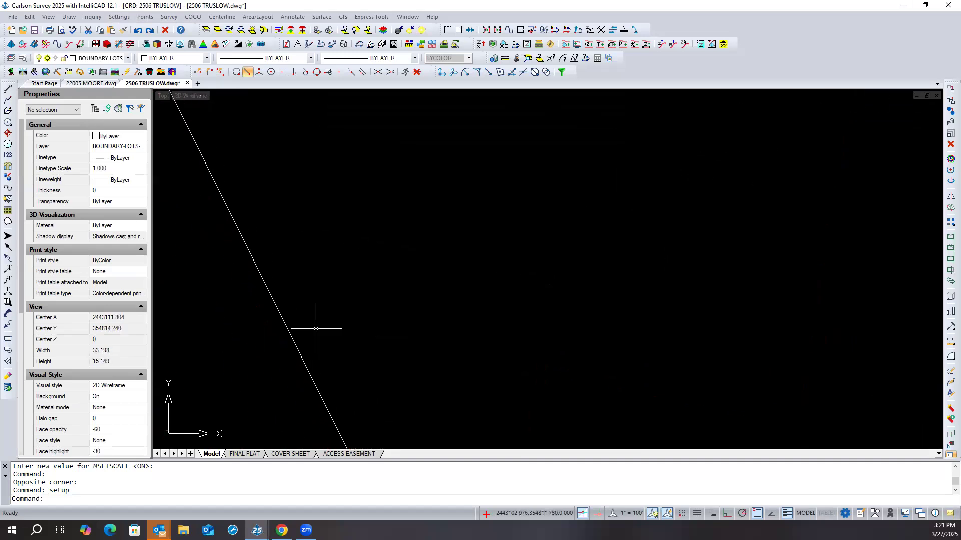
{"action": "scroll", "coordinate": [293, 339], "scroll_direction": "up", "scroll_amount": 10}
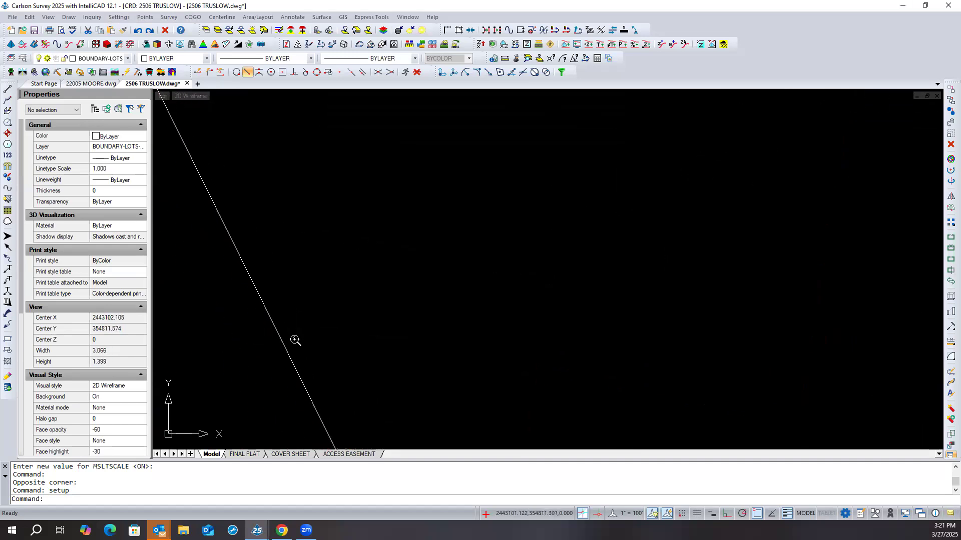
{"action": "scroll", "coordinate": [369, 330], "scroll_direction": "down", "scroll_amount": 20}
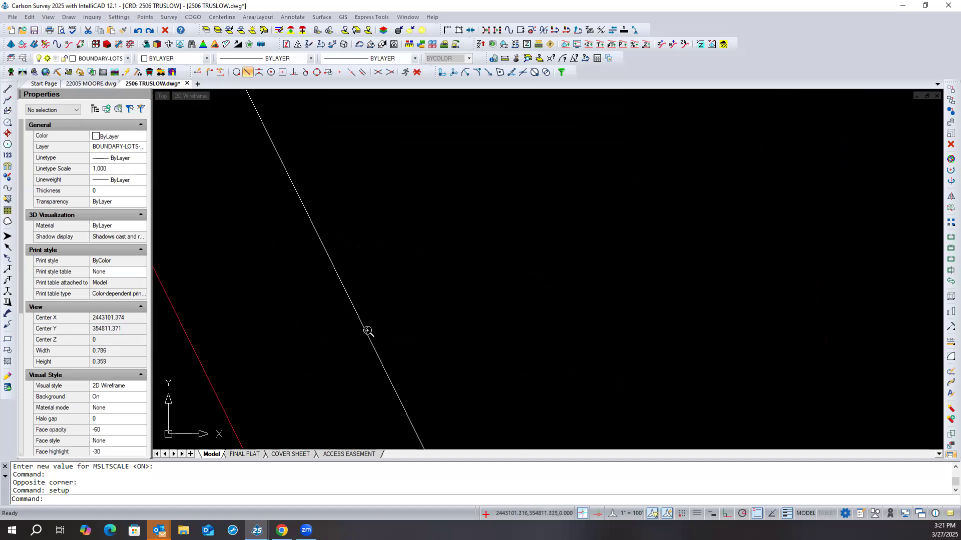
{"action": "scroll", "coordinate": [367, 331], "scroll_direction": "up", "scroll_amount": 2}
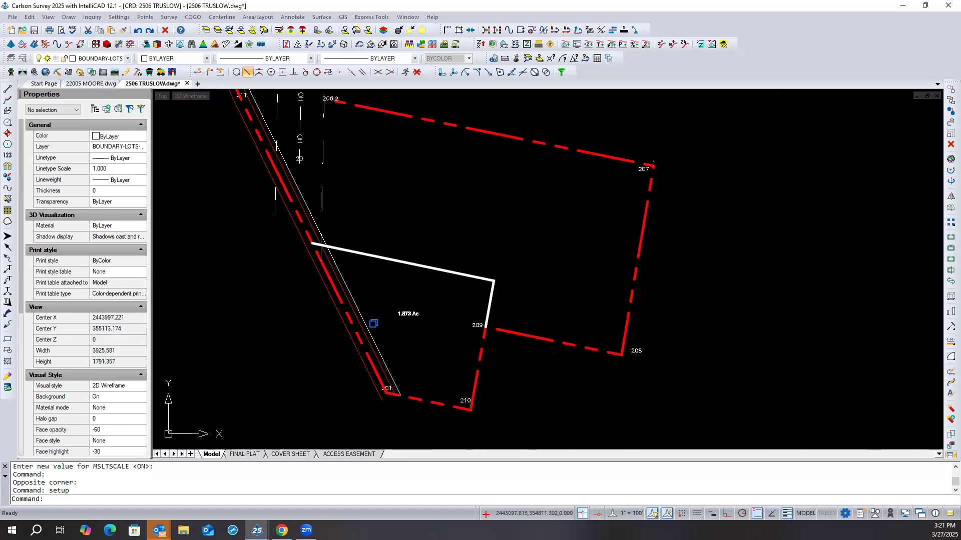
{"action": "left_click", "coordinate": [369, 329]}
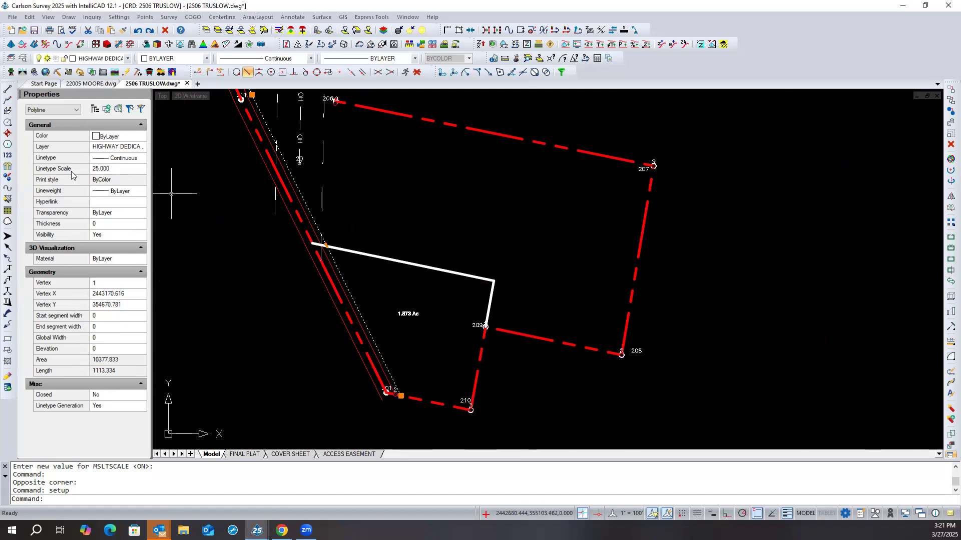
{"action": "left_click", "coordinate": [103, 169]}
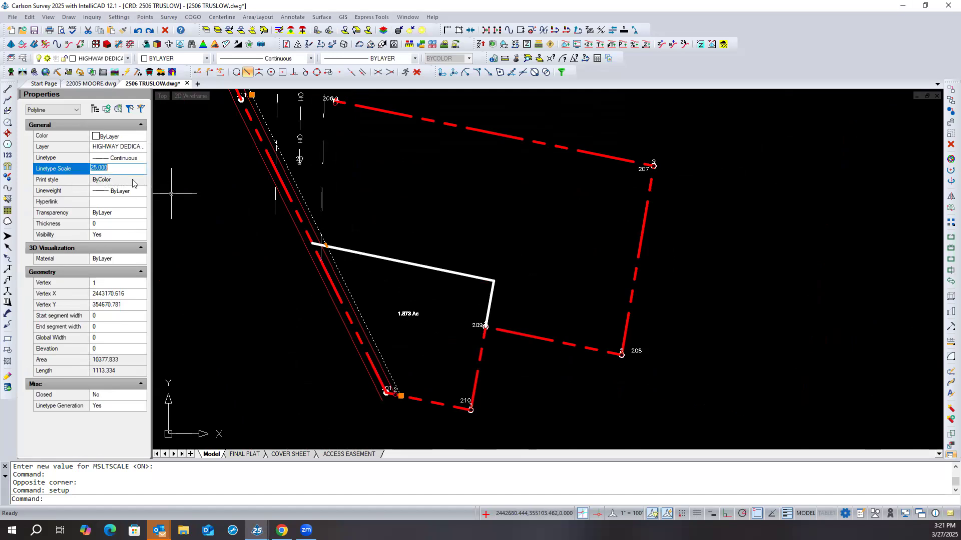
{"action": "type", "text": "1"}
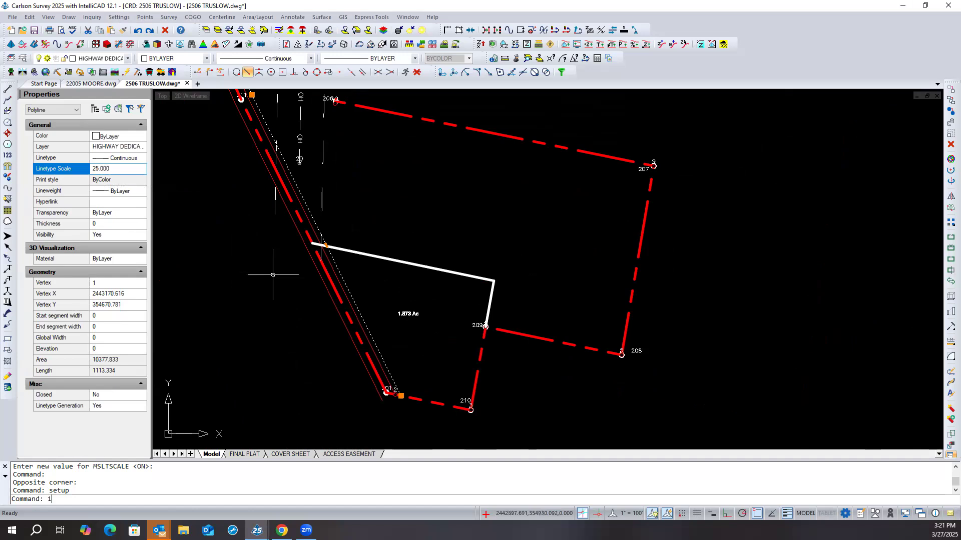
{"action": "key", "text": "Return"}
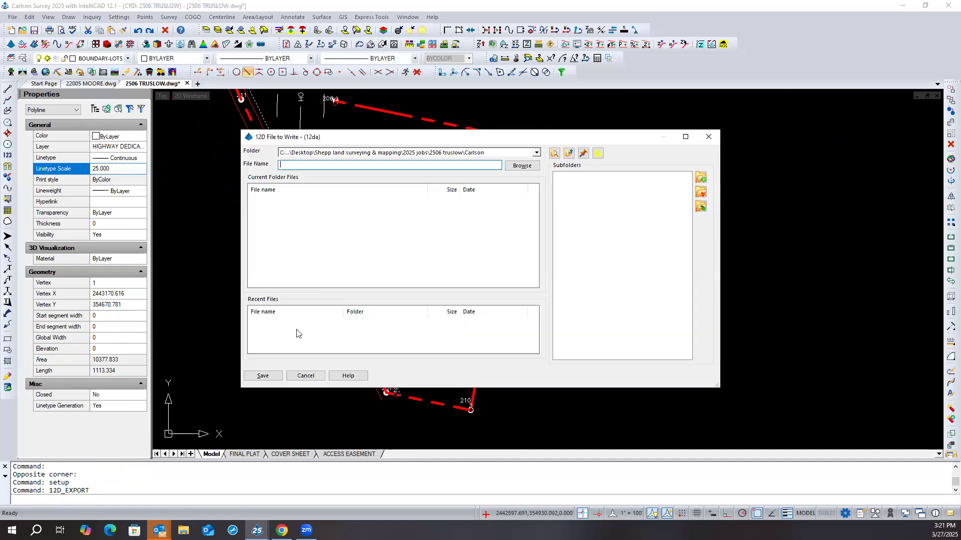
{"action": "left_click", "coordinate": [306, 375]}
{"action": "left_click", "coordinate": [121, 167]}
{"action": "left_click", "coordinate": [121, 167]}
{"action": "key", "text": "Return"}
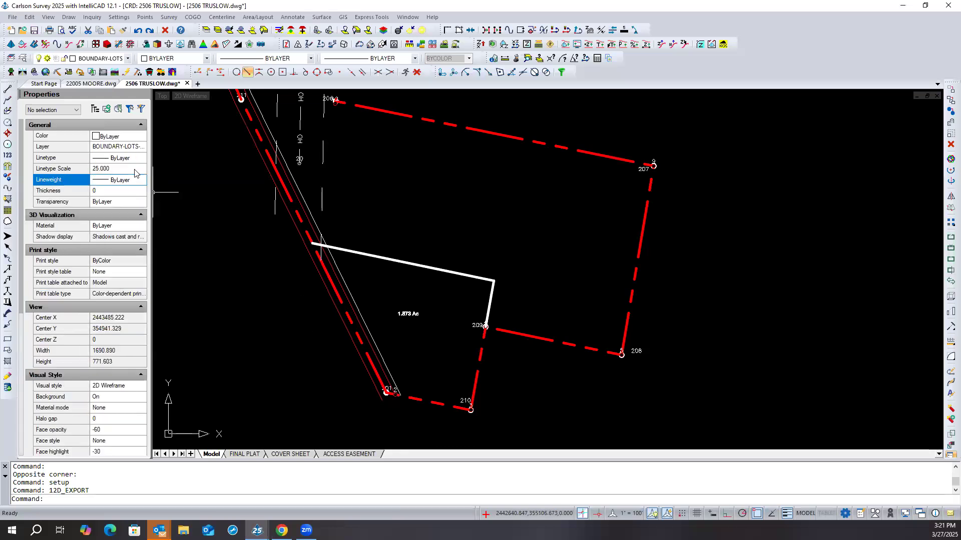
- Set the linetype scale of the thin white highway dedication polyline to 1
{"action": "left_click", "coordinate": [343, 274]}
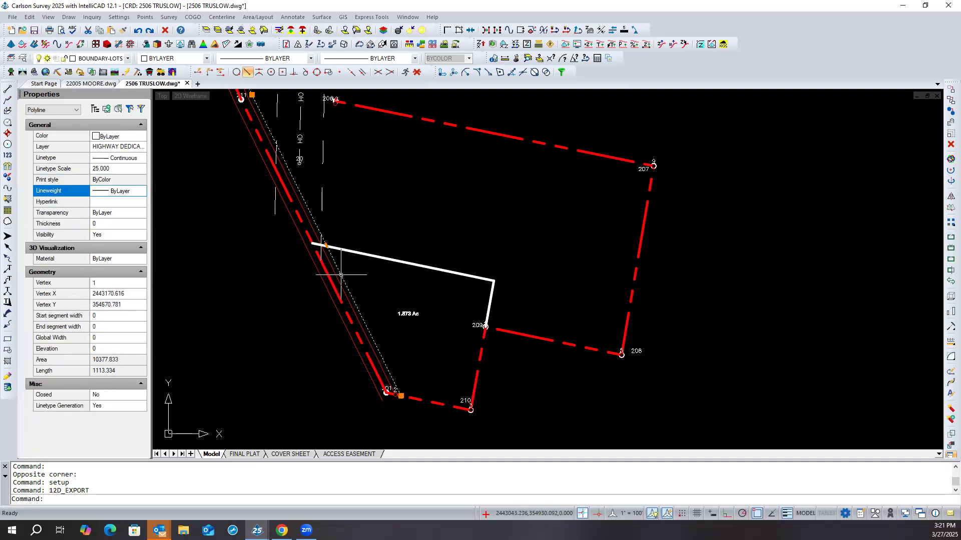
{"action": "left_click", "coordinate": [126, 170]}
{"action": "double_click", "coordinate": [126, 170]}
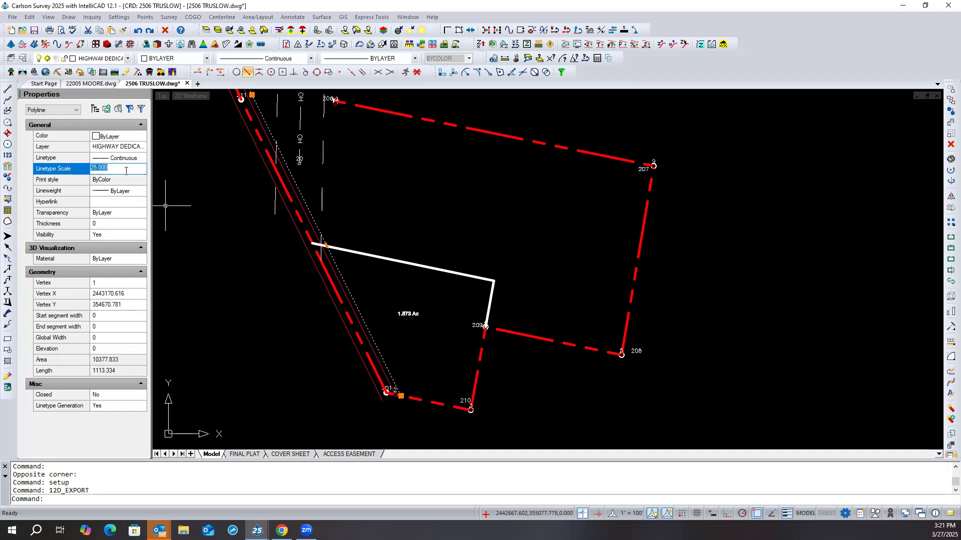
{"action": "type", "text": "1"}
{"action": "key", "text": "Return"}
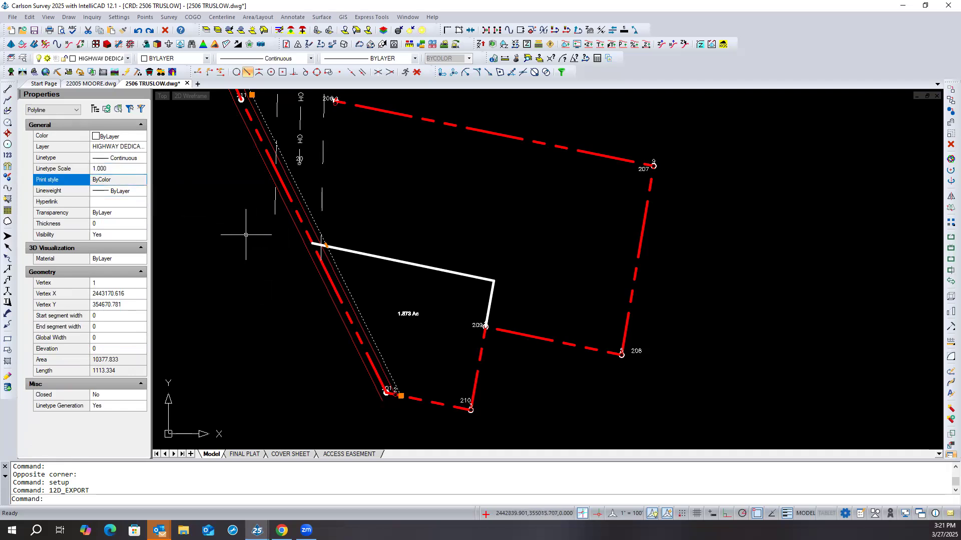
{"action": "key", "text": "Escape"}
{"action": "key", "text": "Escape"}
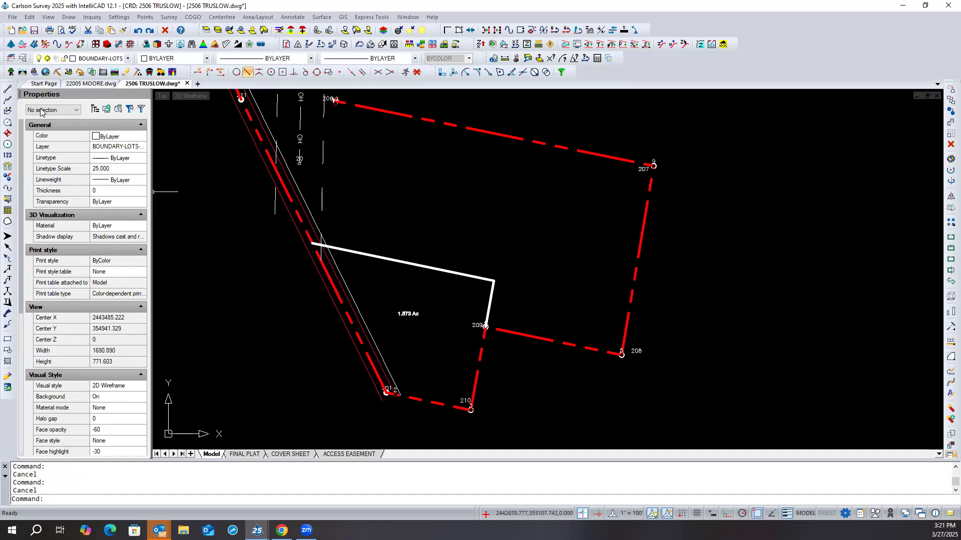
- With no object selected, set the default linetype scale for new objects to 1
{"action": "left_click", "coordinate": [116, 169]}
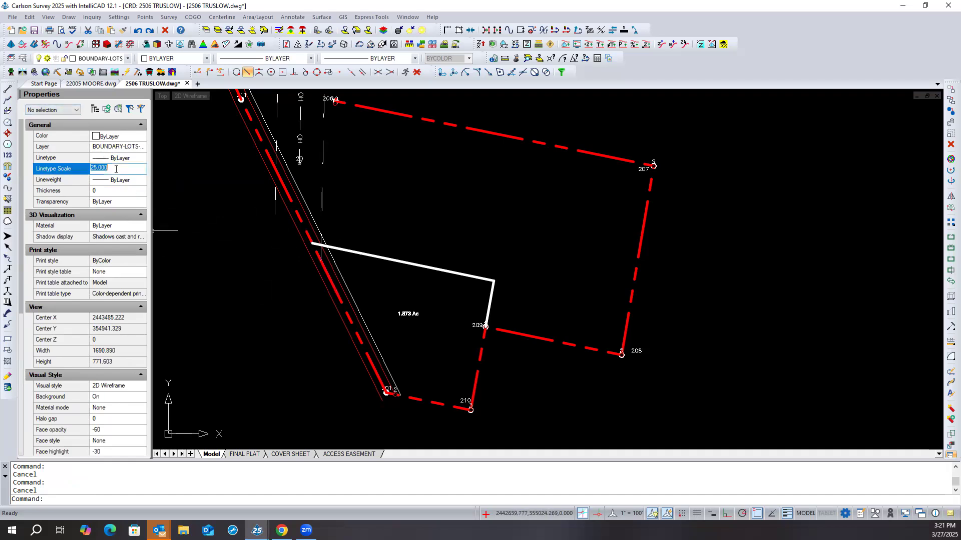
{"action": "type", "text": "1"}
{"action": "key", "text": "Return"}
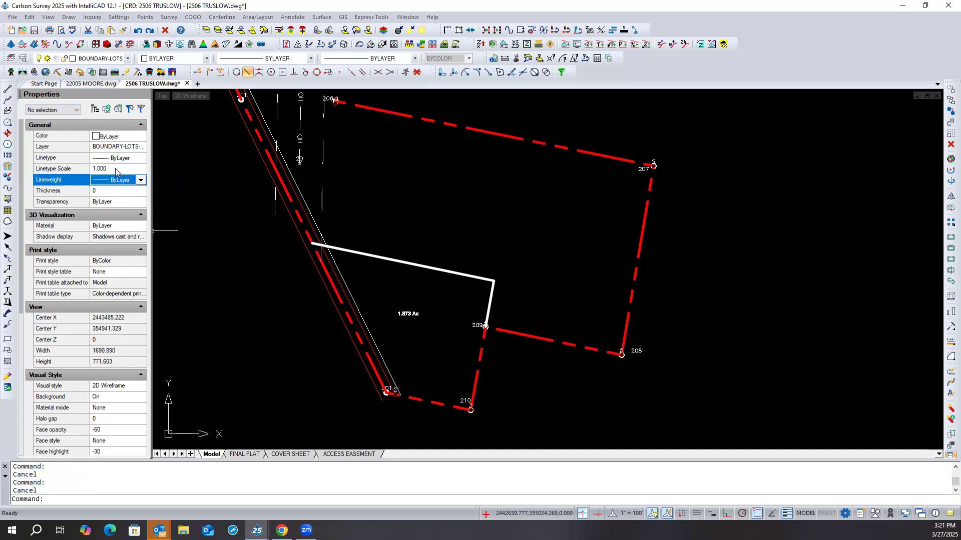
{"action": "left_click", "coordinate": [206, 204]}
{"action": "left_click", "coordinate": [202, 210]}
{"action": "key", "text": "Escape"}
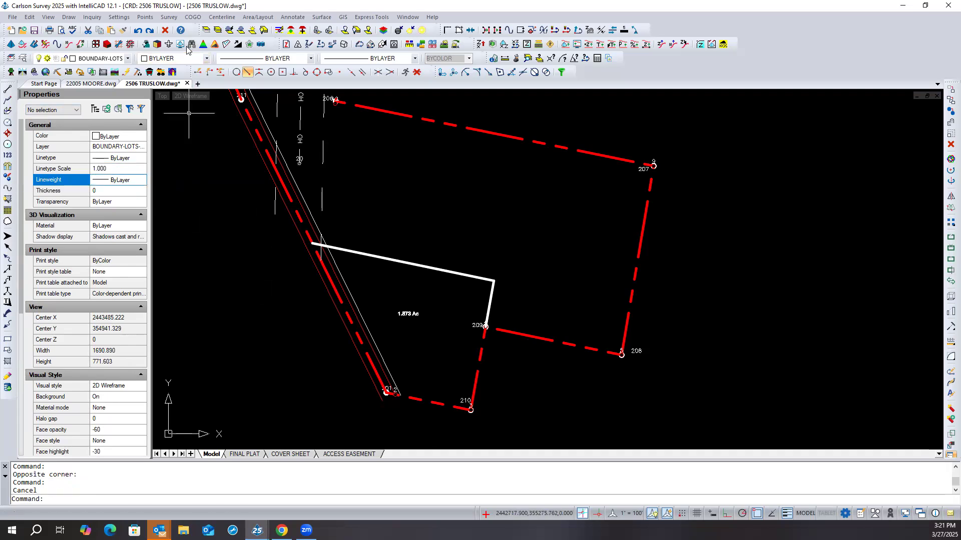
- Set the drawing's LTSCALE to 25 in Drawing Setup
{"action": "left_click", "coordinate": [112, 18]}
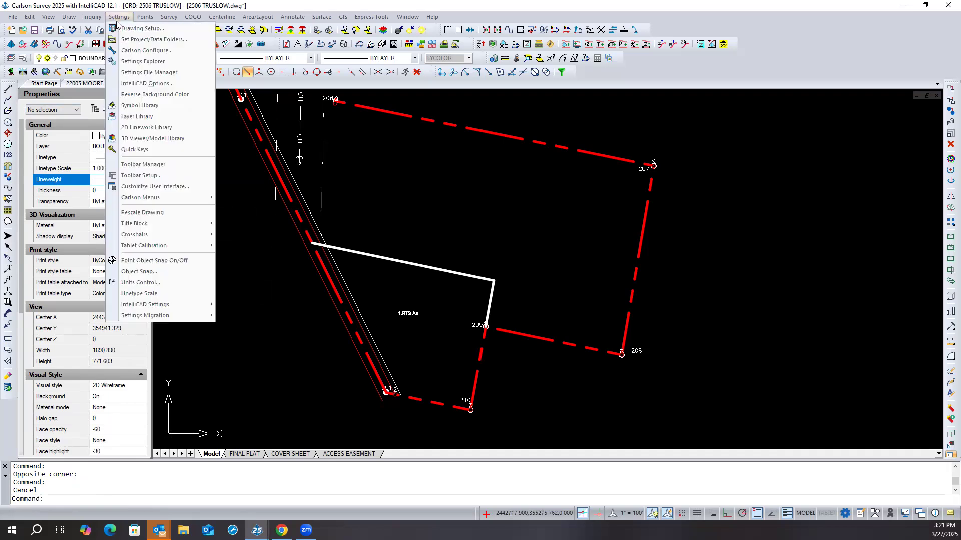
{"action": "left_click", "coordinate": [119, 27]}
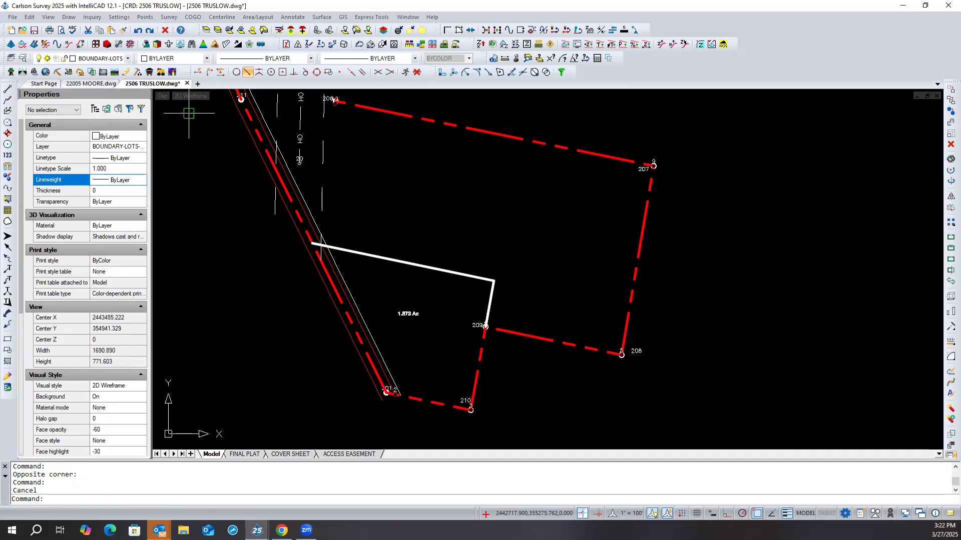
{"action": "left_click", "coordinate": [611, 186]}
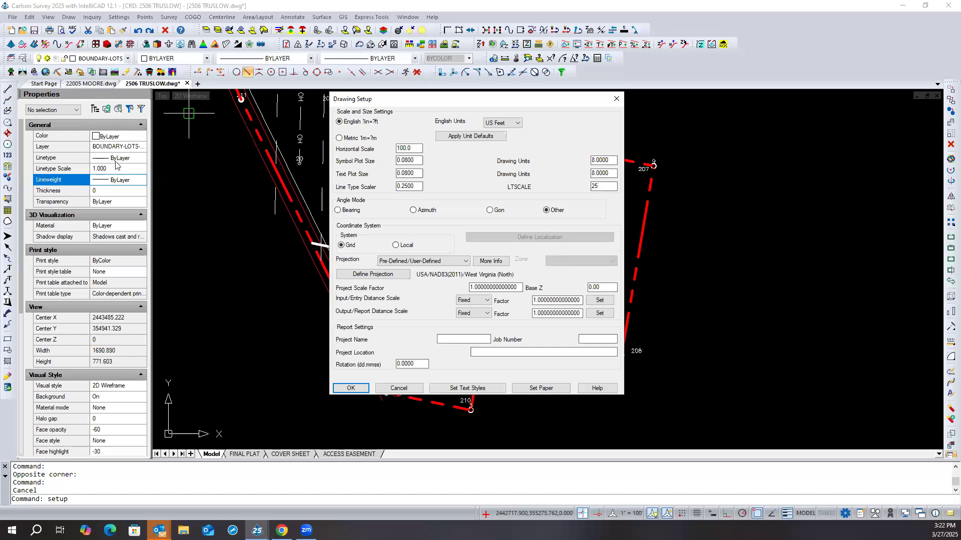
{"action": "left_click", "coordinate": [351, 391]}
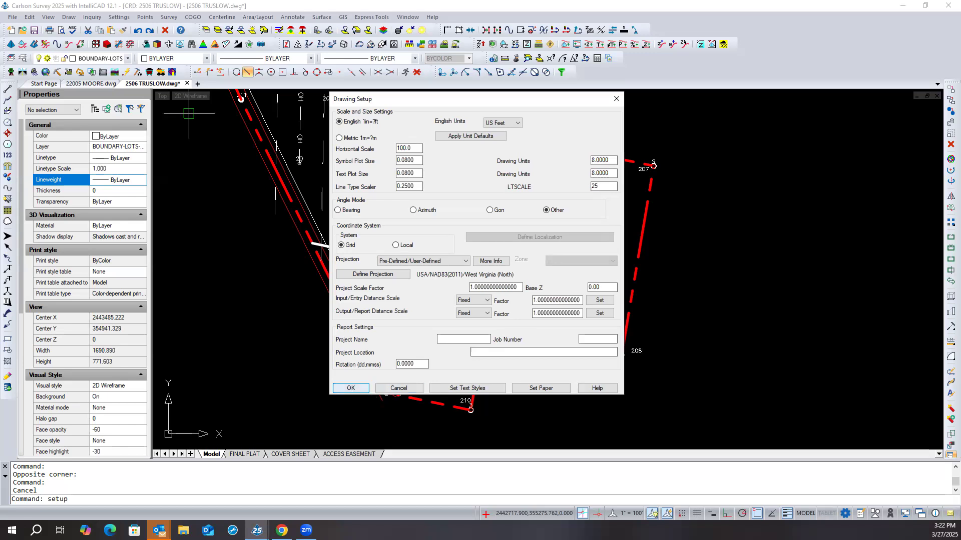
- Set the drawing's LTSCALE to 1 in Drawing Setup and regenerate the whole drawing
{"action": "left_click", "coordinate": [119, 17]}
{"action": "left_click", "coordinate": [142, 28]}
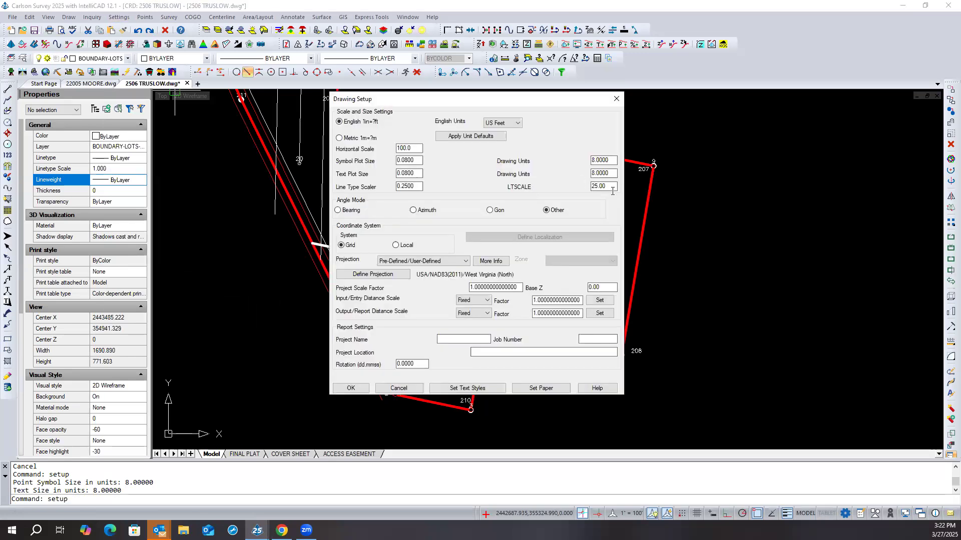
{"action": "double_click", "coordinate": [610, 188]}
{"action": "type", "text": "1"}
{"action": "left_click", "coordinate": [352, 388]}
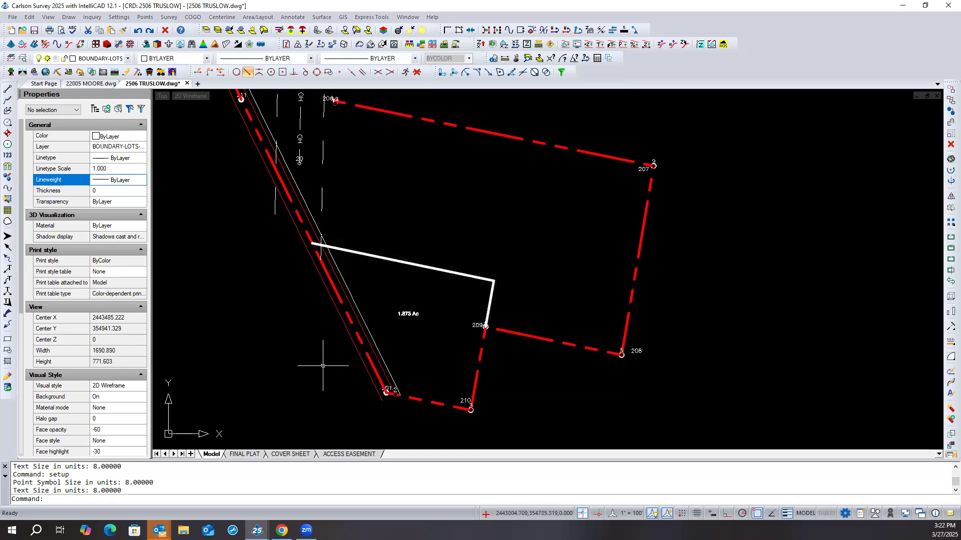
{"action": "type", "text": "rea"}
{"action": "key", "text": "Return"}
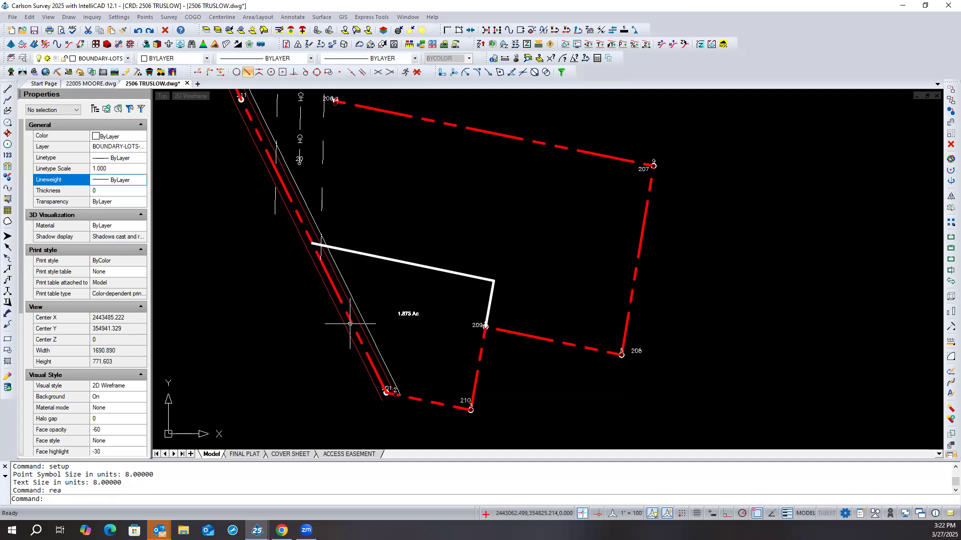
- Inspect the highway dedication polyline's properties and filter the layer list by "high" to check its layer's linetype
{"action": "left_click", "coordinate": [357, 310]}
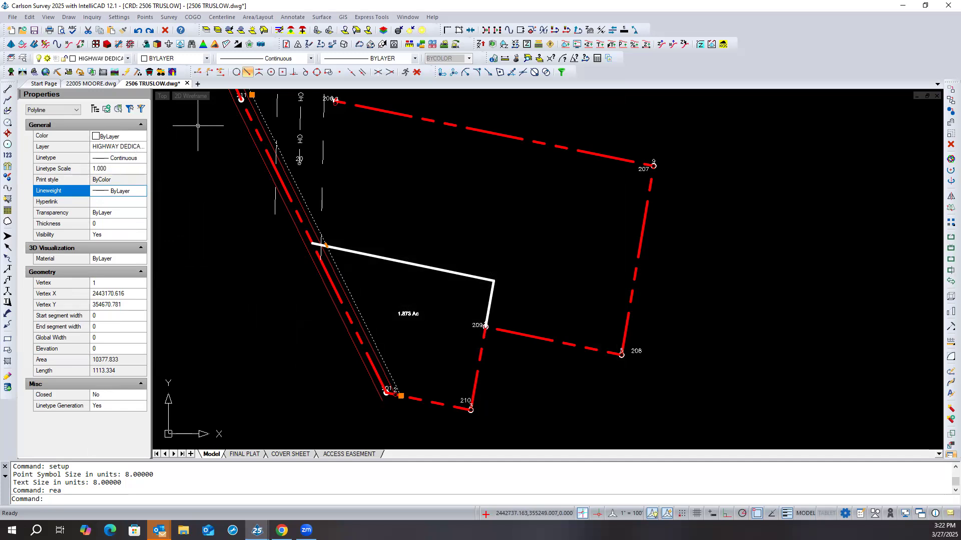
{"action": "key", "text": "Escape"}
{"action": "left_click", "coordinate": [22, 58]}
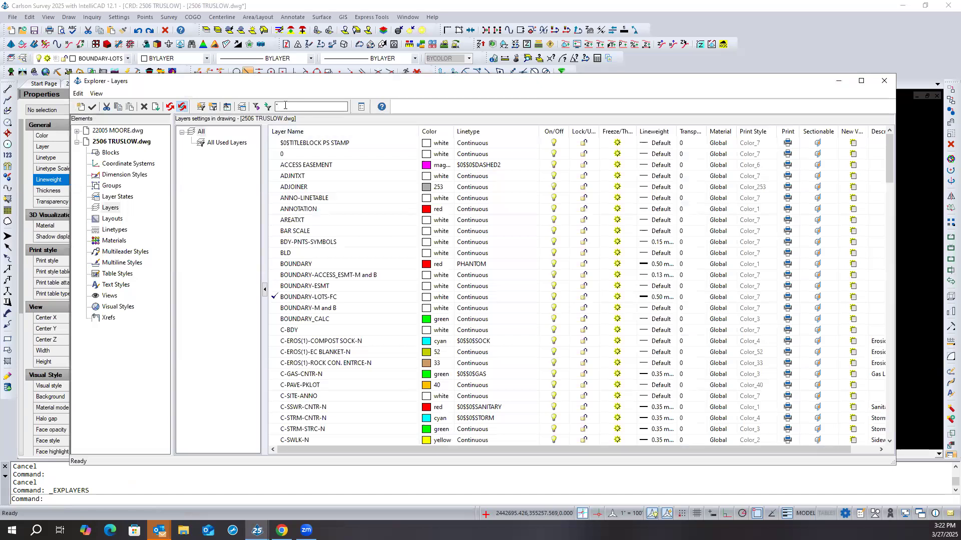
{"action": "type", "text": "high"}
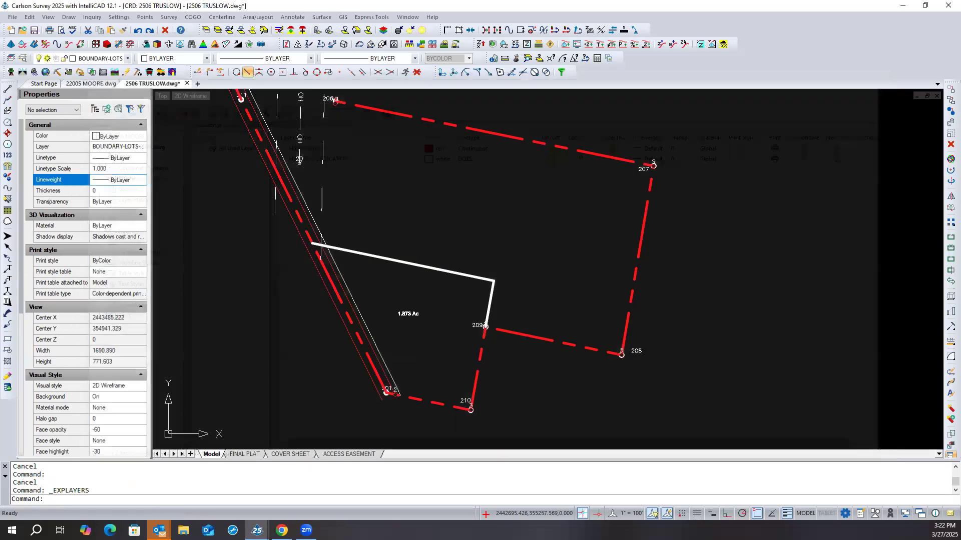
{"action": "left_click", "coordinate": [883, 81]}
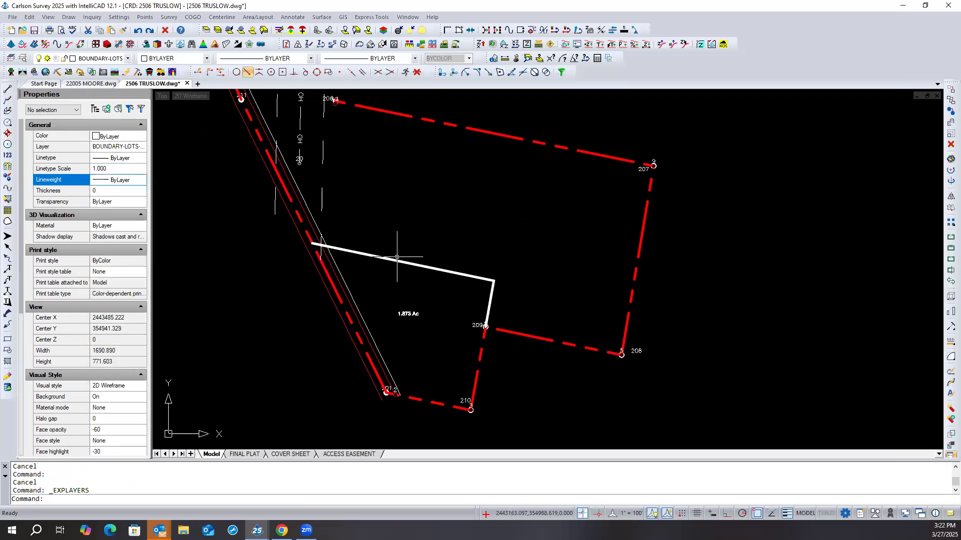
- Set the highway dedication polyline's linetype to ByLayer
{"action": "left_click", "coordinate": [351, 291]}
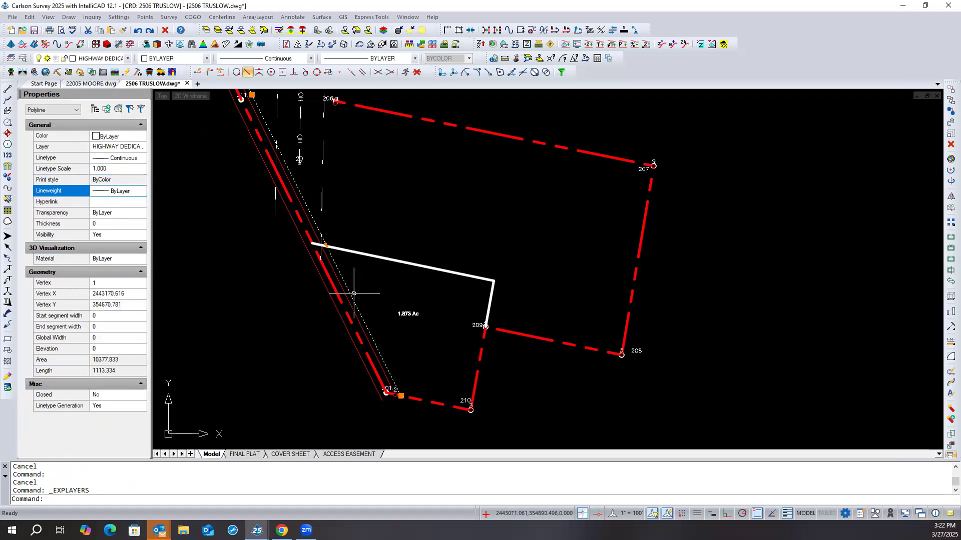
{"action": "left_click", "coordinate": [125, 159]}
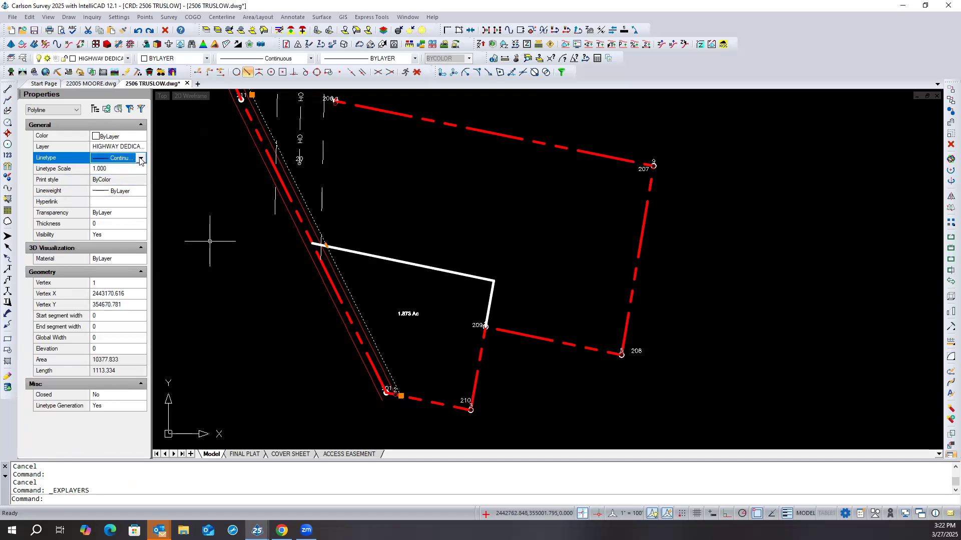
{"action": "left_click", "coordinate": [140, 158]}
{"action": "left_click_drag", "start_coordinate": [142, 258], "coordinate": [138, 168]}
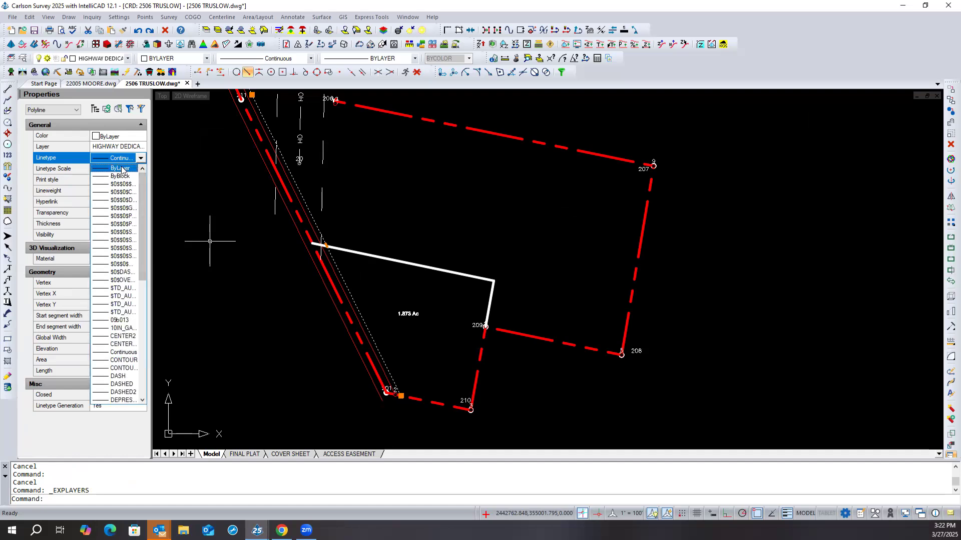
{"action": "left_click", "coordinate": [121, 169]}
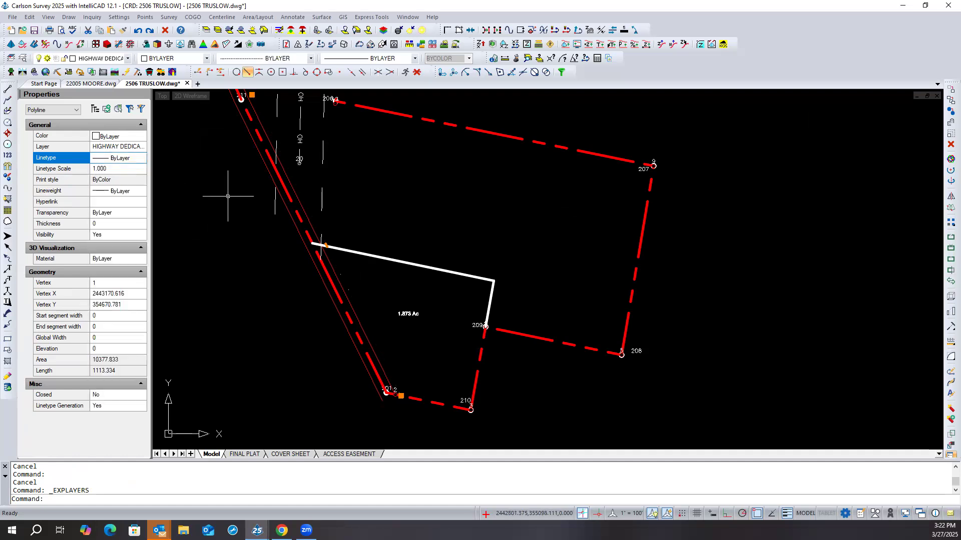
{"action": "key", "text": "Escape"}
{"action": "key", "text": "Escape"}
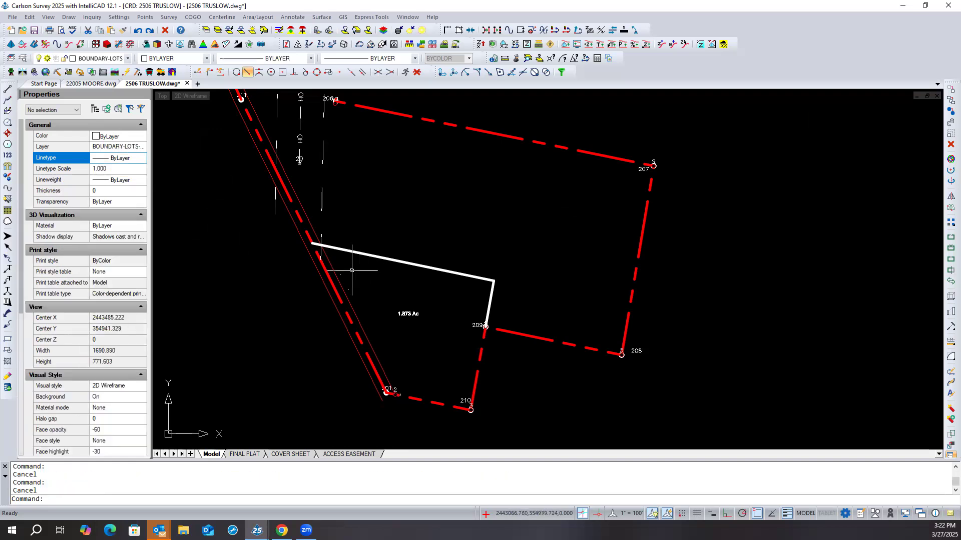
- Examine the highway dedication polyline at close and wide zoom, checking how its linetype is drawn
{"action": "scroll", "coordinate": [337, 269], "scroll_direction": "up", "scroll_amount": 5}
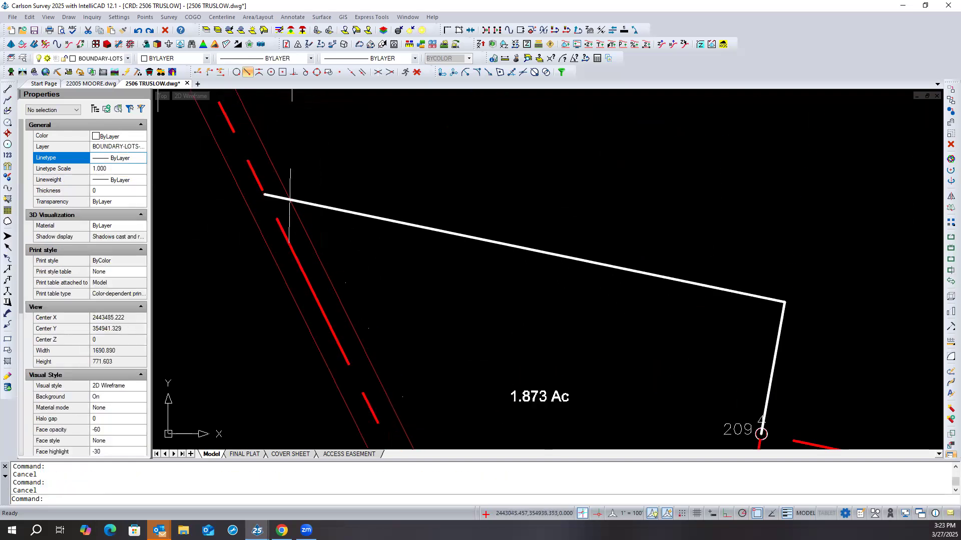
{"action": "left_click", "coordinate": [343, 285]}
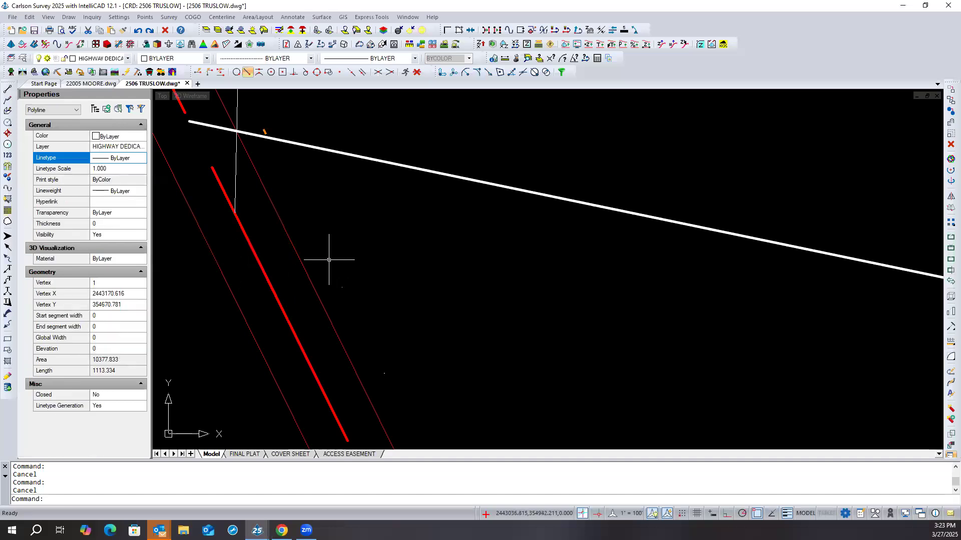
{"action": "scroll", "coordinate": [329, 259], "scroll_direction": "down", "scroll_amount": 3}
{"action": "scroll", "coordinate": [324, 256], "scroll_direction": "down", "scroll_amount": 3}
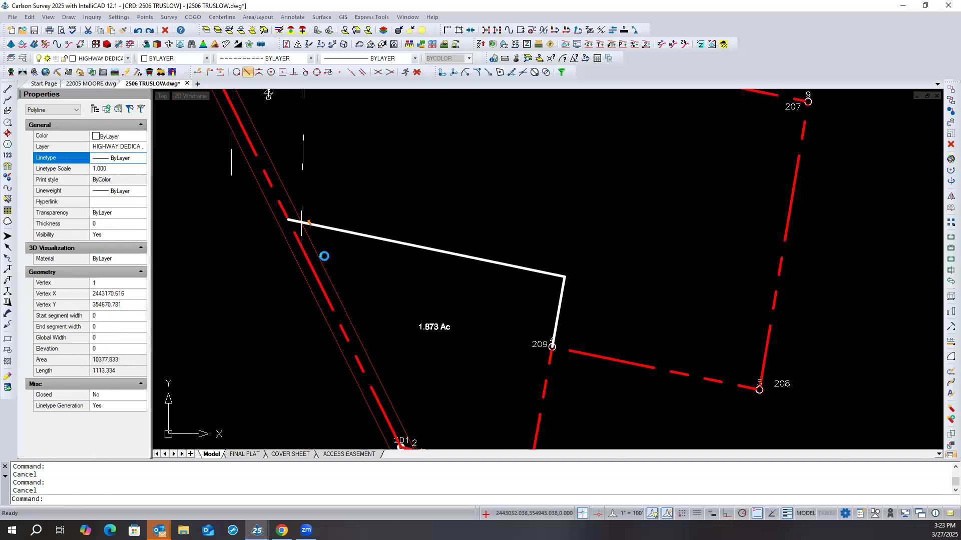
{"action": "scroll", "coordinate": [262, 271], "scroll_direction": "down", "scroll_amount": 2}
{"action": "scroll", "coordinate": [262, 270], "scroll_direction": "up", "scroll_amount": 4}
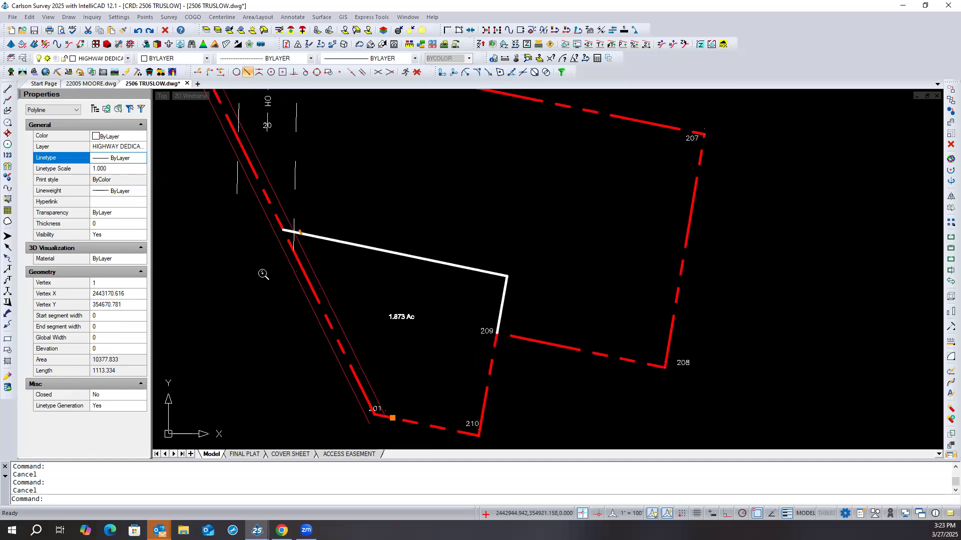
{"action": "key", "text": "Escape"}
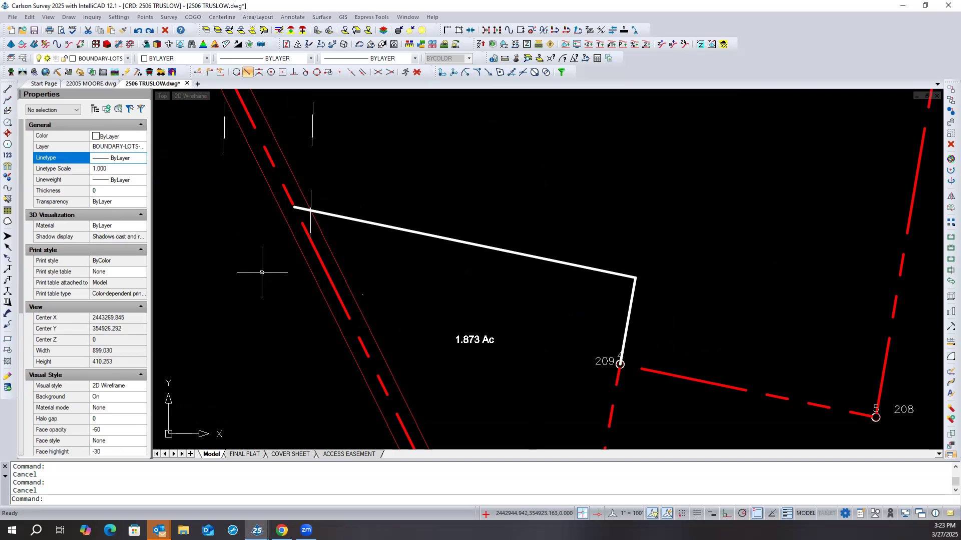
- Inspect the layer and linetype properties of the red highway right-of-way line next to the dedication line
{"action": "left_click", "coordinate": [320, 263]}
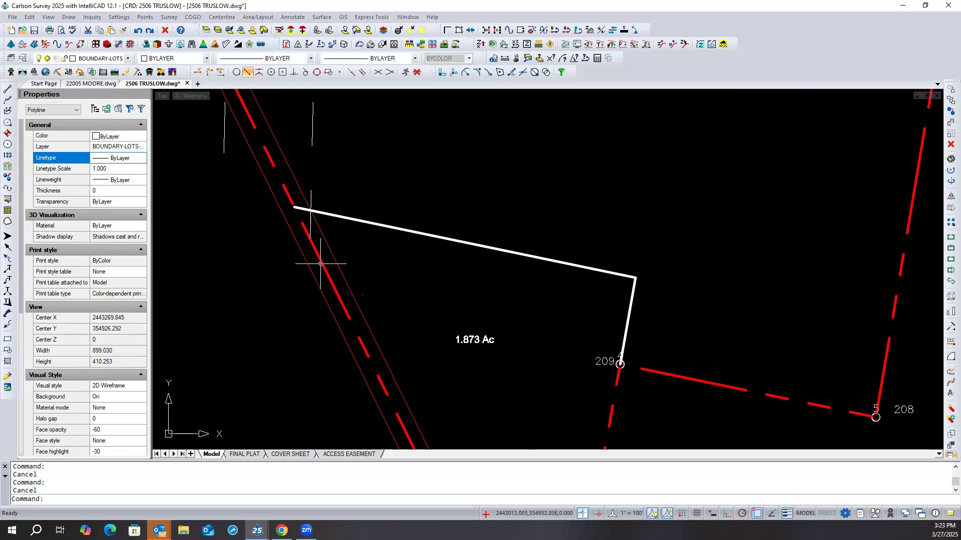
{"action": "left_click", "coordinate": [320, 264]}
{"action": "left_click", "coordinate": [317, 273]}
{"action": "left_click", "coordinate": [312, 271]}
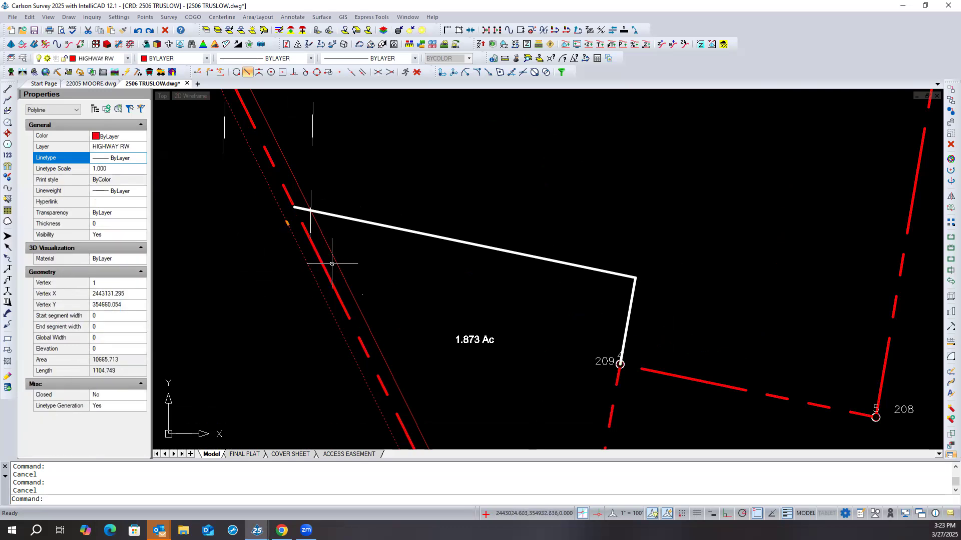
{"action": "key", "text": "Escape"}
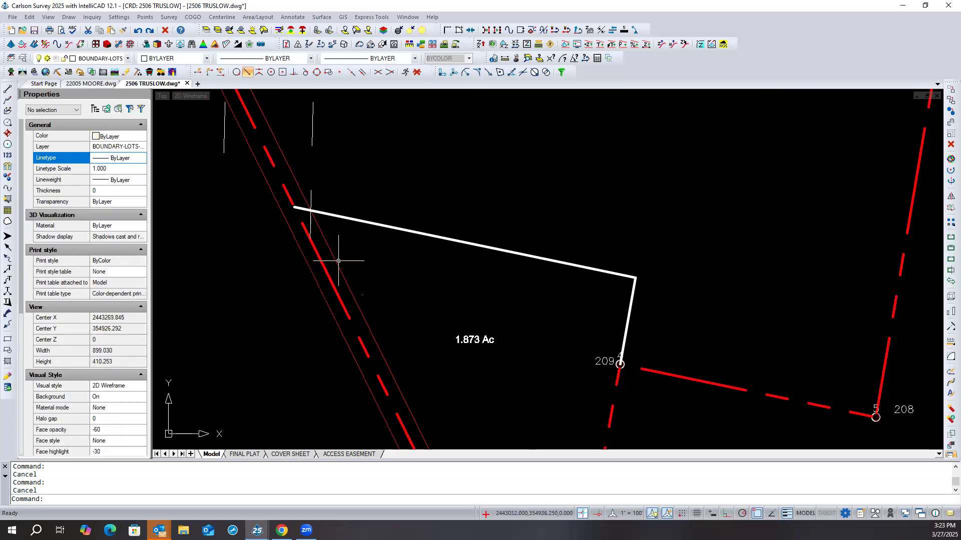
{"action": "left_click", "coordinate": [308, 268]}
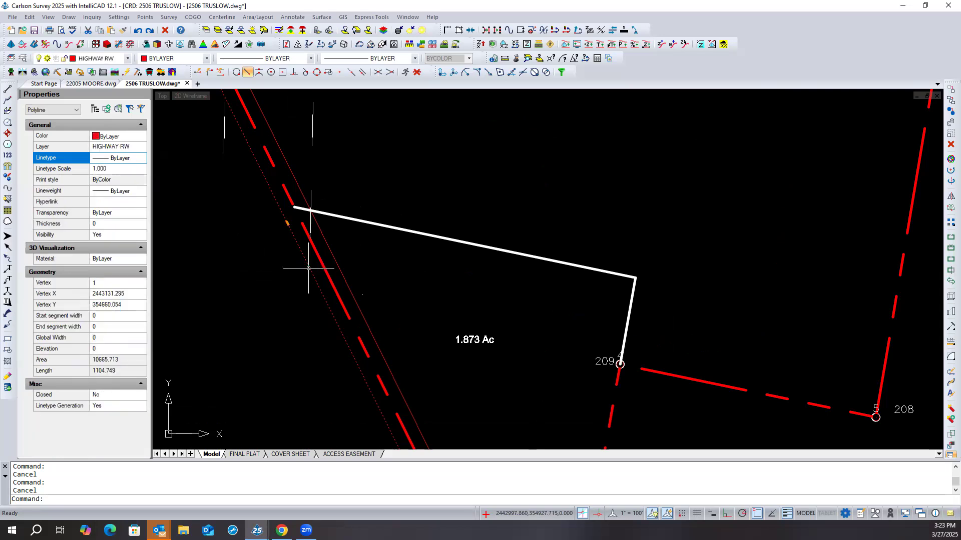
{"action": "key", "text": "Escape"}
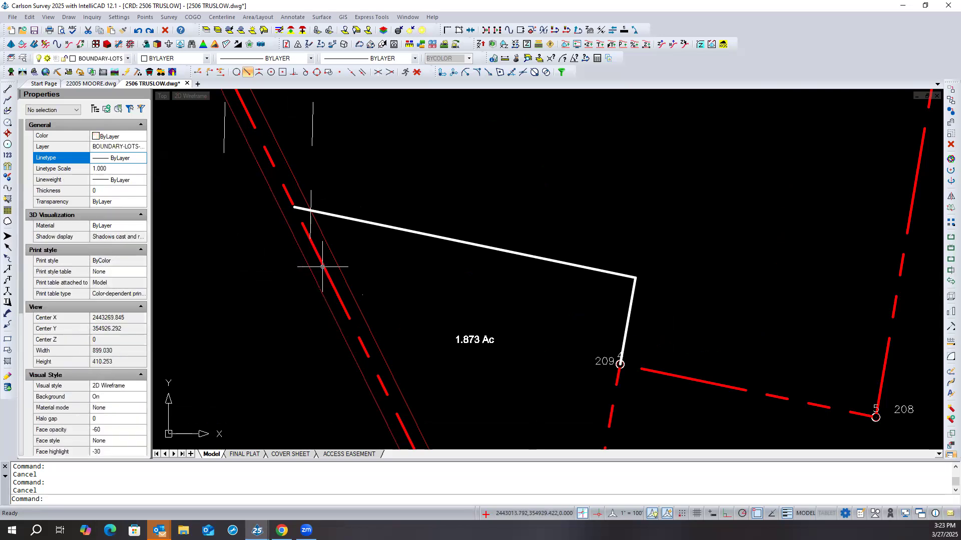
{"action": "left_click", "coordinate": [322, 267]}
{"action": "key", "text": "Escape"}
{"action": "left_click", "coordinate": [337, 265]}
{"action": "key", "text": "Escape"}
- Set the highway dedication polyline's linetype scale to 0.1 and regenerate the whole drawing
{"action": "left_click", "coordinate": [361, 295]}
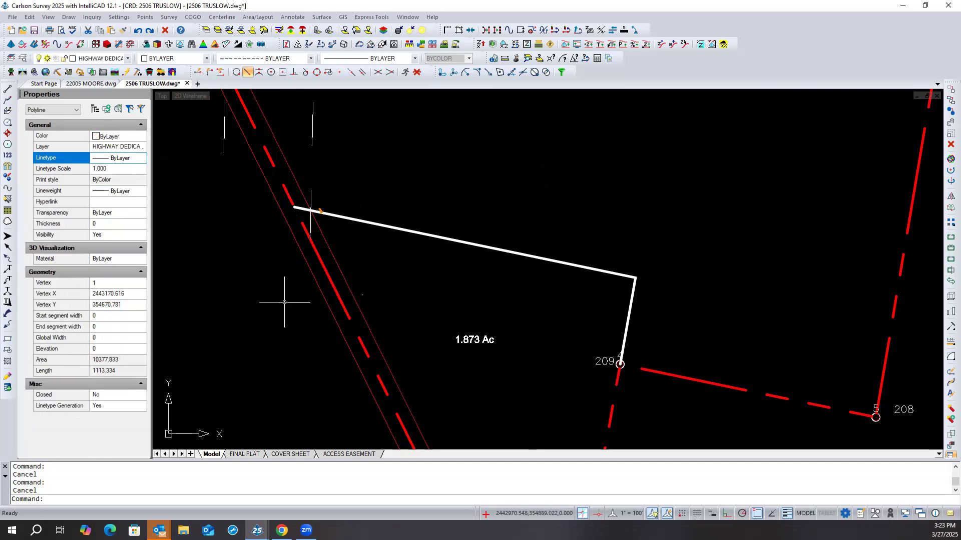
{"action": "left_click", "coordinate": [133, 169]}
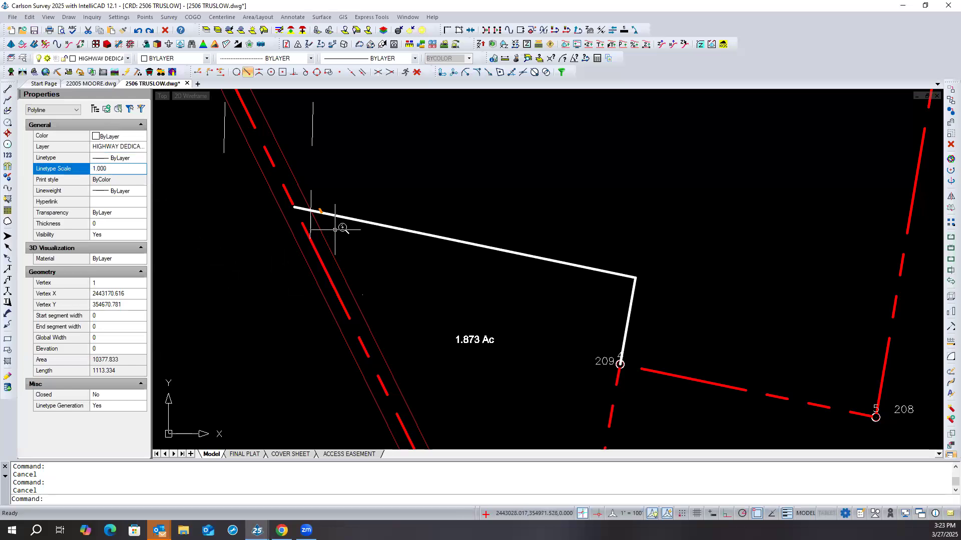
{"action": "scroll", "coordinate": [336, 229], "scroll_direction": "down", "scroll_amount": 4}
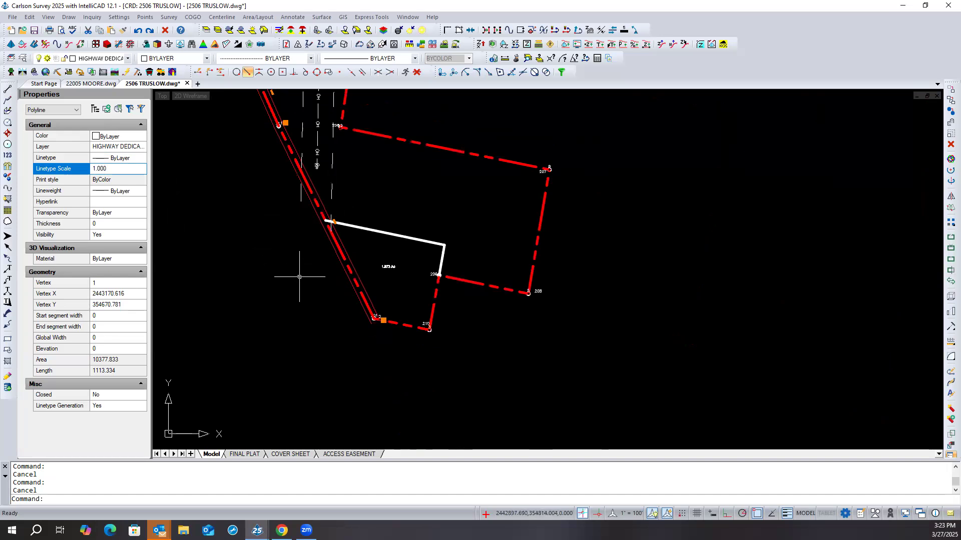
{"action": "scroll", "coordinate": [302, 155], "scroll_direction": "up", "scroll_amount": 4}
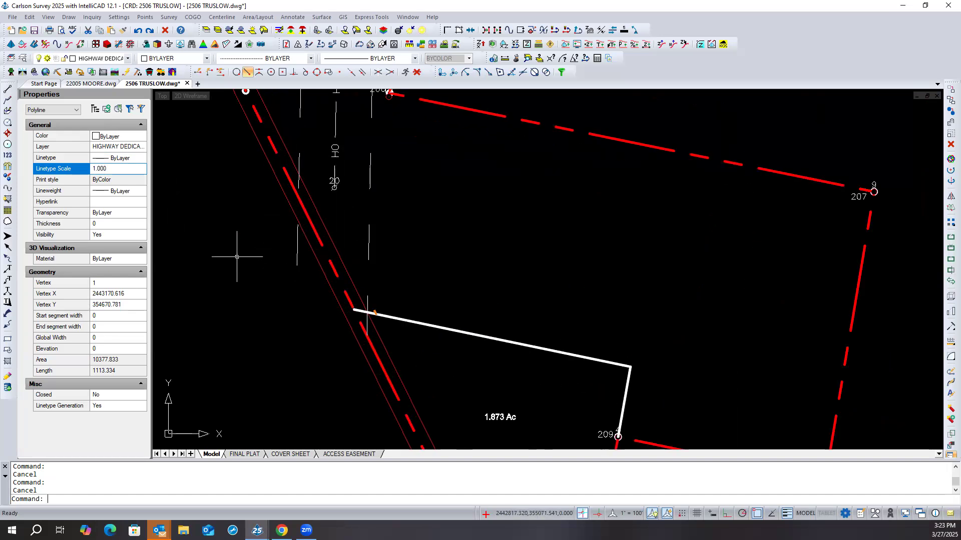
{"action": "type", "text": ".1"}
{"action": "key", "text": "Return"}
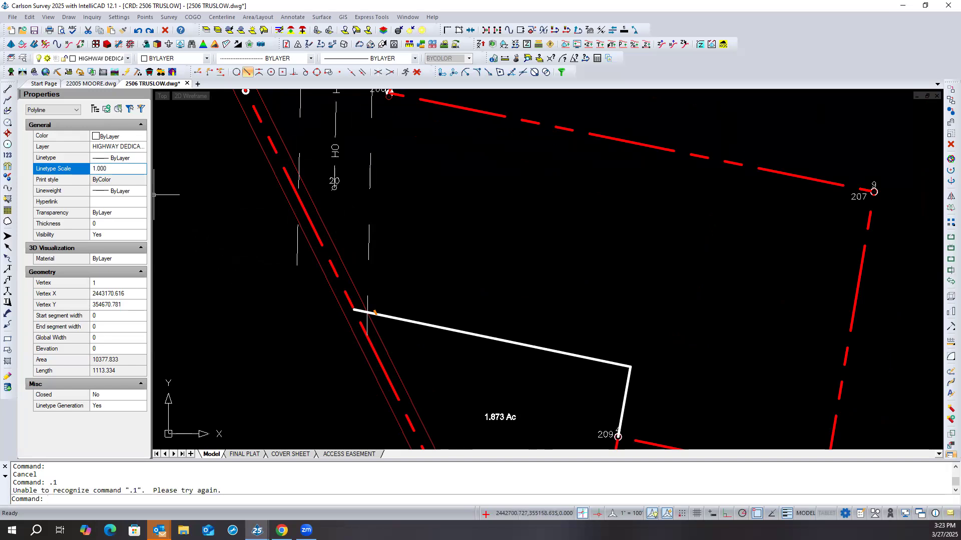
{"action": "left_click", "coordinate": [127, 168]}
{"action": "double_click", "coordinate": [127, 169]}
{"action": "type", "text": ".1"}
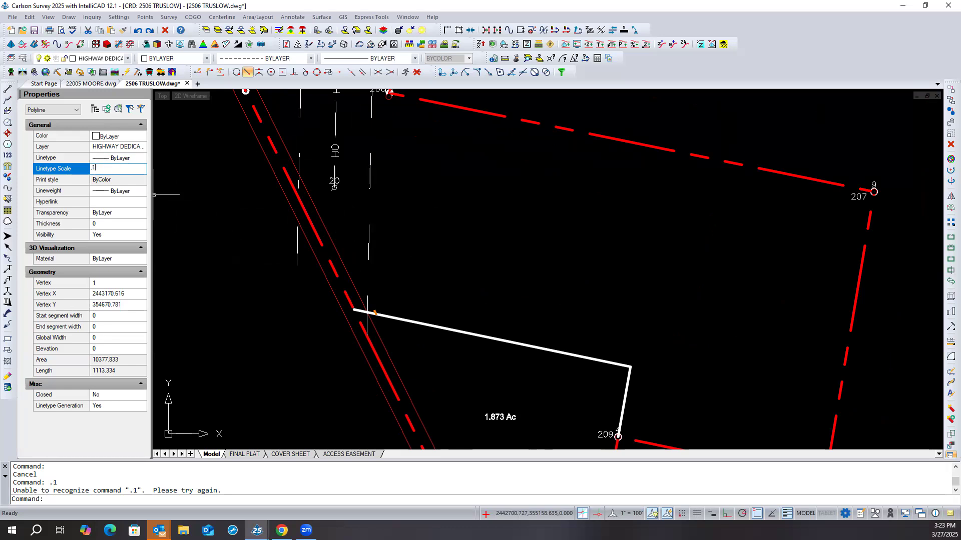
{"action": "key", "text": "Return"}
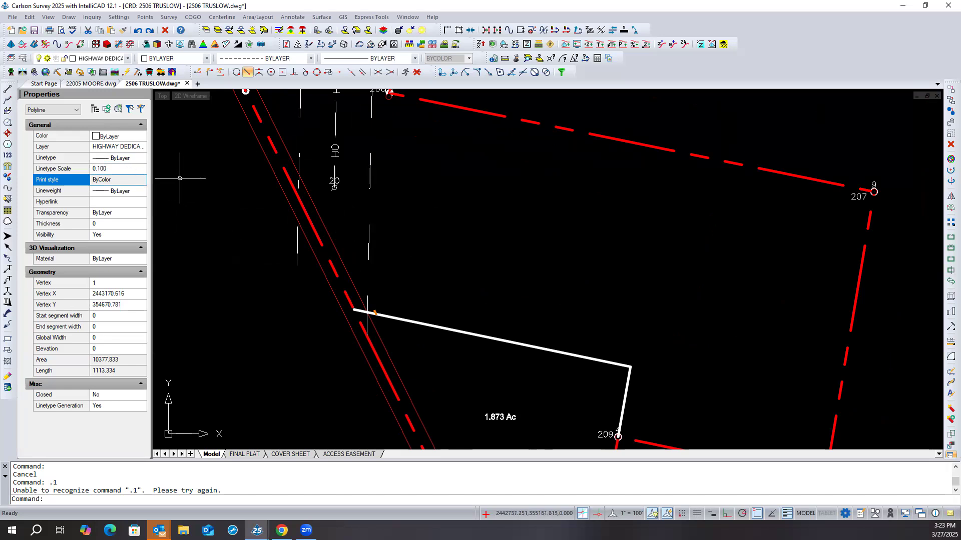
{"action": "key", "text": "Escape"}
{"action": "key", "text": "Escape"}
{"action": "type", "text": "rea"}
{"action": "key", "text": "Return"}
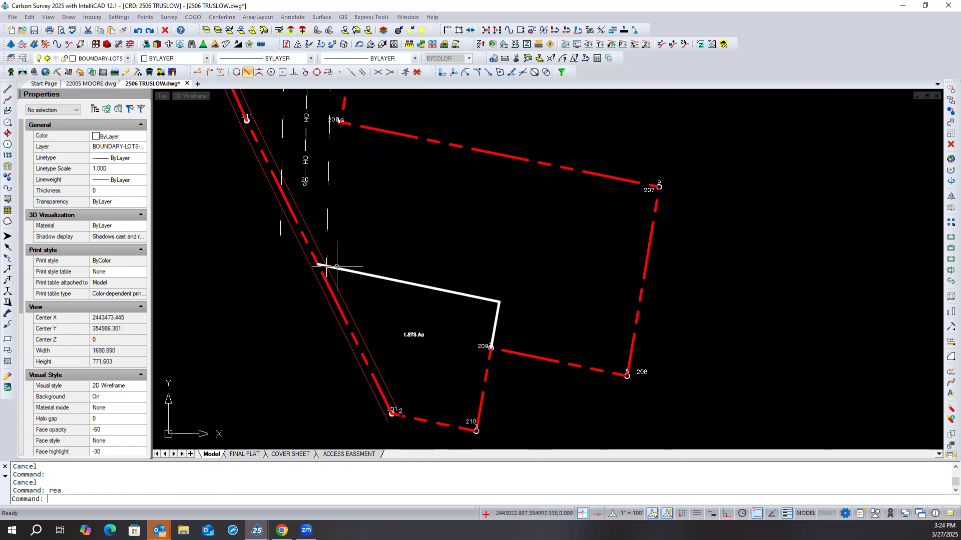
- Set the highway dedication polyline's linetype scale to 0.01, regenerate the whole drawing and check the line
{"action": "scroll", "coordinate": [334, 259], "scroll_direction": "up", "scroll_amount": 3}
{"action": "scroll", "coordinate": [333, 259], "scroll_direction": "up", "scroll_amount": 2}
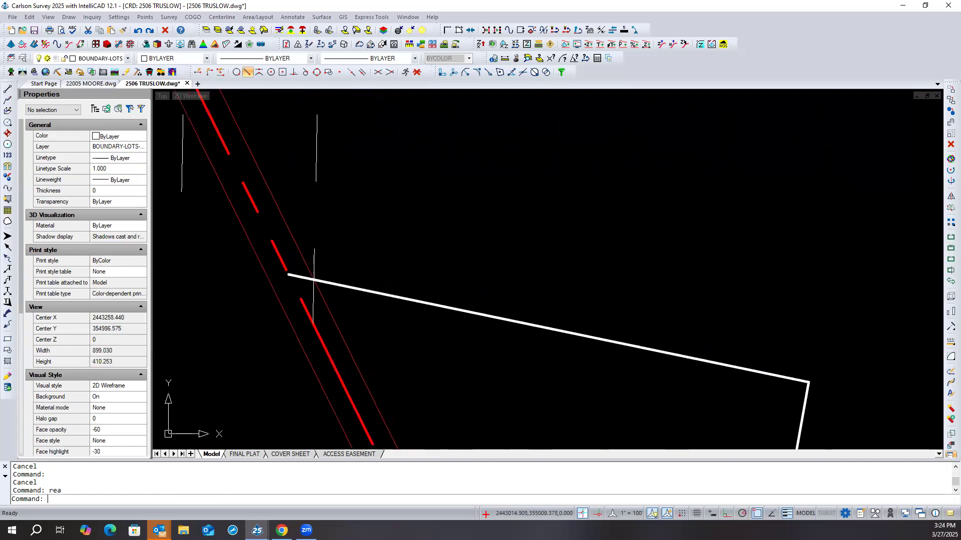
{"action": "left_click", "coordinate": [377, 314]}
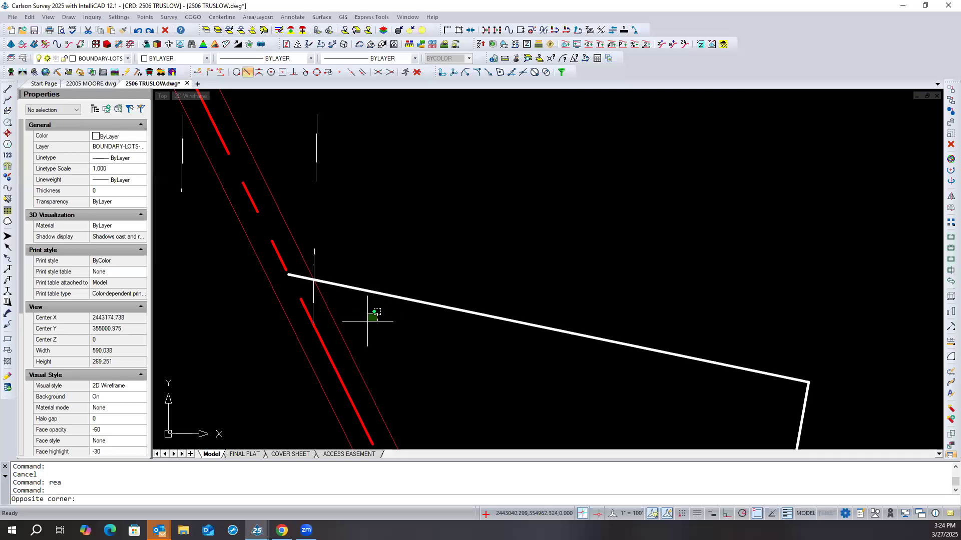
{"action": "left_click", "coordinate": [346, 342]}
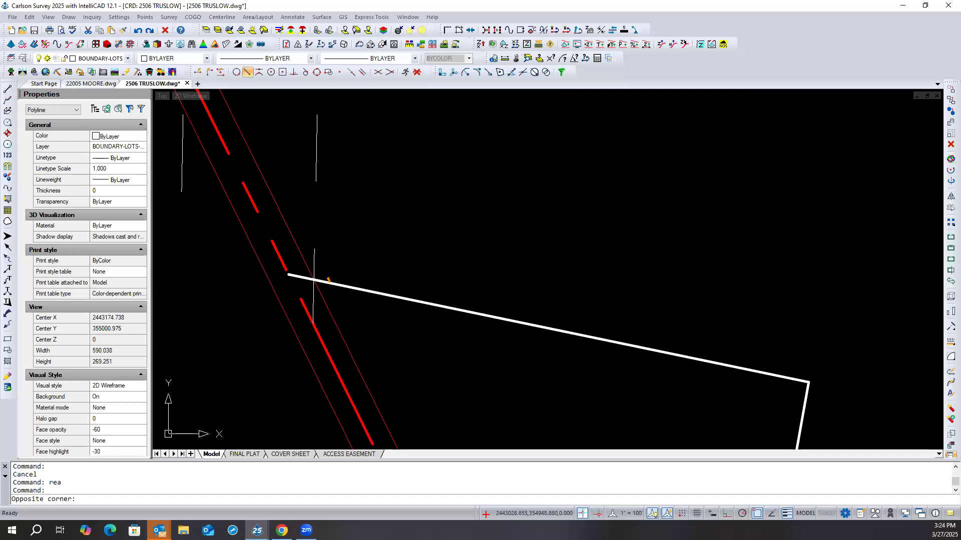
{"action": "left_click", "coordinate": [120, 169]}
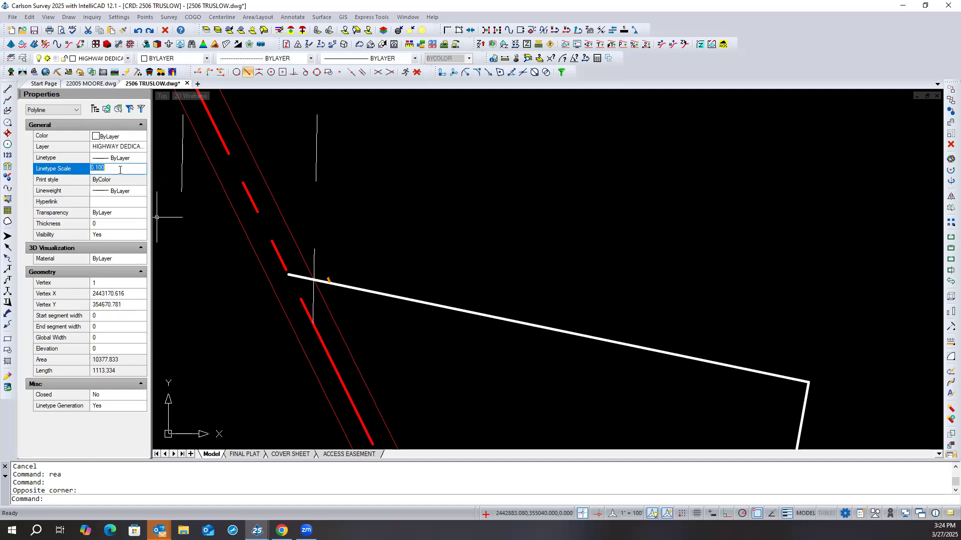
{"action": "key", "text": "BackSpace"}
{"action": "key", "text": "Return"}
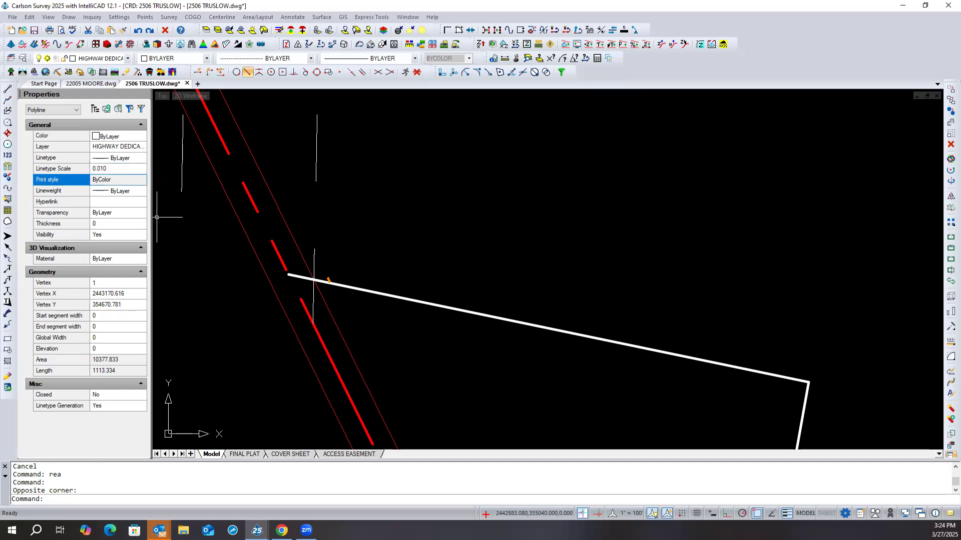
{"action": "key", "text": "Escape"}
{"action": "key", "text": "Escape"}
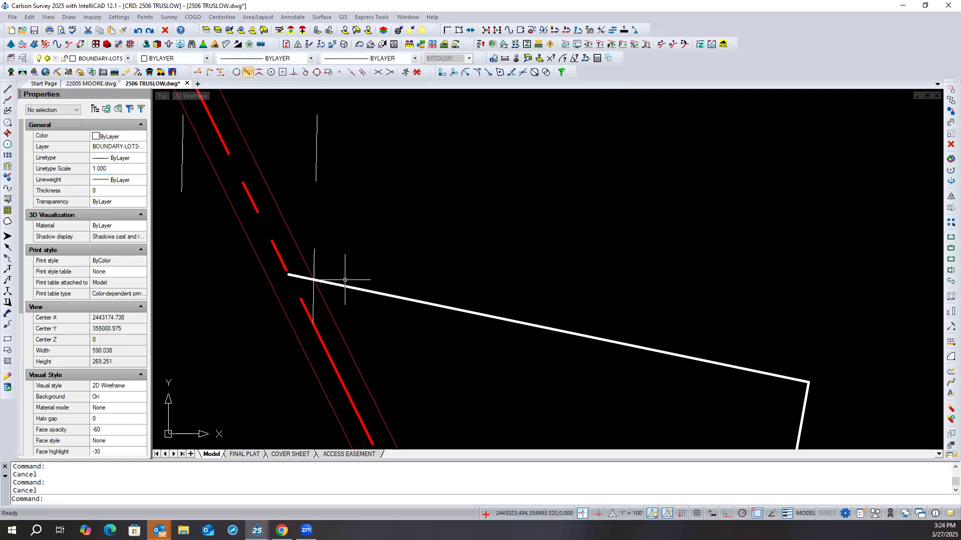
{"action": "type", "text": "rea"}
{"action": "key", "text": "Return"}
{"action": "scroll", "coordinate": [357, 263], "scroll_direction": "down", "scroll_amount": 4}
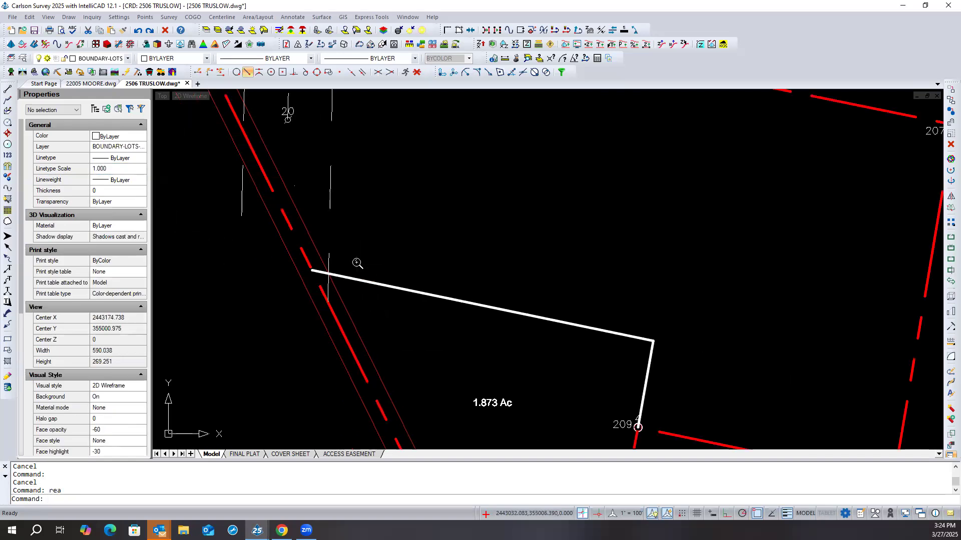
{"action": "scroll", "coordinate": [356, 262], "scroll_direction": "down", "scroll_amount": 2}
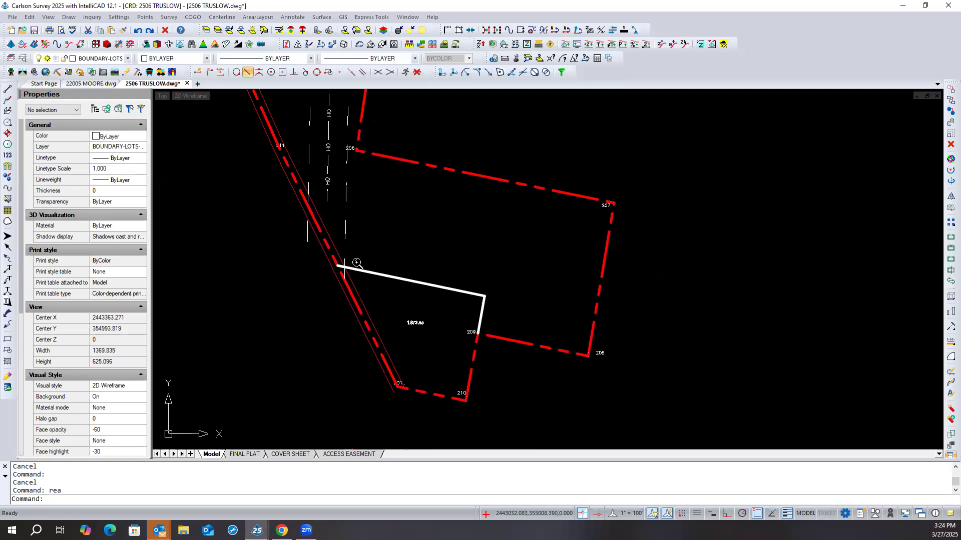
{"action": "scroll", "coordinate": [357, 263], "scroll_direction": "up", "scroll_amount": 5}
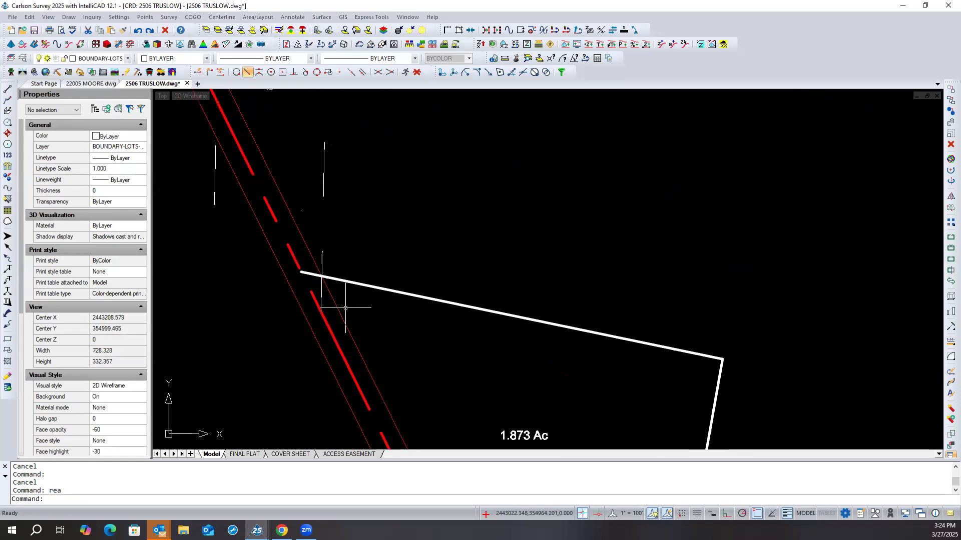
- Set the highway dedication polyline's linetype scale to 100 and deselect it
{"action": "left_click", "coordinate": [301, 212]}
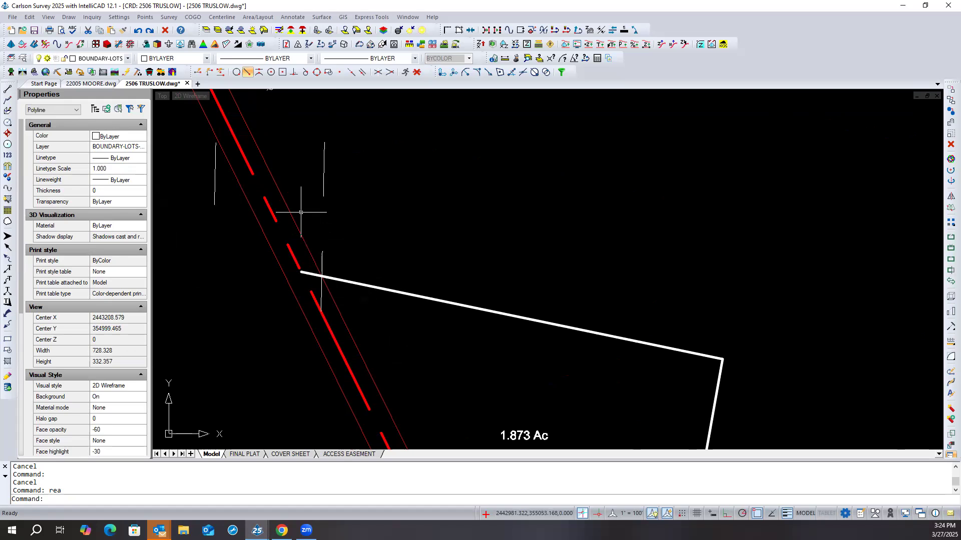
{"action": "left_click", "coordinate": [114, 169]}
{"action": "type", "text": "100"}
{"action": "key", "text": "Return"}
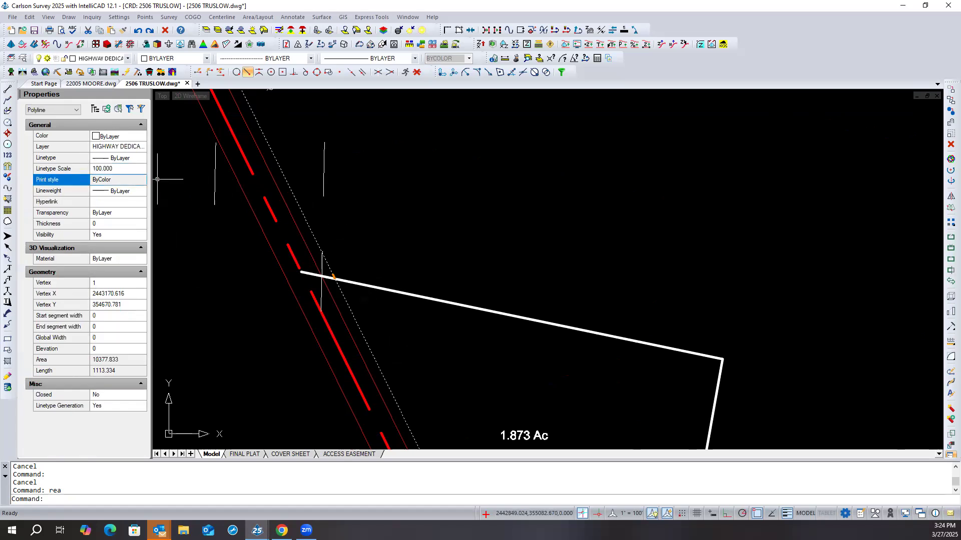
{"action": "key", "text": "Escape"}
{"action": "key", "text": "Escape"}
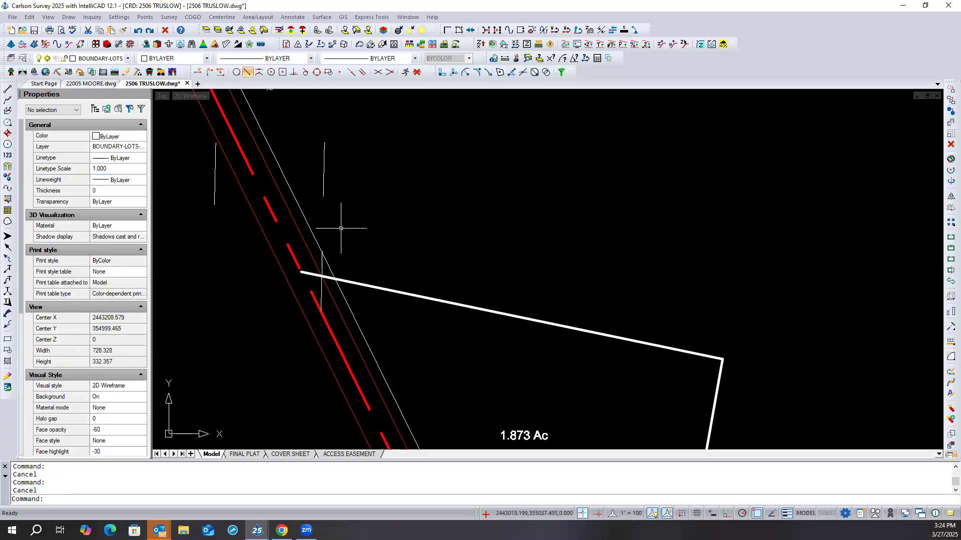
- Try linetype scales of 10, 20 and 50 on the highway dedication polyline
{"action": "left_click", "coordinate": [310, 228]}
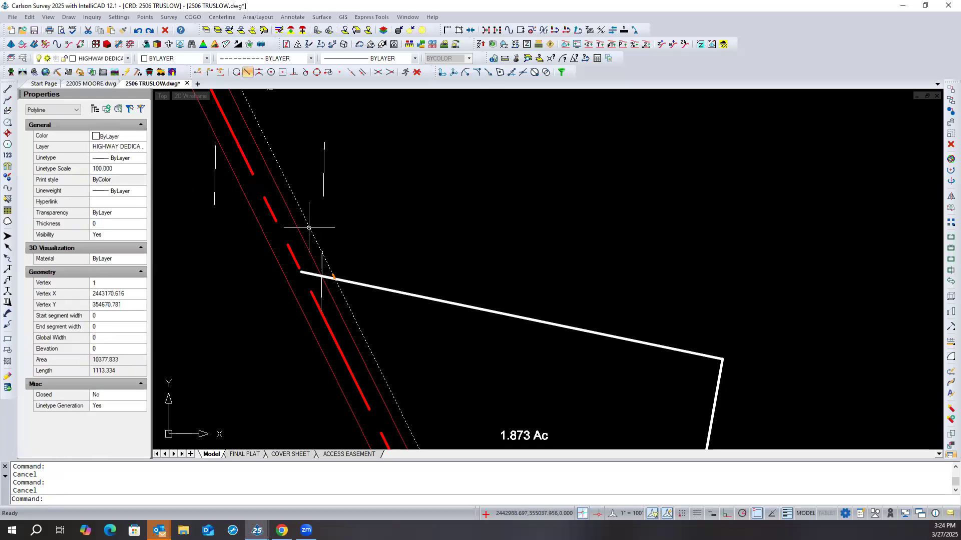
{"action": "left_click", "coordinate": [128, 169]}
{"action": "type", "text": "10"}
{"action": "key", "text": "Return"}
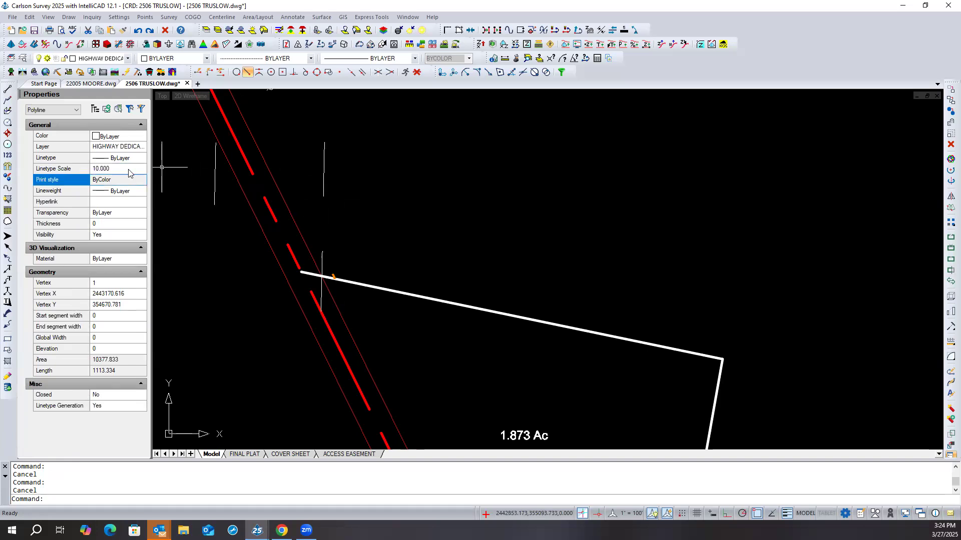
{"action": "left_click", "coordinate": [129, 169]}
{"action": "type", "text": "20"}
{"action": "key", "text": "Return"}
{"action": "left_click", "coordinate": [130, 170]}
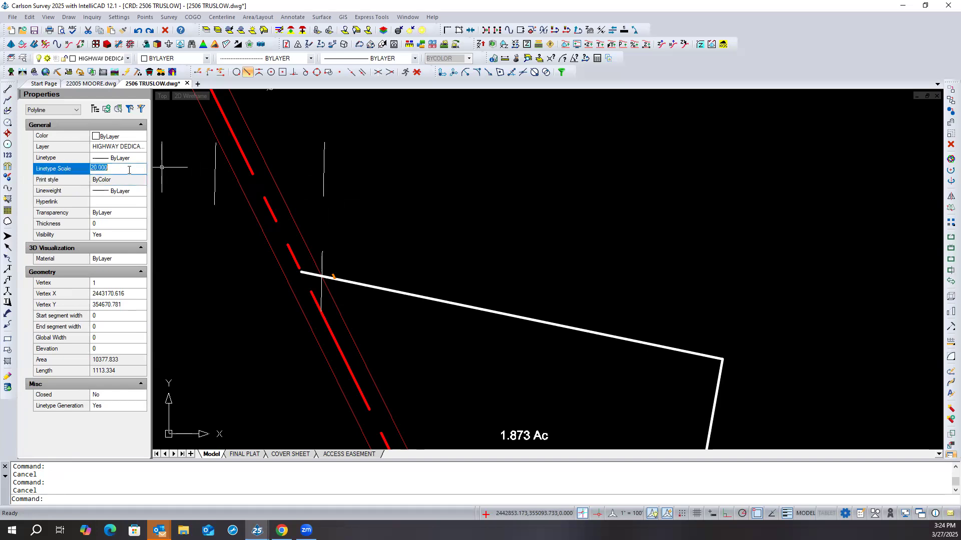
{"action": "type", "text": "50"}
{"action": "key", "text": "Return"}
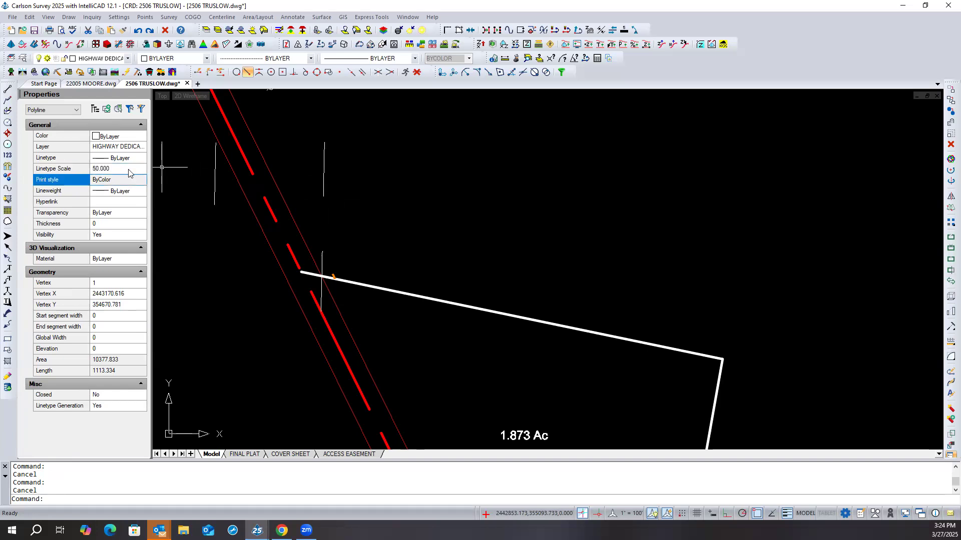
- Set the highway dedication polyline's linetype scale to 25, check its full length and deselect it
{"action": "left_click", "coordinate": [130, 170]}
{"action": "type", "text": "25"}
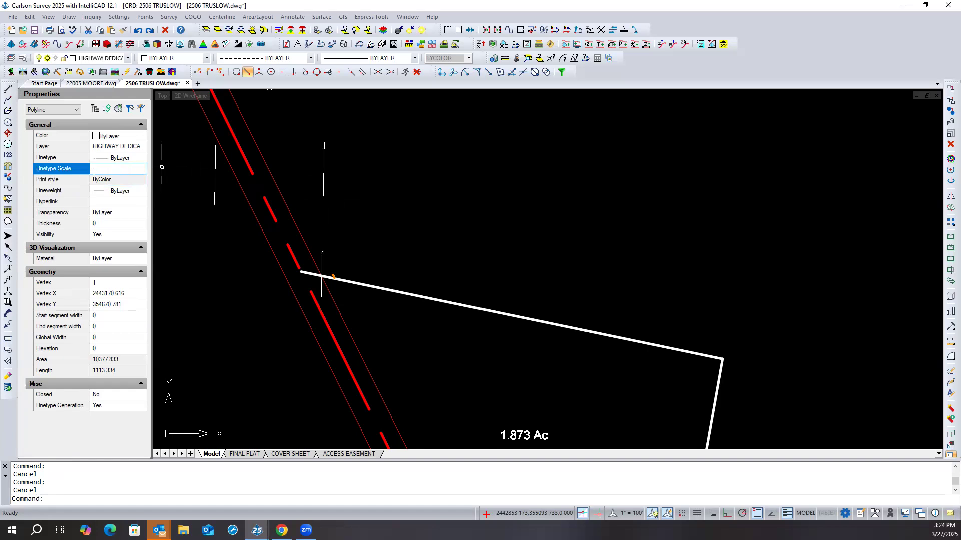
{"action": "key", "text": "Return"}
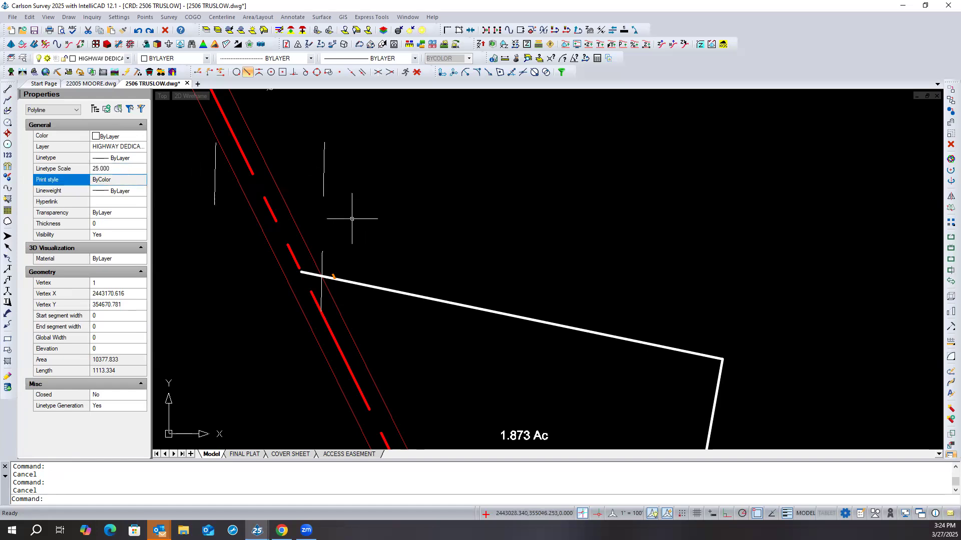
{"action": "scroll", "coordinate": [352, 216], "scroll_direction": "down", "scroll_amount": 4}
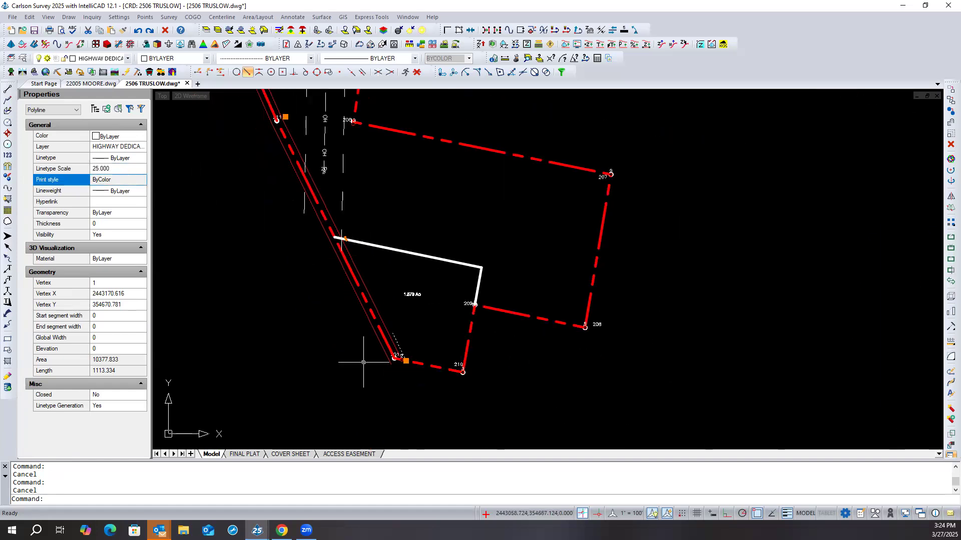
{"action": "key", "text": "Escape"}
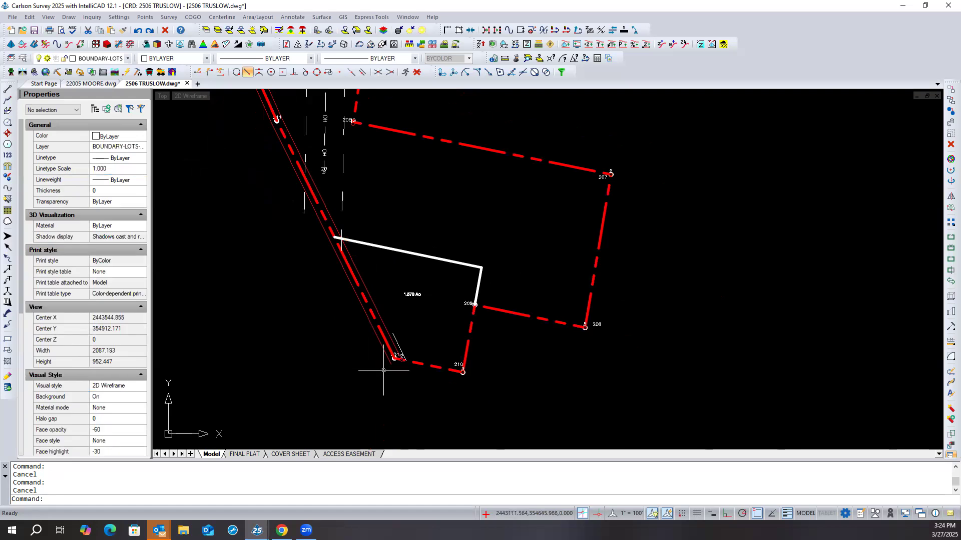
- Set linetype generation to No for the highway dedication polyline and deselect it
{"action": "left_click", "coordinate": [398, 345]}
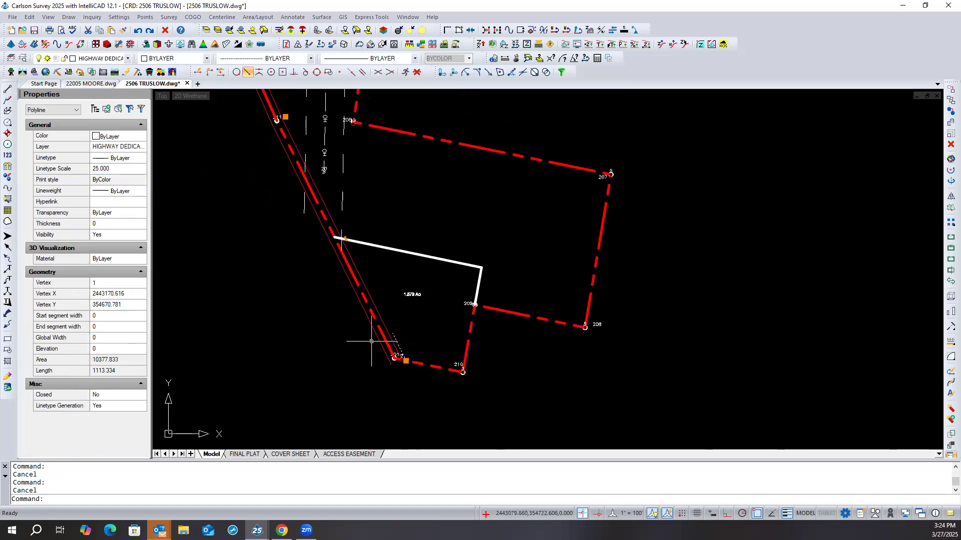
{"action": "scroll", "coordinate": [340, 350], "scroll_direction": "down", "scroll_amount": 3}
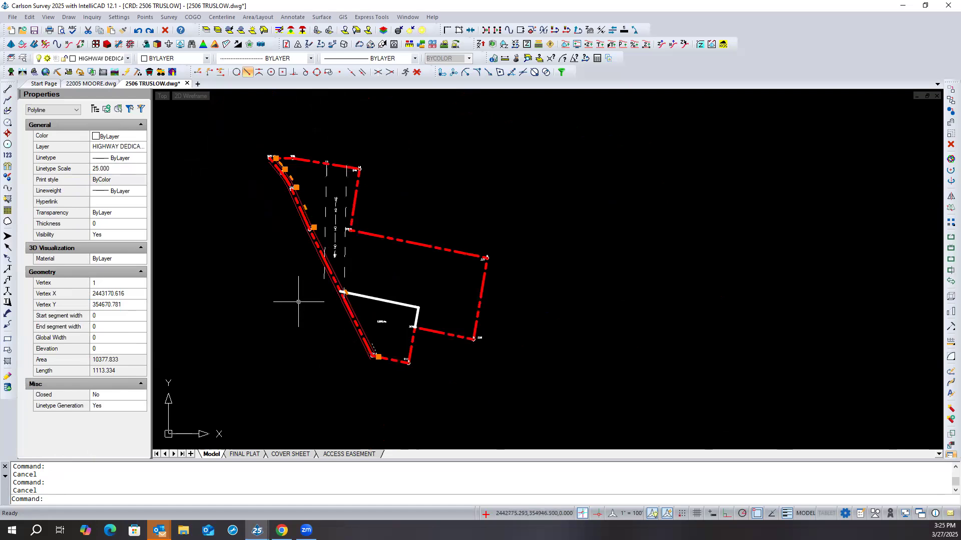
{"action": "left_click", "coordinate": [110, 410]}
{"action": "left_click", "coordinate": [111, 409]}
{"action": "left_click", "coordinate": [108, 424]}
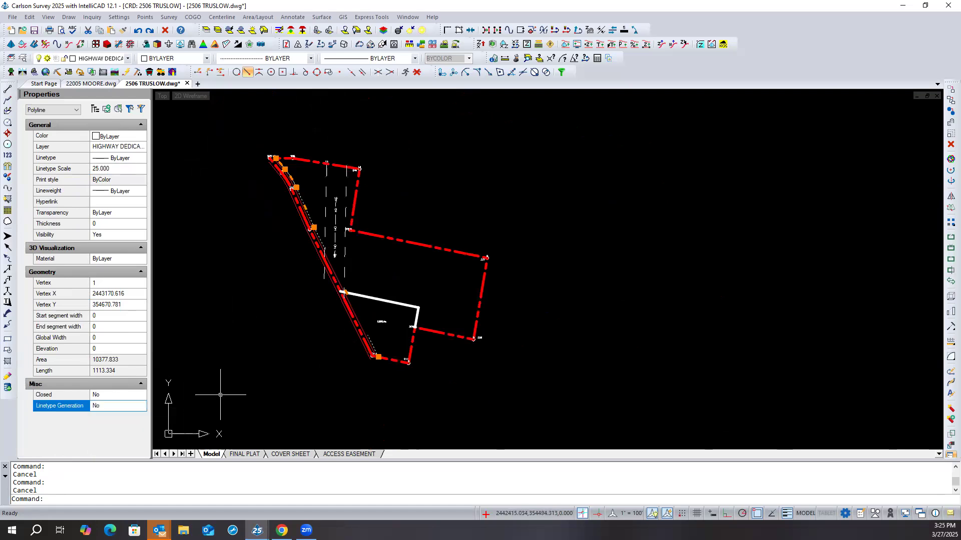
{"action": "key", "text": "Escape"}
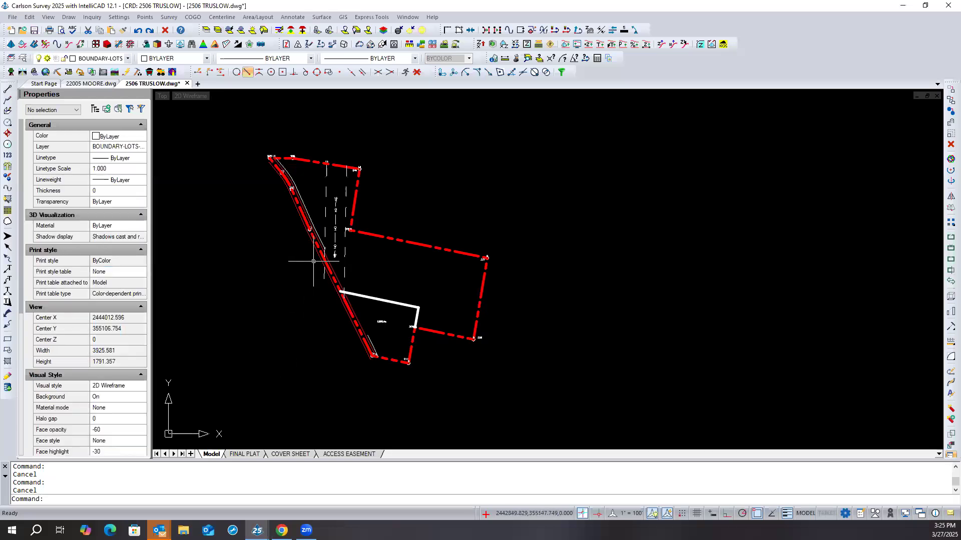
- Switch the highway dedication polyline's linetype generation back to Yes and deselect it
{"action": "scroll", "coordinate": [313, 261], "scroll_direction": "up", "scroll_amount": 3}
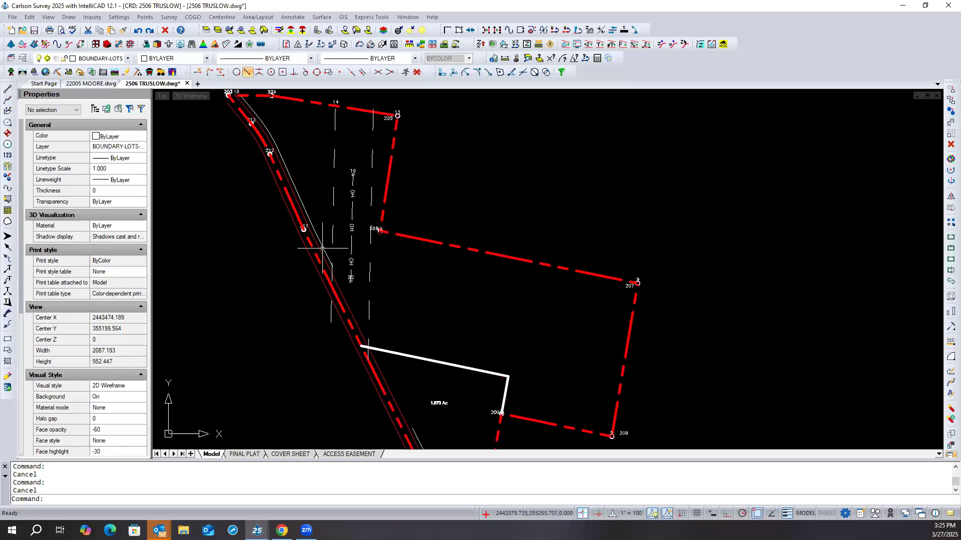
{"action": "left_click", "coordinate": [322, 248]}
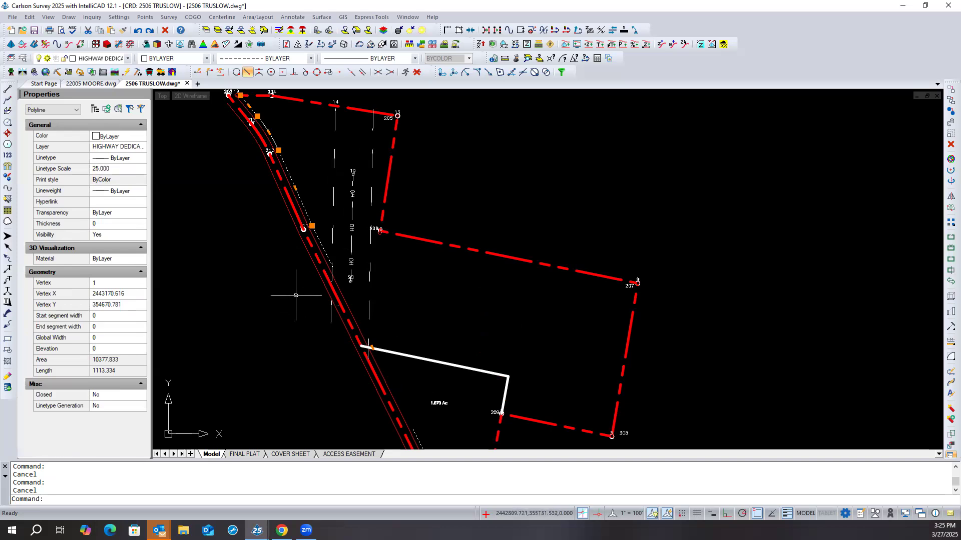
{"action": "scroll", "coordinate": [293, 277], "scroll_direction": "down", "scroll_amount": 1}
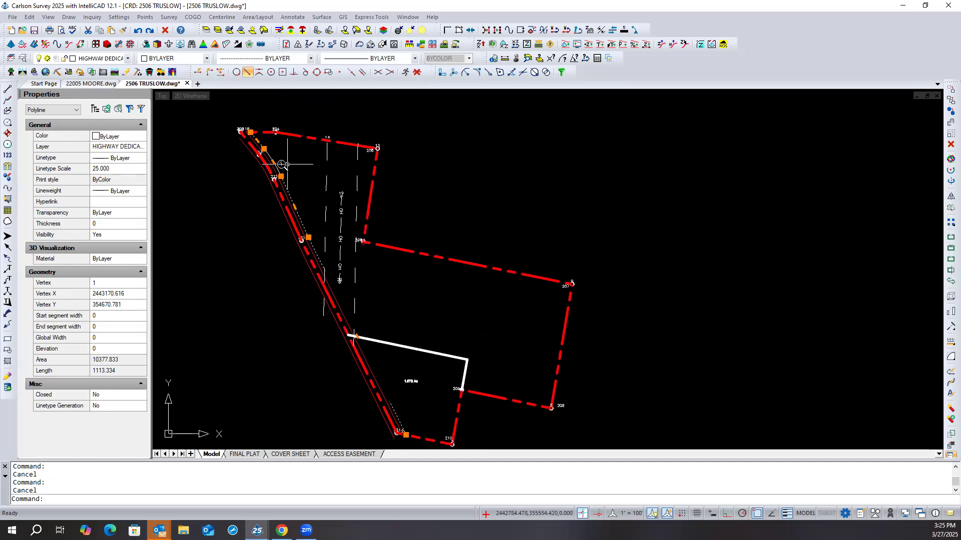
{"action": "scroll", "coordinate": [285, 165], "scroll_direction": "up", "scroll_amount": 3}
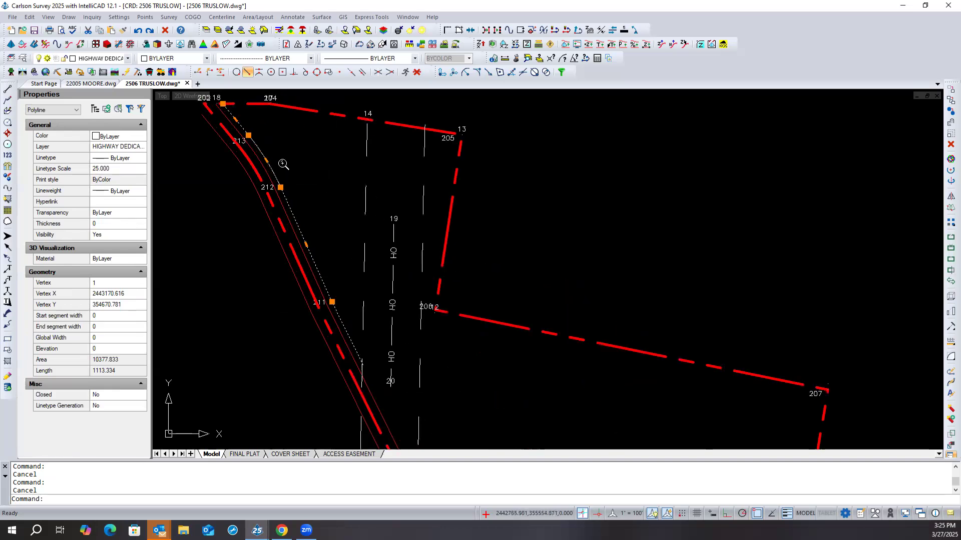
{"action": "left_click", "coordinate": [111, 407]}
{"action": "left_click", "coordinate": [131, 408]}
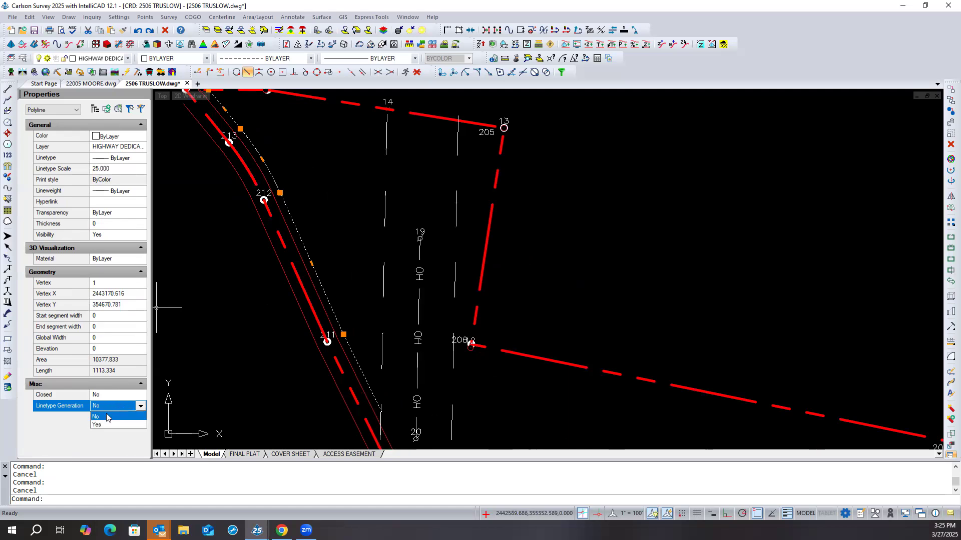
{"action": "left_click", "coordinate": [100, 425]}
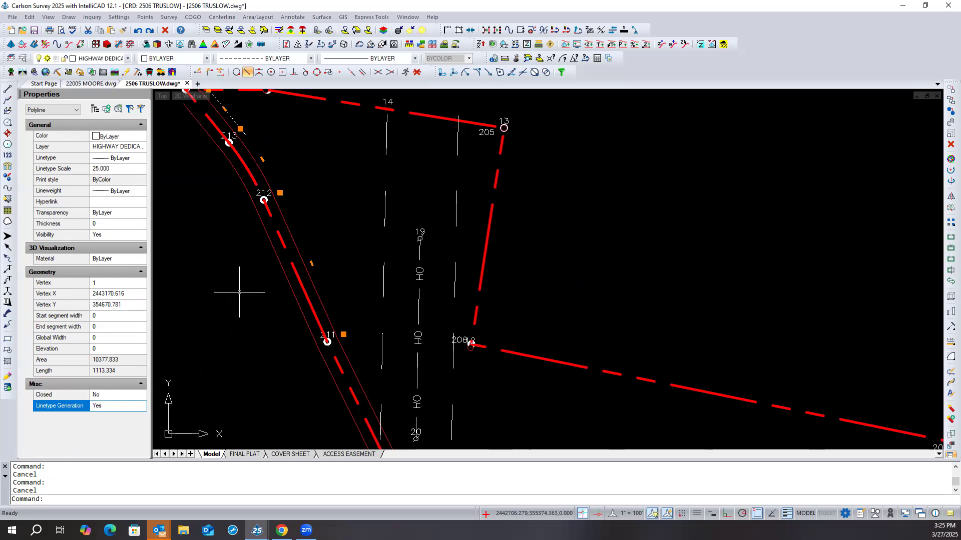
{"action": "key", "text": "Escape"}
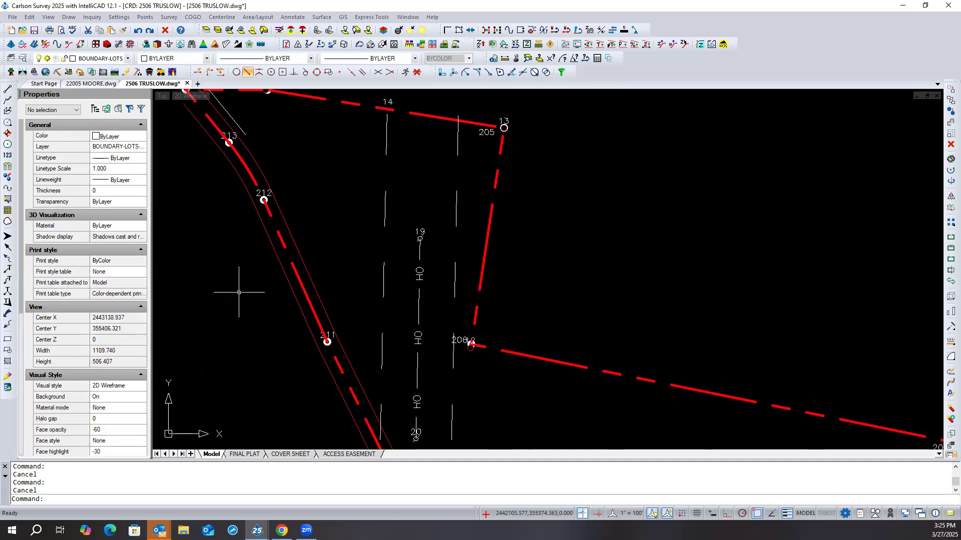
- Override the highway dedication polyline's ByLayer linetype with DOTS
{"action": "left_click", "coordinate": [228, 117]}
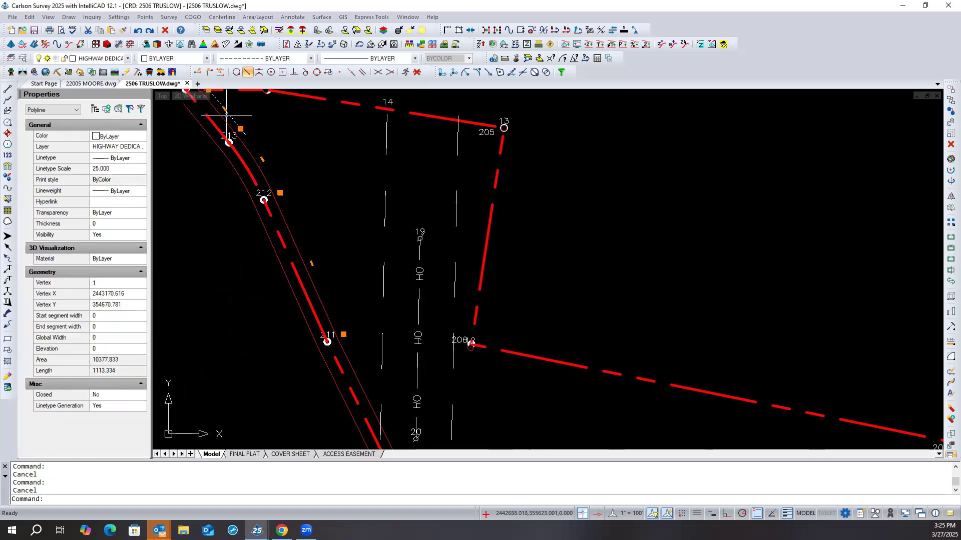
{"action": "left_click", "coordinate": [137, 148]}
{"action": "left_click", "coordinate": [137, 160]}
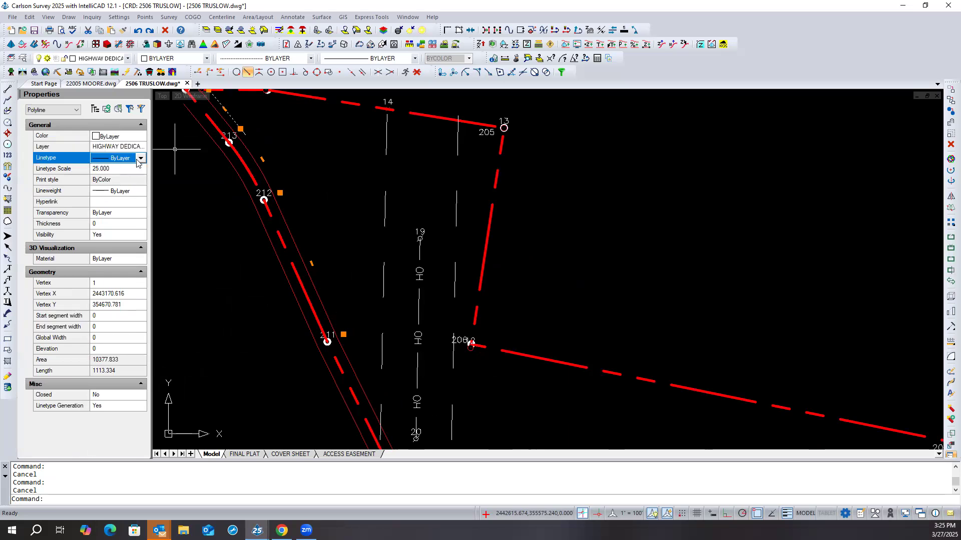
{"action": "left_click", "coordinate": [141, 159]}
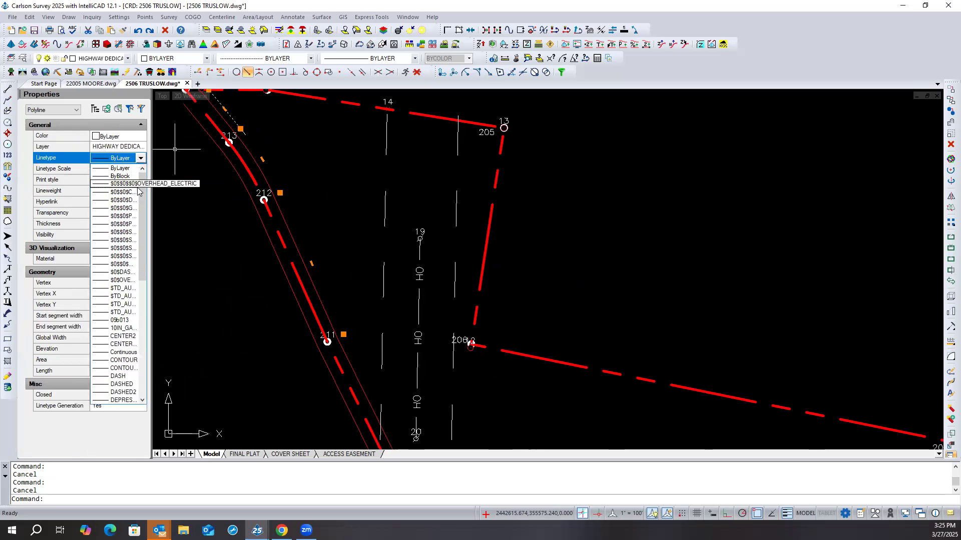
{"action": "left_click_drag", "start_coordinate": [143, 200], "coordinate": [143, 242]}
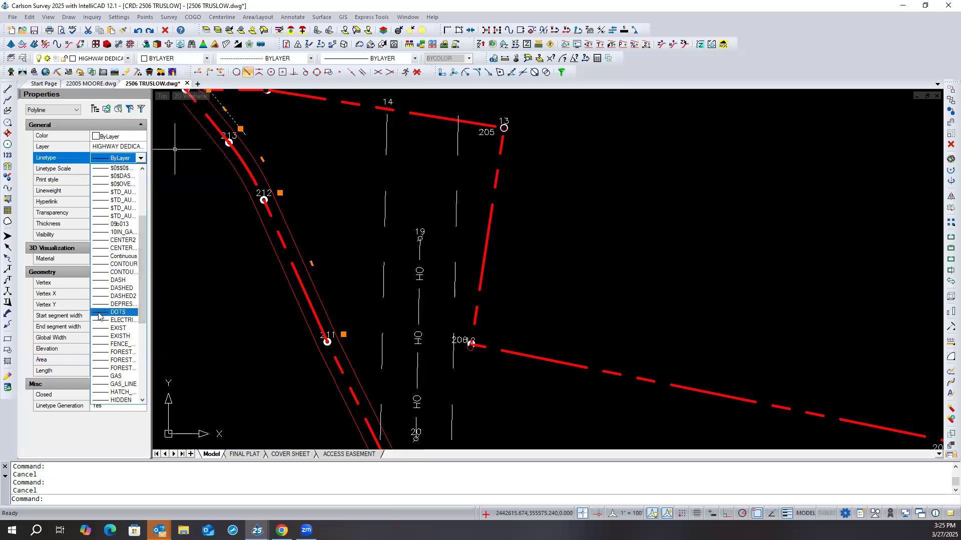
{"action": "left_click", "coordinate": [118, 312]}
- Set the highway dedication polyline's linetype to GAS, deselect it and check the line up close
{"action": "left_click", "coordinate": [140, 158]}
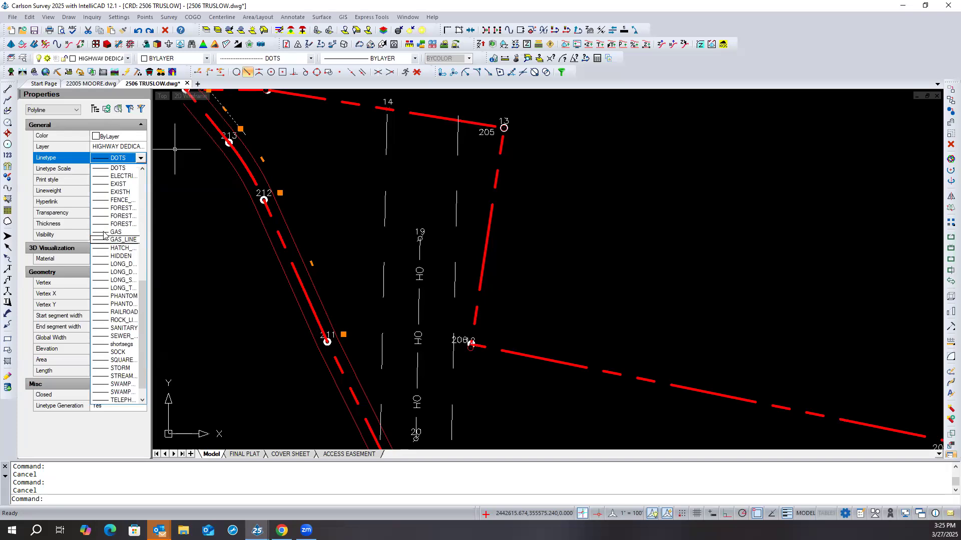
{"action": "left_click", "coordinate": [108, 232]}
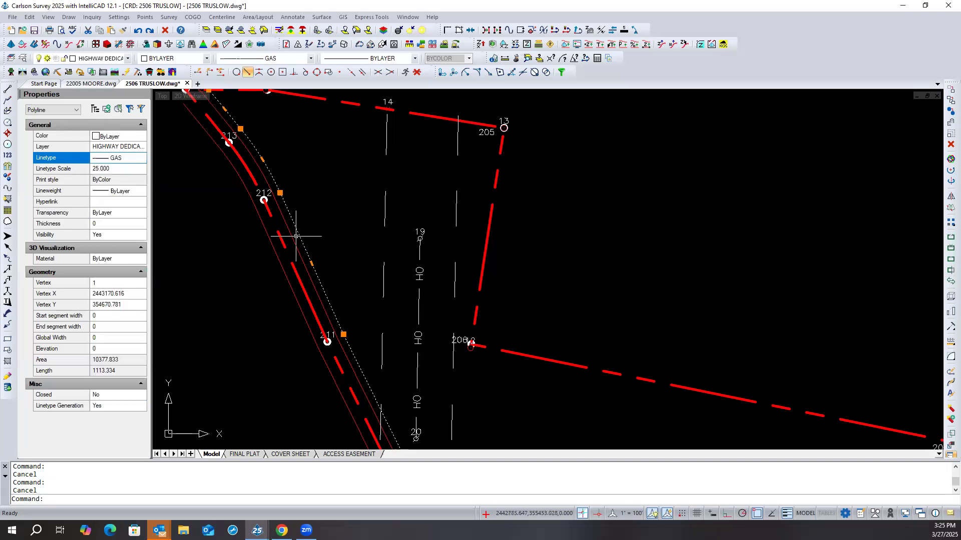
{"action": "key", "text": "Escape"}
{"action": "scroll", "coordinate": [298, 235], "scroll_direction": "up", "scroll_amount": 6}
{"action": "scroll", "coordinate": [297, 234], "scroll_direction": "up", "scroll_amount": 8}
{"action": "scroll", "coordinate": [297, 234], "scroll_direction": "up", "scroll_amount": 3}
{"action": "scroll", "coordinate": [281, 239], "scroll_direction": "up", "scroll_amount": 5}
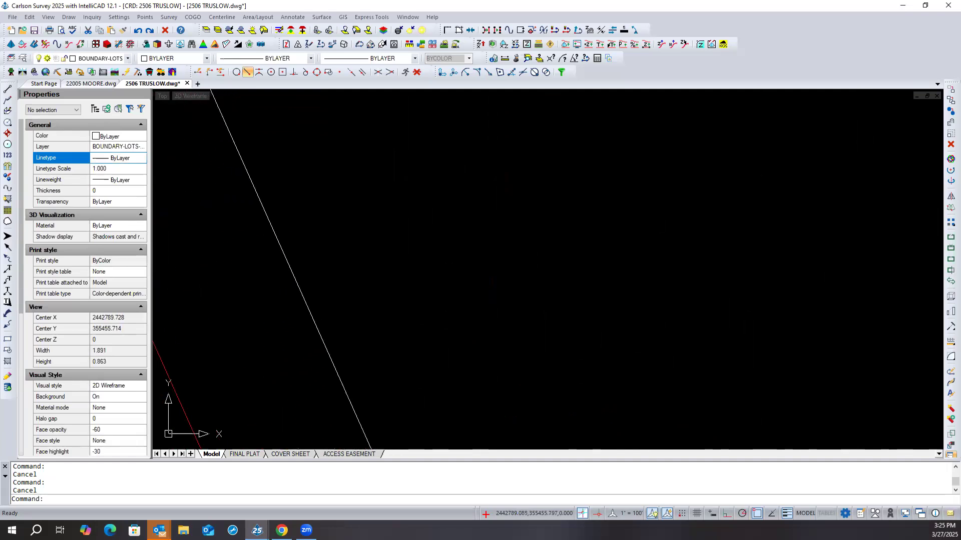
- Set the highway dedication polyline's linetype to LONG_DASH and deselect it
{"action": "left_click", "coordinate": [279, 240]}
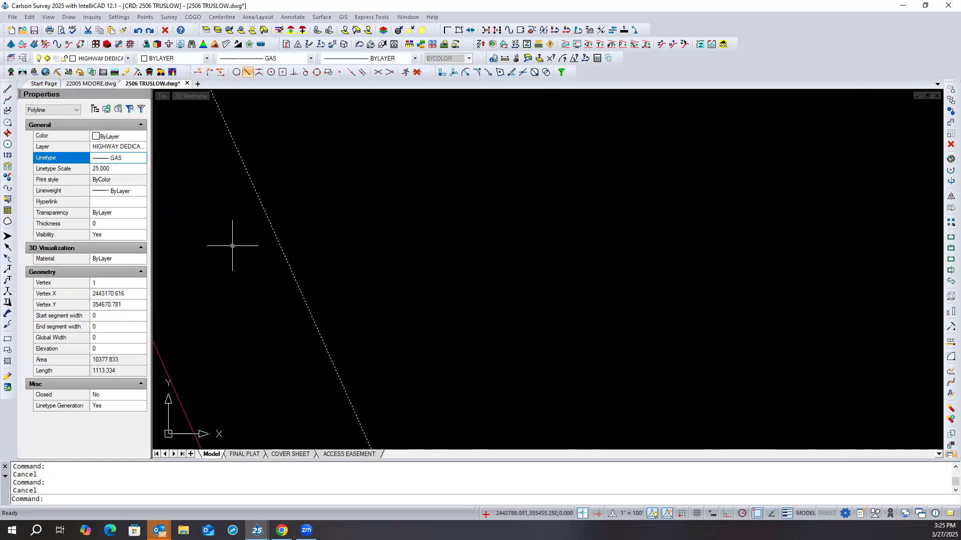
{"action": "left_click", "coordinate": [140, 159]}
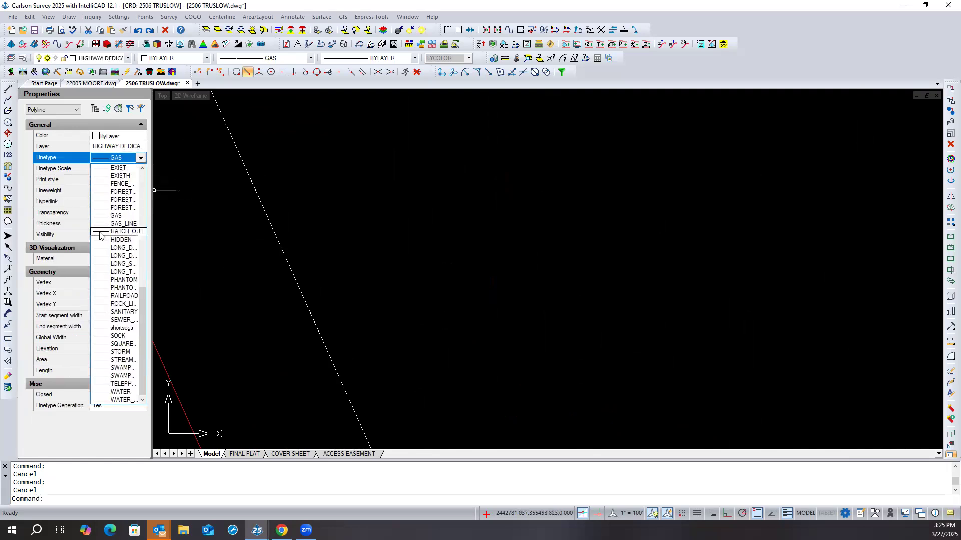
{"action": "left_click", "coordinate": [100, 248]}
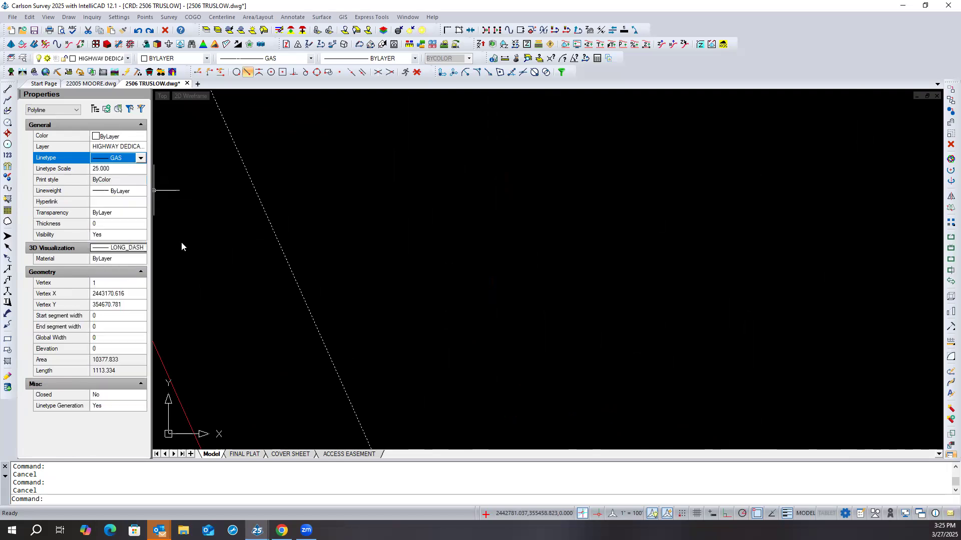
{"action": "scroll", "coordinate": [283, 224], "scroll_direction": "up", "scroll_amount": 3}
{"action": "scroll", "coordinate": [284, 224], "scroll_direction": "down", "scroll_amount": 3}
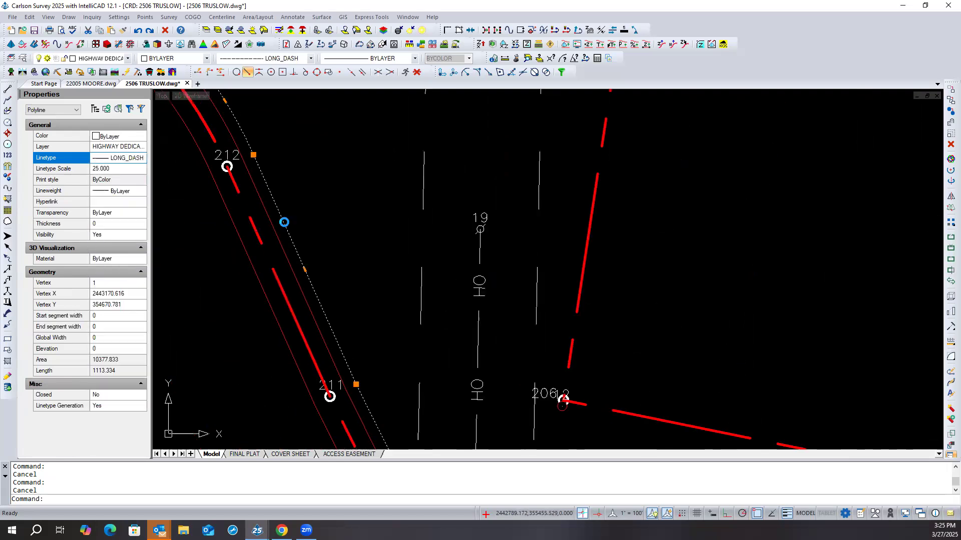
{"action": "key", "text": "Escape"}
{"action": "type", "text": "reas"}
{"action": "key", "text": "Return"}
- Set the highway dedication polyline's linetype scale to 1 and deselect it
{"action": "left_click", "coordinate": [286, 226]}
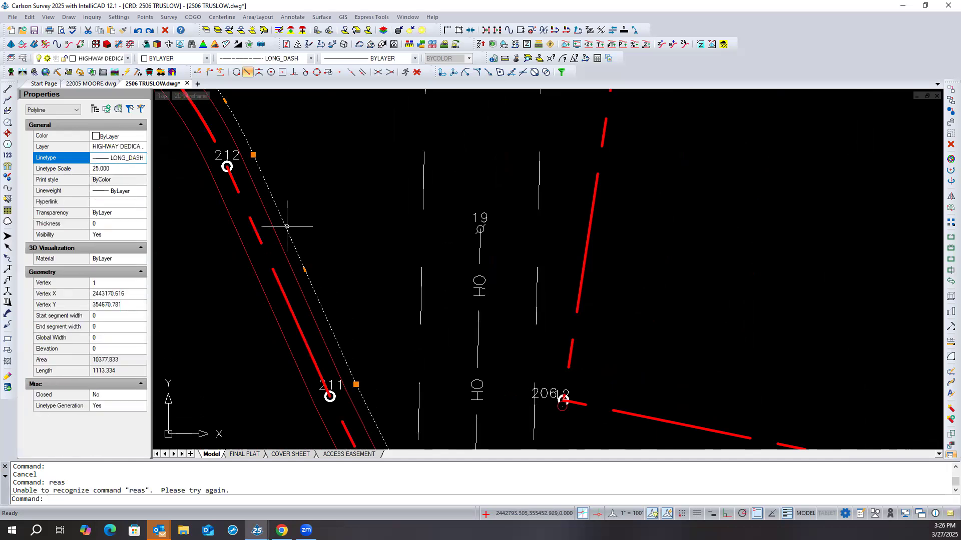
{"action": "scroll", "coordinate": [314, 210], "scroll_direction": "down", "scroll_amount": 3}
{"action": "scroll", "coordinate": [314, 210], "scroll_direction": "down", "scroll_amount": 1}
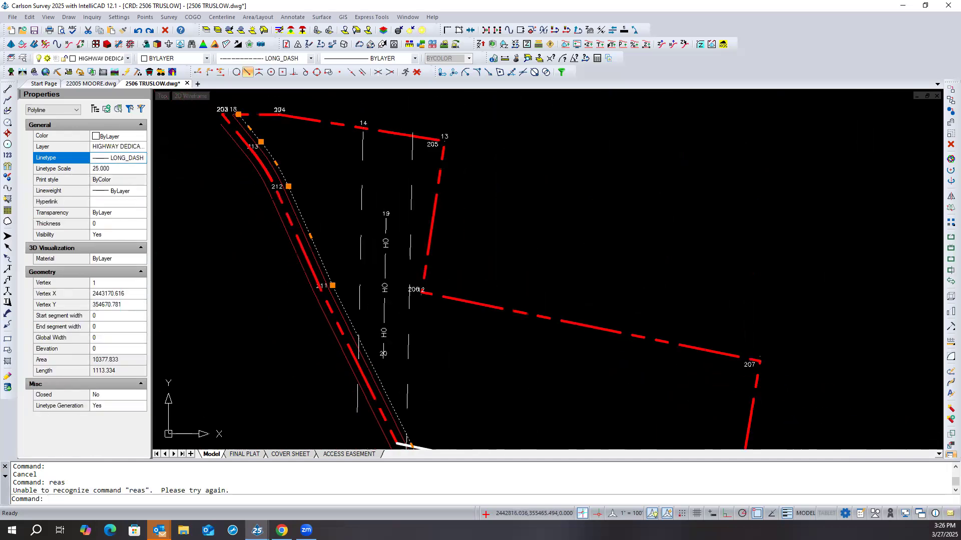
{"action": "left_click", "coordinate": [135, 168]}
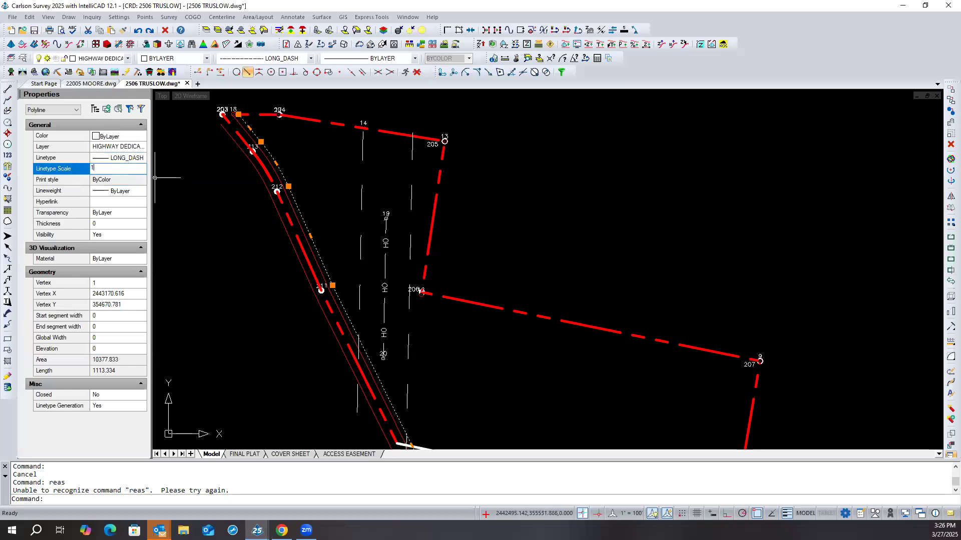
{"action": "type", "text": "1"}
{"action": "key", "text": "Return"}
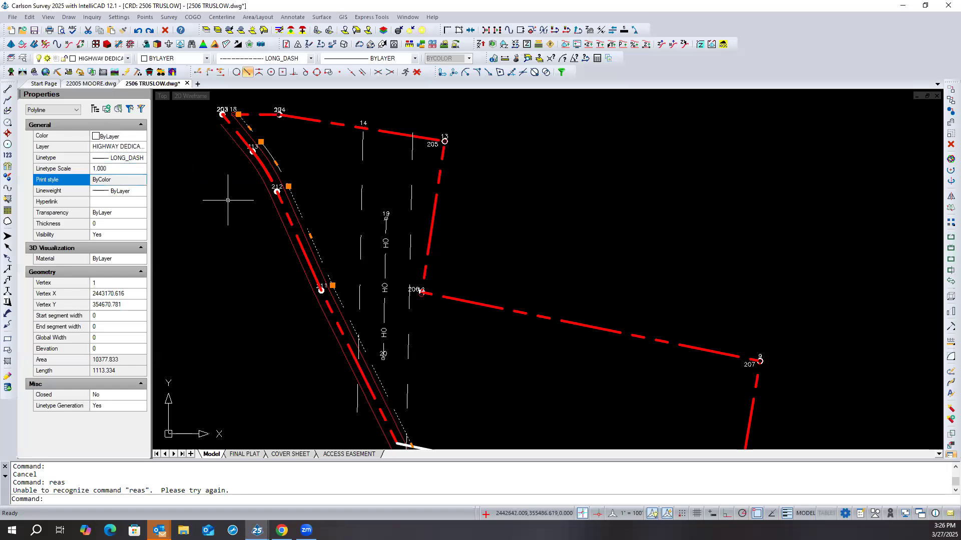
{"action": "key", "text": "Escape"}
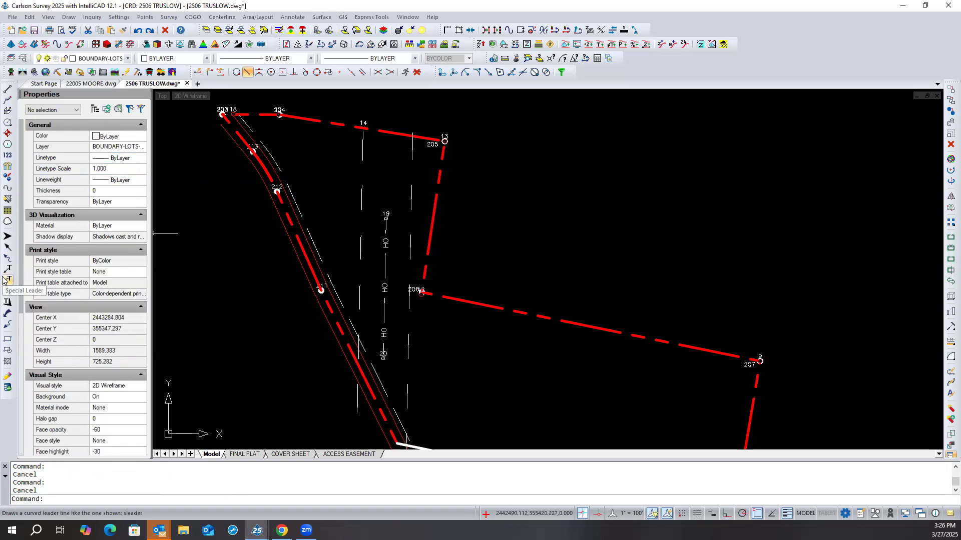
- Select the highway dedication polyline beside the red boundary line and set its linetype to DOTS
{"action": "left_click", "coordinate": [303, 210]}
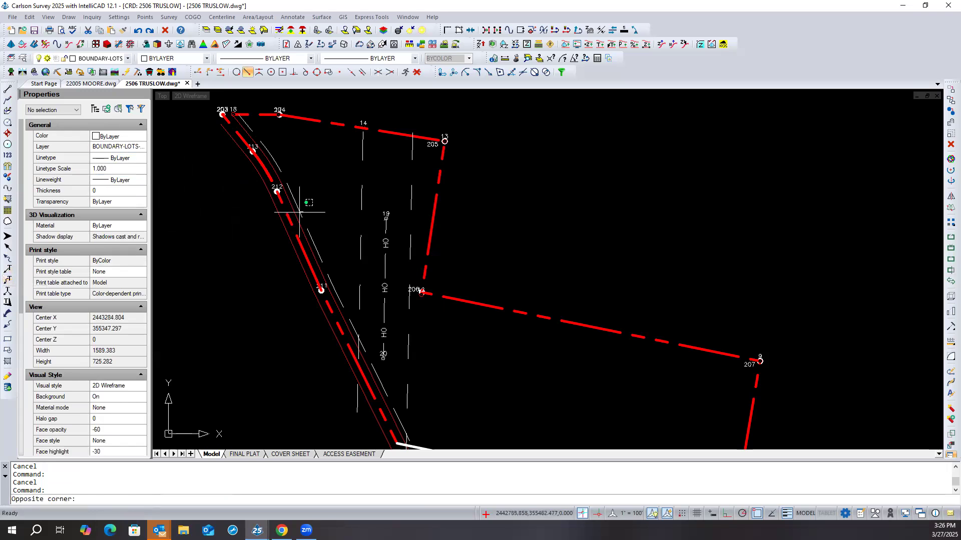
{"action": "left_click", "coordinate": [299, 211]}
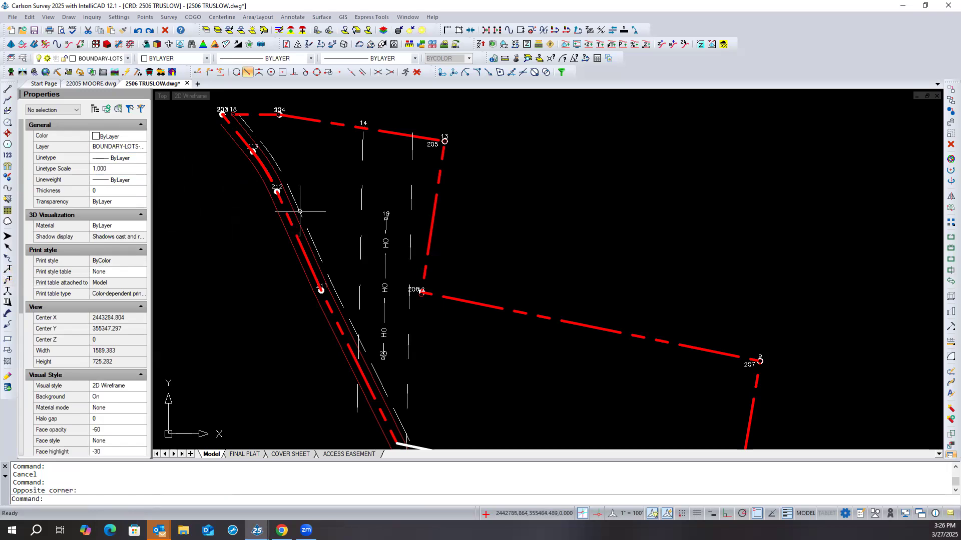
{"action": "left_click", "coordinate": [300, 211]}
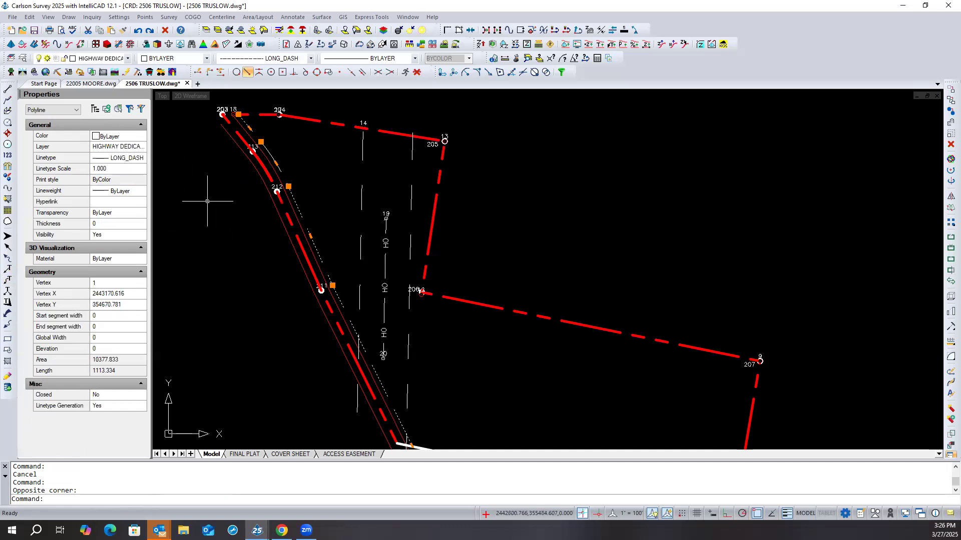
{"action": "scroll", "coordinate": [228, 184], "scroll_direction": "down", "scroll_amount": 3}
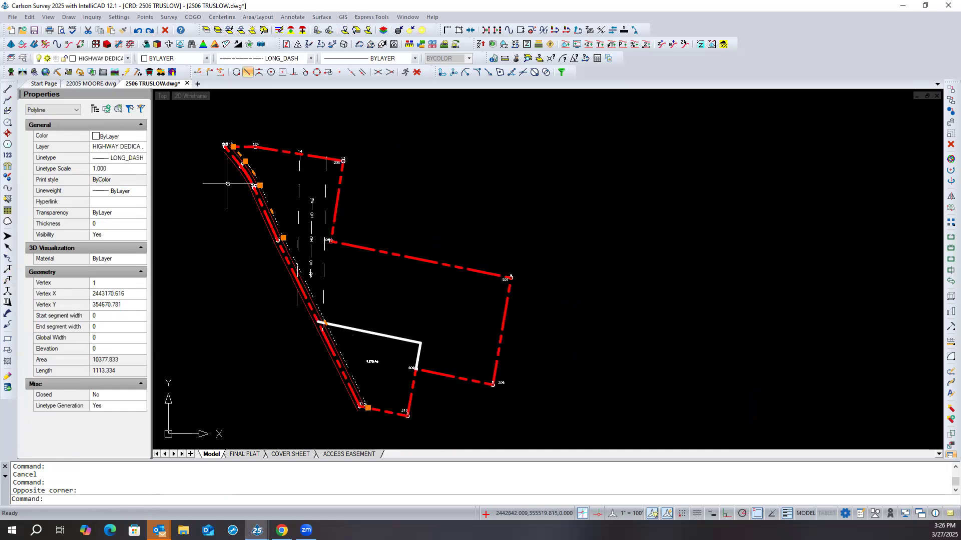
{"action": "scroll", "coordinate": [248, 235], "scroll_direction": "up", "scroll_amount": 1}
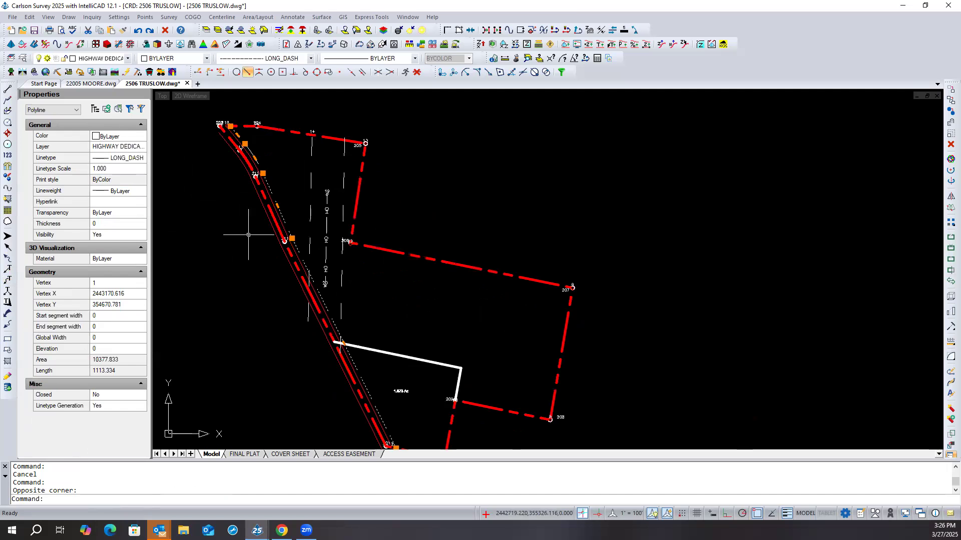
{"action": "left_click", "coordinate": [128, 159]}
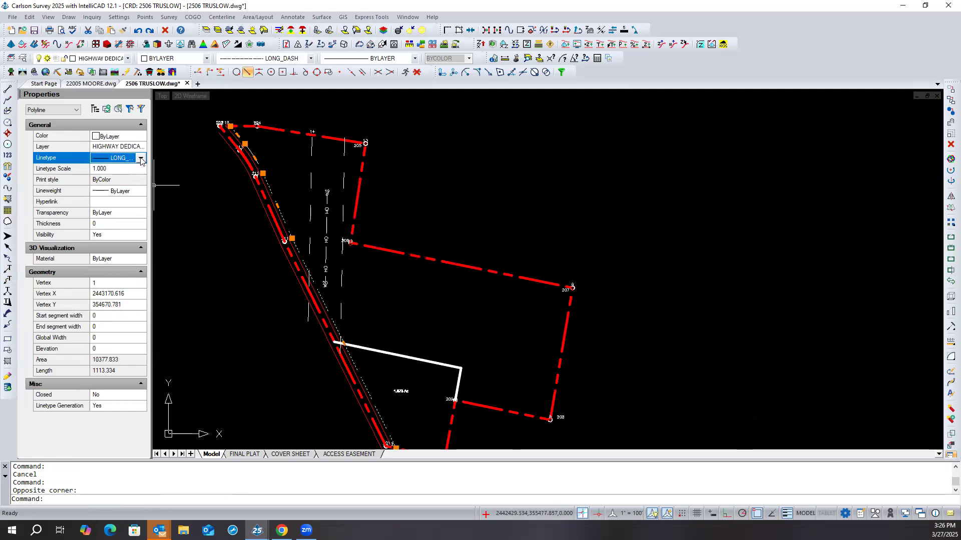
{"action": "left_click", "coordinate": [141, 159]}
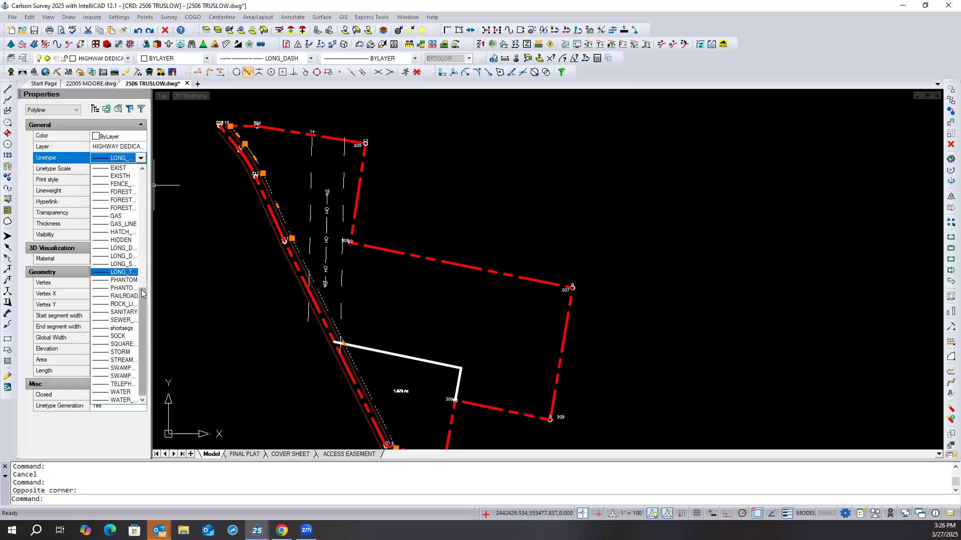
{"action": "scroll", "coordinate": [142, 291], "scroll_direction": "up", "scroll_amount": 3}
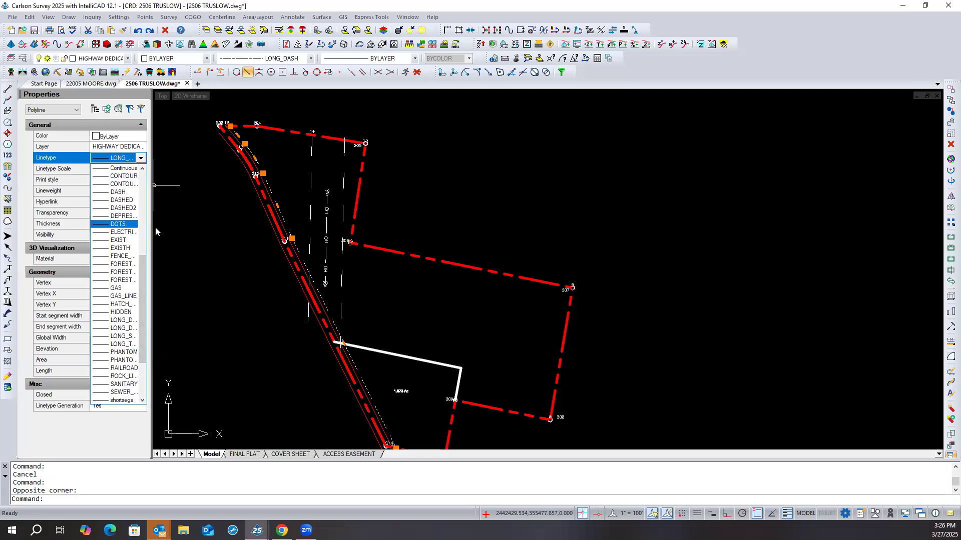
{"action": "left_click", "coordinate": [118, 224]}
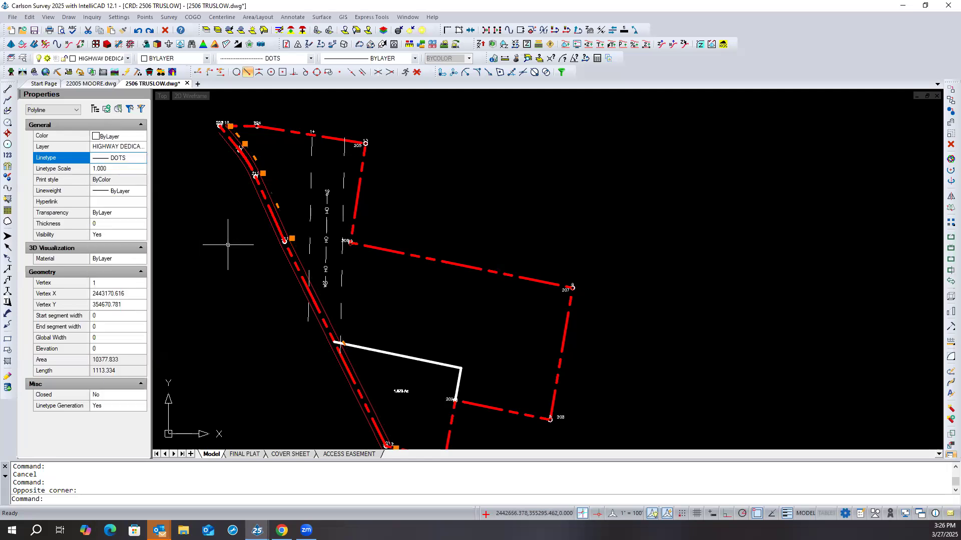
- Set the highway dedication polyline's lineweight to 0.50 mm, deselect it and check the dots closer up
{"action": "left_click", "coordinate": [127, 195]}
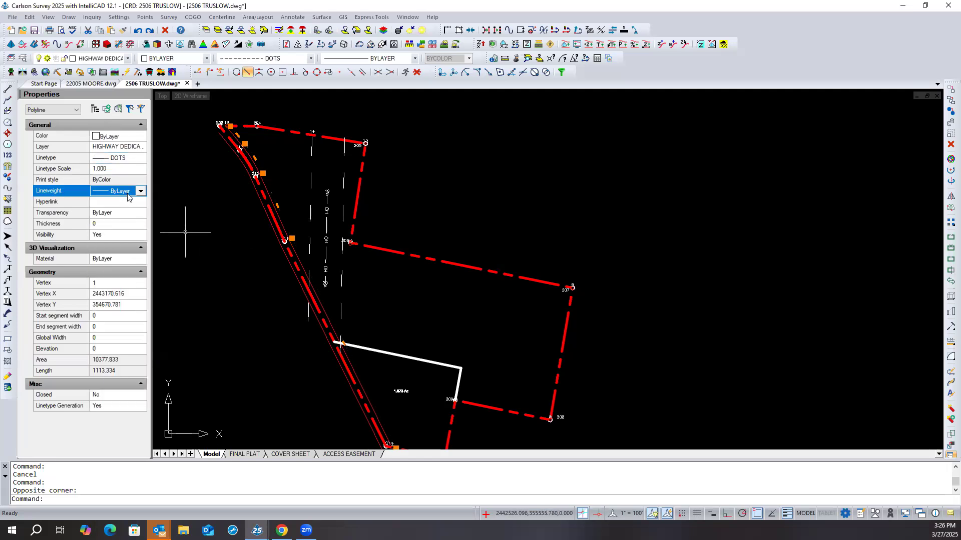
{"action": "left_click", "coordinate": [141, 192]}
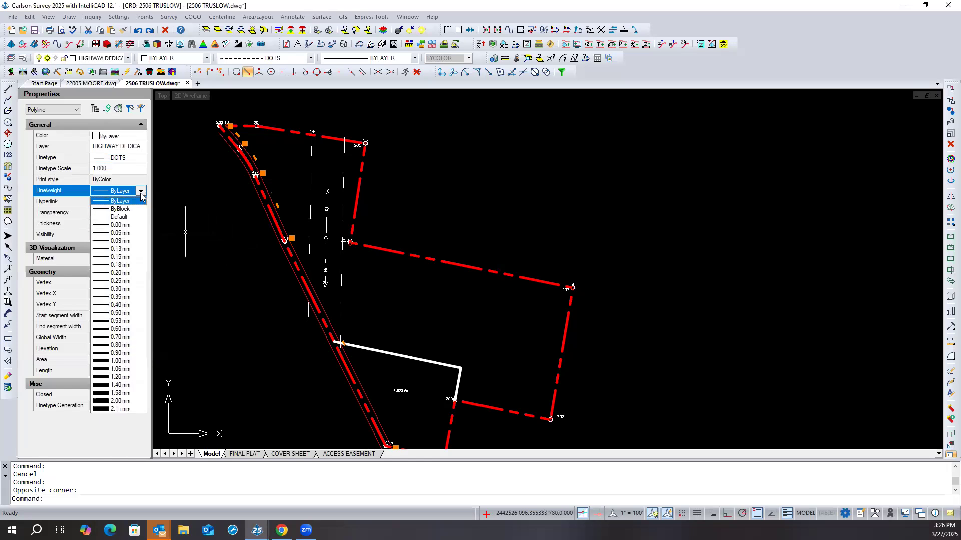
{"action": "left_click", "coordinate": [102, 313]}
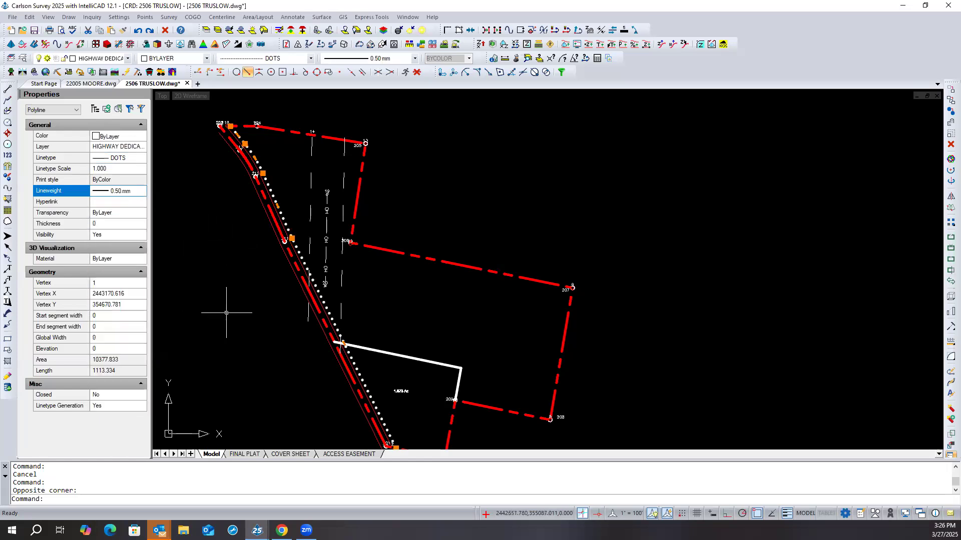
{"action": "key", "text": "Escape"}
{"action": "scroll", "coordinate": [301, 255], "scroll_direction": "up", "scroll_amount": 5}
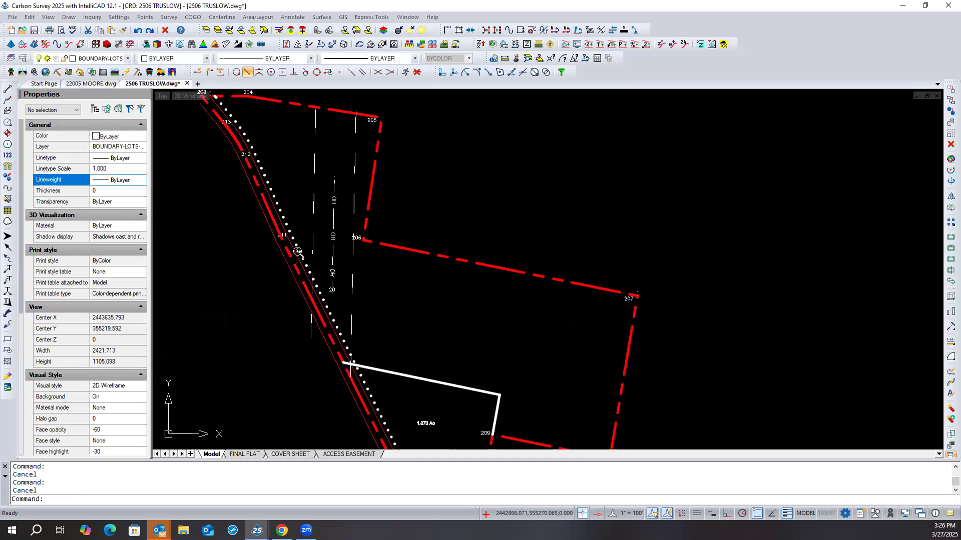
- Set the dotted highway dedication polyline's linetype scale to 25 and deselect it
{"action": "left_click", "coordinate": [301, 256]}
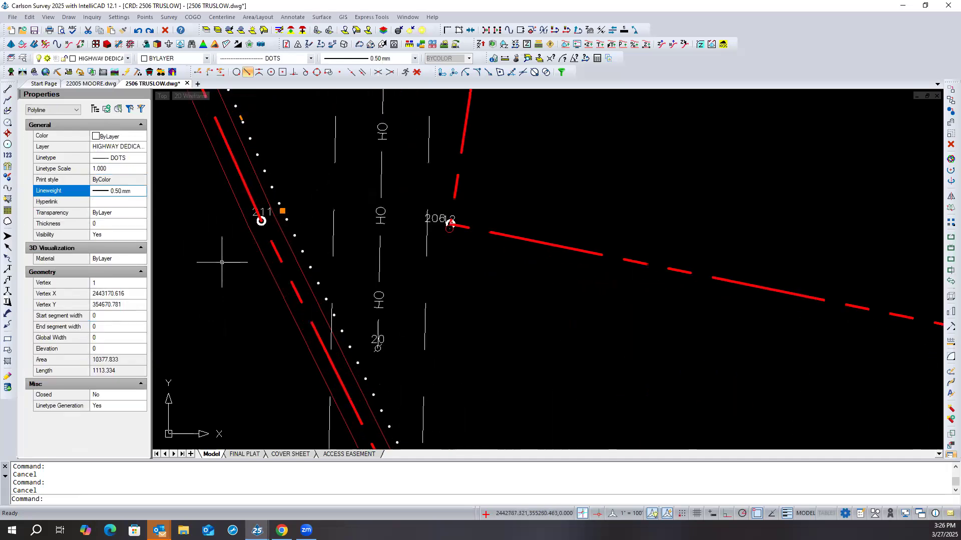
{"action": "left_click", "coordinate": [117, 168]}
{"action": "scroll", "coordinate": [236, 256], "scroll_direction": "down", "scroll_amount": 2}
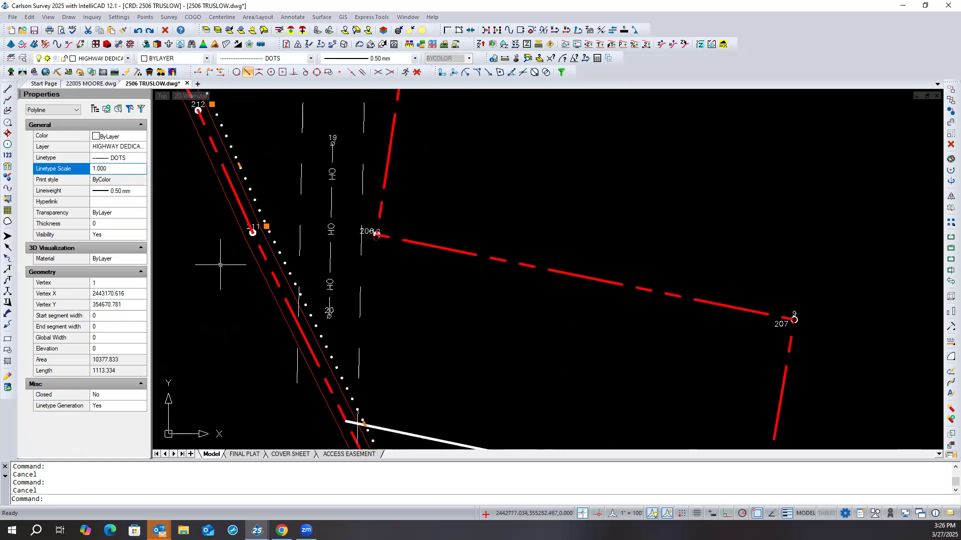
{"action": "type", "text": "25"}
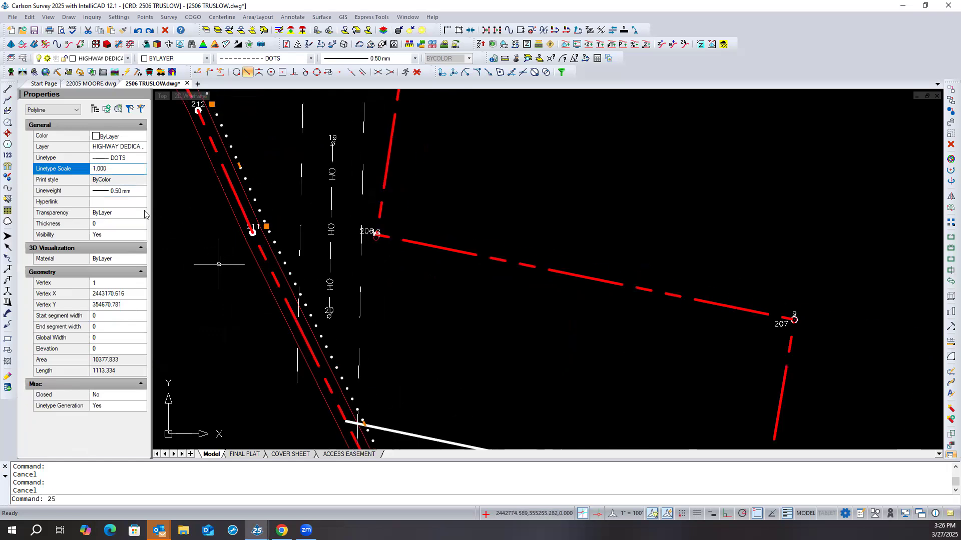
{"action": "left_click", "coordinate": [110, 169]}
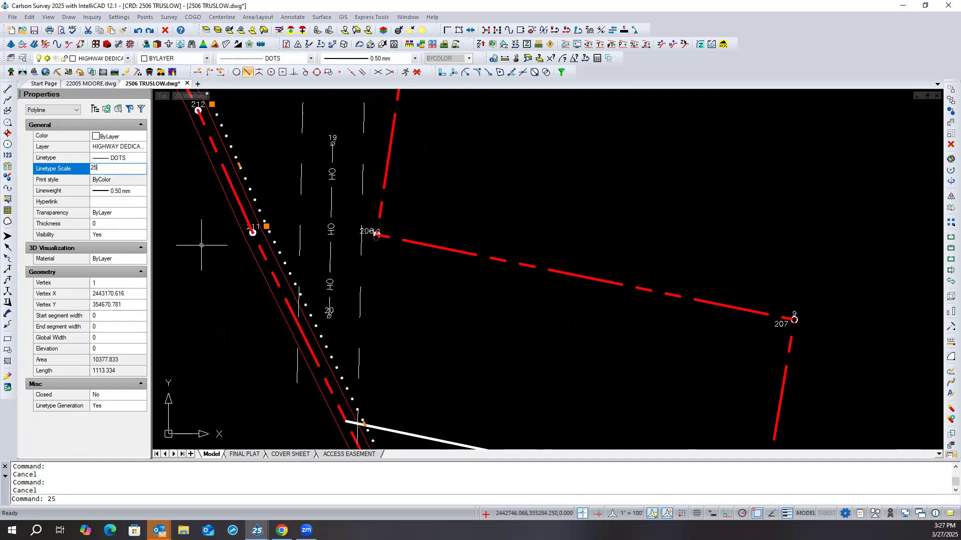
{"action": "type", "text": "25"}
{"action": "key", "text": "Return"}
{"action": "scroll", "coordinate": [220, 255], "scroll_direction": "down", "scroll_amount": 4}
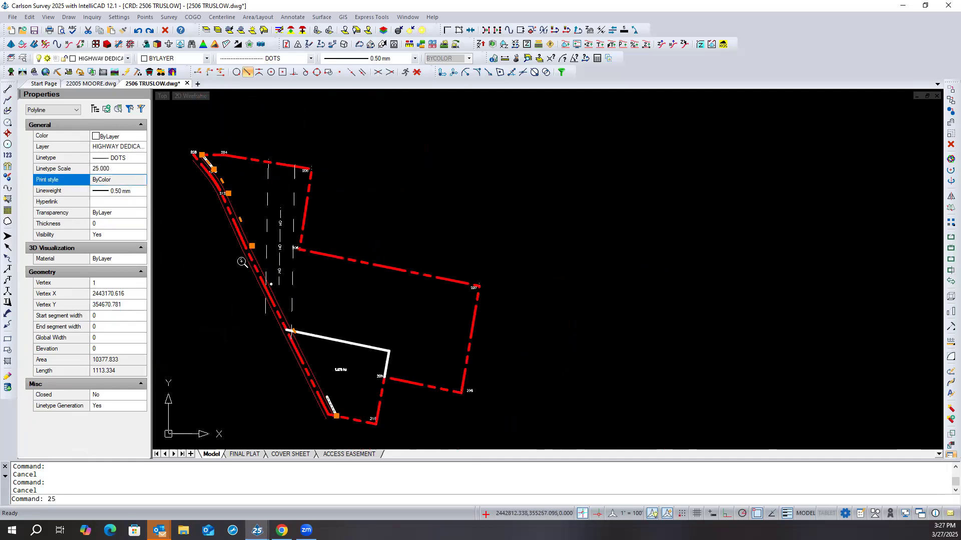
{"action": "key", "text": "Escape"}
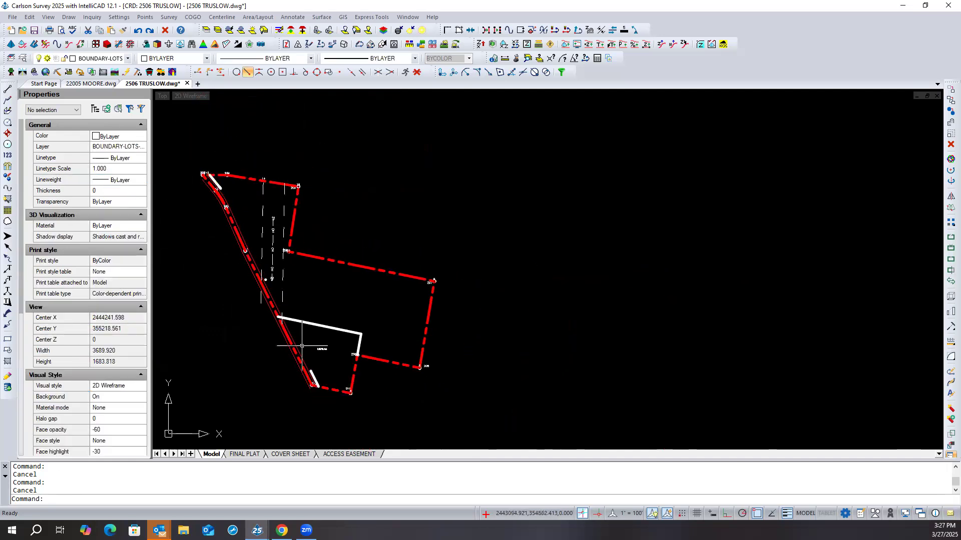
- Select the highway dedication polyline, check its Linetype Generation setting and deselect it
{"action": "scroll", "coordinate": [272, 290], "scroll_direction": "up", "scroll_amount": 3}
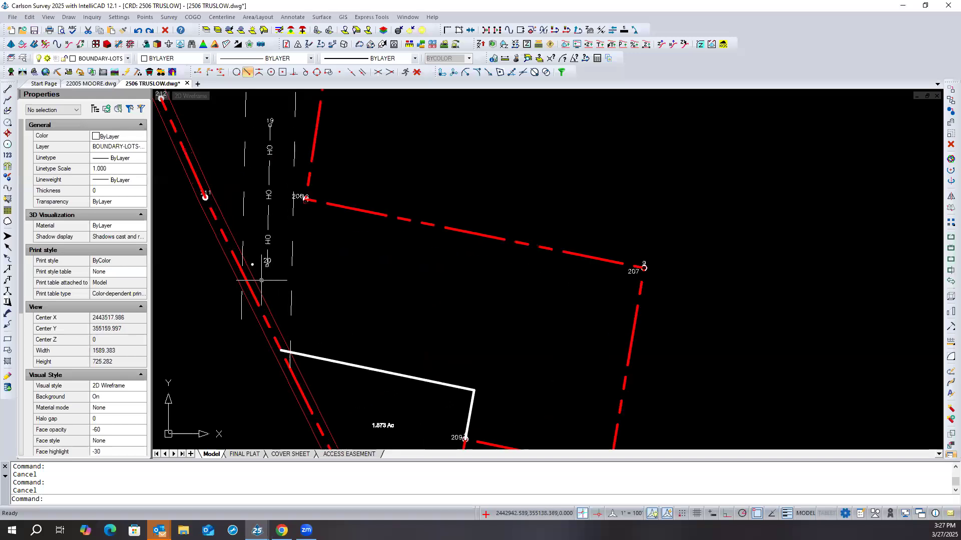
{"action": "left_click", "coordinate": [252, 265]}
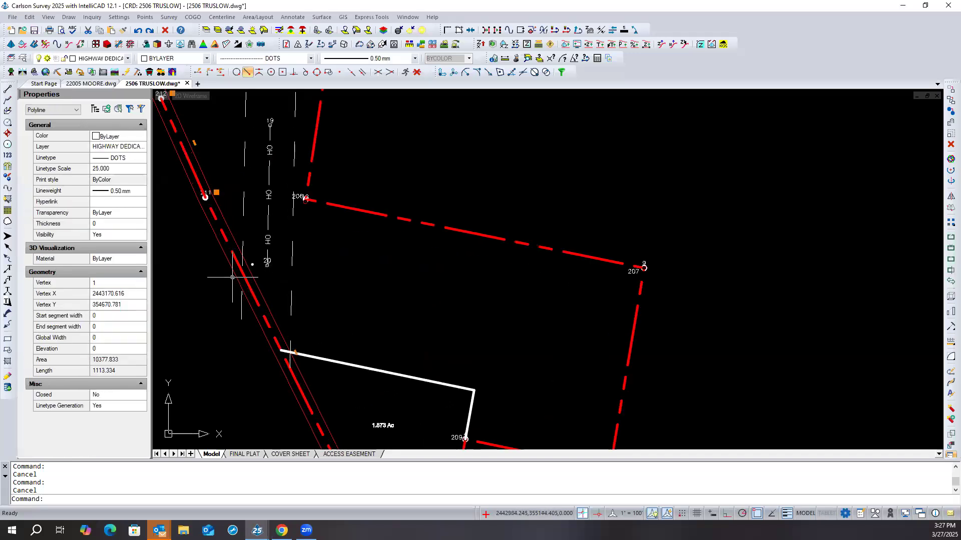
{"action": "left_click", "coordinate": [104, 410]}
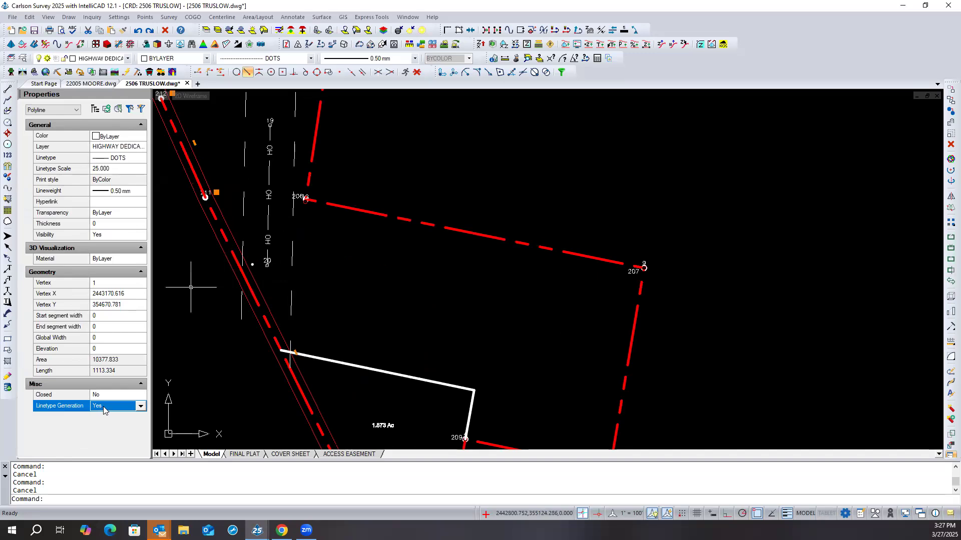
{"action": "key", "text": "Escape"}
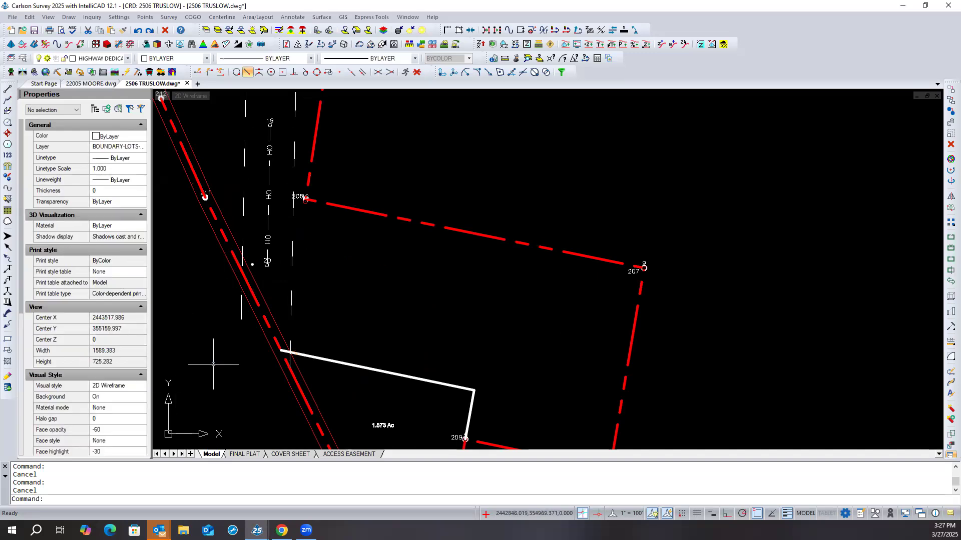
- Restore the dotted highway dedication polyline's linetype scale to 1 and deselect it
{"action": "scroll", "coordinate": [340, 274], "scroll_direction": "down", "scroll_amount": 2}
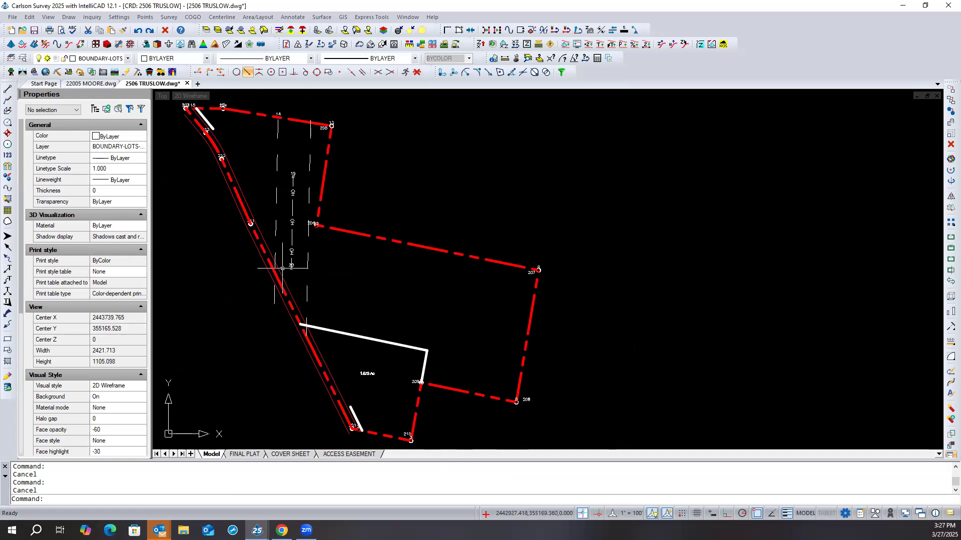
{"action": "left_click", "coordinate": [281, 269]}
{"action": "left_click", "coordinate": [114, 170]}
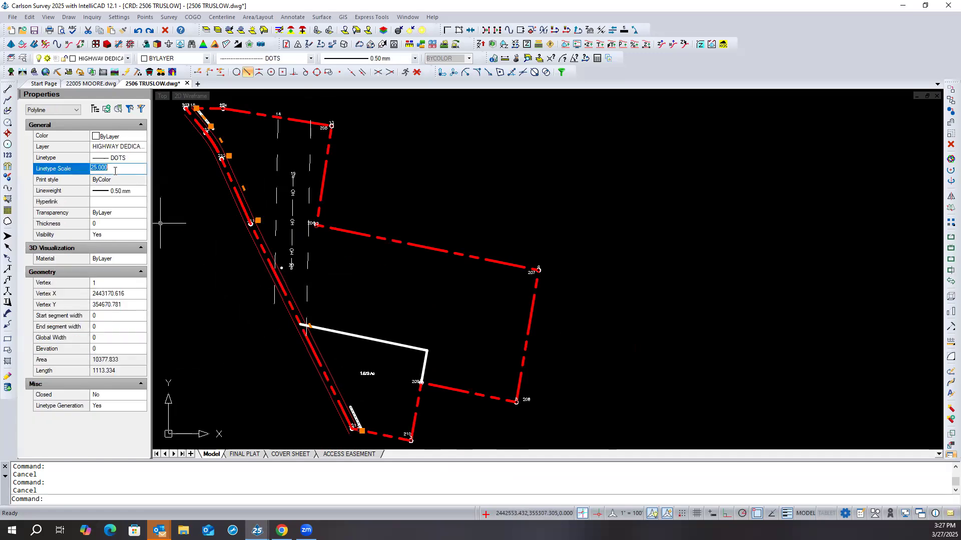
{"action": "key", "text": "Return"}
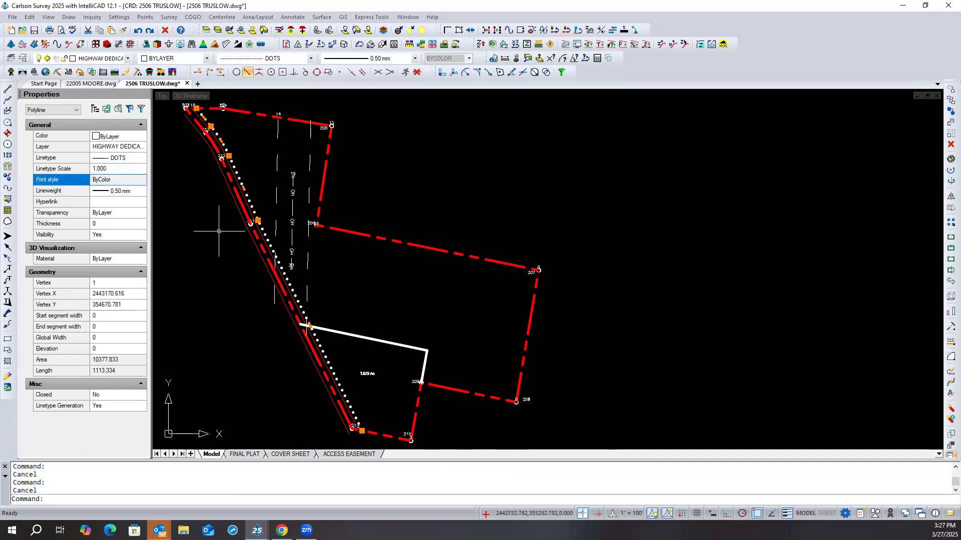
{"action": "key", "text": "Escape"}
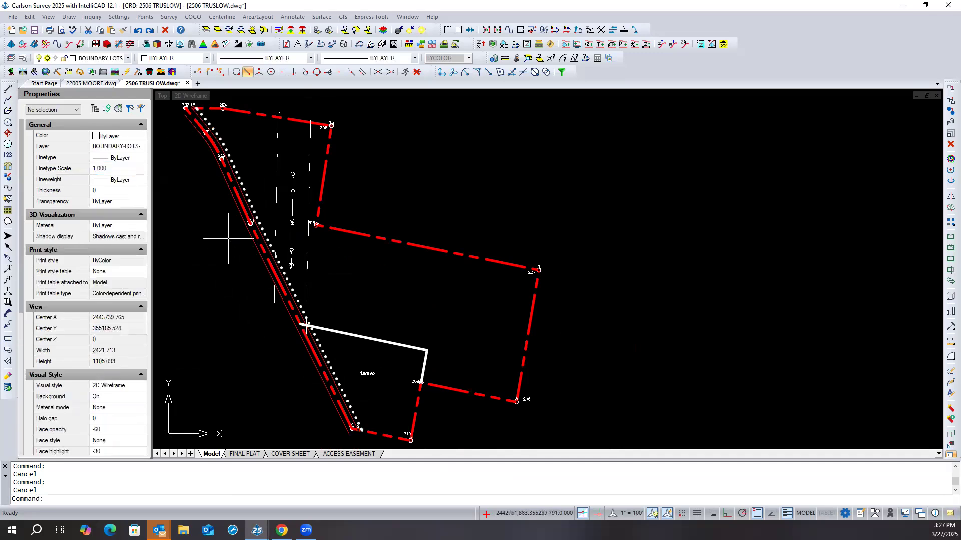
- Set the highway dedication polyline's linetype scale to 0.5 and check the dot spacing up close
{"action": "left_click", "coordinate": [242, 184]}
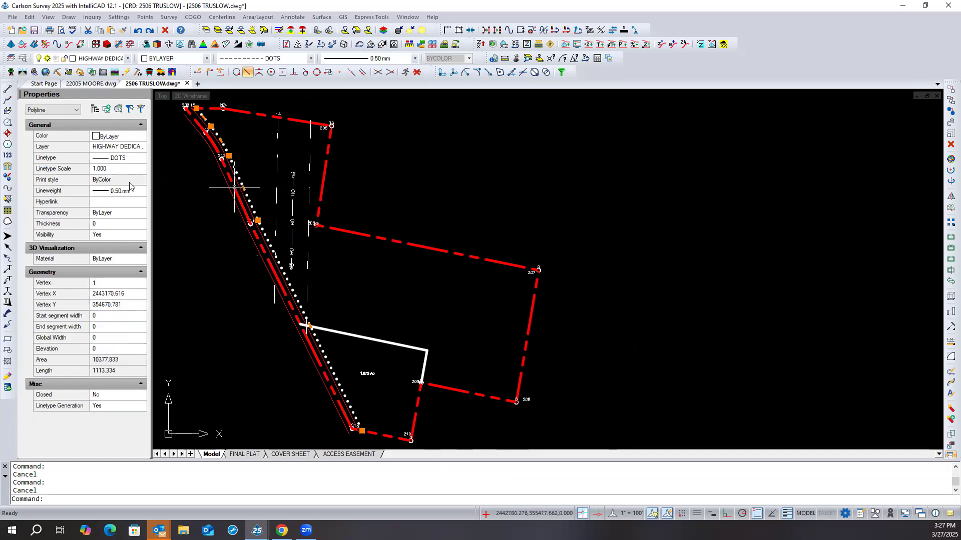
{"action": "left_click", "coordinate": [118, 169]}
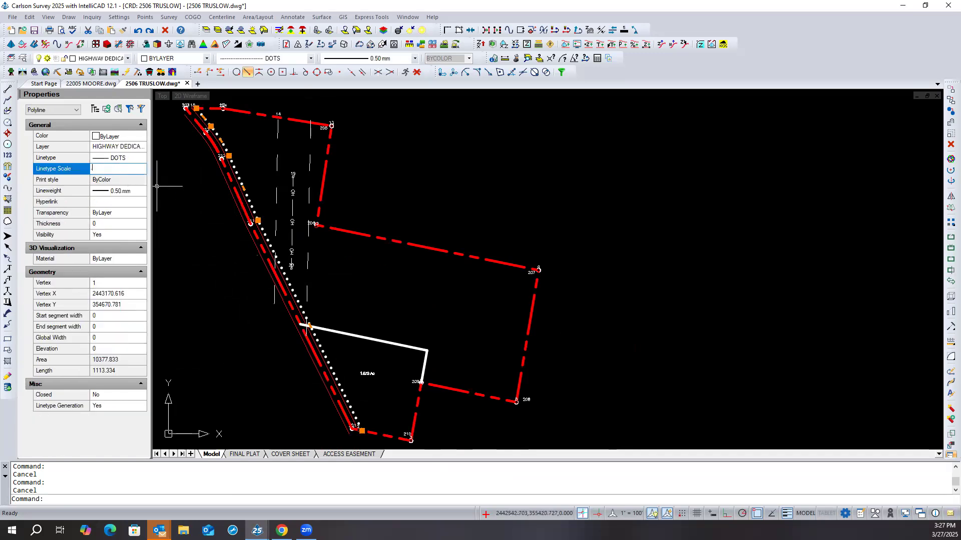
{"action": "type", "text": ".5"}
{"action": "key", "text": "Return"}
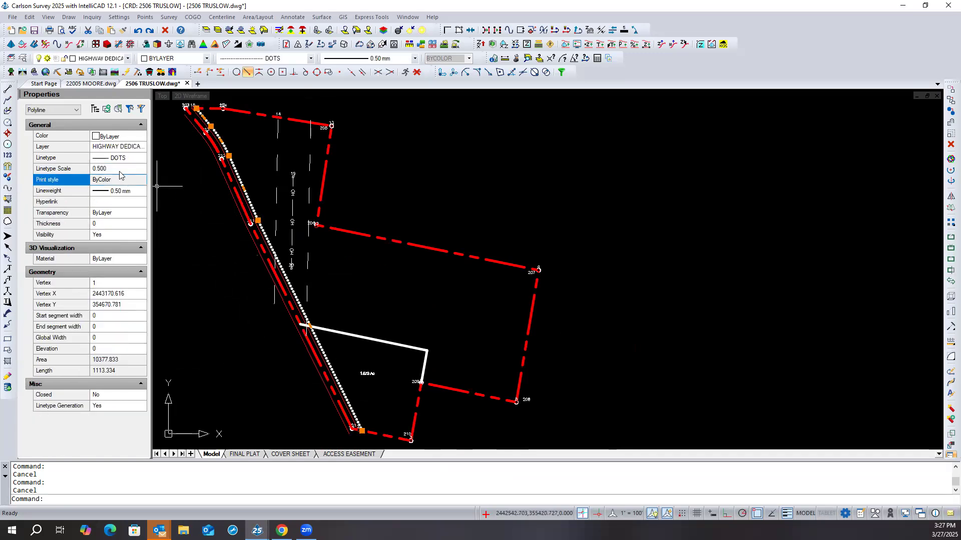
{"action": "scroll", "coordinate": [261, 210], "scroll_direction": "up", "scroll_amount": 3}
{"action": "scroll", "coordinate": [261, 210], "scroll_direction": "up", "scroll_amount": 1}
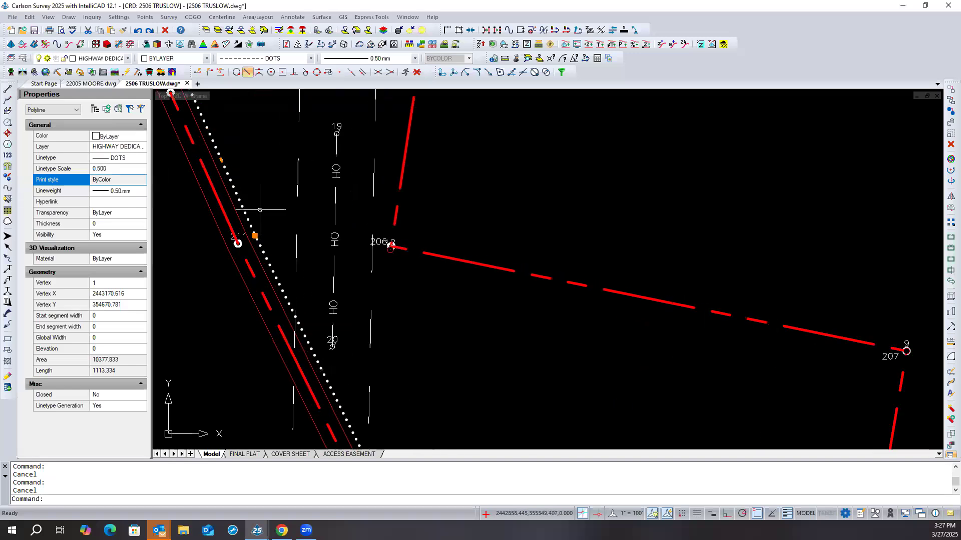
- Return the highway dedication polyline's lineweight to ByLayer, and override it with 0.20 mm
{"action": "left_click", "coordinate": [131, 192]}
{"action": "left_click", "coordinate": [142, 192]}
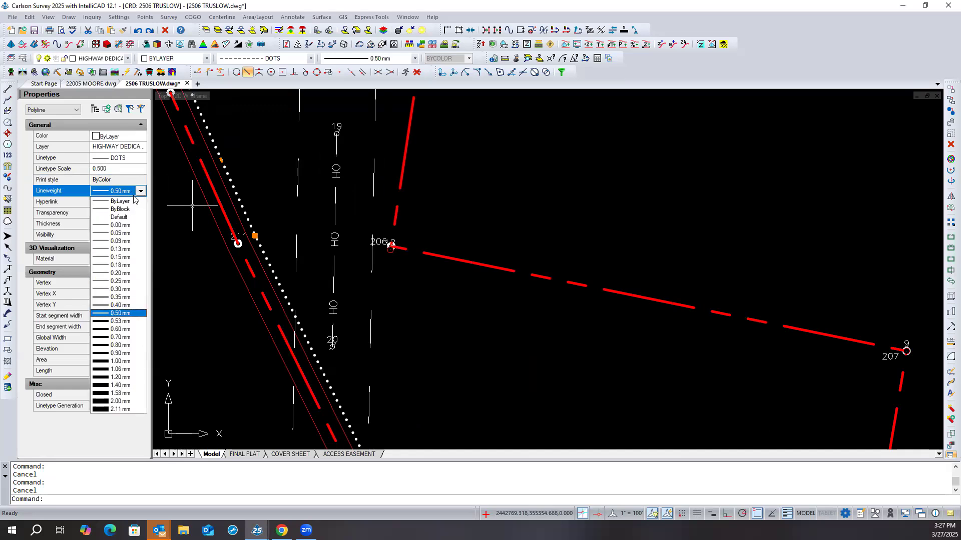
{"action": "left_click", "coordinate": [128, 202]}
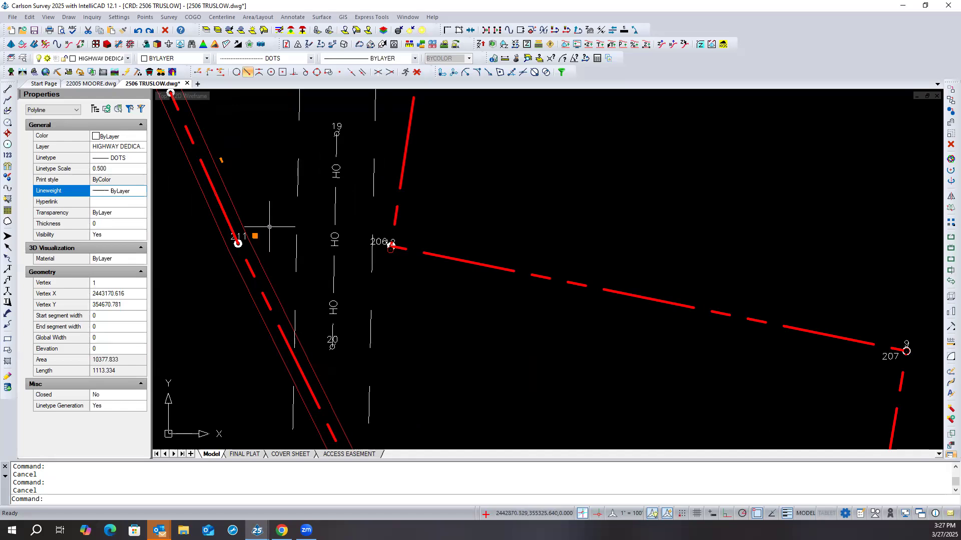
{"action": "left_click", "coordinate": [140, 192]}
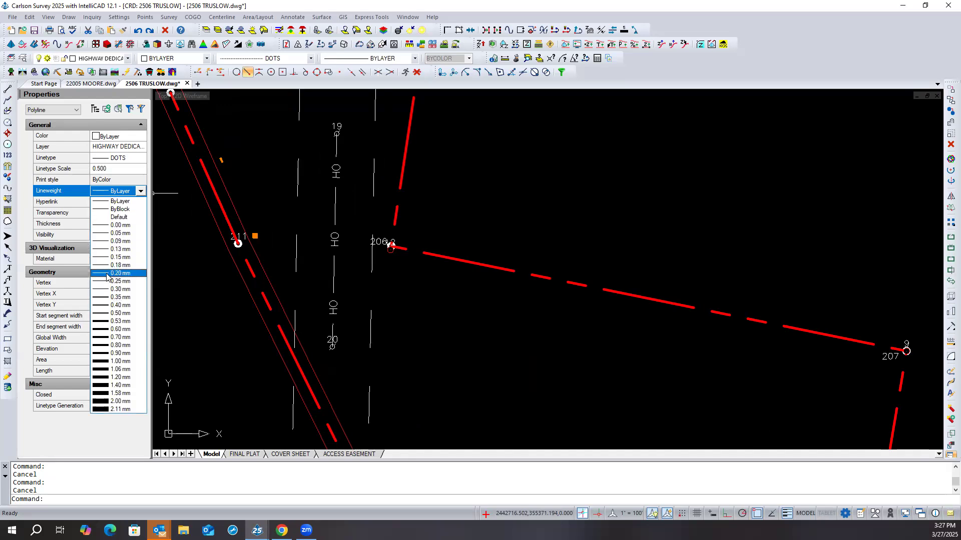
{"action": "left_click", "coordinate": [113, 273]}
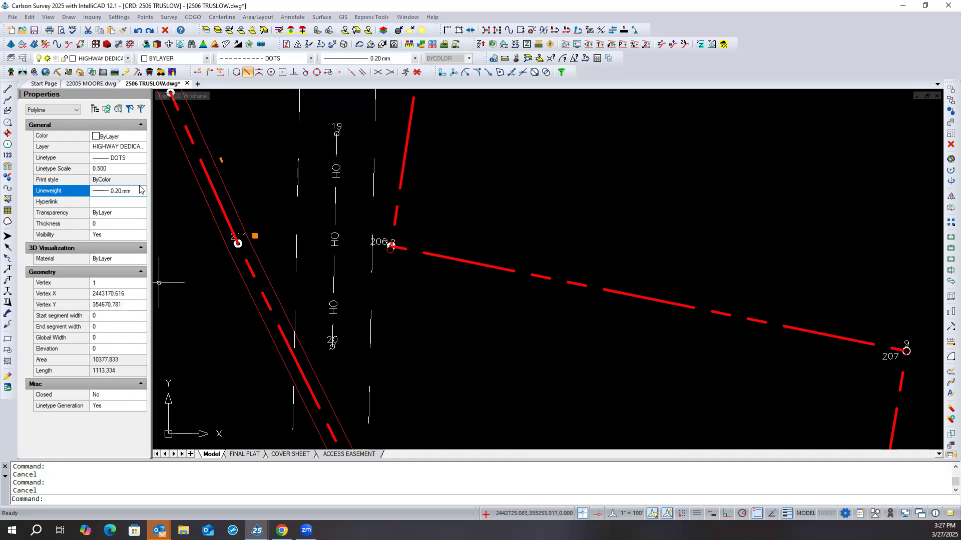
- Override the highway dedication polyline's lineweight with 0.30 mm, check the dots up close, and leave the polyline deselected
{"action": "left_click", "coordinate": [139, 194]}
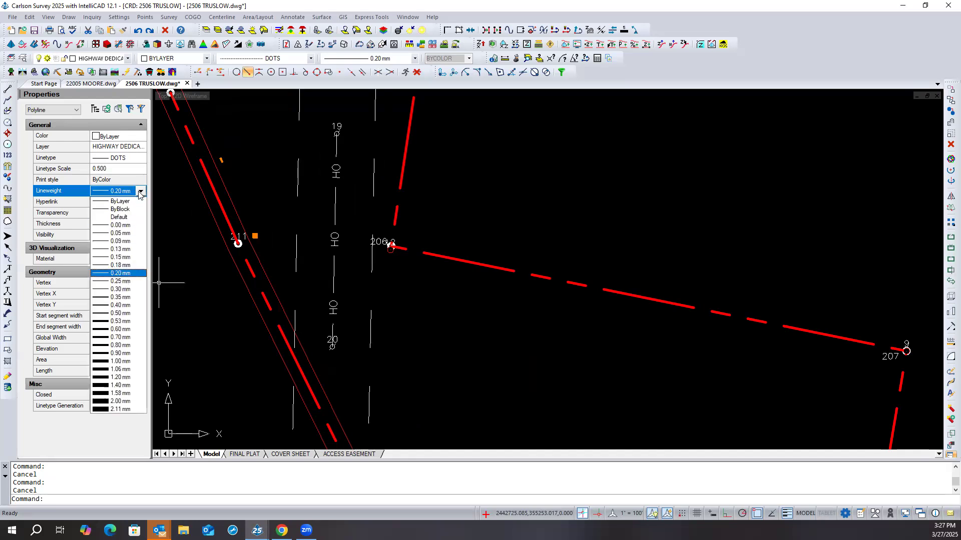
{"action": "left_click", "coordinate": [110, 289]}
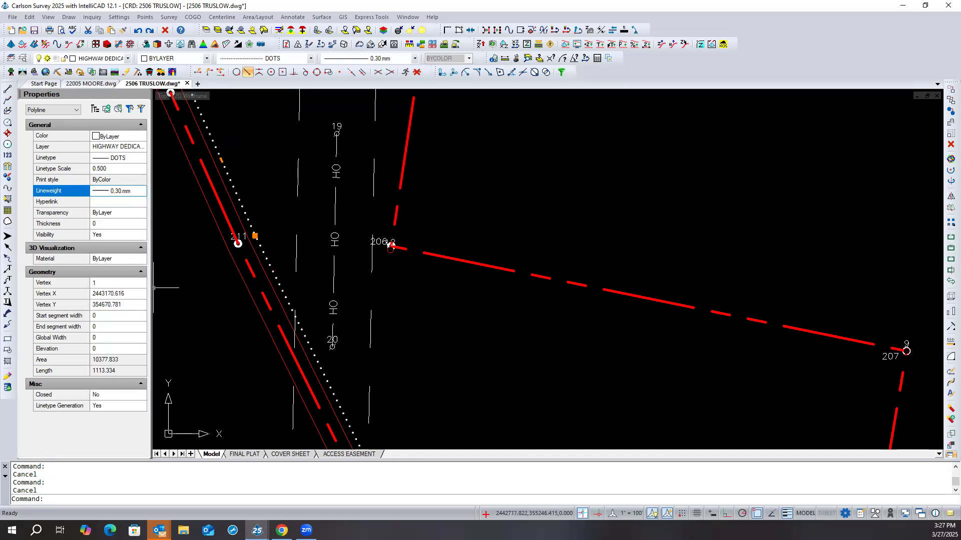
{"action": "key", "text": "Escape"}
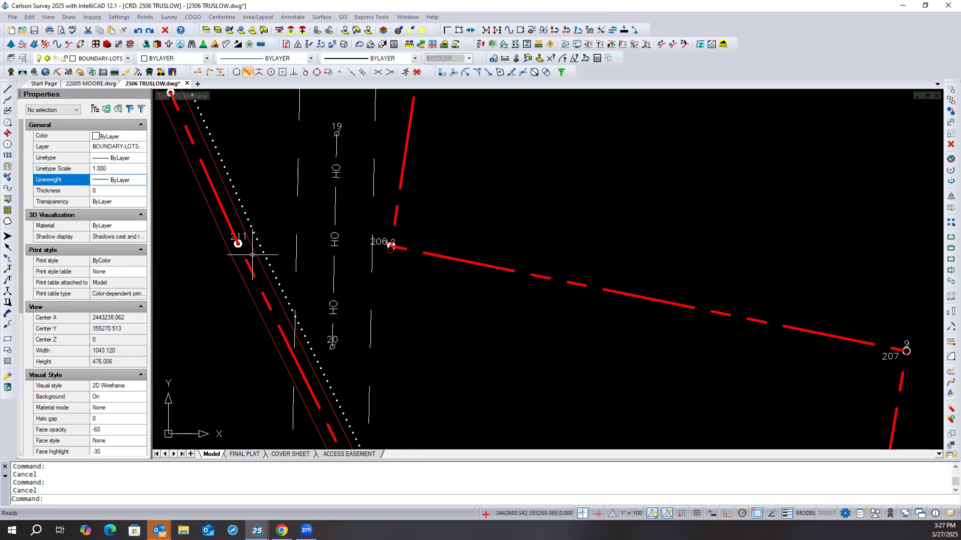
{"action": "scroll", "coordinate": [267, 241], "scroll_direction": "up", "scroll_amount": 6}
{"action": "scroll", "coordinate": [268, 240], "scroll_direction": "down", "scroll_amount": 10}
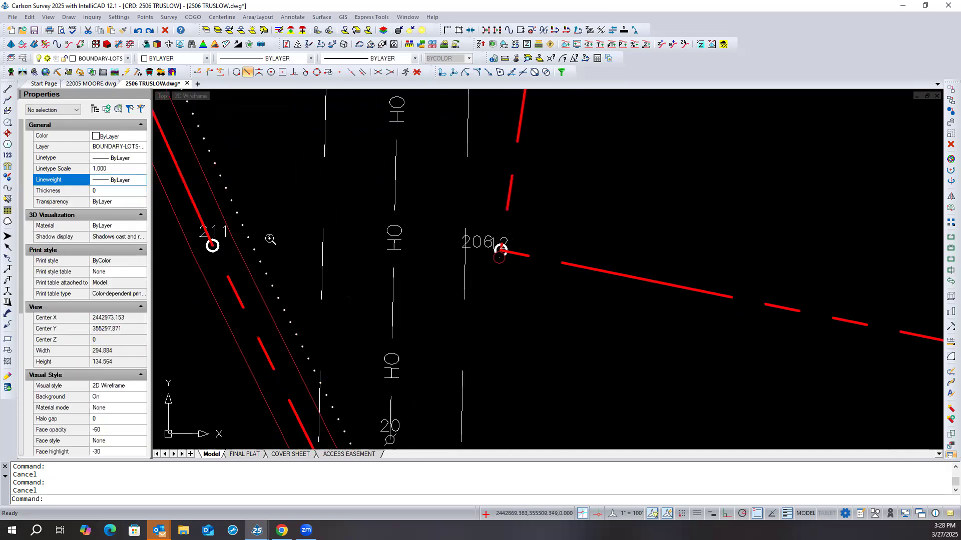
{"action": "scroll", "coordinate": [268, 239], "scroll_direction": "down", "scroll_amount": 2}
{"action": "scroll", "coordinate": [269, 240], "scroll_direction": "up", "scroll_amount": 4}
{"action": "scroll", "coordinate": [271, 237], "scroll_direction": "up", "scroll_amount": 6}
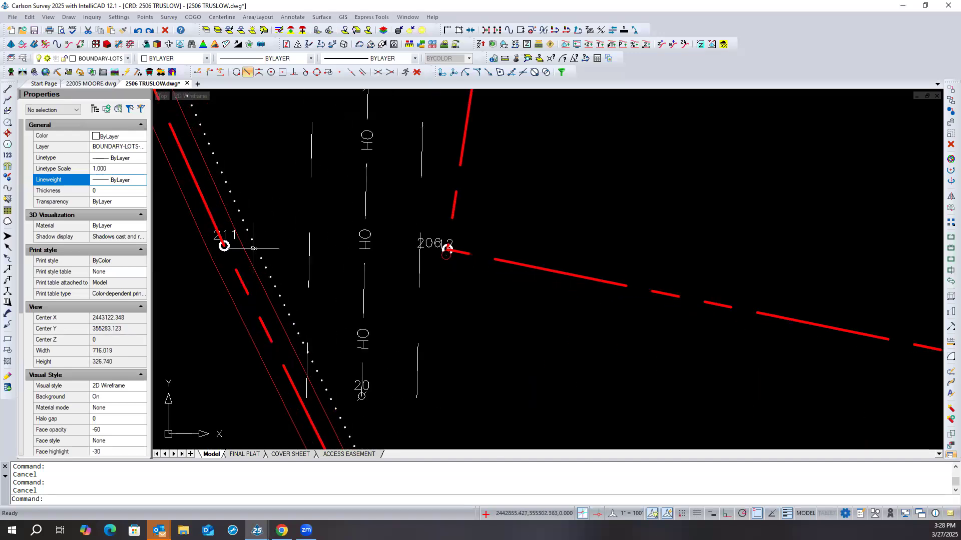
{"action": "left_click", "coordinate": [255, 249]}
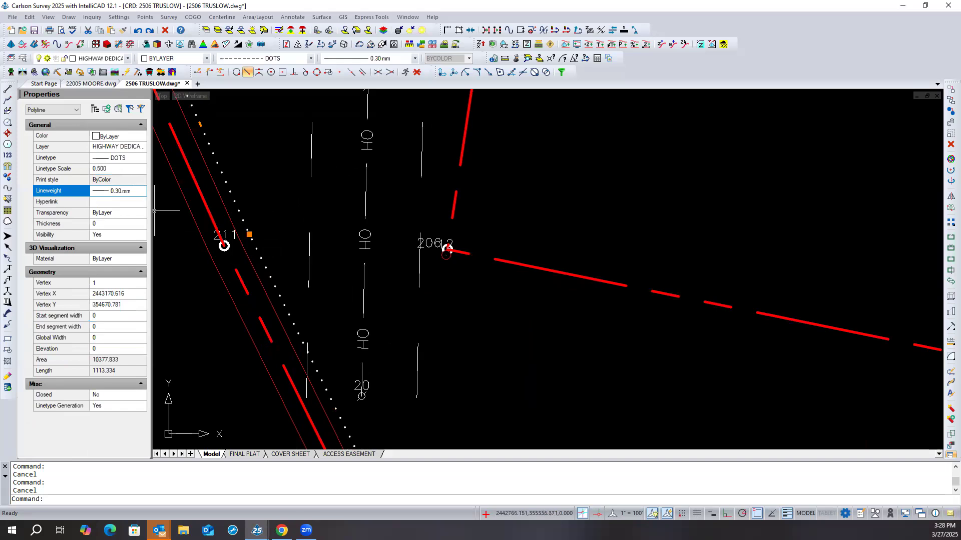
{"action": "key", "text": "Escape"}
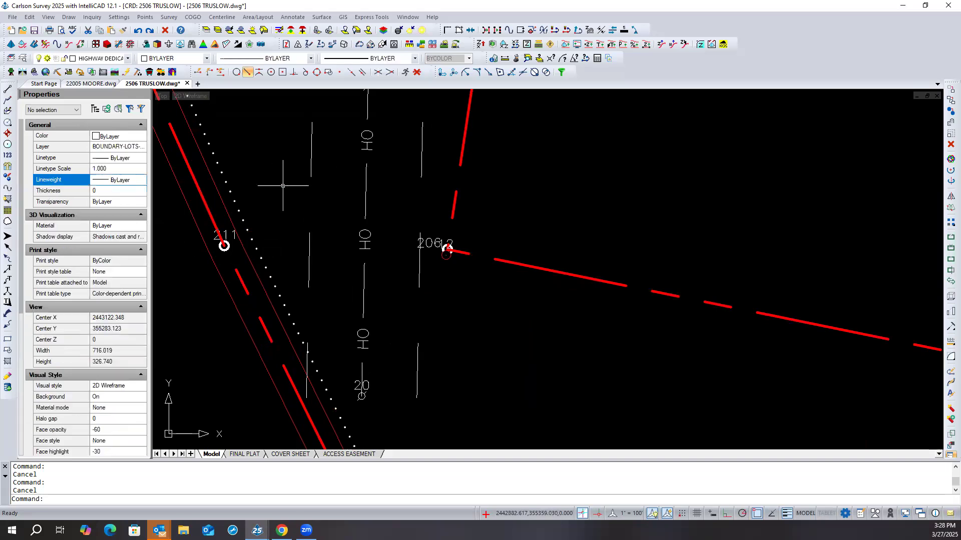
- Filter the layer list for highway layers, set the HIGHWAY DEDICATION layer's lineweight to 0.30 mm, and check the dedication polyline's properties
{"action": "scroll", "coordinate": [284, 206], "scroll_direction": "down", "scroll_amount": 2}
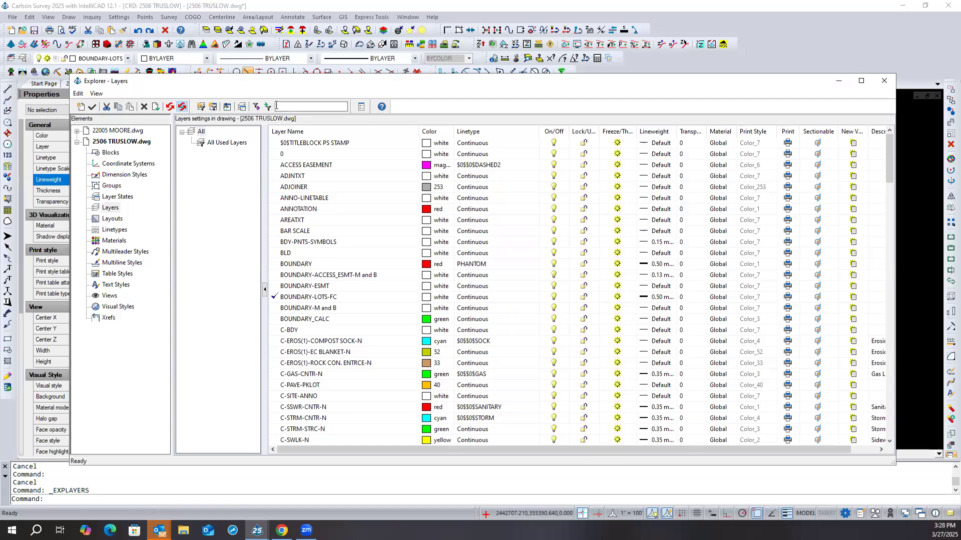
{"action": "type", "text": "hig"}
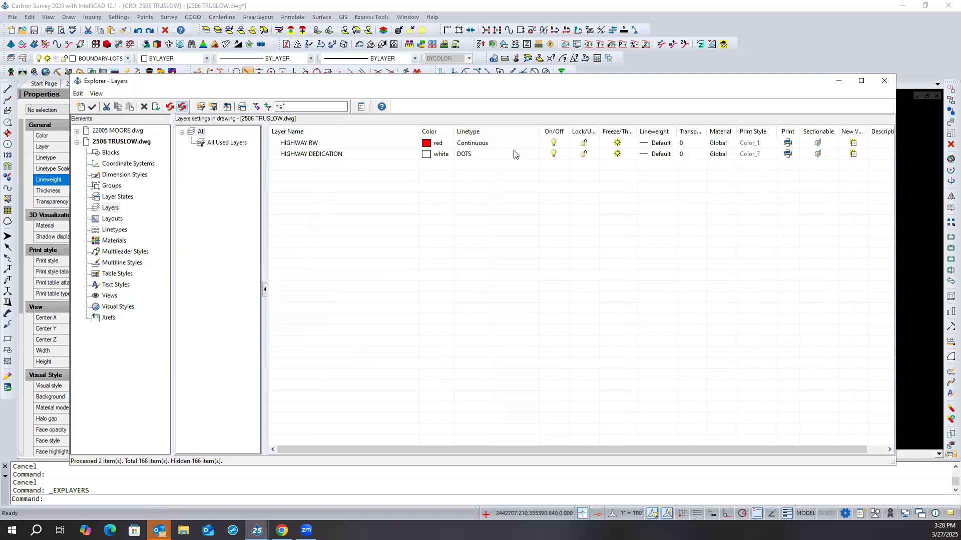
{"action": "left_click", "coordinate": [649, 154]}
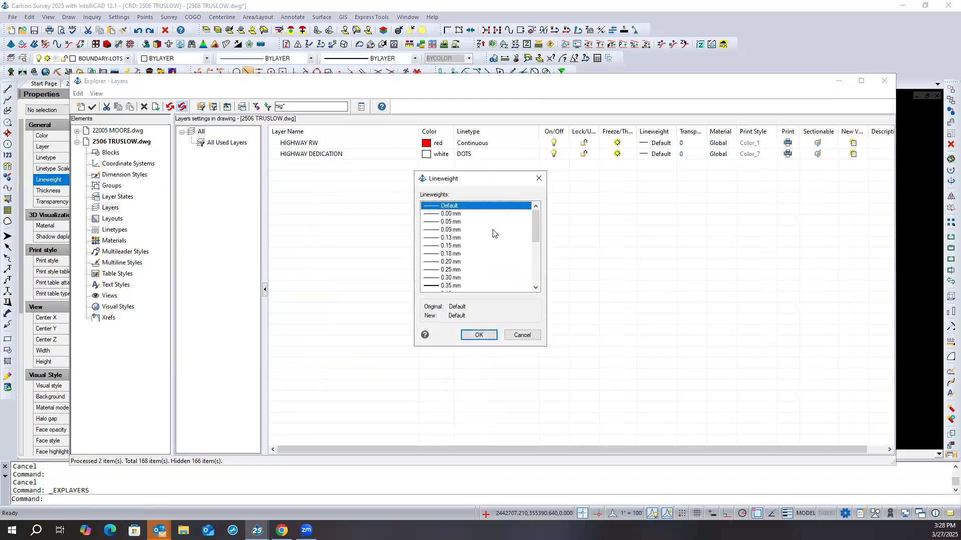
{"action": "left_click", "coordinate": [437, 279]}
{"action": "left_click", "coordinate": [478, 335]}
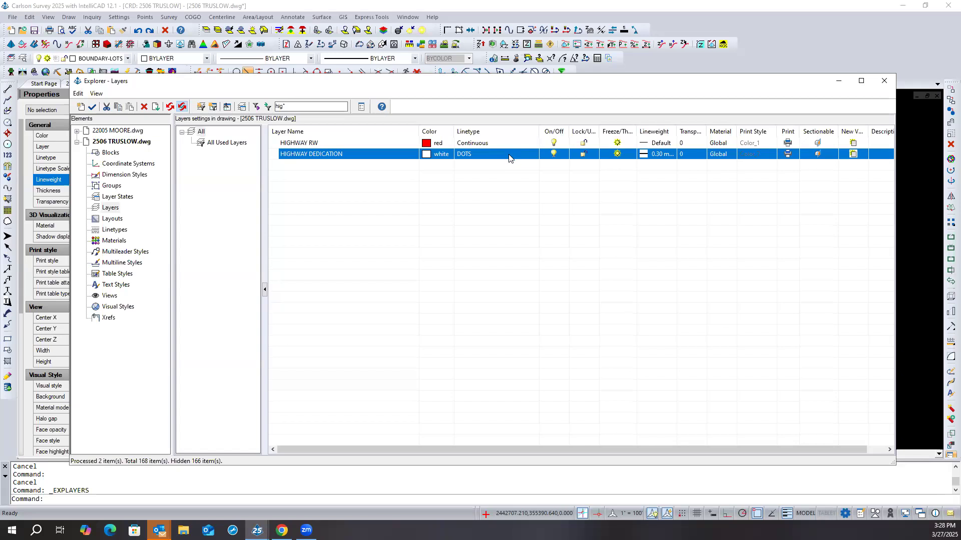
{"action": "left_click", "coordinate": [884, 81]}
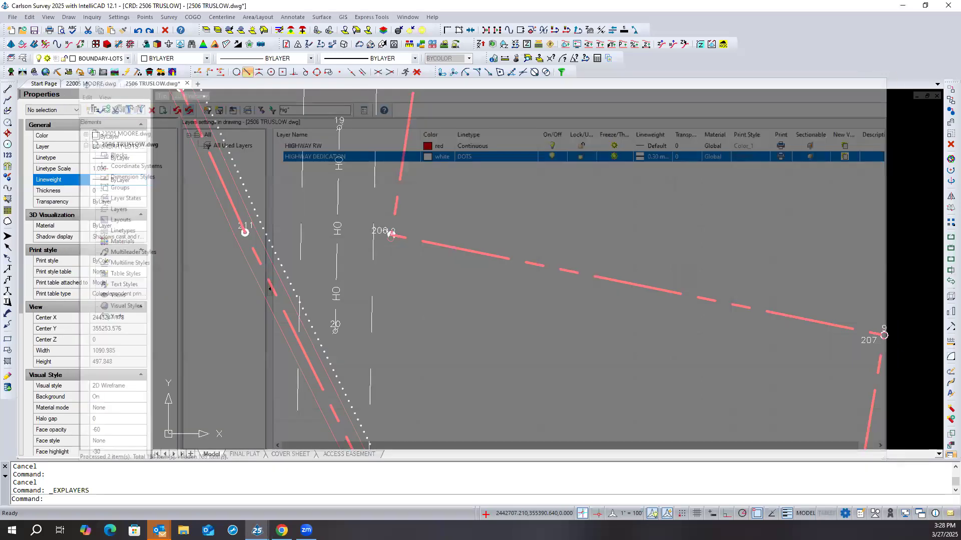
{"action": "left_click", "coordinate": [275, 251]}
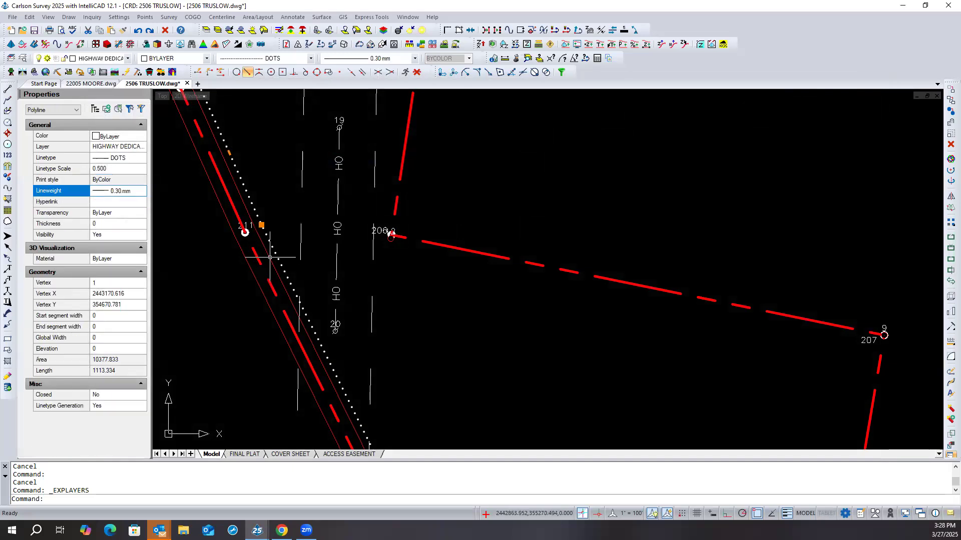
{"action": "key", "text": "Escape"}
{"action": "key", "text": "Escape"}
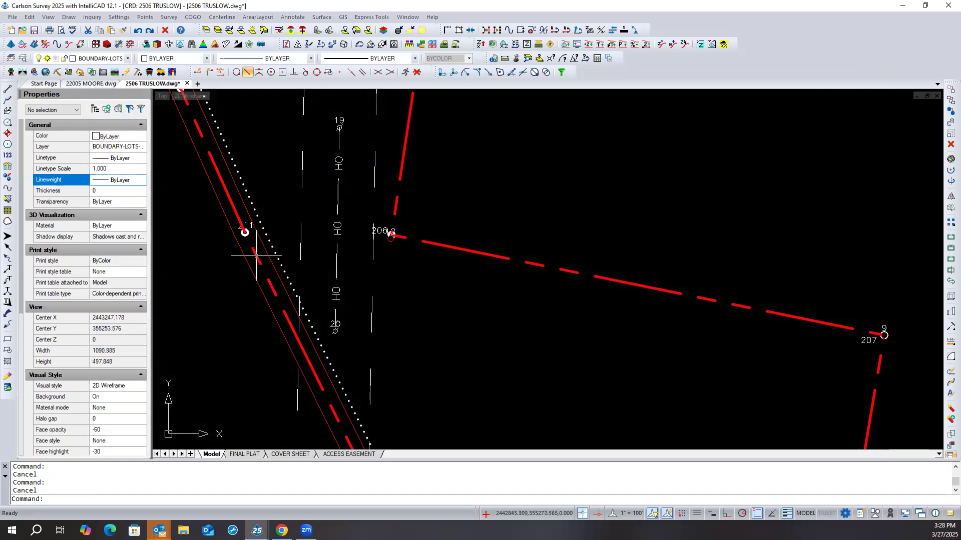
- Set the red boundary polyline's linetype scale to 0.5 and deselect it
{"action": "left_click", "coordinate": [256, 257]}
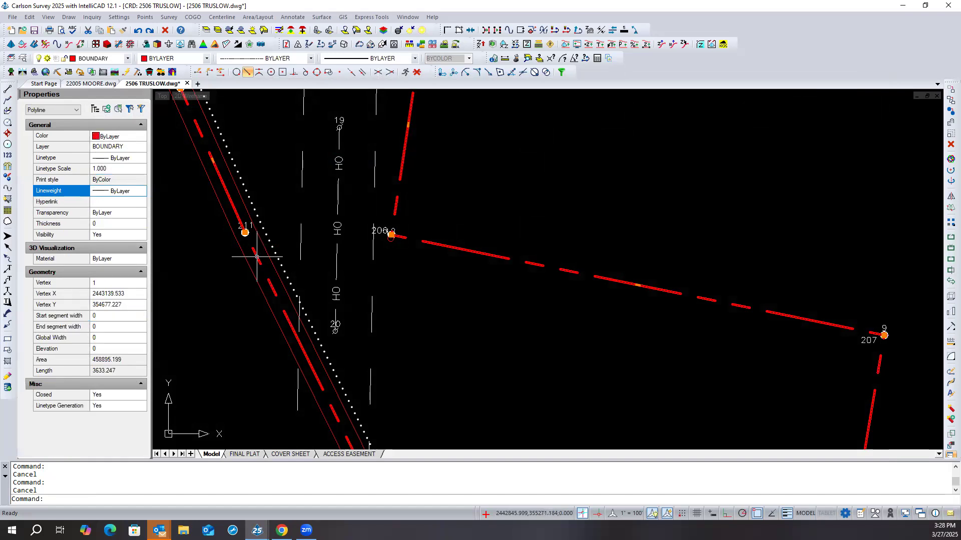
{"action": "left_click", "coordinate": [127, 169]}
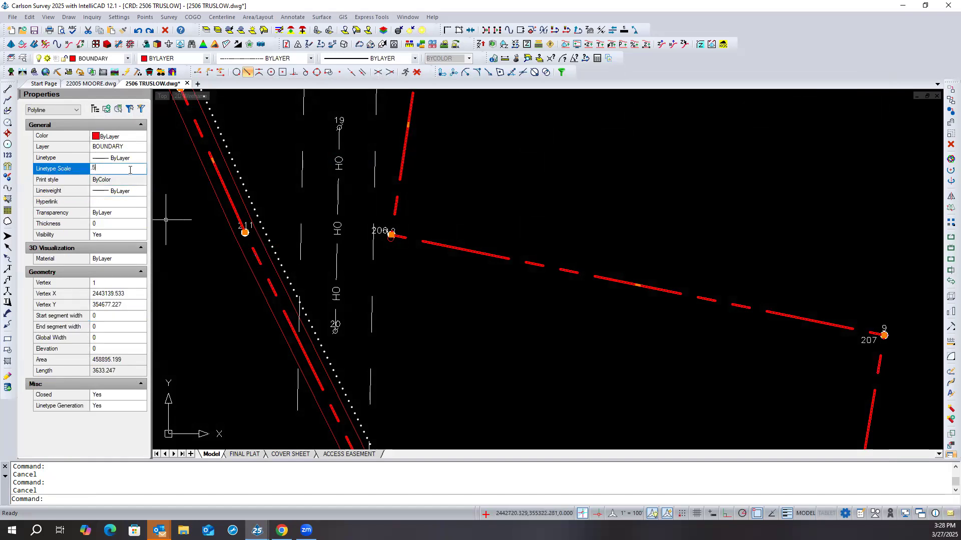
{"action": "type", "text": ".5"}
{"action": "key", "text": "Return"}
{"action": "key", "text": "Escape"}
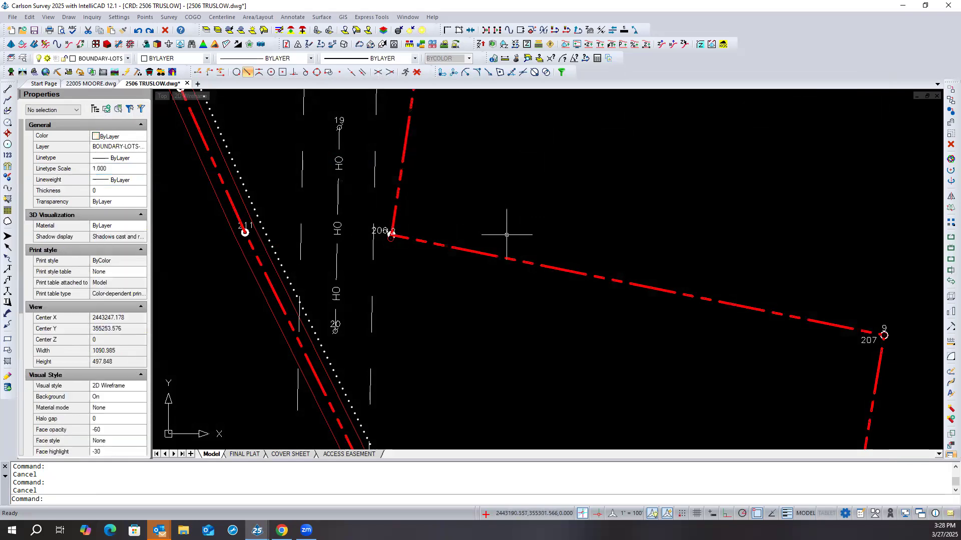
{"action": "scroll", "coordinate": [506, 234], "scroll_direction": "down", "scroll_amount": 3}
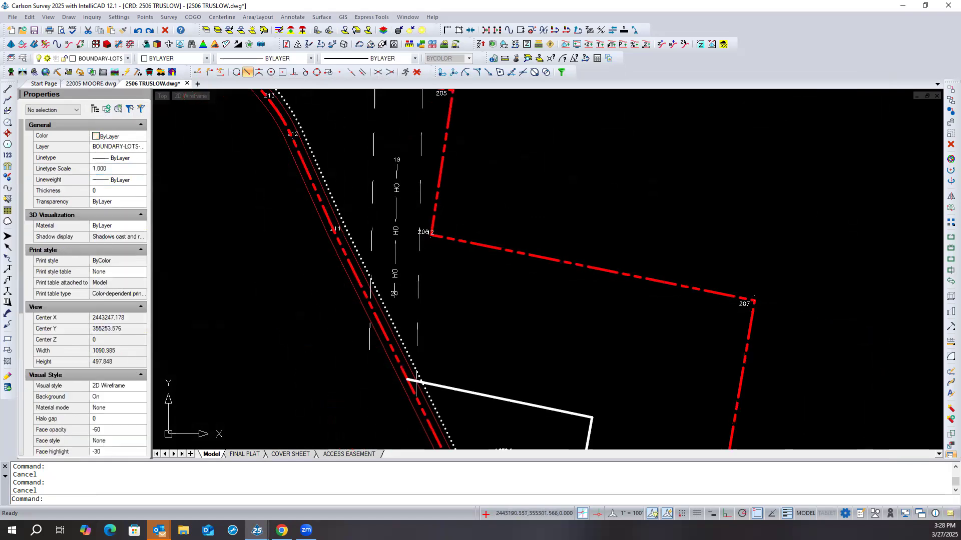
- Set the red boundary polyline's Linetype Generation to No and check the dash pattern along the short segments near points 203 to 213
{"action": "left_click", "coordinate": [496, 243]}
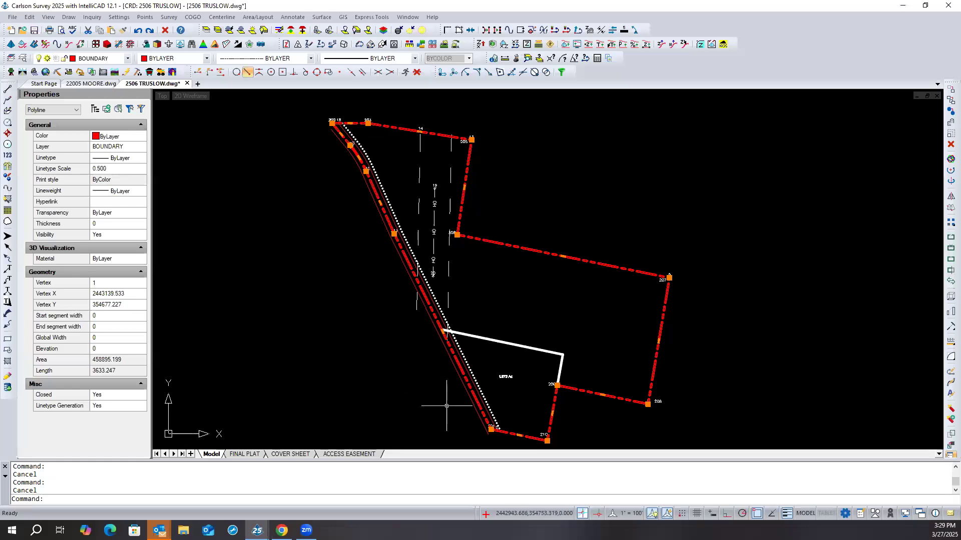
{"action": "left_click", "coordinate": [116, 409]}
{"action": "left_click", "coordinate": [141, 406]}
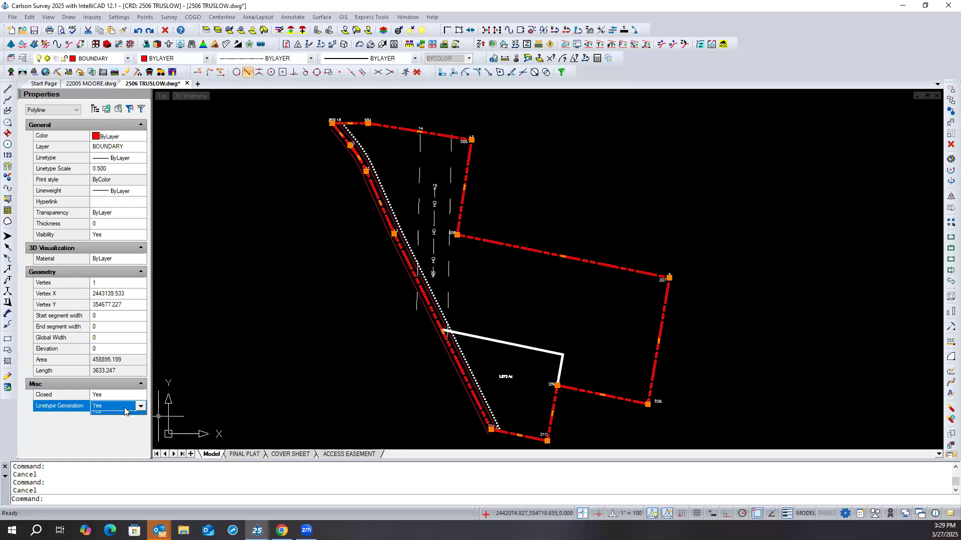
{"action": "left_click", "coordinate": [103, 417]}
{"action": "scroll", "coordinate": [345, 117], "scroll_direction": "up", "scroll_amount": 3}
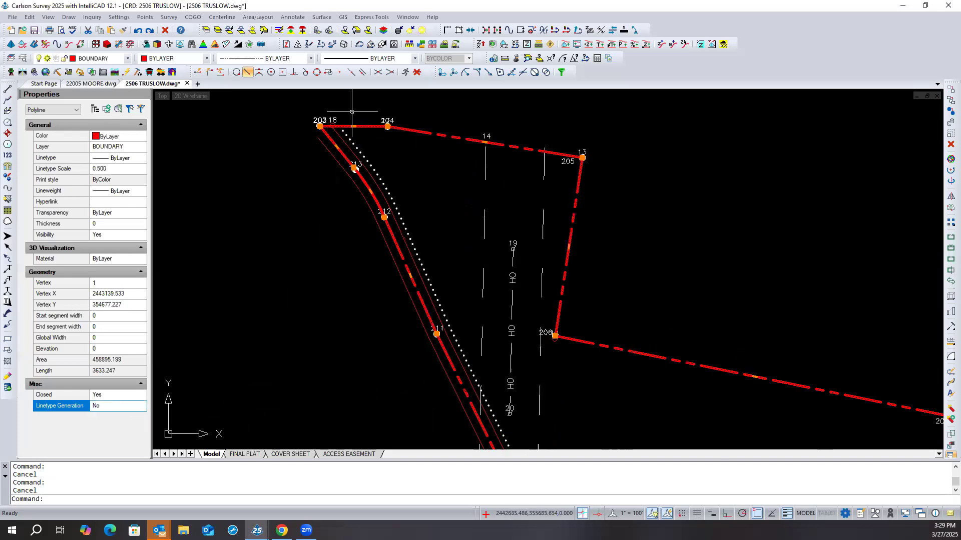
{"action": "key", "text": "Escape"}
{"action": "scroll", "coordinate": [325, 129], "scroll_direction": "up", "scroll_amount": 2}
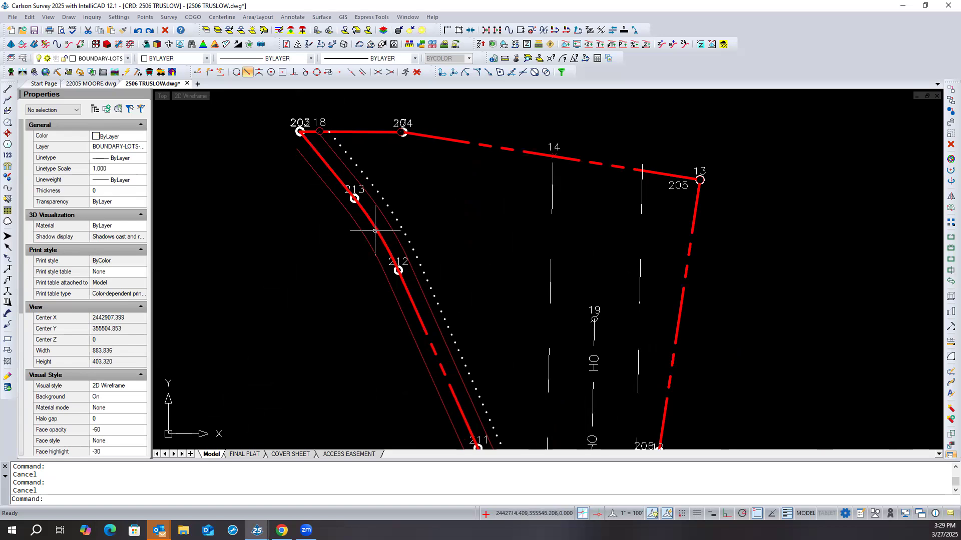
- Turn the red boundary polyline's Linetype Generation back to Yes and deselect it
{"action": "left_click", "coordinate": [336, 178]}
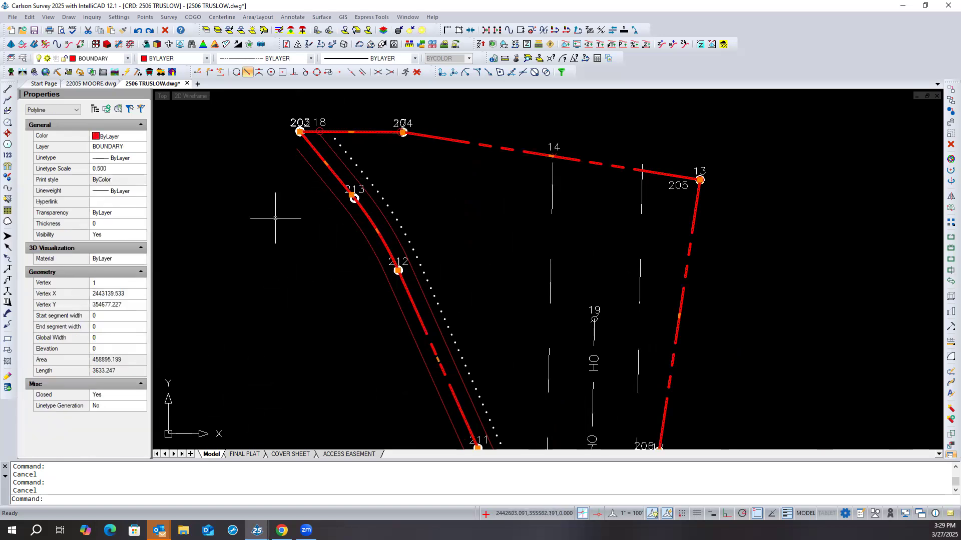
{"action": "left_click", "coordinate": [132, 406]}
{"action": "left_click", "coordinate": [140, 407]}
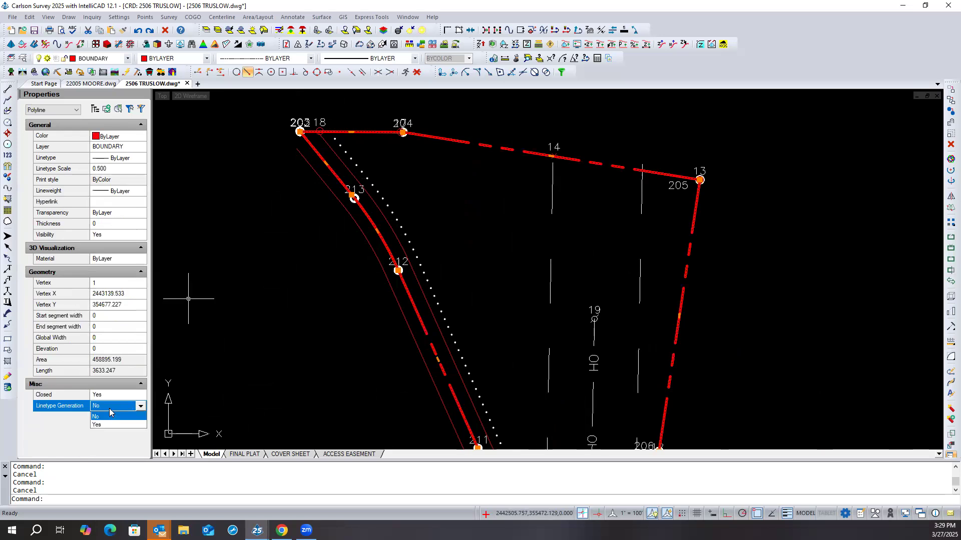
{"action": "left_click", "coordinate": [104, 425]}
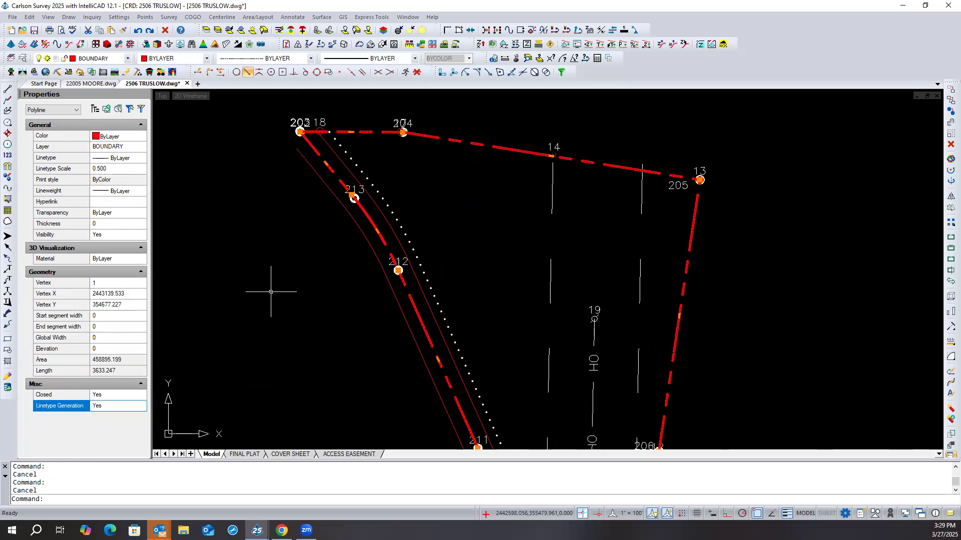
{"action": "key", "text": "Escape"}
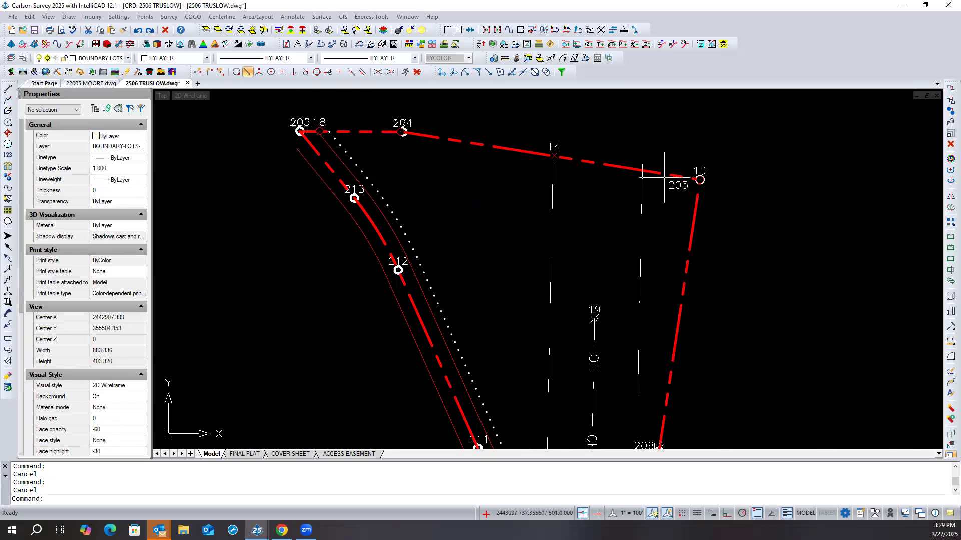
- Examine the boundary's dash pattern and the dotted dedication line around the whole tract, including the corners of the 1.873 Ac parcel
{"action": "scroll", "coordinate": [630, 142], "scroll_direction": "down", "scroll_amount": 2}
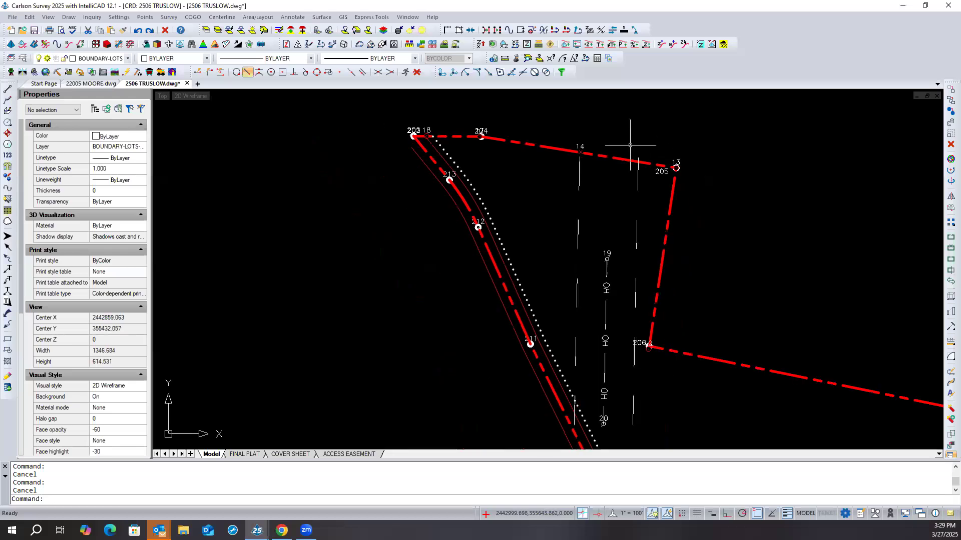
{"action": "scroll", "coordinate": [566, 230], "scroll_direction": "down", "scroll_amount": 3}
{"action": "scroll", "coordinate": [566, 229], "scroll_direction": "down", "scroll_amount": 1}
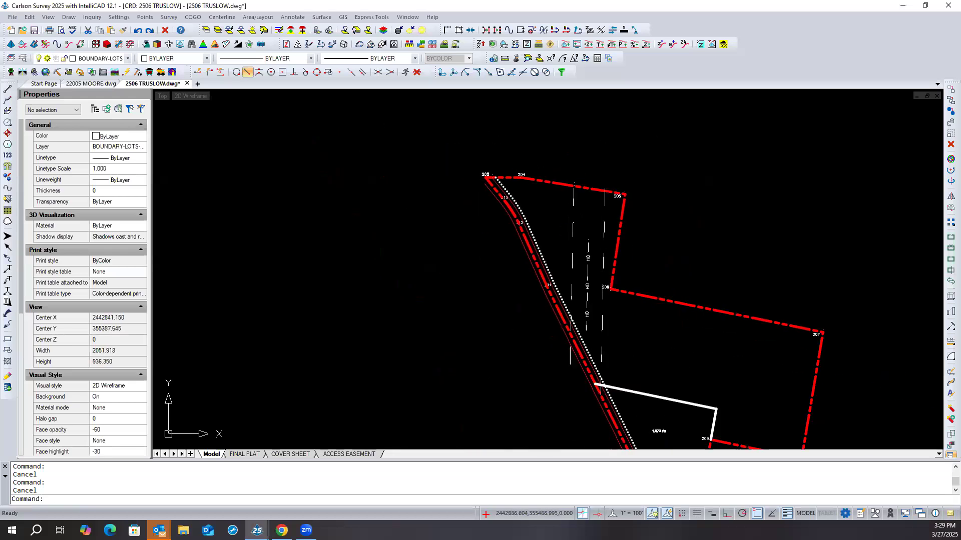
{"action": "scroll", "coordinate": [546, 222], "scroll_direction": "down", "scroll_amount": 2}
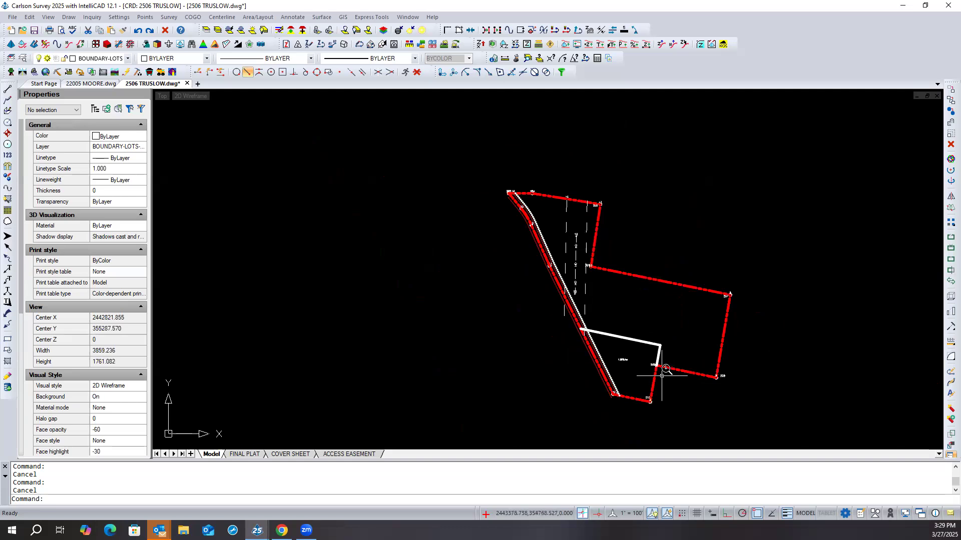
{"action": "scroll", "coordinate": [666, 379], "scroll_direction": "up", "scroll_amount": 4}
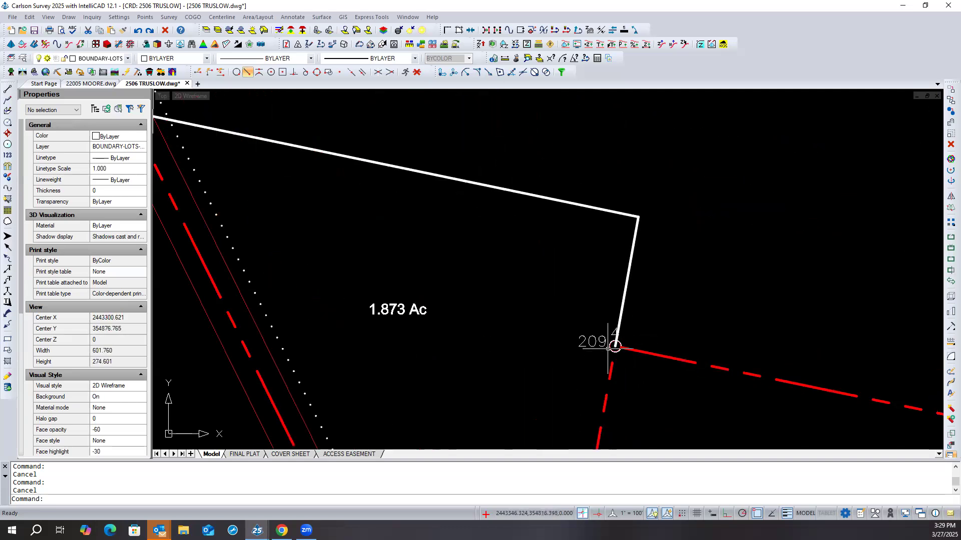
{"action": "scroll", "coordinate": [526, 235], "scroll_direction": "down", "scroll_amount": 2}
{"action": "scroll", "coordinate": [522, 235], "scroll_direction": "down", "scroll_amount": 1}
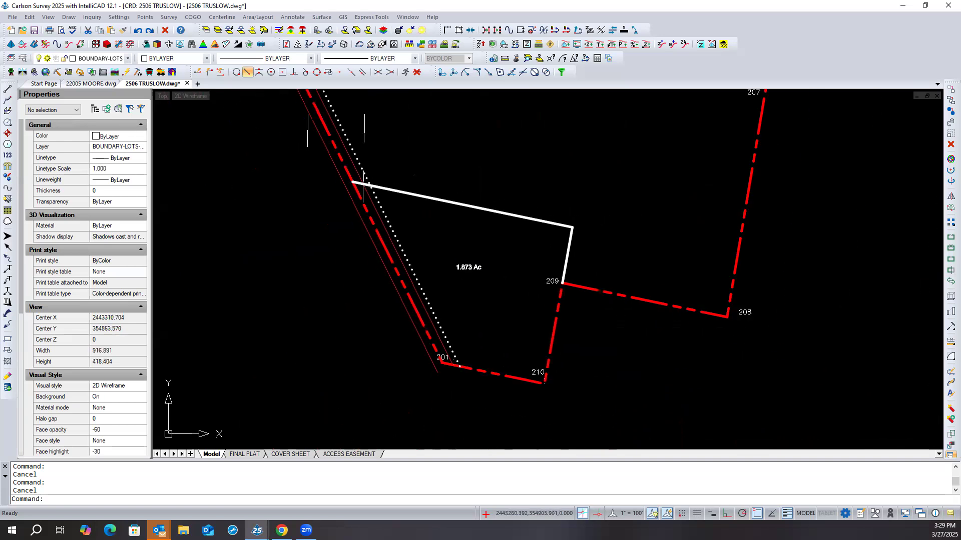
{"action": "scroll", "coordinate": [536, 390], "scroll_direction": "up", "scroll_amount": 2}
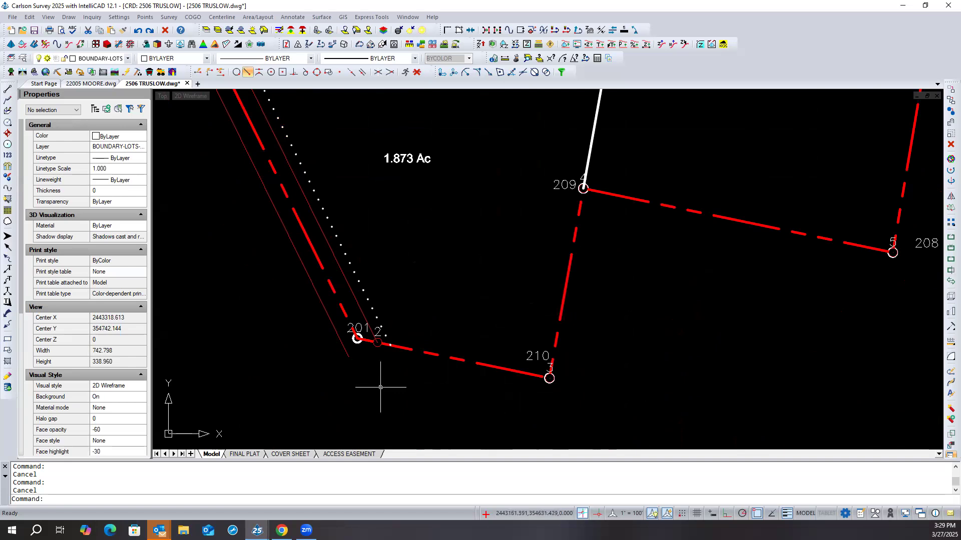
{"action": "scroll", "coordinate": [380, 387], "scroll_direction": "down", "scroll_amount": 1}
{"action": "scroll", "coordinate": [381, 387], "scroll_direction": "down", "scroll_amount": 1}
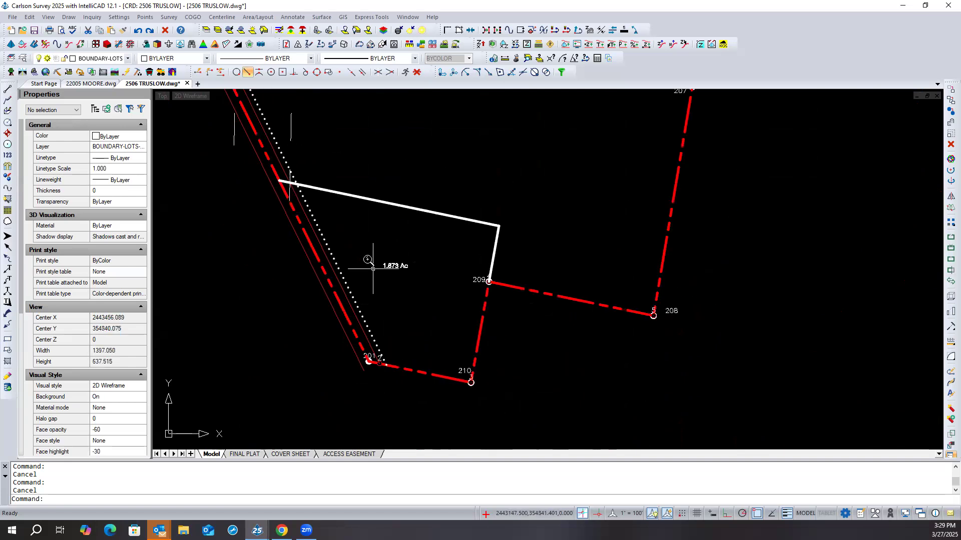
{"action": "scroll", "coordinate": [373, 269], "scroll_direction": "down", "scroll_amount": 2}
{"action": "scroll", "coordinate": [392, 391], "scroll_direction": "down", "scroll_amount": 1}
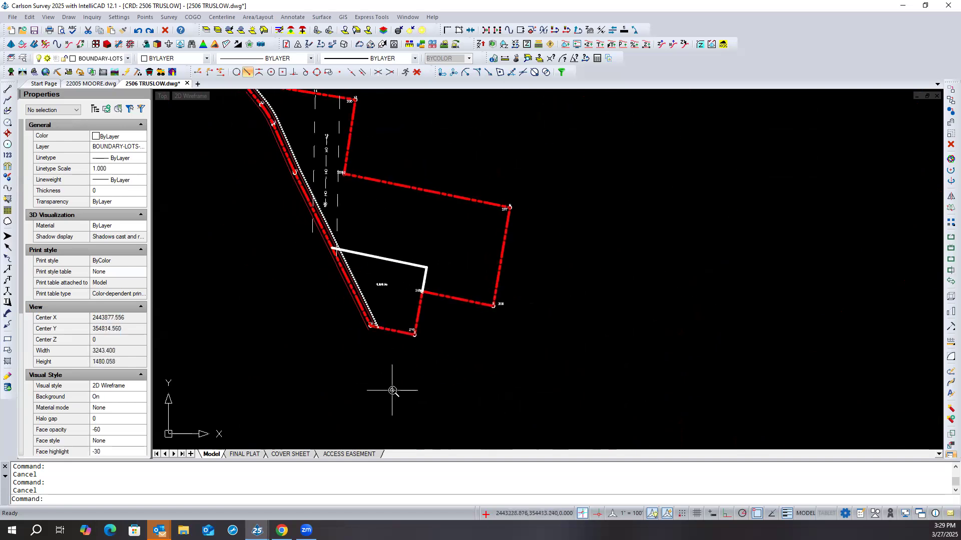
{"action": "scroll", "coordinate": [382, 378], "scroll_direction": "down", "scroll_amount": 1}
{"action": "scroll", "coordinate": [345, 250], "scroll_direction": "up", "scroll_amount": 2}
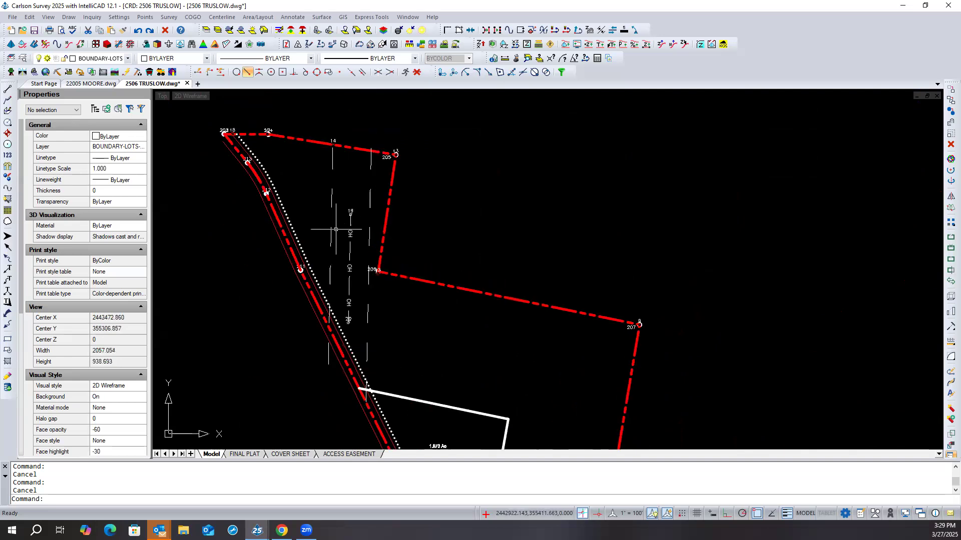
- Examine the properties of the two dashed easement lines and the overhead utility line between points 19 and 20, including its first vertex
{"action": "left_click", "coordinate": [330, 236]}
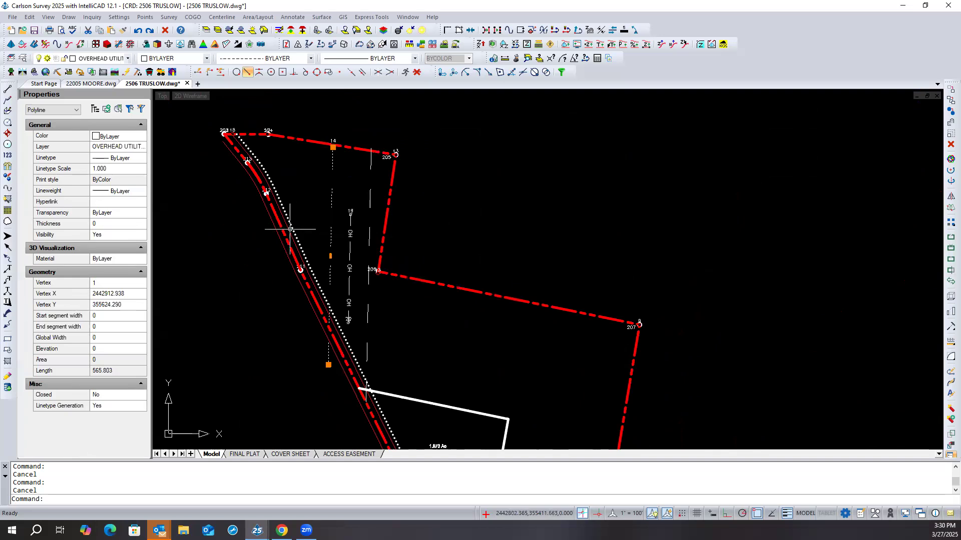
{"action": "key", "text": "Escape"}
{"action": "left_click", "coordinate": [371, 197]}
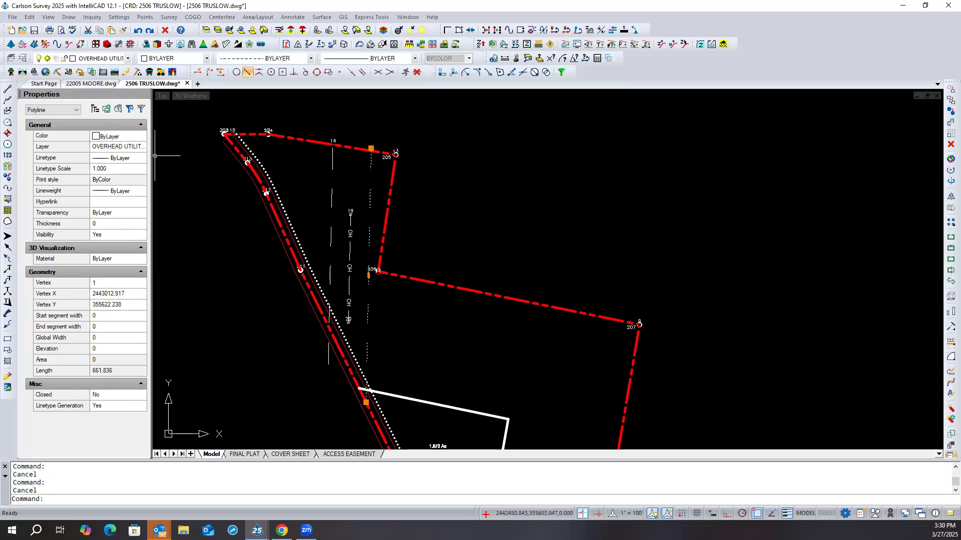
{"action": "key", "text": "Escape"}
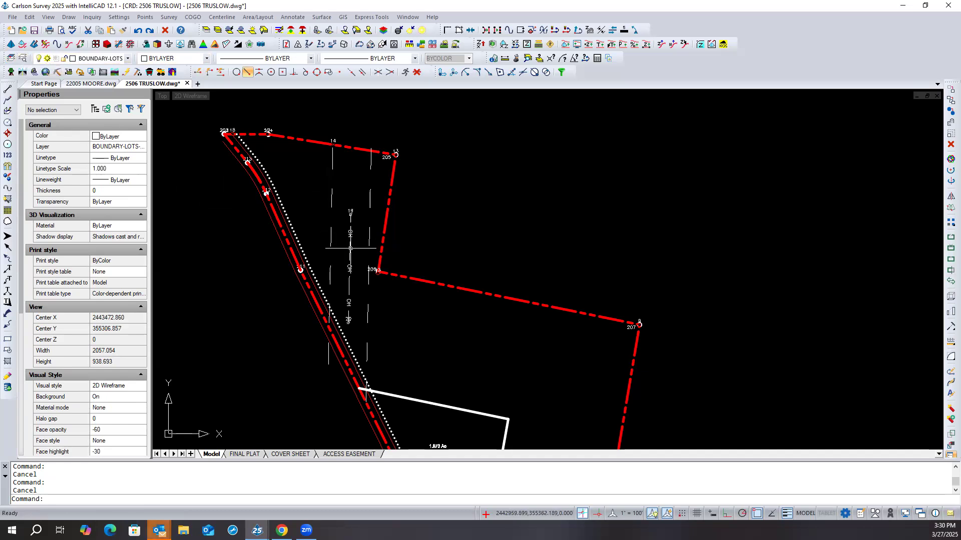
{"action": "left_click", "coordinate": [350, 248]}
{"action": "key", "text": "Escape"}
{"action": "scroll", "coordinate": [355, 283], "scroll_direction": "up", "scroll_amount": 1}
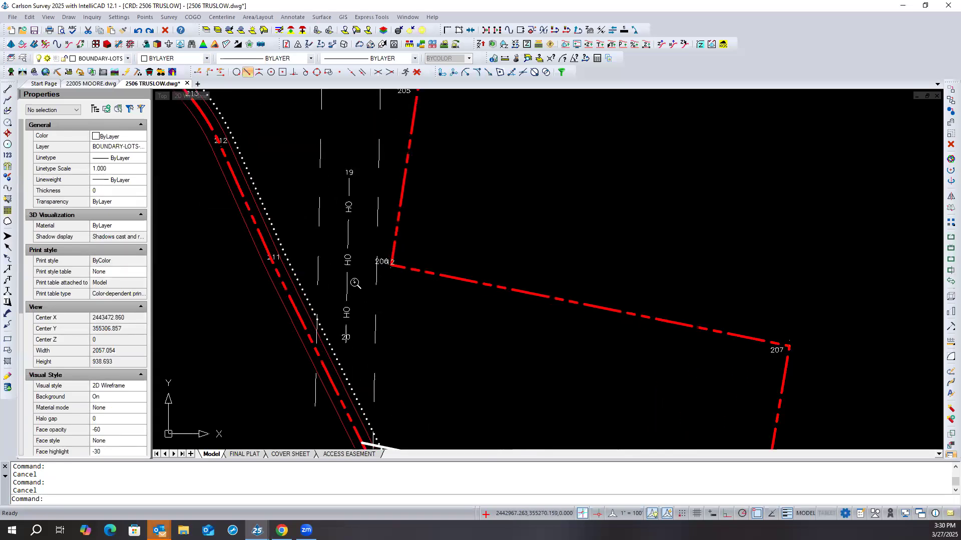
{"action": "scroll", "coordinate": [356, 283], "scroll_direction": "up", "scroll_amount": 1}
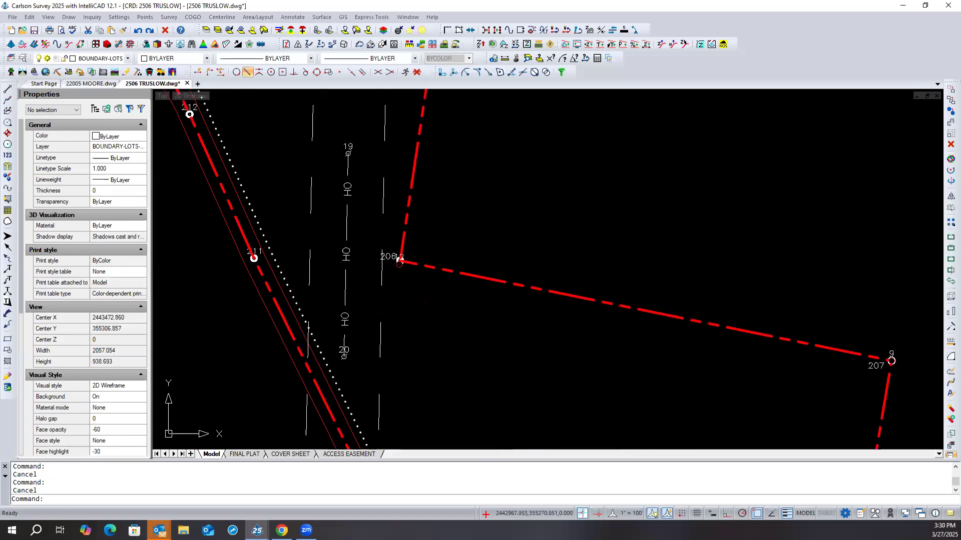
{"action": "left_click", "coordinate": [345, 290]}
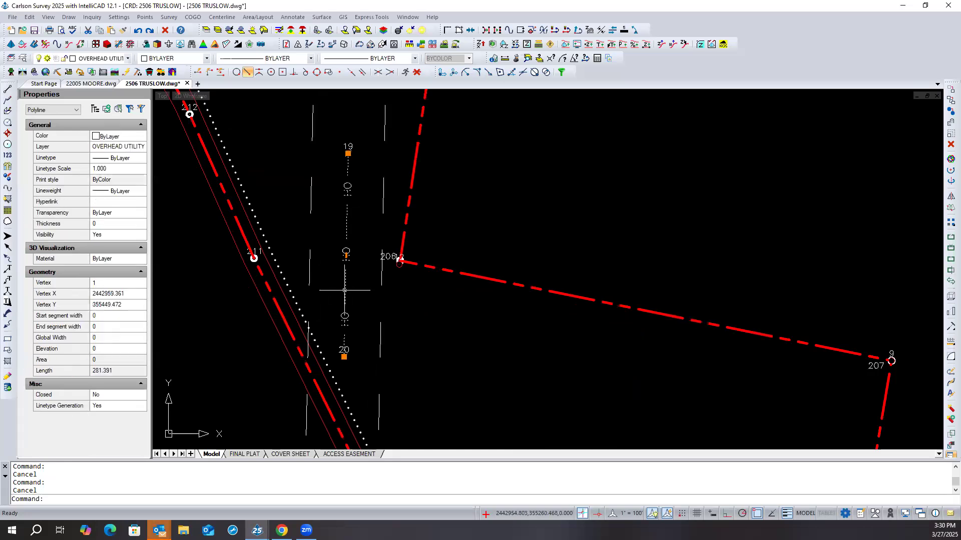
{"action": "left_click", "coordinate": [142, 284]}
{"action": "left_click", "coordinate": [143, 283]}
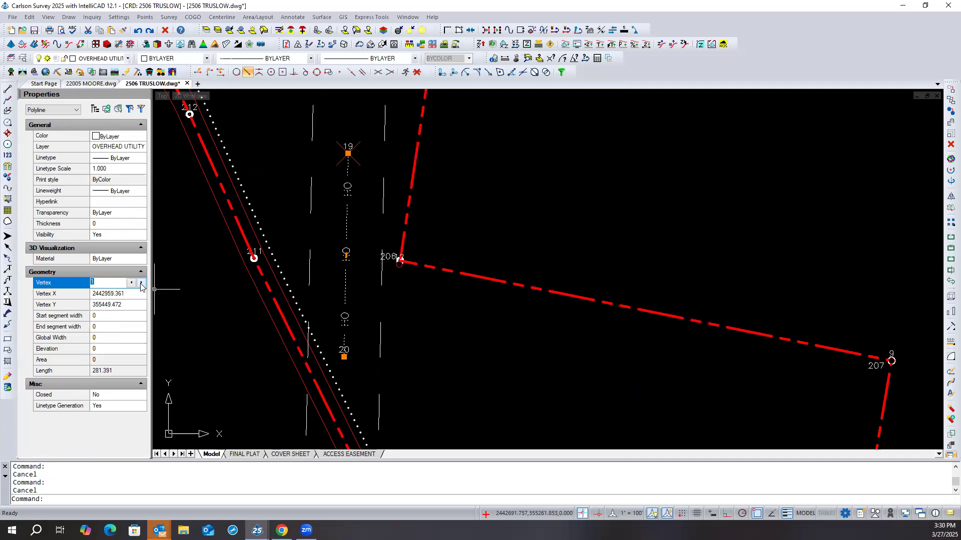
{"action": "key", "text": "Escape"}
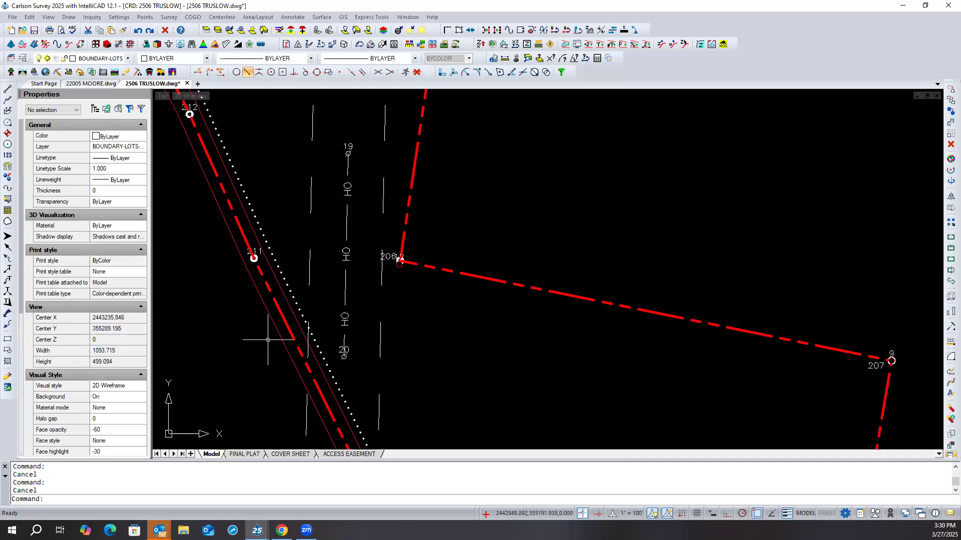
- Change the OVERHEAD UTILITY EASEMENT layer's linetype to DASHED and regenerate the drawing
{"action": "scroll", "coordinate": [268, 339], "scroll_direction": "down", "scroll_amount": 2}
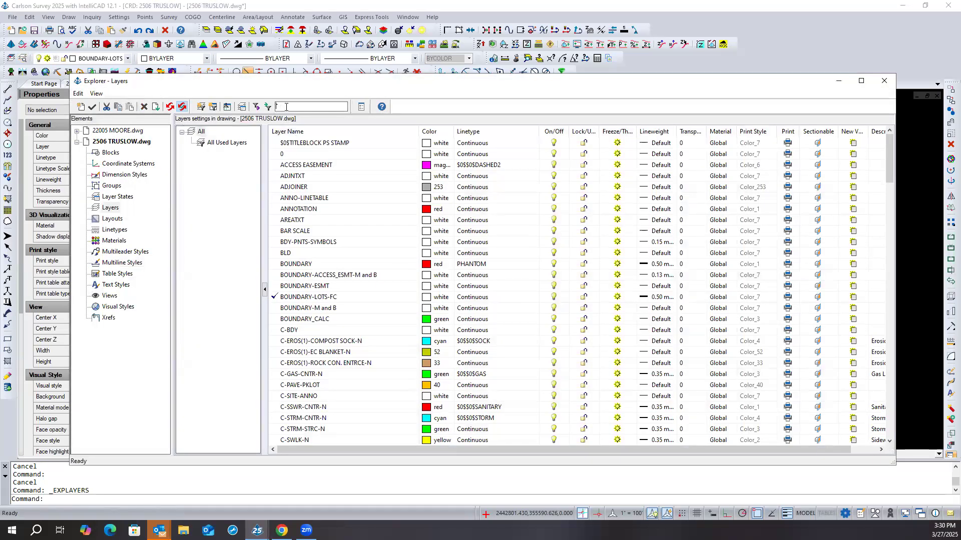
{"action": "type", "text": "ove"}
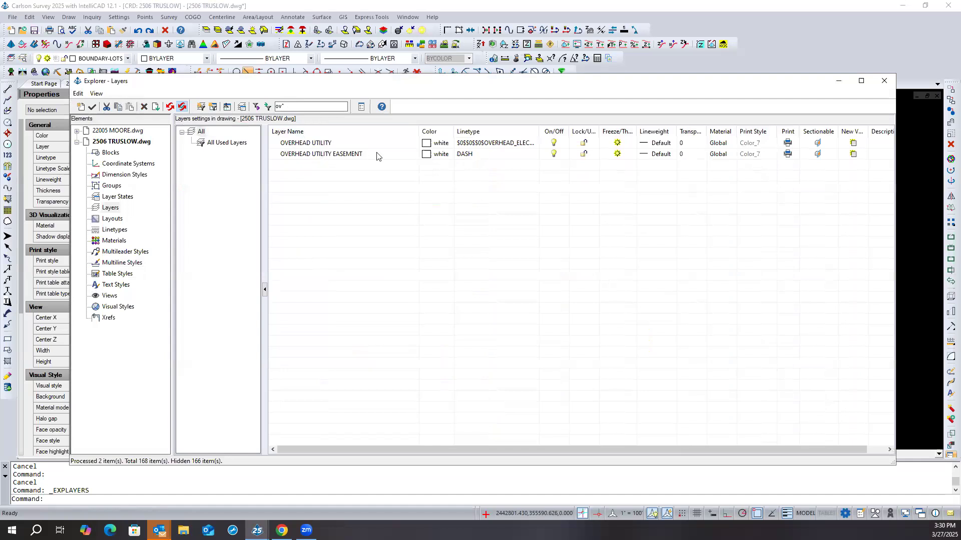
{"action": "left_click", "coordinate": [487, 155]}
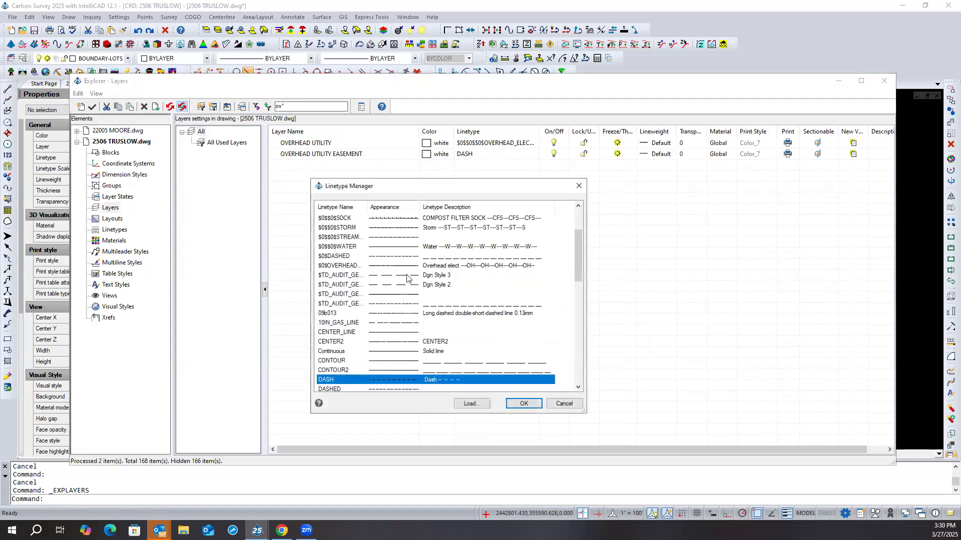
{"action": "scroll", "coordinate": [375, 297], "scroll_direction": "down", "scroll_amount": 1}
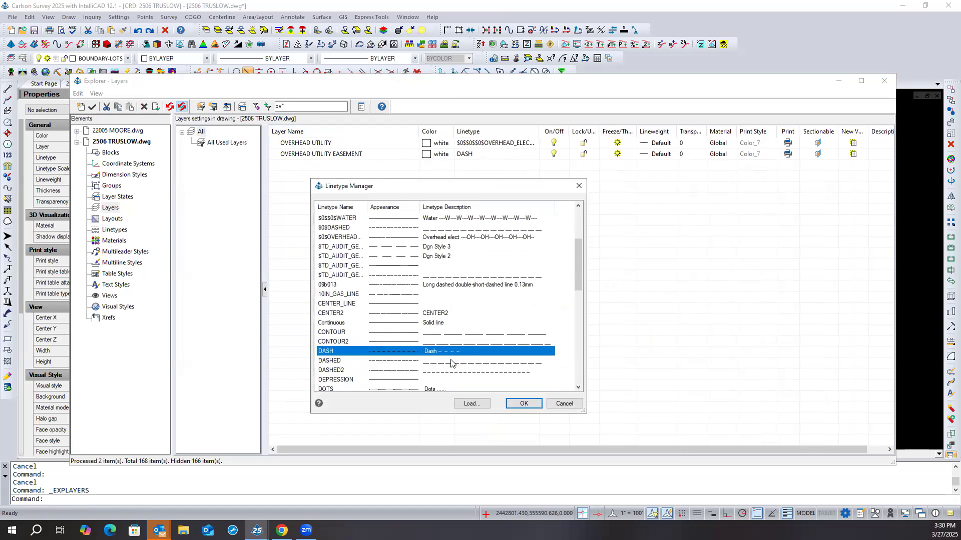
{"action": "left_click", "coordinate": [336, 361]}
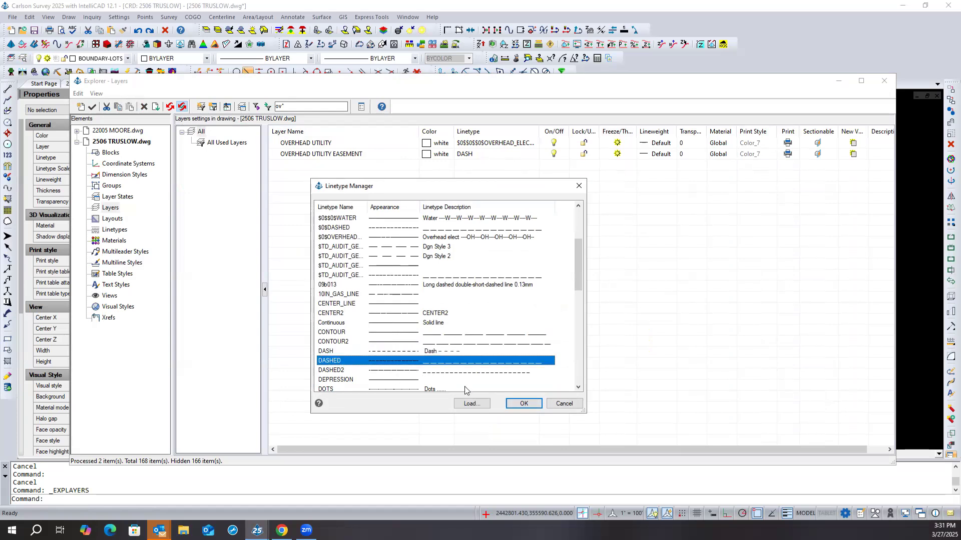
{"action": "left_click", "coordinate": [523, 405]}
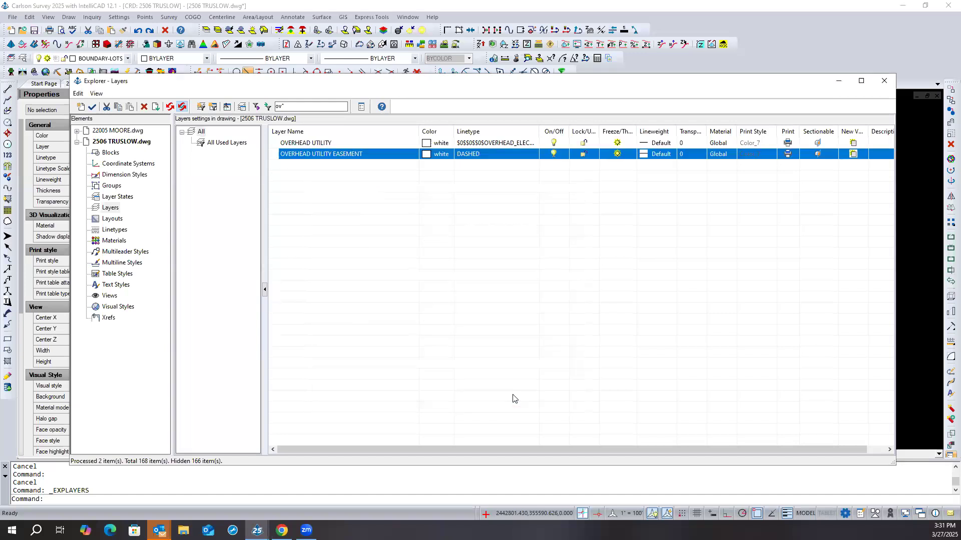
{"action": "left_click", "coordinate": [884, 81]}
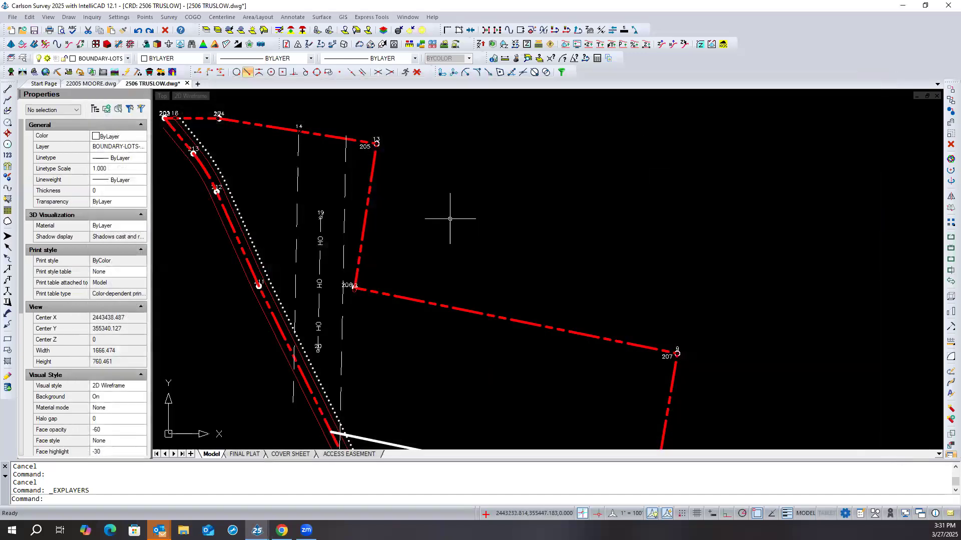
{"action": "type", "text": "rea"}
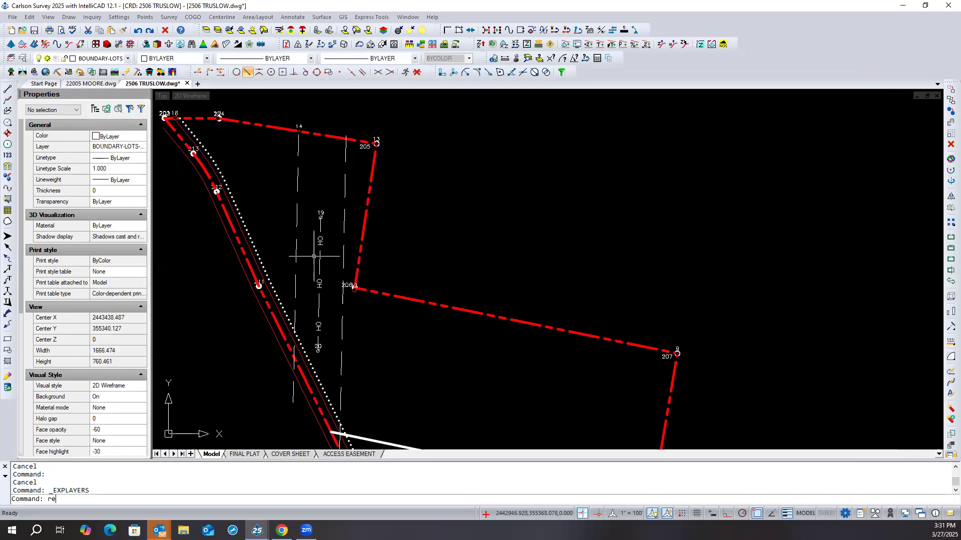
{"action": "key", "text": "Return"}
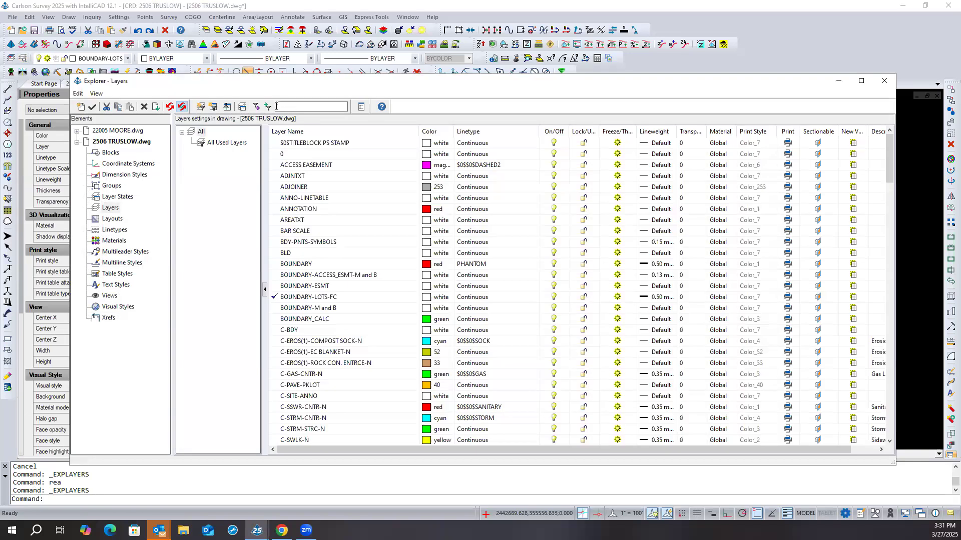
- Set the OVERHEAD UTILITY EASEMENT layer's linetype to DASHED2 and check the dashes on both easement lines
{"action": "type", "text": "v"}
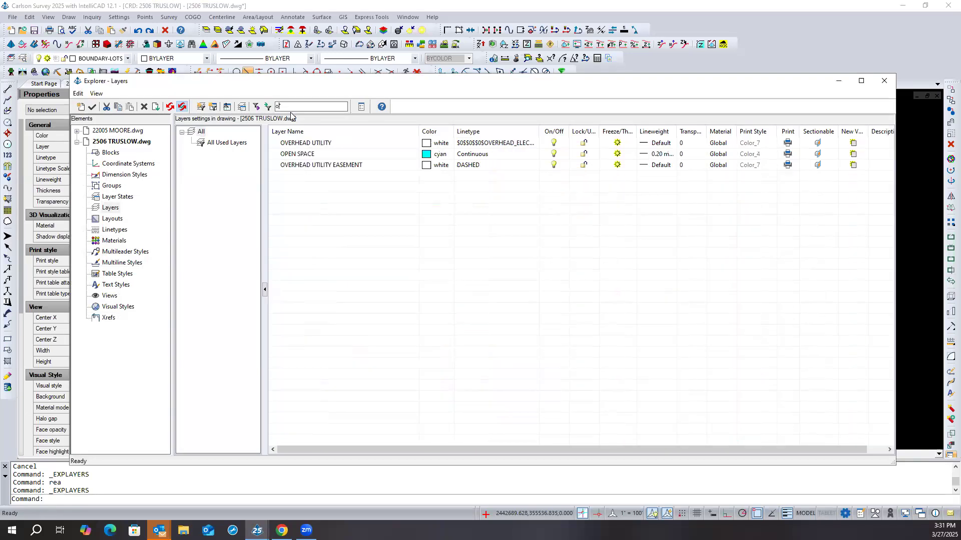
{"action": "left_click", "coordinate": [497, 158]}
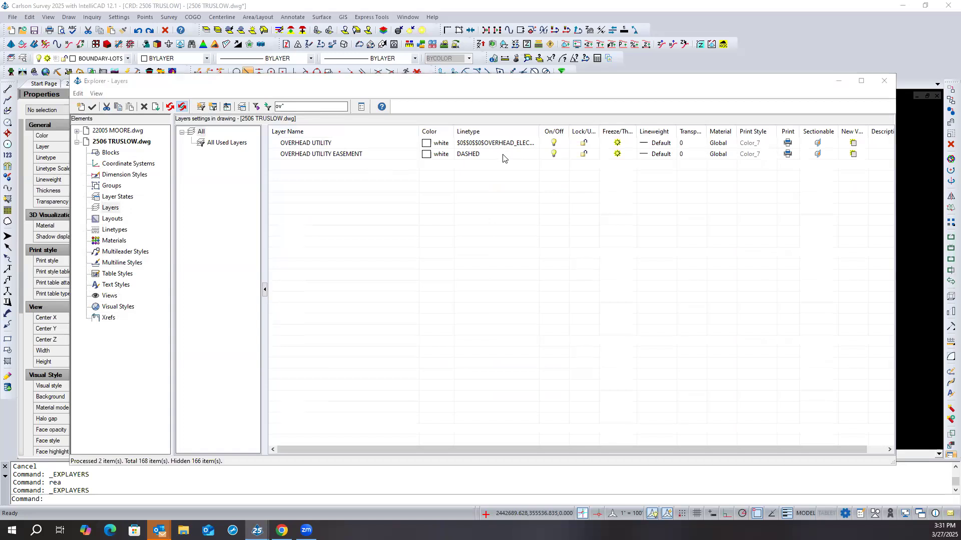
{"action": "scroll", "coordinate": [428, 288], "scroll_direction": "down", "scroll_amount": 1}
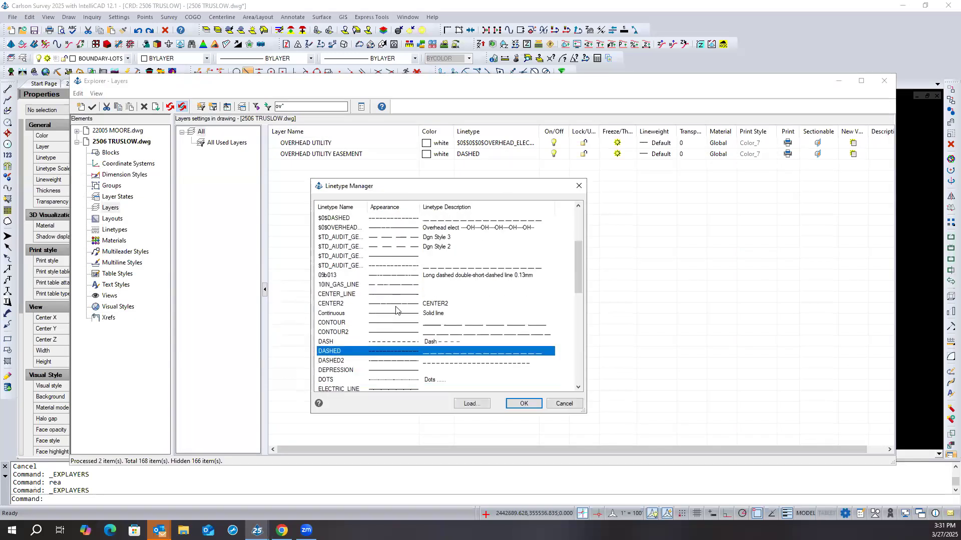
{"action": "left_click", "coordinate": [329, 360]}
{"action": "left_click", "coordinate": [520, 403]}
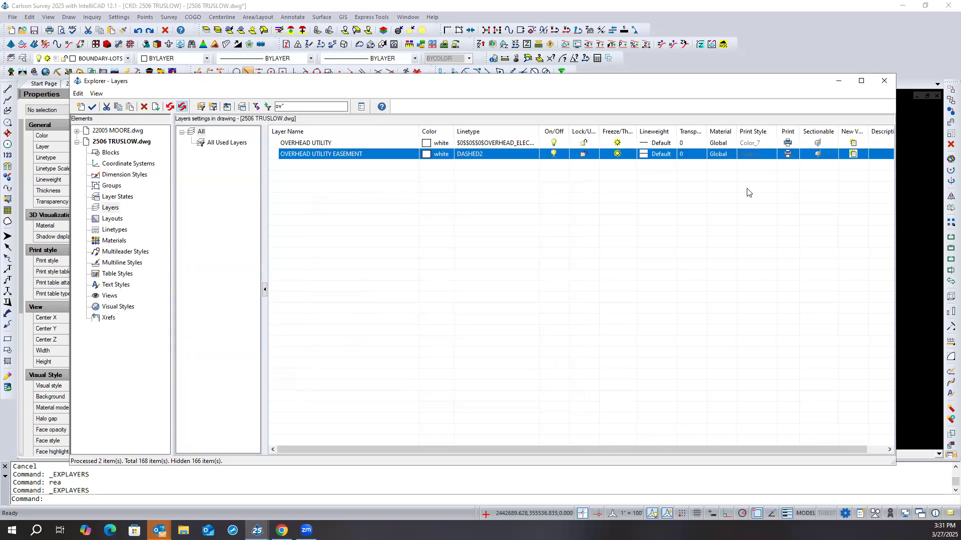
{"action": "left_click", "coordinate": [883, 82]}
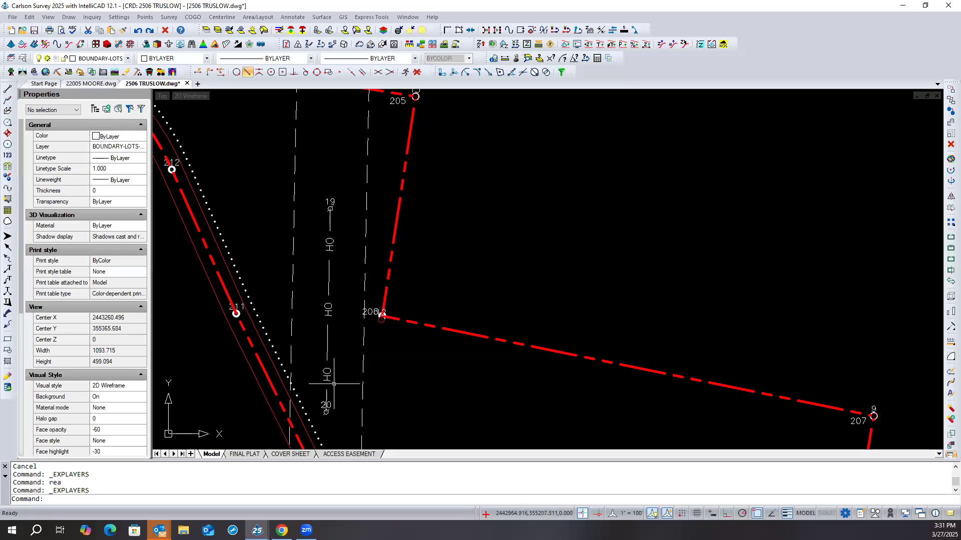
{"action": "scroll", "coordinate": [309, 249], "scroll_direction": "down", "scroll_amount": 2}
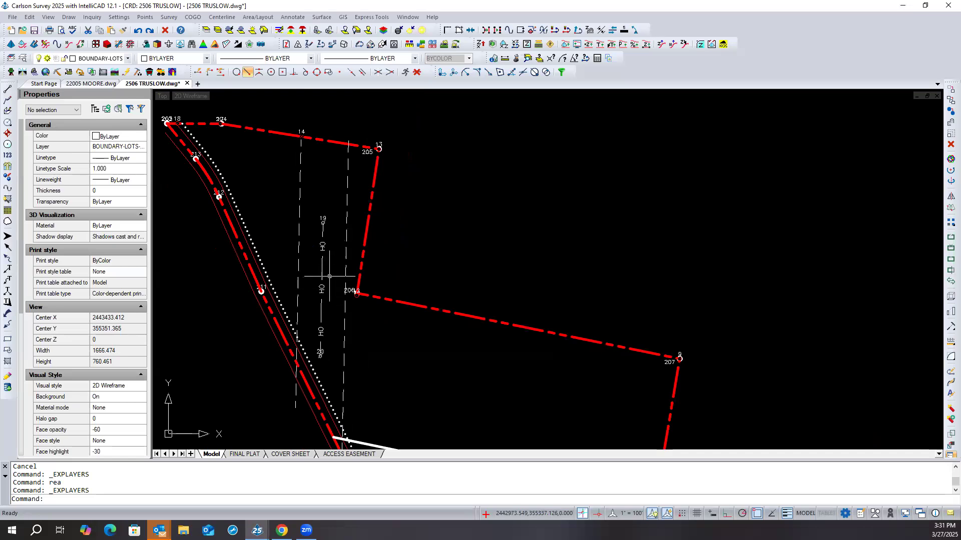
- Reverse the direction of the overhead utility polyline between points 19 and 20 to flip its OH lettering
{"action": "scroll", "coordinate": [329, 275], "scroll_direction": "up", "scroll_amount": 1}
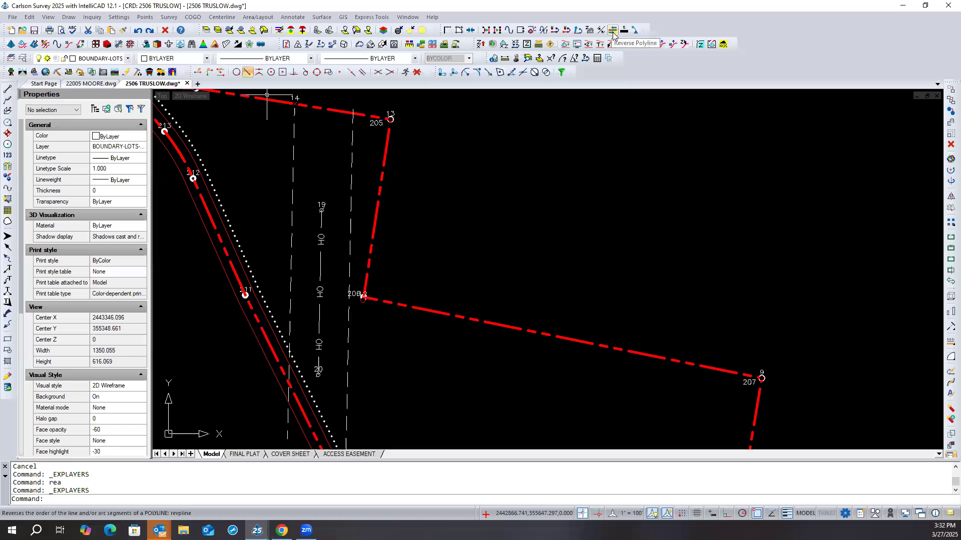
{"action": "left_click", "coordinate": [29, 18]}
{"action": "mouse_move", "coordinate": [73, 313]}
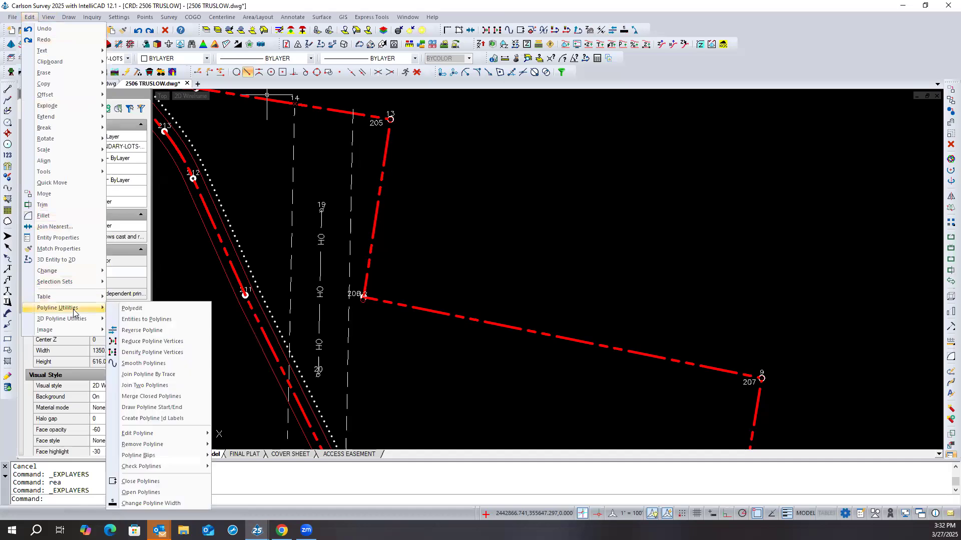
{"action": "left_click", "coordinate": [146, 331]}
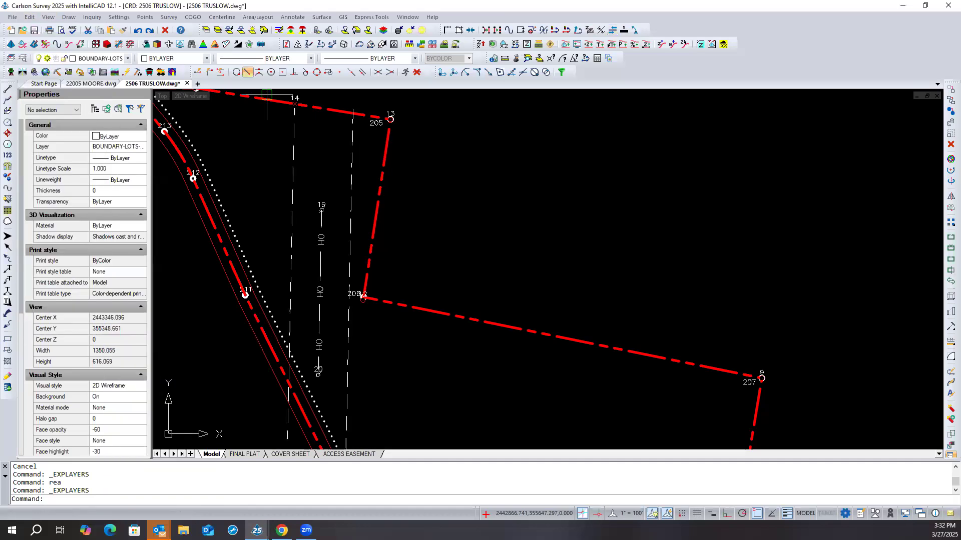
{"action": "left_click", "coordinate": [318, 319]}
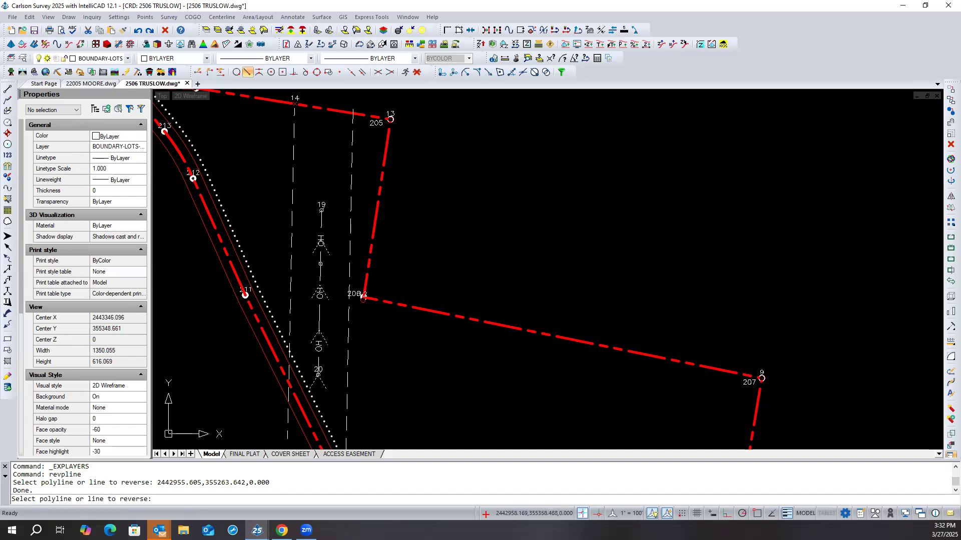
{"action": "left_click", "coordinate": [320, 264]}
{"action": "left_click", "coordinate": [320, 267]}
{"action": "key", "text": "Return"}
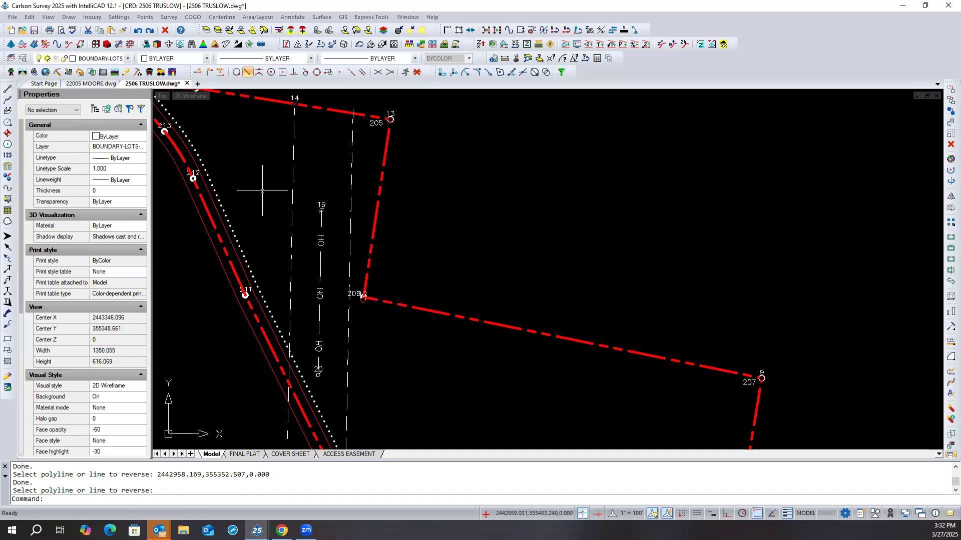
{"action": "scroll", "coordinate": [261, 191], "scroll_direction": "down", "scroll_amount": 1}
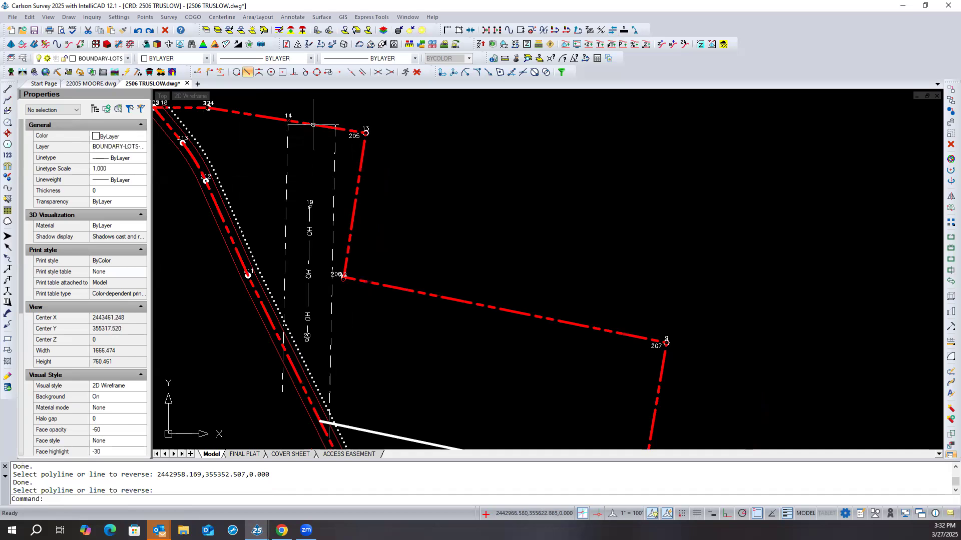
{"action": "left_click", "coordinate": [309, 214]}
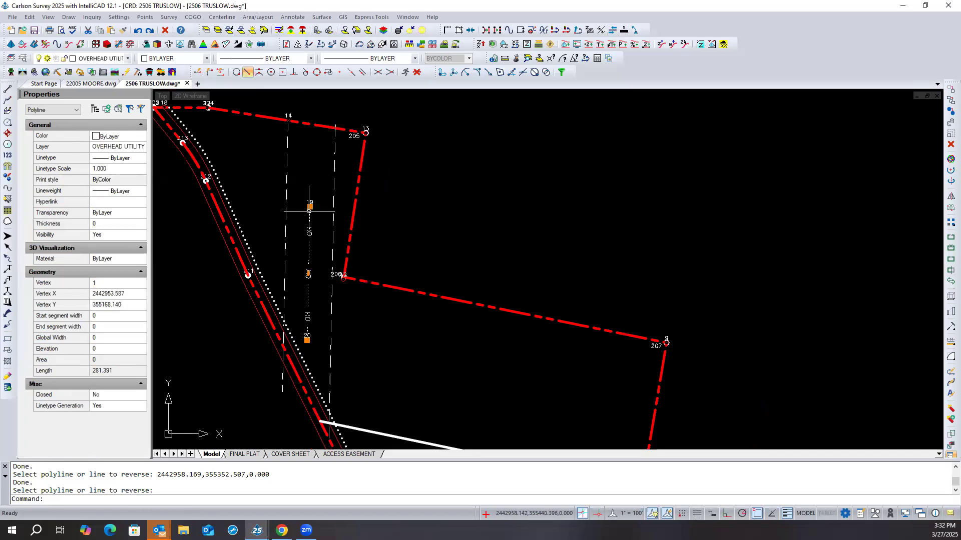
{"action": "left_click", "coordinate": [310, 206]}
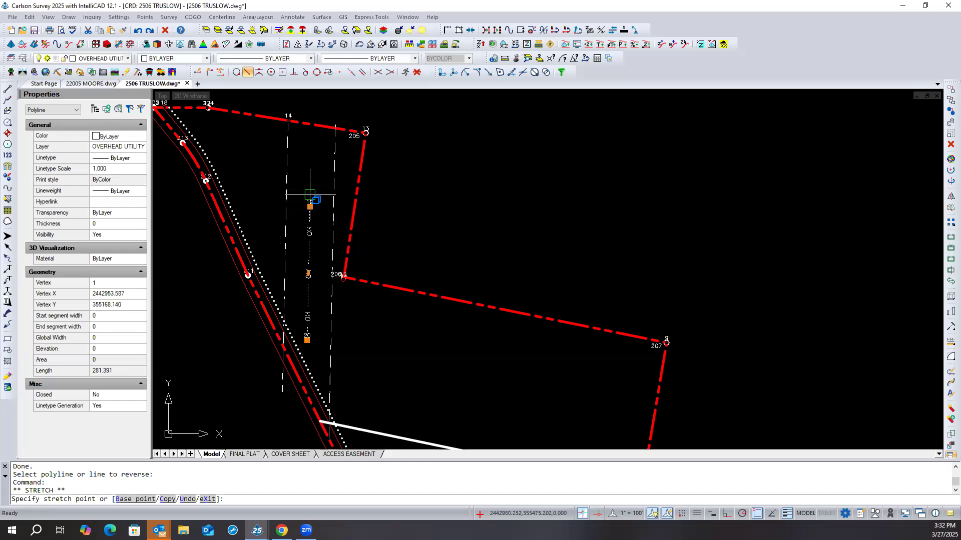
{"action": "key", "text": "Escape"}
{"action": "key", "text": "Escape"}
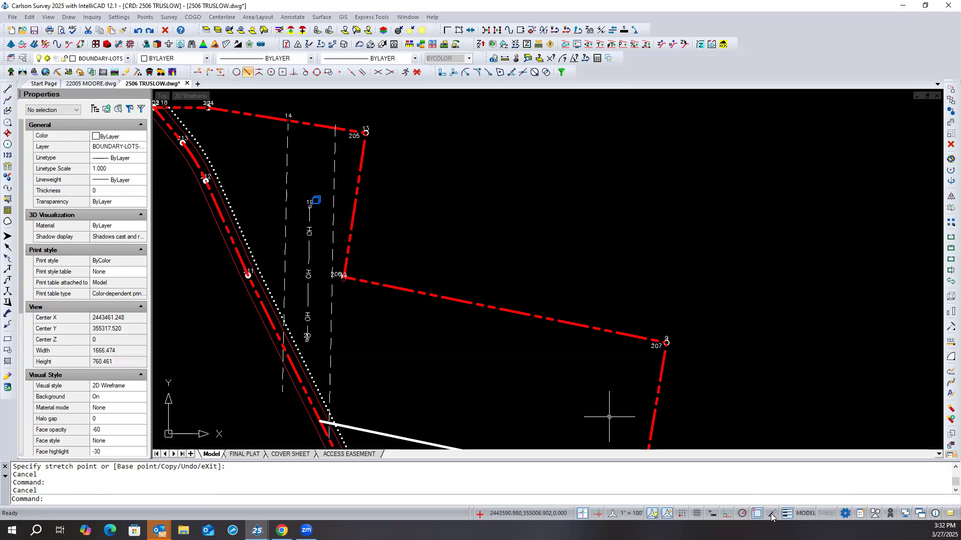
- Turn on entity tracking and enable the Extension snap alongside the Endpoint snap
{"action": "left_click", "coordinate": [771, 517]}
{"action": "right_click", "coordinate": [759, 515]}
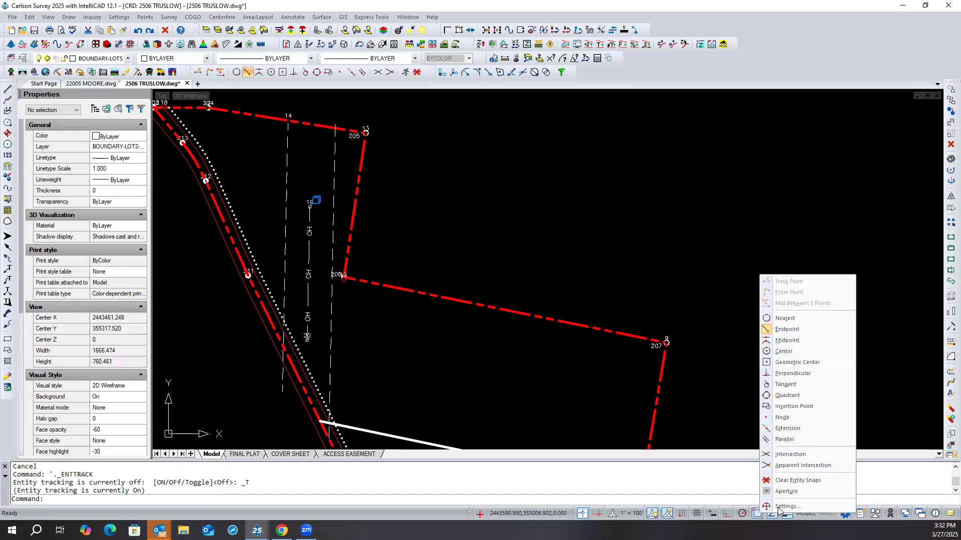
{"action": "left_click", "coordinate": [779, 508]}
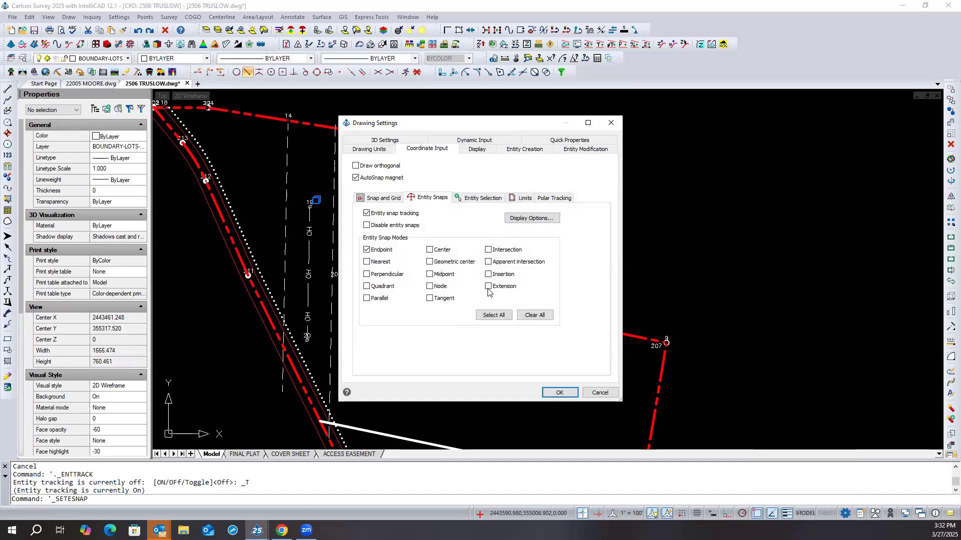
{"action": "key", "text": "Return"}
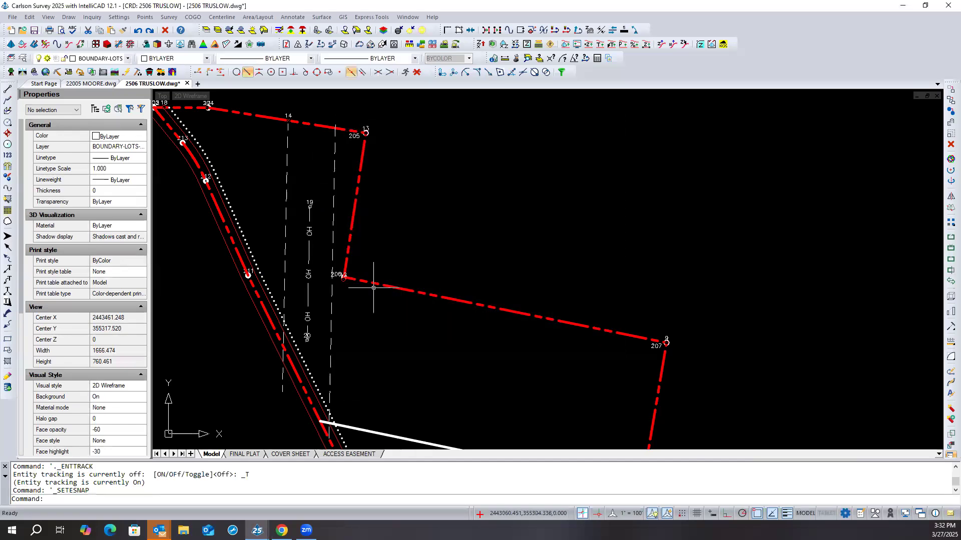
- Stretch the overhead utility polyline's north end from point 19 northward about 228 units, past the boundary line between points 204 and 205
{"action": "left_click", "coordinate": [310, 248]}
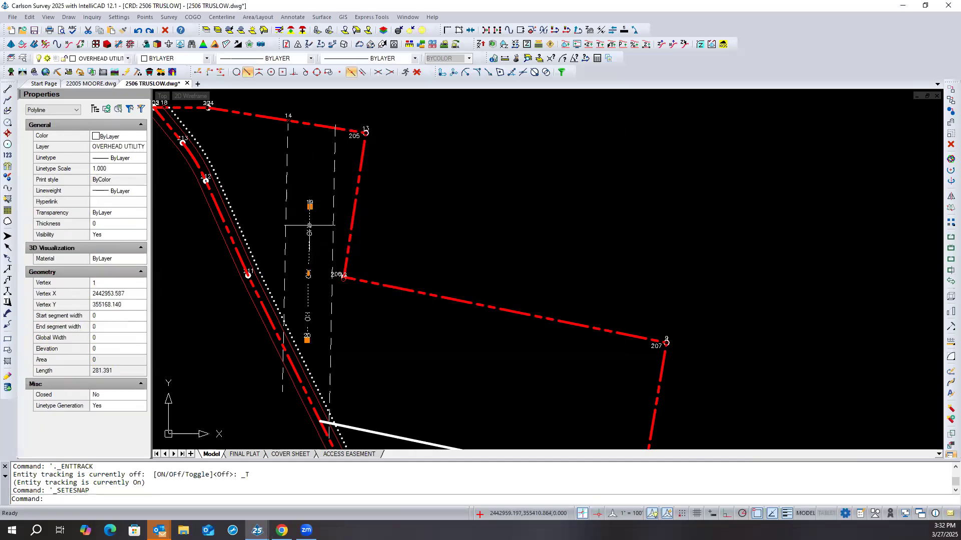
{"action": "left_click", "coordinate": [309, 206]}
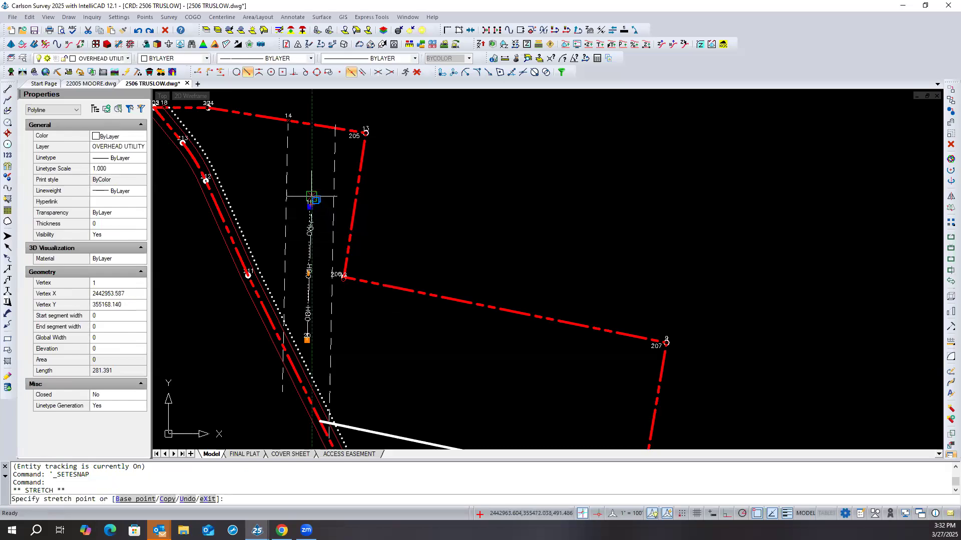
{"action": "left_click", "coordinate": [311, 99]}
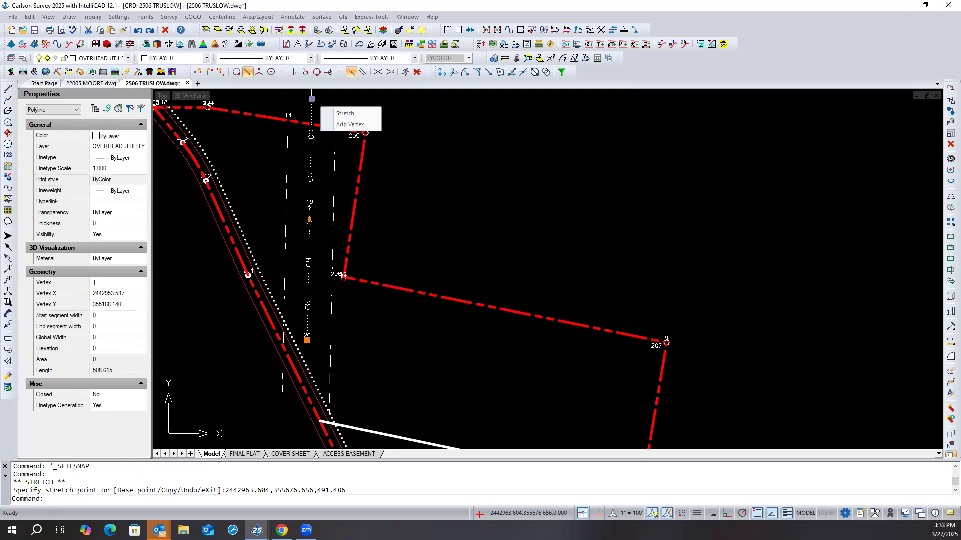
- Stretch the overhead utility polyline's south end from point 20 about 231 units along its own extension, past the red boundary line
{"action": "left_click", "coordinate": [307, 340]}
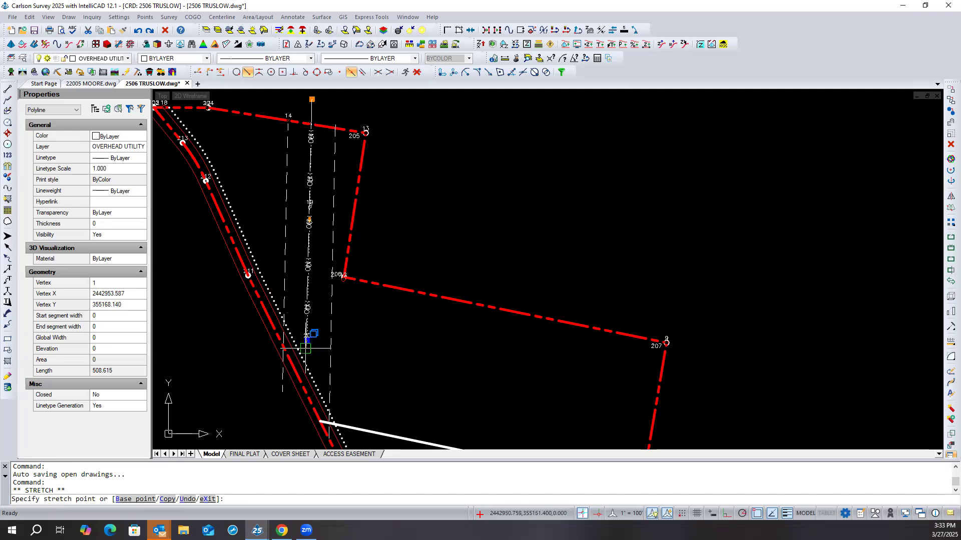
{"action": "scroll", "coordinate": [304, 350], "scroll_direction": "up", "scroll_amount": 3}
{"action": "middle_click_drag", "start_coordinate": [305, 346], "coordinate": [338, 254]}
{"action": "scroll", "coordinate": [338, 253], "scroll_direction": "up", "scroll_amount": 2}
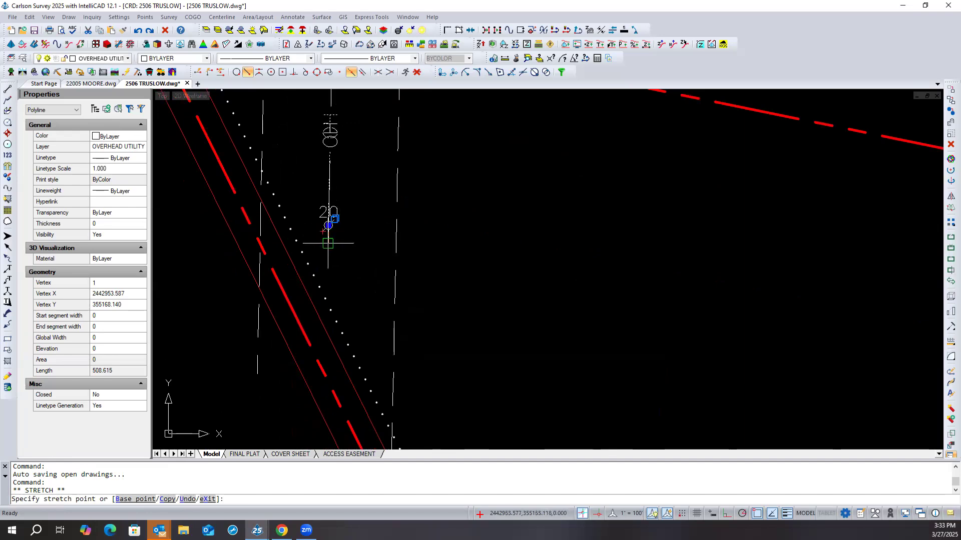
{"action": "scroll", "coordinate": [329, 250], "scroll_direction": "up", "scroll_amount": 2}
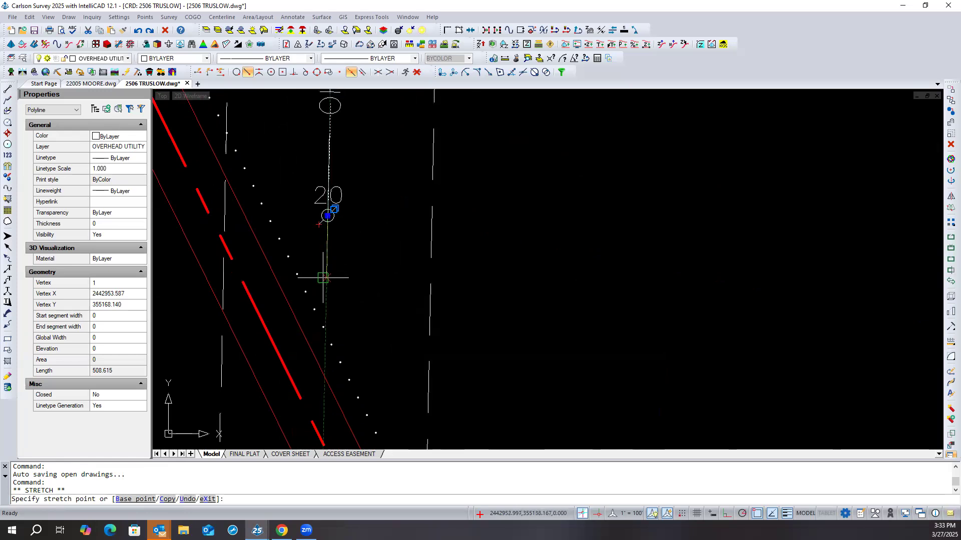
{"action": "scroll", "coordinate": [324, 276], "scroll_direction": "down", "scroll_amount": 3}
{"action": "scroll", "coordinate": [323, 277], "scroll_direction": "down", "scroll_amount": 1}
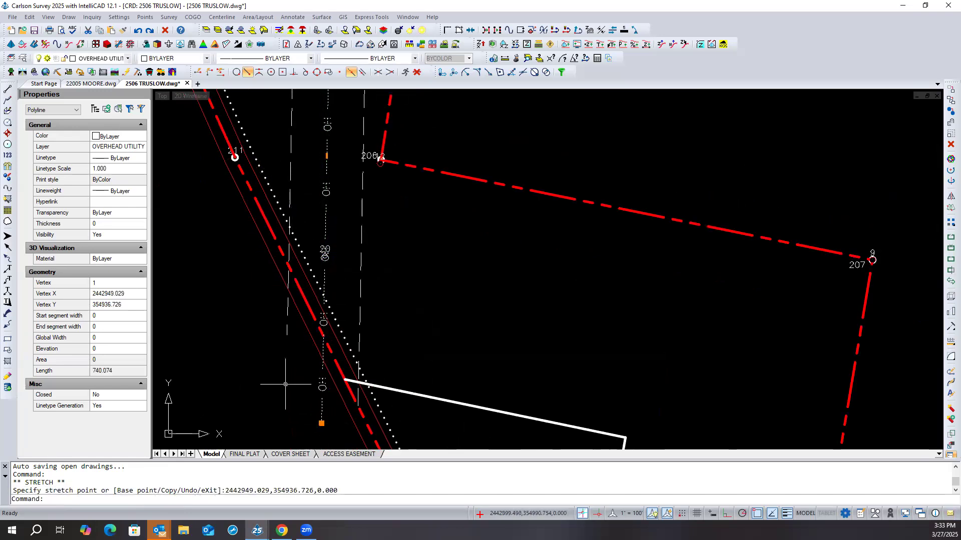
{"action": "key", "text": "Escape"}
{"action": "key", "text": "Escape"}
{"action": "scroll", "coordinate": [285, 382], "scroll_direction": "down", "scroll_amount": 1}
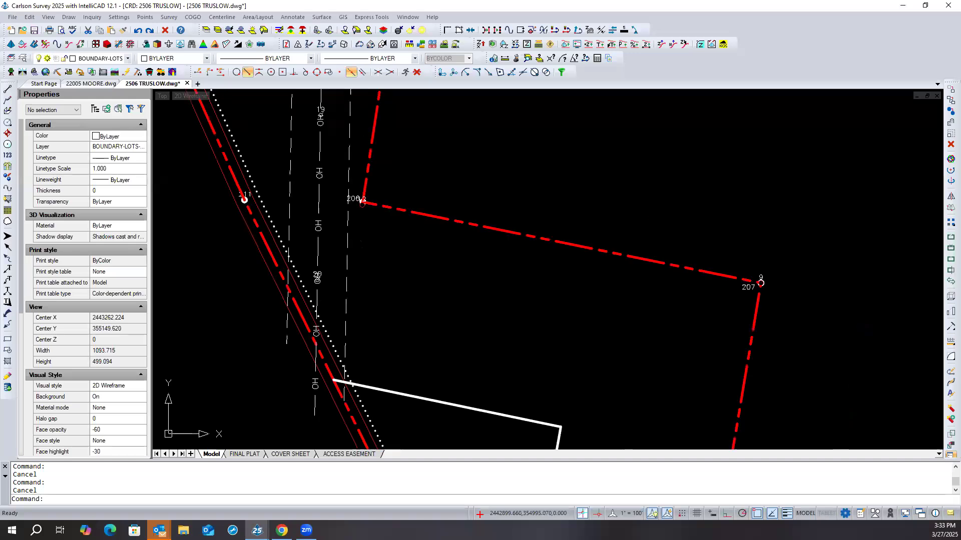
- Check the OH lettering at point 20 and stretch the overhead utility polyline's south end another 34.709 units along its extension
{"action": "scroll", "coordinate": [309, 264], "scroll_direction": "up", "scroll_amount": 3}
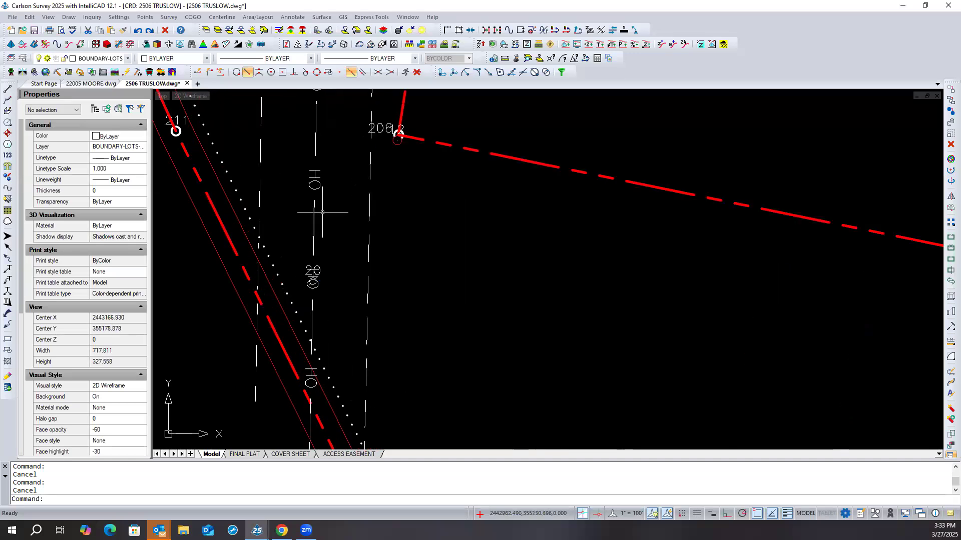
{"action": "scroll", "coordinate": [309, 272], "scroll_direction": "up", "scroll_amount": 3}
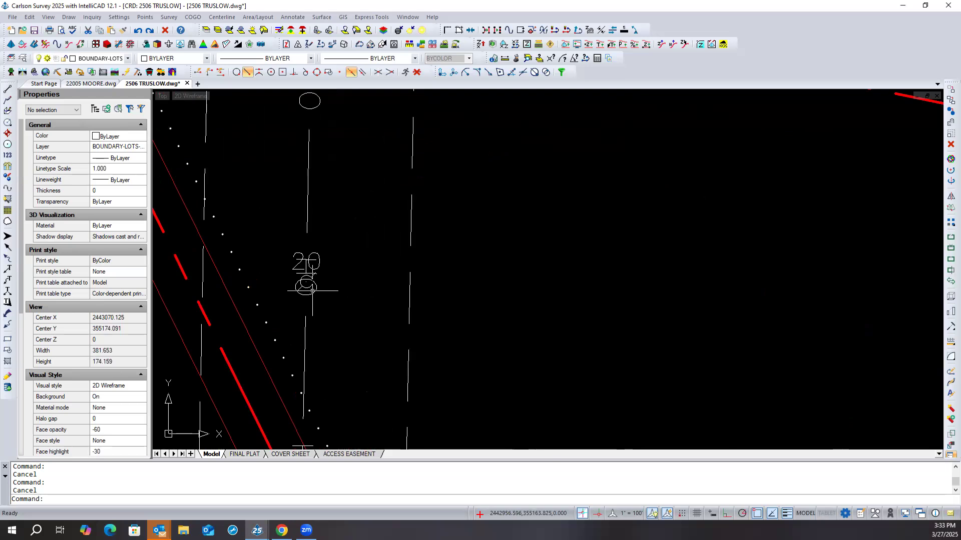
{"action": "scroll", "coordinate": [333, 245], "scroll_direction": "down", "scroll_amount": 5}
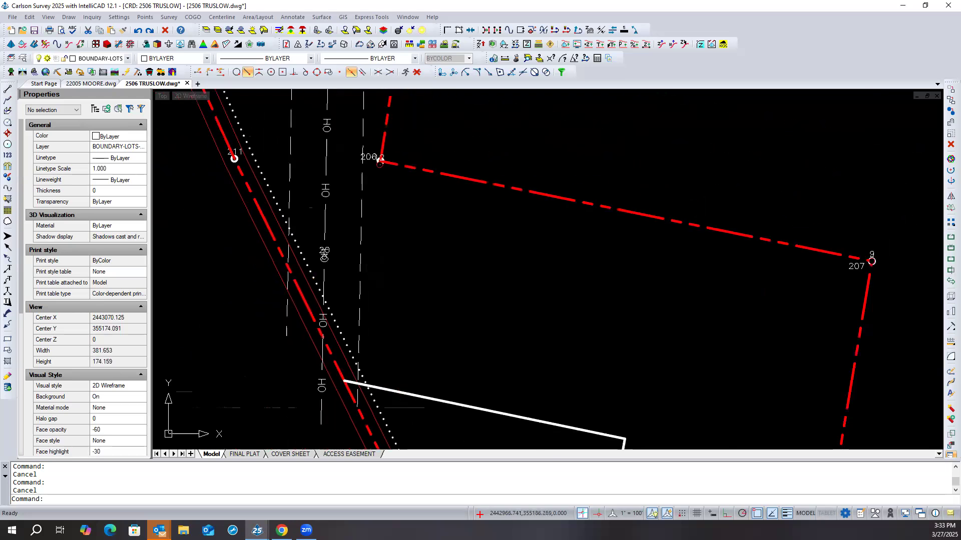
{"action": "left_click", "coordinate": [329, 220]}
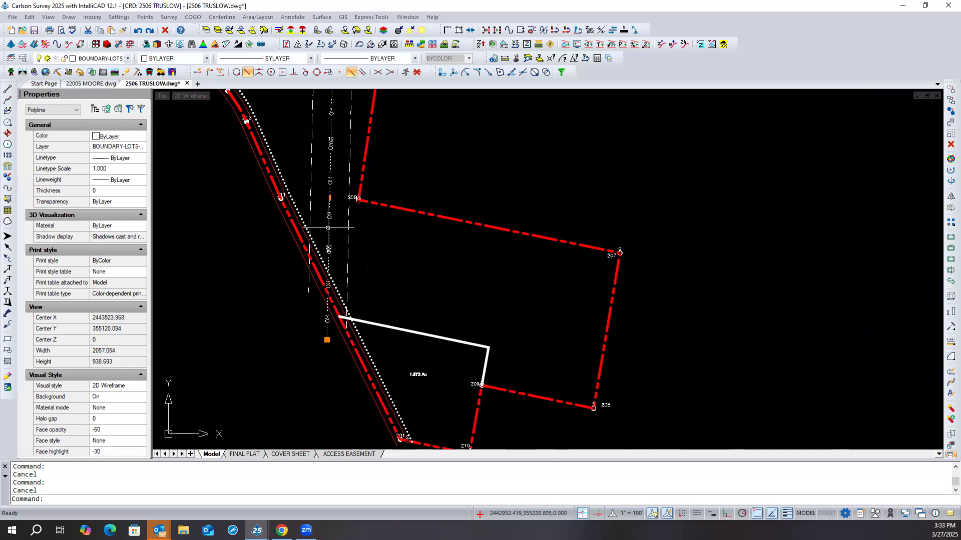
{"action": "left_click", "coordinate": [327, 340]}
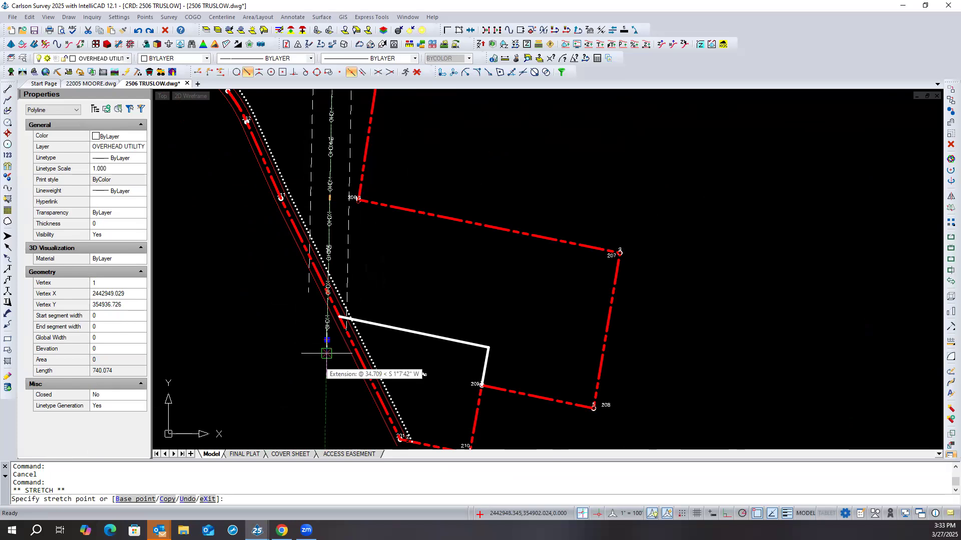
{"action": "left_click", "coordinate": [326, 353]}
{"action": "scroll", "coordinate": [332, 253], "scroll_direction": "up", "scroll_amount": 3}
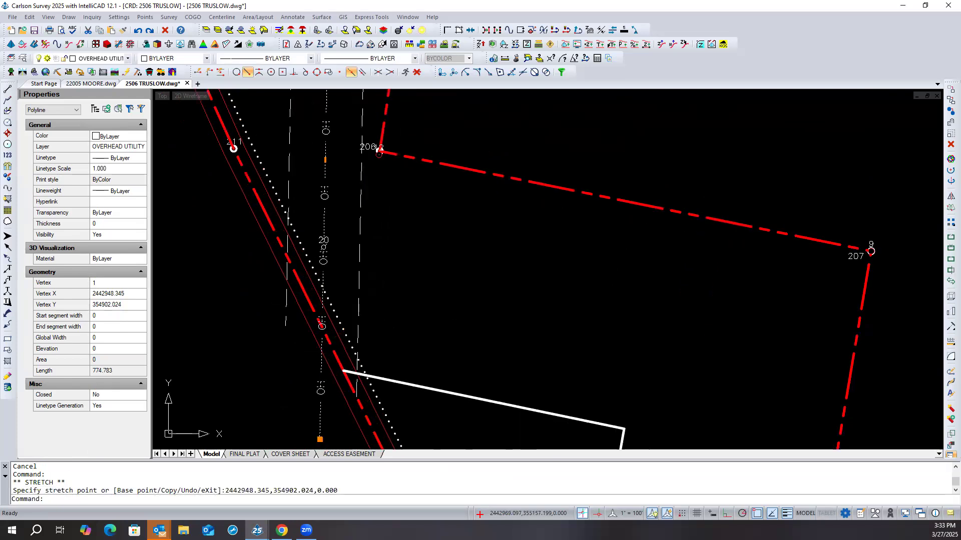
{"action": "scroll", "coordinate": [324, 248], "scroll_direction": "down", "scroll_amount": 3}
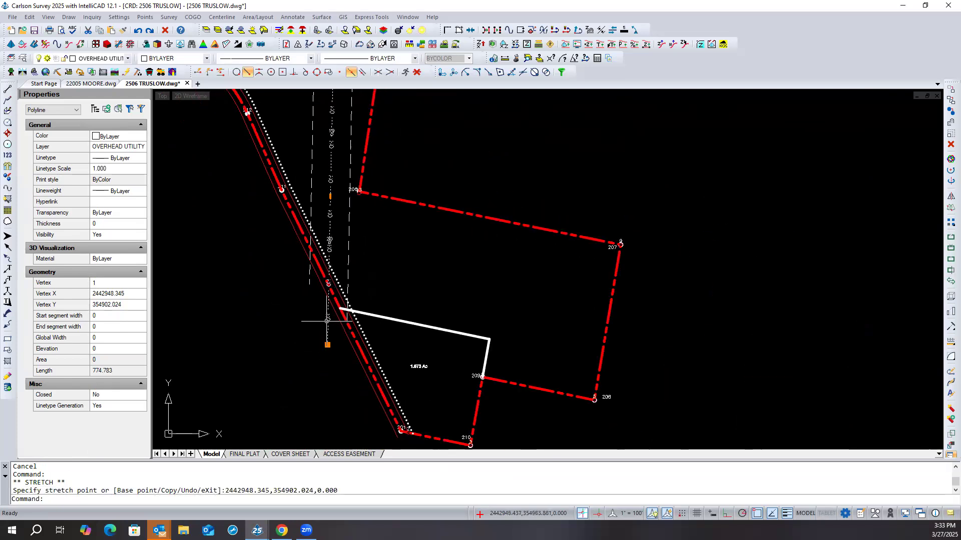
- Stretch the overhead utility polyline's south end about 46 units farther due south
{"action": "mouse_move", "coordinate": [328, 346]}
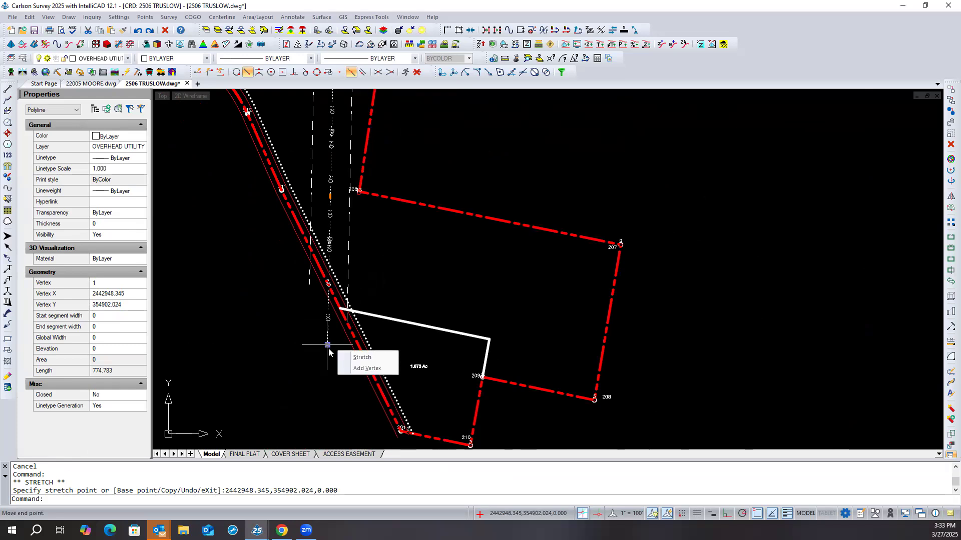
{"action": "left_click", "coordinate": [327, 346]}
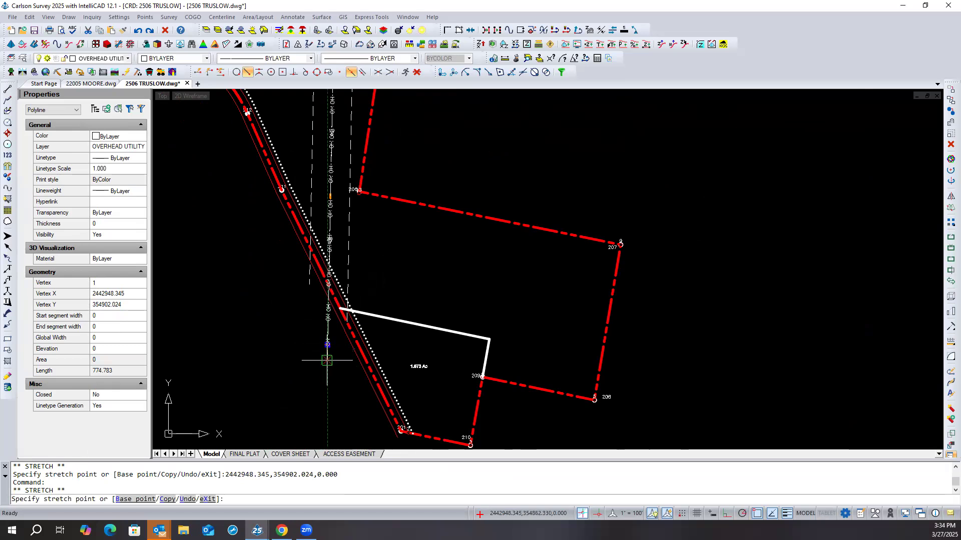
{"action": "left_click", "coordinate": [328, 360]}
{"action": "key", "text": "Escape"}
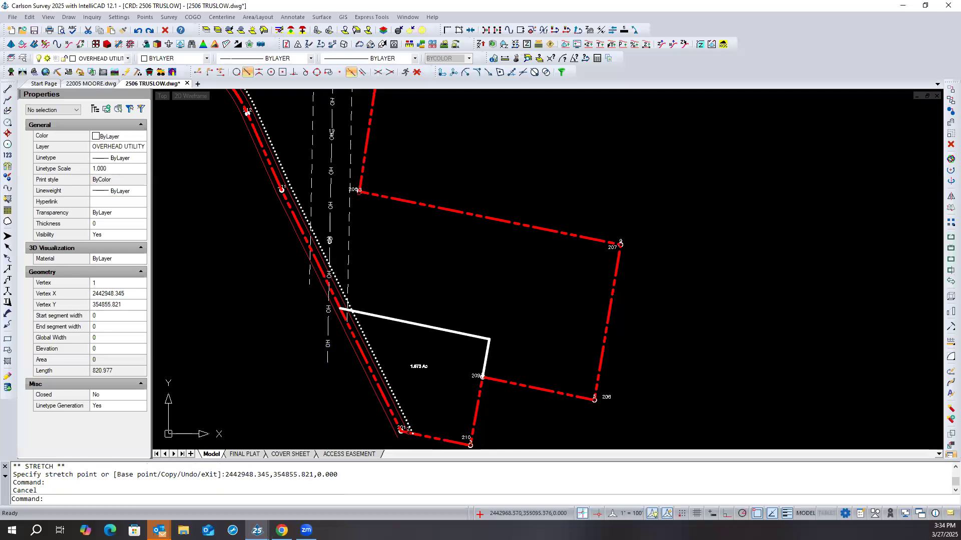
{"action": "scroll", "coordinate": [340, 247], "scroll_direction": "up", "scroll_amount": 3}
{"action": "scroll", "coordinate": [346, 248], "scroll_direction": "down", "scroll_amount": 2}
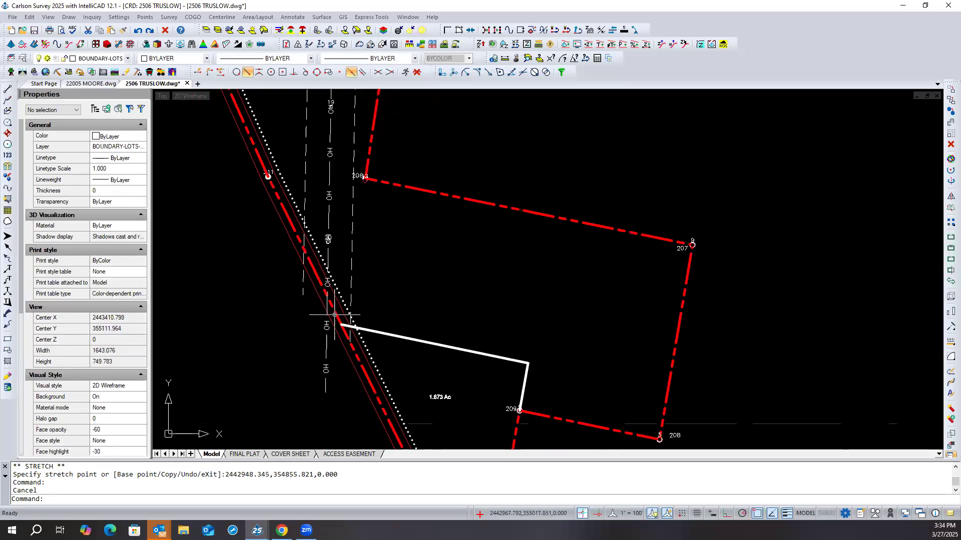
- Set Linetype Generation to No for the overhead utility polyline
{"action": "left_click", "coordinate": [326, 344]}
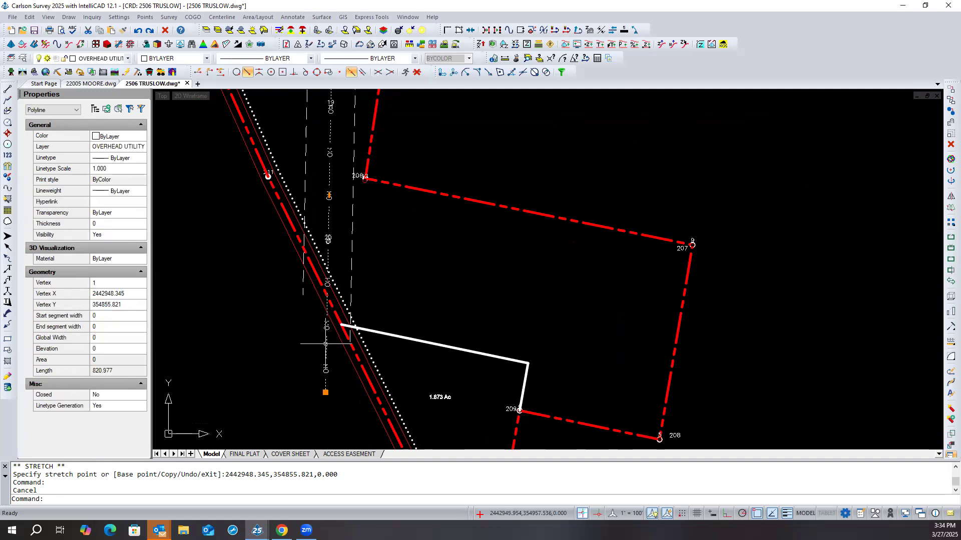
{"action": "left_click", "coordinate": [121, 409]}
{"action": "left_click", "coordinate": [122, 410]}
{"action": "left_click", "coordinate": [115, 424]}
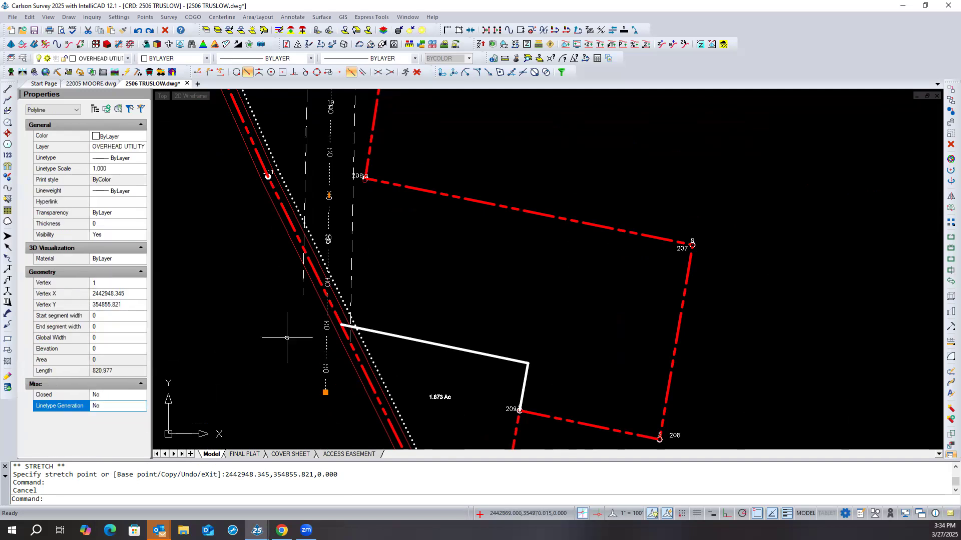
{"action": "key", "text": "Escape"}
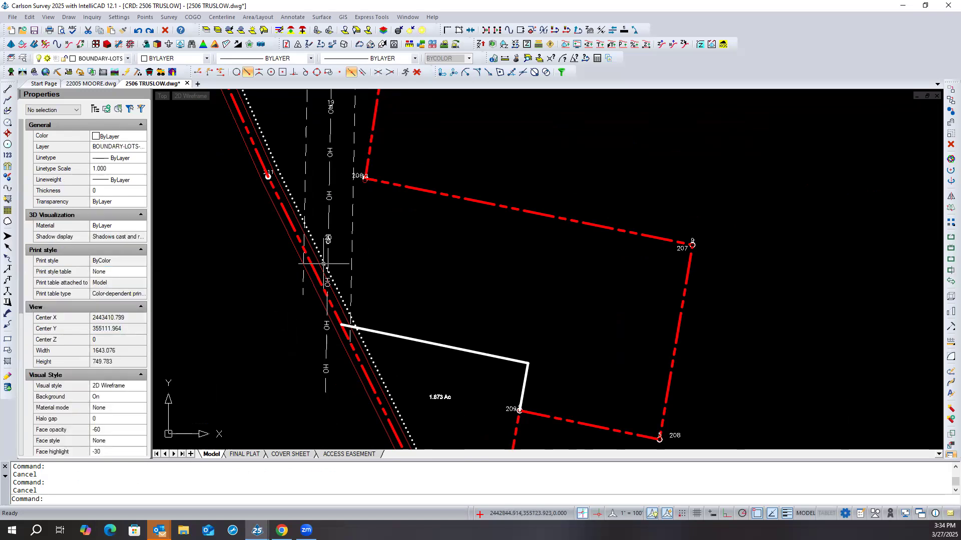
{"action": "scroll", "coordinate": [329, 240], "scroll_direction": "up", "scroll_amount": 2}
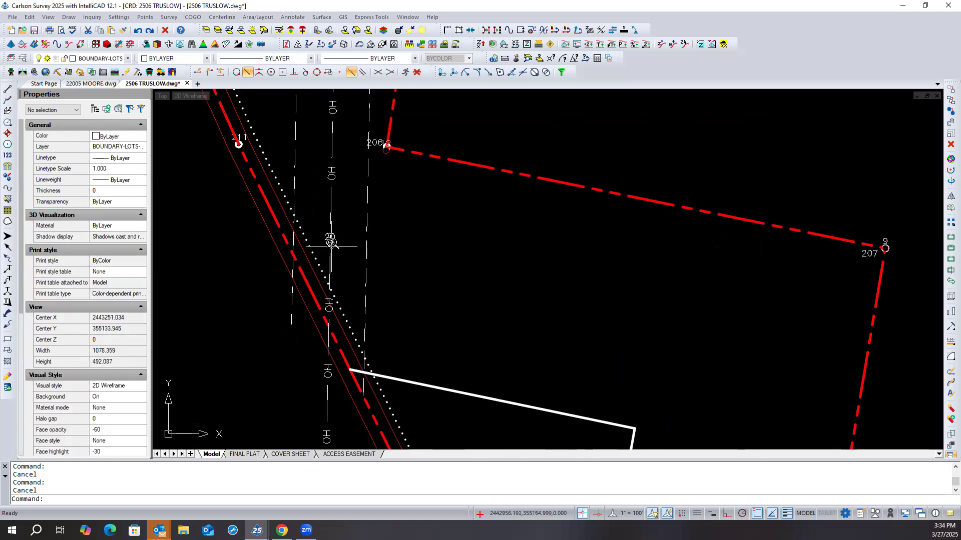
{"action": "scroll", "coordinate": [332, 242], "scroll_direction": "up", "scroll_amount": 3}
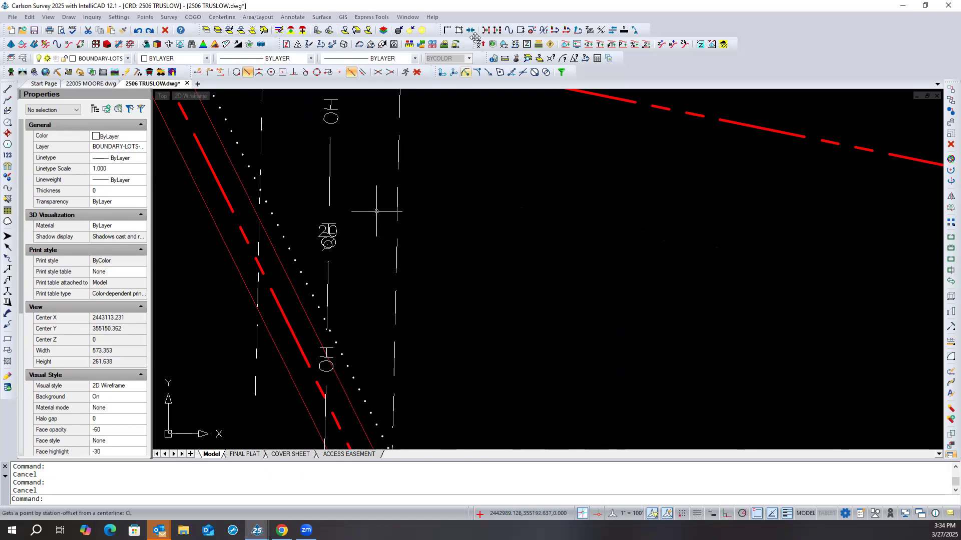
{"action": "left_click", "coordinate": [555, 31]}
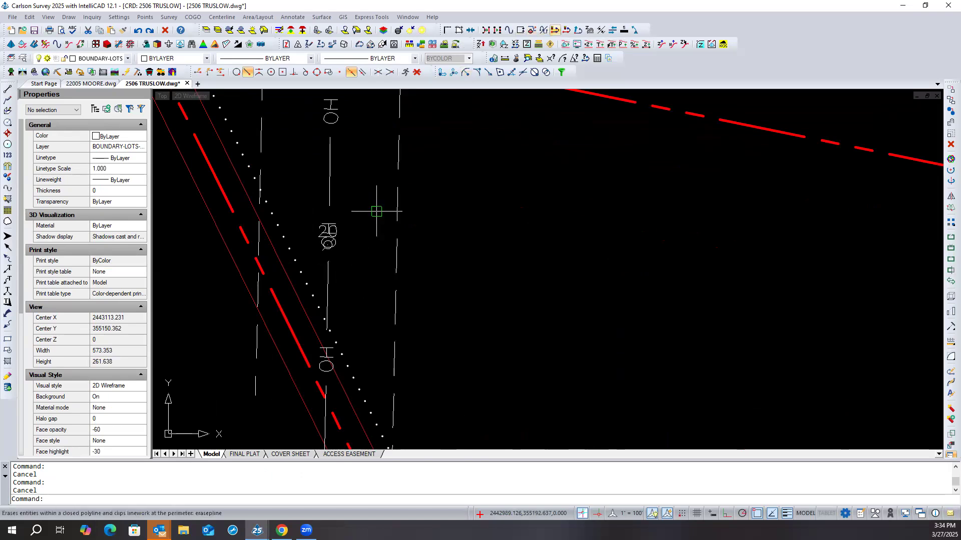
{"action": "left_click", "coordinate": [328, 270]}
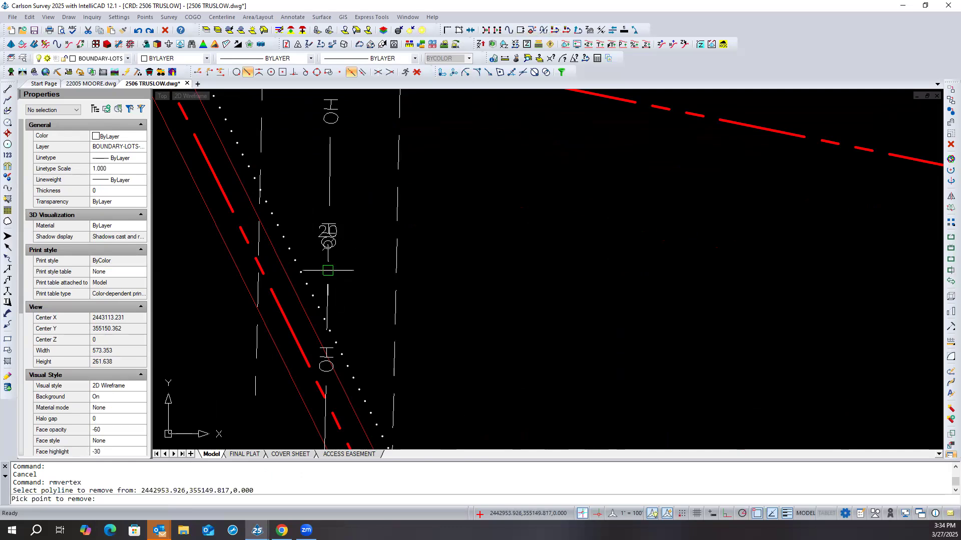
{"action": "scroll", "coordinate": [324, 247], "scroll_direction": "up", "scroll_amount": 2}
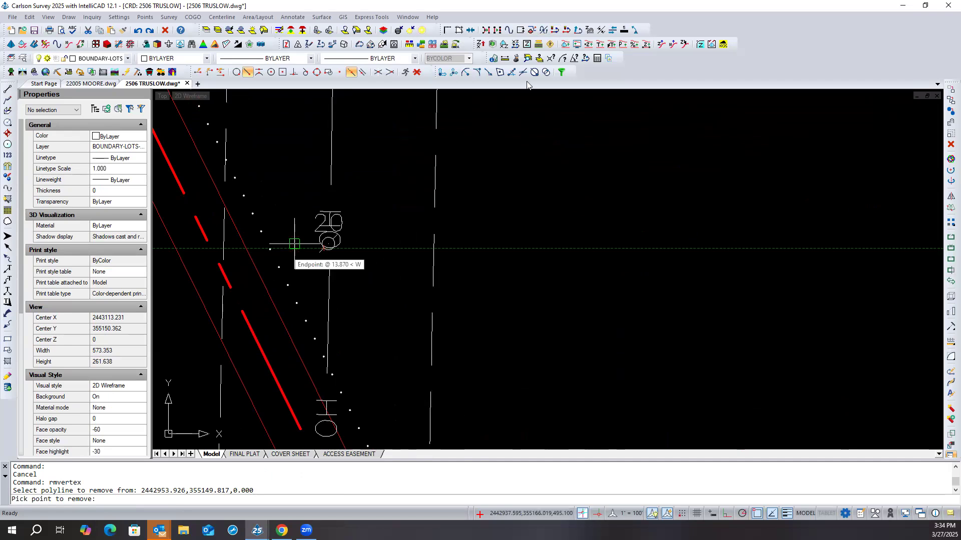
{"action": "key", "text": "Escape"}
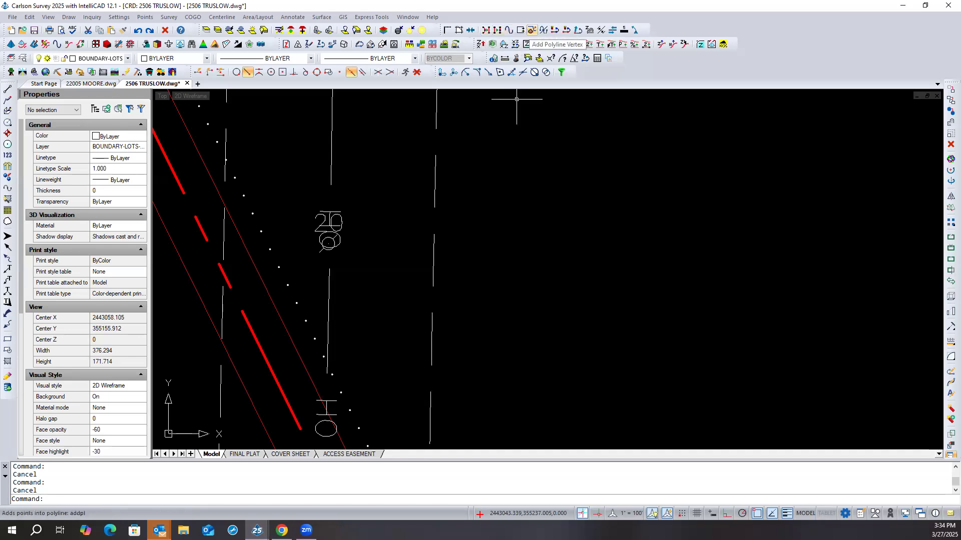
- Add a vertex to the overhead utility polyline at point 20, snapping to the point's insertion point
{"action": "left_click", "coordinate": [532, 30]}
{"action": "left_click", "coordinate": [329, 291]}
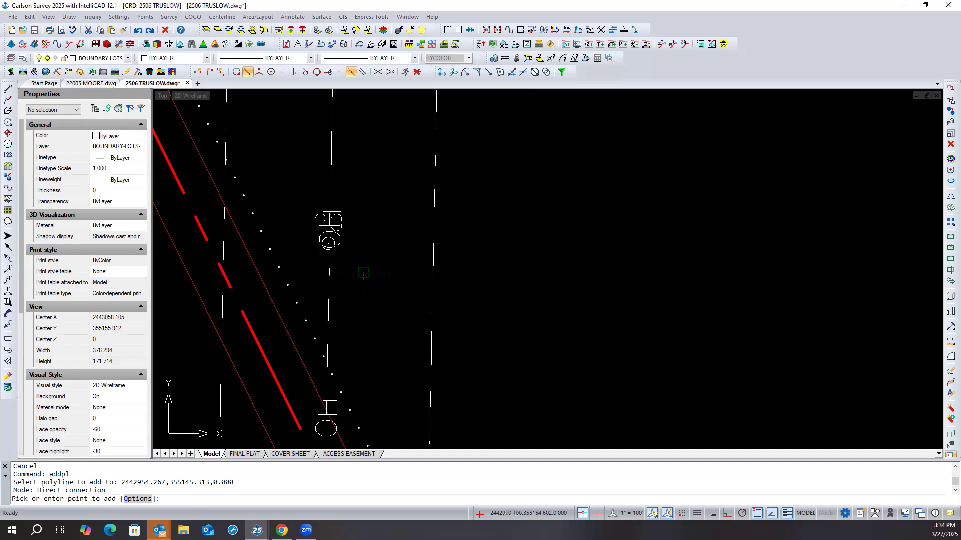
{"action": "right_click", "coordinate": [335, 246], "text": "shift"}
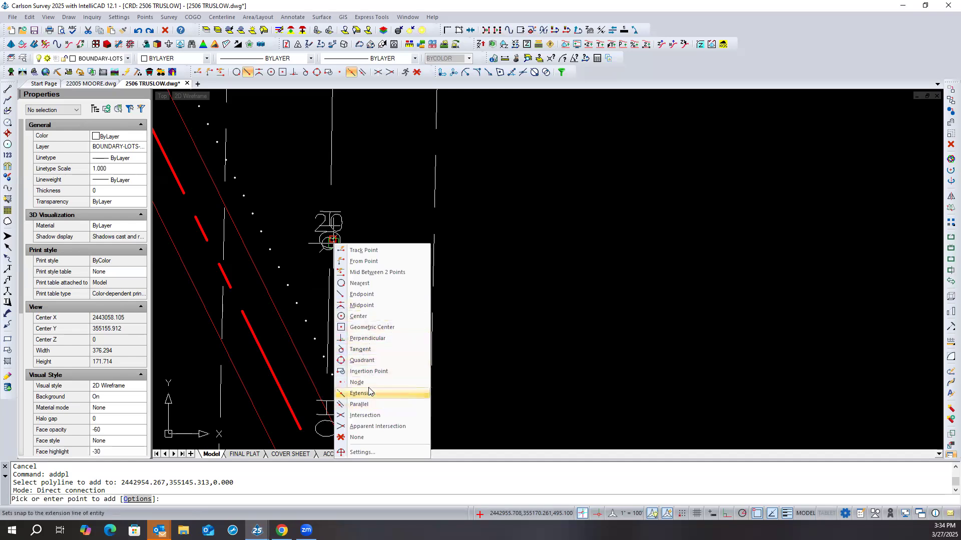
{"action": "left_click", "coordinate": [366, 415]}
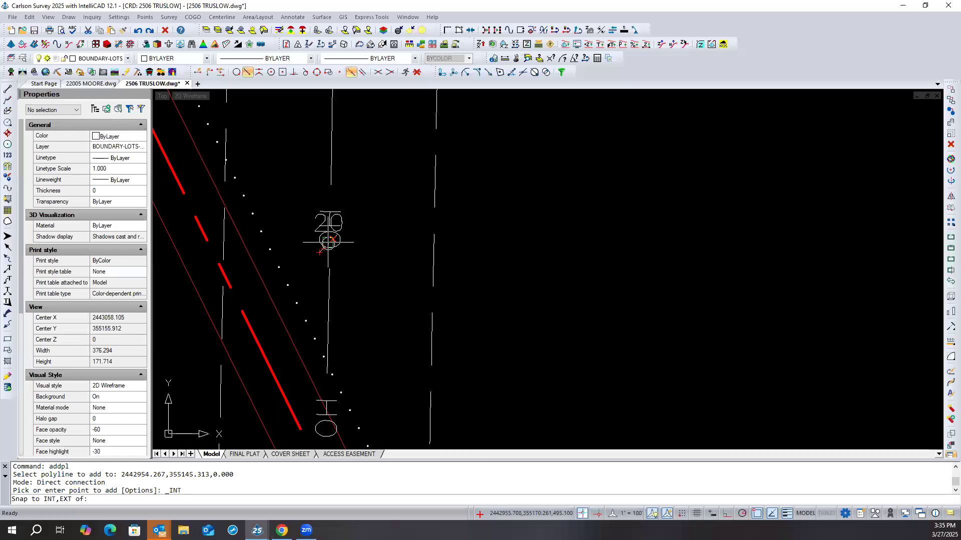
{"action": "right_click", "coordinate": [342, 270], "text": "shift"}
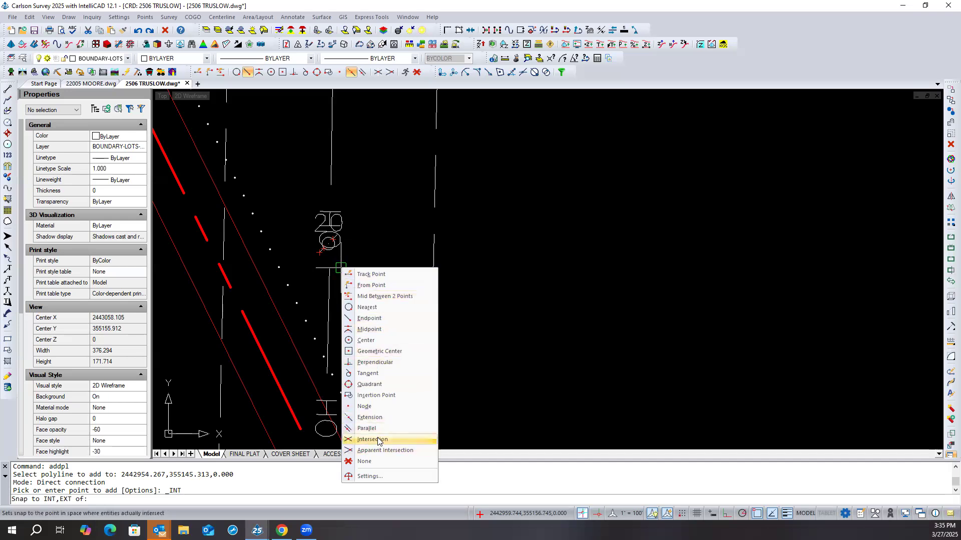
{"action": "left_click", "coordinate": [376, 395]}
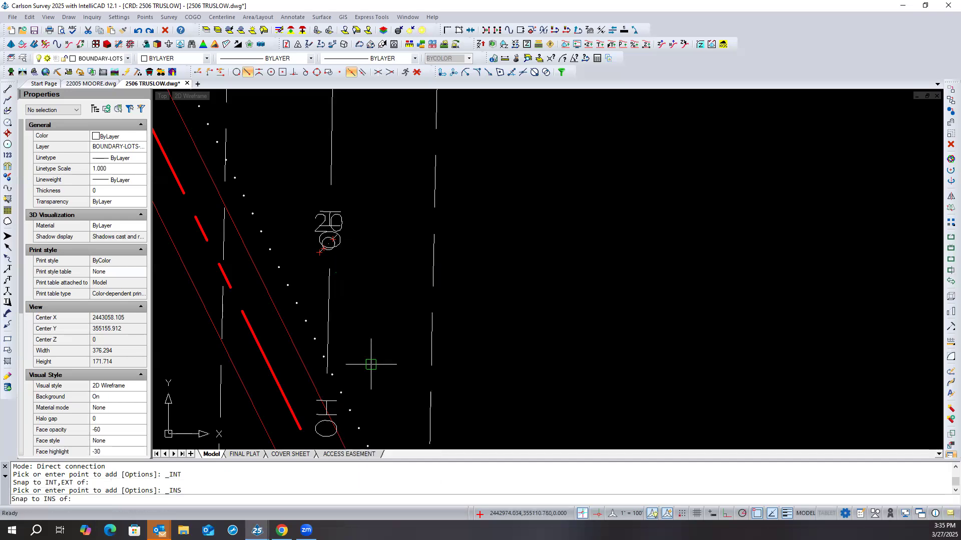
{"action": "left_click", "coordinate": [321, 254]}
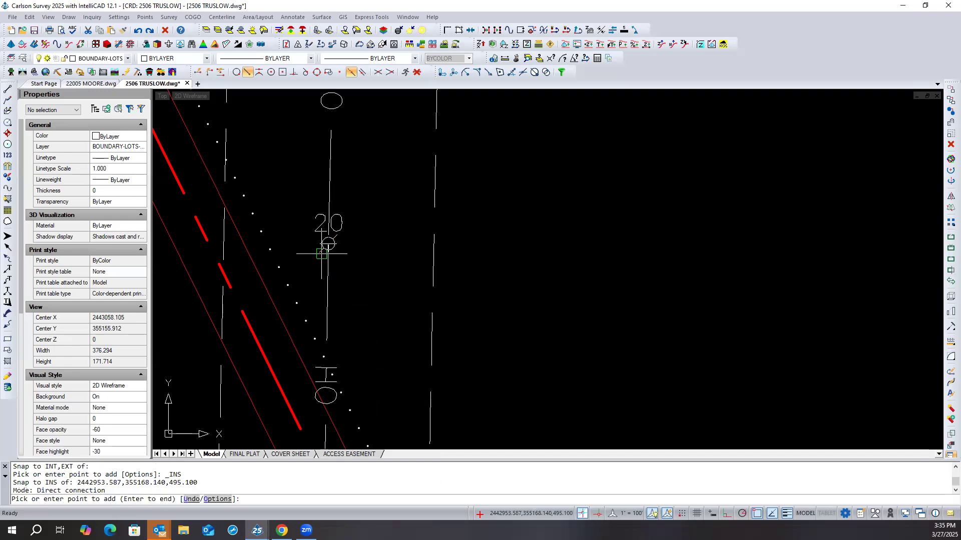
{"action": "scroll", "coordinate": [353, 334], "scroll_direction": "down", "scroll_amount": 3}
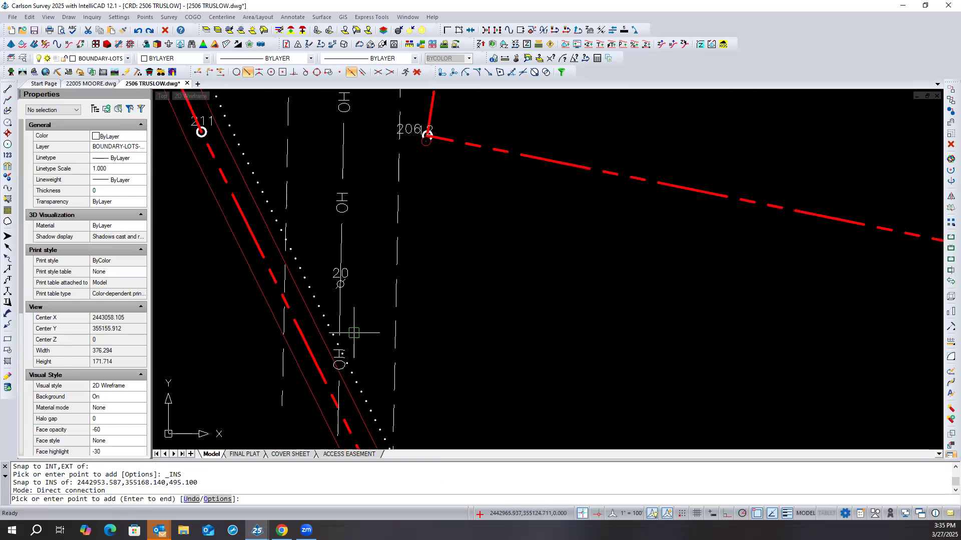
- Add a vertex to the overhead utility polyline at point 19, snapping to the point's insertion point, and finish the vertex editing
{"action": "scroll", "coordinate": [350, 350], "scroll_direction": "down", "scroll_amount": 4}
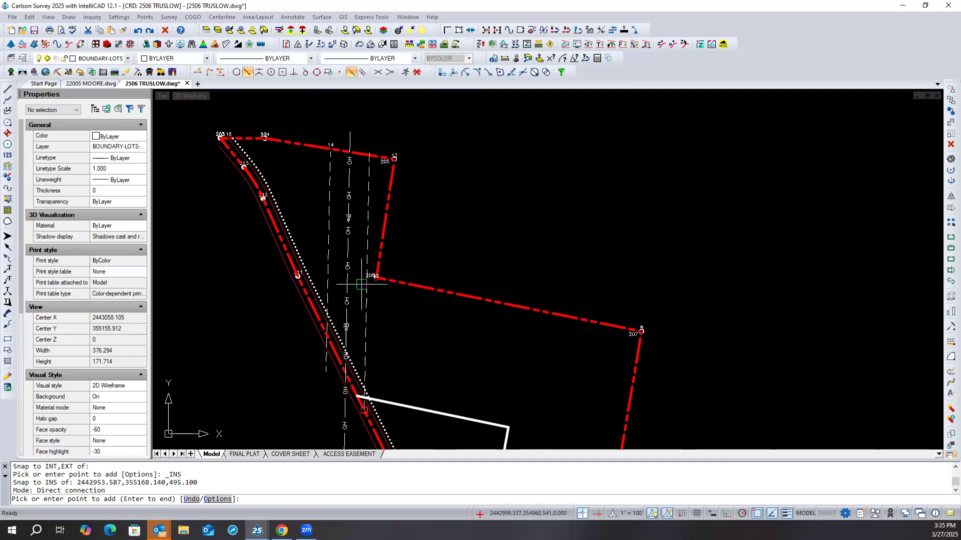
{"action": "scroll", "coordinate": [355, 214], "scroll_direction": "up", "scroll_amount": 6}
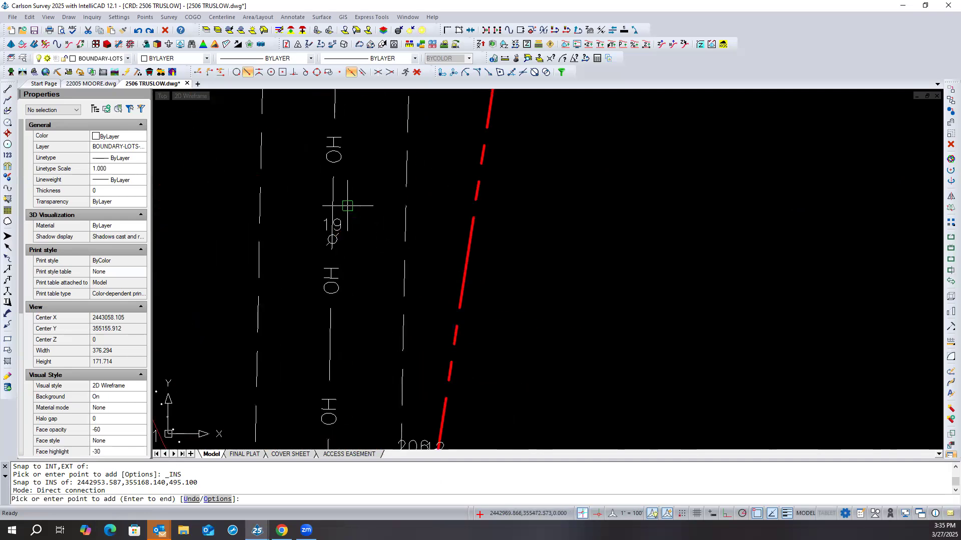
{"action": "right_click", "coordinate": [350, 206], "text": "shift"}
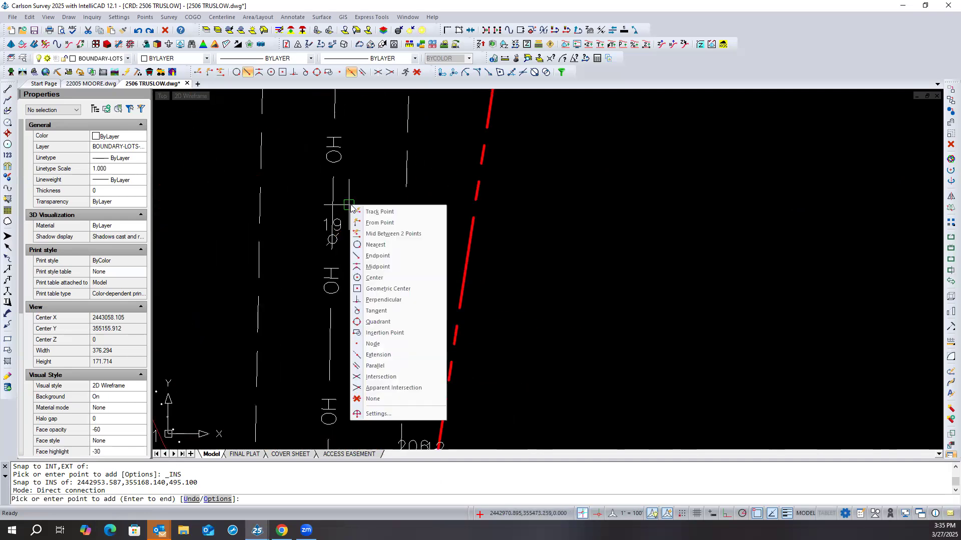
{"action": "left_click", "coordinate": [385, 333]}
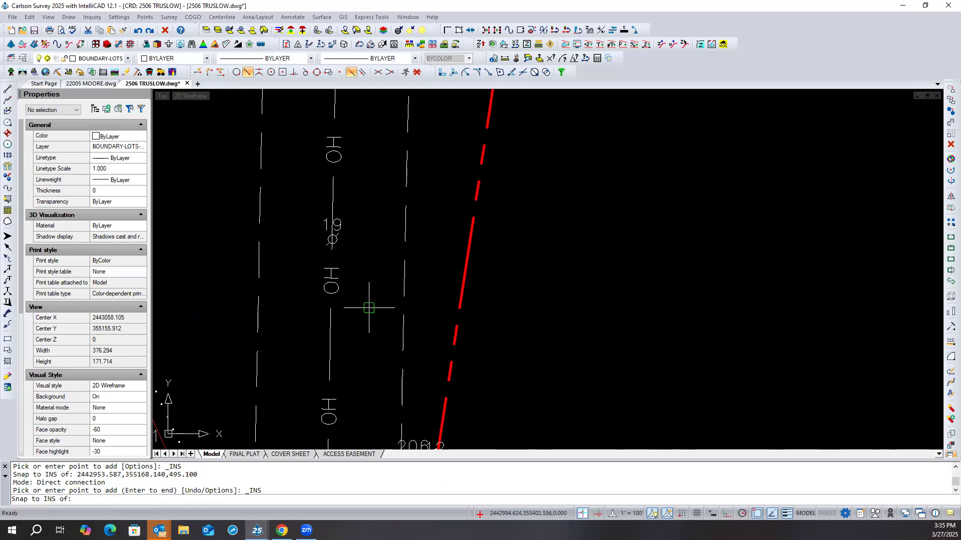
{"action": "left_click", "coordinate": [341, 249]}
{"action": "key", "text": "Escape"}
{"action": "key", "text": "Escape"}
{"action": "scroll", "coordinate": [360, 240], "scroll_direction": "down", "scroll_amount": 5}
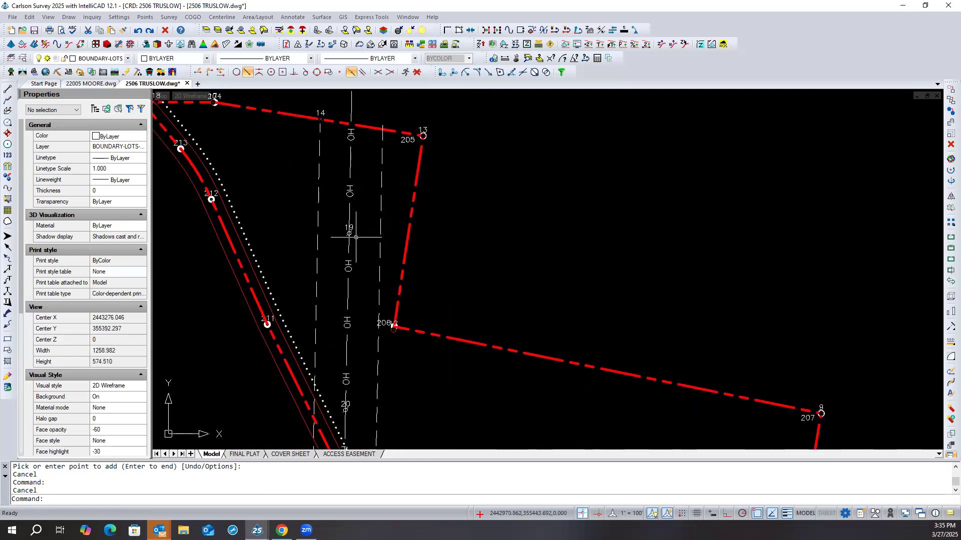
- Check the overhead utility polyline's vertices and linetype settings, and examine its OH lettering around points 19 and 20
{"action": "scroll", "coordinate": [333, 207], "scroll_direction": "down", "scroll_amount": 2}
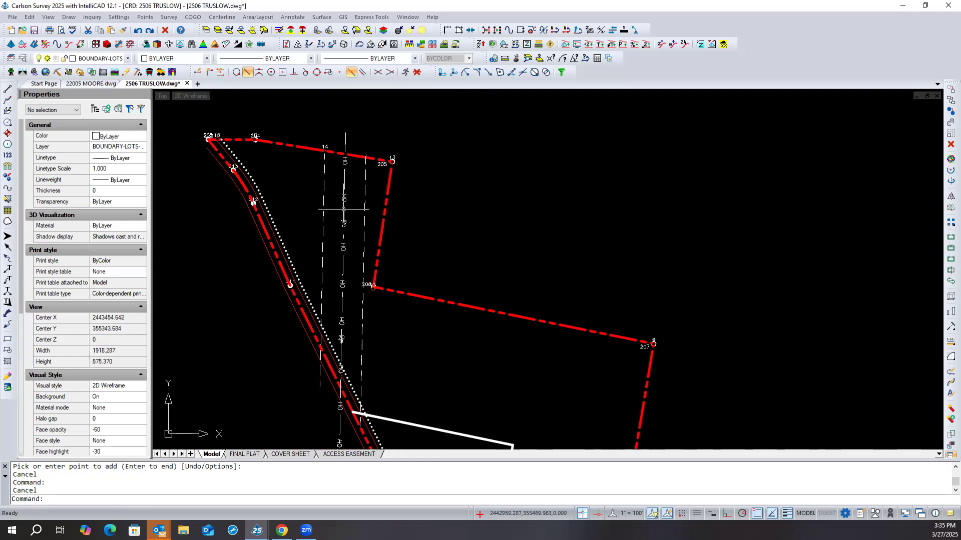
{"action": "left_click", "coordinate": [343, 209]}
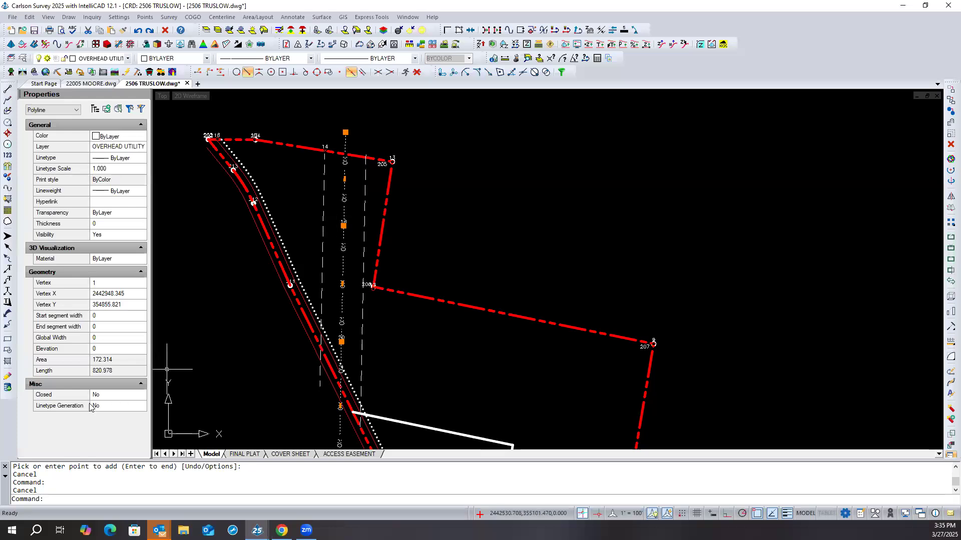
{"action": "key", "text": "Escape"}
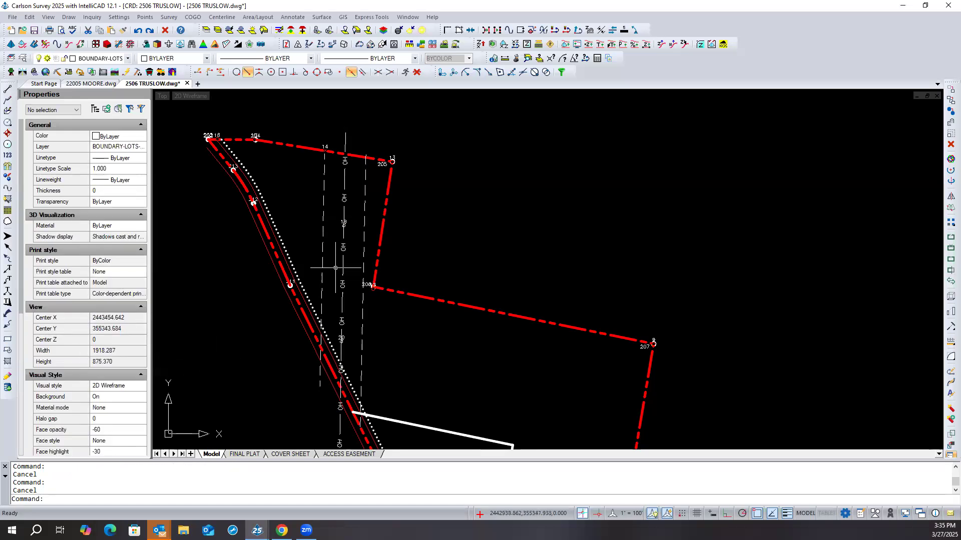
{"action": "left_click", "coordinate": [343, 226]}
{"action": "scroll", "coordinate": [448, 188], "scroll_direction": "down", "scroll_amount": 2}
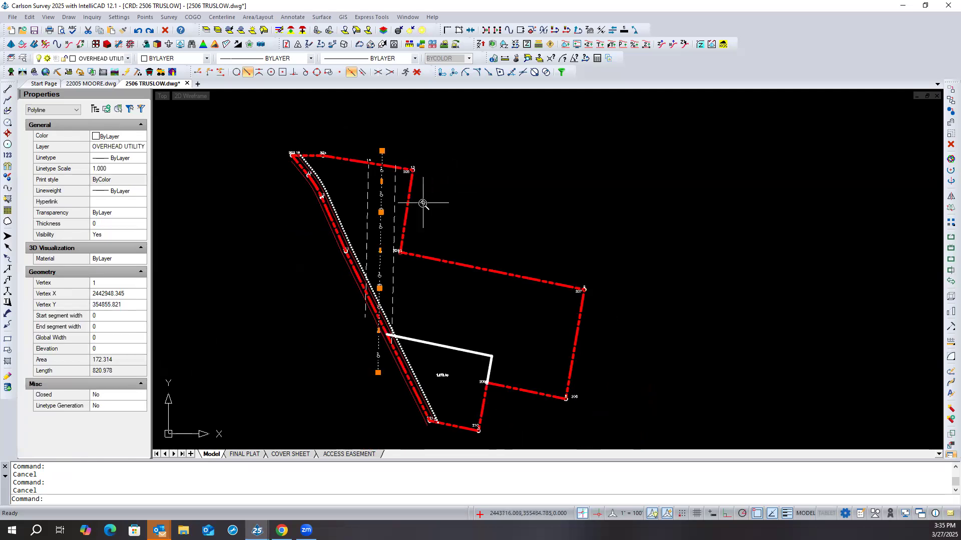
{"action": "scroll", "coordinate": [422, 204], "scroll_direction": "up", "scroll_amount": 2}
{"action": "scroll", "coordinate": [375, 218], "scroll_direction": "up", "scroll_amount": 2}
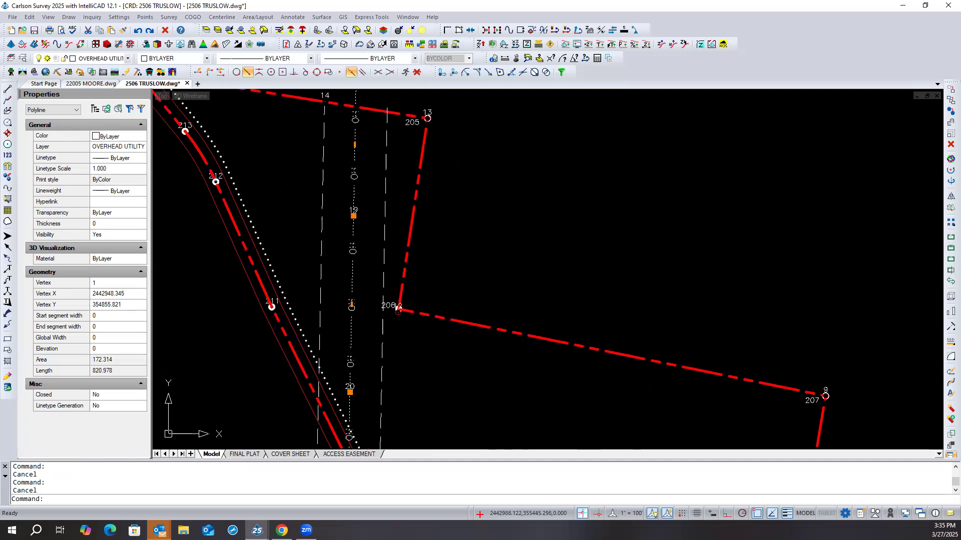
{"action": "key", "text": "Escape"}
{"action": "scroll", "coordinate": [370, 218], "scroll_direction": "up", "scroll_amount": 3}
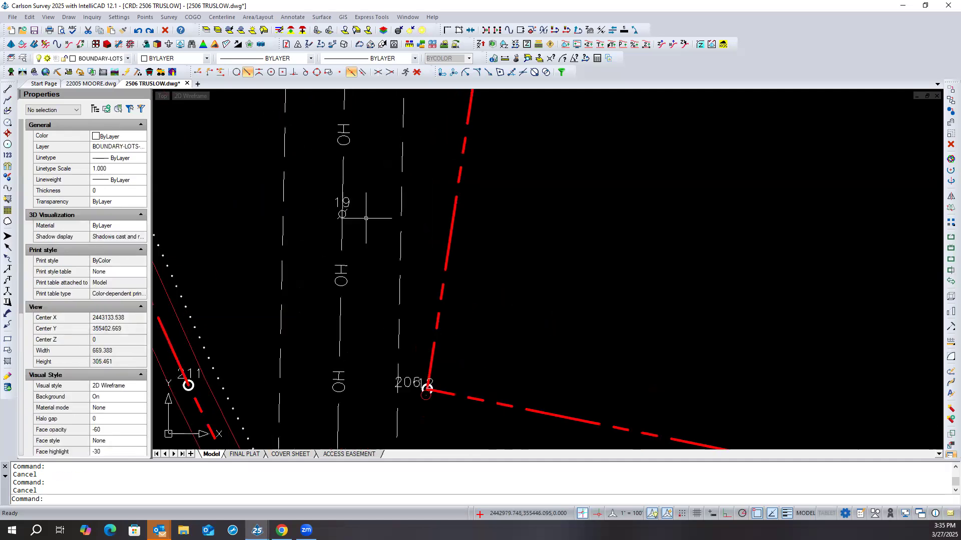
{"action": "scroll", "coordinate": [343, 203], "scroll_direction": "down", "scroll_amount": 1}
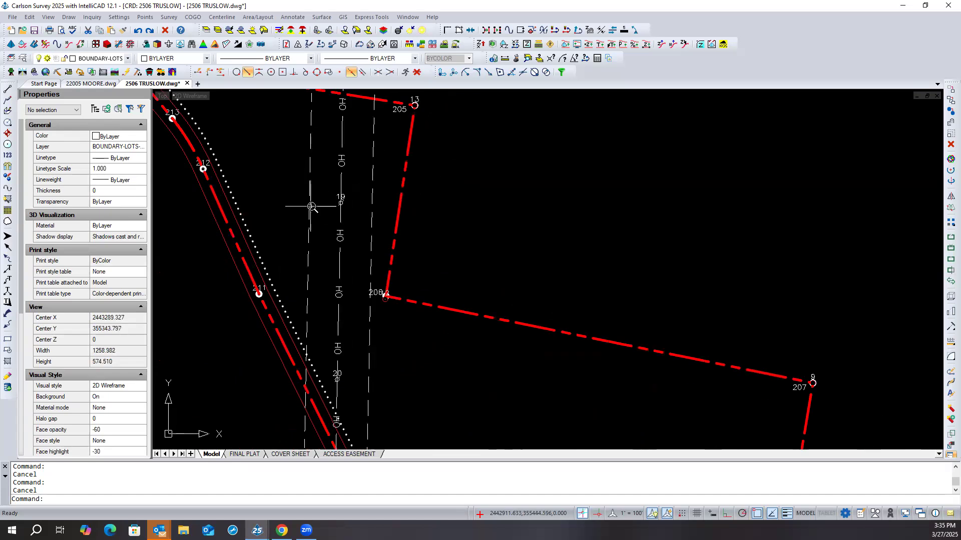
{"action": "scroll", "coordinate": [313, 208], "scroll_direction": "down", "scroll_amount": 2}
{"action": "scroll", "coordinate": [400, 202], "scroll_direction": "down", "scroll_amount": 2}
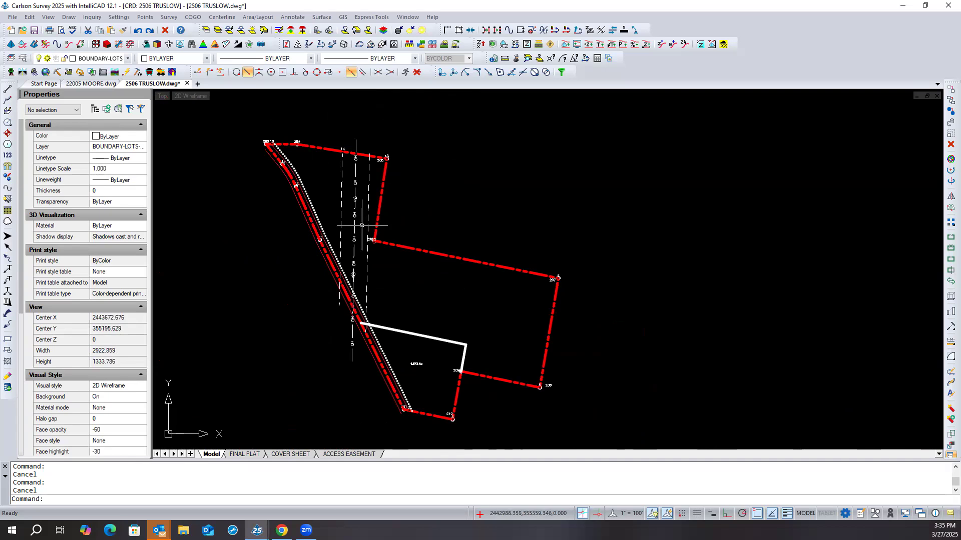
{"action": "scroll", "coordinate": [361, 226], "scroll_direction": "up", "scroll_amount": 3}
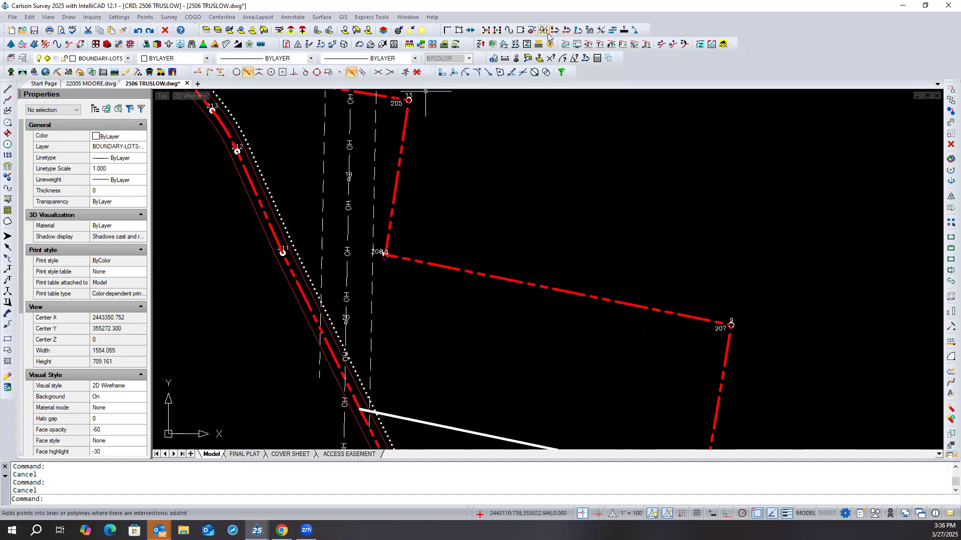
- Measure the distance between two consecutive OH labels on the overhead utility line south of point 19
{"action": "left_click", "coordinate": [505, 59]}
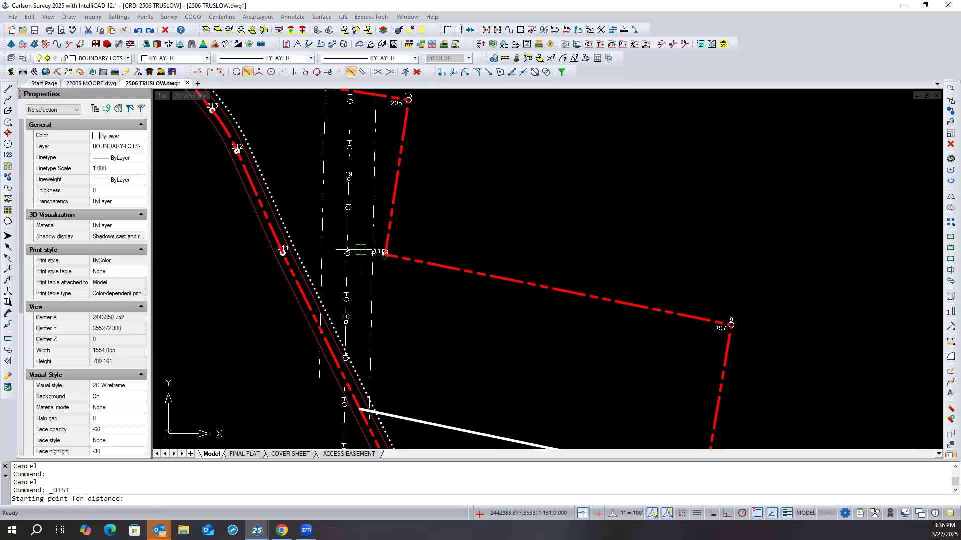
{"action": "left_click", "coordinate": [356, 254]}
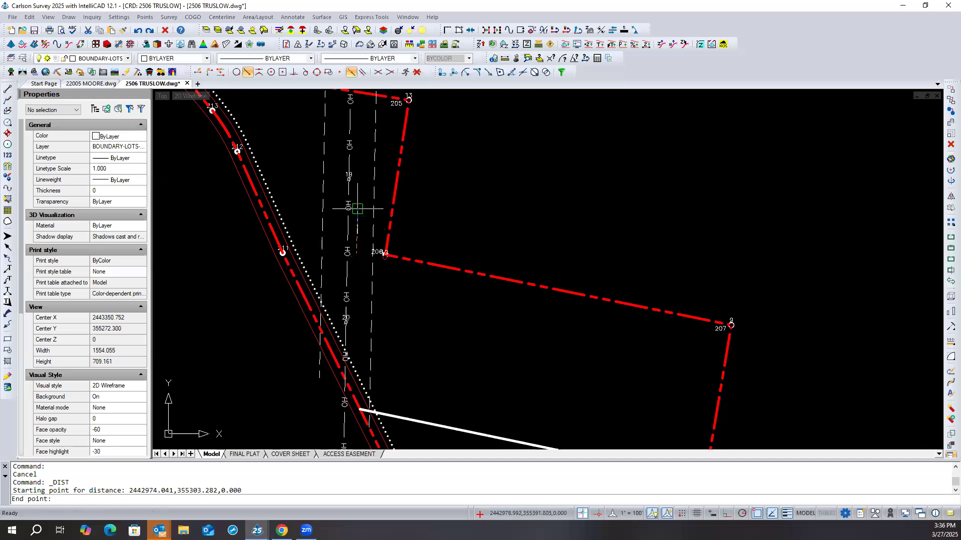
{"action": "left_click", "coordinate": [358, 205]}
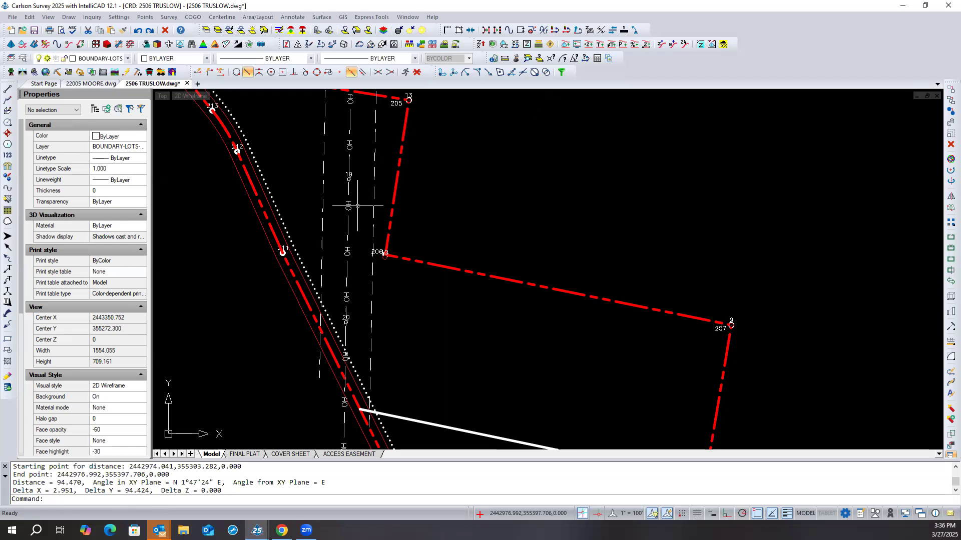
{"action": "right_click", "coordinate": [358, 207]}
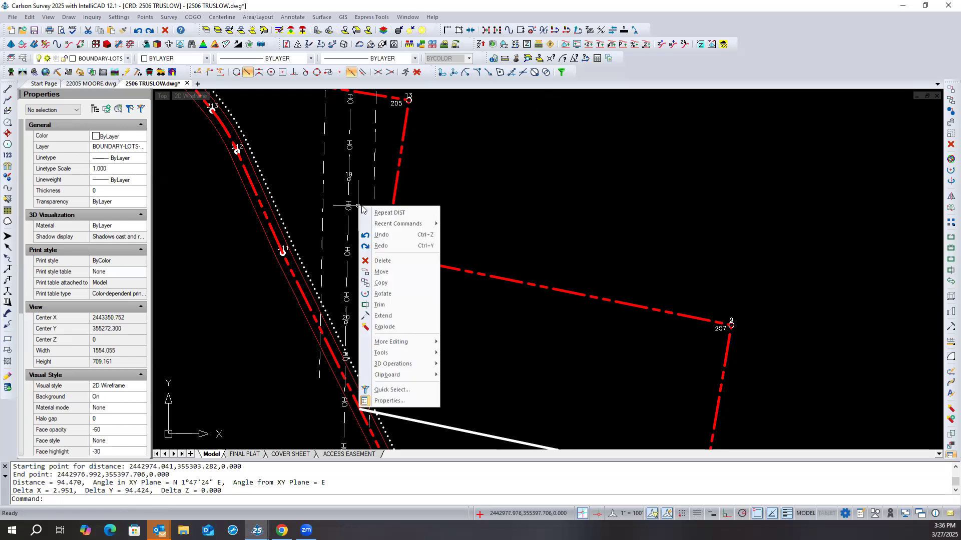
{"action": "left_click", "coordinate": [498, 195]}
{"action": "left_click", "coordinate": [500, 201]}
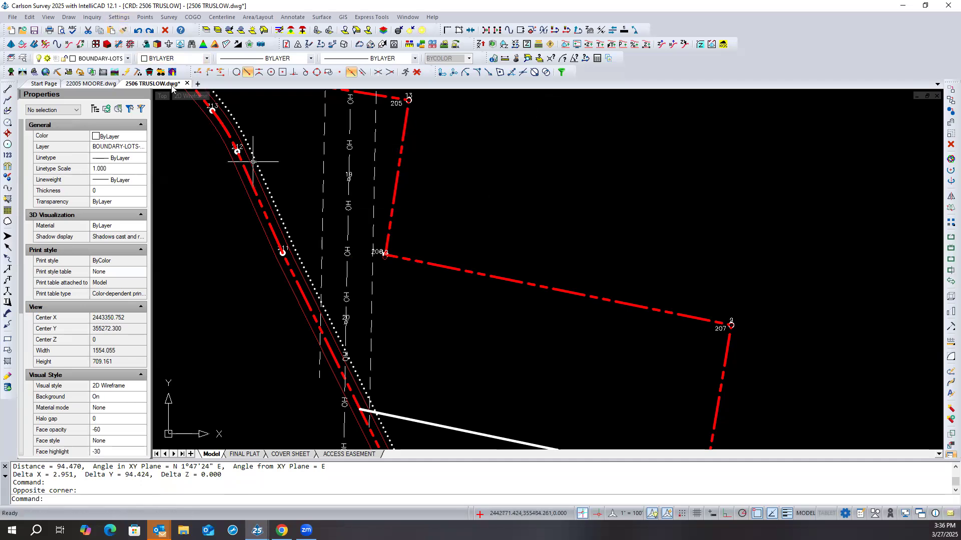
{"action": "left_click", "coordinate": [116, 17]}
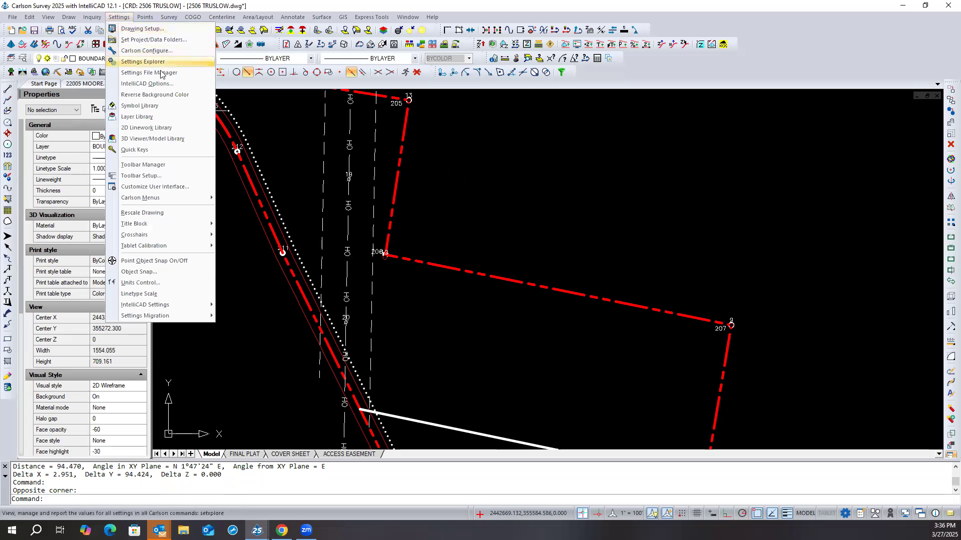
{"action": "left_click", "coordinate": [145, 17]}
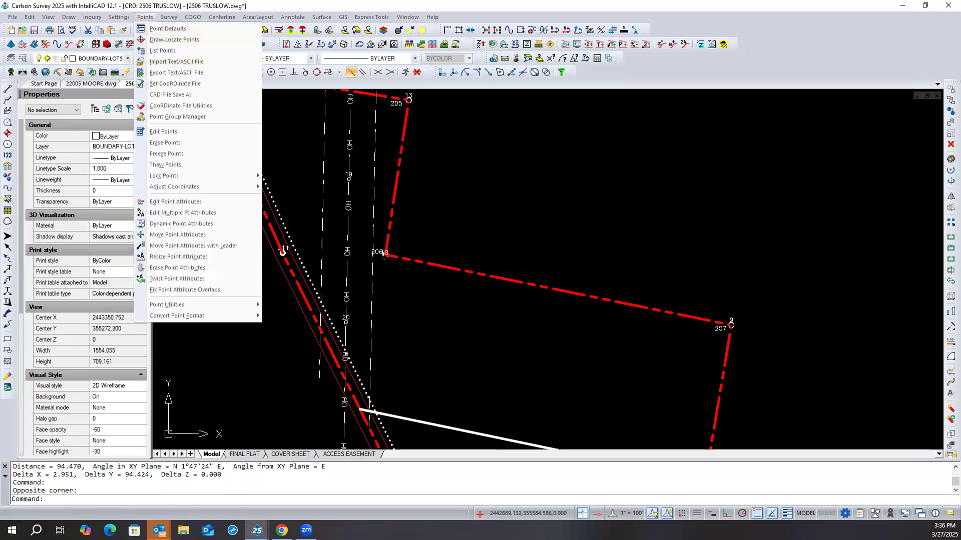
{"action": "left_click", "coordinate": [288, 118]}
{"action": "left_click", "coordinate": [276, 132]}
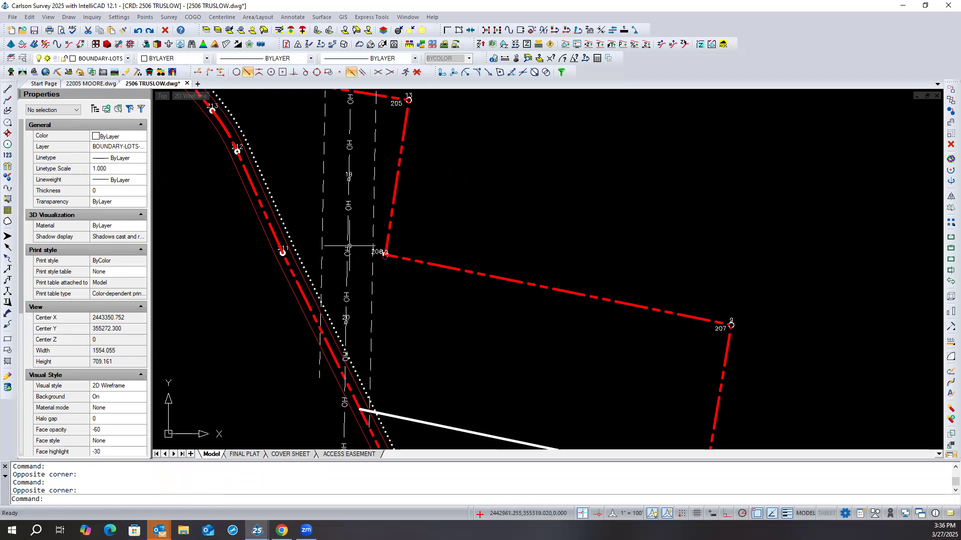
- Open the FINAL PLAT layout, regenerate all views, and examine the OH lettering's spacing around the utility poles
{"action": "left_click", "coordinate": [244, 454]}
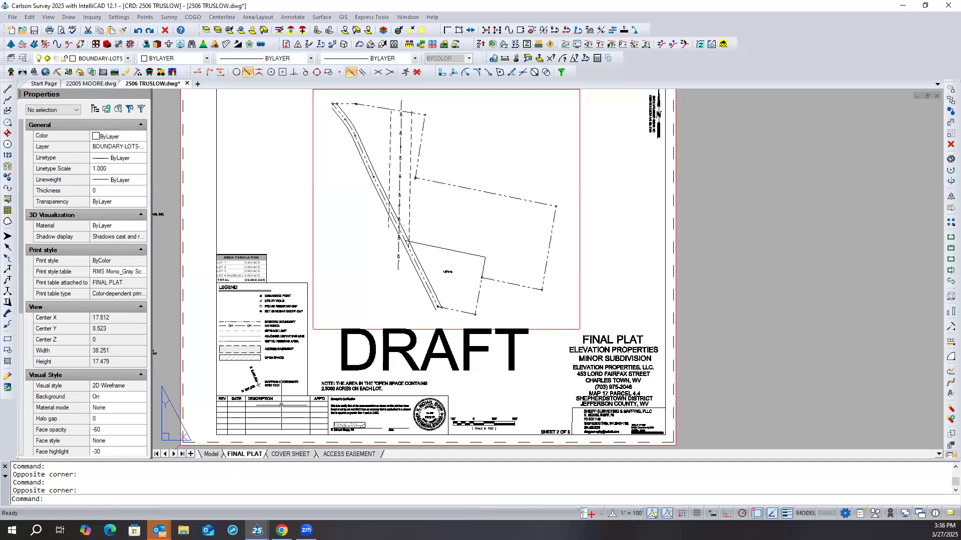
{"action": "scroll", "coordinate": [411, 137], "scroll_direction": "up", "scroll_amount": 2}
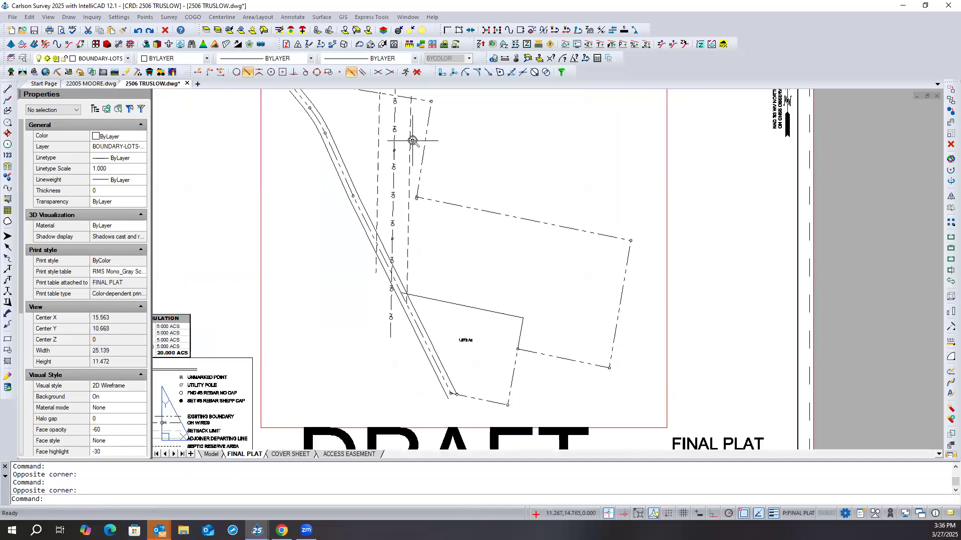
{"action": "scroll", "coordinate": [407, 139], "scroll_direction": "up", "scroll_amount": 3}
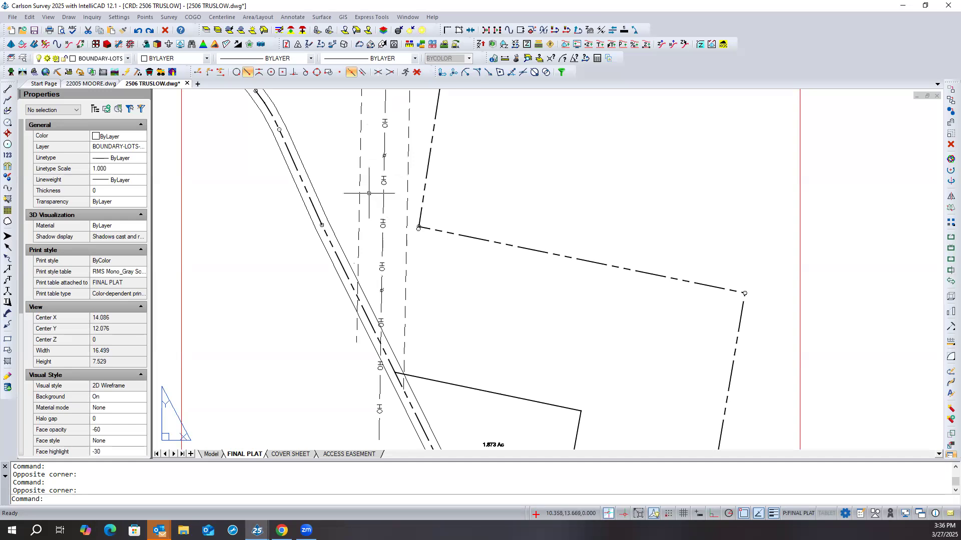
{"action": "scroll", "coordinate": [368, 193], "scroll_direction": "down", "scroll_amount": 2}
{"action": "scroll", "coordinate": [369, 193], "scroll_direction": "down", "scroll_amount": 1}
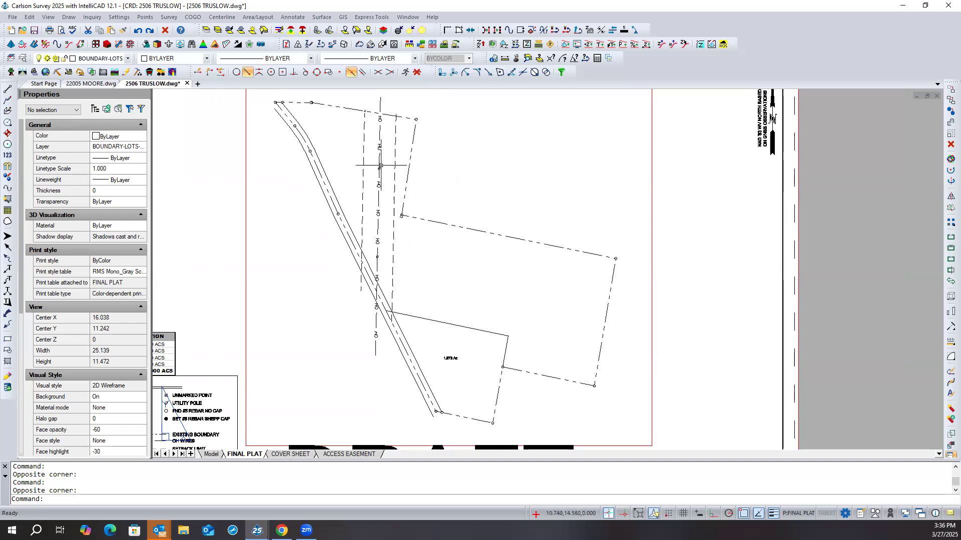
{"action": "scroll", "coordinate": [381, 166], "scroll_direction": "up", "scroll_amount": 5}
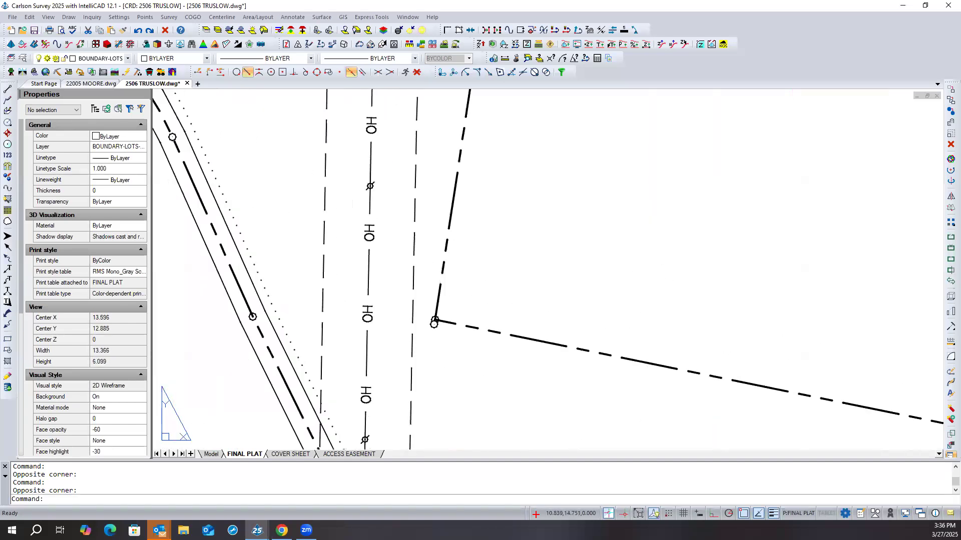
{"action": "scroll", "coordinate": [386, 161], "scroll_direction": "up", "scroll_amount": 2}
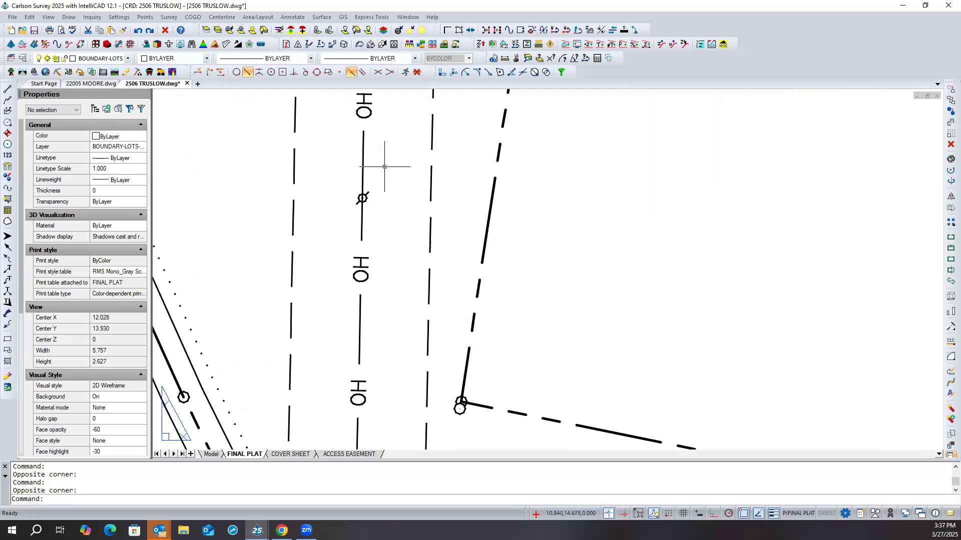
{"action": "type", "text": "rea"}
{"action": "key", "text": "Return"}
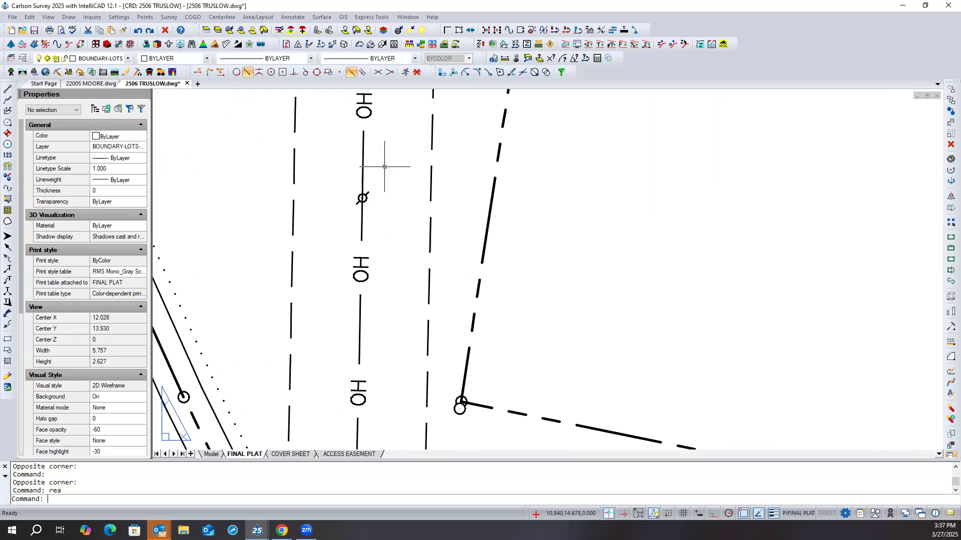
{"action": "scroll", "coordinate": [403, 190], "scroll_direction": "down", "scroll_amount": 3}
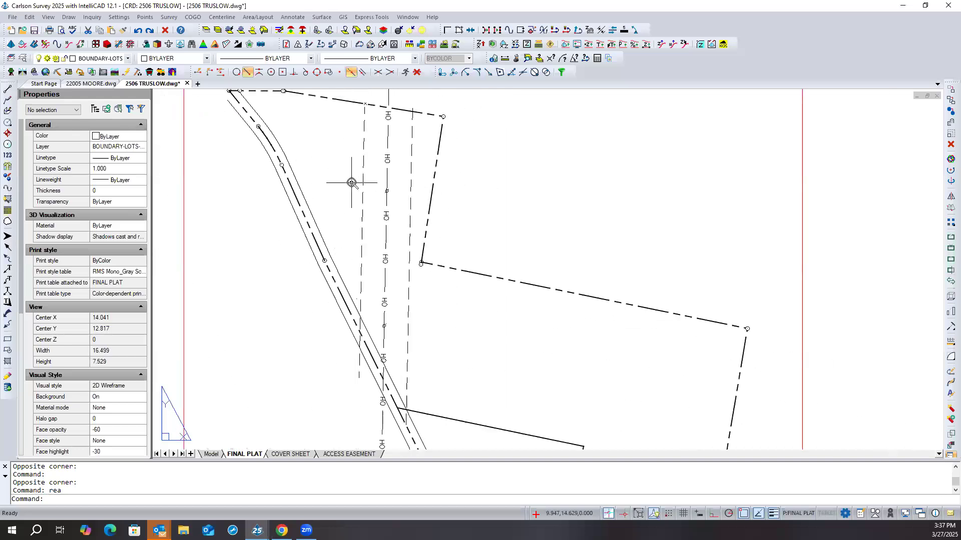
{"action": "scroll", "coordinate": [351, 183], "scroll_direction": "down", "scroll_amount": 3}
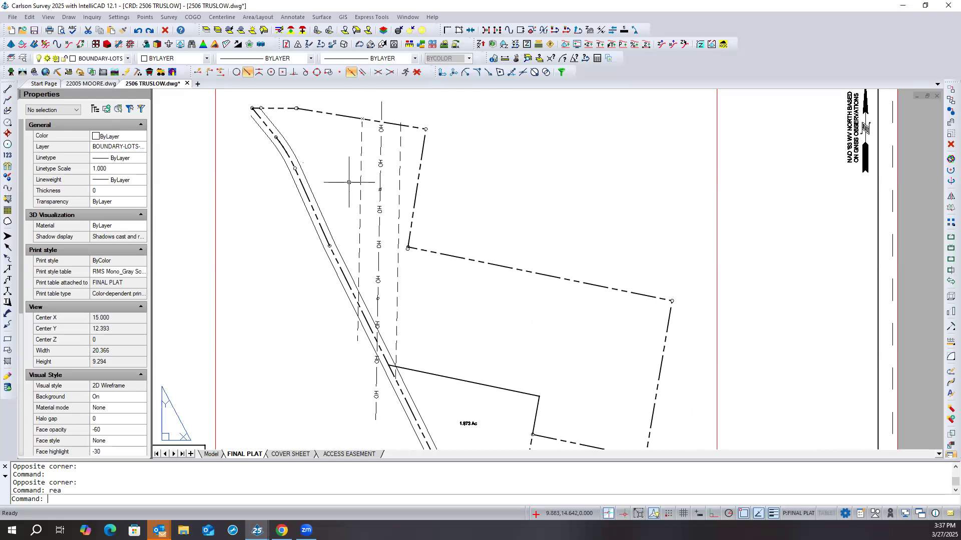
{"action": "scroll", "coordinate": [388, 213], "scroll_direction": "up", "scroll_amount": 5}
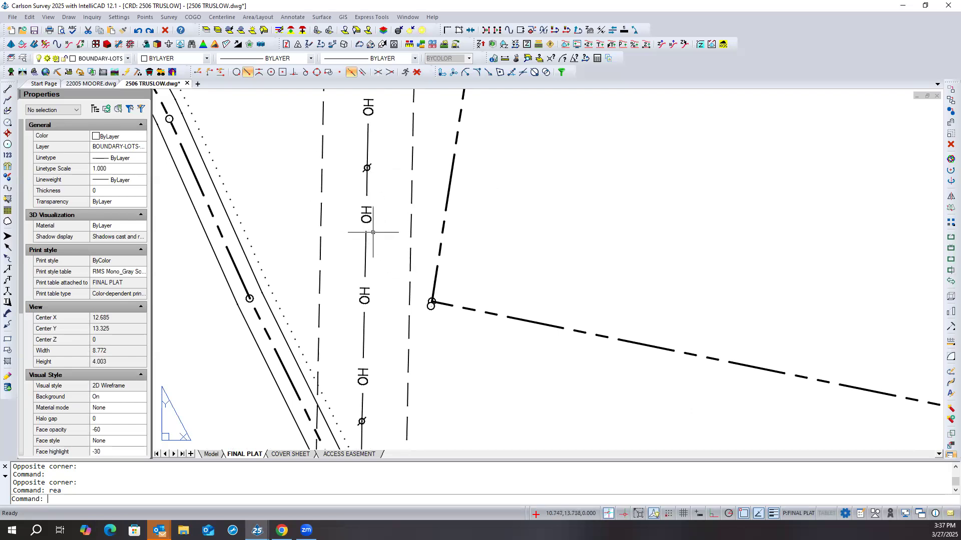
- Return to model space and set the overhead utility polyline's linetype scale to 2
{"action": "left_click", "coordinate": [211, 454]}
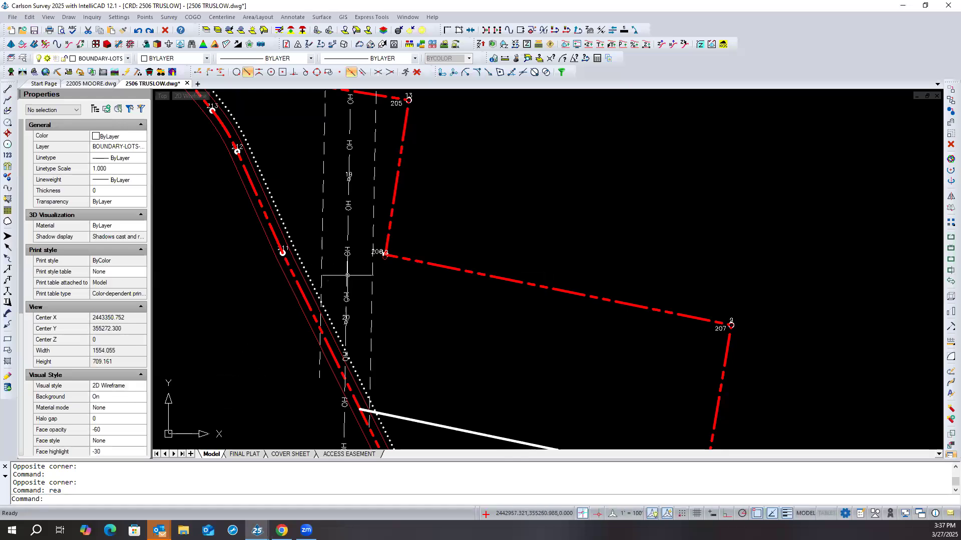
{"action": "left_click", "coordinate": [347, 275]}
{"action": "left_click", "coordinate": [133, 168]}
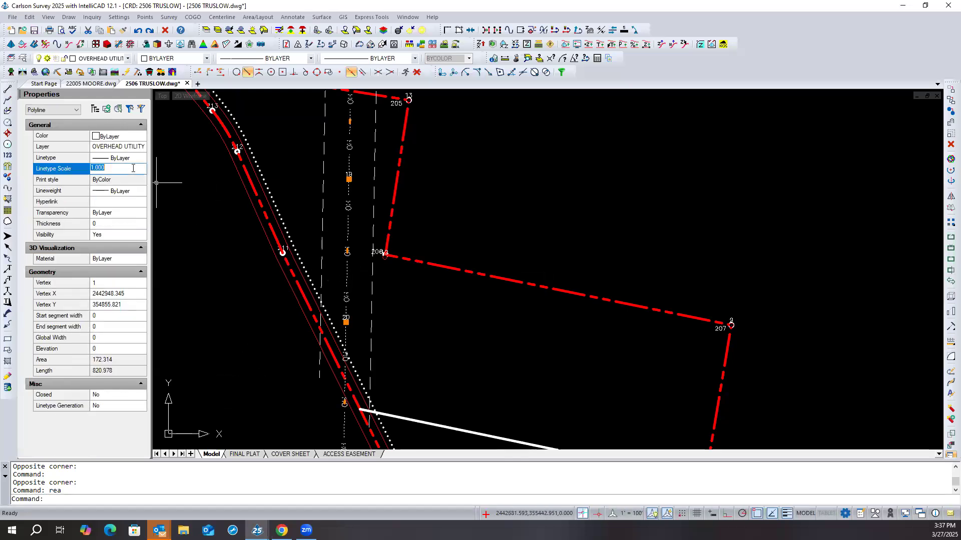
{"action": "type", "text": "2"}
{"action": "key", "text": "Return"}
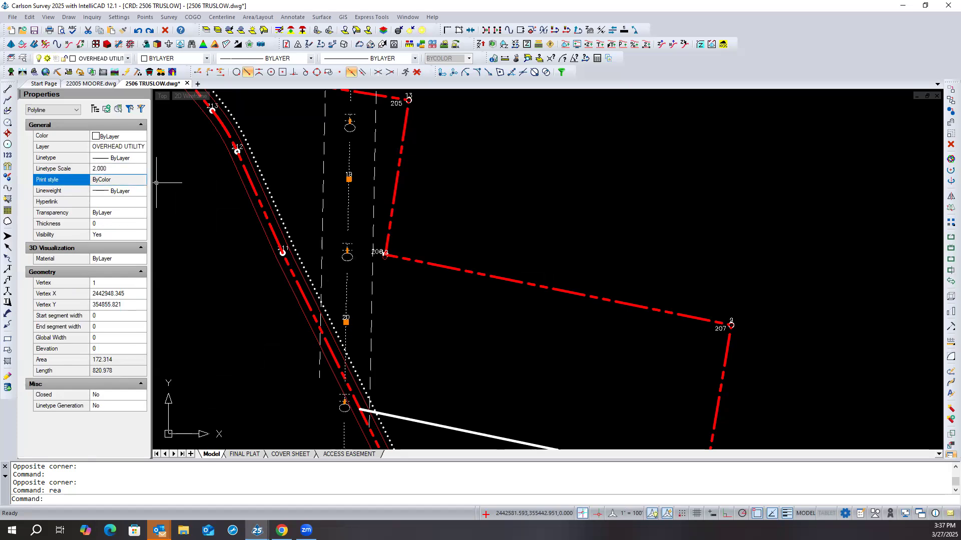
- Deselect the overhead utility polyline and undo its last linetype scale change
{"action": "key", "text": "Escape"}
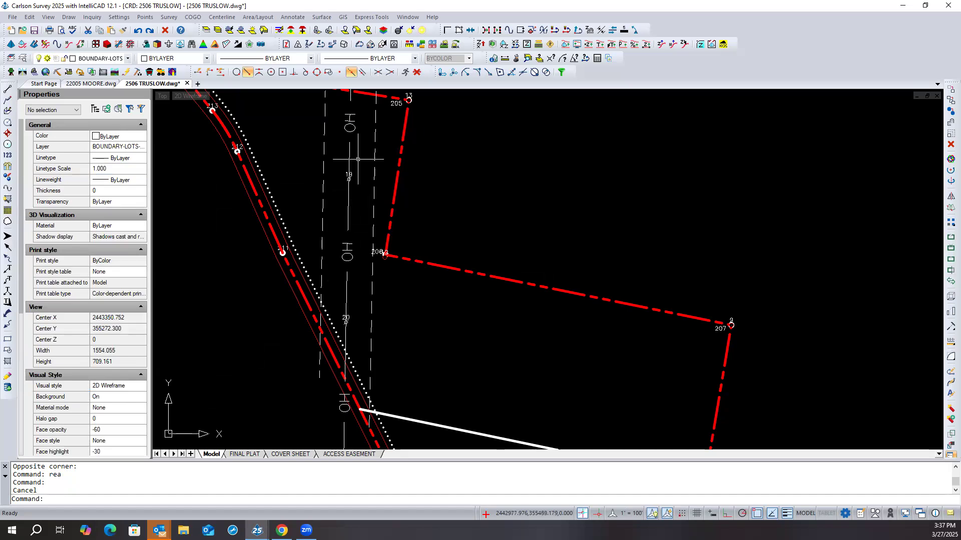
{"action": "type", "text": "u"}
{"action": "key", "text": "Return"}
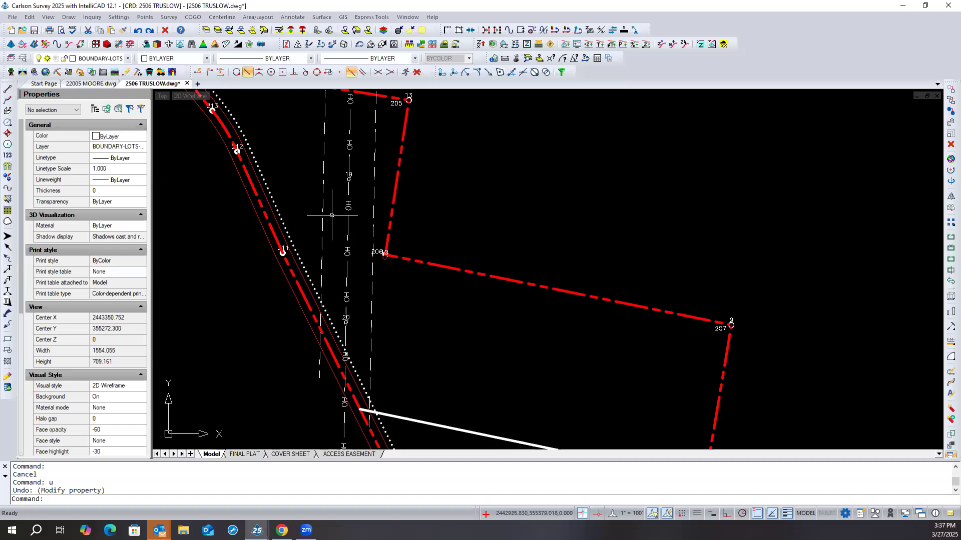
- Run Change Polyline Linetype for the overhead utility polyline and choose the OHP linetype
{"action": "scroll", "coordinate": [332, 215], "scroll_direction": "down", "scroll_amount": 1}
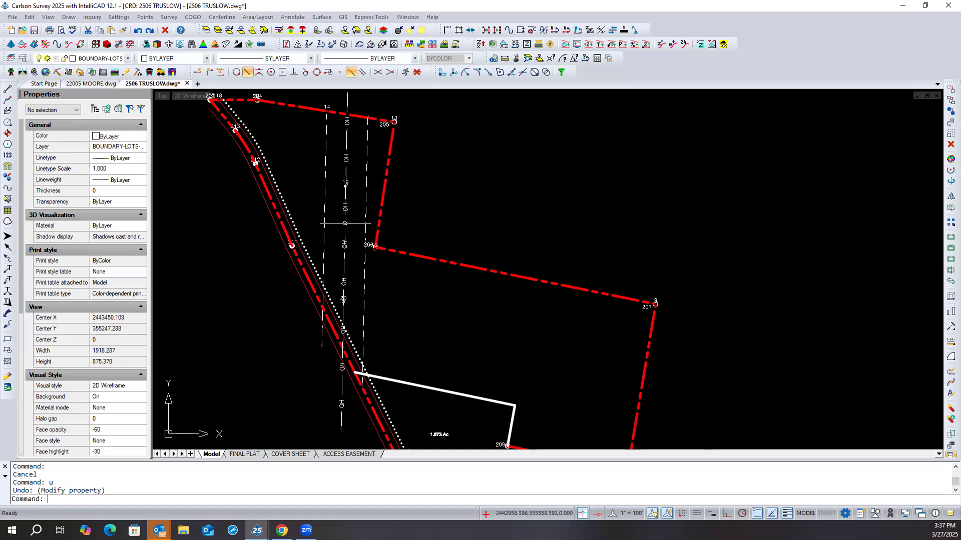
{"action": "left_click", "coordinate": [345, 223]}
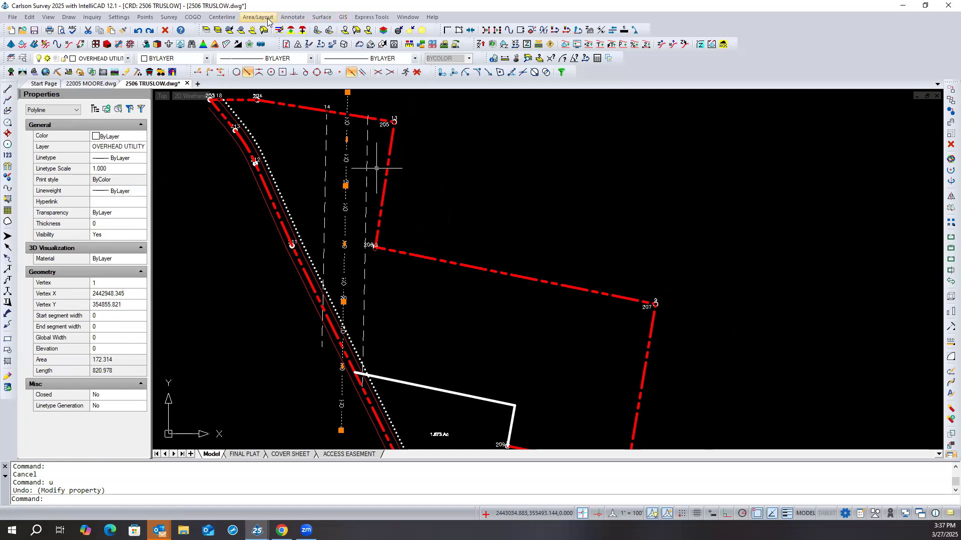
{"action": "left_click", "coordinate": [295, 17]}
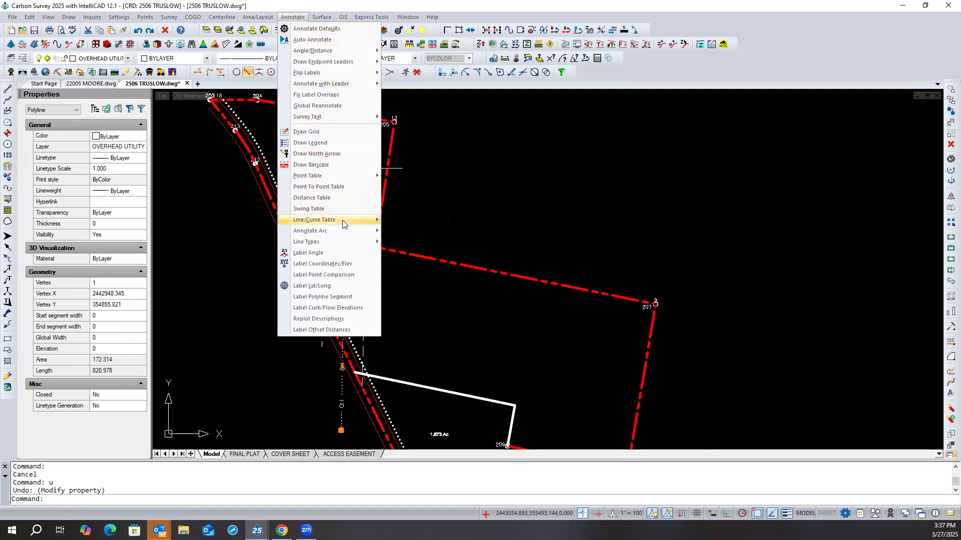
{"action": "mouse_move", "coordinate": [343, 225]}
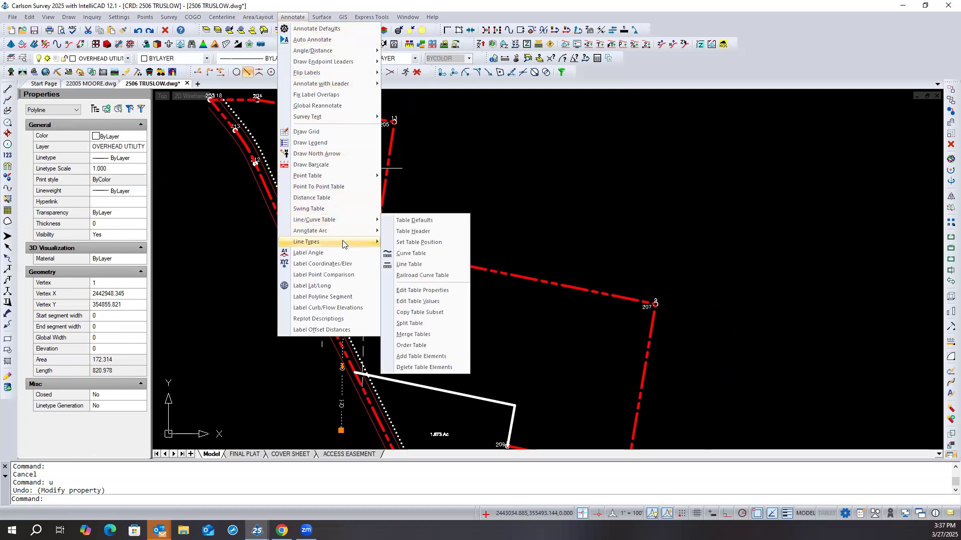
{"action": "mouse_move", "coordinate": [342, 241]}
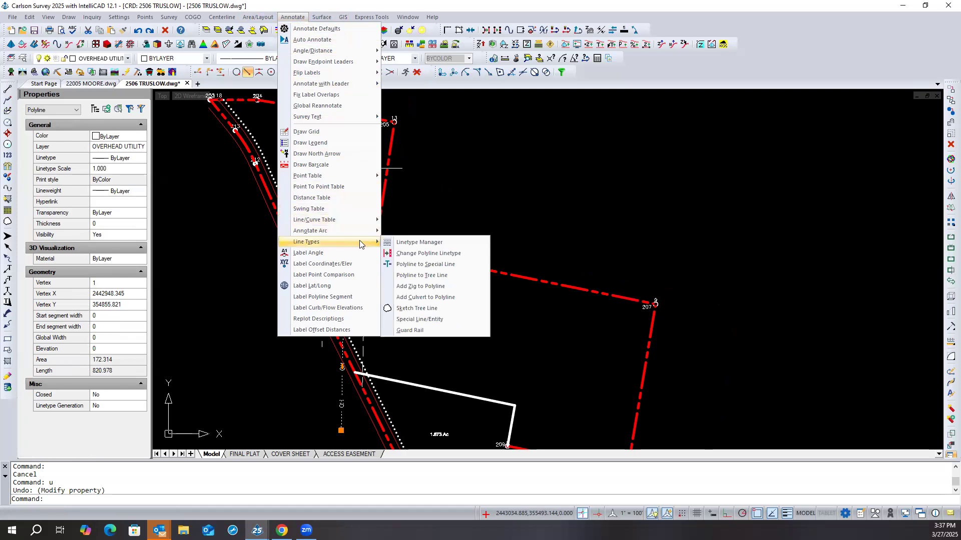
{"action": "left_click", "coordinate": [465, 253]}
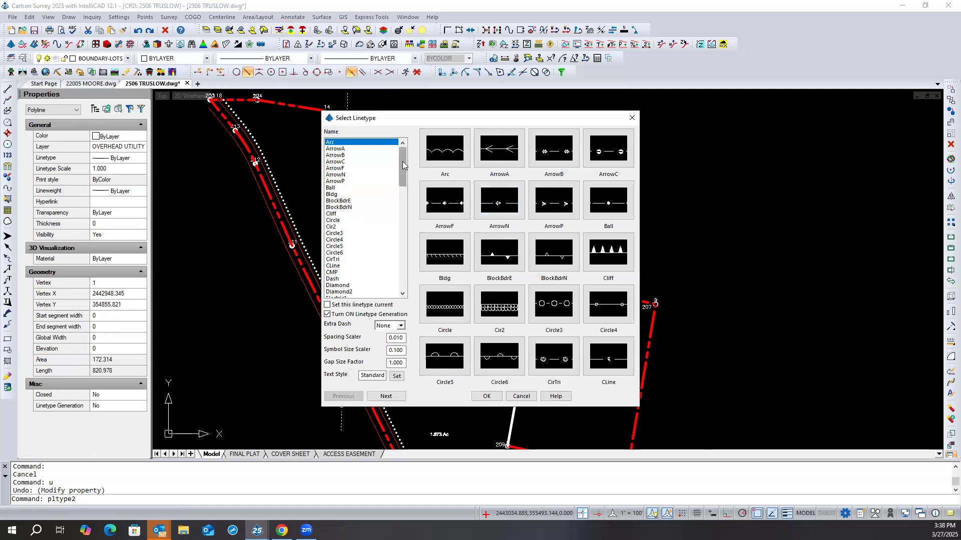
{"action": "left_click_drag", "start_coordinate": [400, 163], "coordinate": [409, 229]}
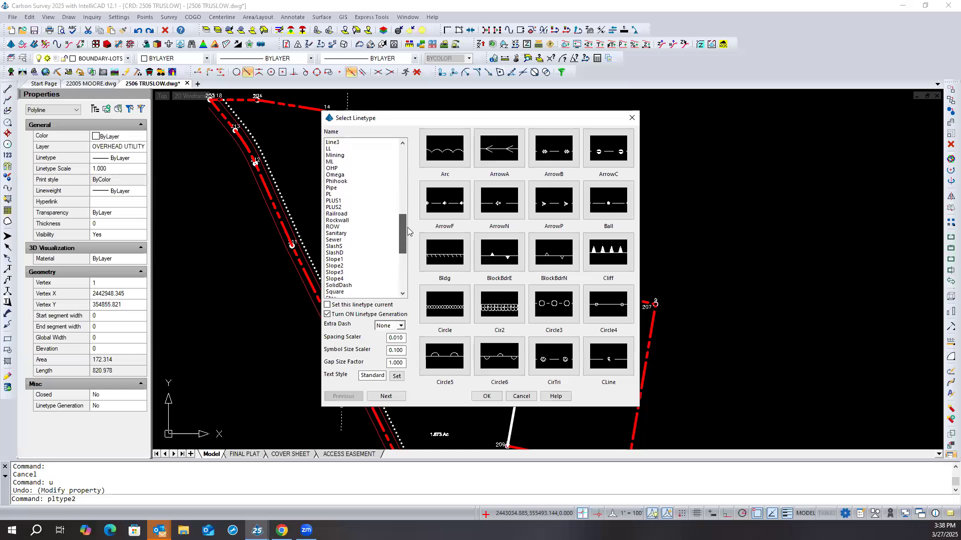
{"action": "left_click", "coordinate": [333, 168]}
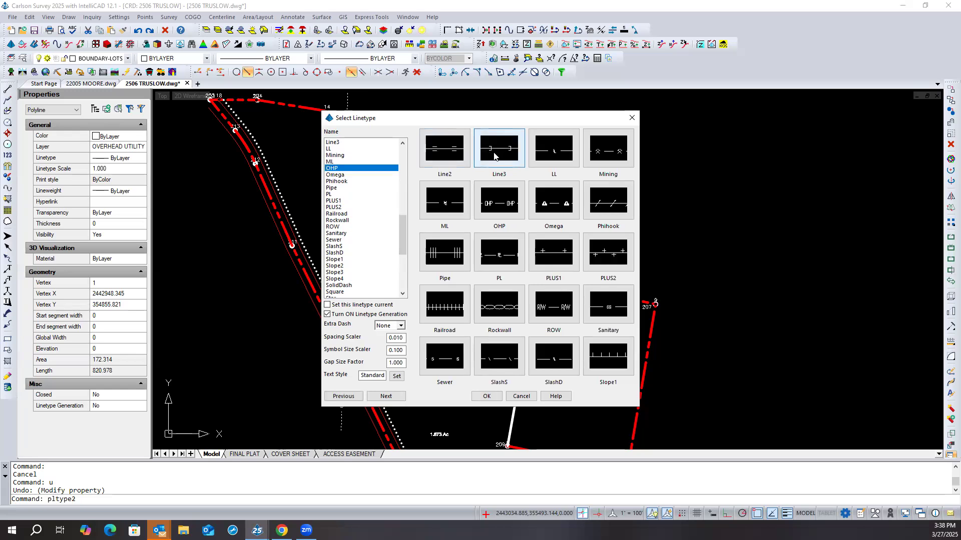
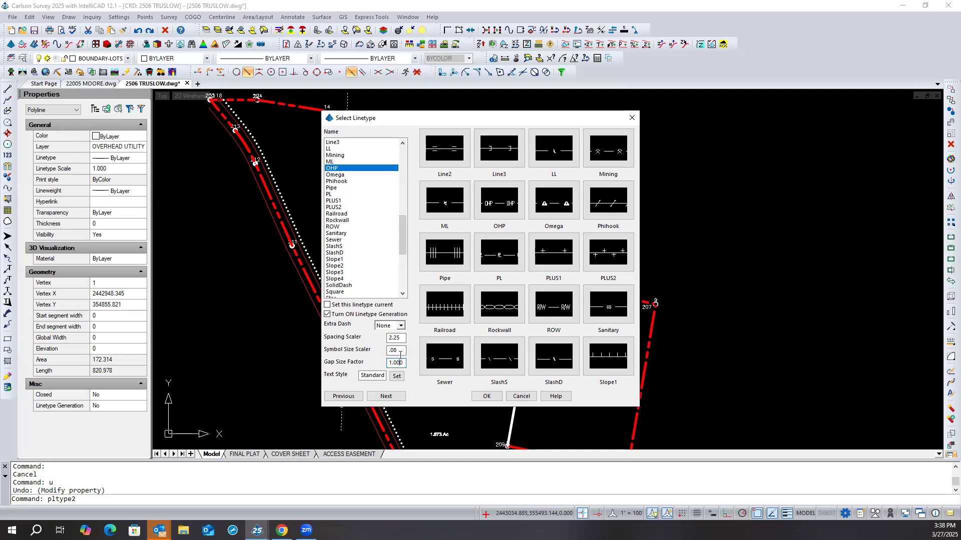
- Apply the OHP linetype to the overhead utility polyline with spacing scaler 2.25, symbol size scaler .08 and gap size factor 1.000
{"action": "left_click_drag", "start_coordinate": [399, 350], "coordinate": [387, 350]}
{"action": "left_click", "coordinate": [399, 377]}
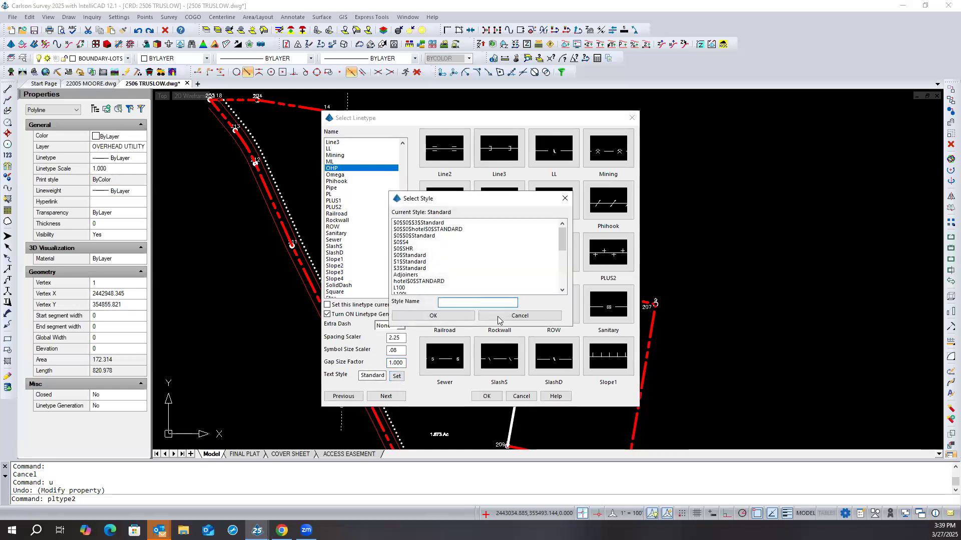
{"action": "left_click", "coordinate": [520, 316]}
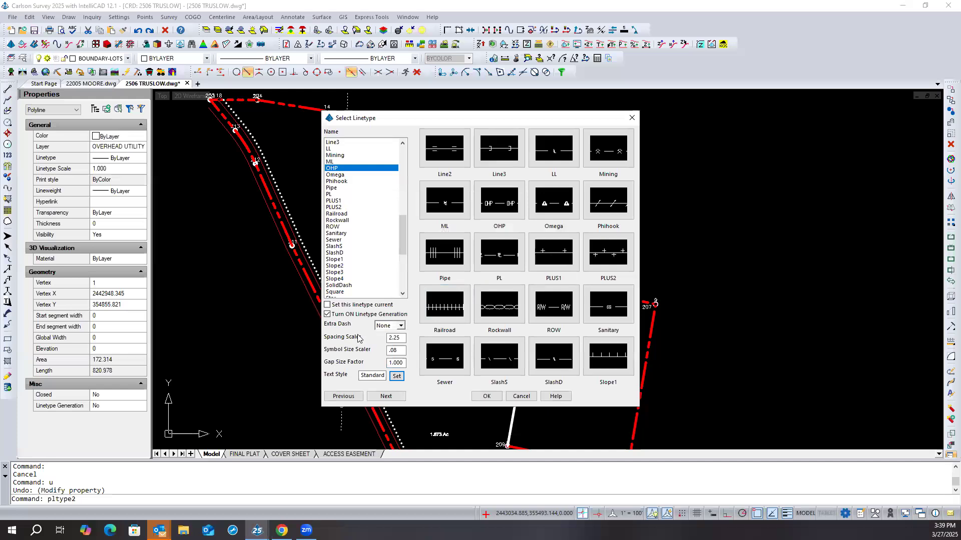
{"action": "left_click", "coordinate": [484, 397]}
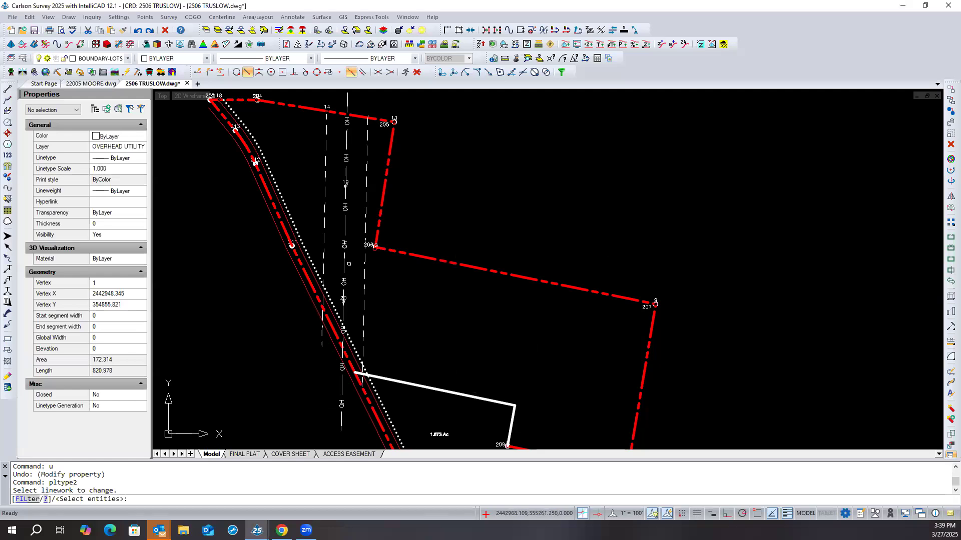
{"action": "left_click", "coordinate": [345, 261]}
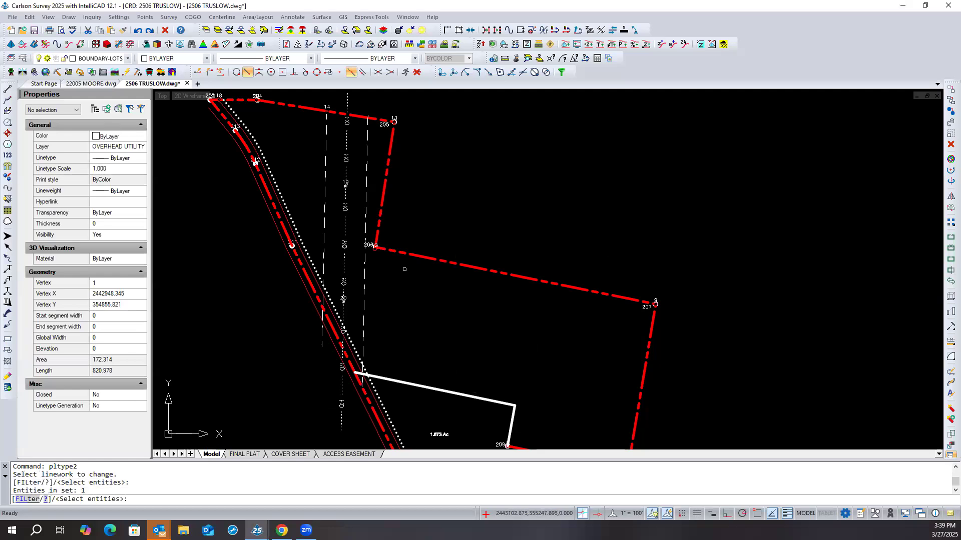
{"action": "key", "text": "Return"}
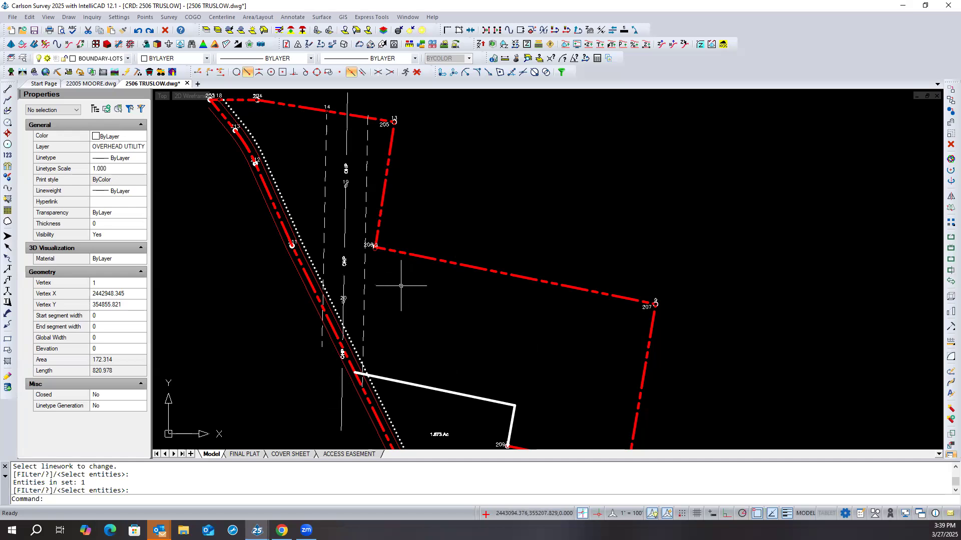
- Examine the OHP lettering around the utility poles and check which linetype the overhead utility polyline uses
{"action": "scroll", "coordinate": [351, 271], "scroll_direction": "up", "scroll_amount": 4}
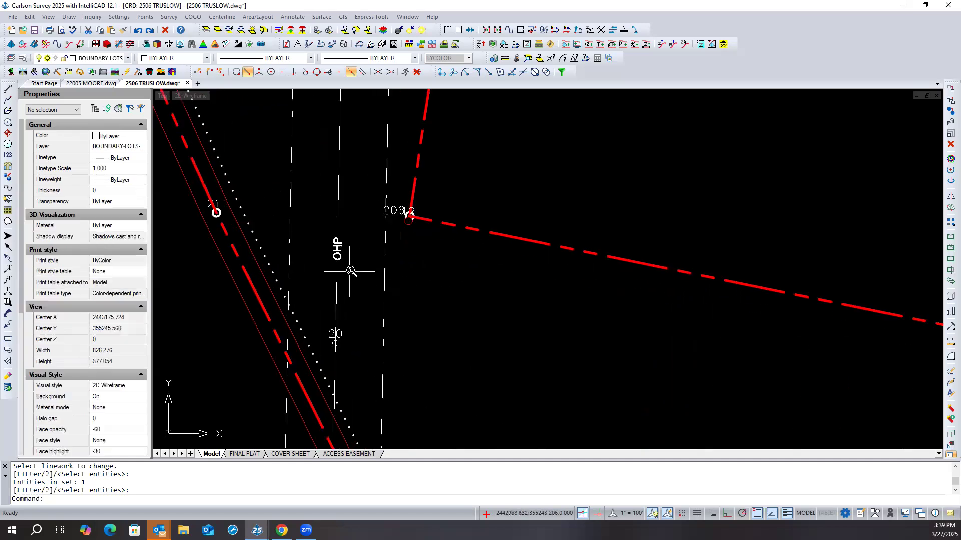
{"action": "scroll", "coordinate": [351, 271], "scroll_direction": "up", "scroll_amount": 2}
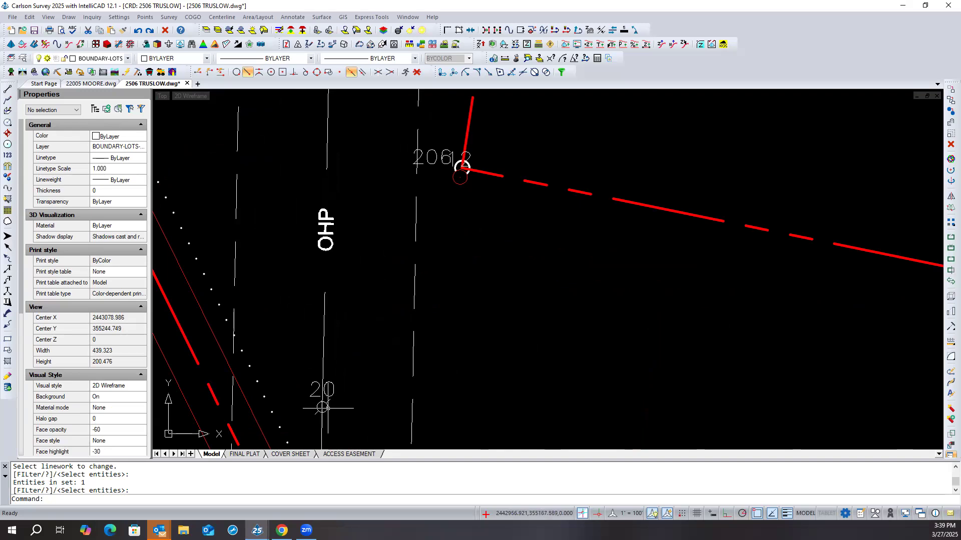
{"action": "scroll", "coordinate": [351, 350], "scroll_direction": "down", "scroll_amount": 7}
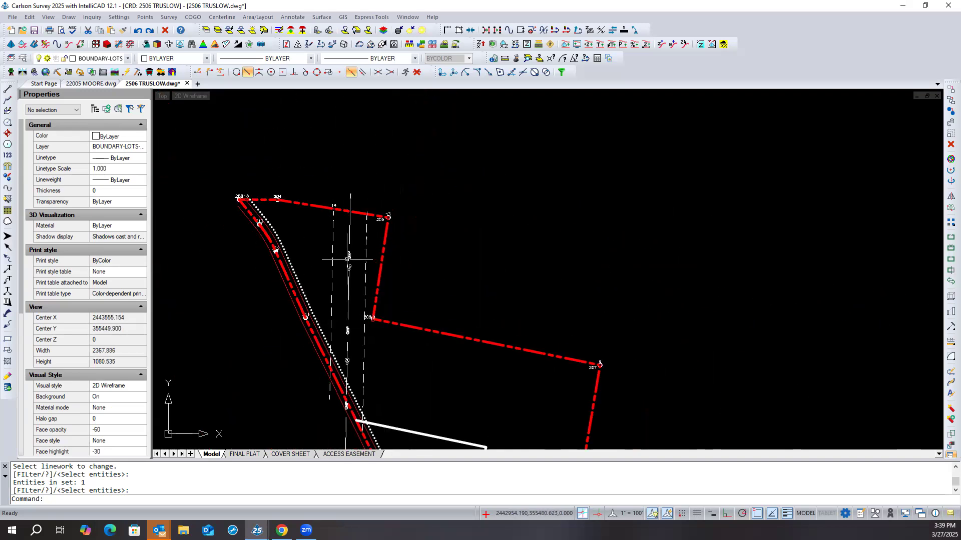
{"action": "scroll", "coordinate": [351, 238], "scroll_direction": "down", "scroll_amount": 1}
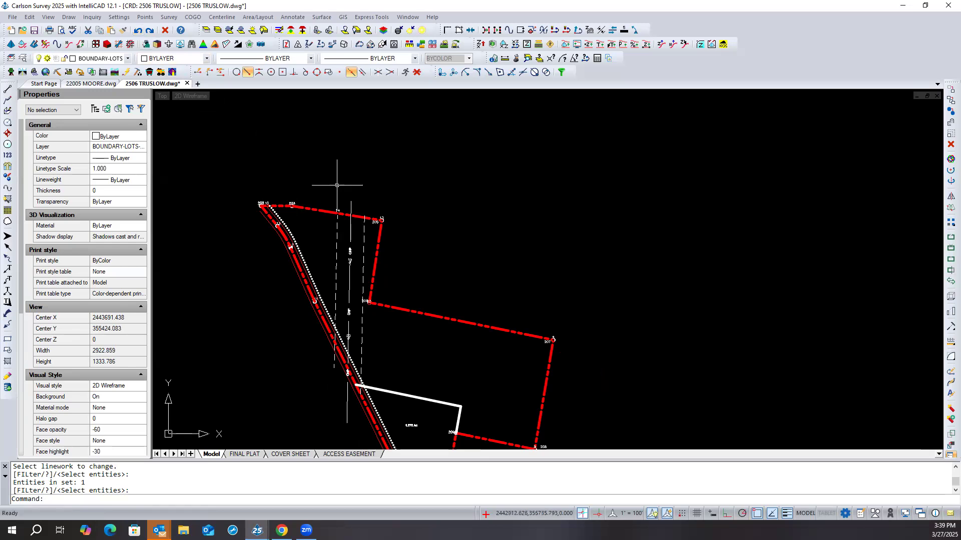
{"action": "left_click", "coordinate": [353, 207]}
{"action": "left_click", "coordinate": [350, 208]}
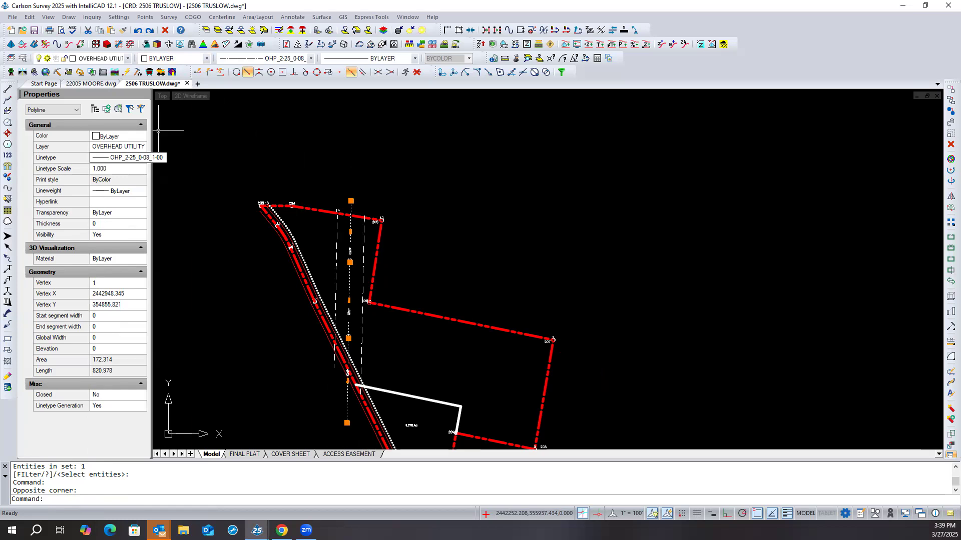
{"action": "left_click", "coordinate": [268, 142]}
{"action": "left_click", "coordinate": [239, 158]}
{"action": "key", "text": "Escape"}
{"action": "key", "text": "Escape"}
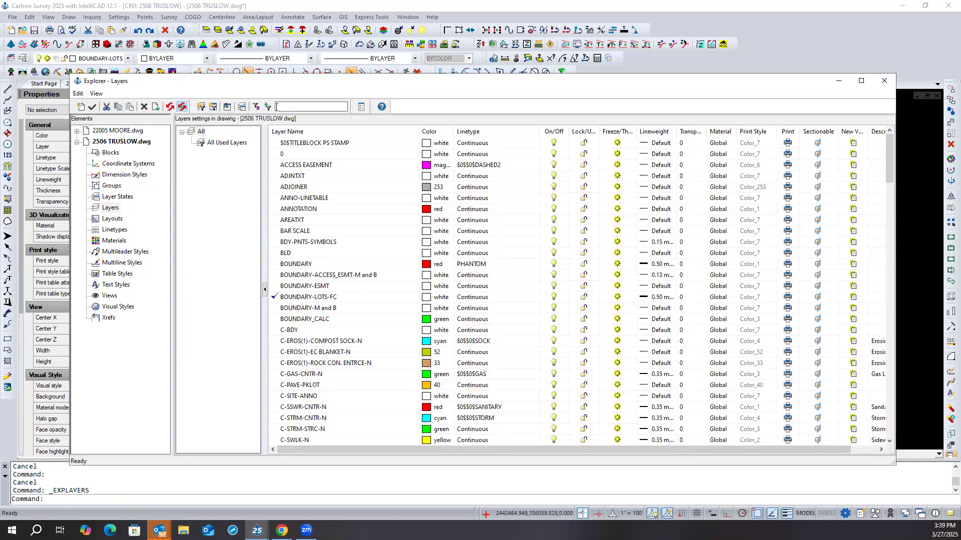
- Filter the layer list by "ov" and look up the special OHP linetype among the linetypes available to the OVERHEAD UTILITY EASEMENT layer
{"action": "type", "text": "vp"}
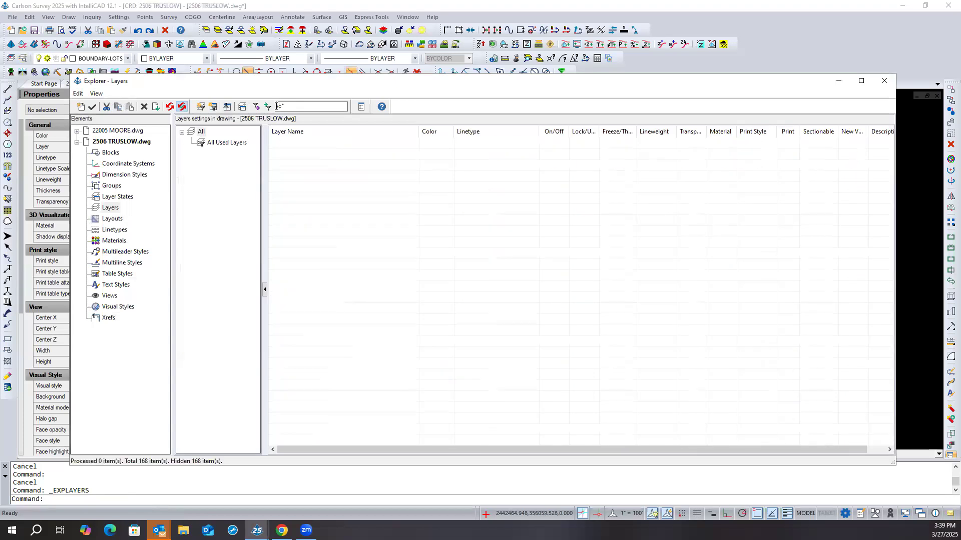
{"action": "key", "text": "BackSpace"}
{"action": "key", "text": "BackSpace"}
{"action": "type", "text": "ov"}
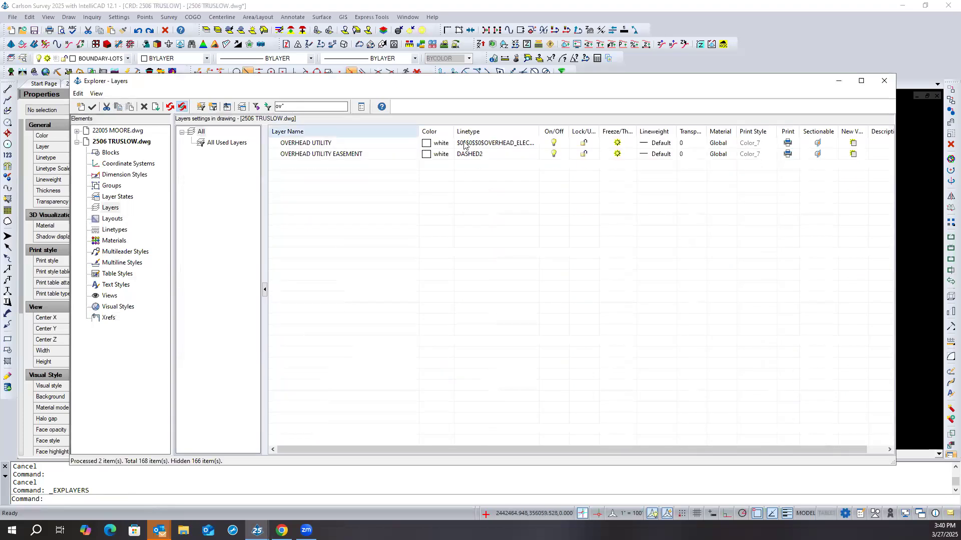
{"action": "left_click", "coordinate": [484, 154]}
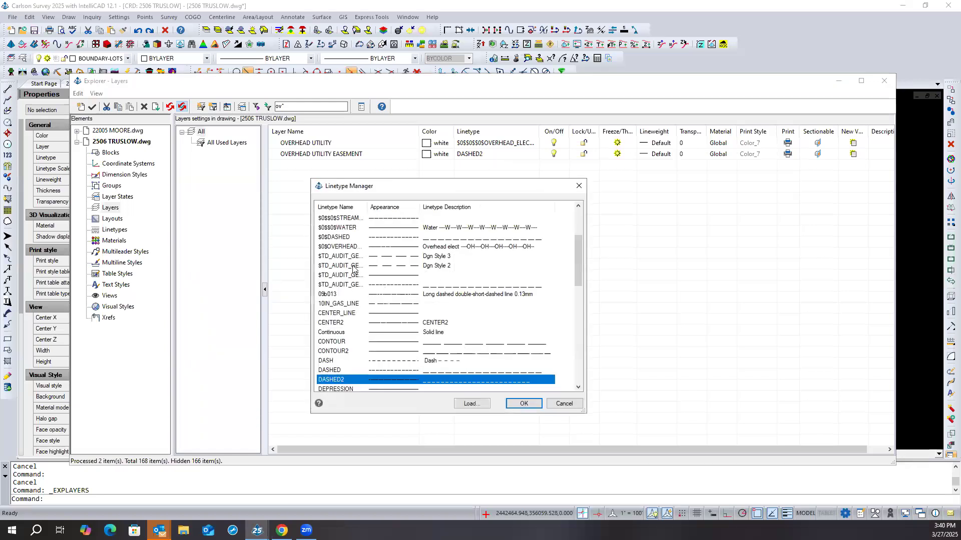
{"action": "scroll", "coordinate": [353, 267], "scroll_direction": "down", "scroll_amount": 8}
{"action": "scroll", "coordinate": [419, 294], "scroll_direction": "down", "scroll_amount": 2}
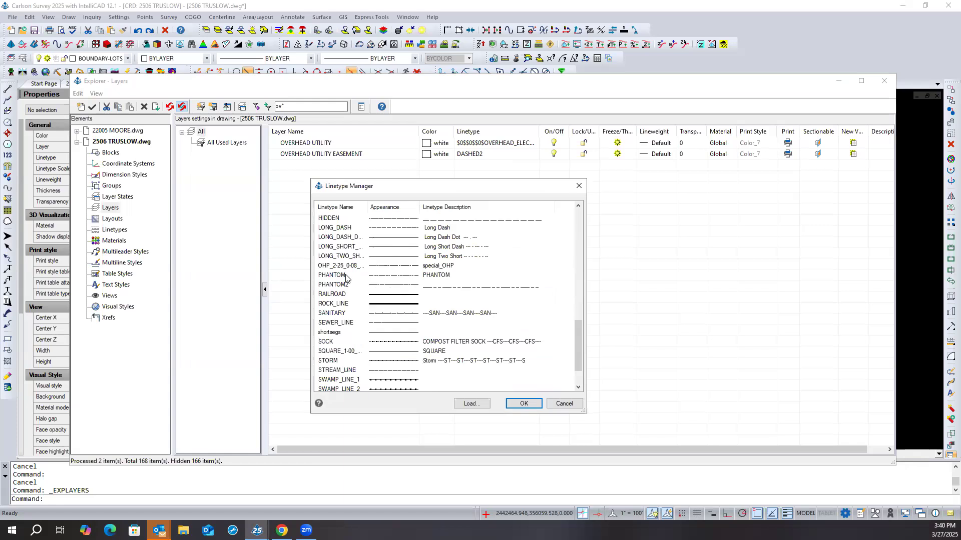
{"action": "left_click", "coordinate": [338, 267]}
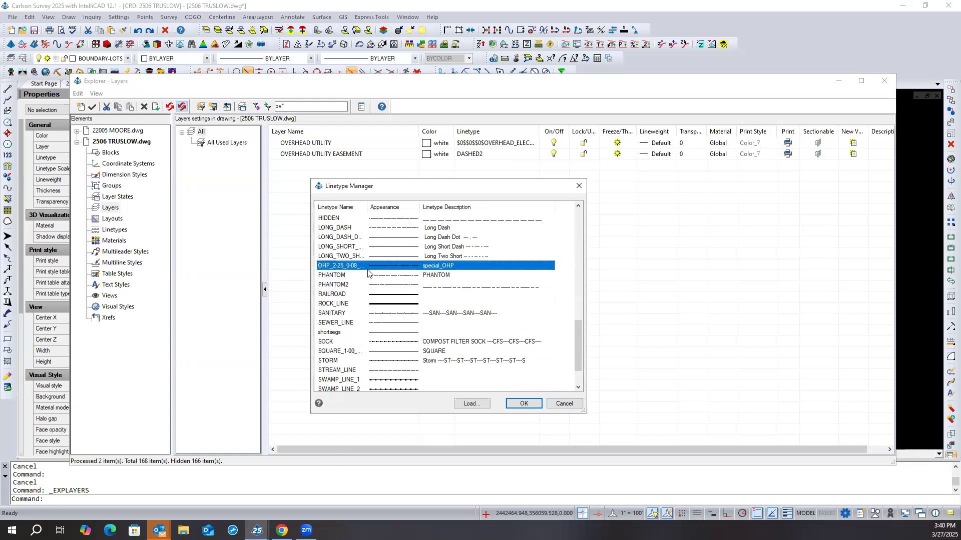
{"action": "key", "text": "Escape"}
{"action": "key", "text": "Escape"}
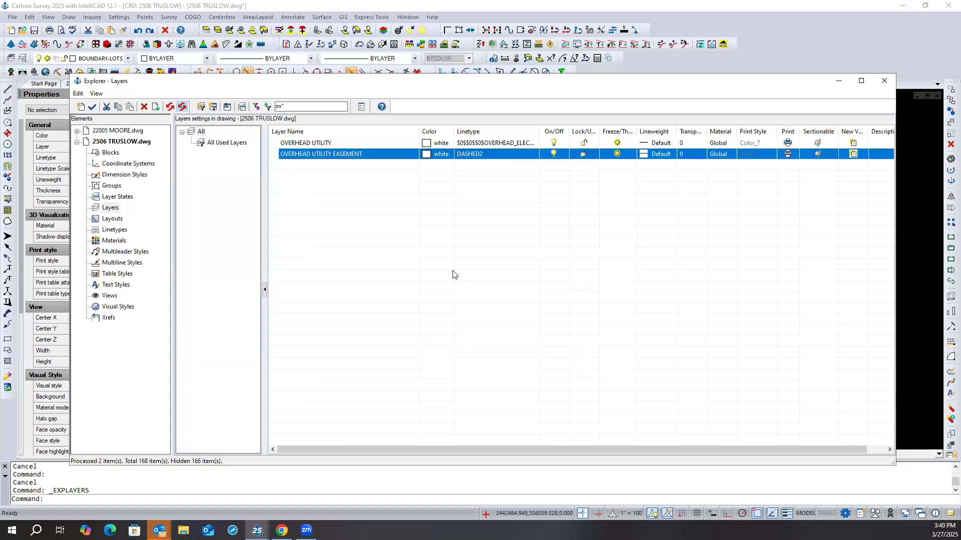
- Set the overhead utility polyline's linetype back to ByLayer and deselect it
{"action": "scroll", "coordinate": [379, 257], "scroll_direction": "up", "scroll_amount": 5}
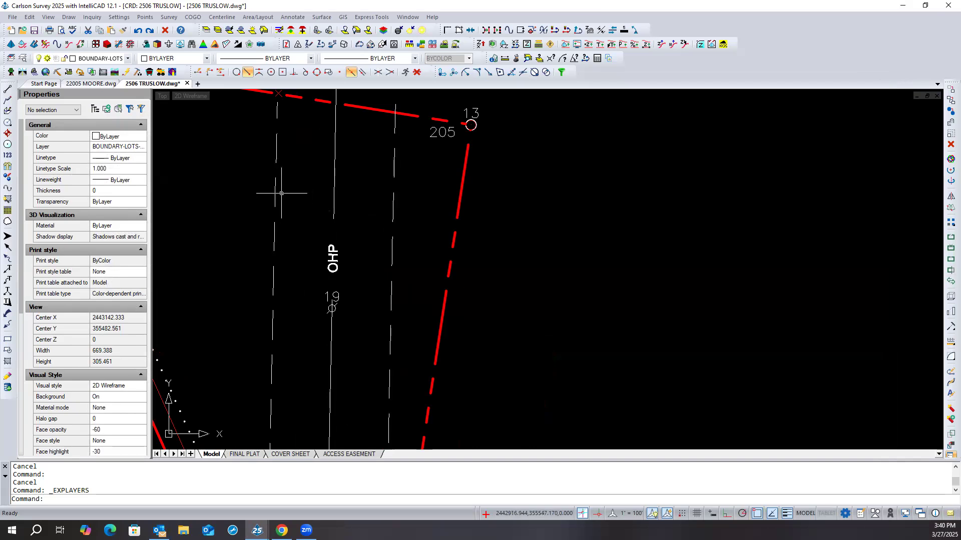
{"action": "key", "text": "Escape"}
{"action": "key", "text": "Escape"}
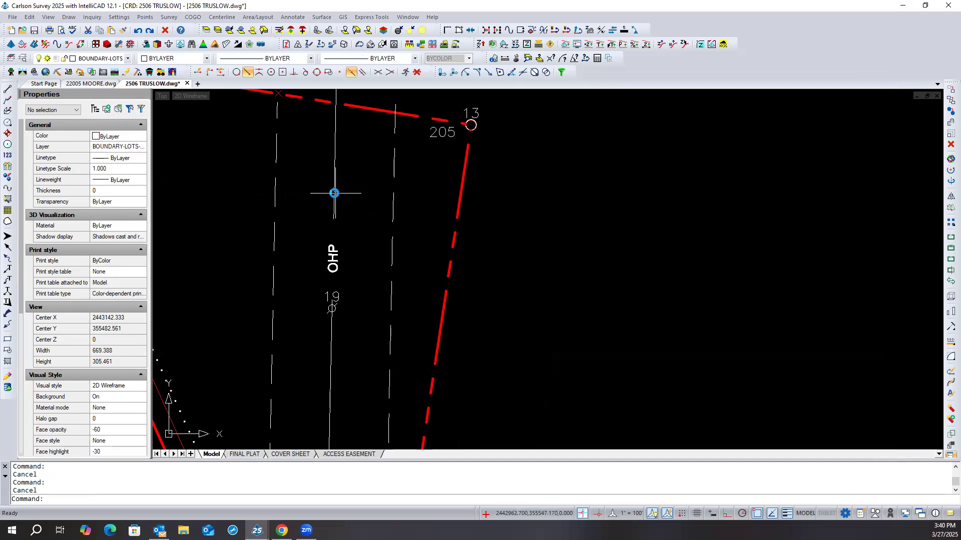
{"action": "left_click", "coordinate": [333, 194]}
{"action": "left_click", "coordinate": [142, 161]}
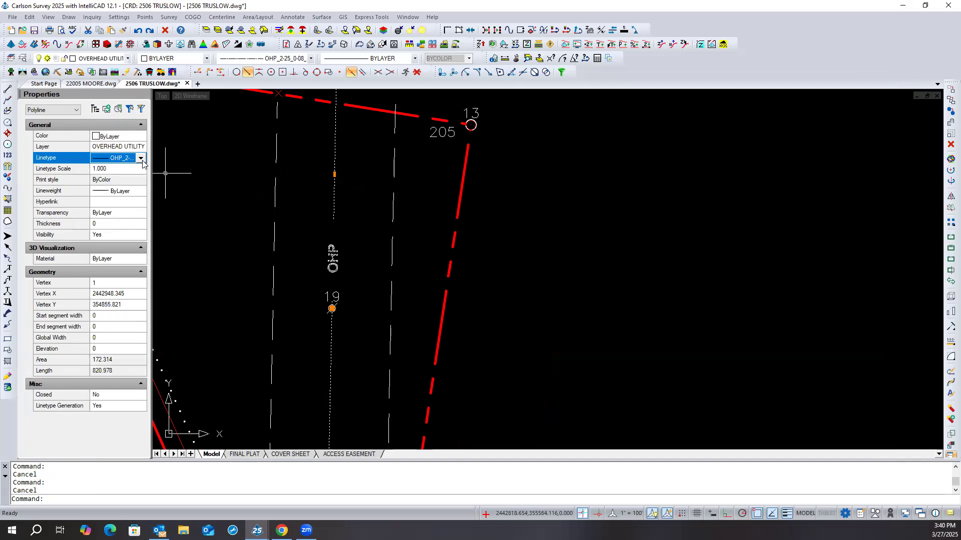
{"action": "left_click", "coordinate": [142, 158]}
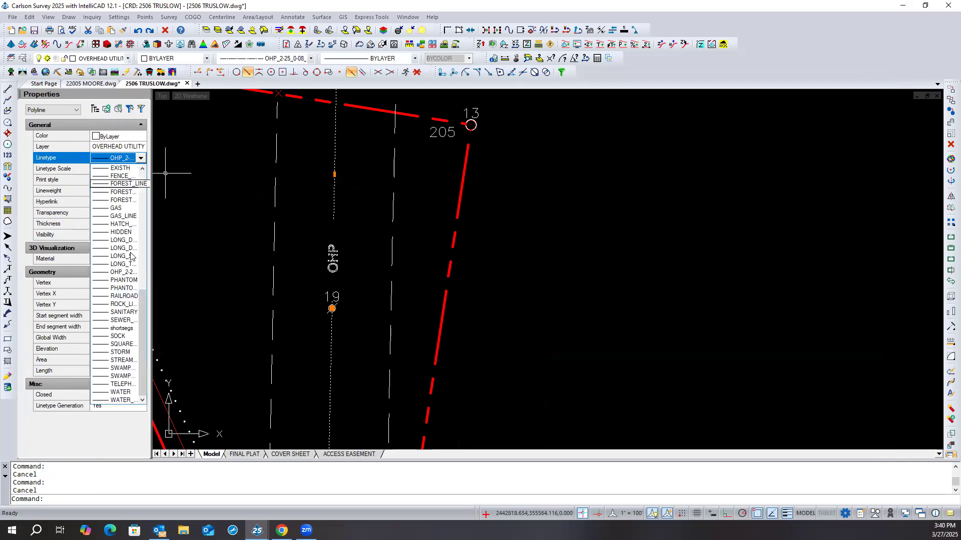
{"action": "left_click_drag", "start_coordinate": [143, 297], "coordinate": [137, 155]}
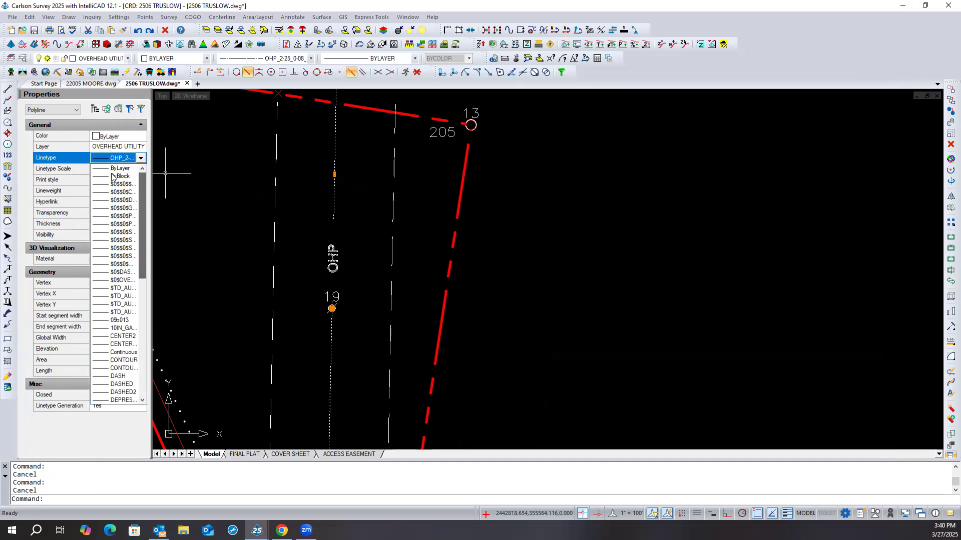
{"action": "left_click", "coordinate": [111, 169]}
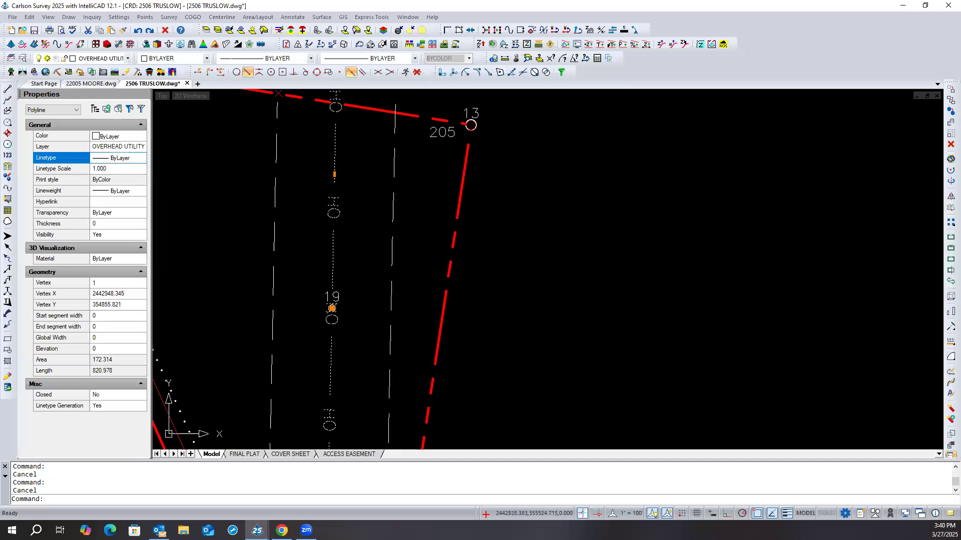
{"action": "key", "text": "Escape"}
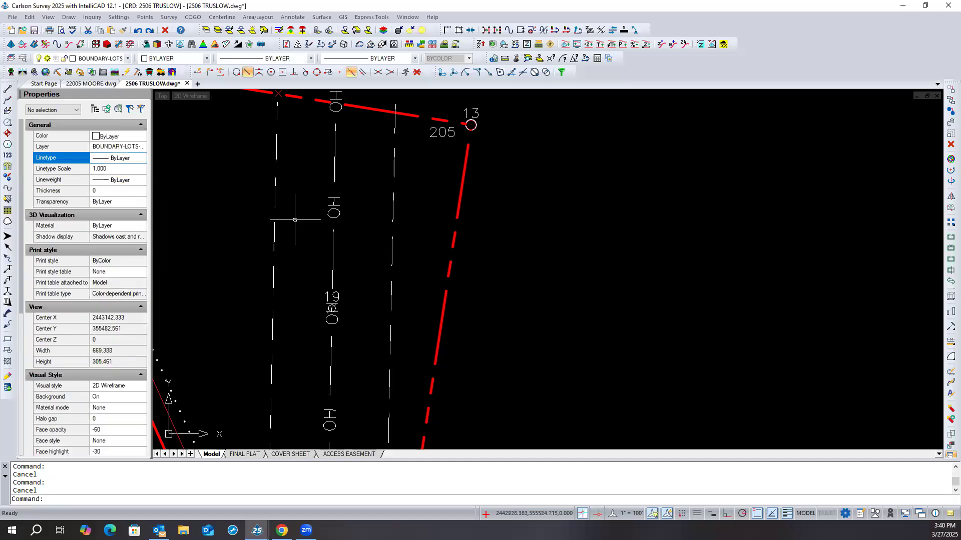
- Turn off linetype generation for the overhead utility polyline and deselect it
{"action": "left_click", "coordinate": [333, 248]}
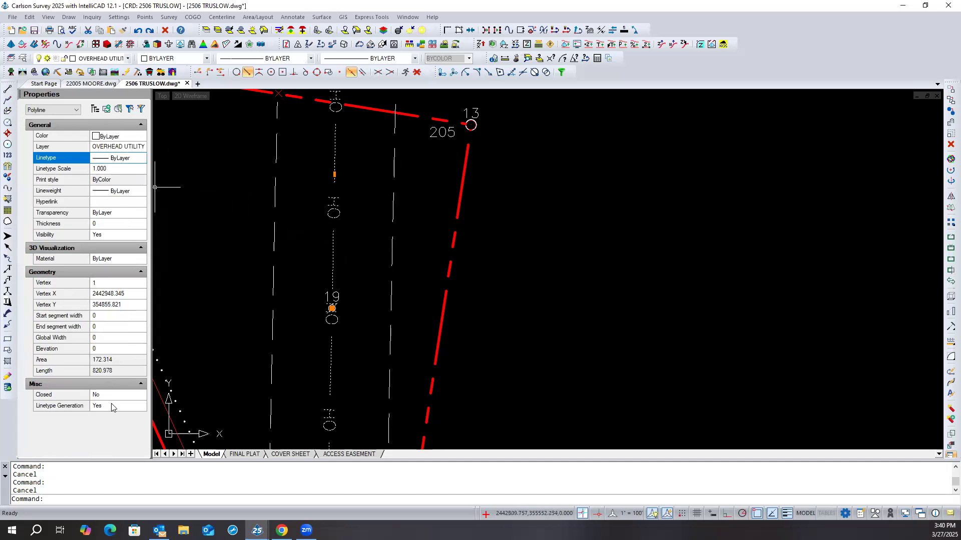
{"action": "left_click", "coordinate": [135, 407]}
{"action": "left_click", "coordinate": [121, 408]}
{"action": "left_click", "coordinate": [112, 416]}
{"action": "key", "text": "Escape"}
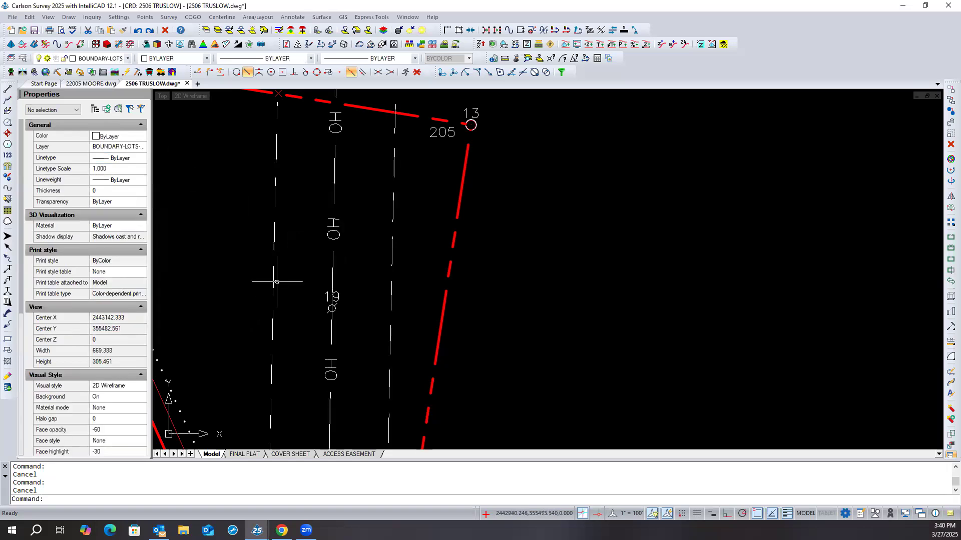
- Save the survey drawing with the overhead utility line in its ByLayer linetype
{"action": "scroll", "coordinate": [320, 220], "scroll_direction": "down", "scroll_amount": 2}
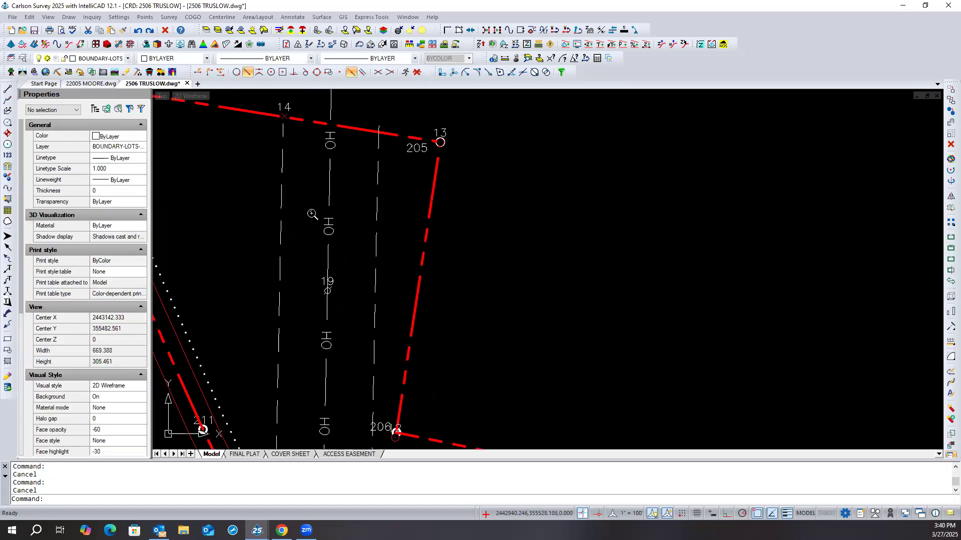
{"action": "scroll", "coordinate": [318, 209], "scroll_direction": "down", "scroll_amount": 2}
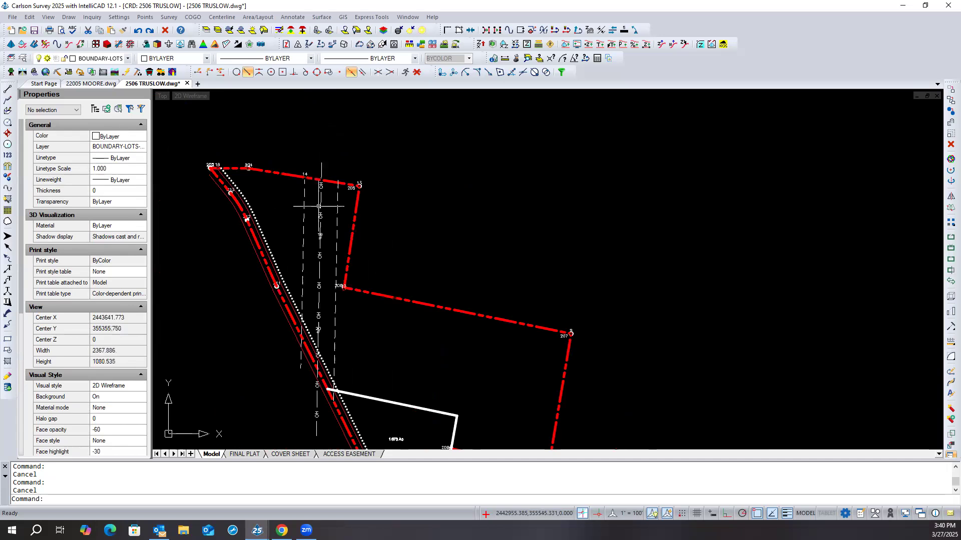
{"action": "scroll", "coordinate": [319, 206], "scroll_direction": "down", "scroll_amount": 3}
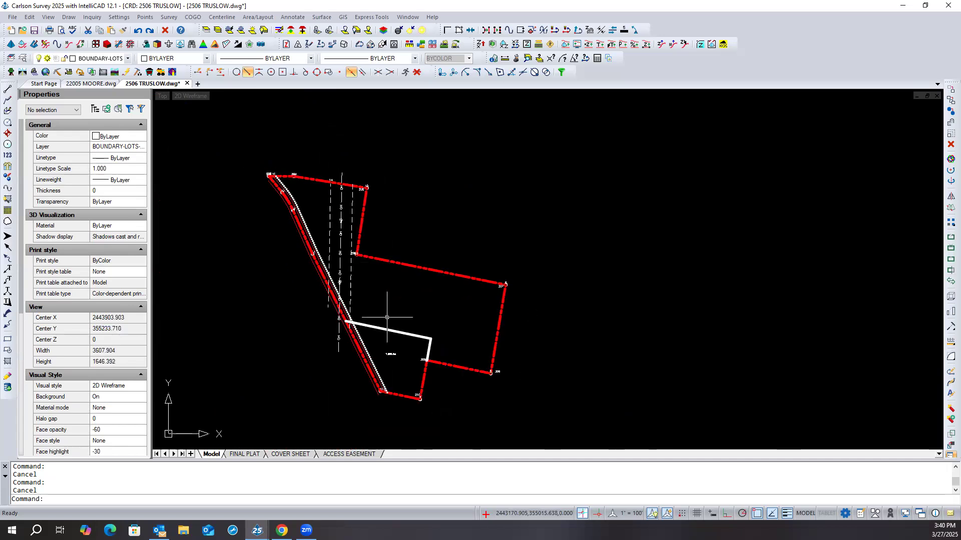
{"action": "scroll", "coordinate": [390, 314], "scroll_direction": "up", "scroll_amount": 1}
{"action": "scroll", "coordinate": [391, 314], "scroll_direction": "up", "scroll_amount": 1}
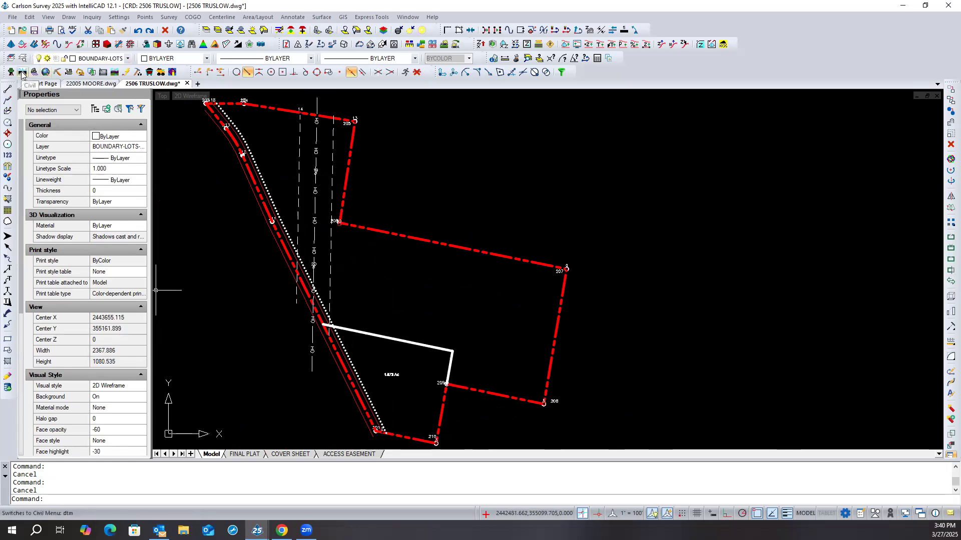
{"action": "left_click", "coordinate": [34, 31]}
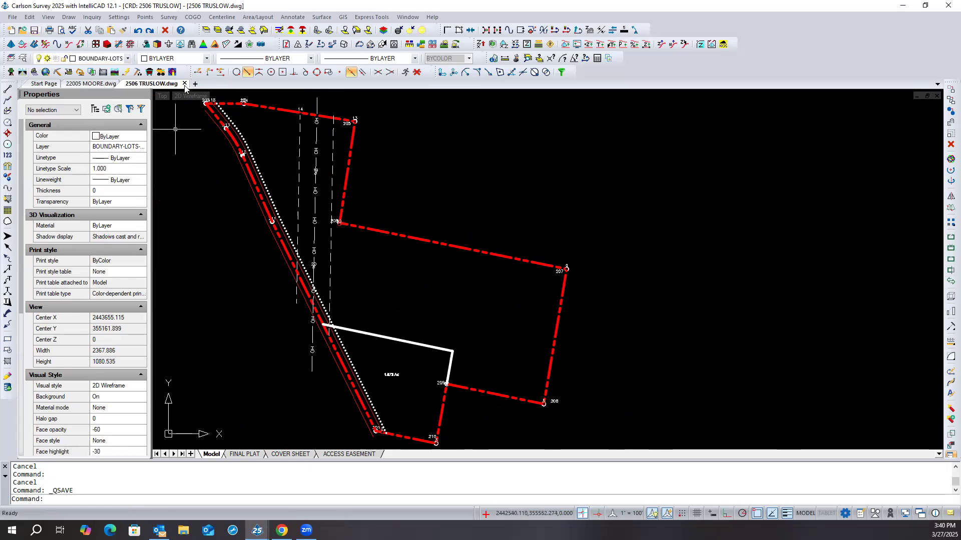